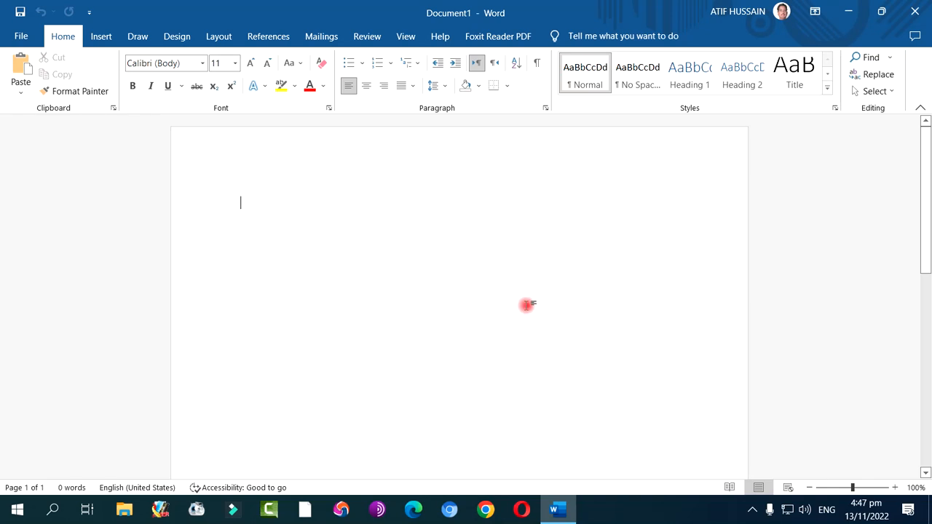
Try entering the sample text "gjgk" centred in the middle of the blank page, and delete it
{"action": "double_click", "coordinate": [471, 287]}
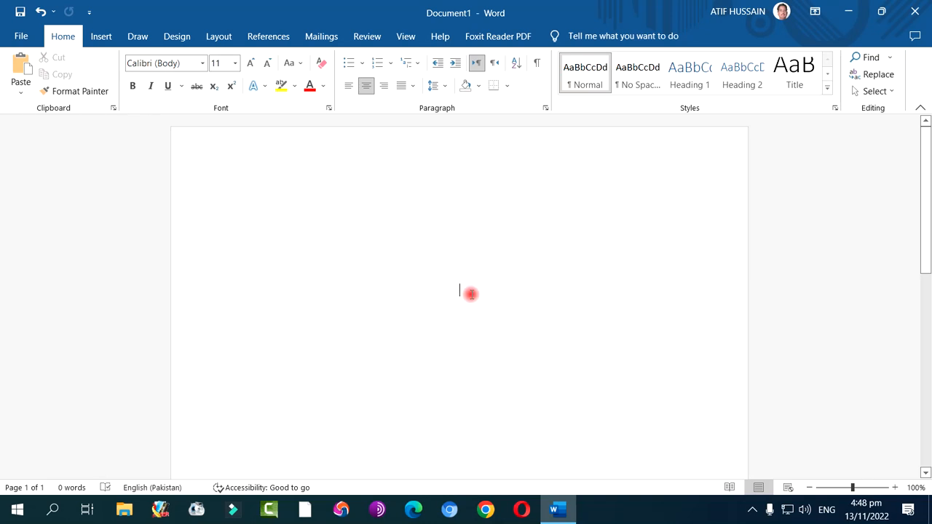
{"action": "type", "text": "gjgk"}
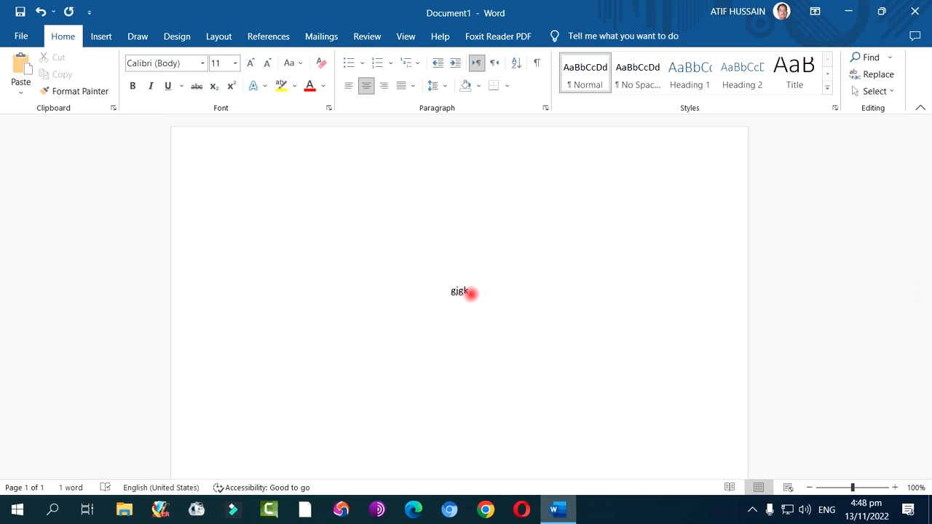
{"action": "key", "text": "BackSpace"}
{"action": "key", "text": "BackSpace"}
{"action": "key", "text": "BackSpace"}
{"action": "key", "text": "BackSpace"}
{"action": "left_click", "coordinate": [250, 193]}
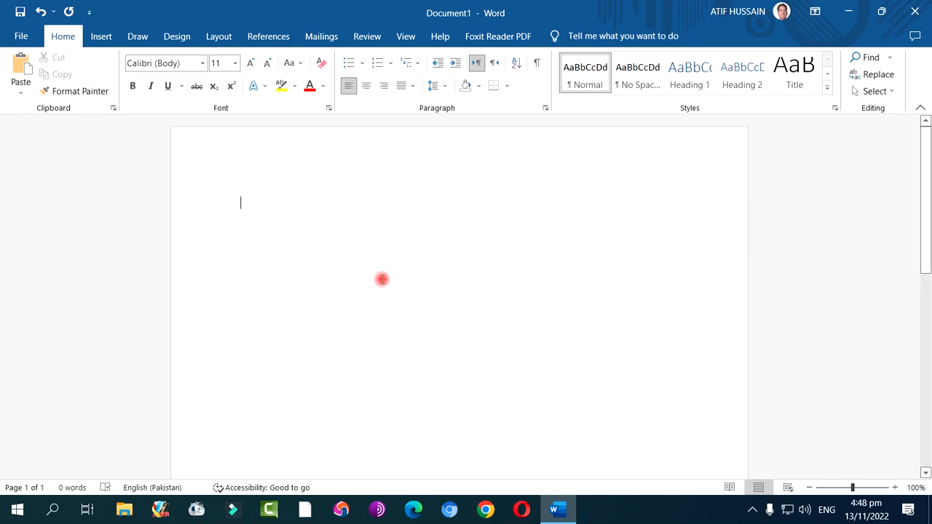
Show the ruler and add the Open command to the Quick Access Toolbar
{"action": "left_click", "coordinate": [404, 35]}
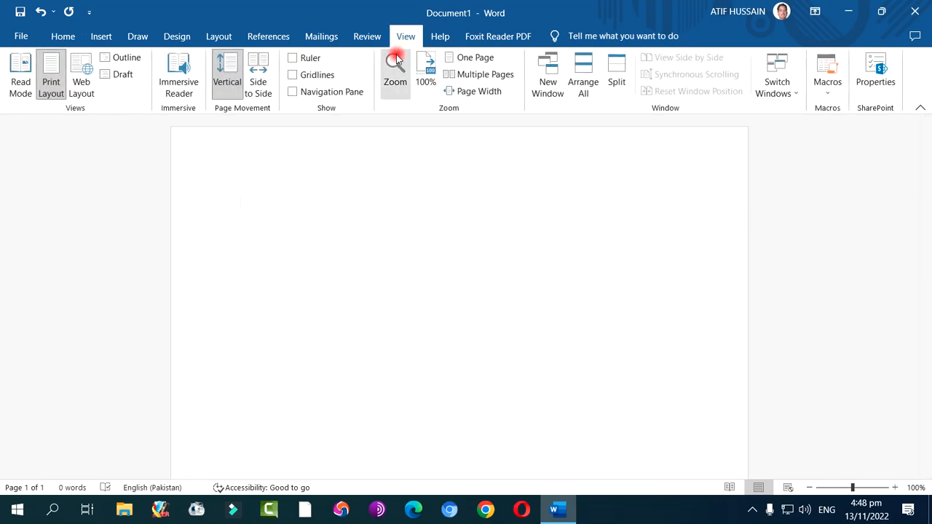
{"action": "left_click", "coordinate": [292, 58]}
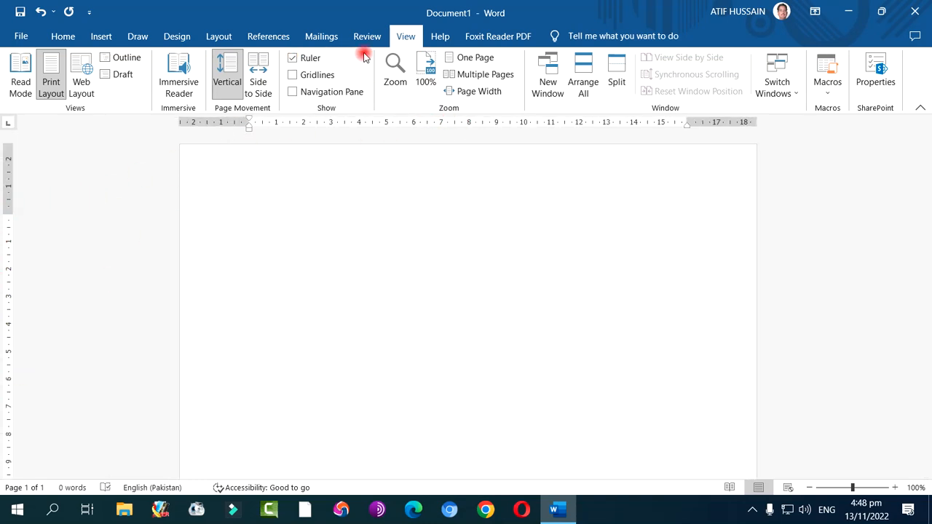
{"action": "left_click", "coordinate": [65, 37]}
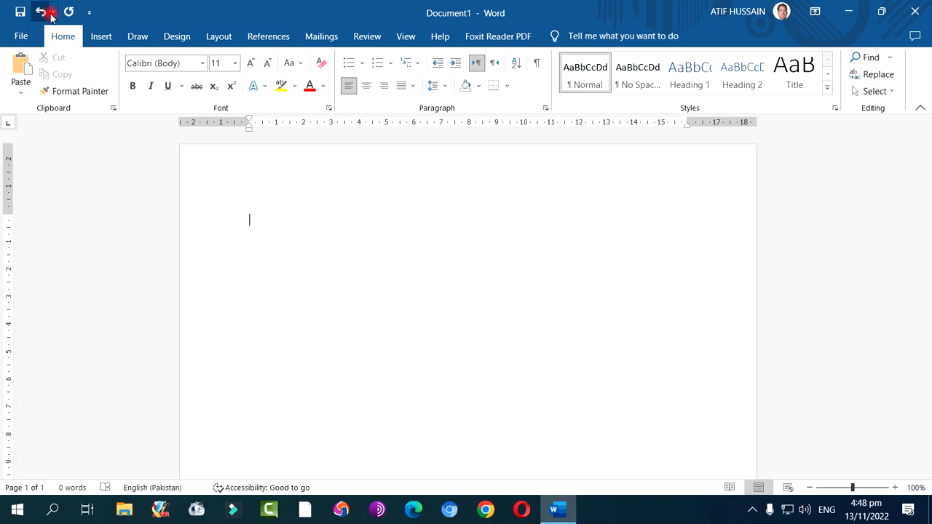
{"action": "left_click", "coordinate": [89, 12]}
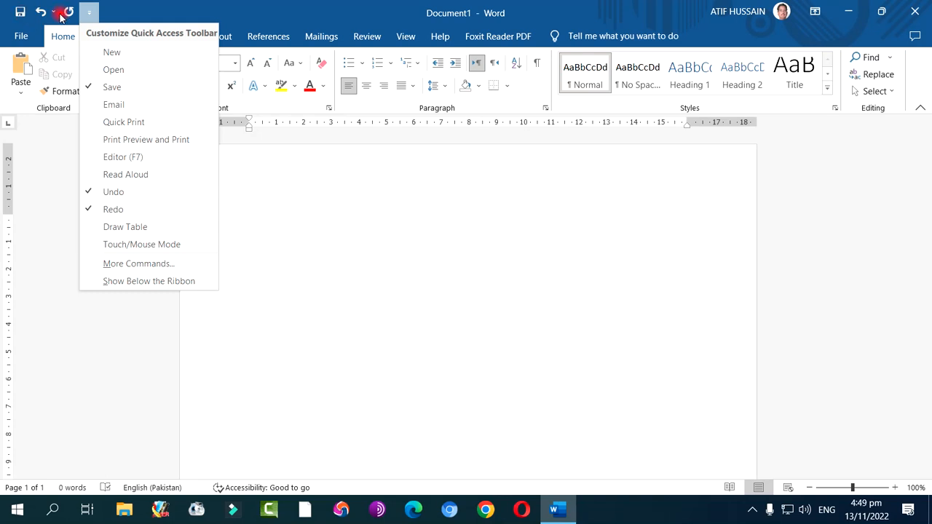
{"action": "left_click", "coordinate": [115, 70]}
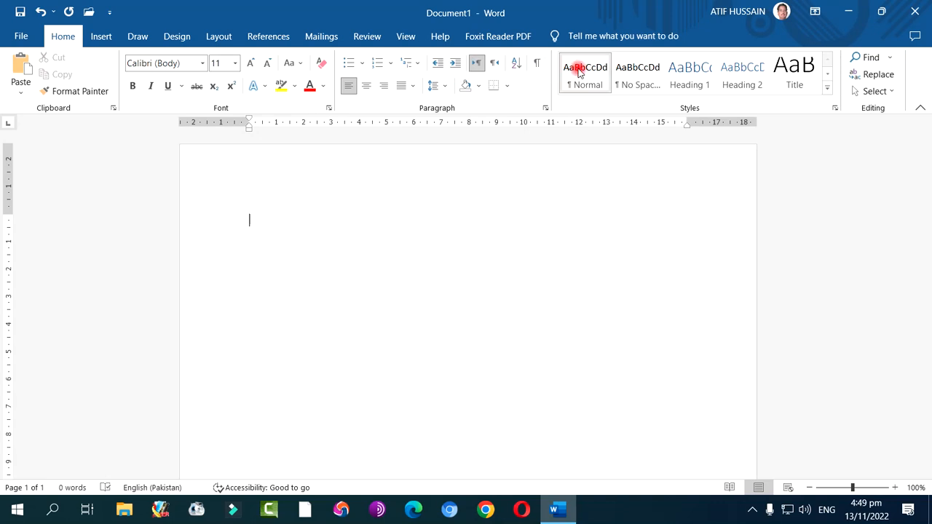
Collapse the ribbon to its tabs only, and restore it with the Show Tabs and Commands option
{"action": "left_click", "coordinate": [920, 110]}
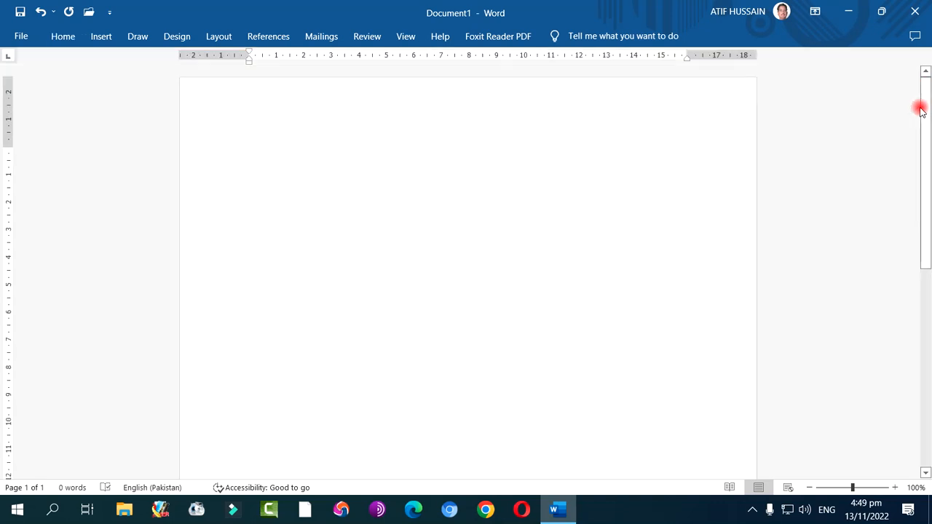
{"action": "left_click", "coordinate": [815, 11]}
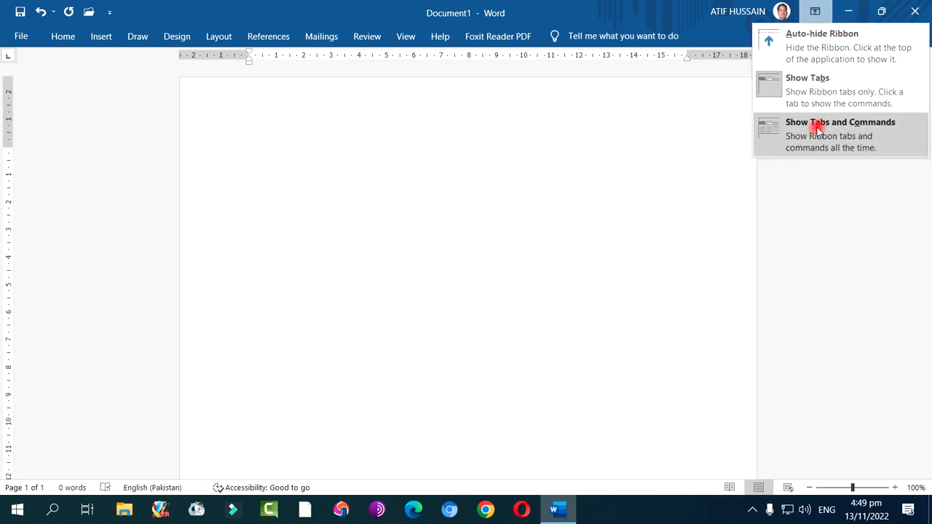
{"action": "left_click", "coordinate": [850, 134]}
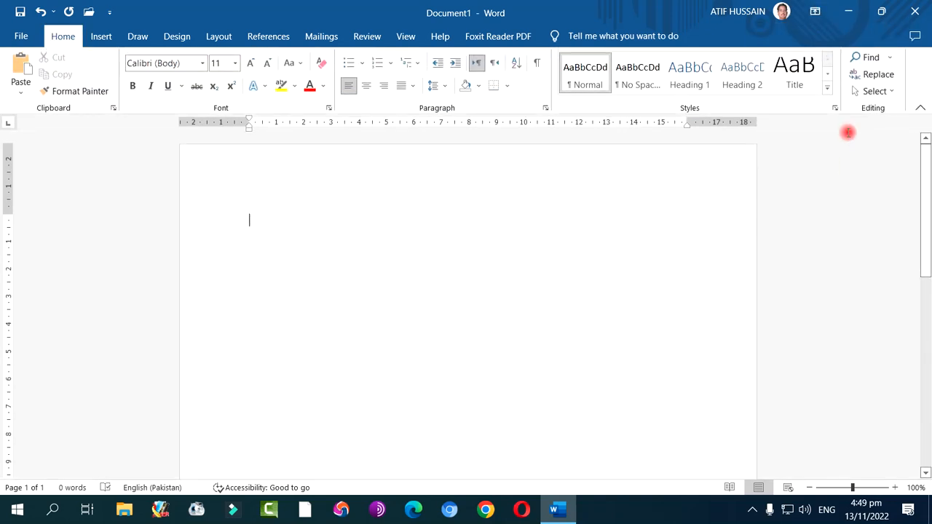
Set the ribbon to Auto-hide, and switch it back to Show Tabs and Commands
{"action": "left_click", "coordinate": [815, 13]}
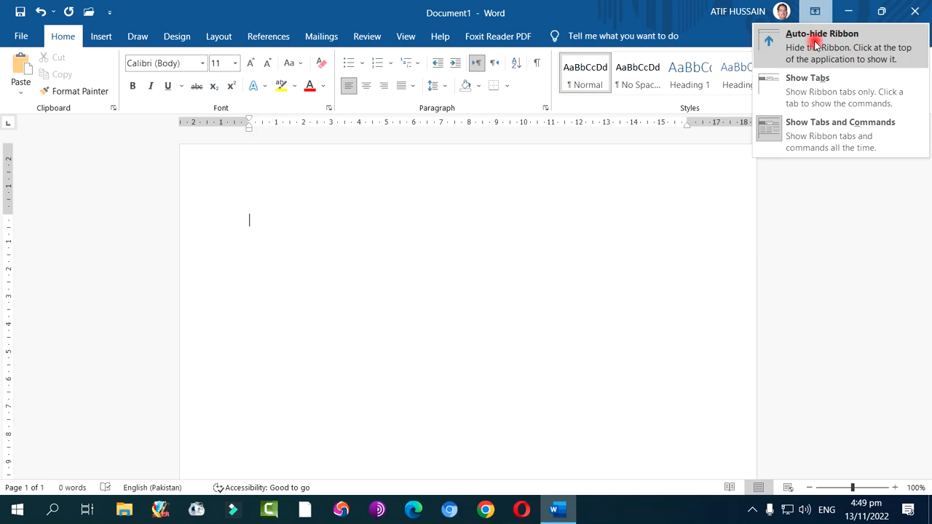
{"action": "left_click", "coordinate": [815, 33]}
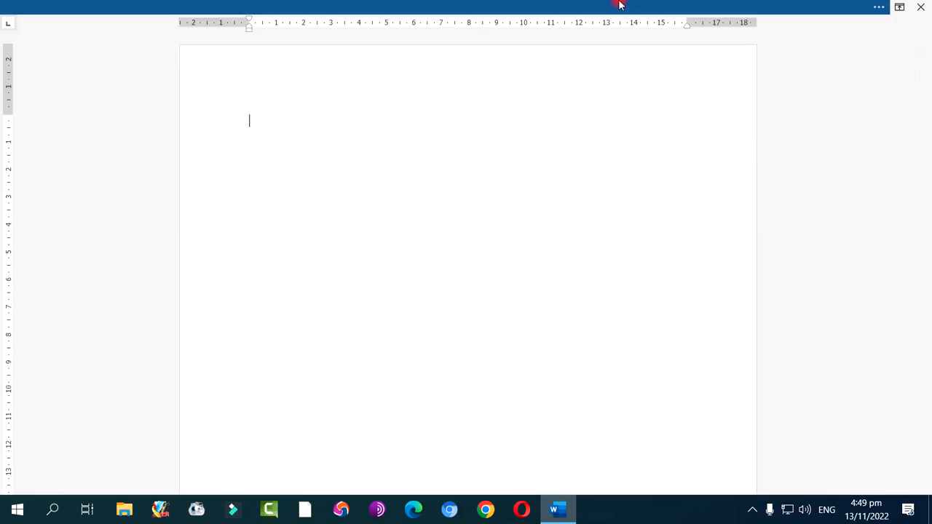
{"action": "left_click", "coordinate": [898, 6]}
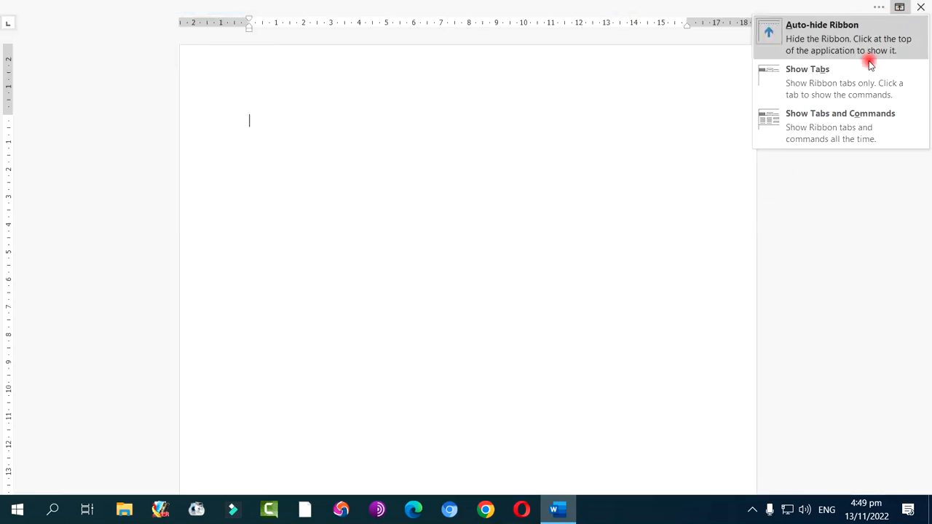
{"action": "left_click", "coordinate": [846, 121]}
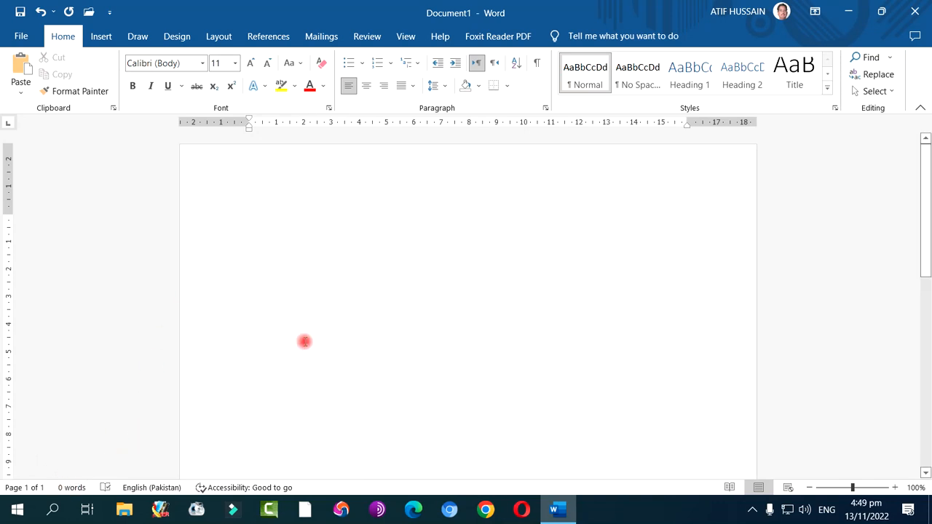
Write the sentence "Pakistan is my country." at the beginning of the document
{"action": "type", "text": "Pakistan"}
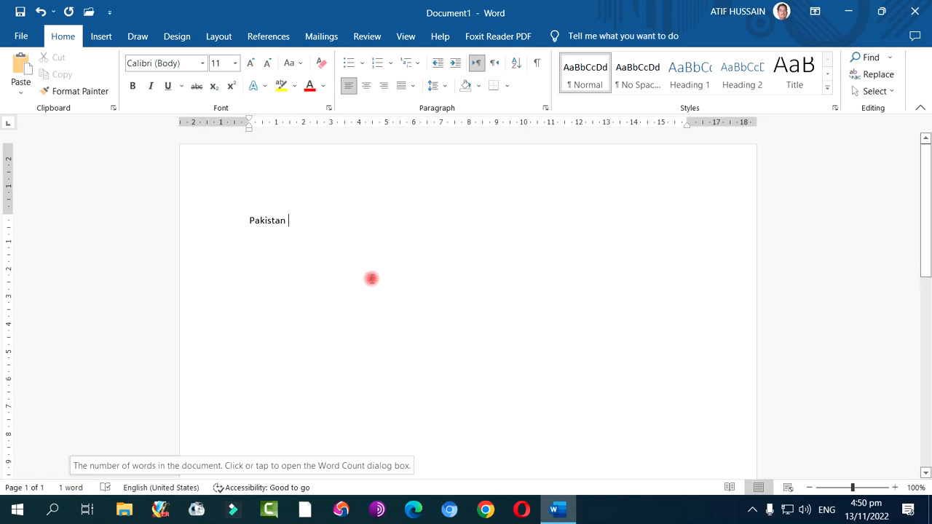
{"action": "type", "text": "m"}
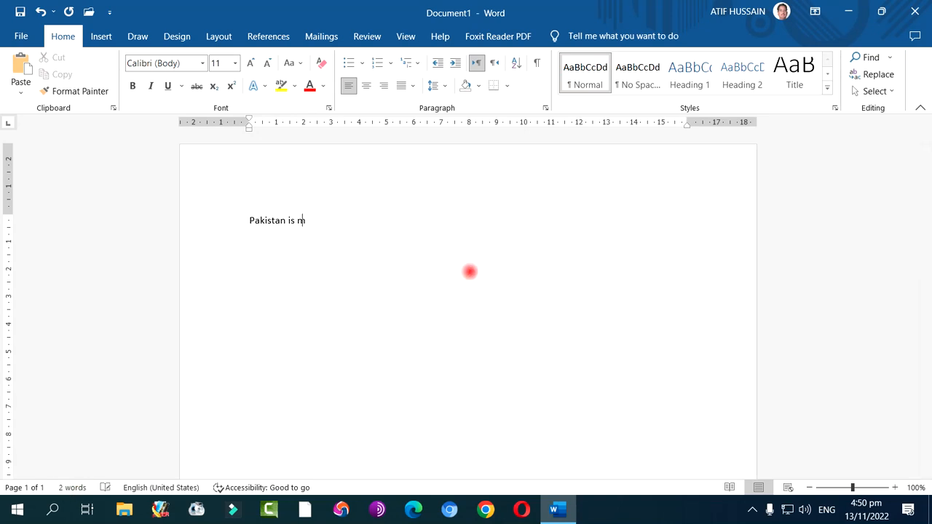
{"action": "type", "text": "y country."}
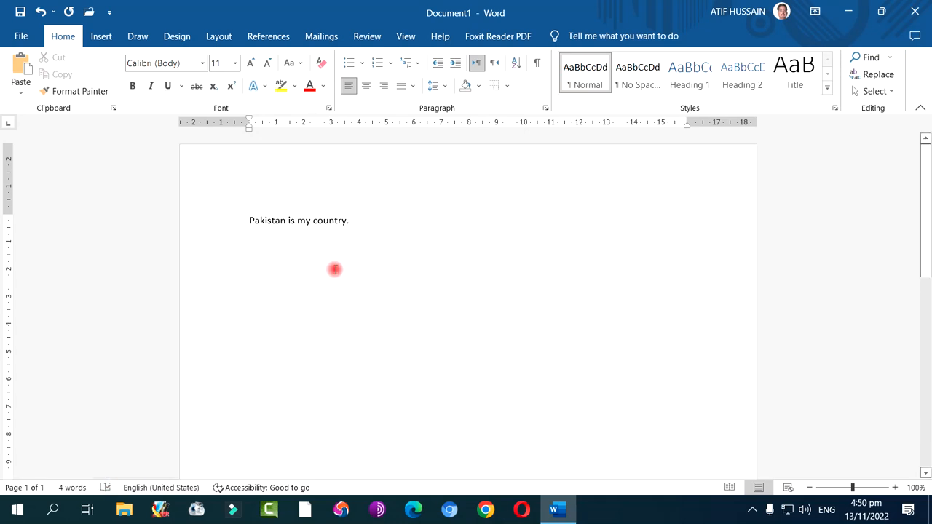
Misspell the word "my" as "mi" in the first sentence
{"action": "left_click", "coordinate": [307, 222]}
{"action": "type", "text": "i"}
{"action": "left_click", "coordinate": [449, 292]}
{"action": "left_click", "coordinate": [371, 226]}
{"action": "key", "text": "Return"}
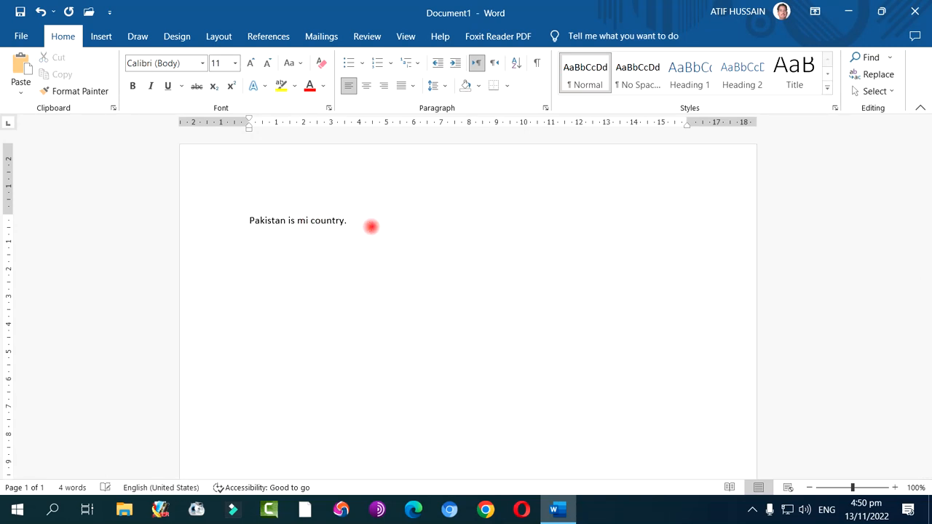
Change the word before "country" to "me" in the first sentence
{"action": "double_click", "coordinate": [303, 220]}
{"action": "left_click", "coordinate": [308, 221]}
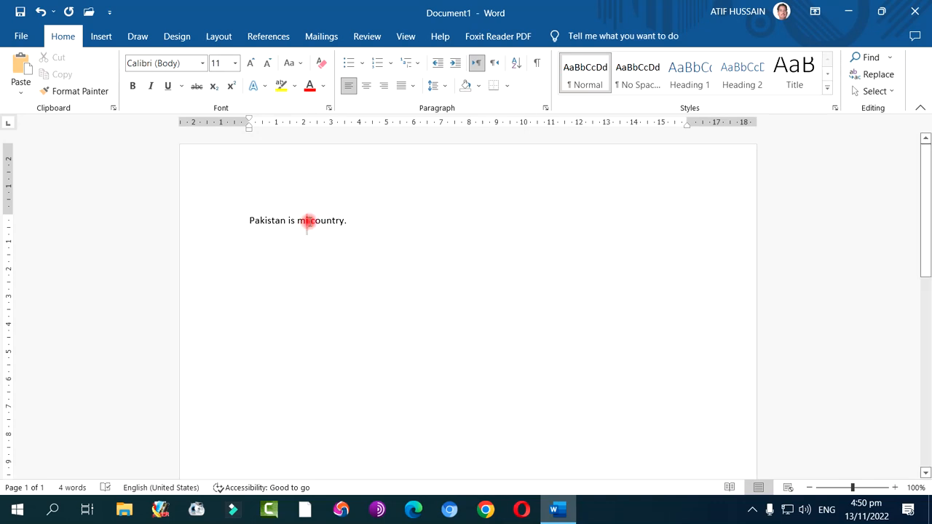
{"action": "left_click", "coordinate": [309, 221]}
{"action": "key", "text": "BackSpace"}
{"action": "type", "text": "e"}
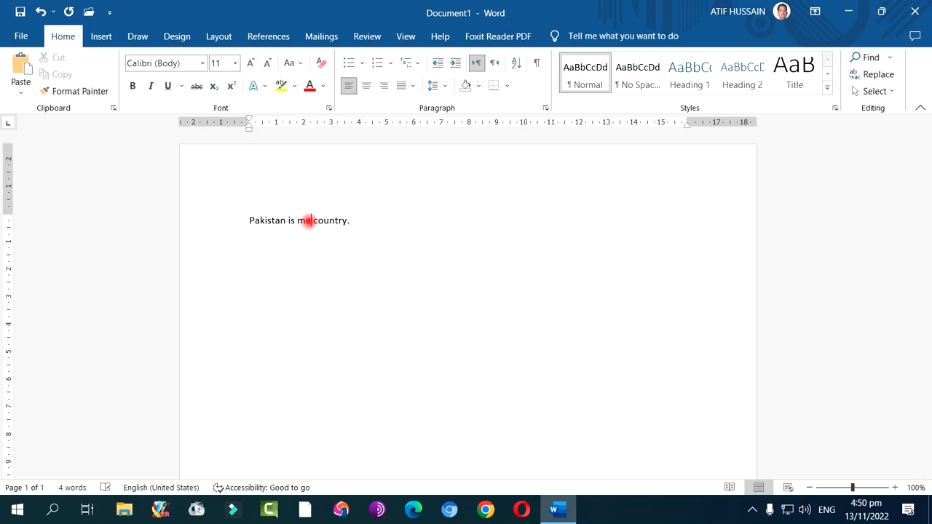
Add a second sentence with deliberate mistakes, "It are very dearr to me.", after the first one
{"action": "left_click", "coordinate": [375, 222]}
{"action": "type", "text": "t"}
{"action": "key", "text": "BackSpace"}
{"action": "type", "text": "it"}
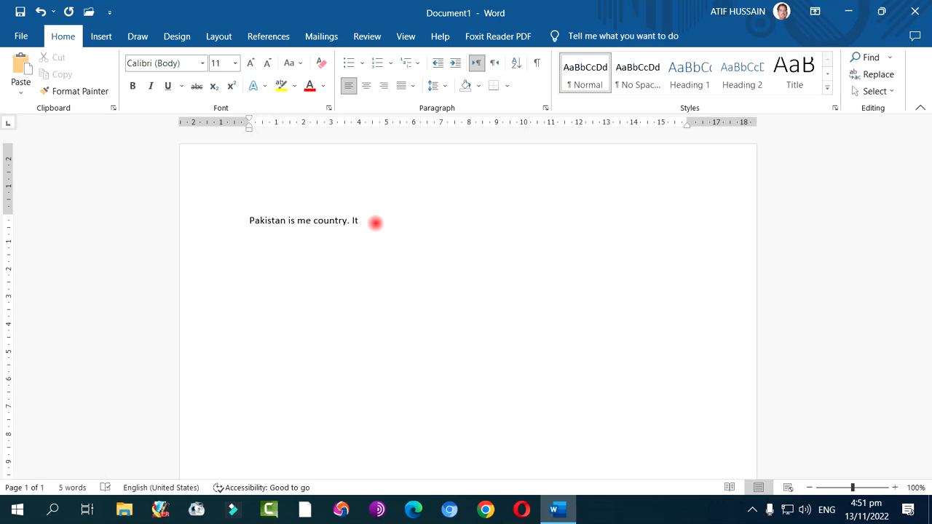
{"action": "type", "text": "are very dearr to me."}
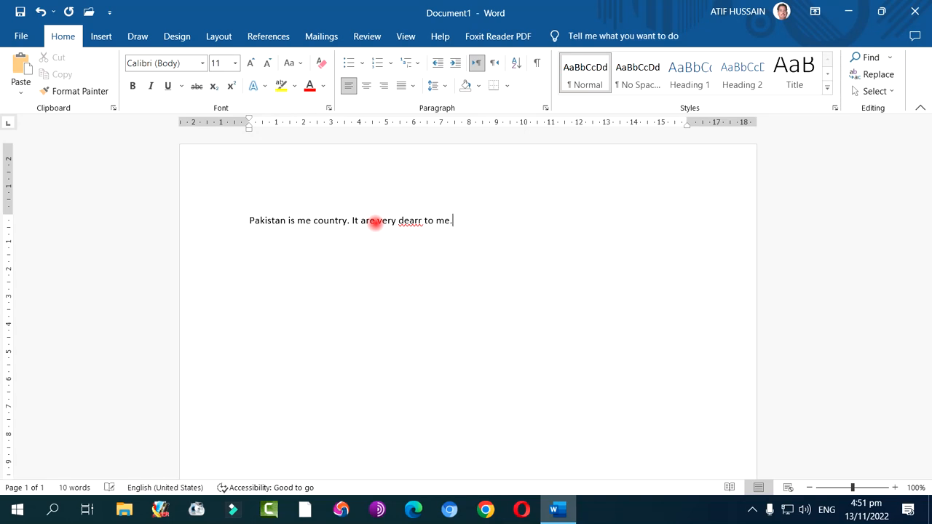
{"action": "key", "text": "Return"}
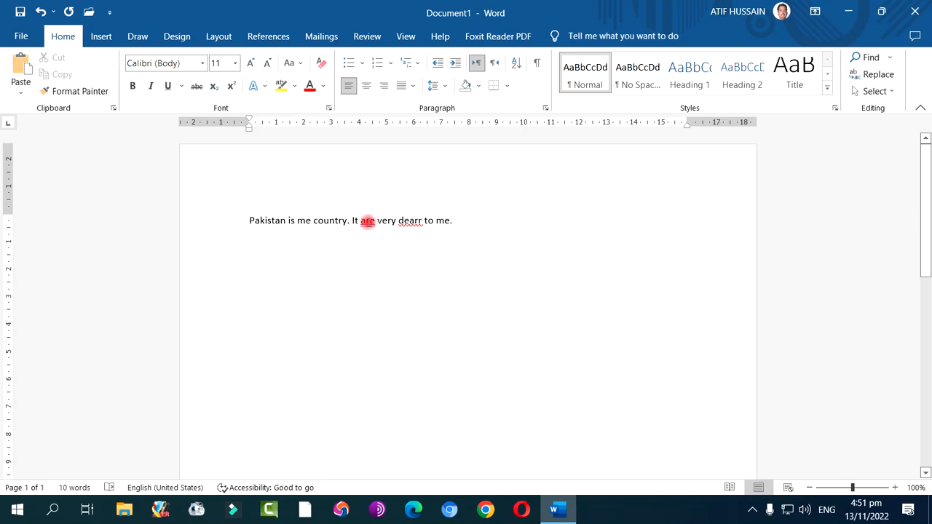
Correct "are" to "is" and "dearr" to "dear" with the suggested grammar and spelling corrections
{"action": "right_click", "coordinate": [368, 221]}
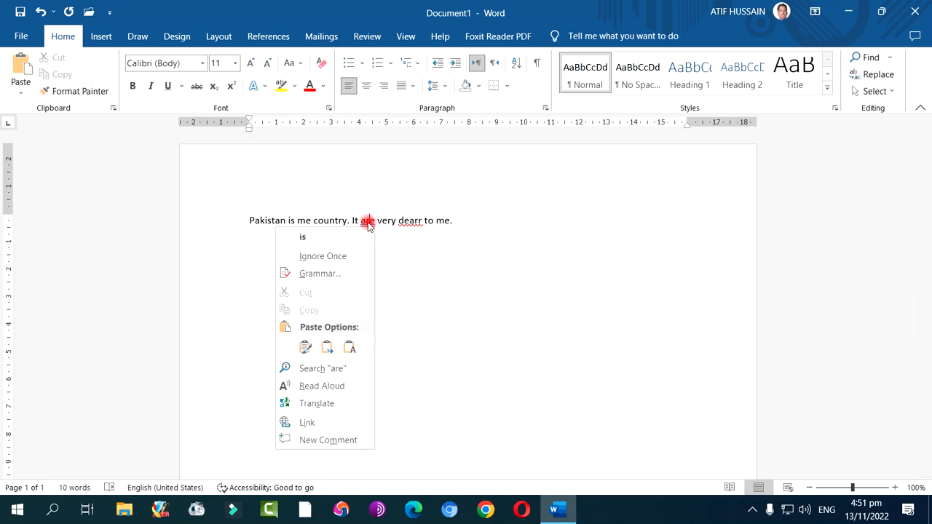
{"action": "left_click", "coordinate": [325, 240]}
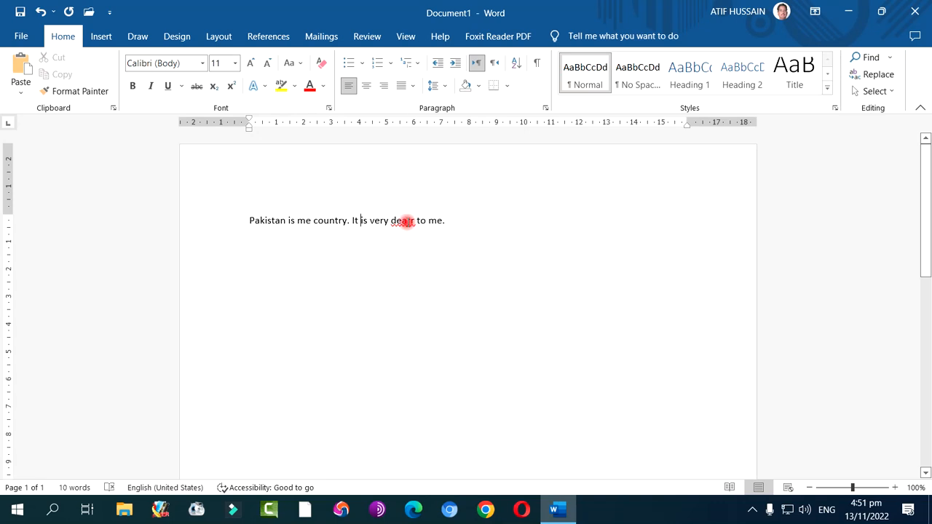
{"action": "right_click", "coordinate": [405, 221]}
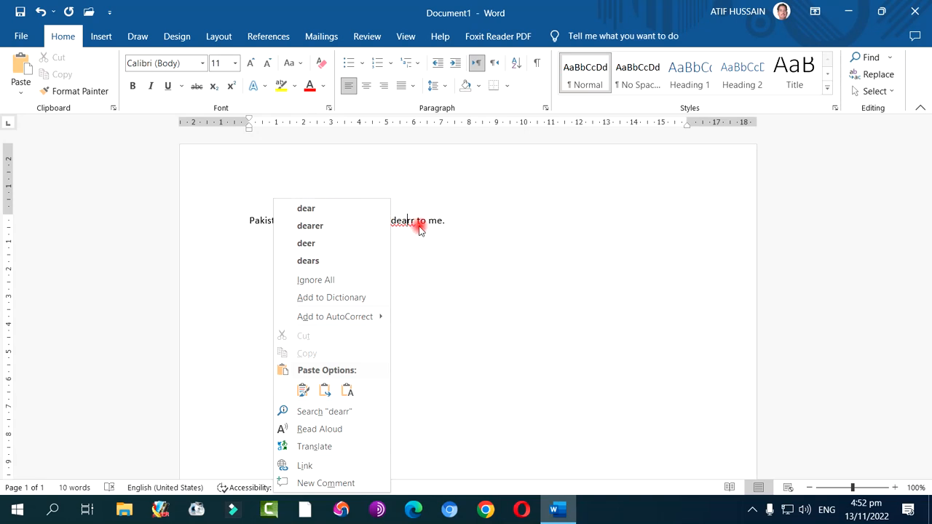
{"action": "left_click", "coordinate": [327, 210]}
Add the words "Photo foto" after the second sentence
{"action": "left_click", "coordinate": [480, 224]}
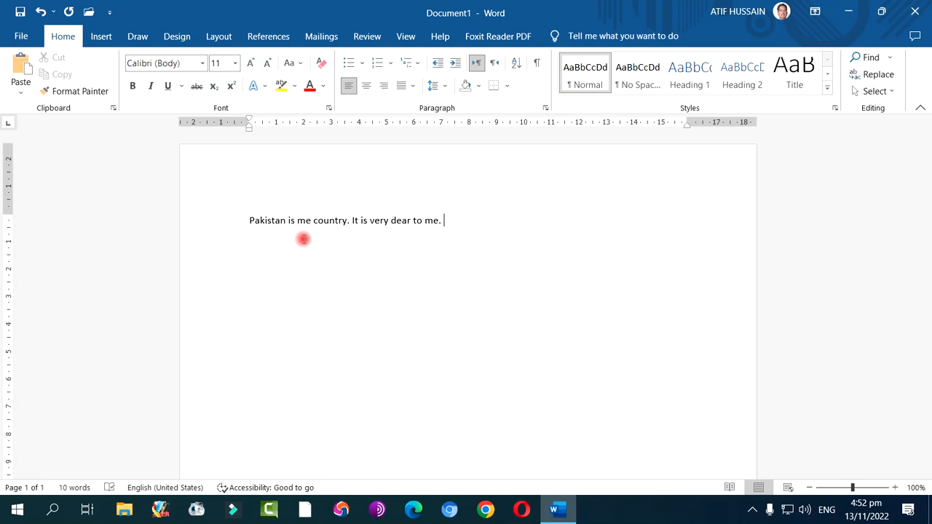
{"action": "type", "text": "photo foto"}
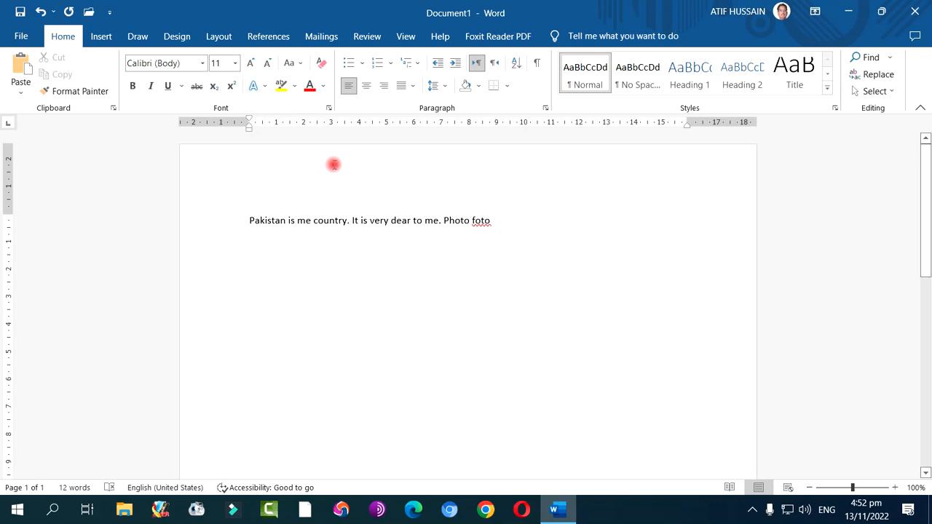
Replace "foto" with the suggested spelling "photo" and delete the repeated word
{"action": "right_click", "coordinate": [480, 223]}
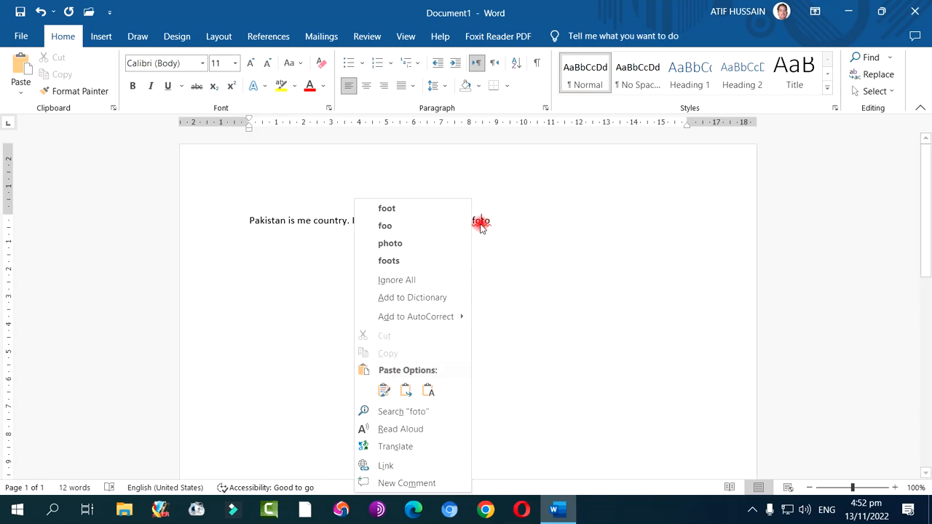
{"action": "left_click", "coordinate": [396, 244]}
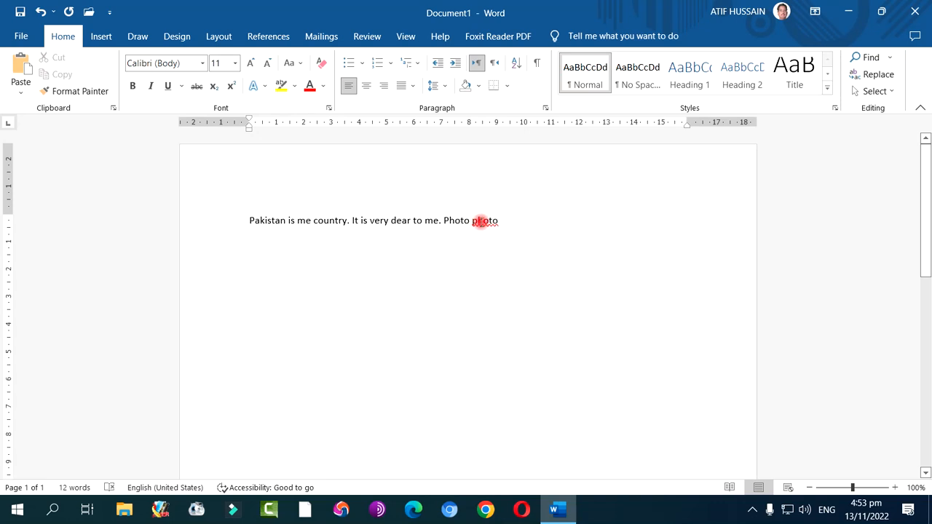
{"action": "right_click", "coordinate": [480, 221]}
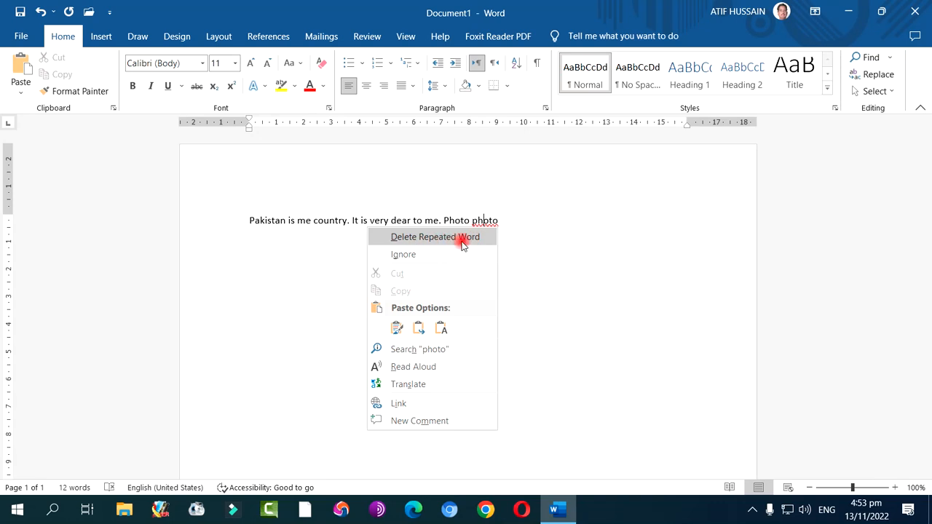
{"action": "left_click", "coordinate": [462, 243]}
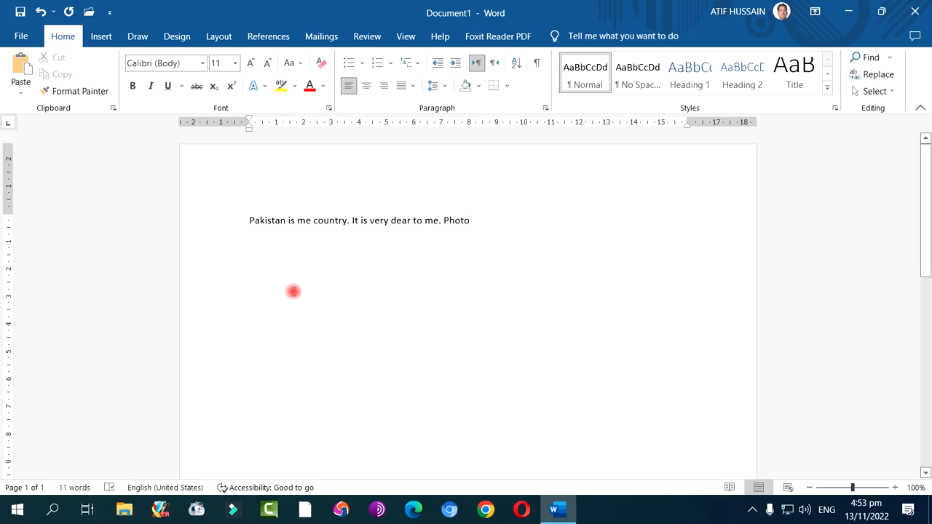
Highlight the last letter of "me" in the first sentence and run the spelling and grammar check on the document
{"action": "left_click_drag", "start_coordinate": [306, 220], "coordinate": [309, 221]}
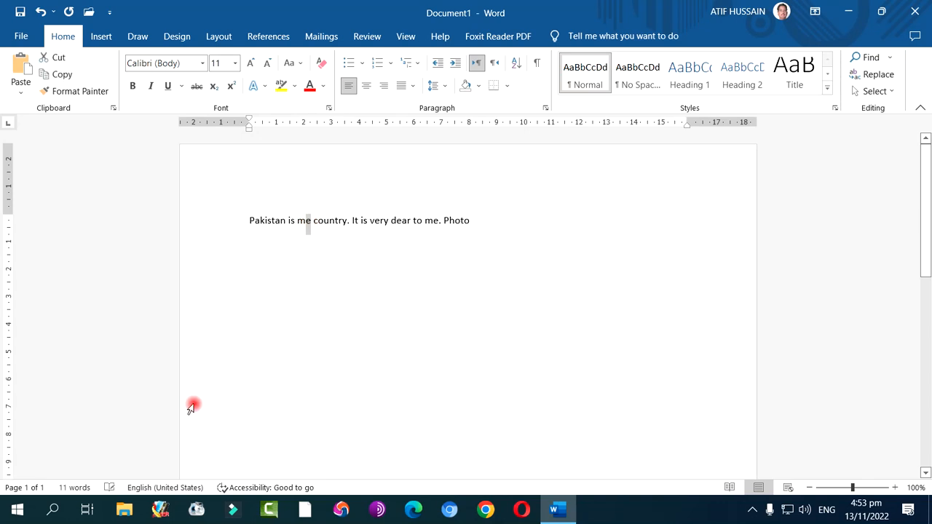
{"action": "left_click", "coordinate": [282, 371]}
{"action": "left_click", "coordinate": [109, 487]}
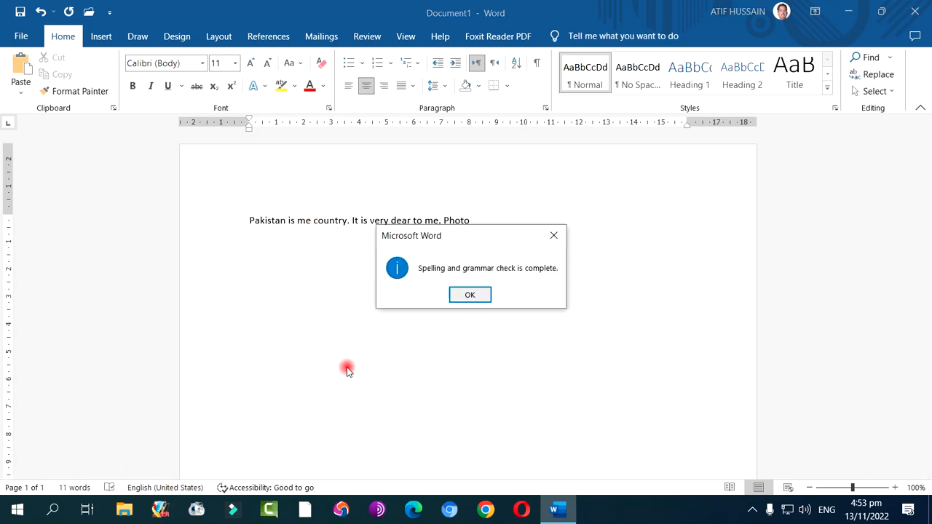
{"action": "left_click", "coordinate": [473, 294]}
Replace the last word "Photo" with "Mianwali" and add the new word to the spelling dictionary
{"action": "left_click", "coordinate": [480, 223]}
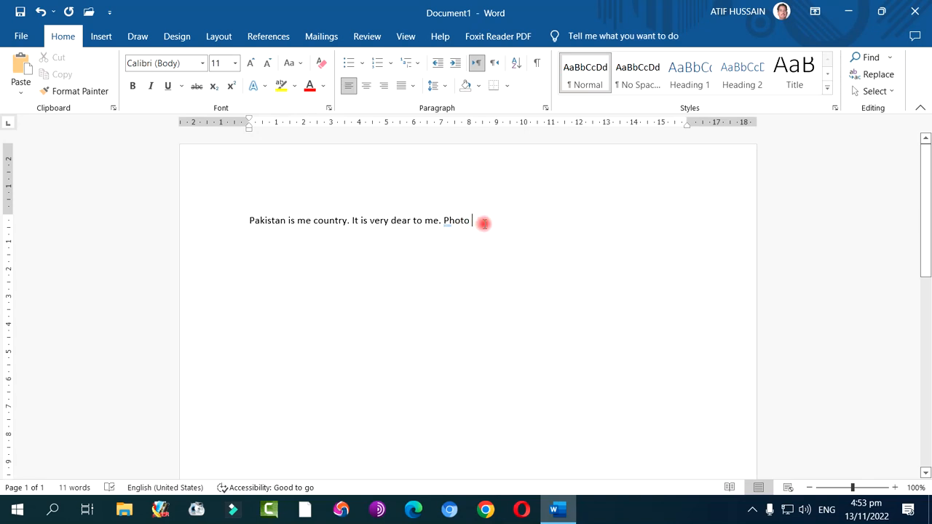
{"action": "double_click", "coordinate": [451, 220]}
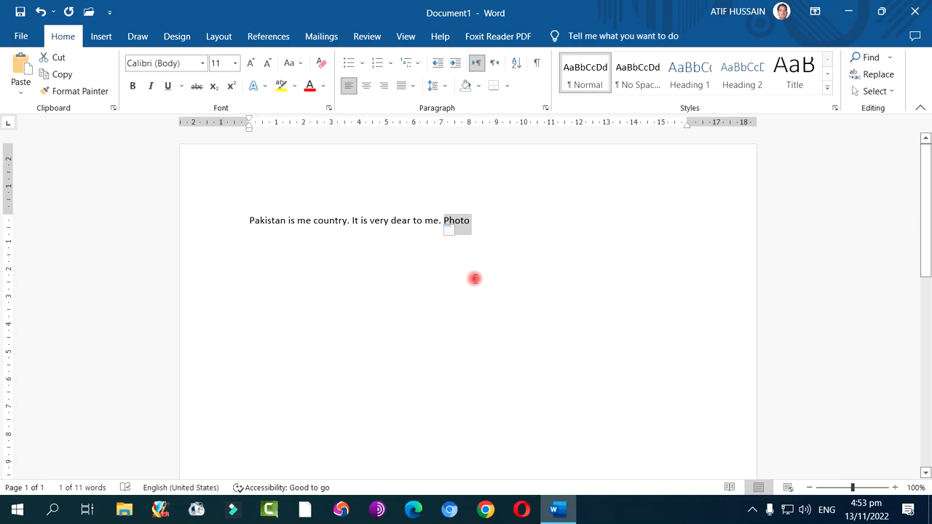
{"action": "type", "text": "M"}
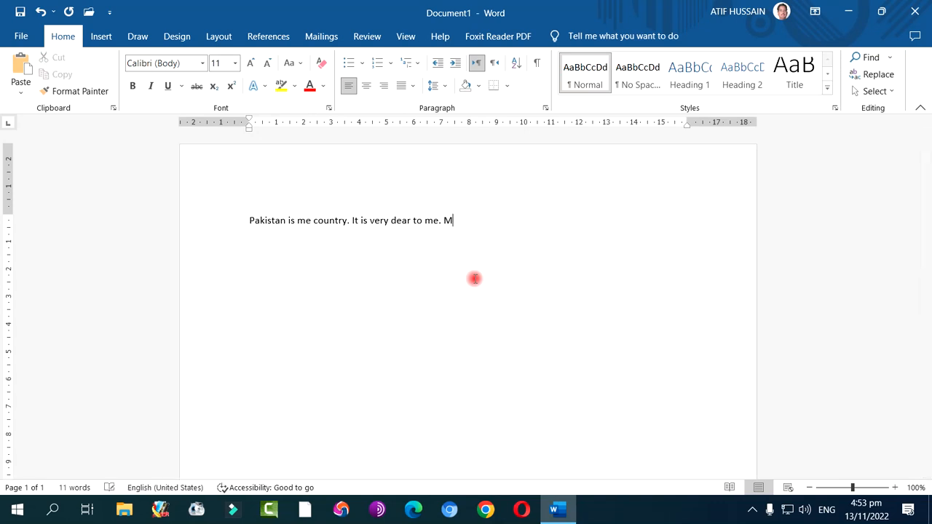
{"action": "type", "text": "ianwali"}
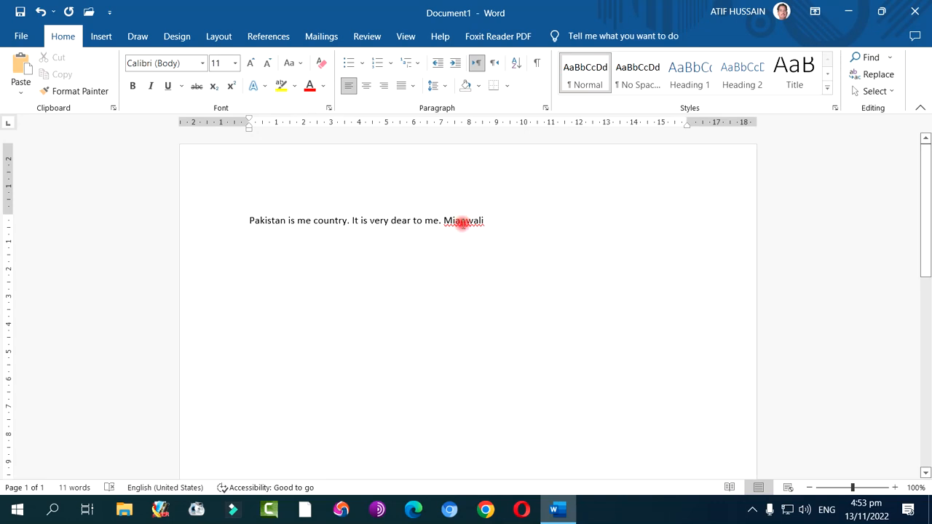
{"action": "right_click", "coordinate": [461, 224]}
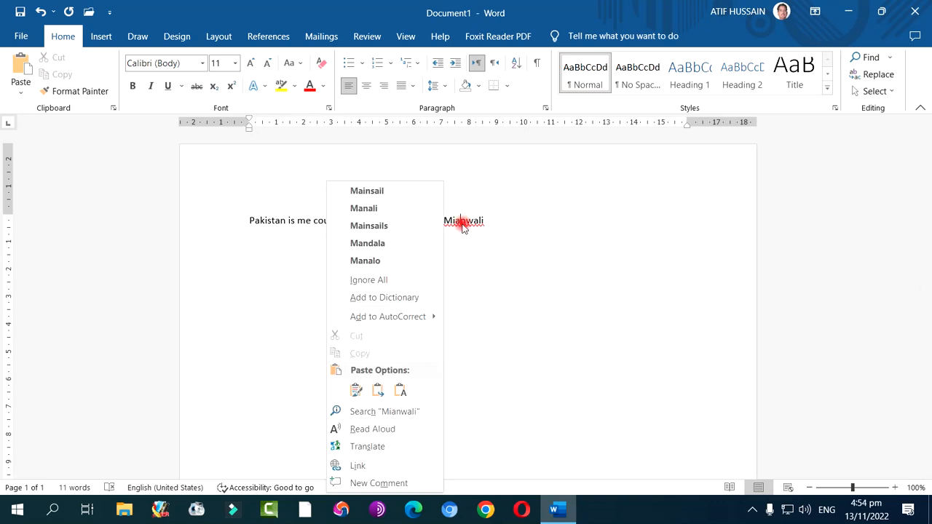
{"action": "left_click", "coordinate": [392, 298]}
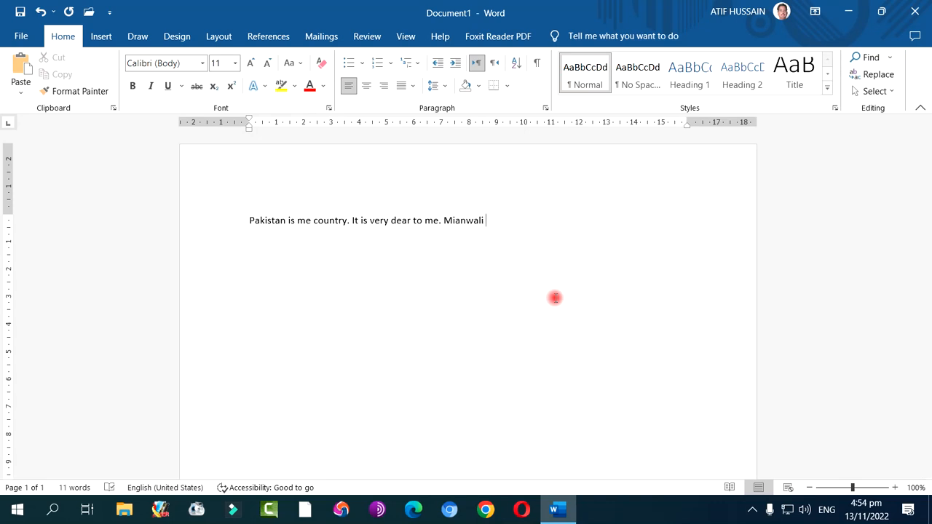
Correct "me" to "my" in the first sentence so it reads "Pakistan is my country."
{"action": "left_click", "coordinate": [311, 221]}
{"action": "key", "text": "BackSpace"}
{"action": "type", "text": "y"}
{"action": "left_click", "coordinate": [532, 217]}
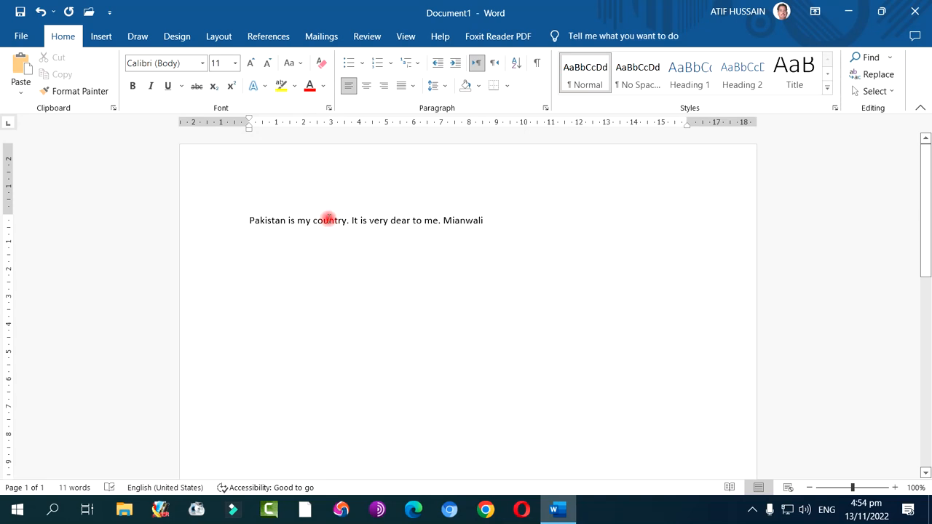
Examine the context commands offered for the word "country", such as Font, Synonyms and Translate, without applying any
{"action": "right_click", "coordinate": [328, 222]}
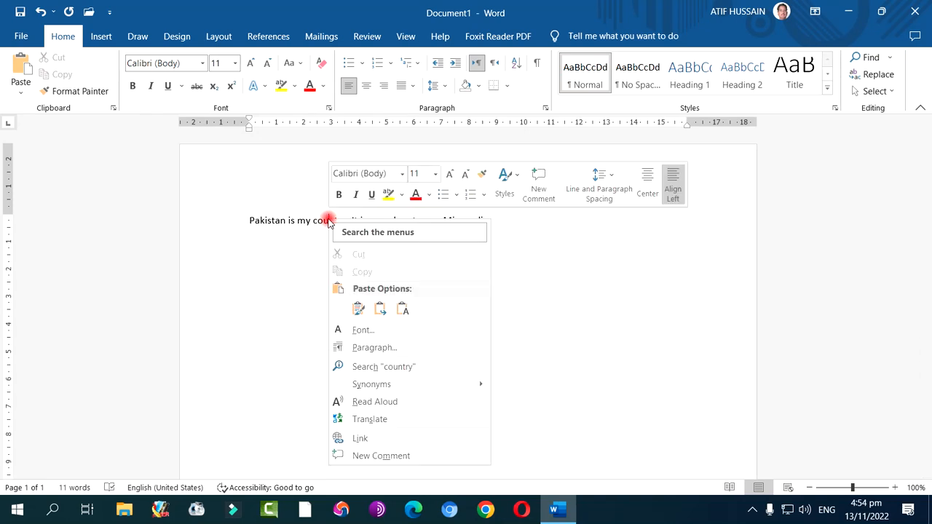
{"action": "mouse_move", "coordinate": [391, 391]}
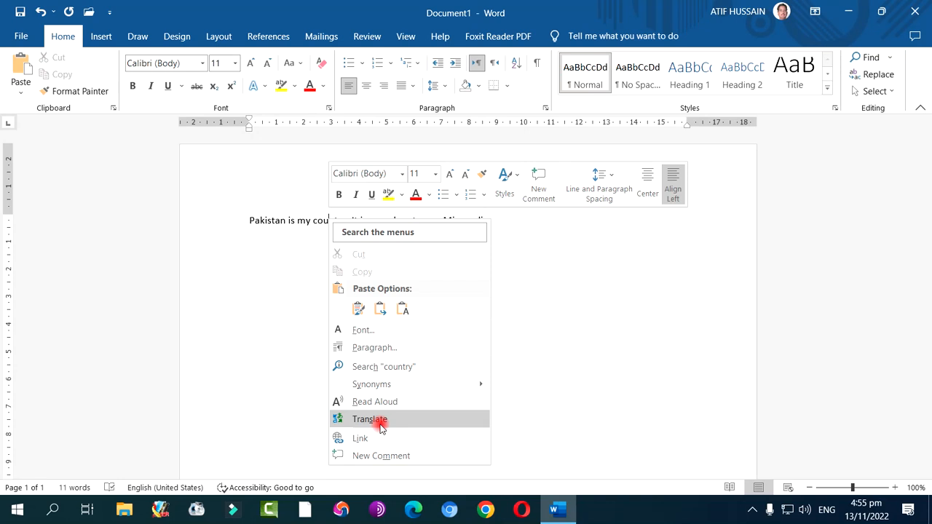
{"action": "left_click", "coordinate": [591, 246]}
{"action": "left_click", "coordinate": [508, 220]}
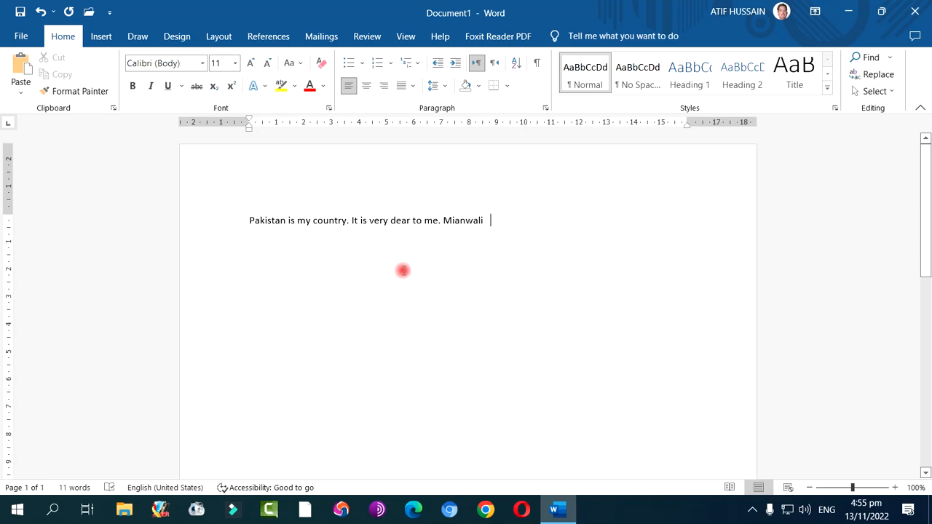
{"action": "key", "text": "BackSpace"}
Demonstrate selecting single words by highlighting "Pakistan" and "country", clearing each selection
{"action": "left_click_drag", "start_coordinate": [250, 220], "coordinate": [285, 222]}
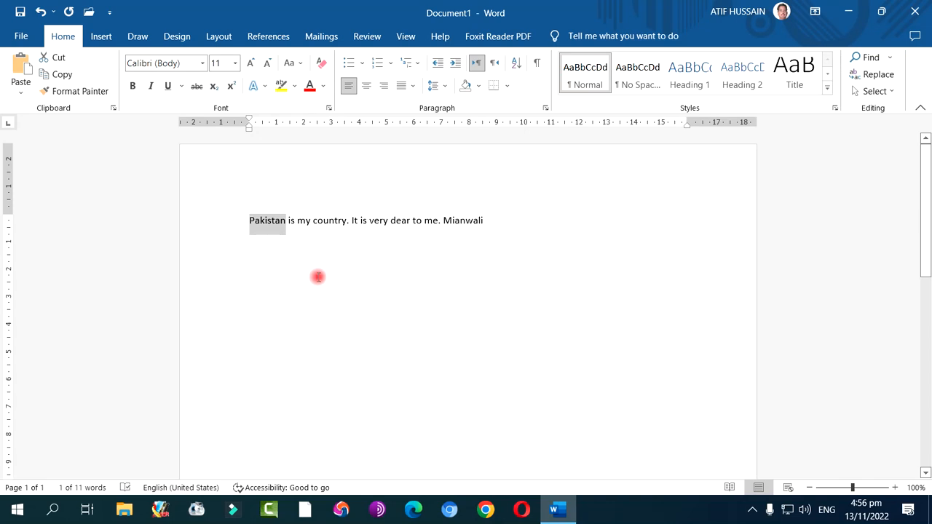
{"action": "left_click", "coordinate": [314, 251]}
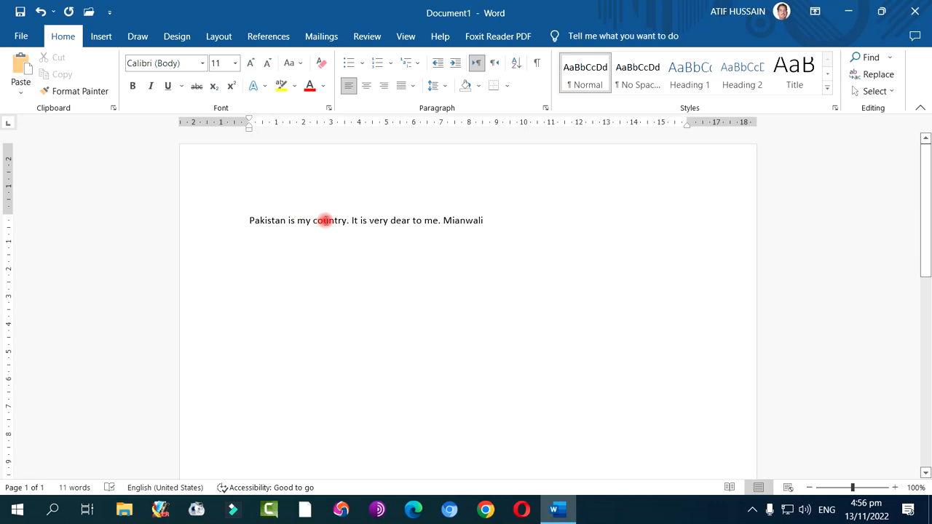
{"action": "double_click", "coordinate": [316, 221]}
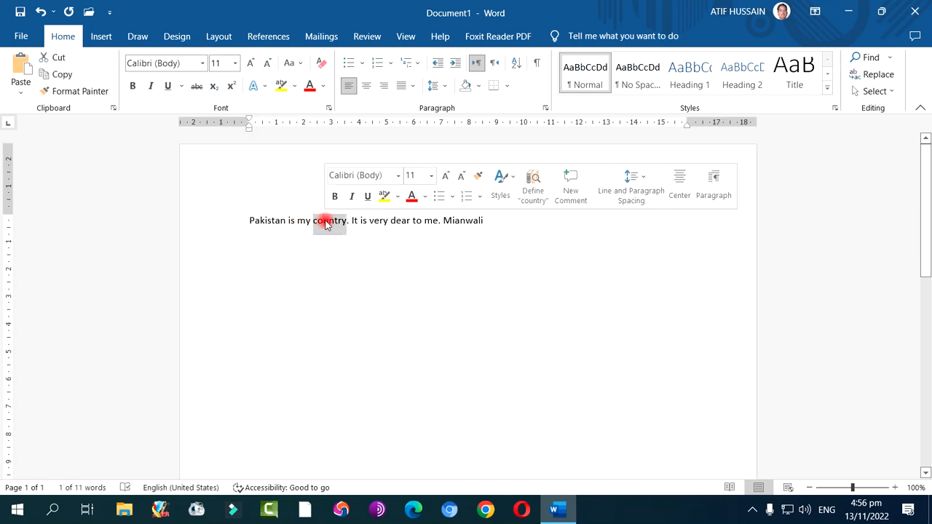
{"action": "left_click", "coordinate": [366, 245]}
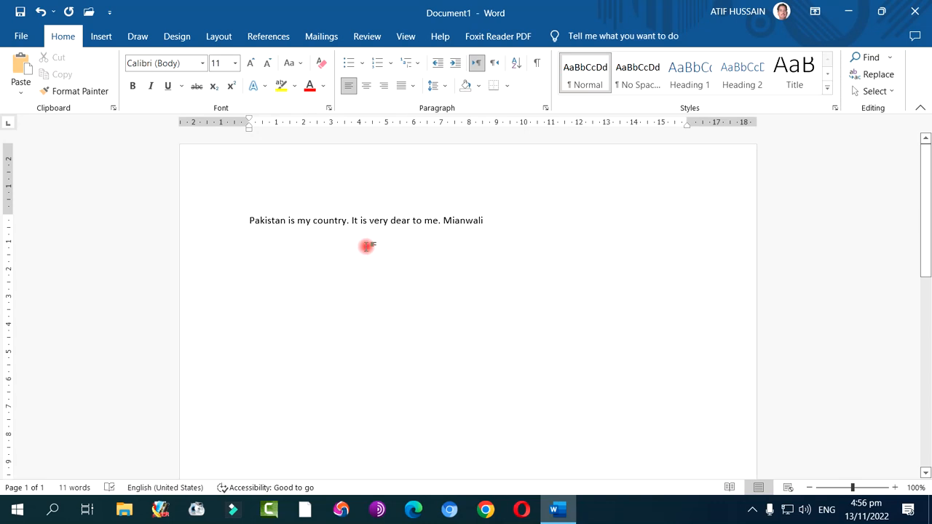
Demonstrate selecting the whole first sentence and the entire paragraph, clearing each selection
{"action": "left_click", "coordinate": [298, 223], "text": "ctrl"}
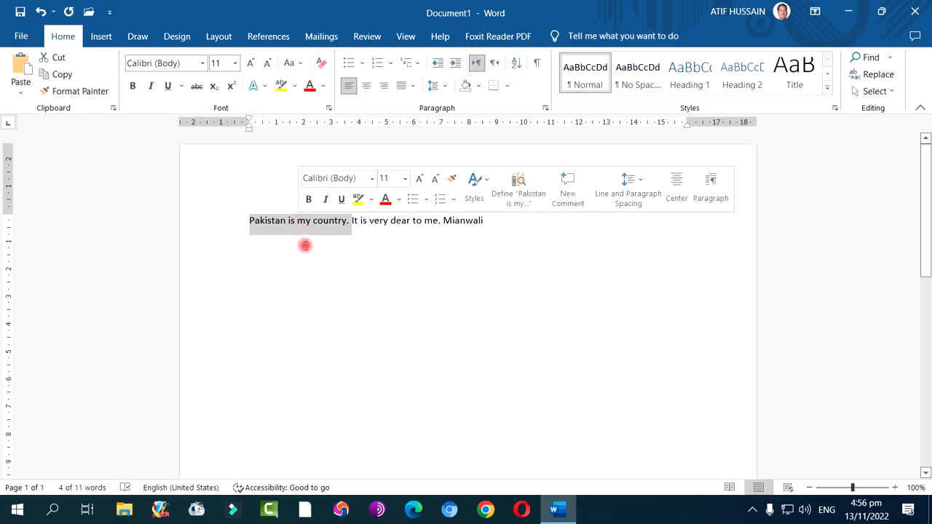
{"action": "left_click", "coordinate": [306, 244]}
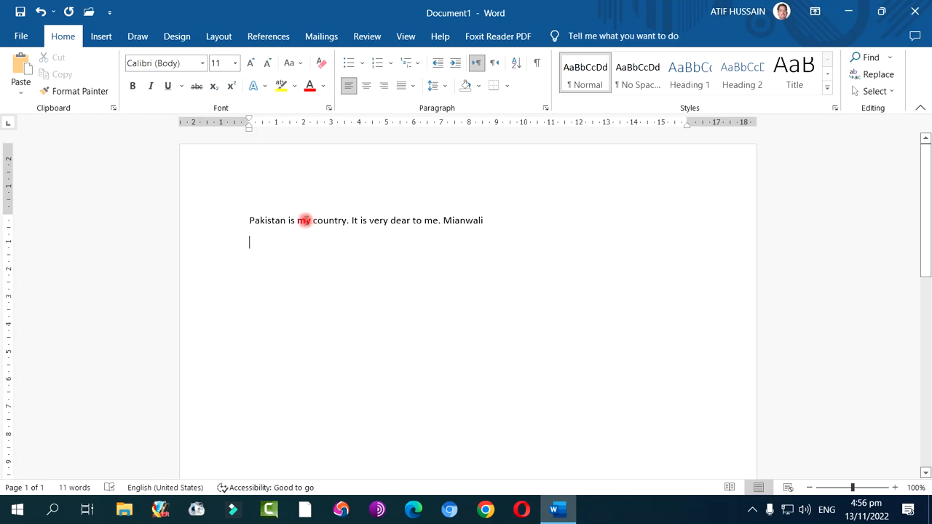
{"action": "triple_click", "coordinate": [304, 219]}
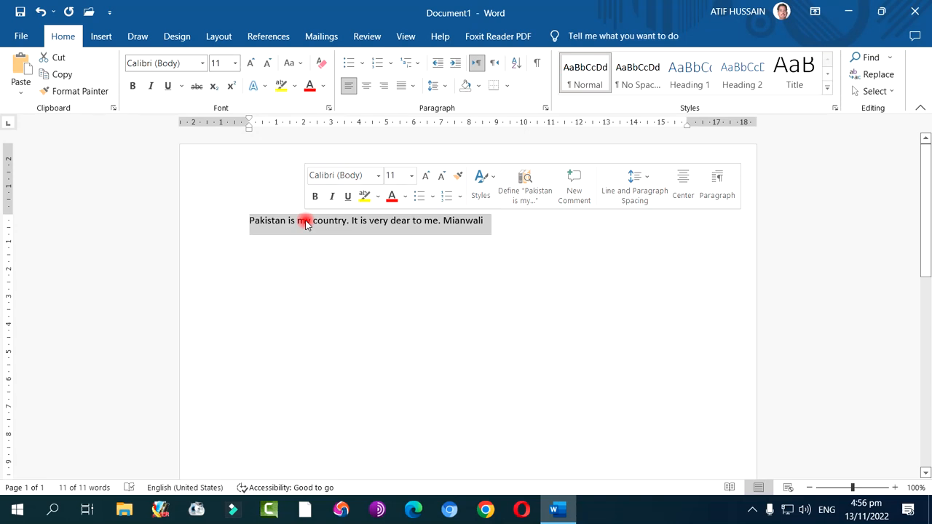
{"action": "left_click", "coordinate": [340, 252]}
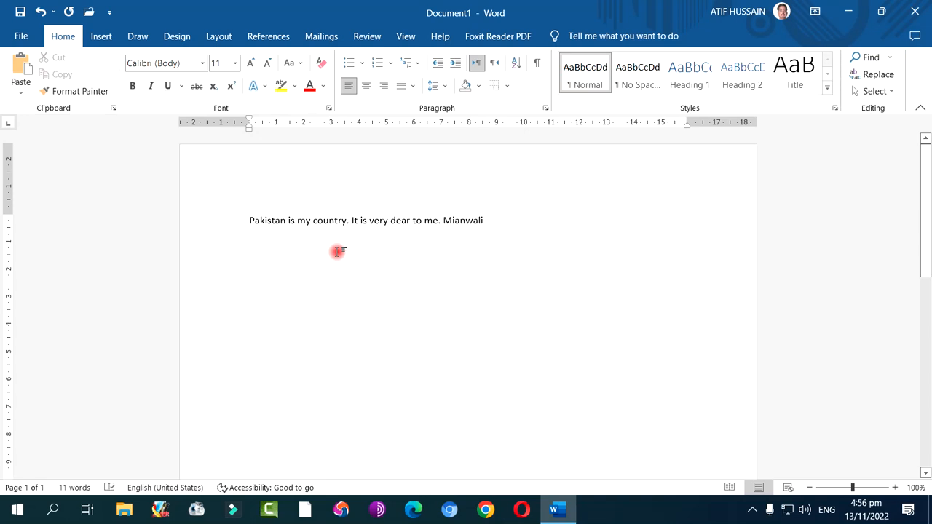
Select the text from the start of the line through "It is", and select the entire document, clearing each selection
{"action": "left_click", "coordinate": [366, 220], "text": "shift"}
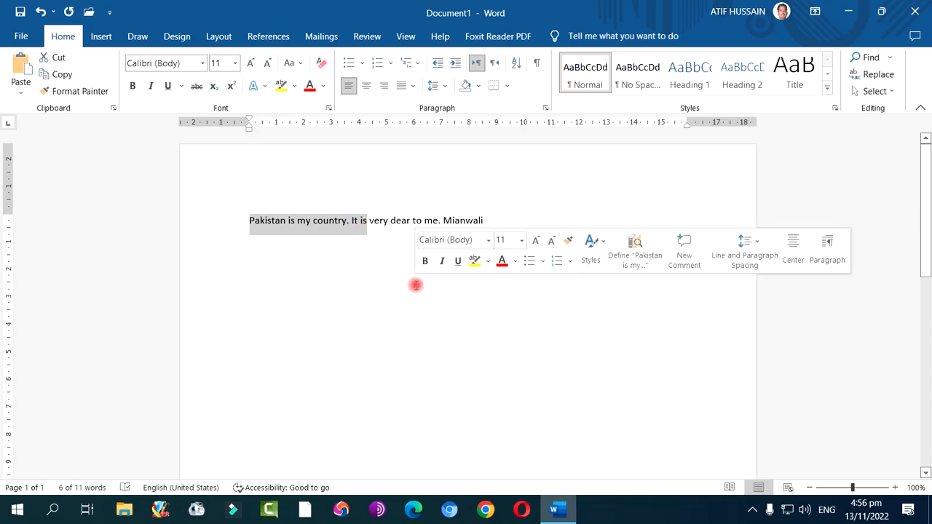
{"action": "left_click", "coordinate": [380, 275]}
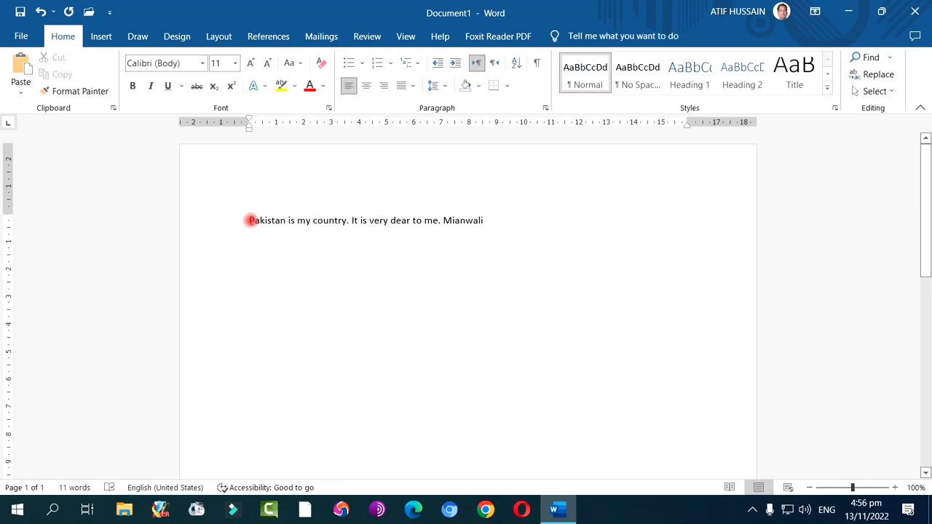
{"action": "left_click", "coordinate": [248, 220]}
{"action": "key", "text": "ctrl+a"}
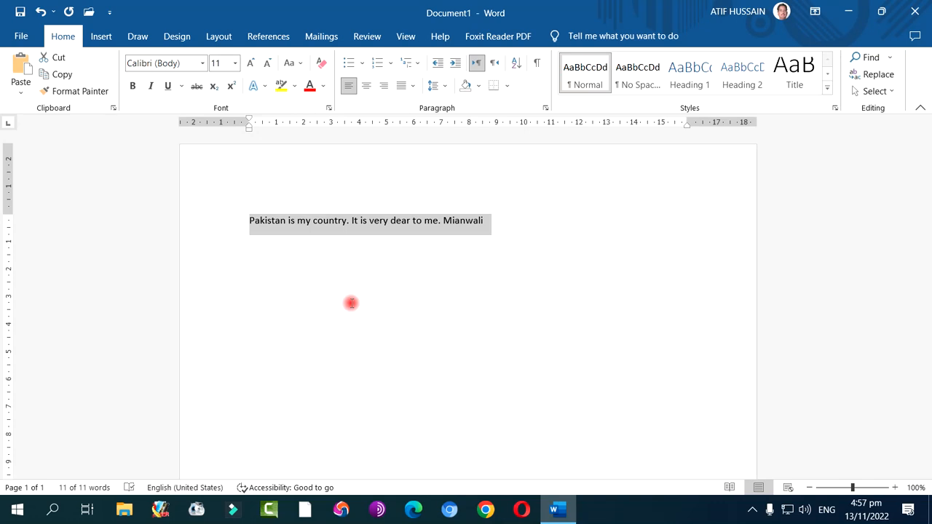
{"action": "left_click", "coordinate": [351, 302]}
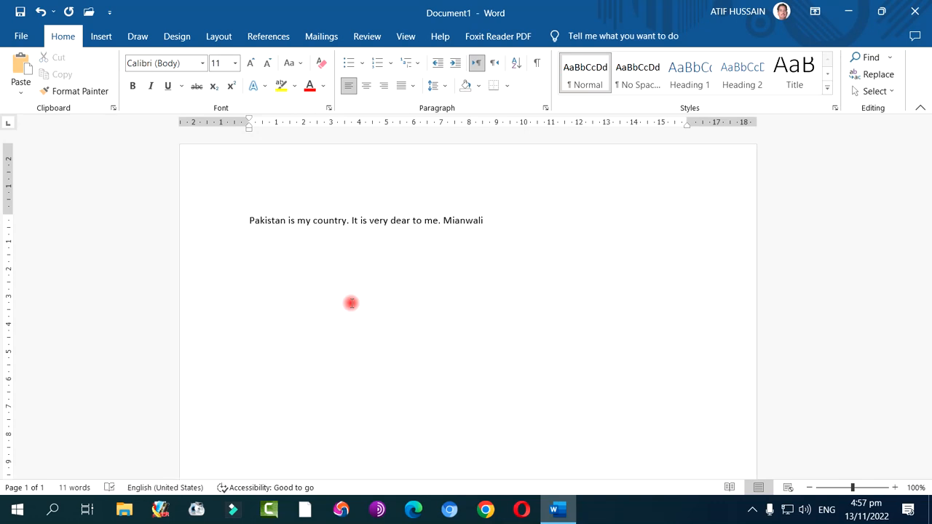
Place the cursor after "dear to me." and extend the selection back to the start of the line
{"action": "key", "text": "Left"}
{"action": "key", "text": "Left"}
{"action": "key", "text": "Left"}
{"action": "key", "text": "Left"}
{"action": "key", "text": "Left"}
{"action": "key", "text": "Left"}
{"action": "key", "text": "Left"}
{"action": "key", "text": "Left"}
{"action": "key", "text": "Left"}
{"action": "key", "text": "Left"}
{"action": "key", "text": "Left"}
{"action": "key", "text": "Right"}
{"action": "key", "text": "shift+Home"}
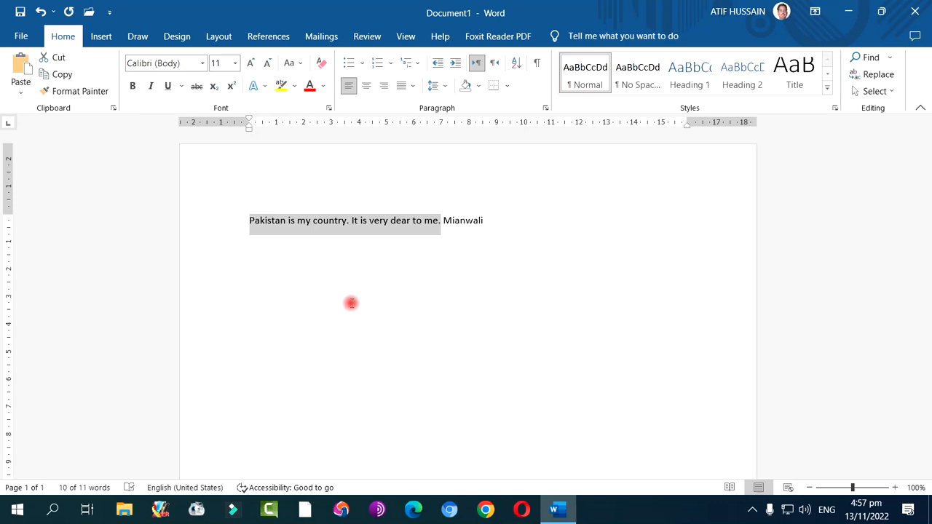
{"action": "left_click", "coordinate": [752, 513]}
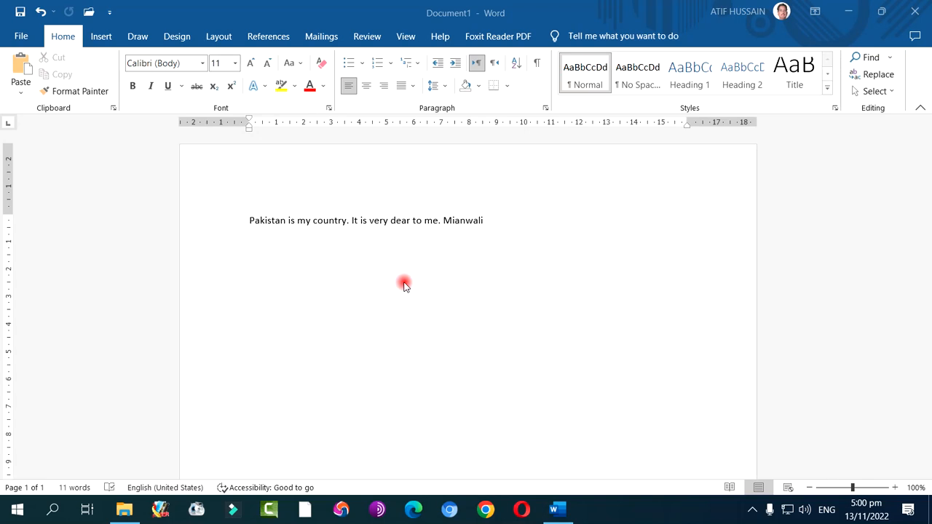
Browse the gallery of templates for new documents, from resumes and calendars down to certificates, invoices and flyers
{"action": "left_click", "coordinate": [23, 38]}
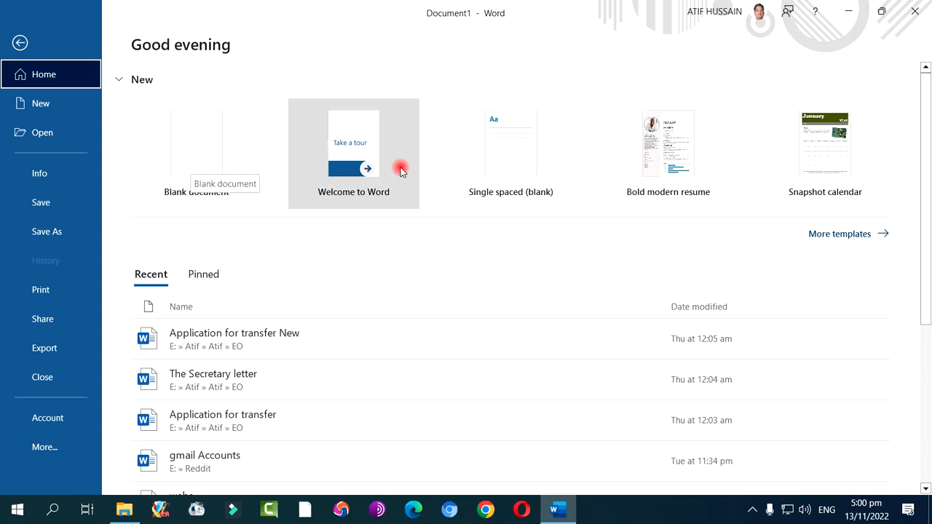
{"action": "left_click", "coordinate": [844, 235]}
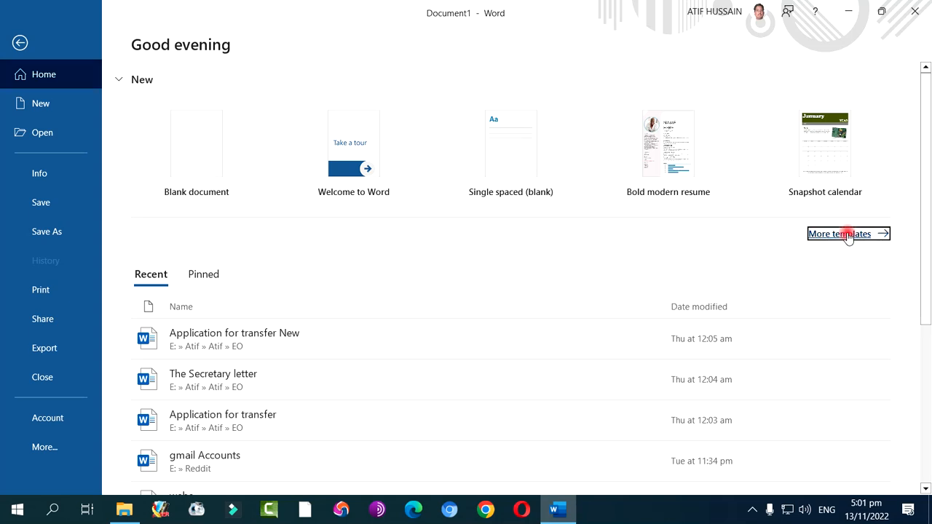
{"action": "scroll", "coordinate": [582, 178], "scroll_direction": "down", "scroll_amount": 3}
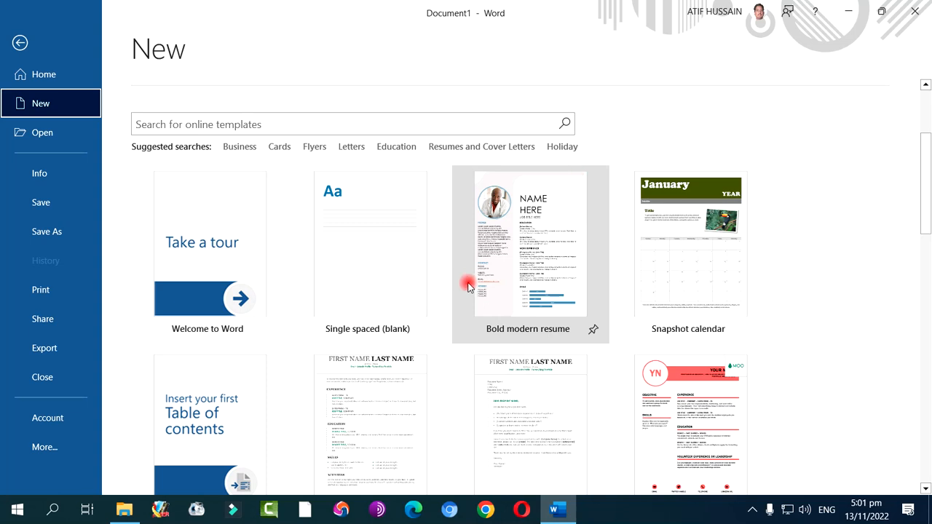
{"action": "scroll", "coordinate": [356, 297], "scroll_direction": "down", "scroll_amount": 1}
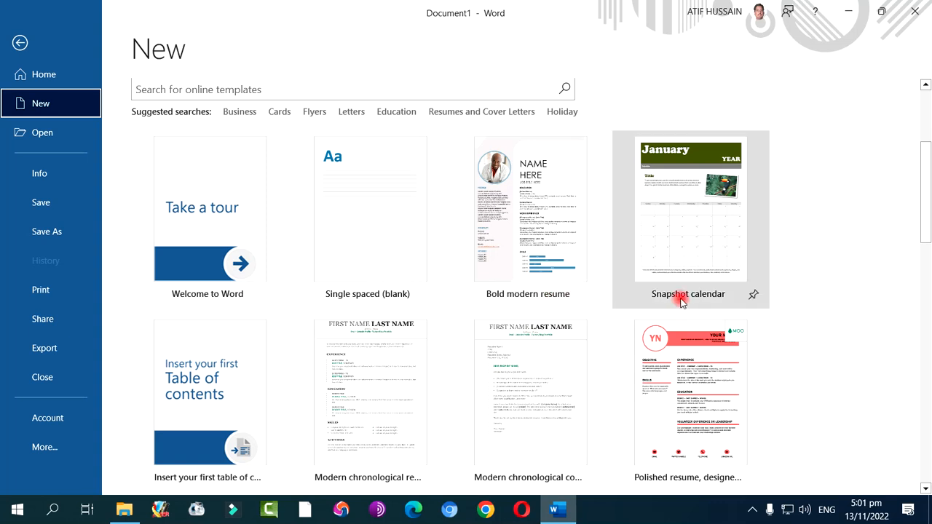
{"action": "scroll", "coordinate": [684, 247], "scroll_direction": "down", "scroll_amount": 3}
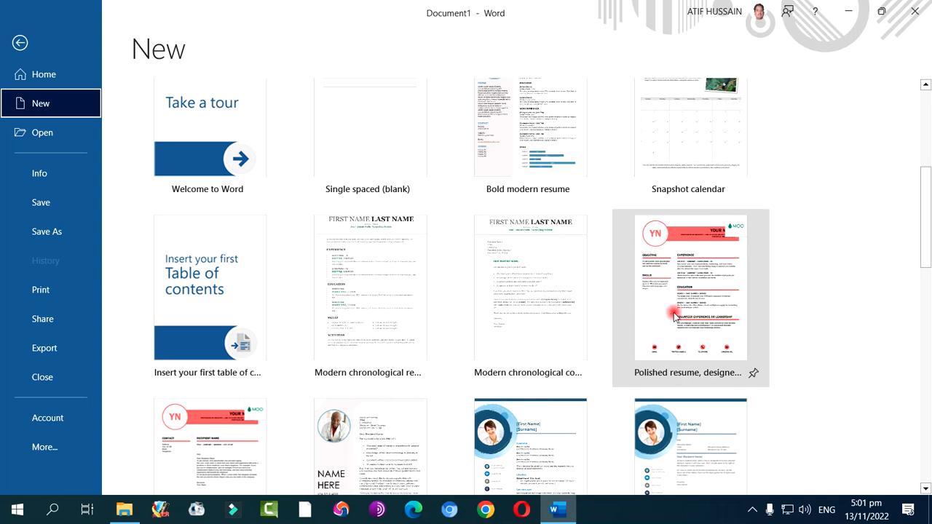
{"action": "scroll", "coordinate": [674, 314], "scroll_direction": "down", "scroll_amount": 3}
{"action": "scroll", "coordinate": [674, 314], "scroll_direction": "down", "scroll_amount": 1}
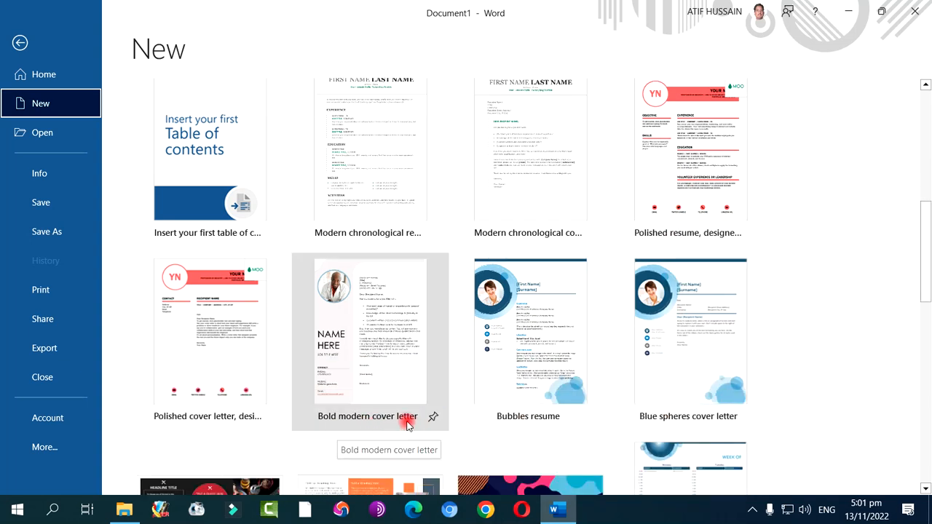
{"action": "scroll", "coordinate": [342, 400], "scroll_direction": "down", "scroll_amount": 2}
{"action": "scroll", "coordinate": [286, 379], "scroll_direction": "down", "scroll_amount": 6}
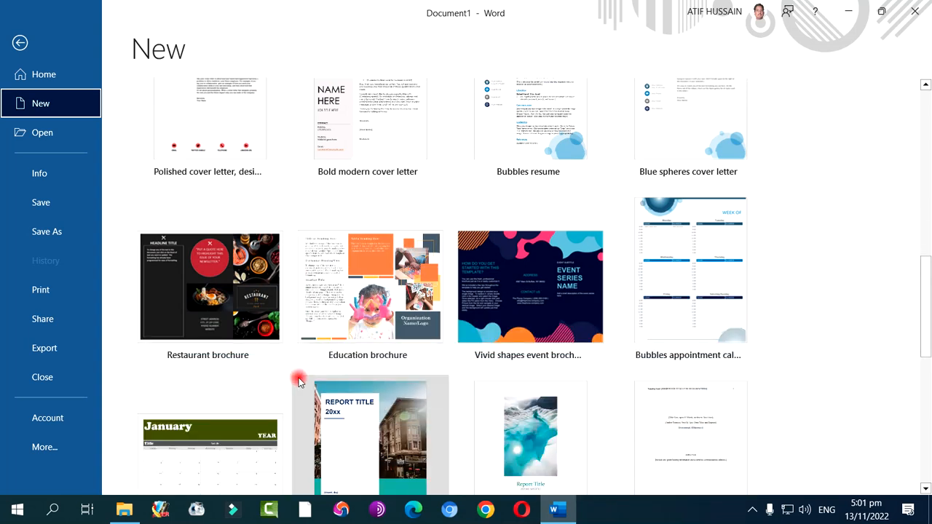
{"action": "scroll", "coordinate": [298, 380], "scroll_direction": "down", "scroll_amount": 8}
{"action": "scroll", "coordinate": [299, 380], "scroll_direction": "down", "scroll_amount": 5}
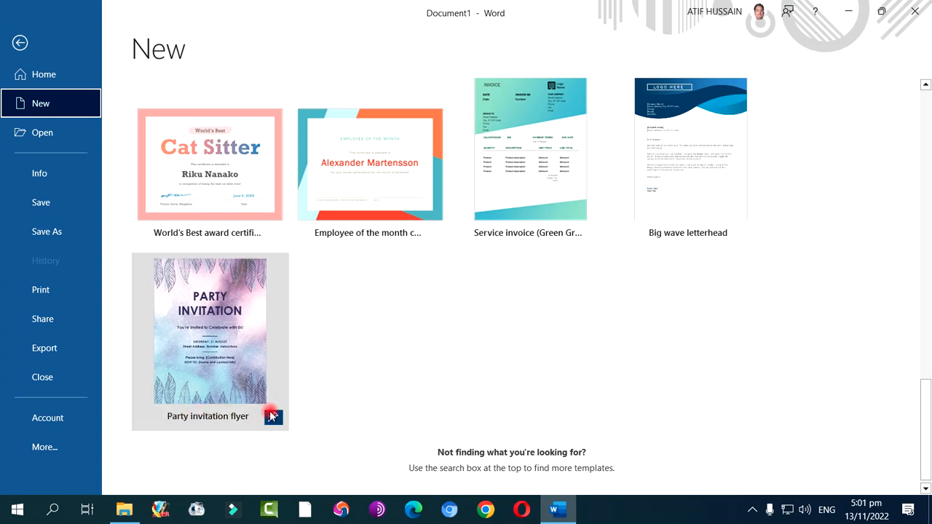
{"action": "scroll", "coordinate": [398, 340], "scroll_direction": "down", "scroll_amount": 1}
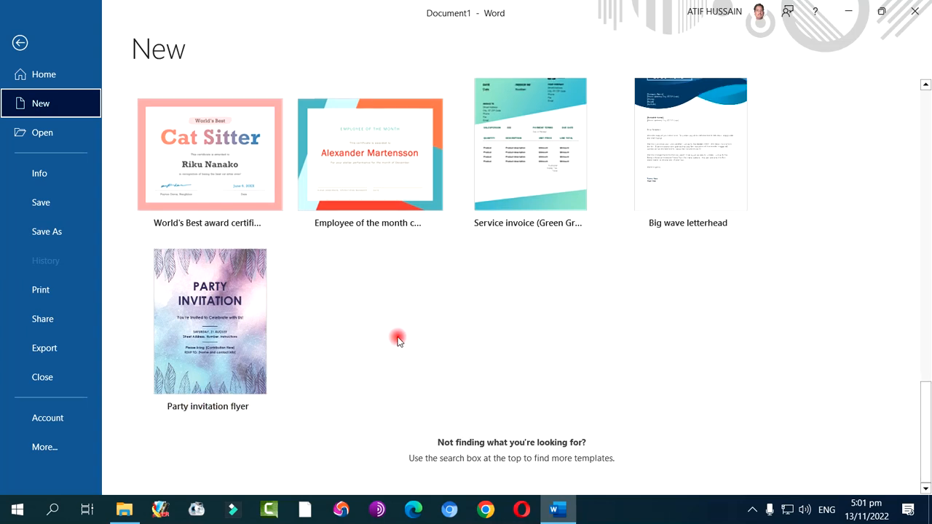
Search the online templates for "letter head" and look through the matching designs
{"action": "scroll", "coordinate": [397, 339], "scroll_direction": "up", "scroll_amount": 3}
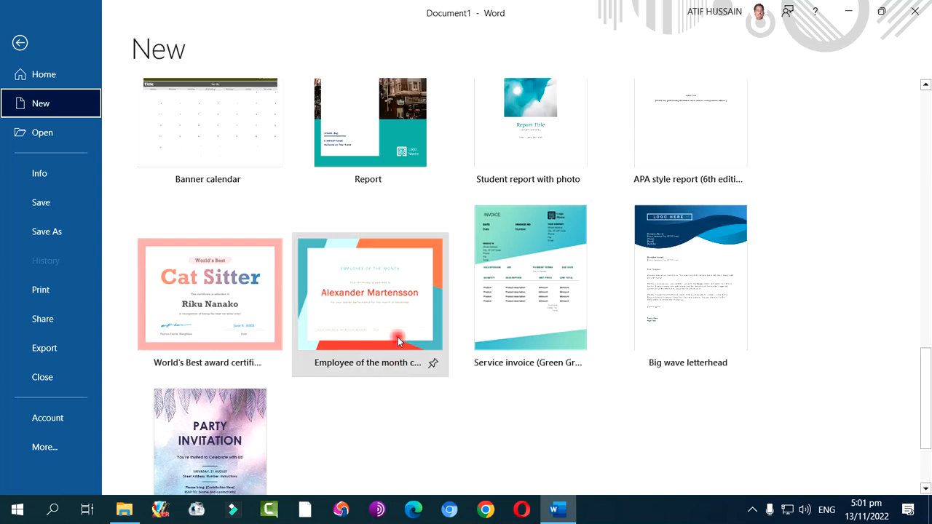
{"action": "scroll", "coordinate": [397, 339], "scroll_direction": "up", "scroll_amount": 15}
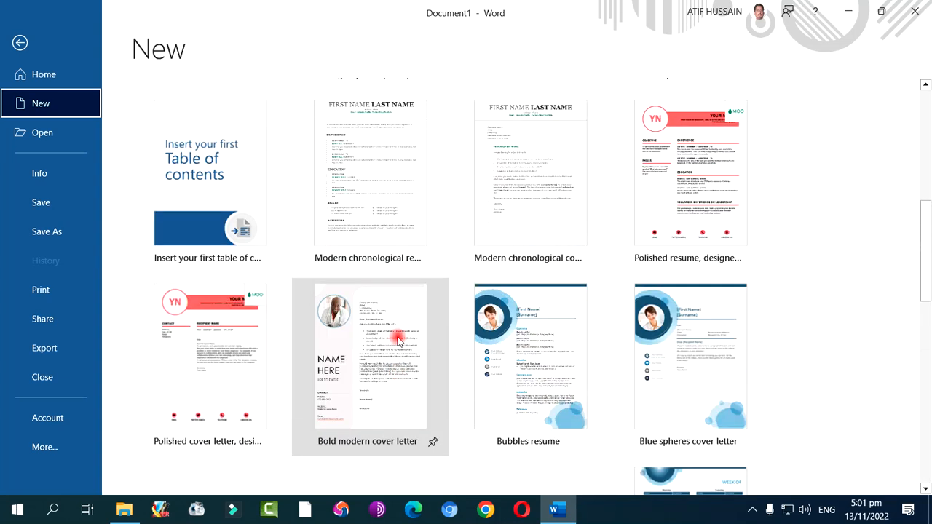
{"action": "scroll", "coordinate": [397, 339], "scroll_direction": "up", "scroll_amount": 4}
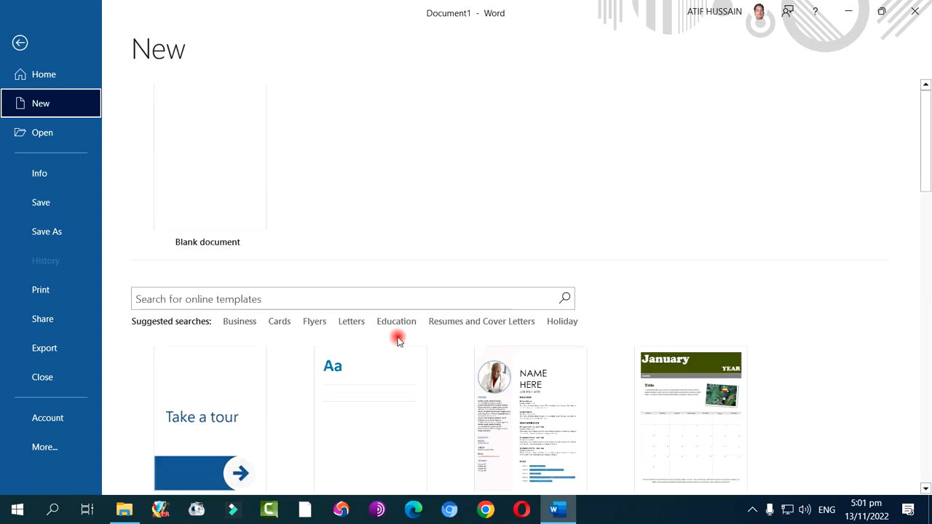
{"action": "left_click", "coordinate": [323, 298]}
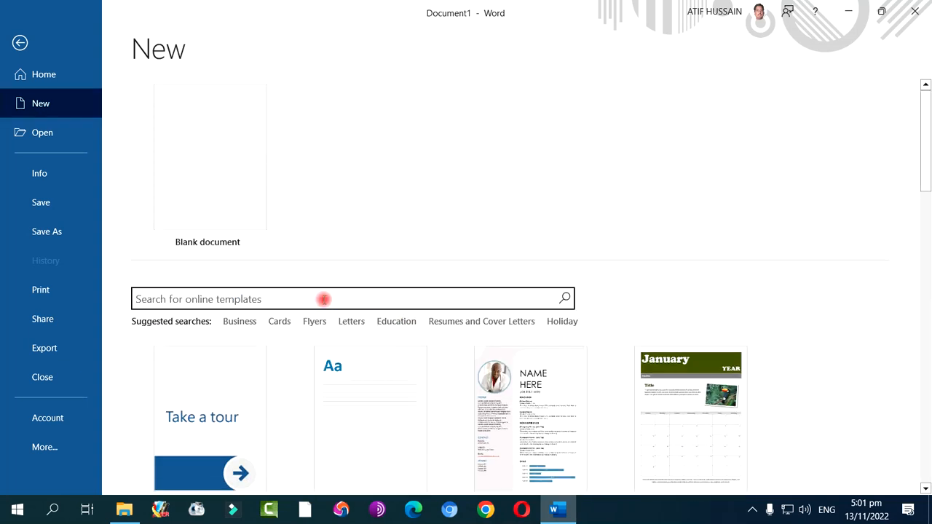
{"action": "type", "text": "le"}
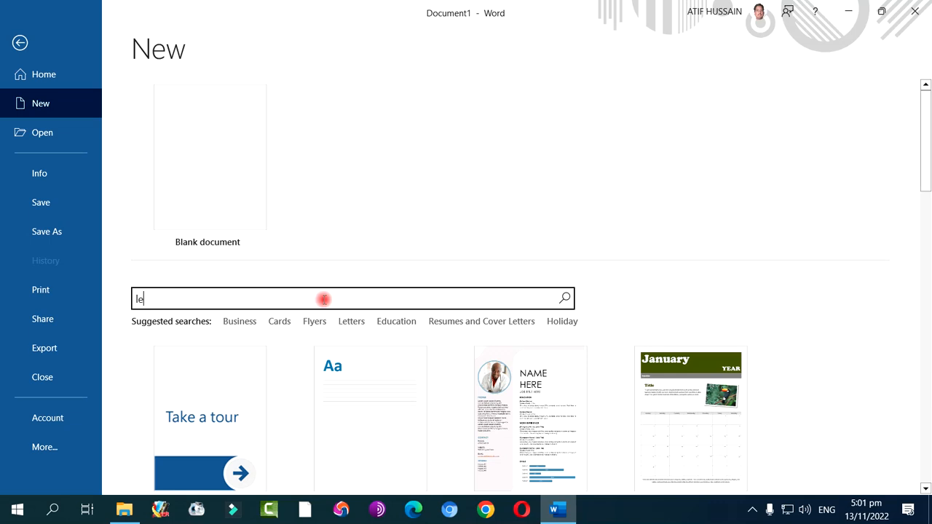
{"action": "type", "text": "tter head"}
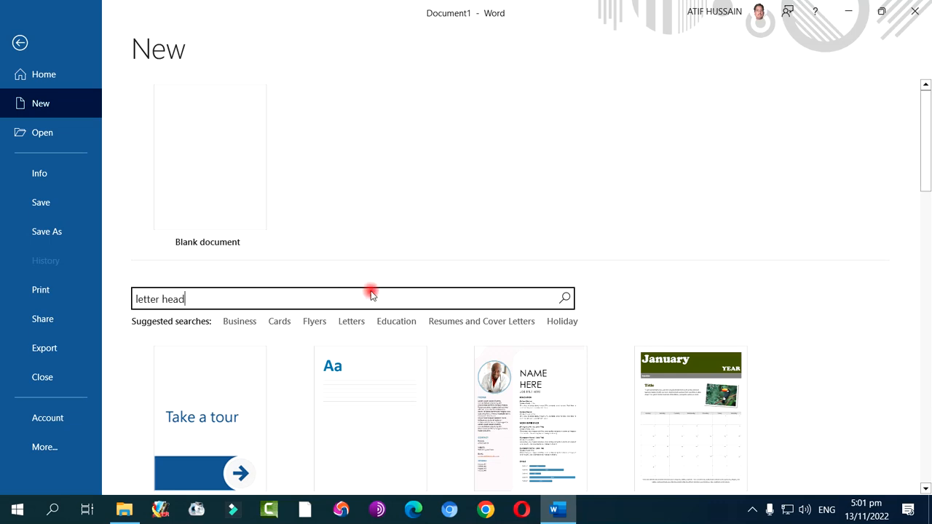
{"action": "left_click", "coordinate": [560, 301]}
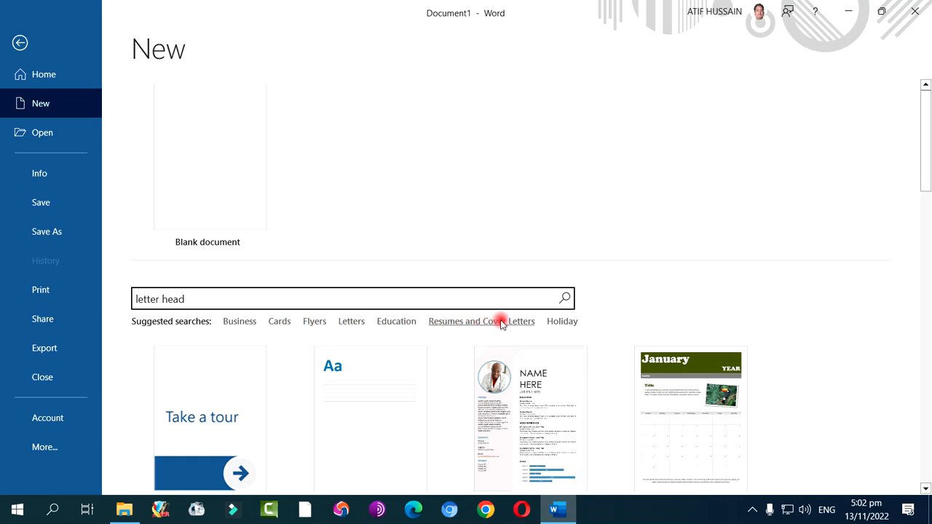
{"action": "left_click", "coordinate": [564, 304]}
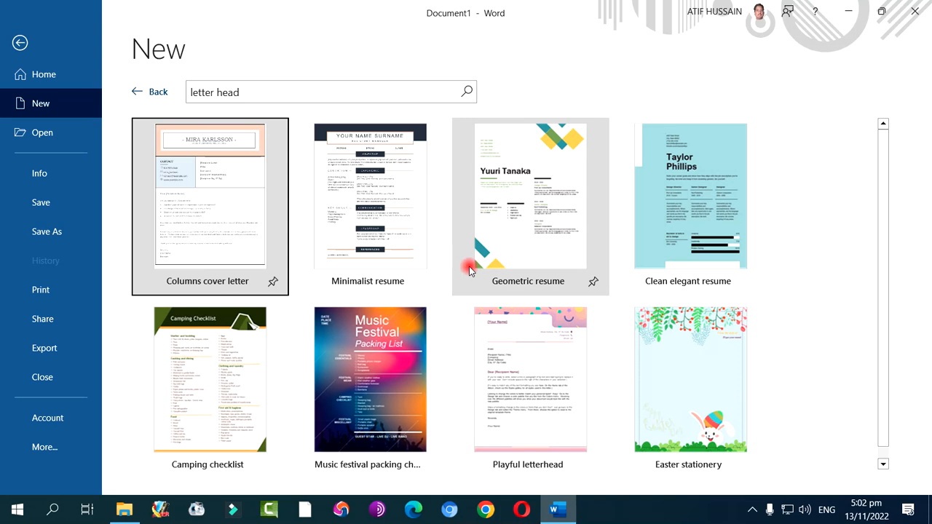
{"action": "scroll", "coordinate": [473, 267], "scroll_direction": "down", "scroll_amount": 1}
{"action": "scroll", "coordinate": [480, 277], "scroll_direction": "up", "scroll_amount": 1}
{"action": "scroll", "coordinate": [479, 277], "scroll_direction": "down", "scroll_amount": 1}
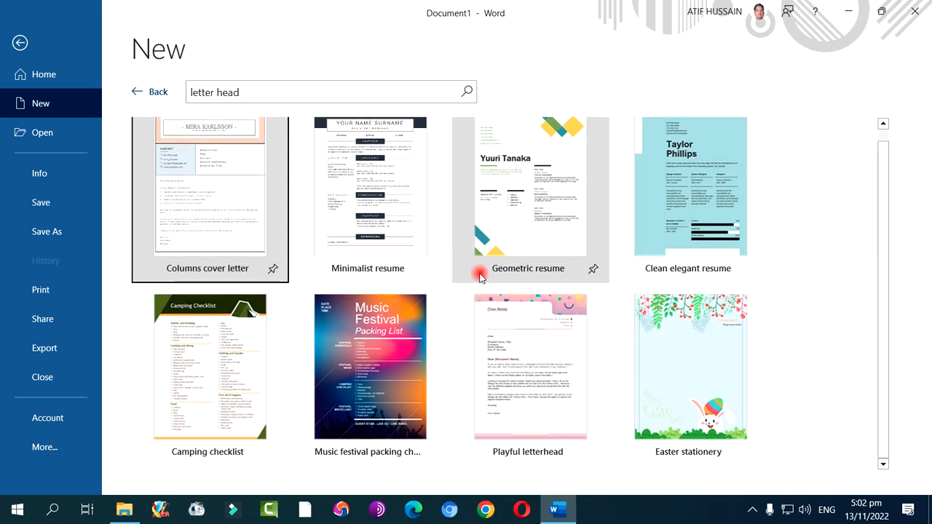
{"action": "scroll", "coordinate": [479, 277], "scroll_direction": "up", "scroll_amount": 1}
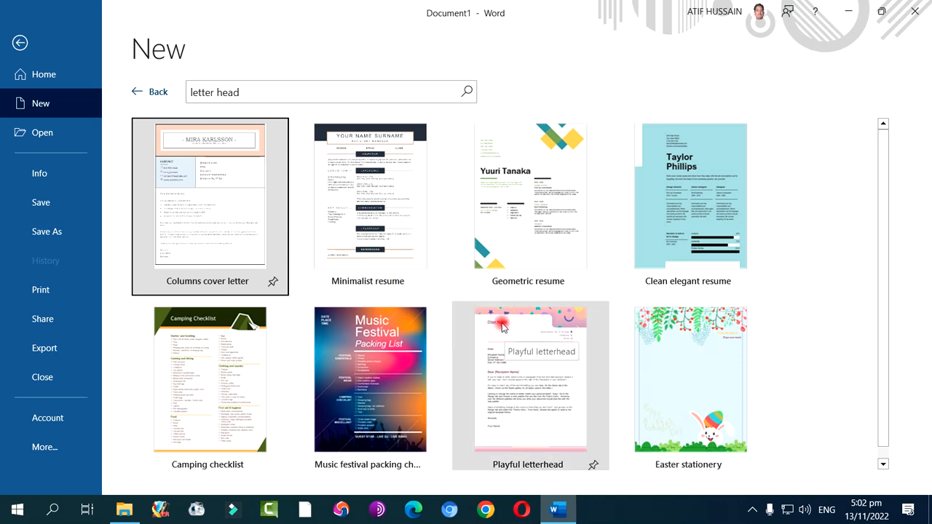
Replace the template search term with "business card" and run the search
{"action": "left_click", "coordinate": [195, 93]}
{"action": "left_click_drag", "start_coordinate": [195, 93], "coordinate": [262, 98]}
{"action": "type", "text": "b"}
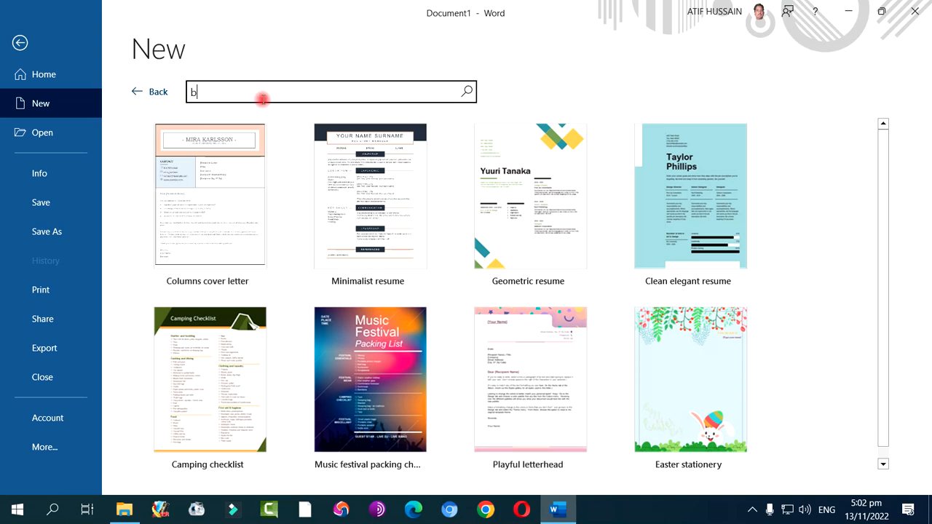
{"action": "type", "text": "usinesss"}
{"action": "key", "text": "BackSpace"}
{"action": "type", "text": "card"}
{"action": "key", "text": "Return"}
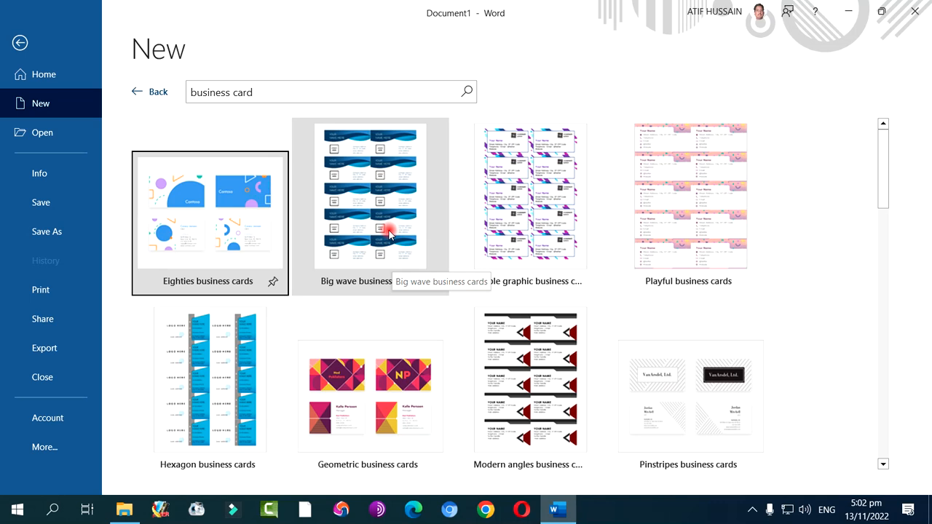
Browse the business card templates down to the end of the list and back up to the first designs
{"action": "scroll", "coordinate": [390, 231], "scroll_direction": "down", "scroll_amount": 2}
{"action": "scroll", "coordinate": [390, 231], "scroll_direction": "up", "scroll_amount": 2}
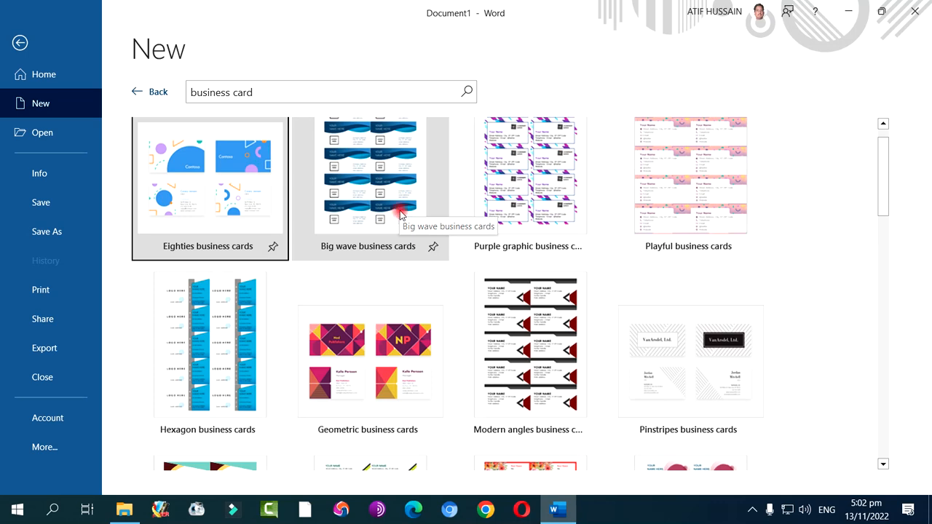
{"action": "scroll", "coordinate": [404, 227], "scroll_direction": "down", "scroll_amount": 4}
{"action": "scroll", "coordinate": [405, 230], "scroll_direction": "down", "scroll_amount": 9}
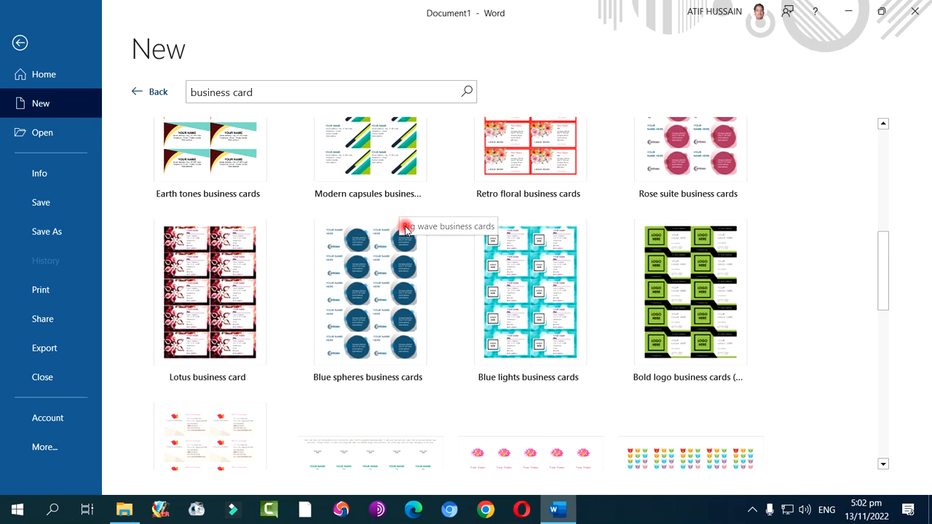
{"action": "scroll", "coordinate": [405, 229], "scroll_direction": "down", "scroll_amount": 3}
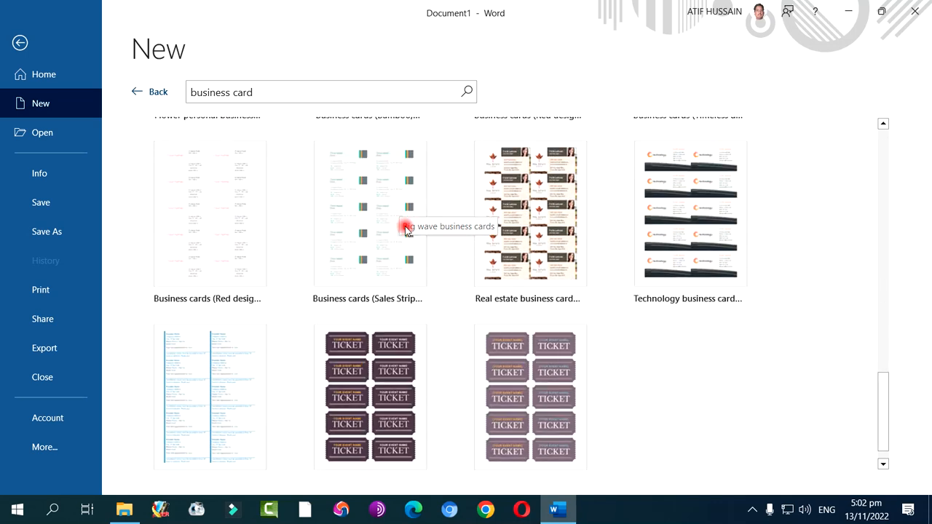
{"action": "scroll", "coordinate": [405, 230], "scroll_direction": "up", "scroll_amount": 7}
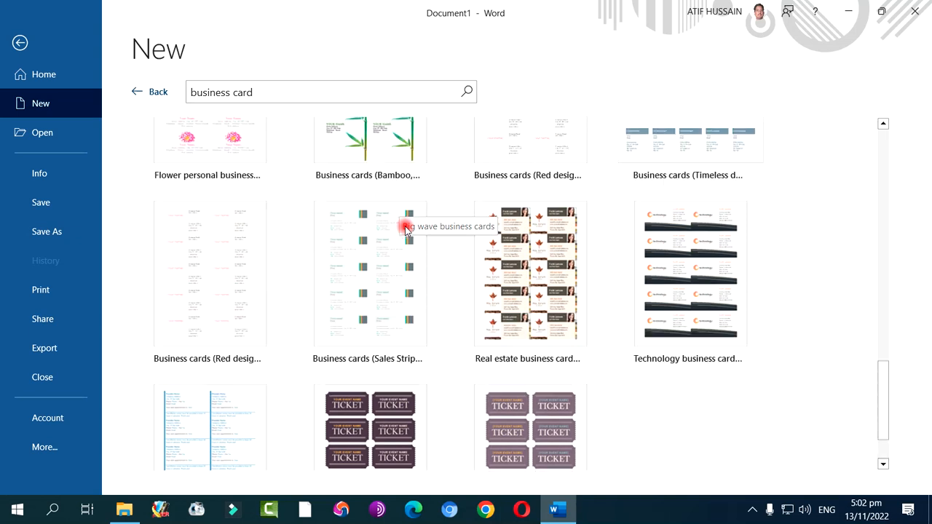
{"action": "scroll", "coordinate": [405, 229], "scroll_direction": "up", "scroll_amount": 6}
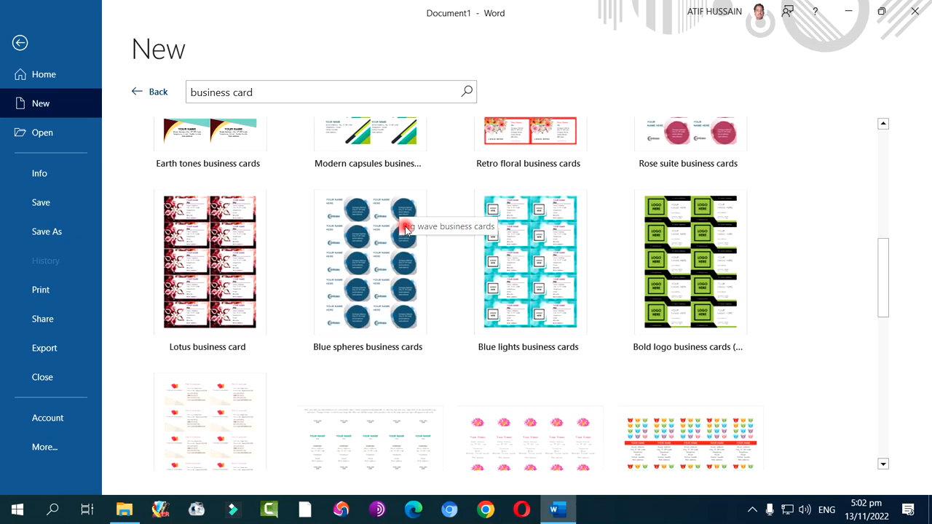
{"action": "scroll", "coordinate": [405, 230], "scroll_direction": "up", "scroll_amount": 4}
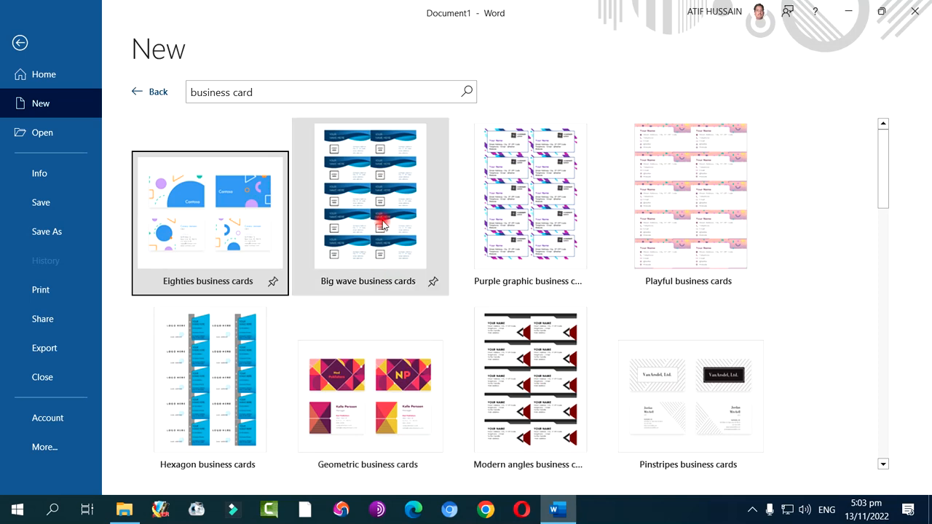
Search the online templates for "resume" instead
{"action": "left_click_drag", "start_coordinate": [287, 88], "coordinate": [265, 101]}
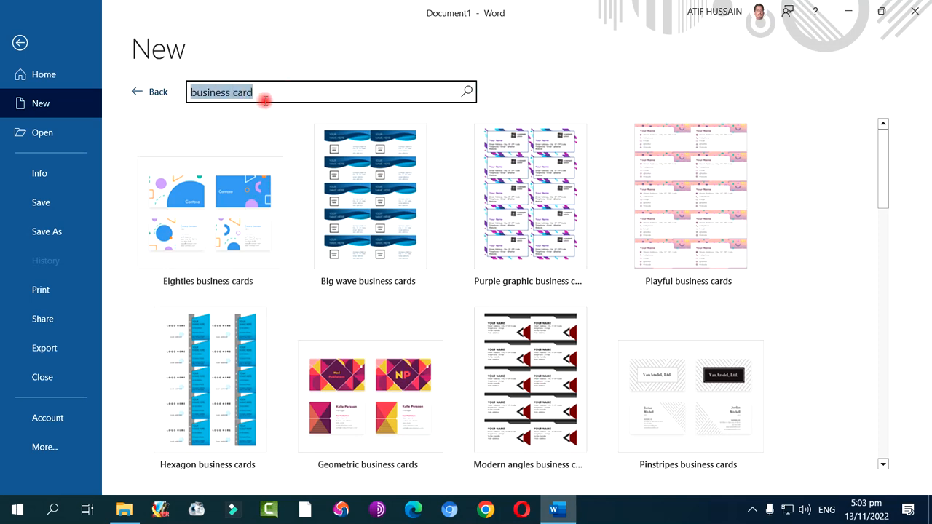
{"action": "type", "text": "resume"}
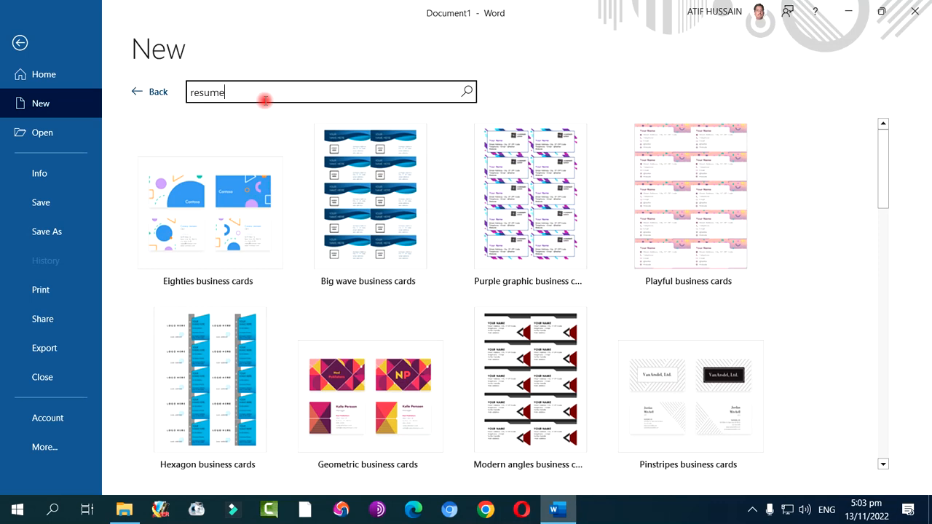
{"action": "key", "text": "Return"}
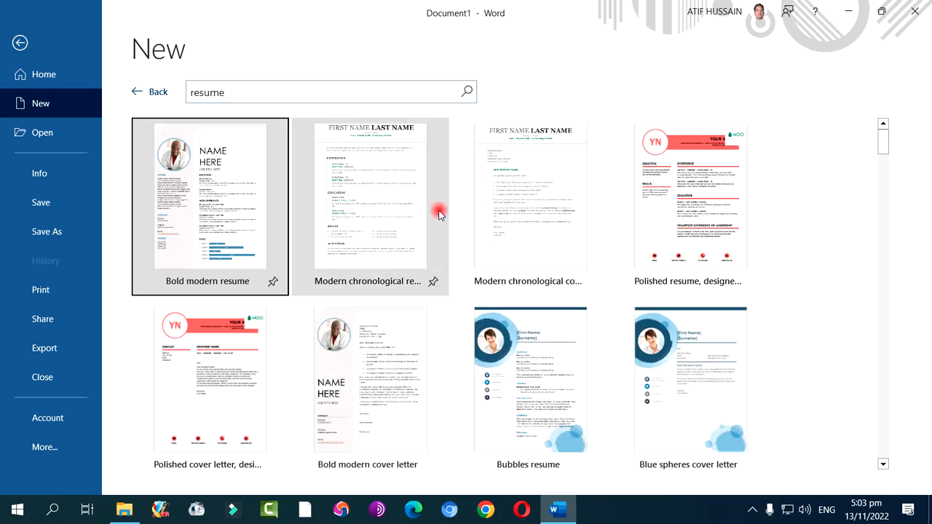
Browse the resume and cover letter templates, returning from the far part of the list to the cover letter designs
{"action": "scroll", "coordinate": [583, 208], "scroll_direction": "down", "scroll_amount": 1}
{"action": "scroll", "coordinate": [582, 210], "scroll_direction": "down", "scroll_amount": 8}
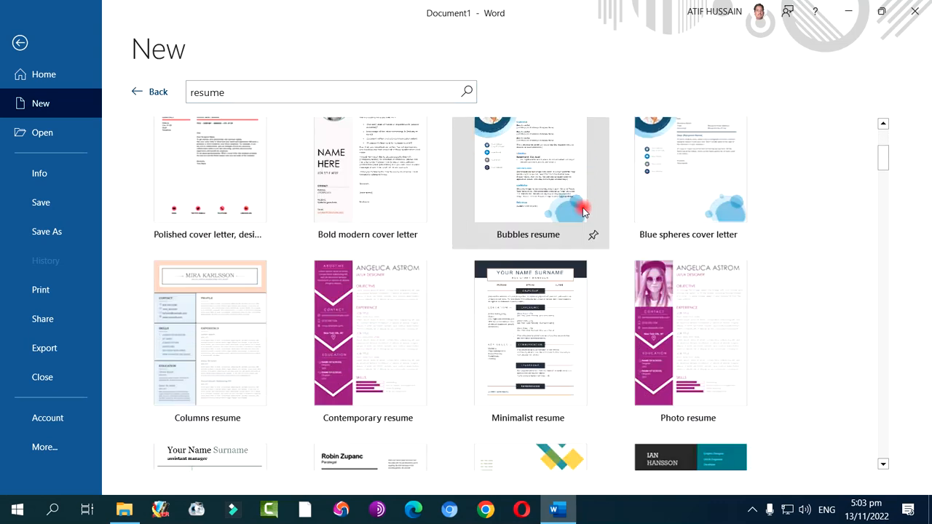
{"action": "scroll", "coordinate": [582, 210], "scroll_direction": "down", "scroll_amount": 10}
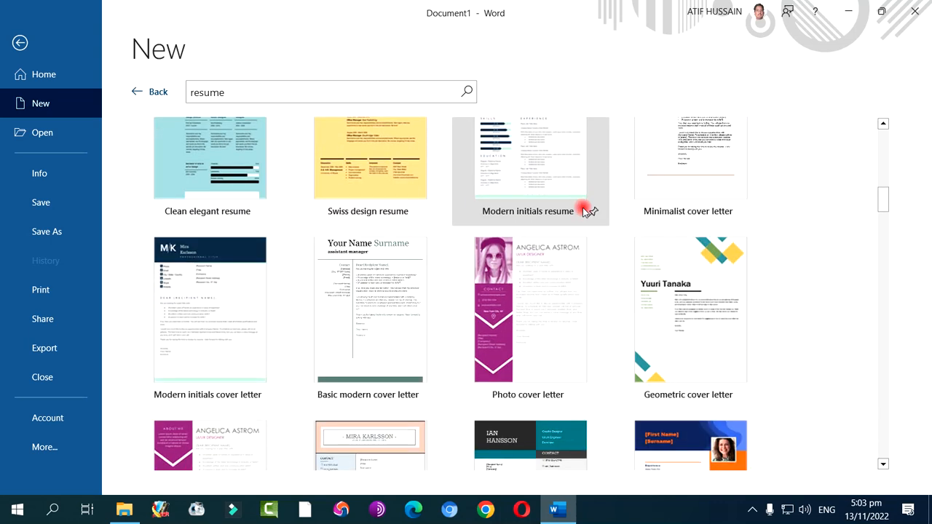
{"action": "scroll", "coordinate": [582, 210], "scroll_direction": "down", "scroll_amount": 6}
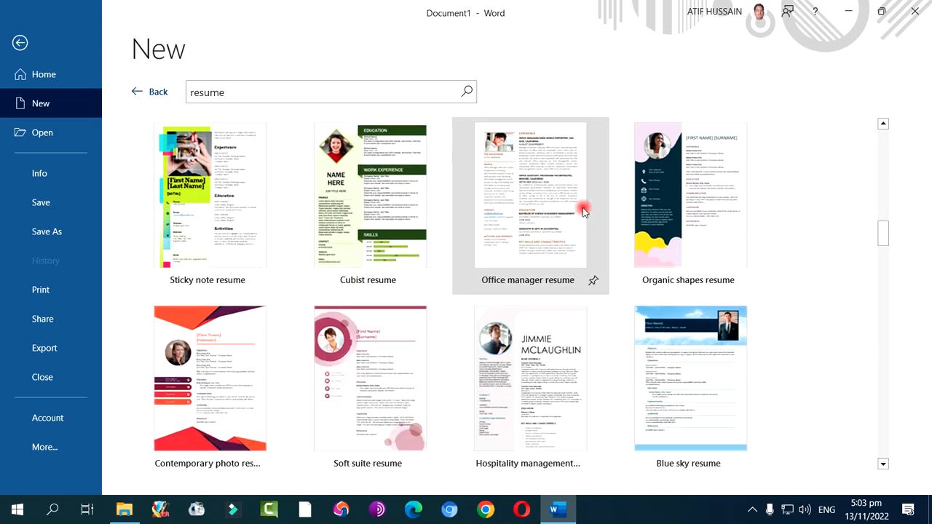
{"action": "scroll", "coordinate": [582, 211], "scroll_direction": "down", "scroll_amount": 10}
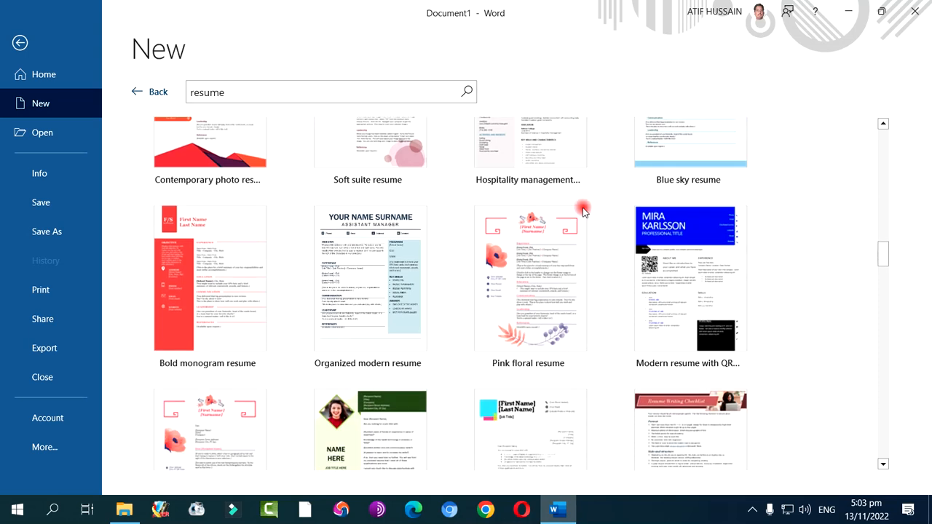
{"action": "scroll", "coordinate": [582, 211], "scroll_direction": "down", "scroll_amount": 4}
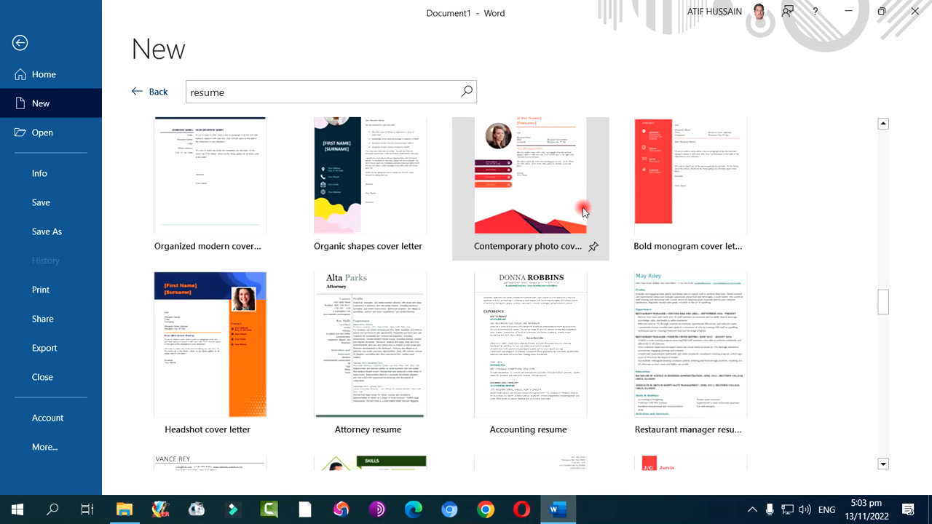
{"action": "scroll", "coordinate": [582, 211], "scroll_direction": "down", "scroll_amount": 12}
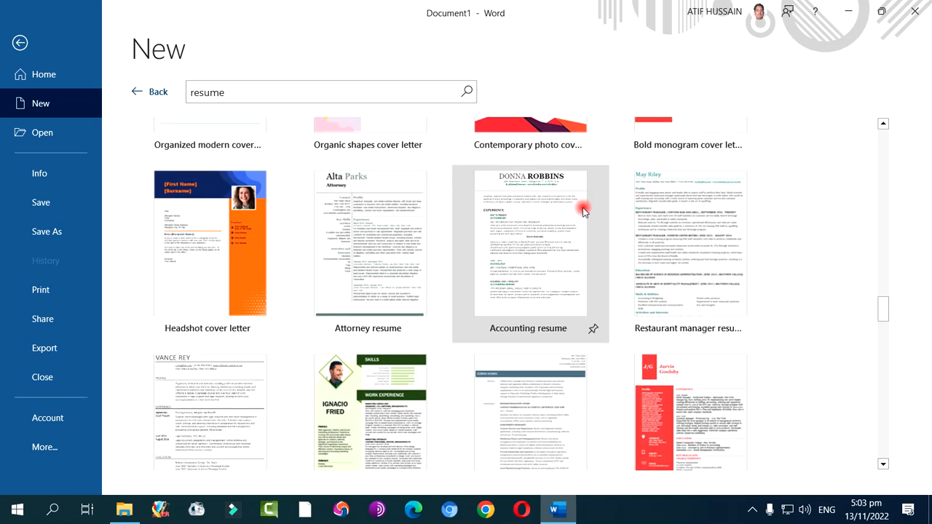
{"action": "scroll", "coordinate": [582, 210], "scroll_direction": "down", "scroll_amount": 14}
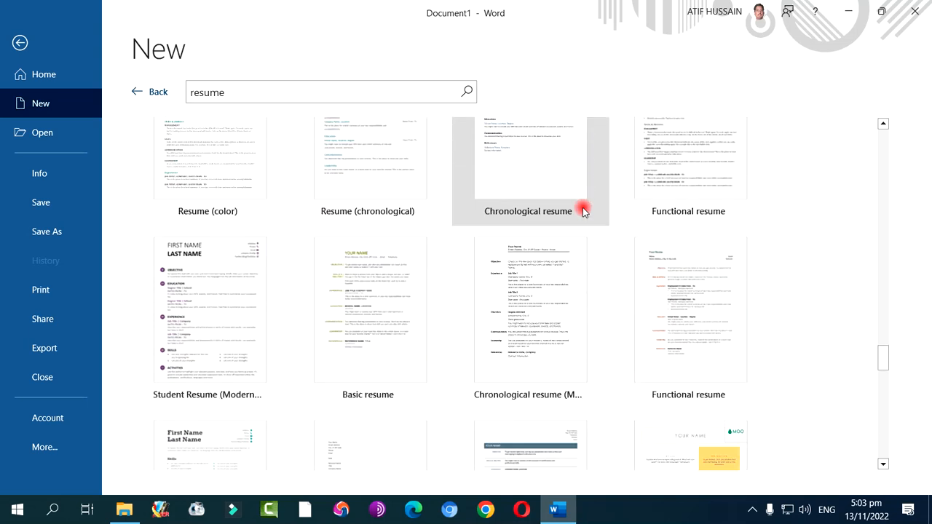
{"action": "scroll", "coordinate": [582, 211], "scroll_direction": "down", "scroll_amount": 7}
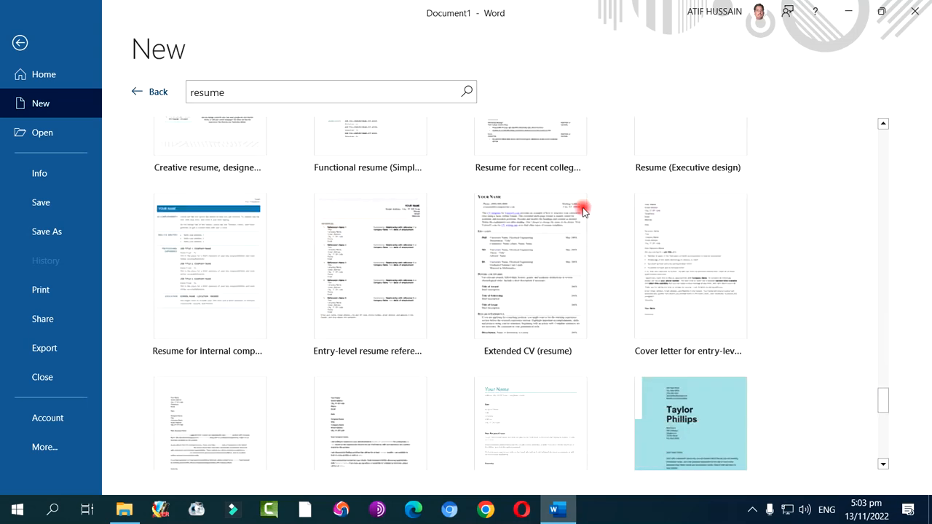
{"action": "scroll", "coordinate": [583, 211], "scroll_direction": "up", "scroll_amount": 8}
{"action": "scroll", "coordinate": [582, 210], "scroll_direction": "up", "scroll_amount": 2}
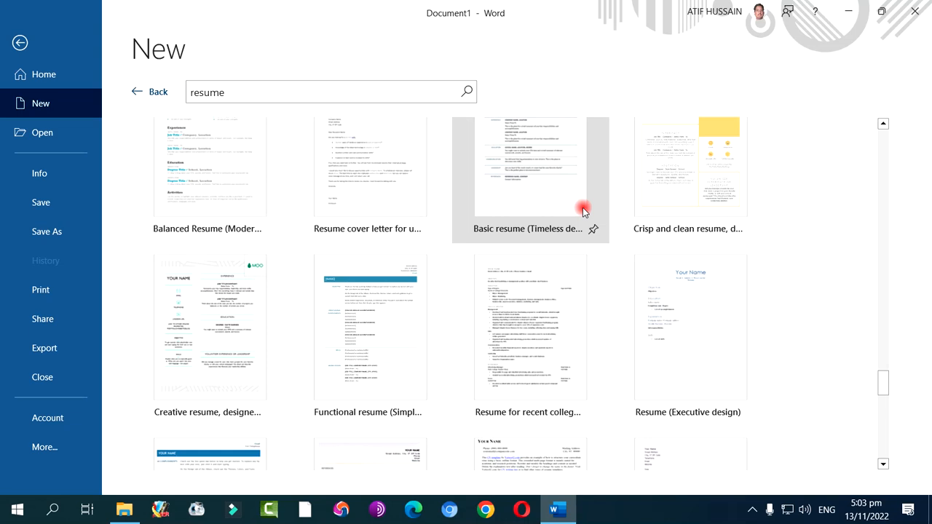
{"action": "scroll", "coordinate": [582, 211], "scroll_direction": "up", "scroll_amount": 10}
{"action": "scroll", "coordinate": [601, 214], "scroll_direction": "up", "scroll_amount": 6}
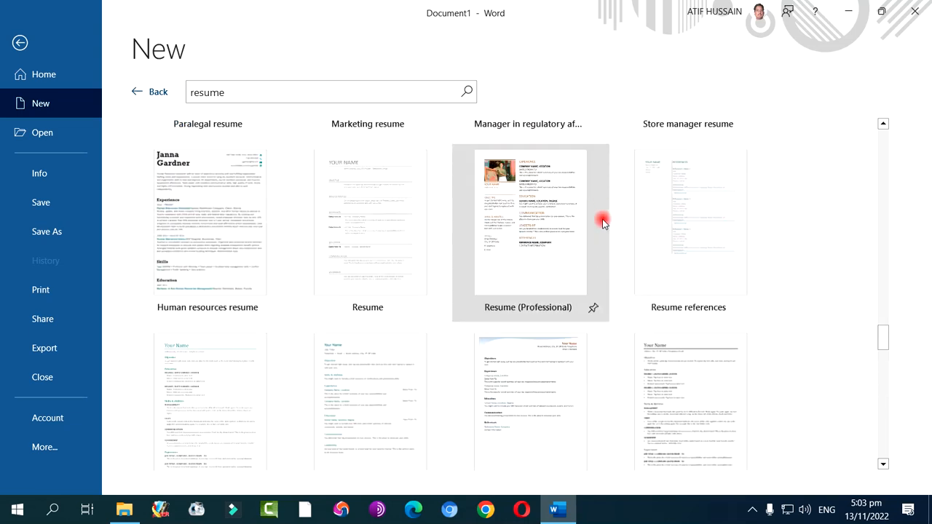
{"action": "scroll", "coordinate": [601, 223], "scroll_direction": "up", "scroll_amount": 10}
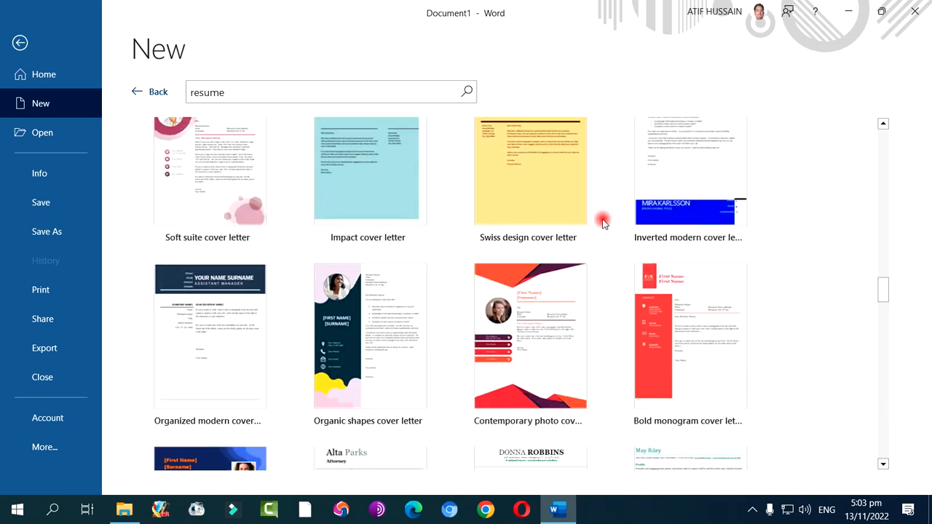
Create a new document from the Contemporary photo cover letter template and look over its page
{"action": "left_click", "coordinate": [541, 371]}
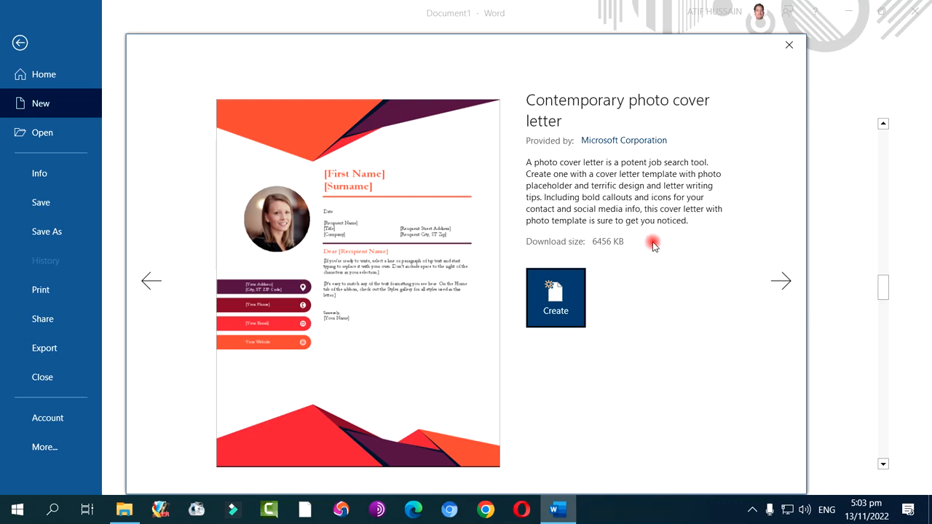
{"action": "left_click", "coordinate": [551, 301]}
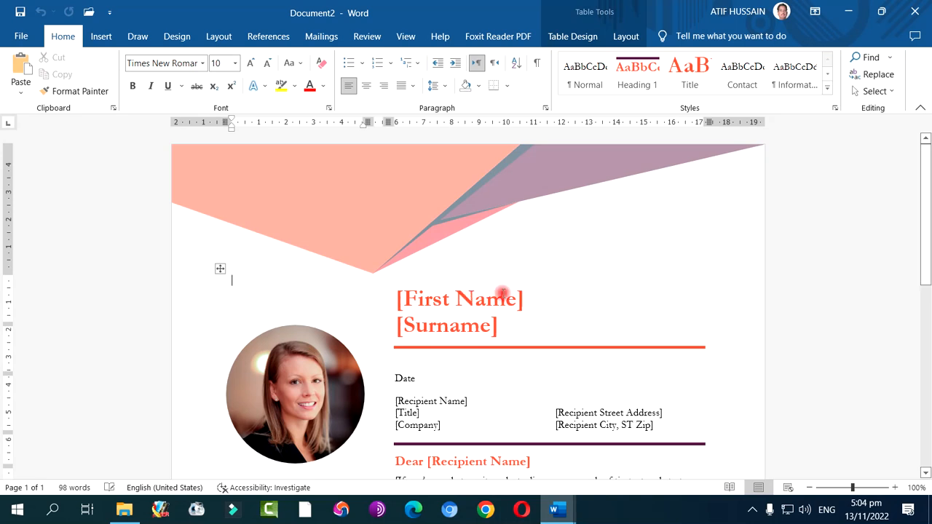
{"action": "scroll", "coordinate": [601, 293], "scroll_direction": "down", "scroll_amount": 1}
{"action": "scroll", "coordinate": [600, 293], "scroll_direction": "down", "scroll_amount": 5}
{"action": "scroll", "coordinate": [602, 292], "scroll_direction": "up", "scroll_amount": 1}
{"action": "scroll", "coordinate": [600, 293], "scroll_direction": "up", "scroll_amount": 3}
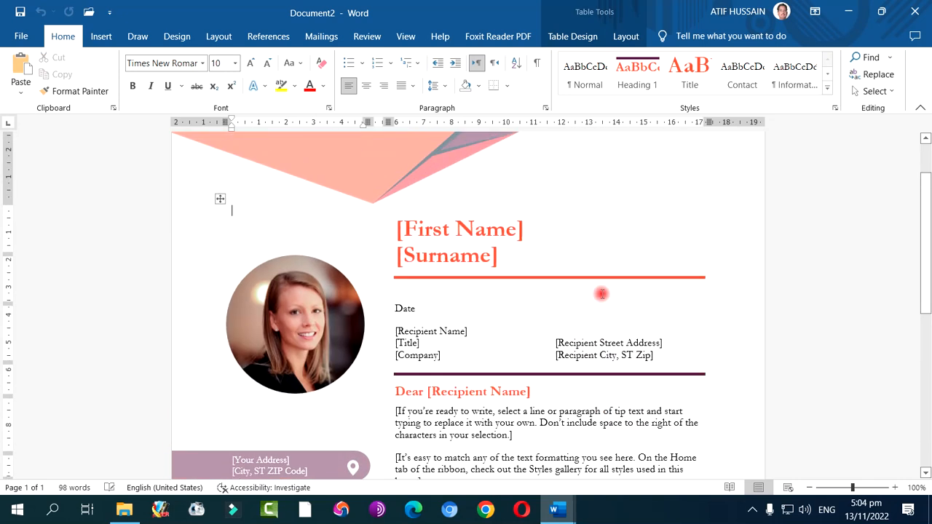
Select the cover letter's first name, surname, date and recipient name placeholders in turn, and look over the rest of the page
{"action": "left_click", "coordinate": [464, 231]}
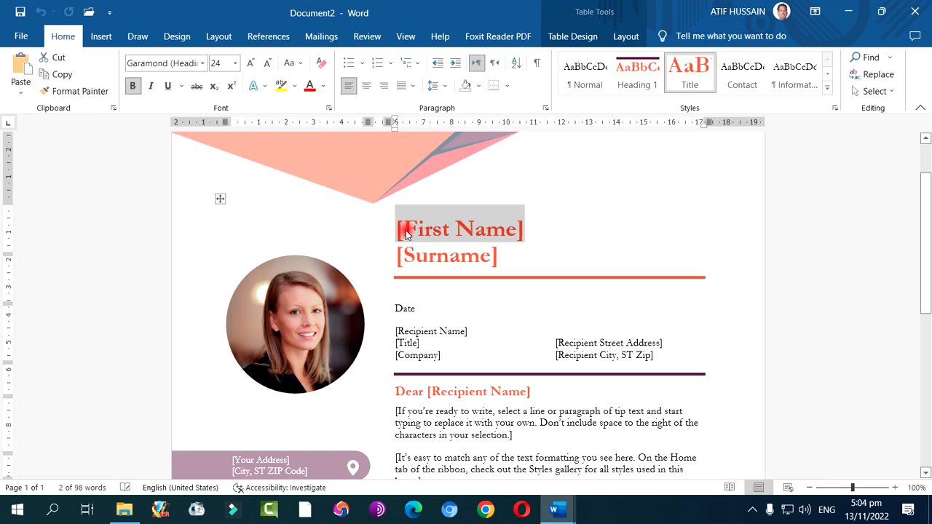
{"action": "left_click", "coordinate": [433, 258]}
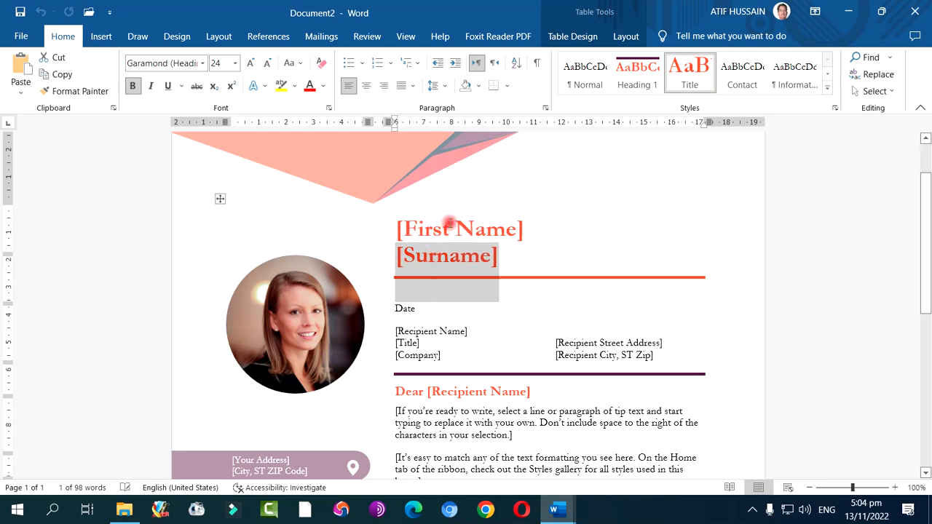
{"action": "left_click", "coordinate": [405, 310]}
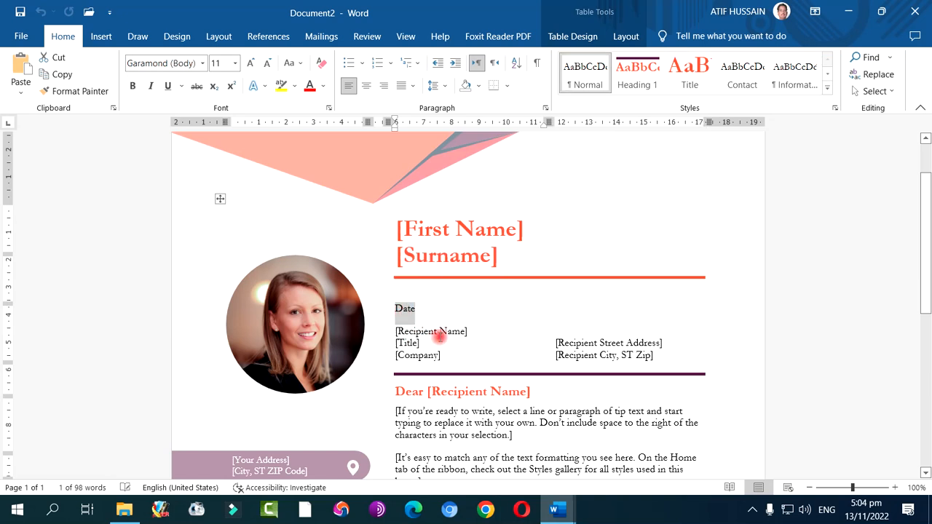
{"action": "left_click", "coordinate": [439, 333]}
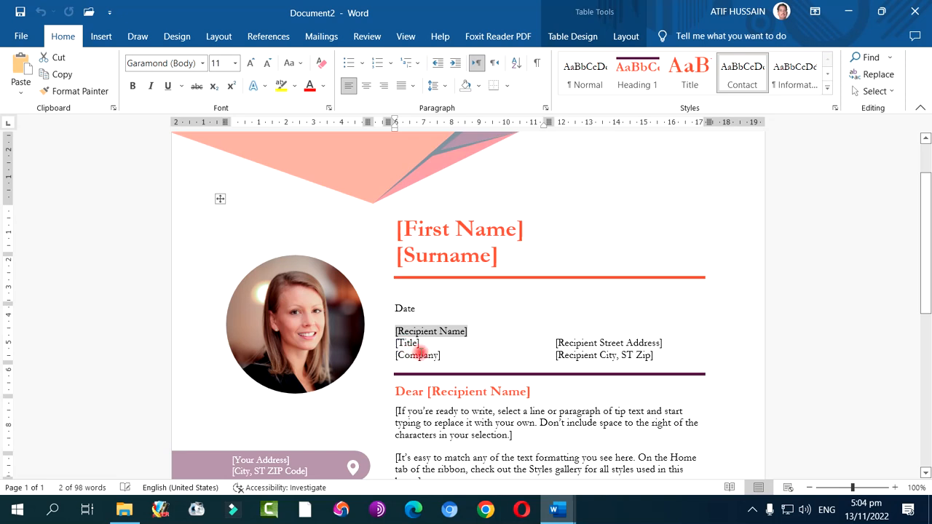
{"action": "scroll", "coordinate": [485, 327], "scroll_direction": "down", "scroll_amount": 6}
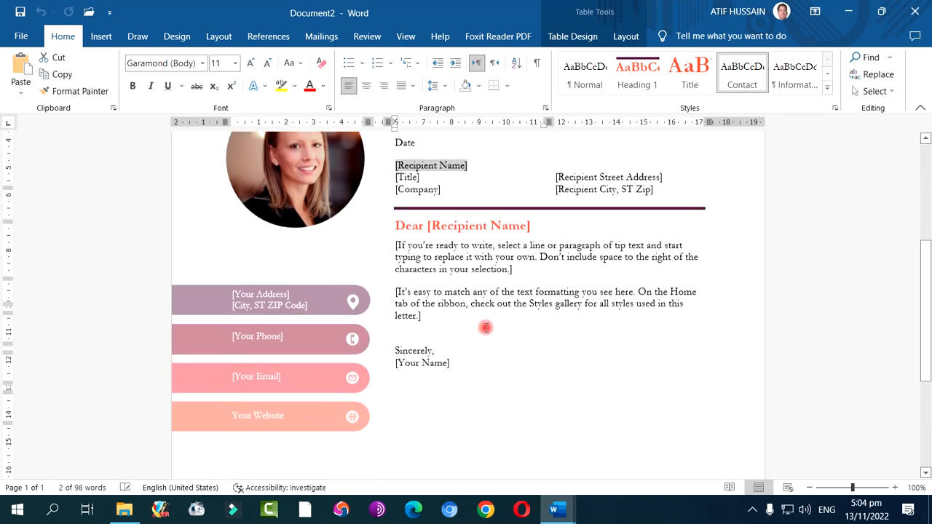
{"action": "scroll", "coordinate": [484, 327], "scroll_direction": "up", "scroll_amount": 2}
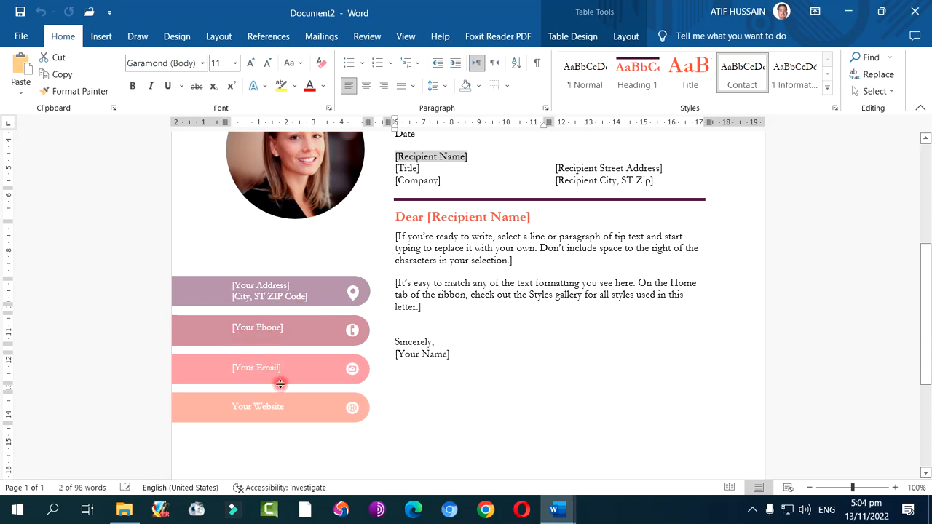
{"action": "scroll", "coordinate": [478, 376], "scroll_direction": "down", "scroll_amount": 5}
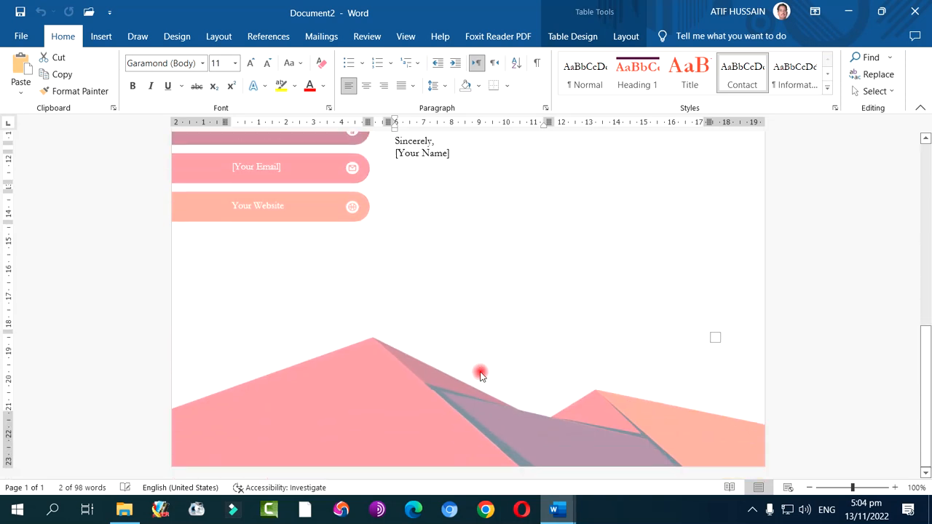
{"action": "scroll", "coordinate": [479, 374], "scroll_direction": "up", "scroll_amount": 7}
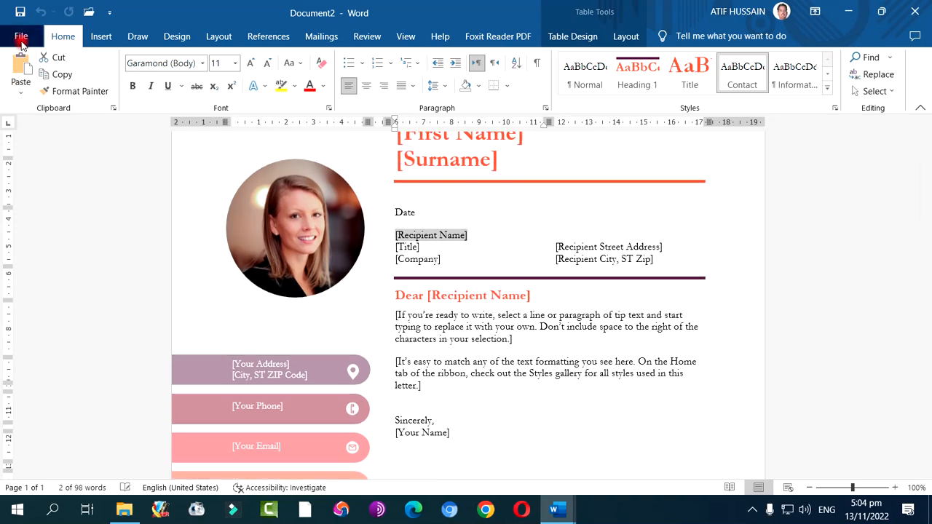
Create a new document from the Bold modern resume template
{"action": "left_click", "coordinate": [21, 38]}
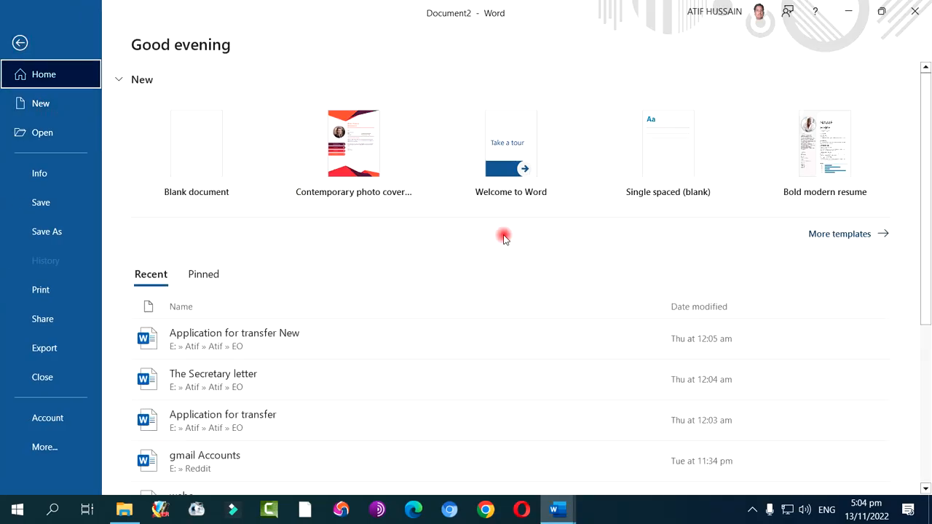
{"action": "left_click", "coordinate": [815, 234]}
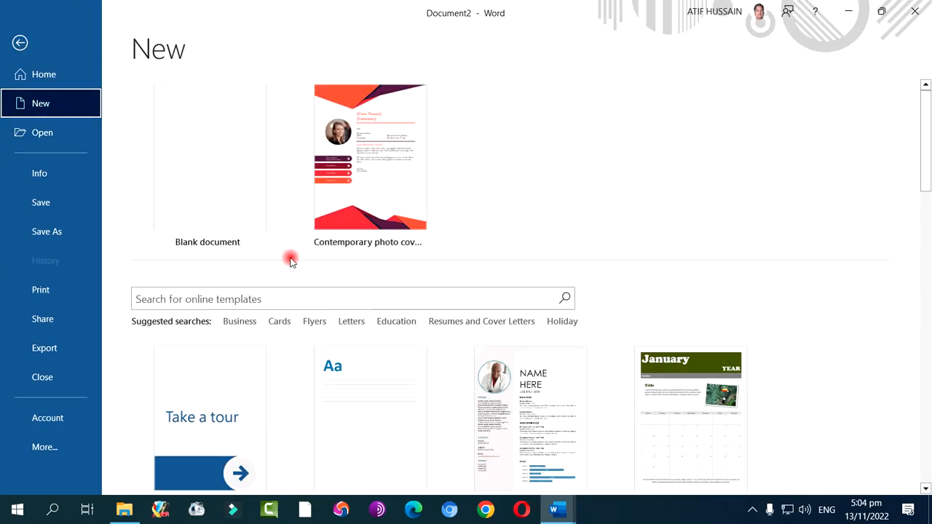
{"action": "scroll", "coordinate": [357, 328], "scroll_direction": "down", "scroll_amount": 3}
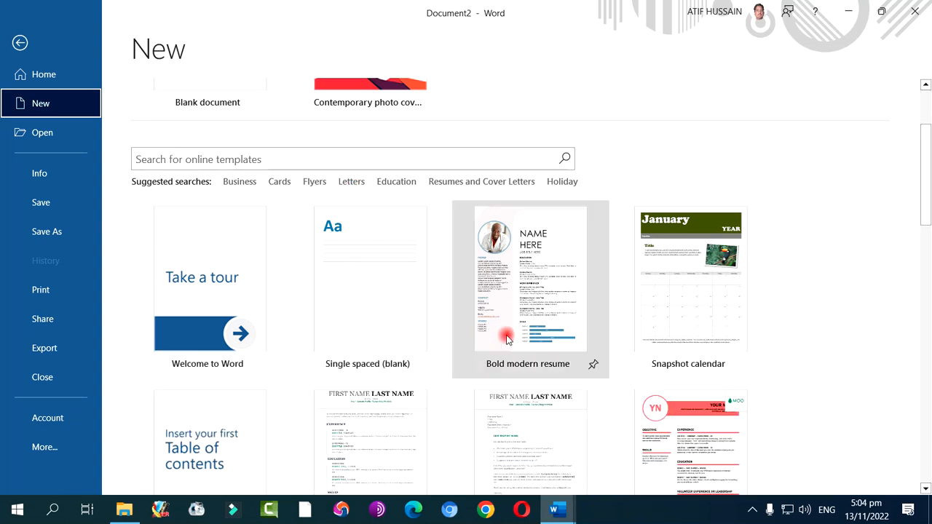
{"action": "left_click", "coordinate": [558, 316]}
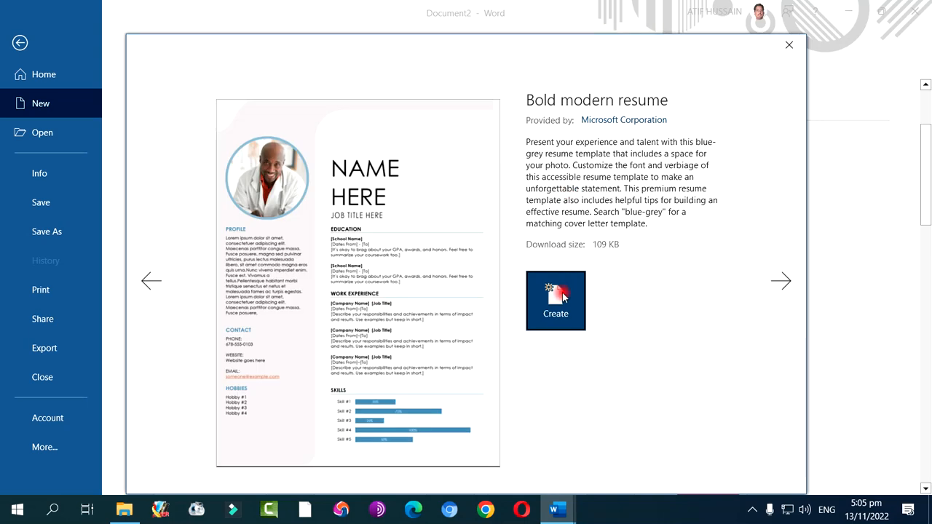
{"action": "left_click", "coordinate": [562, 295]}
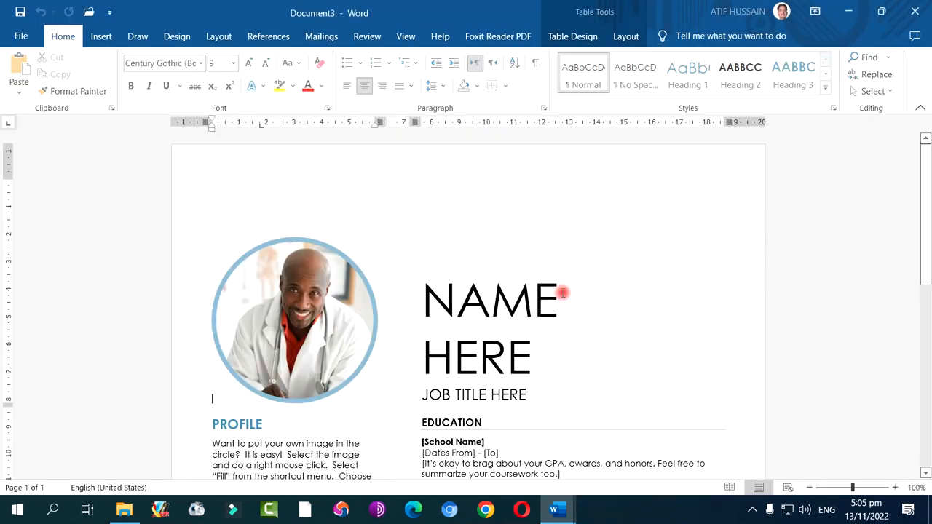
Examine the resume's profile, education, work experience, contact, hobbies and skills sections, returning to the start of the page
{"action": "scroll", "coordinate": [562, 291], "scroll_direction": "down", "scroll_amount": 6}
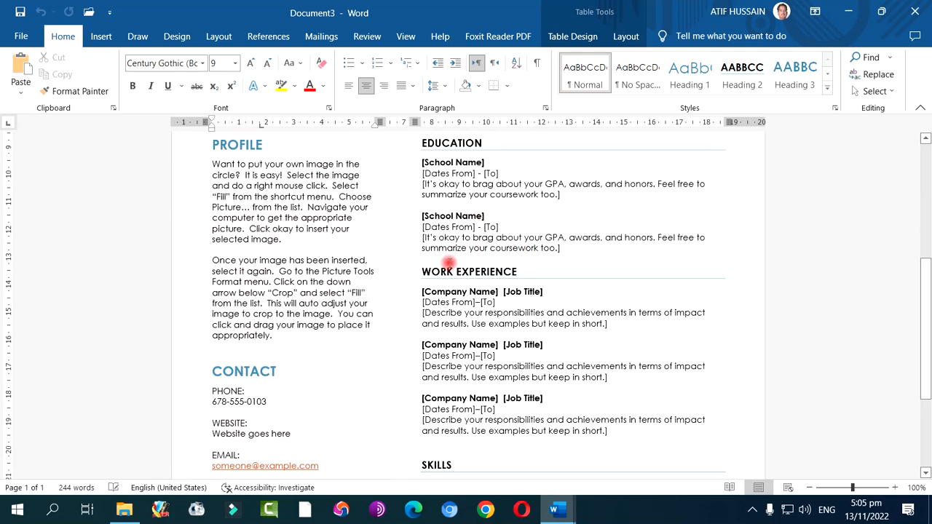
{"action": "scroll", "coordinate": [525, 285], "scroll_direction": "down", "scroll_amount": 1}
{"action": "scroll", "coordinate": [521, 291], "scroll_direction": "down", "scroll_amount": 3}
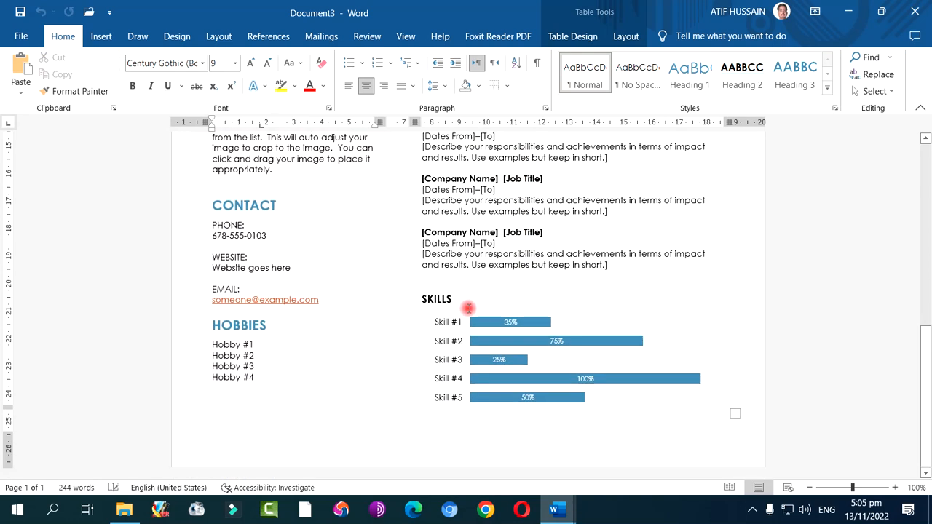
{"action": "scroll", "coordinate": [468, 308], "scroll_direction": "up", "scroll_amount": 5}
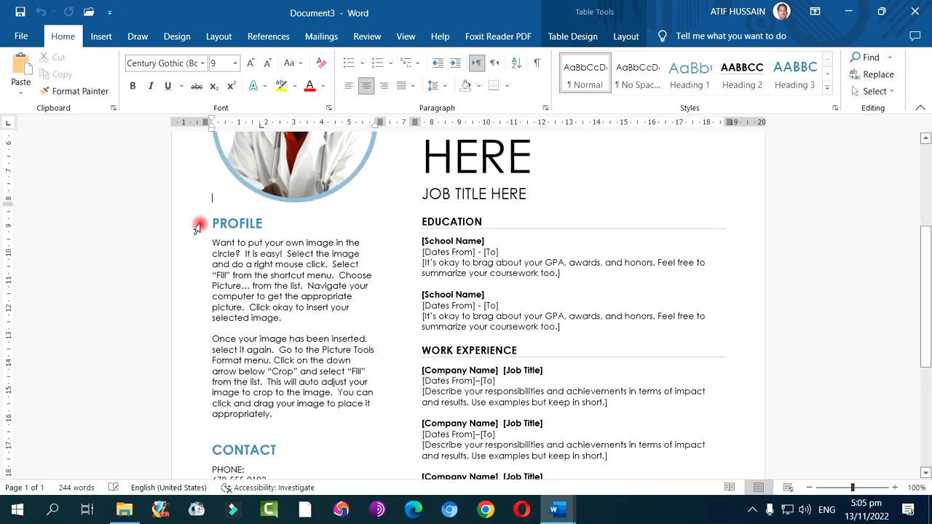
{"action": "scroll", "coordinate": [331, 362], "scroll_direction": "down", "scroll_amount": 3}
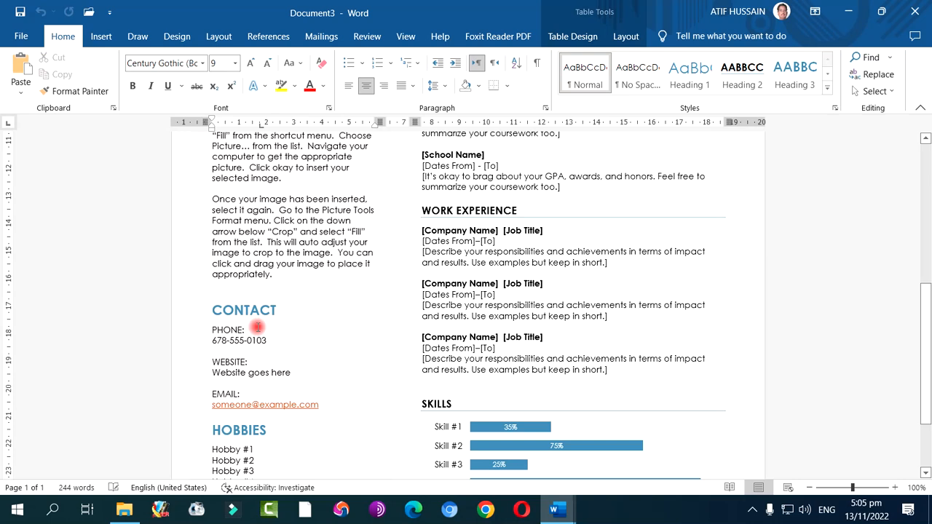
{"action": "scroll", "coordinate": [258, 343], "scroll_direction": "down", "scroll_amount": 2}
{"action": "scroll", "coordinate": [271, 358], "scroll_direction": "up", "scroll_amount": 1}
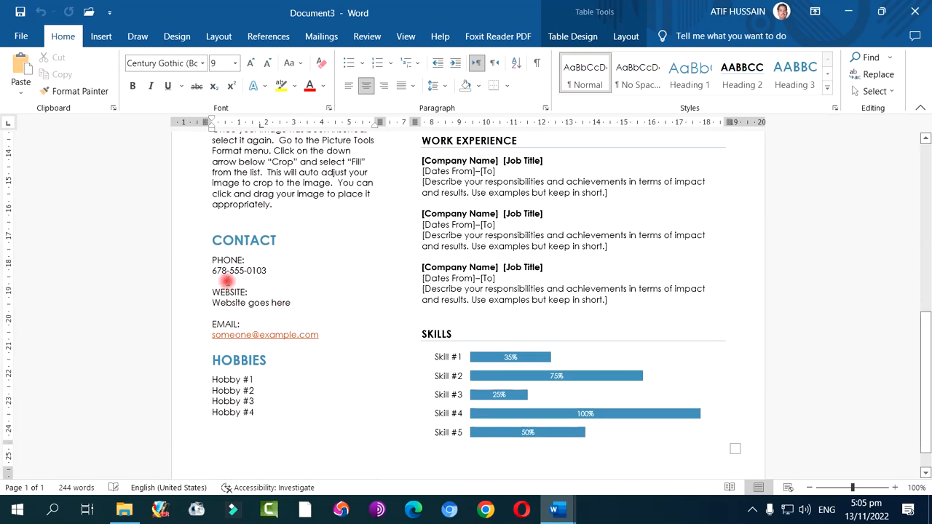
{"action": "scroll", "coordinate": [227, 280], "scroll_direction": "up", "scroll_amount": 3}
{"action": "scroll", "coordinate": [507, 325], "scroll_direction": "up", "scroll_amount": 4}
{"action": "scroll", "coordinate": [512, 326], "scroll_direction": "down", "scroll_amount": 1}
{"action": "scroll", "coordinate": [512, 326], "scroll_direction": "down", "scroll_amount": 7}
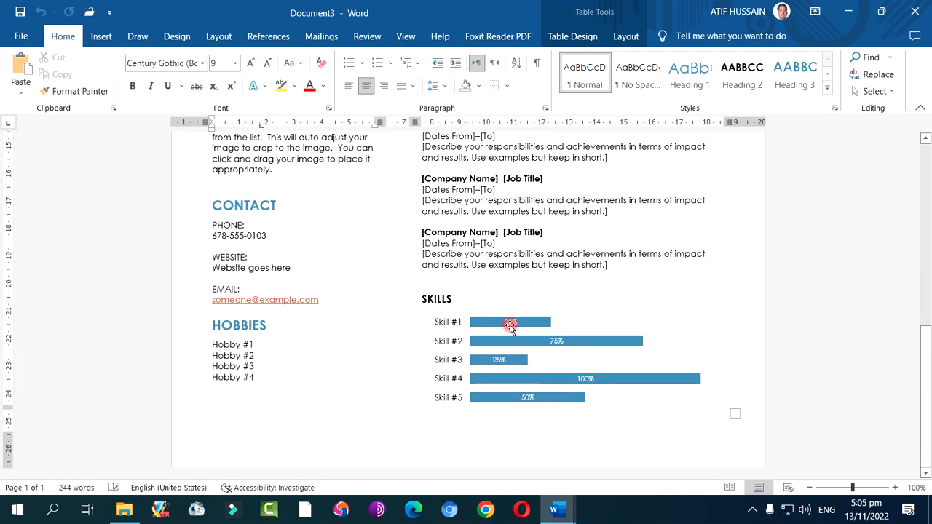
{"action": "scroll", "coordinate": [510, 327], "scroll_direction": "up", "scroll_amount": 8}
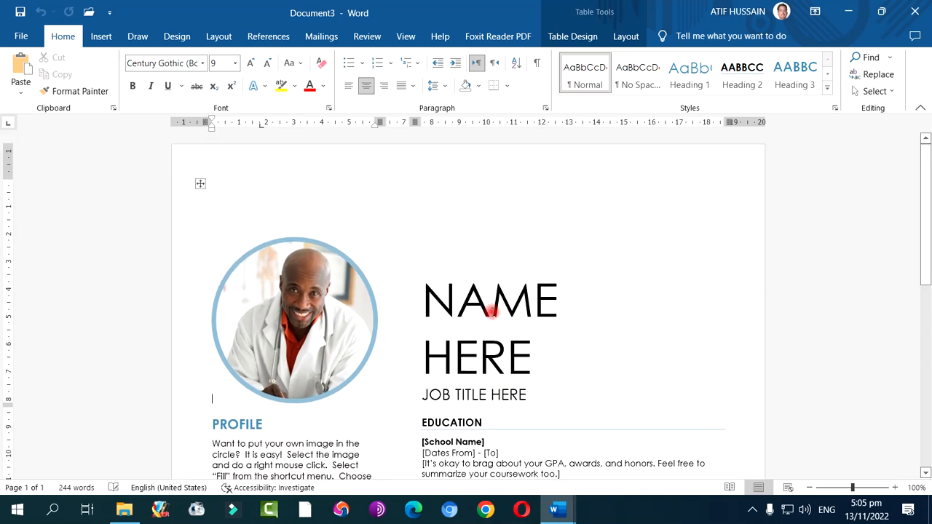
Replace the resume's name placeholder with the person's full name in capitals and the job title placeholder with "Education Officer"
{"action": "left_click", "coordinate": [458, 311]}
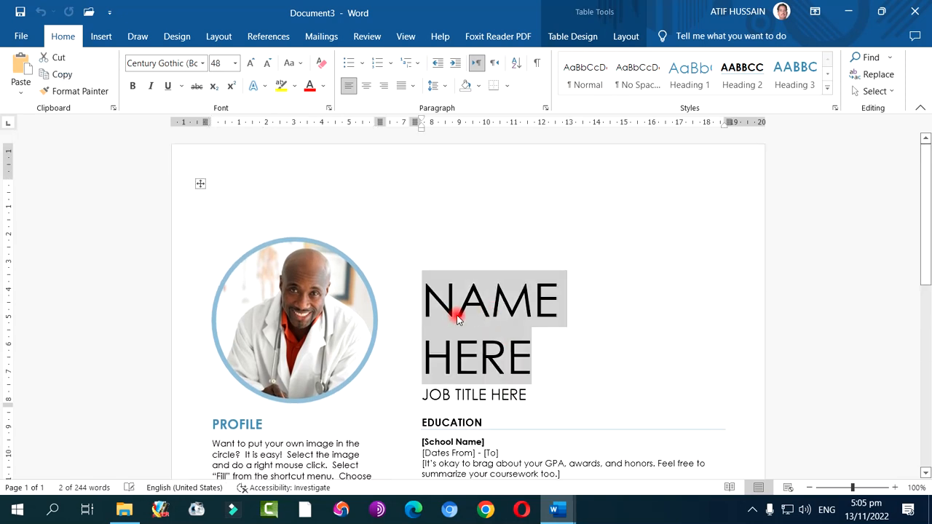
{"action": "scroll", "coordinate": [457, 319], "scroll_direction": "down", "scroll_amount": 2}
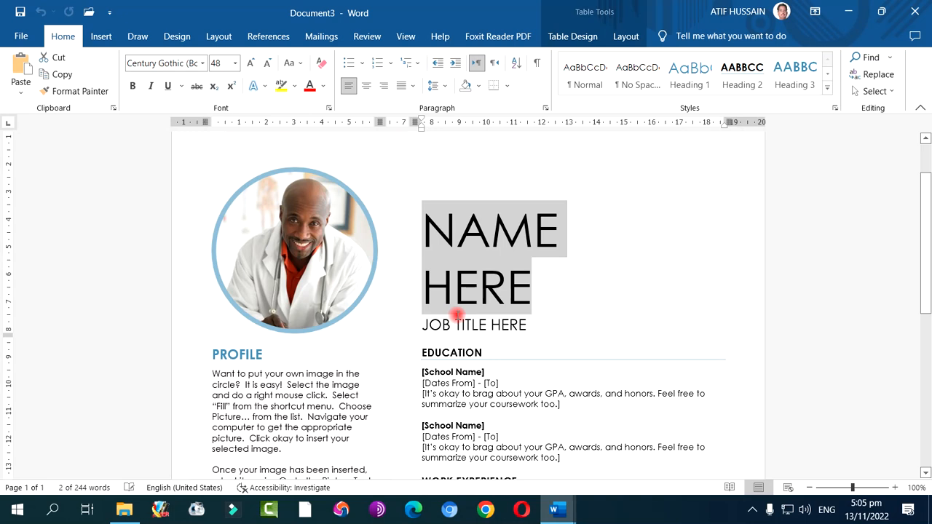
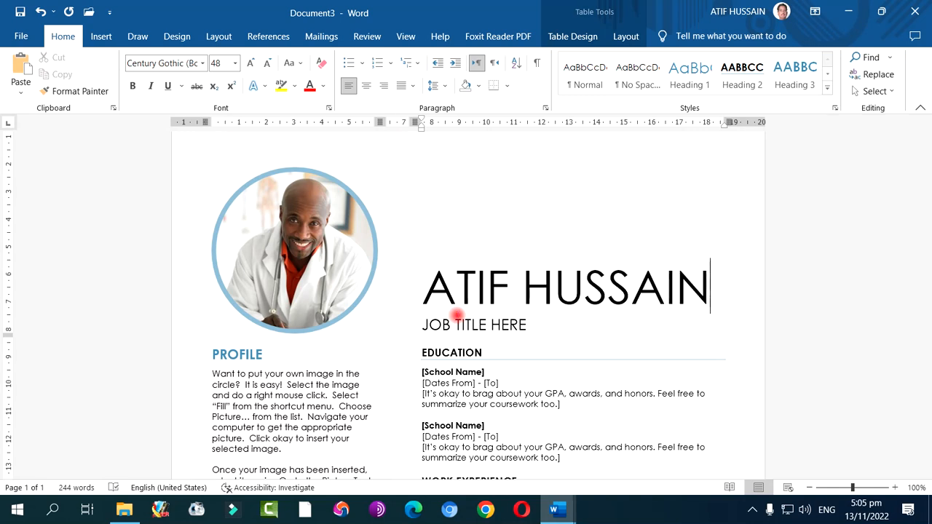
{"action": "left_click", "coordinate": [469, 326]}
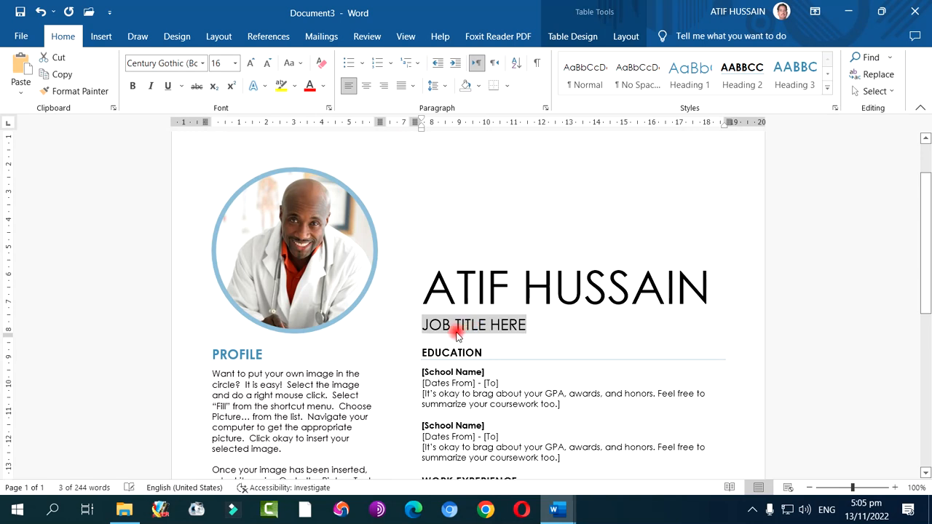
{"action": "type", "text": "Education Officer"}
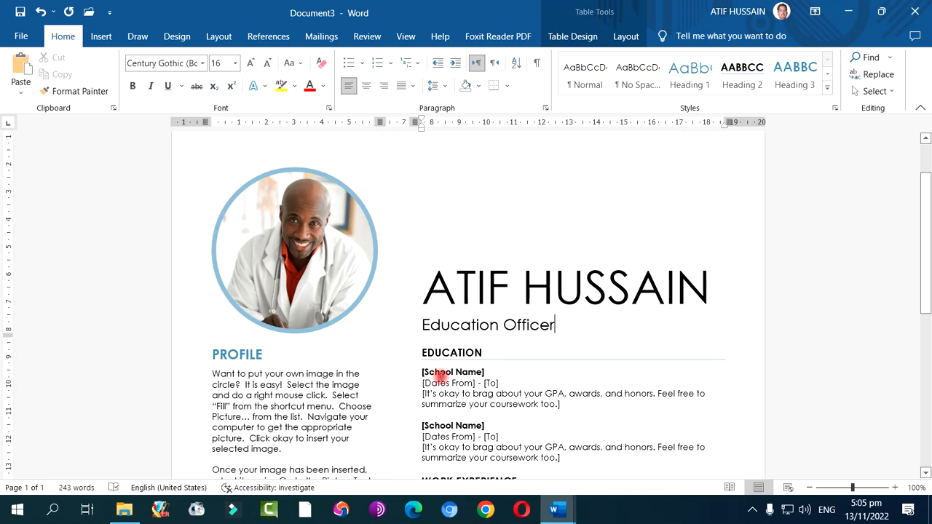
Review the remaining placeholder sections of the resume down to the skills chart and back up to the name heading
{"action": "scroll", "coordinate": [441, 377], "scroll_direction": "down", "scroll_amount": 3}
{"action": "scroll", "coordinate": [441, 376], "scroll_direction": "down", "scroll_amount": 1}
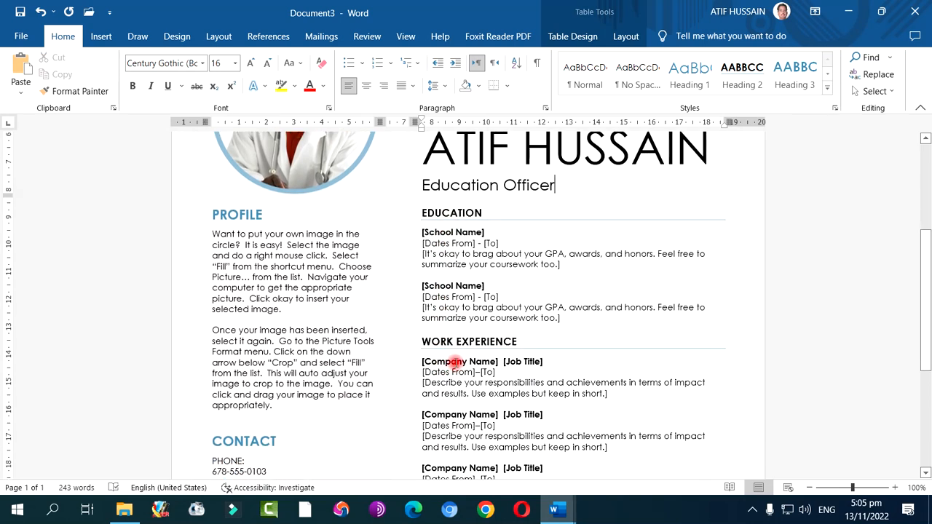
{"action": "scroll", "coordinate": [455, 362], "scroll_direction": "down", "scroll_amount": 1}
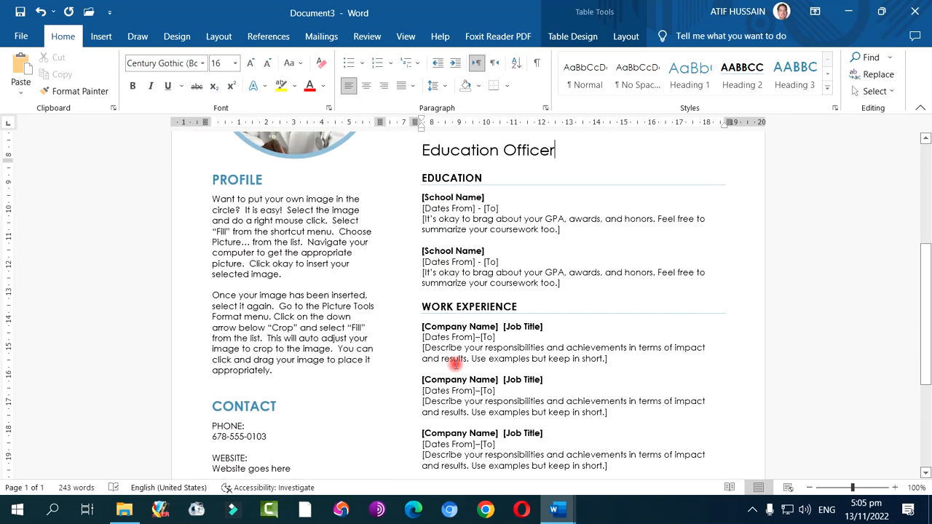
{"action": "scroll", "coordinate": [454, 362], "scroll_direction": "down", "scroll_amount": 1}
{"action": "scroll", "coordinate": [454, 363], "scroll_direction": "down", "scroll_amount": 3}
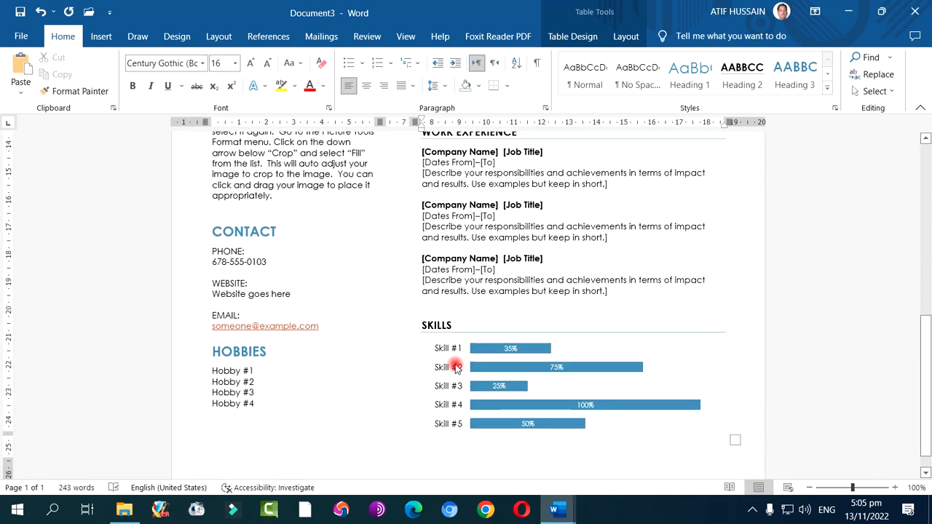
{"action": "scroll", "coordinate": [455, 365], "scroll_direction": "up", "scroll_amount": 6}
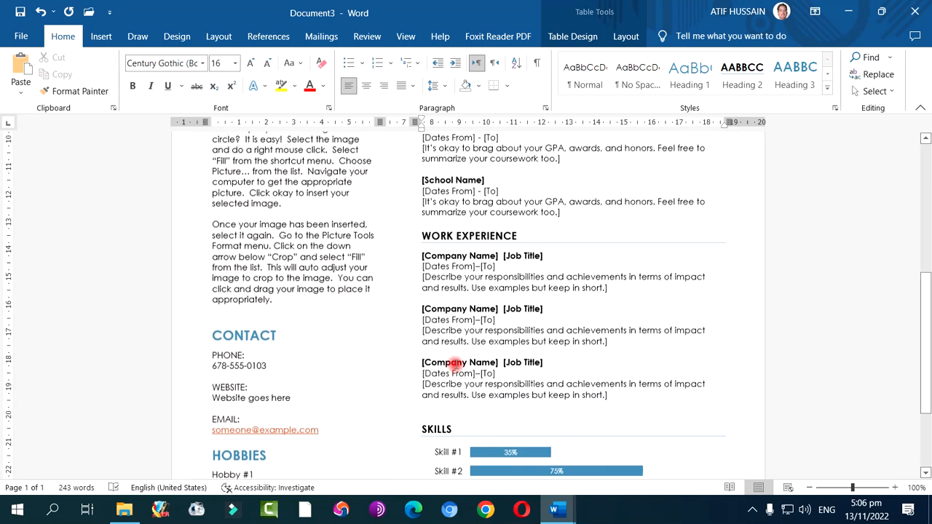
{"action": "scroll", "coordinate": [454, 362], "scroll_direction": "up", "scroll_amount": 2}
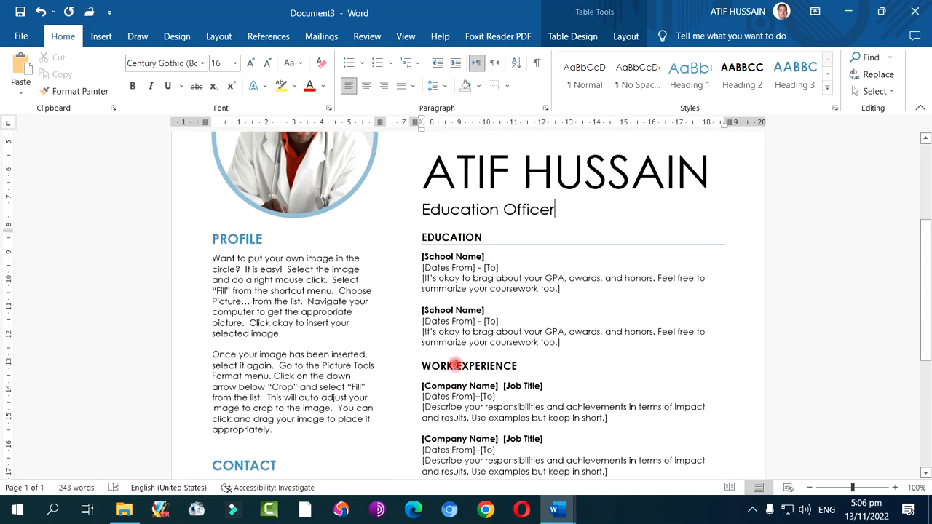
{"action": "scroll", "coordinate": [455, 362], "scroll_direction": "down", "scroll_amount": 3}
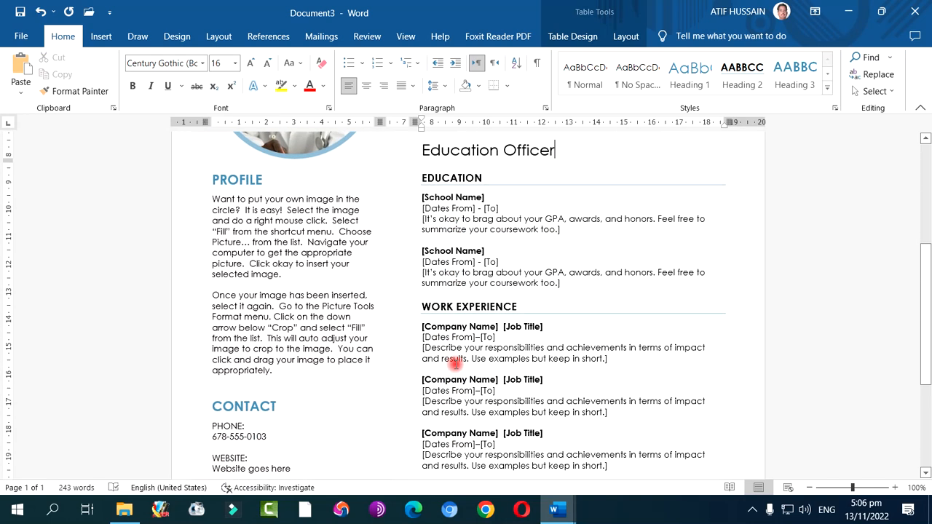
{"action": "scroll", "coordinate": [455, 363], "scroll_direction": "up", "scroll_amount": 2}
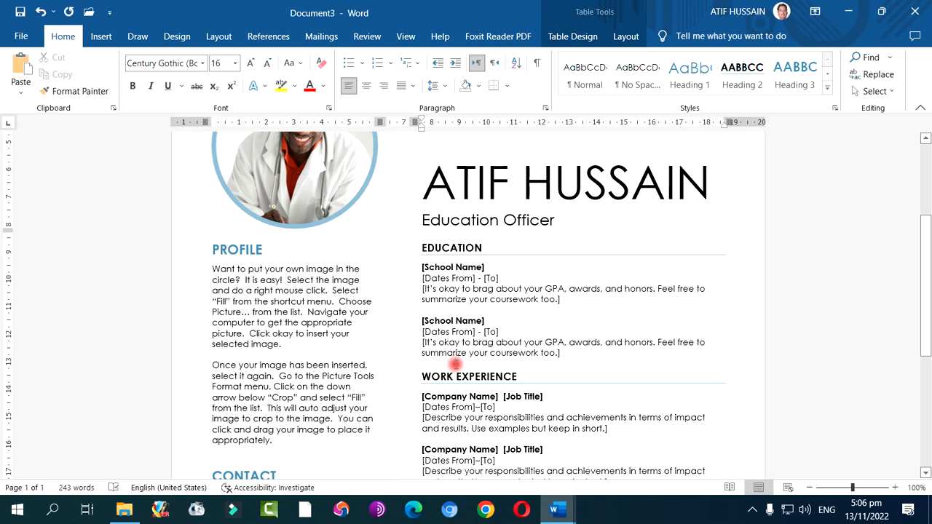
Search the online document templates for "blog" and look through the resulting templates
{"action": "scroll", "coordinate": [454, 364], "scroll_direction": "up", "scroll_amount": 2}
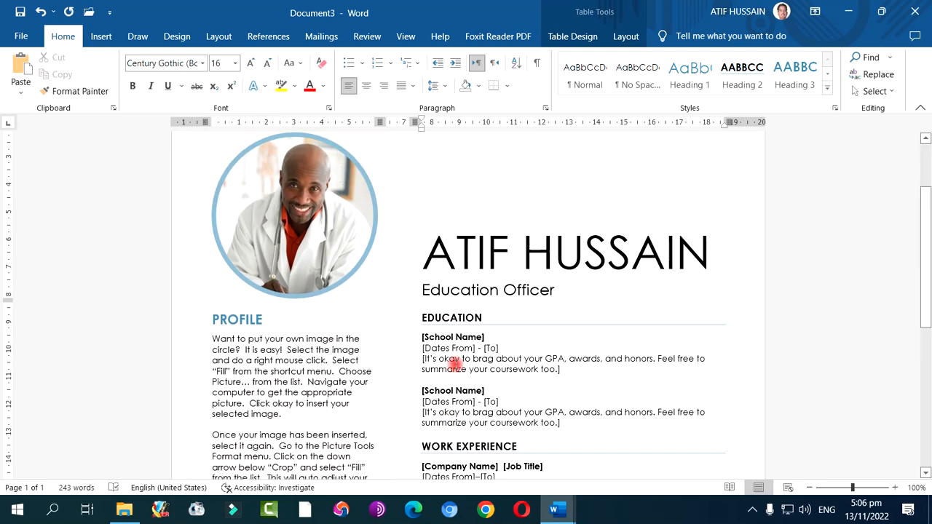
{"action": "scroll", "coordinate": [454, 364], "scroll_direction": "up", "scroll_amount": 3}
{"action": "scroll", "coordinate": [455, 364], "scroll_direction": "up", "scroll_amount": 1}
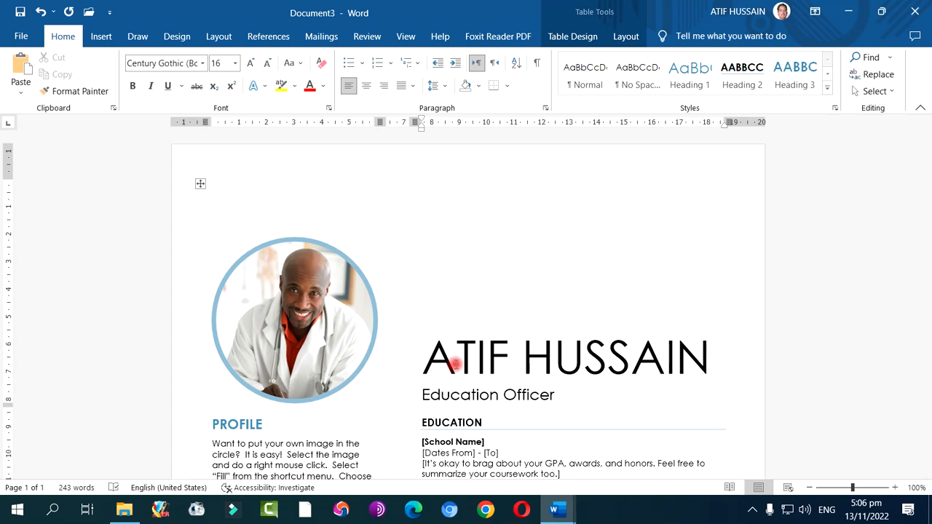
{"action": "left_click", "coordinate": [19, 37]}
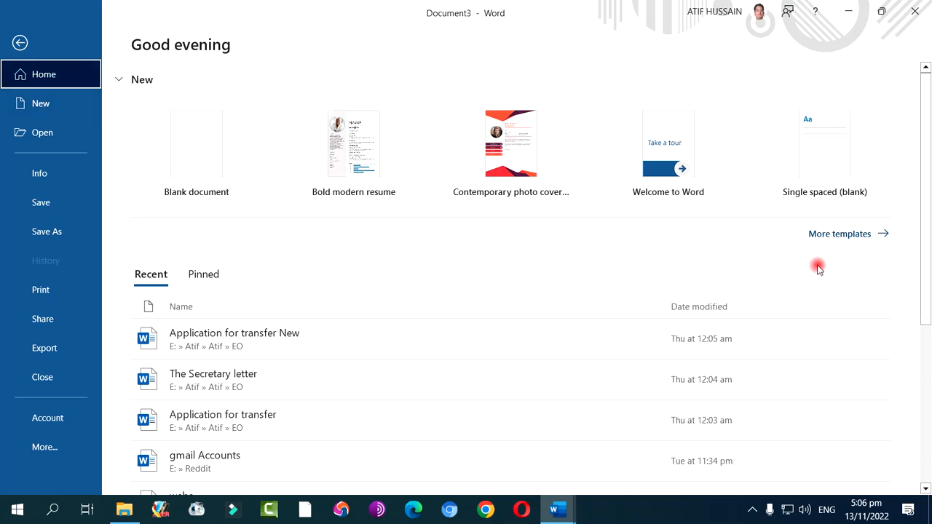
{"action": "left_click", "coordinate": [844, 235]}
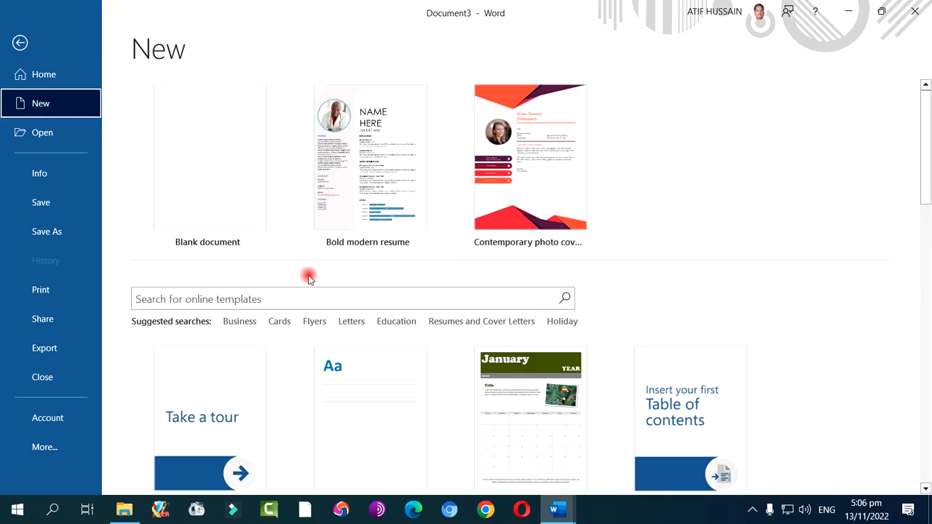
{"action": "left_click", "coordinate": [311, 299]}
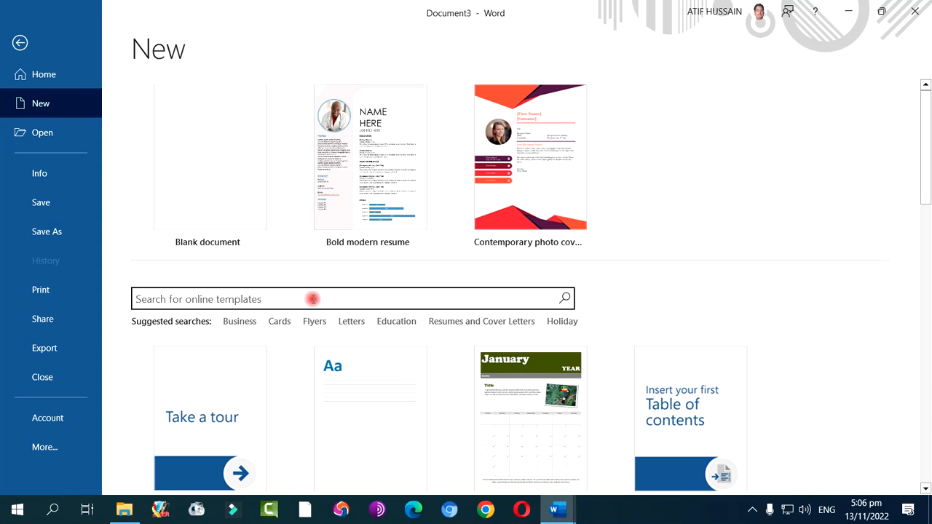
{"action": "type", "text": "blog"}
{"action": "key", "text": "Return"}
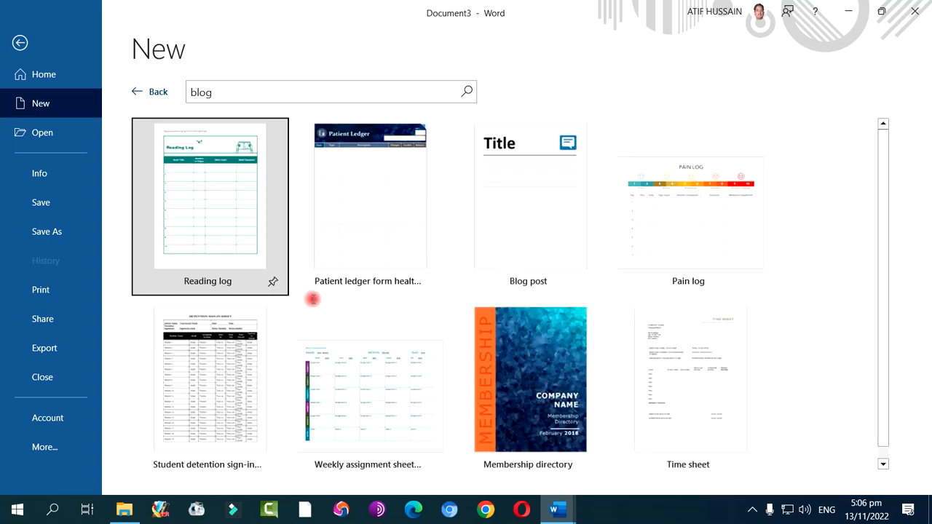
{"action": "scroll", "coordinate": [445, 316], "scroll_direction": "down", "scroll_amount": 1}
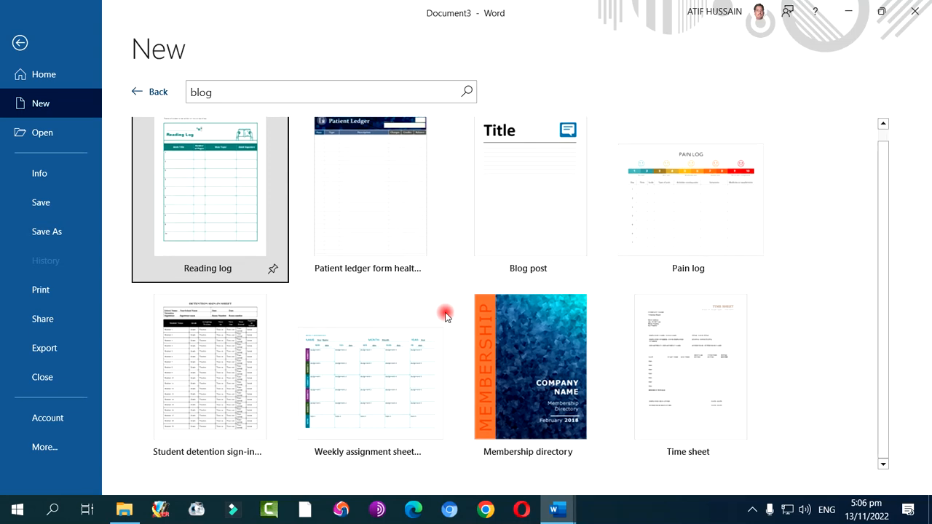
{"action": "scroll", "coordinate": [446, 315], "scroll_direction": "up", "scroll_amount": 1}
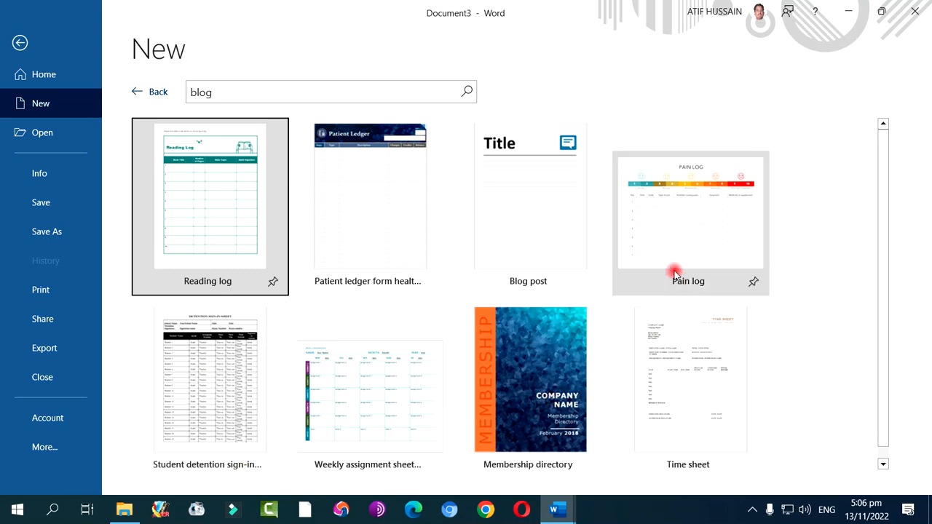
Leave the blog template search and create a new document from the Snapshot calendar template
{"action": "left_click", "coordinate": [222, 93]}
{"action": "left_click_drag", "start_coordinate": [223, 95], "coordinate": [206, 96]}
{"action": "double_click", "coordinate": [226, 94]}
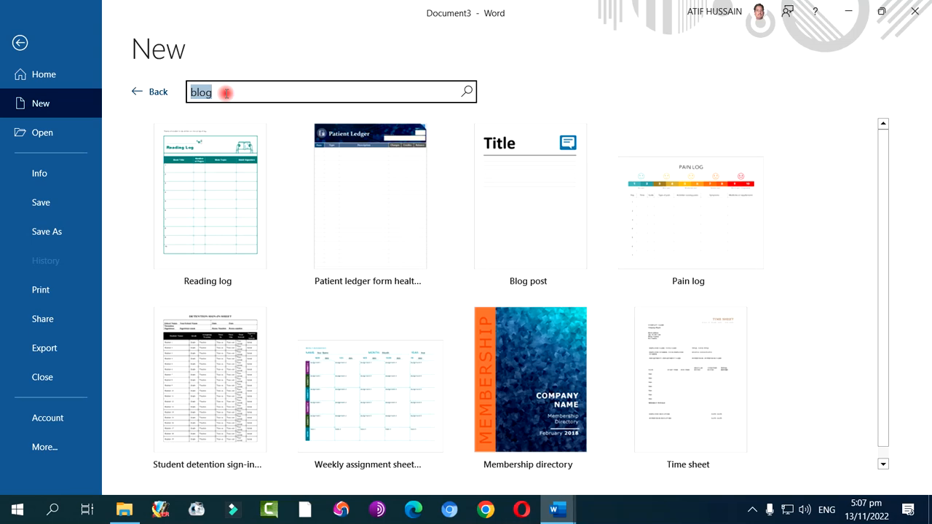
{"action": "left_click", "coordinate": [135, 92]}
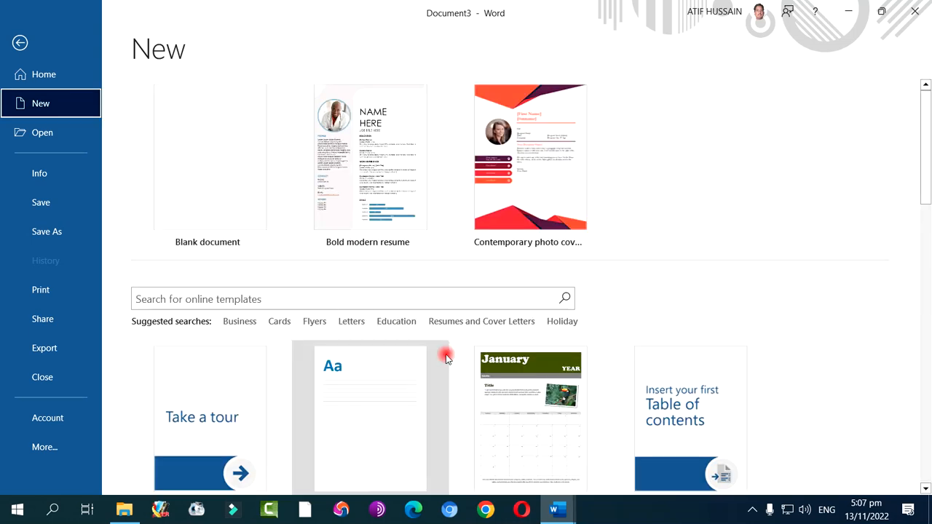
{"action": "scroll", "coordinate": [444, 355], "scroll_direction": "down", "scroll_amount": 4}
{"action": "left_click", "coordinate": [545, 300]}
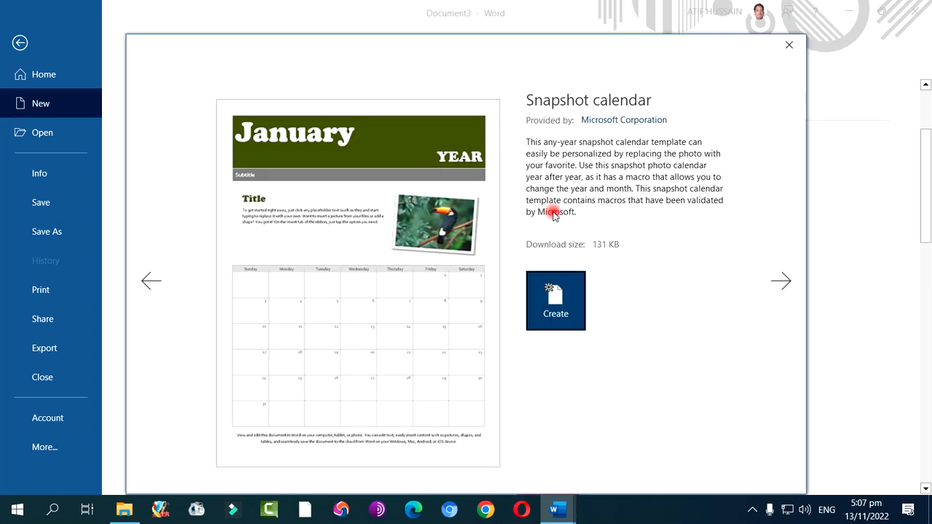
{"action": "left_click", "coordinate": [556, 299]}
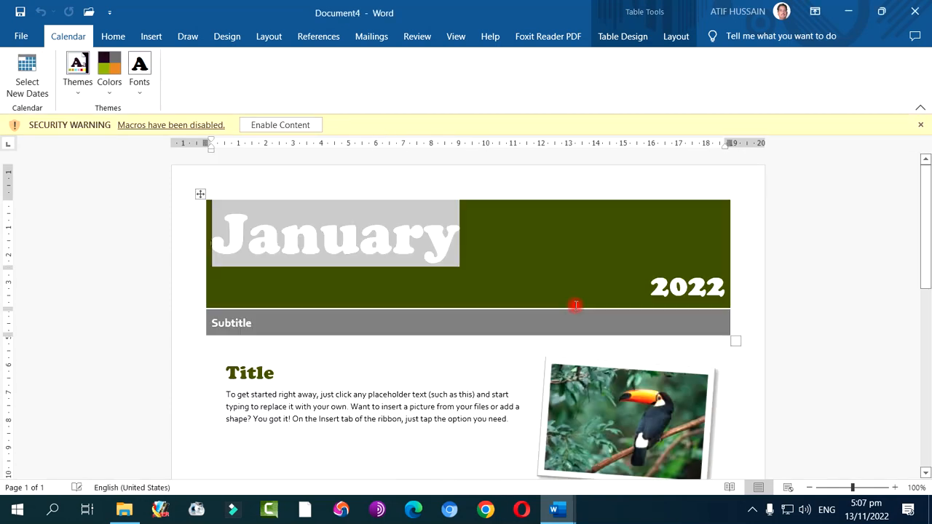
Enable the calendar's macro content and generate the calendar for November 2022
{"action": "left_click", "coordinate": [300, 124]}
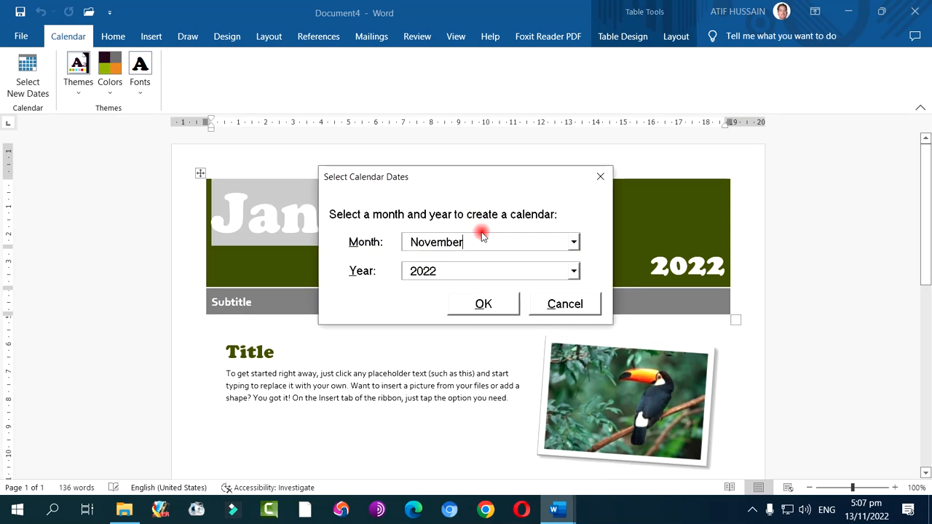
{"action": "left_click", "coordinate": [485, 306]}
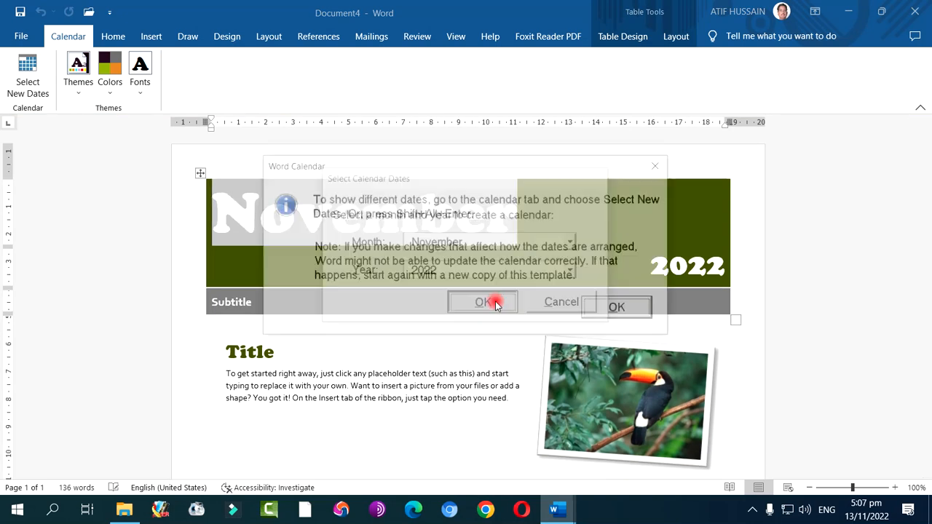
{"action": "left_click", "coordinate": [613, 309]}
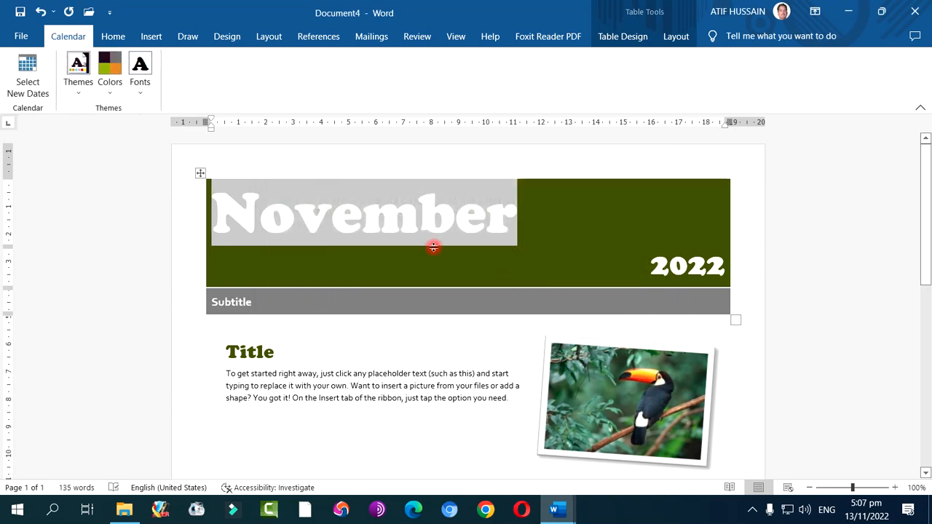
Examine the calendar page from the month heading and picture down through the date grid to the footer text
{"action": "scroll", "coordinate": [555, 281], "scroll_direction": "down", "scroll_amount": 1}
{"action": "scroll", "coordinate": [555, 281], "scroll_direction": "down", "scroll_amount": 4}
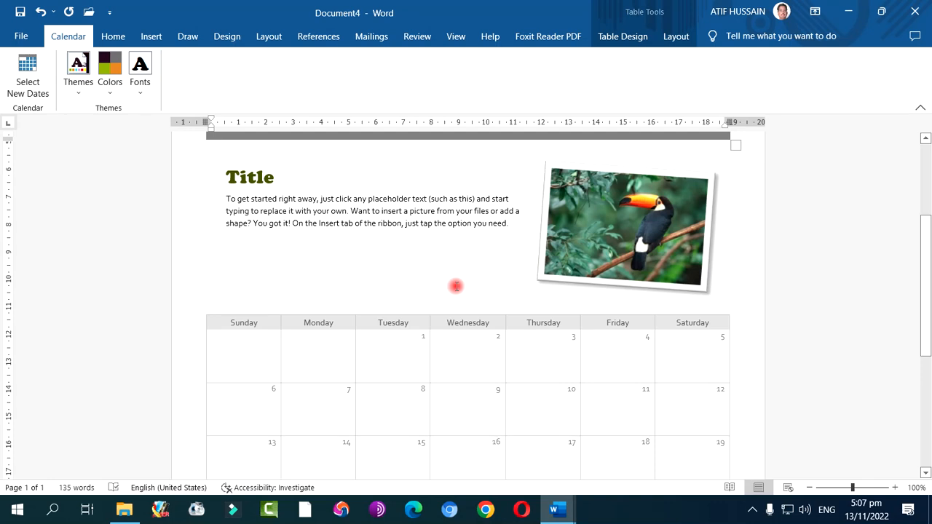
{"action": "scroll", "coordinate": [449, 286], "scroll_direction": "down", "scroll_amount": 2}
{"action": "scroll", "coordinate": [449, 285], "scroll_direction": "up", "scroll_amount": 2}
{"action": "scroll", "coordinate": [449, 286], "scroll_direction": "down", "scroll_amount": 8}
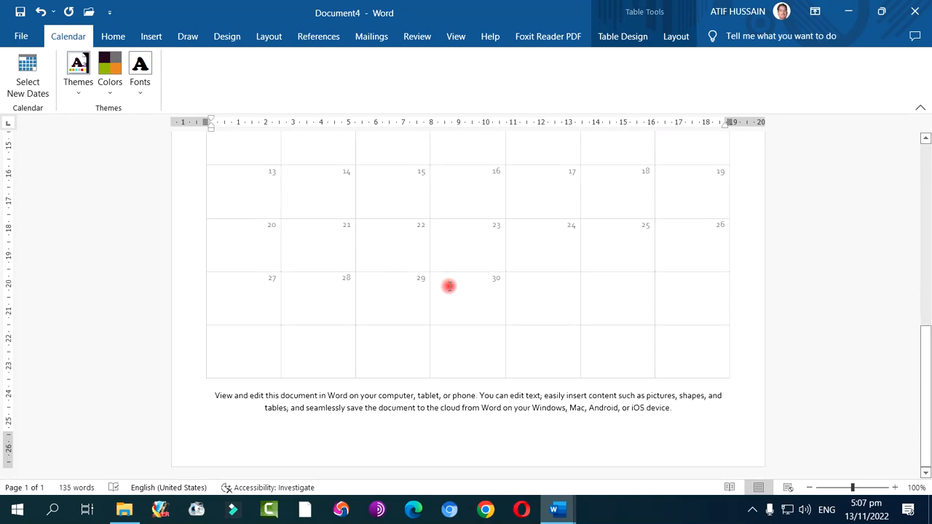
{"action": "scroll", "coordinate": [449, 286], "scroll_direction": "up", "scroll_amount": 14}
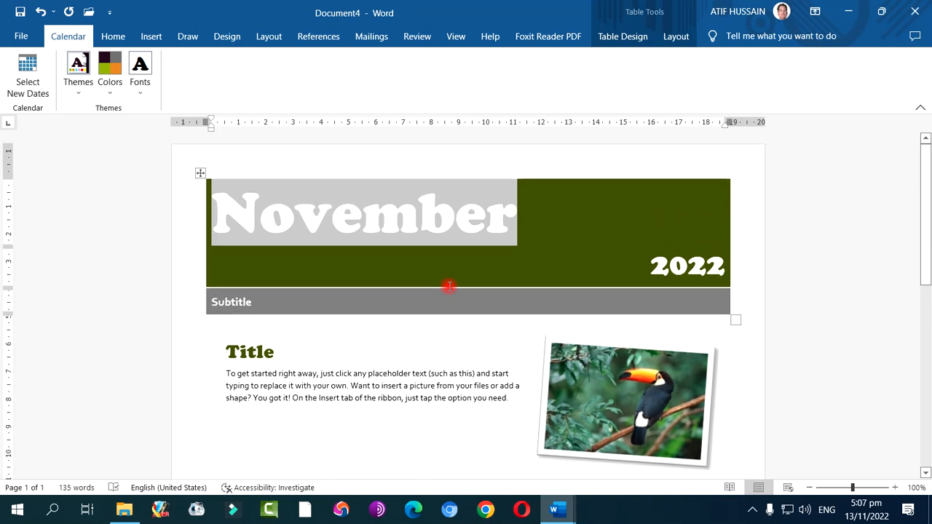
{"action": "key", "text": "Tab"}
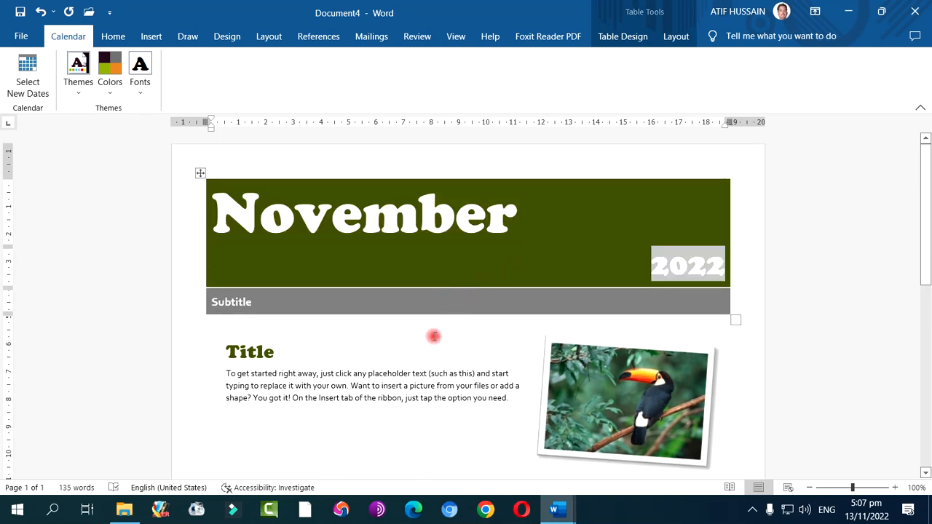
{"action": "scroll", "coordinate": [433, 336], "scroll_direction": "down", "scroll_amount": 10}
{"action": "scroll", "coordinate": [425, 348], "scroll_direction": "down", "scroll_amount": 3}
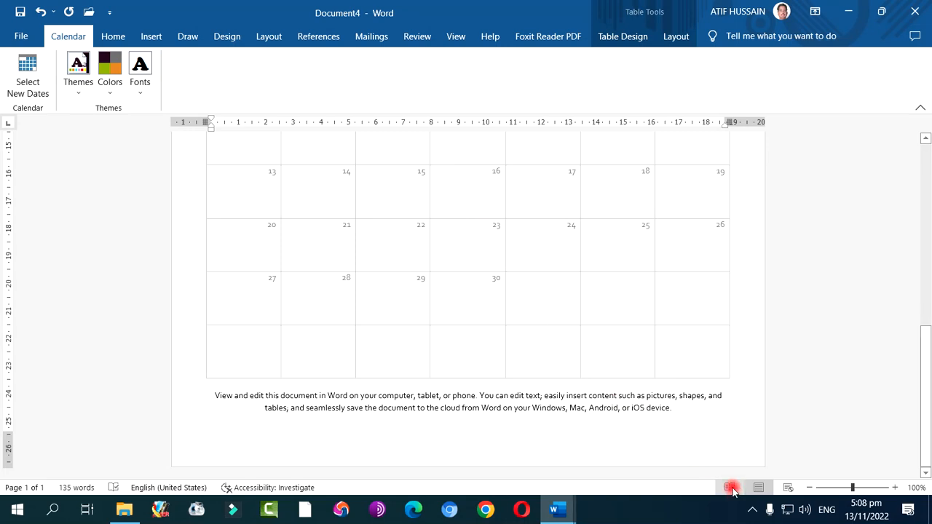
{"action": "left_click", "coordinate": [752, 509]}
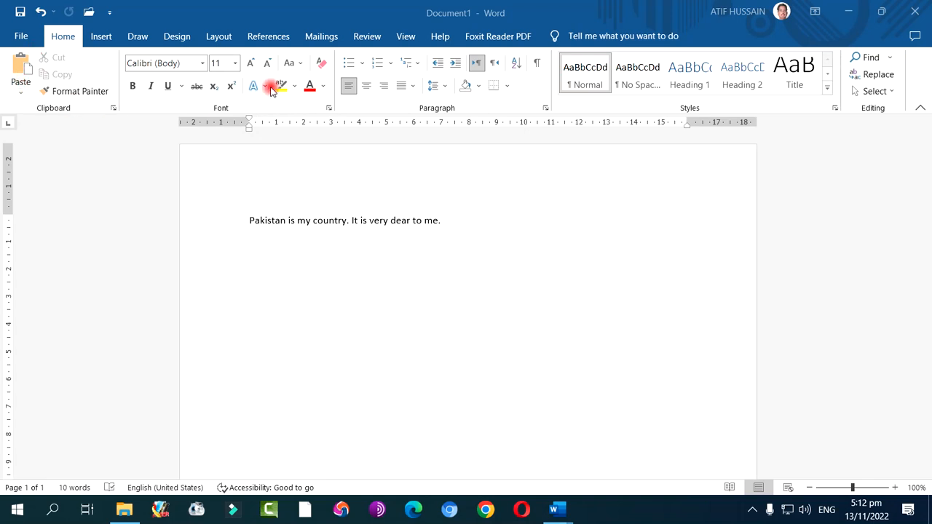
In Document1, look through the Insert, Draw and Design command sets and return to the Home commands
{"action": "left_click", "coordinate": [202, 64]}
{"action": "left_click", "coordinate": [202, 64]}
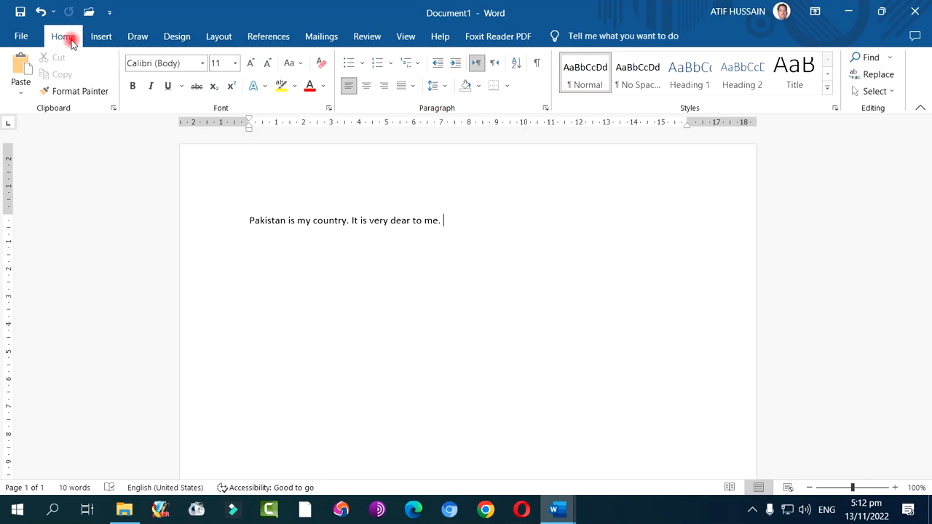
{"action": "left_click", "coordinate": [97, 38]}
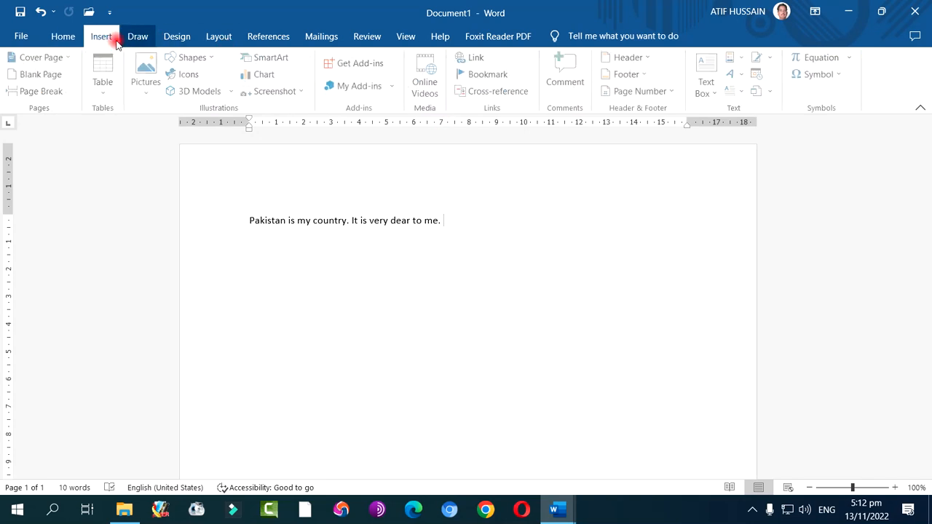
{"action": "left_click", "coordinate": [133, 39]}
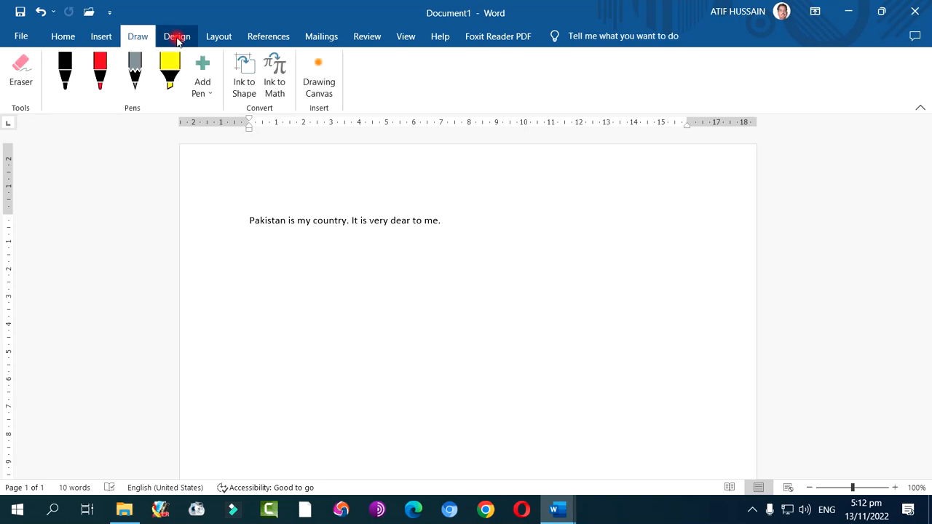
{"action": "left_click", "coordinate": [177, 35]}
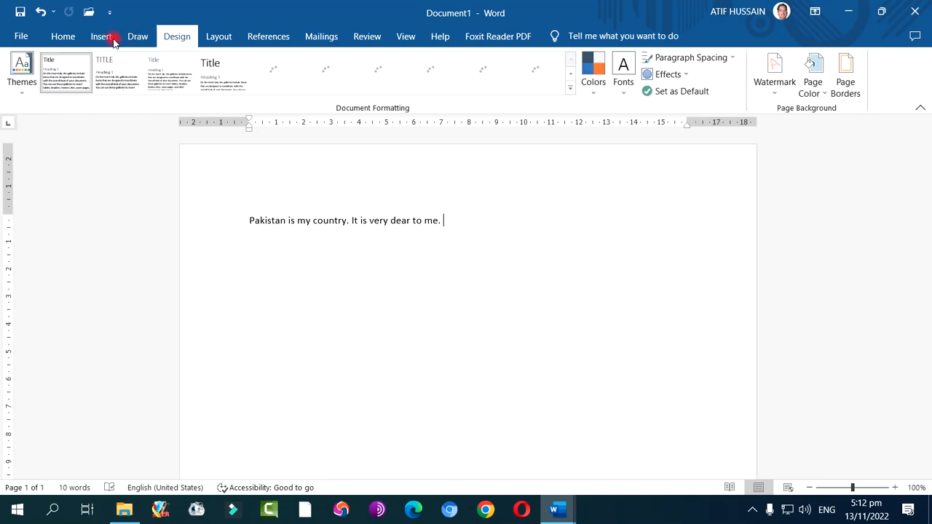
{"action": "left_click", "coordinate": [65, 38]}
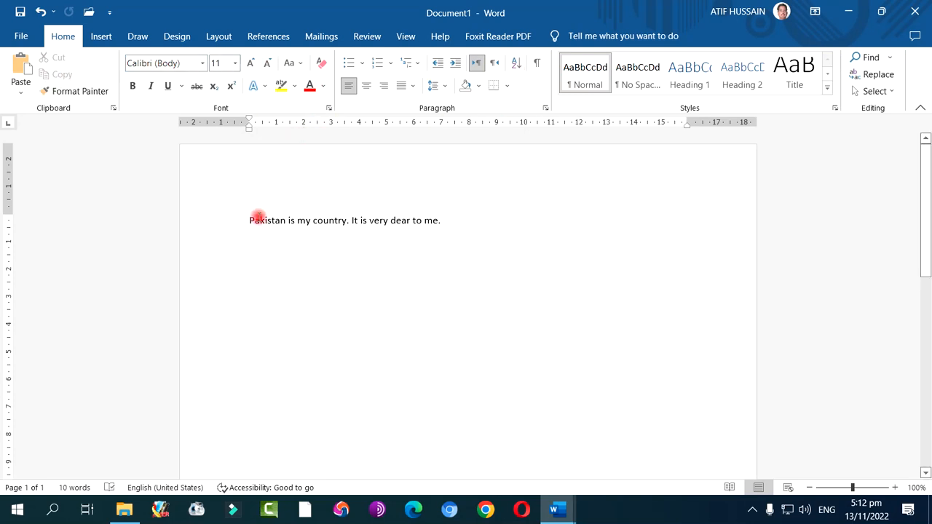
Enlarge the font of the sentence "Pakistan is my country." in successive increments to at least 72 points
{"action": "left_click_drag", "start_coordinate": [249, 221], "coordinate": [348, 223]}
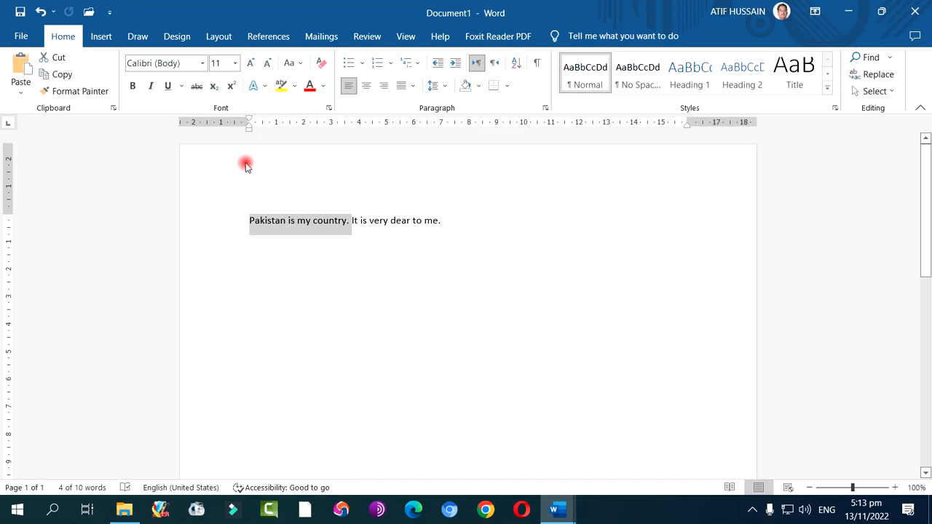
{"action": "left_click", "coordinate": [251, 64]}
{"action": "left_click", "coordinate": [251, 63]}
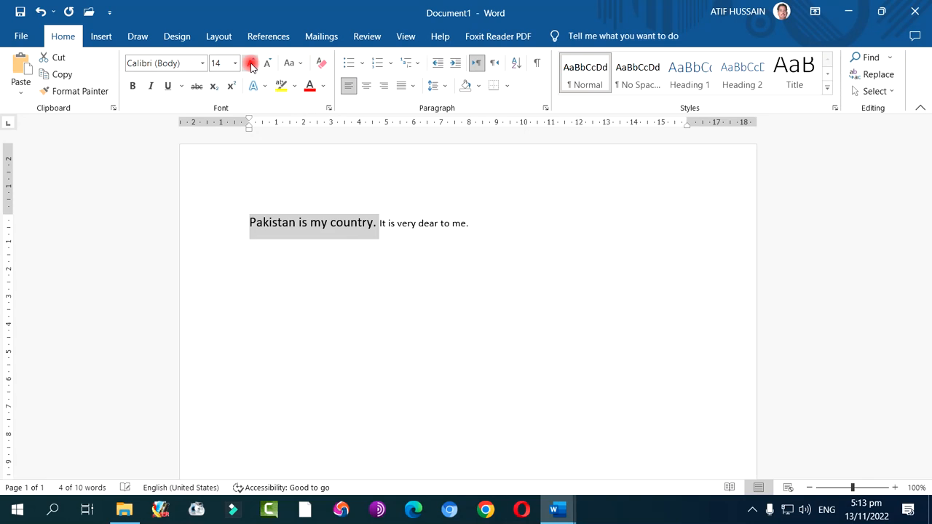
{"action": "left_click", "coordinate": [250, 63]}
{"action": "left_click", "coordinate": [250, 63]}
{"action": "left_click", "coordinate": [250, 63]}
{"action": "left_click", "coordinate": [250, 64]}
{"action": "left_click", "coordinate": [250, 63]}
{"action": "left_click", "coordinate": [250, 63]}
{"action": "left_click", "coordinate": [250, 63]}
{"action": "left_click", "coordinate": [250, 63]}
{"action": "left_click", "coordinate": [250, 63]}
{"action": "left_click", "coordinate": [250, 63]}
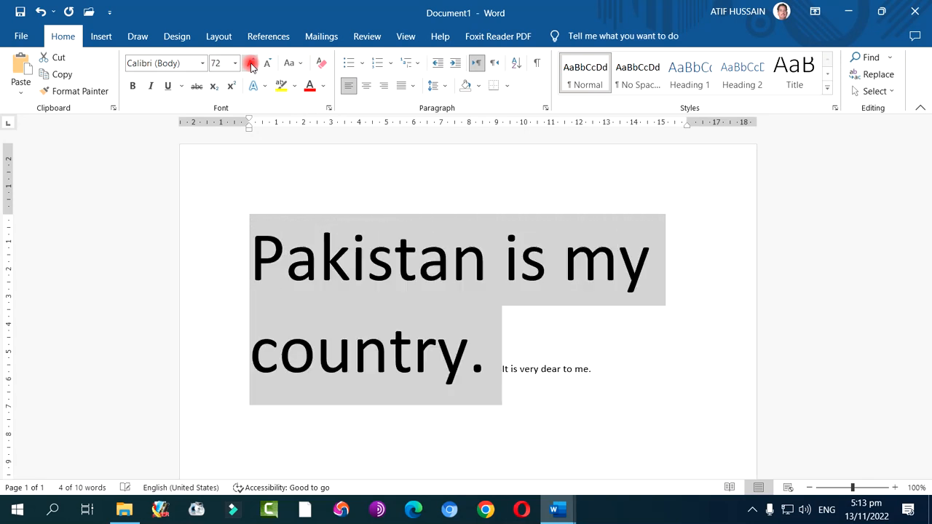
{"action": "left_click", "coordinate": [250, 63]}
{"action": "left_click", "coordinate": [250, 63]}
Shrink the font of the selected sentence in successive decrements to 28 points
{"action": "left_click", "coordinate": [265, 64]}
{"action": "left_click", "coordinate": [267, 64]}
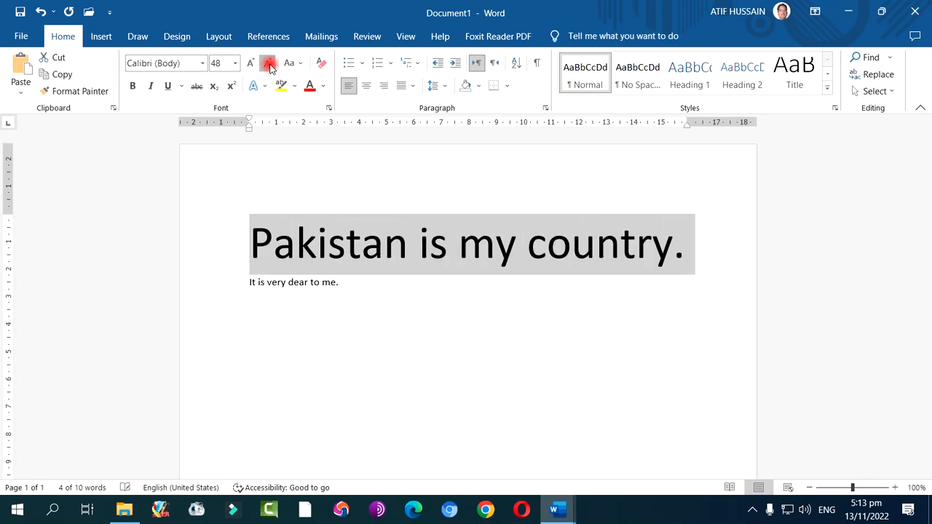
{"action": "left_click", "coordinate": [268, 65]}
{"action": "left_click", "coordinate": [269, 65]}
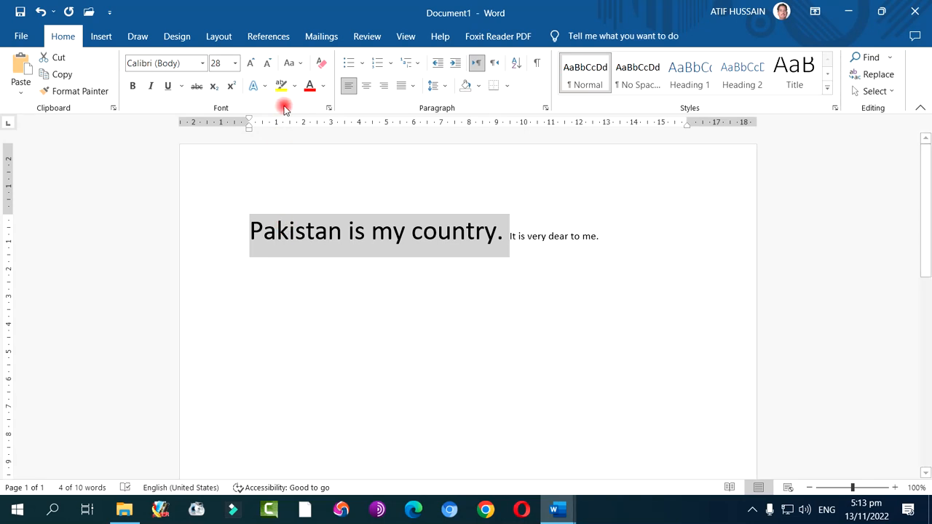
Change the font of "Pakistan is my country." to Arial Rounded MT Bold and deselect the sentence
{"action": "left_click", "coordinate": [202, 63]}
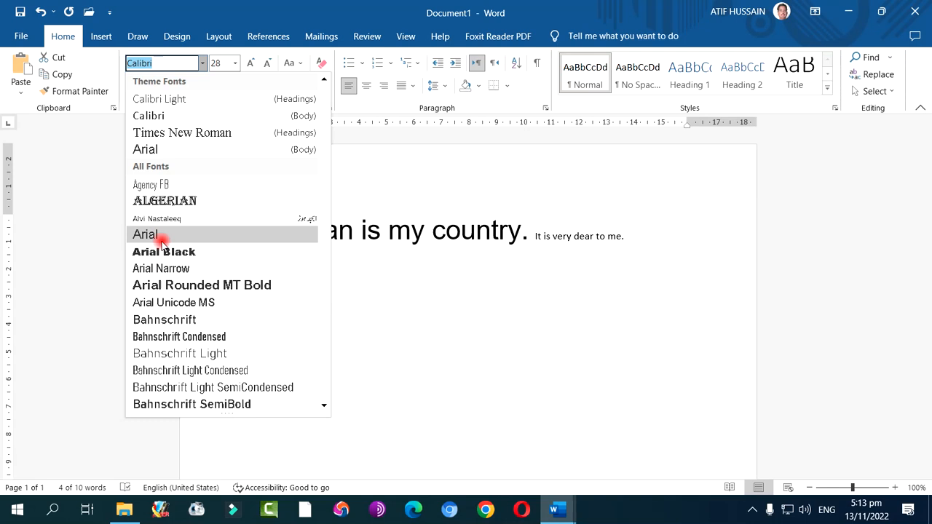
{"action": "left_click", "coordinate": [200, 285]}
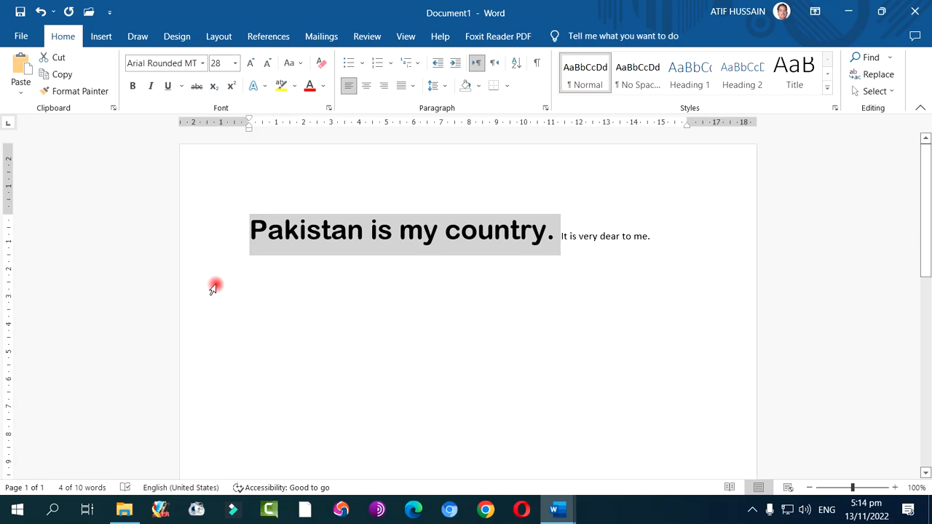
{"action": "left_click", "coordinate": [378, 258]}
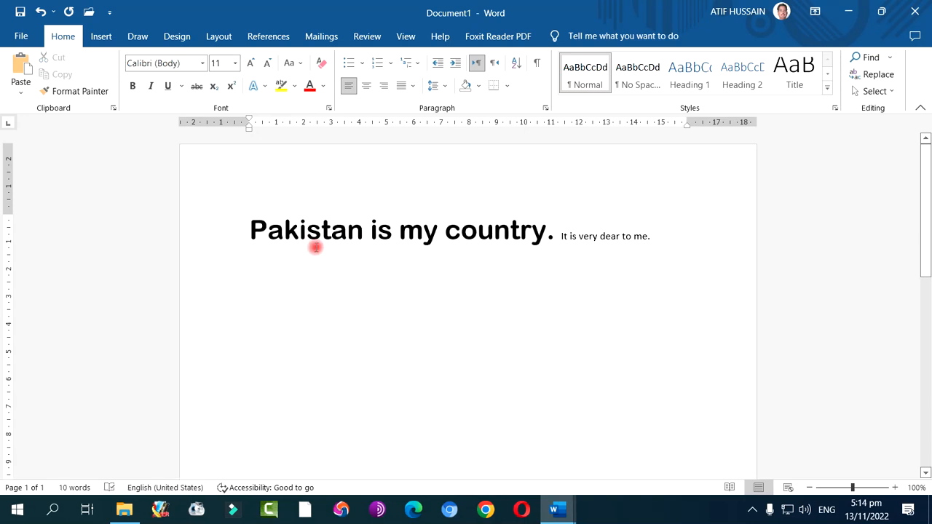
Select the sentence "Pakistan is my country." and apply the Arial Rounded MT Bold font at 28 points
{"action": "left_click_drag", "start_coordinate": [250, 230], "coordinate": [561, 233]}
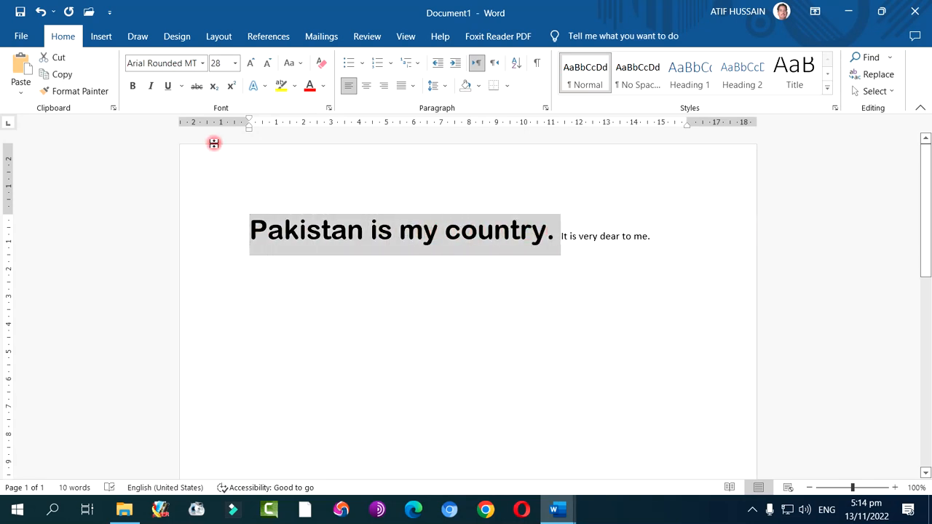
{"action": "left_click", "coordinate": [203, 63]}
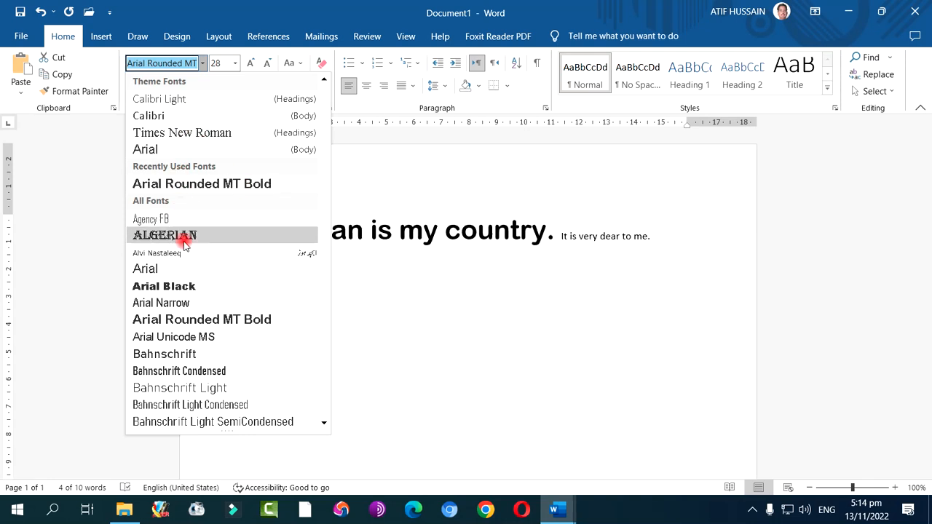
{"action": "left_click", "coordinate": [235, 320]}
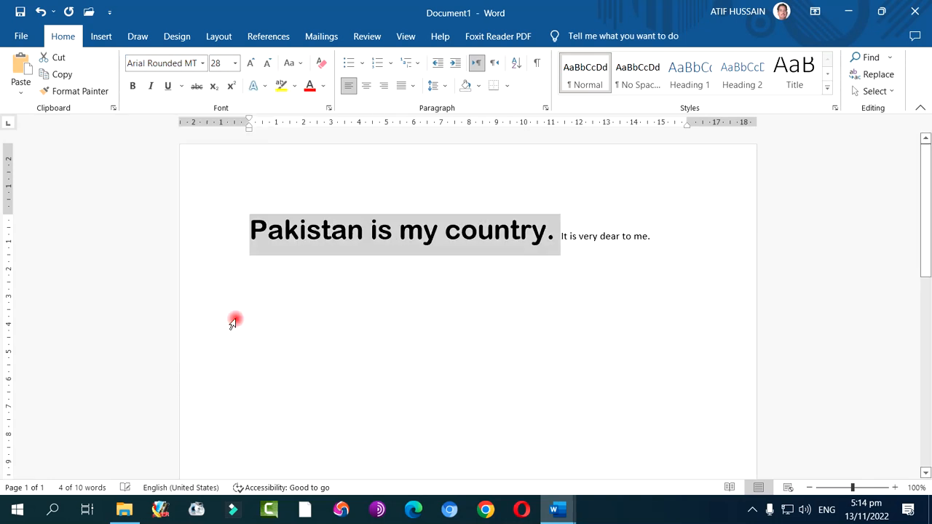
{"action": "left_click", "coordinate": [234, 64]}
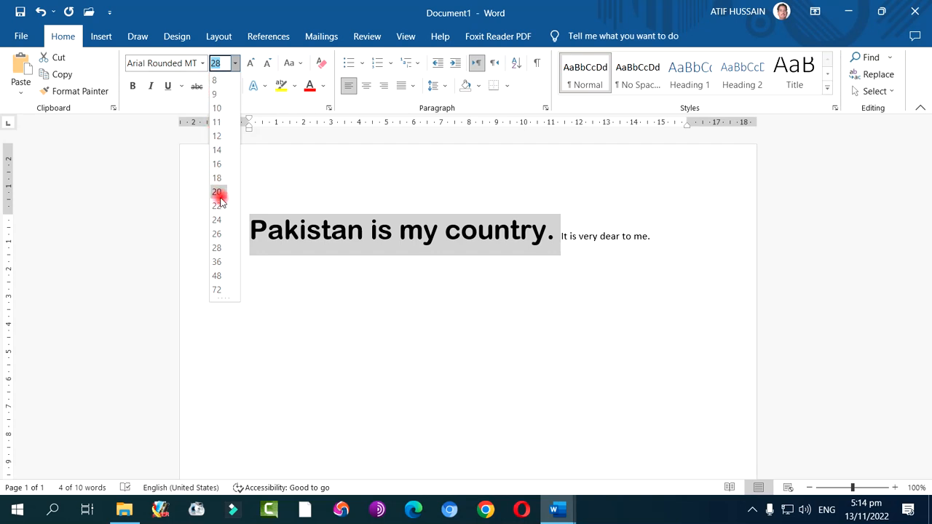
{"action": "left_click", "coordinate": [218, 249]}
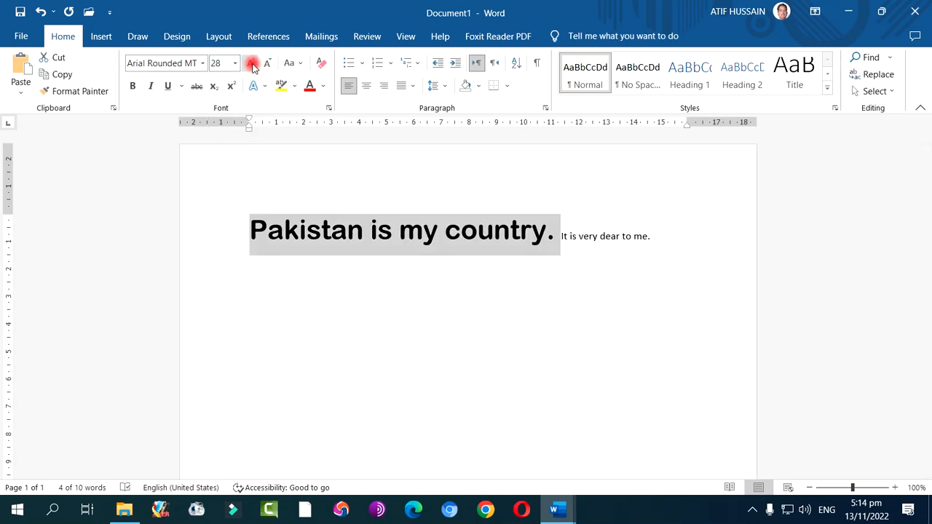
Change the case of "Pakistan is my country." to lowercase, followed by UPPERCASE
{"action": "left_click", "coordinate": [301, 63]}
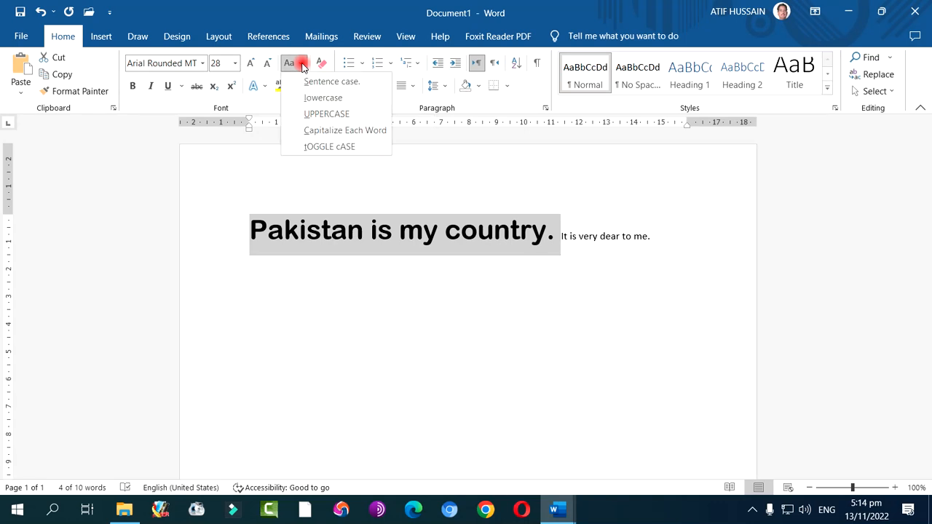
{"action": "left_click", "coordinate": [315, 99]}
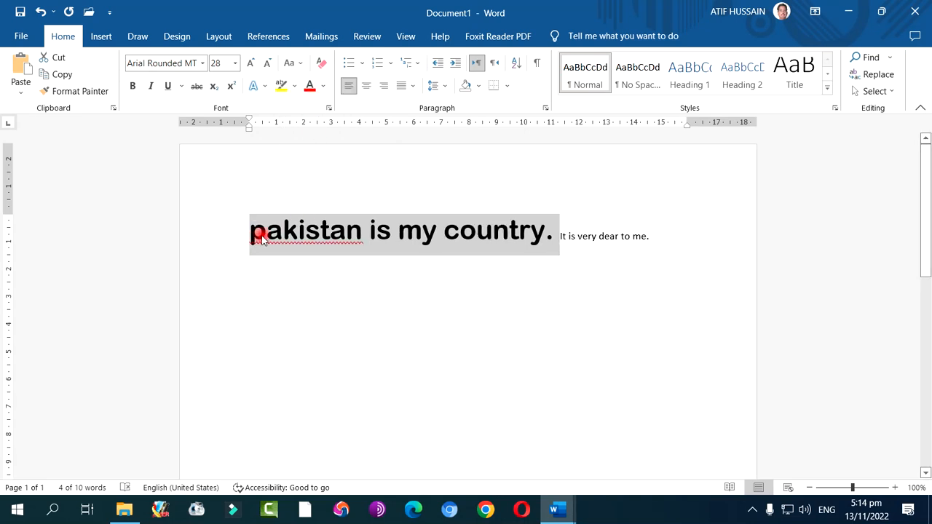
{"action": "left_click", "coordinate": [297, 63]}
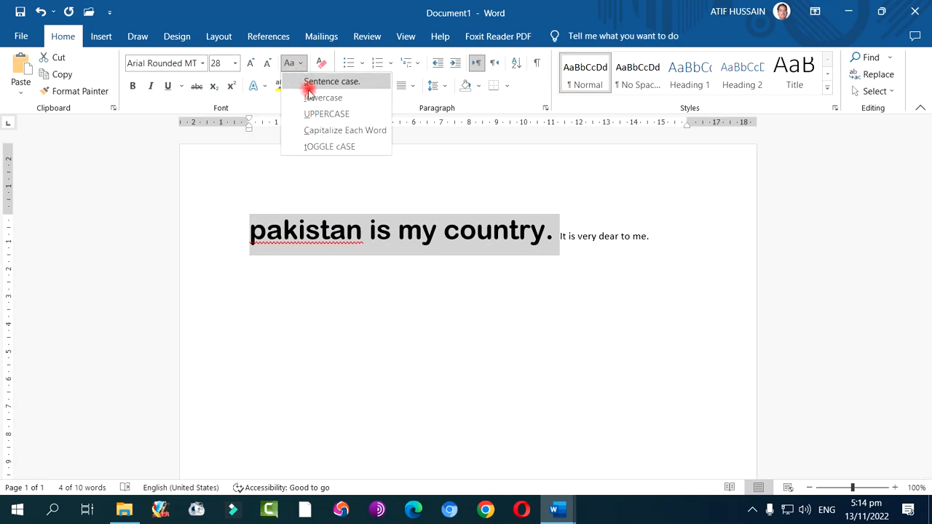
{"action": "left_click", "coordinate": [316, 114]}
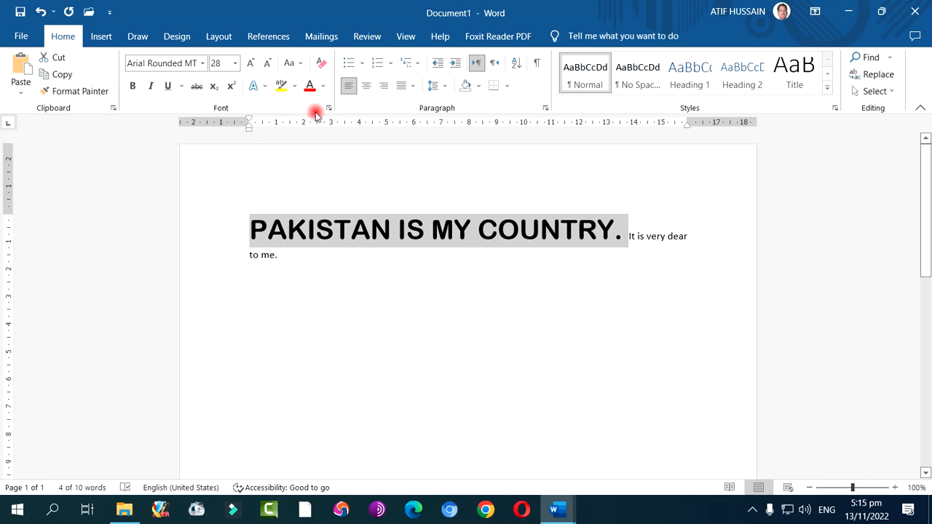
Change the selected sentence to Capitalize Each Word, followed by tOGGLE cASE
{"action": "left_click", "coordinate": [295, 64]}
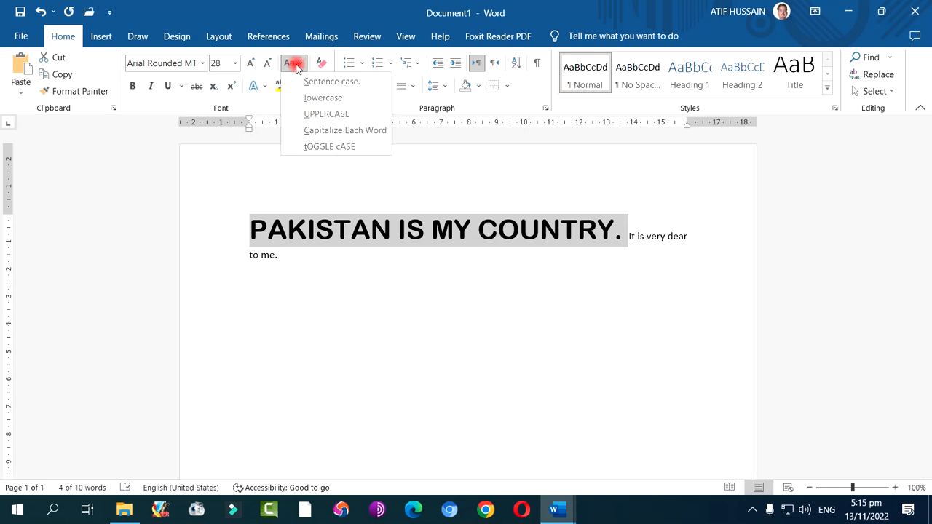
{"action": "left_click", "coordinate": [372, 134]}
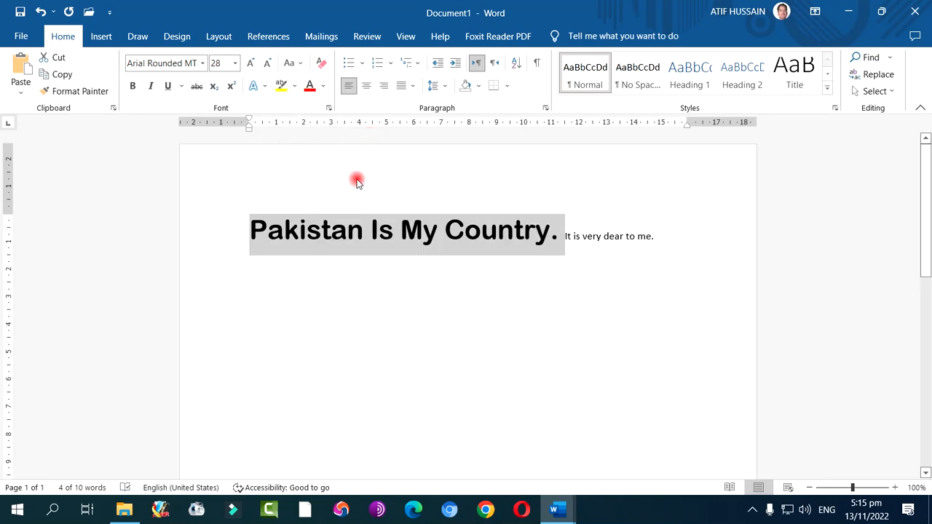
{"action": "left_click", "coordinate": [291, 63]}
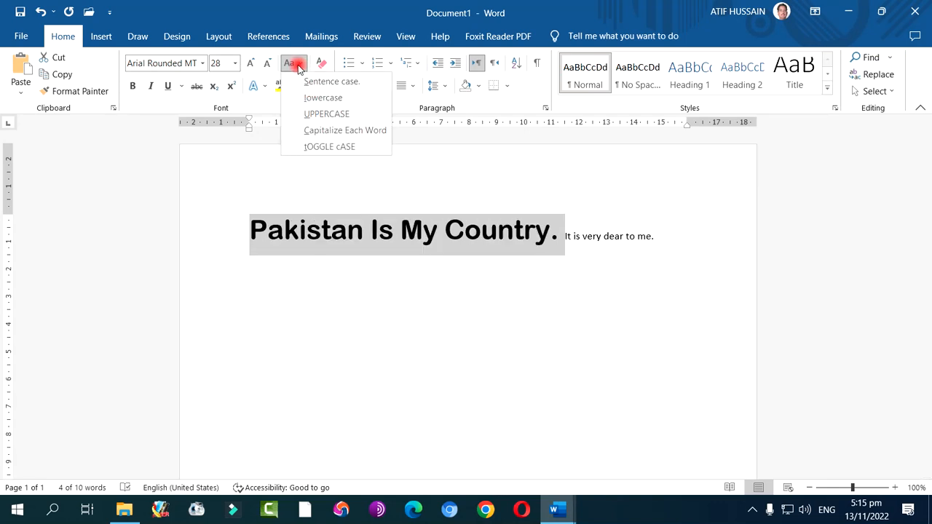
{"action": "left_click", "coordinate": [326, 146]}
Convert the selected sentence to Sentence case, review the other case options without applying any, and deselect the text
{"action": "left_click", "coordinate": [294, 64]}
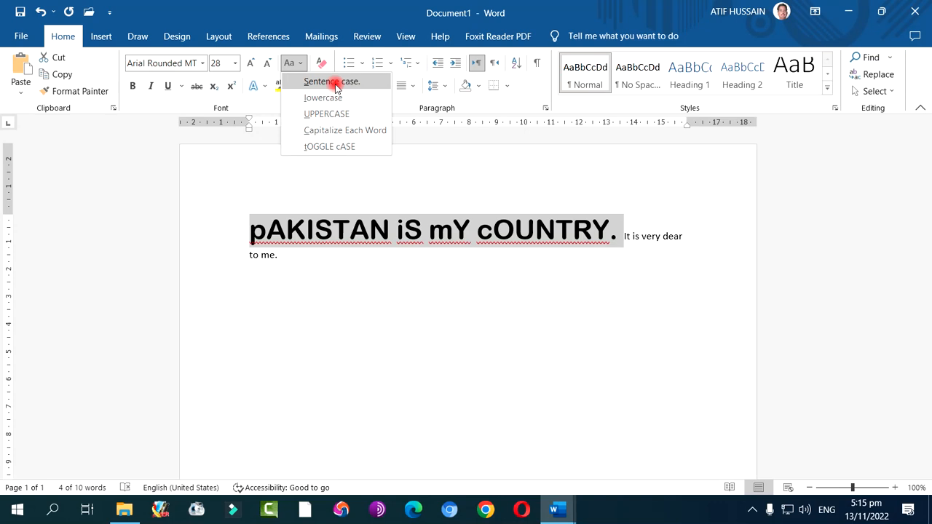
{"action": "left_click", "coordinate": [334, 81]}
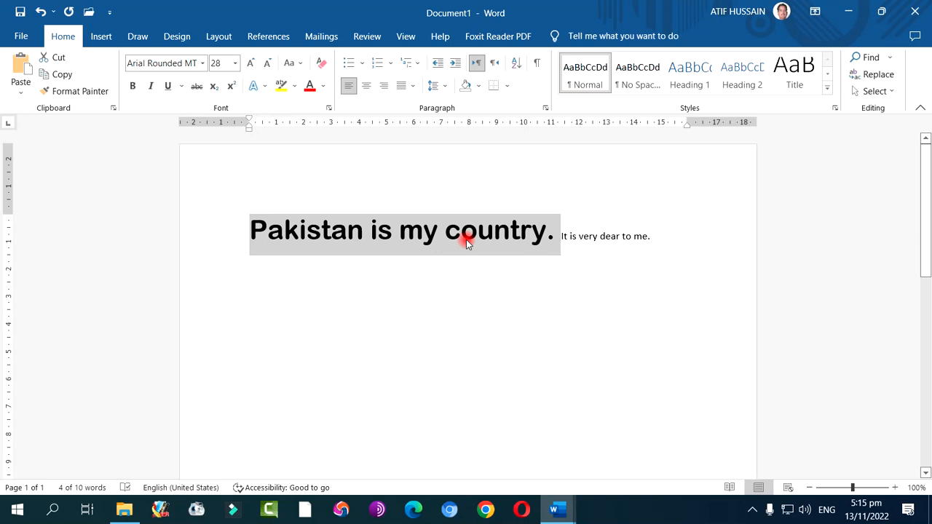
{"action": "left_click", "coordinate": [294, 66]}
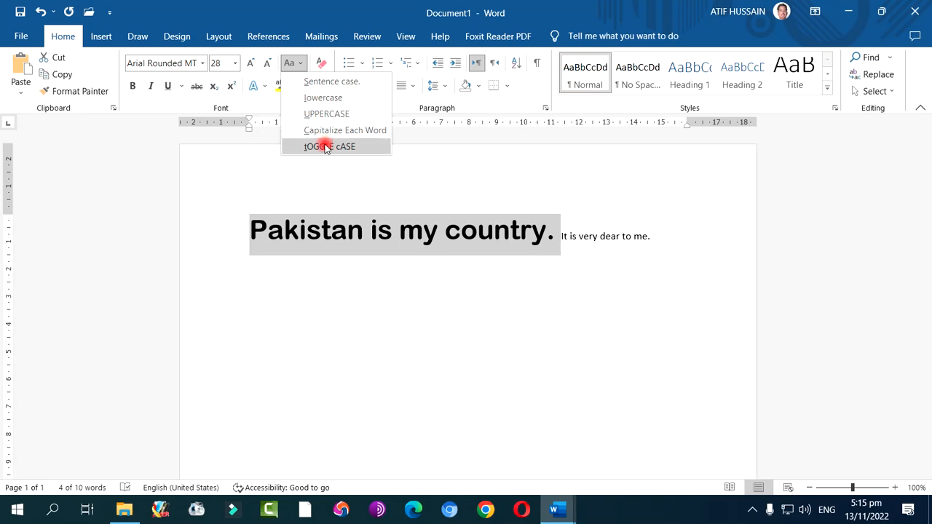
{"action": "left_click", "coordinate": [483, 253]}
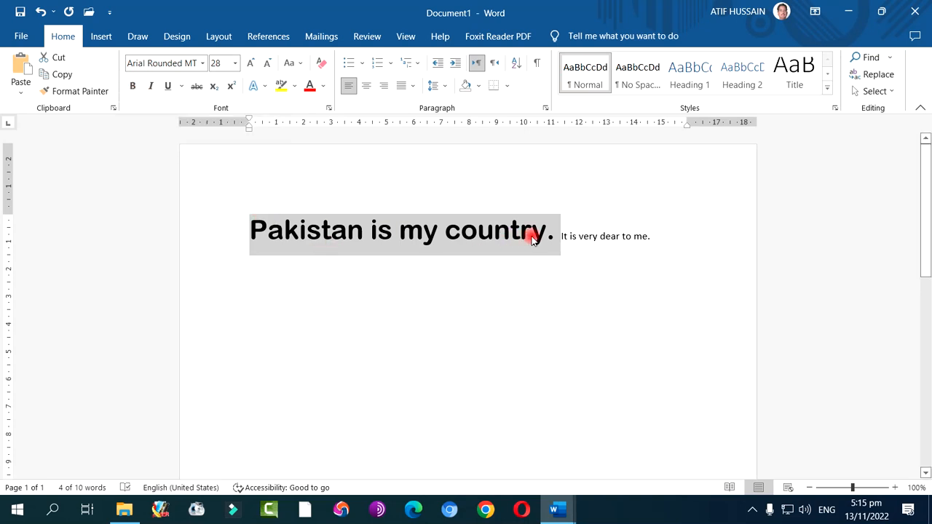
{"action": "left_click", "coordinate": [329, 226]}
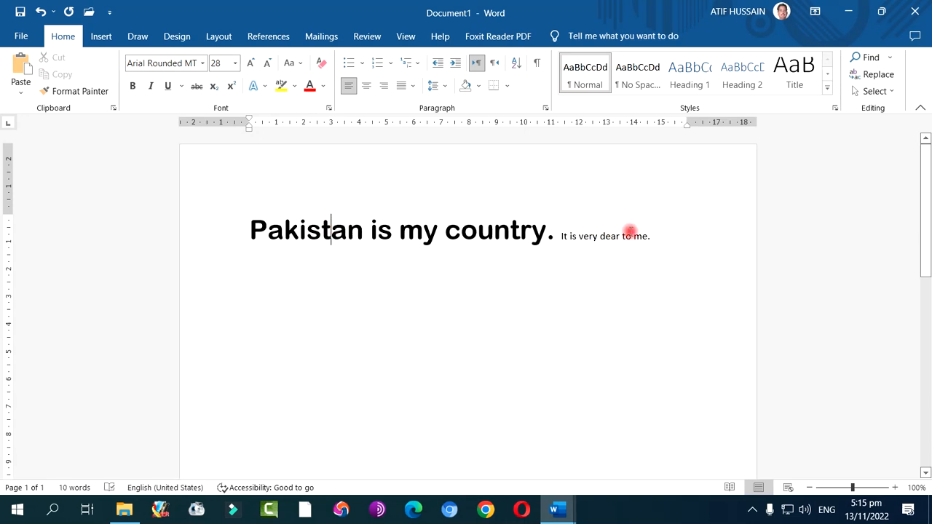
Select the sentence "It is very dear to me.", make it bold and remove the bold formatting again
{"action": "left_click_drag", "start_coordinate": [650, 236], "coordinate": [562, 236]}
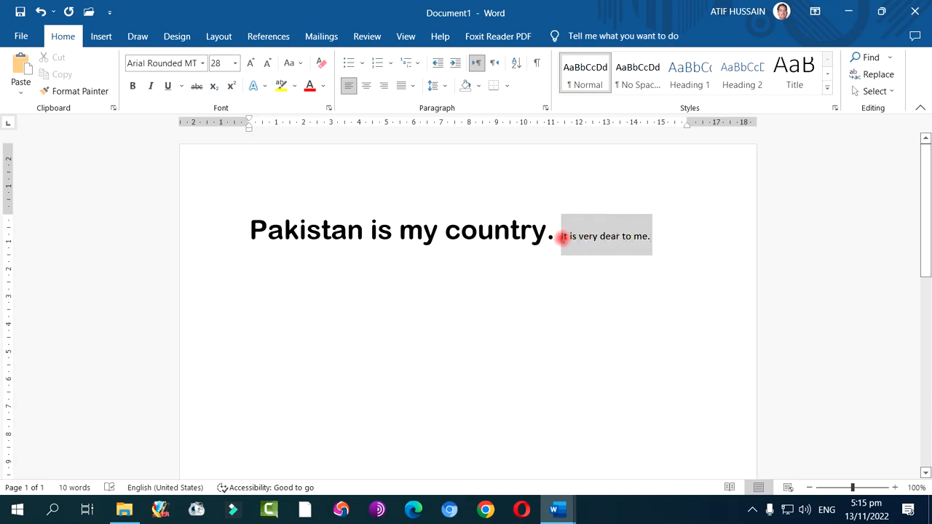
{"action": "left_click", "coordinate": [133, 86]}
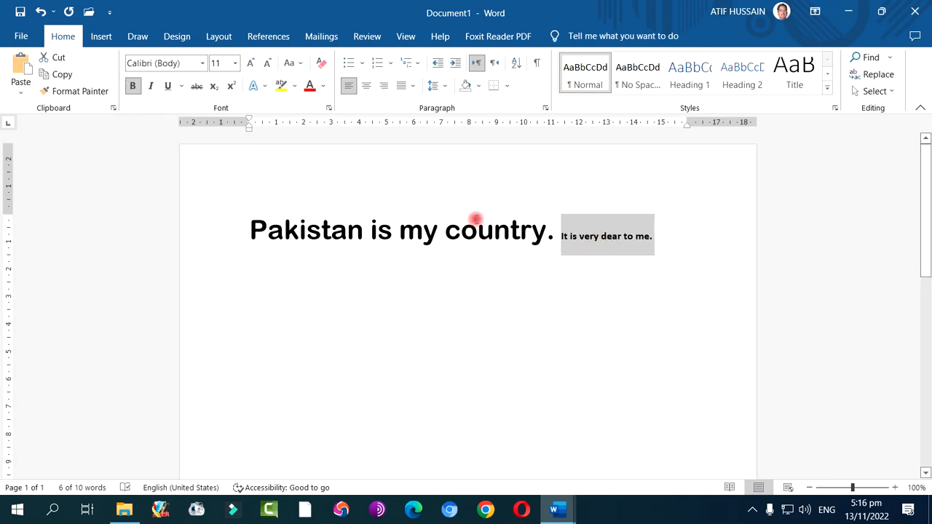
{"action": "left_click", "coordinate": [134, 87]}
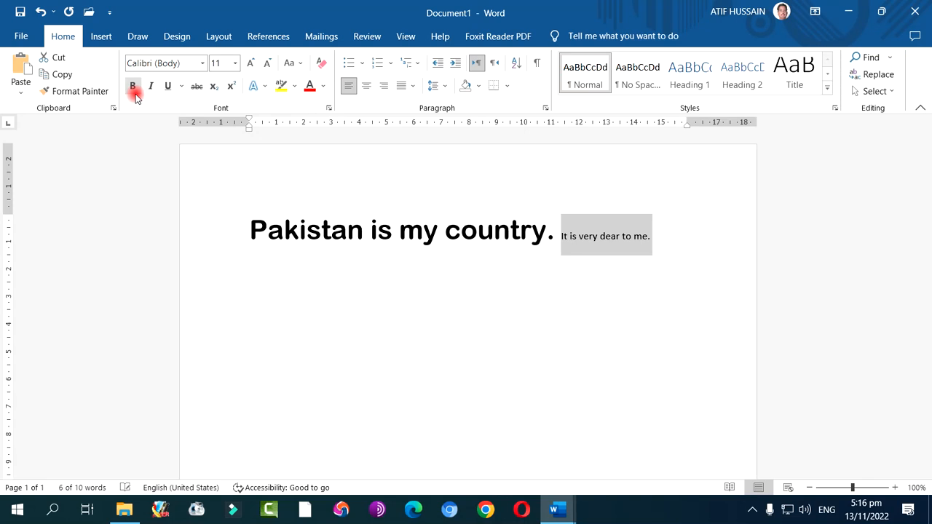
Select "Pakistan is my country." and toggle italic formatting on and off twice, ending with italics off
{"action": "left_click_drag", "start_coordinate": [250, 230], "coordinate": [559, 227]}
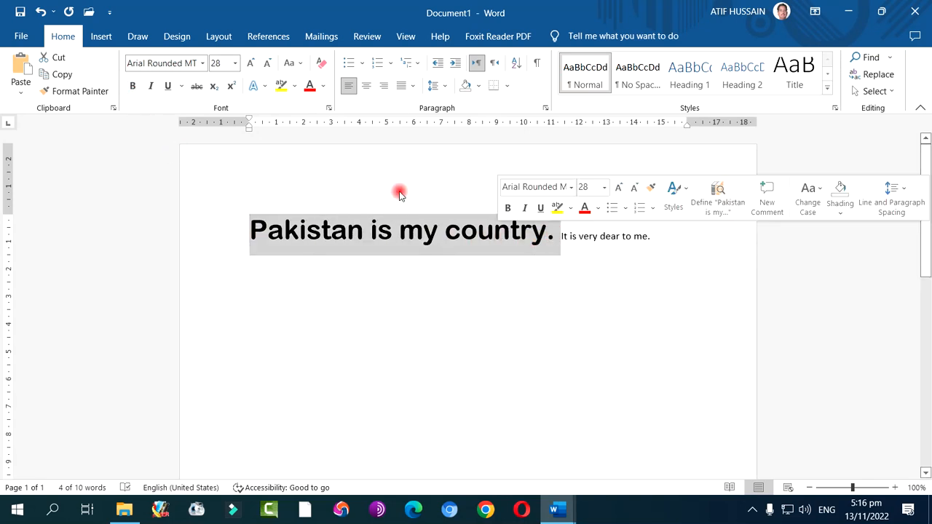
{"action": "left_click", "coordinate": [151, 86]}
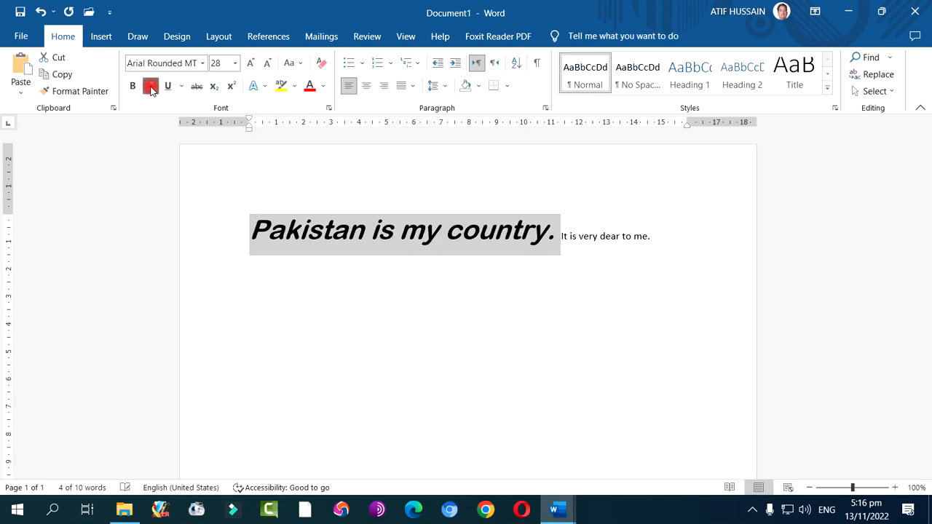
{"action": "left_click", "coordinate": [151, 86]}
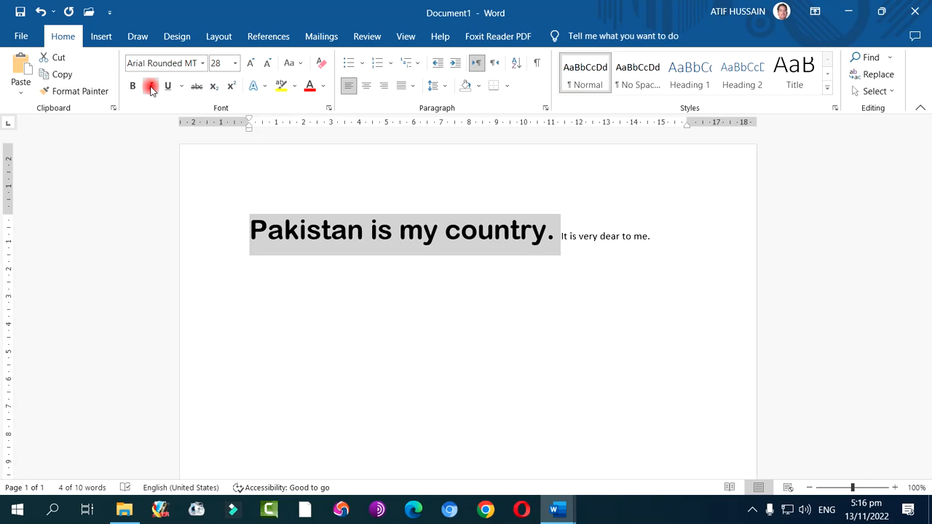
{"action": "left_click", "coordinate": [150, 87]}
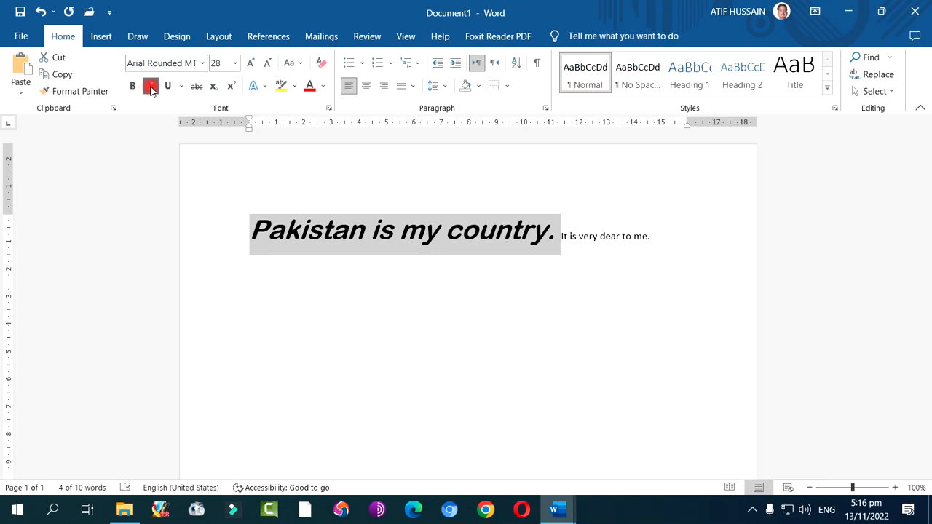
{"action": "left_click", "coordinate": [151, 86]}
Underline "Pakistan is my country." and choose the thick dash-dot-dot underline style in the Font dialog
{"action": "left_click", "coordinate": [167, 86]}
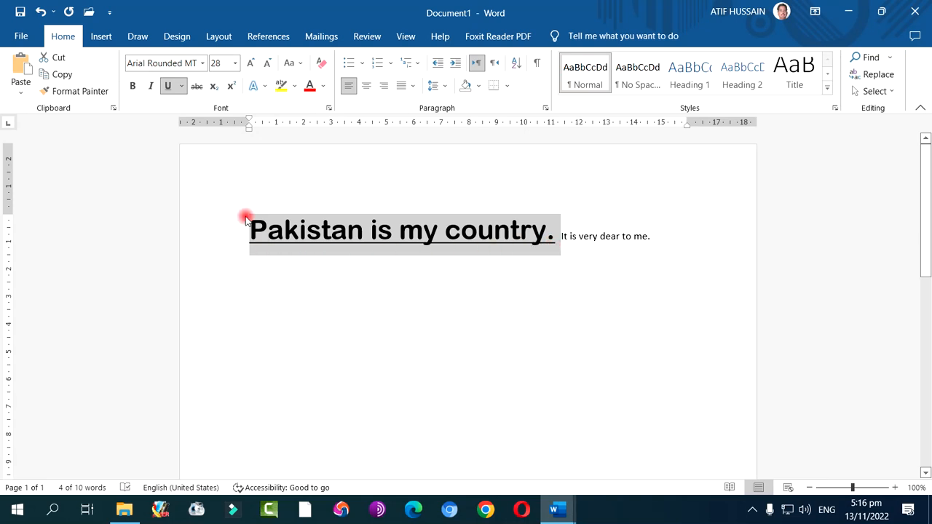
{"action": "left_click", "coordinate": [182, 86]}
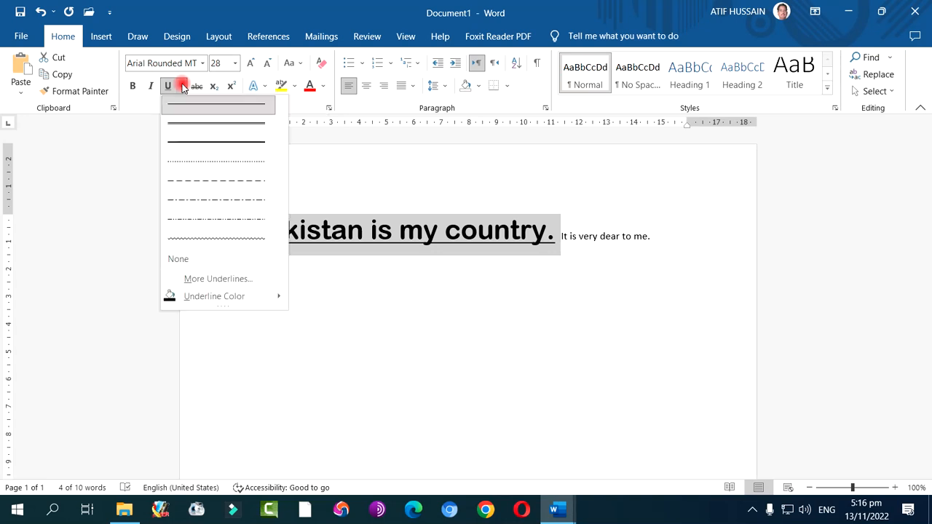
{"action": "left_click", "coordinate": [188, 123]}
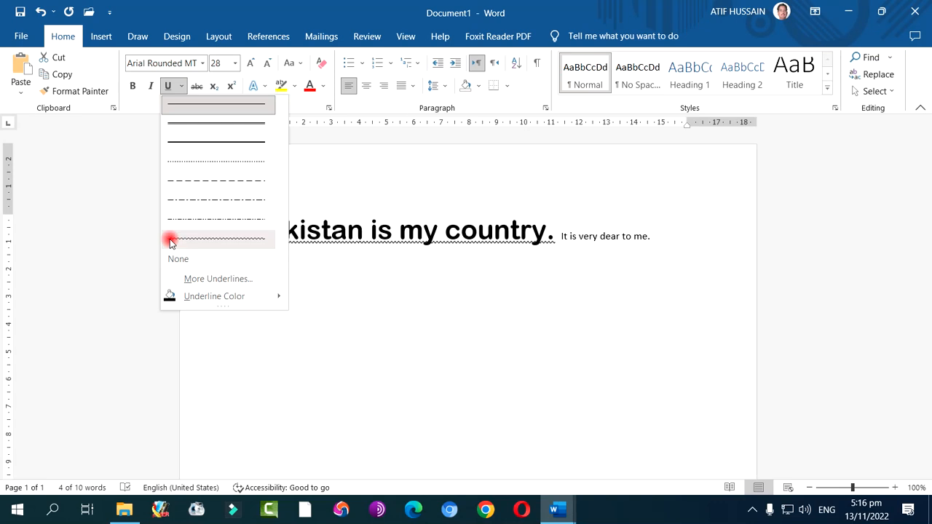
{"action": "left_click", "coordinate": [227, 282]}
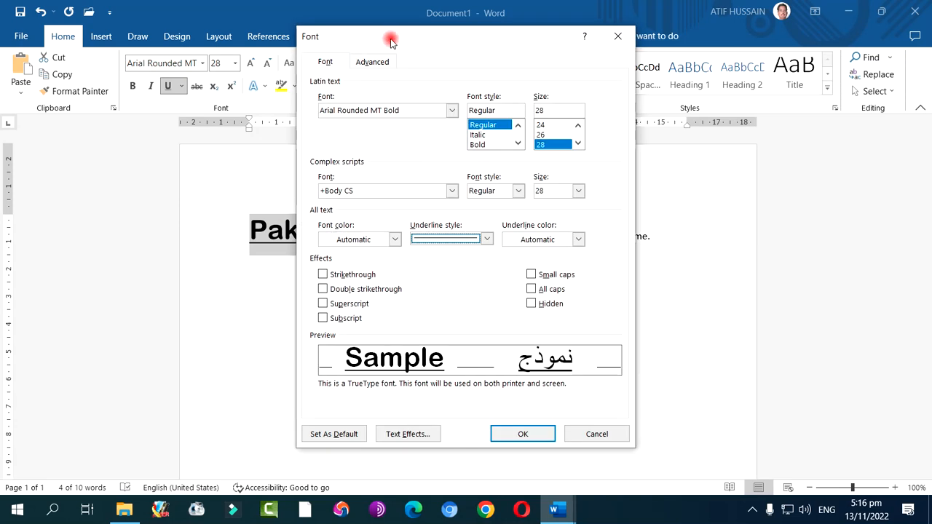
{"action": "left_click_drag", "start_coordinate": [385, 37], "coordinate": [572, 35]}
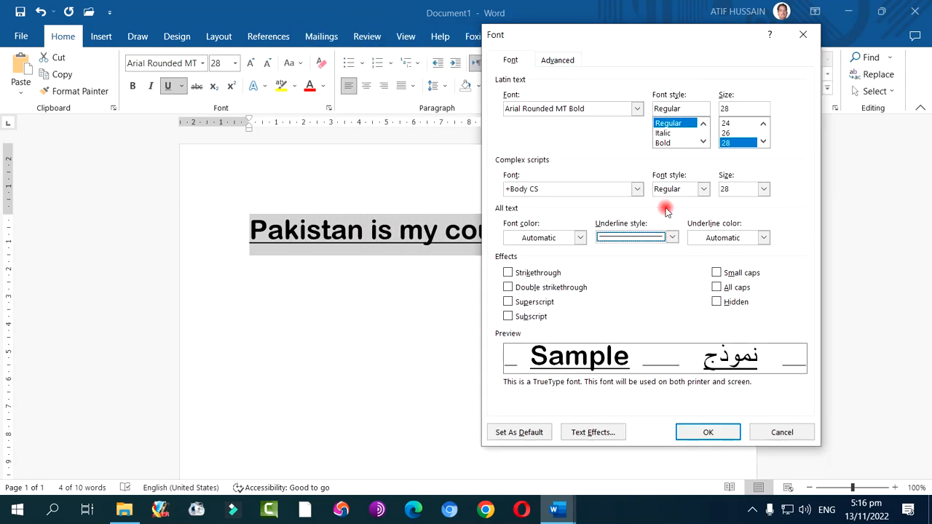
{"action": "left_click", "coordinate": [671, 237]}
{"action": "mouse_move", "coordinate": [679, 263]}
{"action": "left_mouse_down"}
{"action": "mouse_move", "coordinate": [670, 266]}
{"action": "mouse_move", "coordinate": [672, 313]}
{"action": "left_mouse_up"}
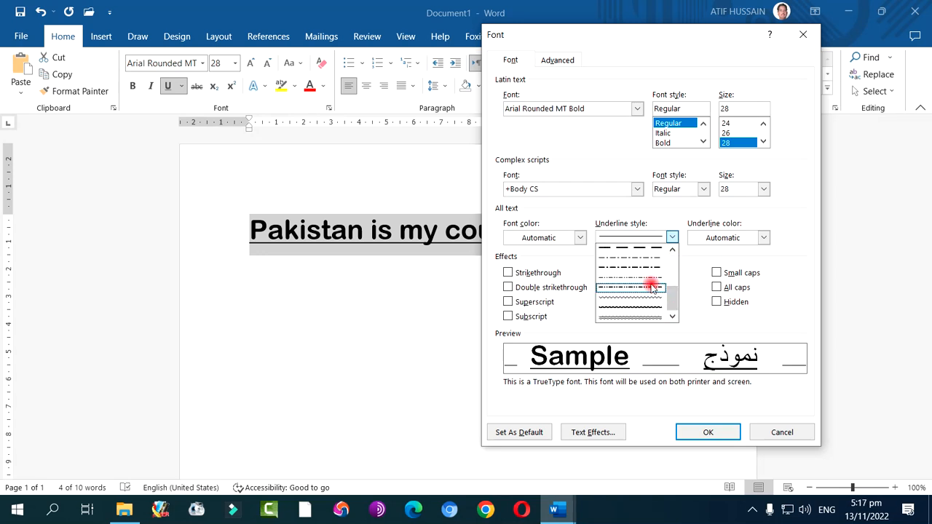
{"action": "left_click", "coordinate": [651, 285]}
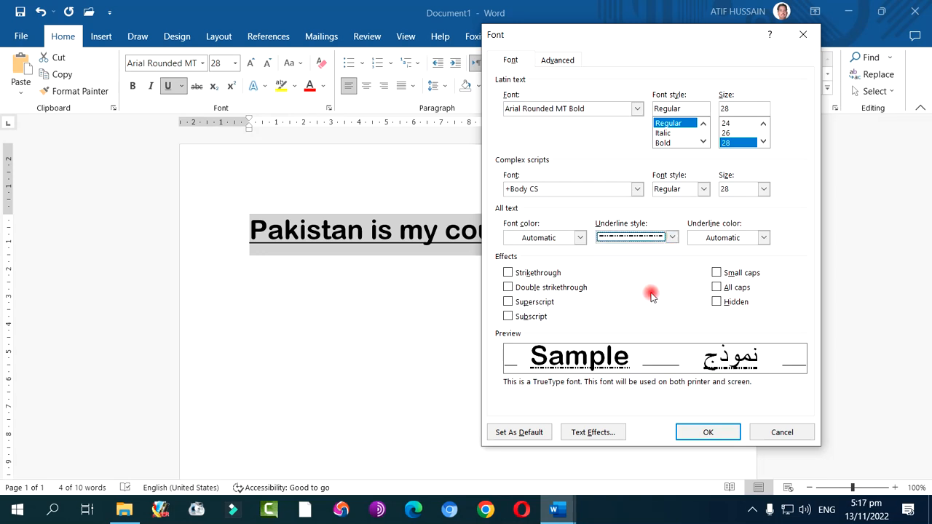
Set the underline color to red and apply the font settings to the selected sentence
{"action": "left_click", "coordinate": [745, 238]}
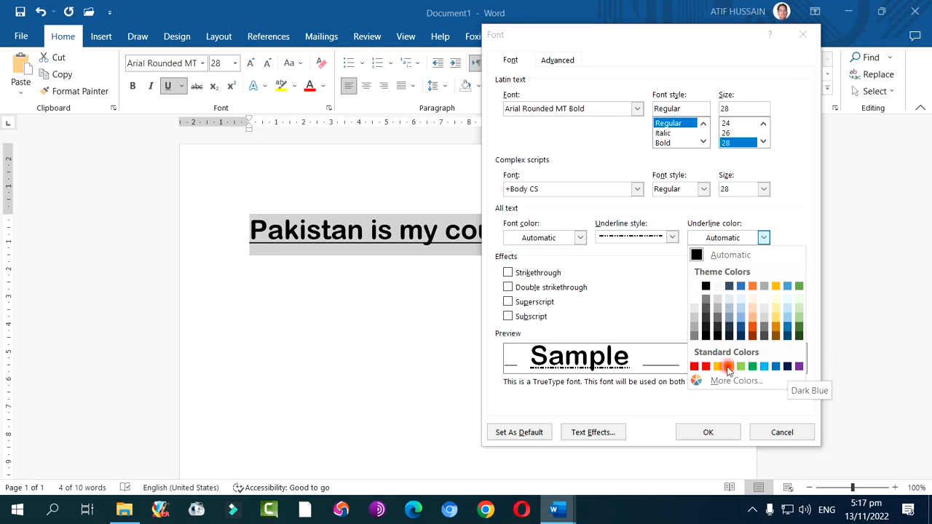
{"action": "left_click", "coordinate": [706, 366]}
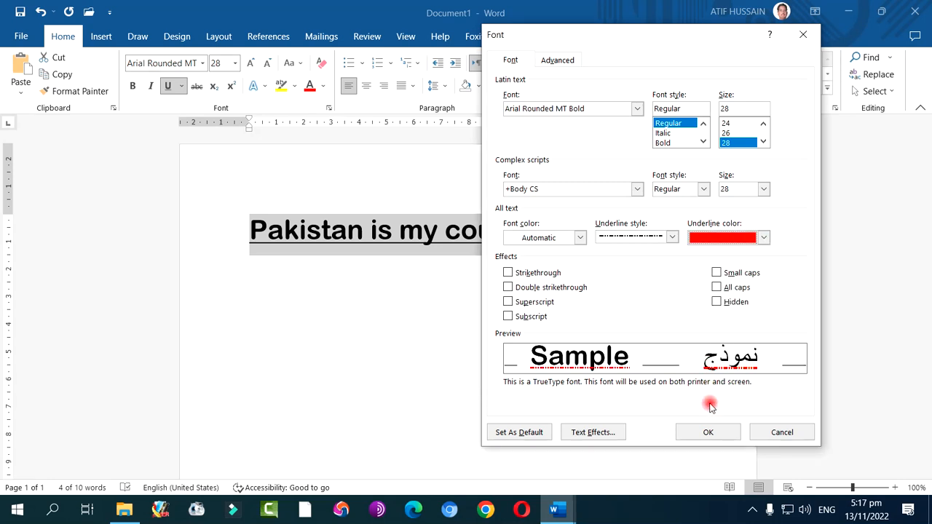
{"action": "left_click", "coordinate": [705, 432]}
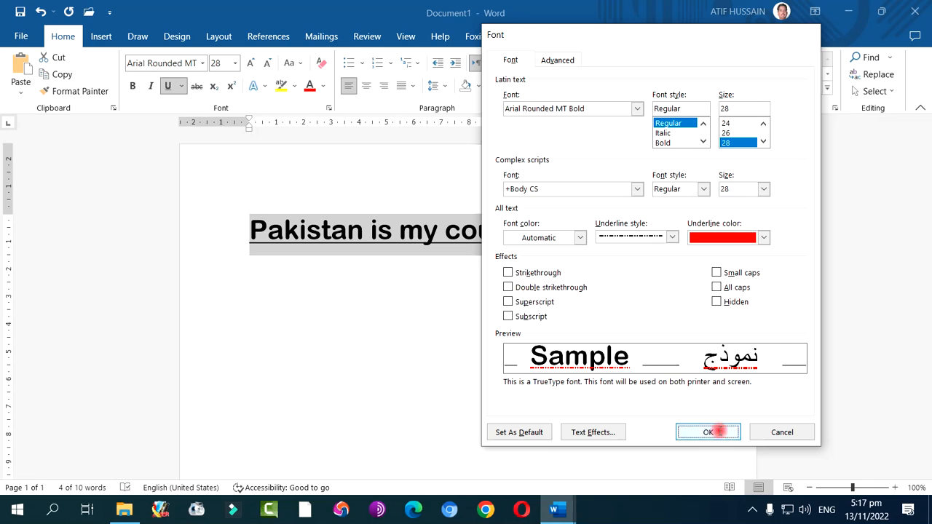
{"action": "left_click", "coordinate": [717, 431]}
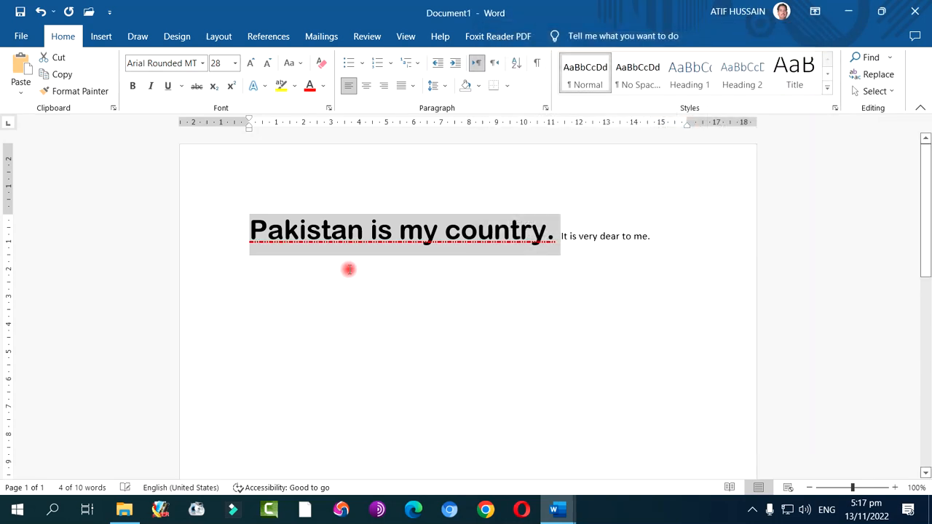
Preview strikethrough and double strikethrough for "Pakistan is my country." in the Font dialog, switching each off again
{"action": "left_click", "coordinate": [181, 86]}
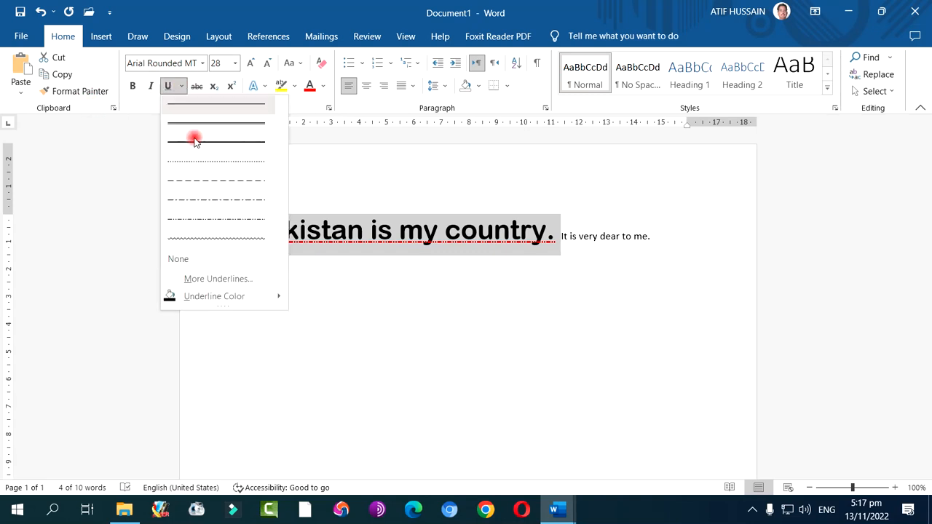
{"action": "left_click", "coordinate": [220, 278]}
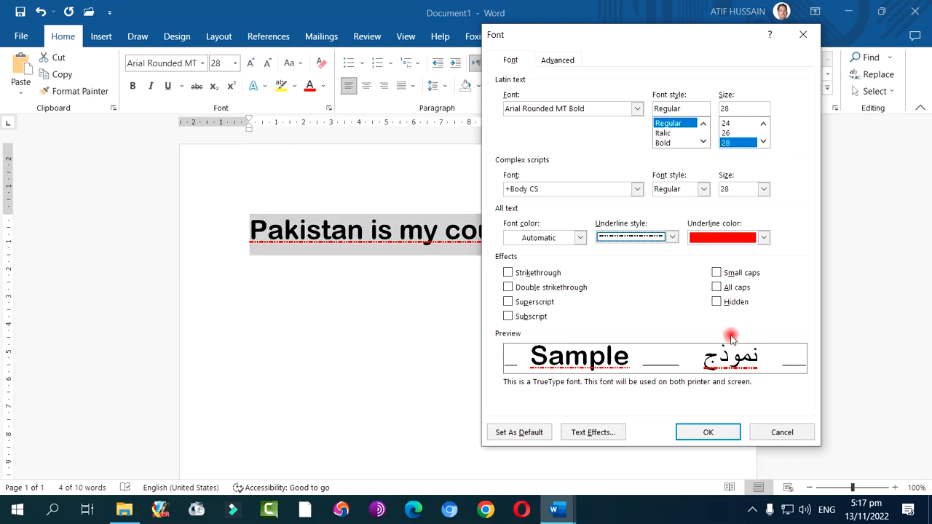
{"action": "left_click", "coordinate": [509, 272]}
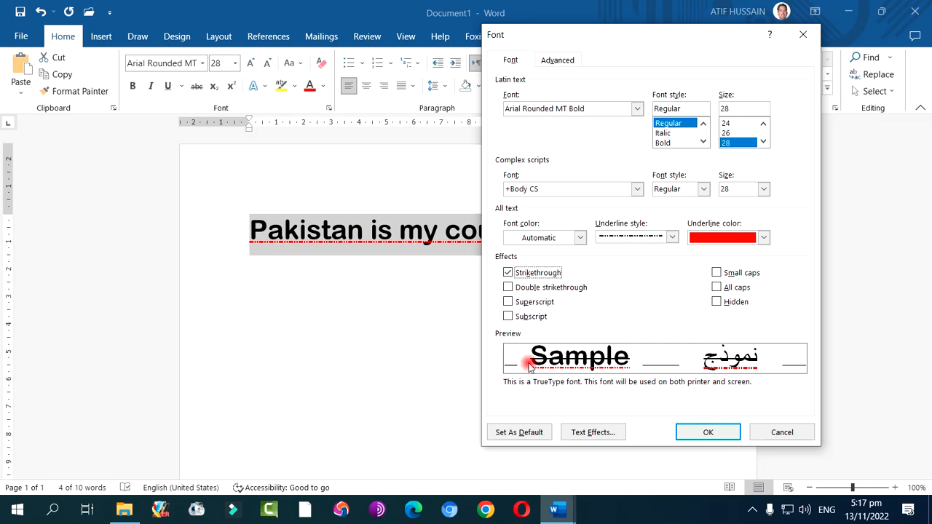
{"action": "left_click", "coordinate": [544, 275]}
{"action": "left_click", "coordinate": [542, 291]}
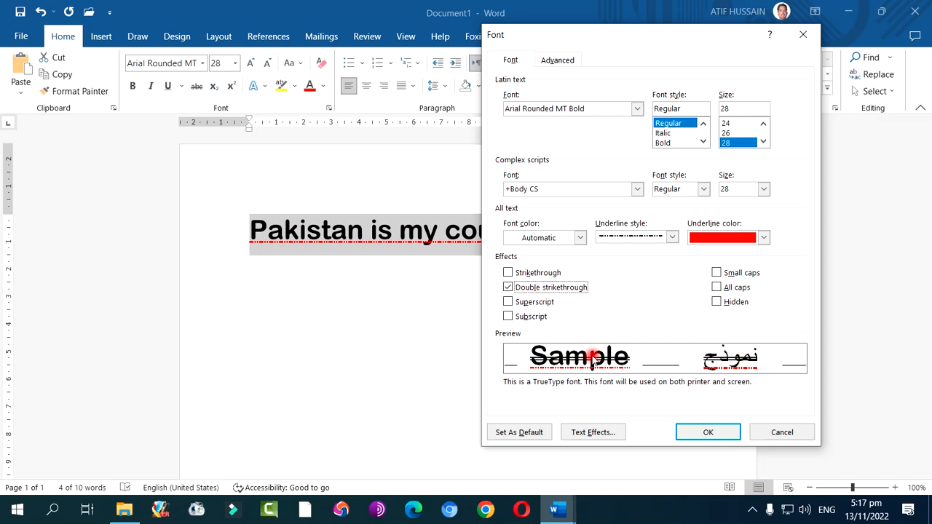
{"action": "left_click", "coordinate": [527, 291]}
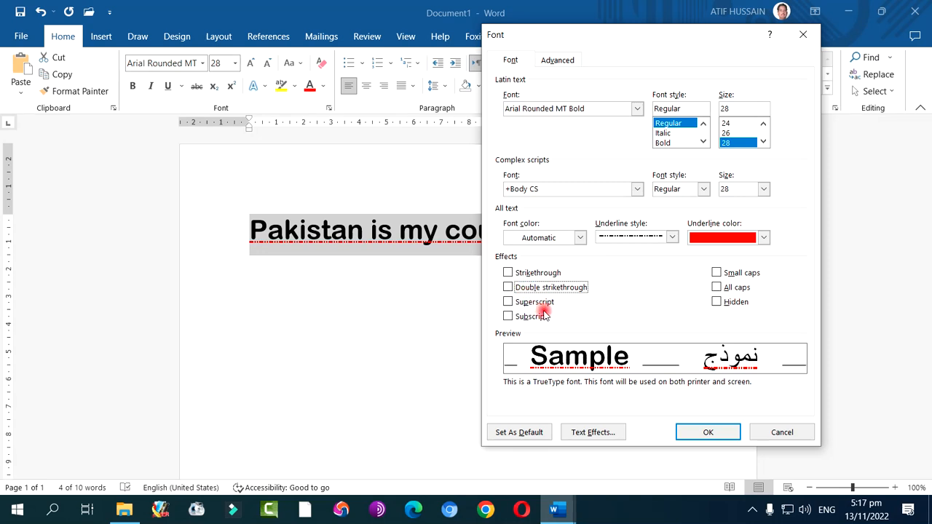
Preview the small caps, all caps and hidden font effects for the selected sentence, leaving all of them off
{"action": "left_click", "coordinate": [742, 274]}
{"action": "left_click", "coordinate": [746, 275]}
{"action": "left_click", "coordinate": [740, 288]}
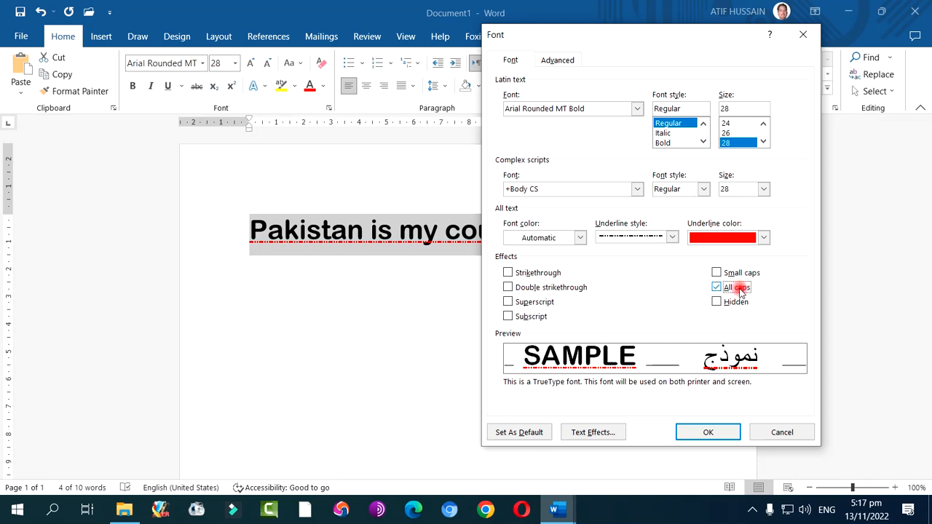
{"action": "left_click", "coordinate": [740, 288]}
{"action": "left_click", "coordinate": [737, 303]}
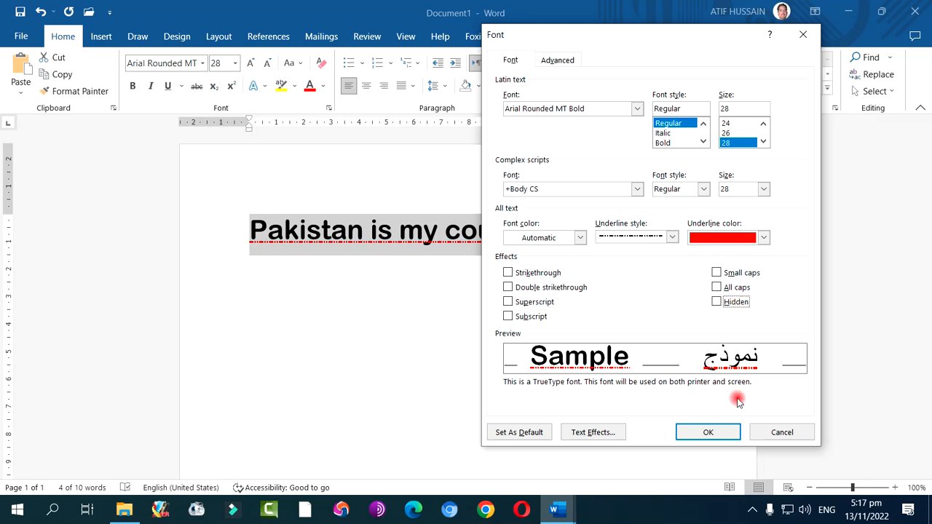
View the Format Text Effects options from the Font dialog and close both dialogs without applying anything
{"action": "left_click", "coordinate": [608, 432]}
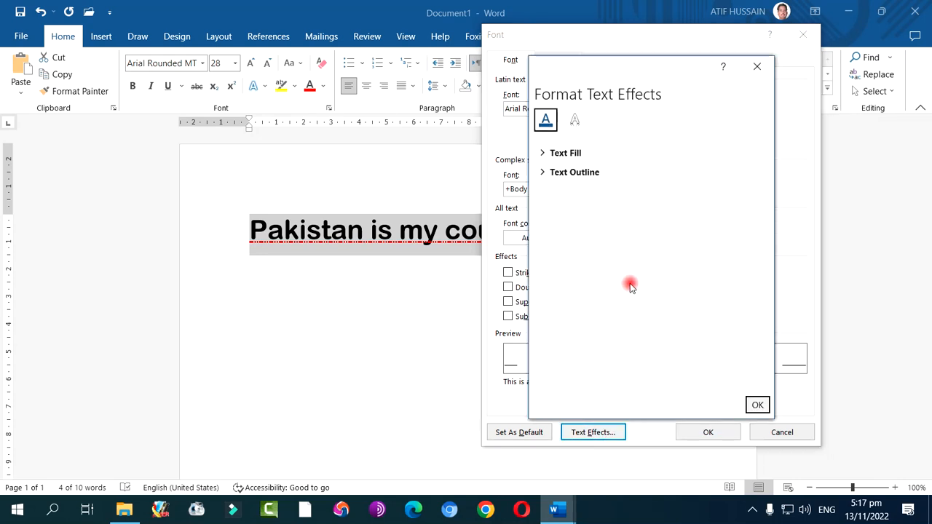
{"action": "left_click", "coordinate": [756, 66]}
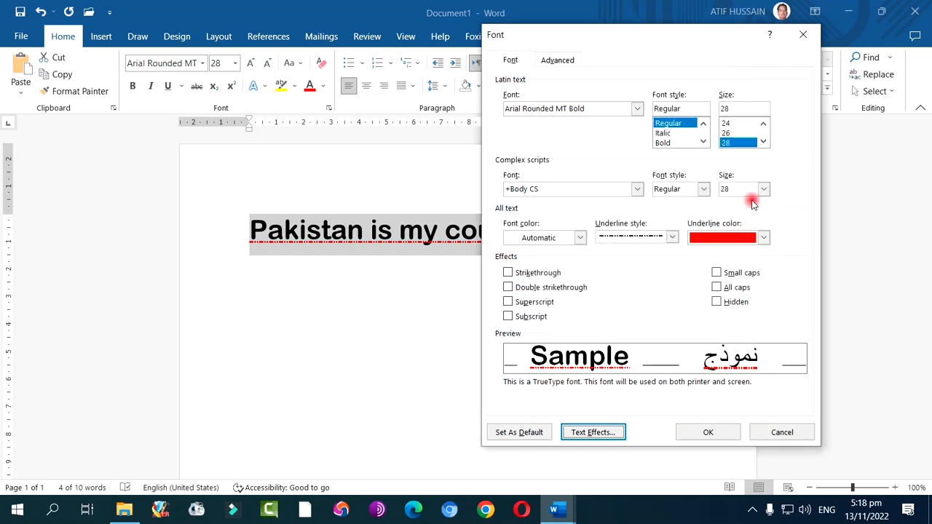
{"action": "left_click", "coordinate": [776, 434]}
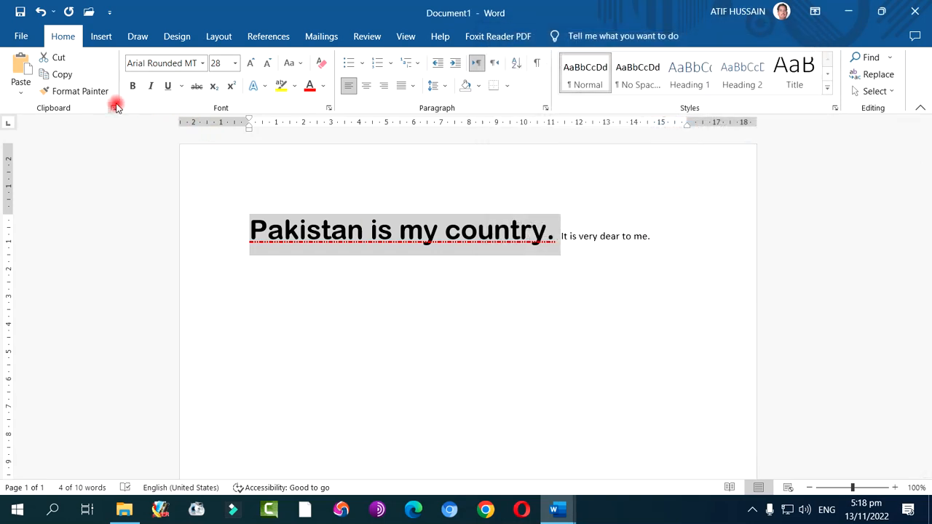
Set the underline color of "Pakistan is my country." to a custom darkened orange, #C97F1D, and deselect the sentence
{"action": "left_click", "coordinate": [182, 86]}
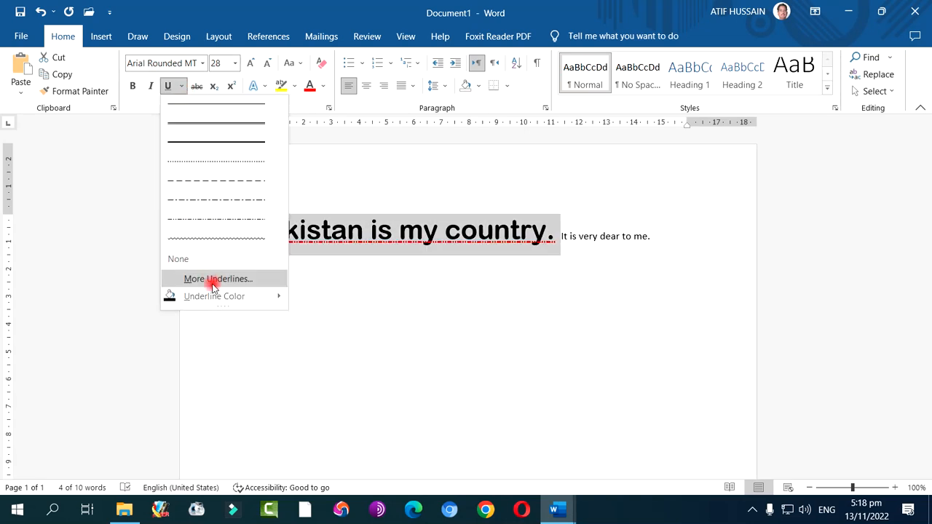
{"action": "mouse_move", "coordinate": [216, 298]}
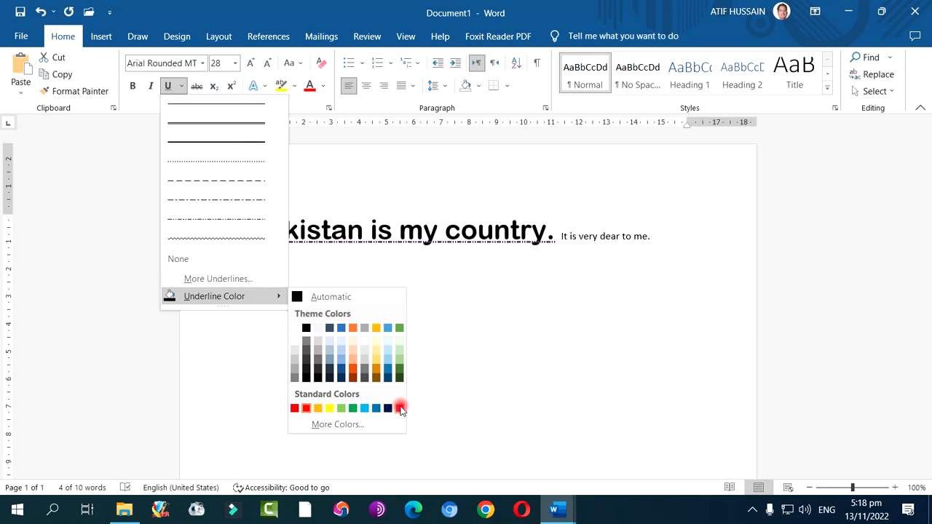
{"action": "left_click", "coordinate": [356, 423]}
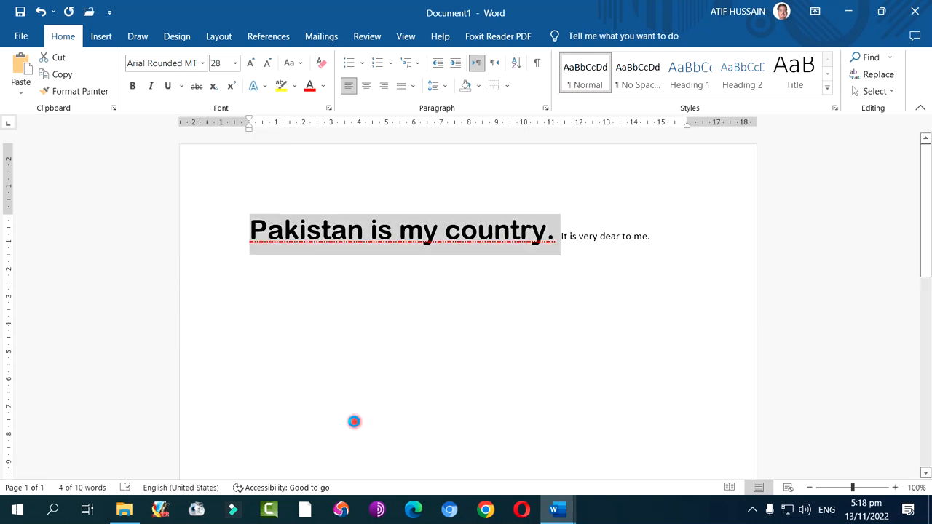
{"action": "left_click_drag", "start_coordinate": [472, 134], "coordinate": [712, 187]}
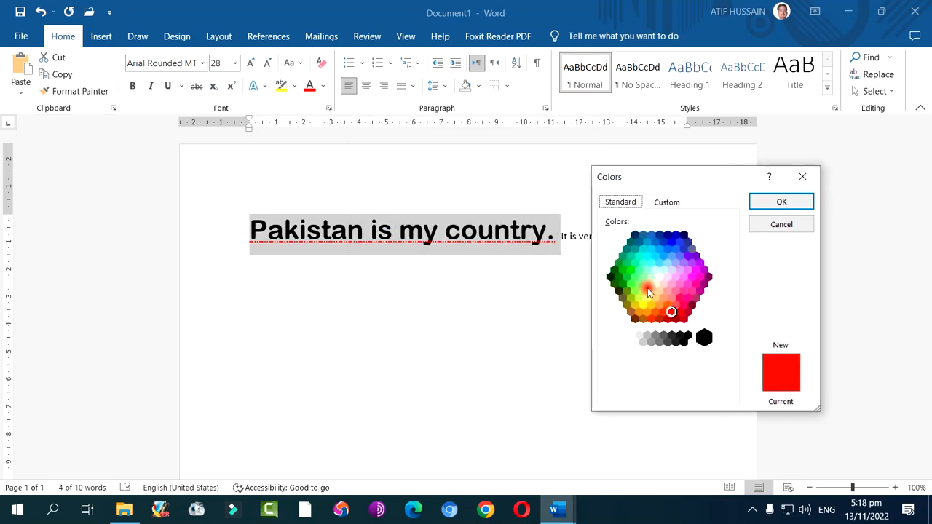
{"action": "left_click", "coordinate": [668, 202]}
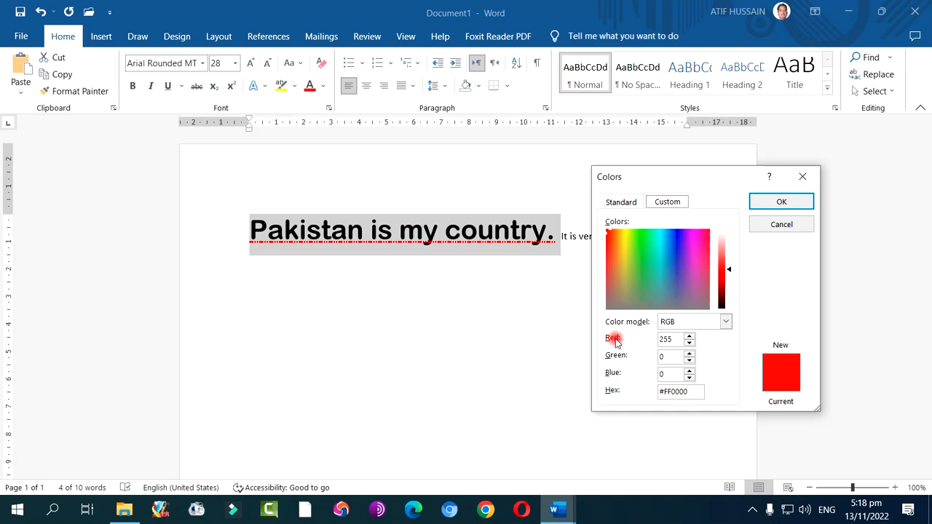
{"action": "left_click", "coordinate": [689, 352]}
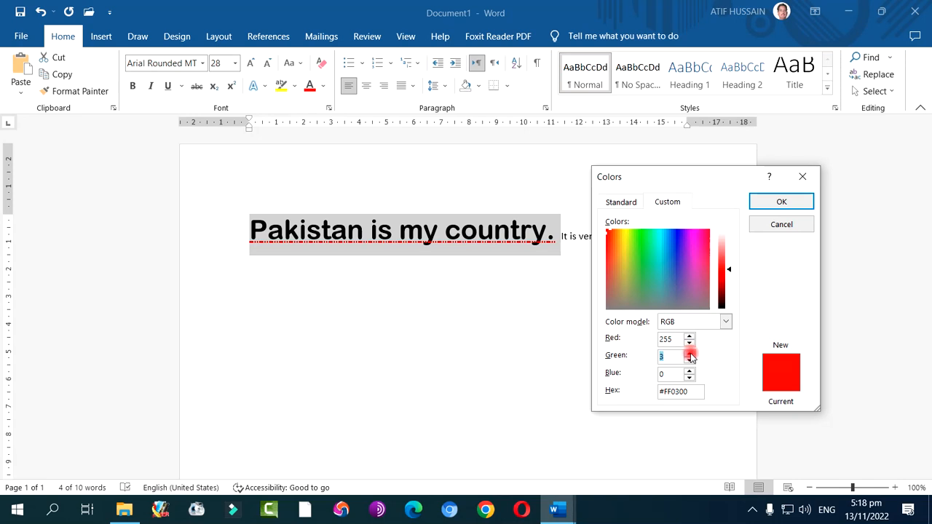
{"action": "left_click_drag", "start_coordinate": [689, 355], "coordinate": [690, 372]}
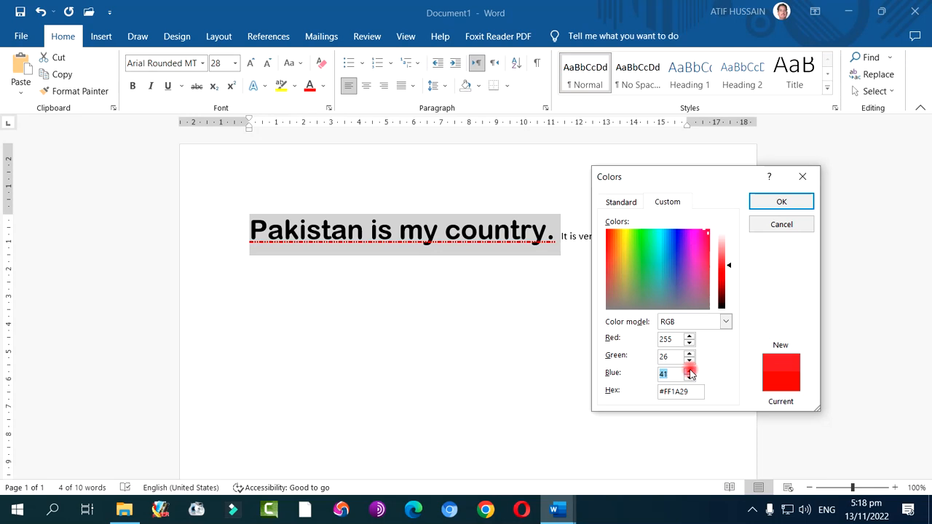
{"action": "left_click", "coordinate": [615, 249]}
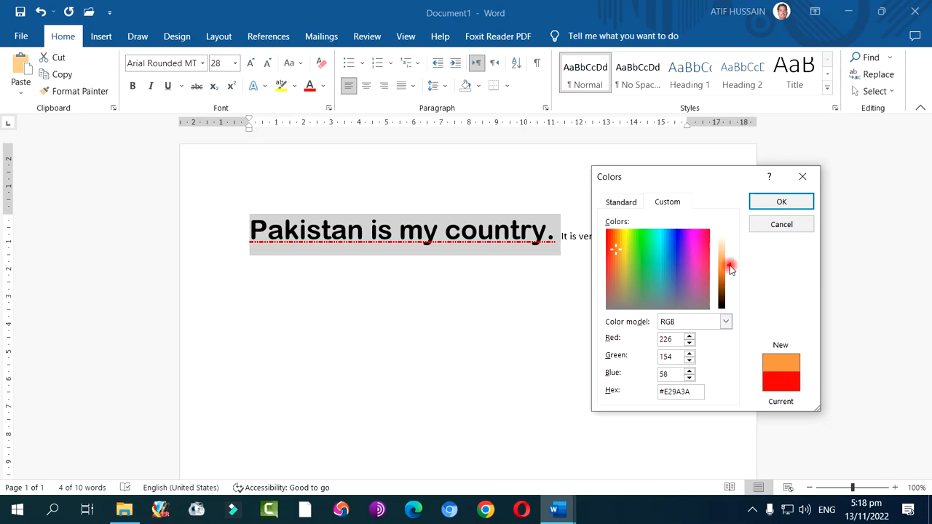
{"action": "mouse_move", "coordinate": [730, 270]}
{"action": "left_mouse_down"}
{"action": "mouse_move", "coordinate": [731, 257]}
{"action": "mouse_move", "coordinate": [735, 273]}
{"action": "left_mouse_up"}
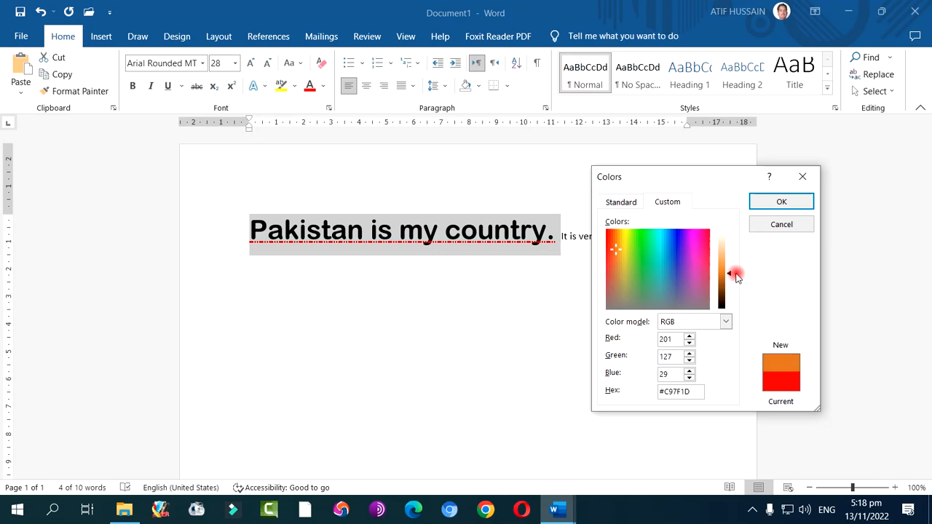
{"action": "left_click", "coordinate": [779, 203]}
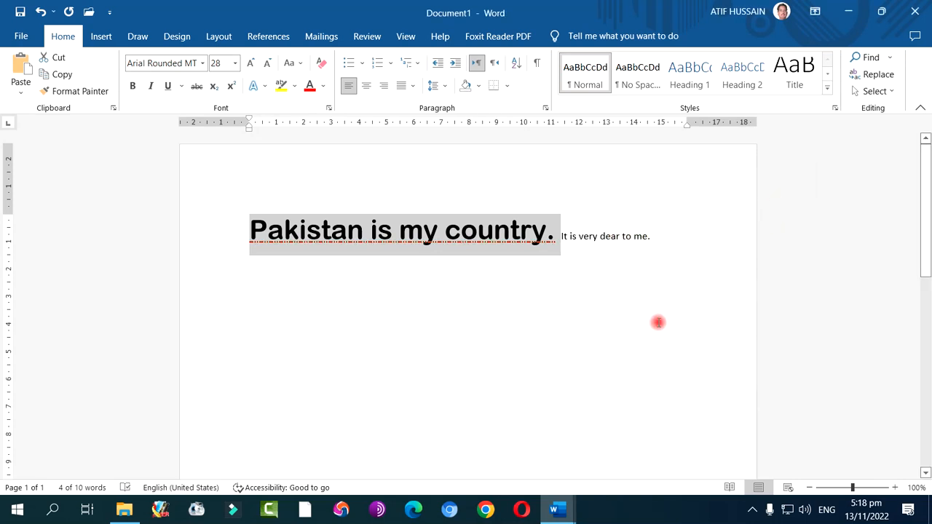
{"action": "left_click", "coordinate": [536, 327]}
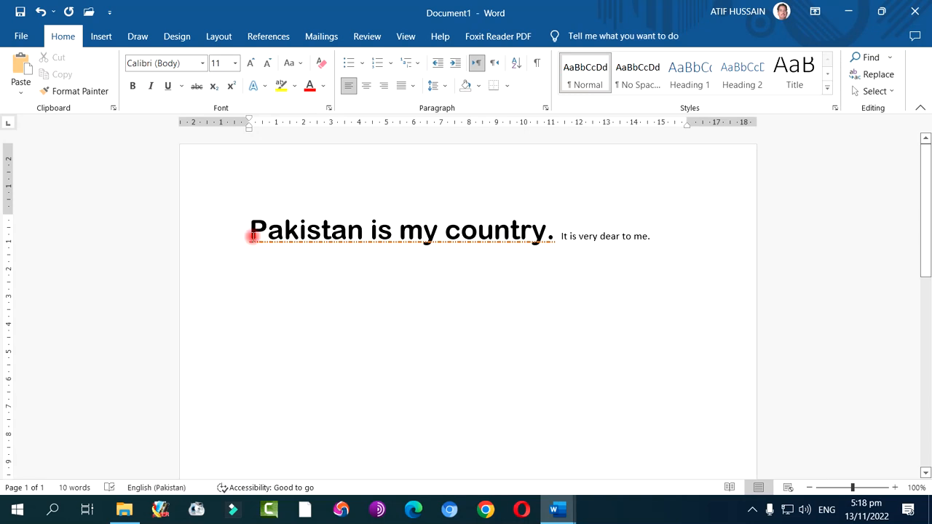
Select "Pakistan is my country." and toggle strikethrough on and off again
{"action": "left_click_drag", "start_coordinate": [250, 230], "coordinate": [555, 232]}
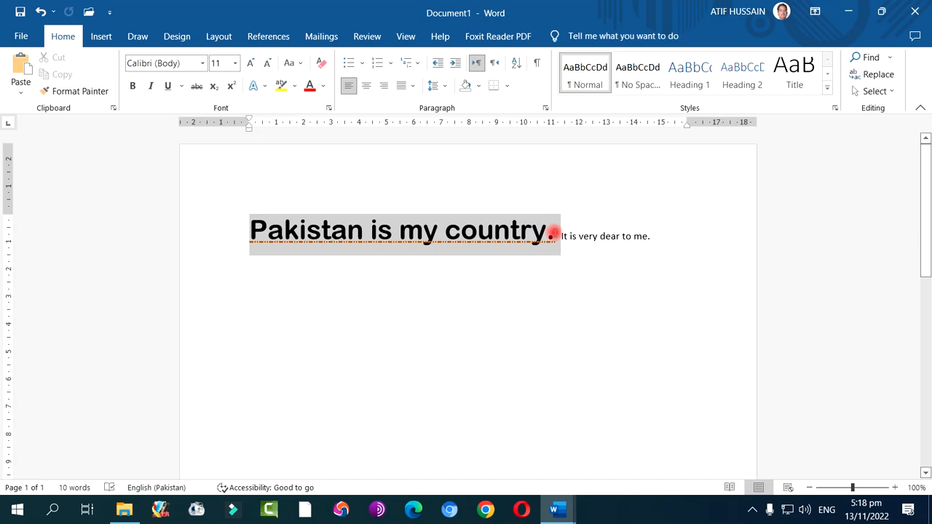
{"action": "left_click", "coordinate": [197, 87]}
{"action": "left_click", "coordinate": [198, 87]}
Review the effects options in the Font dialog for the selected sentence and close it without changes
{"action": "left_click", "coordinate": [181, 86]}
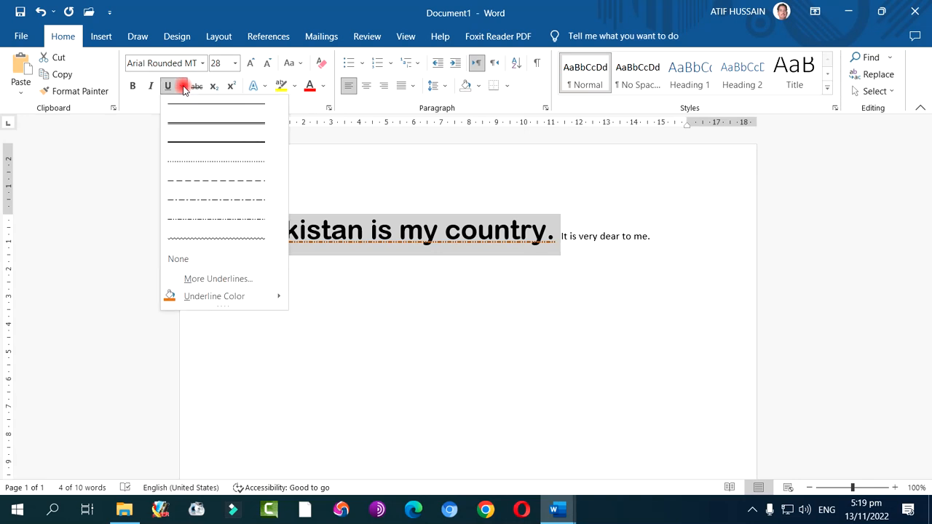
{"action": "left_click", "coordinate": [233, 283]}
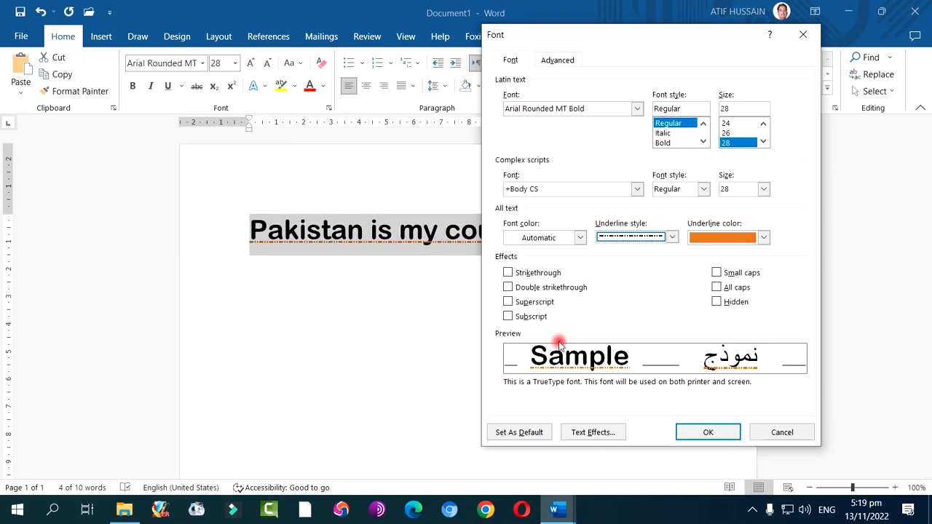
{"action": "left_click", "coordinate": [783, 433]}
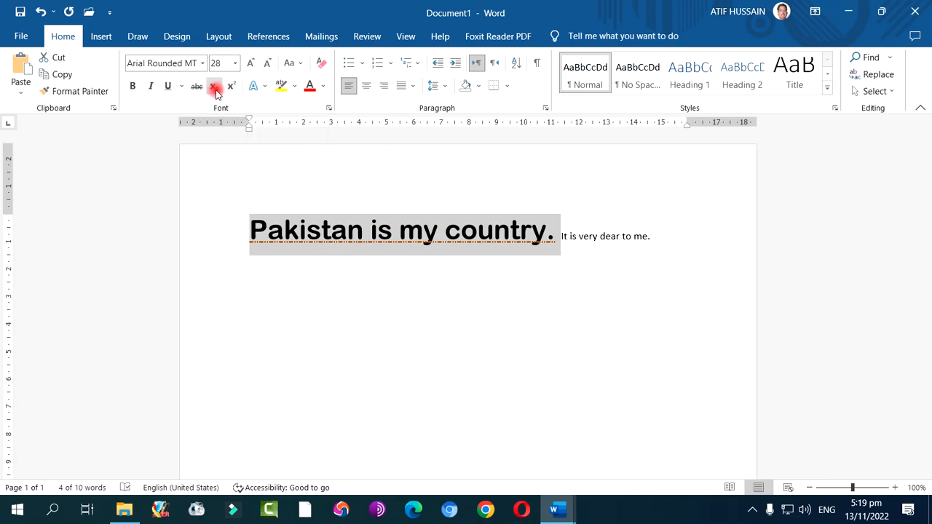
Type "H2" on a new line below "Pakistan is my country."
{"action": "left_click", "coordinate": [273, 286]}
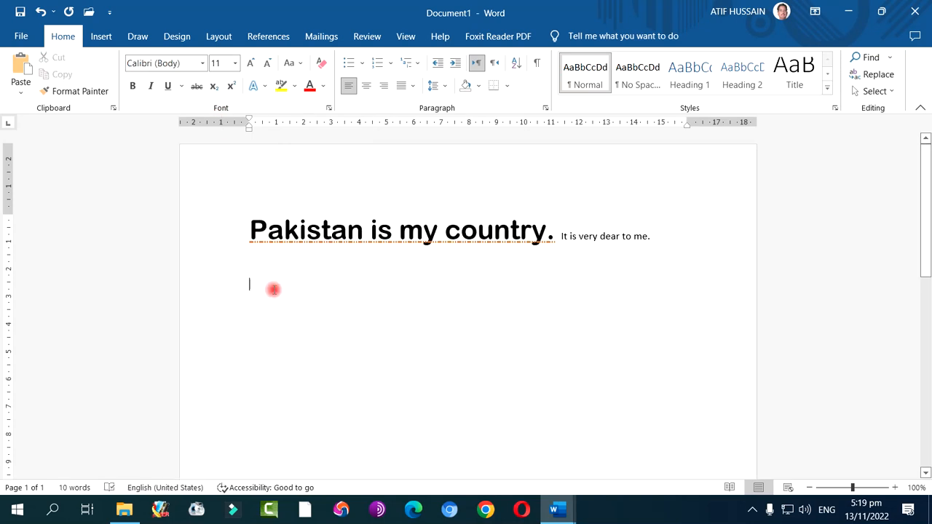
{"action": "type", "text": "H2SO4"}
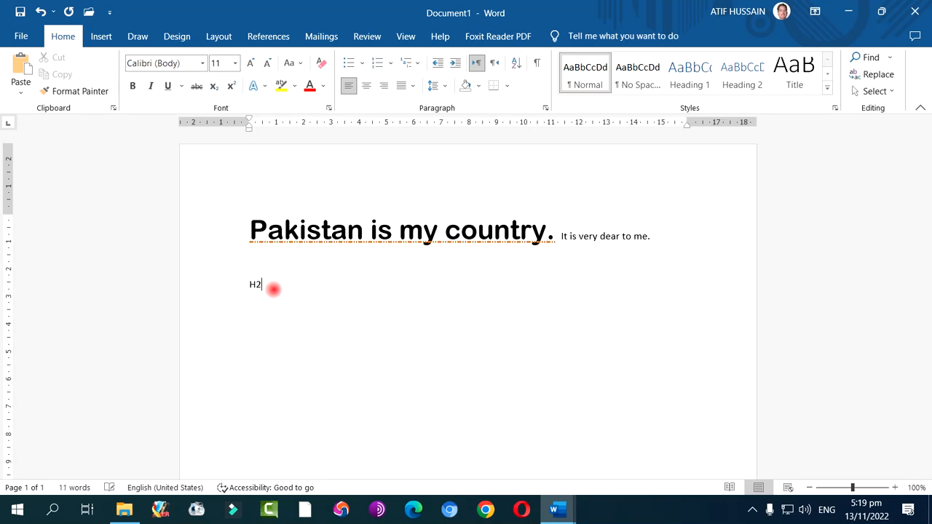
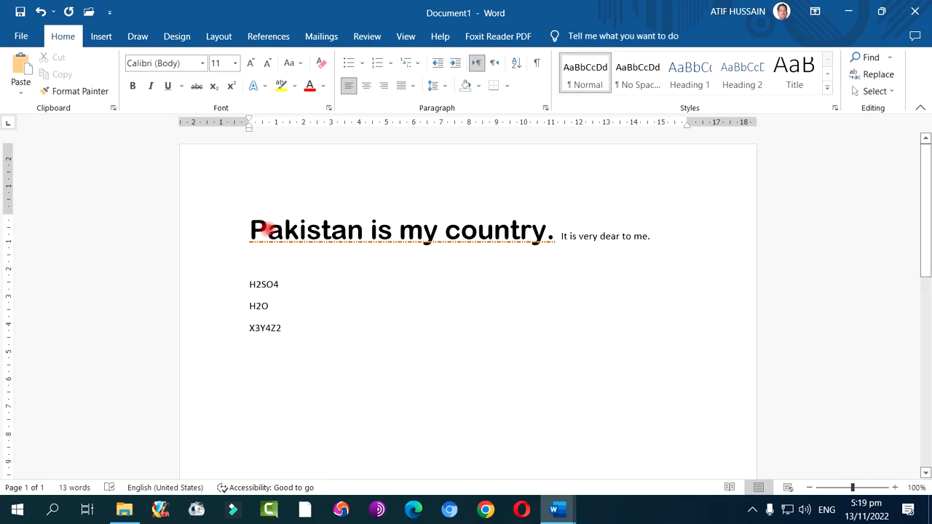
Select the H2SO4, H2O and X3Y4Z2 lines, enlarge their font to size 36, and deselect them
{"action": "left_click_drag", "start_coordinate": [236, 282], "coordinate": [232, 332]}
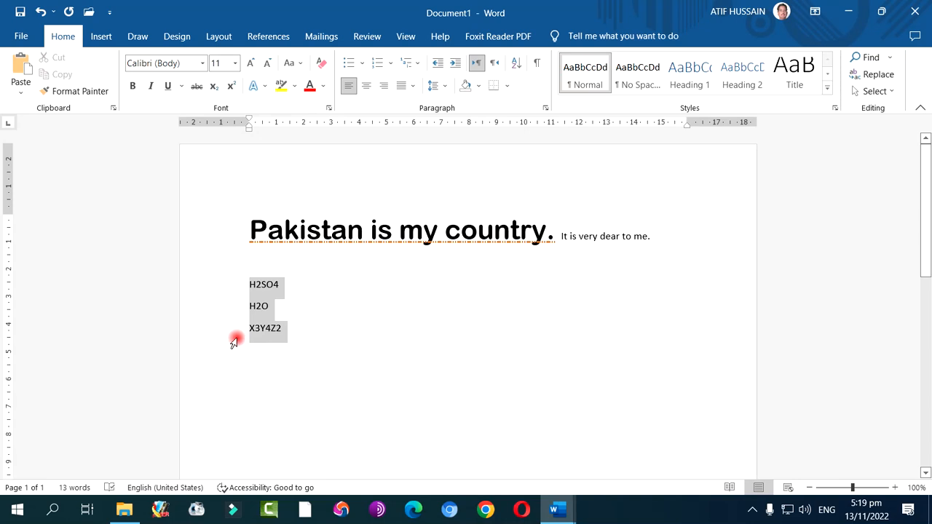
{"action": "left_click", "coordinate": [339, 342]}
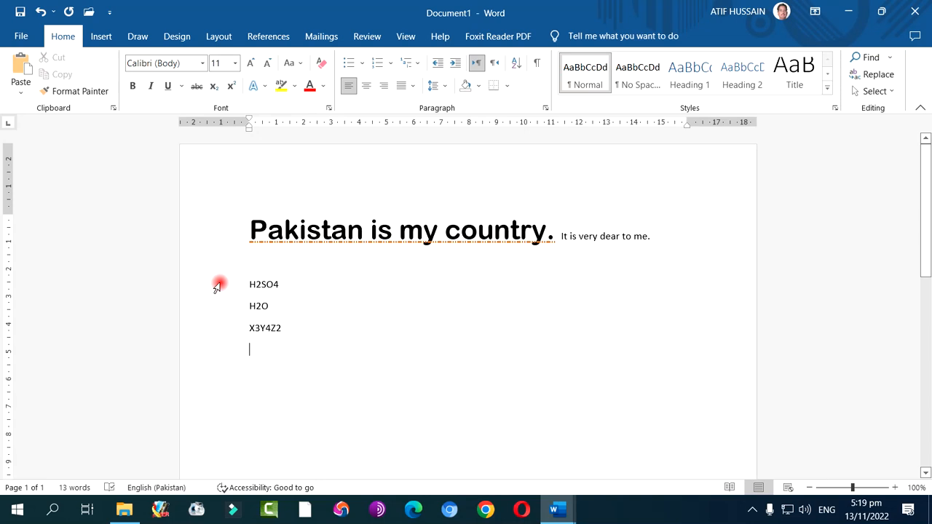
{"action": "left_click", "coordinate": [218, 287]}
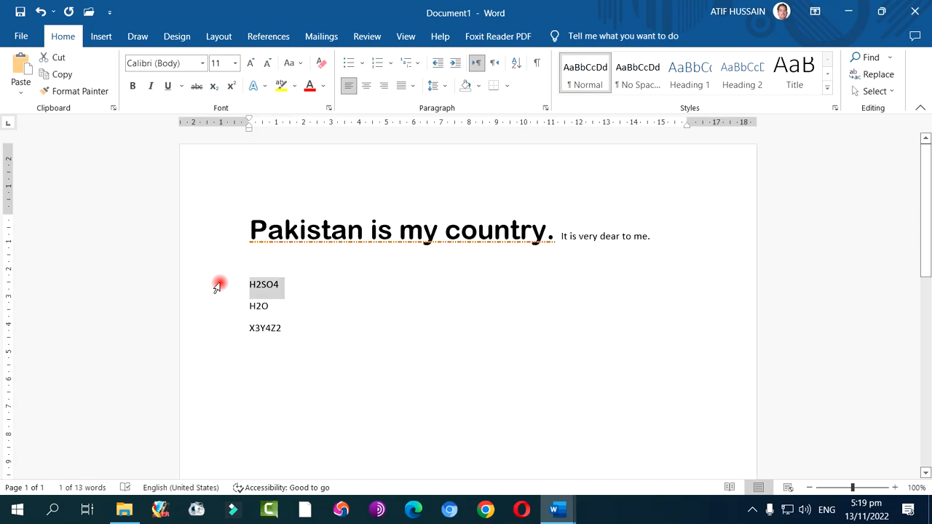
{"action": "left_click_drag", "start_coordinate": [218, 287], "coordinate": [218, 341]}
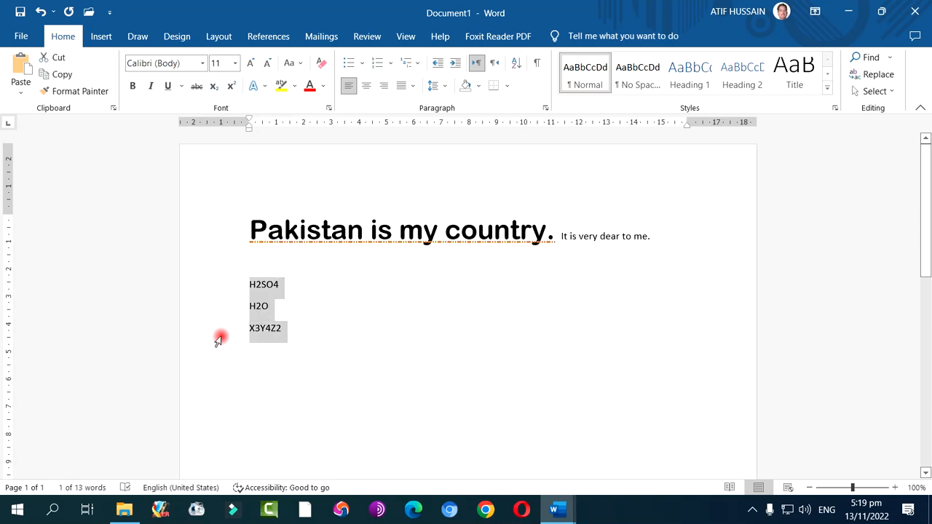
{"action": "left_click", "coordinate": [251, 64]}
{"action": "left_click", "coordinate": [251, 64]}
{"action": "left_click", "coordinate": [251, 65]}
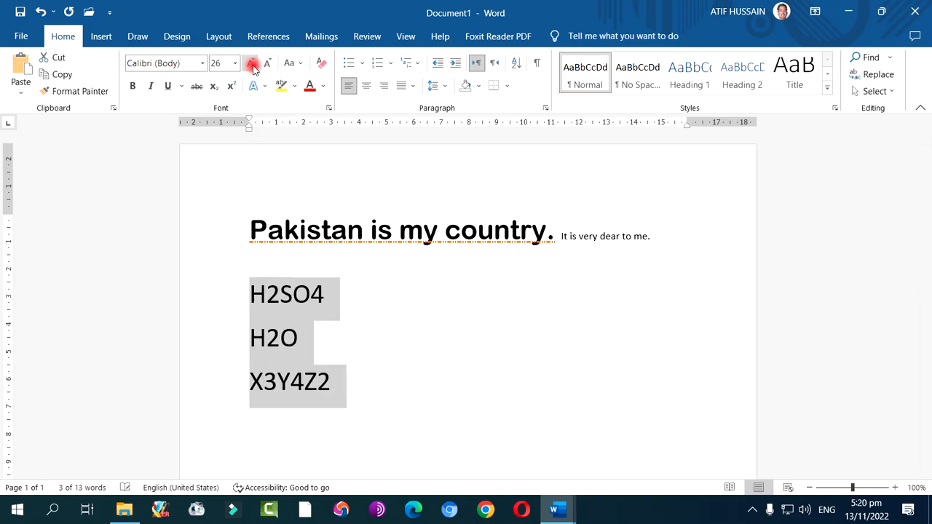
{"action": "left_click", "coordinate": [252, 65]}
{"action": "left_click", "coordinate": [384, 358]}
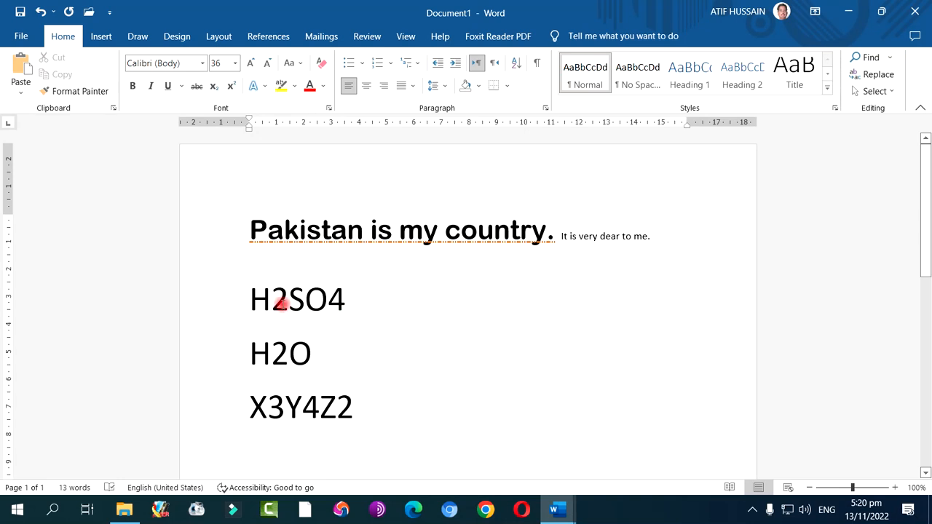
Format the 2 and 4 in H2SO4 and the 2 in H2O as subscript
{"action": "left_click_drag", "start_coordinate": [274, 299], "coordinate": [281, 300]}
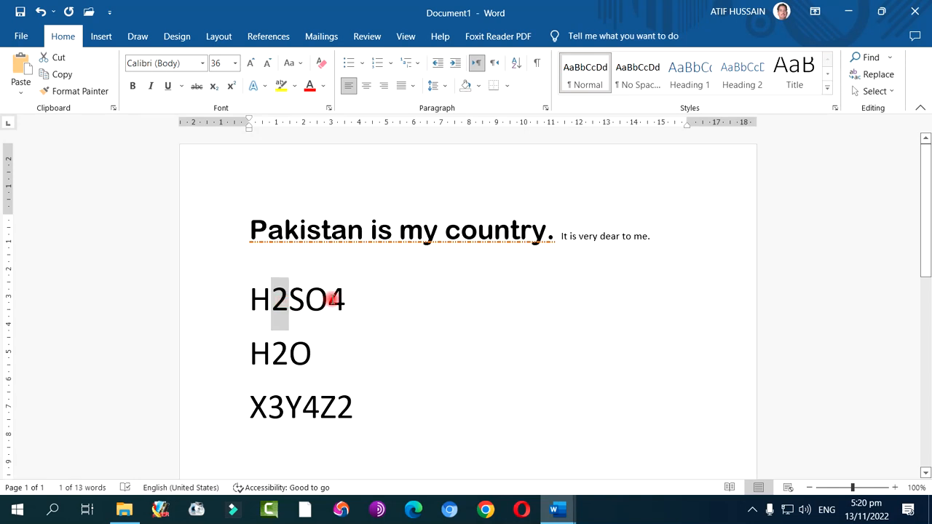
{"action": "left_click_drag", "start_coordinate": [331, 299], "coordinate": [340, 299]}
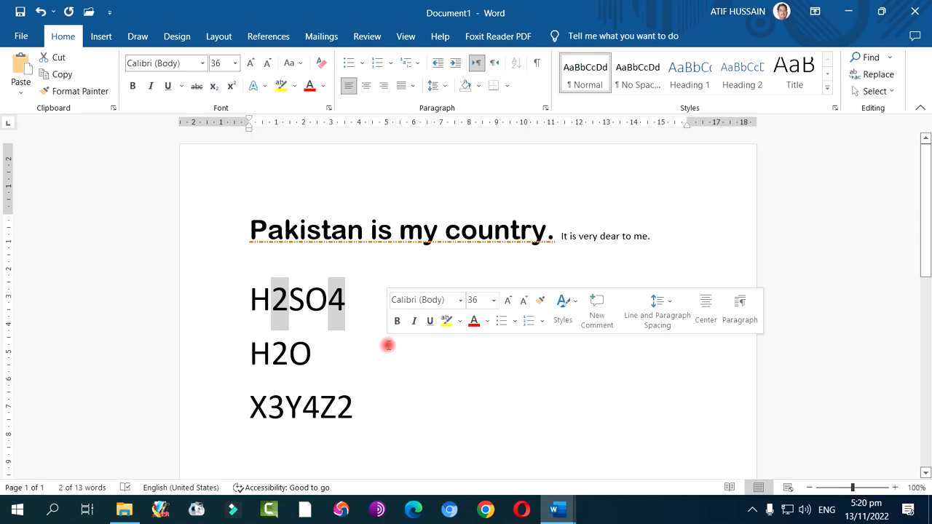
{"action": "left_click", "coordinate": [215, 87]}
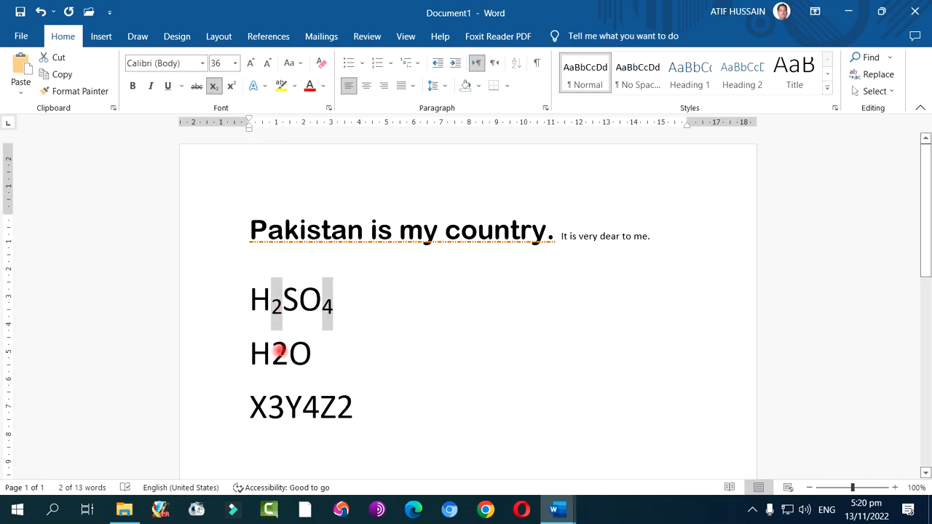
{"action": "left_click_drag", "start_coordinate": [277, 353], "coordinate": [289, 353]}
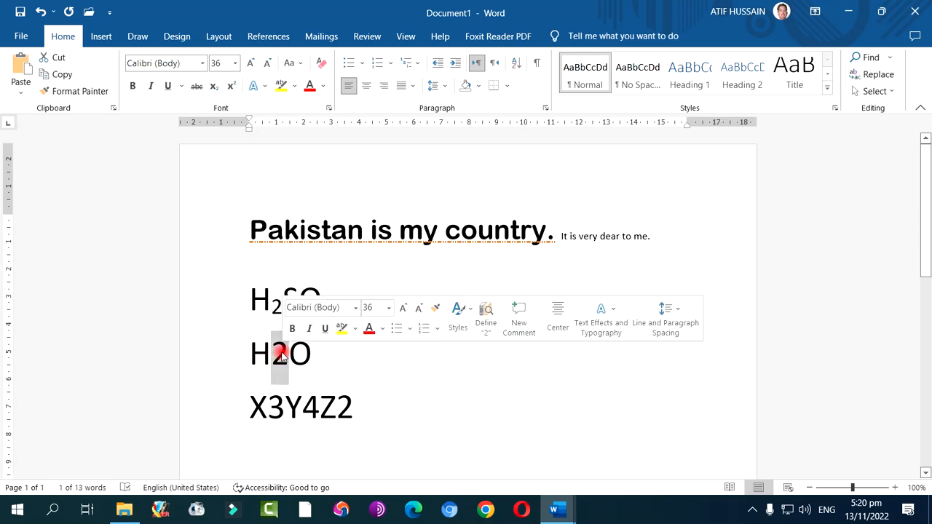
{"action": "left_click", "coordinate": [213, 88]}
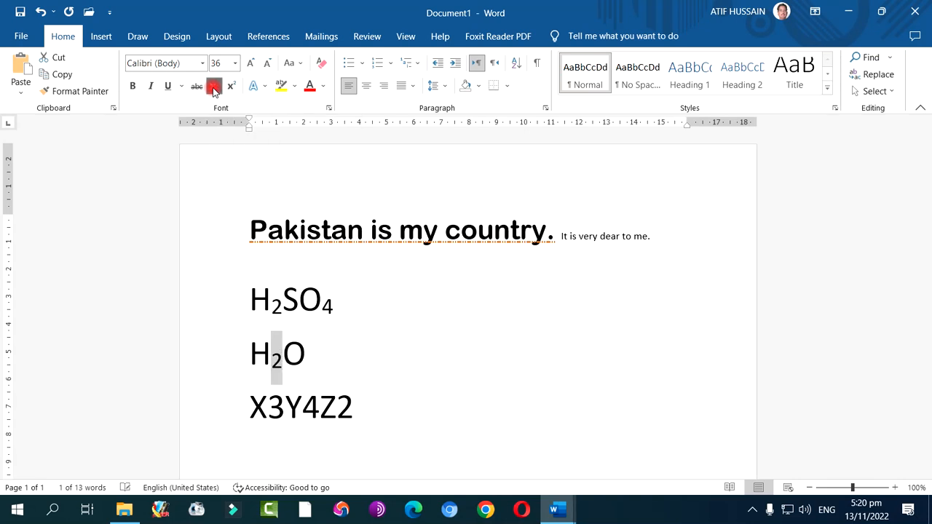
{"action": "left_click", "coordinate": [456, 397]}
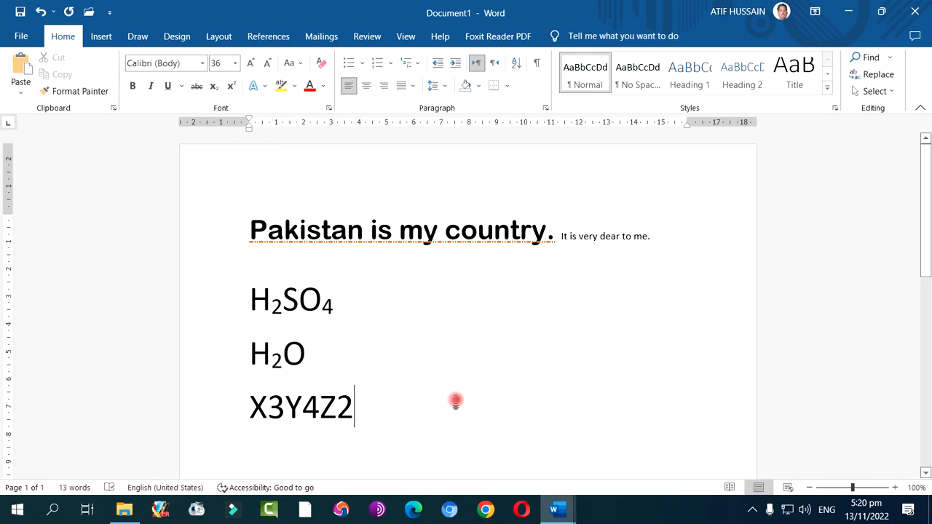
Format the digits 3, 4 and 2 in X3Y4Z2 as superscript and deselect them
{"action": "left_click_drag", "start_coordinate": [273, 405], "coordinate": [354, 410]}
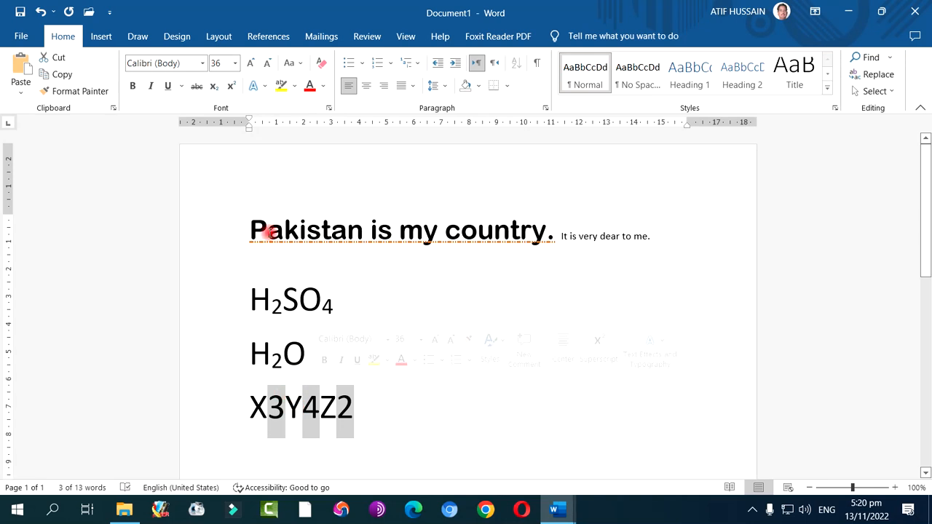
{"action": "left_click", "coordinate": [230, 88]}
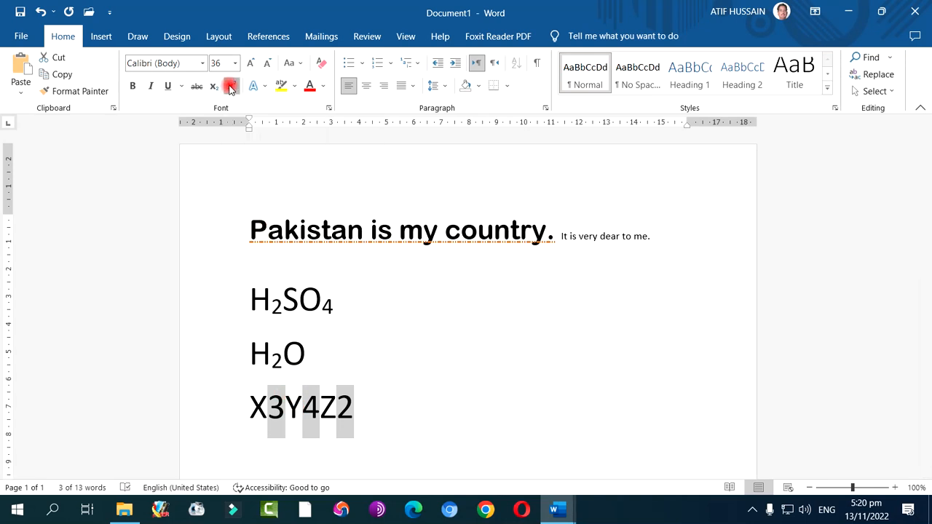
{"action": "left_click", "coordinate": [360, 434]}
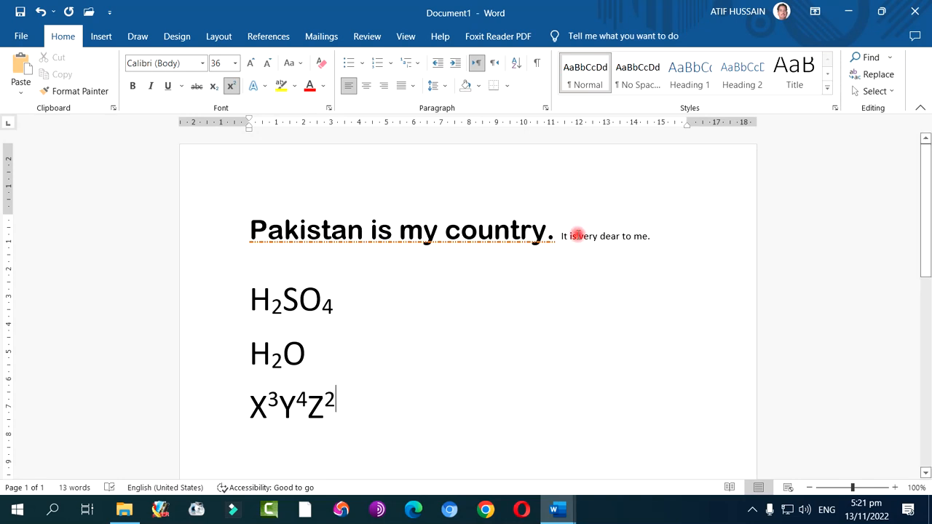
Type "1st , 2nd , 3rd" on a new line between "Pakistan is my country." and "It is very dear to me."
{"action": "left_click", "coordinate": [557, 234]}
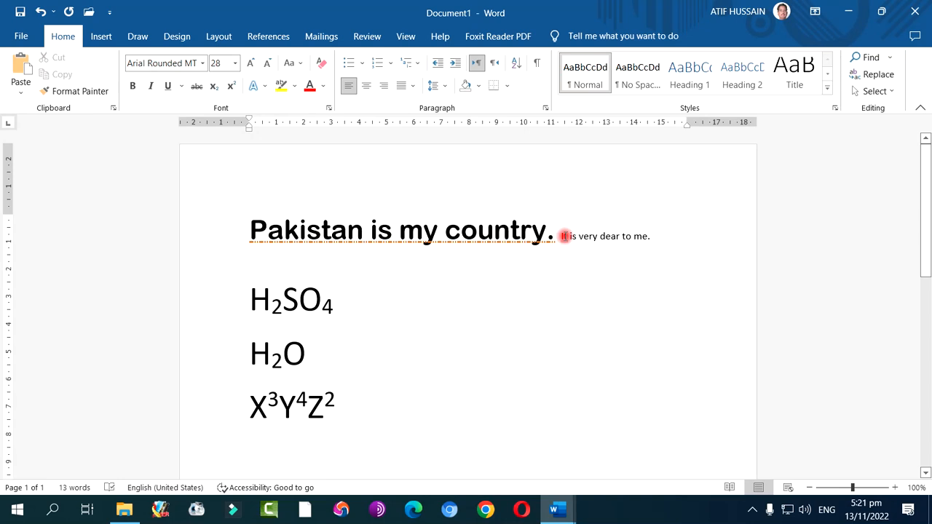
{"action": "key", "text": "Return"}
{"action": "key", "text": "Return"}
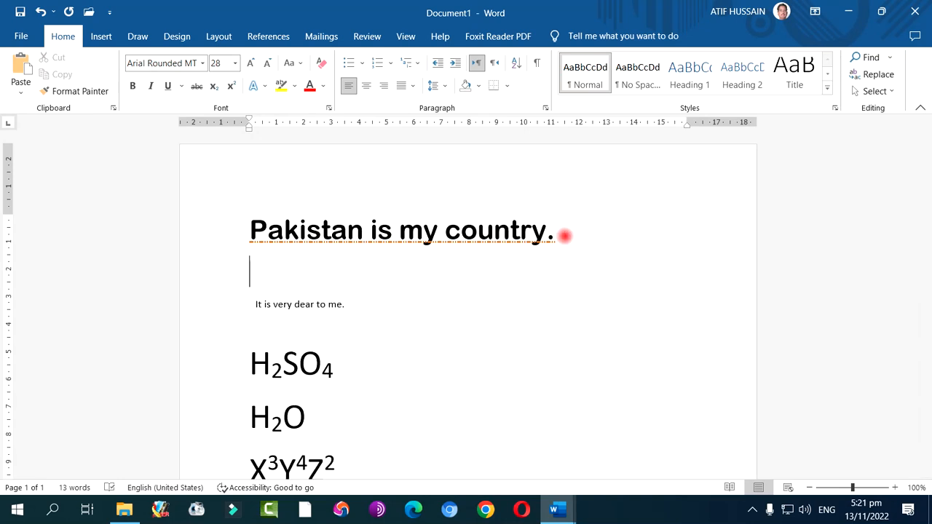
{"action": "type", "text": "1st"}
{"action": "type", "text": ", 2"}
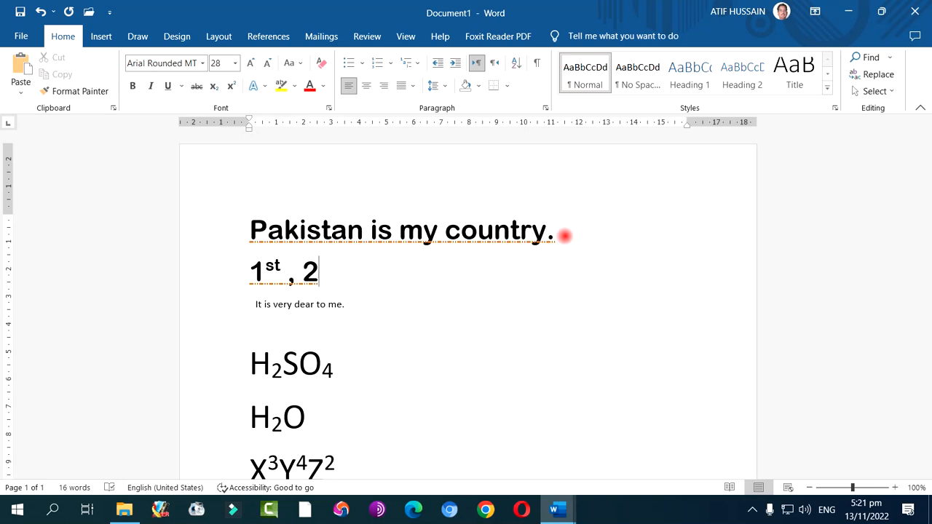
{"action": "type", "text": "nd , 3rd"}
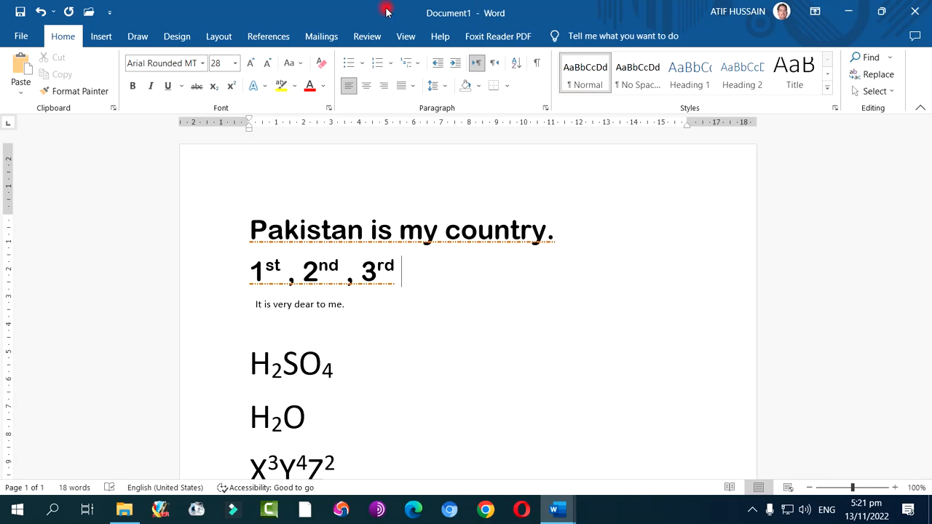
Review the underline and effects options in the Font dialog and close it without changes
{"action": "left_click", "coordinate": [232, 87]}
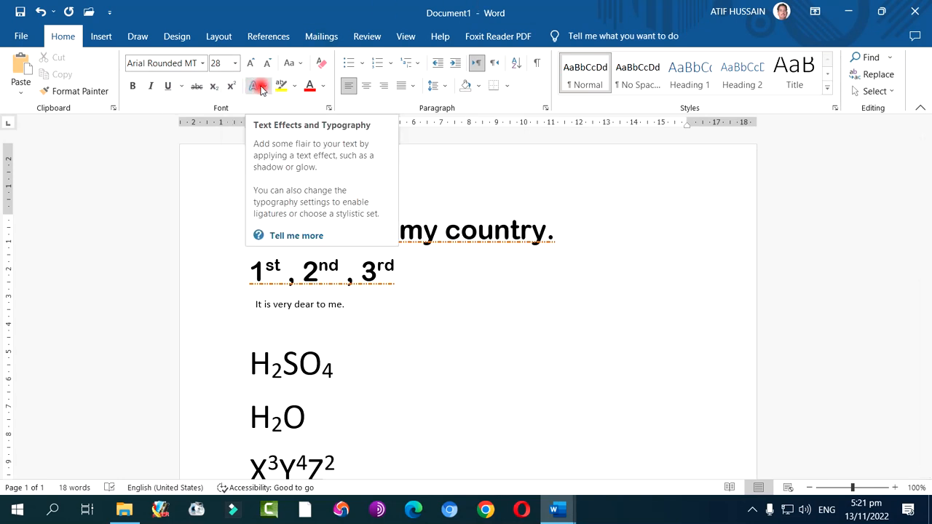
{"action": "left_click", "coordinate": [182, 86]}
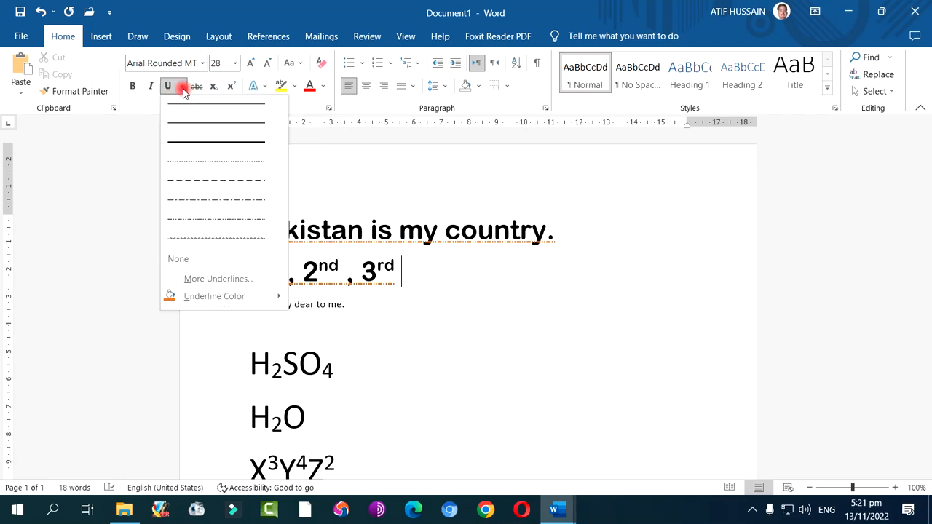
{"action": "left_click", "coordinate": [216, 280]}
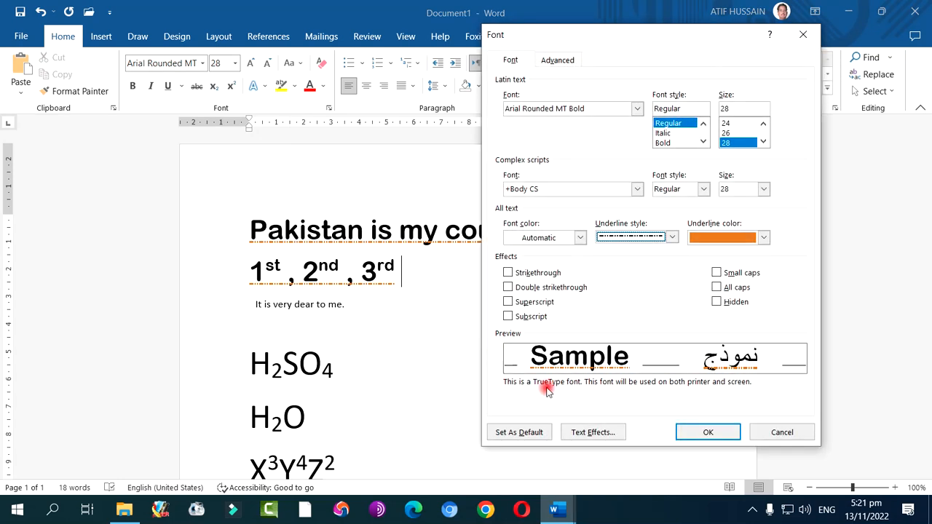
{"action": "left_click", "coordinate": [783, 432]}
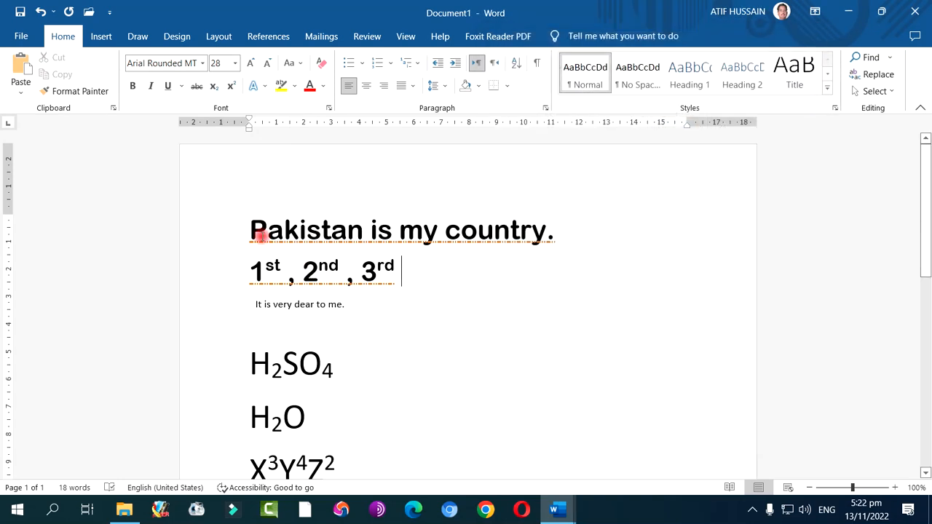
Add a blank line above "Pakistan is my country." and paste a copy of the word "Pakistan" into it
{"action": "left_click", "coordinate": [251, 231]}
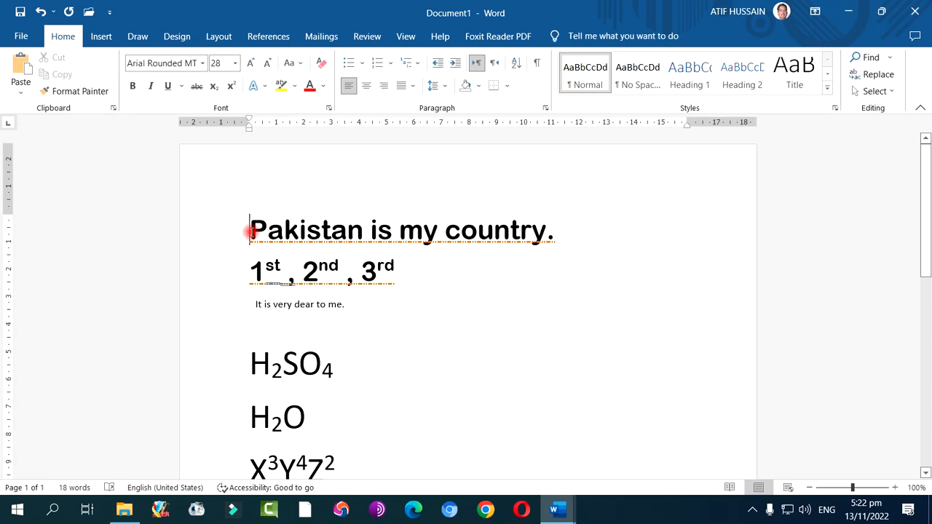
{"action": "key", "text": "Return"}
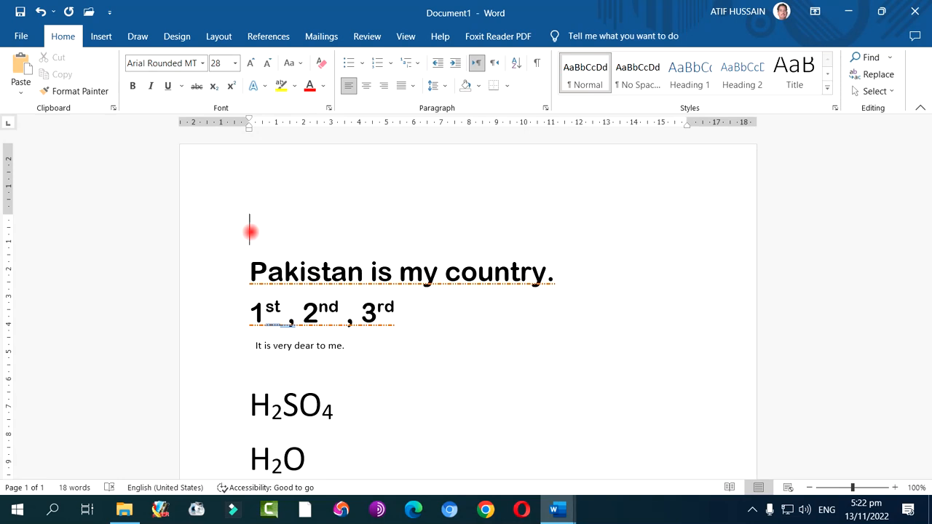
{"action": "key", "text": "Right"}
{"action": "key", "text": "Right"}
{"action": "key", "text": "Up"}
{"action": "left_click_drag", "start_coordinate": [251, 271], "coordinate": [358, 272]}
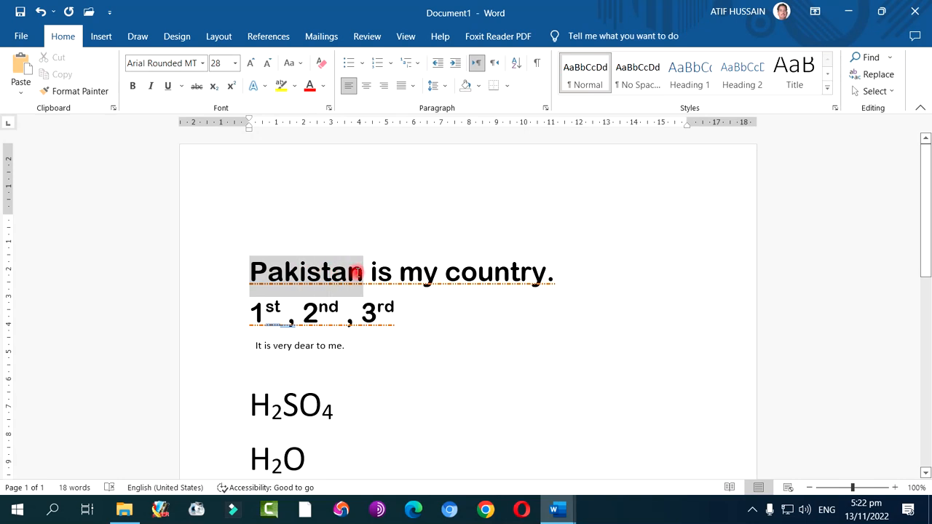
{"action": "left_click", "coordinate": [63, 75]}
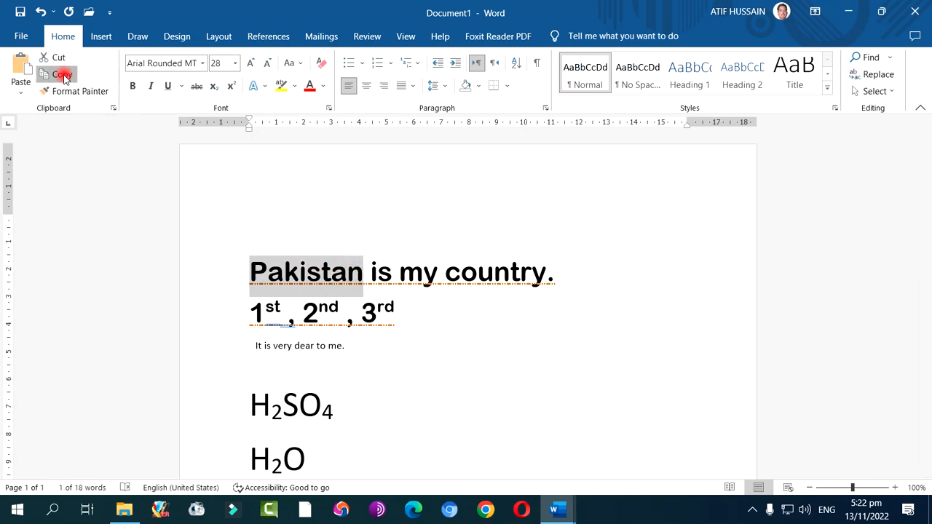
{"action": "left_click", "coordinate": [260, 219]}
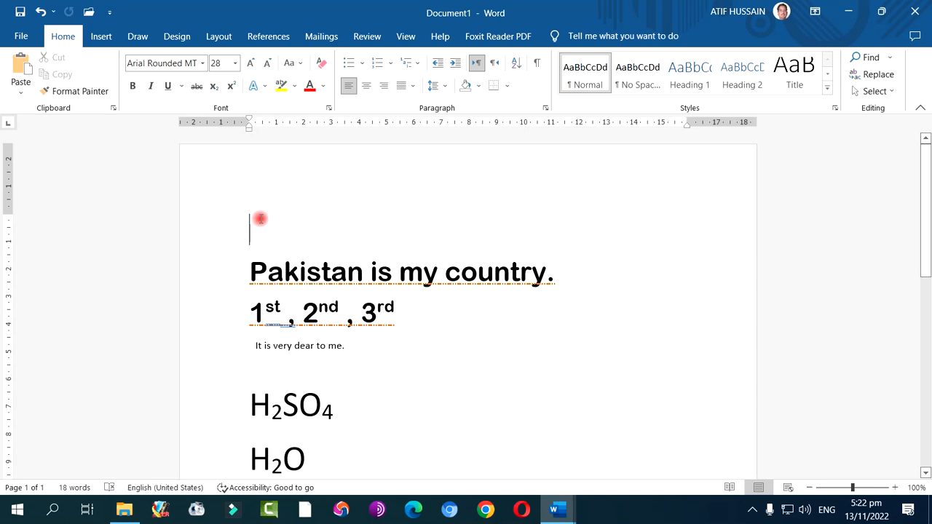
{"action": "left_click", "coordinate": [20, 67]}
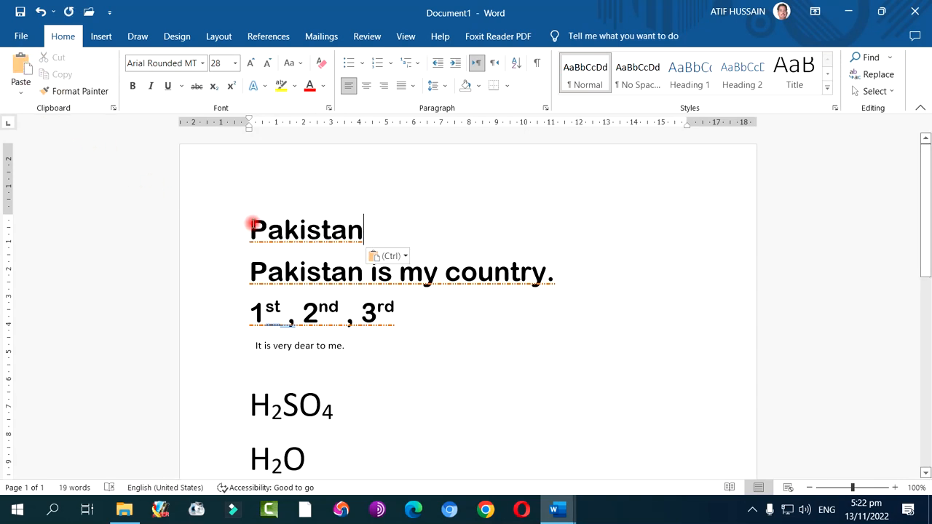
Try the blue fill and blue outline text effects on the top "Pakistan", and finish with the white fill, orange outline effect
{"action": "left_click_drag", "start_coordinate": [262, 223], "coordinate": [358, 225]}
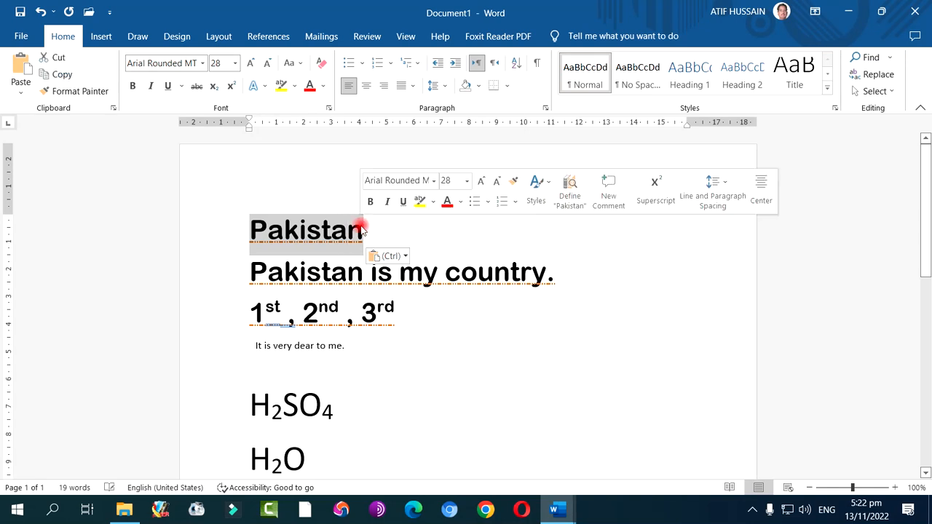
{"action": "left_click", "coordinate": [257, 87]}
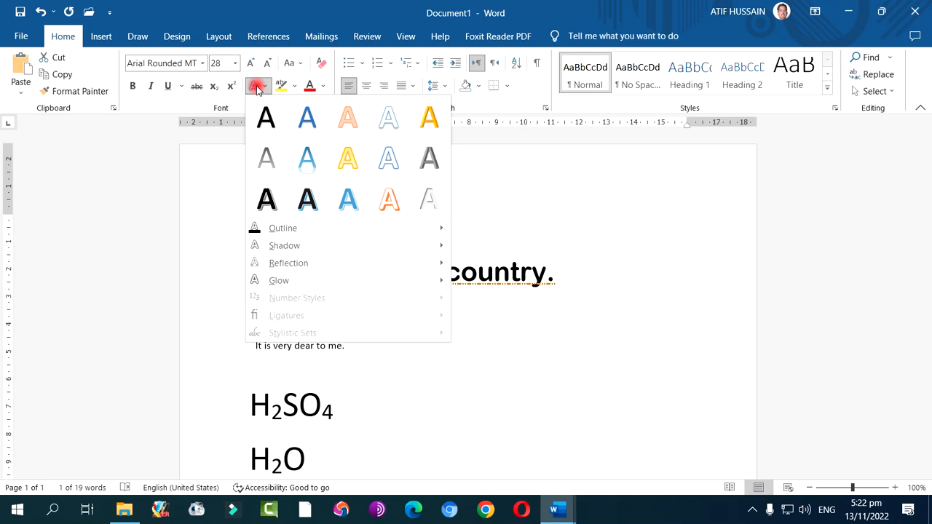
{"action": "left_click", "coordinate": [306, 121]}
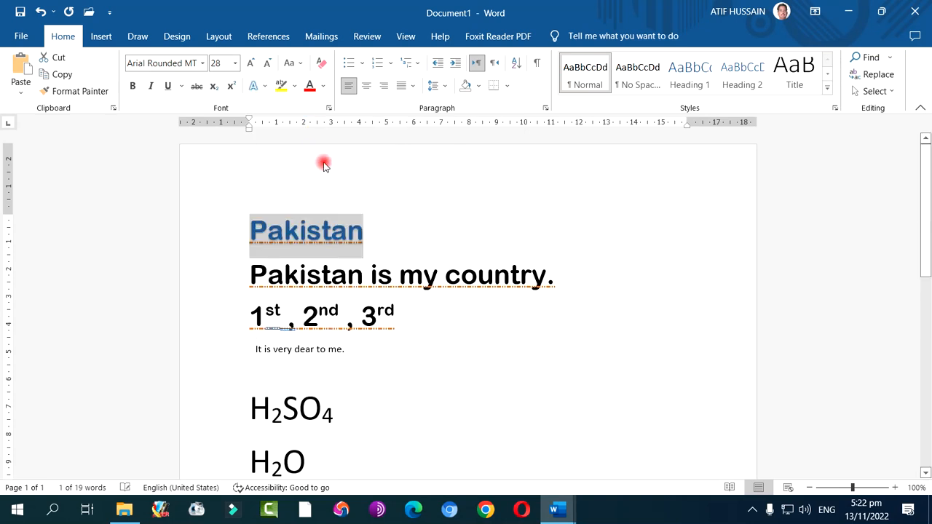
{"action": "left_click", "coordinate": [257, 86]}
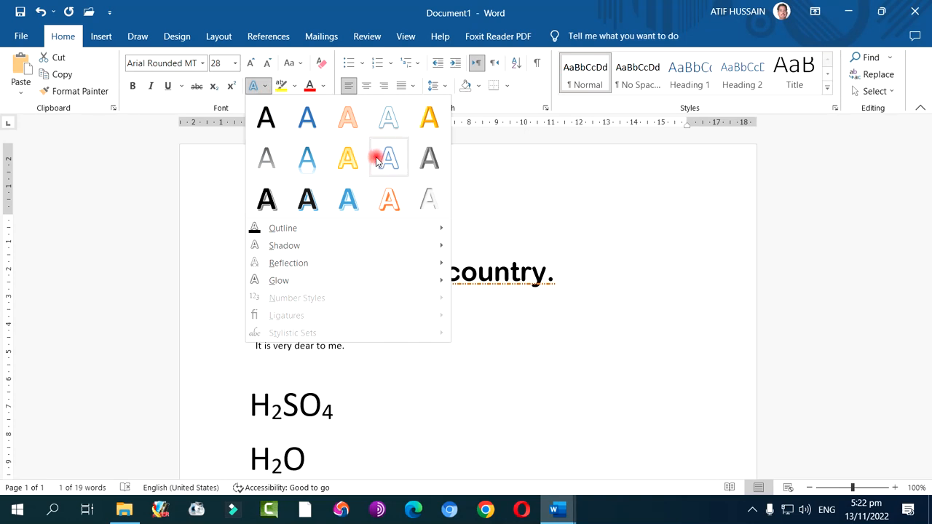
{"action": "left_click", "coordinate": [388, 157]}
{"action": "left_click", "coordinate": [256, 87]}
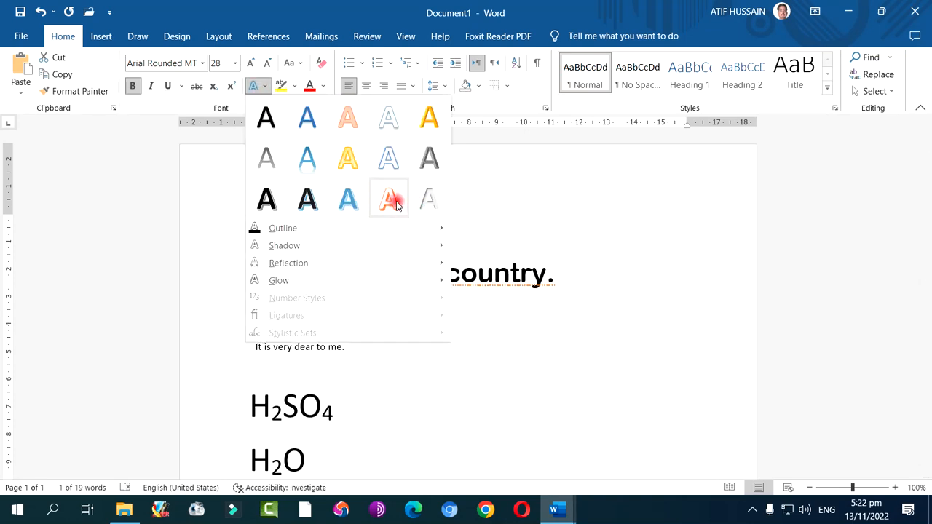
{"action": "left_click", "coordinate": [386, 197]}
{"action": "left_click", "coordinate": [437, 236]}
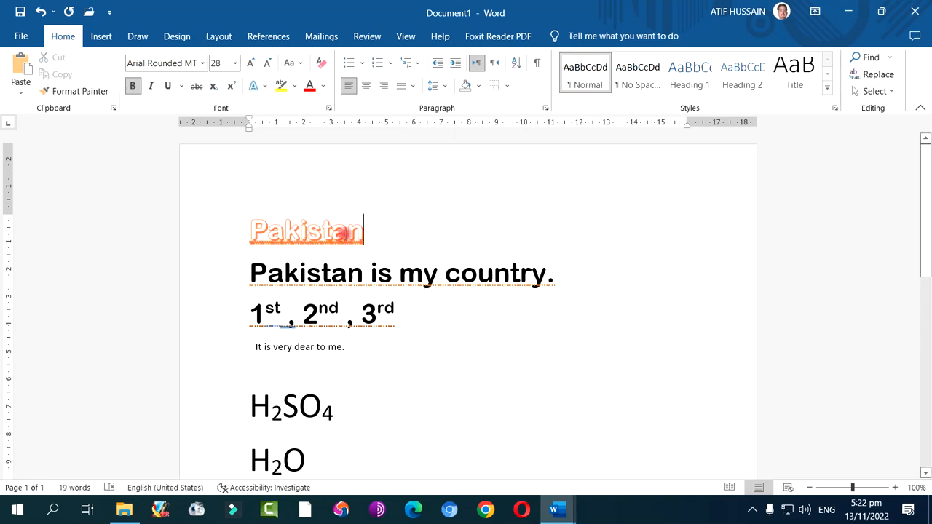
Apply the gray preset text effect from the second row of the gallery to the top "Pakistan"
{"action": "left_click_drag", "start_coordinate": [254, 228], "coordinate": [359, 230]}
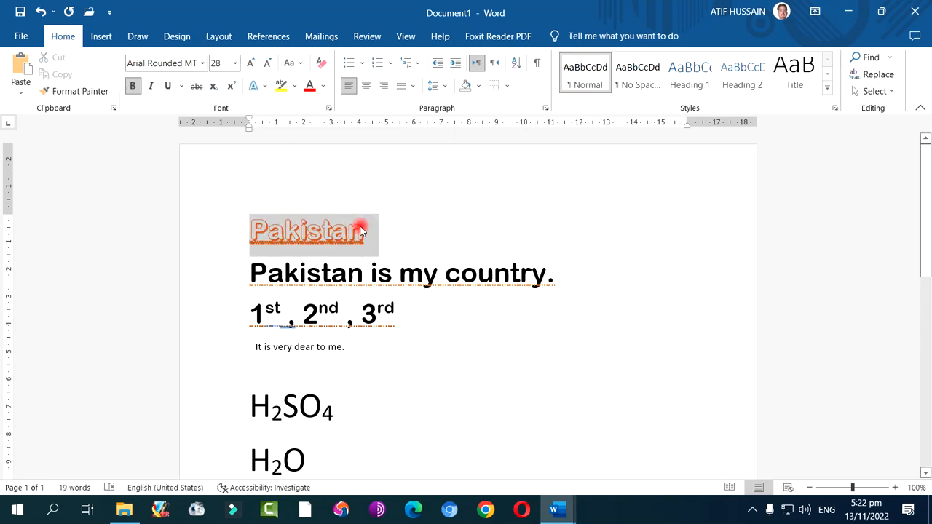
{"action": "left_click", "coordinate": [257, 85]}
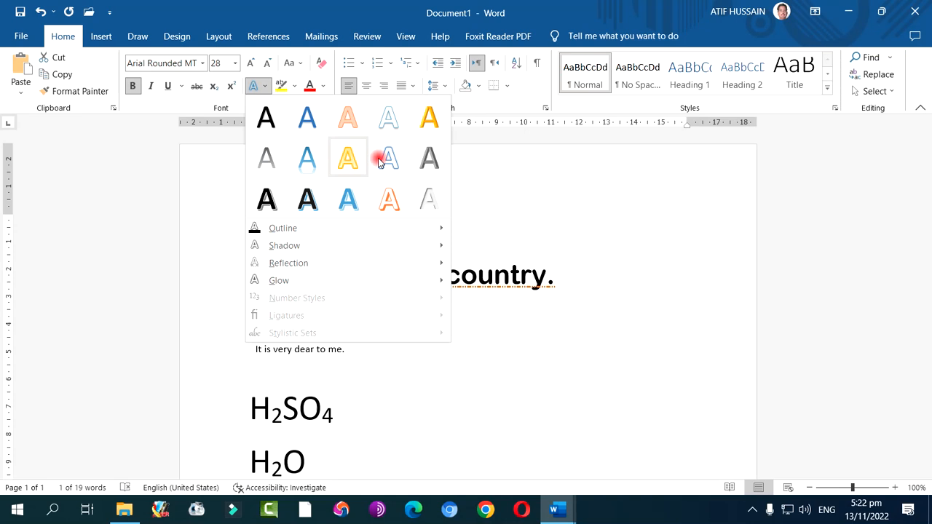
{"action": "left_click", "coordinate": [429, 157]}
{"action": "left_click", "coordinate": [383, 238]}
Enlarge the top "Pakistan" to a font size of 72
{"action": "left_click_drag", "start_coordinate": [254, 232], "coordinate": [364, 228]}
{"action": "left_click", "coordinate": [252, 64]}
{"action": "left_click", "coordinate": [253, 65]}
{"action": "left_click", "coordinate": [253, 65]}
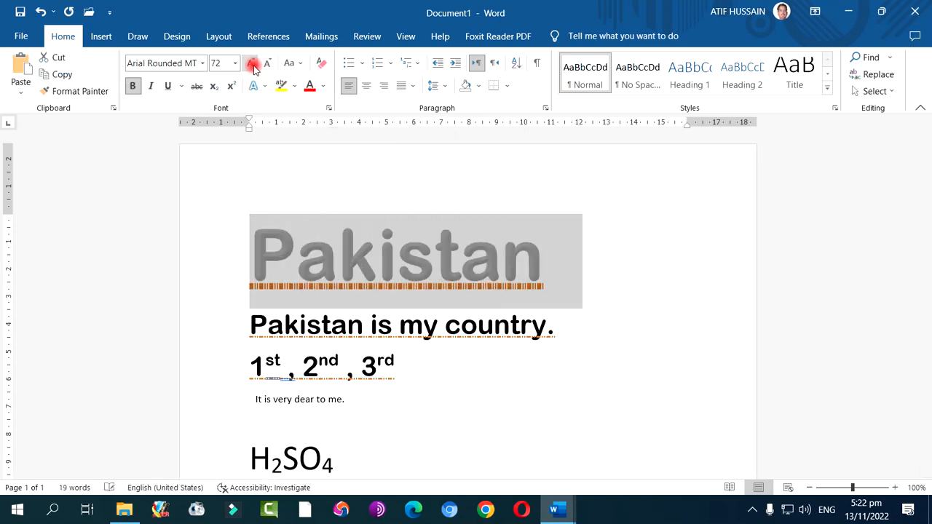
{"action": "left_click", "coordinate": [306, 245]}
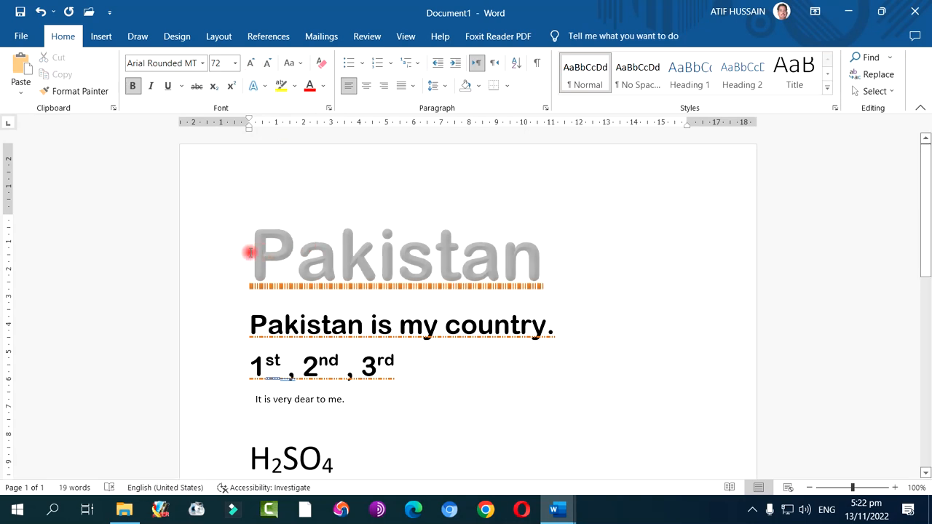
Apply the black fill, white outline, blue hard shadow text effect to the top "Pakistan"
{"action": "left_click_drag", "start_coordinate": [252, 253], "coordinate": [543, 252]}
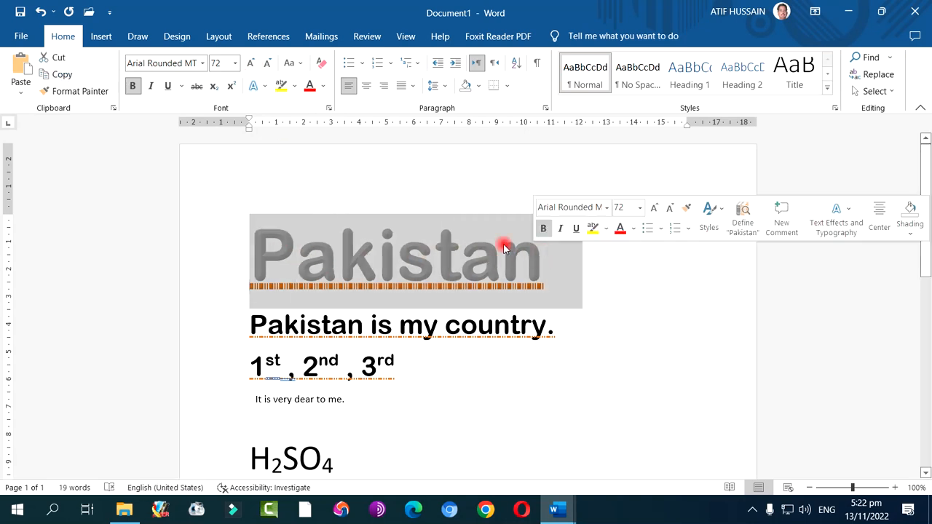
{"action": "left_click", "coordinate": [259, 87]}
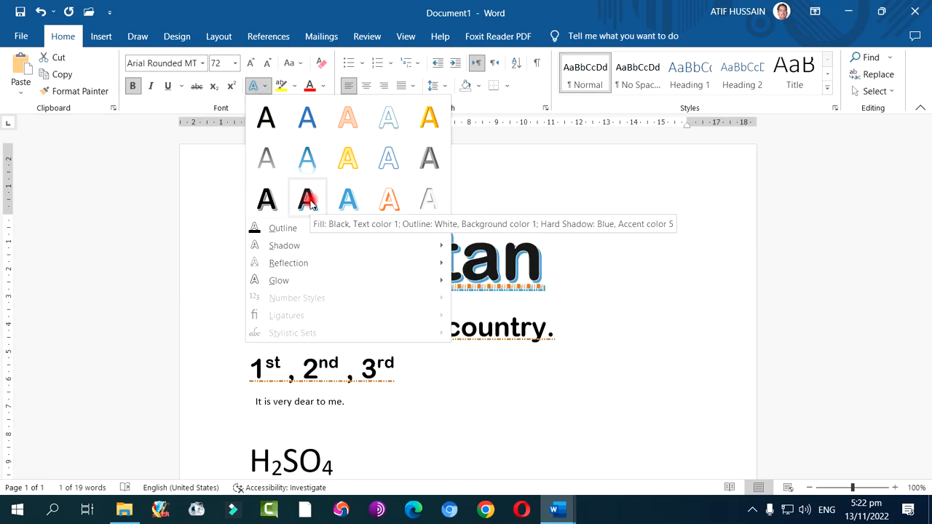
{"action": "left_click", "coordinate": [308, 199]}
{"action": "left_click", "coordinate": [338, 255]}
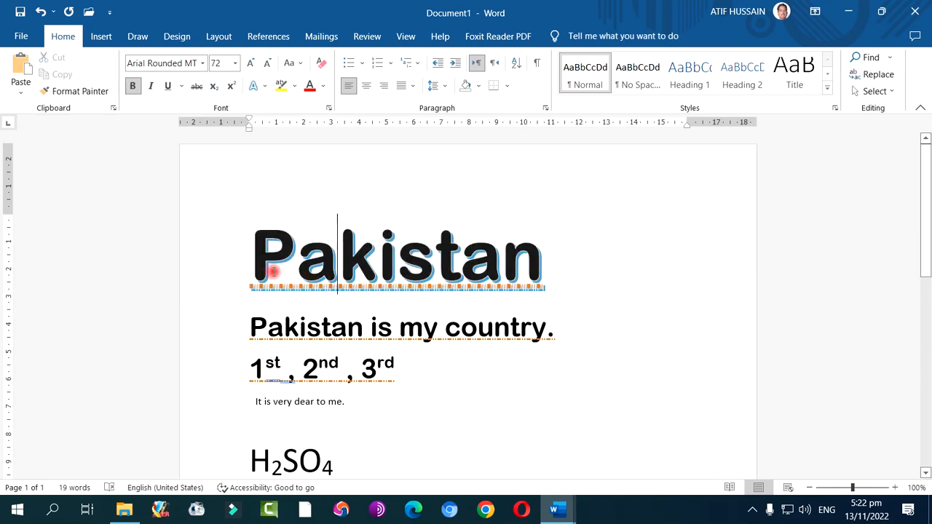
Apply the white fill, blue outline, blue glow text effect to the top "Pakistan"
{"action": "left_click_drag", "start_coordinate": [259, 258], "coordinate": [536, 257]}
{"action": "left_click", "coordinate": [255, 86]}
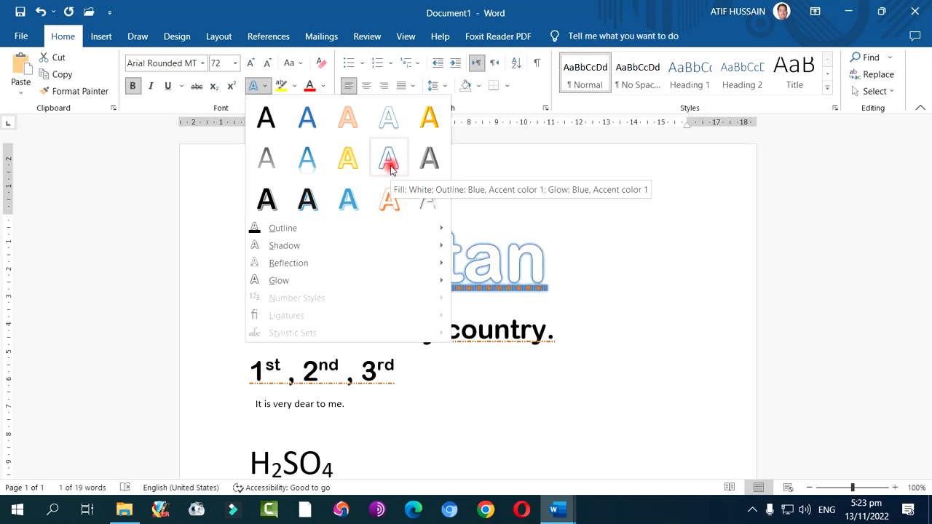
{"action": "left_click", "coordinate": [390, 167]}
{"action": "left_click", "coordinate": [300, 212]}
{"action": "left_click_drag", "start_coordinate": [255, 244], "coordinate": [553, 242]}
{"action": "mouse_move", "coordinate": [536, 244]}
{"action": "left_mouse_down"}
{"action": "mouse_move", "coordinate": [574, 258]}
{"action": "mouse_move", "coordinate": [547, 257]}
{"action": "left_mouse_up"}
{"action": "left_click", "coordinate": [254, 89]}
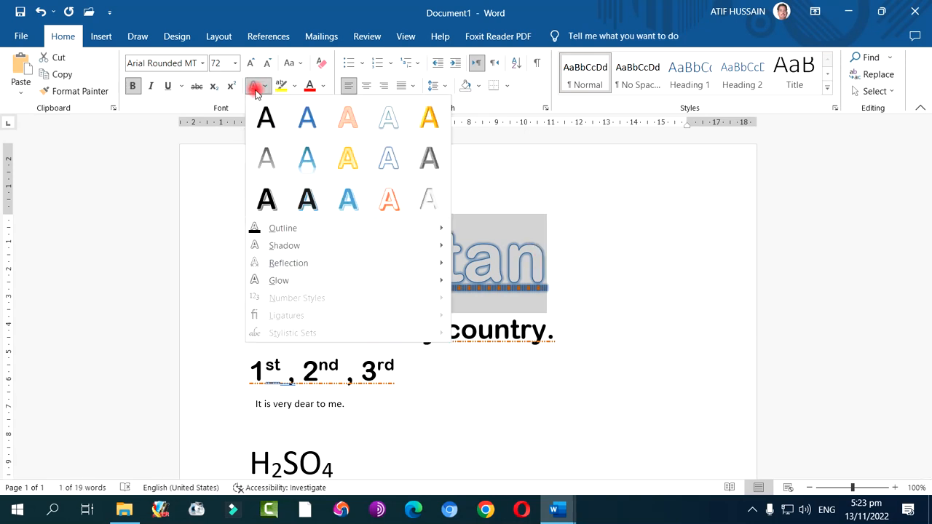
{"action": "mouse_move", "coordinate": [289, 230]}
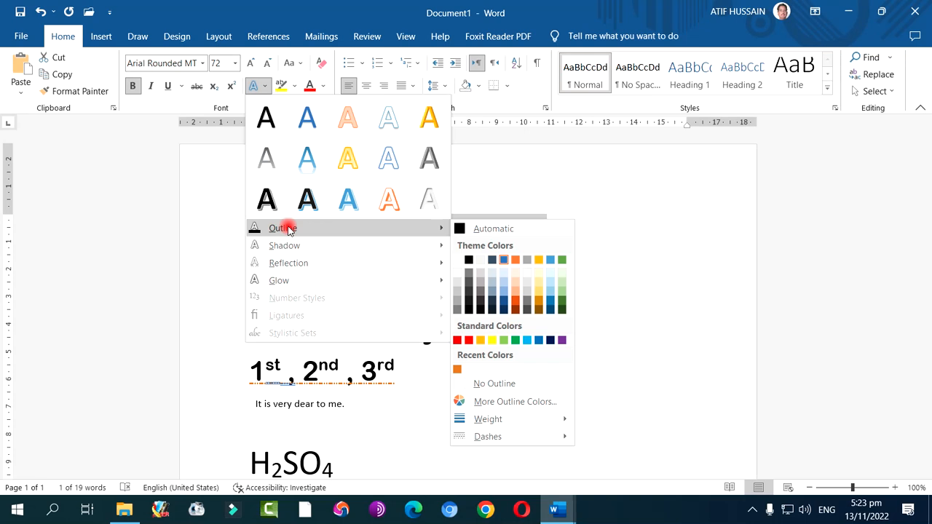
{"action": "left_click", "coordinate": [628, 207]}
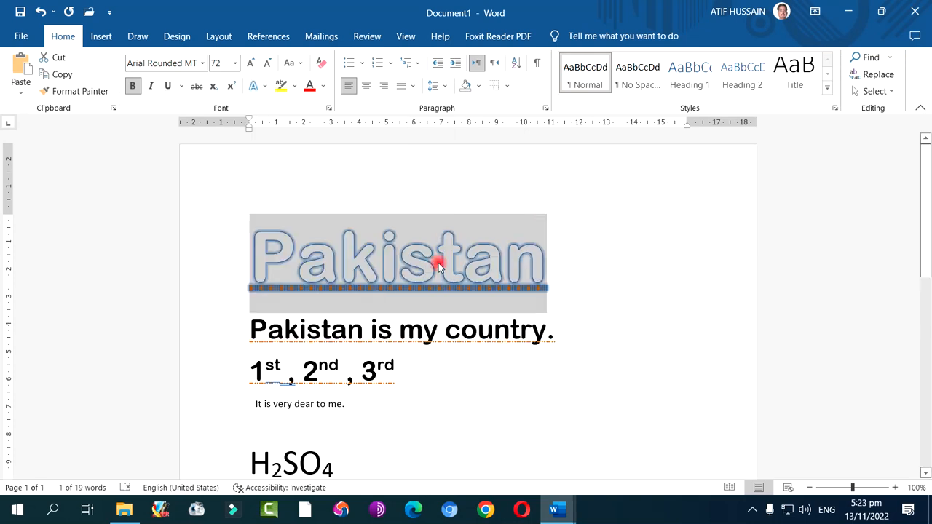
{"action": "left_click", "coordinate": [304, 258]}
Remove the underline from the top "Pakistan"
{"action": "left_click", "coordinate": [257, 251]}
{"action": "left_click_drag", "start_coordinate": [263, 251], "coordinate": [543, 267]}
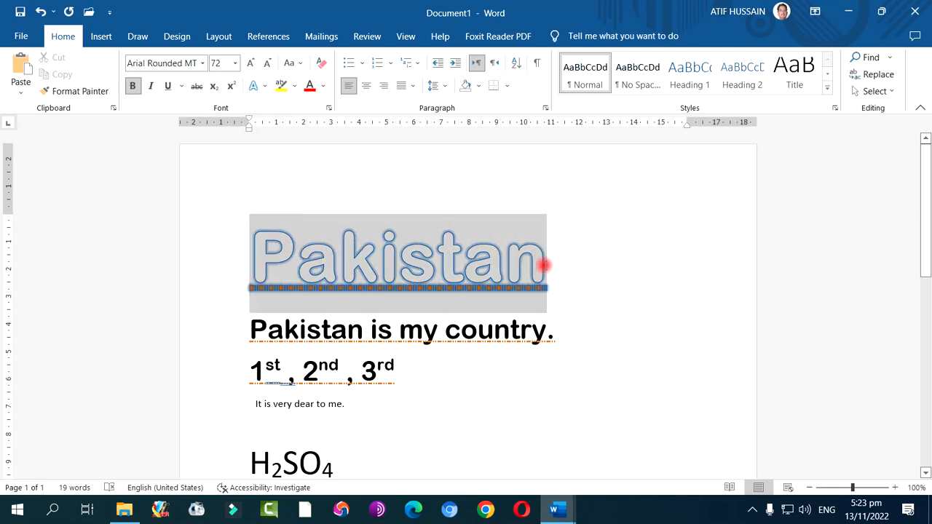
{"action": "left_click", "coordinate": [181, 85]}
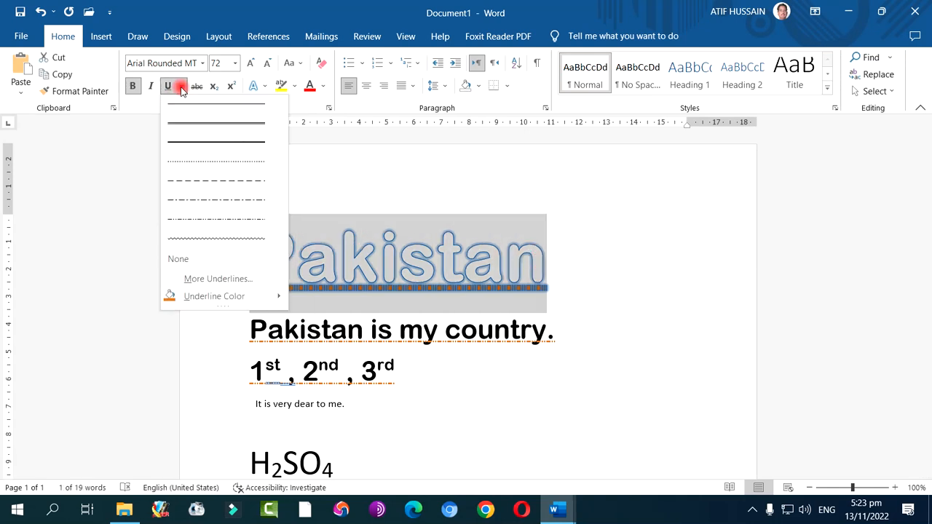
{"action": "left_click", "coordinate": [178, 259]}
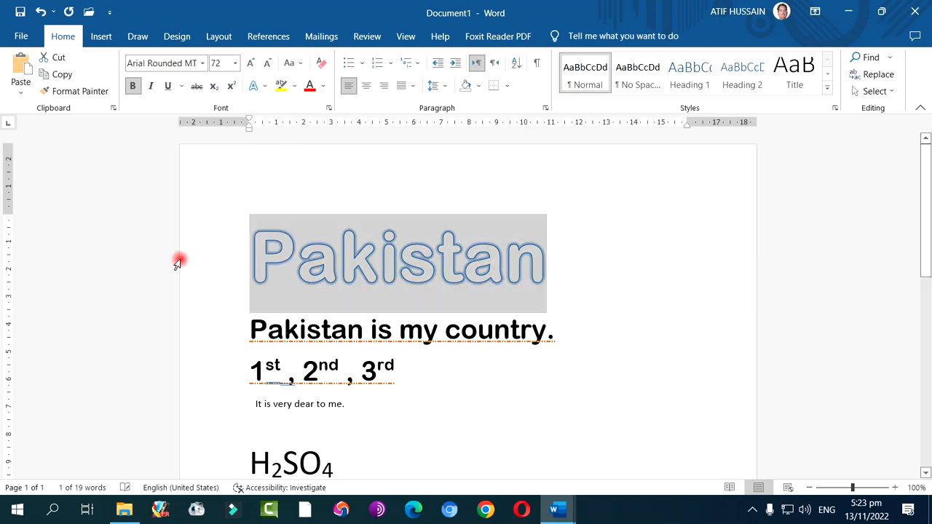
{"action": "left_click", "coordinate": [291, 262]}
Set the text outline of the top "Pakistan" to the standard green color
{"action": "left_click_drag", "start_coordinate": [254, 254], "coordinate": [543, 262]}
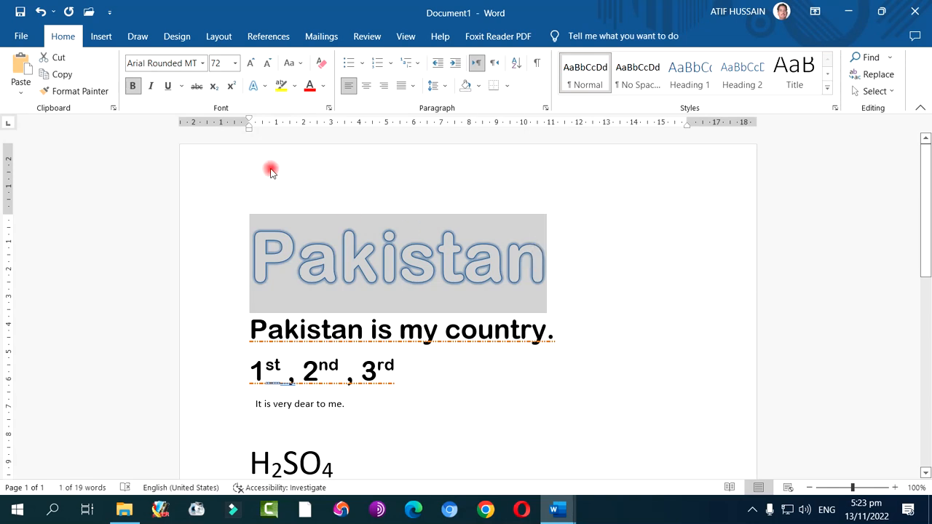
{"action": "left_click", "coordinate": [255, 86]}
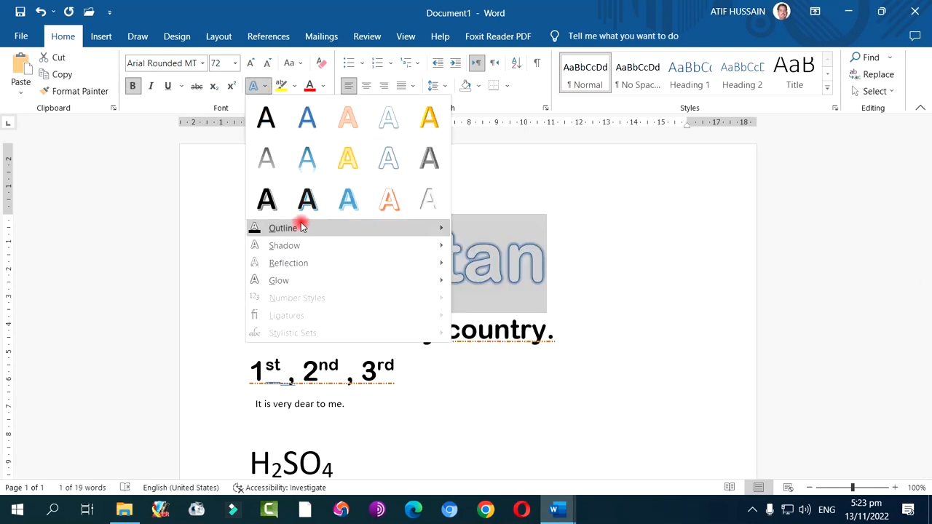
{"action": "mouse_move", "coordinate": [301, 227]}
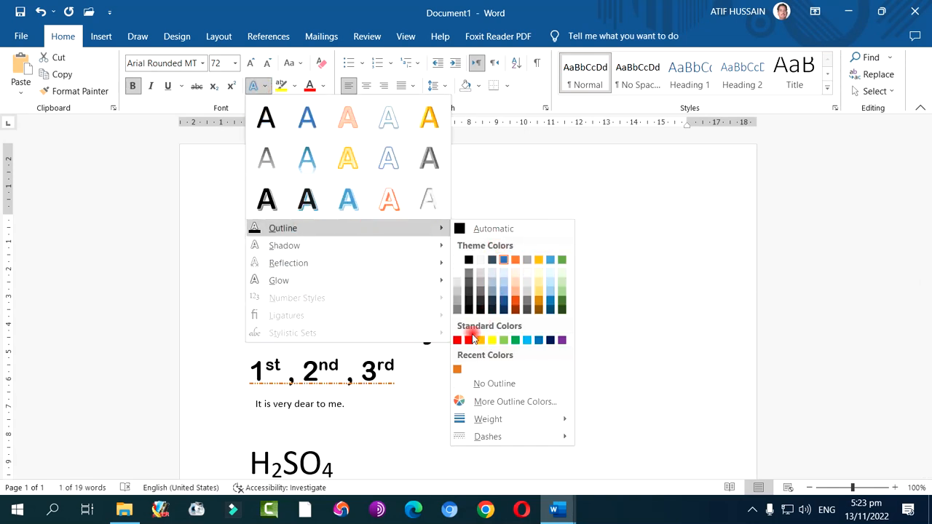
{"action": "left_click", "coordinate": [515, 340]}
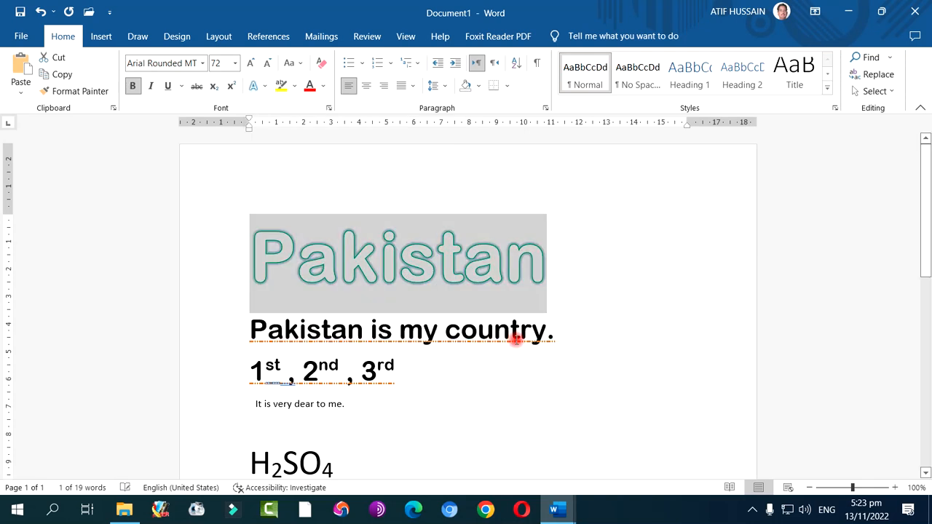
{"action": "left_click", "coordinate": [577, 316]}
{"action": "left_click_drag", "start_coordinate": [254, 252], "coordinate": [538, 289]}
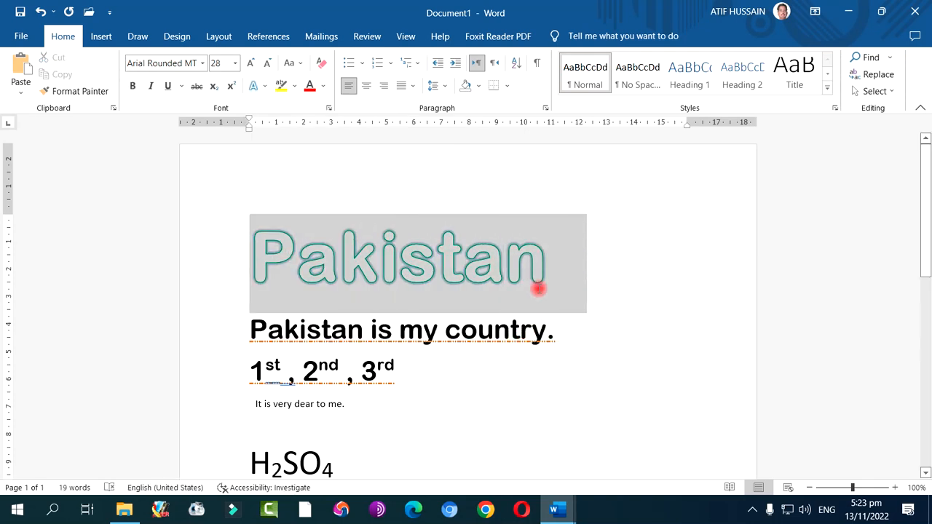
{"action": "left_click", "coordinate": [261, 91]}
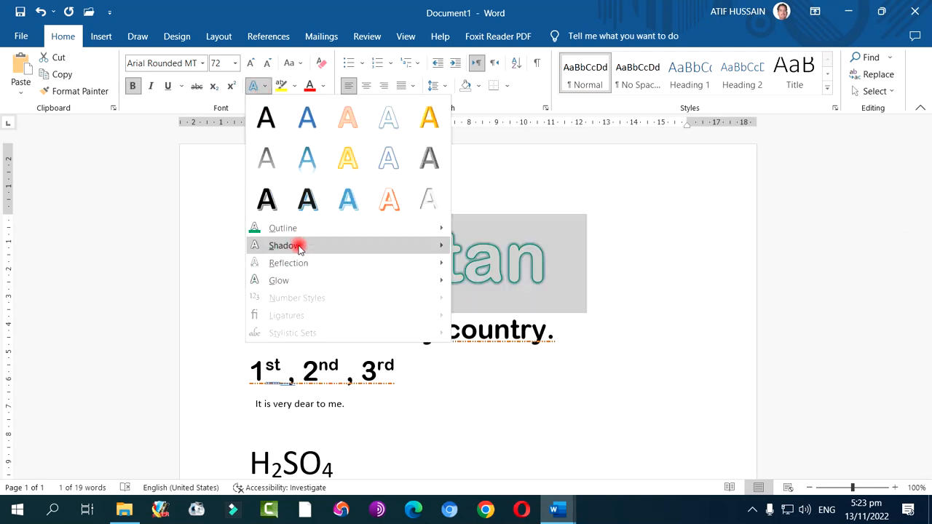
{"action": "mouse_move", "coordinate": [297, 245]}
{"action": "left_click", "coordinate": [651, 274]}
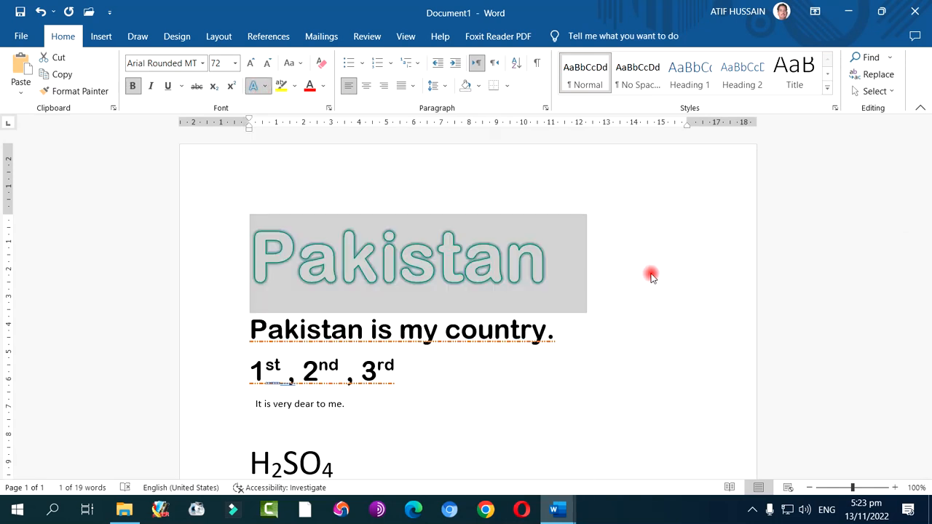
{"action": "left_click", "coordinate": [614, 294]}
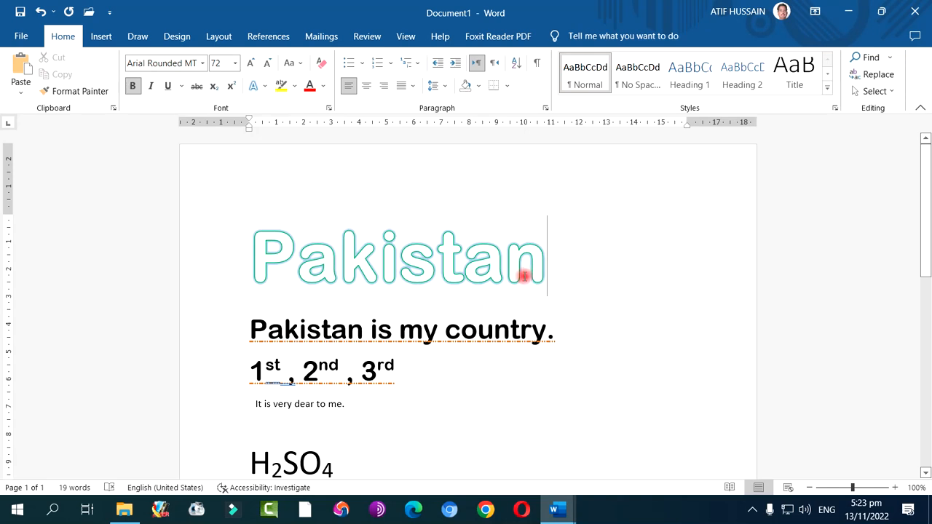
Add an outer shadow offset toward the upper right to the top "Pakistan"
{"action": "left_click_drag", "start_coordinate": [251, 246], "coordinate": [537, 260]}
{"action": "left_click", "coordinate": [253, 86]}
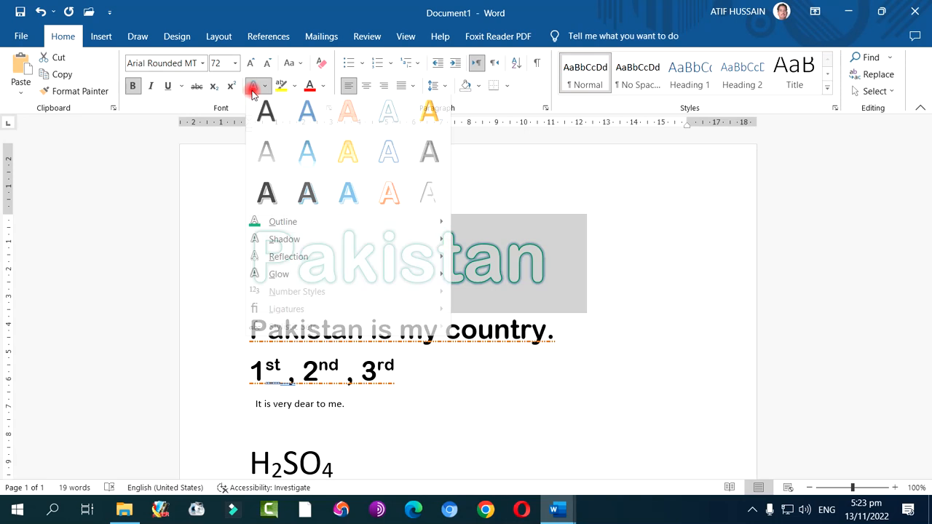
{"action": "left_click", "coordinate": [278, 248]}
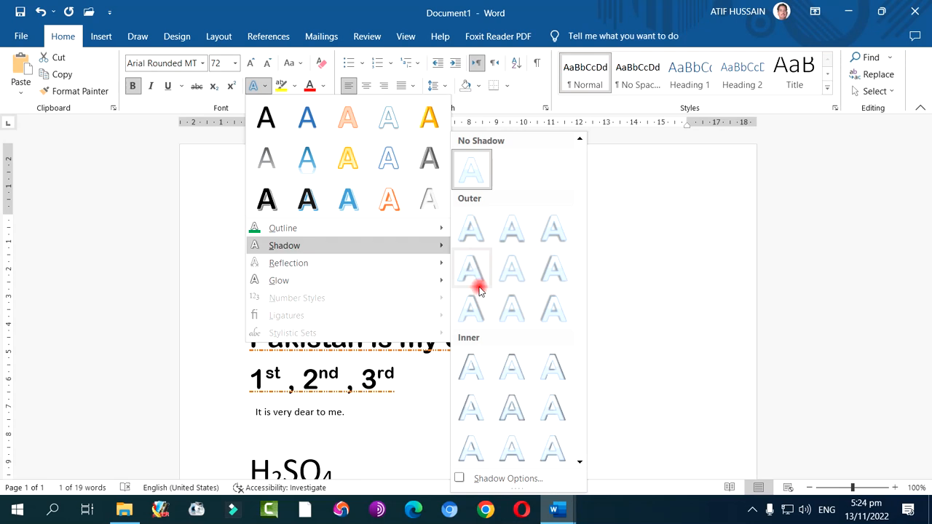
{"action": "left_click", "coordinate": [480, 311]}
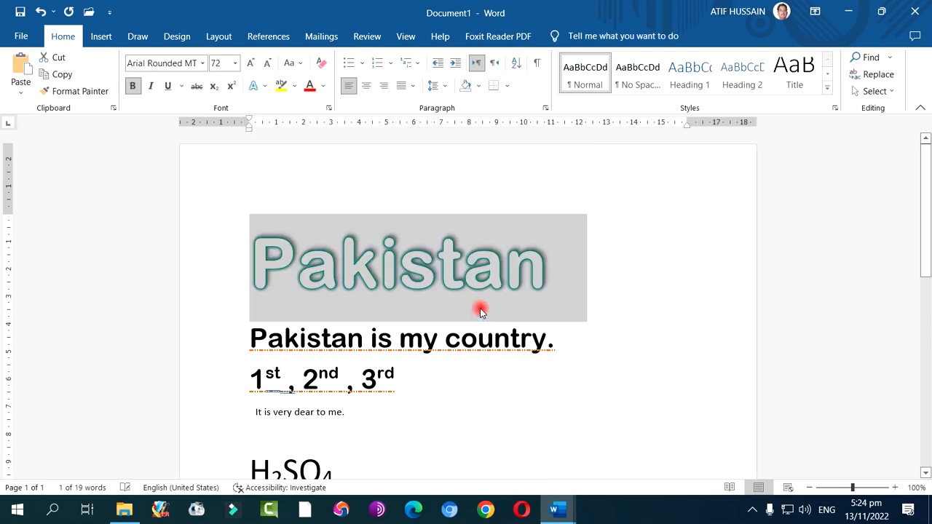
{"action": "left_click", "coordinate": [628, 309]}
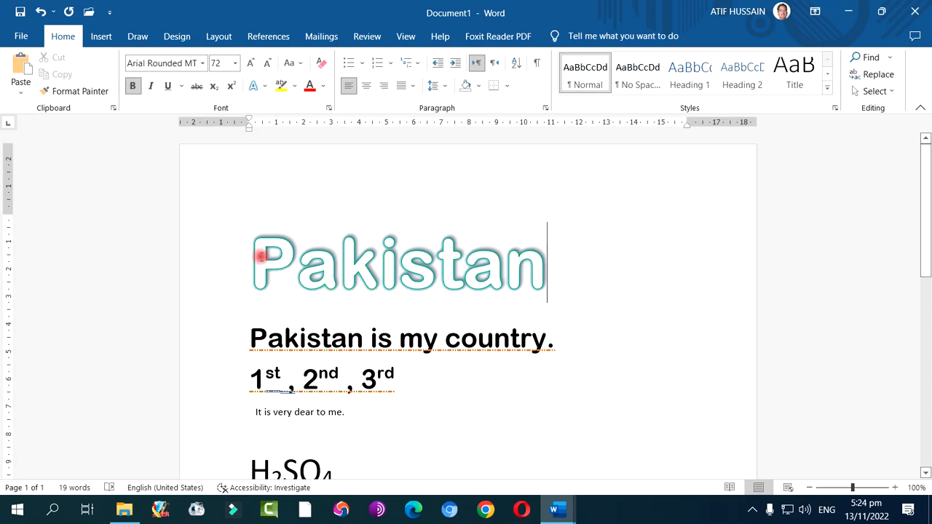
Open the detailed shadow options for the top "Pakistan" and view the shadow presets without choosing one
{"action": "left_click_drag", "start_coordinate": [255, 253], "coordinate": [574, 281]}
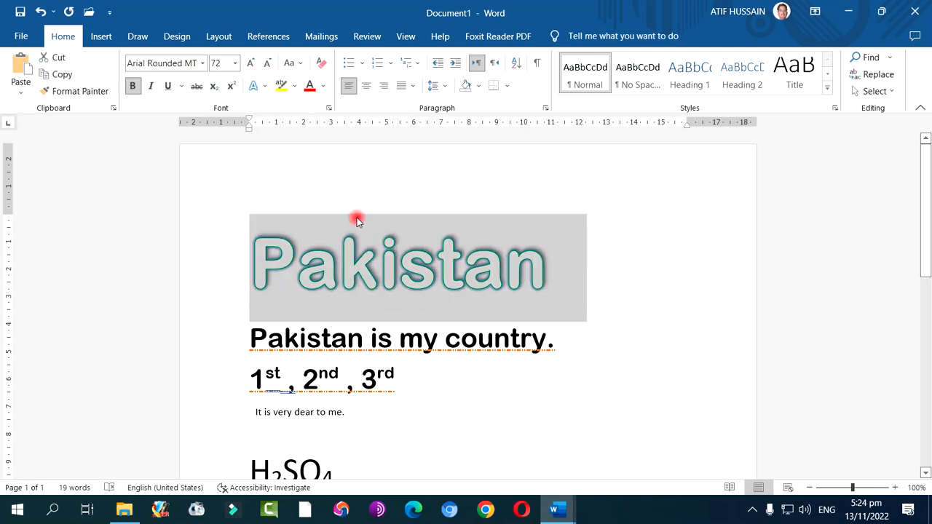
{"action": "left_click", "coordinate": [266, 87]}
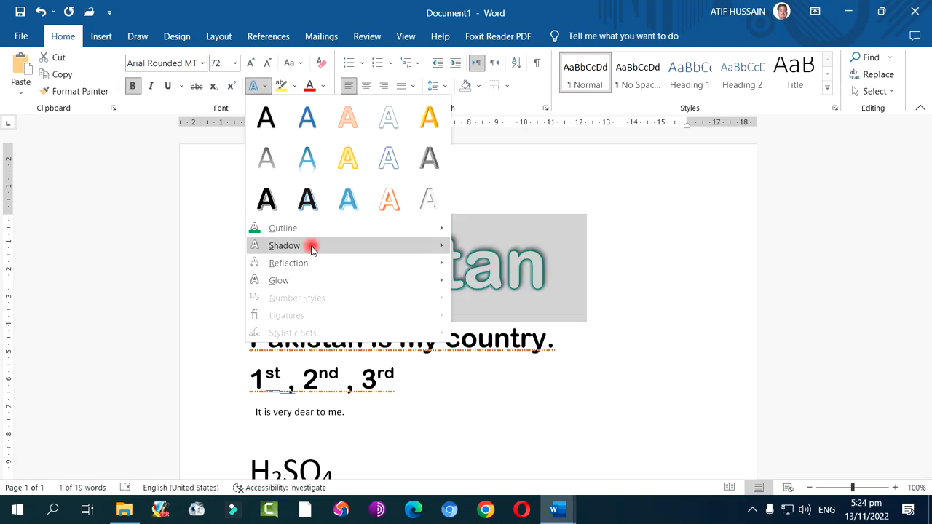
{"action": "mouse_move", "coordinate": [313, 251]}
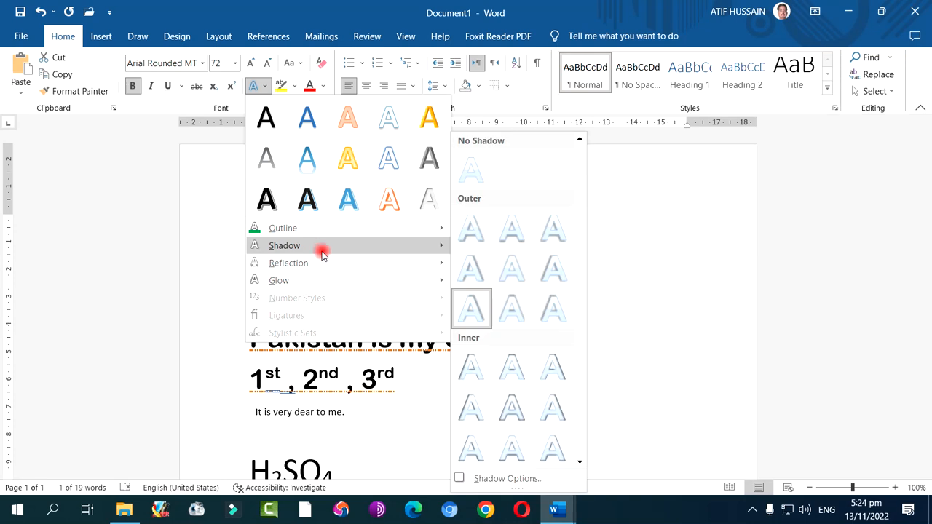
{"action": "left_click", "coordinate": [516, 479]}
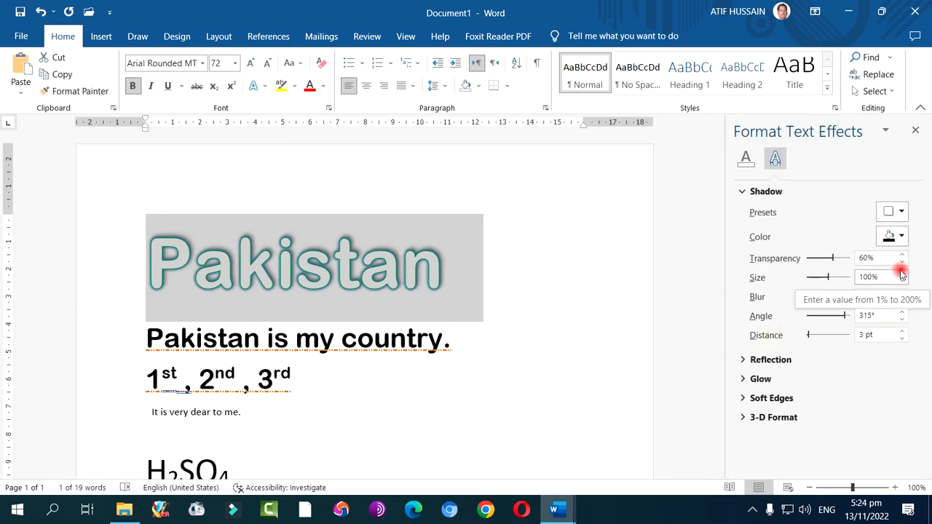
{"action": "left_click", "coordinate": [899, 212]}
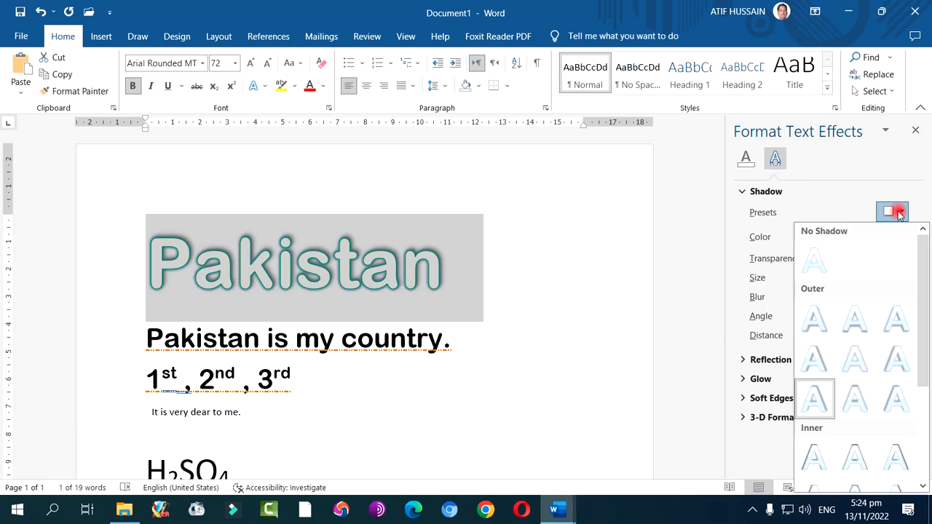
{"action": "left_click", "coordinate": [898, 212]}
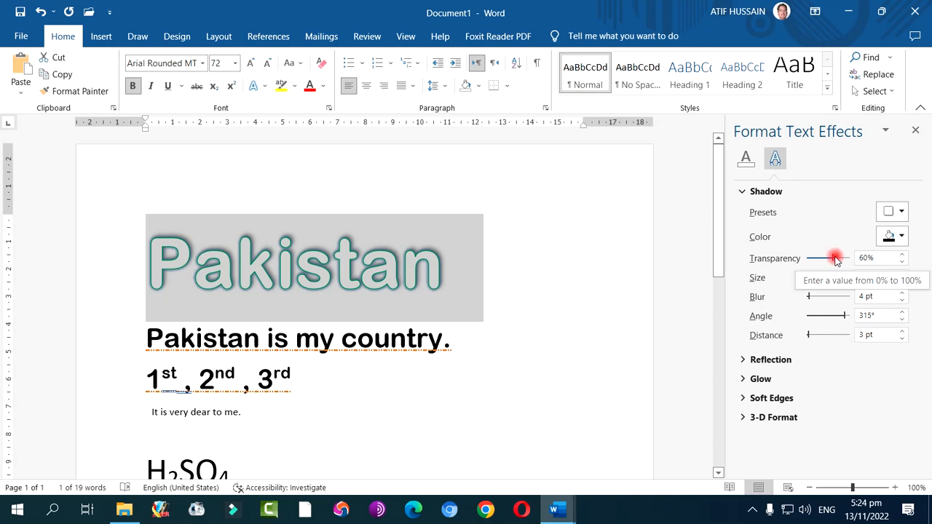
Set the shadow's transparency to 0% and its size to 101%
{"action": "left_click_drag", "start_coordinate": [833, 260], "coordinate": [808, 262]}
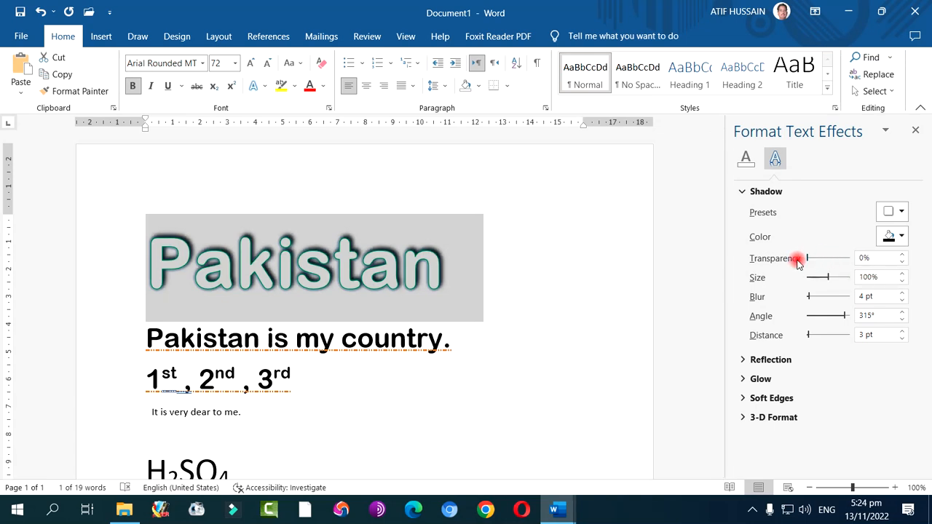
{"action": "mouse_move", "coordinate": [808, 260]}
{"action": "left_mouse_down"}
{"action": "mouse_move", "coordinate": [855, 261]}
{"action": "mouse_move", "coordinate": [804, 261]}
{"action": "left_mouse_up"}
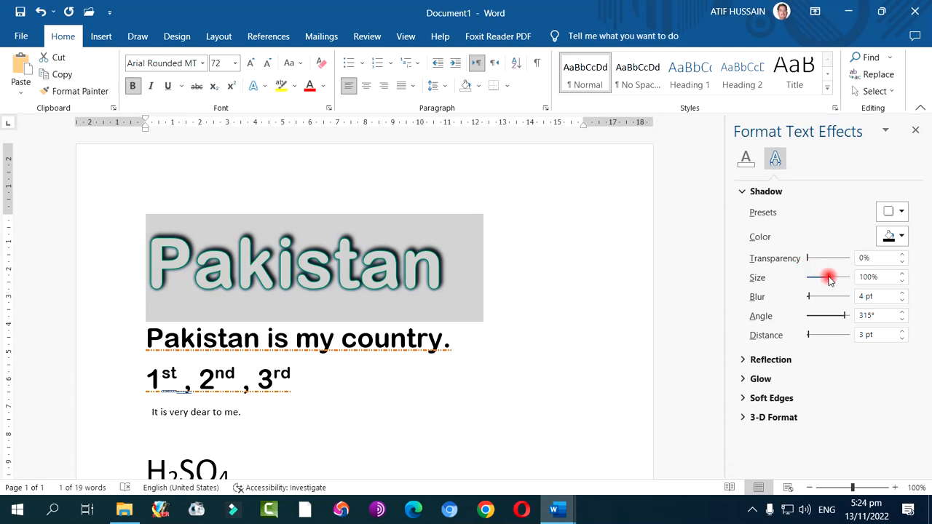
{"action": "mouse_move", "coordinate": [828, 279]}
{"action": "left_mouse_down"}
{"action": "mouse_move", "coordinate": [842, 280]}
{"action": "mouse_move", "coordinate": [829, 279]}
{"action": "left_mouse_up"}
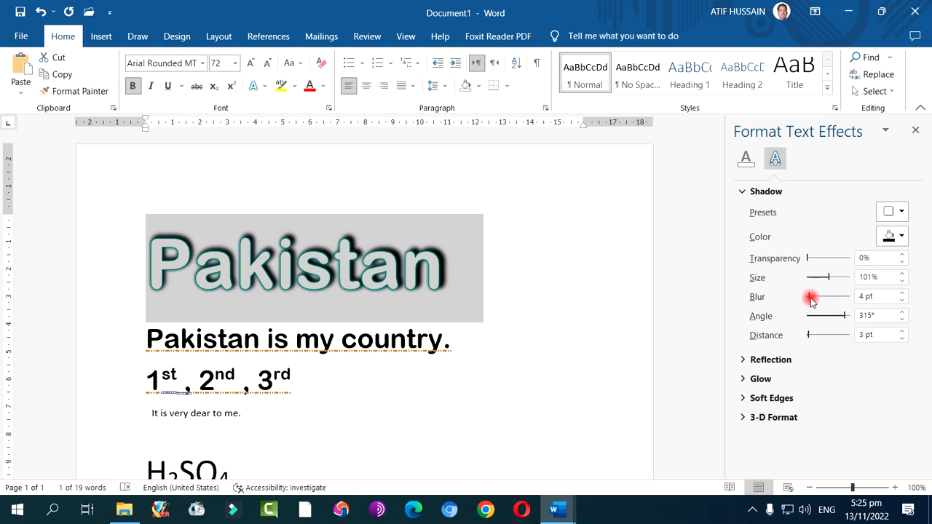
Set the shadow's blur to 5 pt, angle to 359°, distance to 6 pt and color to gold for the top "Pakistan"
{"action": "mouse_move", "coordinate": [810, 298]}
{"action": "left_mouse_down"}
{"action": "mouse_move", "coordinate": [836, 298]}
{"action": "mouse_move", "coordinate": [810, 304]}
{"action": "left_mouse_up"}
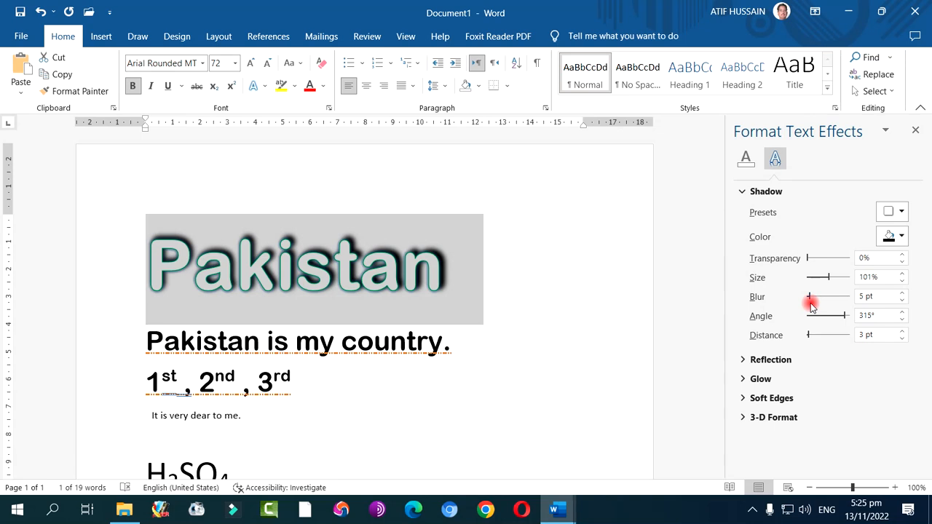
{"action": "left_click", "coordinate": [841, 315]}
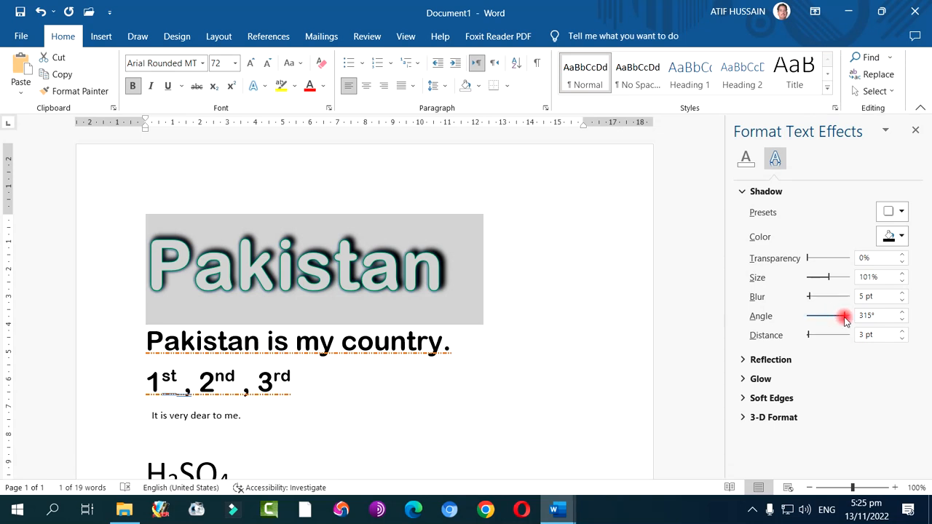
{"action": "mouse_move", "coordinate": [844, 320]}
{"action": "left_mouse_down"}
{"action": "mouse_move", "coordinate": [811, 322]}
{"action": "mouse_move", "coordinate": [857, 323]}
{"action": "left_mouse_up"}
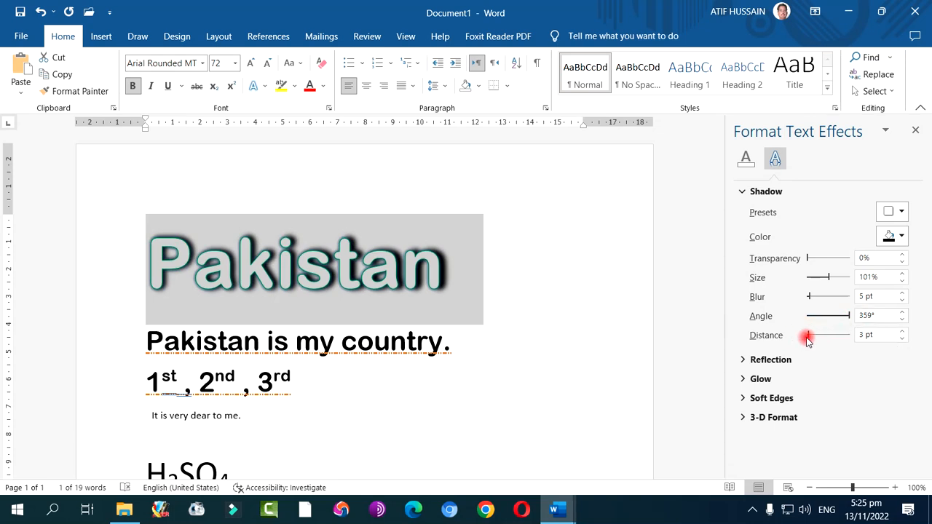
{"action": "mouse_move", "coordinate": [808, 337]}
{"action": "left_mouse_down"}
{"action": "mouse_move", "coordinate": [832, 333]}
{"action": "mouse_move", "coordinate": [810, 337]}
{"action": "left_mouse_up"}
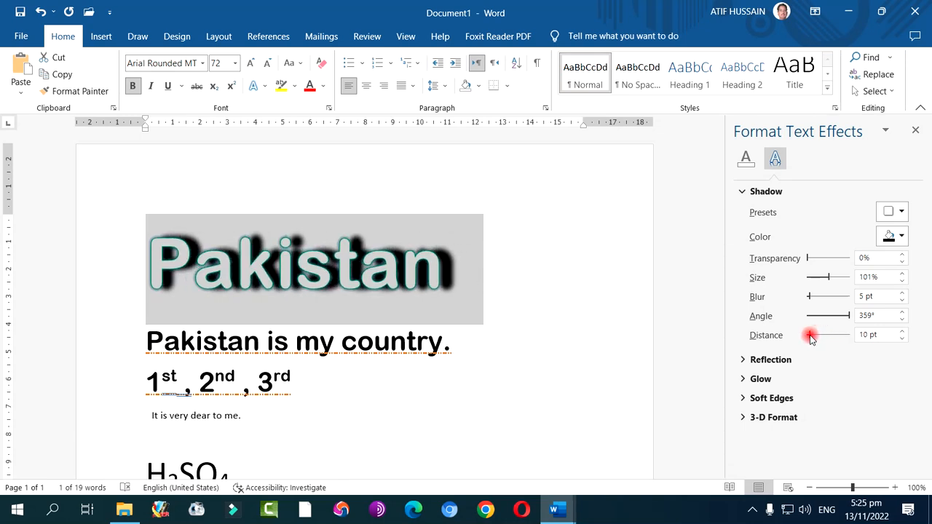
{"action": "left_click_drag", "start_coordinate": [810, 337], "coordinate": [808, 337]}
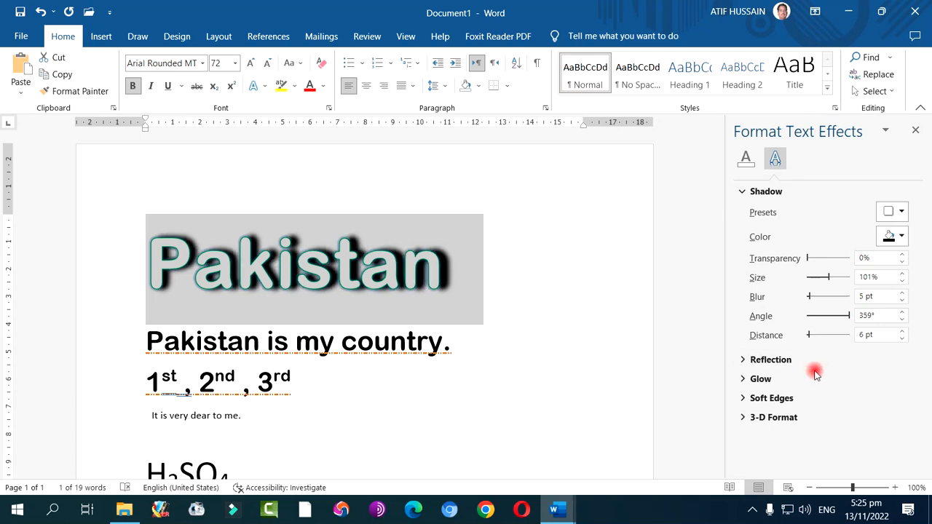
{"action": "left_click", "coordinate": [904, 236]}
{"action": "left_click", "coordinate": [897, 307]}
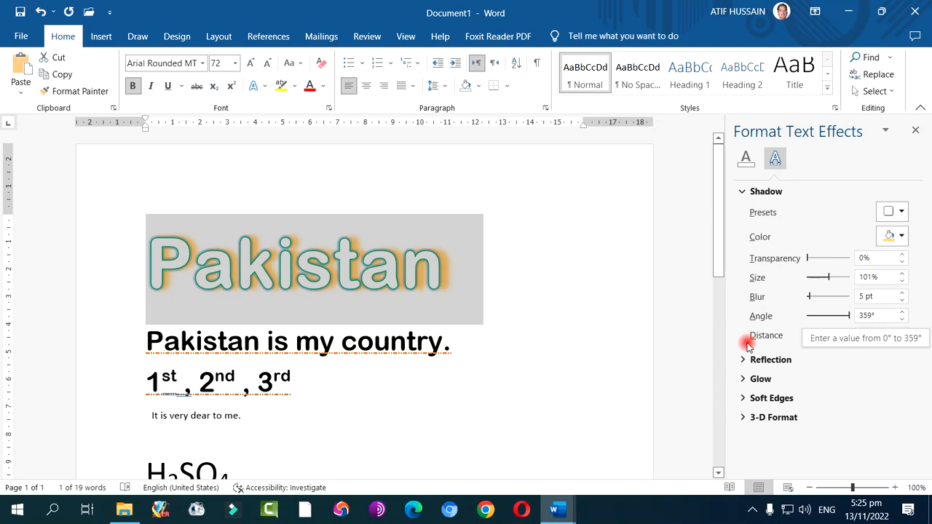
Try the first outer shadow preset on the top "Pakistan", replace it with the first inner preset, and close the effect options
{"action": "left_click", "coordinate": [896, 214]}
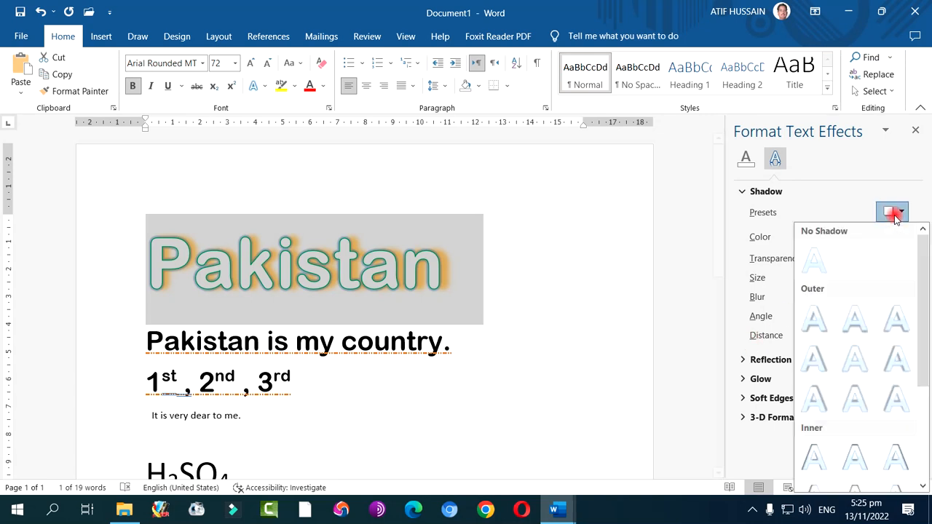
{"action": "left_click", "coordinate": [815, 317]}
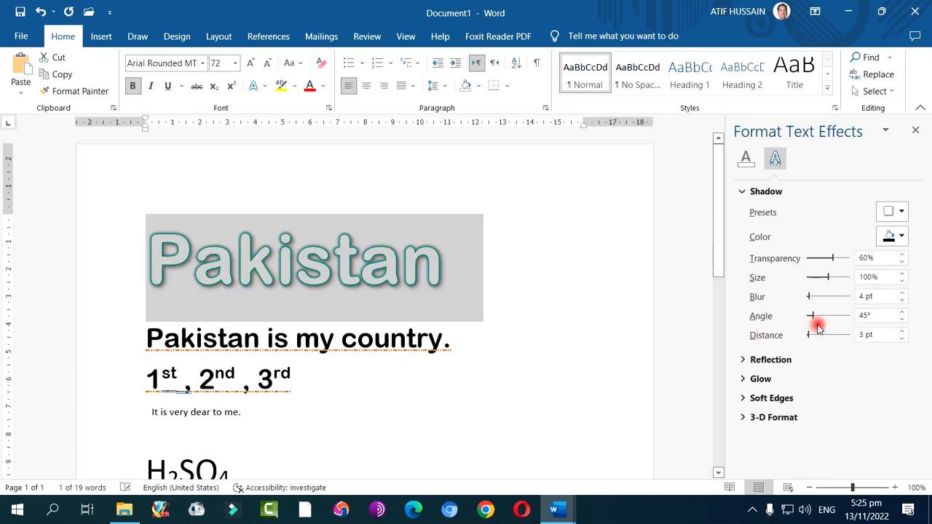
{"action": "left_click", "coordinate": [892, 211]}
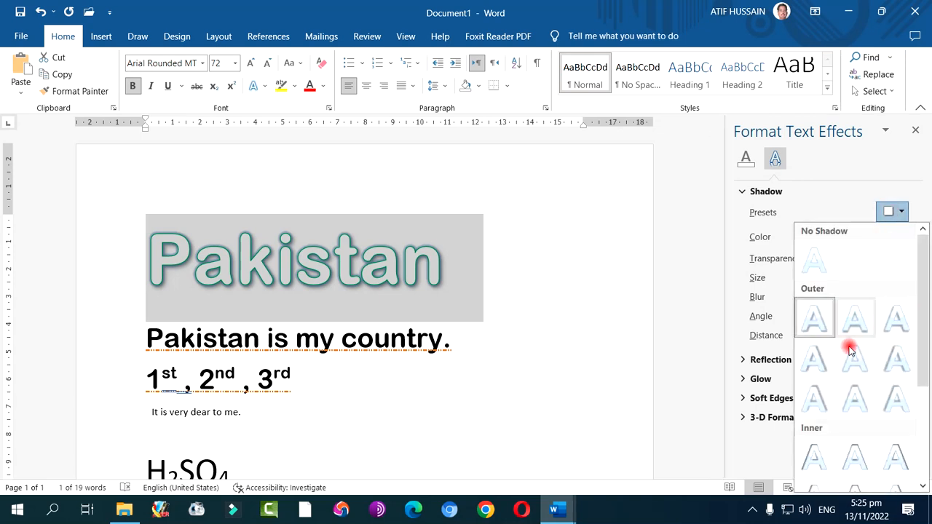
{"action": "left_click", "coordinate": [816, 460]}
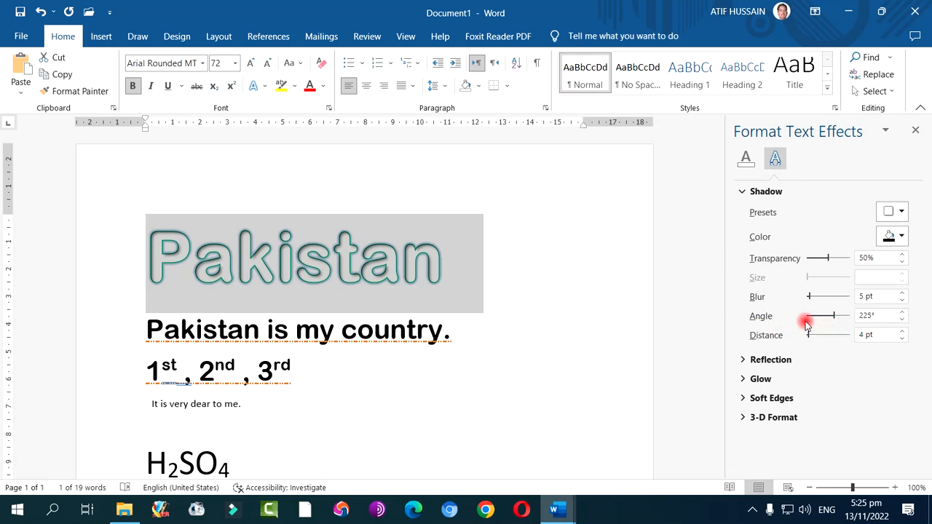
{"action": "left_click", "coordinate": [915, 130]}
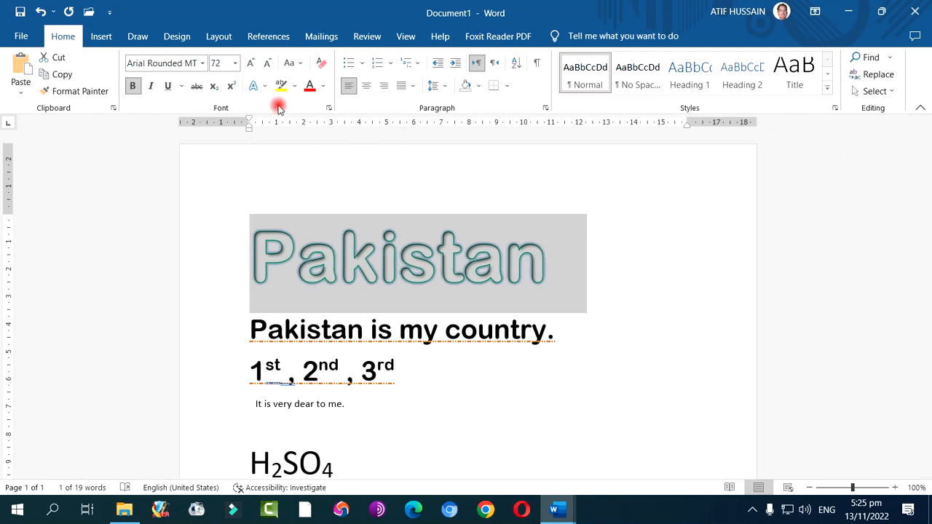
Apply the full touching reflection variation to the top "Pakistan" and deselect the text
{"action": "left_click", "coordinate": [255, 86]}
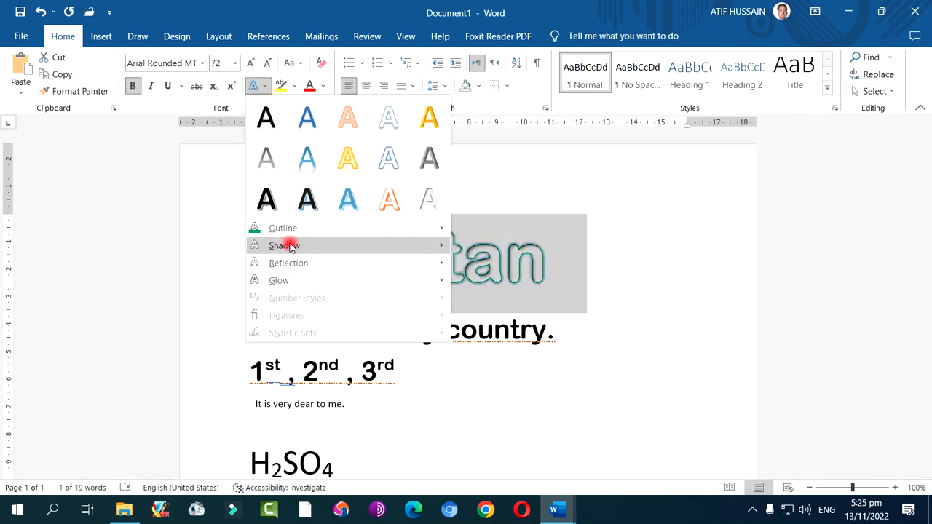
{"action": "mouse_move", "coordinate": [295, 265]}
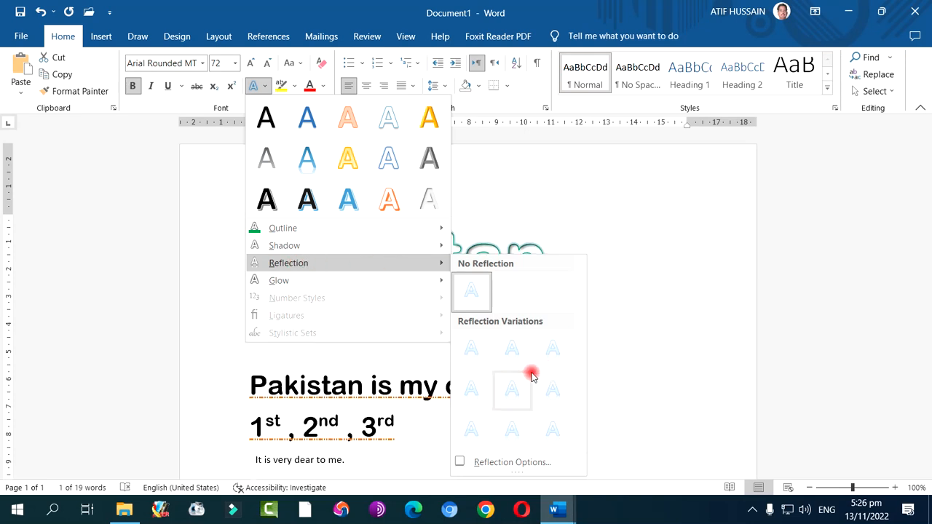
{"action": "left_click", "coordinate": [560, 366]}
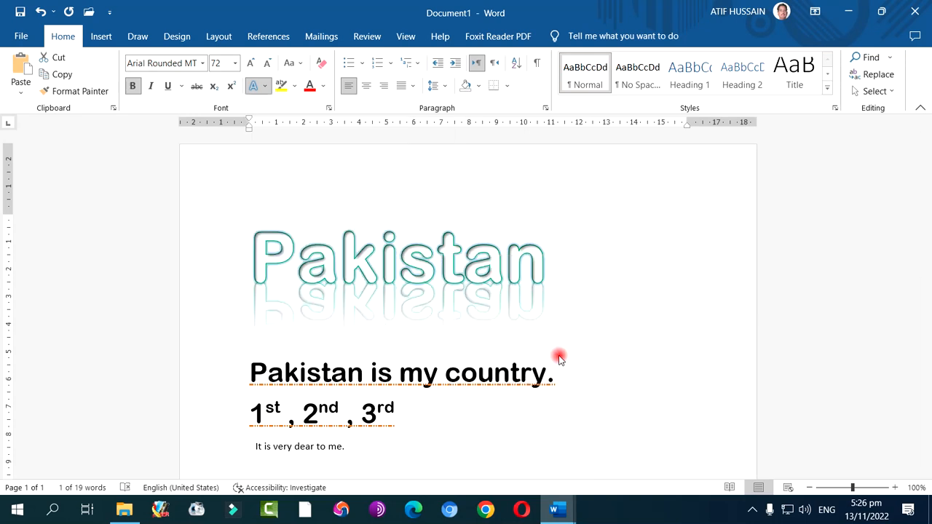
{"action": "left_click", "coordinate": [654, 328]}
Change the top "Pakistan" reflection to the tight touching variation and remove the reflection again
{"action": "left_click_drag", "start_coordinate": [258, 256], "coordinate": [541, 276]}
{"action": "left_click_drag", "start_coordinate": [610, 275], "coordinate": [551, 270]}
{"action": "left_click", "coordinate": [256, 86]}
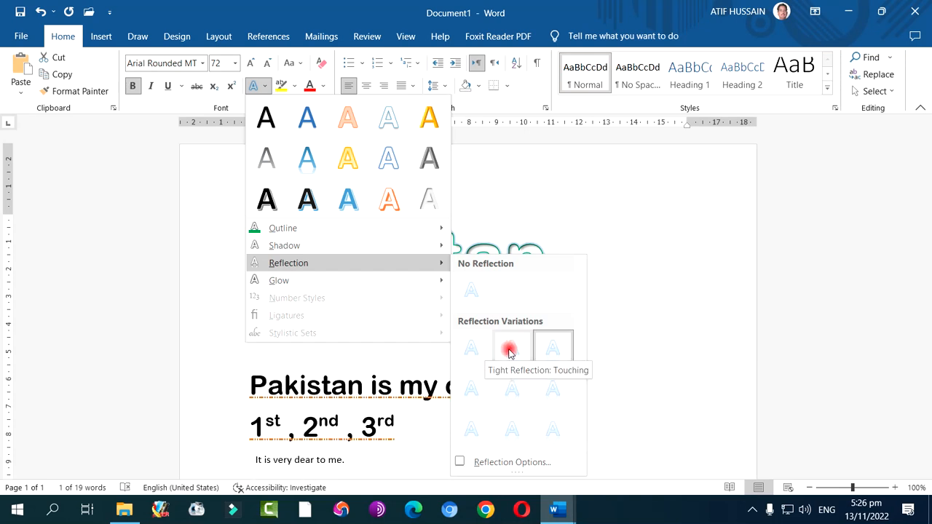
{"action": "left_click", "coordinate": [474, 351]}
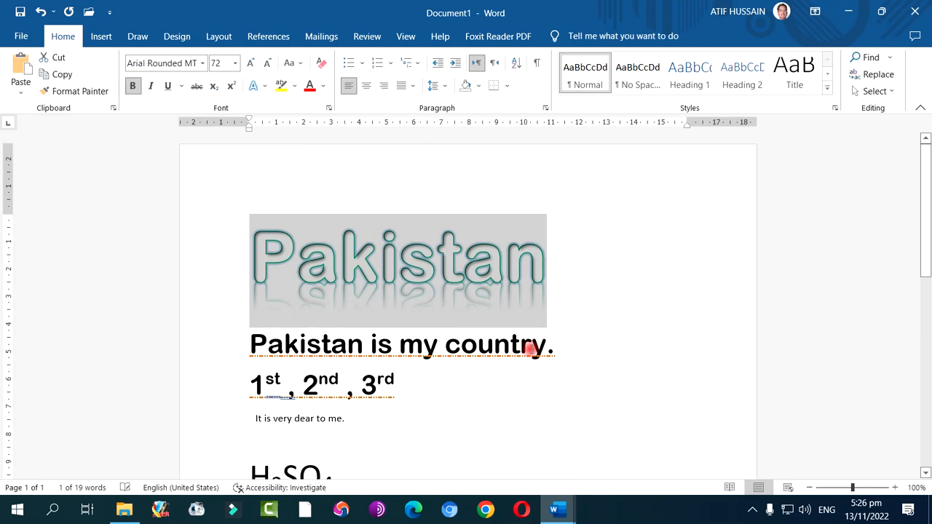
{"action": "left_click", "coordinate": [254, 87]}
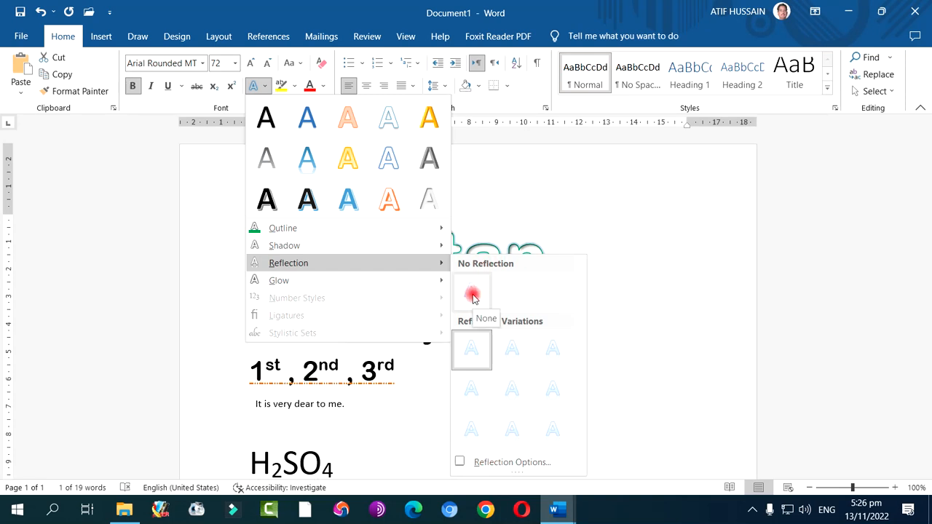
{"action": "left_click", "coordinate": [472, 294]}
Apply the orange 11 pt glow variation to the top "Pakistan" and deselect the text
{"action": "left_click", "coordinate": [255, 85]}
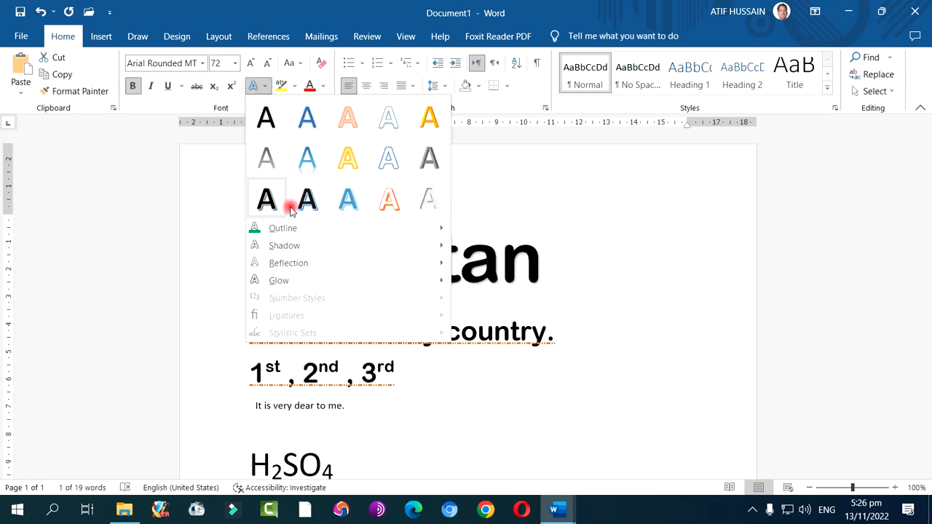
{"action": "mouse_move", "coordinate": [314, 278]}
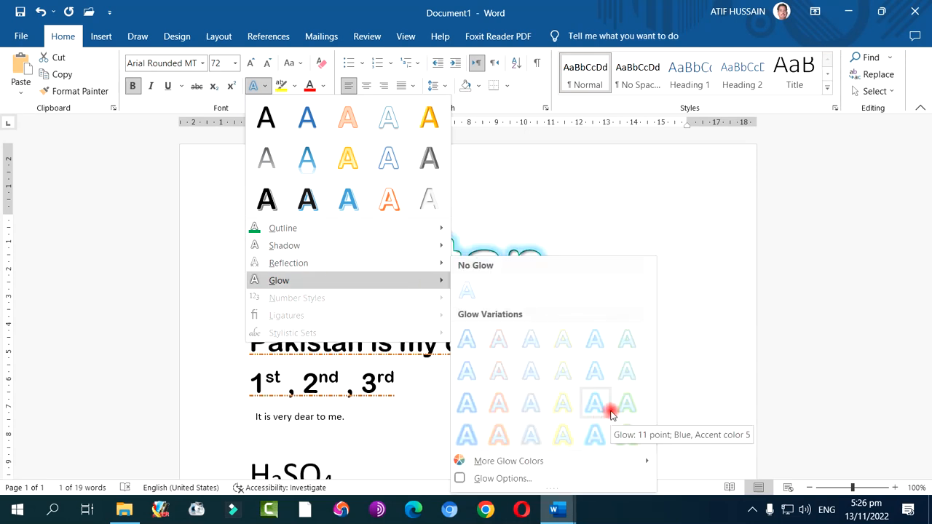
{"action": "left_click", "coordinate": [503, 419]}
{"action": "left_click", "coordinate": [650, 386]}
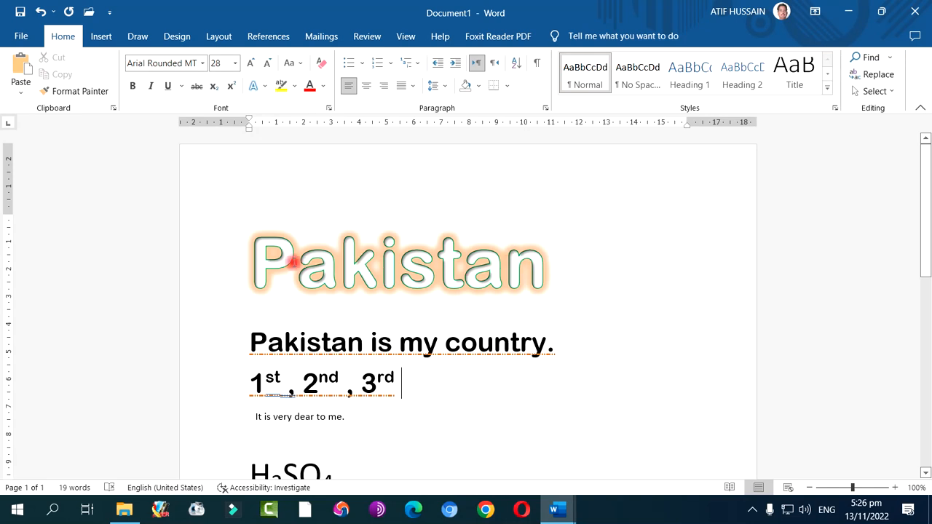
In the detailed effect options for the top "Pakistan", set the inner shadow's blur to 7 pt and angle to 135°
{"action": "left_click_drag", "start_coordinate": [251, 258], "coordinate": [553, 258]}
{"action": "left_click", "coordinate": [254, 86]}
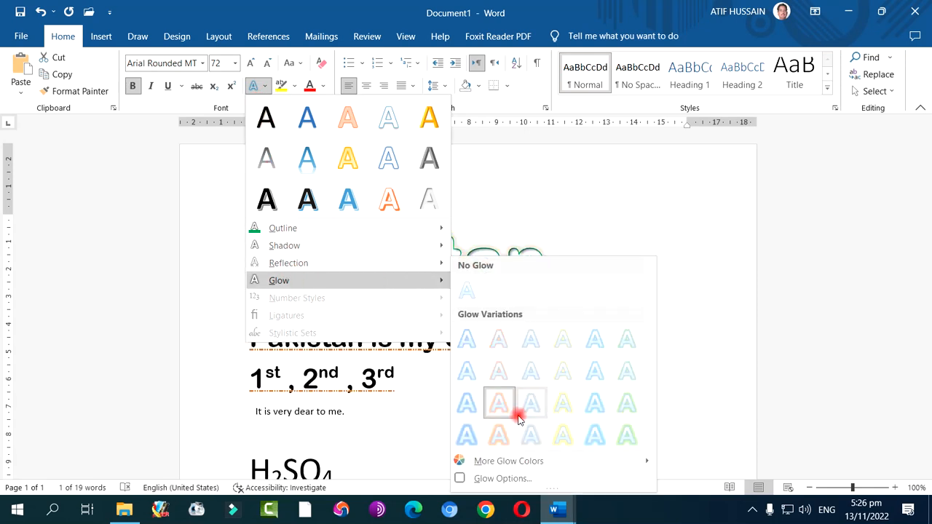
{"action": "mouse_move", "coordinate": [524, 464]}
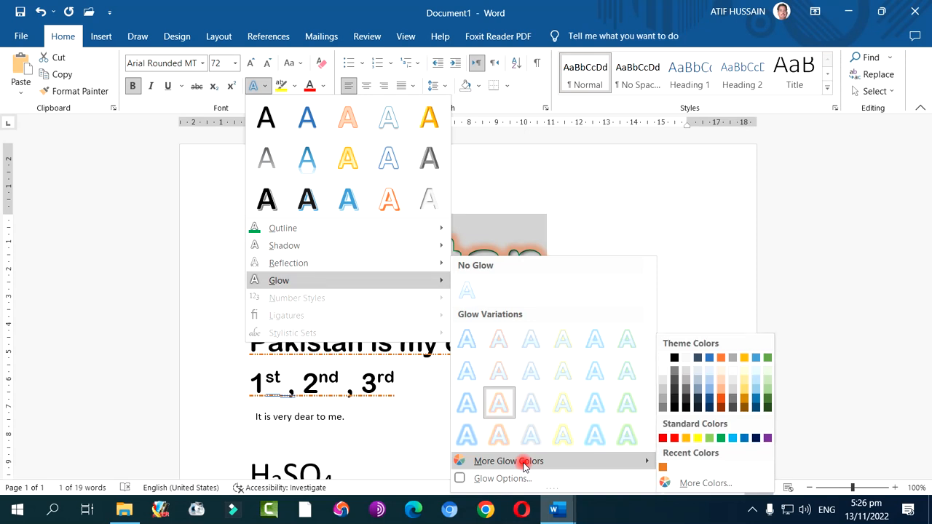
{"action": "left_click", "coordinate": [508, 478]}
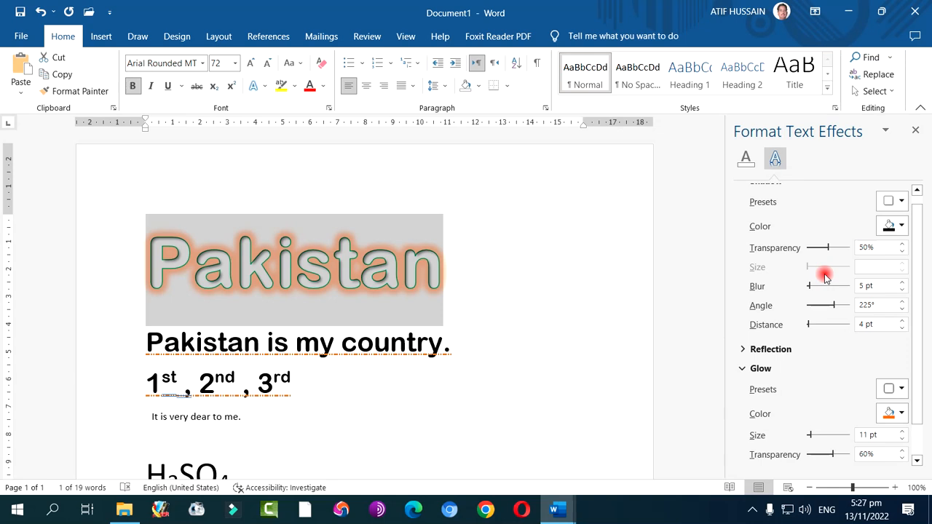
{"action": "mouse_move", "coordinate": [826, 252]}
{"action": "left_mouse_down"}
{"action": "mouse_move", "coordinate": [804, 252]}
{"action": "mouse_move", "coordinate": [827, 250]}
{"action": "left_mouse_up"}
{"action": "mouse_move", "coordinate": [810, 286]}
{"action": "left_mouse_down"}
{"action": "mouse_move", "coordinate": [833, 288]}
{"action": "mouse_move", "coordinate": [810, 287]}
{"action": "left_mouse_up"}
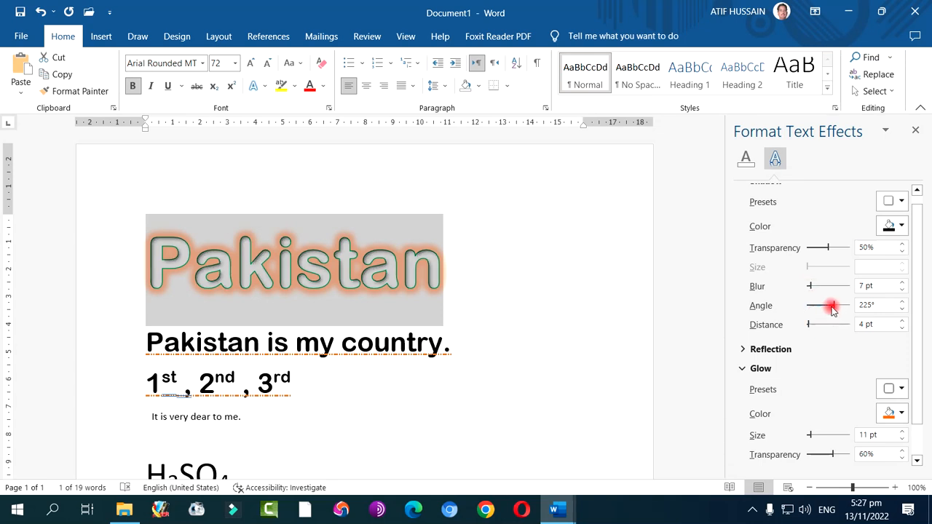
{"action": "left_click_drag", "start_coordinate": [832, 305], "coordinate": [823, 309]}
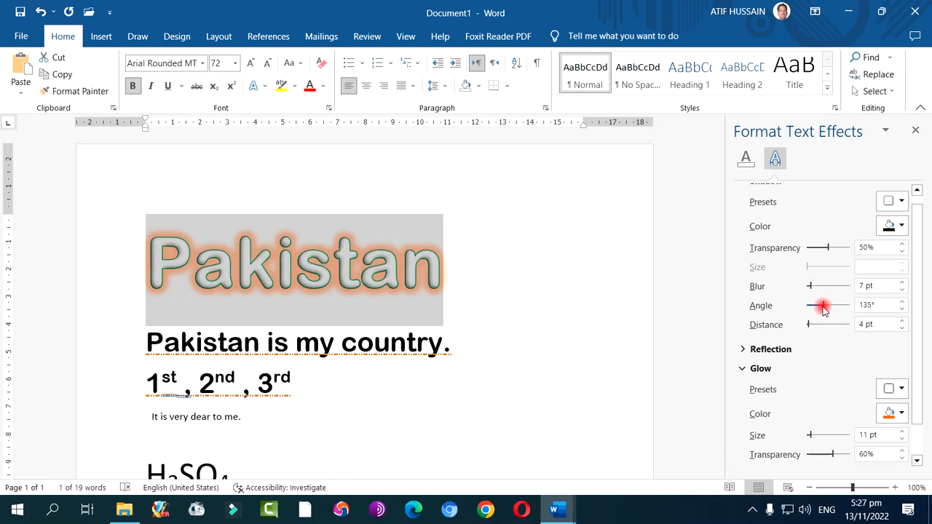
{"action": "left_click", "coordinate": [911, 133]}
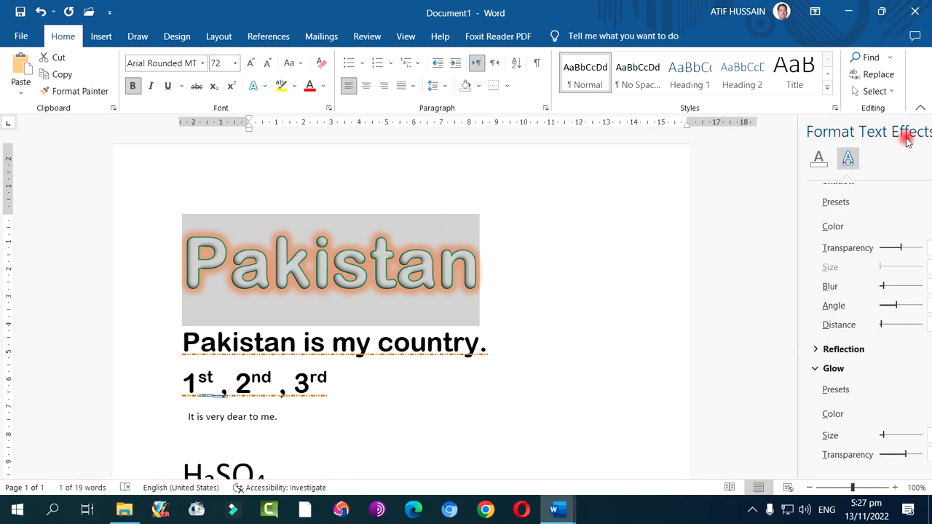
{"action": "left_click", "coordinate": [254, 86]}
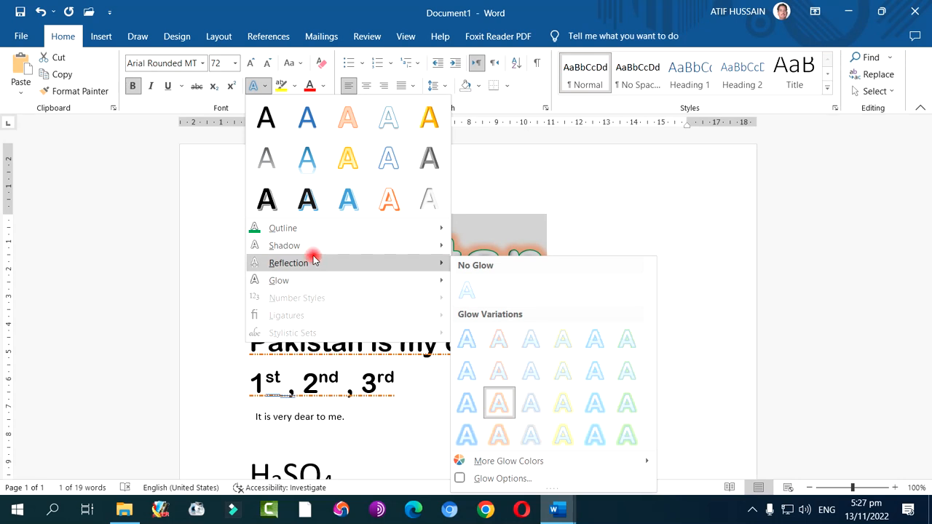
{"action": "left_click", "coordinate": [266, 87]}
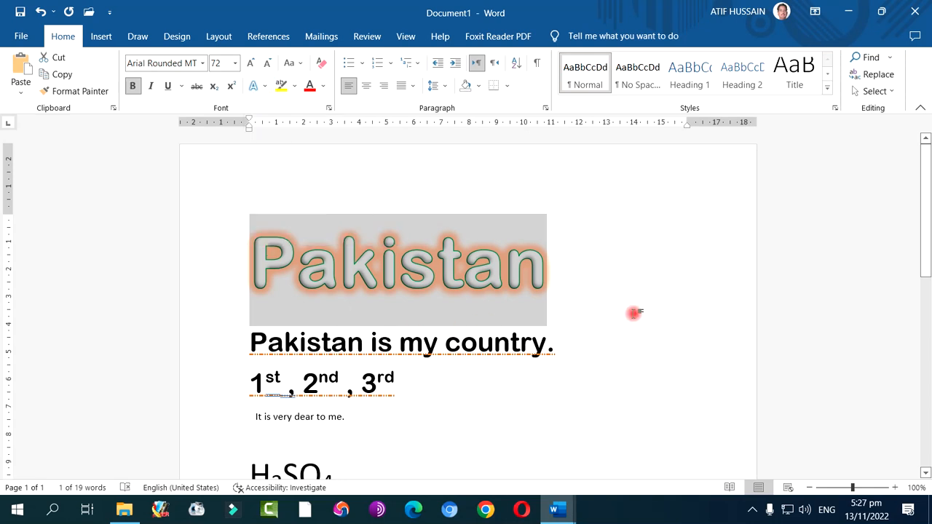
{"action": "left_click", "coordinate": [634, 313]}
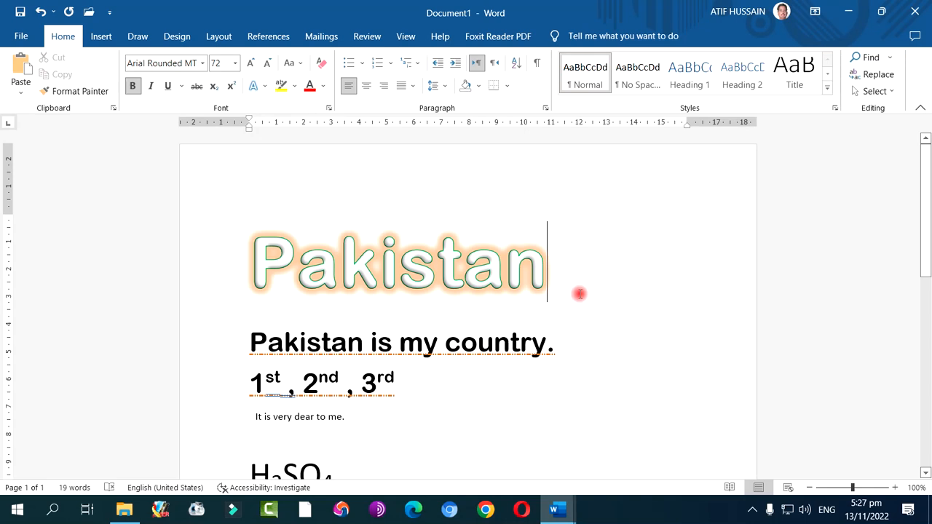
{"action": "left_click", "coordinate": [754, 510]}
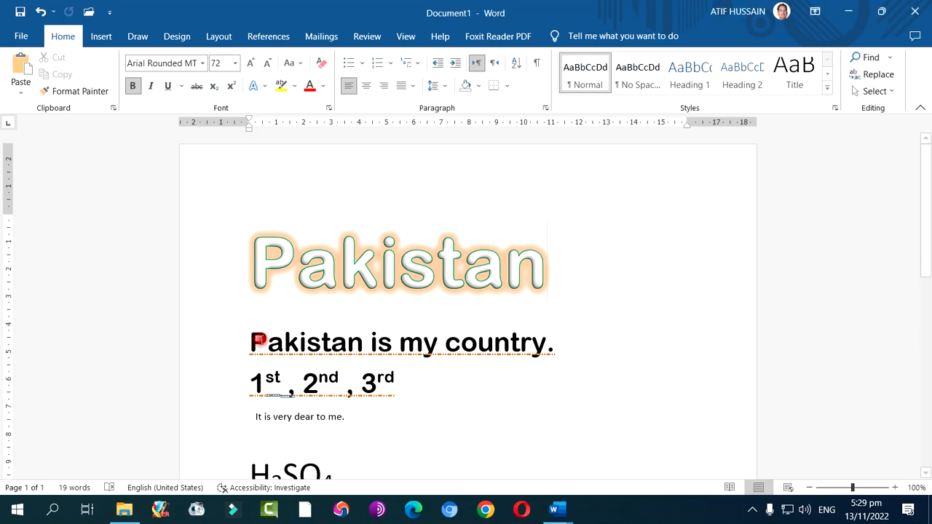
Clear all formatting from the line "Pakistan is my country."
{"action": "left_click_drag", "start_coordinate": [252, 337], "coordinate": [567, 342]}
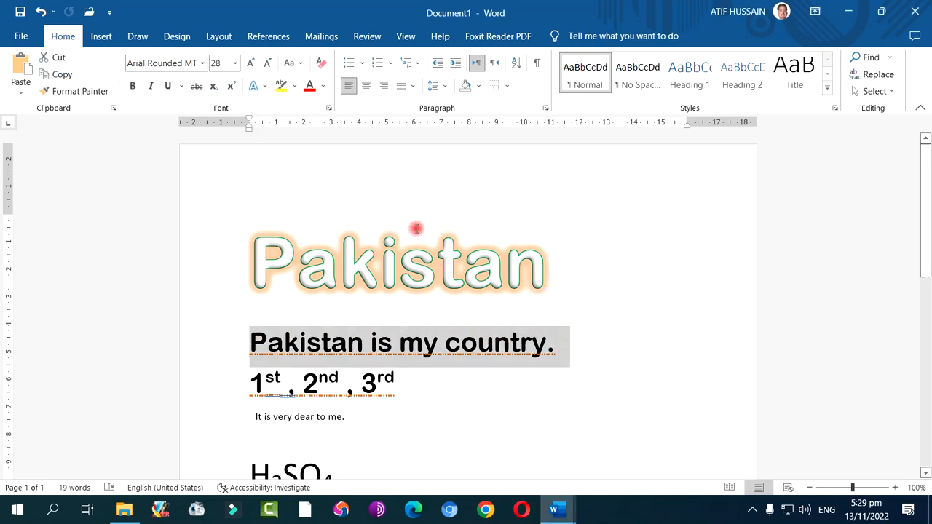
{"action": "left_click", "coordinate": [321, 67]}
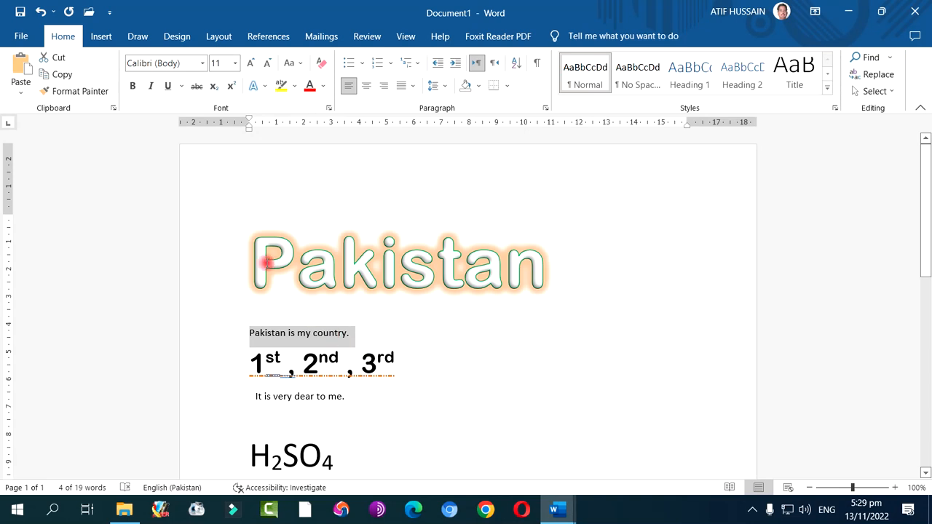
Undo and redo the formatting removal on "Pakistan is my country." twice, leaving the formatting cleared
{"action": "left_click", "coordinate": [40, 12]}
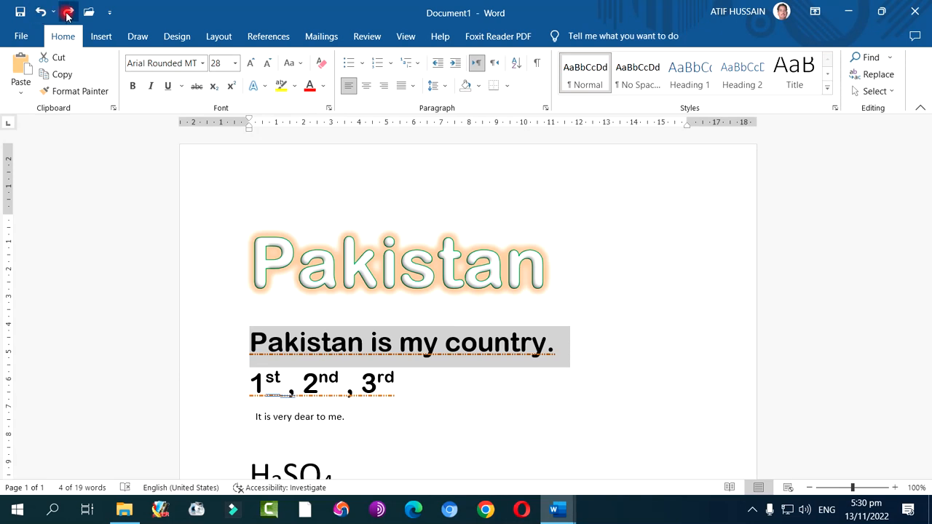
{"action": "left_click", "coordinate": [67, 12]}
{"action": "left_click", "coordinate": [40, 12]}
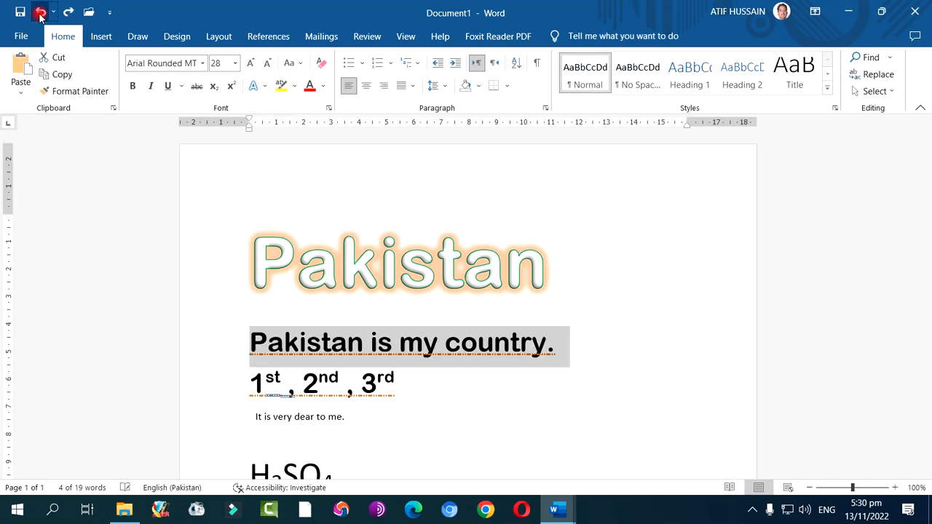
{"action": "left_click", "coordinate": [66, 12]}
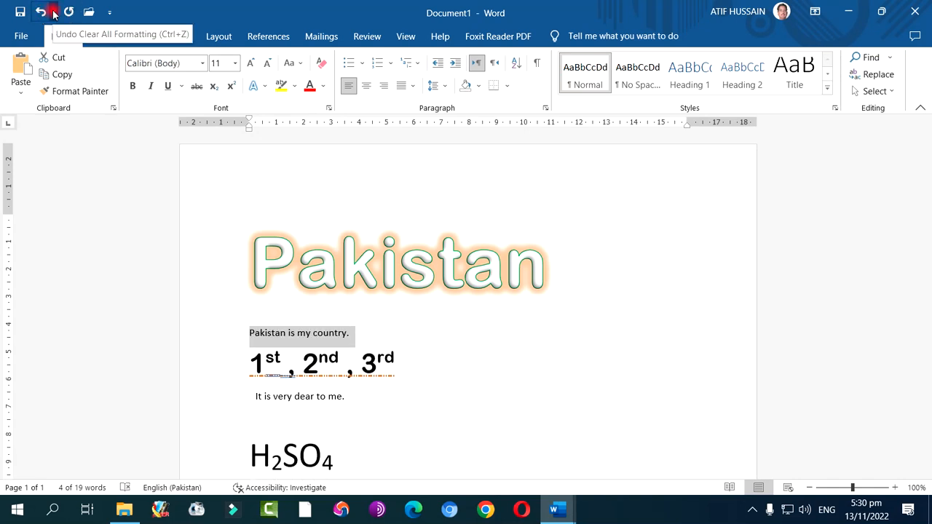
Undo the last 45 actions at once, back to and including the typing of "H2SO4"
{"action": "left_click", "coordinate": [53, 12]}
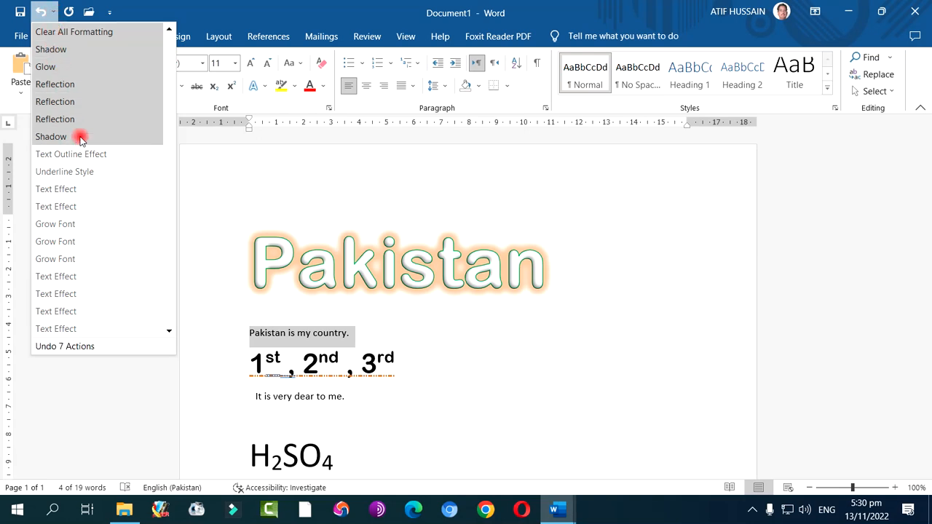
{"action": "scroll", "coordinate": [89, 215], "scroll_direction": "down", "scroll_amount": 10}
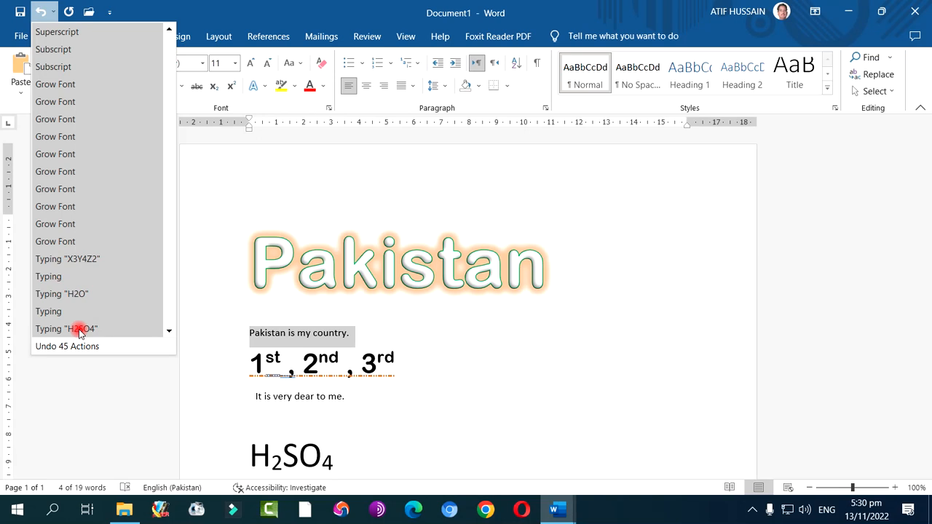
{"action": "left_click", "coordinate": [79, 331]}
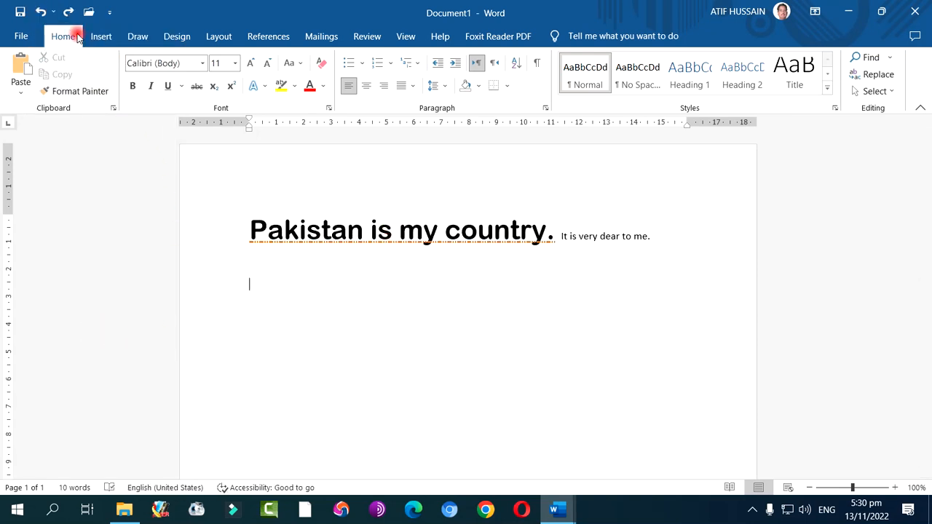
Redo all the undone actions through the cleared formatting on "Pakistan is my country." and deselect the text
{"action": "left_click", "coordinate": [67, 12]}
{"action": "left_click", "coordinate": [69, 13]}
{"action": "left_click", "coordinate": [68, 12]}
{"action": "left_click", "coordinate": [68, 12]}
{"action": "left_click", "coordinate": [69, 13]}
{"action": "left_click", "coordinate": [68, 13]}
{"action": "left_click", "coordinate": [68, 13]}
{"action": "left_click", "coordinate": [69, 12]}
{"action": "left_click", "coordinate": [69, 13]}
{"action": "left_click", "coordinate": [68, 12]}
{"action": "left_click", "coordinate": [68, 13]}
{"action": "left_click", "coordinate": [69, 13]}
{"action": "left_click", "coordinate": [68, 12]}
{"action": "left_click", "coordinate": [69, 12]}
{"action": "left_click", "coordinate": [68, 13]}
{"action": "left_click", "coordinate": [69, 12]}
{"action": "left_click", "coordinate": [68, 12]}
{"action": "left_click", "coordinate": [68, 13]}
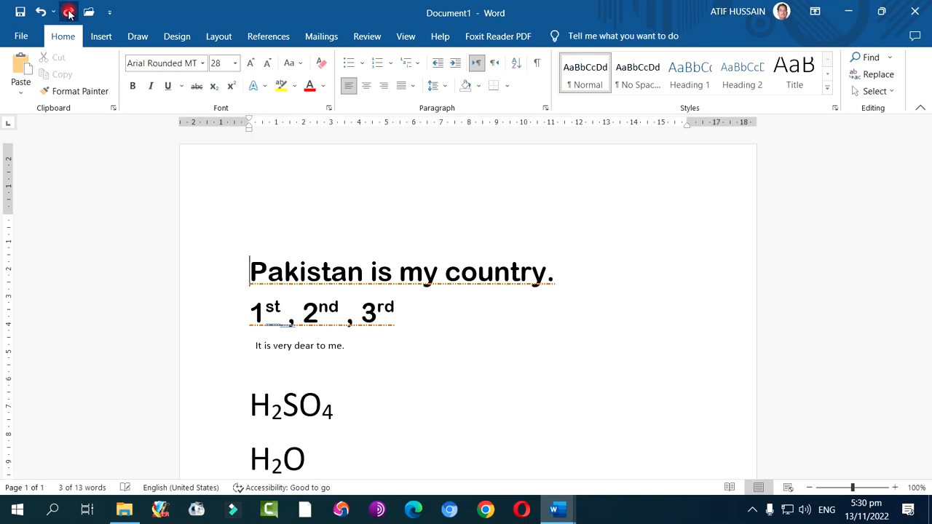
{"action": "left_click", "coordinate": [68, 12]}
{"action": "left_click", "coordinate": [68, 13]}
{"action": "left_click", "coordinate": [69, 12]}
{"action": "left_click", "coordinate": [68, 12]}
{"action": "left_click", "coordinate": [68, 12]}
{"action": "left_click", "coordinate": [69, 13]}
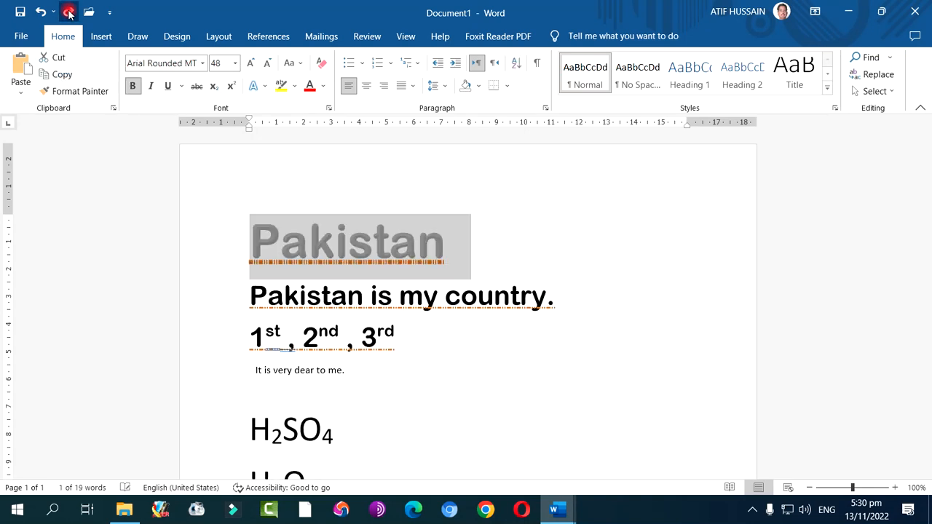
{"action": "left_click", "coordinate": [68, 12]}
{"action": "left_click", "coordinate": [69, 12]}
{"action": "left_click", "coordinate": [68, 13]}
{"action": "left_click", "coordinate": [68, 12]}
{"action": "left_click", "coordinate": [69, 13]}
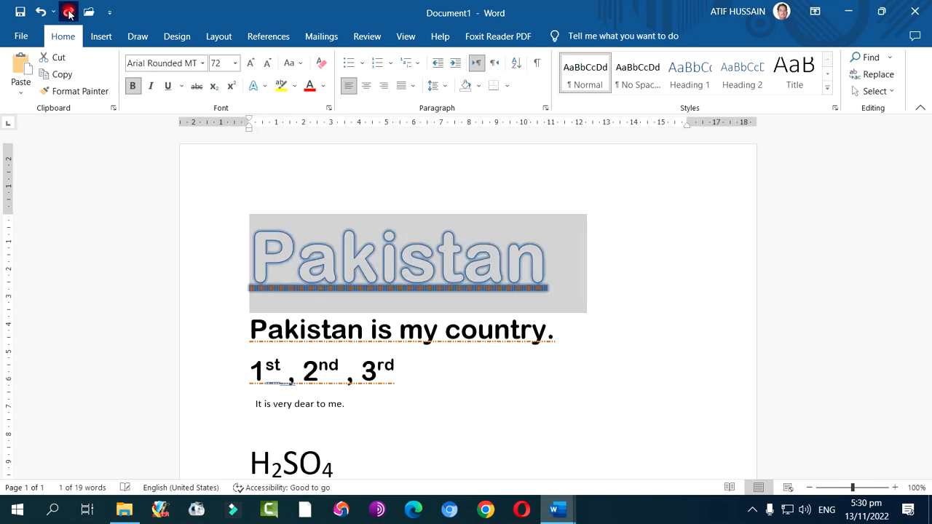
{"action": "left_click", "coordinate": [68, 12]}
{"action": "left_click", "coordinate": [68, 12]}
{"action": "left_click", "coordinate": [69, 13]}
{"action": "left_click", "coordinate": [68, 12]}
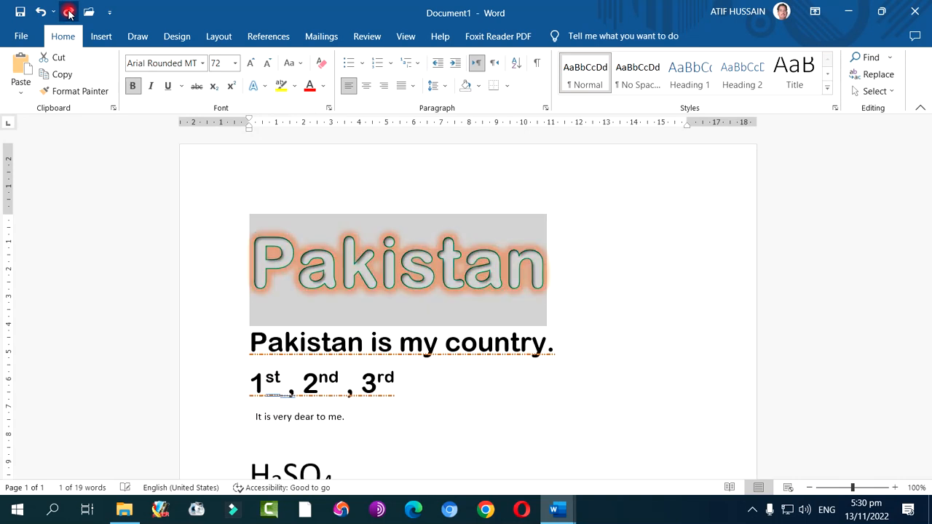
{"action": "left_click", "coordinate": [69, 12]}
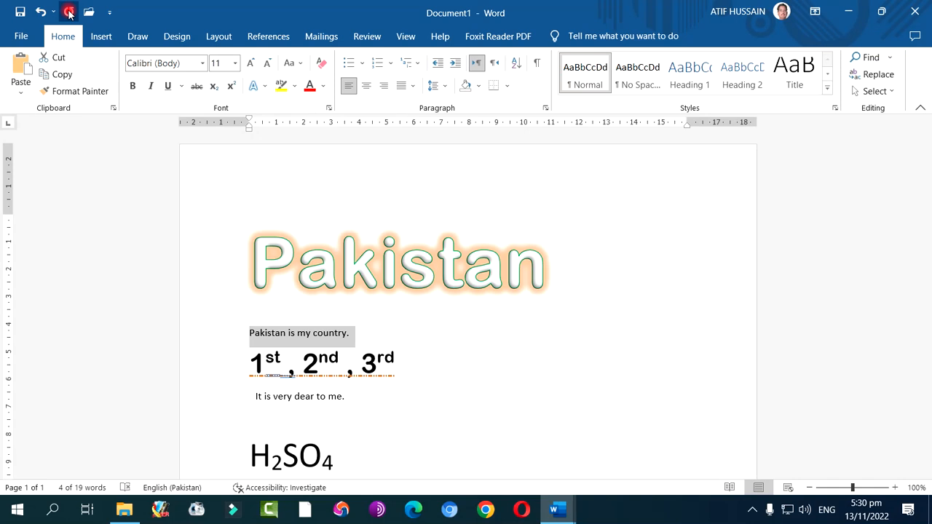
{"action": "left_click", "coordinate": [70, 14]}
{"action": "left_click", "coordinate": [486, 394]}
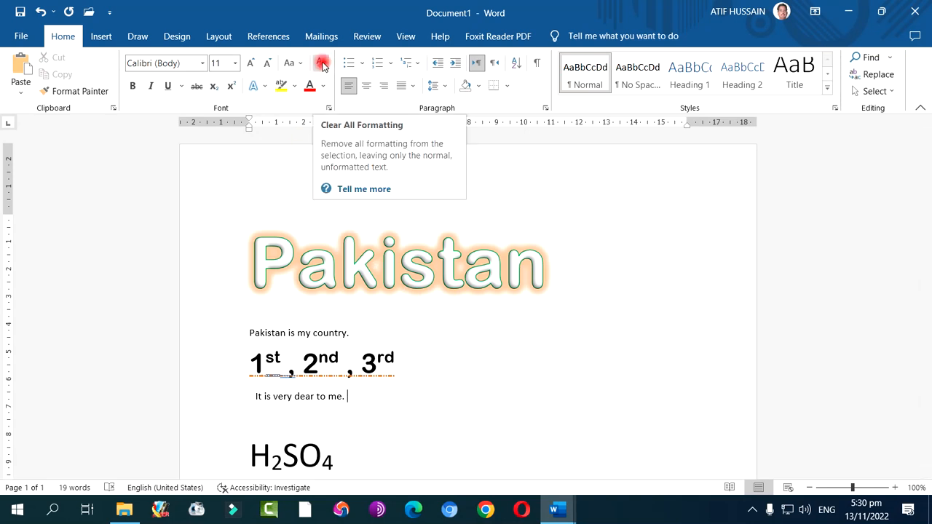
Undo the formatting removal on the line "Pakistan is my country." and deselect it
{"action": "left_click", "coordinate": [41, 13]}
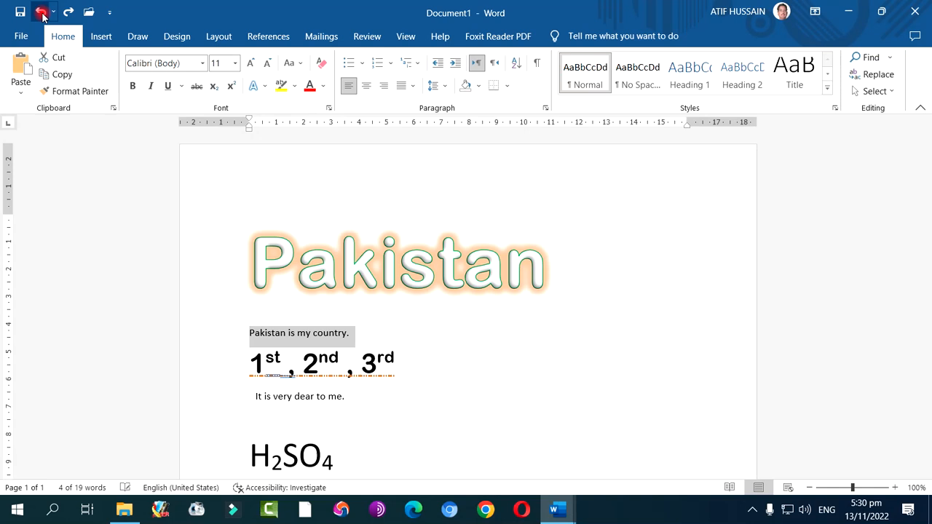
{"action": "left_click", "coordinate": [41, 12]}
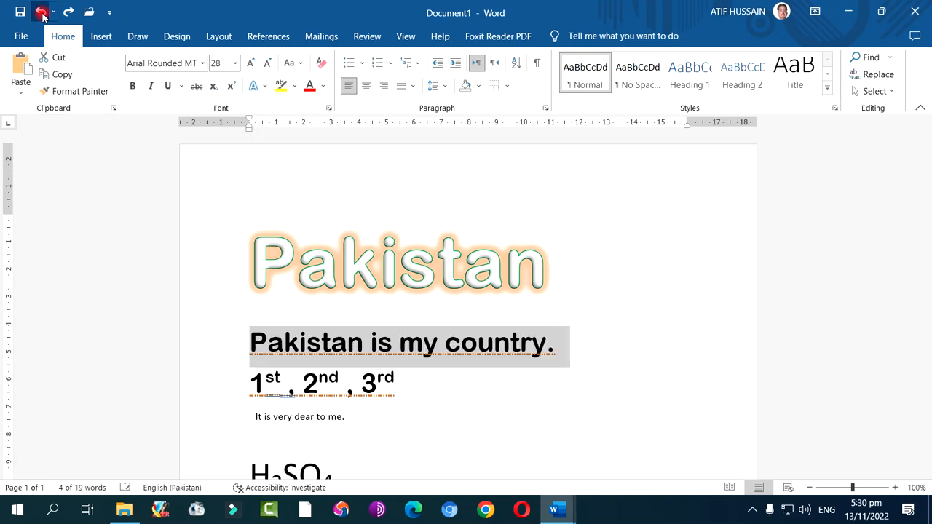
{"action": "left_click", "coordinate": [393, 343]}
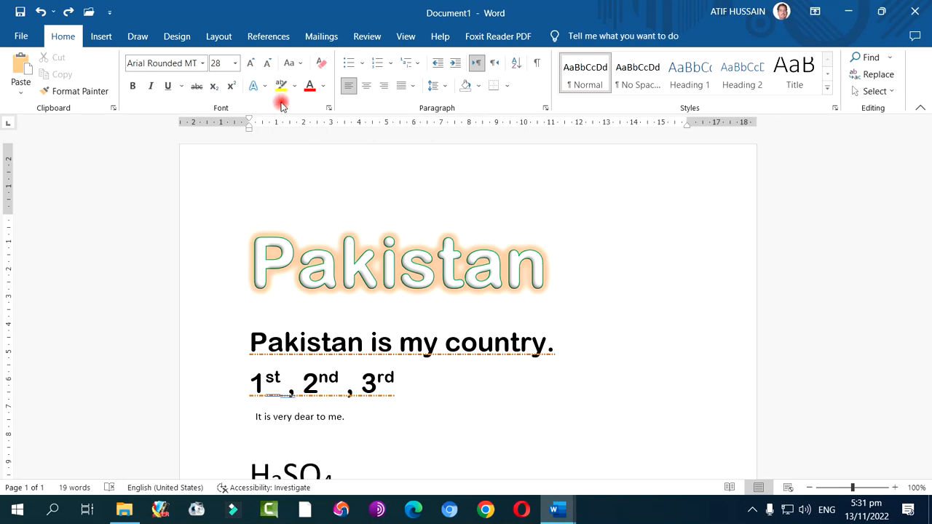
Highlight the words "Pakistan is my country" in yellow
{"action": "left_click_drag", "start_coordinate": [246, 341], "coordinate": [542, 347]}
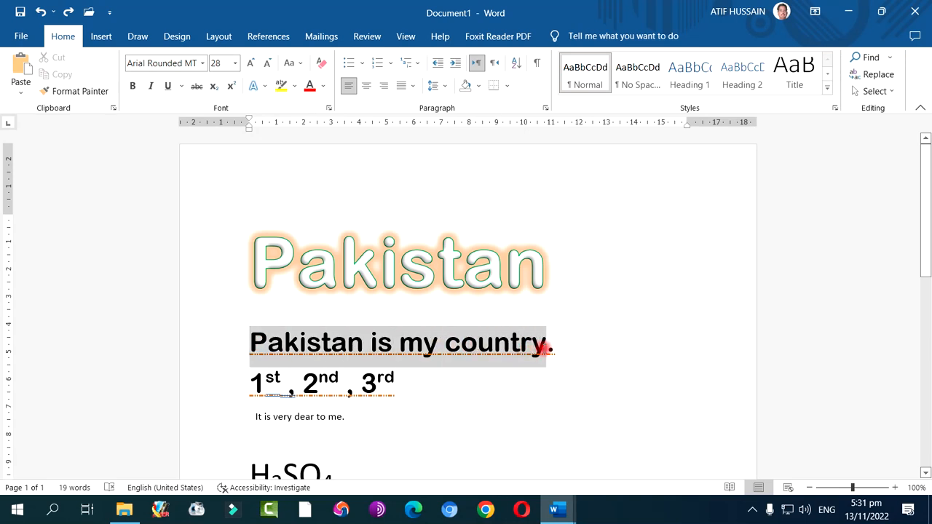
{"action": "left_click", "coordinate": [295, 87]}
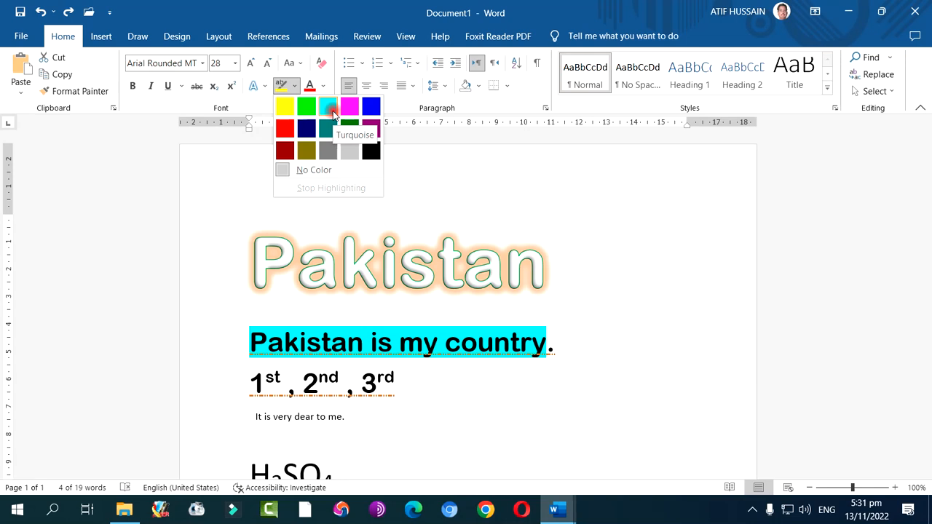
{"action": "left_click", "coordinate": [287, 110]}
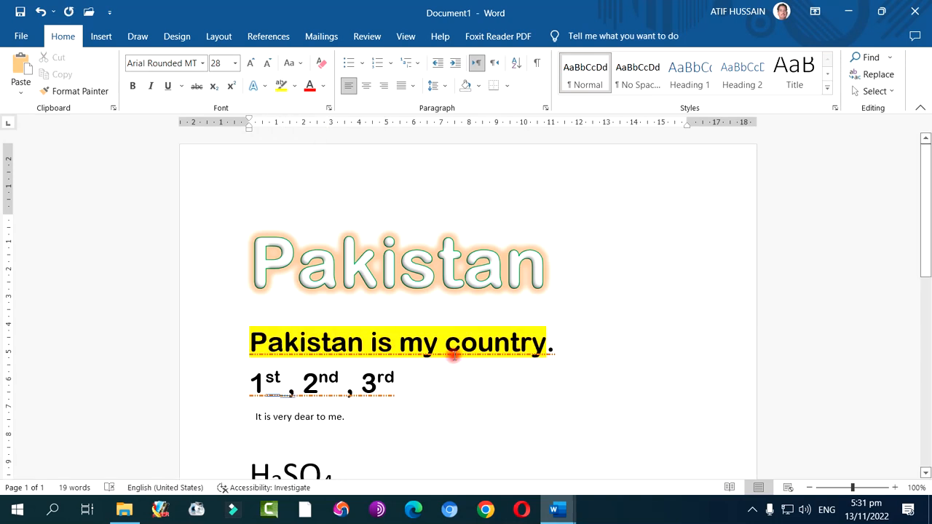
Remove the highlight colour from the words "Pakistan is my country"
{"action": "left_click_drag", "start_coordinate": [251, 342], "coordinate": [508, 351]}
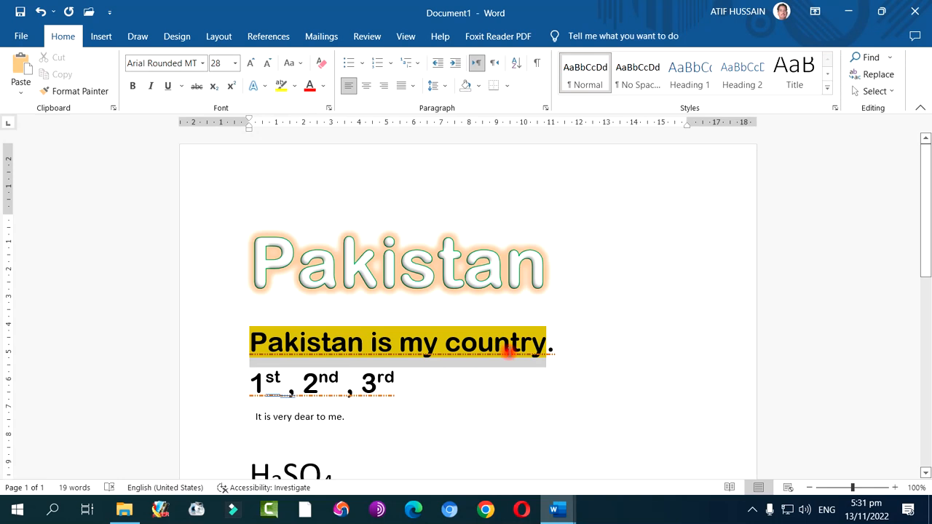
{"action": "left_click", "coordinate": [294, 86]}
{"action": "left_click", "coordinate": [293, 169]}
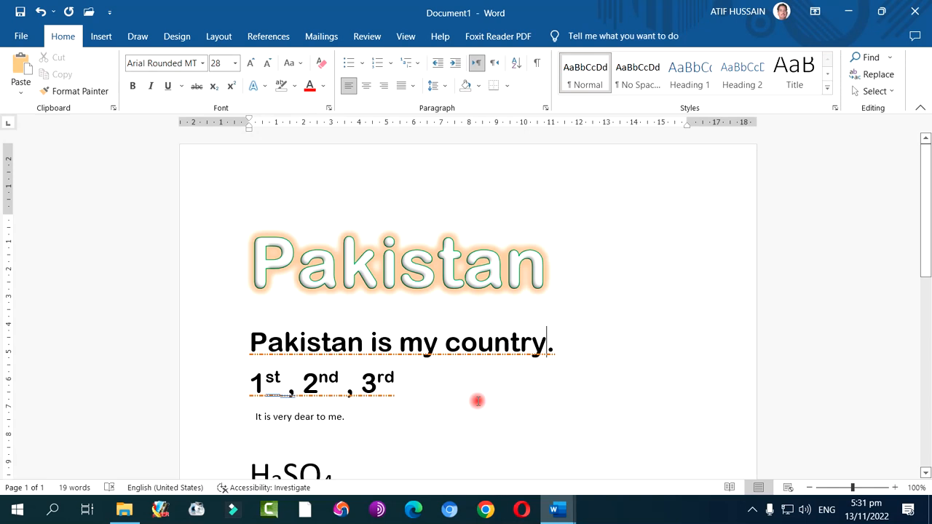
Apply a custom green font colour to the words "Pakistan is my country", adjusting its brightness
{"action": "left_click_drag", "start_coordinate": [251, 341], "coordinate": [517, 343]}
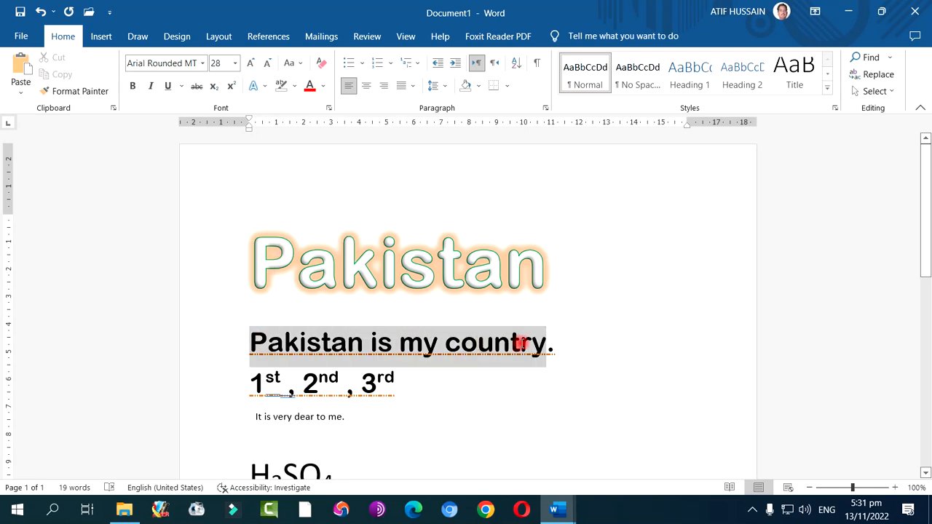
{"action": "left_click", "coordinate": [325, 88]}
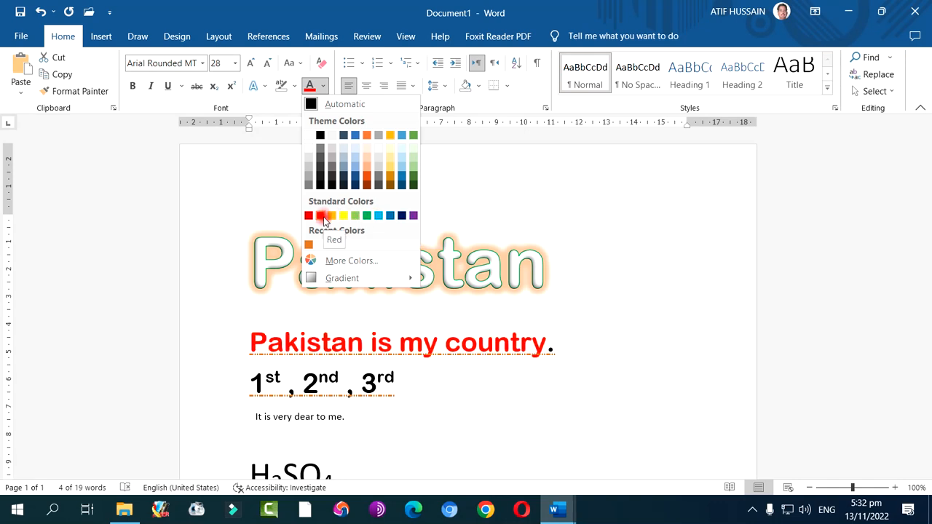
{"action": "left_click", "coordinate": [335, 264]}
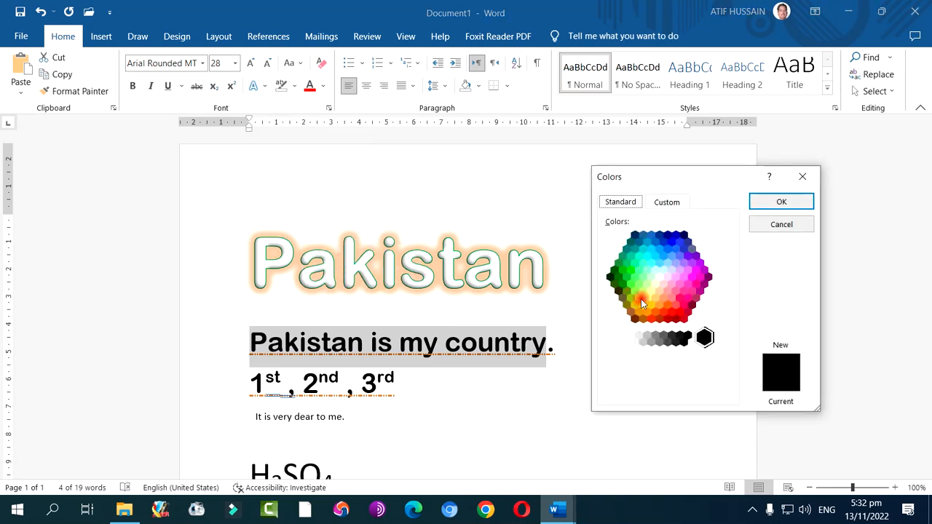
{"action": "left_click", "coordinate": [665, 202]}
{"action": "left_click", "coordinate": [643, 265]}
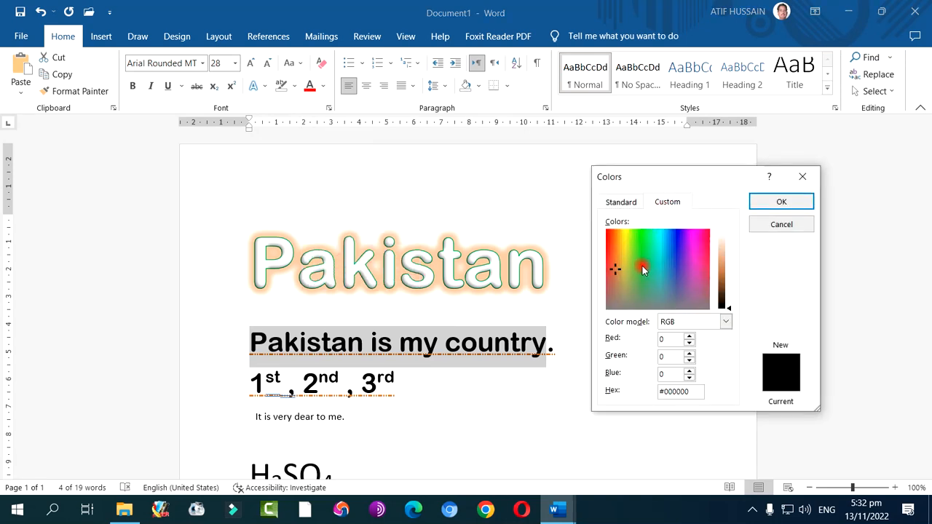
{"action": "left_click_drag", "start_coordinate": [723, 280], "coordinate": [722, 275]}
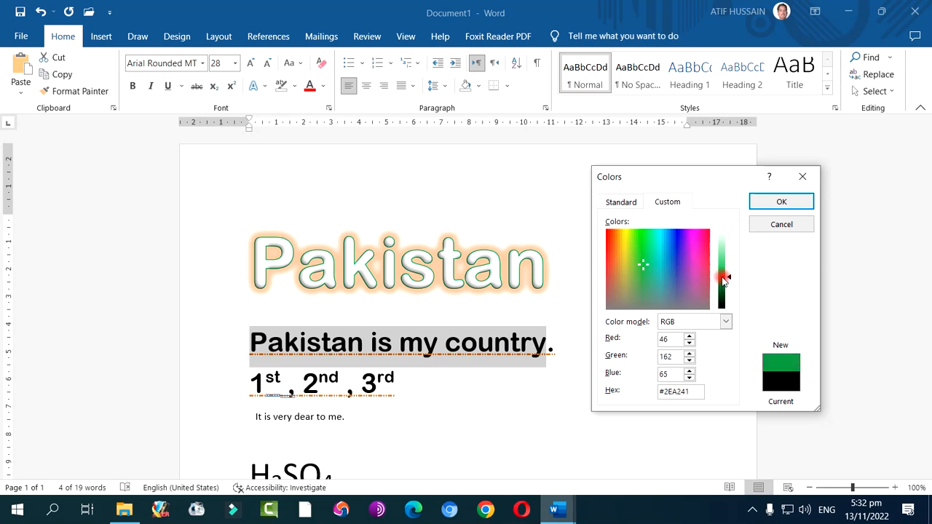
{"action": "left_click", "coordinate": [781, 202]}
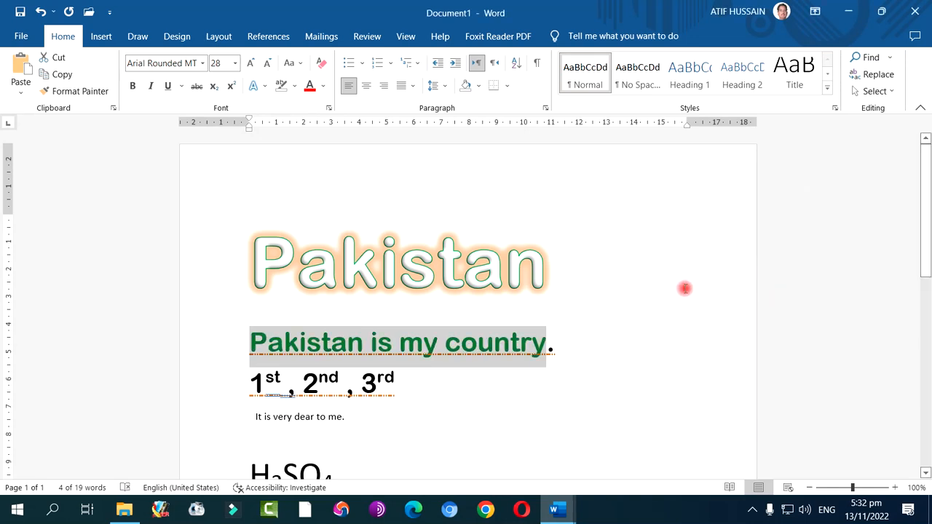
Give "Pakistan is my country" a gradient text fill using the orange preset in the third row of preset gradients
{"action": "left_click", "coordinate": [322, 93]}
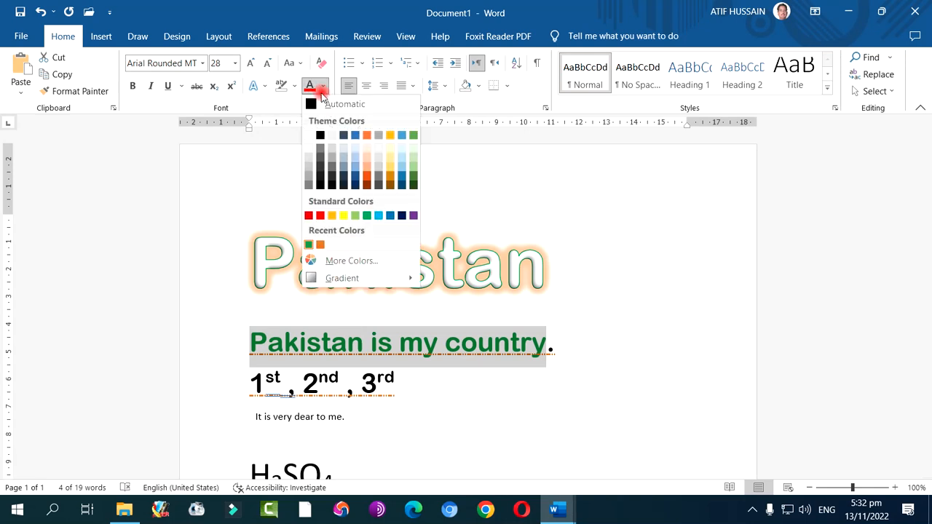
{"action": "mouse_move", "coordinate": [328, 277]}
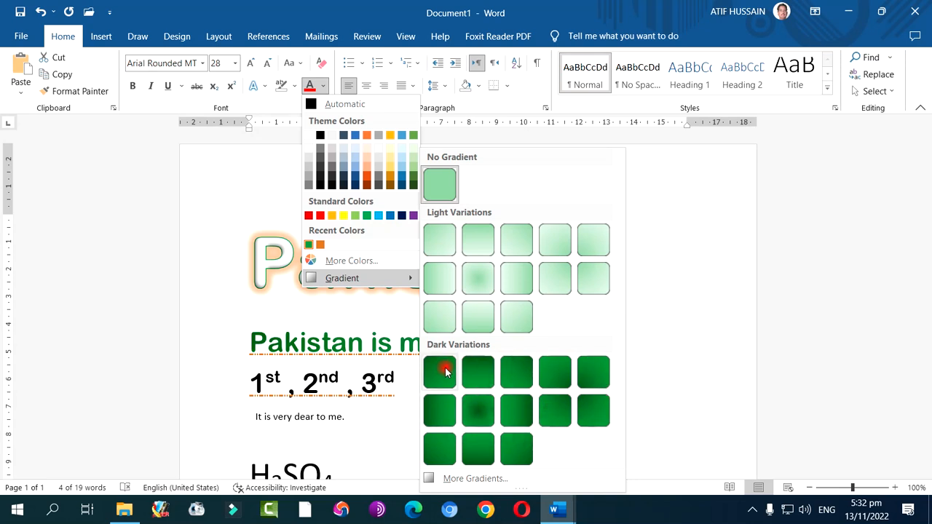
{"action": "left_click", "coordinate": [474, 479]}
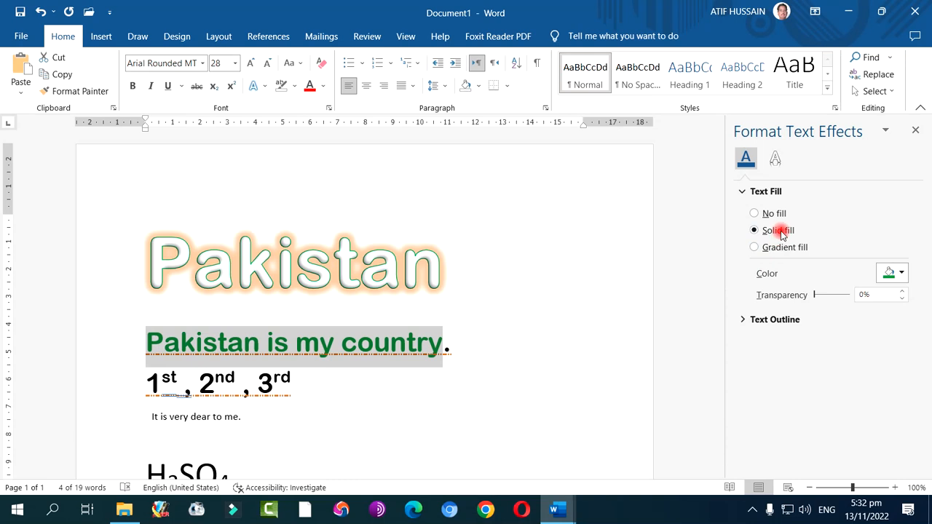
{"action": "left_click", "coordinate": [899, 275]}
{"action": "left_click", "coordinate": [834, 251]}
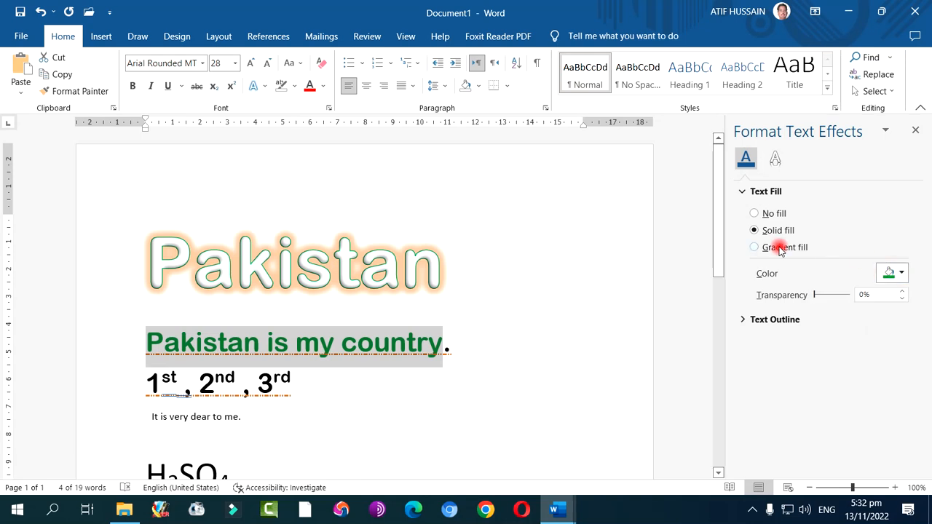
{"action": "left_click", "coordinate": [780, 248]}
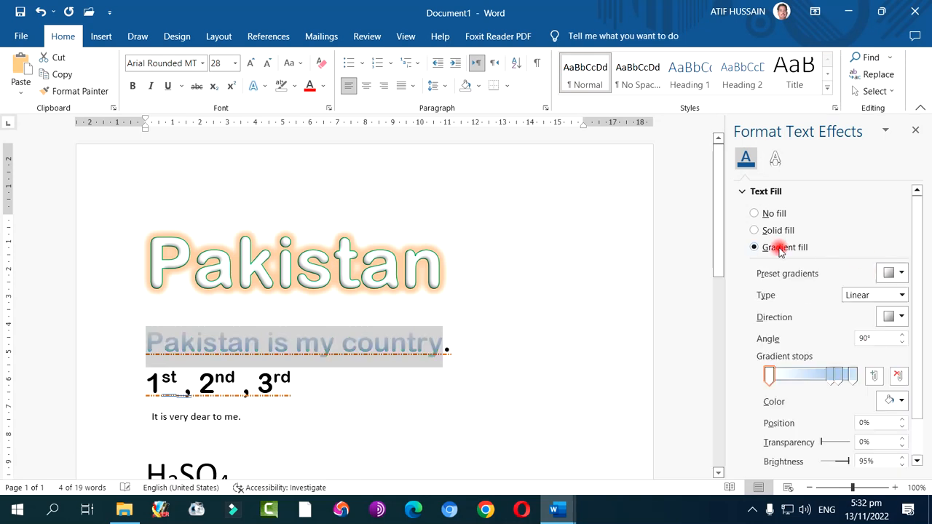
{"action": "left_click", "coordinate": [892, 274]}
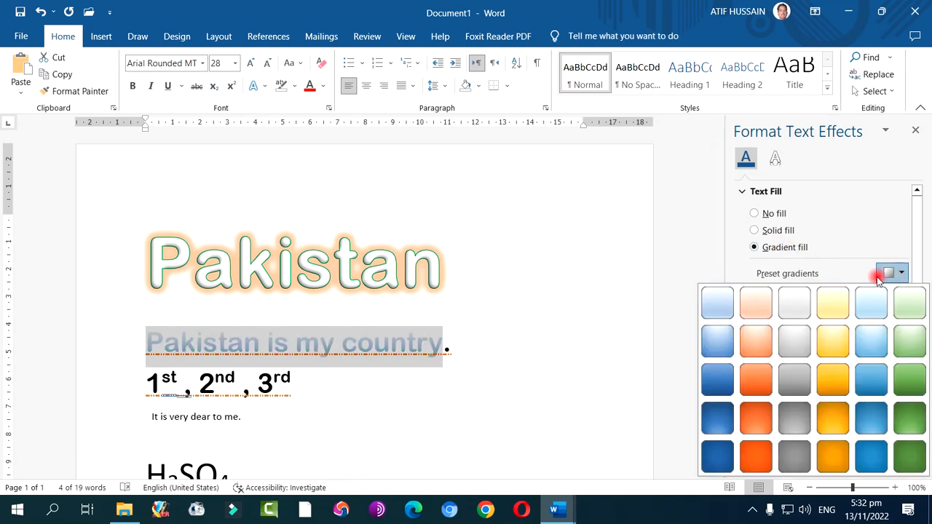
{"action": "left_click", "coordinate": [760, 383]}
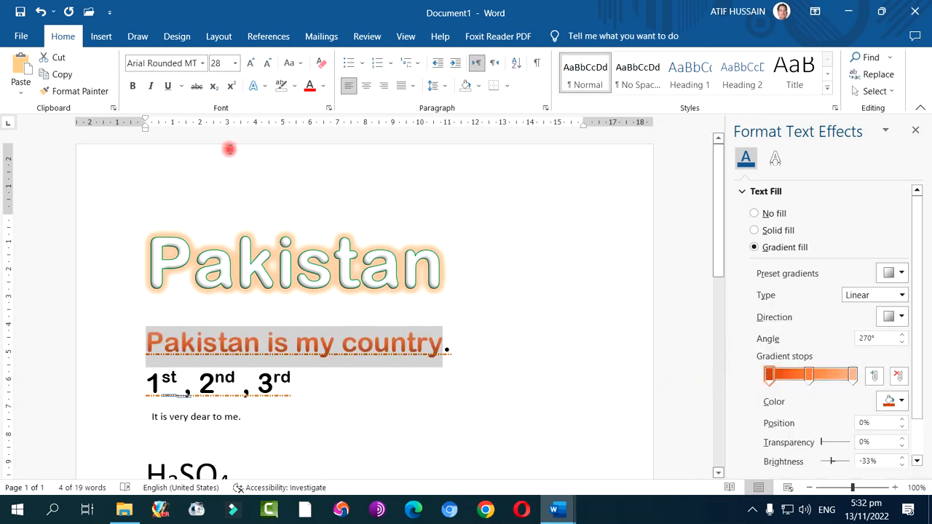
Vary the font size of "Pakistan is my country" through 48, 36 and 45 pt, end at 36 pt, and deselect the text
{"action": "left_click", "coordinate": [248, 64]}
{"action": "left_click", "coordinate": [248, 65]}
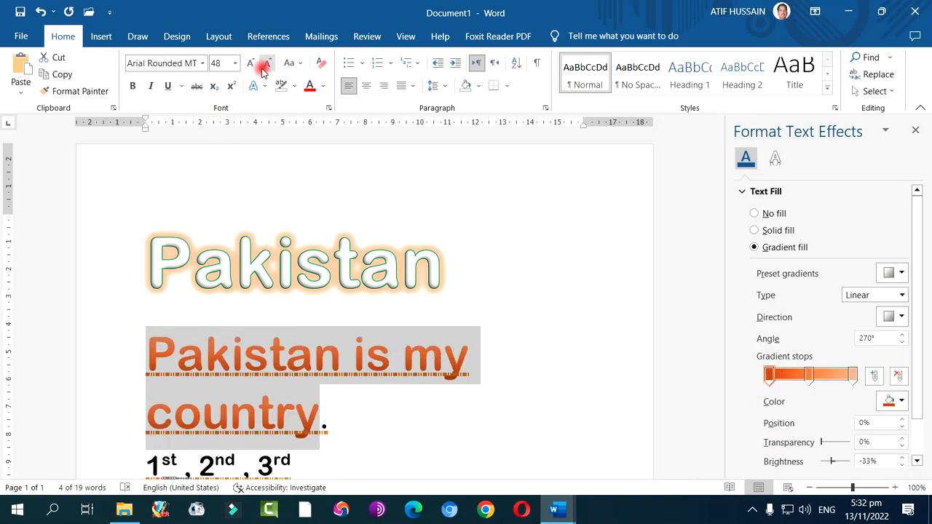
{"action": "left_click", "coordinate": [267, 66]}
{"action": "left_click", "coordinate": [228, 62]}
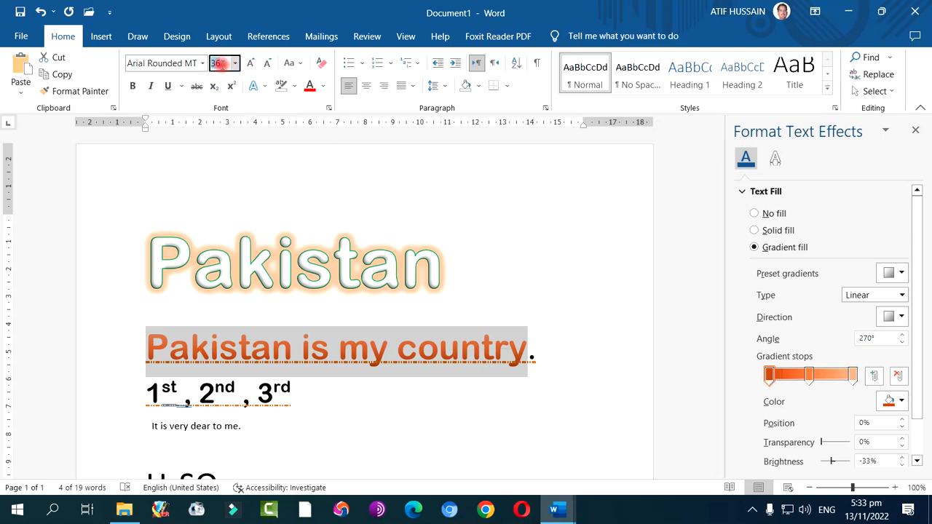
{"action": "type", "text": "45"}
{"action": "key", "text": "Return"}
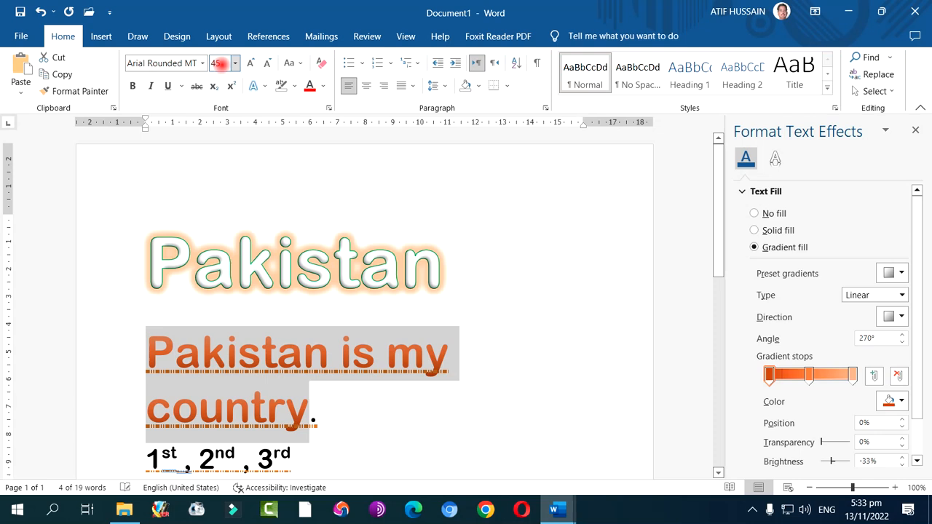
{"action": "left_click", "coordinate": [267, 62]}
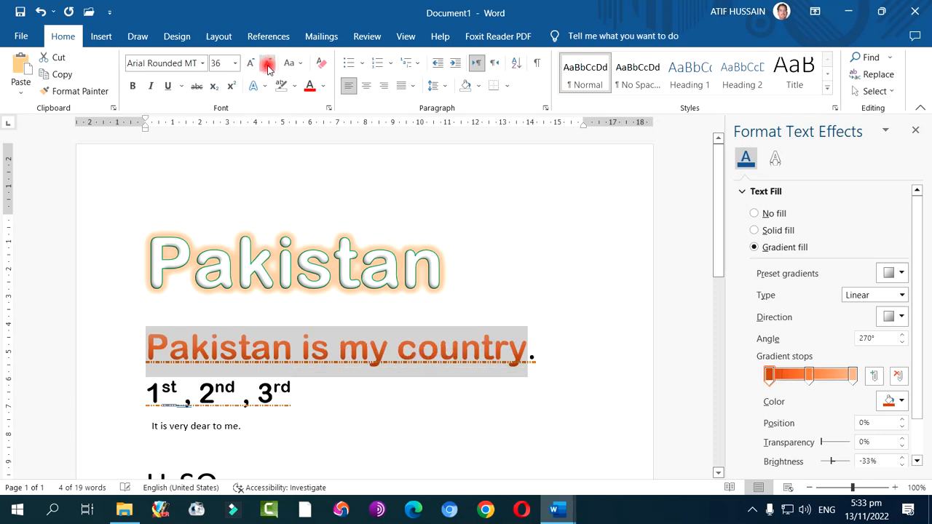
{"action": "left_click", "coordinate": [461, 416]}
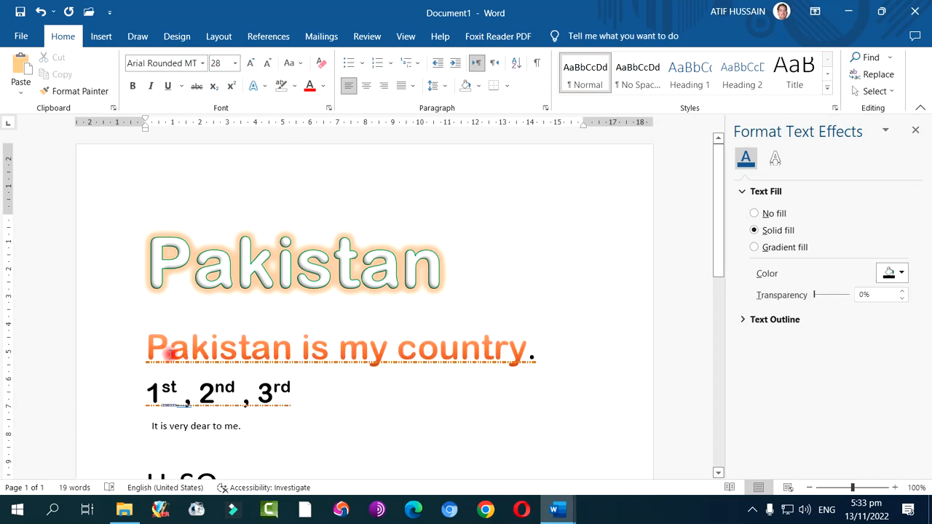
Look through the preset gradients for "Pakistan is my country" and change its gradient type to Radial
{"action": "left_click_drag", "start_coordinate": [150, 345], "coordinate": [492, 350]}
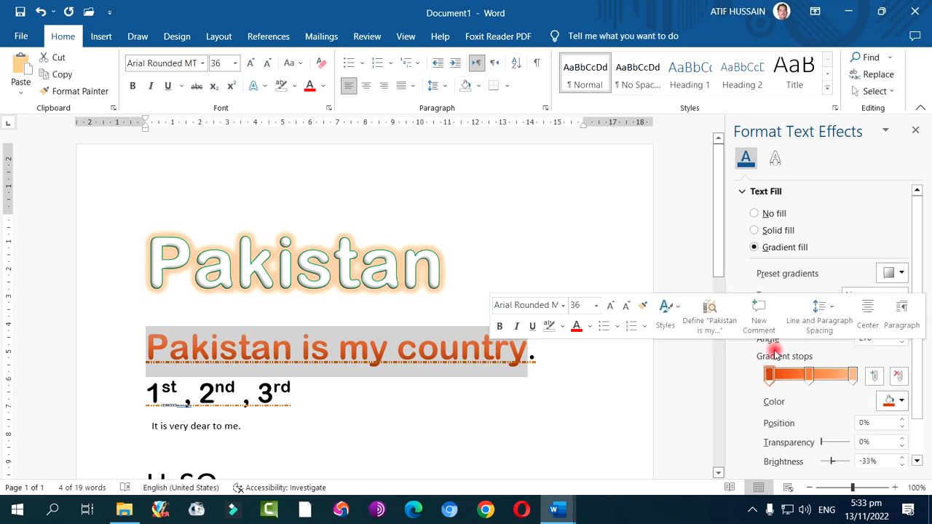
{"action": "left_click", "coordinate": [900, 273]}
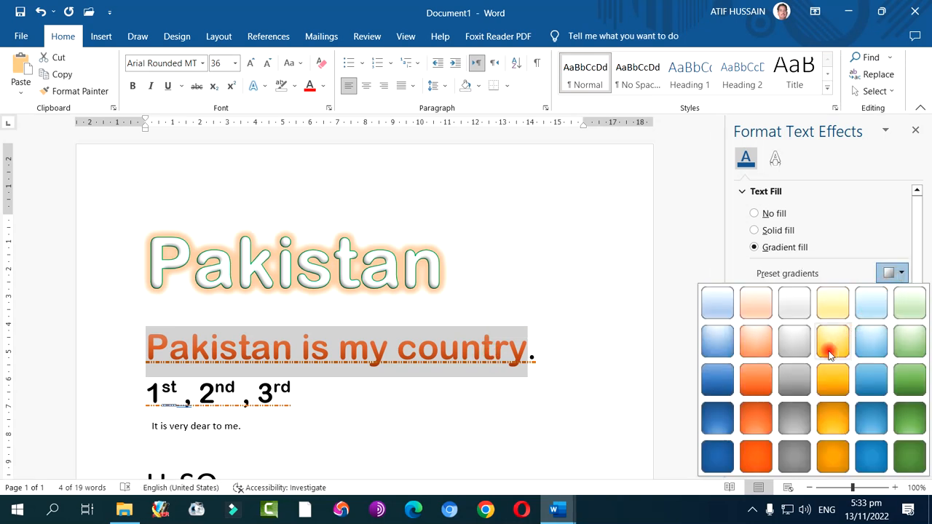
{"action": "left_click", "coordinate": [853, 271]}
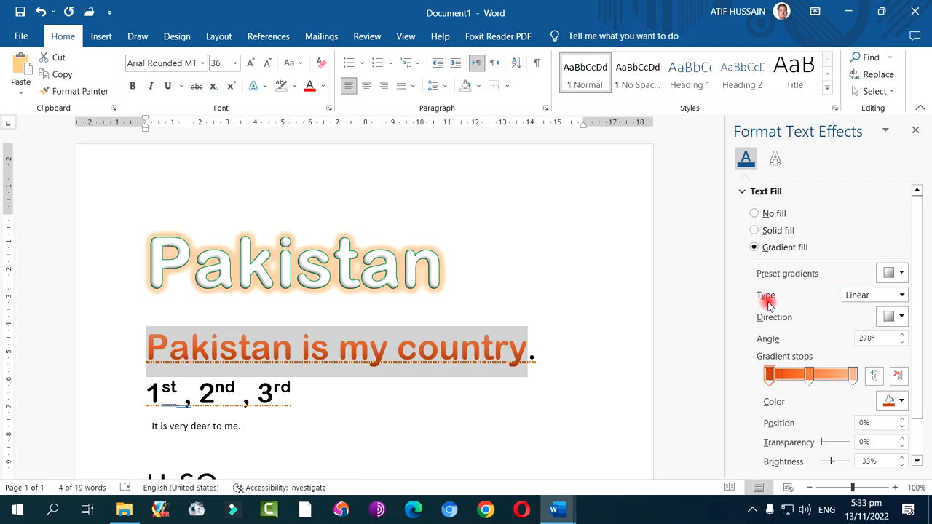
{"action": "left_click", "coordinate": [893, 273]}
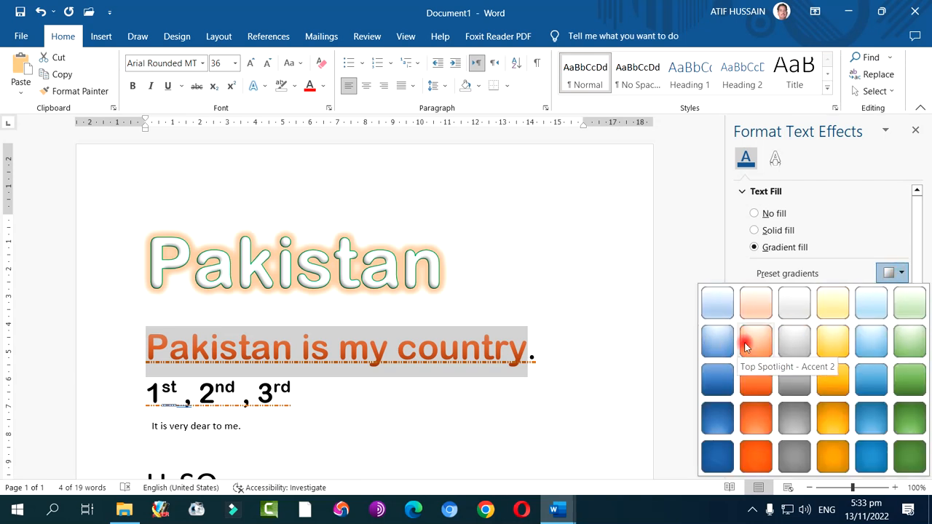
{"action": "left_click", "coordinate": [896, 272]}
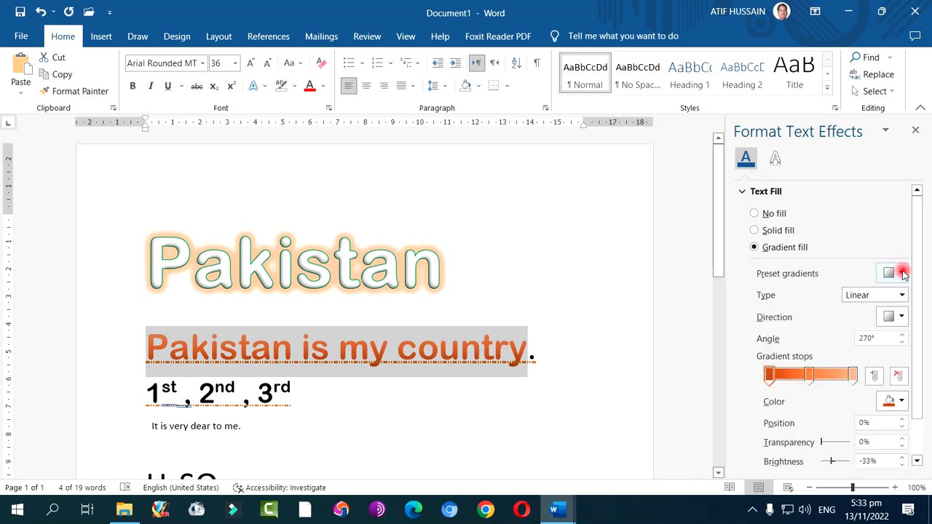
{"action": "left_click", "coordinate": [902, 298]}
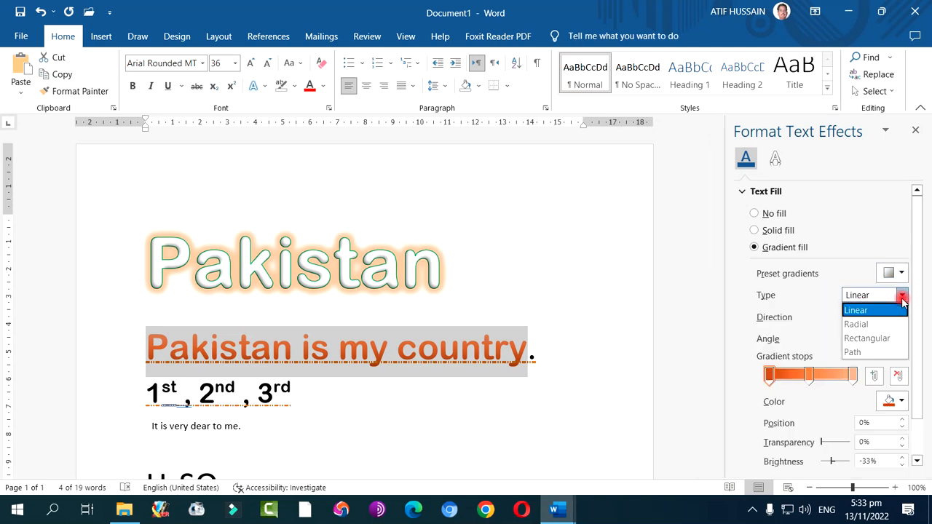
{"action": "left_click", "coordinate": [860, 326]}
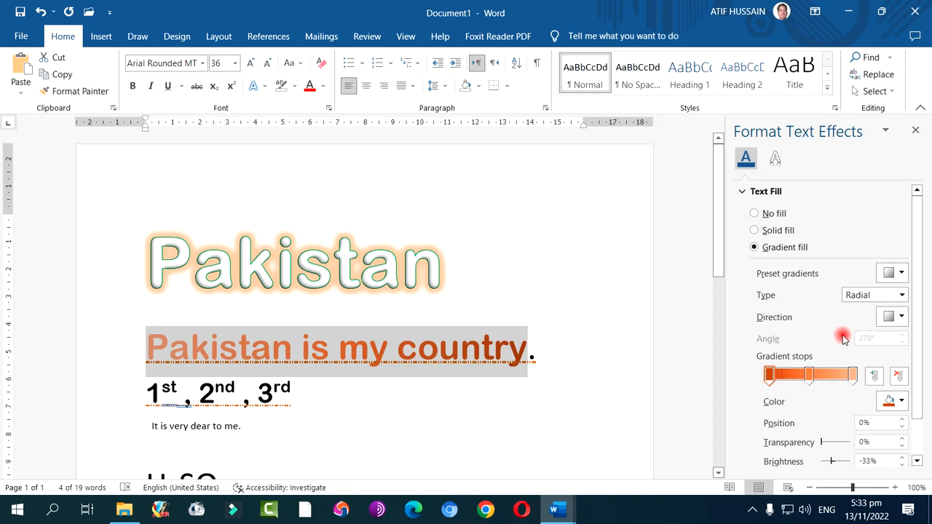
{"action": "left_click", "coordinate": [556, 374]}
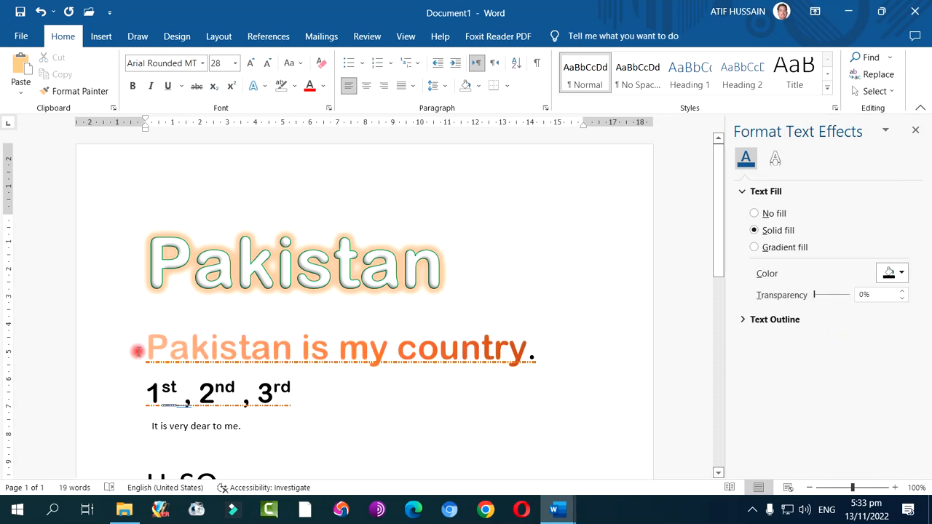
Switch the gradient type of "Pakistan is my country" through Rectangular and Path, ending on Linear at a 50° angle
{"action": "left_click_drag", "start_coordinate": [147, 344], "coordinate": [525, 348]}
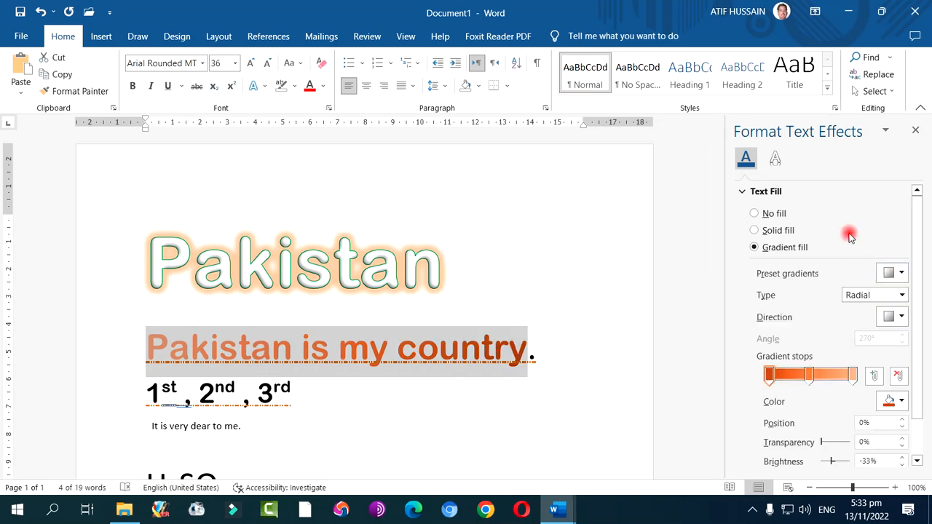
{"action": "left_click", "coordinate": [900, 318]}
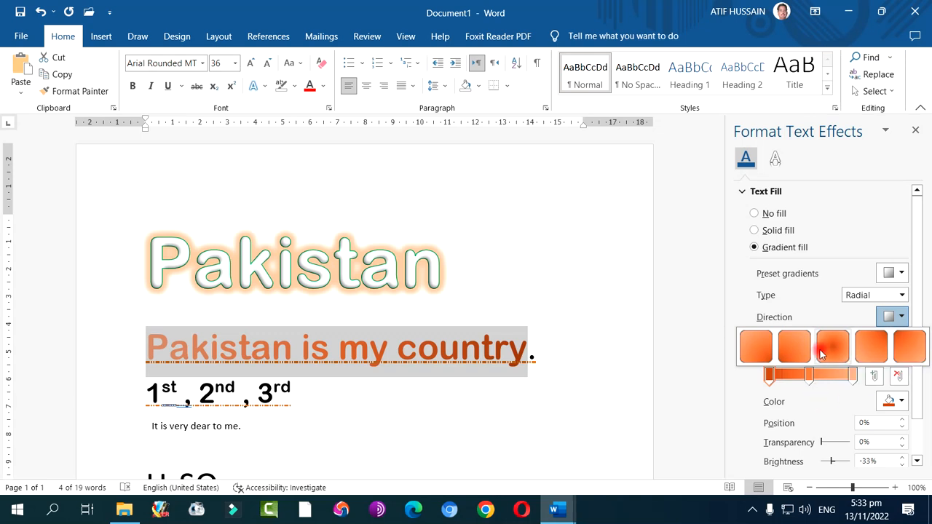
{"action": "left_click", "coordinate": [816, 314]}
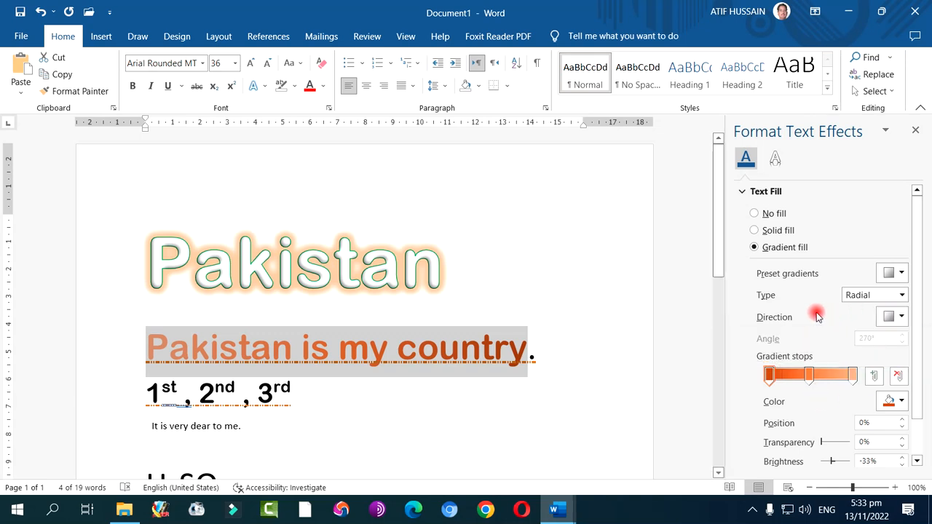
{"action": "left_click", "coordinate": [901, 294]}
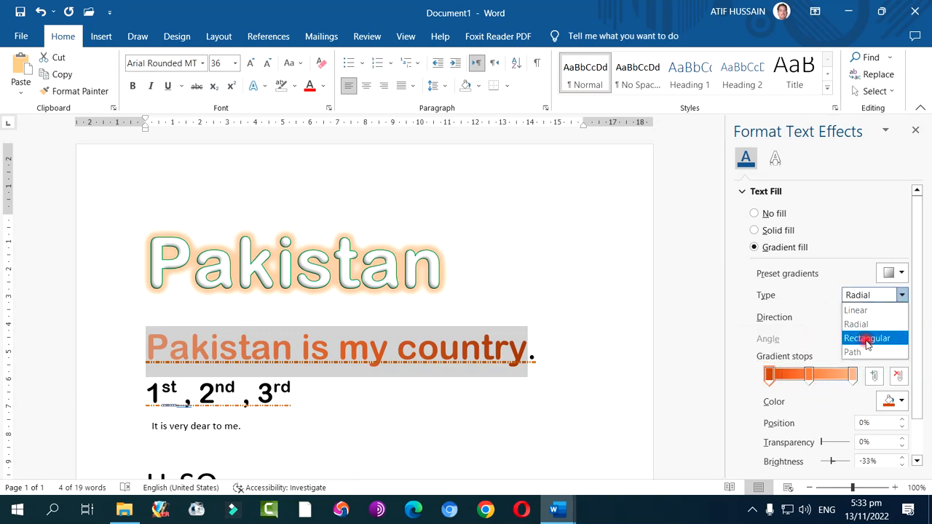
{"action": "left_click", "coordinate": [866, 339]}
{"action": "left_click", "coordinate": [901, 294]}
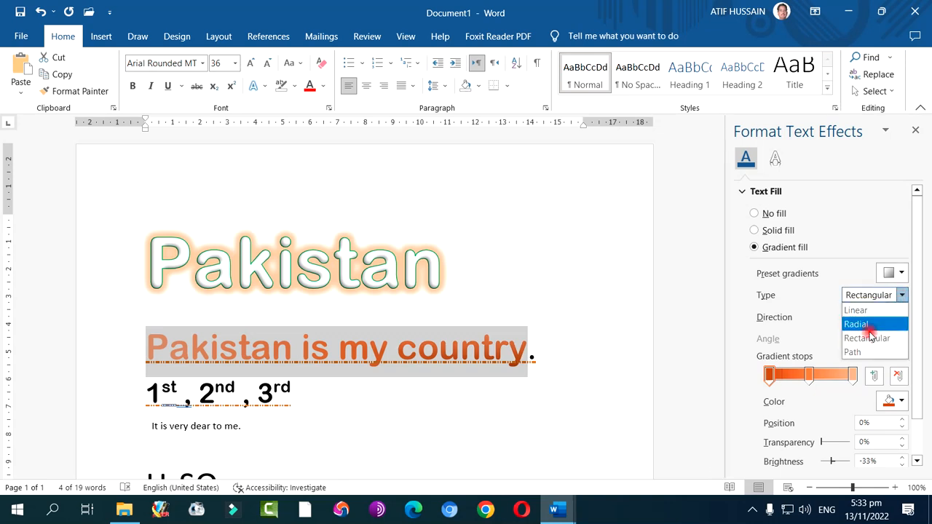
{"action": "left_click", "coordinate": [863, 353]}
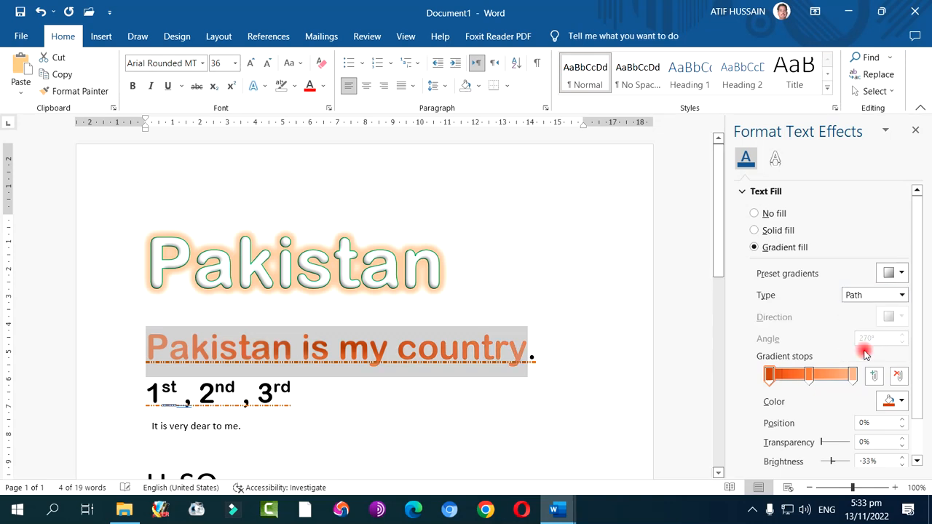
{"action": "left_click", "coordinate": [902, 294]}
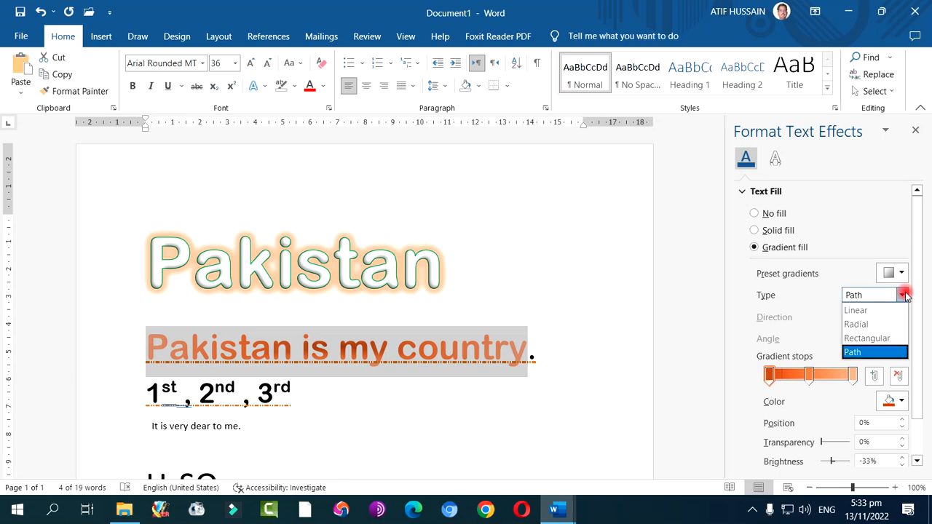
{"action": "left_click", "coordinate": [875, 310]}
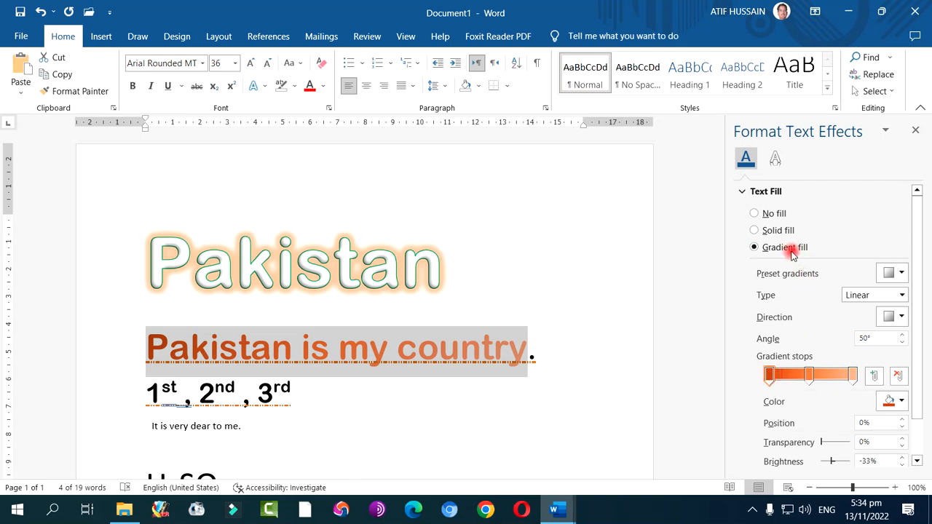
Recolour the middle gradient stop of "Pakistan is my country" dark blue
{"action": "left_click", "coordinate": [853, 377]}
{"action": "left_click", "coordinate": [890, 401]}
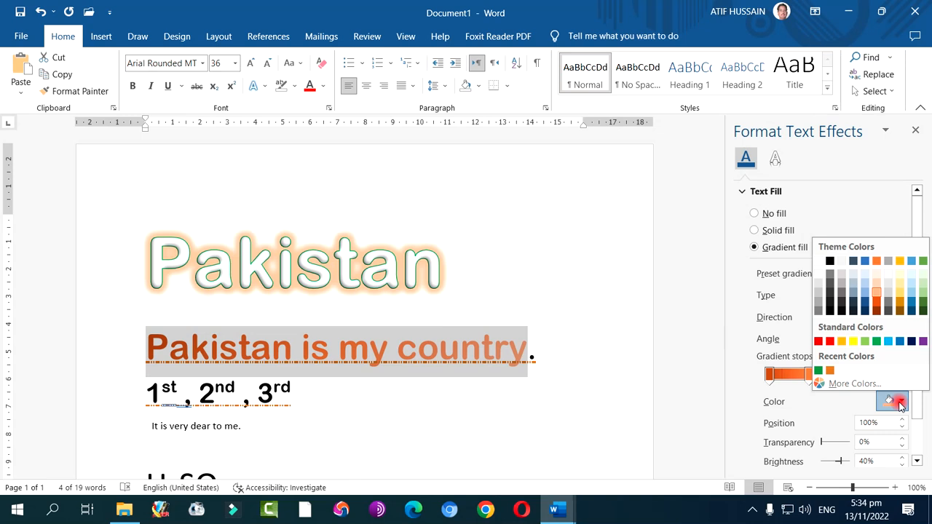
{"action": "left_click", "coordinate": [899, 404]}
{"action": "left_click", "coordinate": [810, 374]}
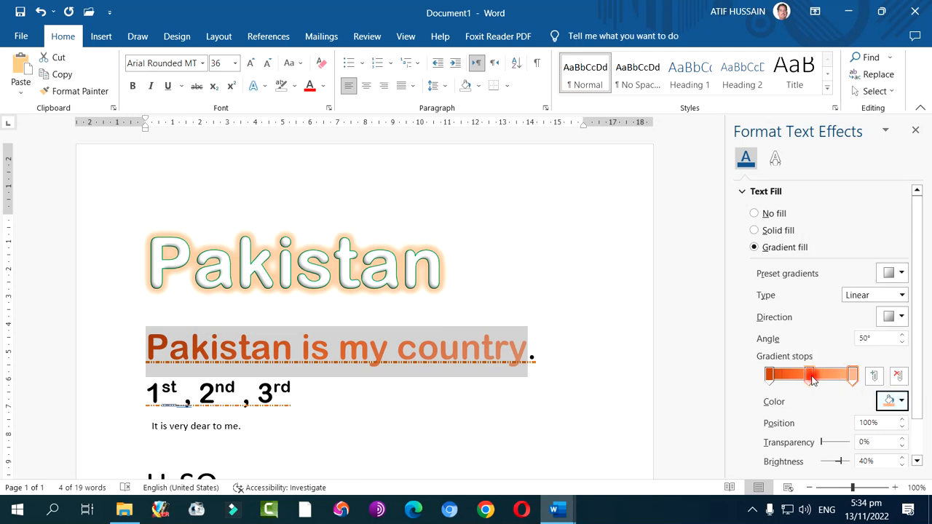
{"action": "left_click", "coordinate": [888, 398]}
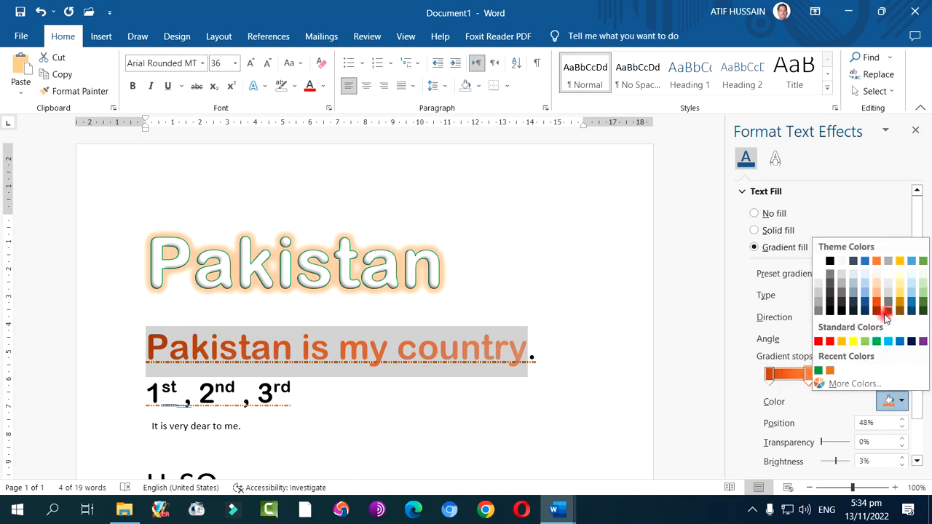
{"action": "left_click", "coordinate": [865, 308]}
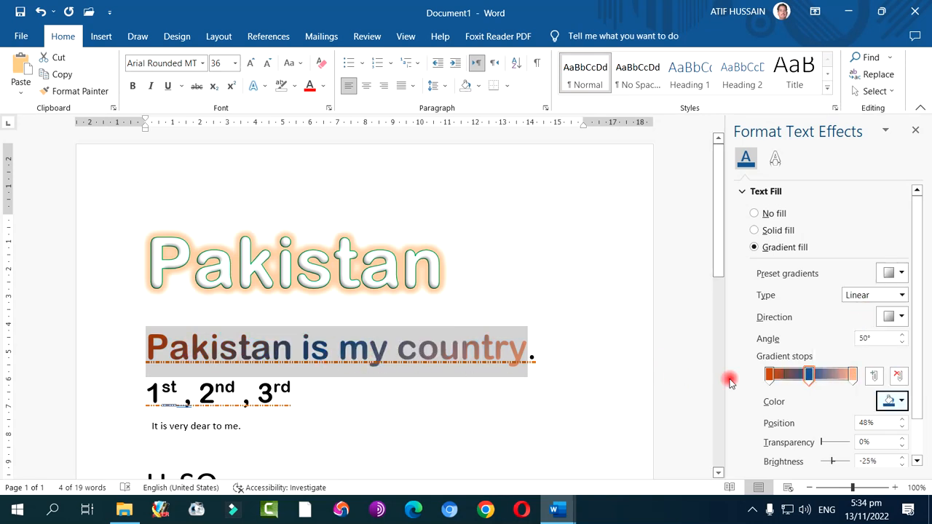
Recolour the first gradient stop of "Pakistan is my country" red and deselect the text
{"action": "left_click", "coordinate": [769, 375]}
{"action": "left_click", "coordinate": [893, 400]}
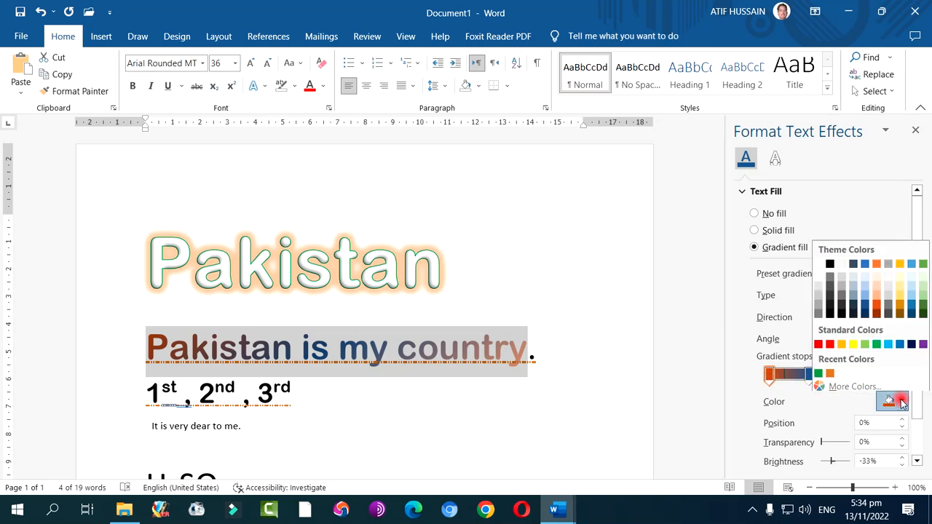
{"action": "left_click", "coordinate": [830, 342]}
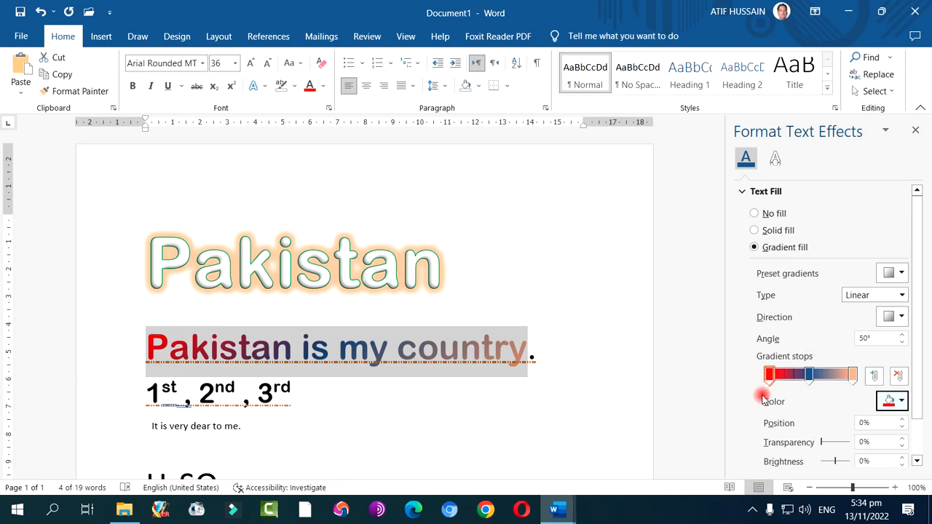
{"action": "left_click", "coordinate": [589, 390]}
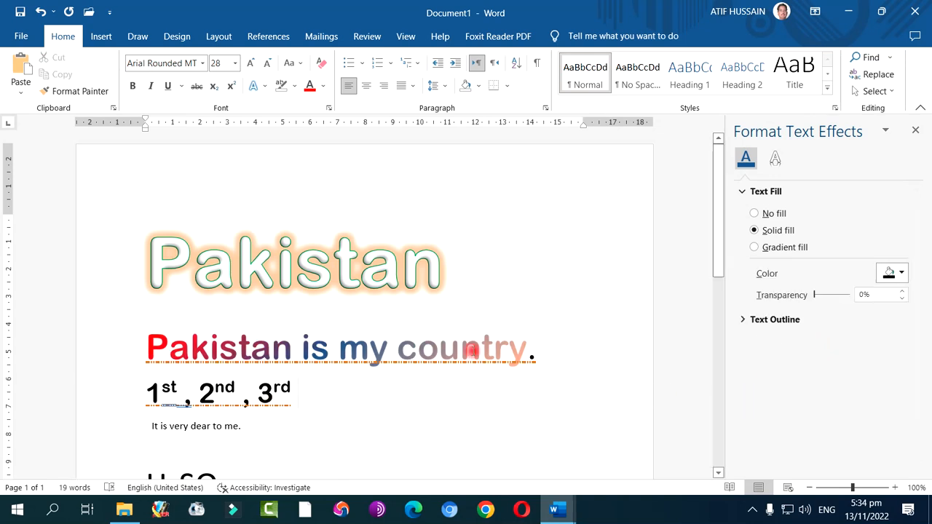
Rearrange the gradient stops of "Pakistan is my country": remove the pale orange end stop, add two stops, and move the blue one to 97%
{"action": "left_click_drag", "start_coordinate": [148, 347], "coordinate": [493, 349]}
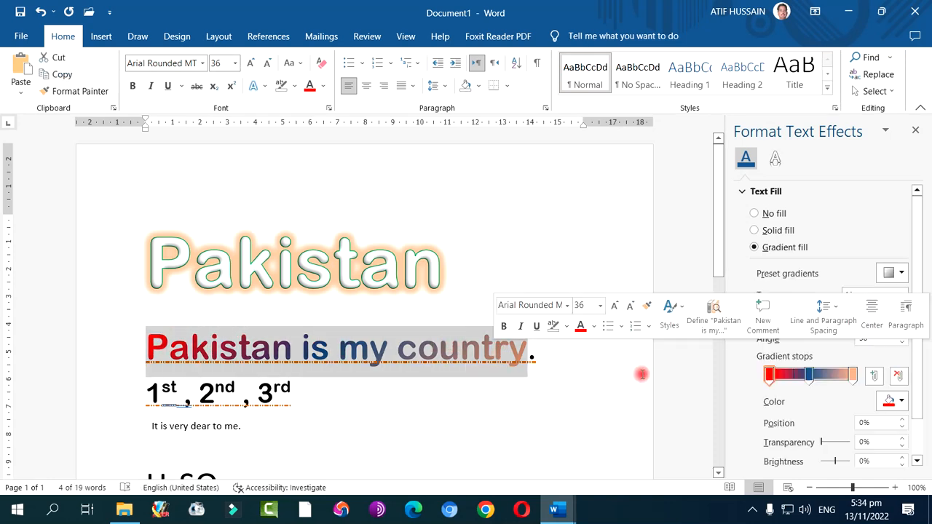
{"action": "left_click", "coordinate": [854, 377]}
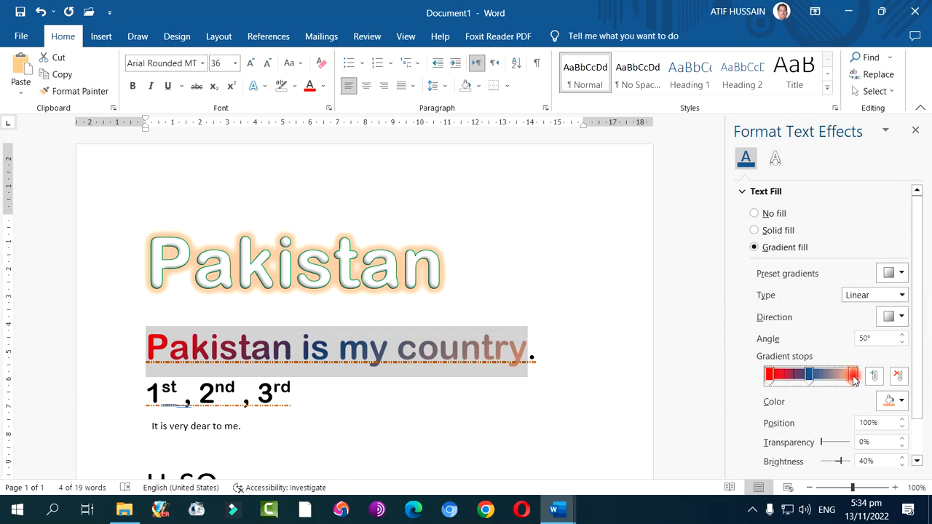
{"action": "left_click", "coordinate": [899, 378]}
{"action": "left_click", "coordinate": [875, 378]}
{"action": "left_click_drag", "start_coordinate": [812, 376], "coordinate": [853, 376]}
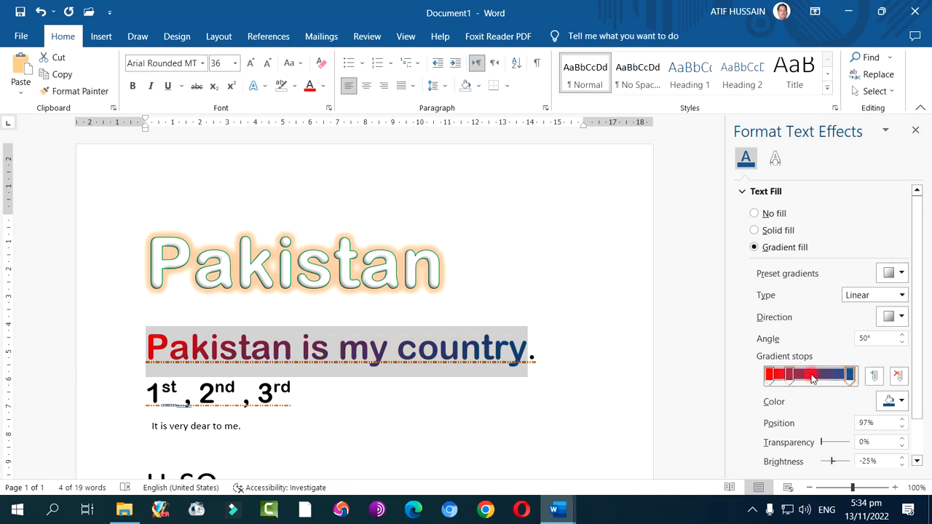
{"action": "left_click", "coordinate": [873, 376]}
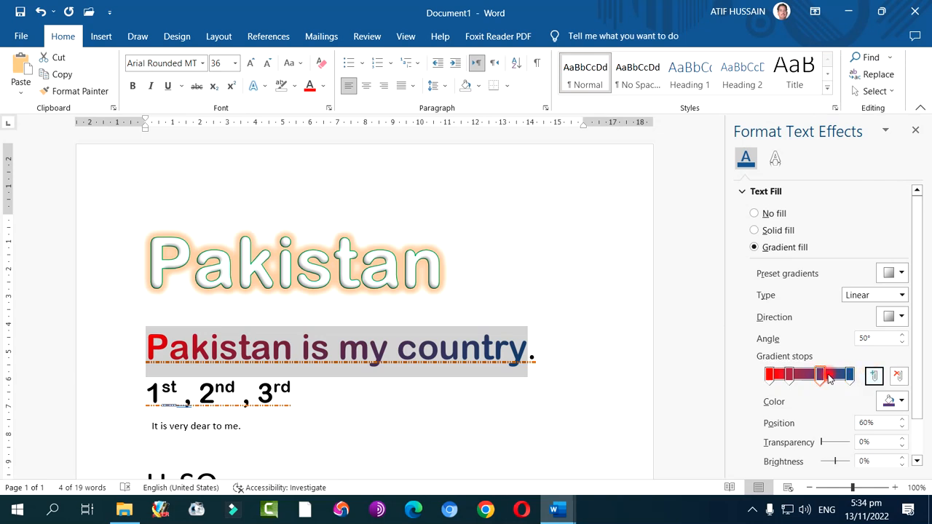
Move the second gradient stop to 30% and colour it green, and colour the 60% stop light blue
{"action": "left_click", "coordinate": [787, 375]}
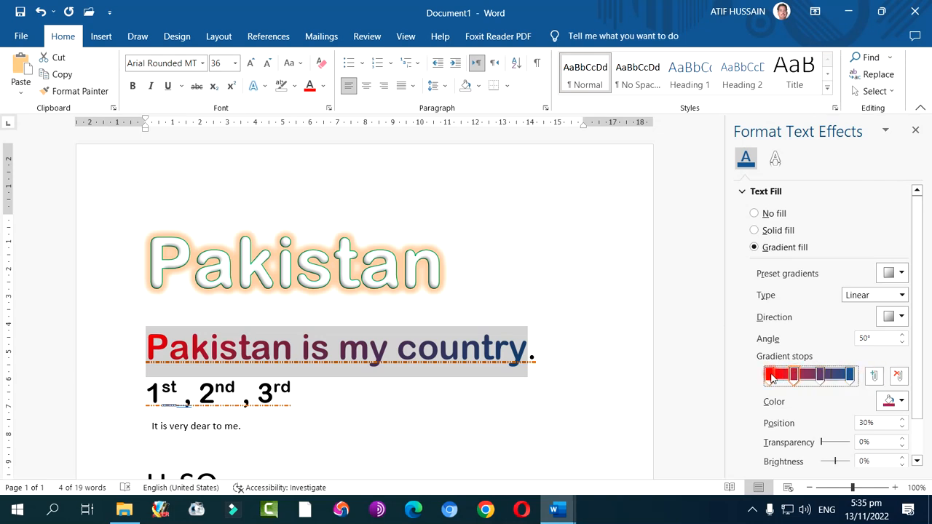
{"action": "left_click", "coordinate": [892, 402]}
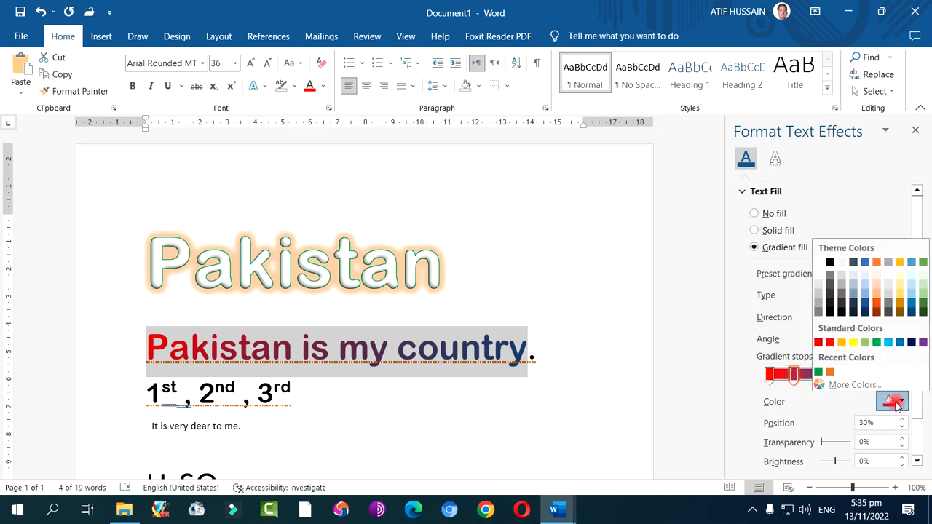
{"action": "left_click", "coordinate": [876, 360]}
{"action": "left_click", "coordinate": [821, 375]}
{"action": "left_click", "coordinate": [899, 402]}
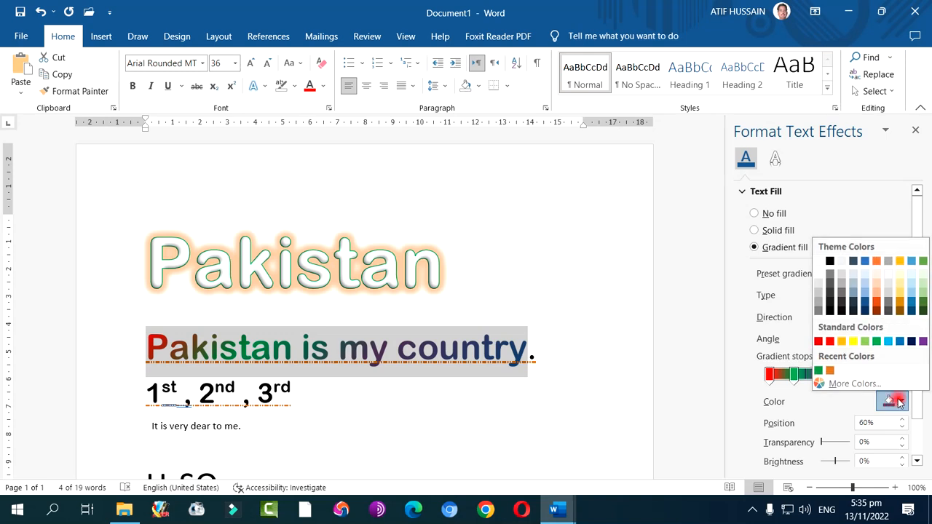
{"action": "left_click", "coordinate": [887, 341]}
Recolour the last gradient stop, at 97%, yellow
{"action": "left_click", "coordinate": [848, 375]}
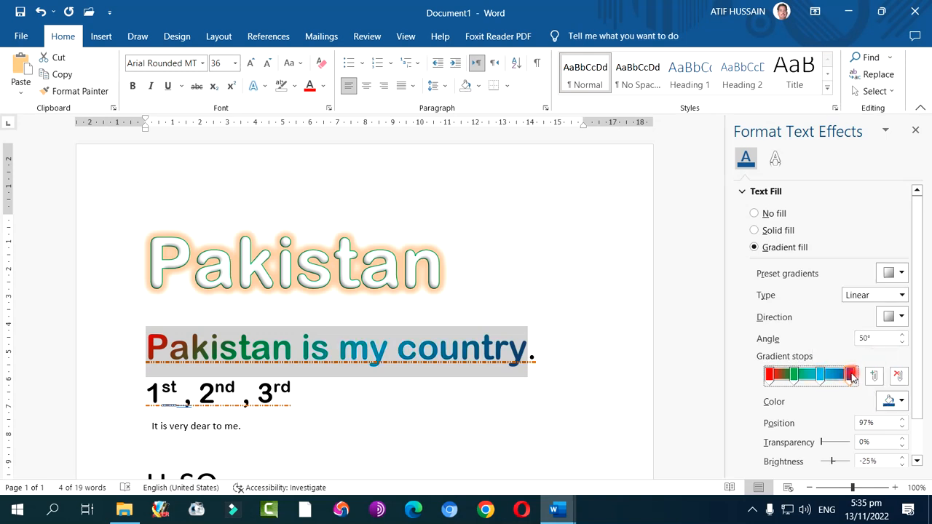
{"action": "left_click", "coordinate": [893, 406]}
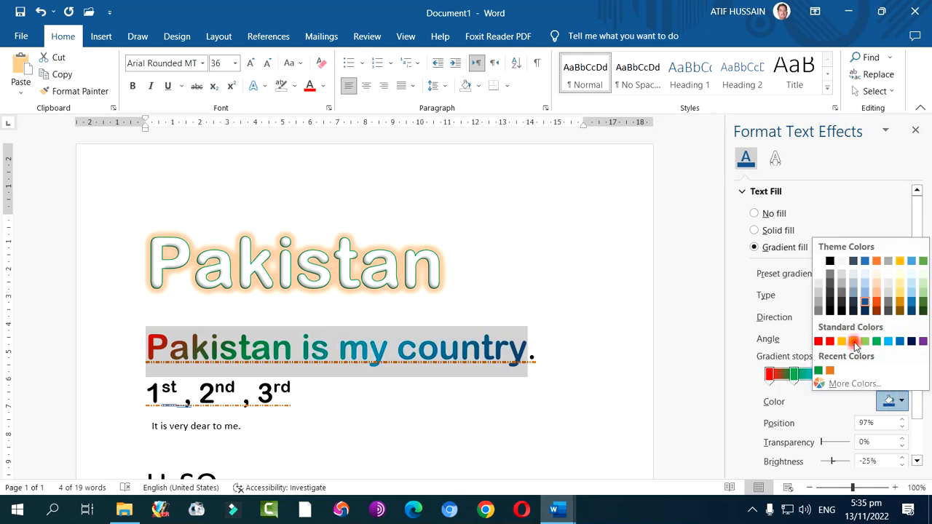
{"action": "left_click", "coordinate": [853, 342]}
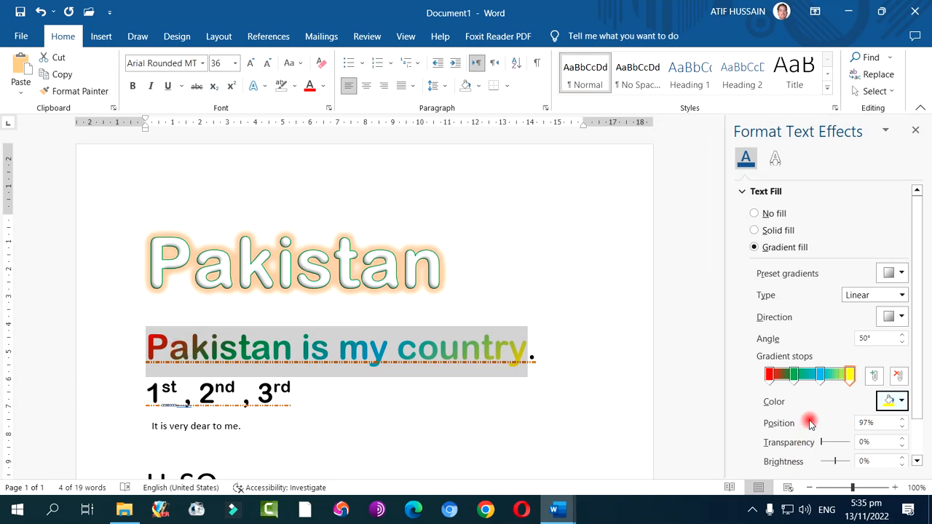
Try the transparency setting of the yellow gradient stop, leave it at 0%, and set the stop's brightness to 9%
{"action": "scroll", "coordinate": [810, 417], "scroll_direction": "down", "scroll_amount": 1}
{"action": "scroll", "coordinate": [810, 416], "scroll_direction": "down", "scroll_amount": 1}
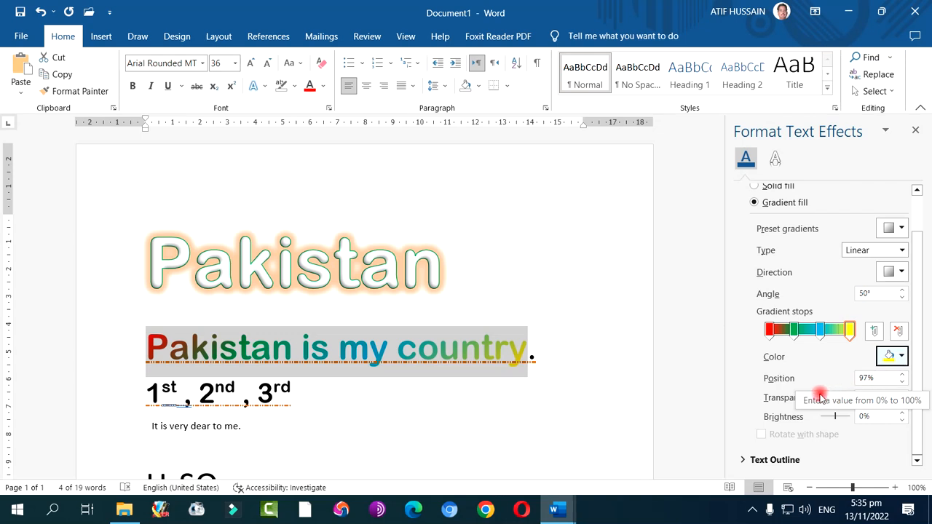
{"action": "left_click", "coordinate": [823, 398]}
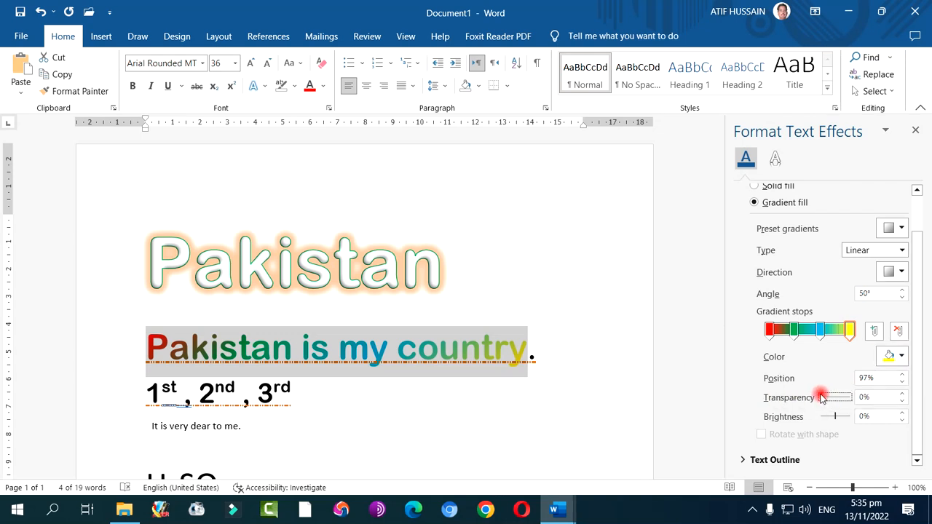
{"action": "mouse_move", "coordinate": [821, 396]}
{"action": "left_mouse_down"}
{"action": "mouse_move", "coordinate": [864, 399]}
{"action": "mouse_move", "coordinate": [821, 403]}
{"action": "left_mouse_up"}
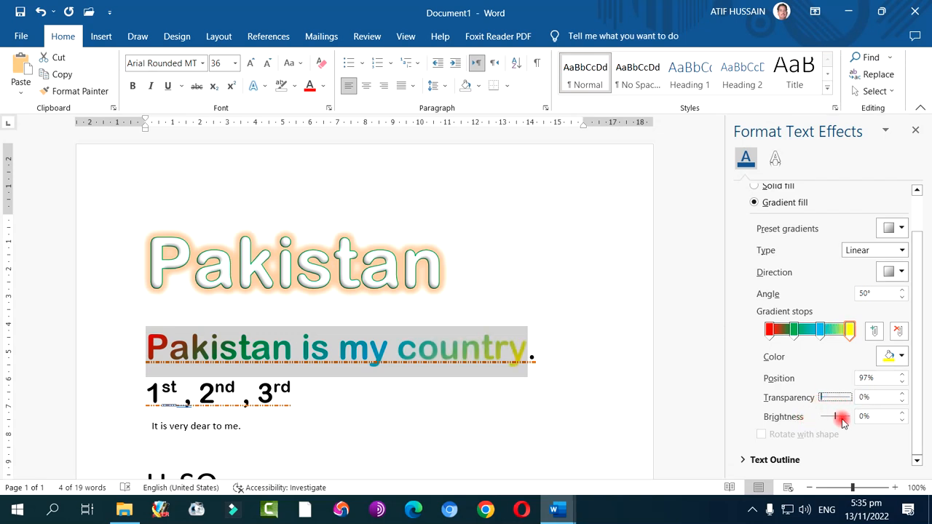
{"action": "mouse_move", "coordinate": [837, 417]}
{"action": "left_mouse_down"}
{"action": "mouse_move", "coordinate": [844, 415]}
{"action": "mouse_move", "coordinate": [813, 421]}
{"action": "mouse_move", "coordinate": [834, 420]}
{"action": "left_mouse_up"}
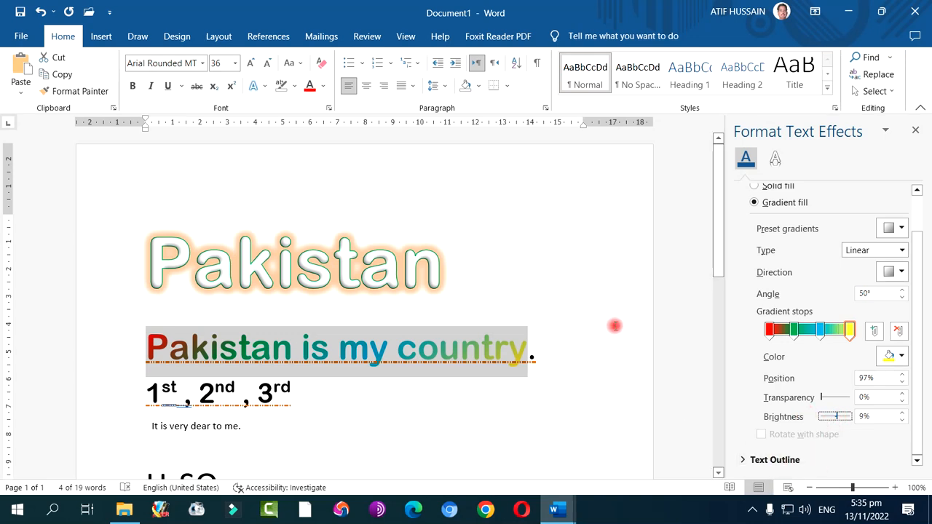
Give "Pakistan is my country" a solid red text outline, trying a dark blue colour and a gradient line along the way
{"action": "left_click", "coordinate": [755, 456]}
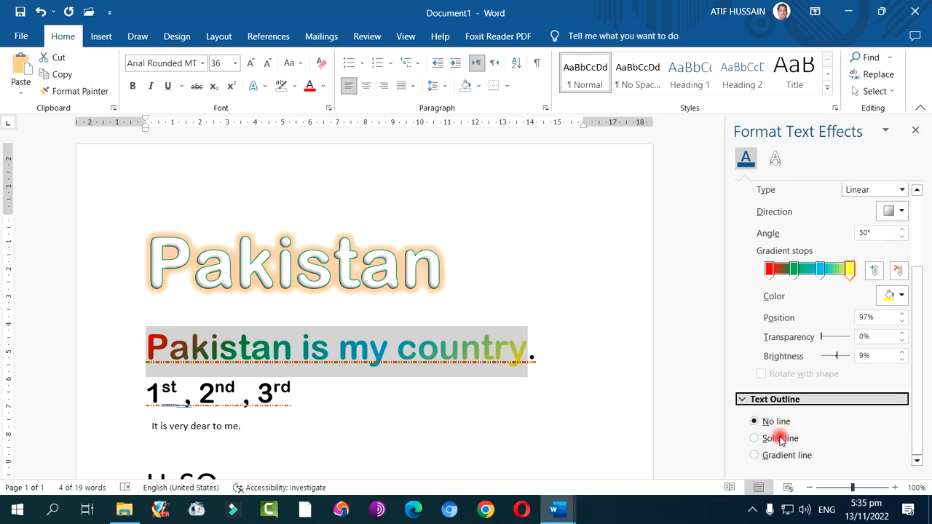
{"action": "left_click", "coordinate": [776, 437]}
{"action": "scroll", "coordinate": [826, 433], "scroll_direction": "down", "scroll_amount": 1}
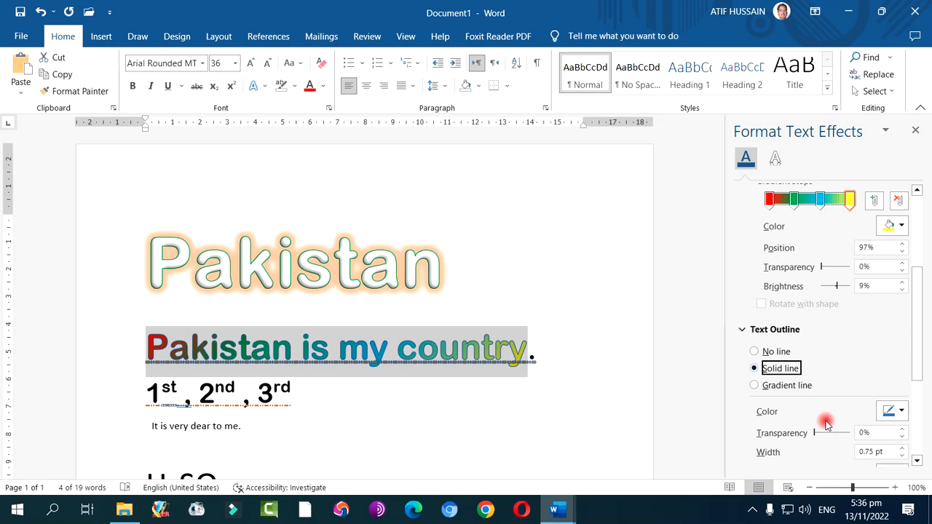
{"action": "left_click", "coordinate": [901, 412]}
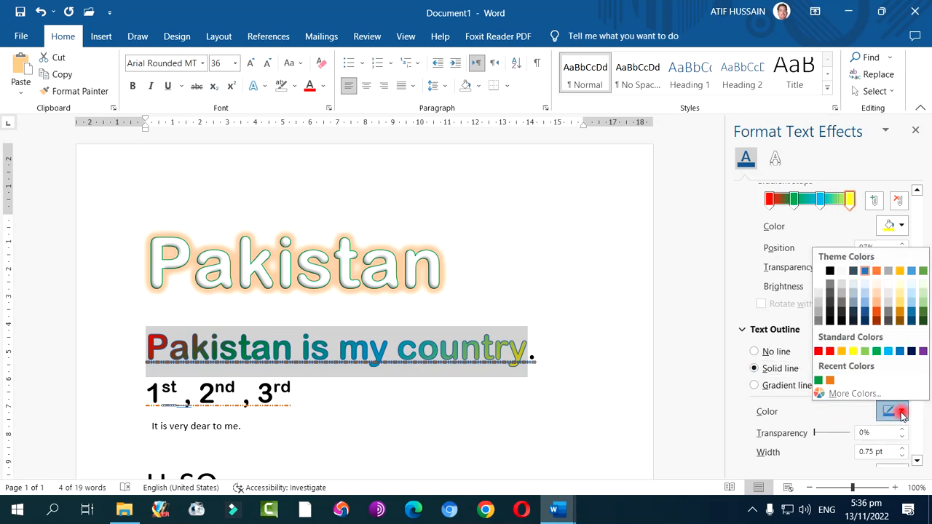
{"action": "left_click", "coordinate": [912, 352]}
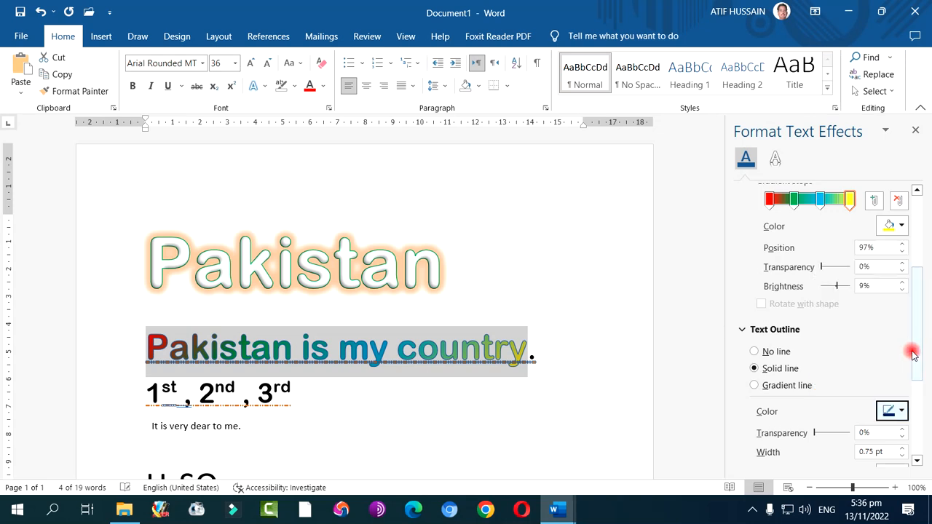
{"action": "left_click", "coordinate": [895, 409]}
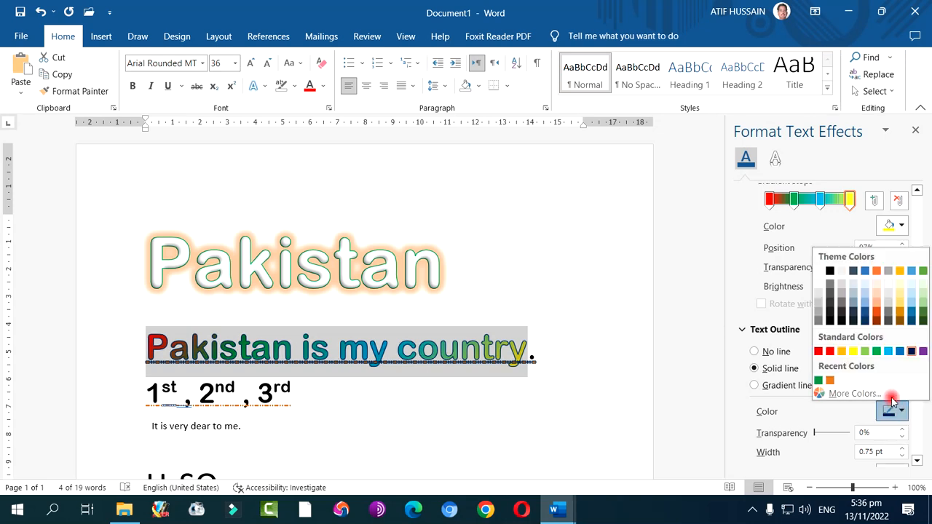
{"action": "left_click", "coordinate": [830, 351]}
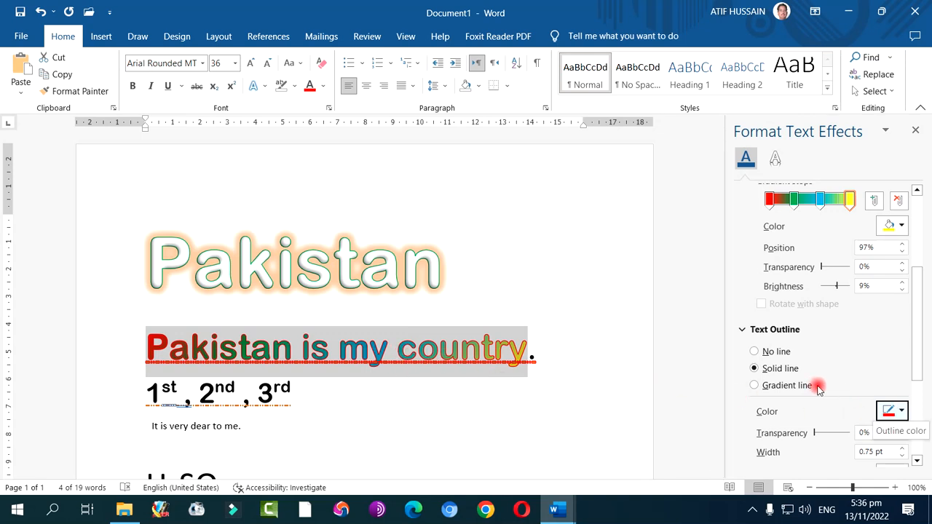
{"action": "left_click", "coordinate": [788, 386]}
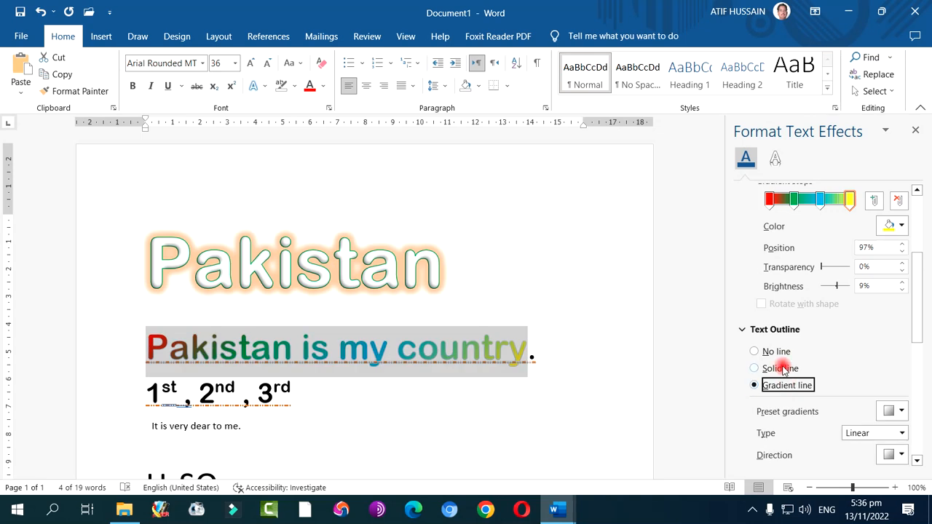
{"action": "left_click", "coordinate": [781, 369]}
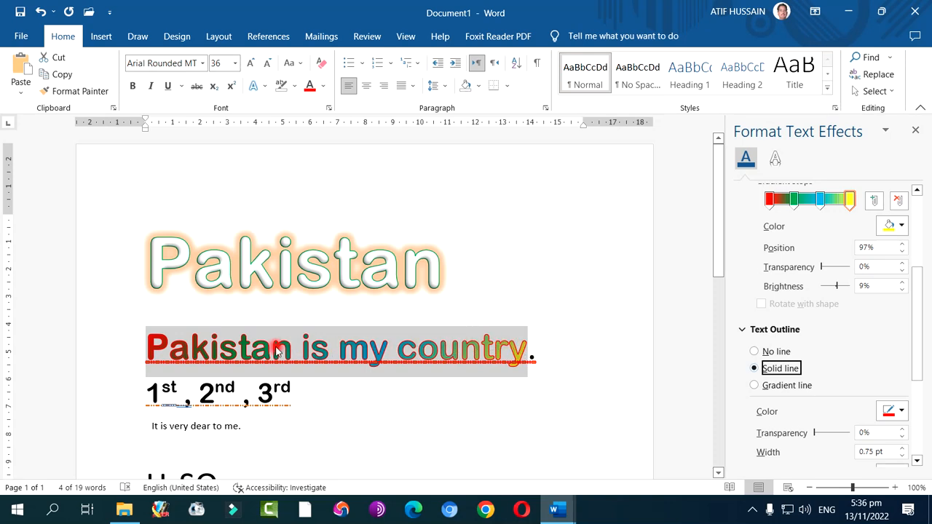
Thicken the red text outline to 3.75 pt
{"action": "scroll", "coordinate": [815, 414], "scroll_direction": "down", "scroll_amount": 3}
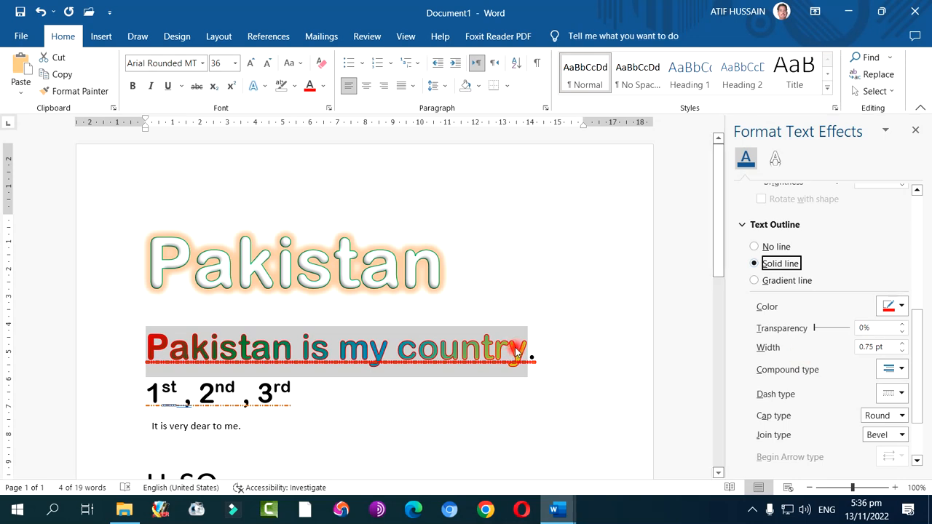
{"action": "left_click", "coordinate": [900, 343]}
{"action": "left_click", "coordinate": [900, 344]}
{"action": "left_click", "coordinate": [900, 344]}
{"action": "left_click", "coordinate": [900, 344]}
{"action": "left_click", "coordinate": [900, 344]}
{"action": "left_click", "coordinate": [900, 344]}
{"action": "left_click", "coordinate": [900, 344]}
{"action": "left_click", "coordinate": [901, 343]}
{"action": "left_click", "coordinate": [901, 343]}
{"action": "left_click", "coordinate": [900, 343]}
{"action": "left_click", "coordinate": [900, 343]}
{"action": "left_click", "coordinate": [900, 343]}
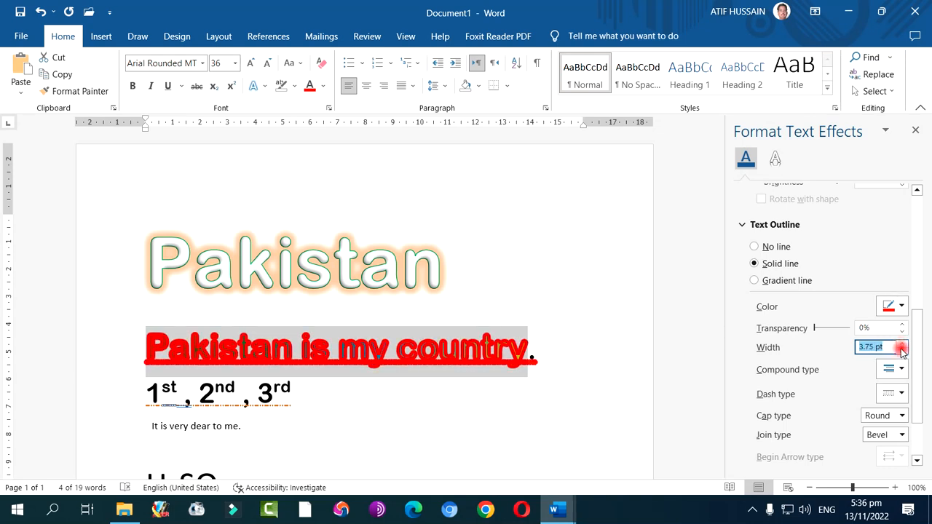
Thin the red text outline to 0.25 pt and set its width back to 0.75 pt
{"action": "left_click", "coordinate": [900, 352]}
{"action": "left_click", "coordinate": [901, 352]}
{"action": "left_click", "coordinate": [900, 352]}
{"action": "left_click", "coordinate": [901, 353]}
{"action": "left_click", "coordinate": [901, 352]}
{"action": "left_click", "coordinate": [901, 352]}
{"action": "left_click", "coordinate": [901, 352]}
{"action": "left_click", "coordinate": [900, 352]}
{"action": "left_click", "coordinate": [900, 353]}
{"action": "left_click", "coordinate": [900, 352]}
{"action": "left_click", "coordinate": [900, 352]}
{"action": "left_click", "coordinate": [900, 352]}
{"action": "left_click", "coordinate": [900, 352]}
{"action": "left_click", "coordinate": [900, 352]}
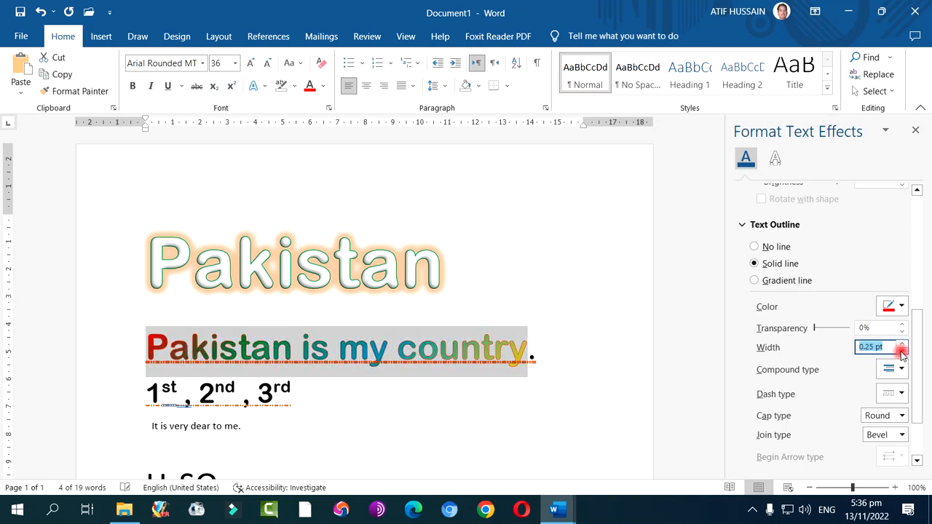
{"action": "left_click", "coordinate": [902, 344]}
{"action": "left_click", "coordinate": [902, 344]}
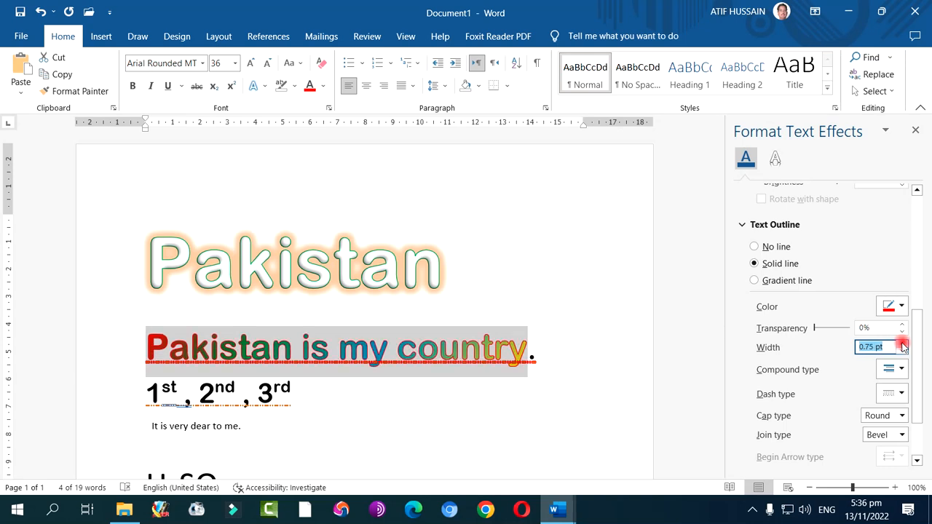
Look through the outline's compound types, try a dotted dash type, and return the dash type to solid
{"action": "left_click", "coordinate": [902, 372]}
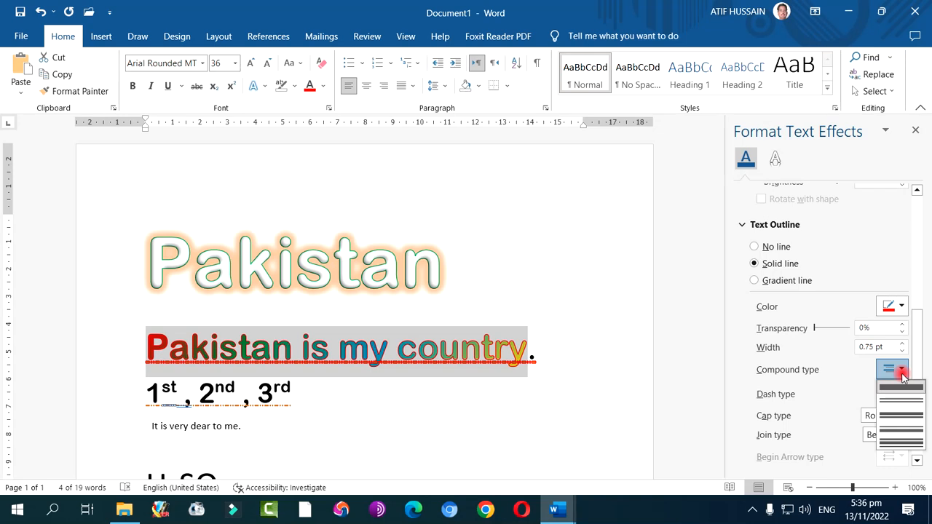
{"action": "left_click", "coordinate": [901, 372]}
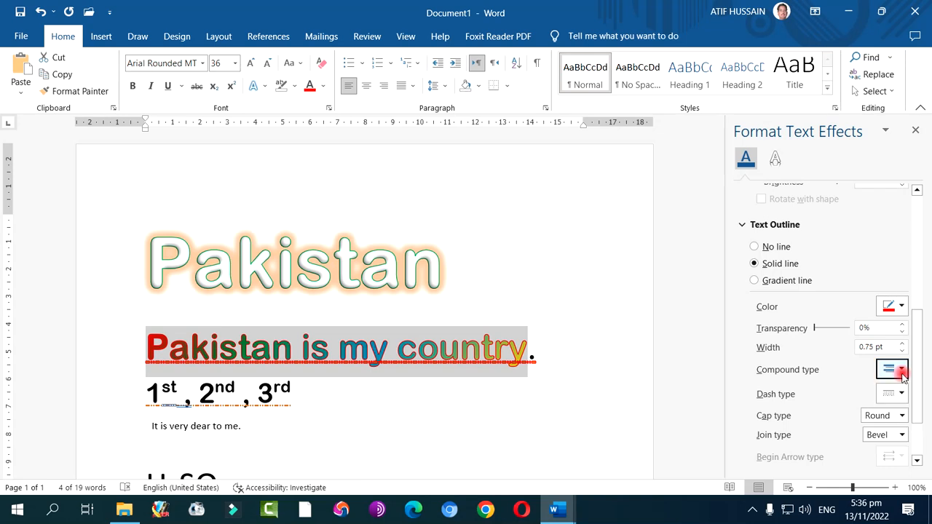
{"action": "left_click", "coordinate": [902, 394]}
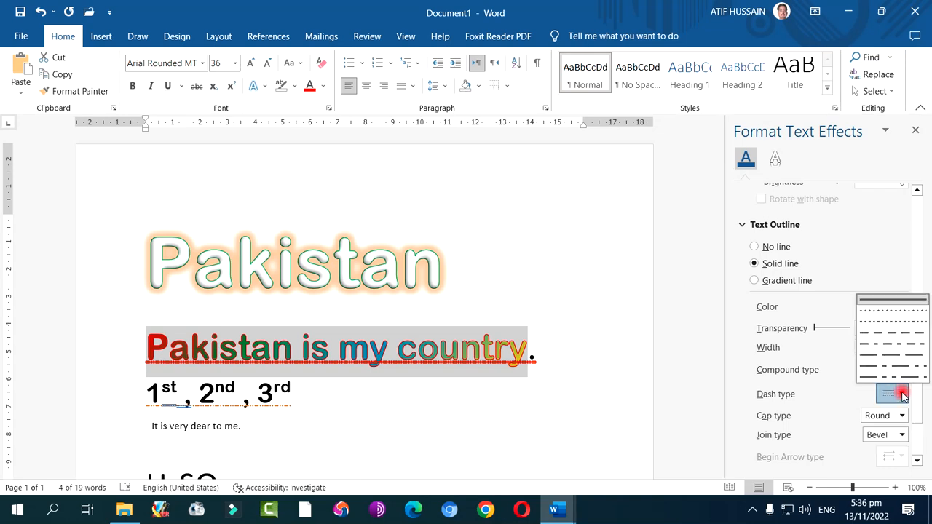
{"action": "left_click", "coordinate": [894, 311]}
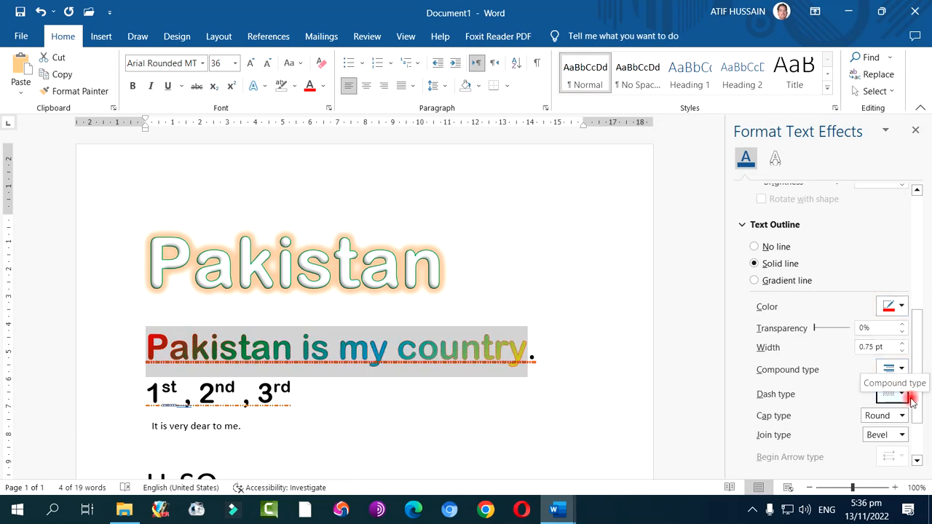
{"action": "left_click", "coordinate": [902, 393]}
{"action": "left_click", "coordinate": [900, 305]}
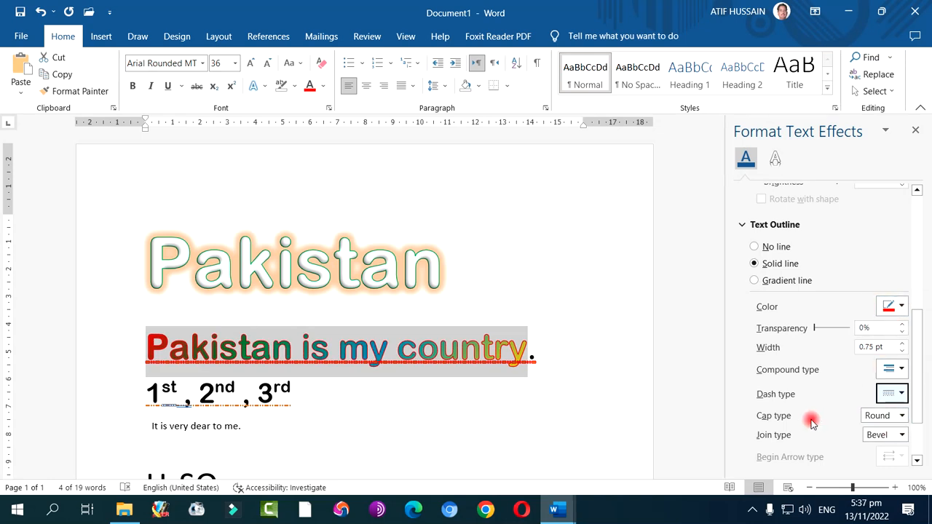
Try the Square and Flat cap types on the text outline and set the cap type back to Round
{"action": "left_click", "coordinate": [900, 418]}
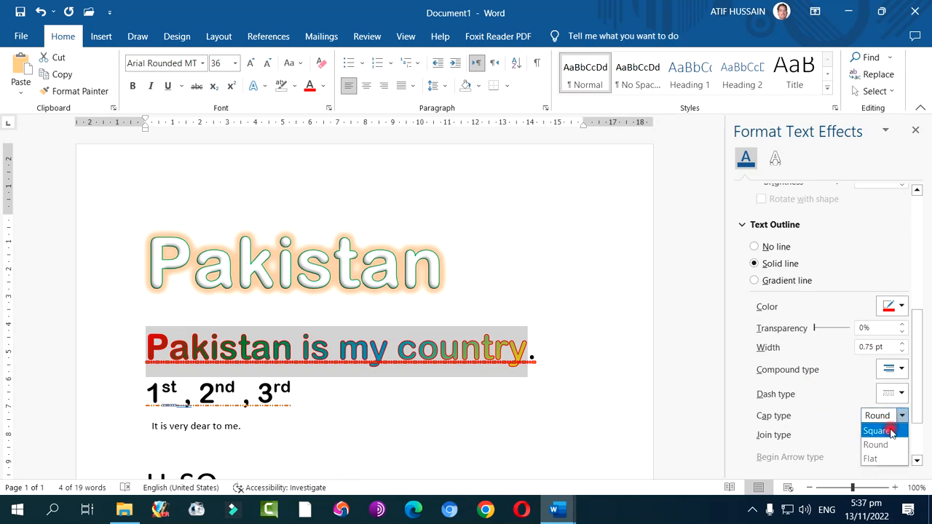
{"action": "left_click", "coordinate": [890, 430]}
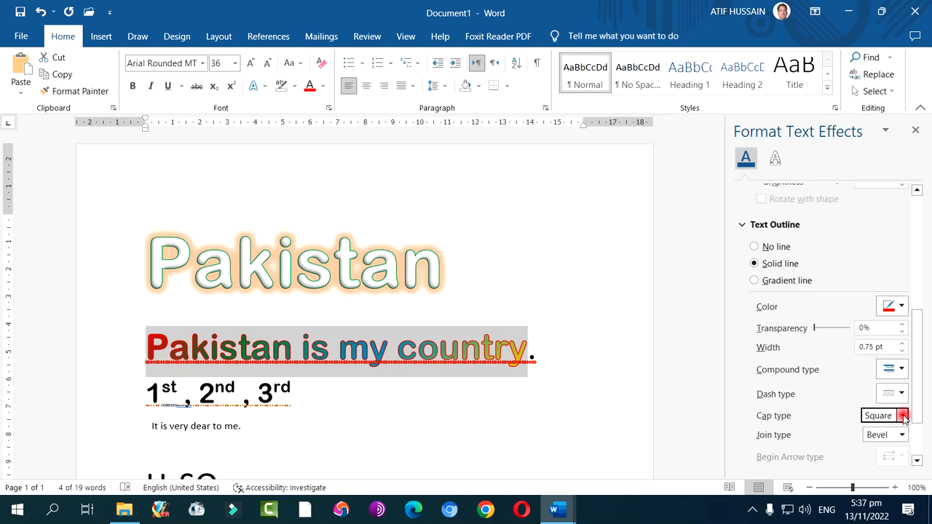
{"action": "left_click", "coordinate": [902, 415]}
{"action": "left_click", "coordinate": [902, 416]}
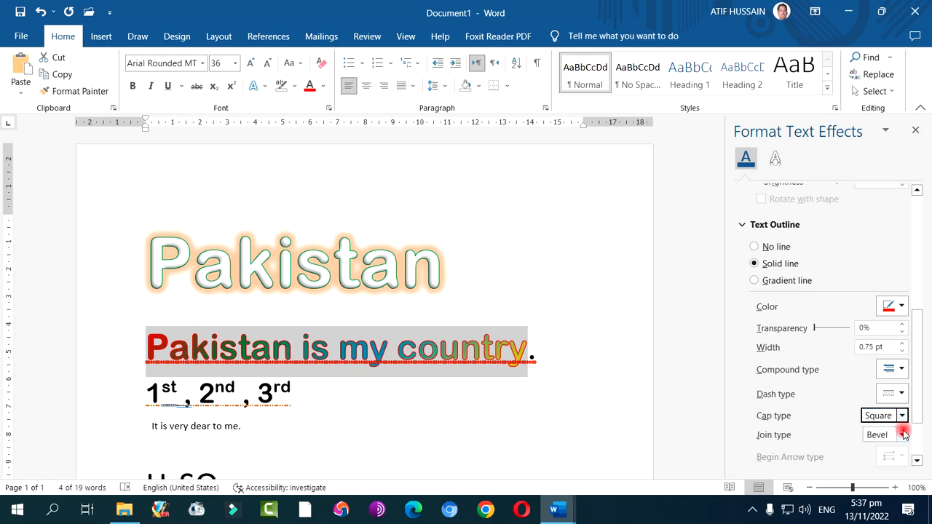
{"action": "left_click", "coordinate": [903, 416]}
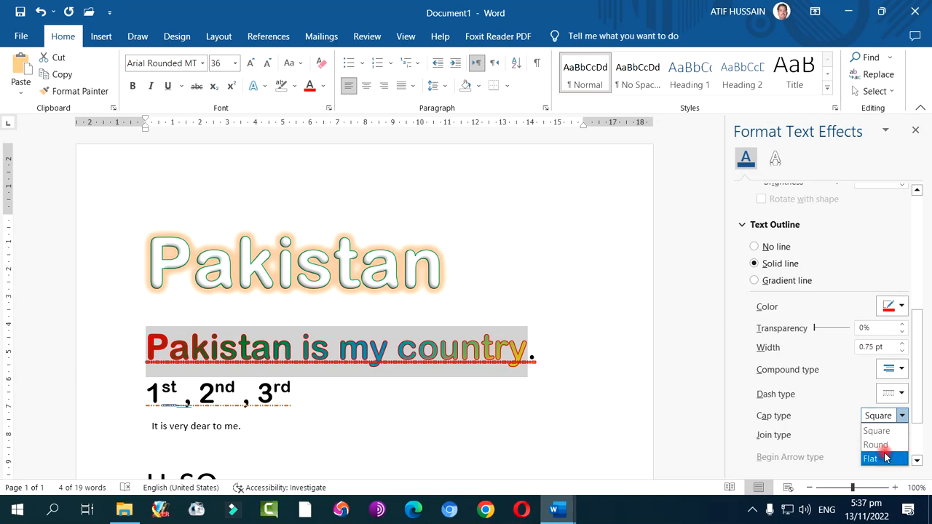
{"action": "left_click", "coordinate": [885, 458]}
{"action": "left_click", "coordinate": [901, 415]}
{"action": "left_click", "coordinate": [888, 431]}
{"action": "left_click", "coordinate": [900, 416]}
{"action": "left_click", "coordinate": [889, 444]}
Try the Round and Miter join types on the text outline and set the join type back to Bevel
{"action": "left_click", "coordinate": [901, 434]}
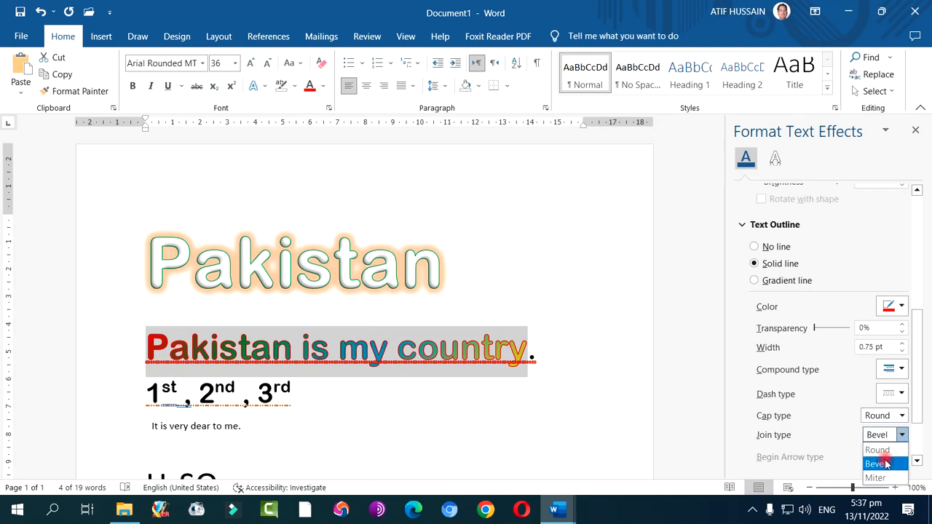
{"action": "left_click", "coordinate": [881, 449]}
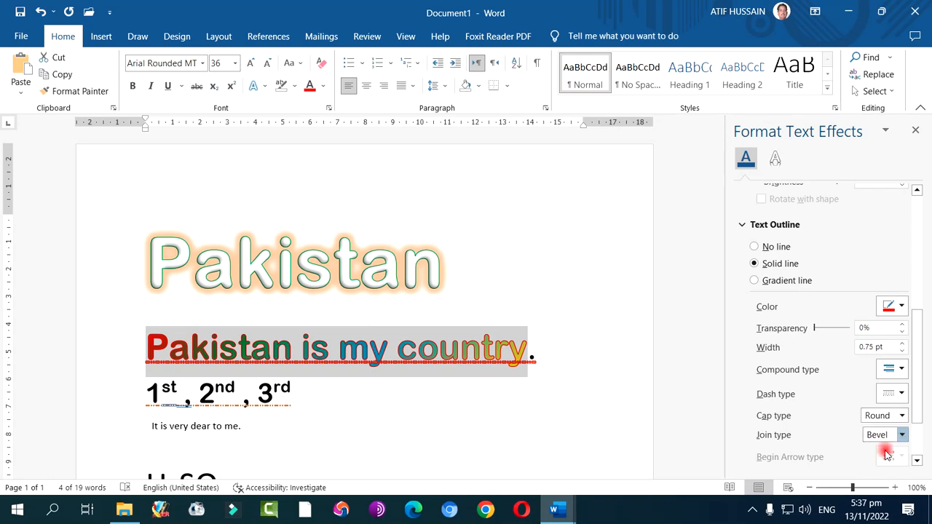
{"action": "left_click", "coordinate": [900, 435]}
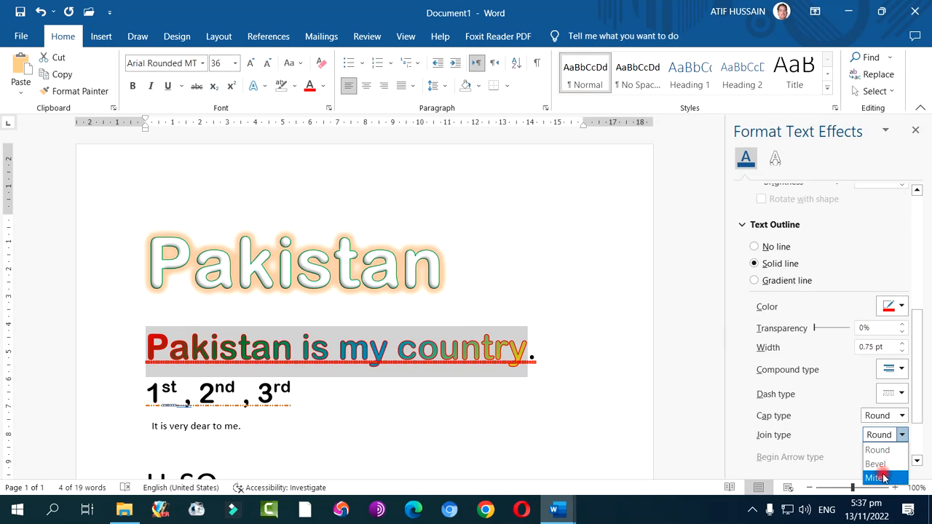
{"action": "left_click", "coordinate": [883, 477]}
{"action": "left_click", "coordinate": [900, 434]}
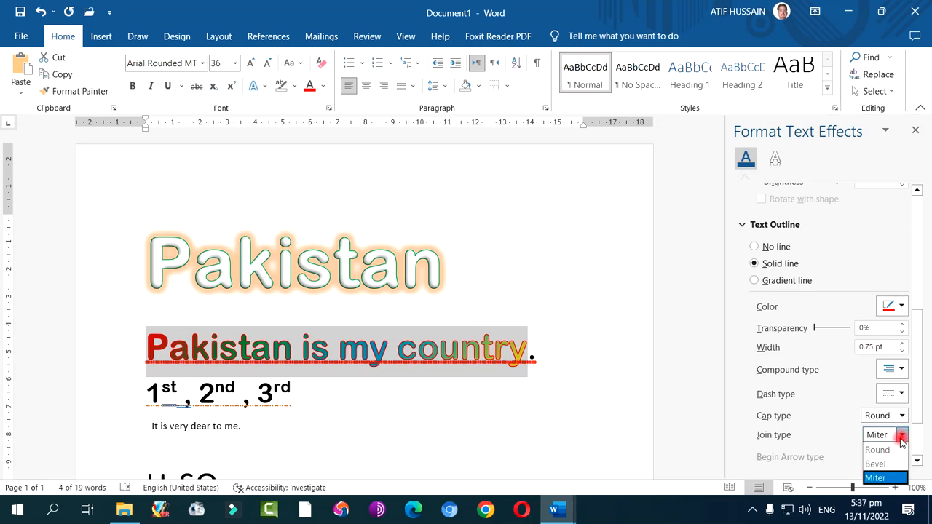
{"action": "left_click", "coordinate": [888, 464]}
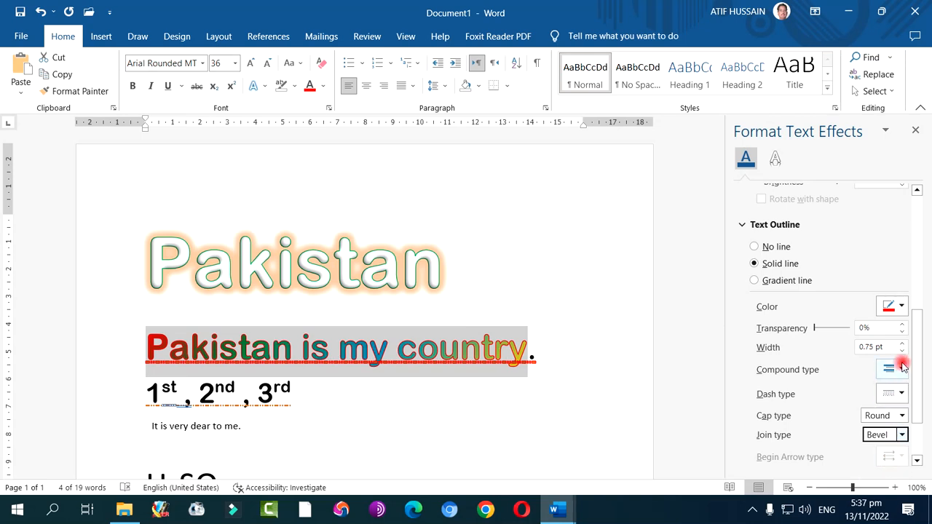
{"action": "left_click", "coordinate": [896, 403]}
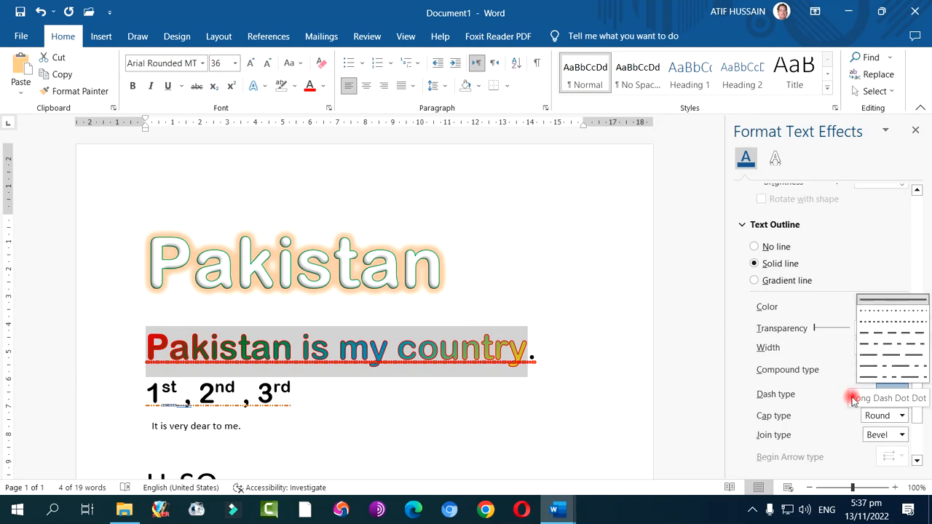
{"action": "left_click", "coordinate": [817, 446]}
{"action": "scroll", "coordinate": [821, 443], "scroll_direction": "down", "scroll_amount": 3}
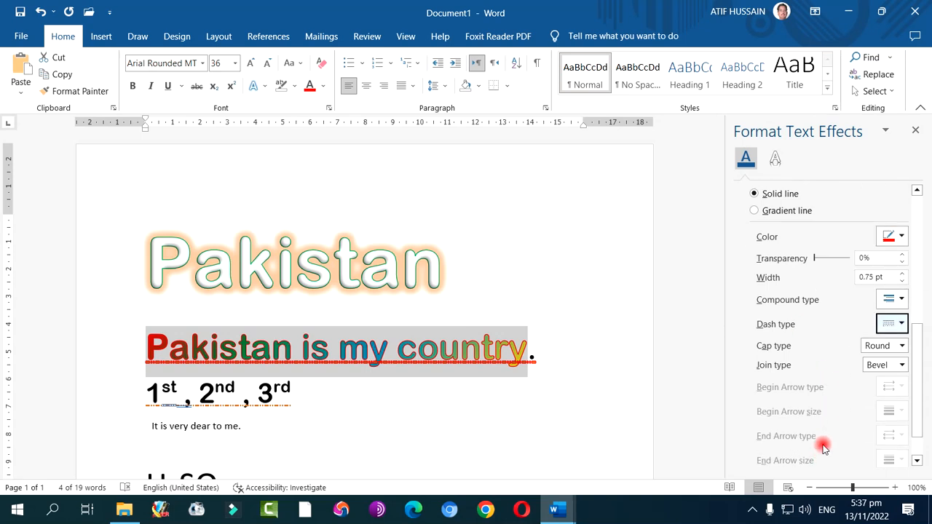
{"action": "scroll", "coordinate": [825, 435], "scroll_direction": "up", "scroll_amount": 4}
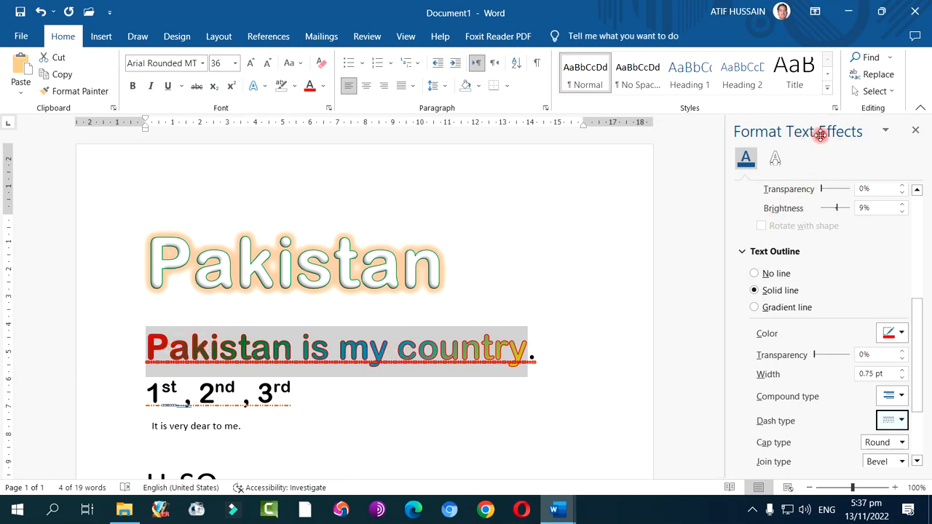
Close the text effects settings and look through the gradient variations available for the font colour of "Pakistan is my country"
{"action": "left_click", "coordinate": [914, 133]}
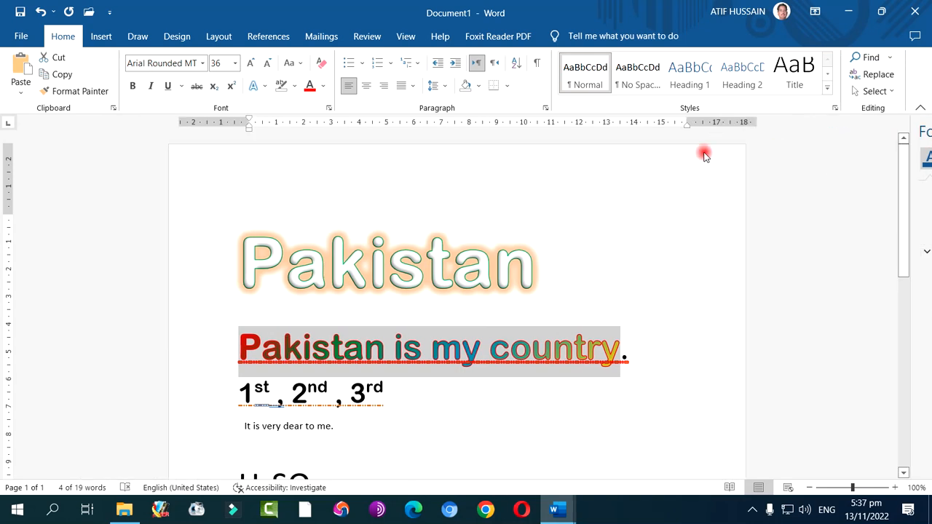
{"action": "left_click", "coordinate": [324, 87]}
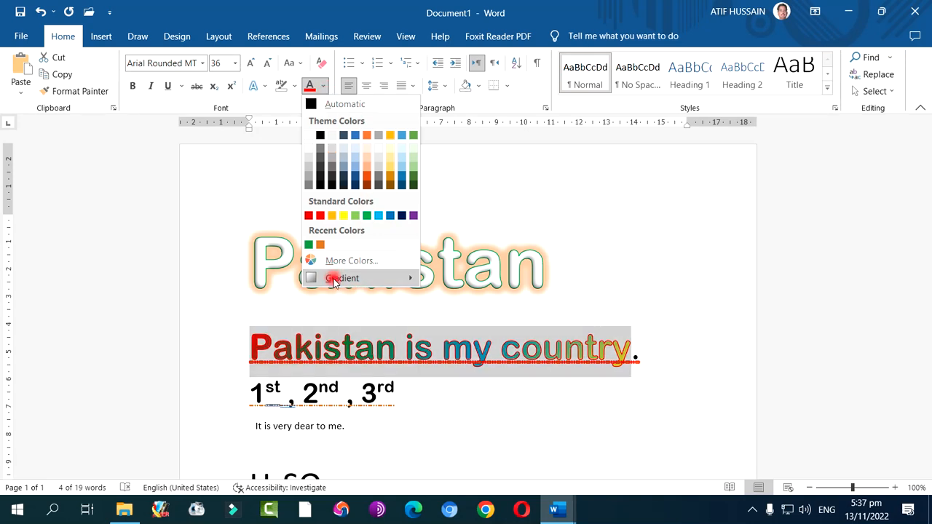
{"action": "mouse_move", "coordinate": [336, 280]}
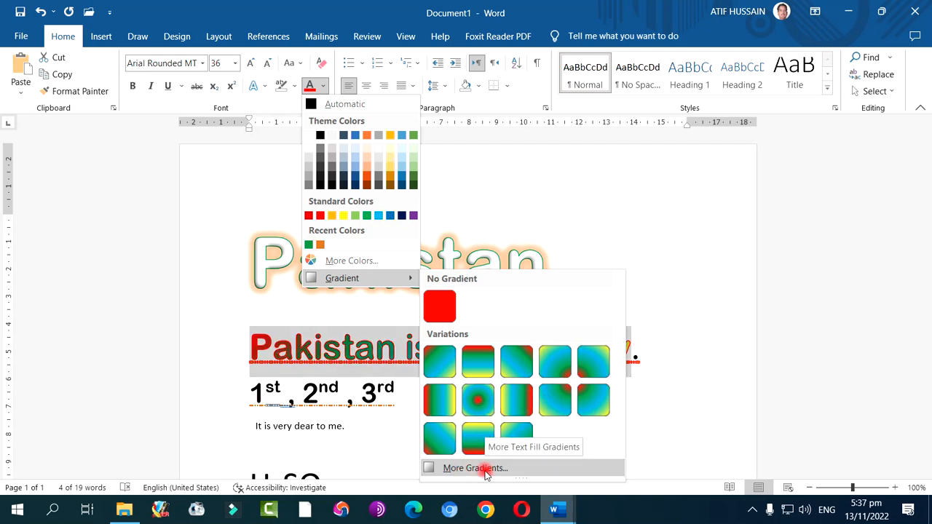
{"action": "left_click", "coordinate": [658, 449]}
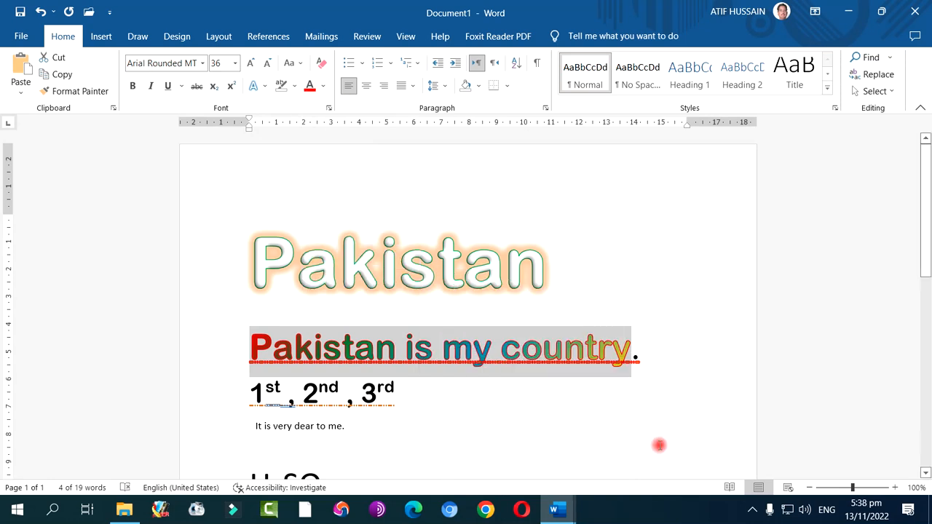
{"action": "left_click", "coordinate": [752, 513]}
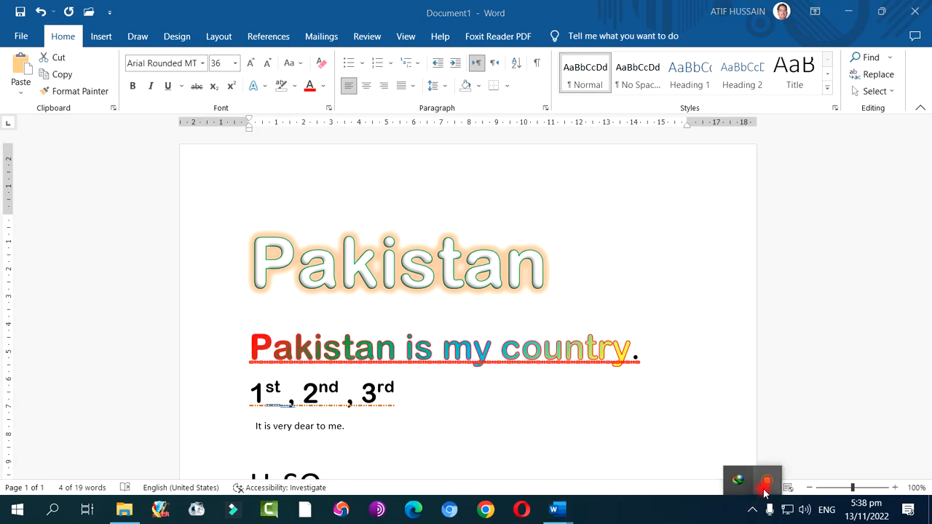
{"action": "left_click", "coordinate": [766, 486]}
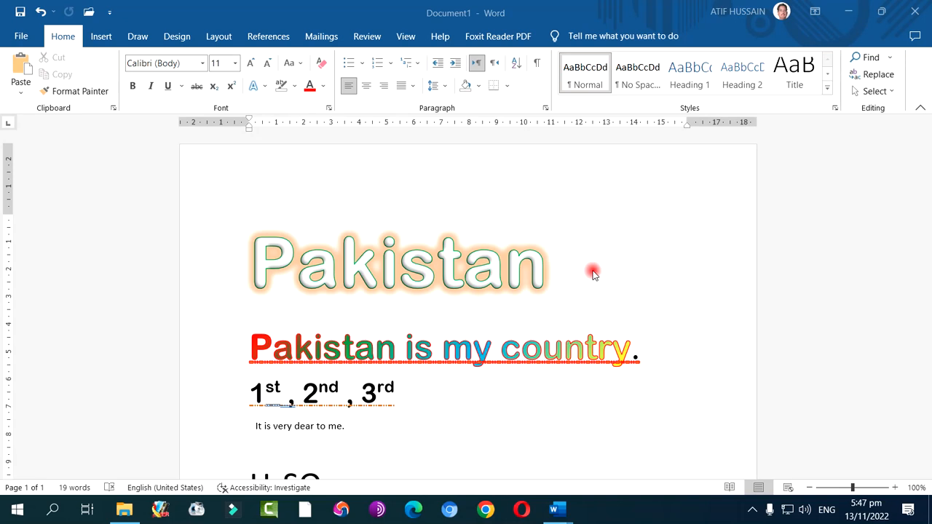
{"action": "left_click", "coordinate": [353, 67]}
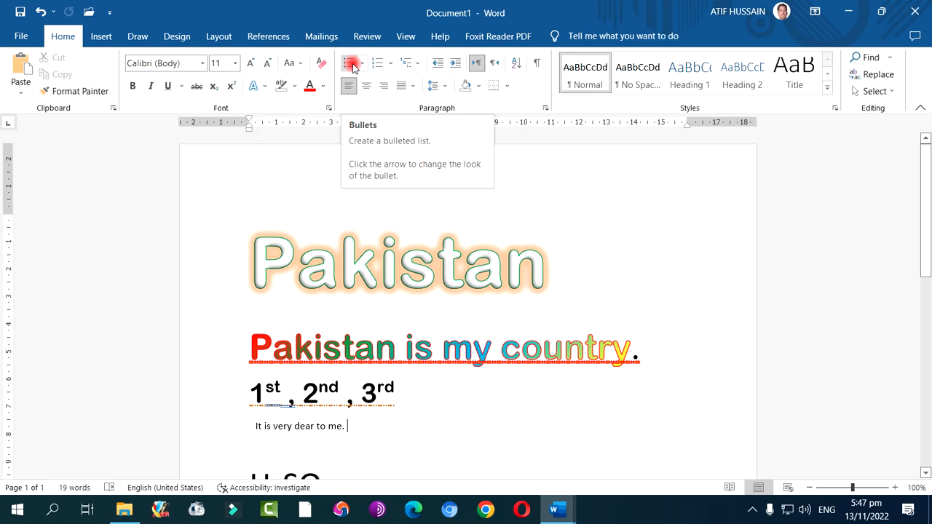
Add the line "Provinces of Pakistan:" below the X³Y⁴Z² expression and start a new line under it
{"action": "scroll", "coordinate": [391, 313], "scroll_direction": "down", "scroll_amount": 10}
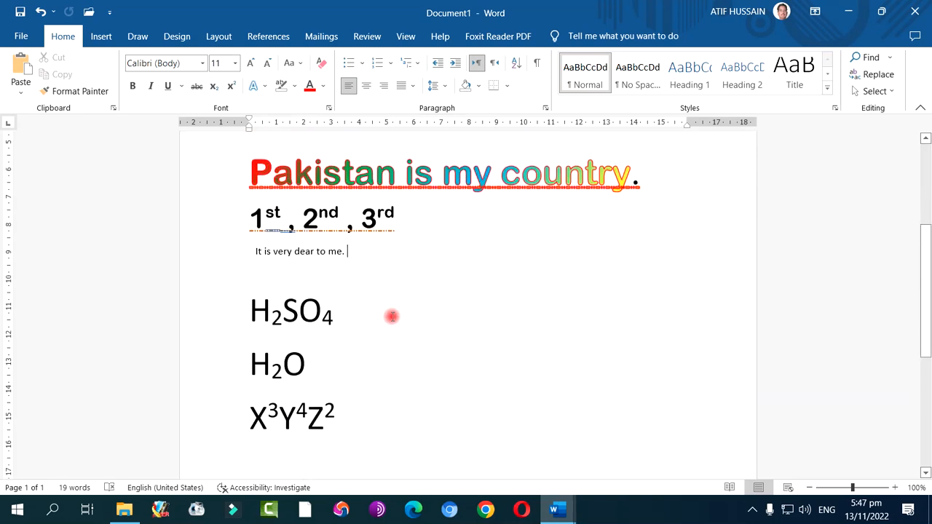
{"action": "key", "text": "ctrl+e"}
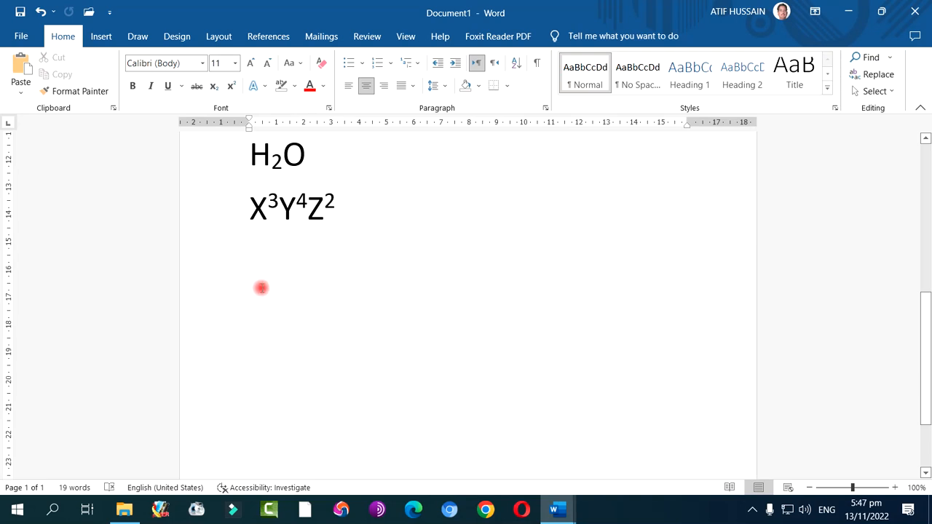
{"action": "left_click", "coordinate": [250, 255]}
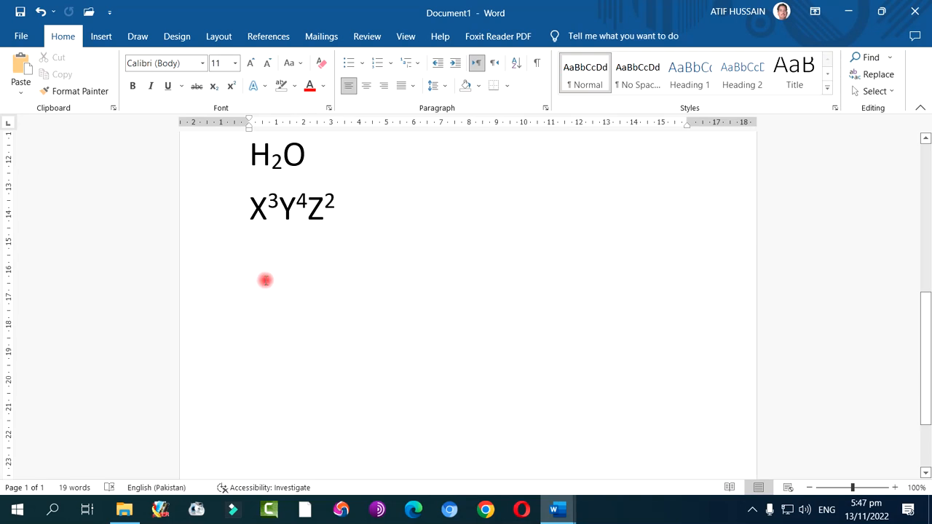
{"action": "type", "text": "Provin"}
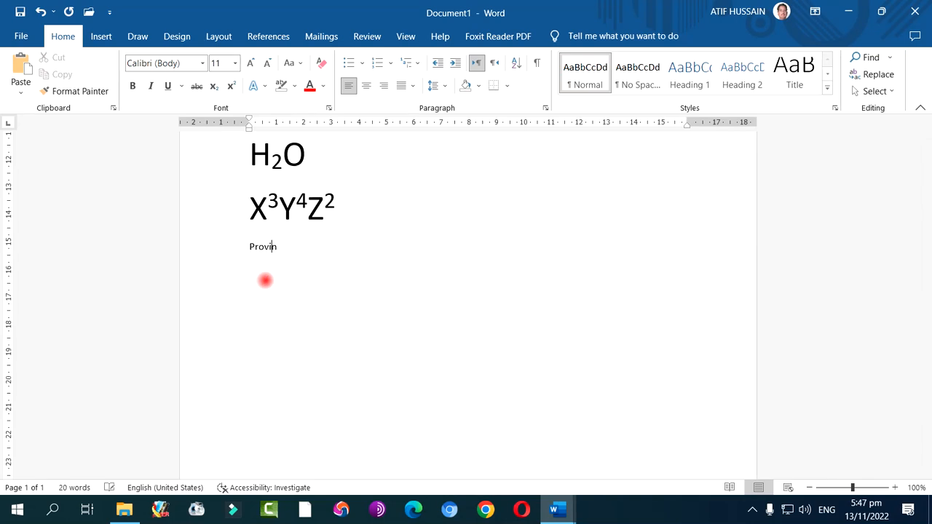
{"action": "type", "text": "ces of Pakistan:"}
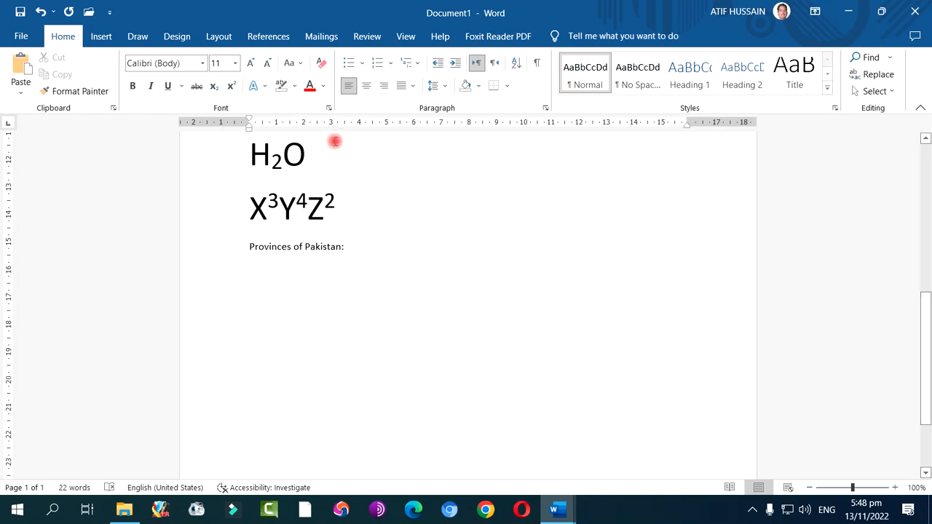
Start a bulleted list under the "Provinces of Pakistan:" line using the four-diamond bullet style
{"action": "left_click", "coordinate": [348, 63]}
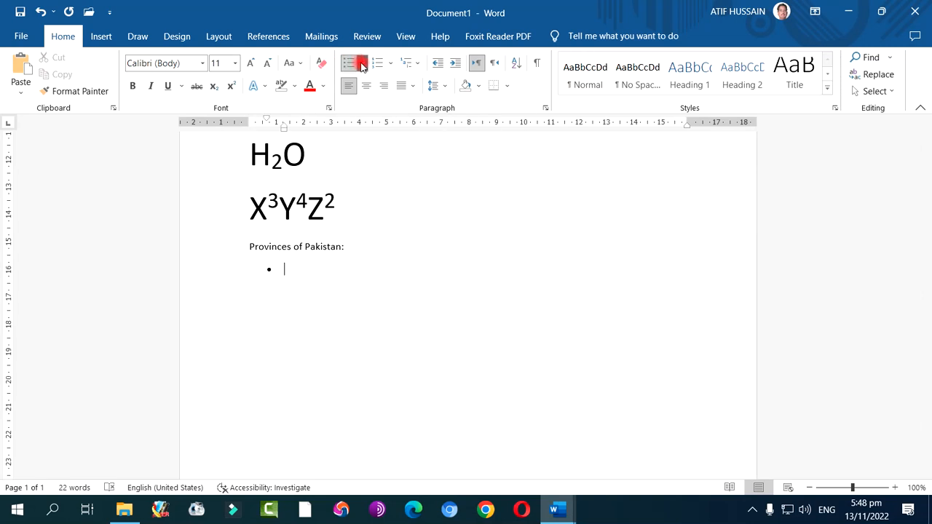
{"action": "left_click", "coordinate": [361, 63]}
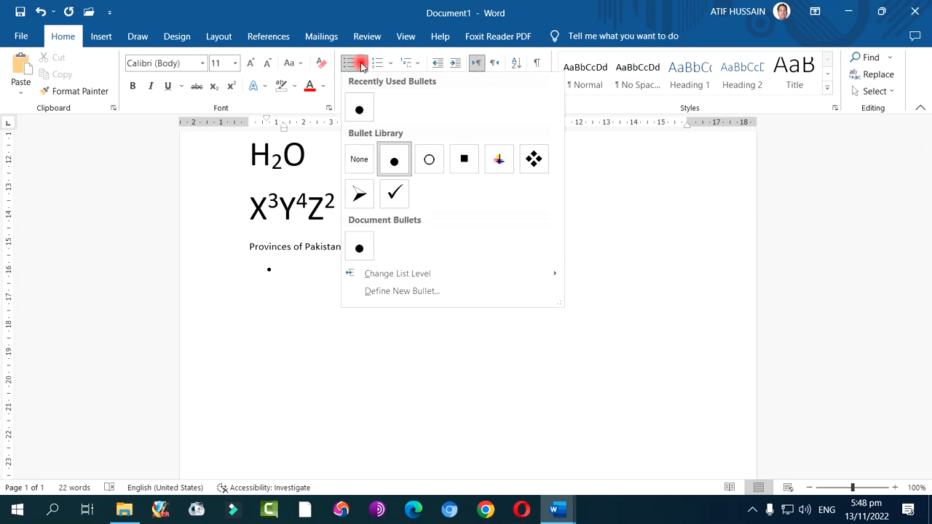
{"action": "left_click", "coordinate": [530, 157]}
Enlarge the "Provinces of Pakistan:" line and the empty bullet below it to 18 pt, and return to the bullet line
{"action": "left_click_drag", "start_coordinate": [253, 244], "coordinate": [278, 322]}
{"action": "left_click", "coordinate": [250, 63]}
{"action": "left_click", "coordinate": [249, 63]}
{"action": "left_click", "coordinate": [250, 63]}
{"action": "left_click", "coordinate": [250, 63]}
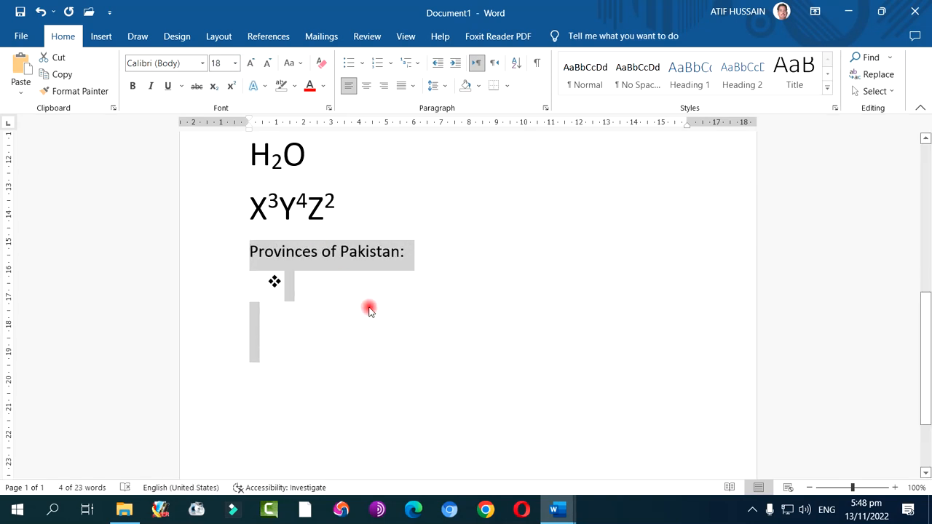
{"action": "left_click", "coordinate": [325, 283]}
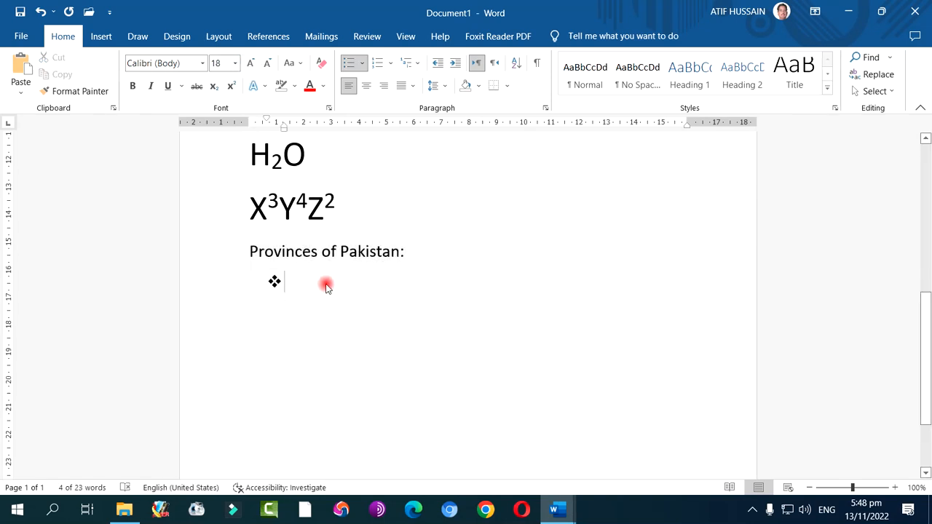
Define a new bullet from the Wingdings smiley face symbol and apply it to the list
{"action": "left_click", "coordinate": [362, 63]}
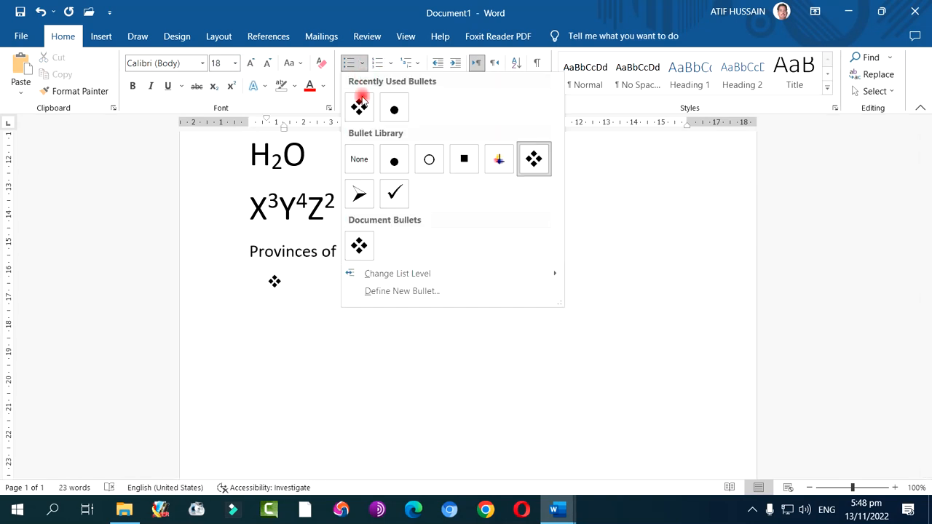
{"action": "left_click", "coordinate": [408, 291]}
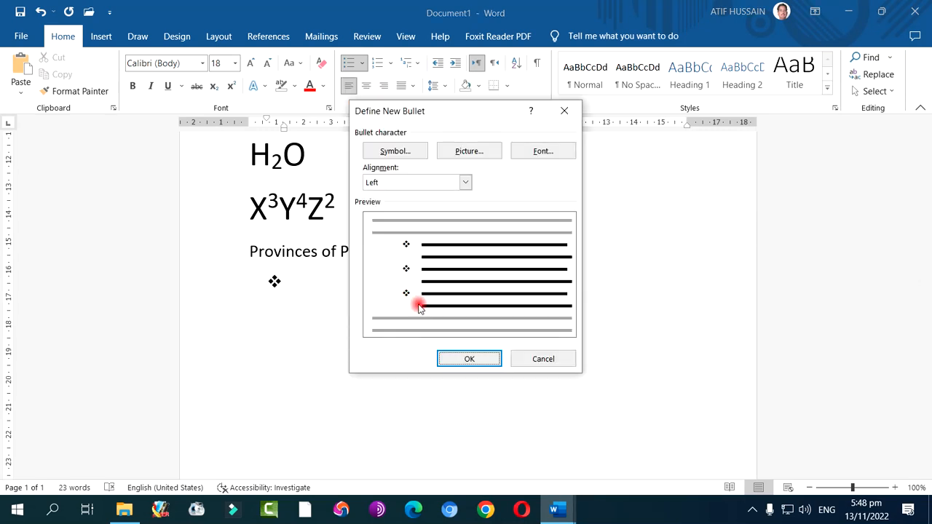
{"action": "left_click", "coordinate": [416, 150]}
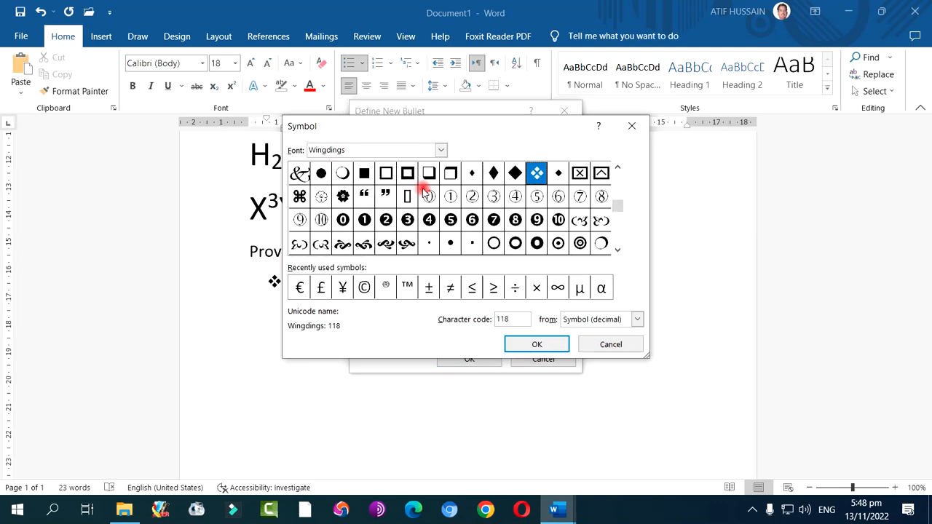
{"action": "left_click", "coordinate": [618, 227]}
{"action": "left_click_drag", "start_coordinate": [618, 227], "coordinate": [623, 183]}
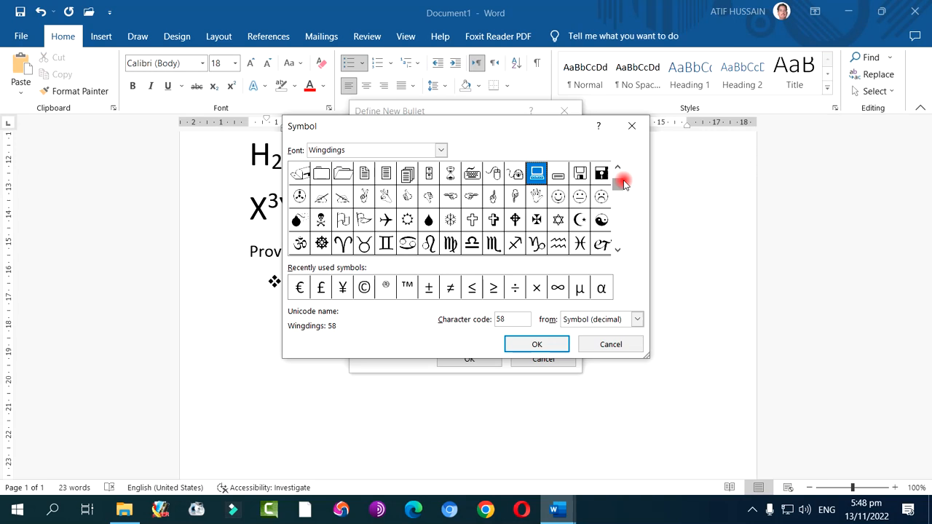
{"action": "left_click", "coordinate": [558, 196]}
{"action": "left_click", "coordinate": [537, 346]}
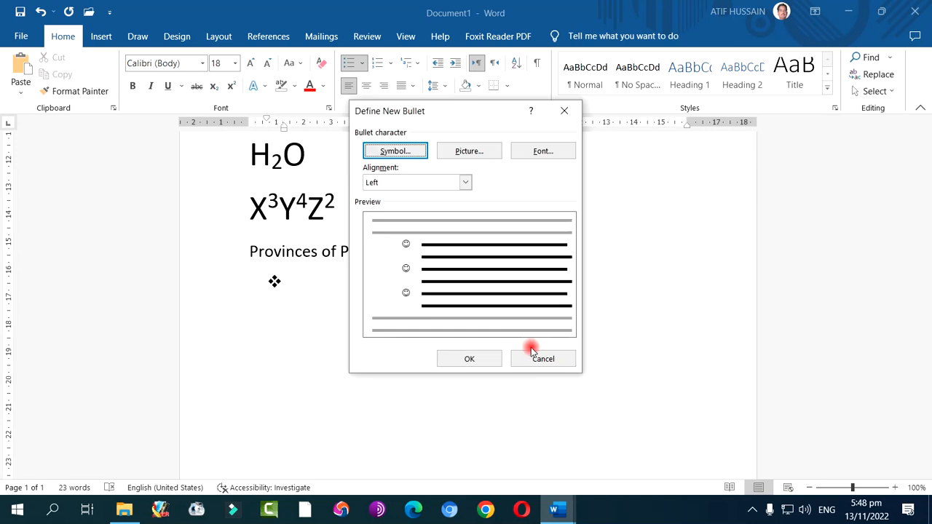
{"action": "left_click", "coordinate": [484, 359]}
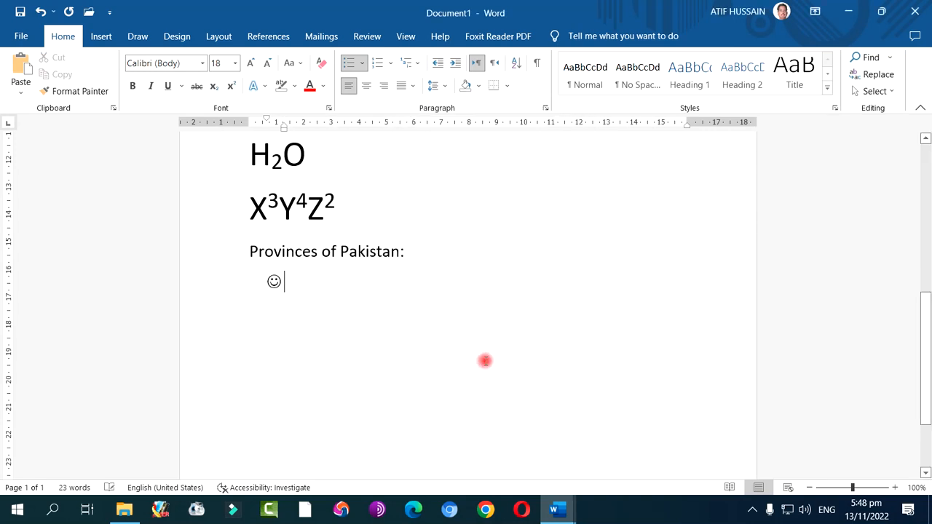
Explore the picture sources for defining a new bullet, including the online picture search, and cancel without choosing a picture
{"action": "left_click", "coordinate": [364, 65]}
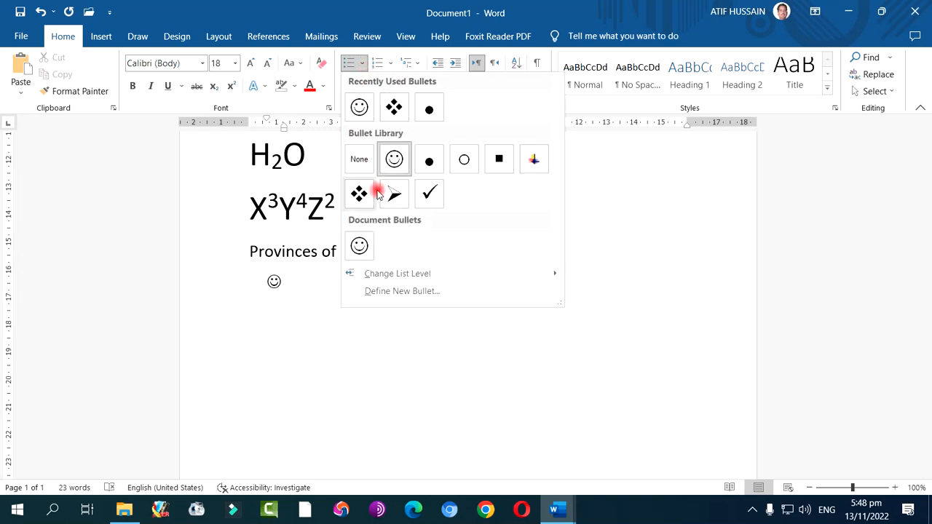
{"action": "left_click", "coordinate": [404, 291]}
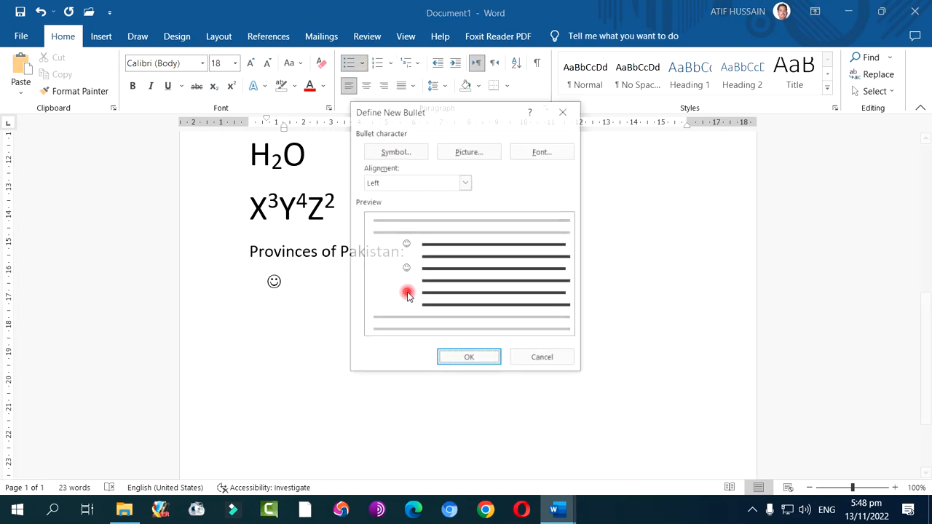
{"action": "left_click", "coordinate": [479, 156]}
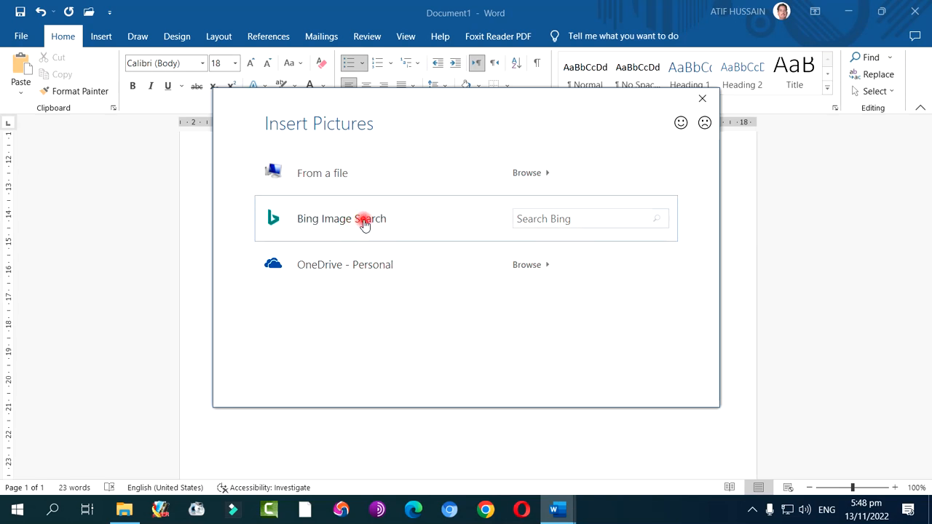
{"action": "left_click", "coordinate": [442, 263]}
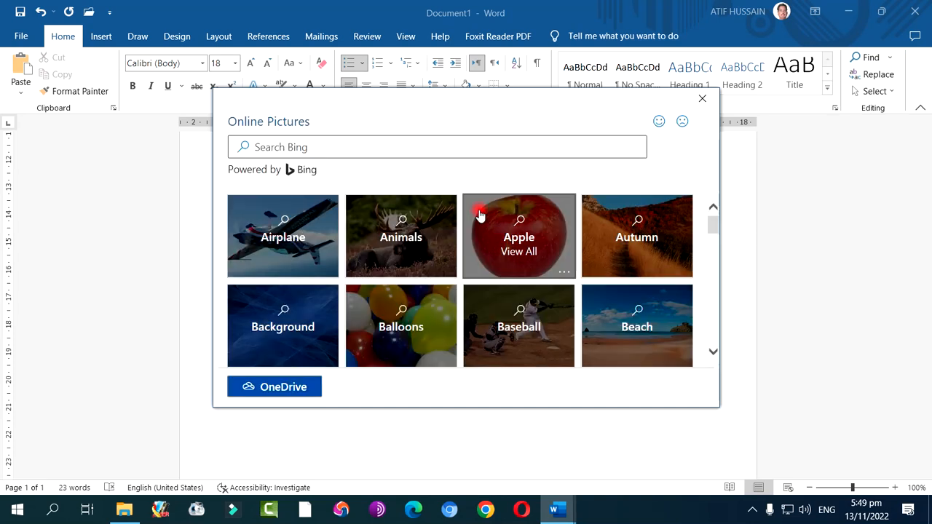
{"action": "left_click", "coordinate": [458, 145]}
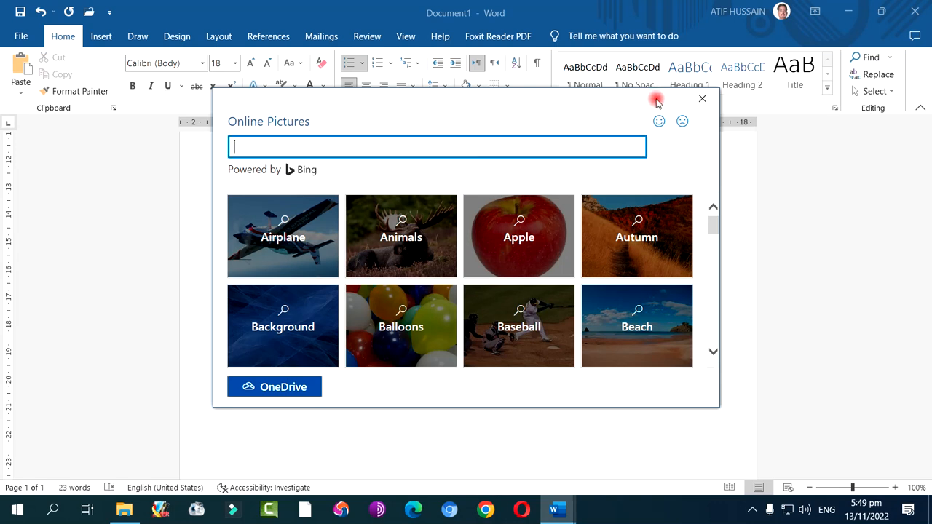
{"action": "left_click", "coordinate": [702, 99]}
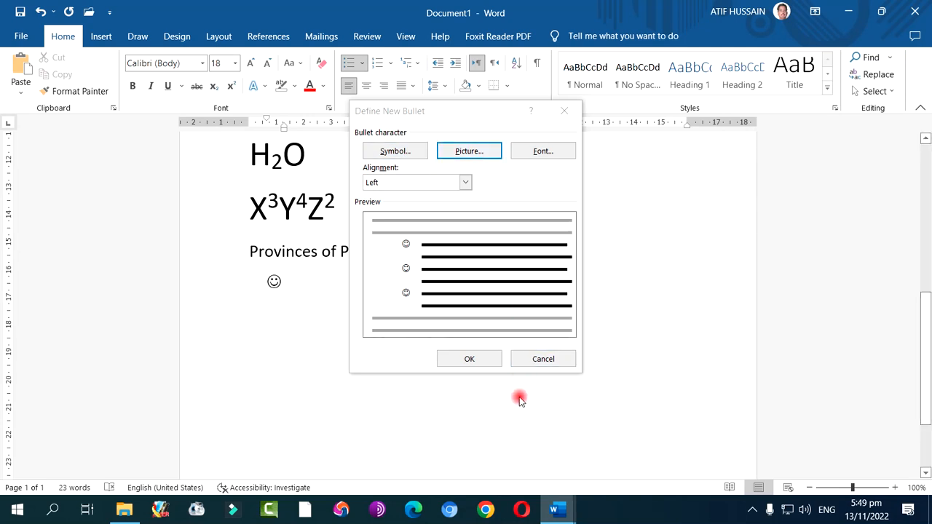
{"action": "left_click", "coordinate": [528, 359]}
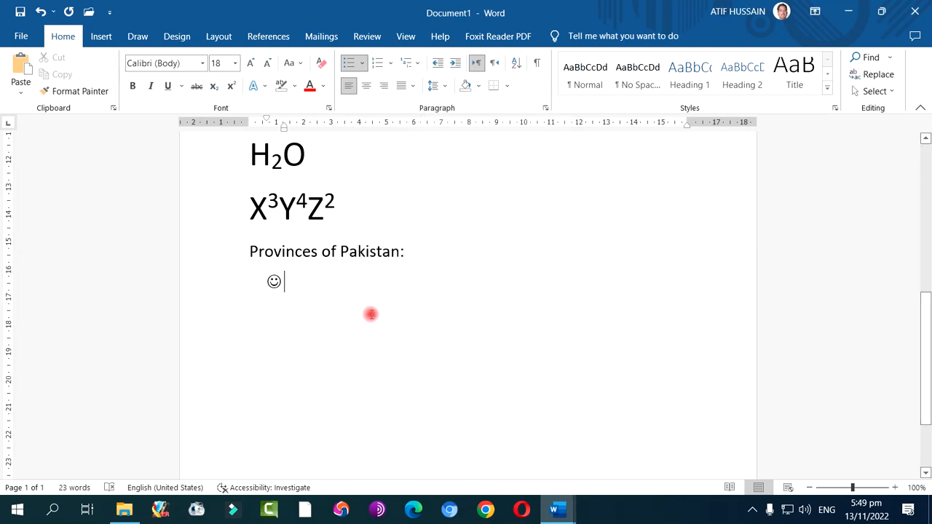
Change the list to the arrowhead bullet style and enter "Punjab" and "Sindh" as the first two items
{"action": "left_click", "coordinate": [366, 66]}
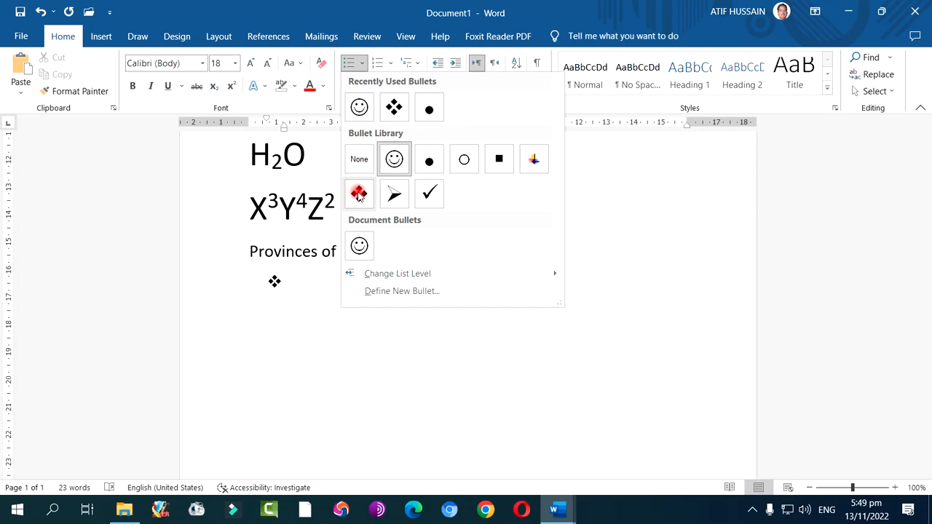
{"action": "left_click", "coordinate": [393, 193]}
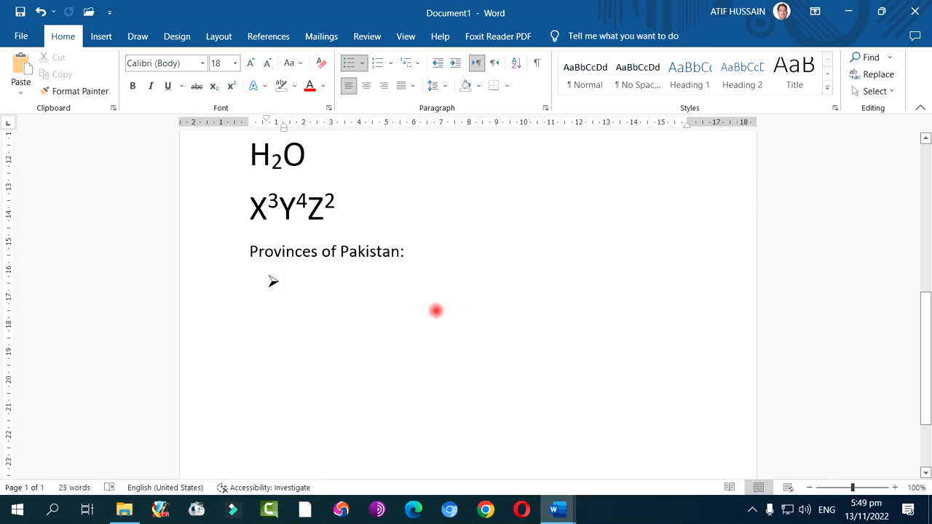
{"action": "type", "text": "Punjab"}
{"action": "key", "text": "Return"}
{"action": "type", "text": "Siindh"}
{"action": "key", "text": "Return"}
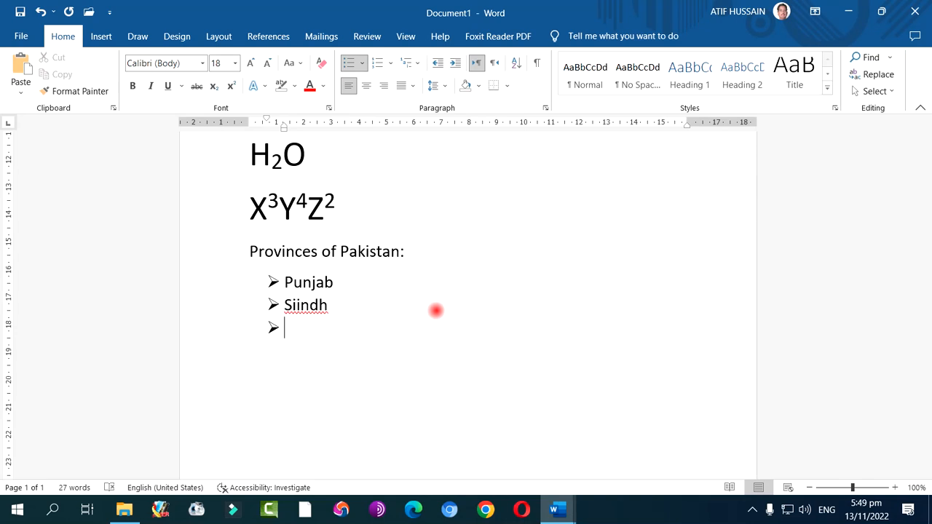
{"action": "key", "text": "BackSpace"}
Add "Balochistan", "KPK" and "Gilgit" as further items in the bulleted list of provinces
{"action": "type", "text": "Ba"}
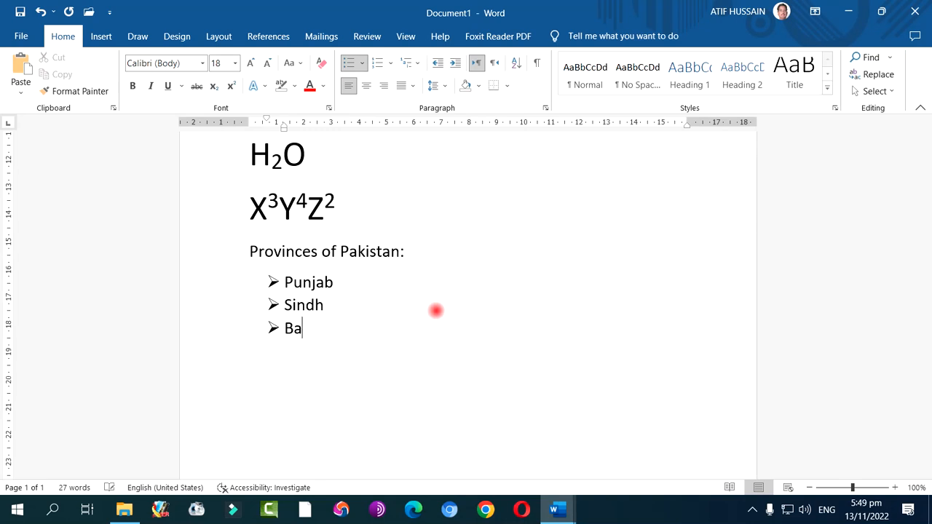
{"action": "type", "text": "lochistan"}
{"action": "key", "text": "Return"}
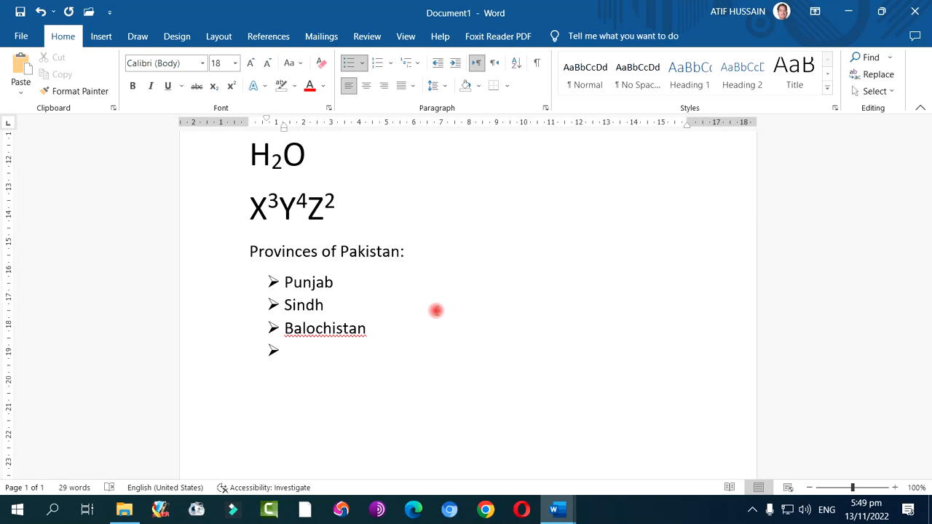
{"action": "type", "text": "KPK"}
{"action": "key", "text": "Return"}
{"action": "type", "text": "Gilgit"}
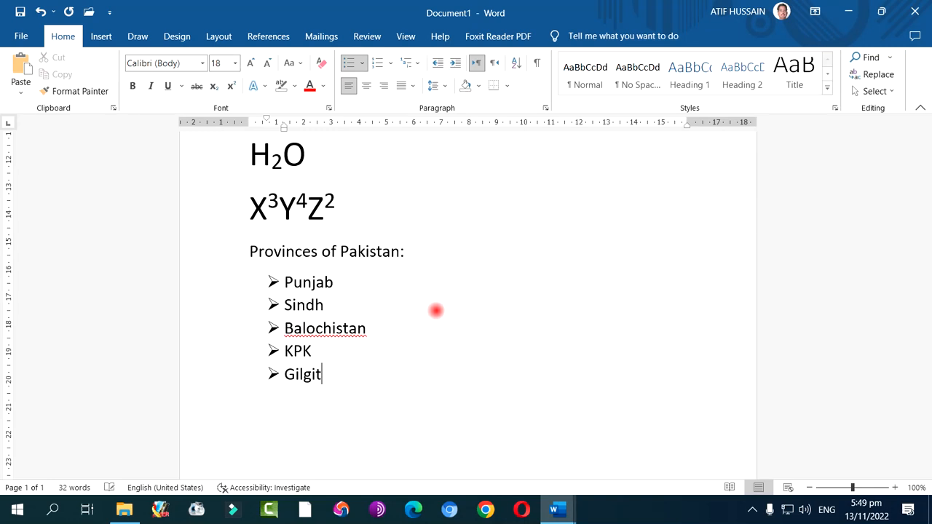
{"action": "type", "text": " Baltistan"}
Complete the fifth item as "Gilgit Baltistan", add "Kashmir" as the sixth, and end the bulleted list below it
{"action": "key", "text": "Return"}
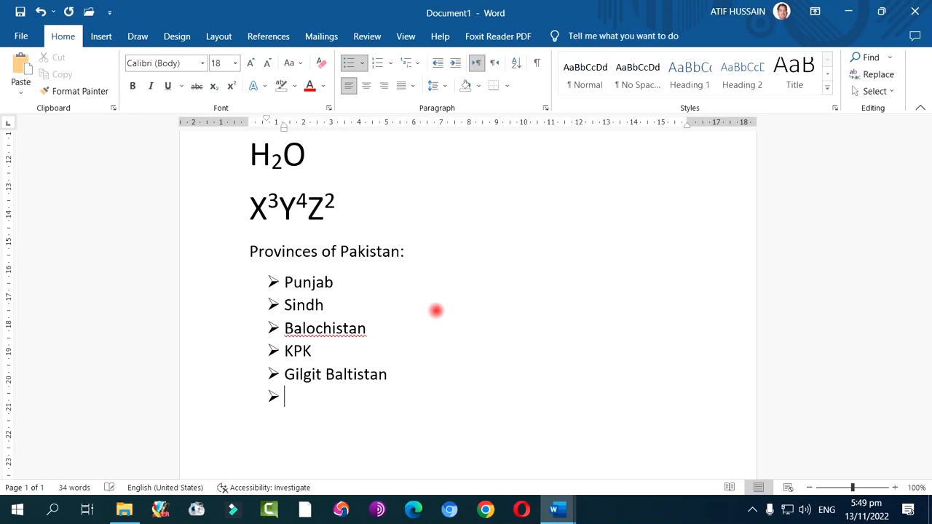
{"action": "type", "text": "Kashmir"}
{"action": "key", "text": "Return"}
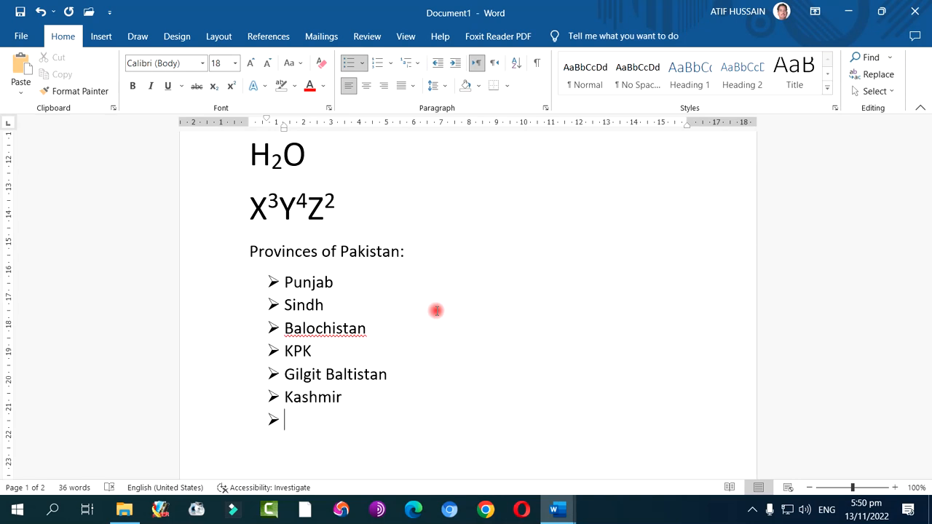
{"action": "key", "text": "Return"}
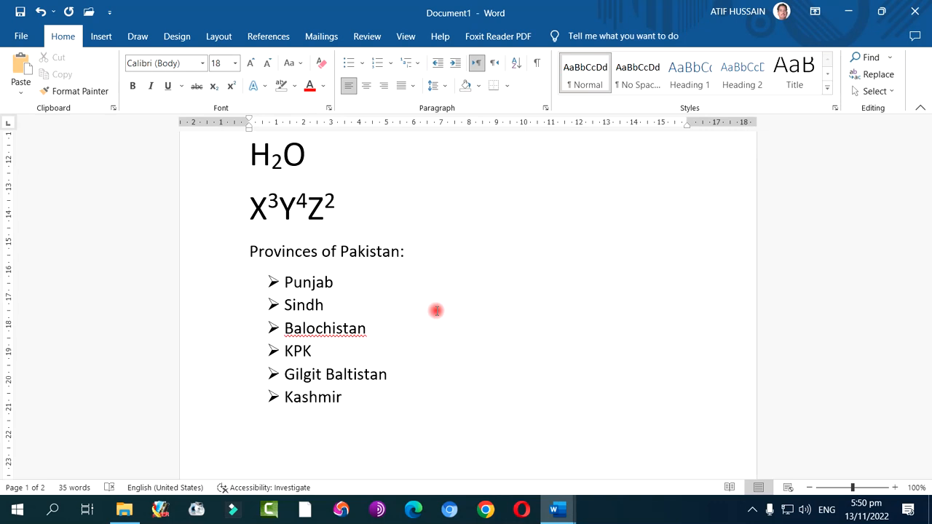
Apply the four-diamond bullet style to all six provinces, and convert the list to default numbering
{"action": "left_click_drag", "start_coordinate": [288, 281], "coordinate": [348, 399]}
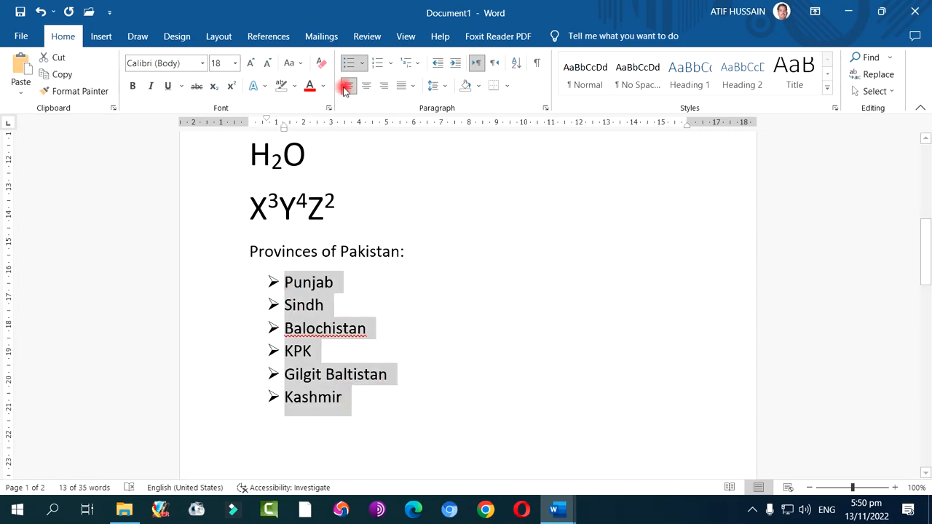
{"action": "left_click", "coordinate": [361, 63]}
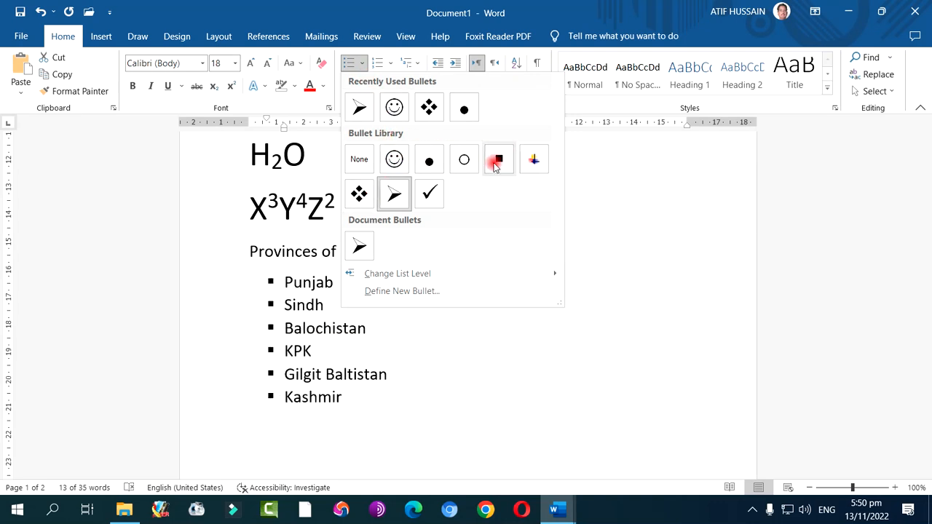
{"action": "left_click", "coordinate": [364, 193]}
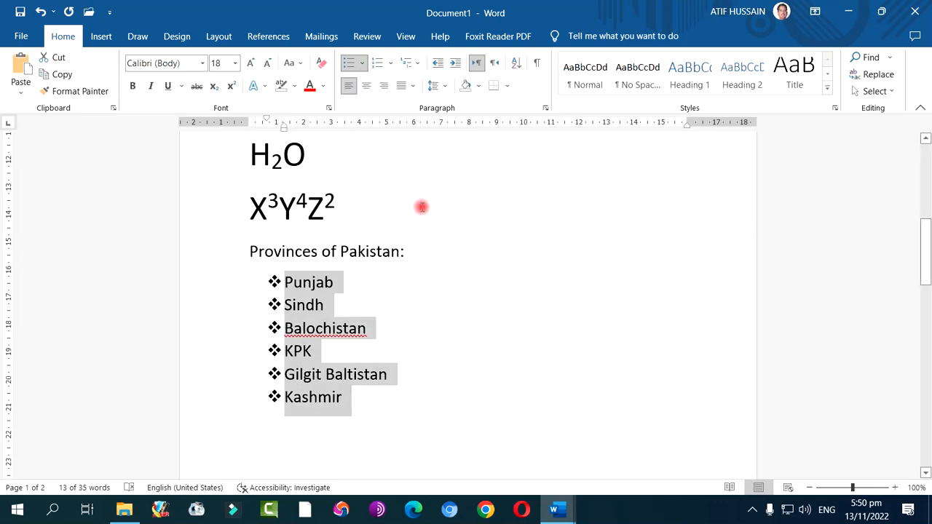
{"action": "left_click", "coordinate": [377, 66]}
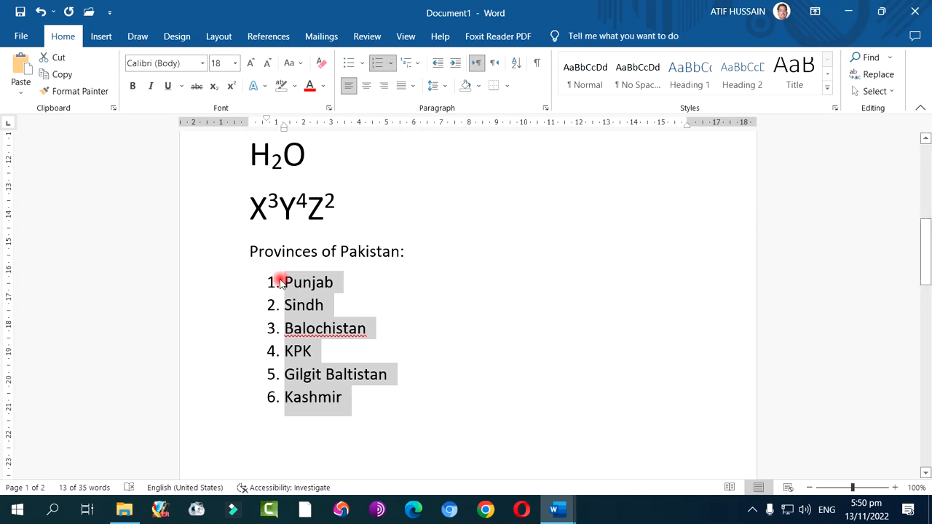
Add a new list line after "Kashmir" and remove its number
{"action": "left_click", "coordinate": [354, 400]}
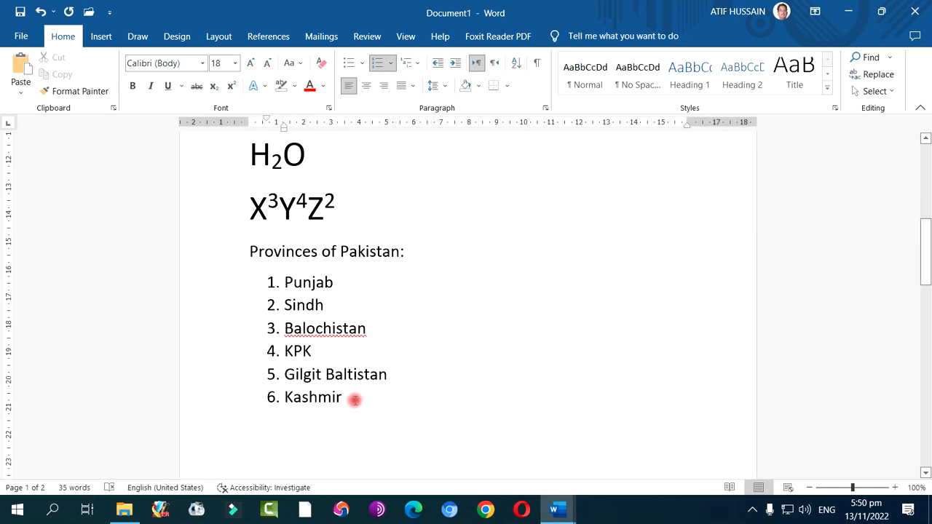
{"action": "key", "text": "Return"}
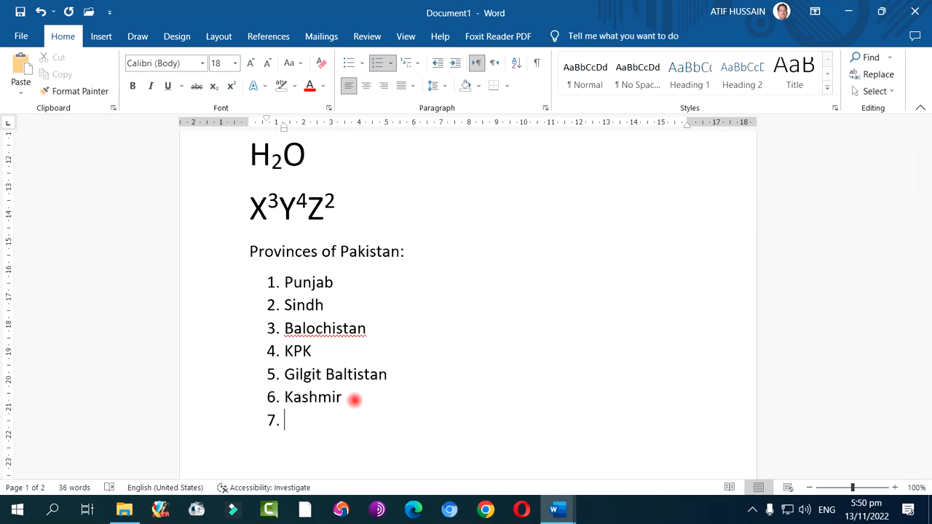
{"action": "key", "text": "BackSpace"}
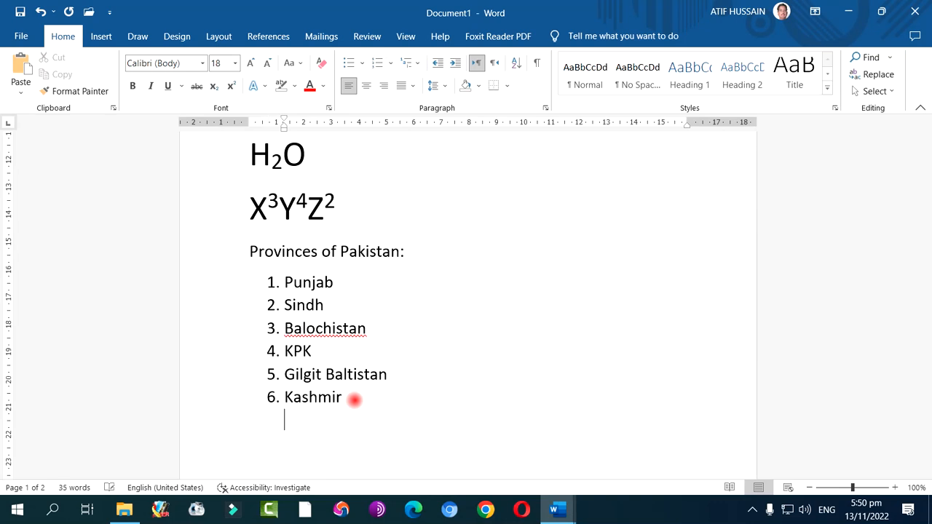
Open the library of number formats for the six listed provinces
{"action": "left_click_drag", "start_coordinate": [286, 282], "coordinate": [355, 393]}
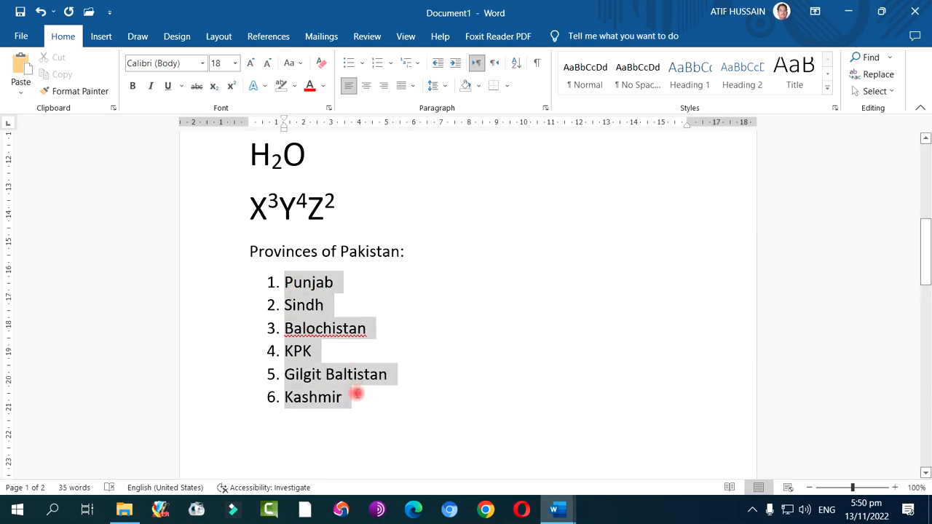
{"action": "left_click", "coordinate": [394, 64]}
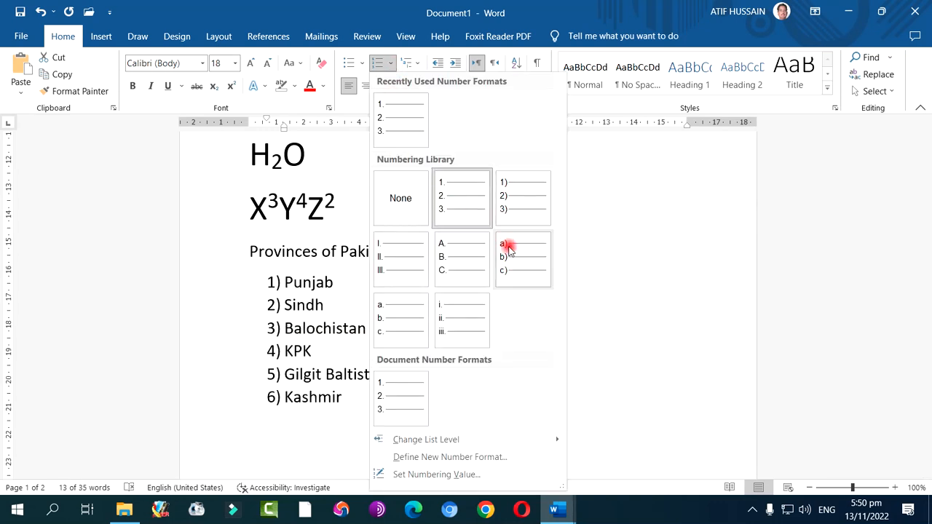
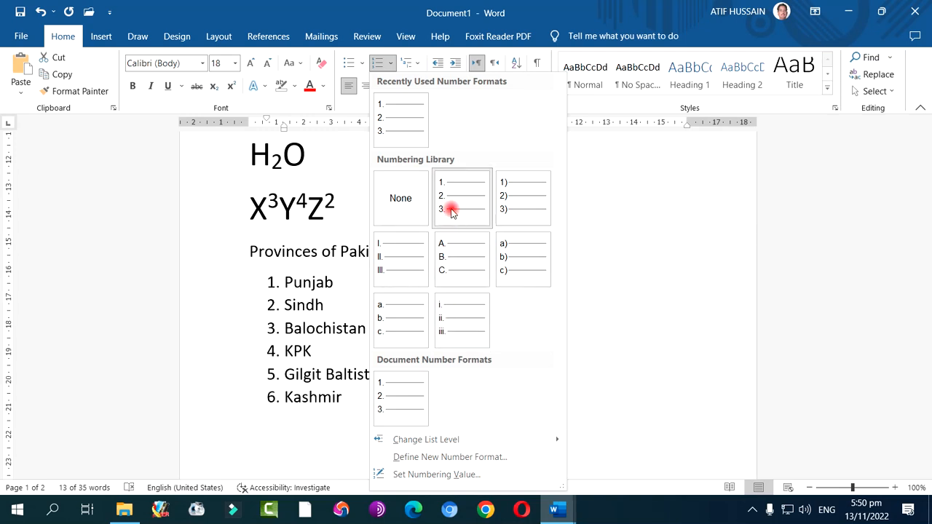
Apply the 1., 2., 3. number format to the provinces, and add "Lahore" and "Faisalabad" as list items below "Punjab"
{"action": "left_click", "coordinate": [452, 210]}
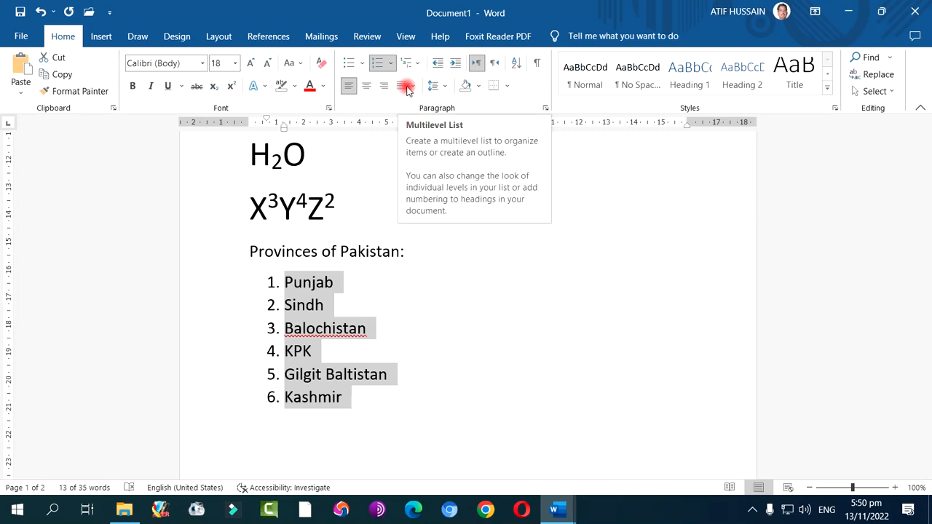
{"action": "left_click", "coordinate": [345, 281]}
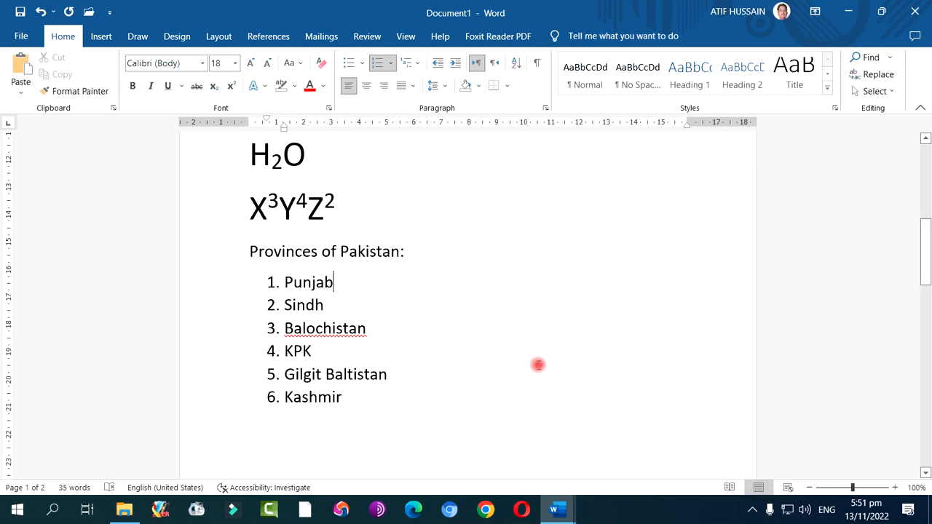
{"action": "key", "text": "Return"}
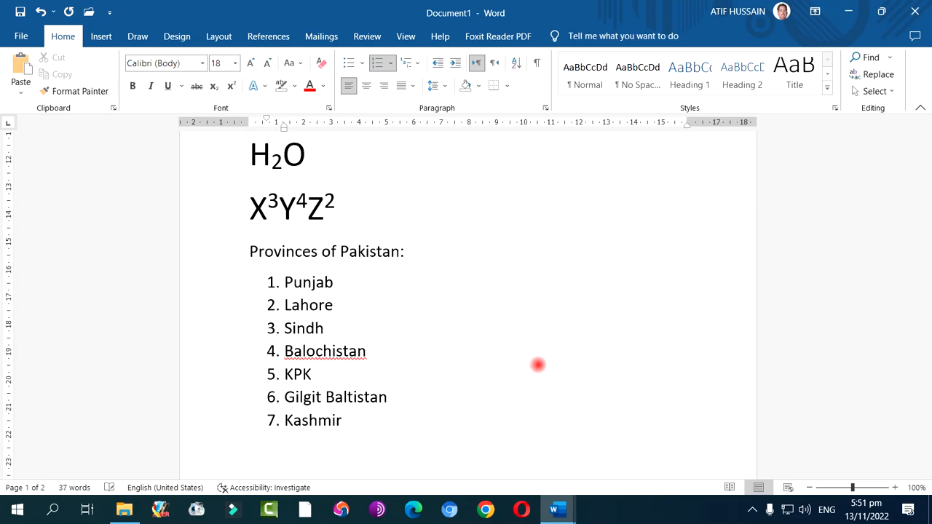
{"action": "key", "text": "Return"}
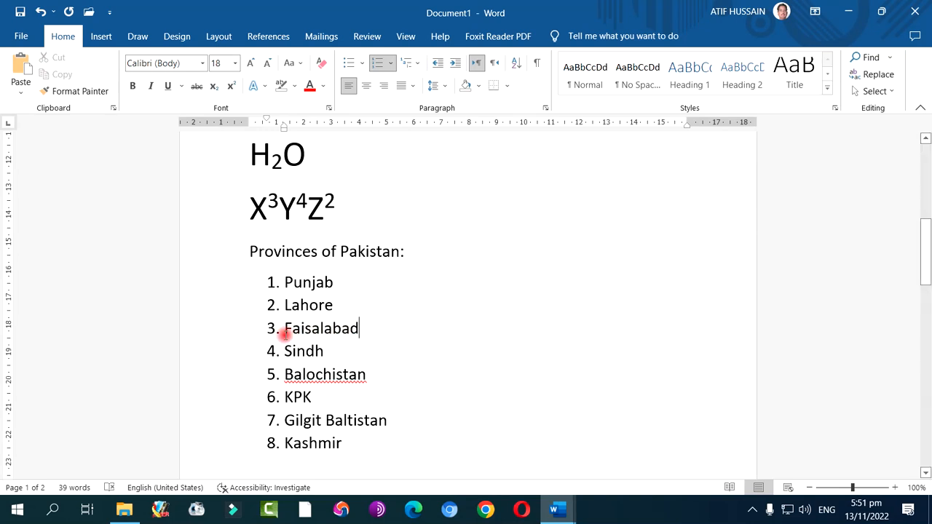
Demote "Lahore" and "Faisalabad" to the second list level and number them with the i., ii., iii. format
{"action": "left_click_drag", "start_coordinate": [283, 309], "coordinate": [335, 329]}
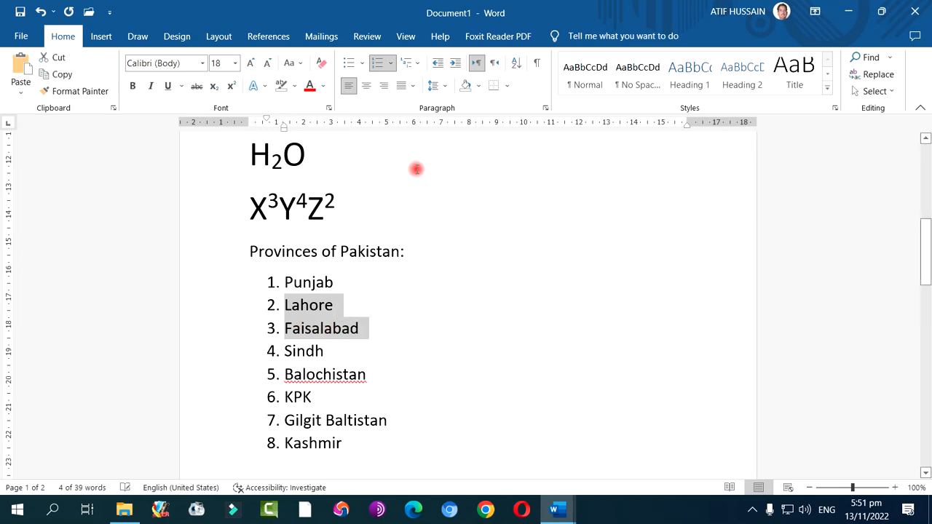
{"action": "left_click", "coordinate": [419, 66]}
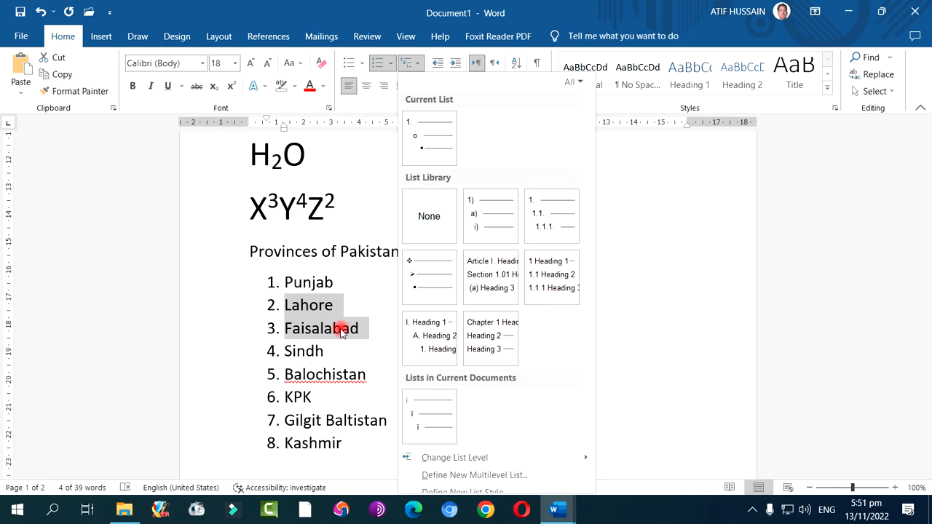
{"action": "left_click", "coordinate": [453, 65]}
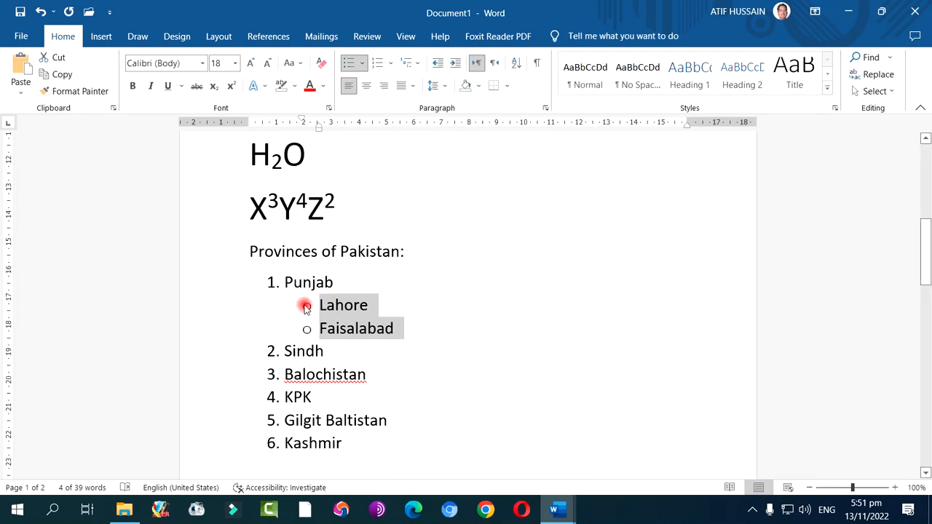
{"action": "left_click", "coordinate": [390, 64]}
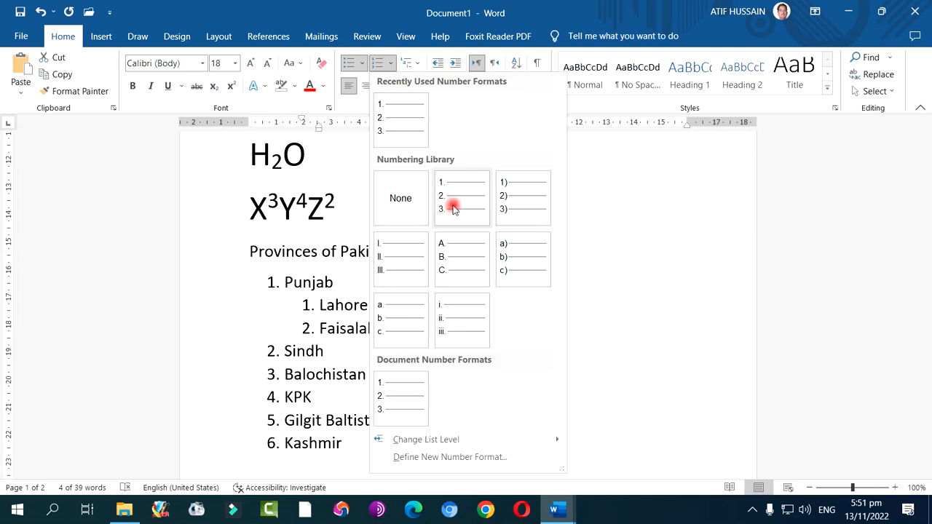
{"action": "left_click", "coordinate": [443, 313]}
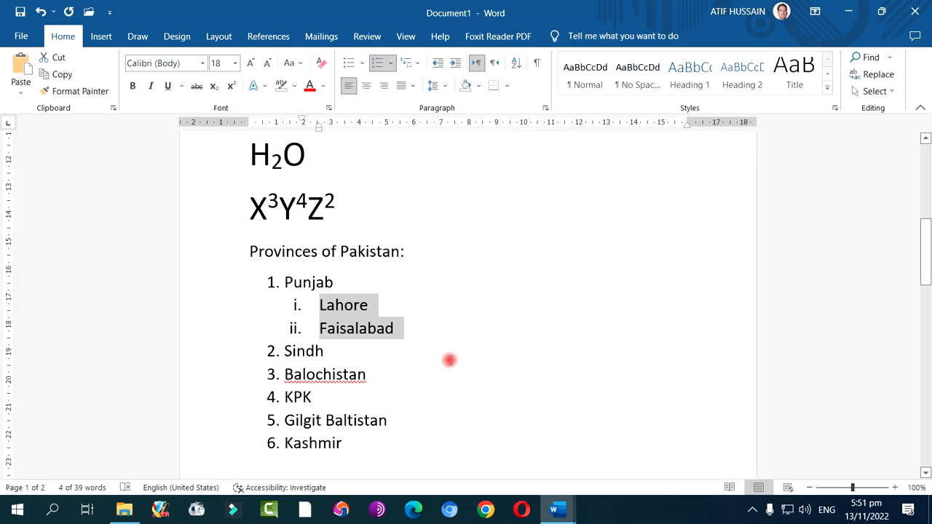
Add "Sakhar" and "Karachi" as second-level items under "Sindh"
{"action": "left_click", "coordinate": [329, 356]}
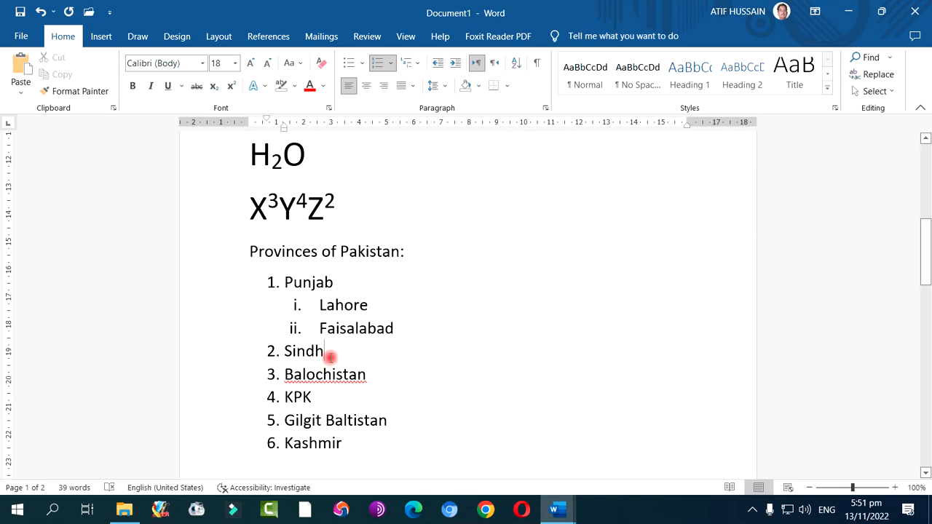
{"action": "key", "text": "Return"}
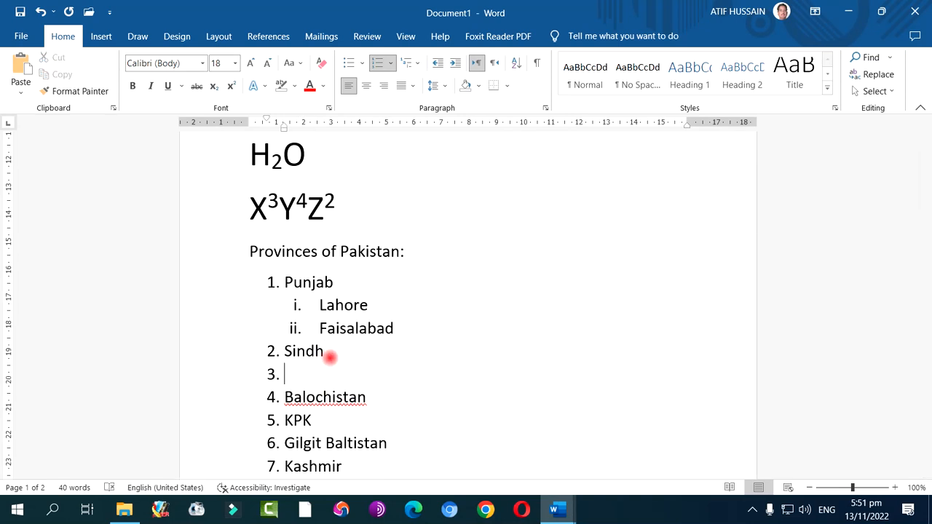
{"action": "key", "text": "Tab"}
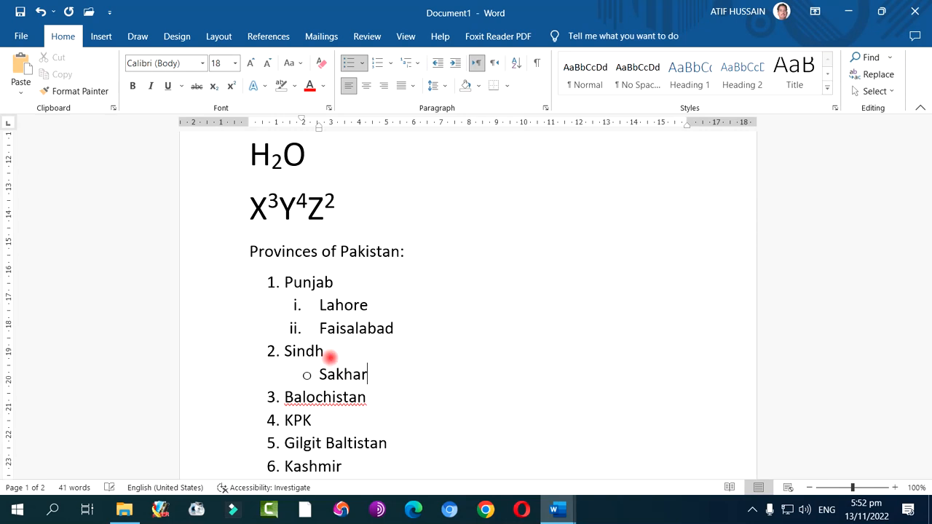
{"action": "key", "text": "Return"}
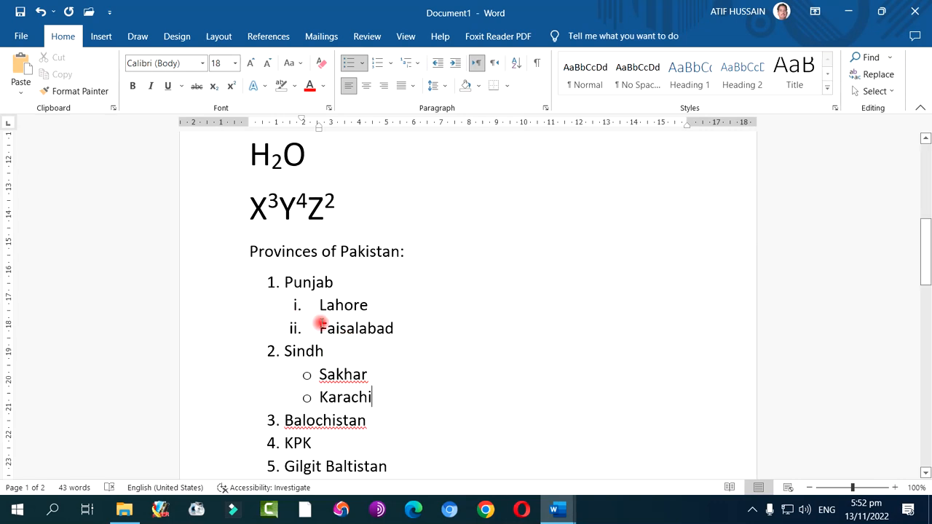
Demote "Faisalabad" one more level, and apply the "1 Heading 1, 1.1 Heading 2" multilevel list from the title through "Gilgit Baltistan"
{"action": "left_click", "coordinate": [321, 324]}
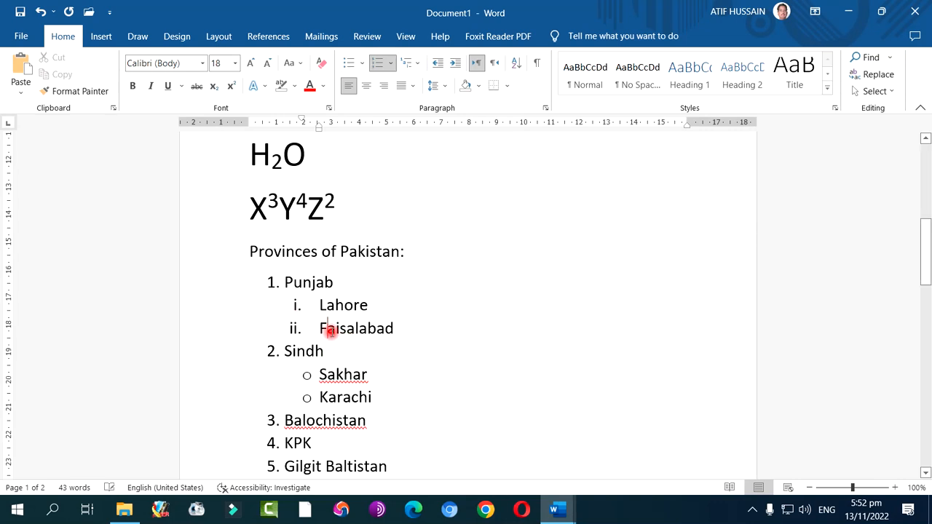
{"action": "left_click", "coordinate": [457, 66]}
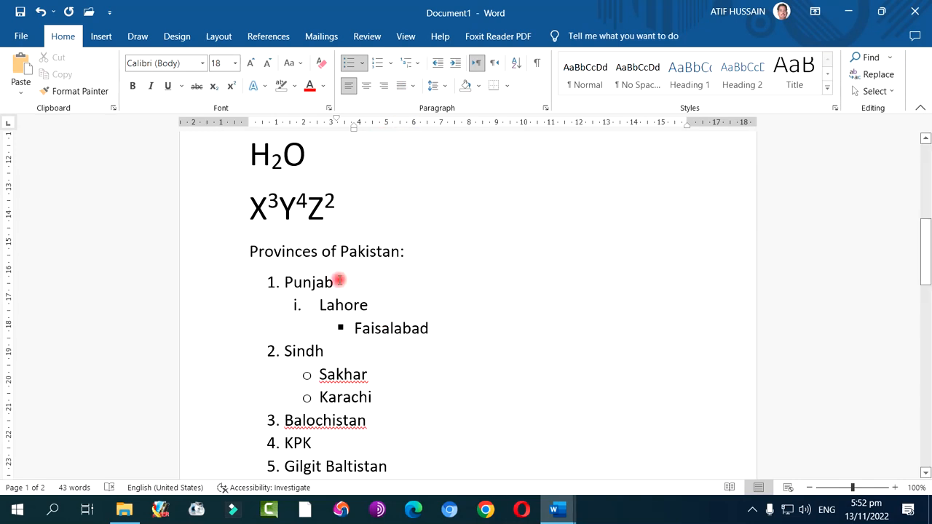
{"action": "left_click_drag", "start_coordinate": [243, 256], "coordinate": [405, 463]}
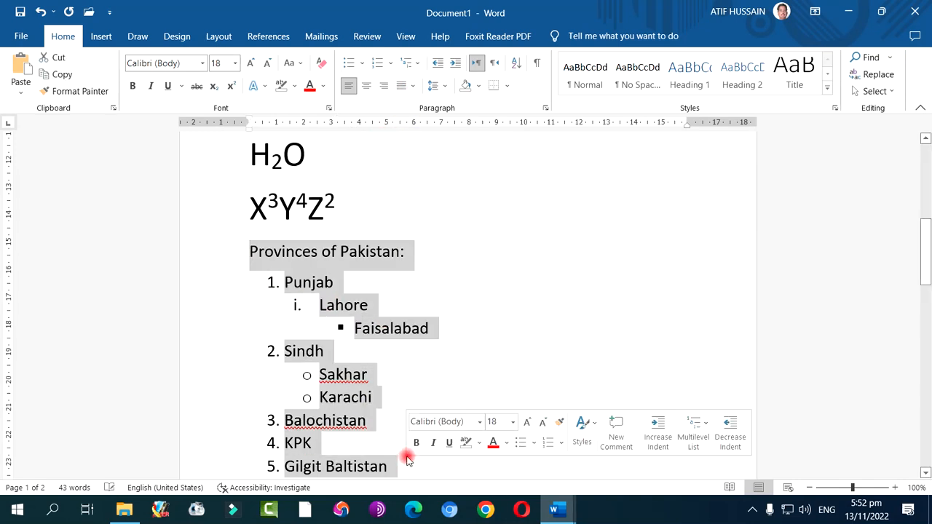
{"action": "left_click", "coordinate": [414, 66]}
{"action": "mouse_move", "coordinate": [485, 198]}
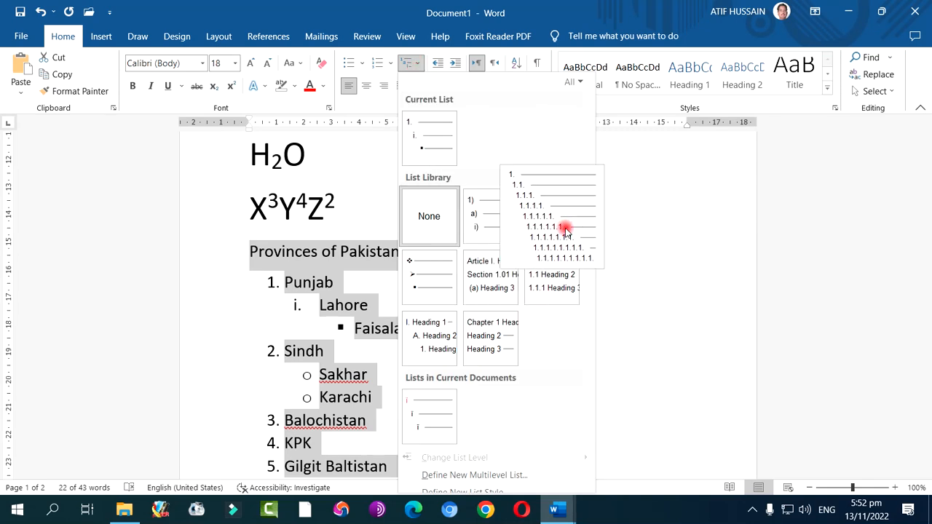
{"action": "mouse_move", "coordinate": [545, 254]}
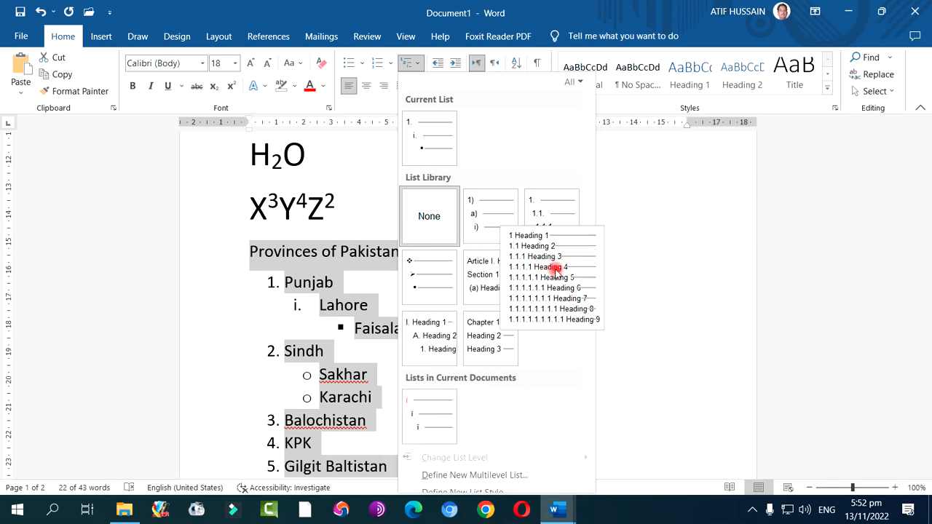
{"action": "left_click", "coordinate": [555, 271]}
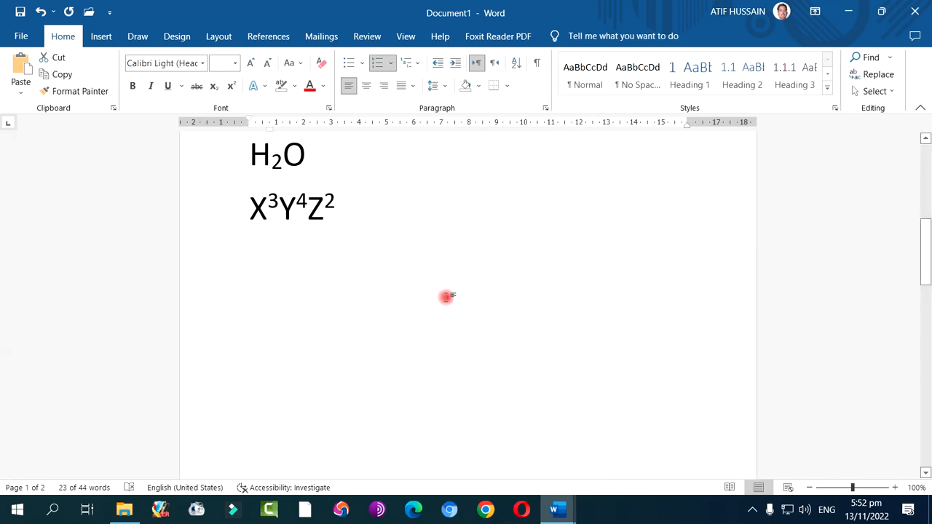
{"action": "scroll", "coordinate": [446, 296], "scroll_direction": "down", "scroll_amount": 6}
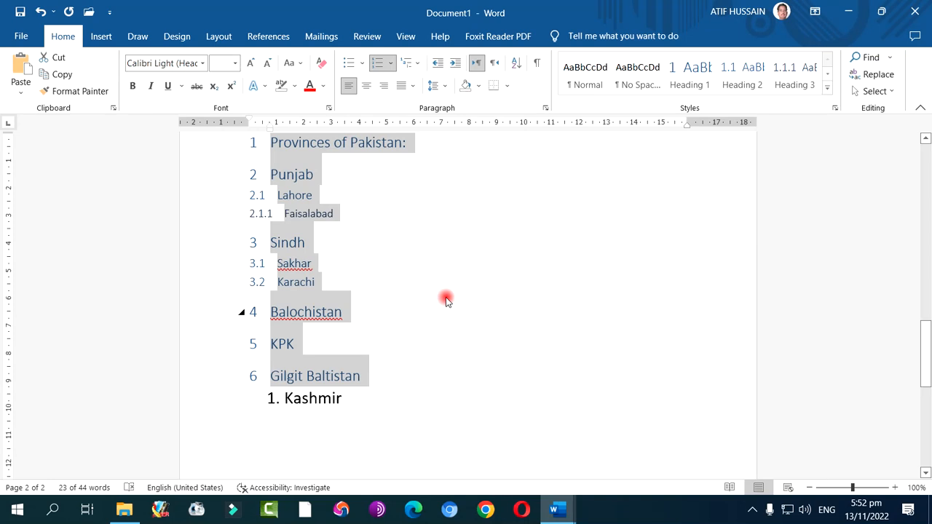
{"action": "scroll", "coordinate": [446, 298], "scroll_direction": "up", "scroll_amount": 2}
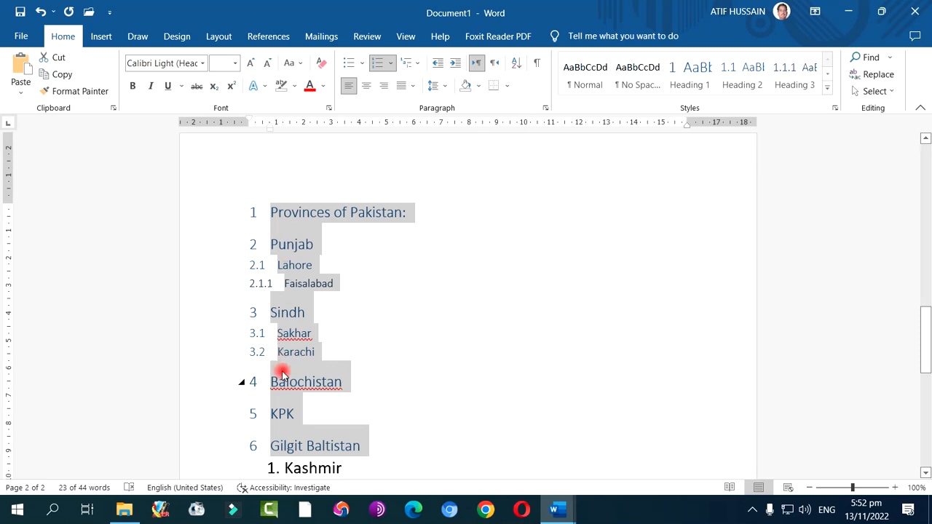
{"action": "scroll", "coordinate": [282, 373], "scroll_direction": "up", "scroll_amount": 3}
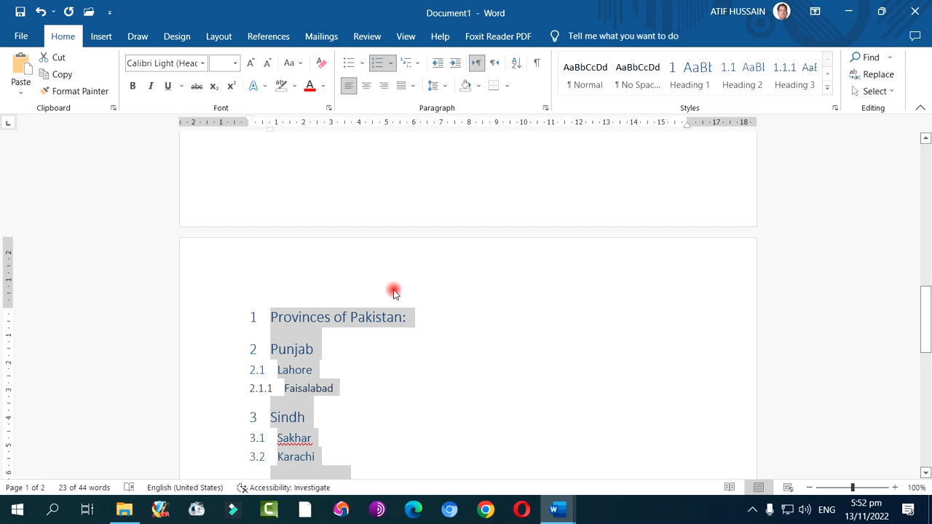
{"action": "scroll", "coordinate": [395, 291], "scroll_direction": "down", "scroll_amount": 3}
{"action": "scroll", "coordinate": [394, 291], "scroll_direction": "up", "scroll_amount": 6}
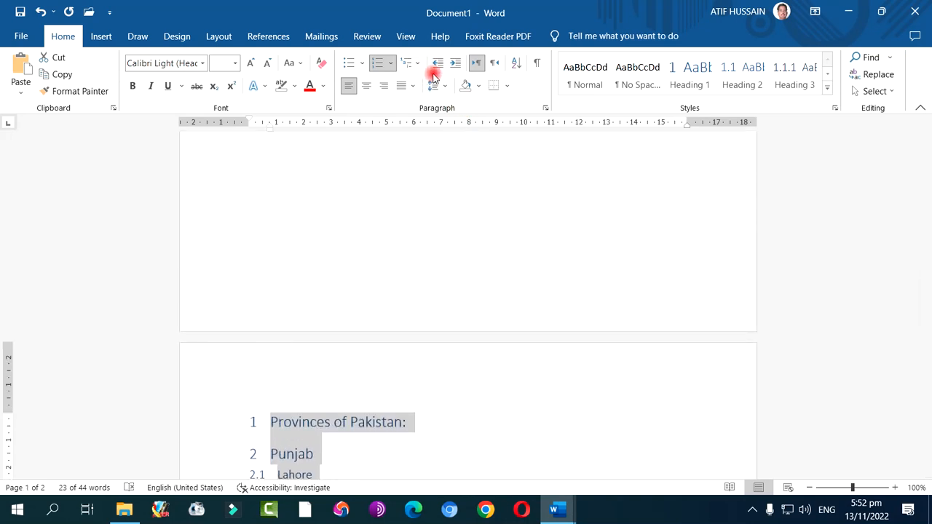
Copy the colourful underlined sentence "Pakistan is my country." on the first page
{"action": "left_click", "coordinate": [347, 87]}
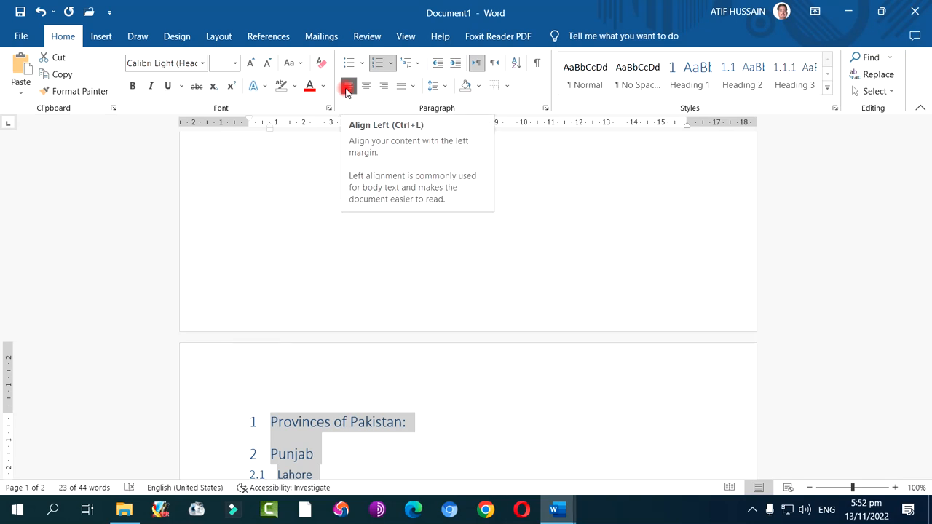
{"action": "scroll", "coordinate": [359, 235], "scroll_direction": "up", "scroll_amount": 8}
{"action": "scroll", "coordinate": [359, 235], "scroll_direction": "up", "scroll_amount": 6}
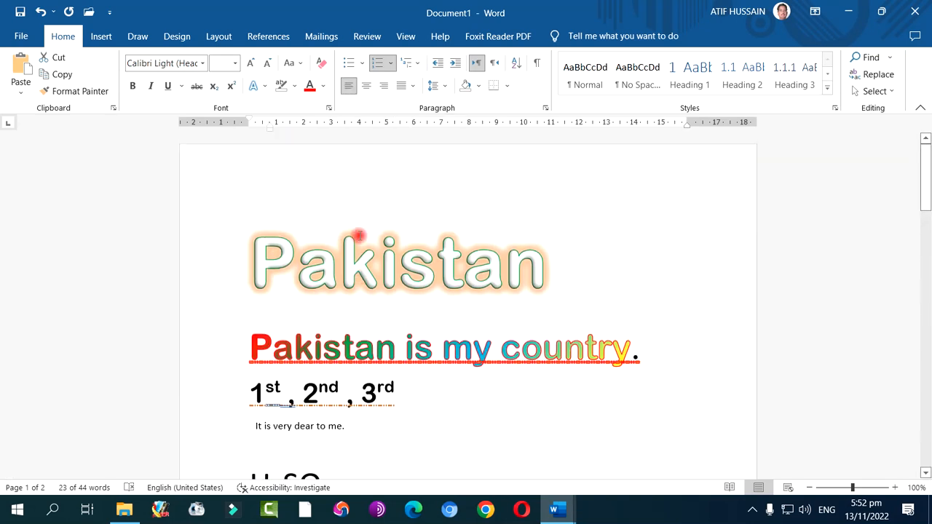
{"action": "left_click_drag", "start_coordinate": [246, 352], "coordinate": [640, 362]}
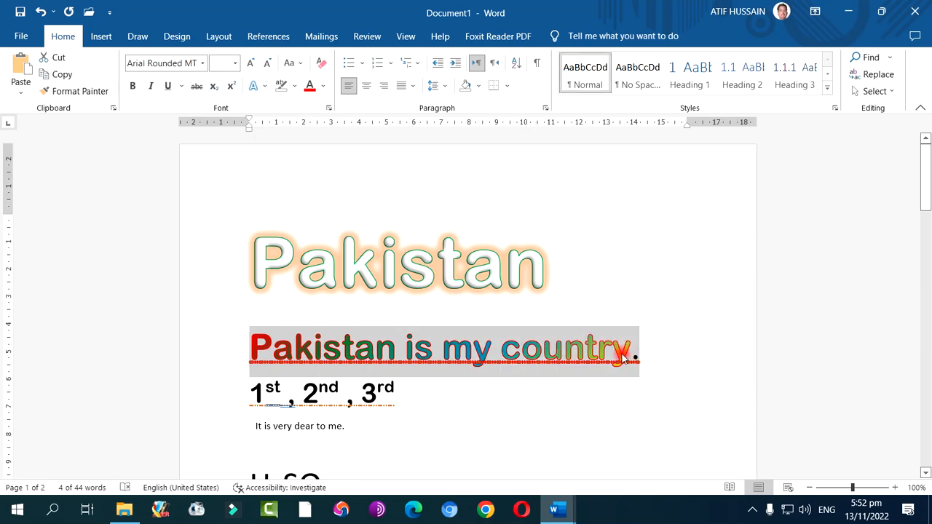
{"action": "left_click", "coordinate": [73, 74]}
Paste the copied sentence as text only at the left margin in the blank area below the list on page 2
{"action": "scroll", "coordinate": [319, 233], "scroll_direction": "down", "scroll_amount": 10}
{"action": "scroll", "coordinate": [320, 233], "scroll_direction": "up", "scroll_amount": 3}
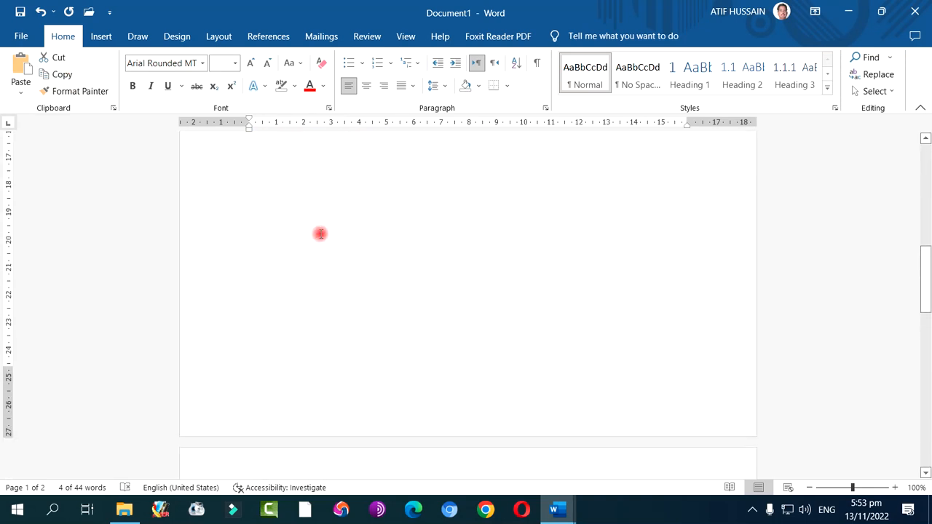
{"action": "left_click", "coordinate": [255, 217]}
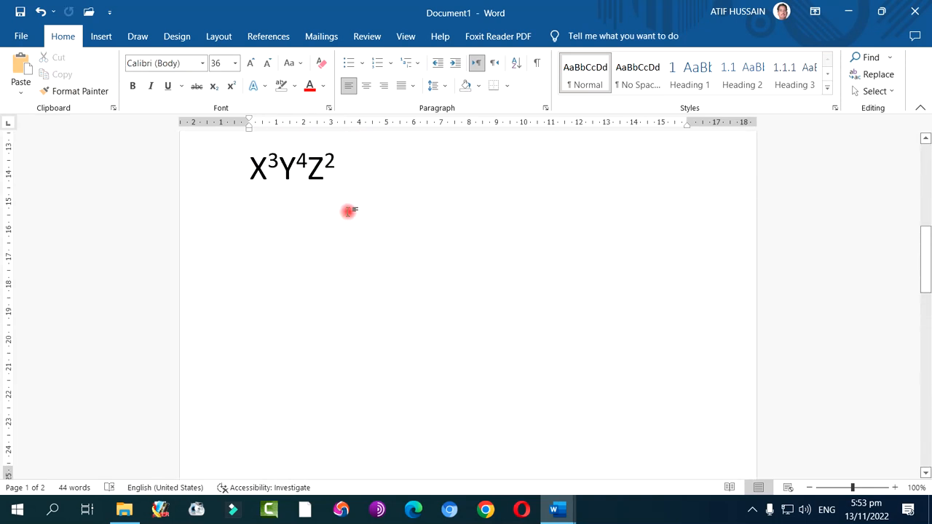
{"action": "left_click", "coordinate": [331, 238]}
{"action": "scroll", "coordinate": [289, 302], "scroll_direction": "down", "scroll_amount": 5}
{"action": "scroll", "coordinate": [289, 303], "scroll_direction": "down", "scroll_amount": 10}
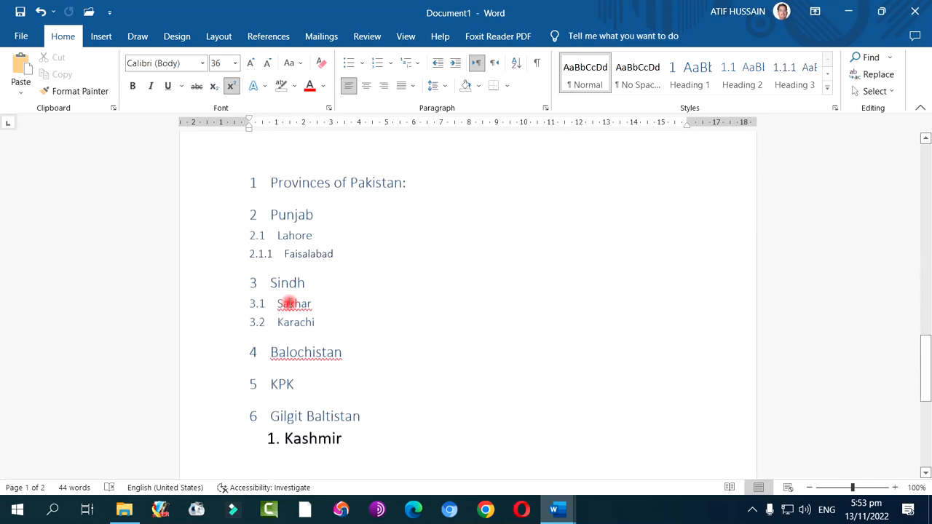
{"action": "left_click", "coordinate": [289, 302]}
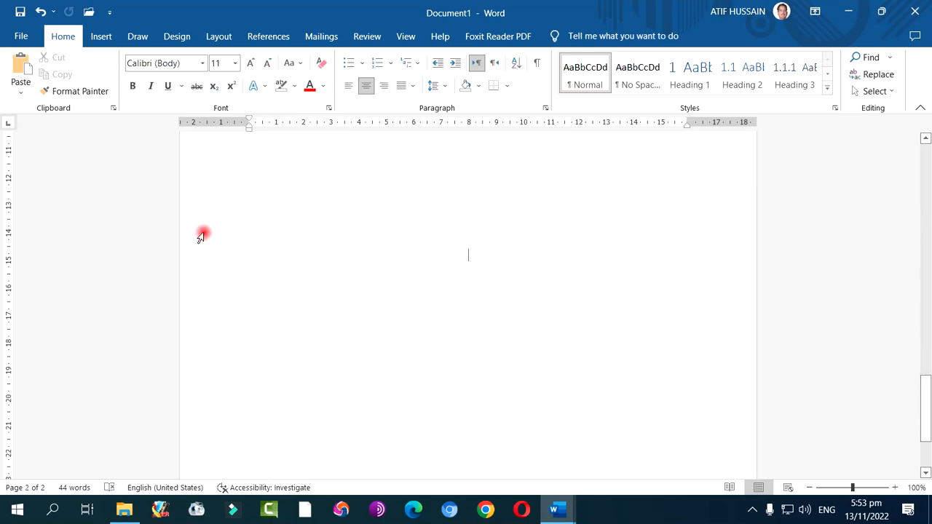
{"action": "double_click", "coordinate": [254, 188]}
{"action": "left_click", "coordinate": [254, 191]}
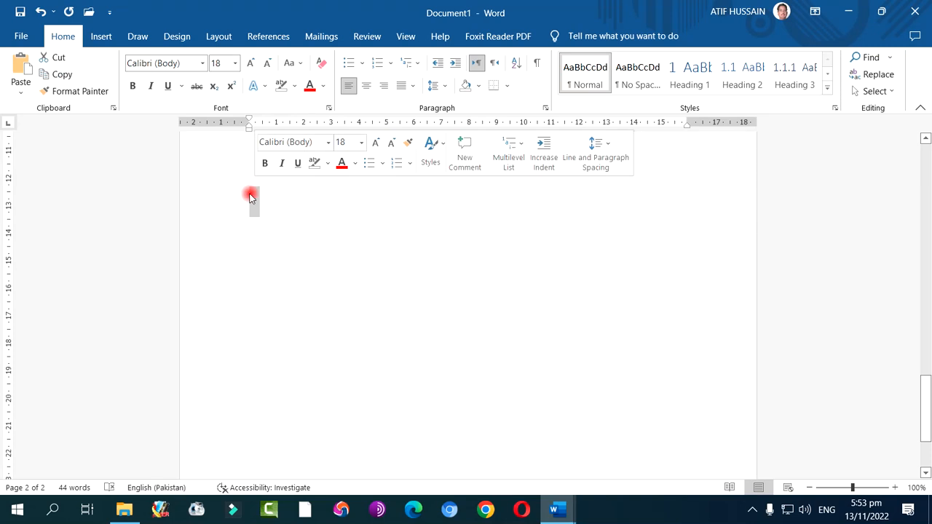
{"action": "left_click", "coordinate": [20, 88]}
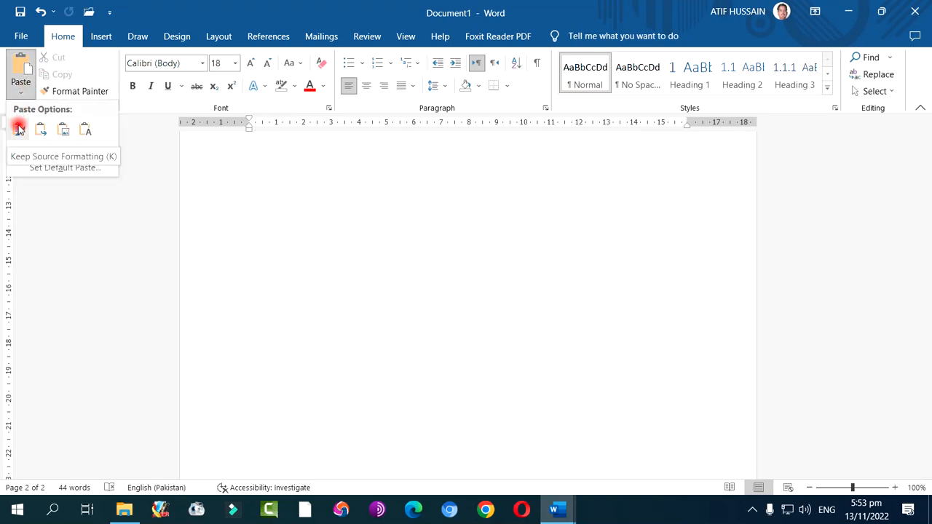
{"action": "left_click", "coordinate": [85, 131]}
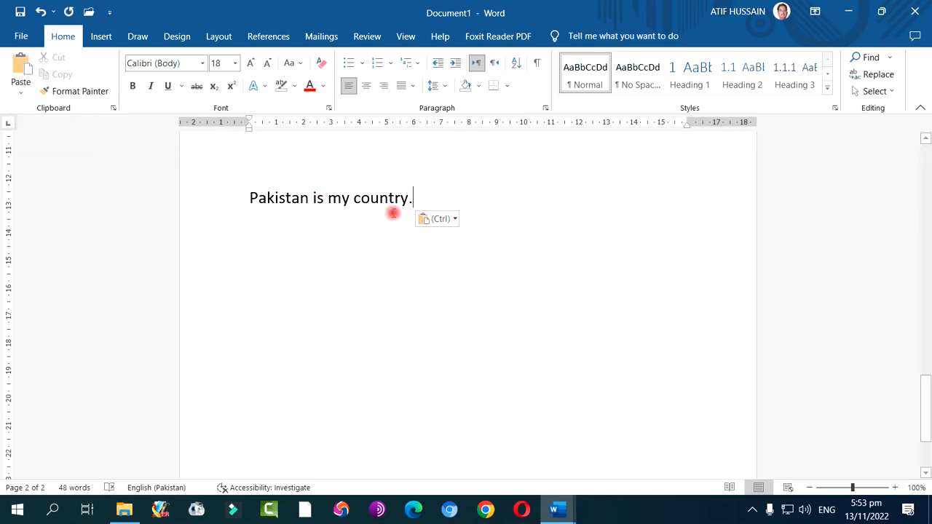
Paste the copied sentence as text only two more times after the first pasted one
{"action": "left_click", "coordinate": [24, 95]}
{"action": "left_click", "coordinate": [83, 129]}
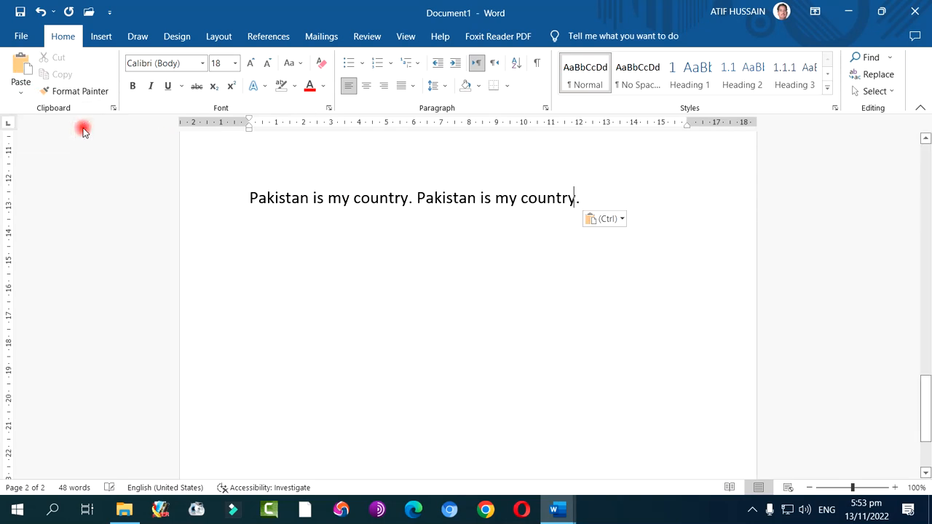
{"action": "left_click", "coordinate": [24, 94]}
{"action": "left_click", "coordinate": [86, 127]}
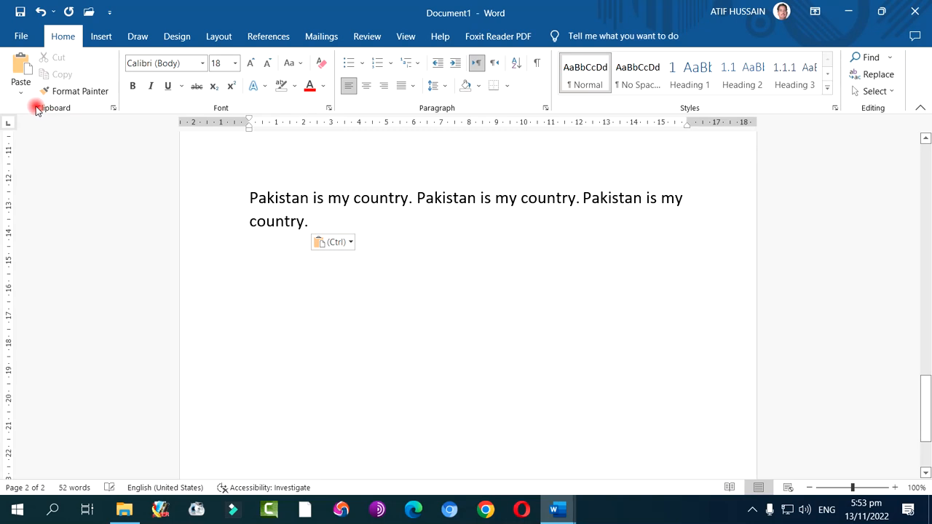
Paste the copied sentence "Pakistan is my country." as text only four more times at the end of the page 2 paragraph
{"action": "left_click", "coordinate": [22, 94]}
{"action": "left_click", "coordinate": [83, 129]}
{"action": "left_click", "coordinate": [24, 95]}
{"action": "left_click", "coordinate": [84, 129]}
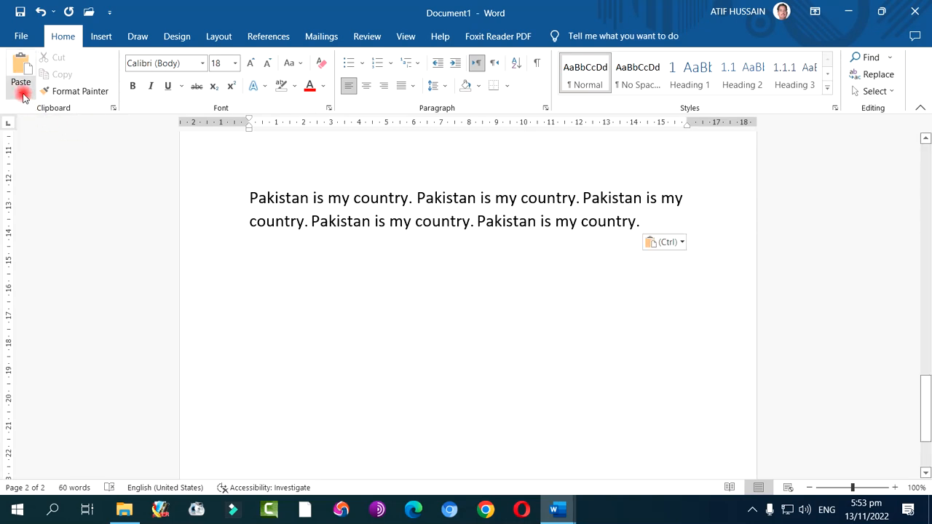
{"action": "left_click", "coordinate": [22, 94]}
{"action": "left_click", "coordinate": [83, 130]}
{"action": "left_click", "coordinate": [21, 93]}
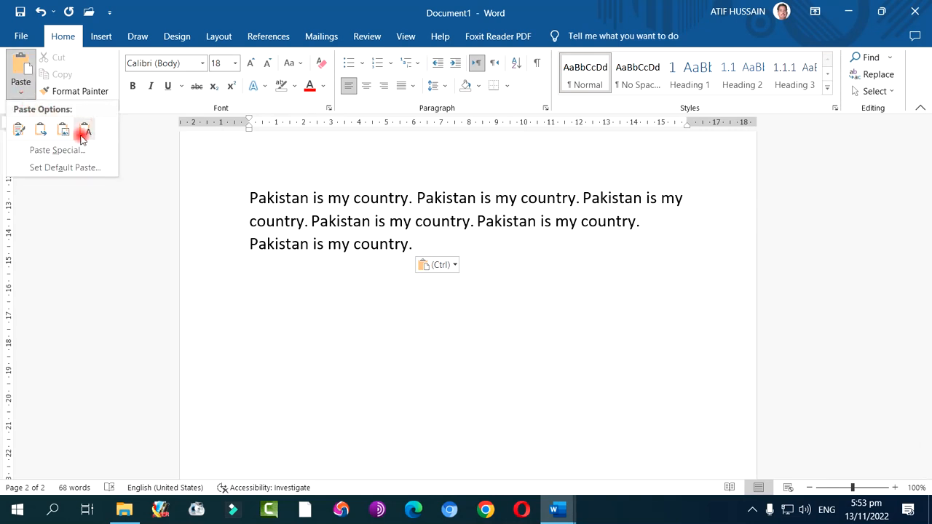
{"action": "left_click", "coordinate": [82, 130]}
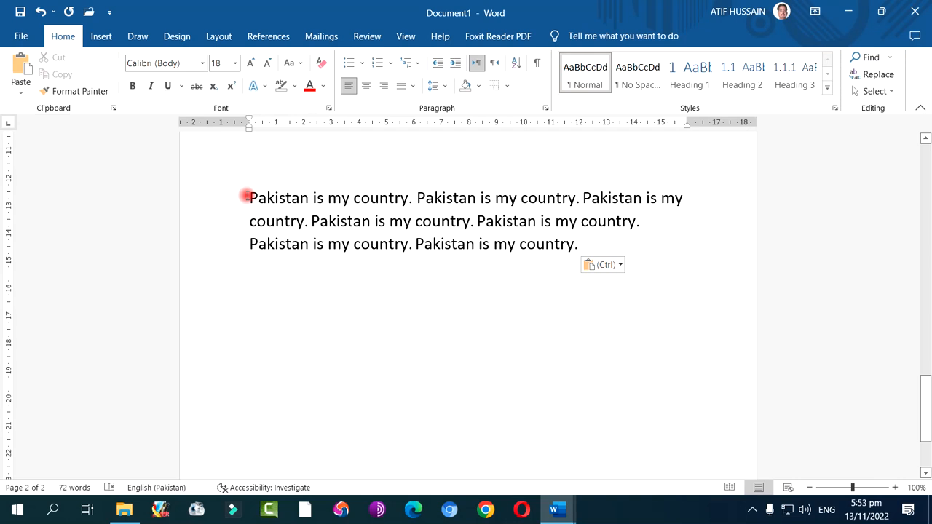
Cycle the whole "Pakistan is my country." paragraph through centre and right alignment, ending with Justify
{"action": "left_click_drag", "start_coordinate": [250, 197], "coordinate": [588, 243]}
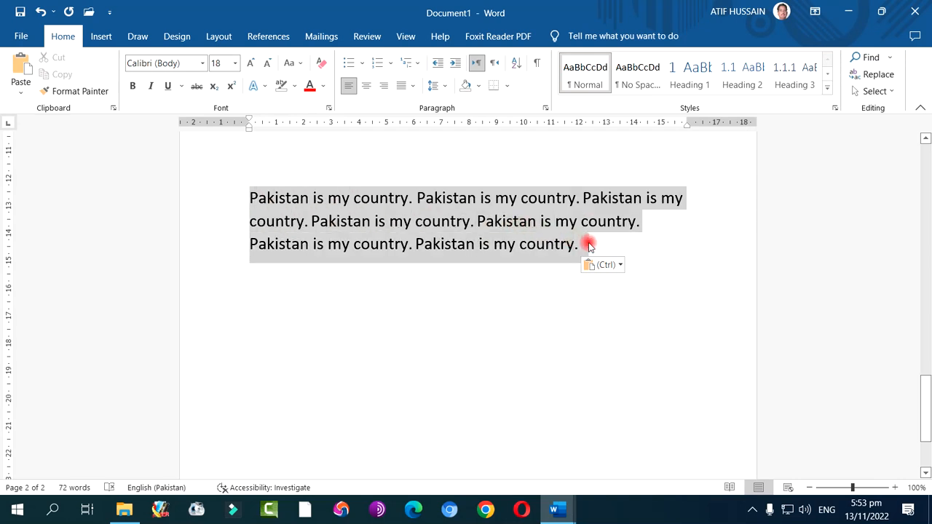
{"action": "left_click", "coordinate": [366, 86]}
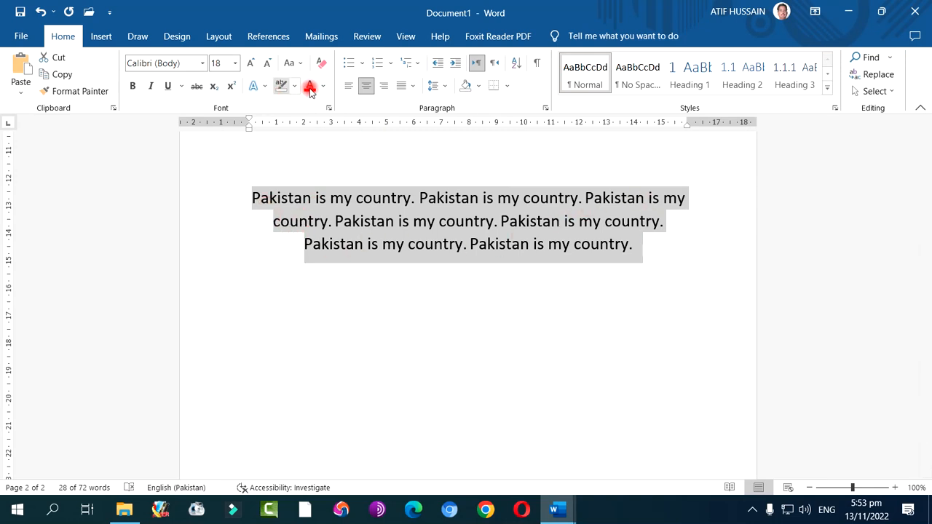
{"action": "left_click", "coordinate": [383, 87]}
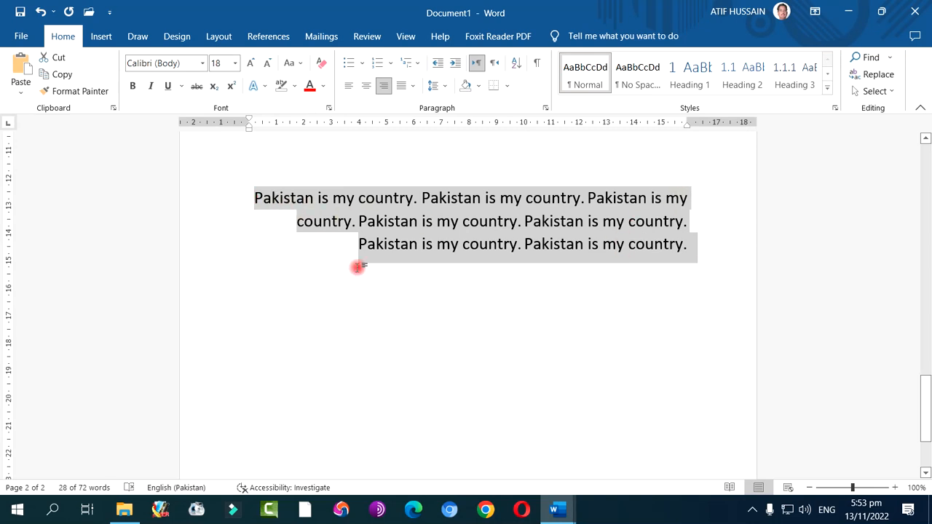
{"action": "left_click", "coordinate": [410, 91]}
{"action": "left_click", "coordinate": [420, 105]}
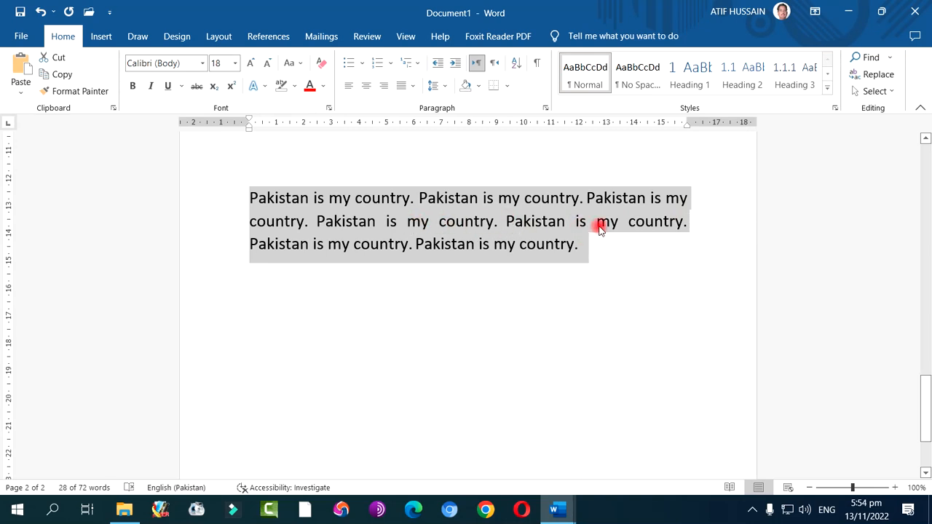
Try Justify High, Justify Medium and Justify Low on the paragraph, and return it to plain Justify
{"action": "left_click", "coordinate": [412, 86]}
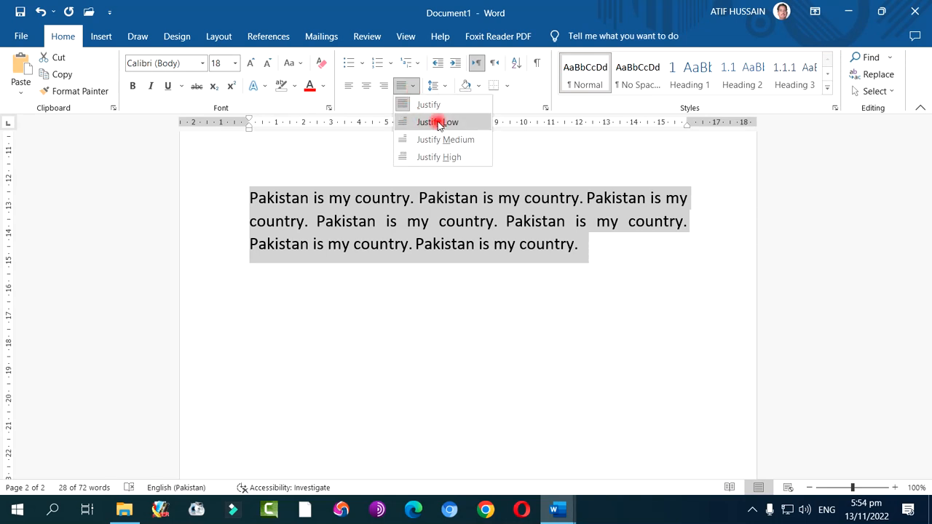
{"action": "left_click", "coordinate": [439, 159]}
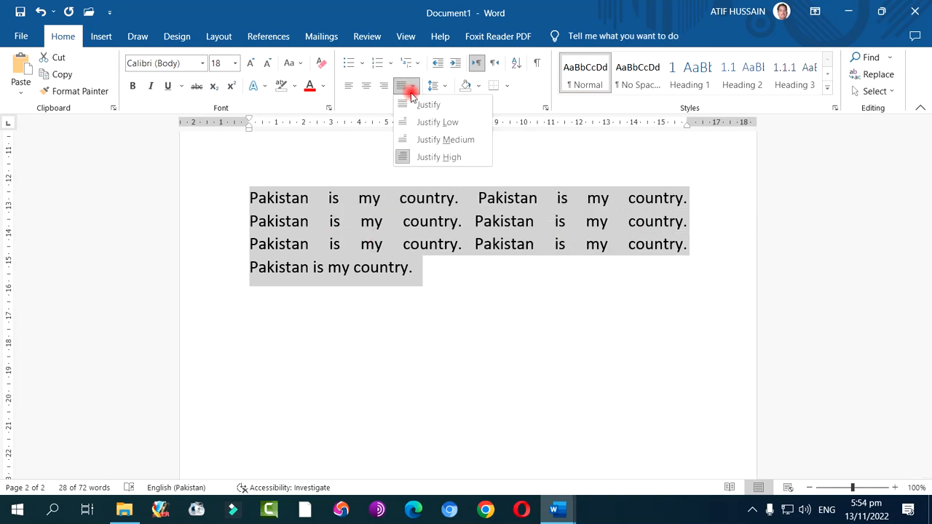
{"action": "left_click", "coordinate": [418, 139]}
{"action": "left_click", "coordinate": [406, 85]}
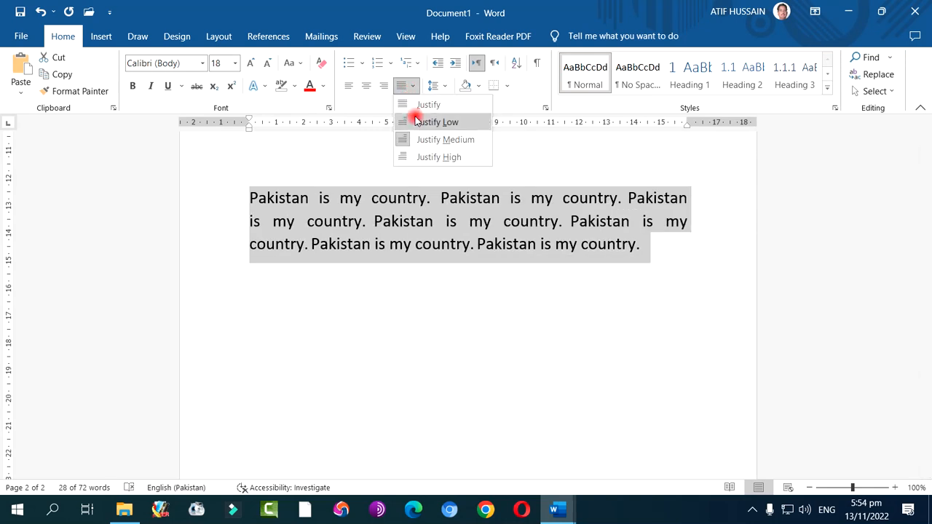
{"action": "left_click", "coordinate": [417, 122]}
{"action": "left_click", "coordinate": [406, 85]}
{"action": "left_click", "coordinate": [421, 105]}
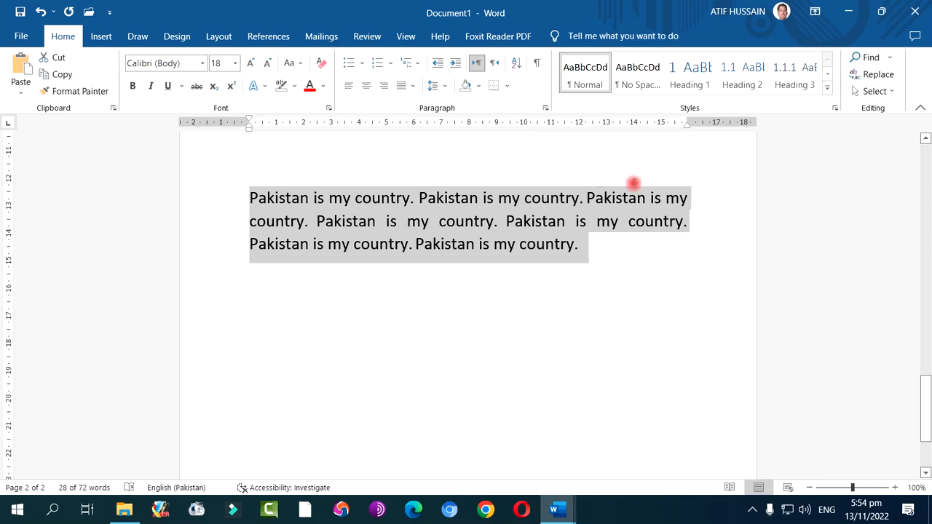
{"action": "left_click", "coordinate": [677, 230]}
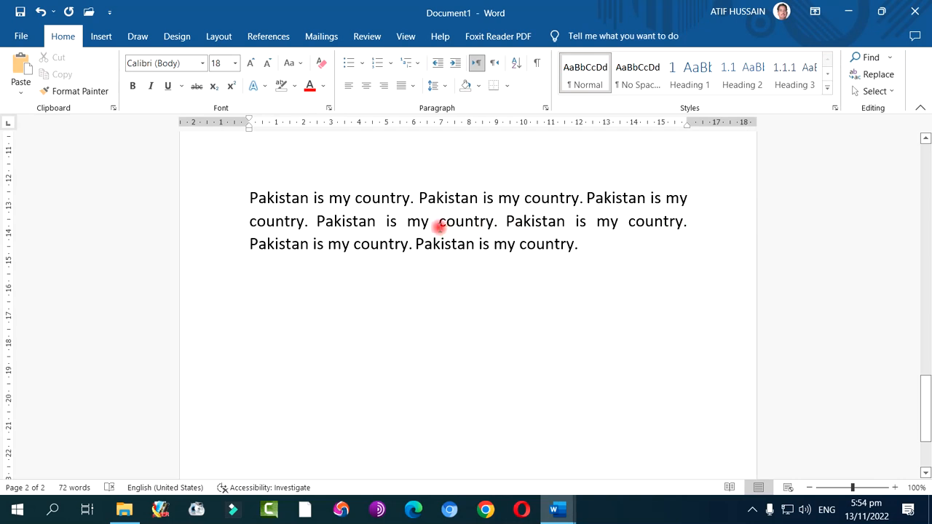
Set the line spacing of the justified paragraph to 1.15
{"action": "left_click_drag", "start_coordinate": [389, 209], "coordinate": [413, 245]}
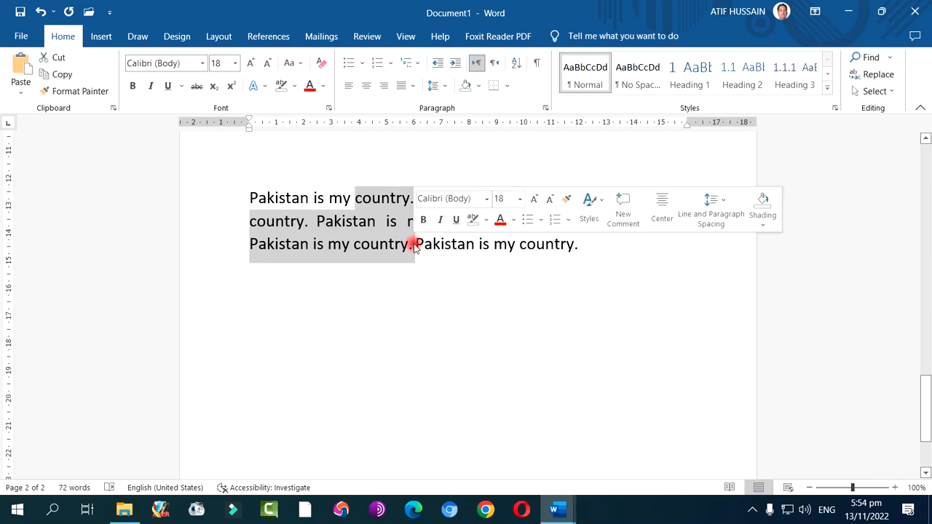
{"action": "left_click", "coordinate": [442, 87]}
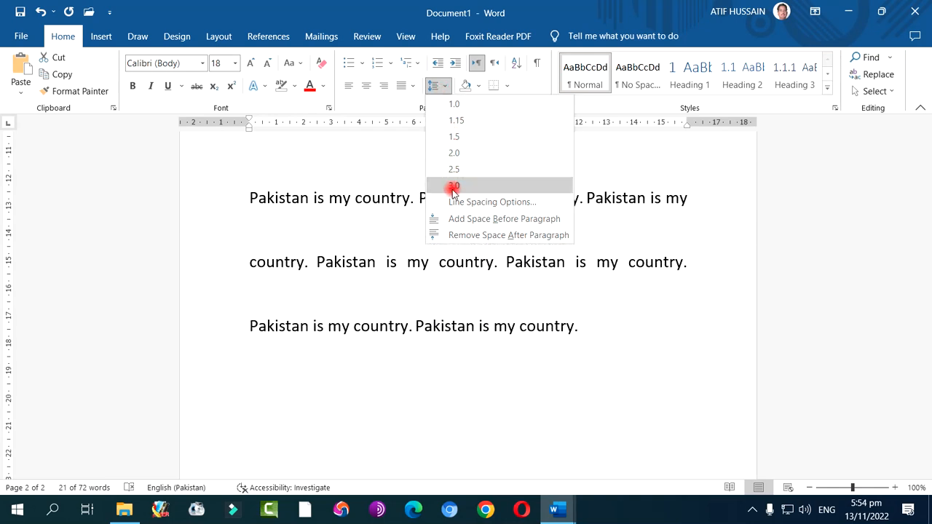
{"action": "left_click", "coordinate": [457, 121]}
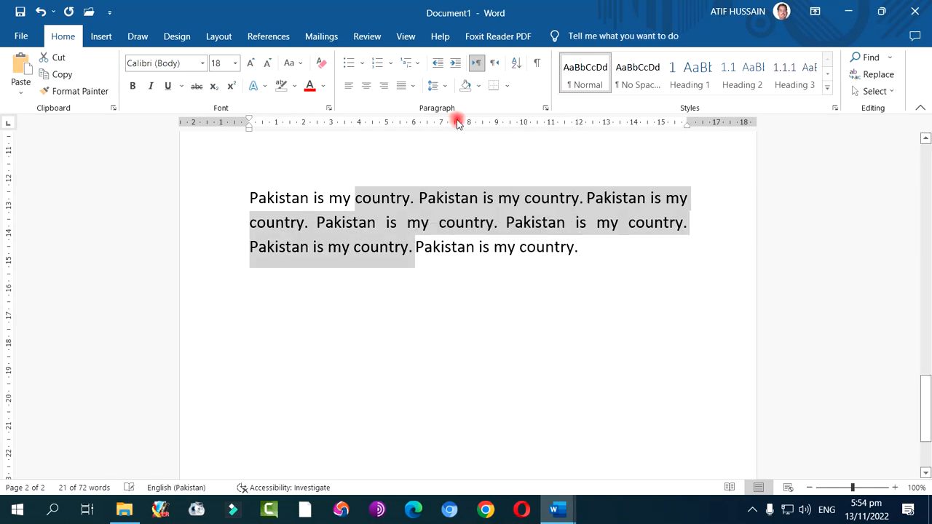
Examine the paragraph's outline level, indentation and spacing settings in the Paragraph dialog, and preview the removal of space after the paragraph
{"action": "left_click", "coordinate": [440, 85]}
{"action": "left_click", "coordinate": [469, 202]}
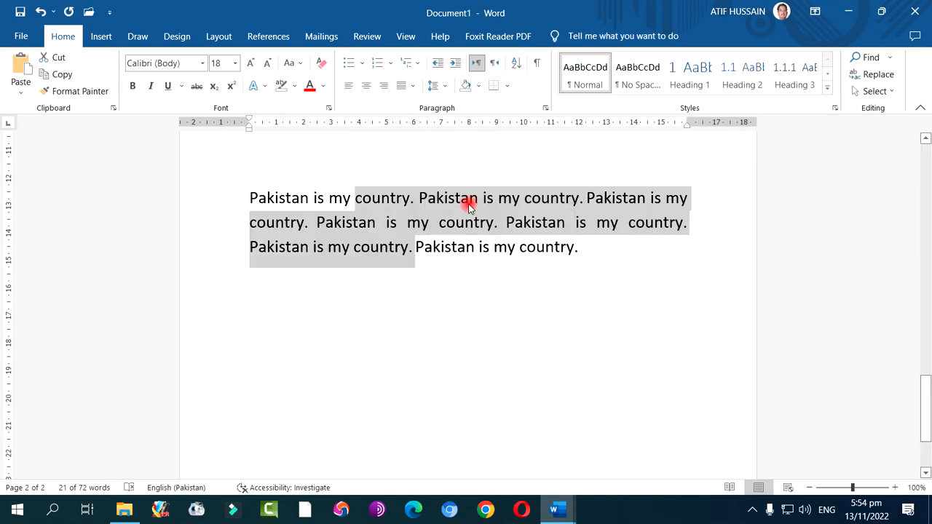
{"action": "left_click_drag", "start_coordinate": [415, 47], "coordinate": [568, 54]}
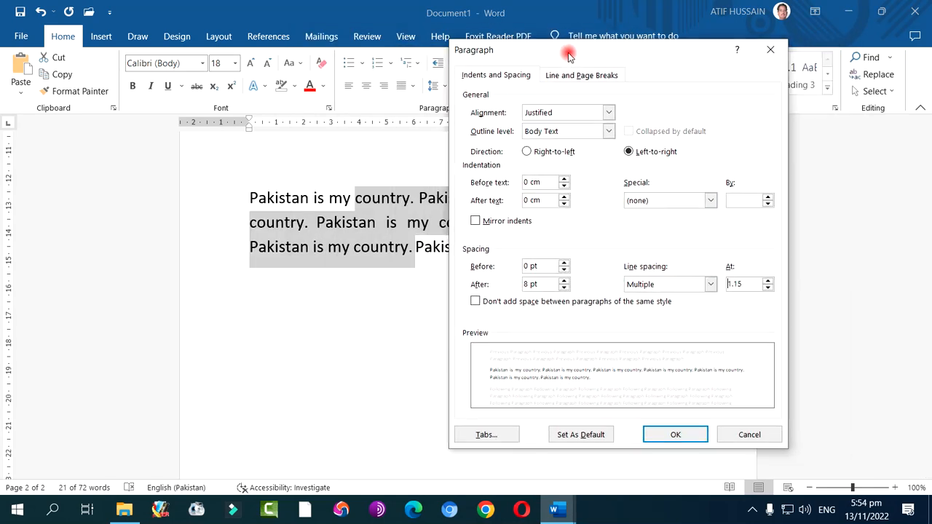
{"action": "left_click", "coordinate": [591, 134]}
{"action": "left_click", "coordinate": [591, 134]}
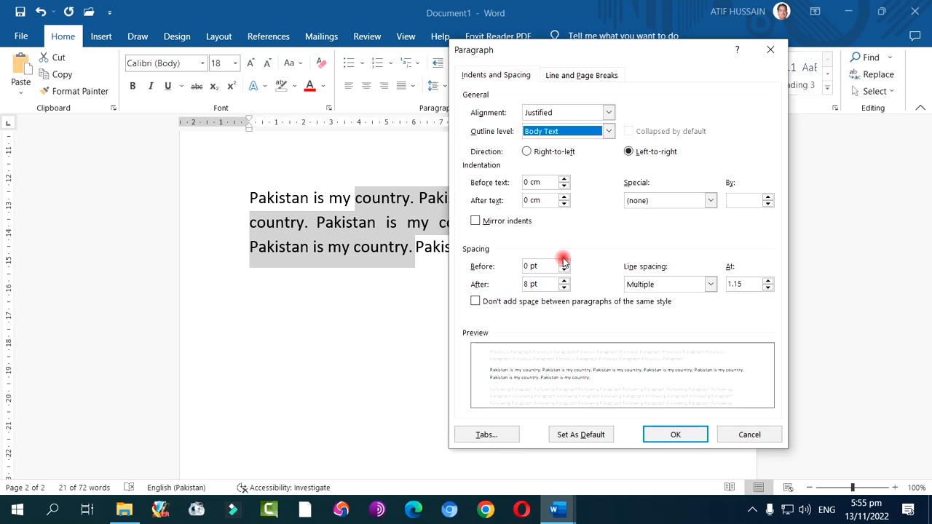
{"action": "left_click", "coordinate": [688, 435]}
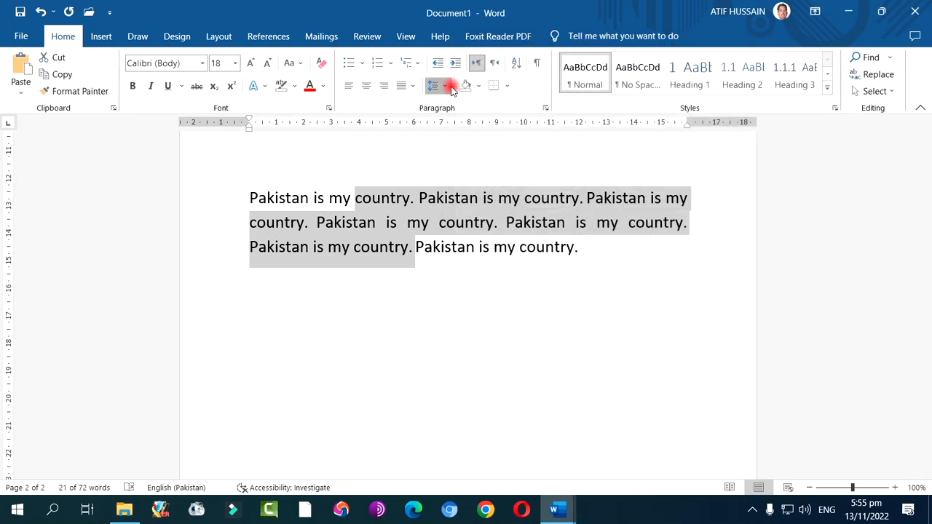
{"action": "left_click", "coordinate": [446, 86]}
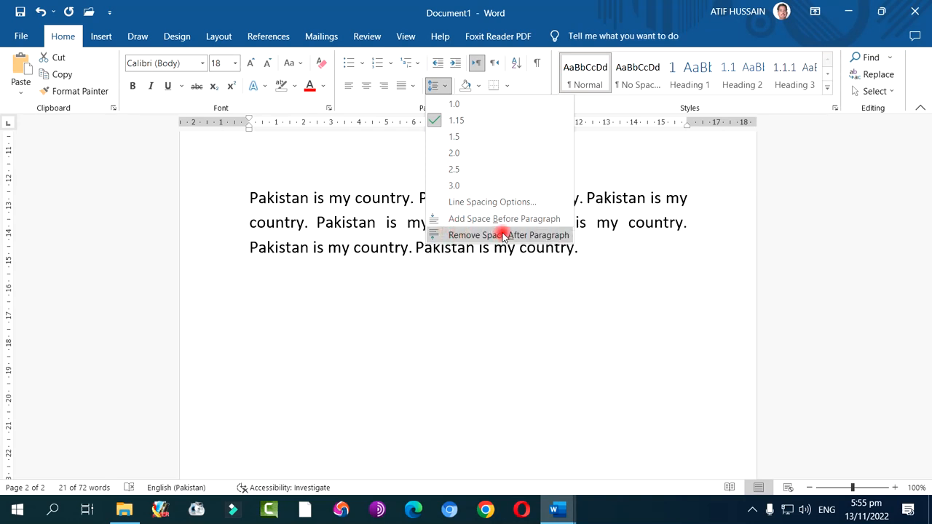
{"action": "left_click", "coordinate": [503, 235]}
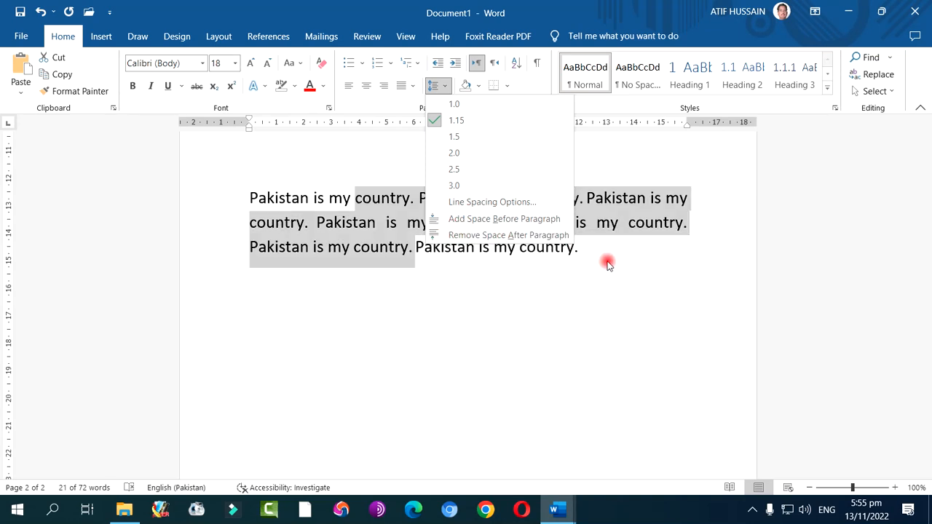
Start a new paragraph after the justified text and paste the copied sentence there with its colourful source formatting
{"action": "left_click", "coordinate": [594, 250]}
{"action": "key", "text": "Return"}
{"action": "type", "text": "Pakistan is my country."}
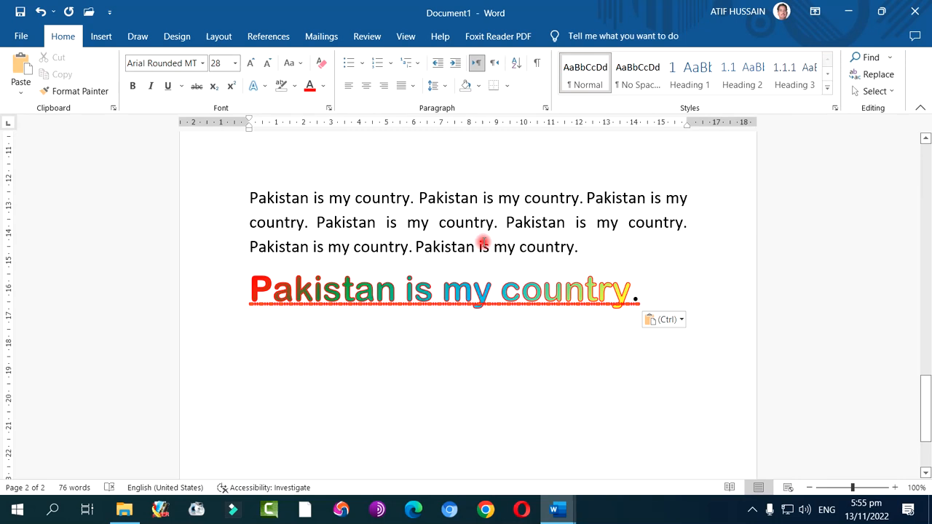
{"action": "left_click_drag", "start_coordinate": [455, 211], "coordinate": [467, 276]}
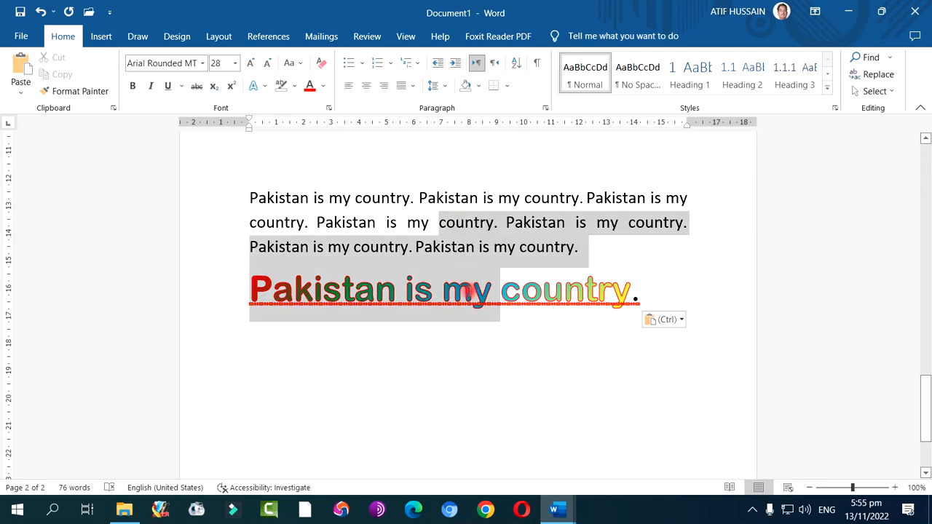
{"action": "left_click", "coordinate": [434, 86]}
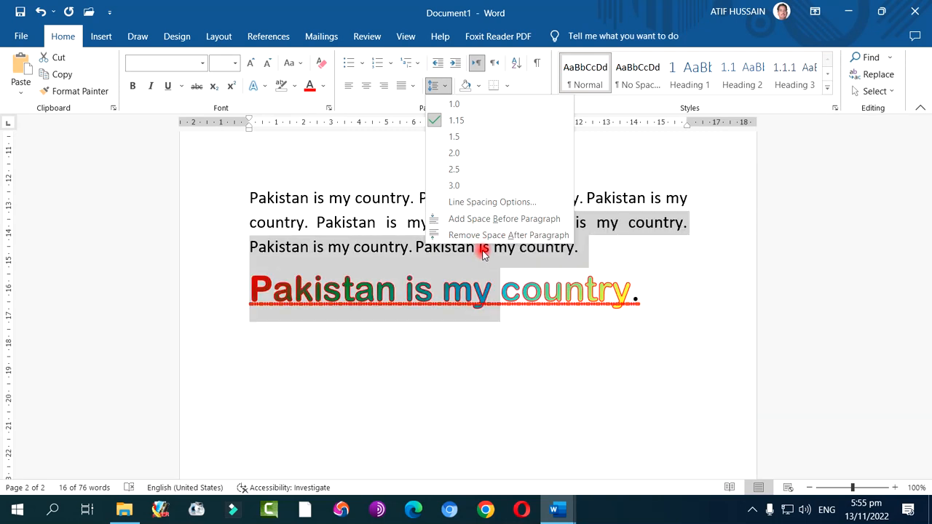
{"action": "left_click", "coordinate": [491, 325]}
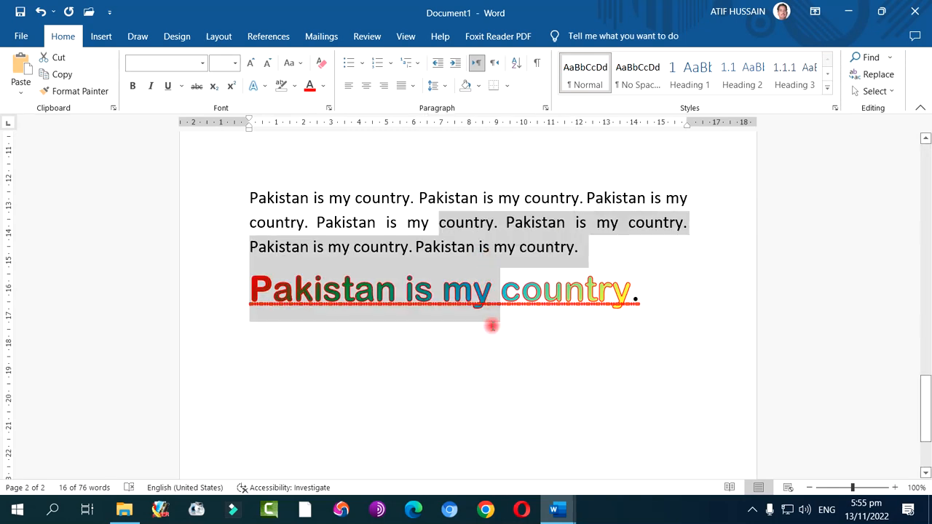
Switch the keyboard input to Urdu (Pakistan) and set the empty line below the colourful sentence to right-to-left text direction
{"action": "left_click", "coordinate": [491, 326]}
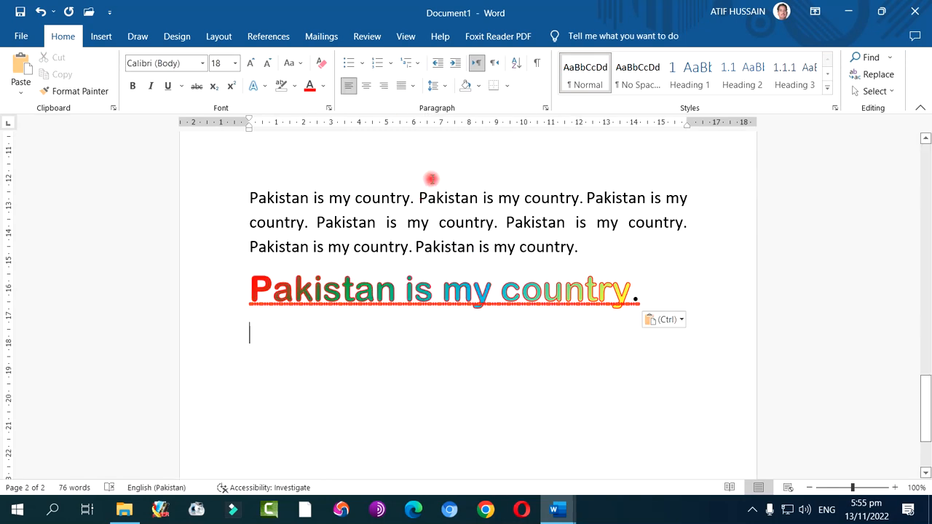
{"action": "left_click", "coordinate": [494, 66]}
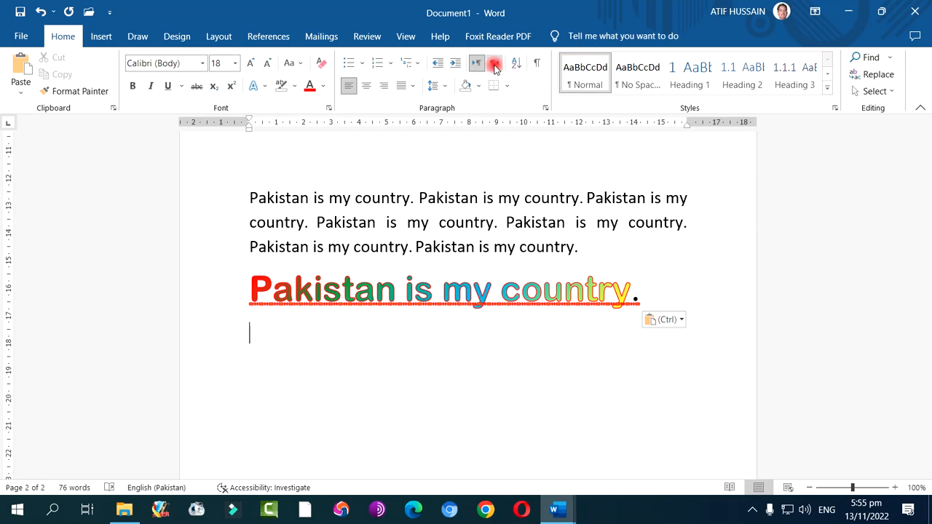
{"action": "left_click", "coordinate": [486, 65]}
{"action": "left_click", "coordinate": [478, 66]}
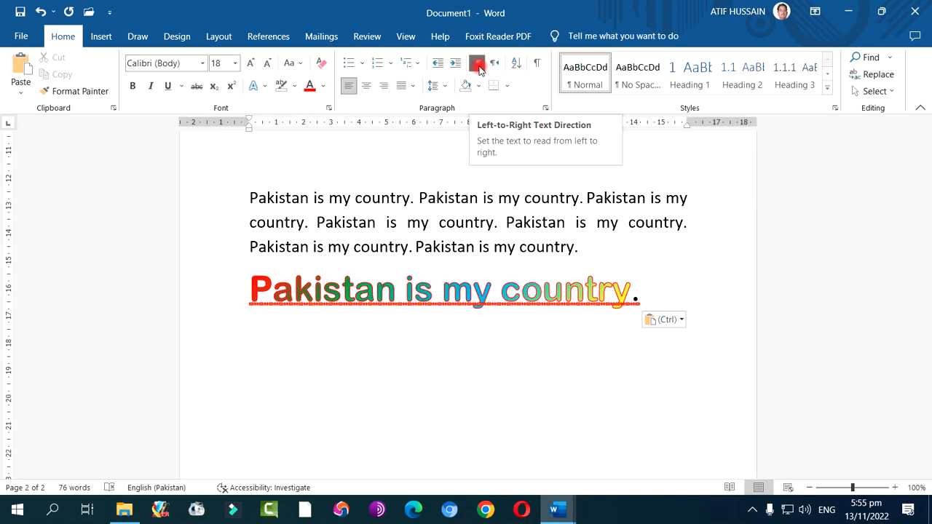
{"action": "left_click", "coordinate": [826, 510]}
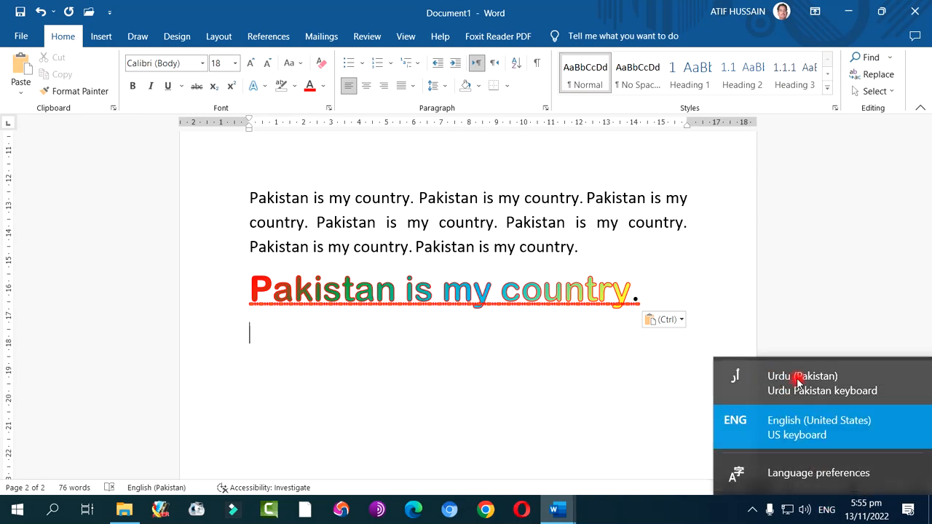
{"action": "left_click", "coordinate": [798, 380]}
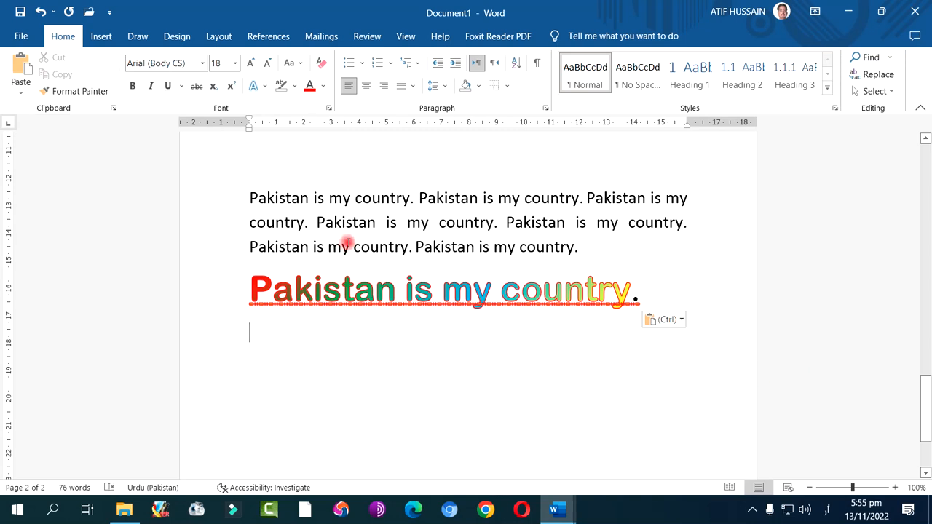
{"action": "left_click", "coordinate": [495, 64]}
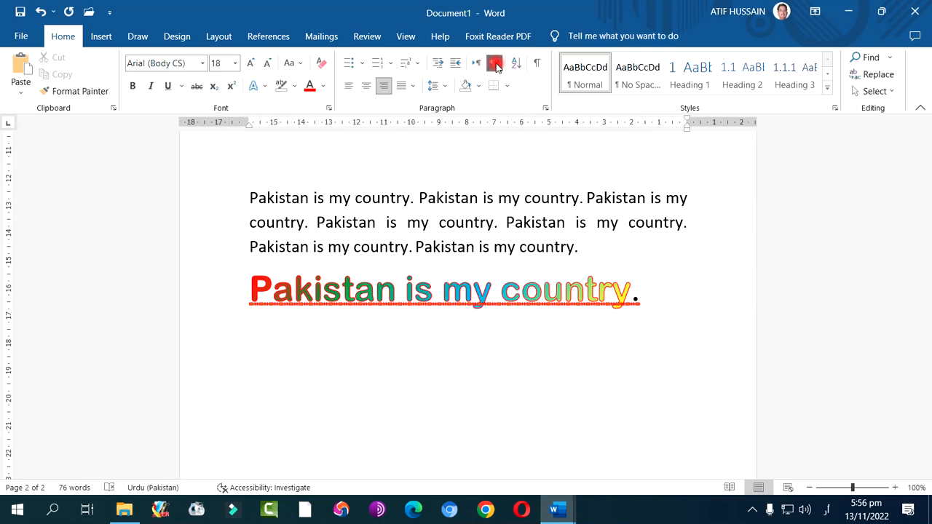
Enter the Urdu sentence "پاکستان میرا پیارا وطن ہے۔" on the right-to-left line and enlarge its font size to 24
{"action": "type", "text": "پاکستان میرا پیارا وطن ہے۔"}
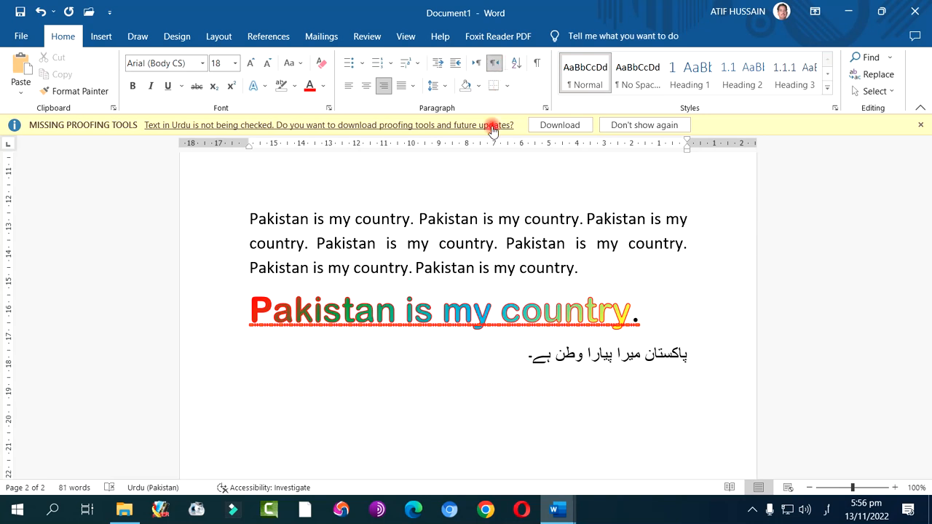
{"action": "left_click_drag", "start_coordinate": [520, 358], "coordinate": [673, 358]}
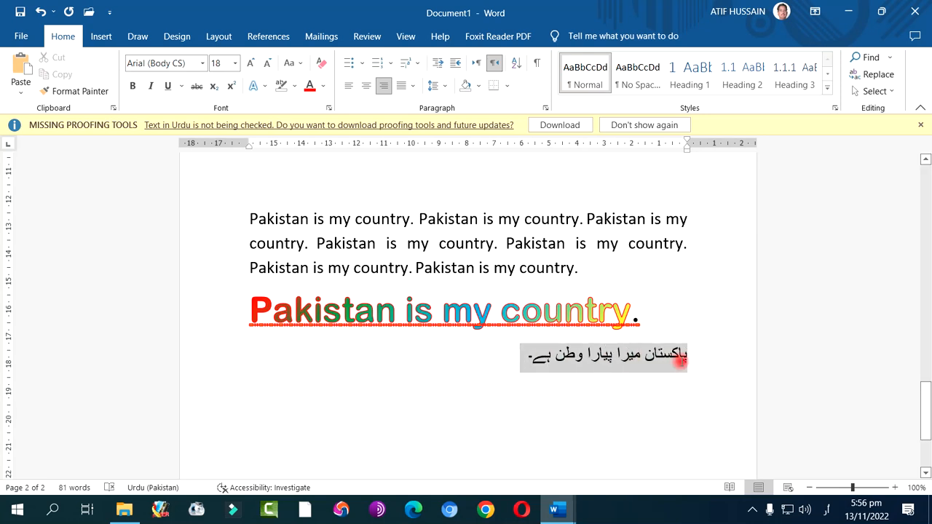
{"action": "double_click", "coordinate": [250, 64]}
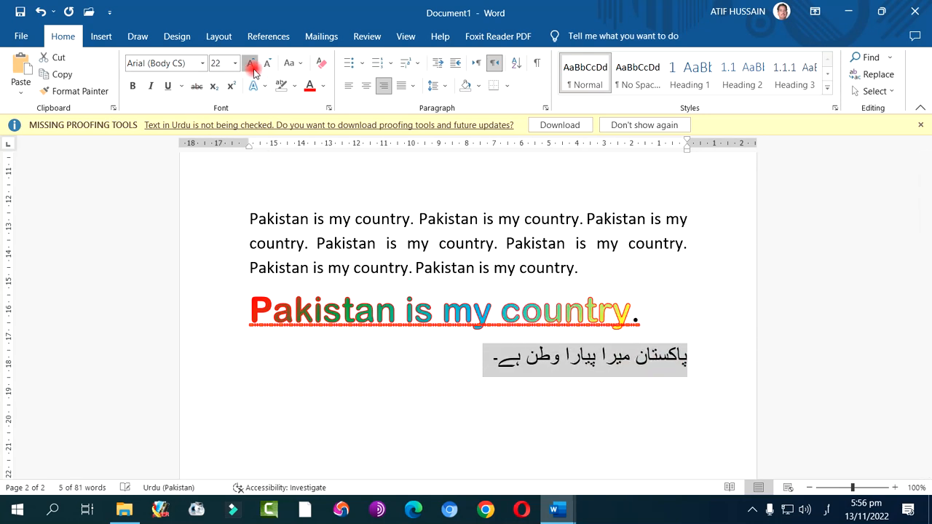
{"action": "left_click", "coordinate": [249, 64]}
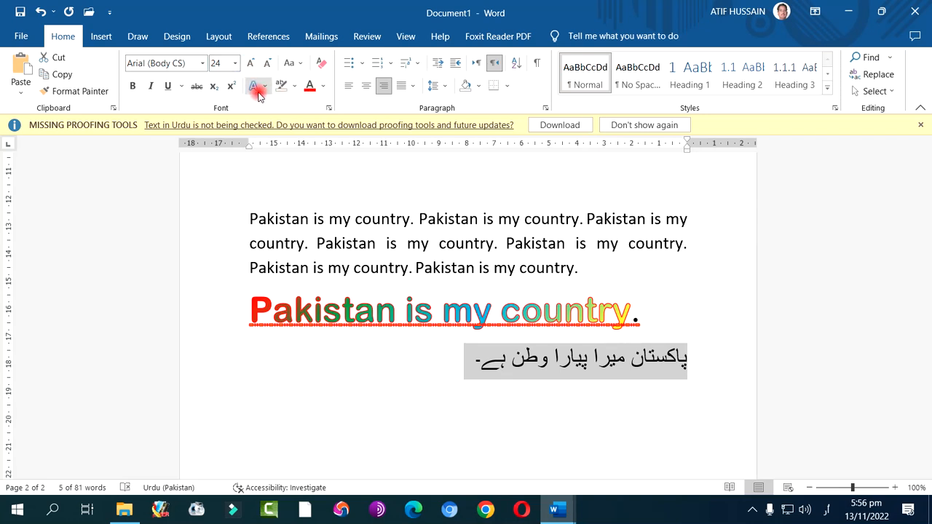
Format the Urdu sentence with the orange-outlined, shadowed text effect, the Alvi Nastaleeq font and a red font colour
{"action": "left_click", "coordinate": [256, 86]}
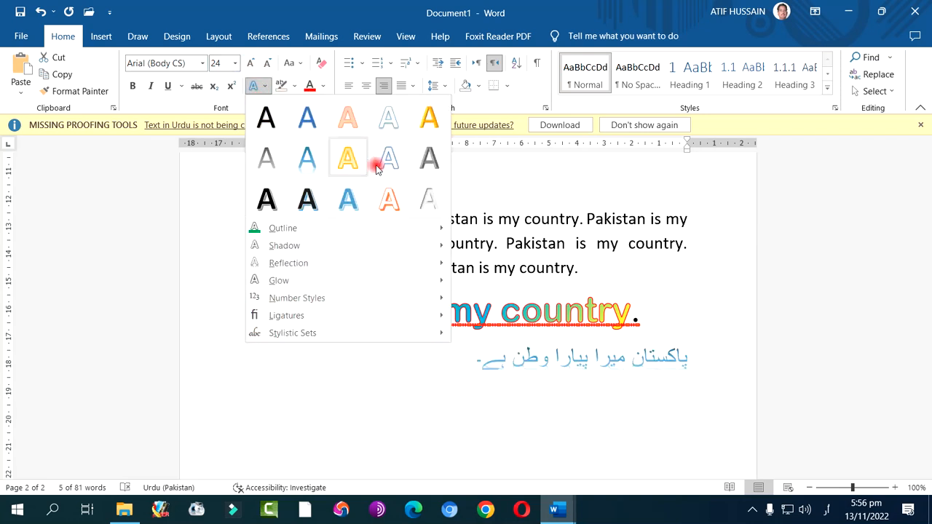
{"action": "left_click", "coordinate": [389, 201]}
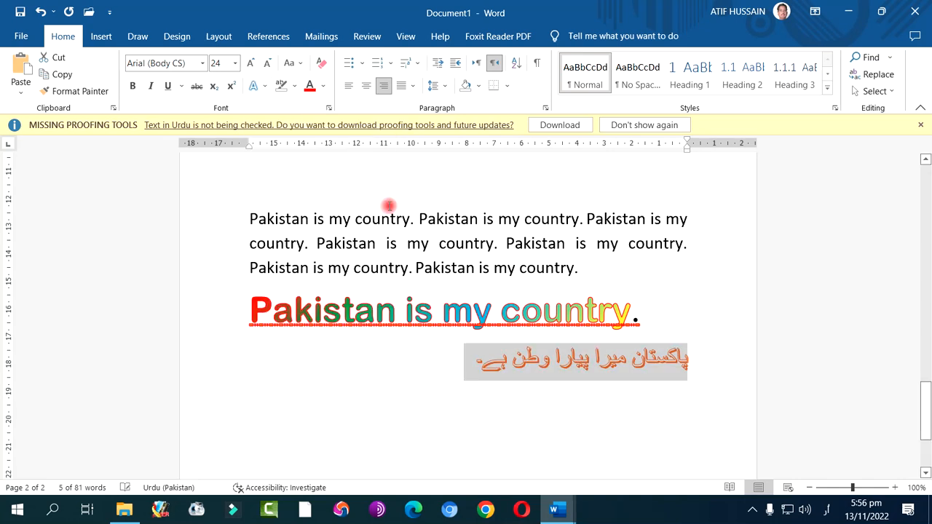
{"action": "left_click", "coordinate": [203, 64]}
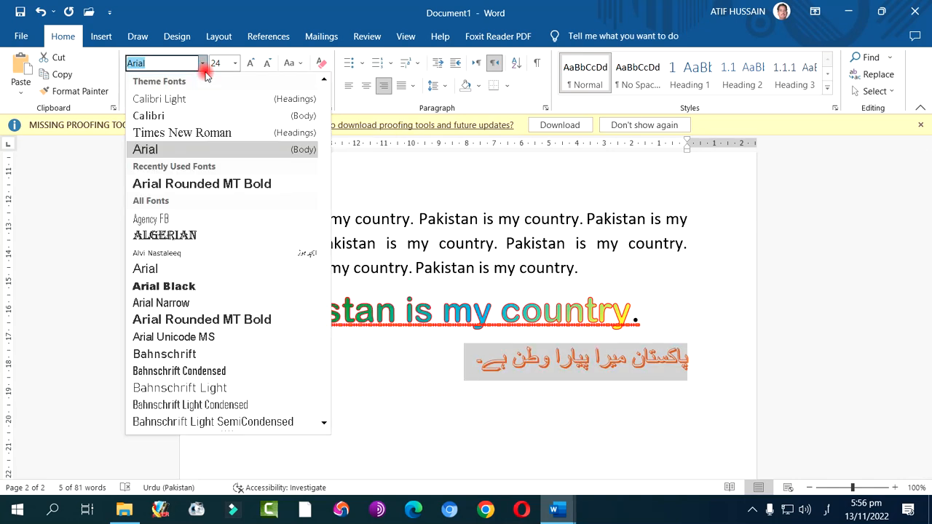
{"action": "left_click", "coordinate": [161, 255]}
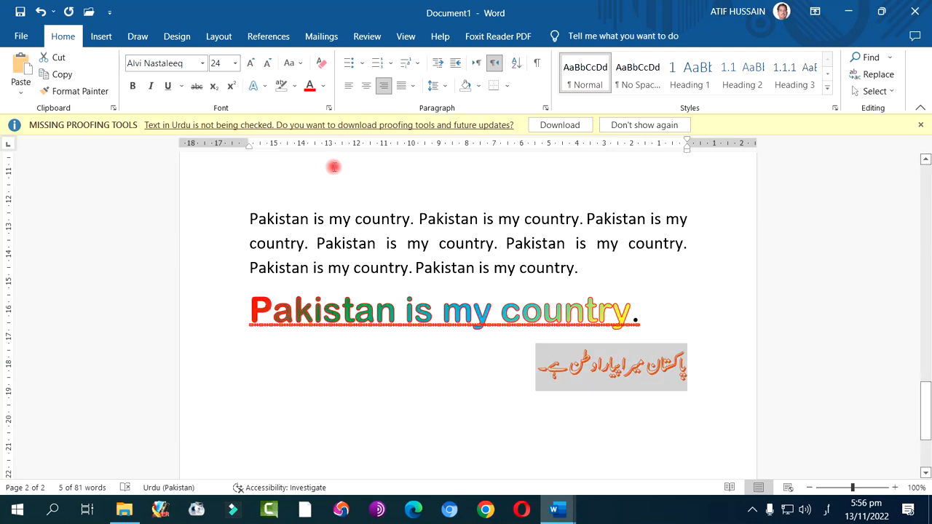
{"action": "left_click", "coordinate": [319, 89]}
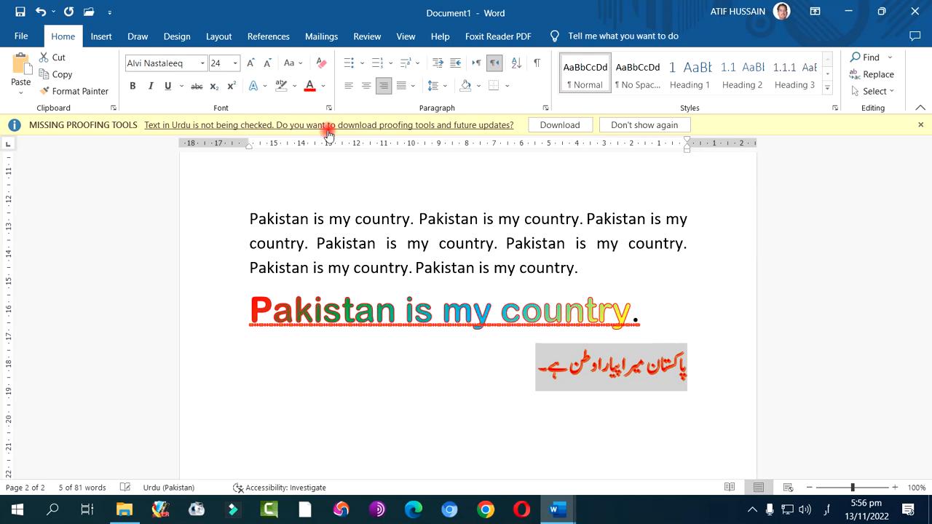
{"action": "left_click", "coordinate": [481, 394]}
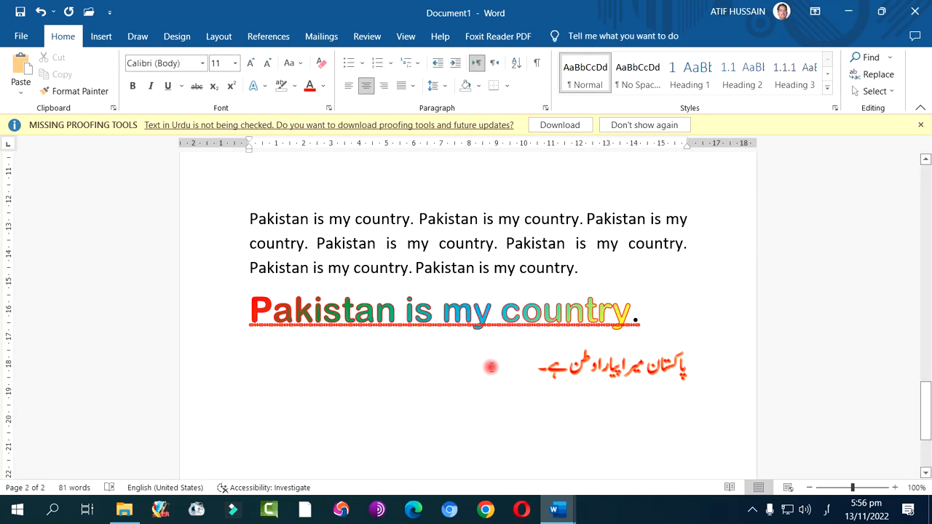
{"action": "left_click_drag", "start_coordinate": [539, 364], "coordinate": [686, 362]}
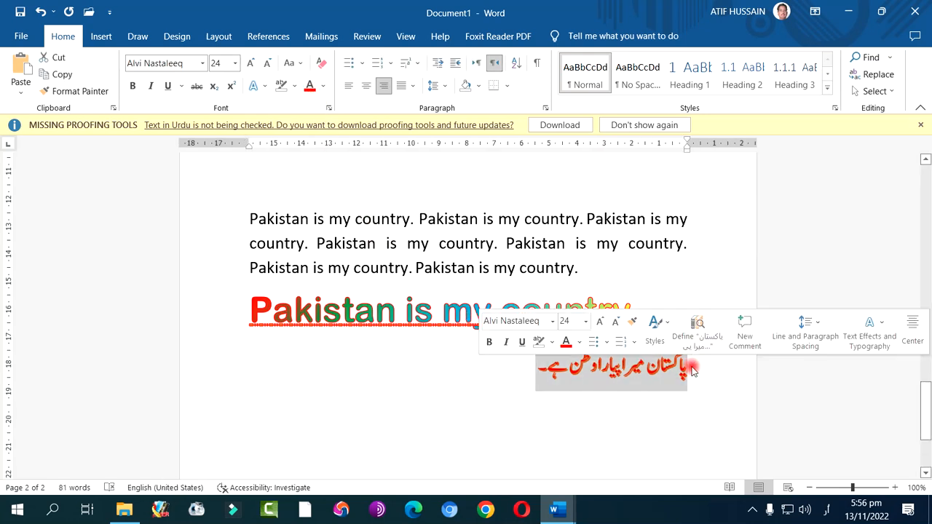
{"action": "left_click", "coordinate": [502, 64]}
{"action": "left_click", "coordinate": [478, 64]}
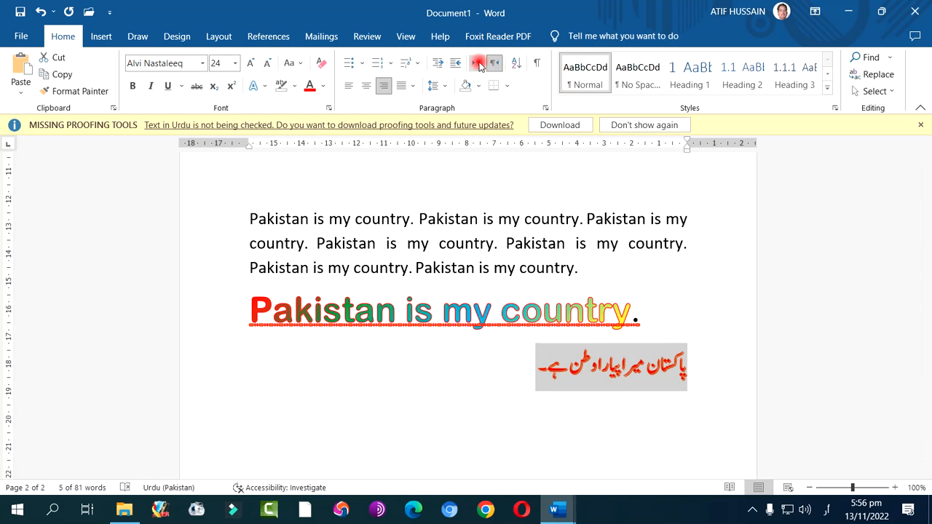
{"action": "left_click", "coordinate": [492, 64]}
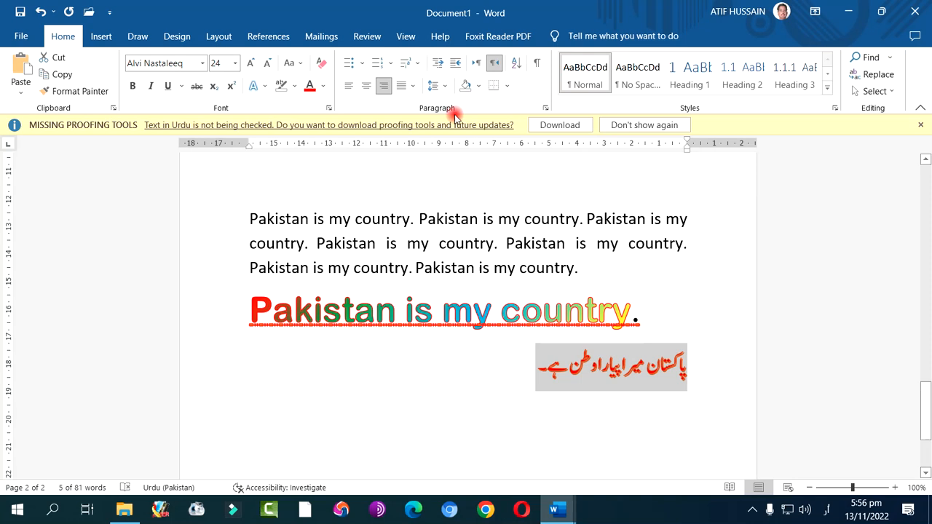
{"action": "left_click", "coordinate": [478, 86]}
{"action": "left_click", "coordinate": [478, 86]}
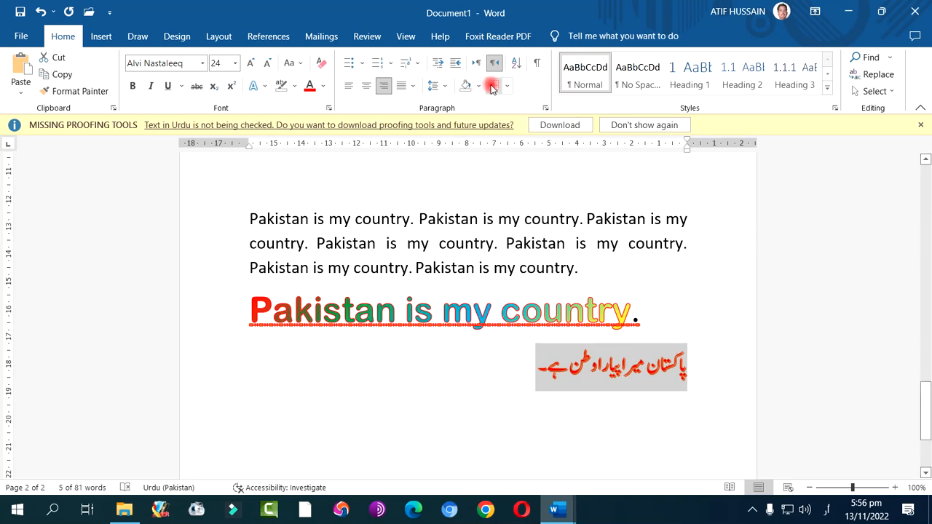
{"action": "left_click", "coordinate": [507, 86]}
{"action": "left_click", "coordinate": [508, 86]}
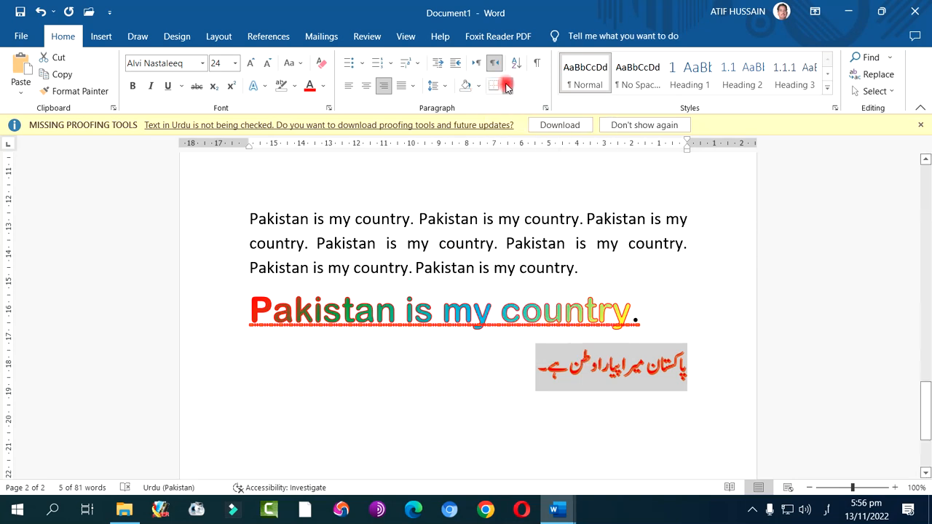
Examine the border options available for the selected colourful sentence
{"action": "left_click", "coordinate": [396, 243]}
{"action": "left_click", "coordinate": [242, 311]}
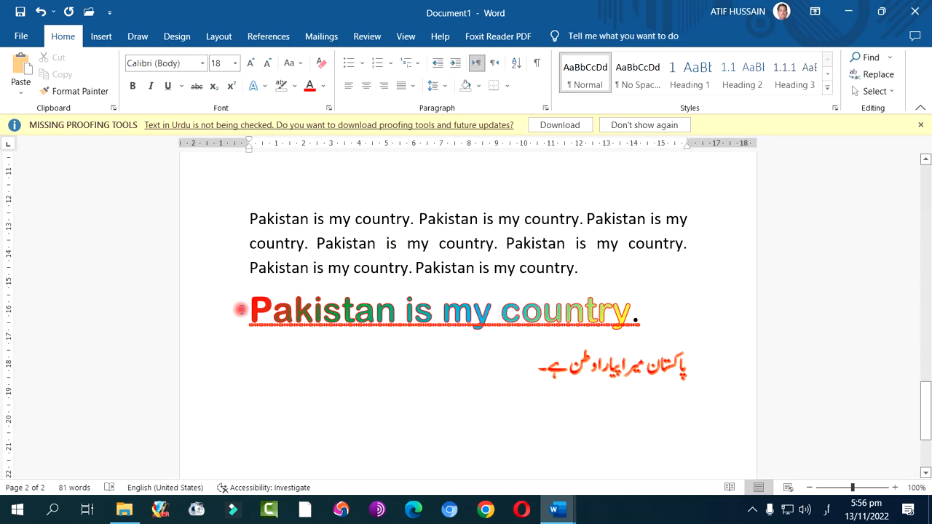
{"action": "left_click_drag", "start_coordinate": [243, 309], "coordinate": [630, 312]}
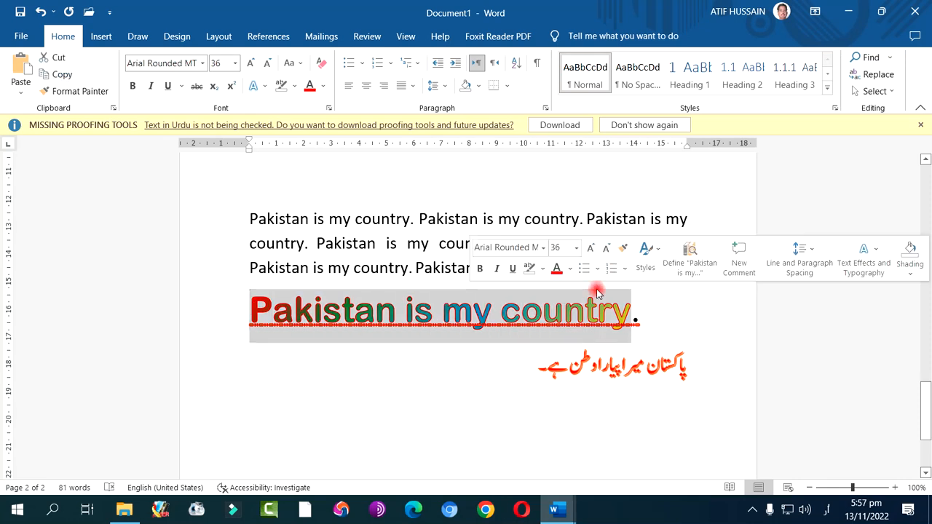
{"action": "left_click", "coordinate": [507, 86]}
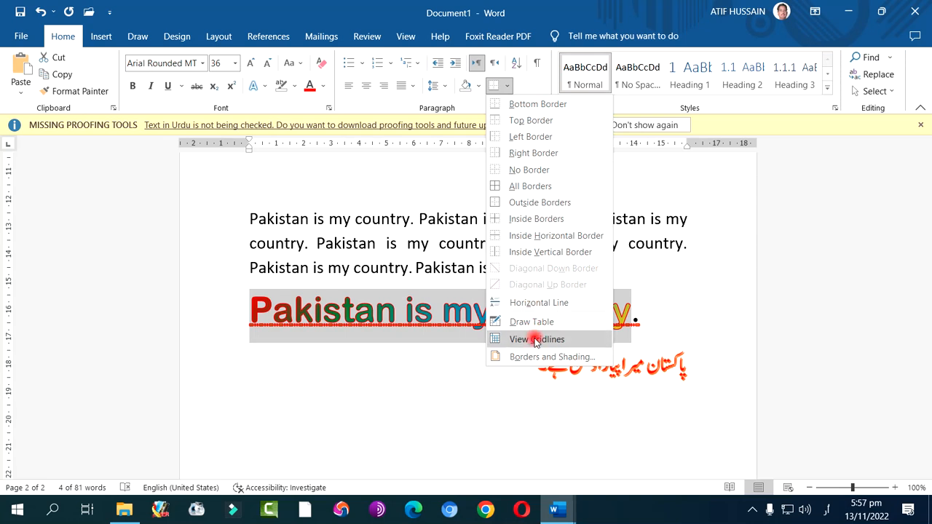
{"action": "left_click", "coordinate": [655, 232]}
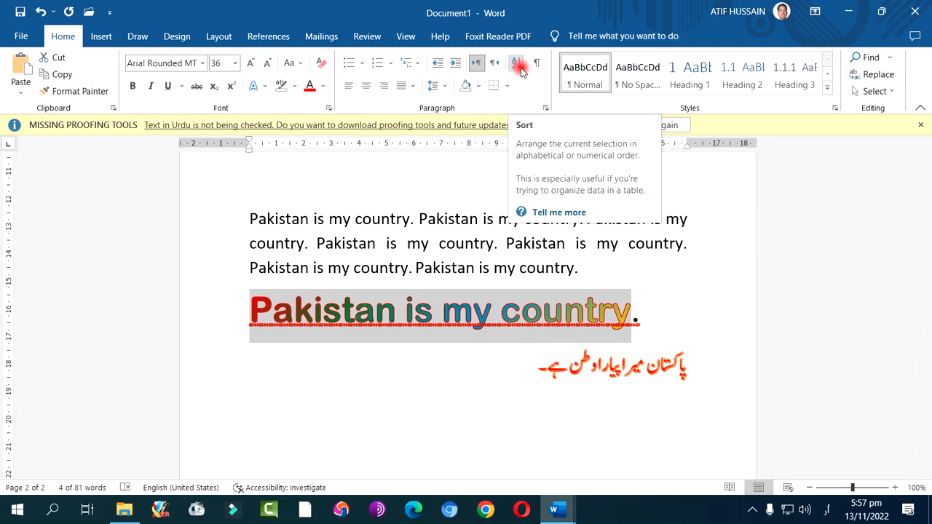
Sort the numbered list entries from Punjab to Kashmir by paragraphs as text in ascending order
{"action": "scroll", "coordinate": [392, 222], "scroll_direction": "up", "scroll_amount": 8}
{"action": "scroll", "coordinate": [392, 222], "scroll_direction": "up", "scroll_amount": 1}
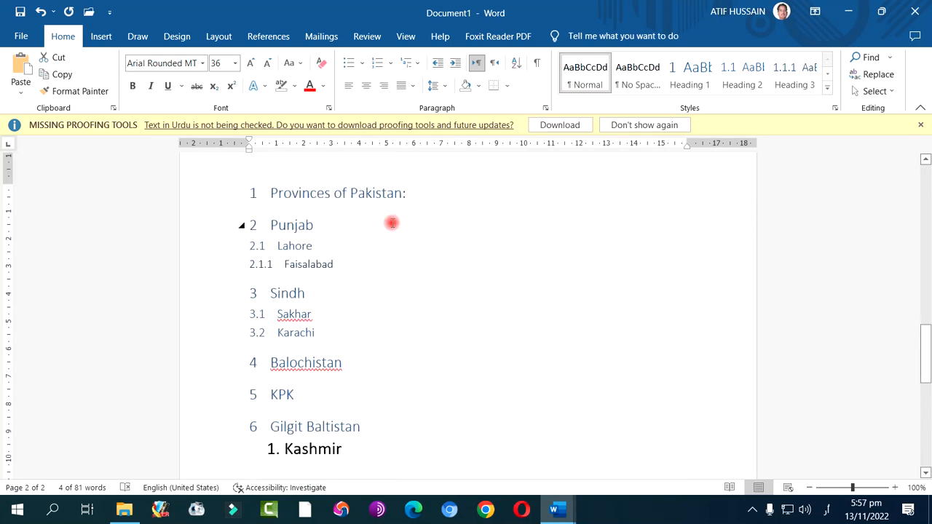
{"action": "left_click_drag", "start_coordinate": [267, 226], "coordinate": [366, 439]}
{"action": "left_click", "coordinate": [516, 64]}
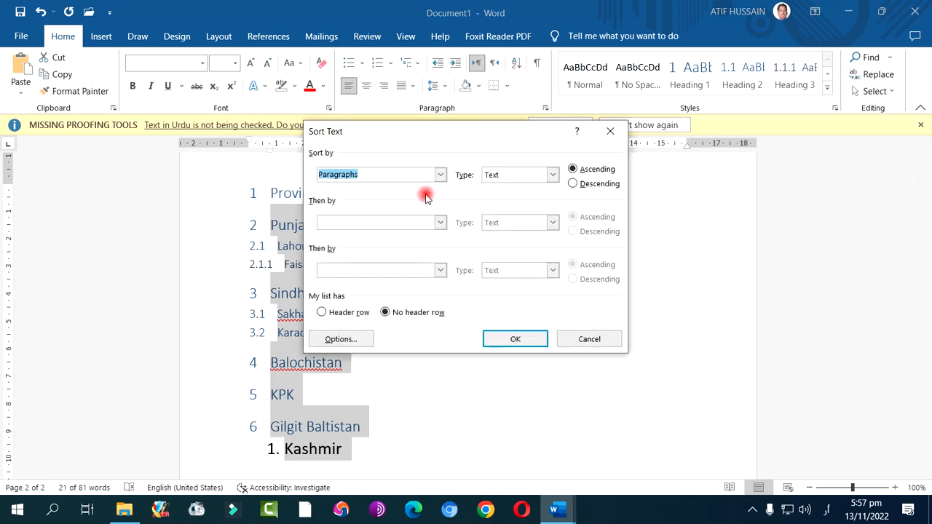
{"action": "left_click", "coordinate": [540, 175]}
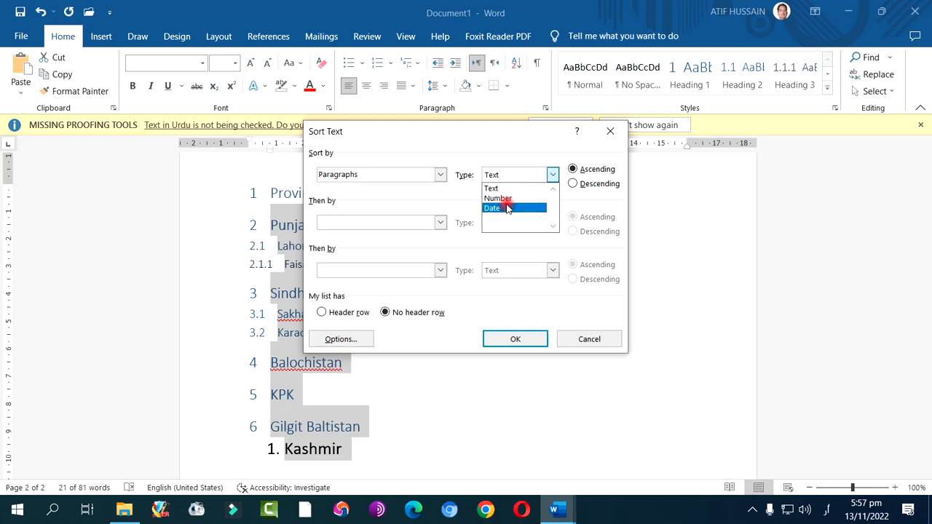
{"action": "left_click", "coordinate": [513, 187]}
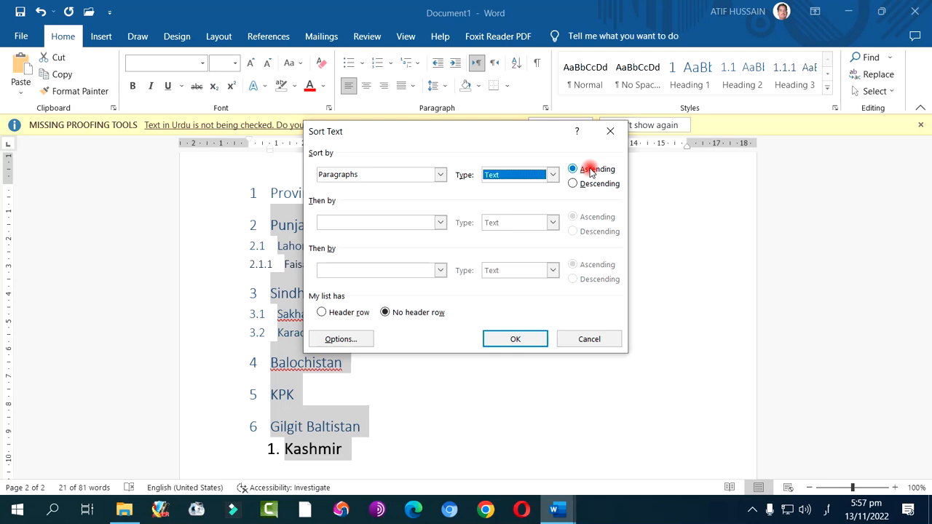
{"action": "left_click", "coordinate": [514, 339]}
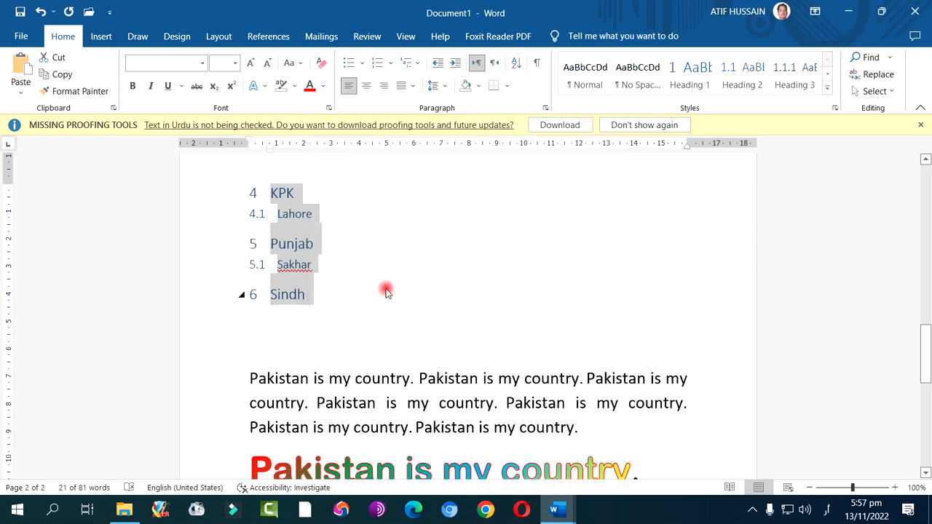
Examine the order of the sorted provinces list across both pages
{"action": "scroll", "coordinate": [389, 291], "scroll_direction": "up", "scroll_amount": 1}
{"action": "scroll", "coordinate": [385, 291], "scroll_direction": "up", "scroll_amount": 10}
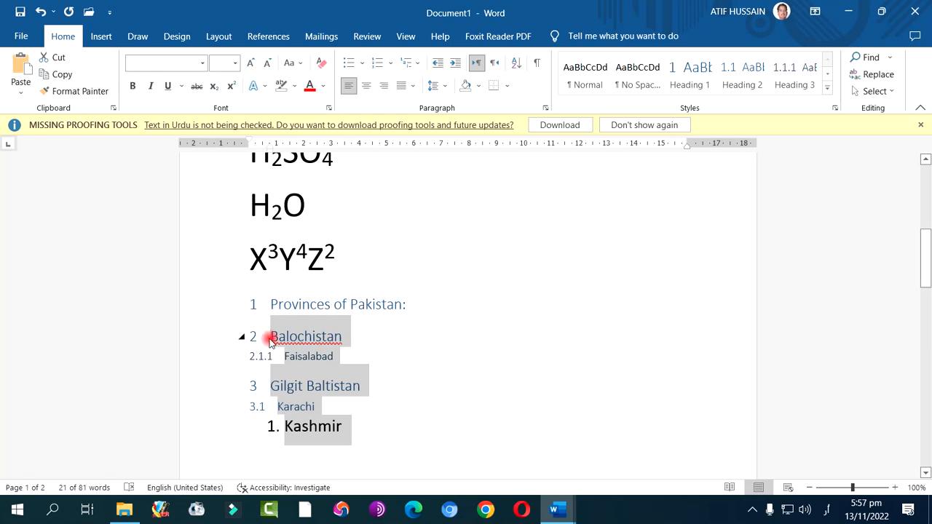
{"action": "scroll", "coordinate": [269, 341], "scroll_direction": "down", "scroll_amount": 1}
{"action": "scroll", "coordinate": [271, 349], "scroll_direction": "down", "scroll_amount": 3}
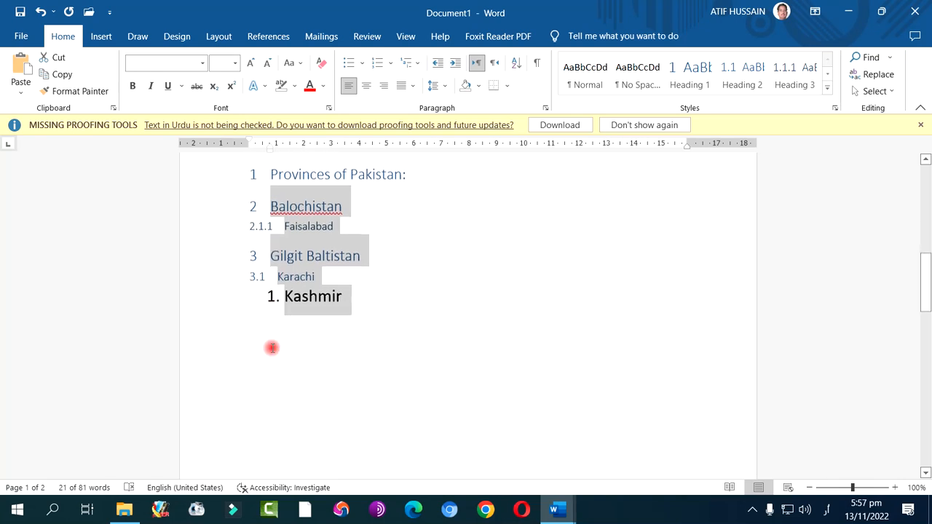
{"action": "scroll", "coordinate": [273, 269], "scroll_direction": "down", "scroll_amount": 10}
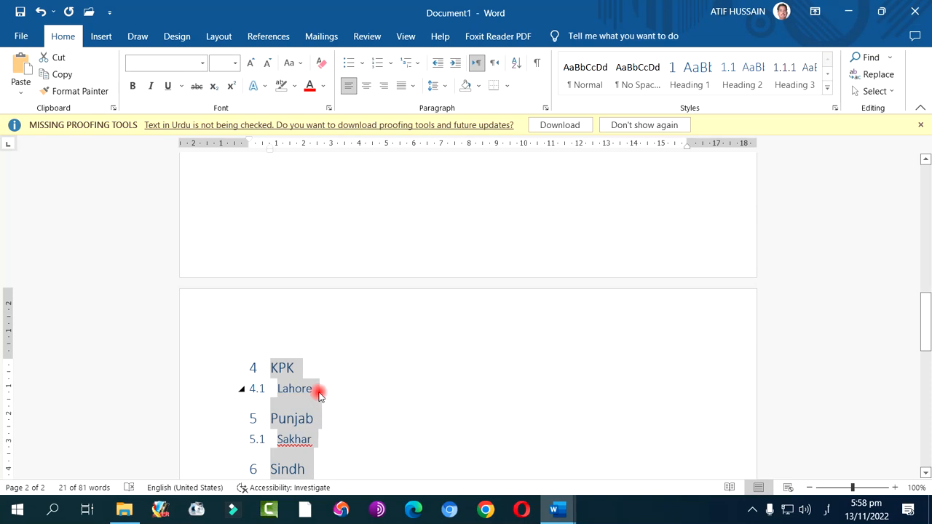
{"action": "scroll", "coordinate": [318, 386], "scroll_direction": "down", "scroll_amount": 5}
{"action": "scroll", "coordinate": [318, 386], "scroll_direction": "down", "scroll_amount": 4}
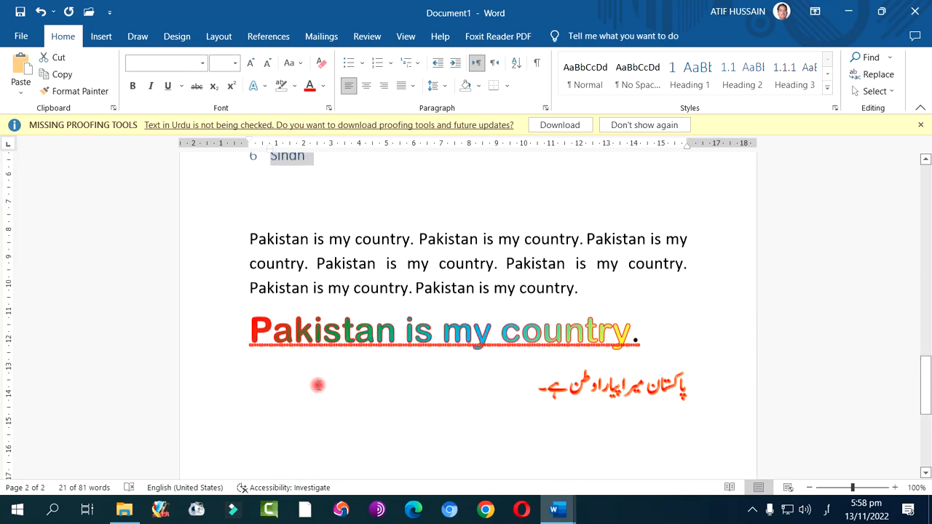
Left-align the empty line below the Urdu sentence and switch the keyboard input to English
{"action": "left_click", "coordinate": [318, 384]}
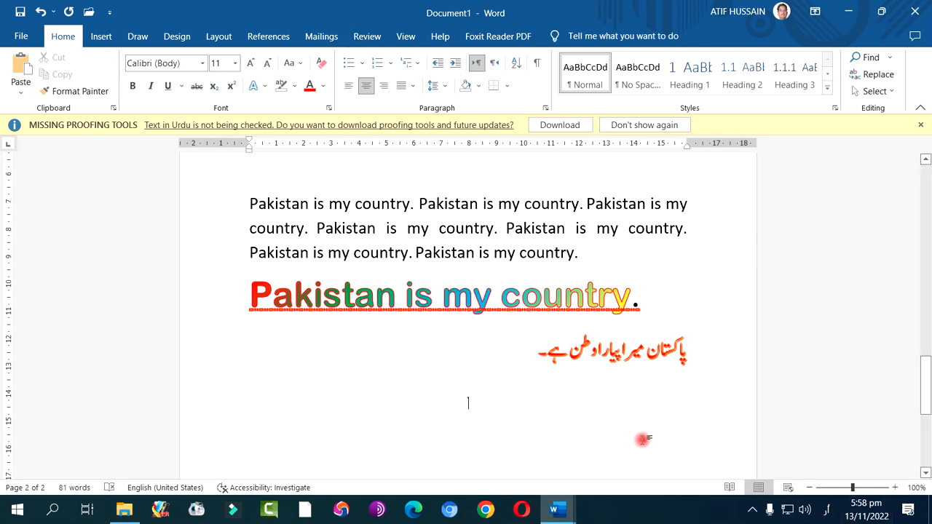
{"action": "key", "text": "ctrl+l"}
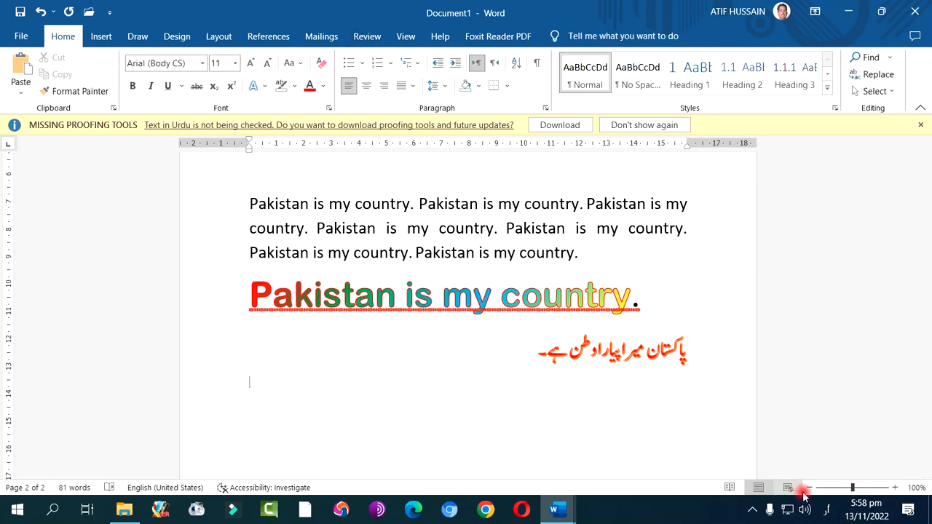
{"action": "left_click", "coordinate": [824, 510]}
{"action": "left_click", "coordinate": [819, 426]}
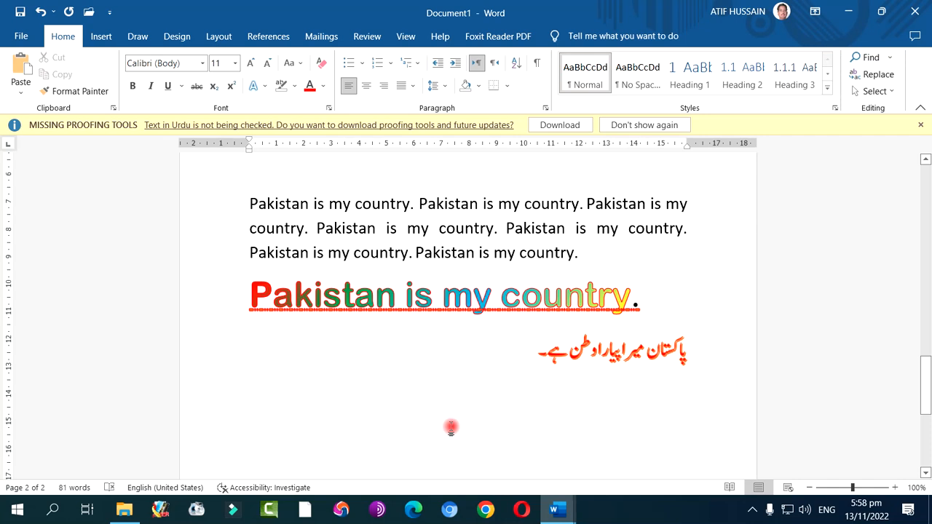
Enter Punjab, Sindh, KPK and Balochistan on separate lines and remove the space after these paragraphs
{"action": "type", "text": "Punjab"}
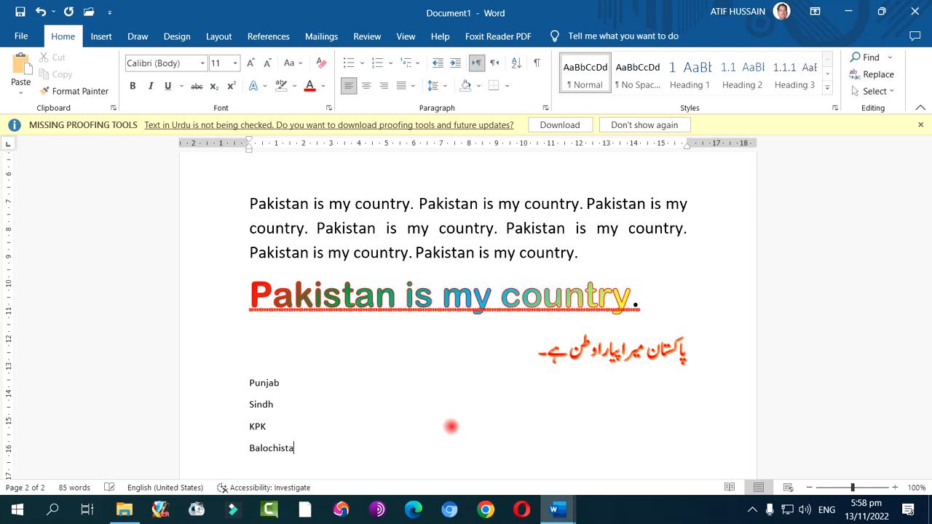
{"action": "scroll", "coordinate": [291, 349], "scroll_direction": "down", "scroll_amount": 3}
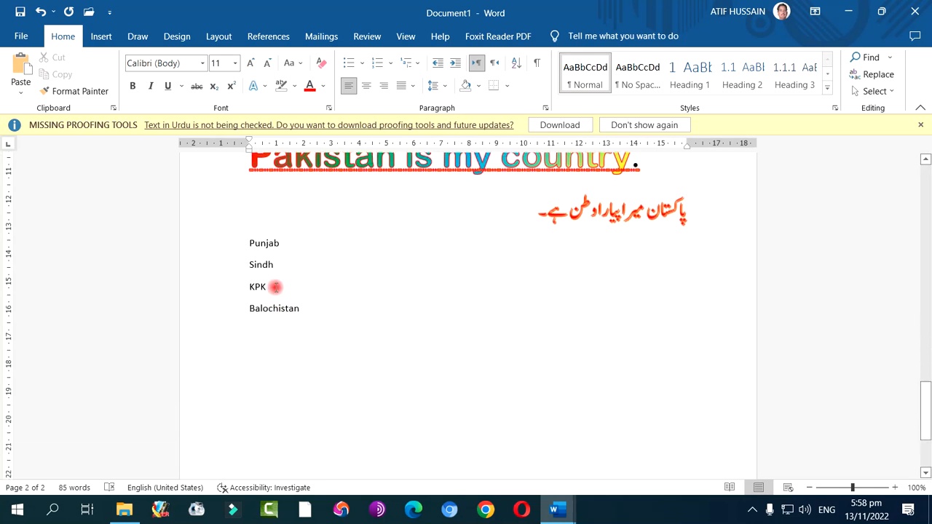
{"action": "left_click_drag", "start_coordinate": [249, 245], "coordinate": [305, 310]}
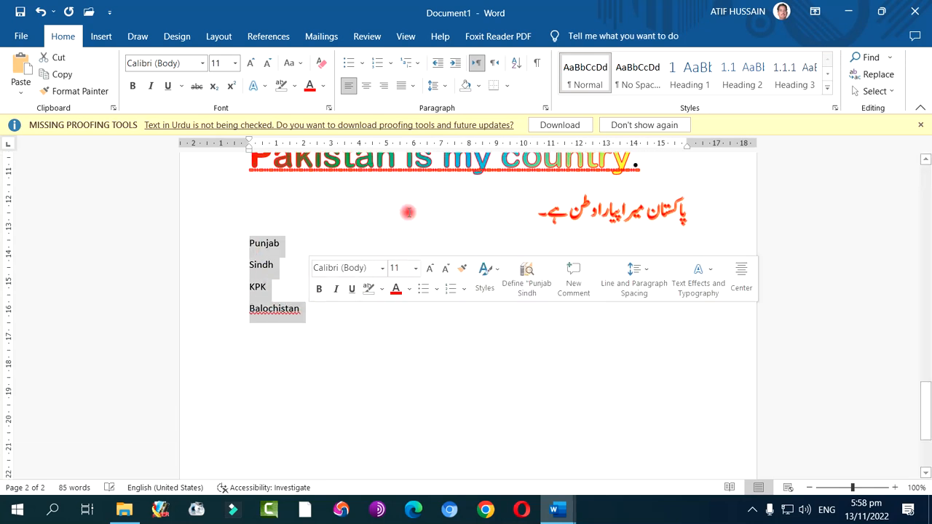
{"action": "left_click", "coordinate": [439, 86]}
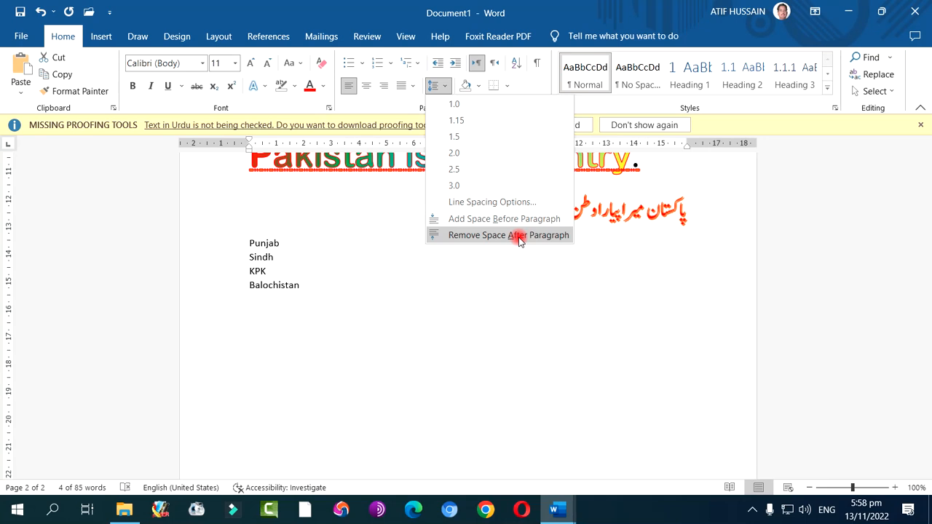
{"action": "left_click", "coordinate": [520, 236]}
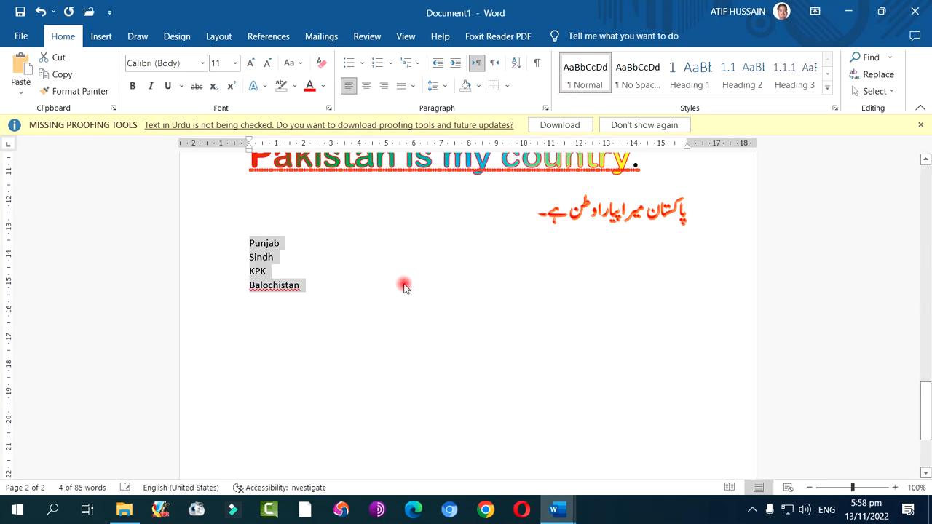
Sort the four province names below the Urdu sentence by paragraphs as text in ascending order
{"action": "left_click", "coordinate": [523, 70]}
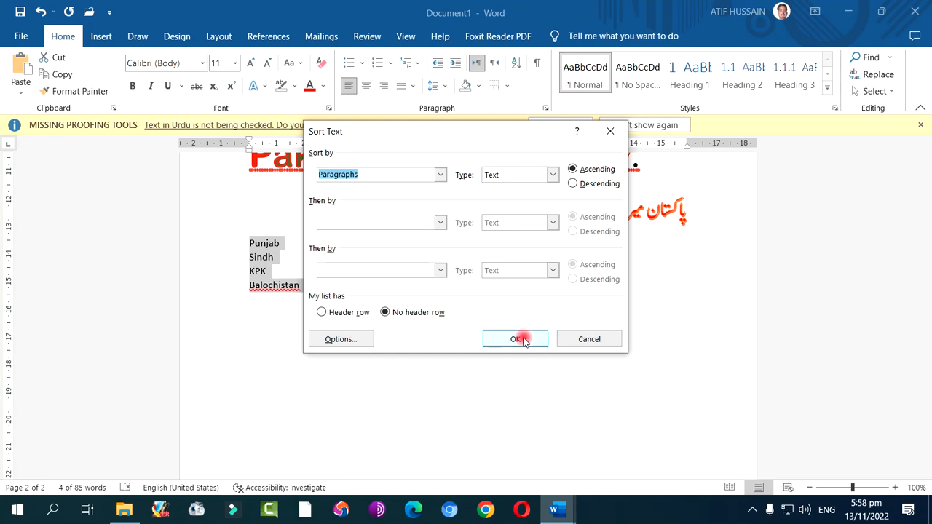
{"action": "left_click", "coordinate": [515, 339]}
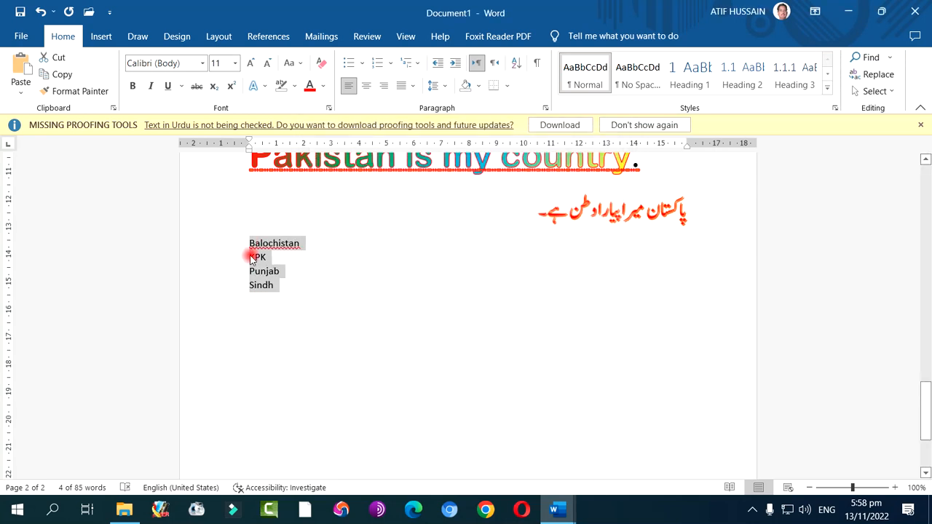
Sort the four province names below the Urdu sentence by paragraphs as text in descending order
{"action": "left_click", "coordinate": [515, 64]}
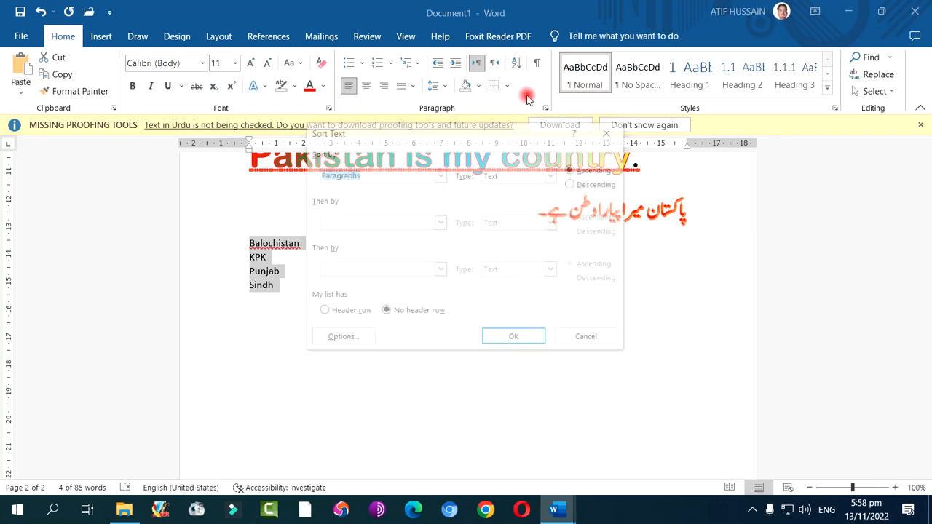
{"action": "left_click", "coordinate": [589, 183]}
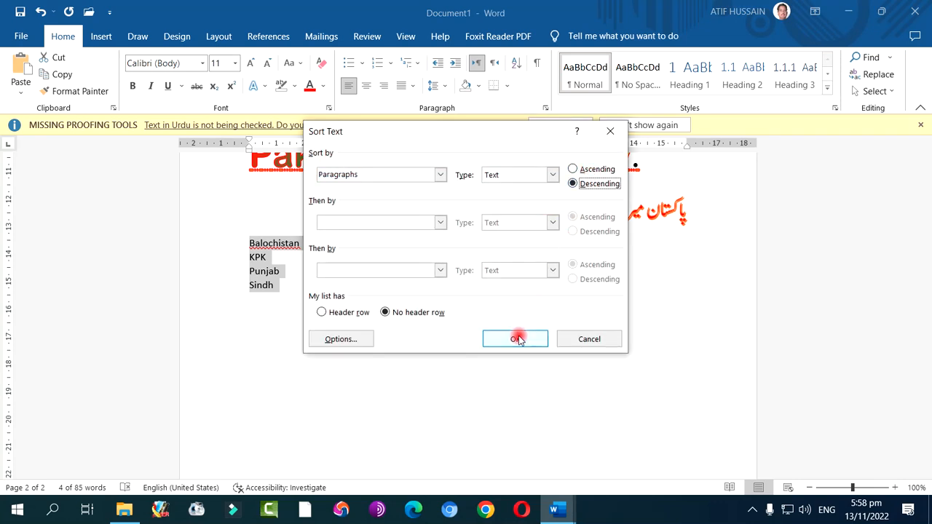
{"action": "left_click", "coordinate": [516, 339]}
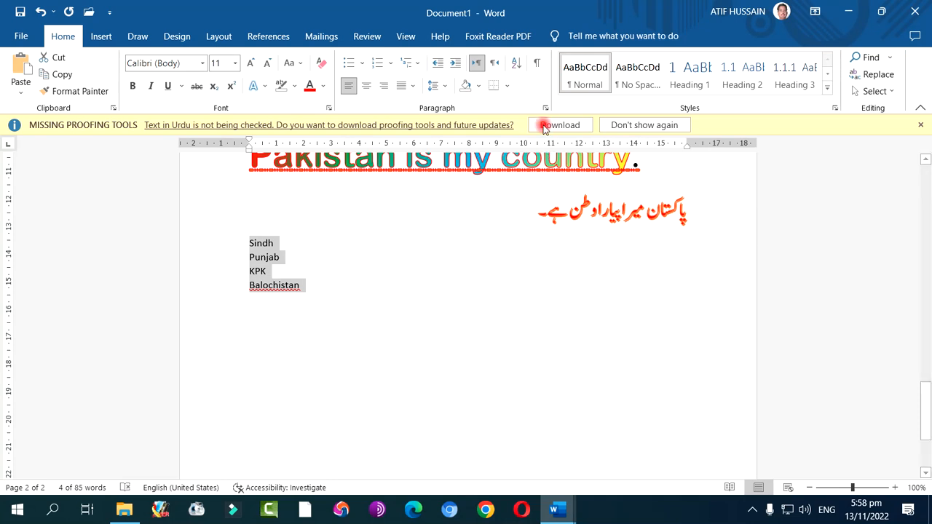
{"action": "left_click", "coordinate": [516, 64]}
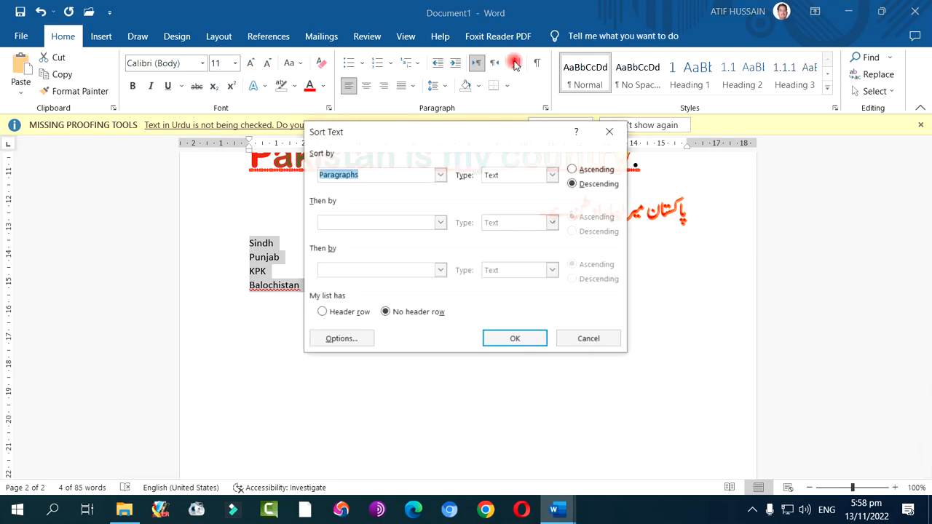
{"action": "left_click", "coordinate": [553, 176]}
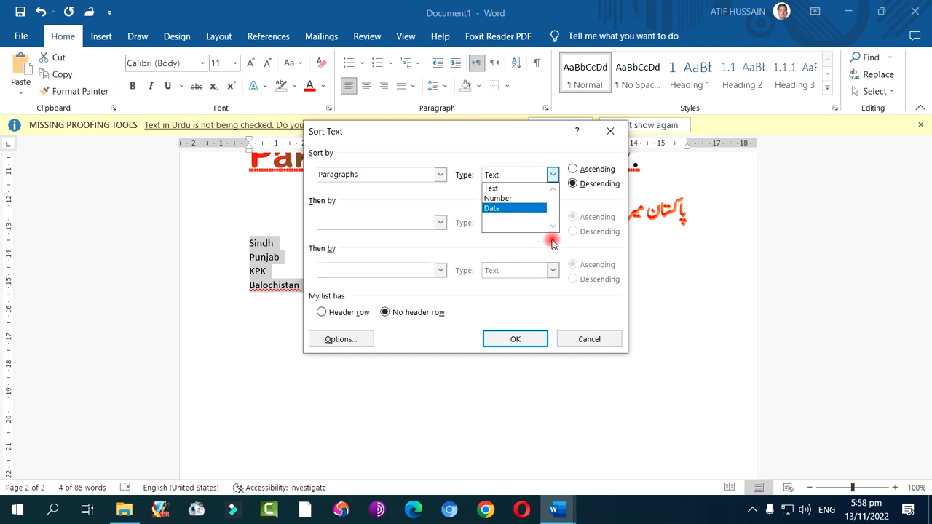
{"action": "left_click", "coordinate": [573, 170]}
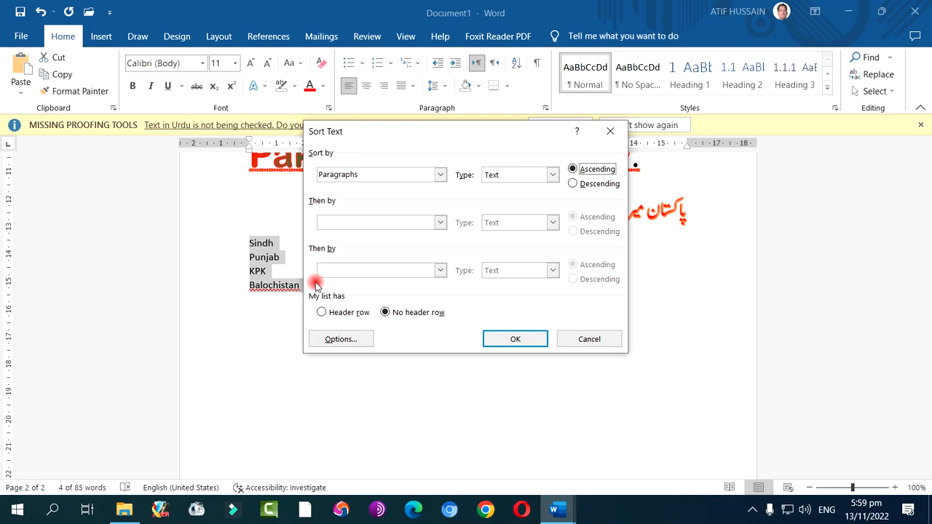
{"action": "left_click", "coordinate": [588, 338]}
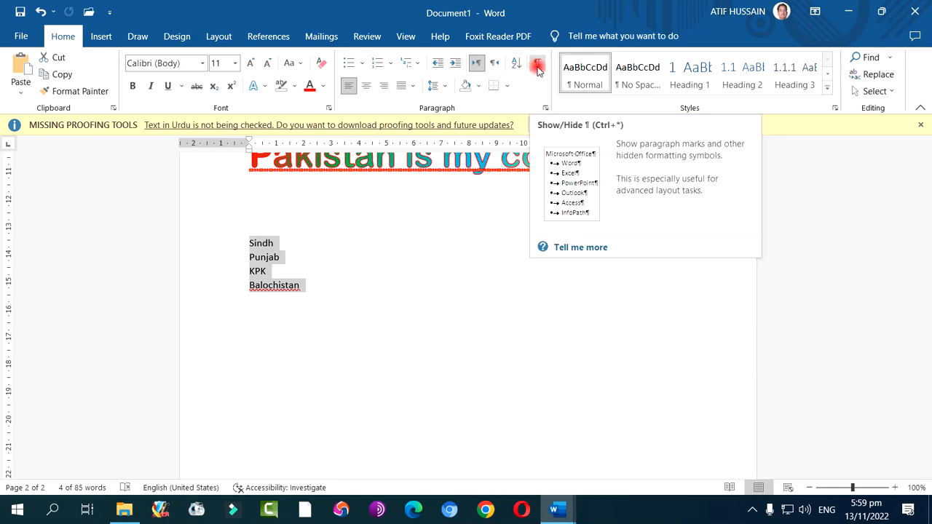
Show the paragraph marks and other hidden formatting symbols, examine them throughout the document, and hide them again
{"action": "scroll", "coordinate": [429, 269], "scroll_direction": "up", "scroll_amount": 6}
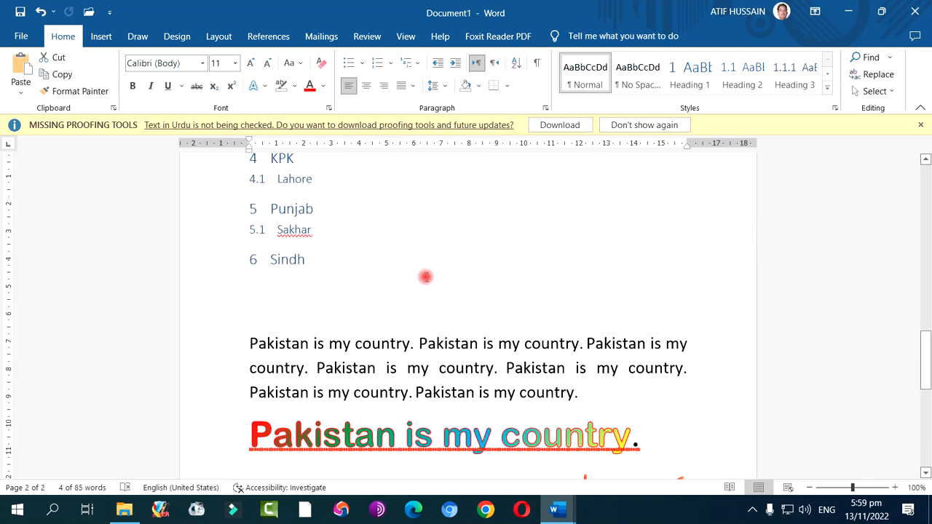
{"action": "scroll", "coordinate": [426, 277], "scroll_direction": "down", "scroll_amount": 2}
{"action": "left_click", "coordinate": [409, 299]}
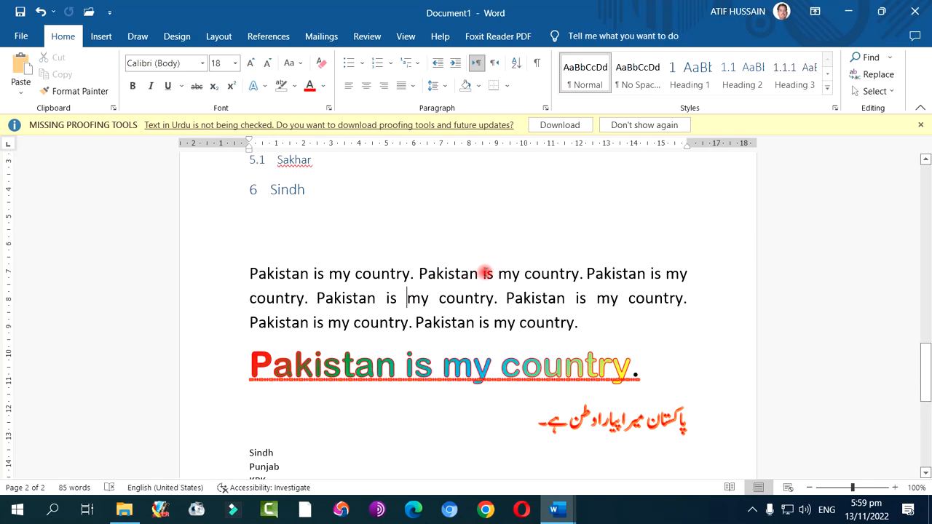
{"action": "left_click", "coordinate": [536, 63]}
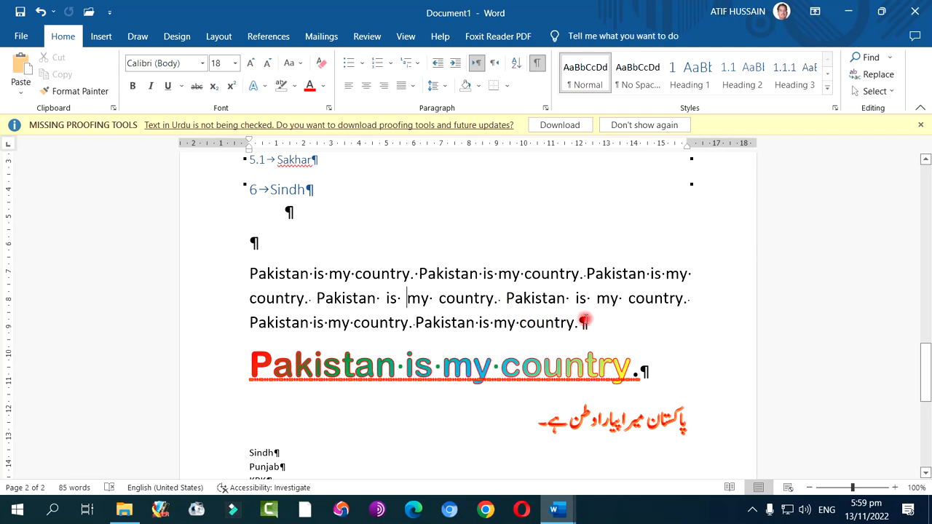
{"action": "scroll", "coordinate": [585, 320], "scroll_direction": "up", "scroll_amount": 5}
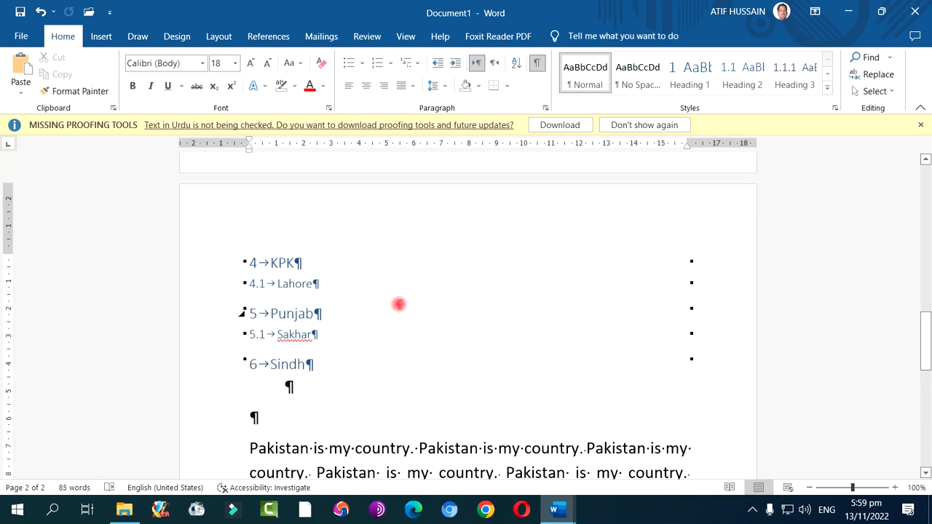
{"action": "scroll", "coordinate": [441, 308], "scroll_direction": "up", "scroll_amount": 5}
{"action": "scroll", "coordinate": [445, 307], "scroll_direction": "up", "scroll_amount": 15}
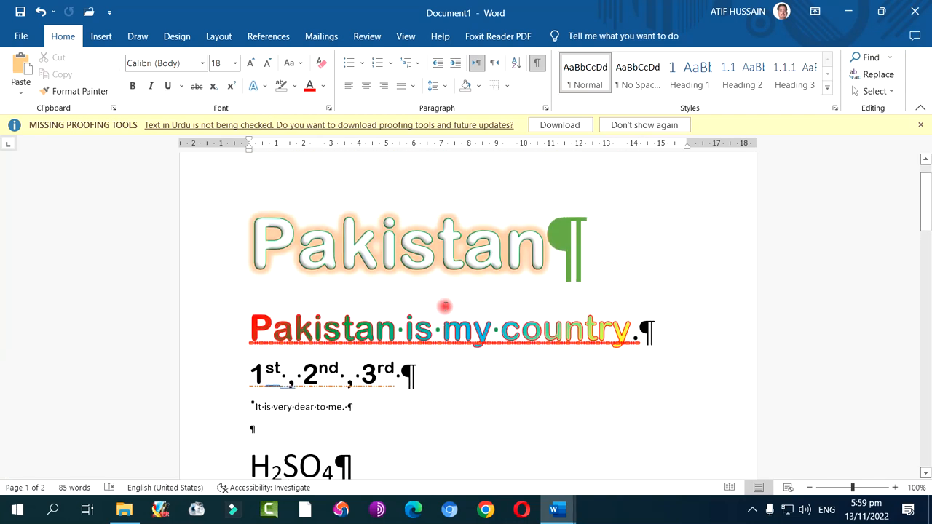
{"action": "scroll", "coordinate": [445, 306], "scroll_direction": "down", "scroll_amount": 2}
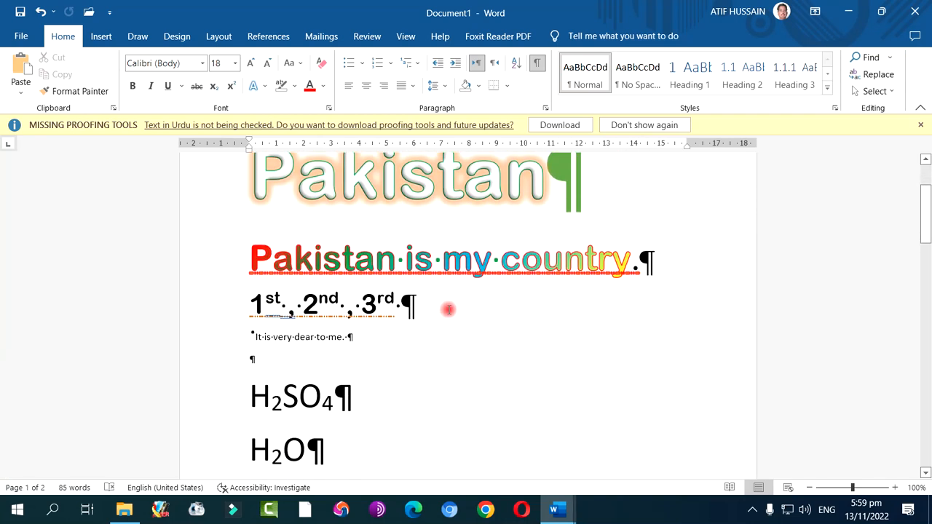
{"action": "left_click", "coordinate": [538, 64]}
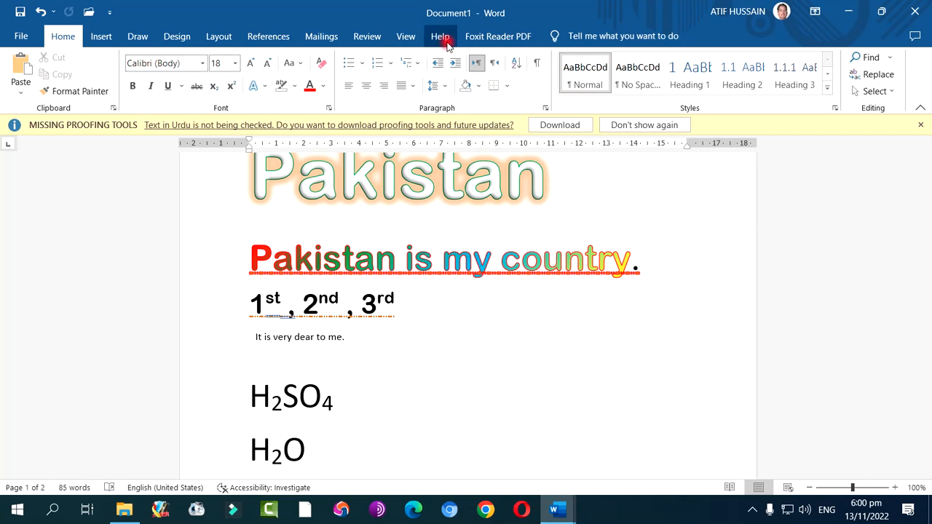
Dismiss the missing proofing tools notice for the Urdu text
{"action": "scroll", "coordinate": [480, 342], "scroll_direction": "up", "scroll_amount": 3}
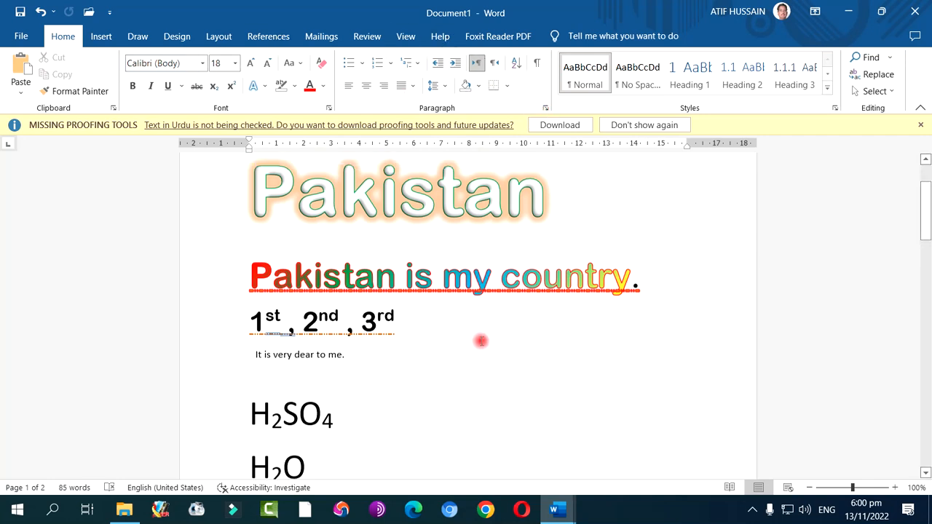
{"action": "left_click", "coordinate": [921, 125]}
{"action": "scroll", "coordinate": [518, 281], "scroll_direction": "down", "scroll_amount": 4}
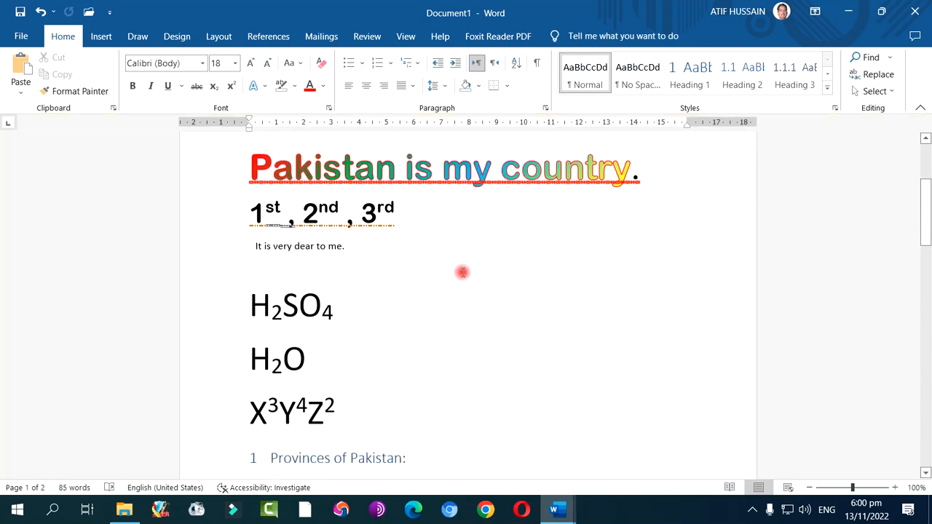
{"action": "scroll", "coordinate": [463, 272], "scroll_direction": "down", "scroll_amount": 10}
{"action": "scroll", "coordinate": [462, 272], "scroll_direction": "up", "scroll_amount": 7}
{"action": "scroll", "coordinate": [462, 272], "scroll_direction": "up", "scroll_amount": 7}
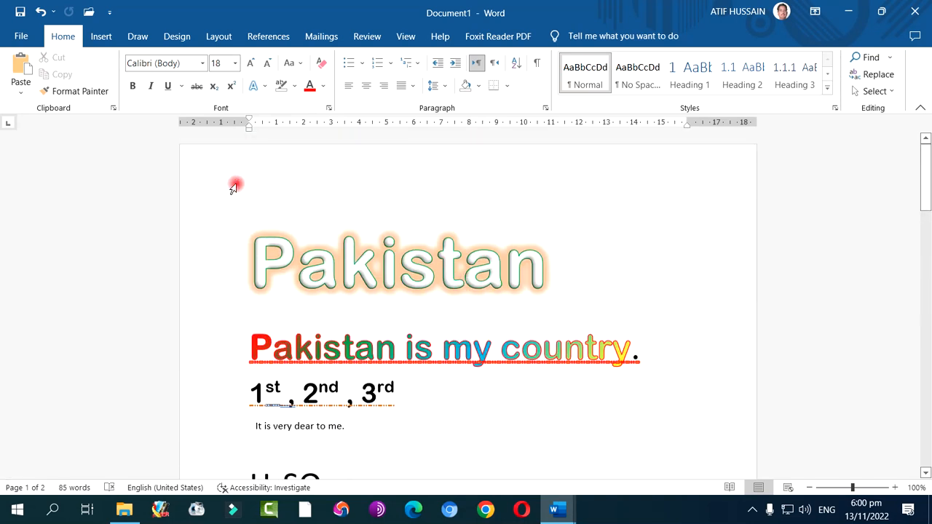
{"action": "left_click", "coordinate": [20, 12]}
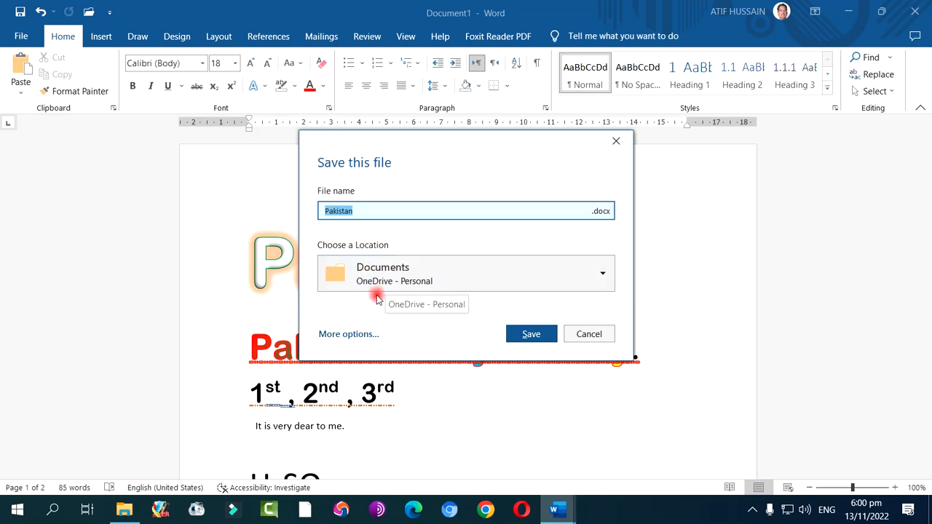
{"action": "left_click", "coordinate": [447, 282]}
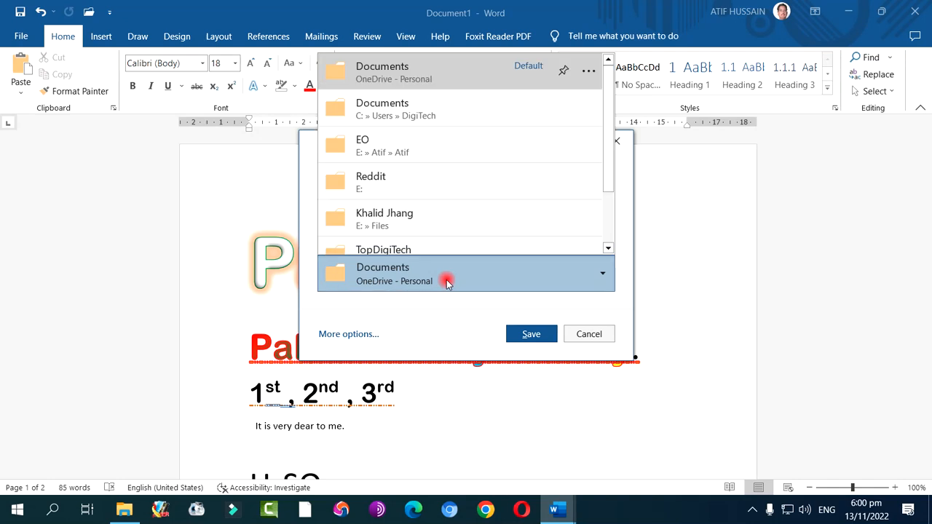
{"action": "left_click", "coordinate": [446, 282]}
{"action": "left_click", "coordinate": [361, 334]}
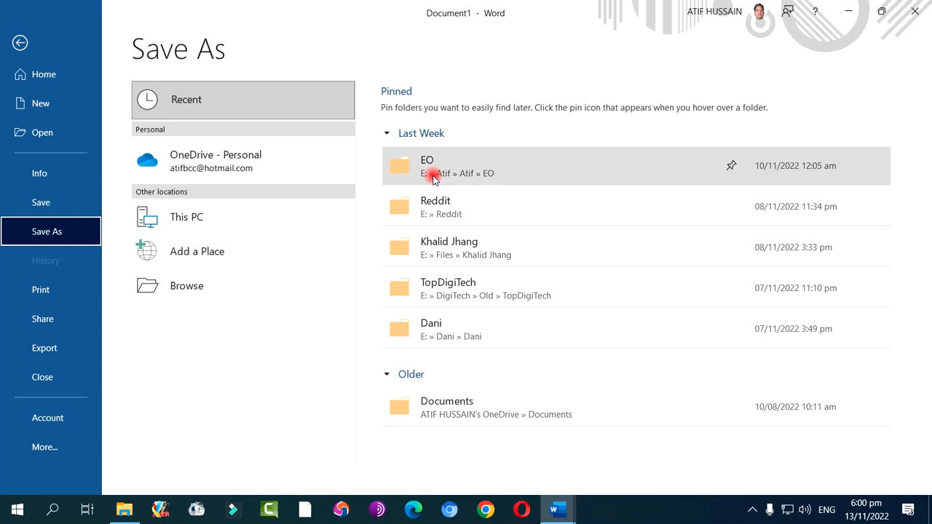
{"action": "left_click", "coordinate": [19, 44]}
Save the document in this PC's Documents folder as a Word Document named Pakistan
{"action": "left_click", "coordinate": [23, 38]}
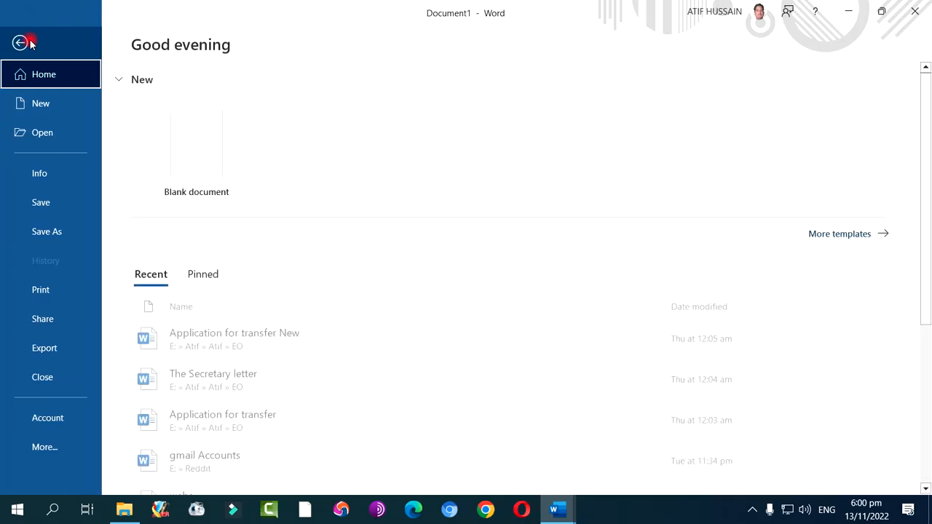
{"action": "left_click", "coordinate": [55, 233]}
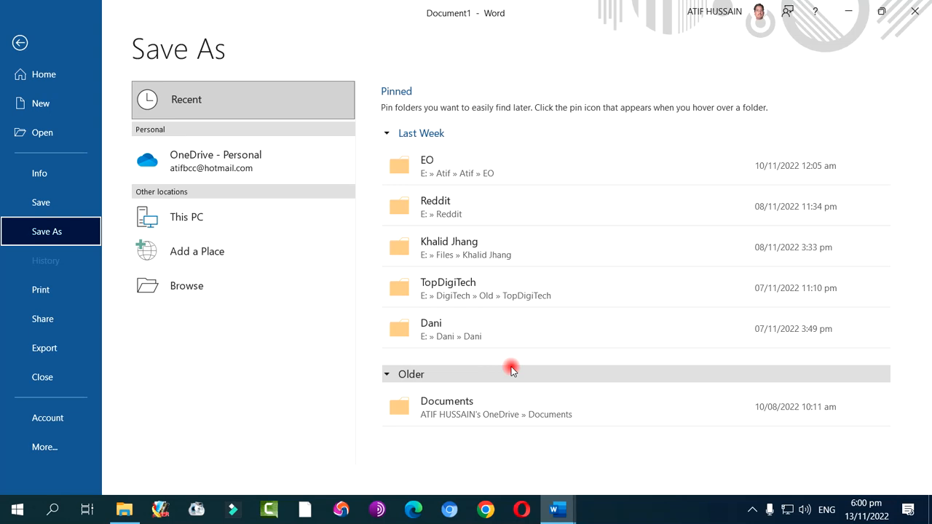
{"action": "left_click", "coordinate": [187, 286]}
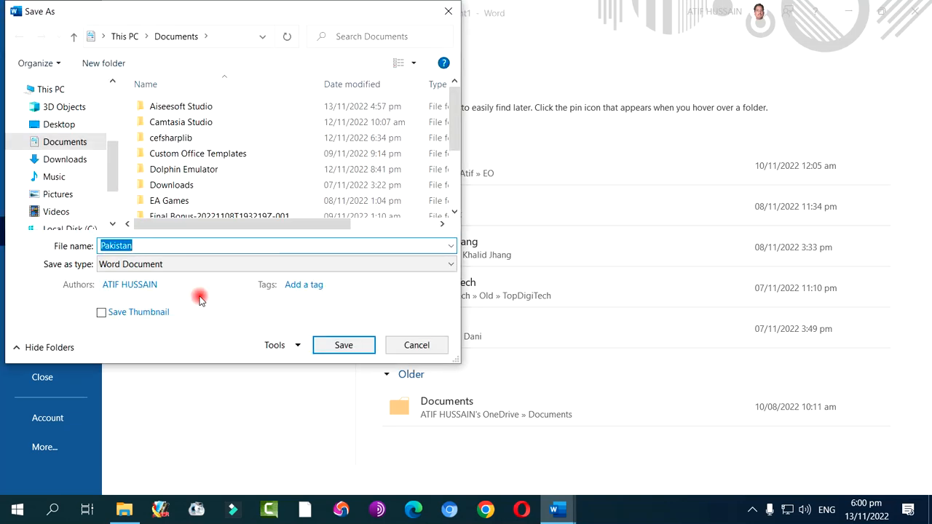
{"action": "mouse_move", "coordinate": [115, 156]}
{"action": "left_mouse_down"}
{"action": "mouse_move", "coordinate": [115, 193]}
{"action": "mouse_move", "coordinate": [111, 160]}
{"action": "left_mouse_up"}
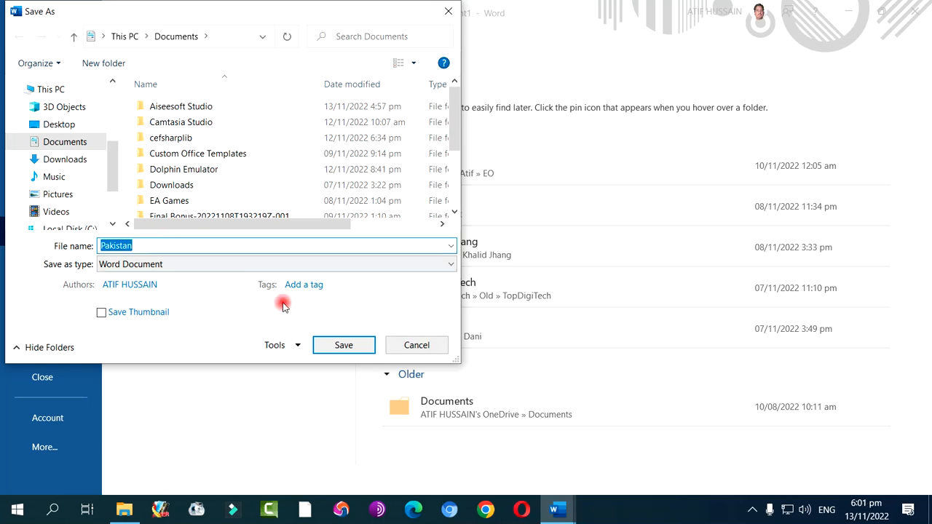
{"action": "left_click", "coordinate": [324, 343]}
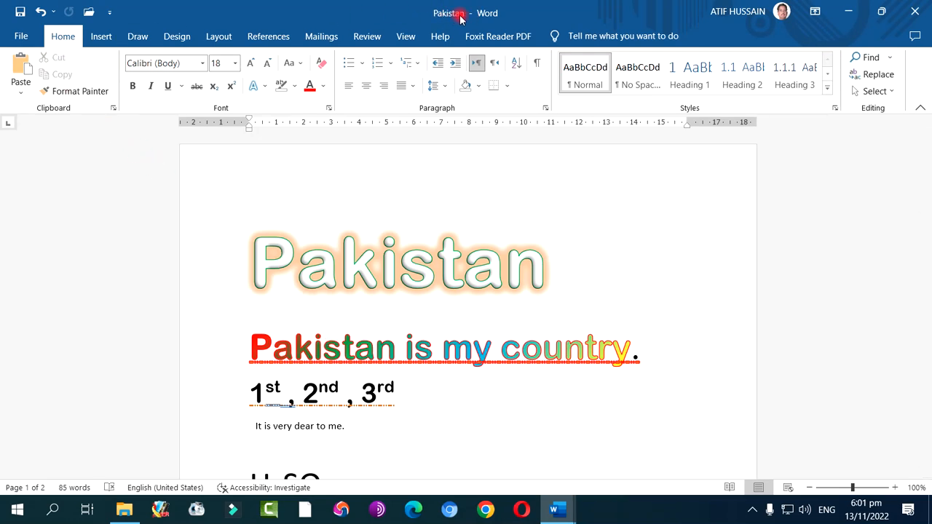
Save a PDF copy named Pakistan in the Documents folder, with standard optimization and the file opened after publishing
{"action": "left_click", "coordinate": [21, 36]}
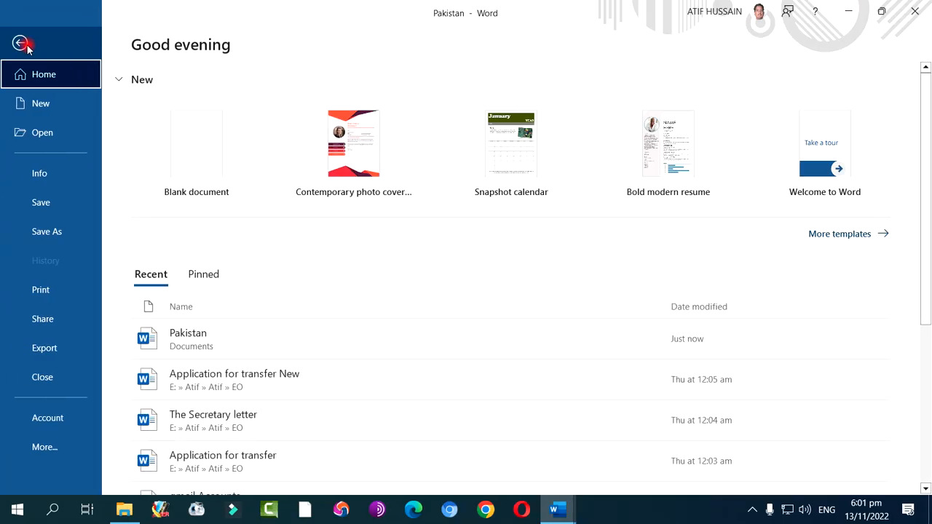
{"action": "left_click", "coordinate": [55, 232]}
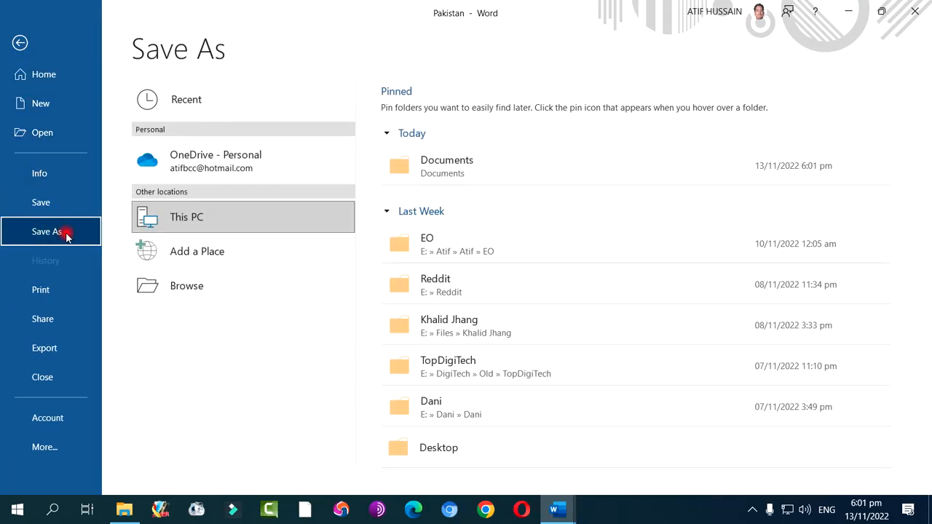
{"action": "left_click", "coordinate": [203, 286]}
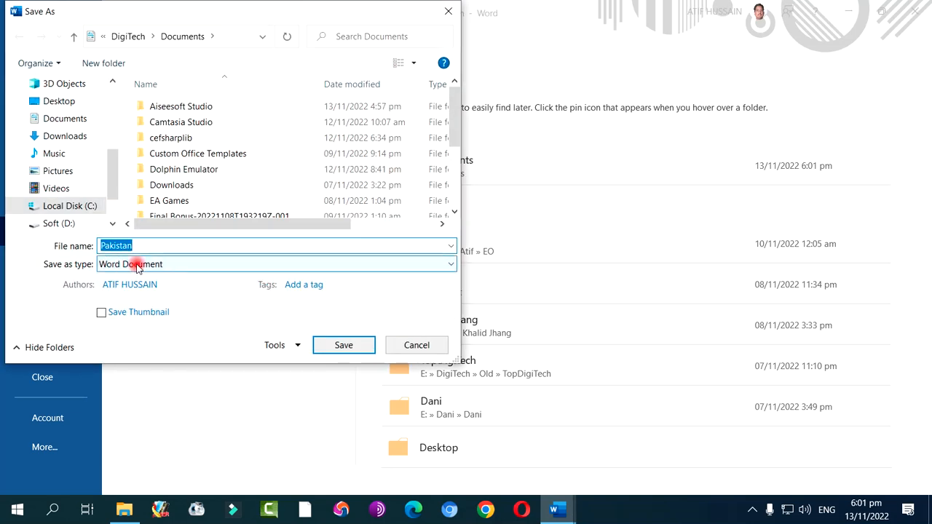
{"action": "left_click", "coordinate": [137, 264]}
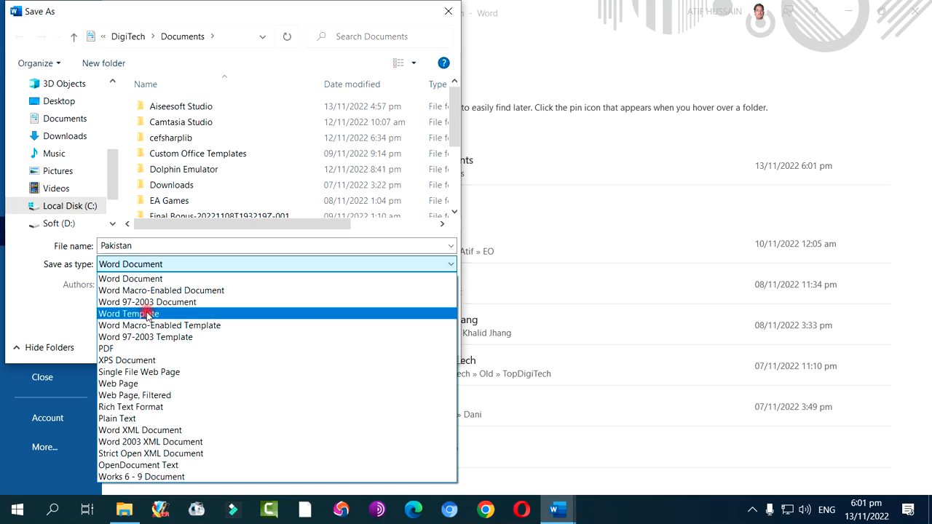
{"action": "left_click", "coordinate": [131, 353]}
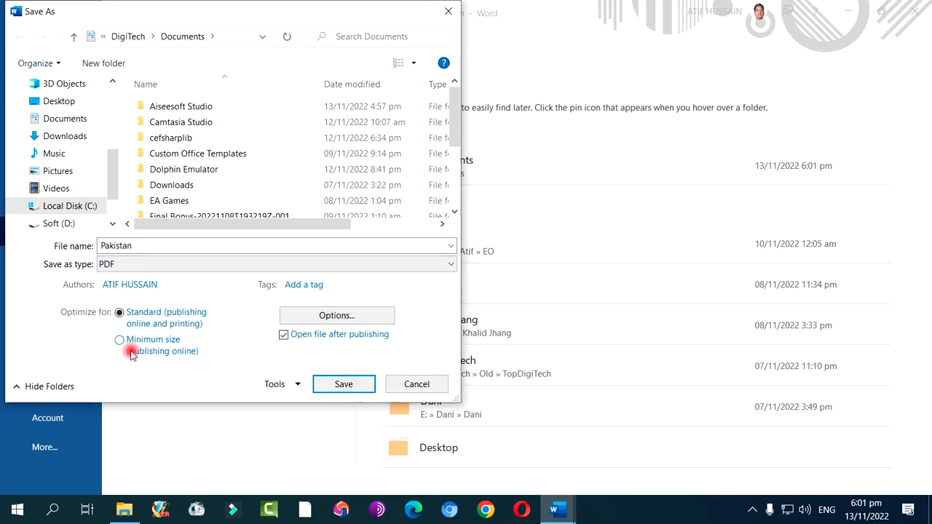
{"action": "left_click", "coordinate": [341, 384]}
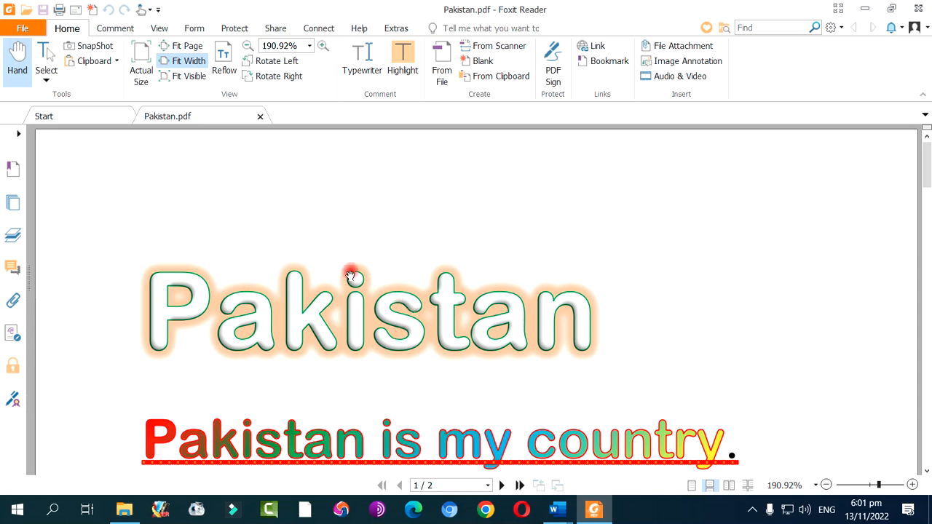
Examine both pages of the exported Pakistan PDF to check the headings, lists, paragraphs and Urdu sentence
{"action": "scroll", "coordinate": [350, 275], "scroll_direction": "down", "scroll_amount": 5}
{"action": "scroll", "coordinate": [350, 275], "scroll_direction": "up", "scroll_amount": 5}
{"action": "scroll", "coordinate": [350, 274], "scroll_direction": "down", "scroll_amount": 14}
{"action": "scroll", "coordinate": [350, 274], "scroll_direction": "up", "scroll_amount": 7}
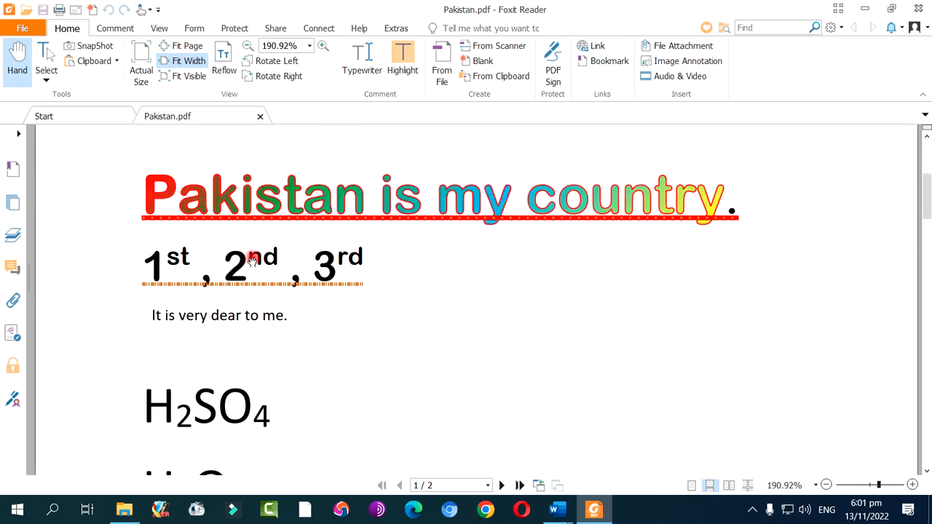
{"action": "scroll", "coordinate": [255, 298], "scroll_direction": "down", "scroll_amount": 12}
{"action": "scroll", "coordinate": [255, 298], "scroll_direction": "down", "scroll_amount": 20}
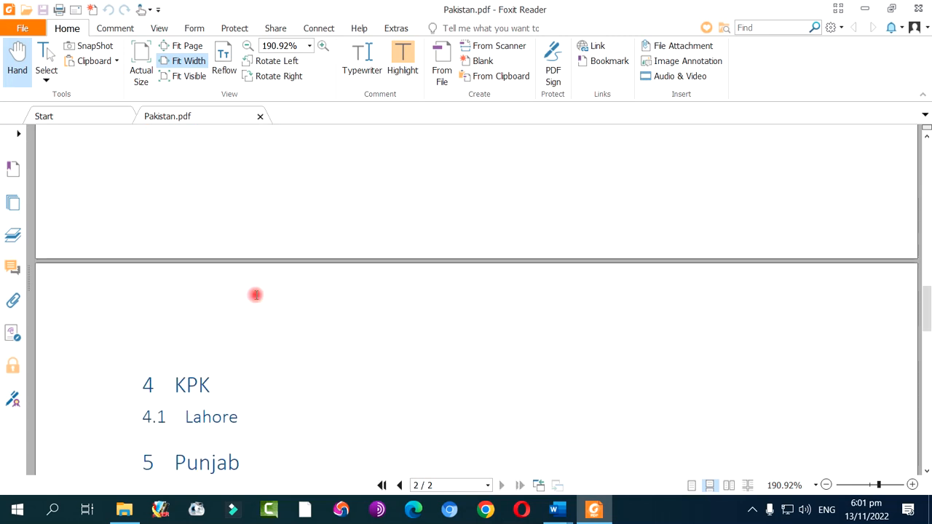
{"action": "scroll", "coordinate": [256, 297], "scroll_direction": "up", "scroll_amount": 20}
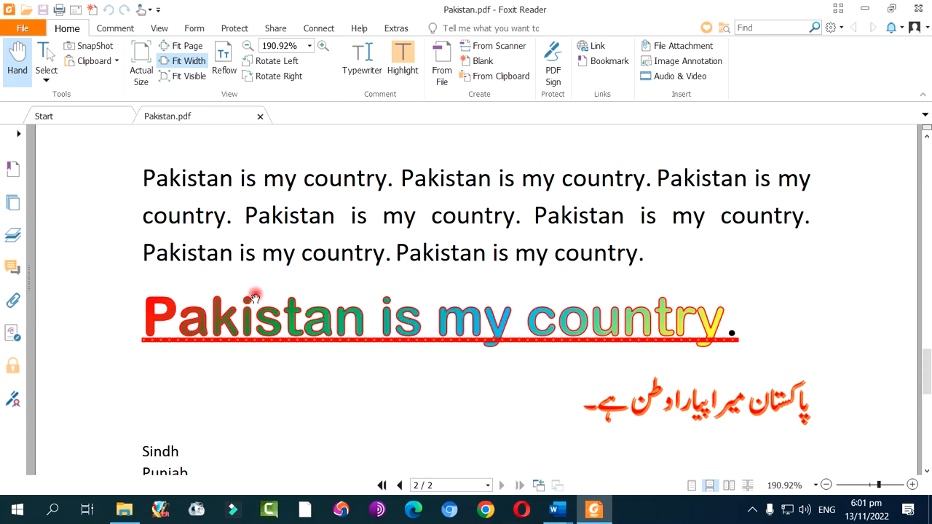
{"action": "scroll", "coordinate": [256, 297], "scroll_direction": "up", "scroll_amount": 15}
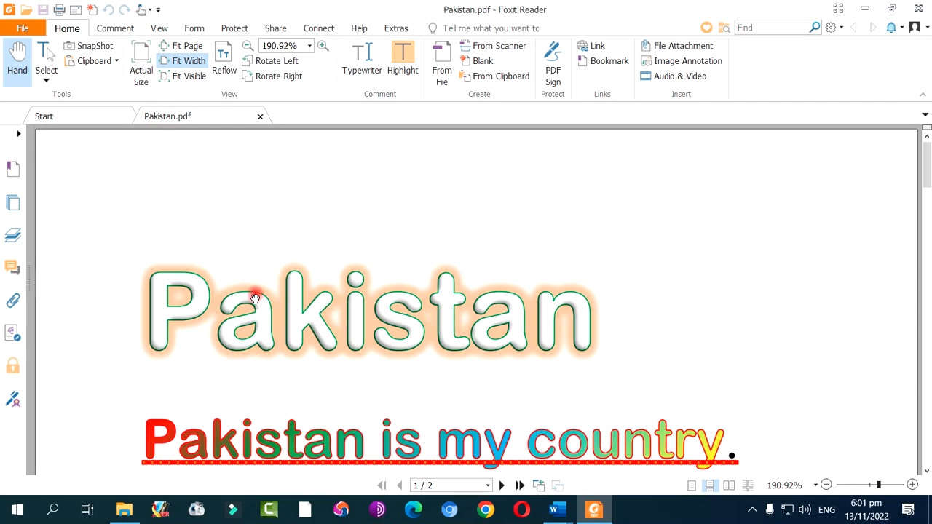
Switch from the exported Pakistan PDF to the Document5 letter template in Word and look over its layout
{"action": "scroll", "coordinate": [256, 298], "scroll_direction": "down", "scroll_amount": 5}
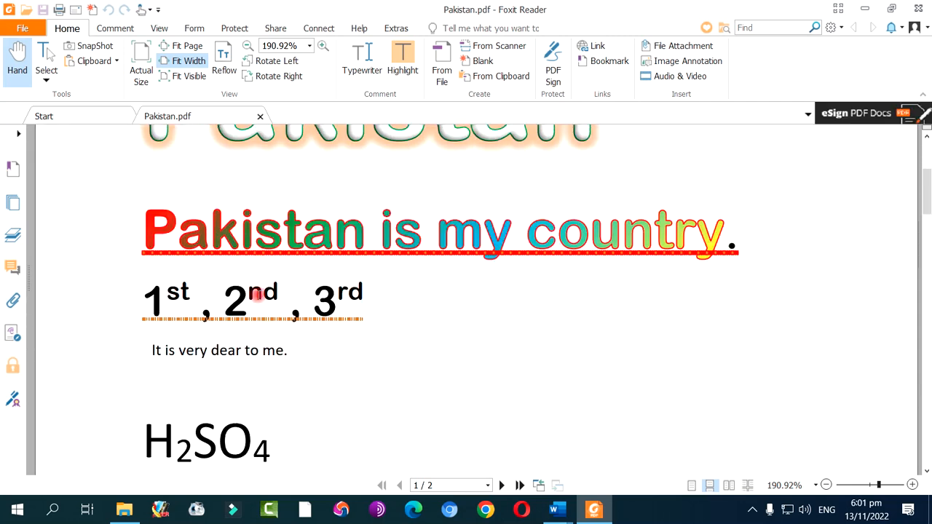
{"action": "scroll", "coordinate": [258, 293], "scroll_direction": "down", "scroll_amount": 6}
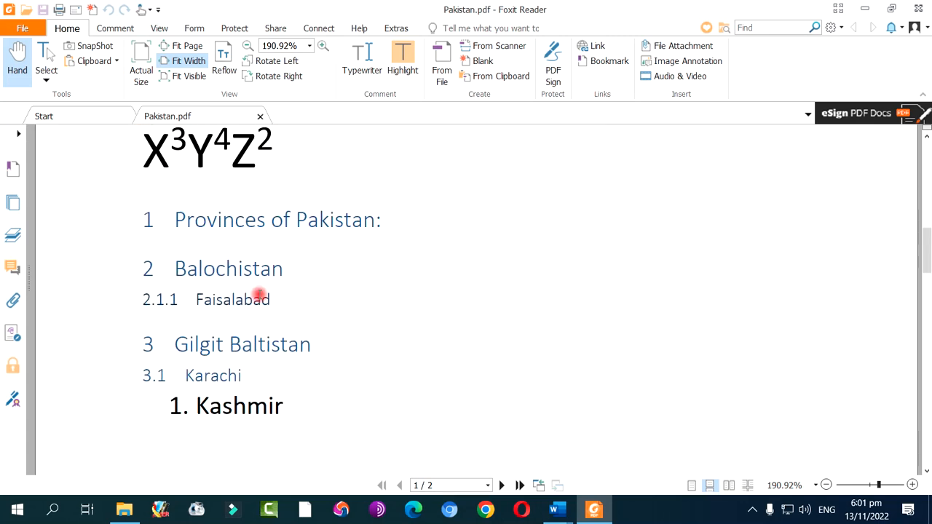
{"action": "scroll", "coordinate": [259, 294], "scroll_direction": "up", "scroll_amount": 10}
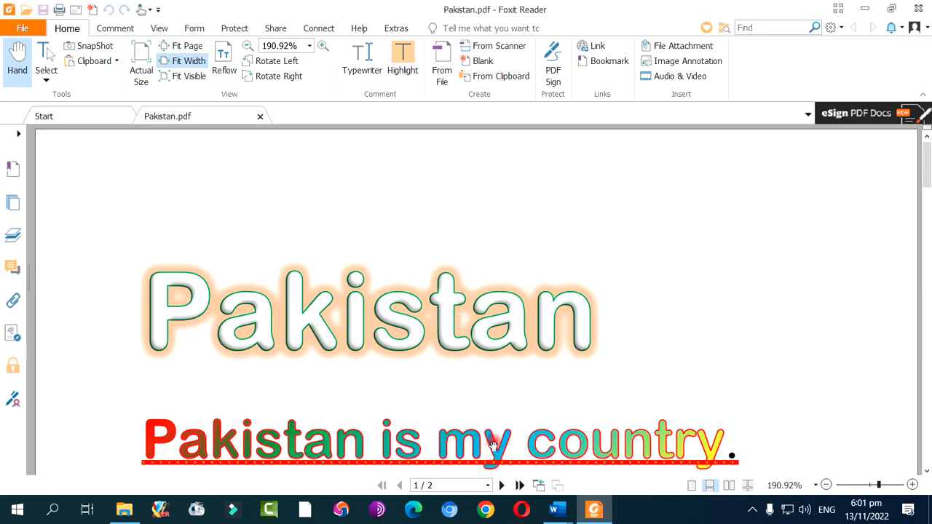
{"action": "left_click", "coordinate": [557, 510]}
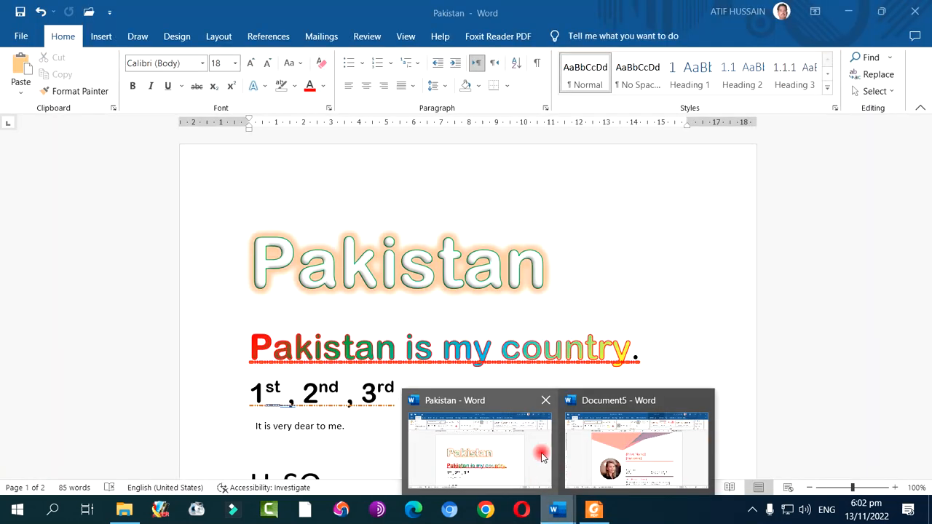
{"action": "left_click", "coordinate": [606, 450]}
{"action": "scroll", "coordinate": [485, 334], "scroll_direction": "down", "scroll_amount": 10}
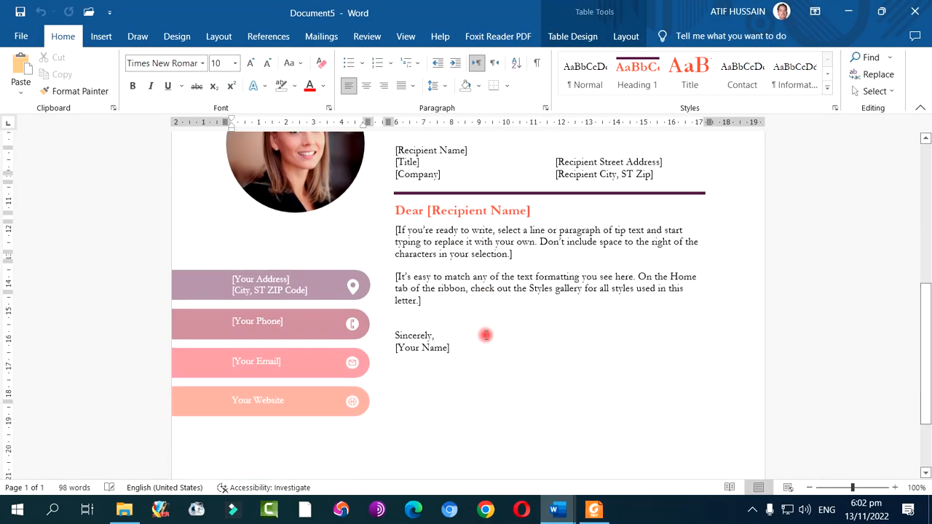
{"action": "scroll", "coordinate": [485, 333], "scroll_direction": "up", "scroll_amount": 9}
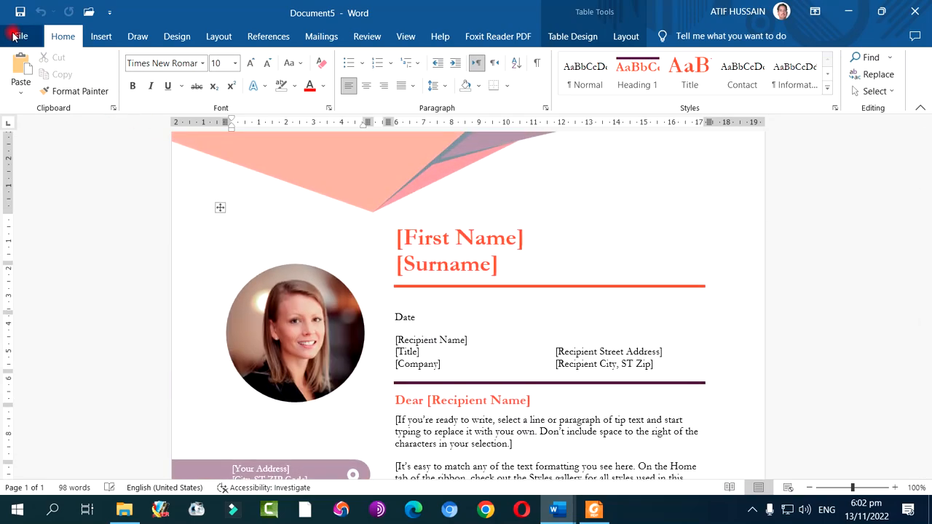
Save the letter template as a PDF named First Name in the Documents folder, with standard optimization and the file opened after publishing
{"action": "left_click", "coordinate": [21, 36]}
{"action": "left_click", "coordinate": [57, 232]}
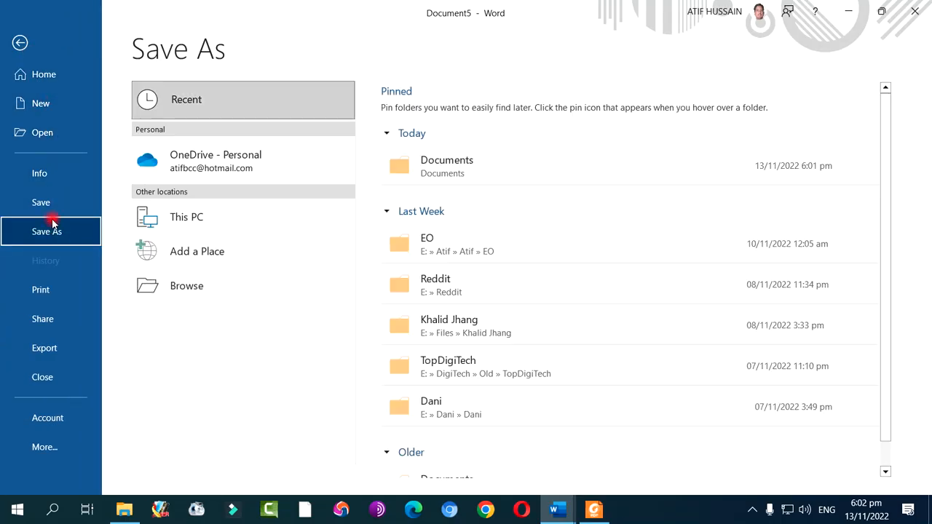
{"action": "left_click", "coordinate": [209, 290]}
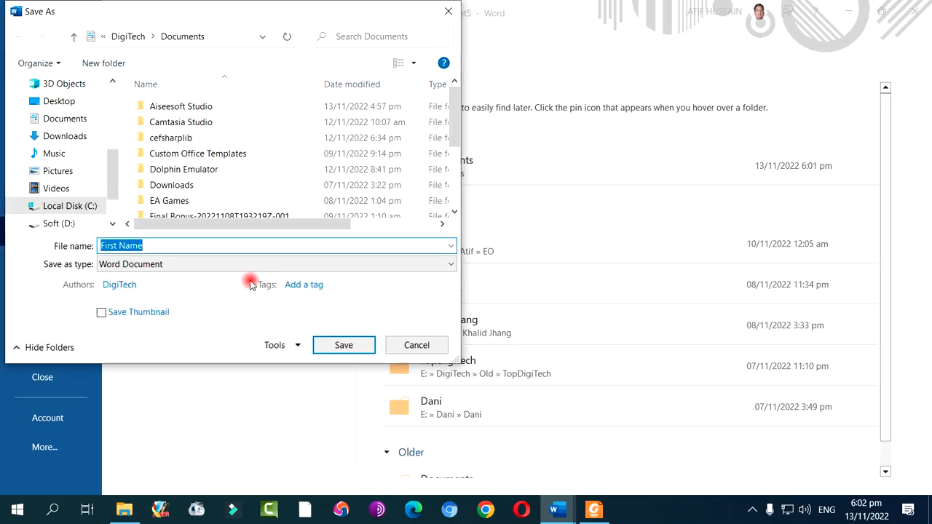
{"action": "left_click", "coordinate": [187, 264]}
{"action": "left_click", "coordinate": [152, 349]}
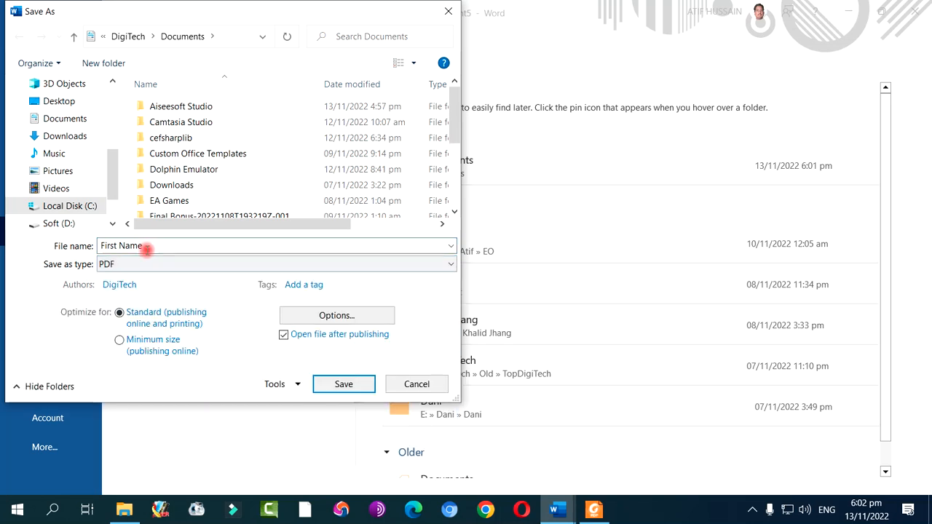
{"action": "left_click", "coordinate": [360, 382]}
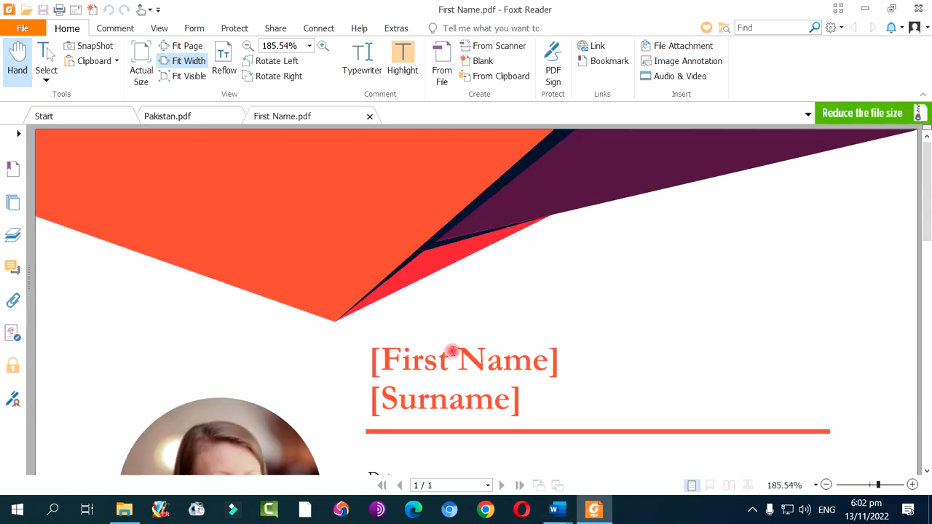
{"action": "scroll", "coordinate": [458, 302], "scroll_direction": "down", "scroll_amount": 5}
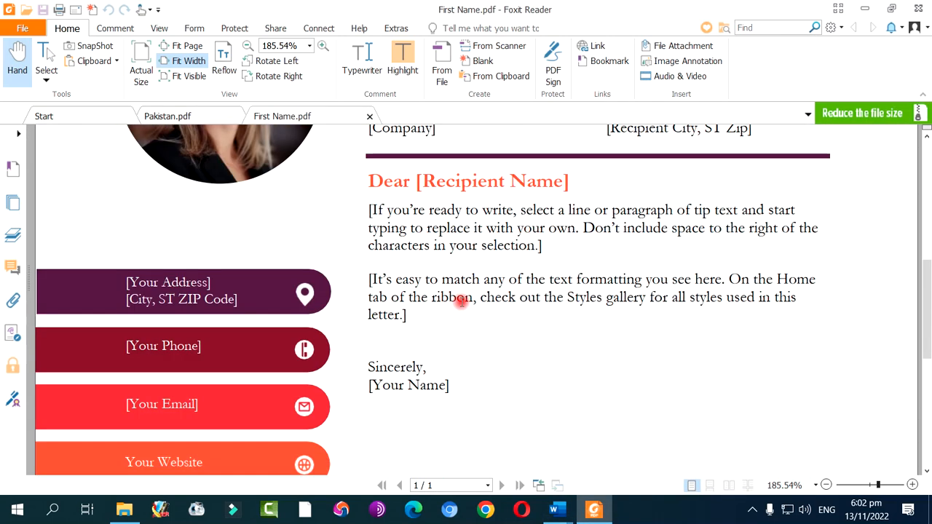
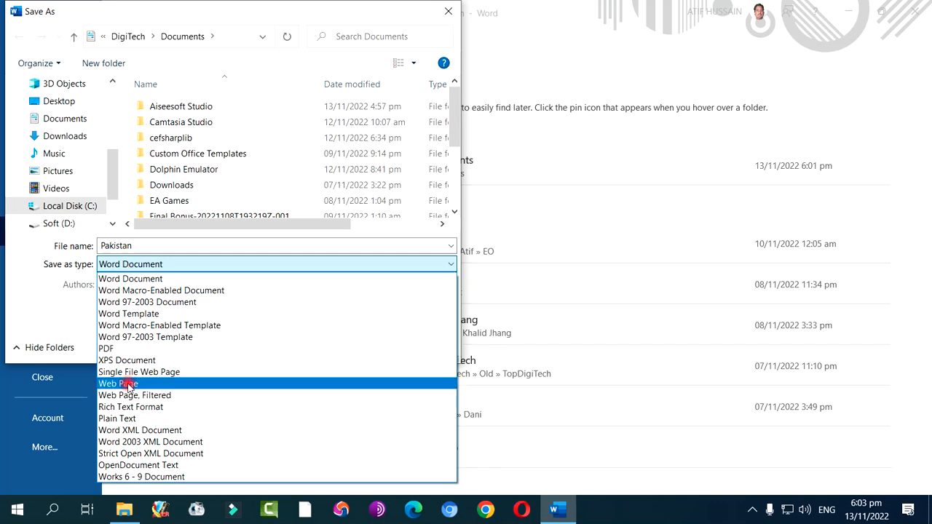
Save the document as a Web Page named Pakistan in the Documents folder, accepting the loss of unsupported features
{"action": "left_click", "coordinate": [128, 384]}
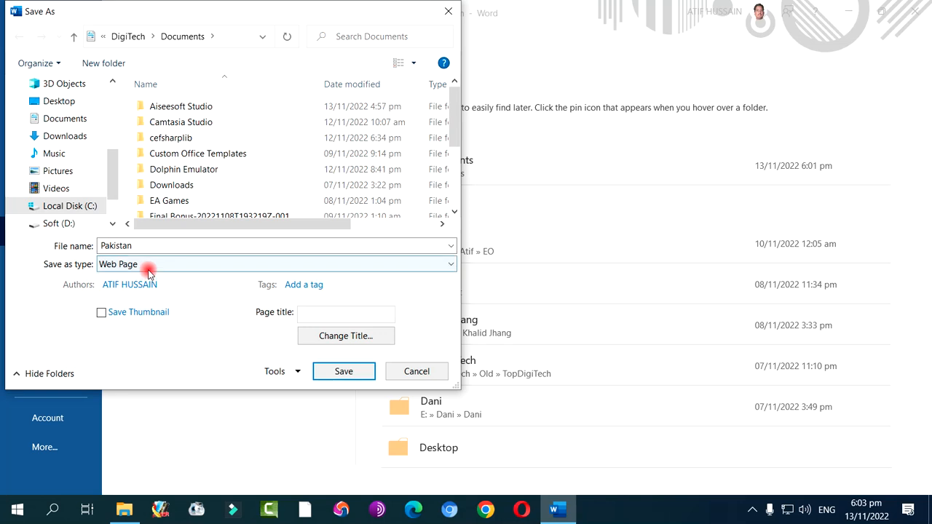
{"action": "left_click", "coordinate": [336, 373]}
{"action": "left_click", "coordinate": [501, 353]}
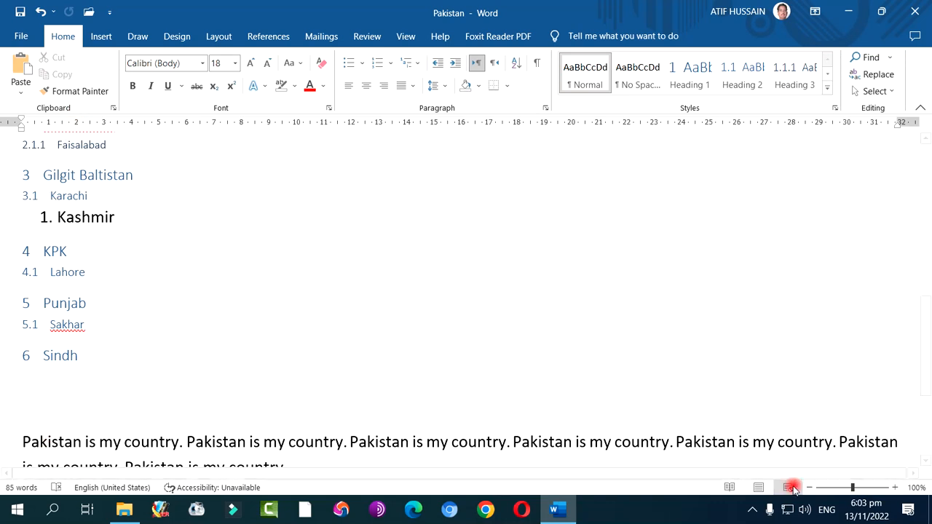
Switch the Pakistan document to Print Layout view and return to the beginning of its first page
{"action": "left_click", "coordinate": [759, 489]}
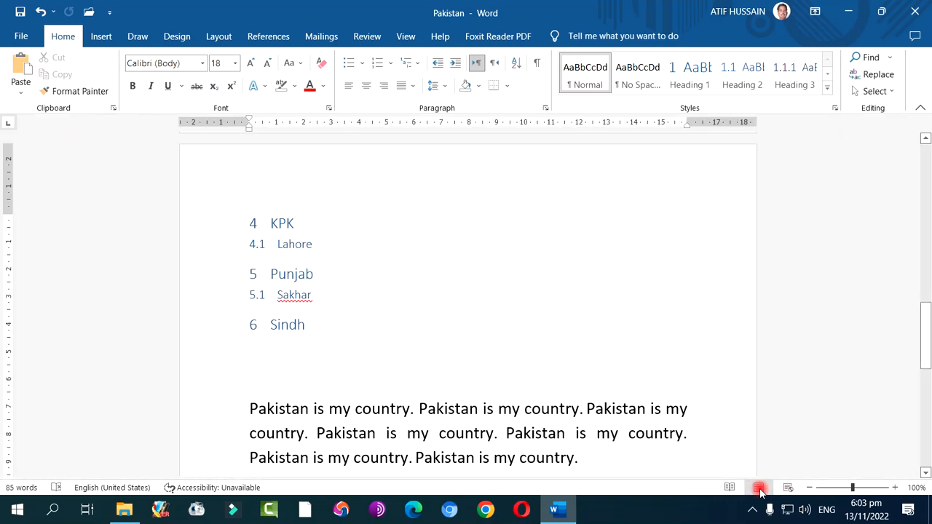
{"action": "scroll", "coordinate": [514, 281], "scroll_direction": "up", "scroll_amount": 10}
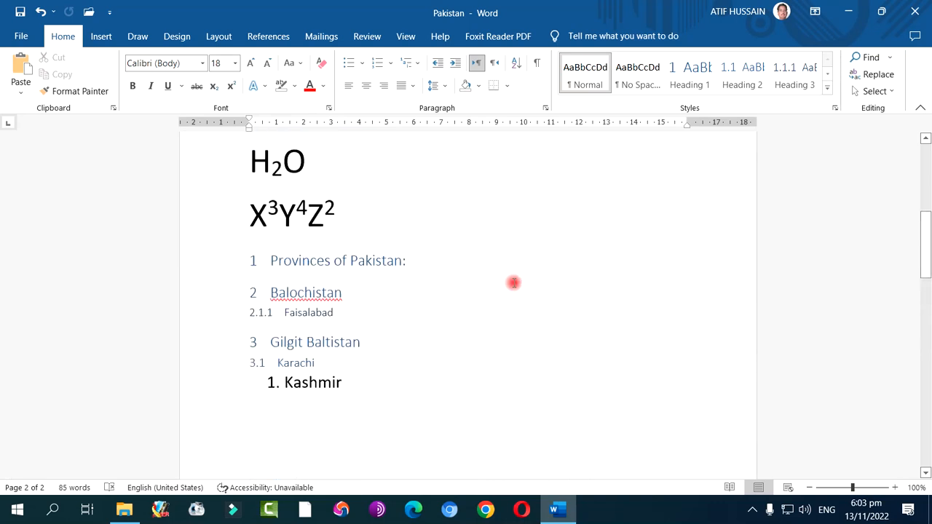
{"action": "scroll", "coordinate": [514, 282], "scroll_direction": "up", "scroll_amount": 2}
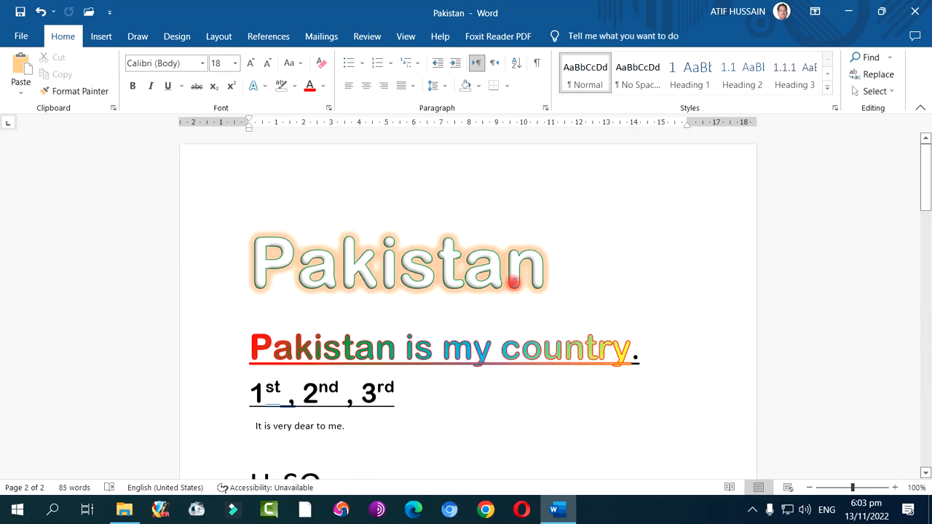
Minimize the open windows and show the Documents folder in File Explorer
{"action": "left_click", "coordinate": [848, 14]}
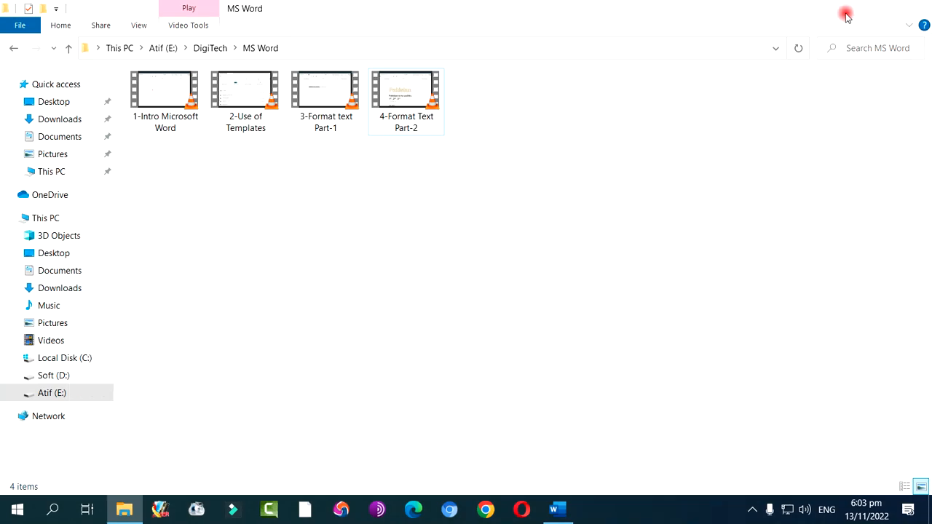
{"action": "left_click", "coordinate": [845, 12]}
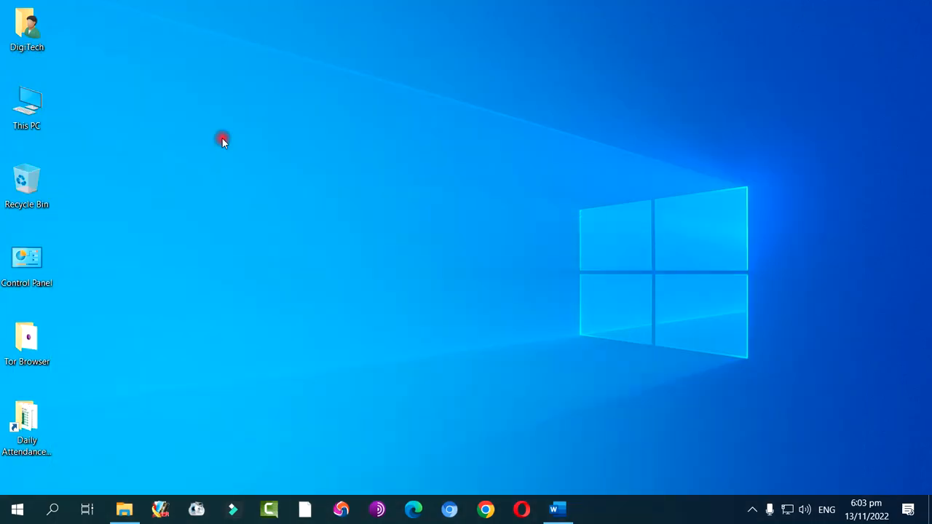
{"action": "double_click", "coordinate": [32, 43]}
{"action": "left_click", "coordinate": [58, 136]}
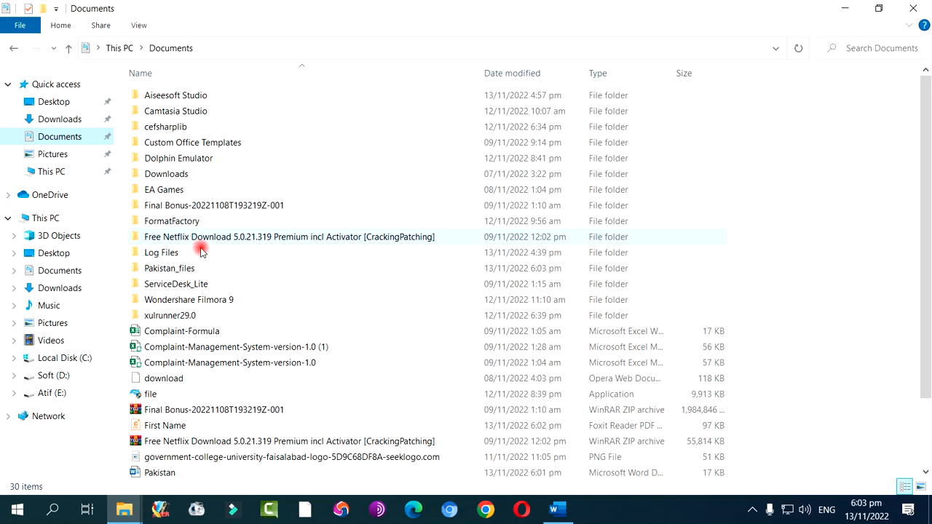
Open the Pakistan web page file from the Documents folder in Microsoft Edge
{"action": "scroll", "coordinate": [225, 401], "scroll_direction": "down", "scroll_amount": 2}
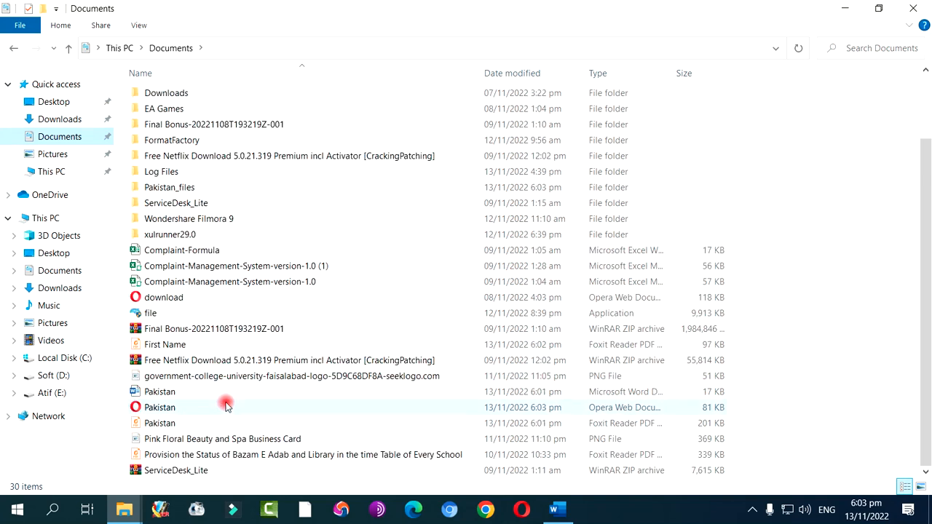
{"action": "left_click", "coordinate": [165, 412]}
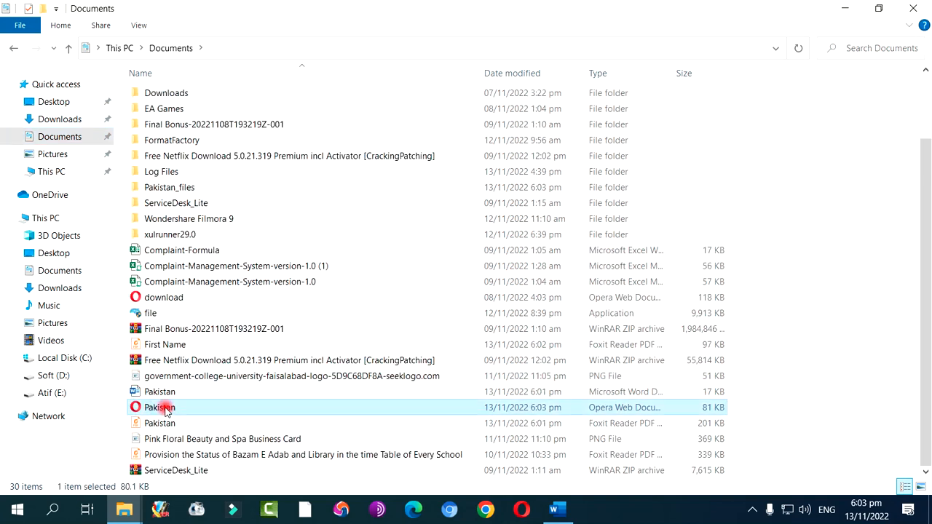
{"action": "double_click", "coordinate": [166, 410]}
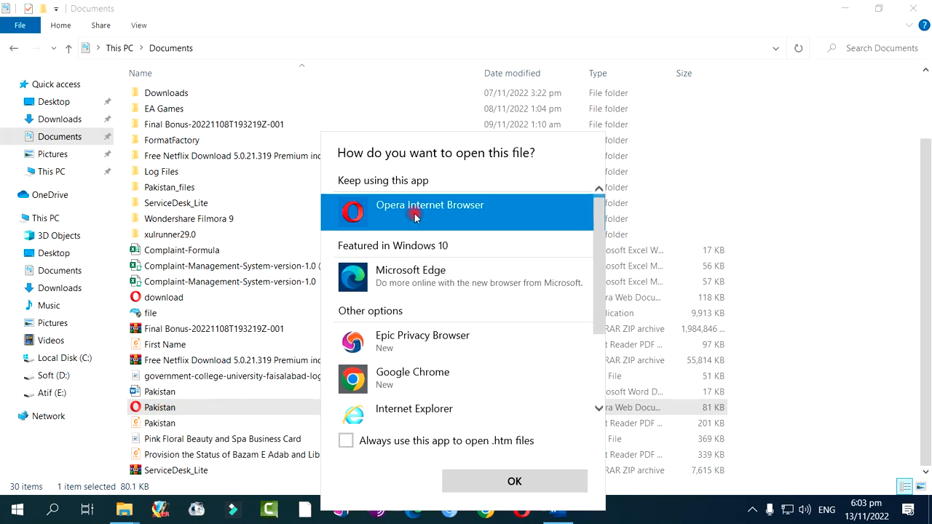
{"action": "left_click", "coordinate": [415, 288]}
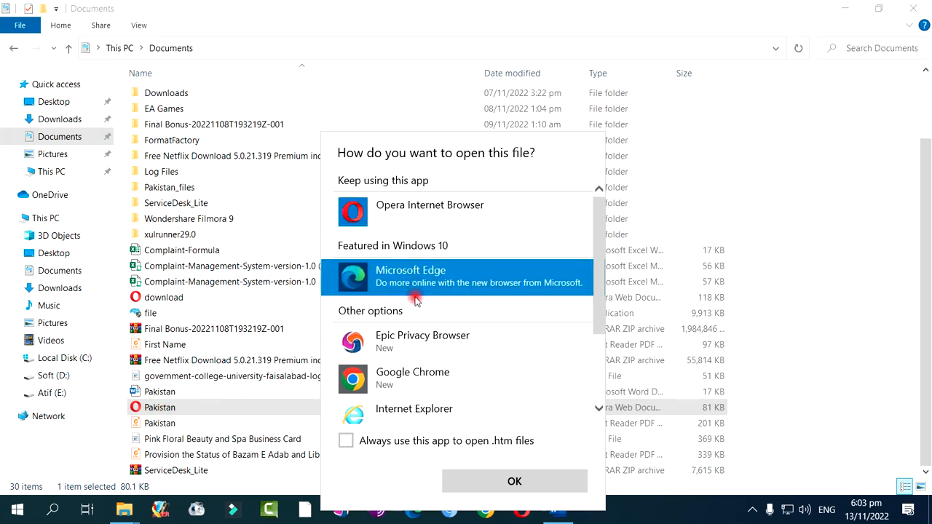
{"action": "left_click", "coordinate": [477, 477]}
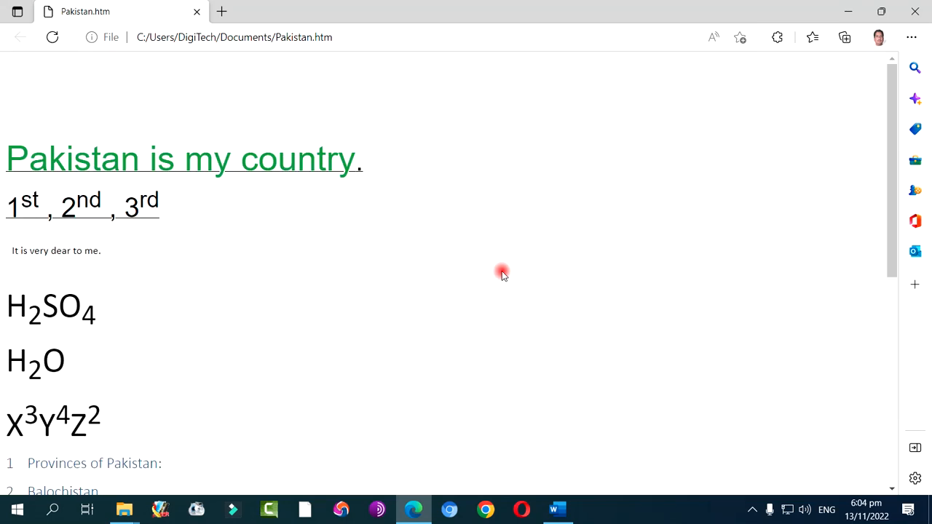
Examine the whole Pakistan web page to check the headings, lists, paragraphs and Urdu sentence
{"action": "scroll", "coordinate": [327, 229], "scroll_direction": "down", "scroll_amount": 6}
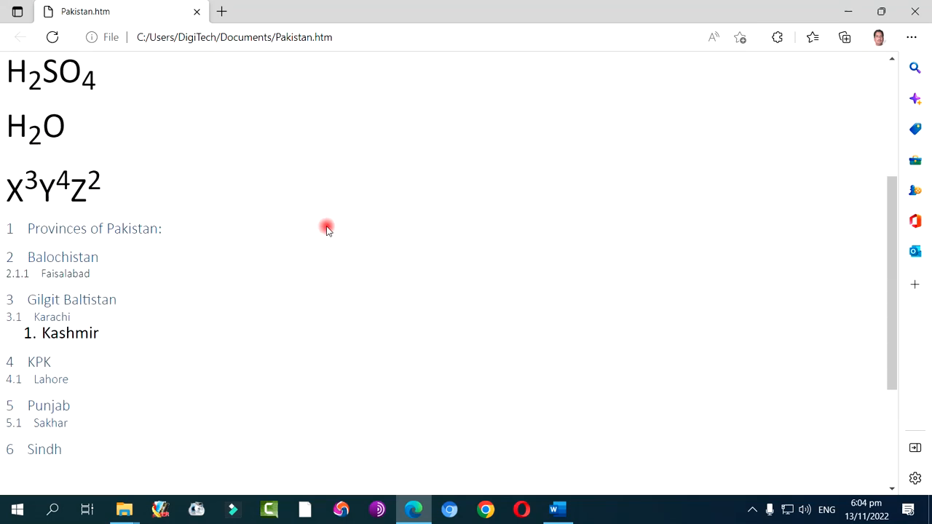
{"action": "scroll", "coordinate": [327, 229], "scroll_direction": "up", "scroll_amount": 5}
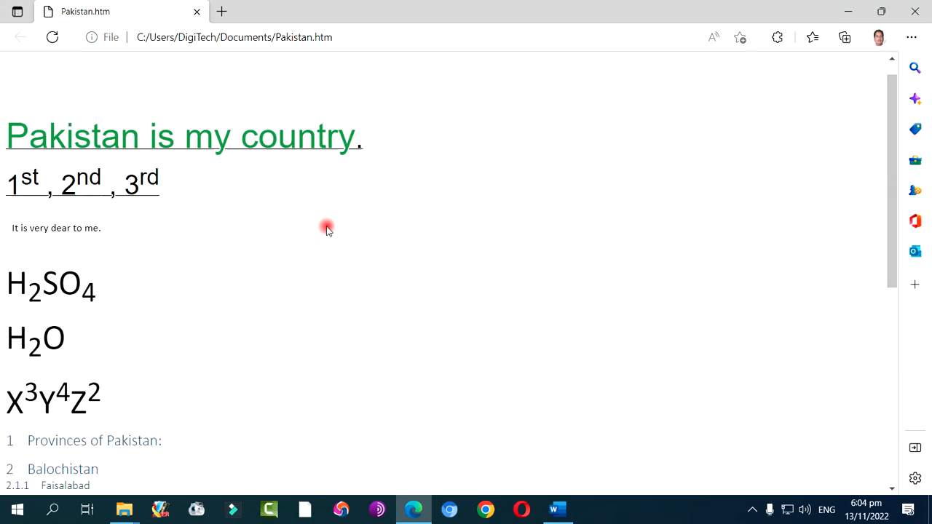
{"action": "scroll", "coordinate": [326, 229], "scroll_direction": "down", "scroll_amount": 5}
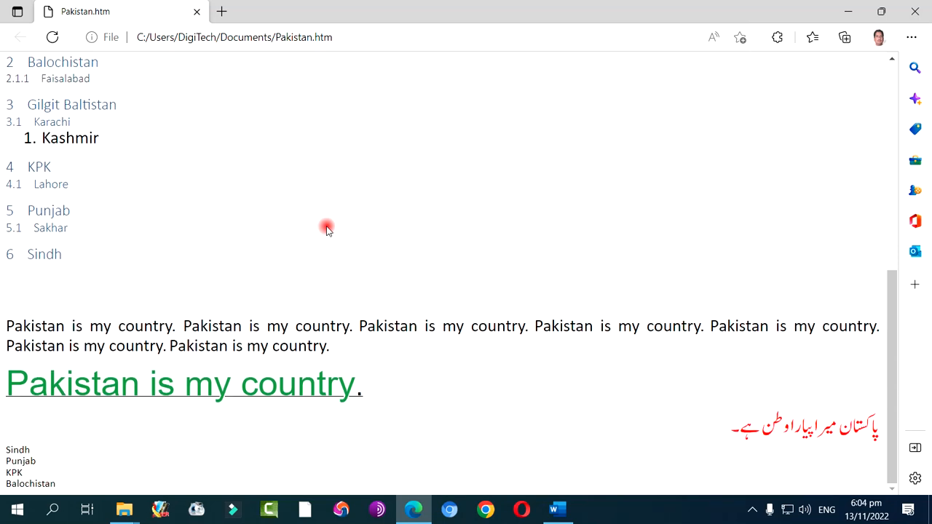
{"action": "scroll", "coordinate": [327, 229], "scroll_direction": "up", "scroll_amount": 5}
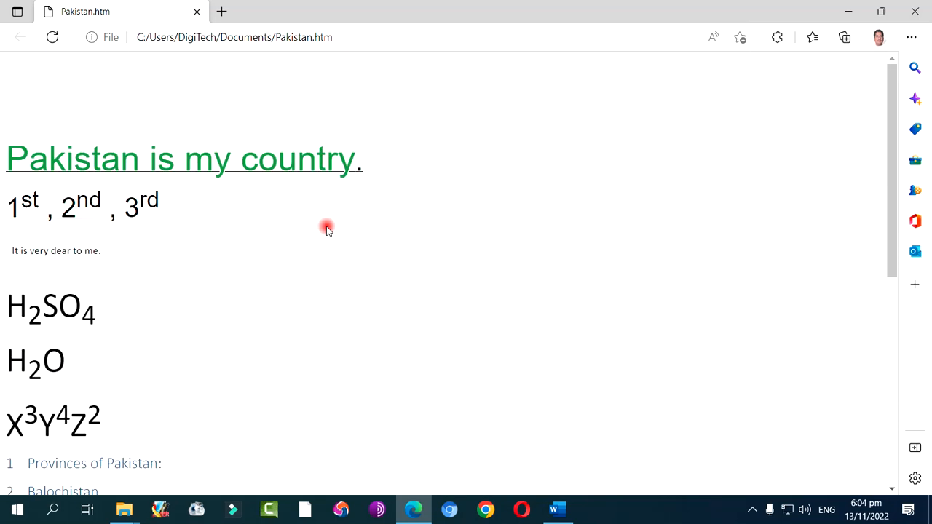
{"action": "scroll", "coordinate": [327, 230], "scroll_direction": "down", "scroll_amount": 6}
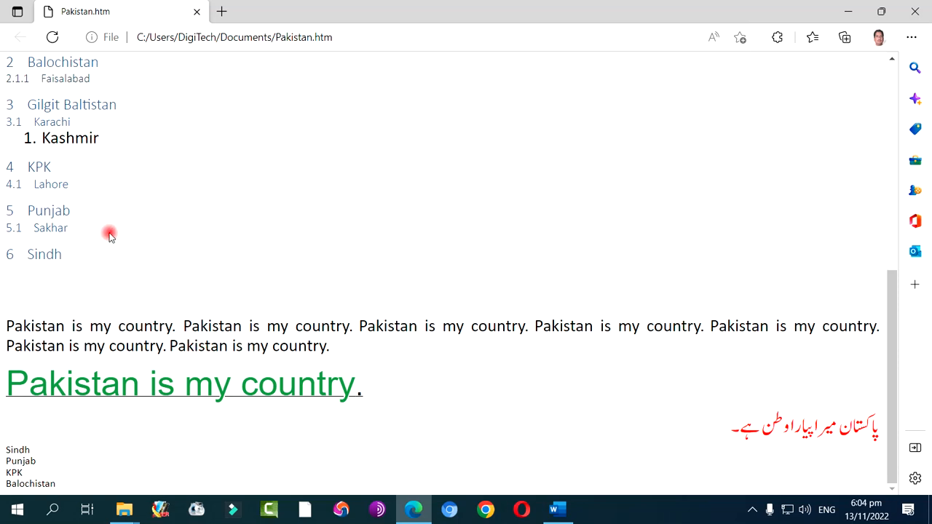
{"action": "scroll", "coordinate": [109, 235], "scroll_direction": "up", "scroll_amount": 5}
Display the page source of Pakistan.htm and look through its generated HTML code
{"action": "right_click", "coordinate": [153, 246]}
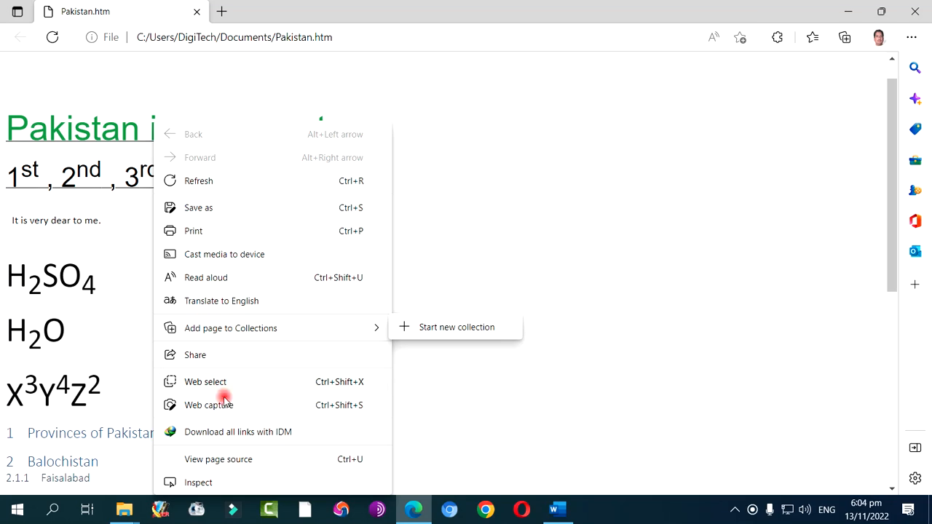
{"action": "left_click", "coordinate": [215, 459]}
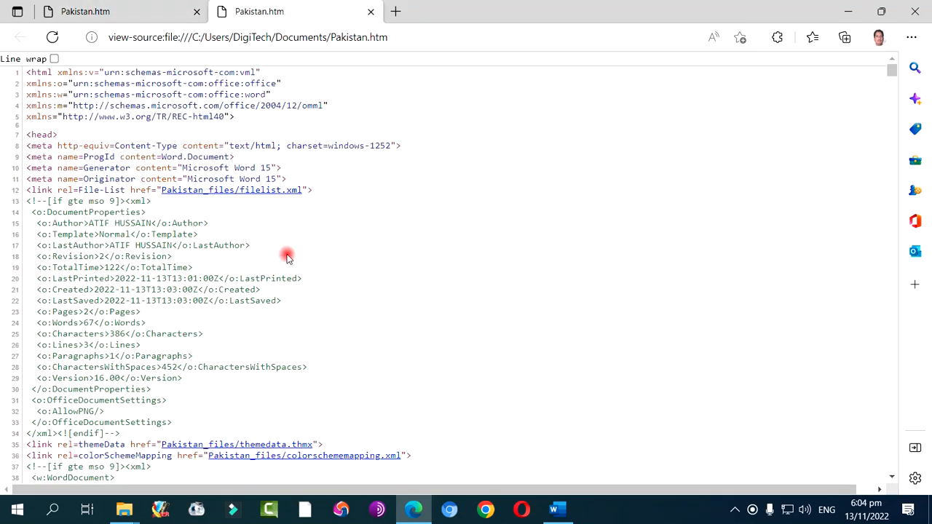
{"action": "scroll", "coordinate": [266, 196], "scroll_direction": "down", "scroll_amount": 15}
{"action": "scroll", "coordinate": [267, 196], "scroll_direction": "down", "scroll_amount": 20}
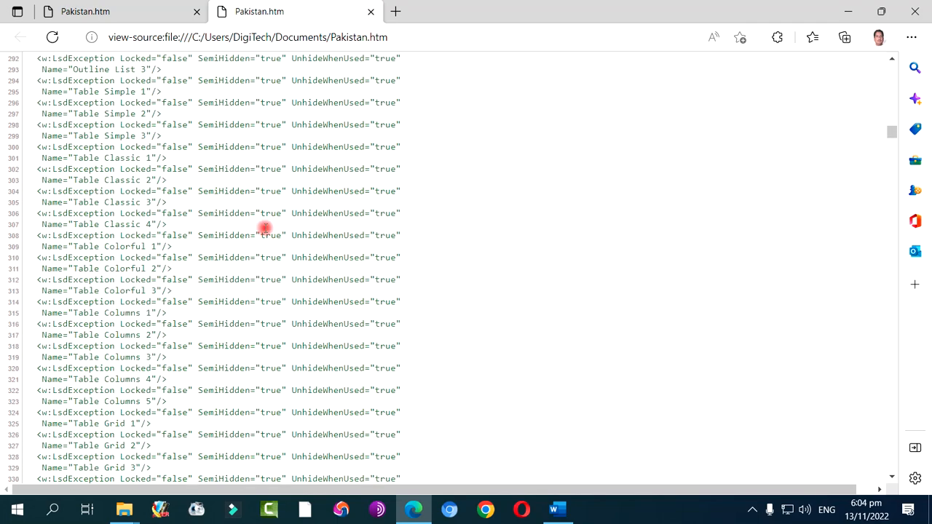
{"action": "scroll", "coordinate": [264, 228], "scroll_direction": "down", "scroll_amount": 20}
{"action": "scroll", "coordinate": [262, 271], "scroll_direction": "down", "scroll_amount": 12}
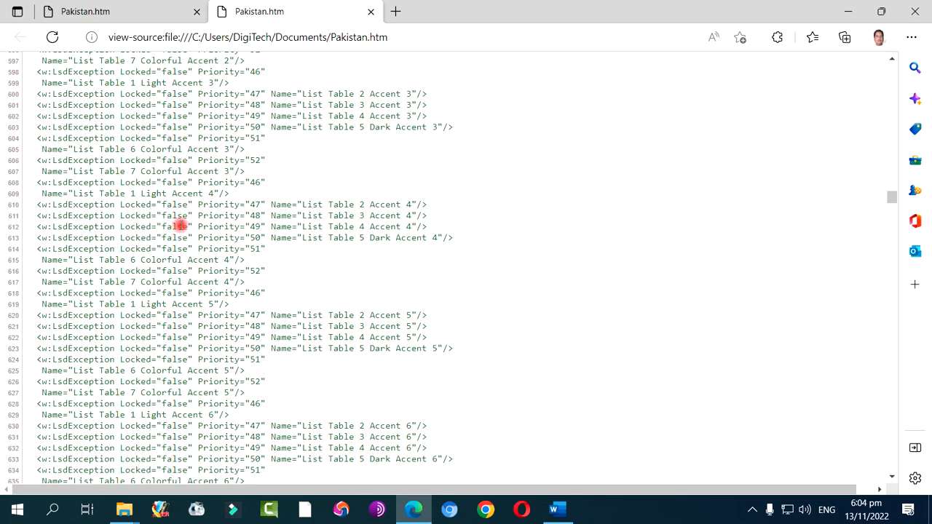
Compare the rendered Pakistan web page with its source code, looking through the style definitions
{"action": "left_click", "coordinate": [121, 20]}
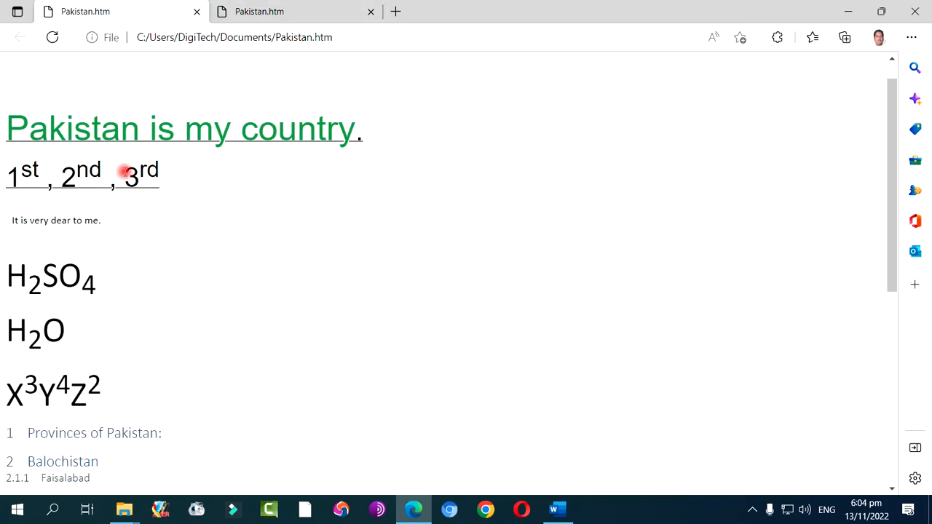
{"action": "scroll", "coordinate": [143, 281], "scroll_direction": "up", "scroll_amount": 1}
{"action": "scroll", "coordinate": [143, 281], "scroll_direction": "down", "scroll_amount": 5}
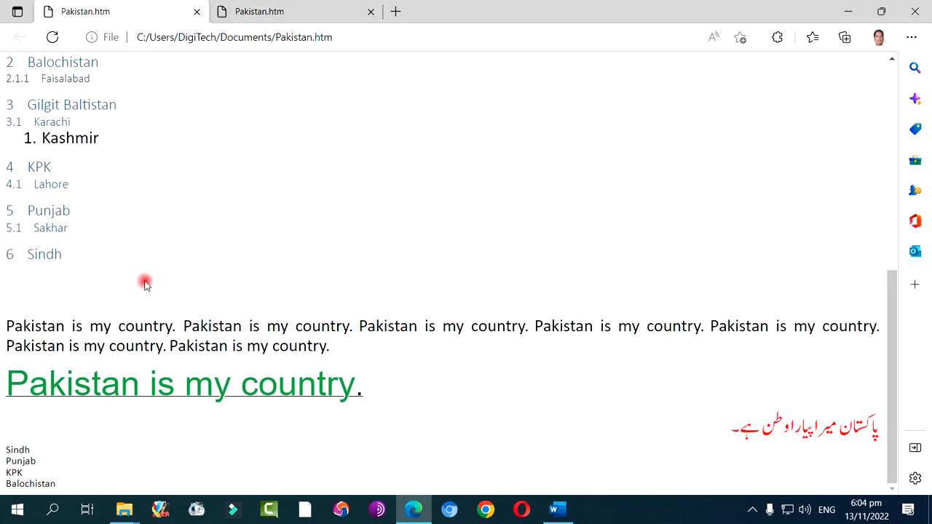
{"action": "scroll", "coordinate": [143, 280], "scroll_direction": "up", "scroll_amount": 5}
{"action": "left_click", "coordinate": [304, 19]}
{"action": "scroll", "coordinate": [262, 267], "scroll_direction": "down", "scroll_amount": 15}
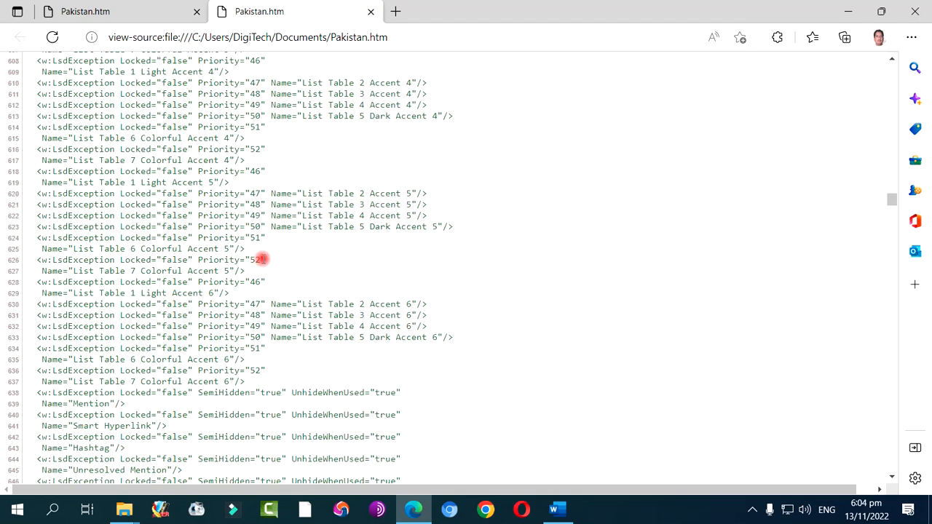
{"action": "scroll", "coordinate": [261, 267], "scroll_direction": "down", "scroll_amount": 20}
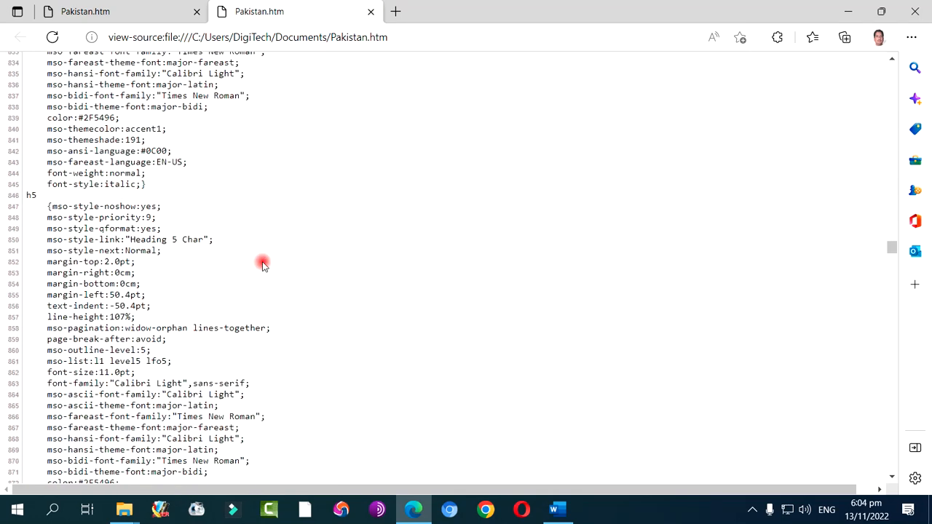
Close the page source and the browser, and switch back to the Pakistan document in Word
{"action": "left_click", "coordinate": [369, 14]}
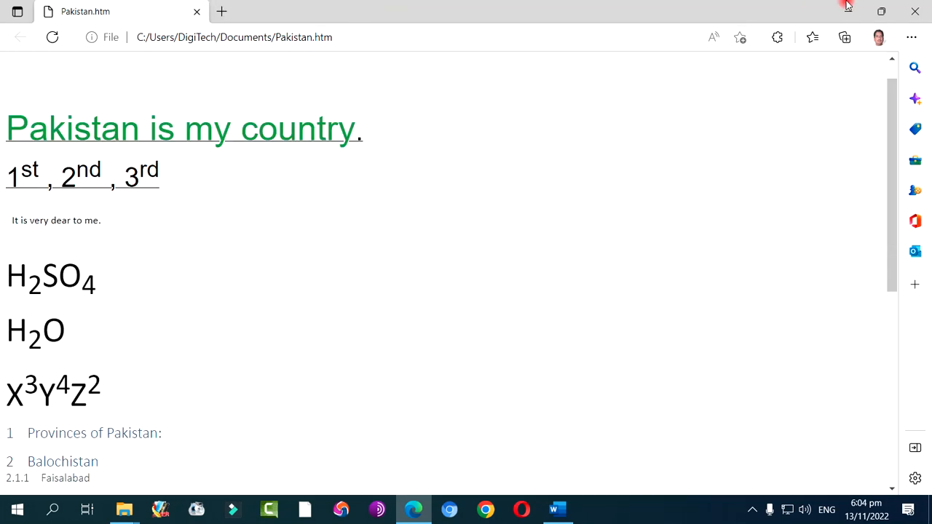
{"action": "left_click", "coordinate": [902, 11]}
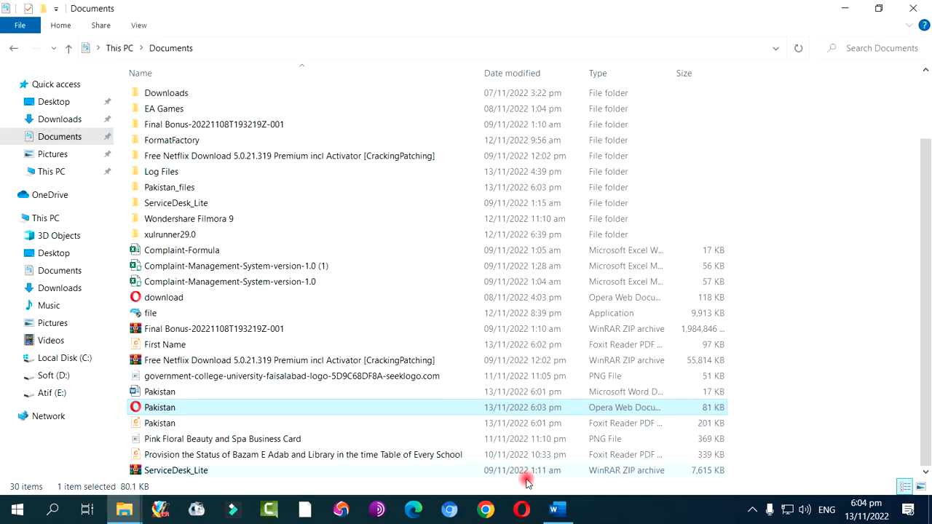
{"action": "left_click", "coordinate": [553, 510]}
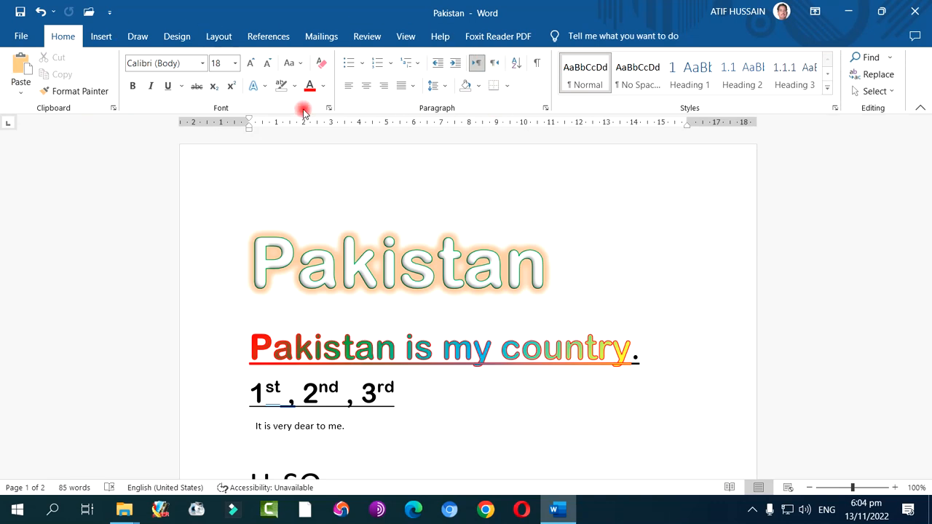
{"action": "left_click", "coordinate": [752, 510]}
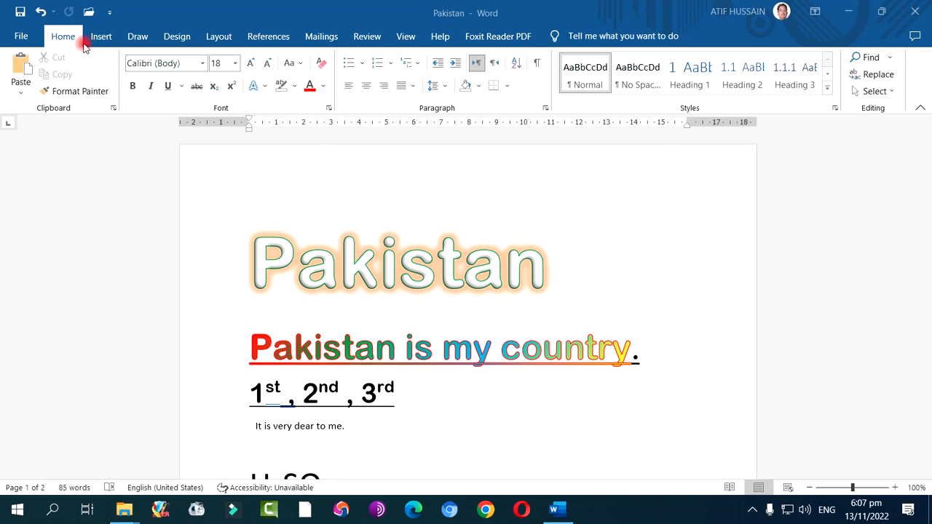
Look over the preset page margins available for the document, and leave the list without choosing one
{"action": "left_click", "coordinate": [217, 37]}
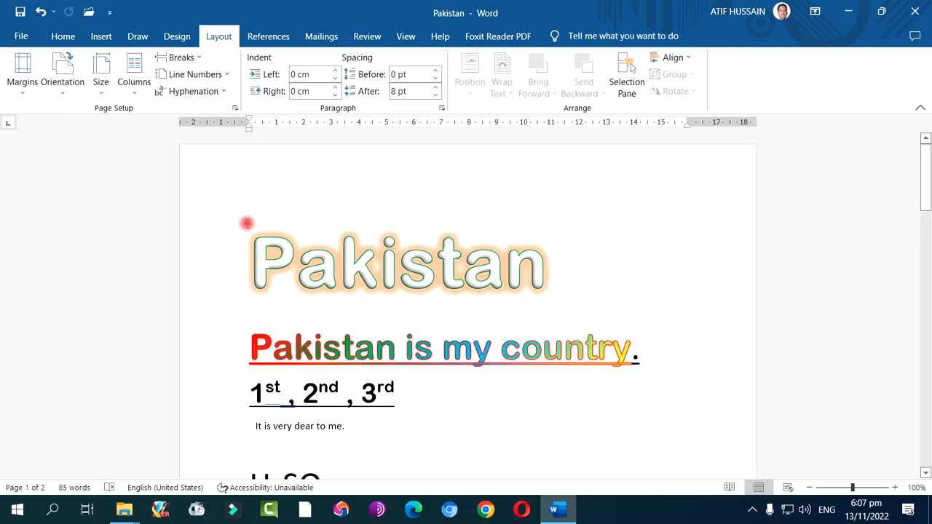
{"action": "left_click", "coordinate": [23, 92]}
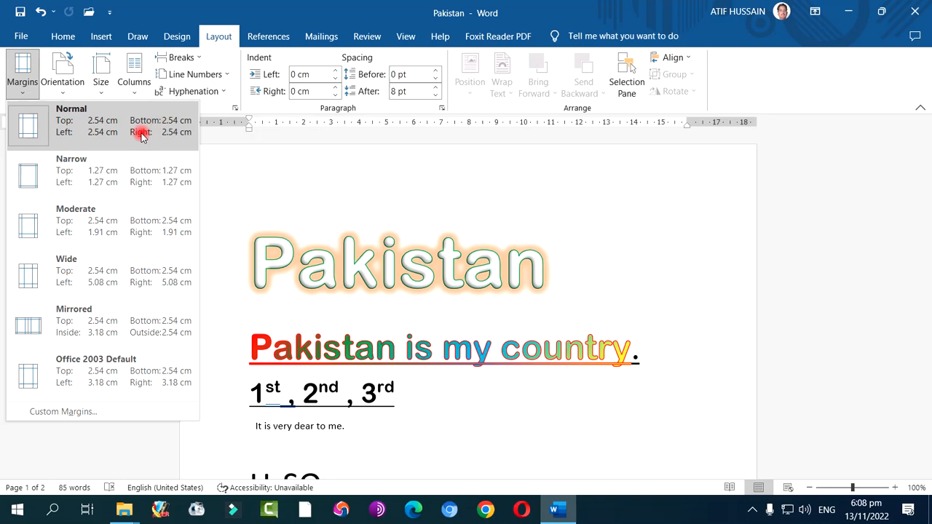
{"action": "left_click", "coordinate": [260, 176]}
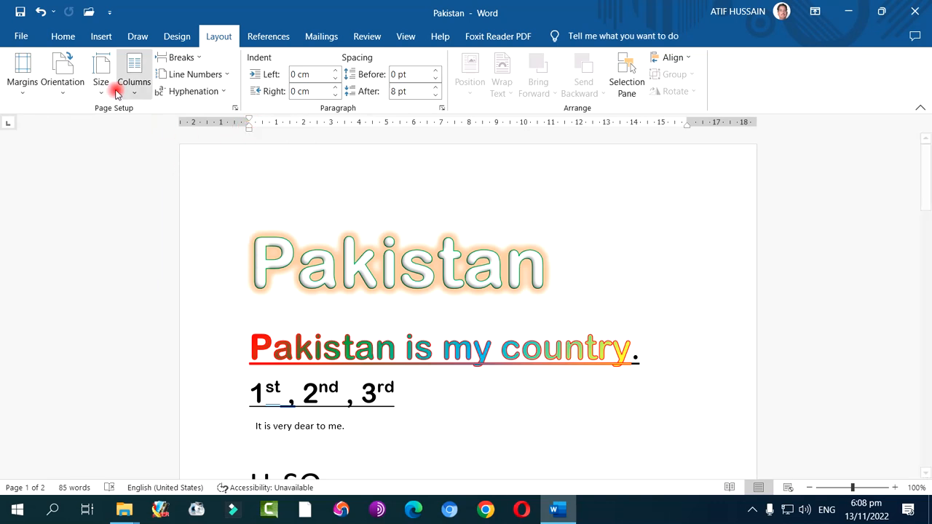
Apply the Narrow margins preset to the Pakistan document and check the pages down from the Pakistan title
{"action": "left_click", "coordinate": [28, 87]}
{"action": "left_click", "coordinate": [72, 171]}
{"action": "scroll", "coordinate": [193, 233], "scroll_direction": "down", "scroll_amount": 8}
{"action": "scroll", "coordinate": [241, 246], "scroll_direction": "up", "scroll_amount": 6}
{"action": "scroll", "coordinate": [245, 243], "scroll_direction": "up", "scroll_amount": 4}
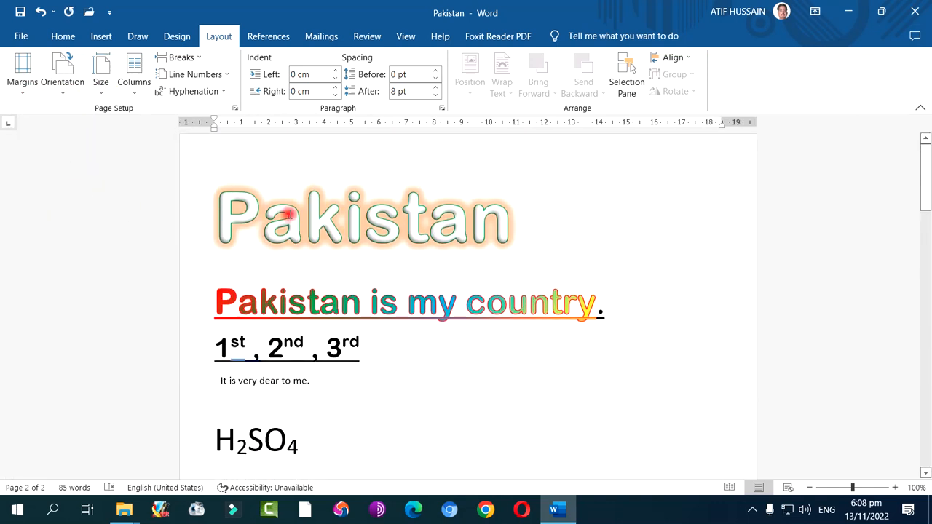
{"action": "left_click", "coordinate": [272, 227]}
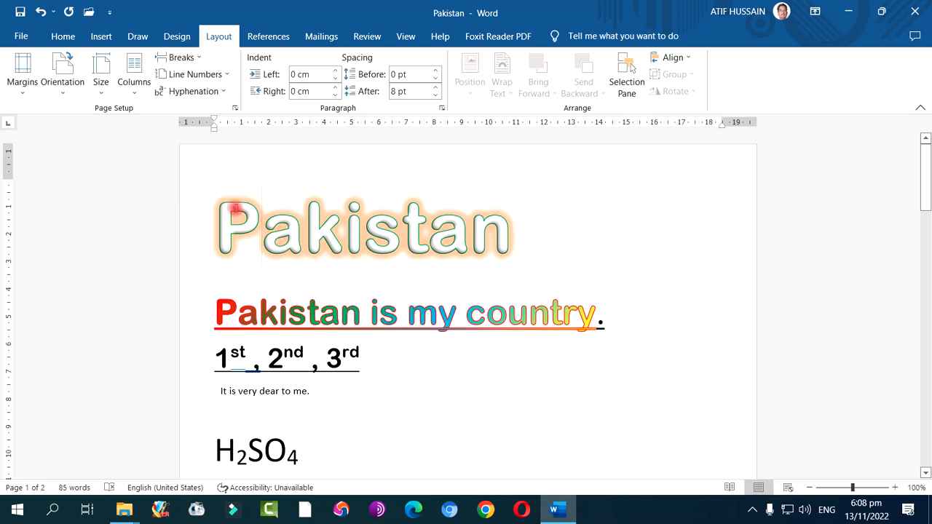
Apply the Normal margins preset, and set custom margins of 1.9 cm top, 2.2 cm bottom, 2.1 cm left and 2.1 cm right
{"action": "left_click", "coordinate": [23, 82]}
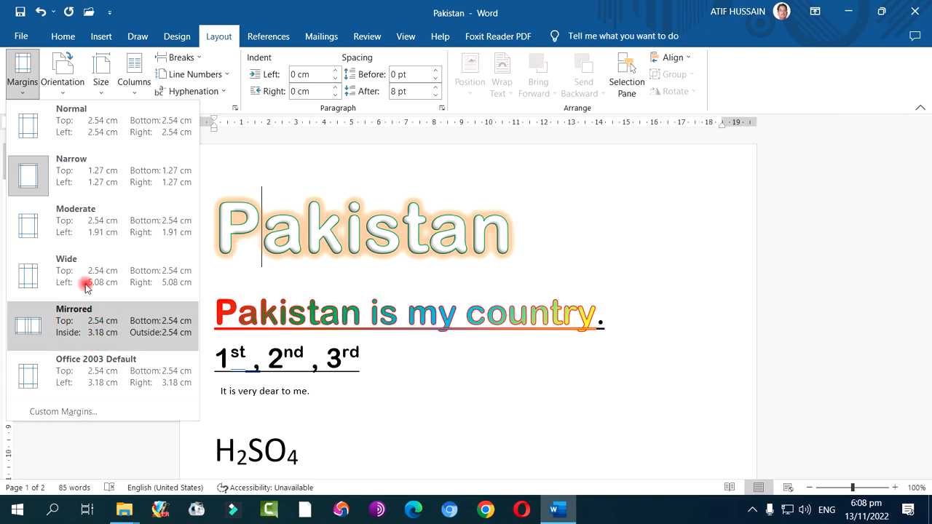
{"action": "left_click", "coordinate": [85, 137]}
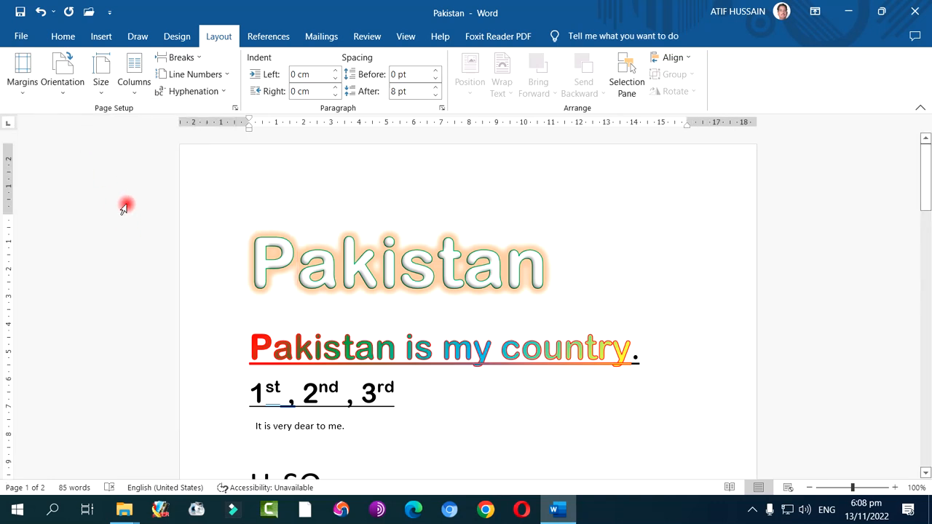
{"action": "left_click", "coordinate": [26, 91]}
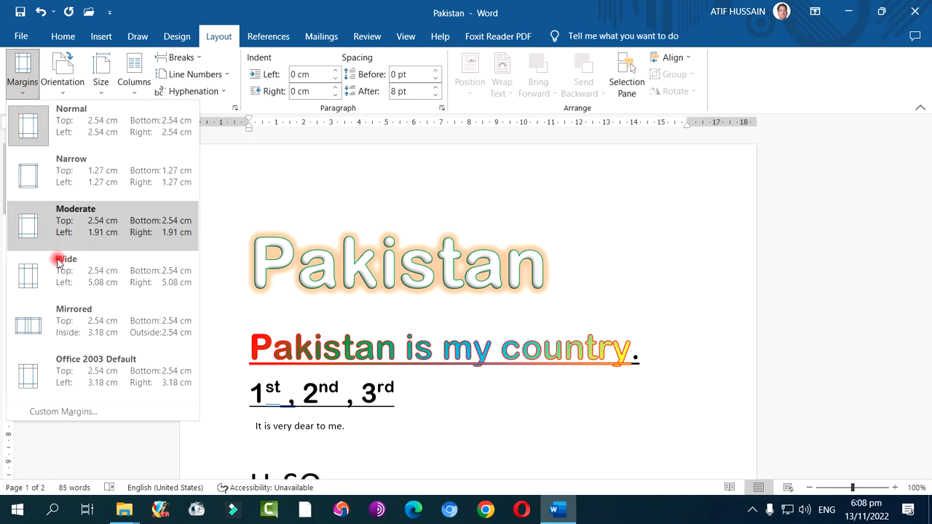
{"action": "left_click", "coordinate": [81, 412]}
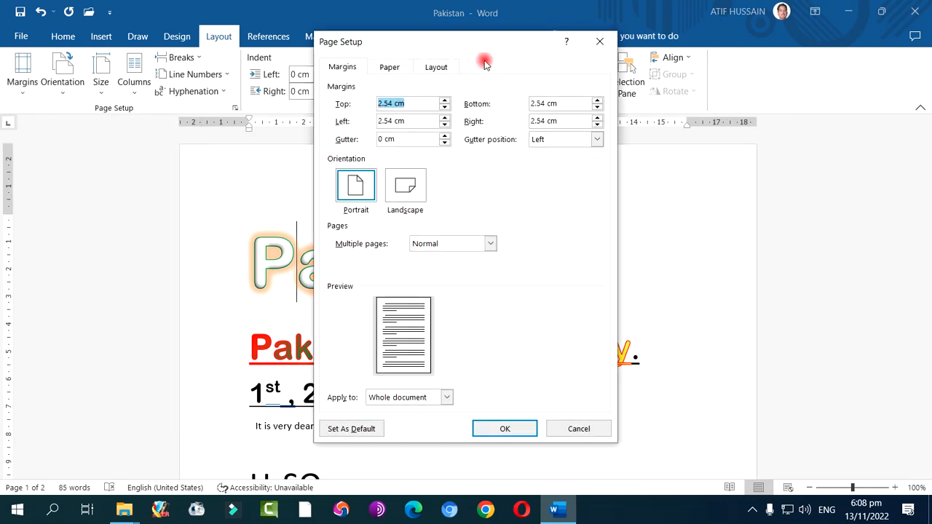
{"action": "left_click_drag", "start_coordinate": [453, 48], "coordinate": [638, 53]}
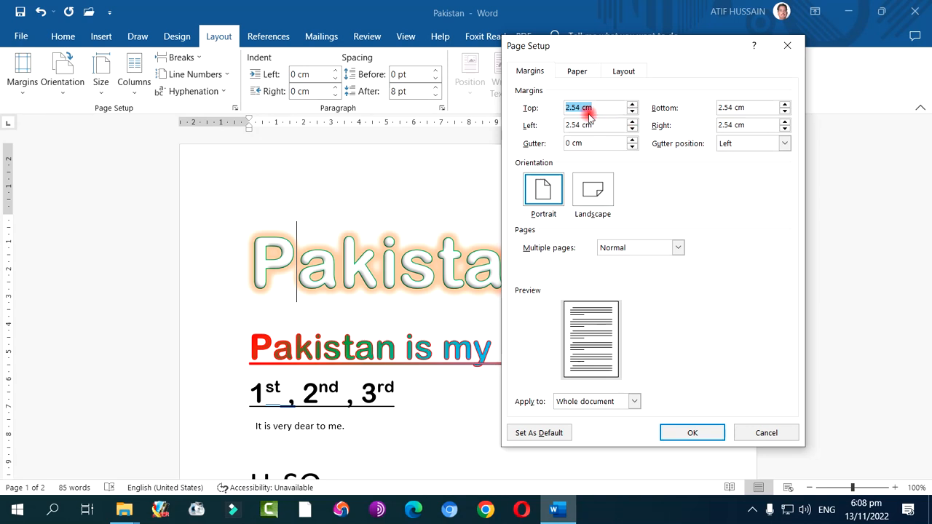
{"action": "left_click_drag", "start_coordinate": [631, 112], "coordinate": [631, 111]}
{"action": "left_click", "coordinate": [631, 130]}
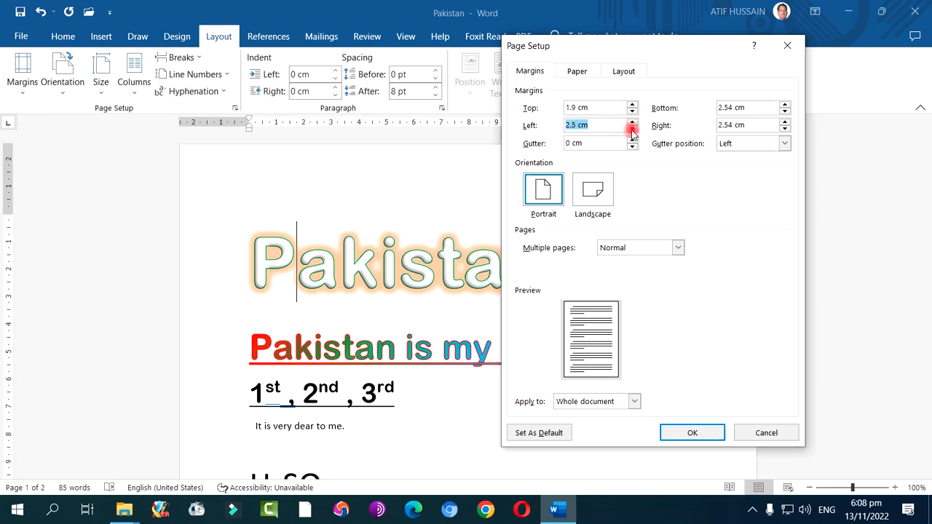
{"action": "double_click", "coordinate": [787, 112]}
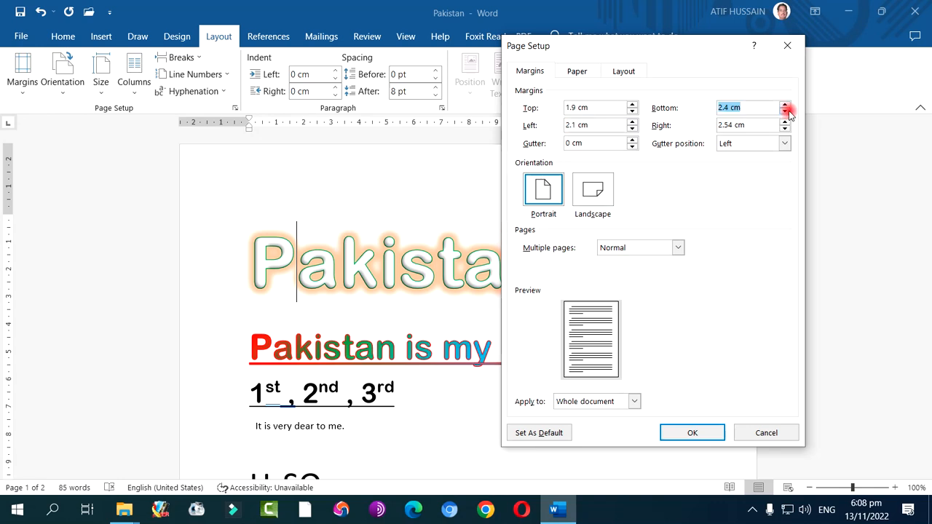
{"action": "left_click", "coordinate": [785, 129]}
{"action": "left_click", "coordinate": [786, 129]}
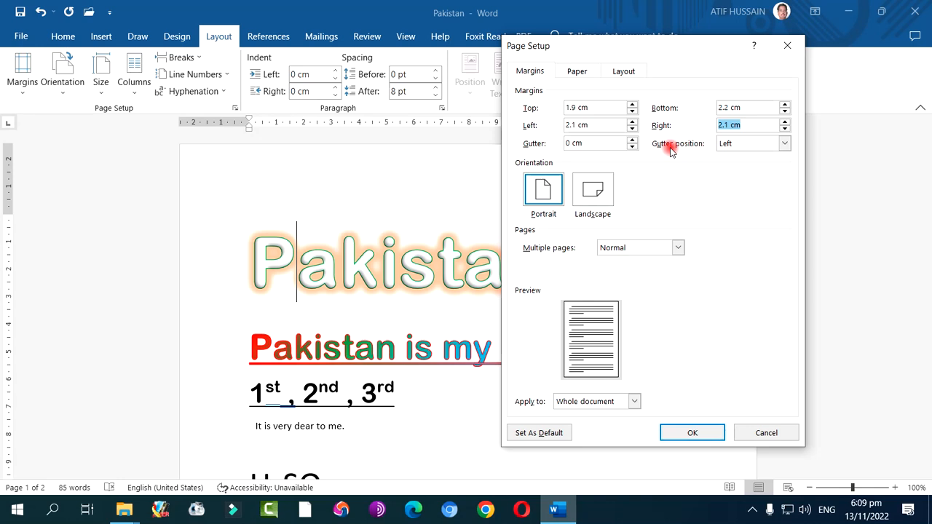
Add a 0.4 cm gutter with its position kept at Left, and apply the page setup to the whole document
{"action": "left_click", "coordinate": [754, 143]}
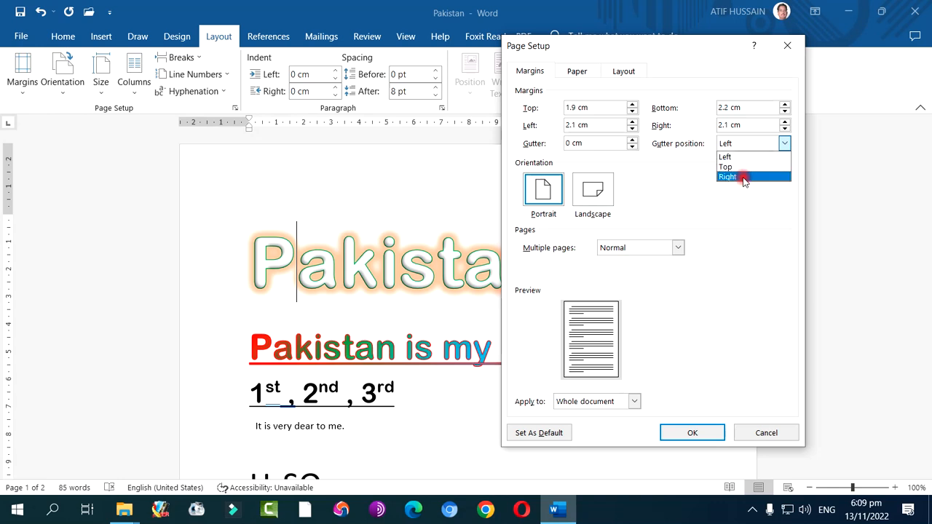
{"action": "left_click", "coordinate": [749, 143]}
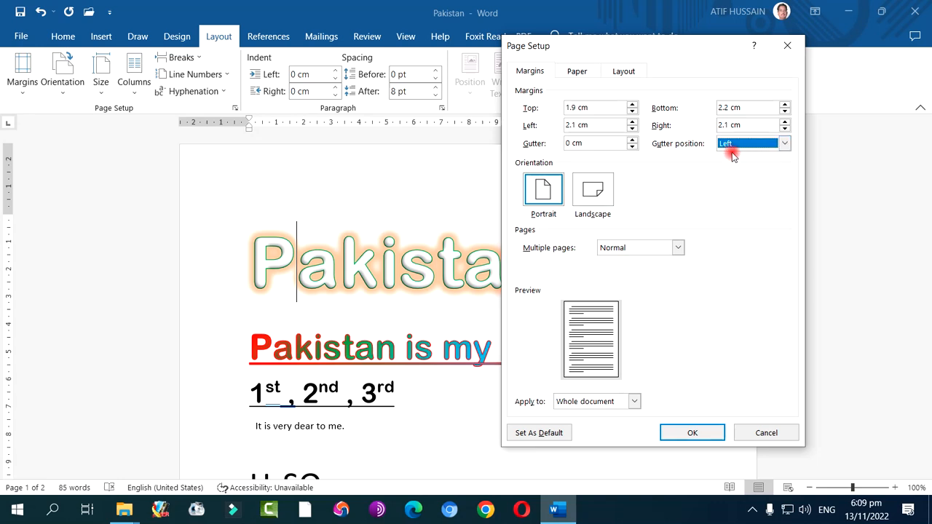
{"action": "left_click", "coordinate": [632, 141]}
{"action": "left_click", "coordinate": [633, 141]}
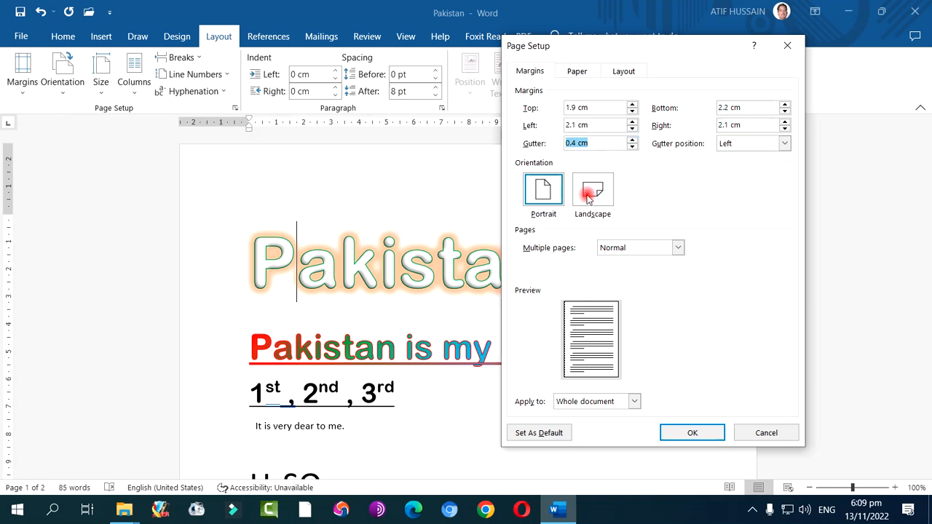
{"action": "left_click", "coordinate": [693, 433]}
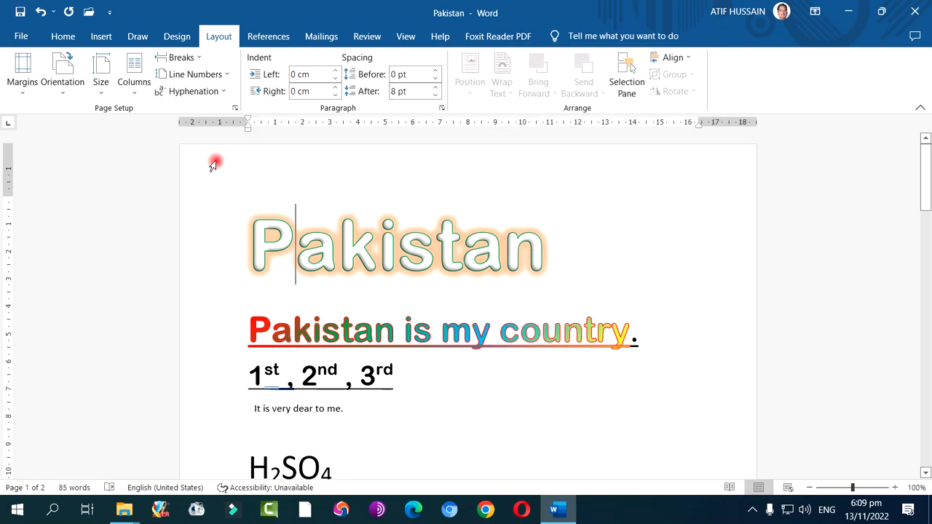
Switch the Pakistan document's page orientation to Landscape with whole pages in view
{"action": "left_click", "coordinate": [63, 90]}
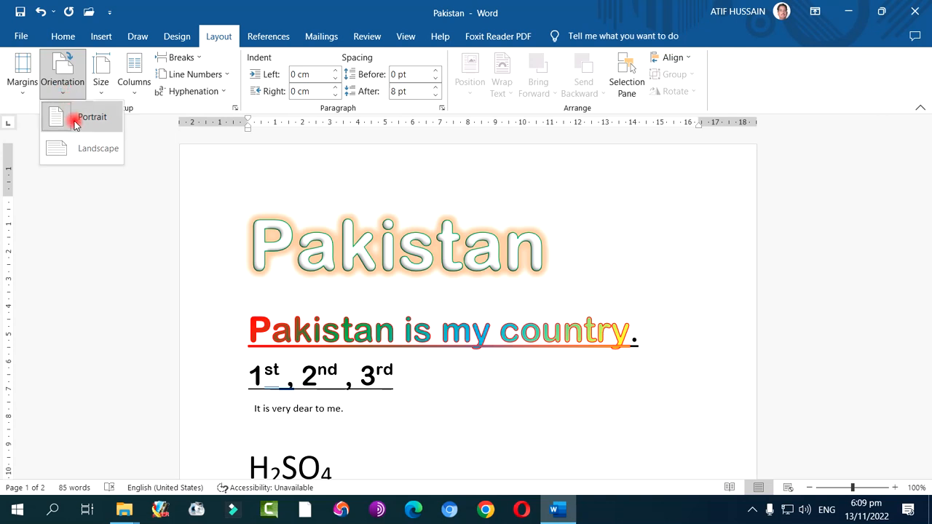
{"action": "left_click", "coordinate": [543, 382]}
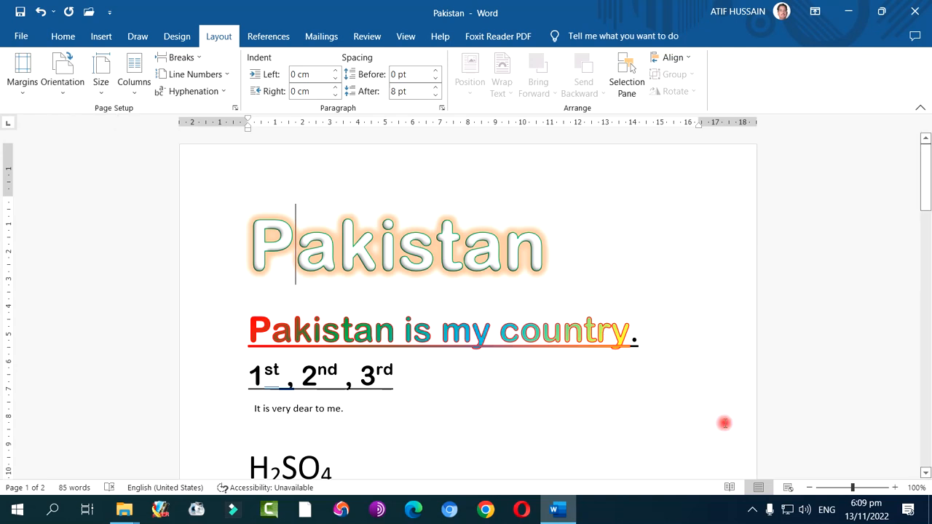
{"action": "left_click", "coordinate": [807, 489]}
{"action": "left_click", "coordinate": [808, 489]}
{"action": "left_click", "coordinate": [808, 489]}
{"action": "left_click", "coordinate": [808, 489]}
{"action": "left_click", "coordinate": [808, 489]}
{"action": "left_click", "coordinate": [808, 489]}
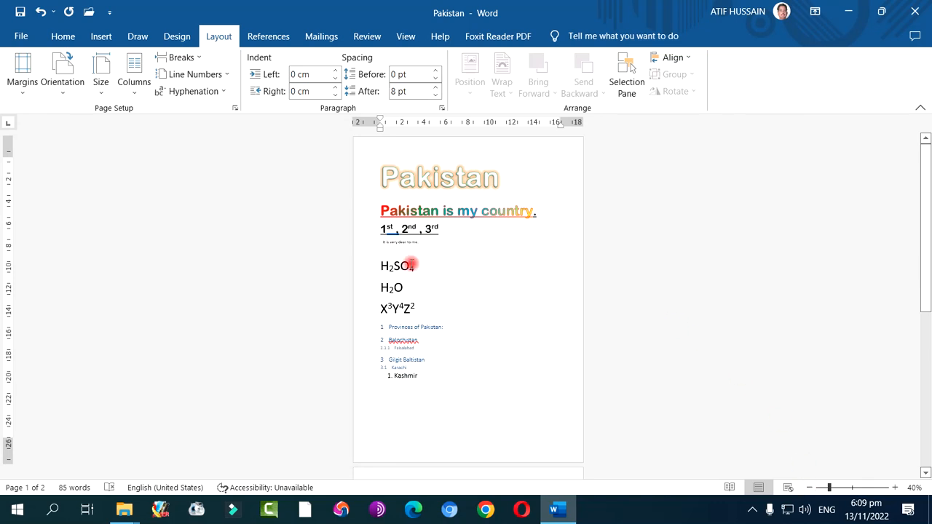
{"action": "left_click", "coordinate": [63, 93]}
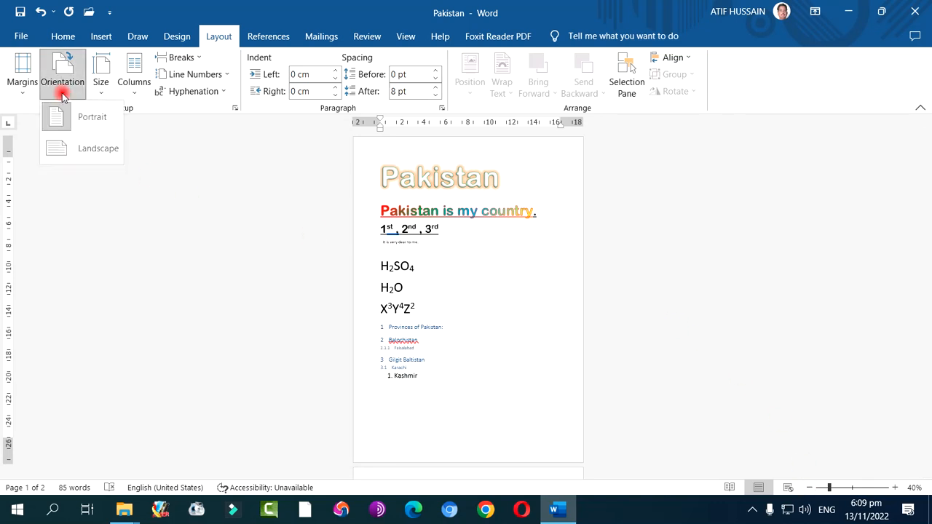
{"action": "left_click", "coordinate": [66, 149]}
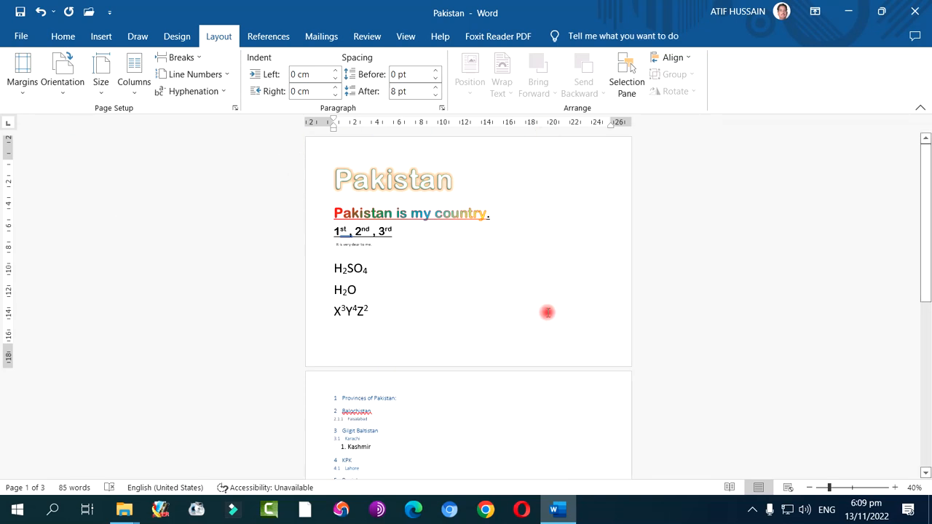
Return the document's page orientation to Portrait and view it at 100%
{"action": "left_click", "coordinate": [62, 73]}
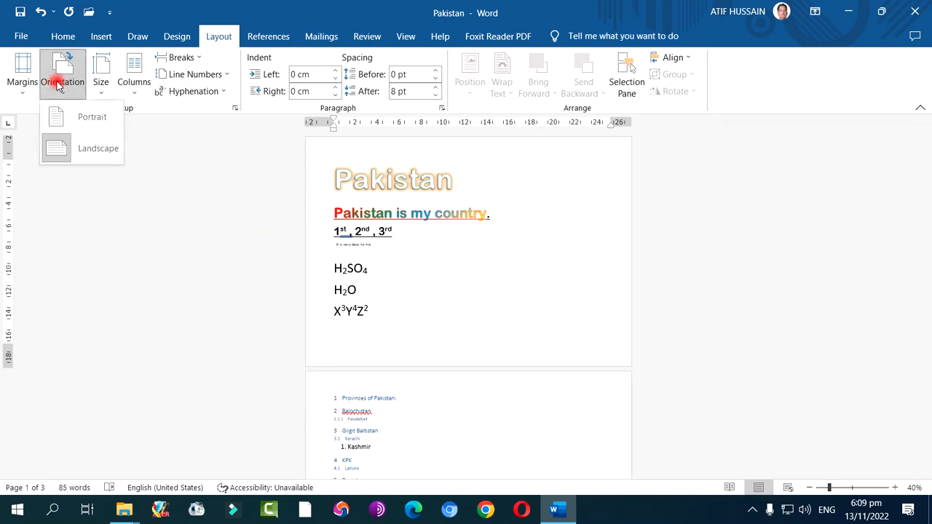
{"action": "left_click", "coordinate": [68, 120]}
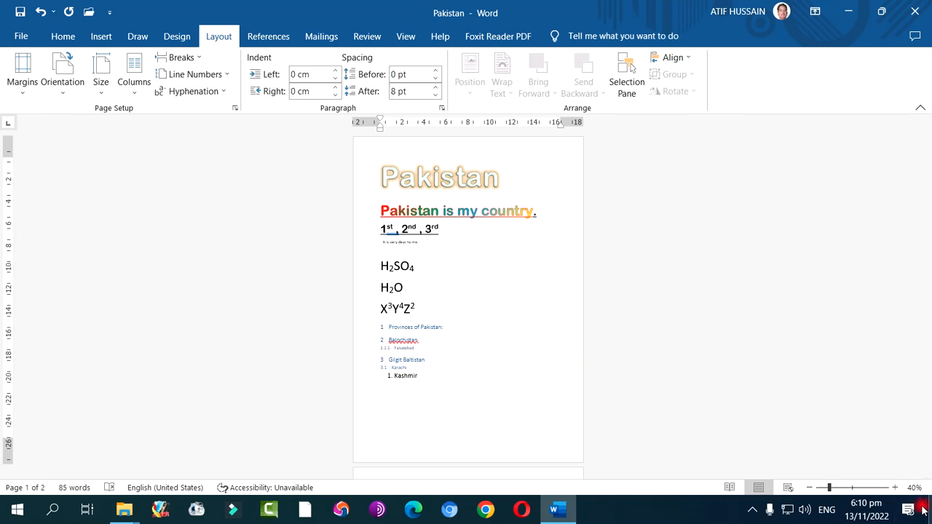
{"action": "left_click", "coordinate": [896, 487]}
{"action": "left_click", "coordinate": [895, 487]}
{"action": "left_click", "coordinate": [896, 488]}
{"action": "left_click", "coordinate": [895, 488]}
{"action": "left_click", "coordinate": [895, 488]}
{"action": "left_click", "coordinate": [895, 487]}
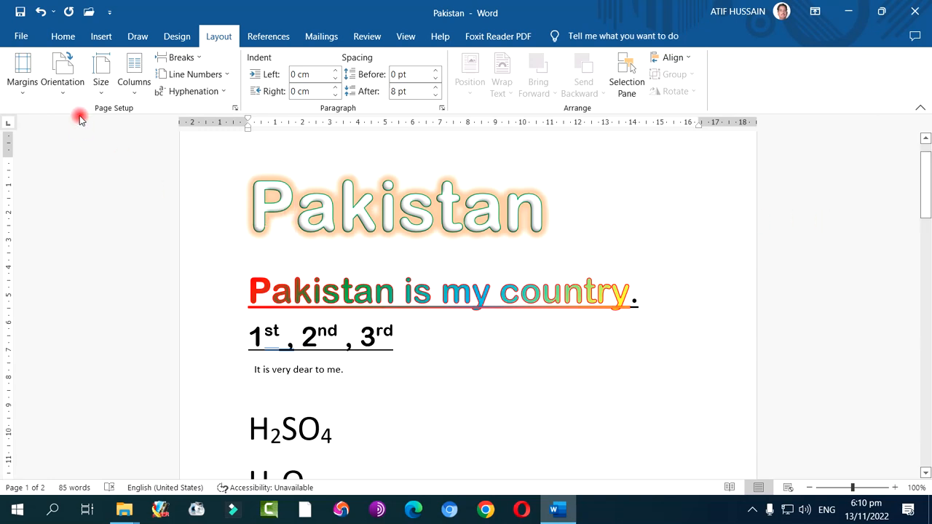
Look through the available paper sizes for the document, and leave the list without choosing one
{"action": "left_click", "coordinate": [95, 92]}
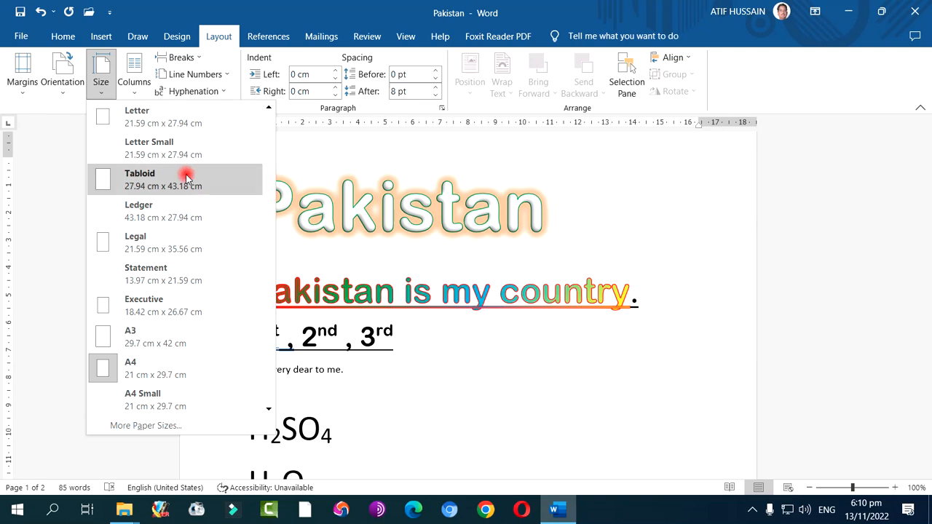
{"action": "scroll", "coordinate": [189, 270], "scroll_direction": "down", "scroll_amount": 5}
{"action": "scroll", "coordinate": [191, 292], "scroll_direction": "down", "scroll_amount": 2}
{"action": "scroll", "coordinate": [188, 290], "scroll_direction": "up", "scroll_amount": 3}
{"action": "scroll", "coordinate": [182, 335], "scroll_direction": "down", "scroll_amount": 15}
{"action": "scroll", "coordinate": [180, 333], "scroll_direction": "down", "scroll_amount": 15}
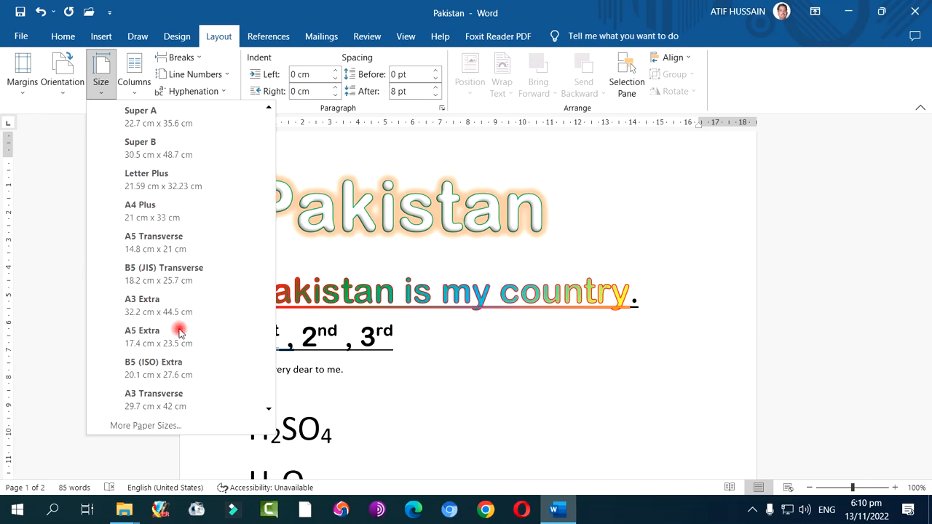
{"action": "scroll", "coordinate": [179, 328], "scroll_direction": "up", "scroll_amount": 20}
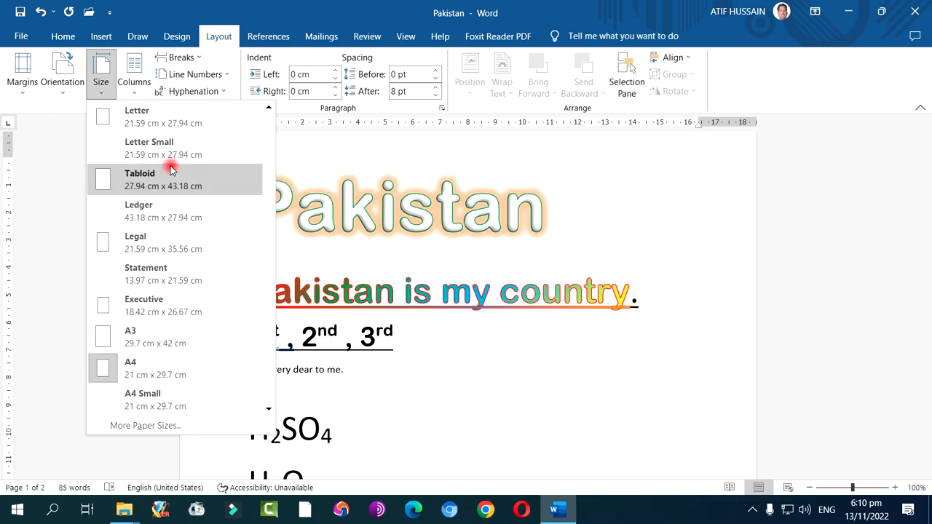
{"action": "left_click", "coordinate": [107, 93]}
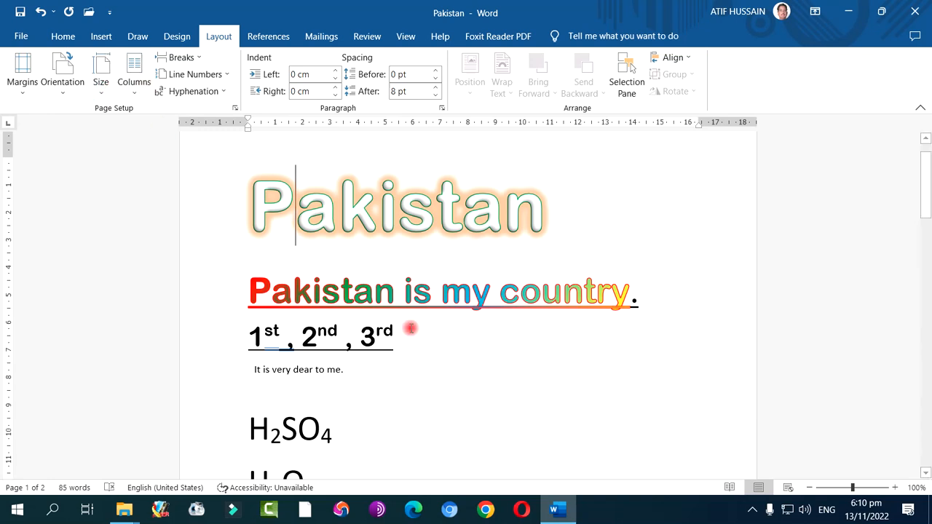
Lay out the Pakistan document's text in two columns
{"action": "scroll", "coordinate": [491, 372], "scroll_direction": "down", "scroll_amount": 15}
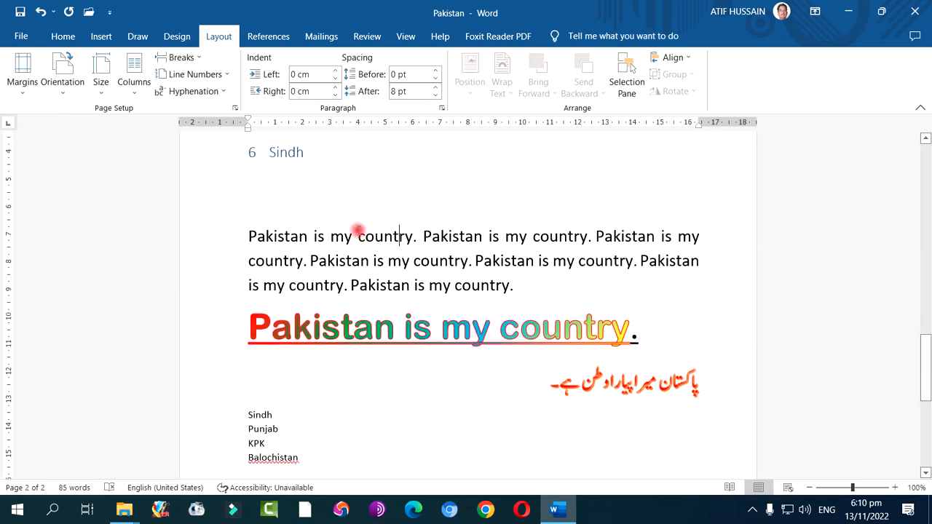
{"action": "left_click", "coordinate": [149, 86]}
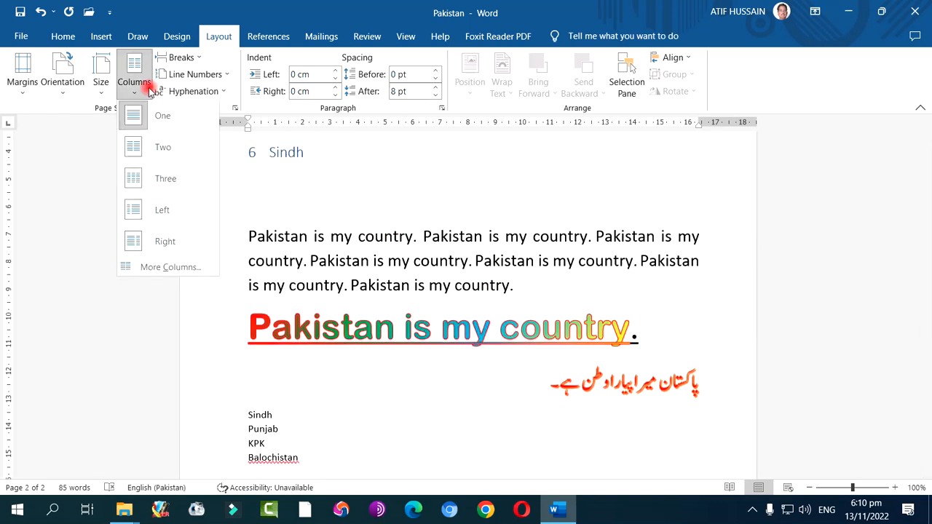
{"action": "left_click", "coordinate": [148, 155]}
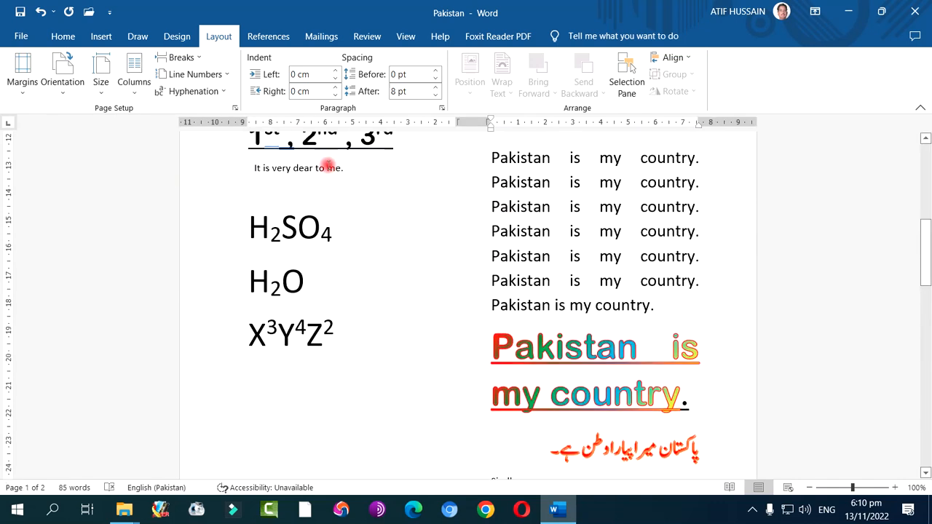
Add a dividing line between the two columns throughout the whole document
{"action": "left_click", "coordinate": [137, 92]}
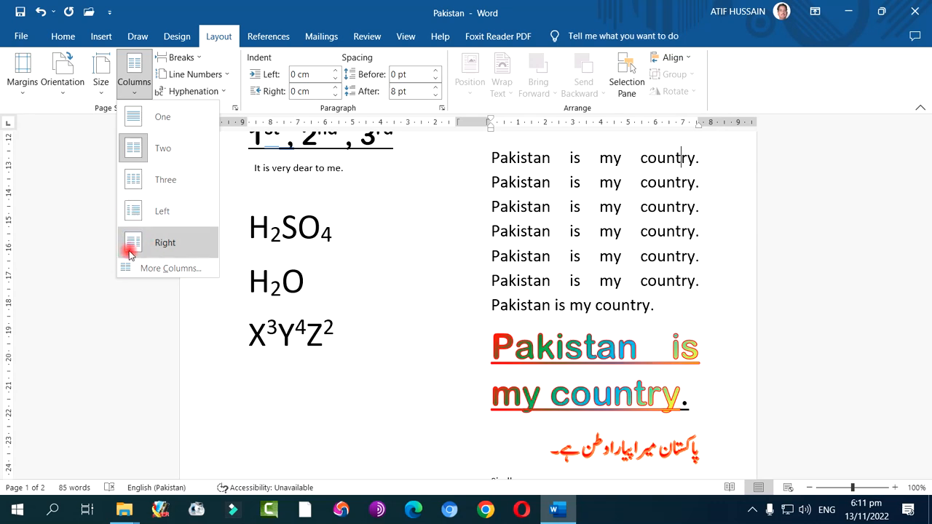
{"action": "left_click", "coordinate": [167, 268]}
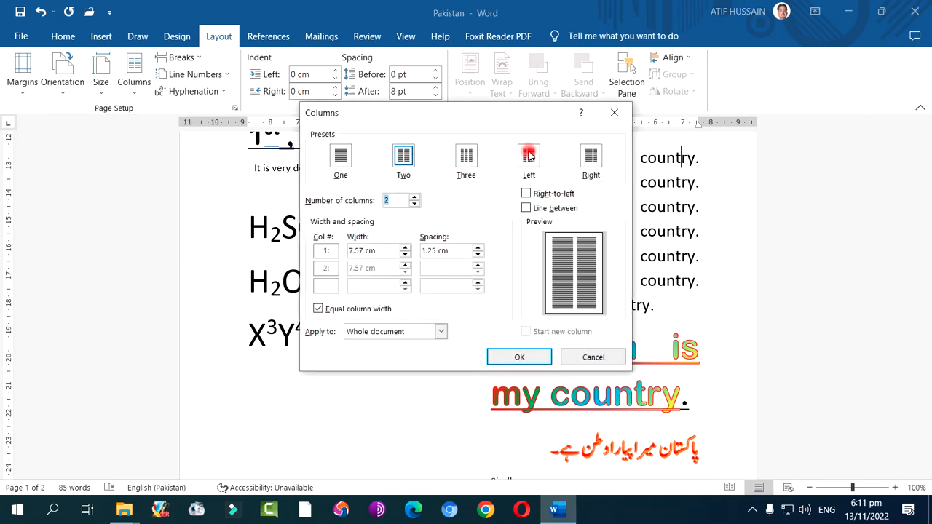
{"action": "left_click_drag", "start_coordinate": [496, 112], "coordinate": [277, 173]}
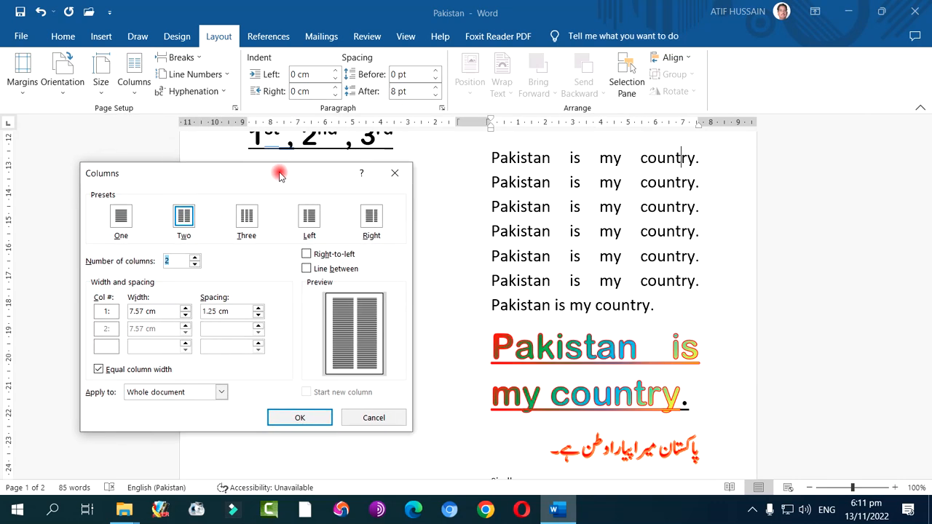
{"action": "left_click", "coordinate": [306, 269]}
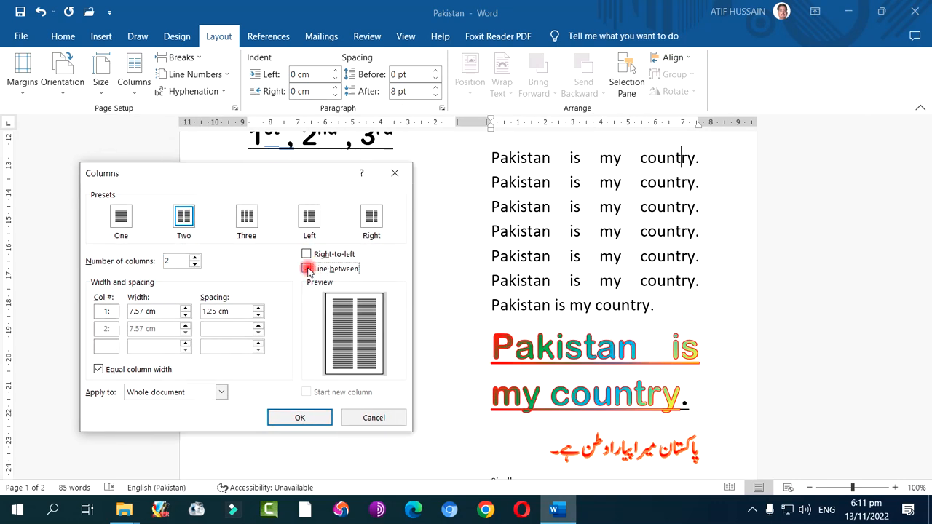
{"action": "left_click", "coordinate": [301, 416]}
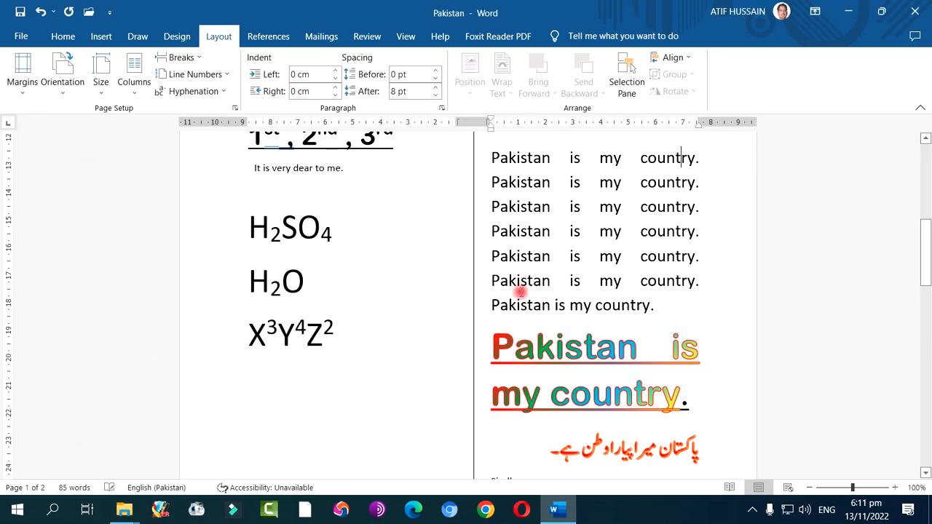
Lay out the whole document in three equal columns with a dividing line between them
{"action": "left_click", "coordinate": [138, 92]}
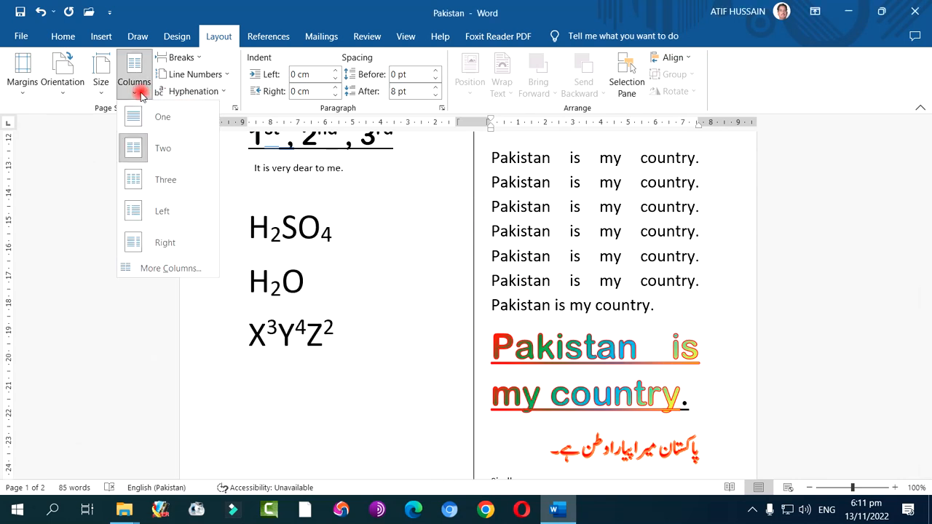
{"action": "left_click", "coordinate": [161, 268]}
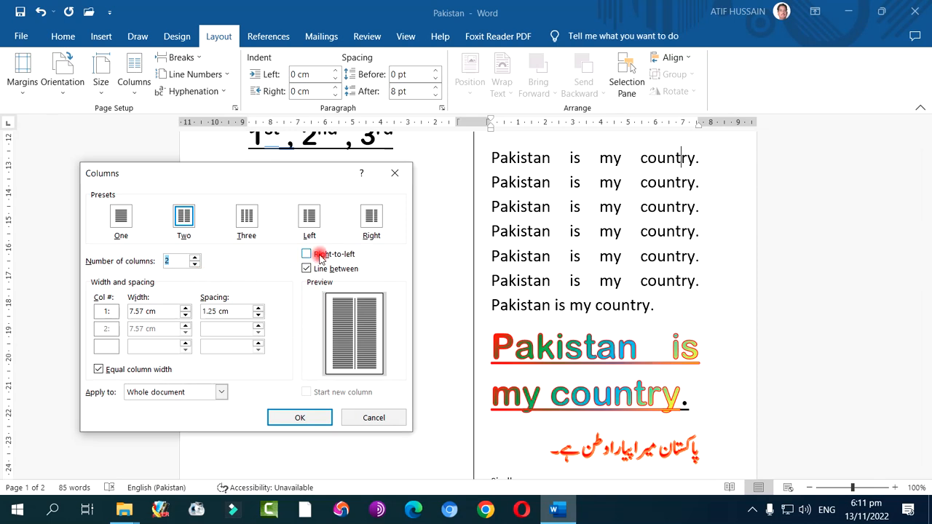
{"action": "left_click", "coordinate": [246, 216]}
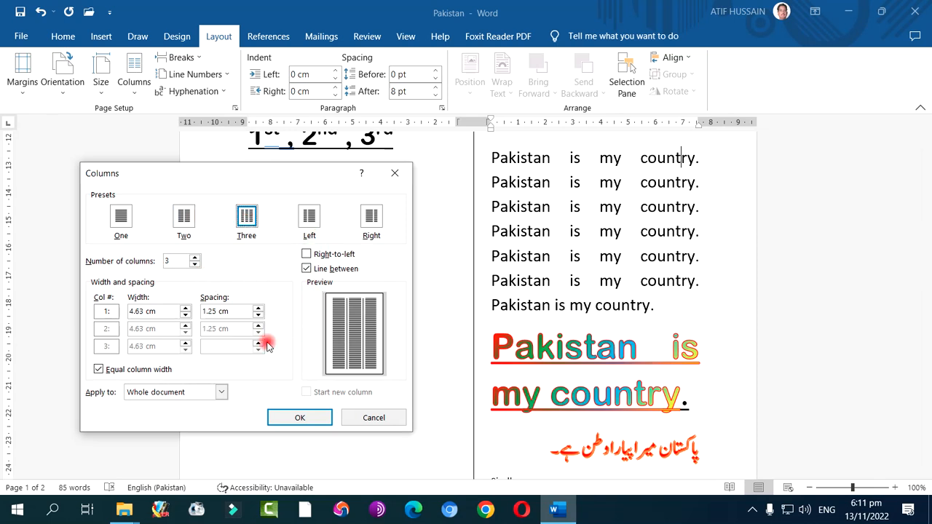
{"action": "left_click", "coordinate": [300, 417]}
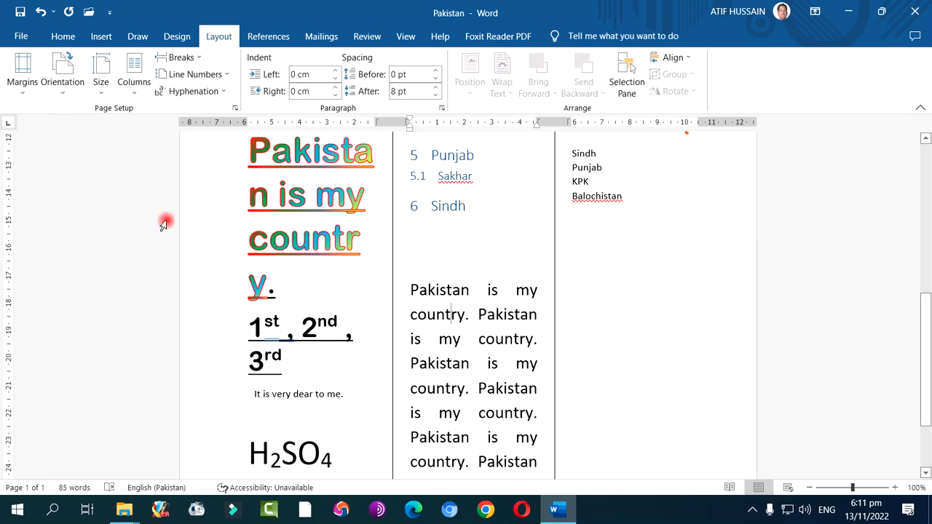
Return the Pakistan document to a single-column layout
{"action": "left_click", "coordinate": [136, 86]}
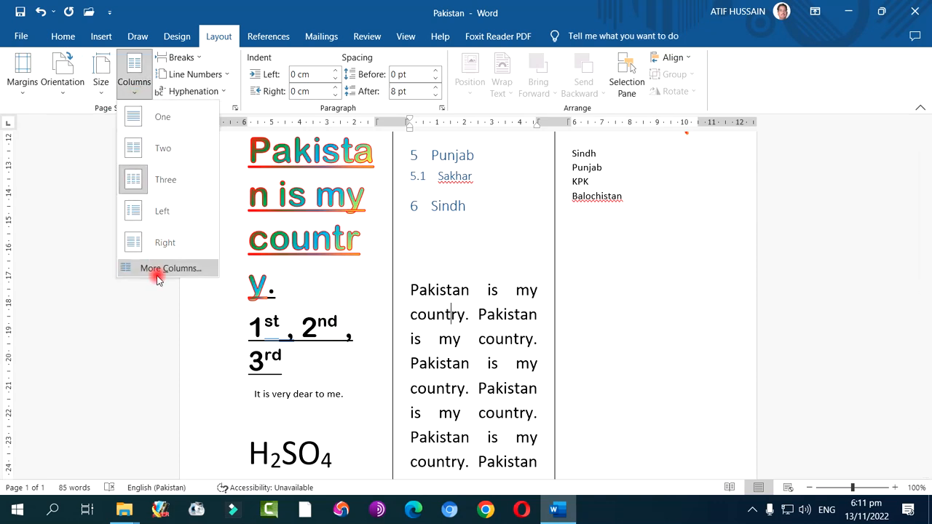
{"action": "left_click", "coordinate": [162, 124]}
{"action": "scroll", "coordinate": [348, 270], "scroll_direction": "up", "scroll_amount": 5}
{"action": "scroll", "coordinate": [350, 270], "scroll_direction": "up", "scroll_amount": 8}
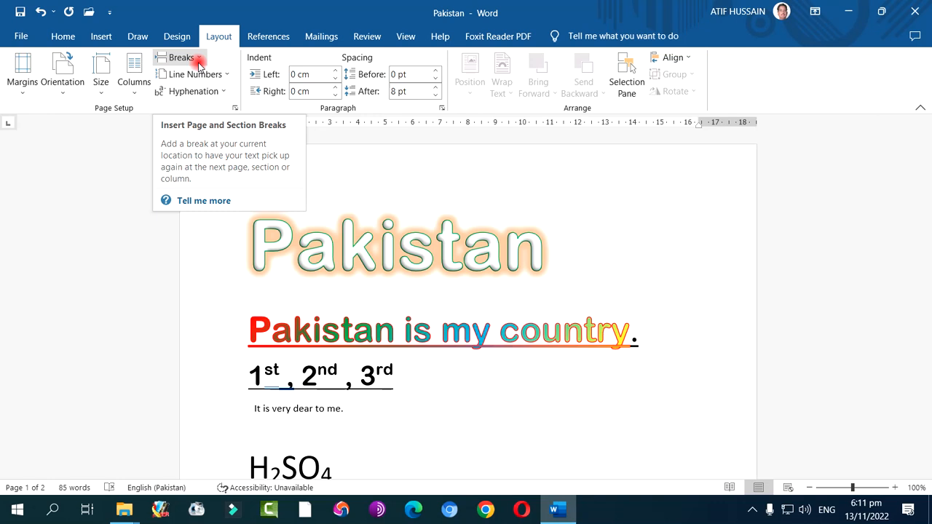
Insert a page break after the "Faisalabad" heading so the following text starts on a new page
{"action": "scroll", "coordinate": [327, 306], "scroll_direction": "down", "scroll_amount": 10}
{"action": "scroll", "coordinate": [290, 292], "scroll_direction": "down", "scroll_amount": 4}
{"action": "scroll", "coordinate": [290, 292], "scroll_direction": "up", "scroll_amount": 3}
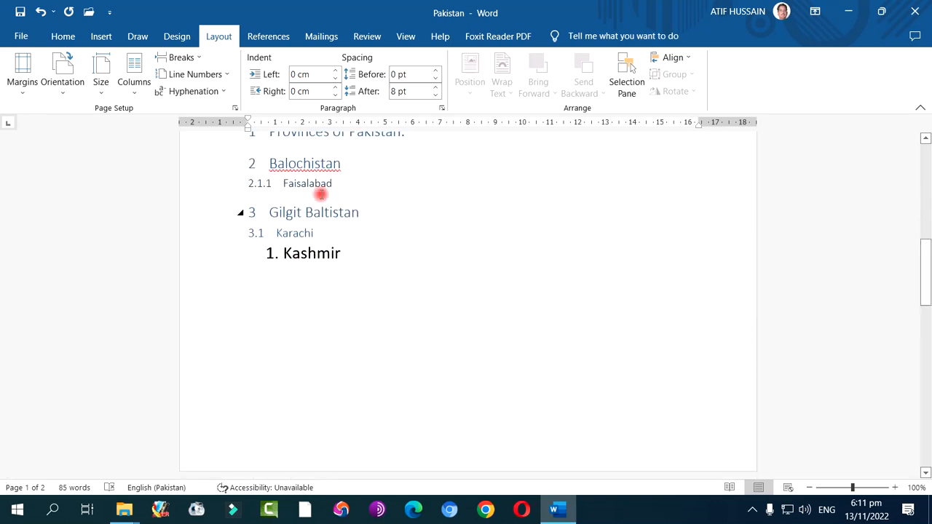
{"action": "left_click", "coordinate": [334, 191]}
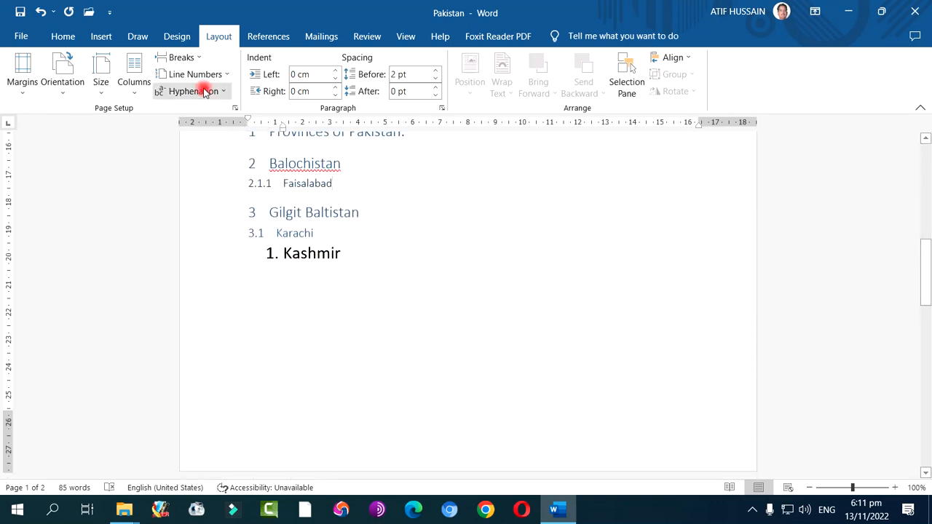
{"action": "left_click", "coordinate": [182, 57]}
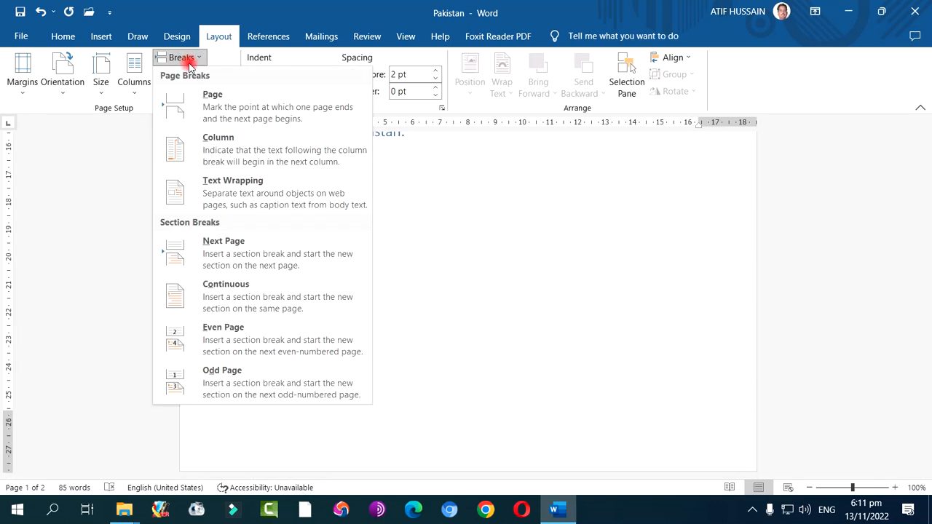
{"action": "left_click", "coordinate": [222, 102]}
{"action": "key", "text": "ctrl+z"}
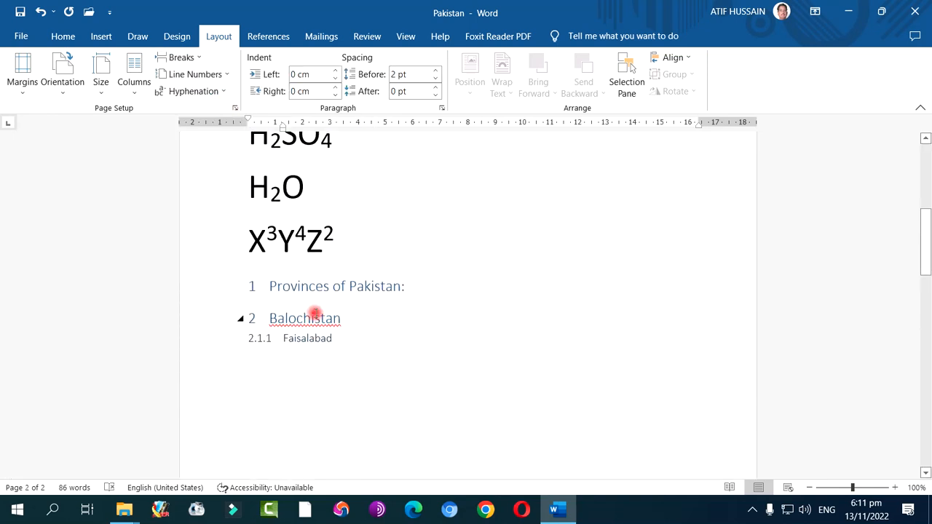
{"action": "scroll", "coordinate": [315, 311], "scroll_direction": "down", "scroll_amount": 10}
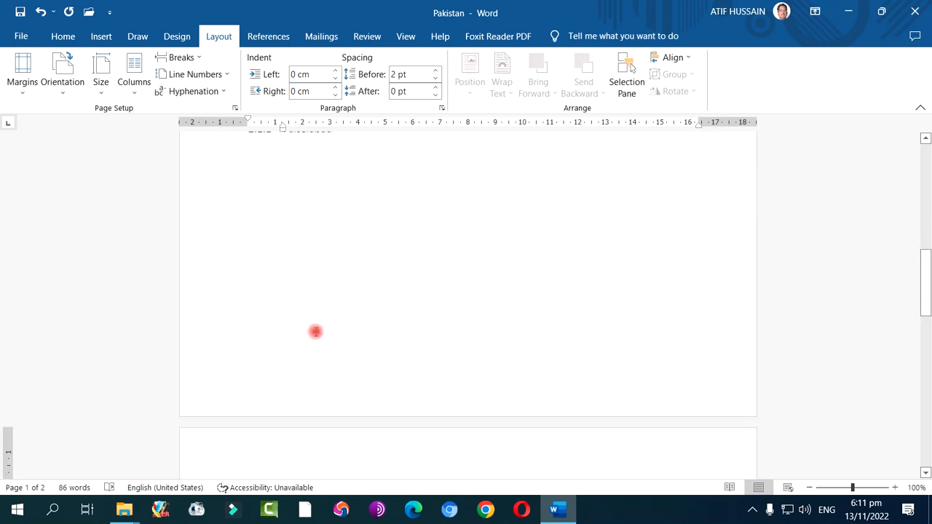
Look through the available page and section break types, and leave the list without choosing one
{"action": "left_click", "coordinate": [280, 278]}
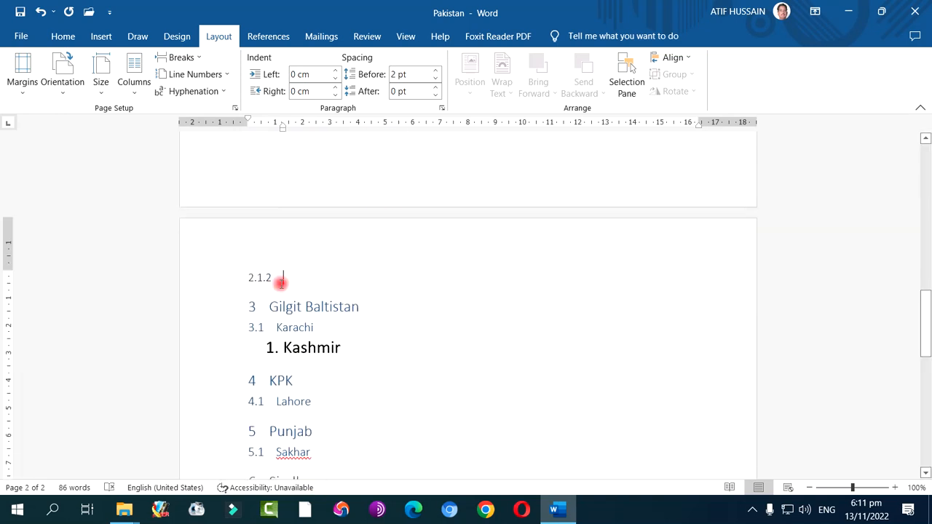
{"action": "left_click", "coordinate": [181, 57]}
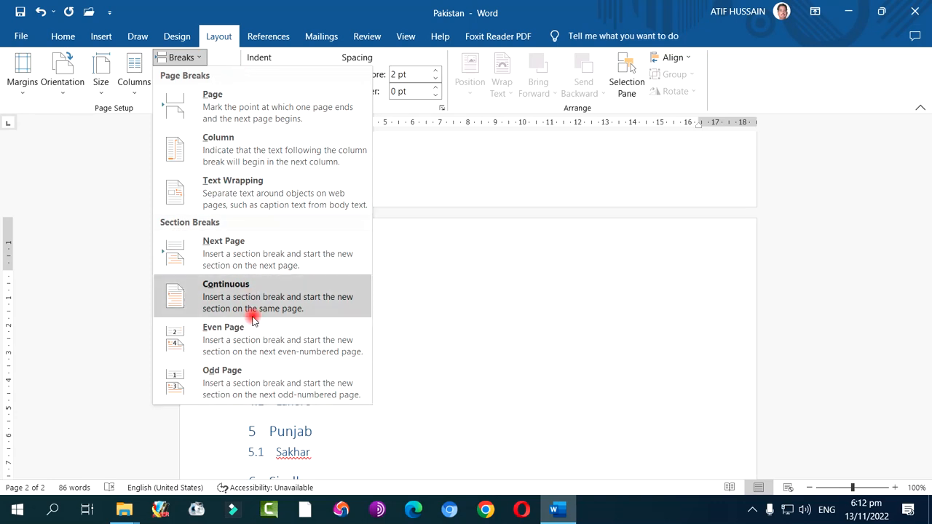
{"action": "left_click", "coordinate": [197, 58]}
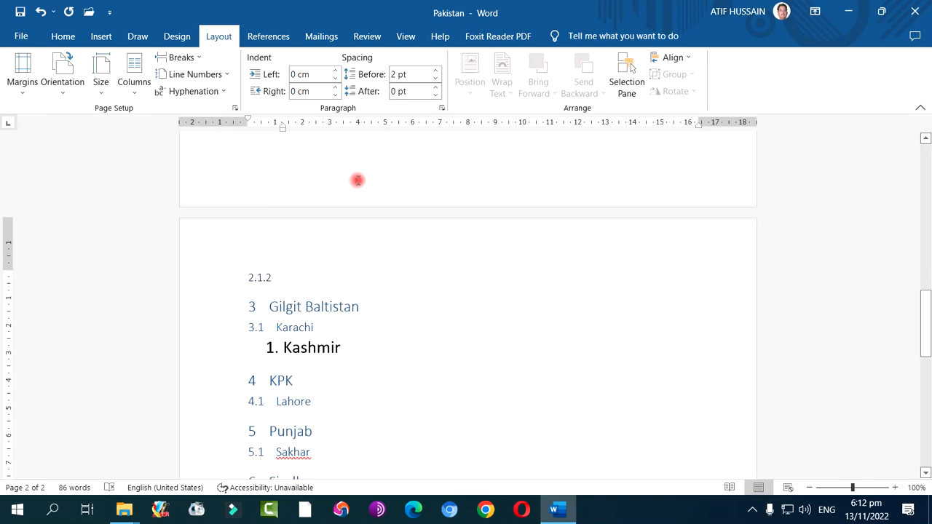
Move the hanging indent of the empty 2.1.2 heading back to the left margin at 0 cm
{"action": "scroll", "coordinate": [357, 180], "scroll_direction": "up", "scroll_amount": 10}
{"action": "mouse_move", "coordinate": [256, 127]}
{"action": "left_mouse_down"}
{"action": "mouse_move", "coordinate": [283, 129]}
{"action": "mouse_move", "coordinate": [219, 124]}
{"action": "mouse_move", "coordinate": [249, 122]}
{"action": "left_mouse_up"}
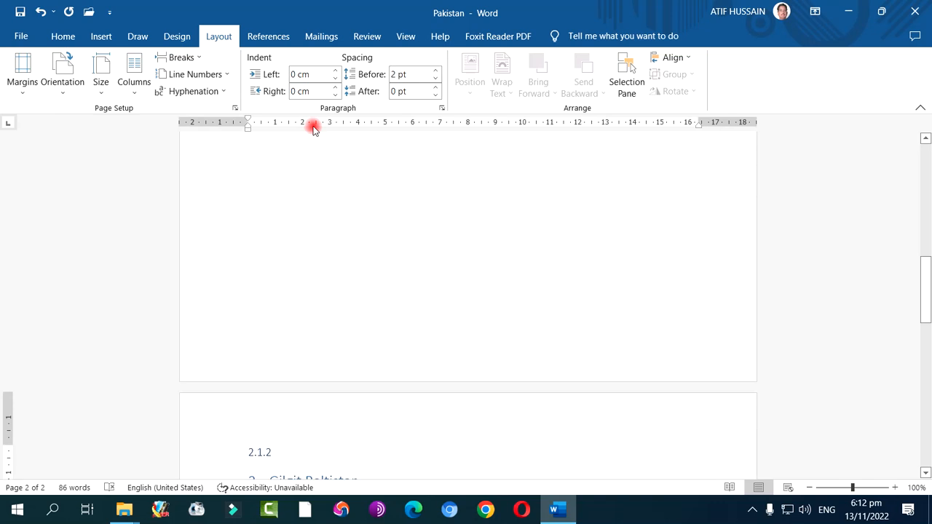
{"action": "scroll", "coordinate": [350, 244], "scroll_direction": "up", "scroll_amount": 5}
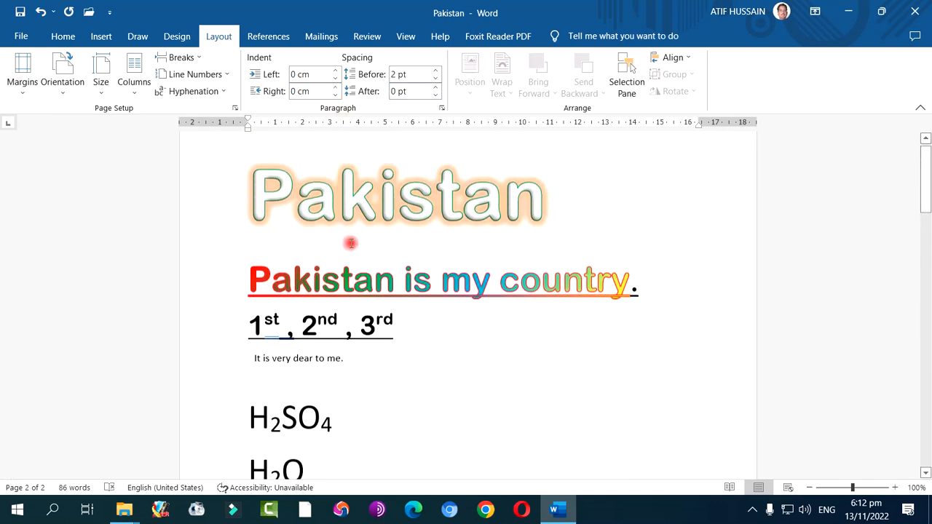
Choose a Box page border for the whole document with a combined thick-and-thin line style
{"action": "left_click", "coordinate": [350, 244]}
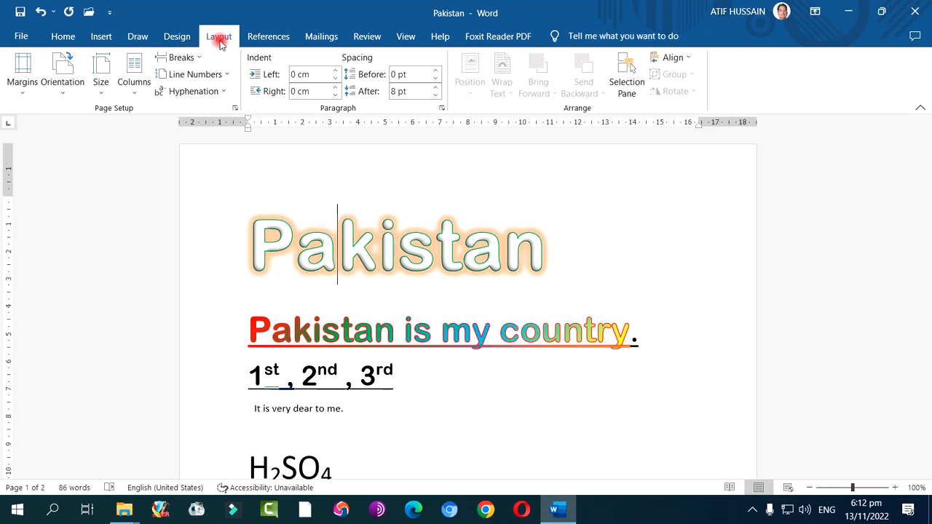
{"action": "left_click", "coordinate": [177, 38]}
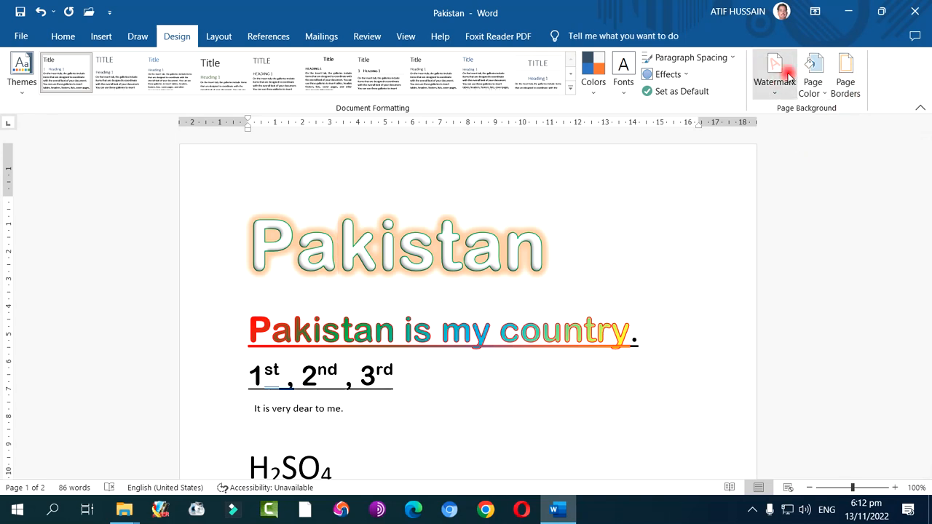
{"action": "left_click", "coordinate": [851, 88]}
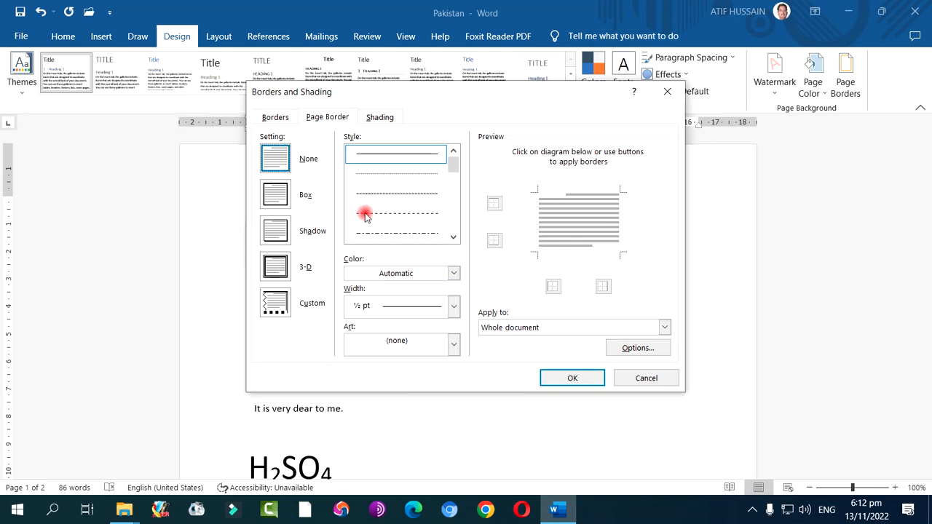
{"action": "left_click", "coordinate": [447, 194]}
{"action": "left_click", "coordinate": [453, 197]}
{"action": "left_click", "coordinate": [453, 211]}
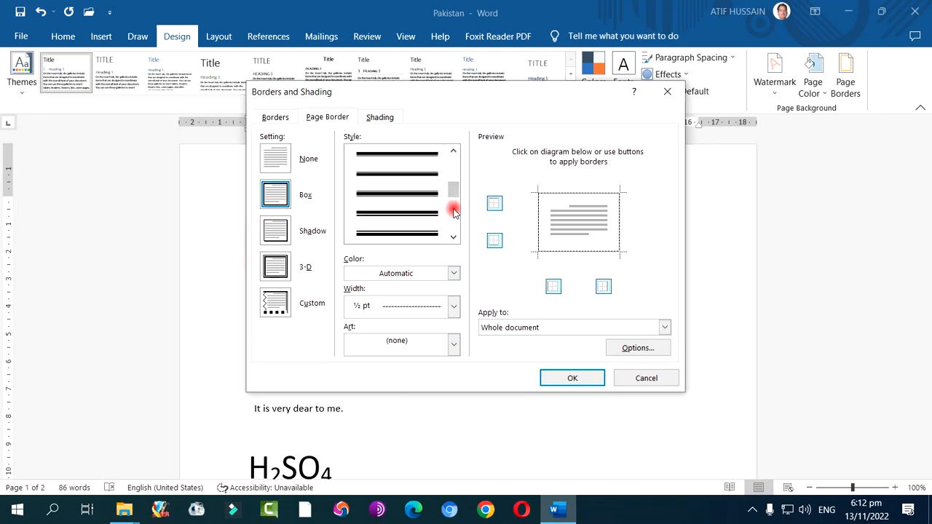
{"action": "left_click", "coordinate": [428, 180]}
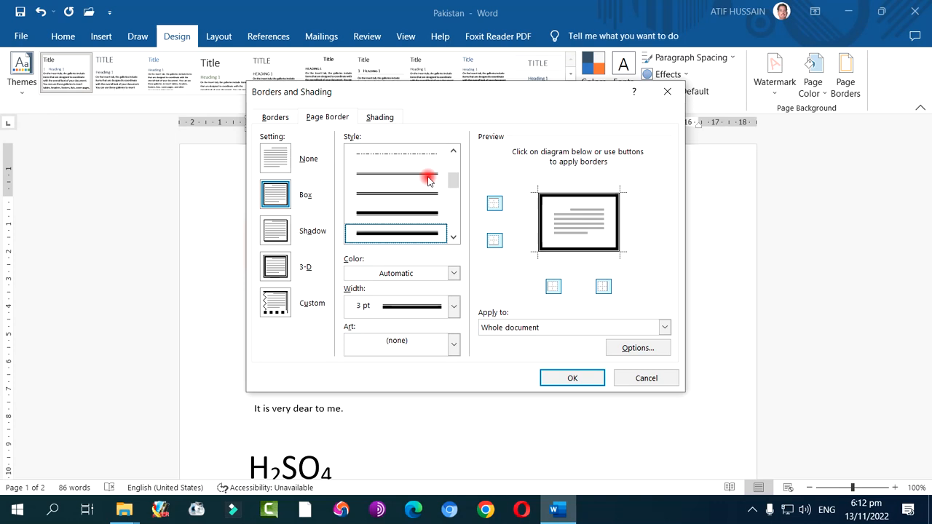
Set the page border's color to standard blue and its width to 4 ½ pt, apply it, and check the pages
{"action": "left_click", "coordinate": [432, 271]}
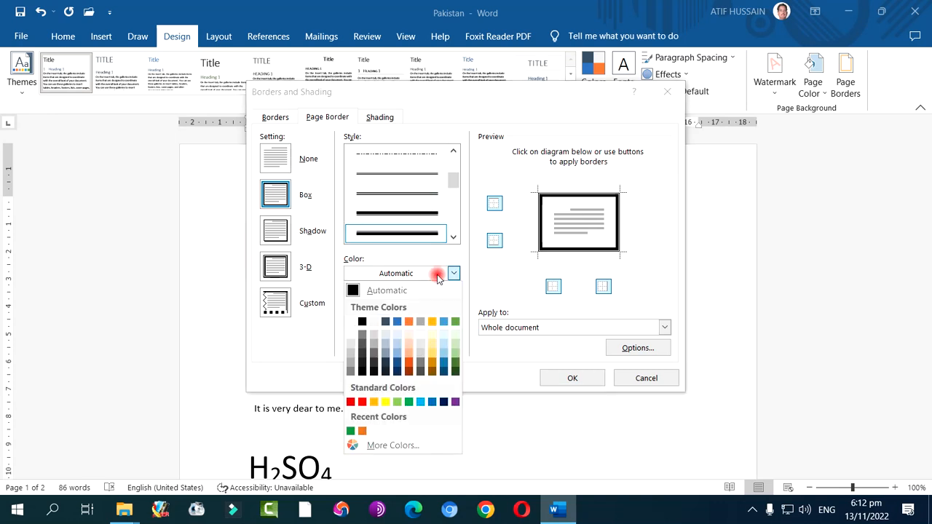
{"action": "left_click", "coordinate": [430, 402]}
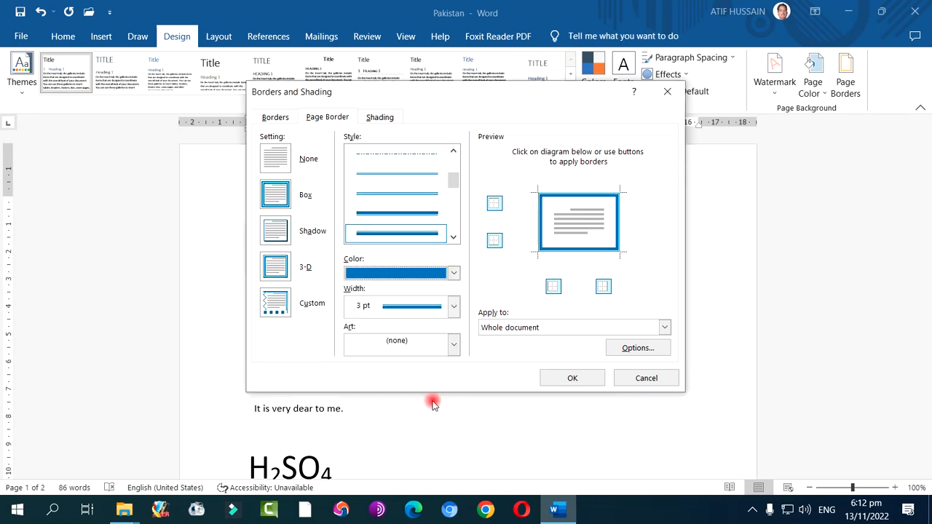
{"action": "left_click", "coordinate": [452, 306]}
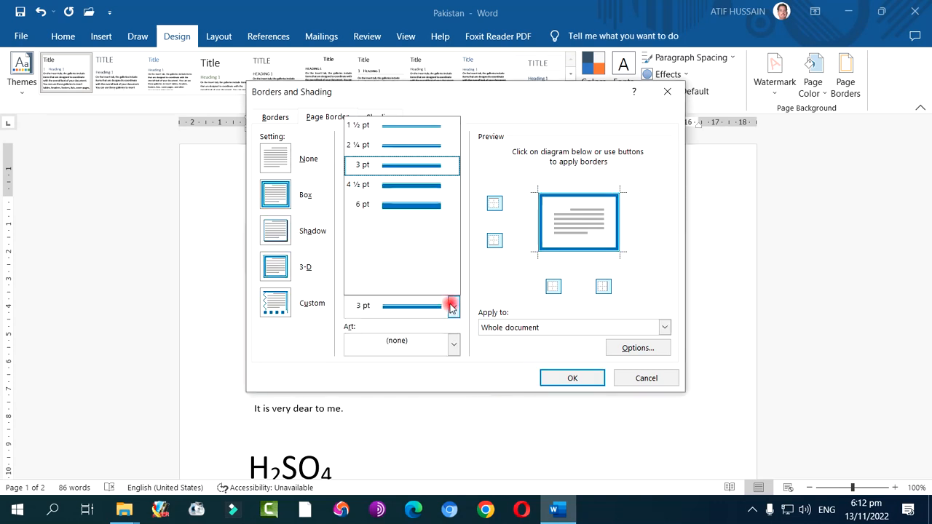
{"action": "left_click", "coordinate": [426, 185]}
{"action": "left_click", "coordinate": [572, 377]}
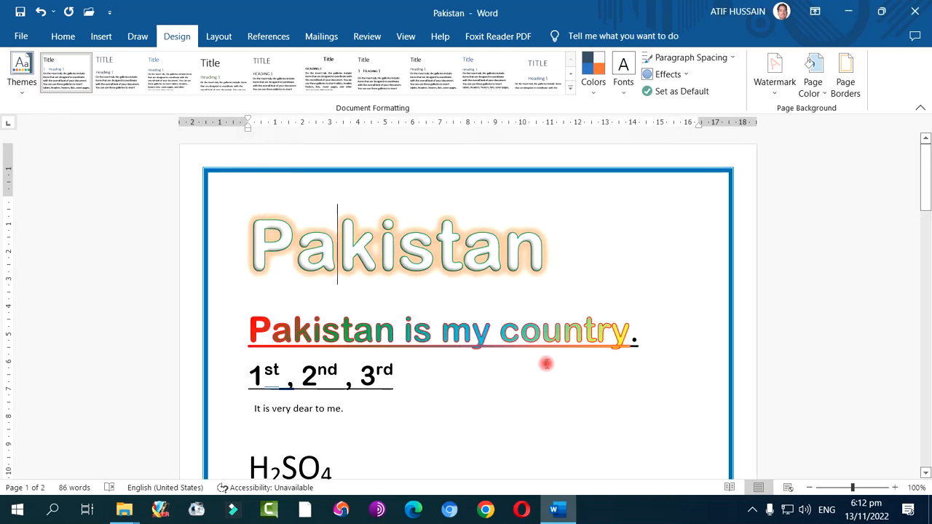
{"action": "scroll", "coordinate": [539, 313], "scroll_direction": "down", "scroll_amount": 3}
{"action": "scroll", "coordinate": [540, 318], "scroll_direction": "down", "scroll_amount": 7}
{"action": "scroll", "coordinate": [541, 318], "scroll_direction": "up", "scroll_amount": 10}
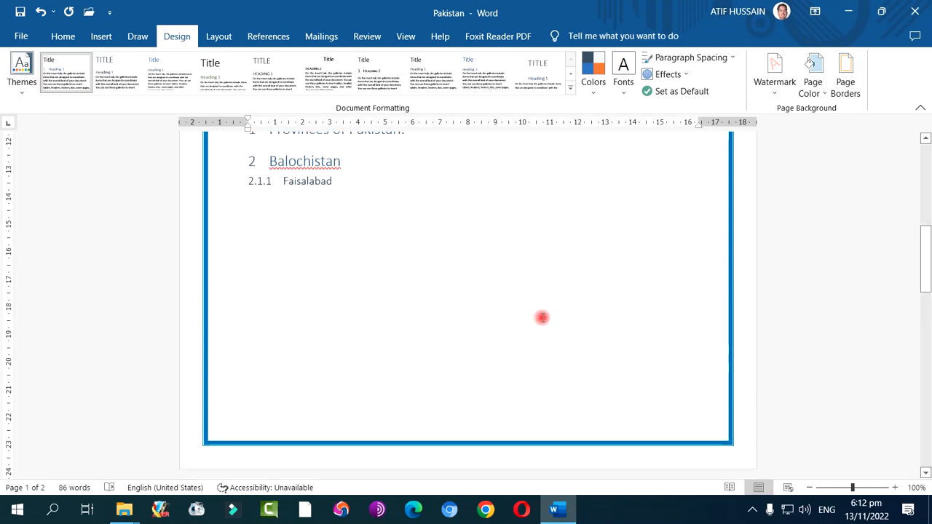
Browse the art borders and apply the red flower design as the page border for the whole document
{"action": "left_click", "coordinate": [844, 79]}
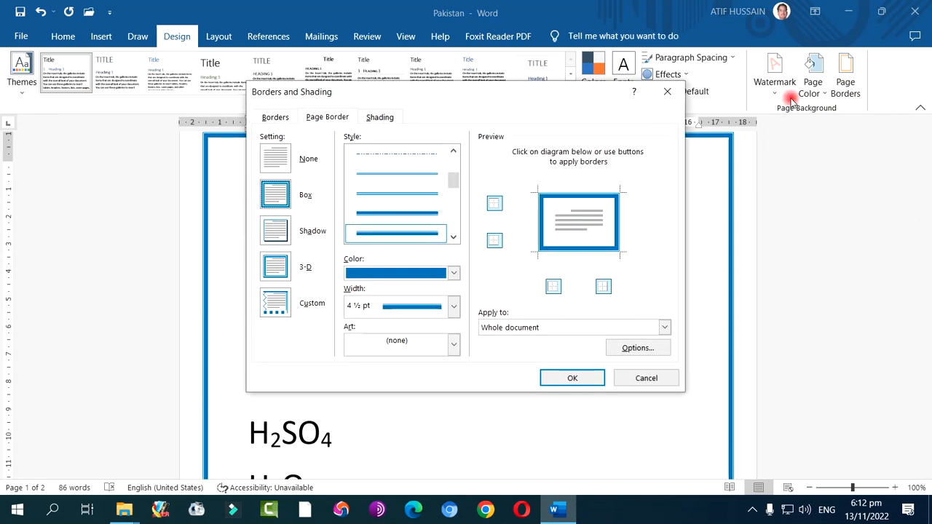
{"action": "left_click", "coordinate": [452, 346]}
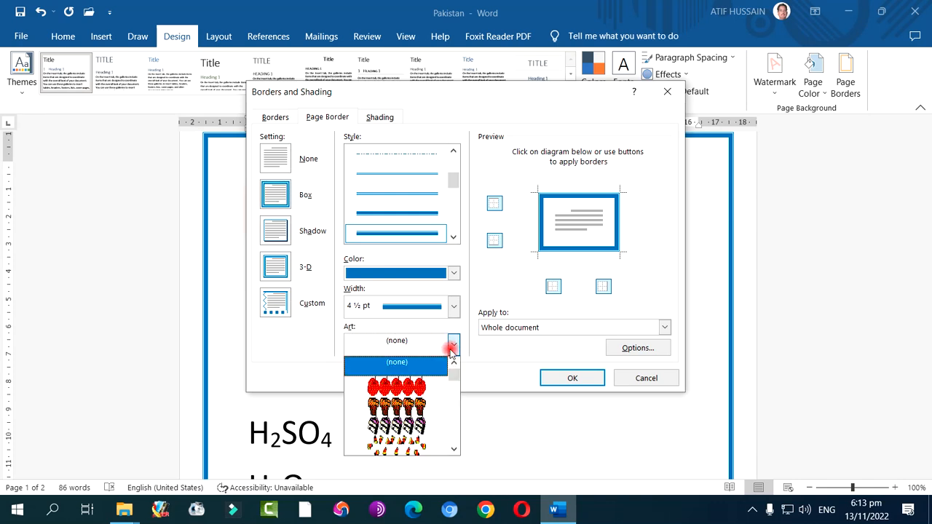
{"action": "left_click", "coordinate": [454, 449]}
{"action": "left_click", "coordinate": [454, 450]}
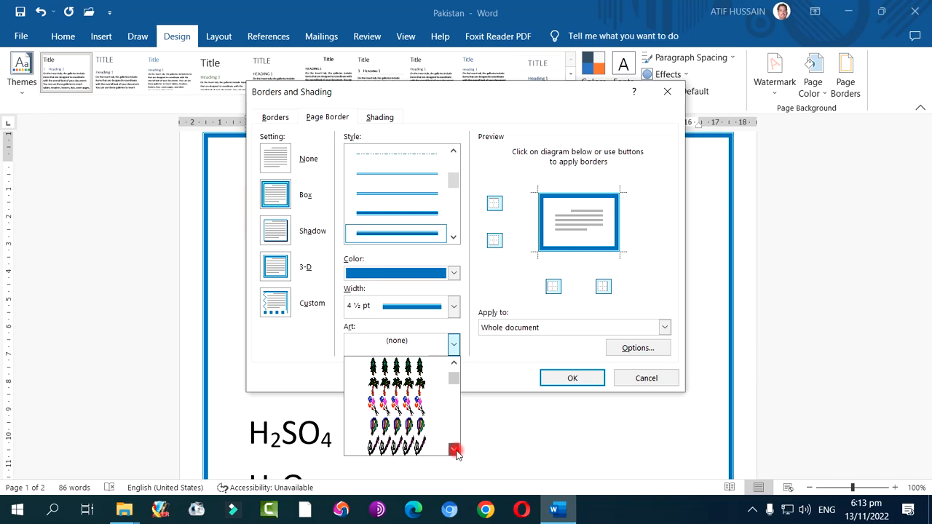
{"action": "left_click", "coordinate": [454, 450]}
{"action": "left_click", "coordinate": [454, 450]}
{"action": "left_click", "coordinate": [454, 342]}
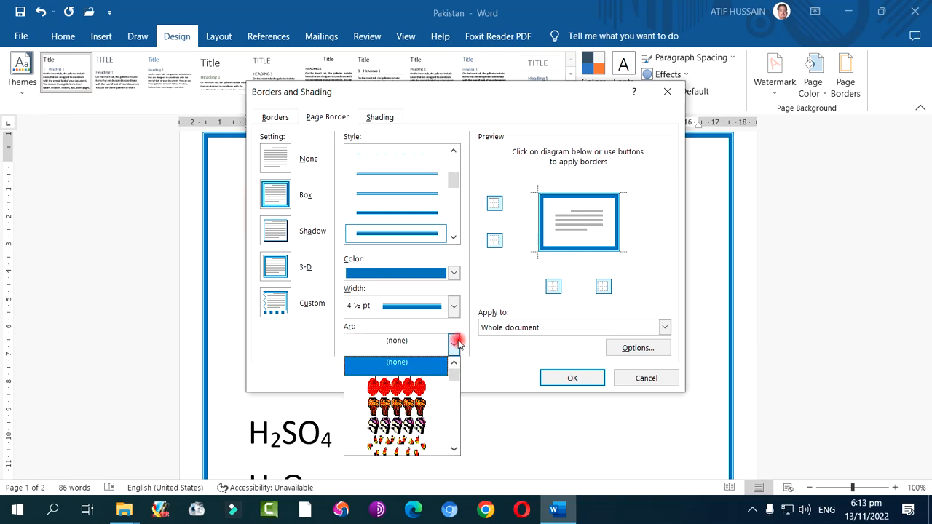
{"action": "left_click_drag", "start_coordinate": [452, 376], "coordinate": [454, 369]}
{"action": "left_click", "coordinate": [454, 449]}
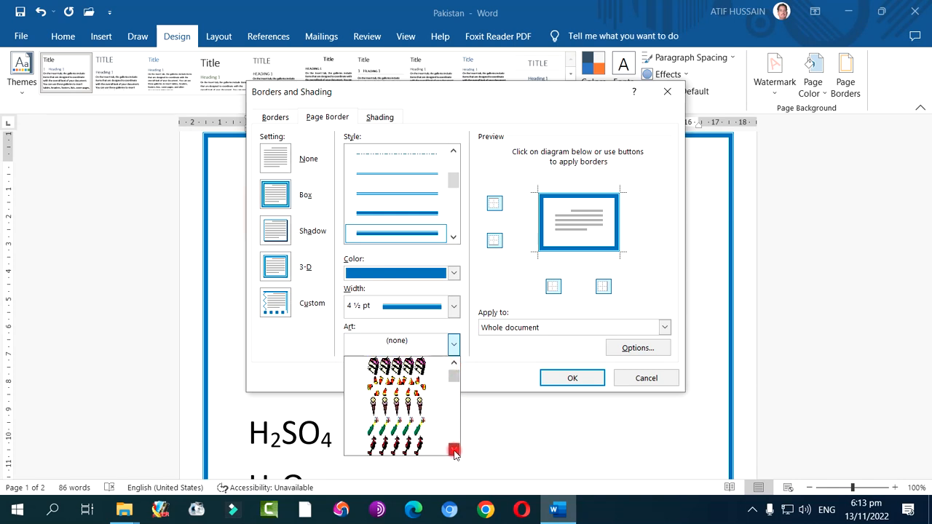
{"action": "left_click_drag", "start_coordinate": [455, 451], "coordinate": [454, 451]}
{"action": "left_click", "coordinate": [454, 363]}
{"action": "left_click", "coordinate": [454, 363]}
{"action": "left_click", "coordinate": [454, 364]}
{"action": "left_click", "coordinate": [432, 387]}
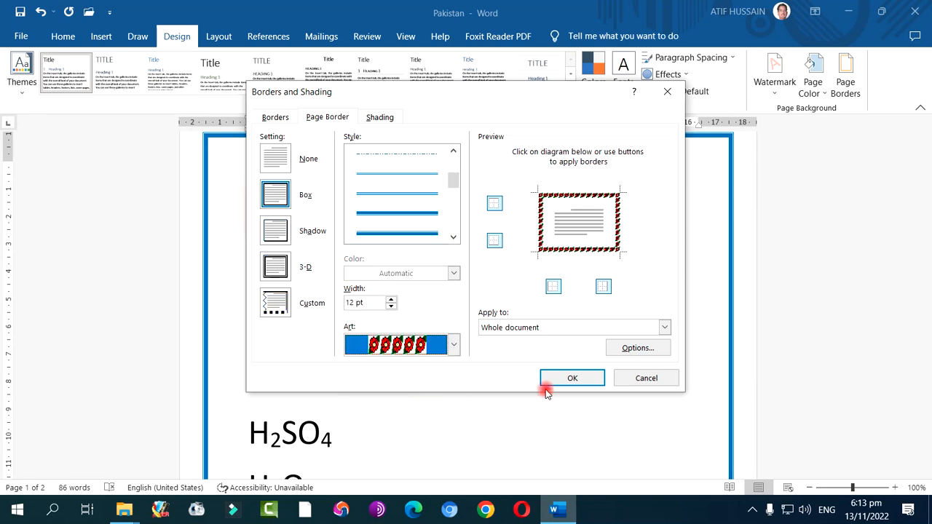
{"action": "left_click", "coordinate": [552, 377]}
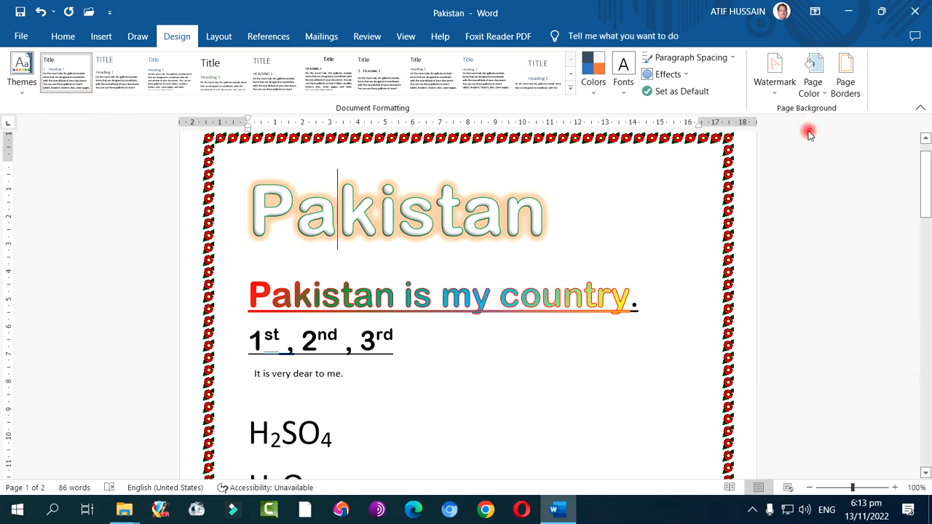
Set the width of the red flower page border to 22 pt
{"action": "left_click", "coordinate": [844, 77]}
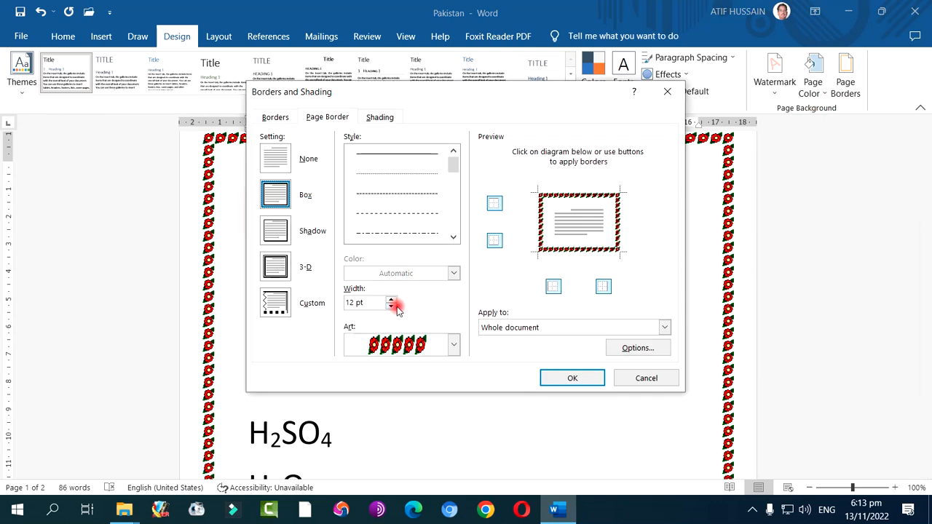
{"action": "left_click_drag", "start_coordinate": [390, 301], "coordinate": [399, 295]}
{"action": "left_click", "coordinate": [551, 380]}
Replace the flower page border with the black ornamental corner-frame art in standard purple, applied to the whole document
{"action": "left_click", "coordinate": [842, 80]}
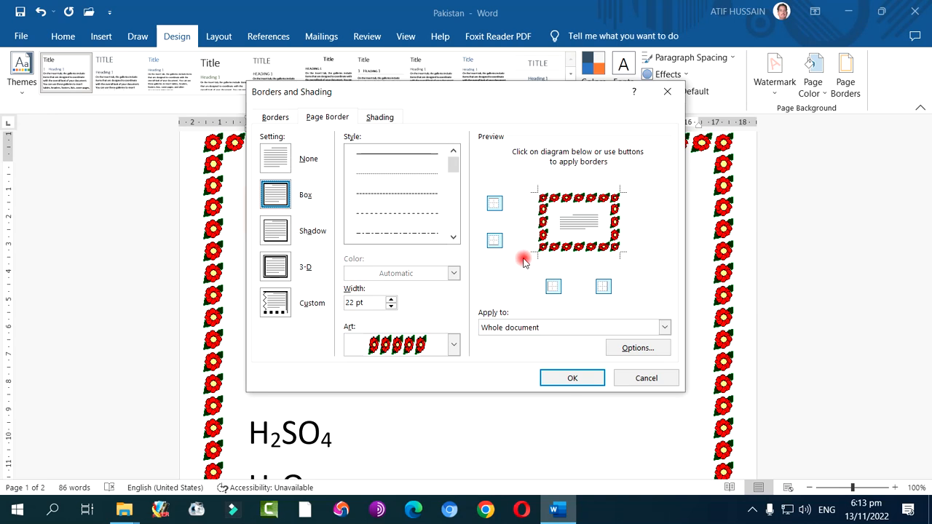
{"action": "left_click", "coordinate": [454, 345]}
{"action": "left_click_drag", "start_coordinate": [454, 393], "coordinate": [454, 412]}
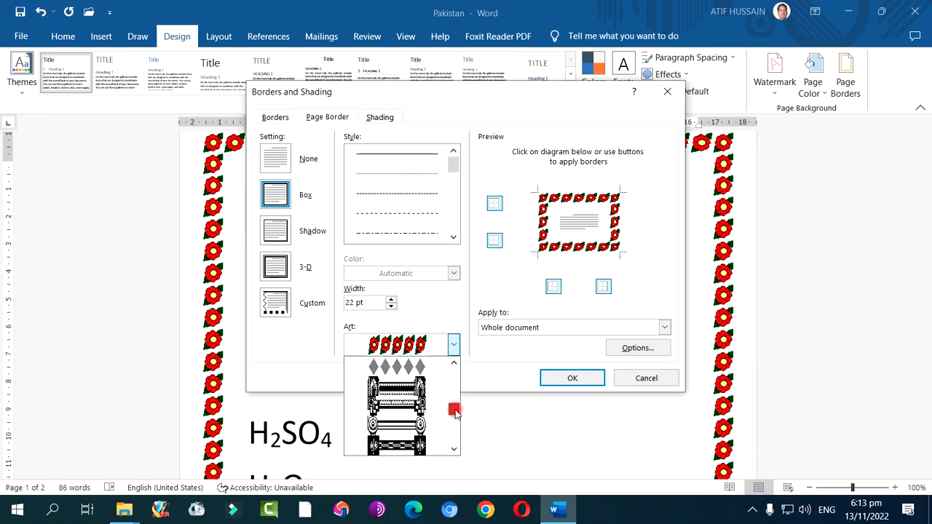
{"action": "left_click", "coordinate": [410, 407]}
{"action": "left_click", "coordinate": [453, 273]}
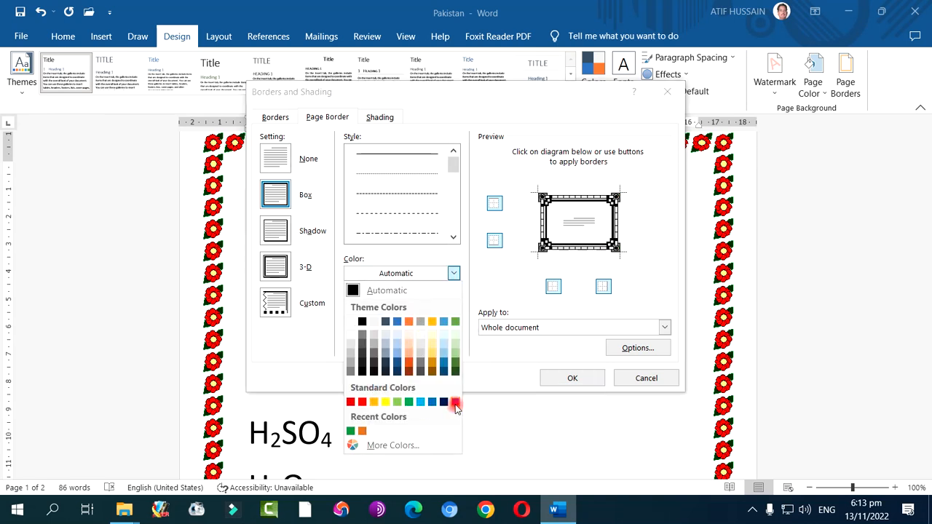
{"action": "left_click", "coordinate": [455, 403]}
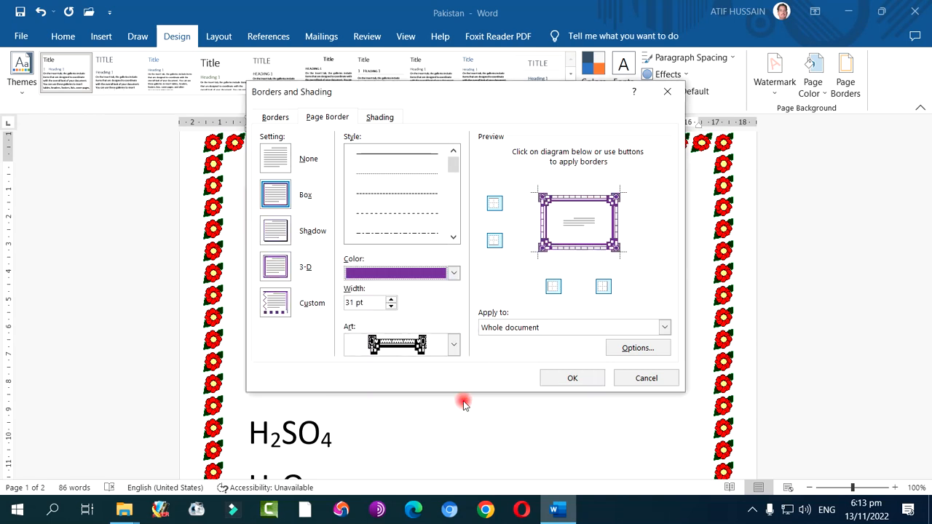
{"action": "left_click", "coordinate": [541, 377]}
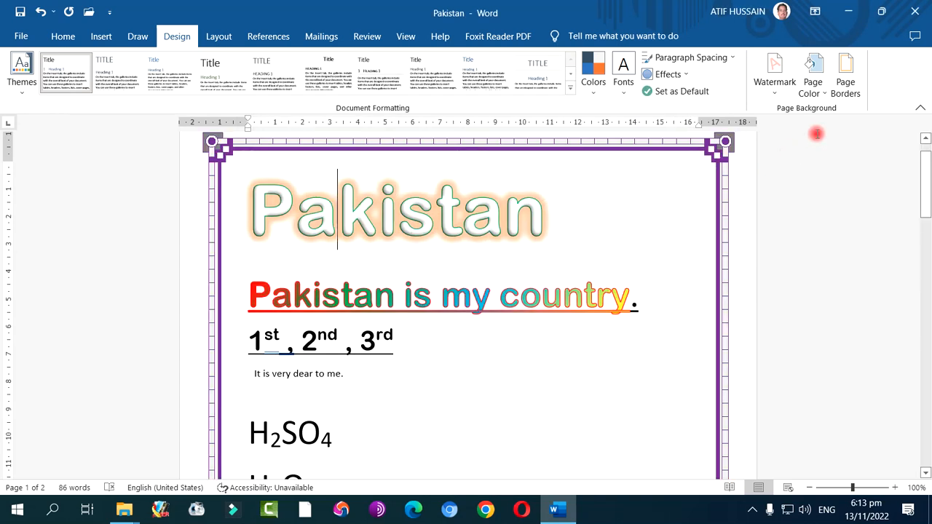
{"action": "left_click", "coordinate": [841, 92]}
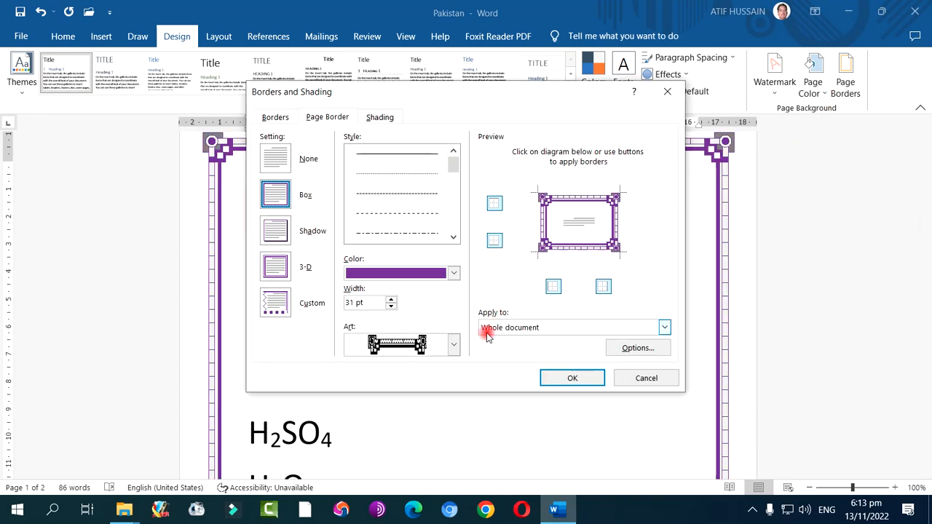
{"action": "left_click", "coordinate": [634, 378]}
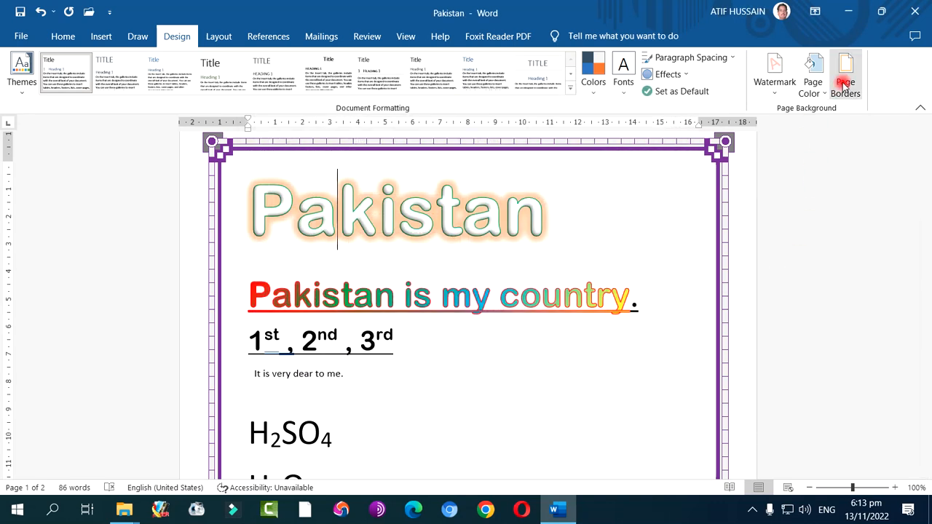
Set the page color to the light green theme shade (#A8D08D) and look at the custom color options
{"action": "left_click", "coordinate": [816, 87]}
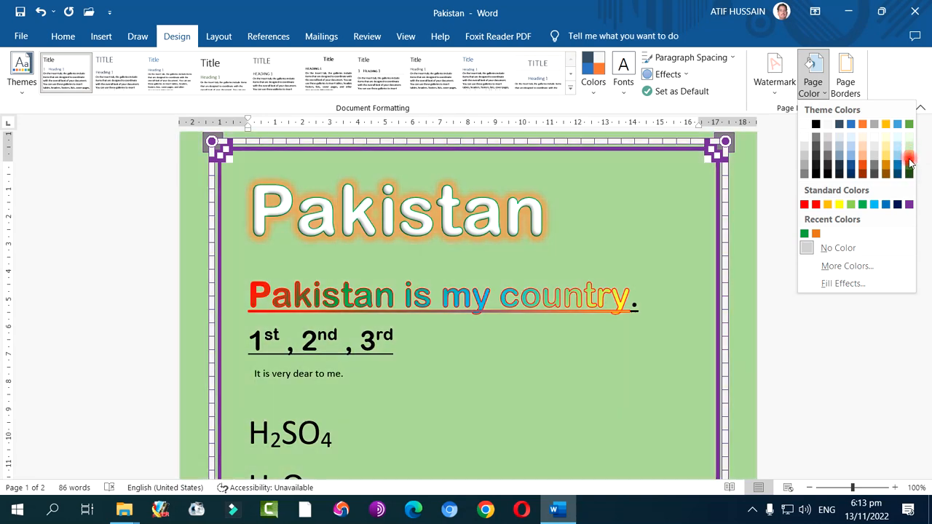
{"action": "left_click", "coordinate": [910, 159]}
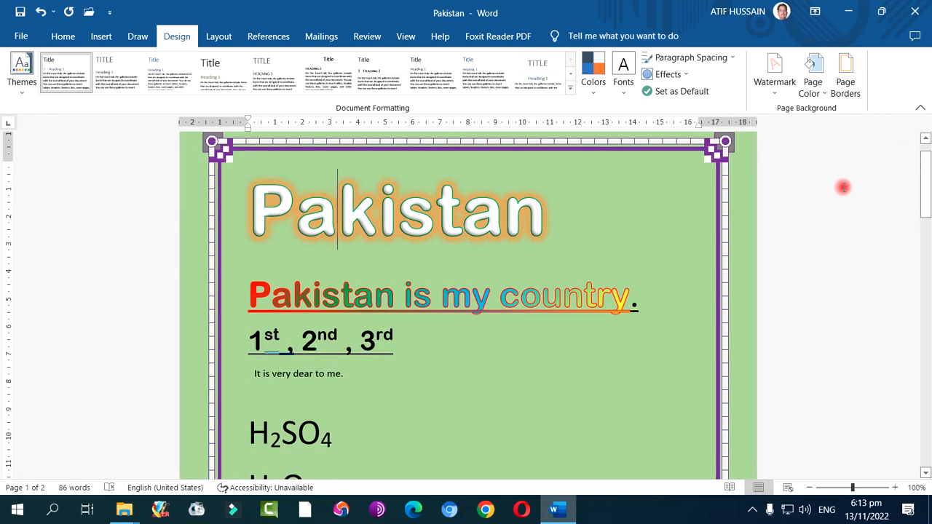
{"action": "left_click", "coordinate": [817, 99]}
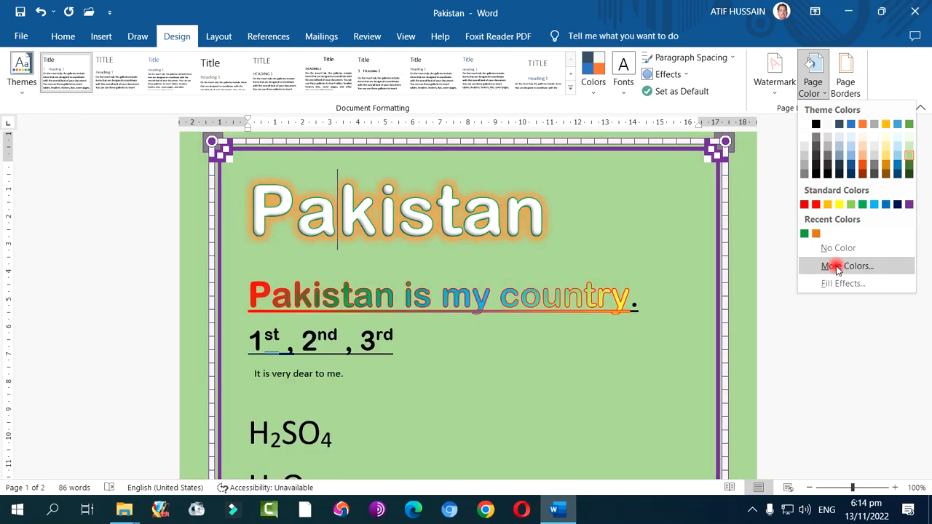
{"action": "left_click", "coordinate": [837, 267]}
{"action": "left_click", "coordinate": [788, 225]}
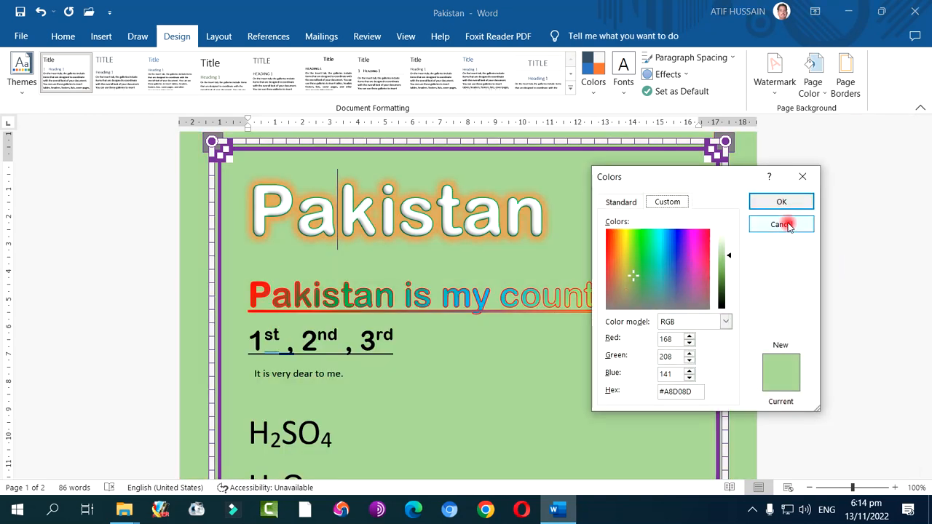
Fill the page background with a one-color light green gradient, Horizontal shading, using the variant with a dark middle band
{"action": "left_click", "coordinate": [815, 89]}
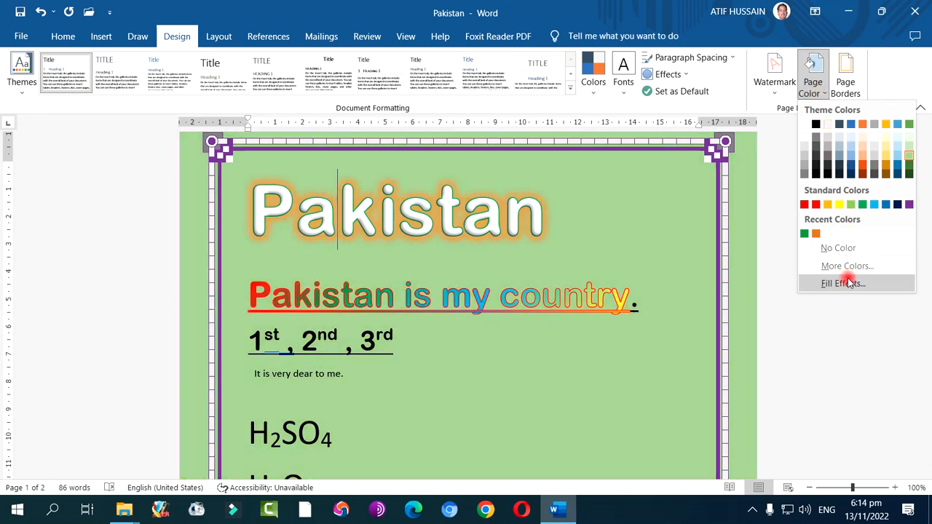
{"action": "left_click", "coordinate": [844, 282]}
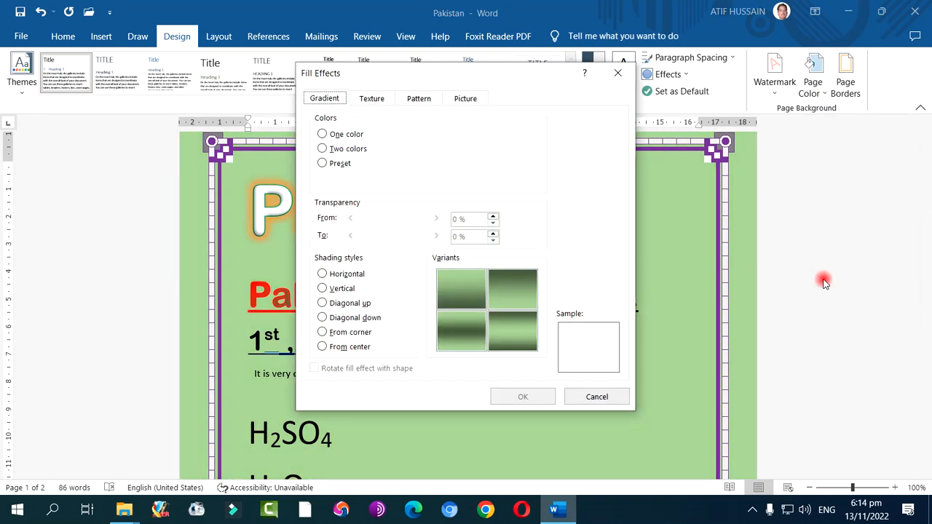
{"action": "left_click_drag", "start_coordinate": [410, 87], "coordinate": [595, 151]}
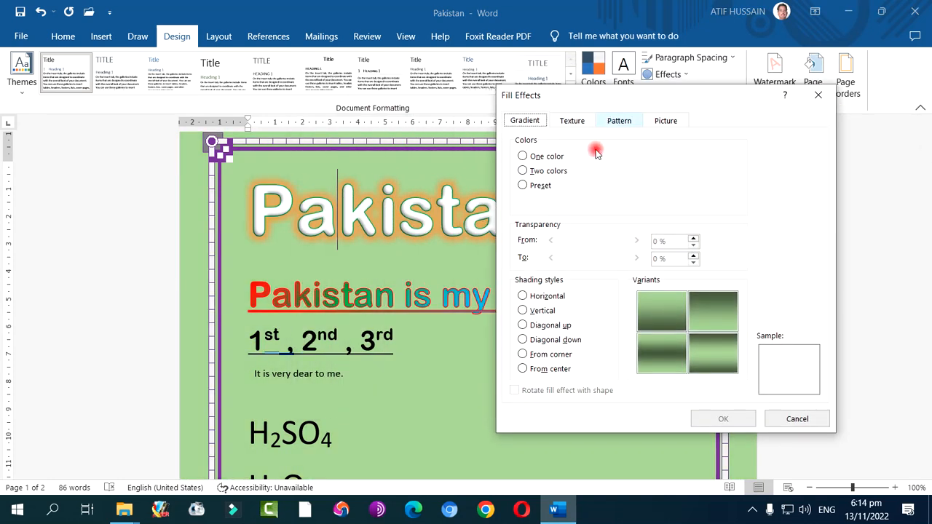
{"action": "left_click", "coordinate": [537, 158]}
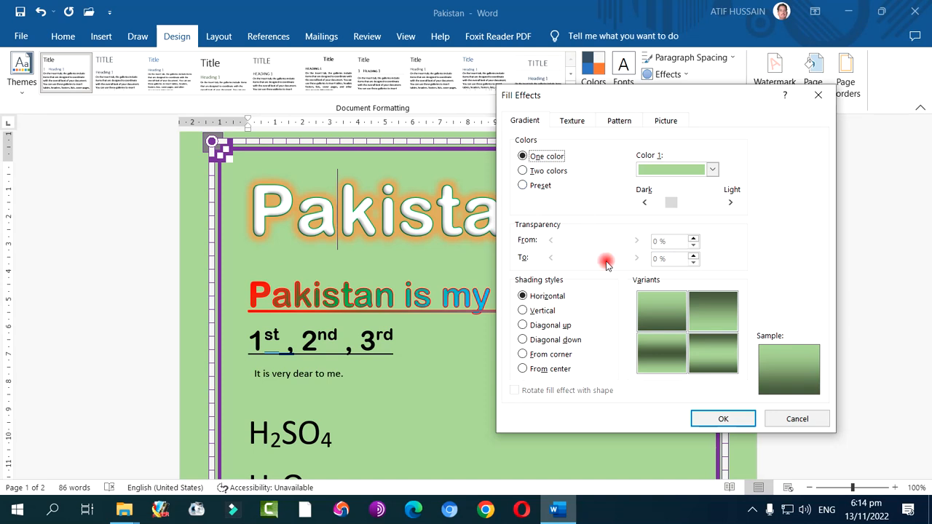
{"action": "left_click", "coordinate": [710, 169]}
{"action": "left_click", "coordinate": [704, 183]}
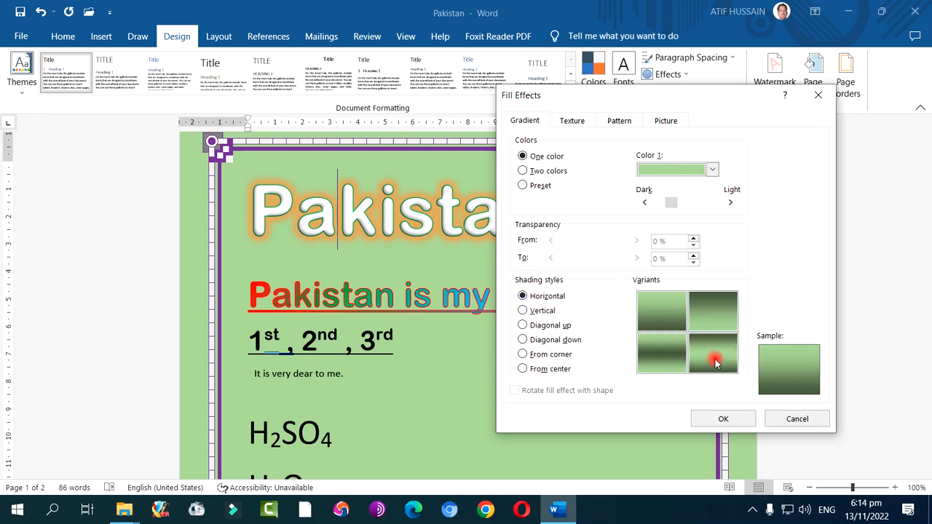
{"action": "left_click", "coordinate": [663, 361]}
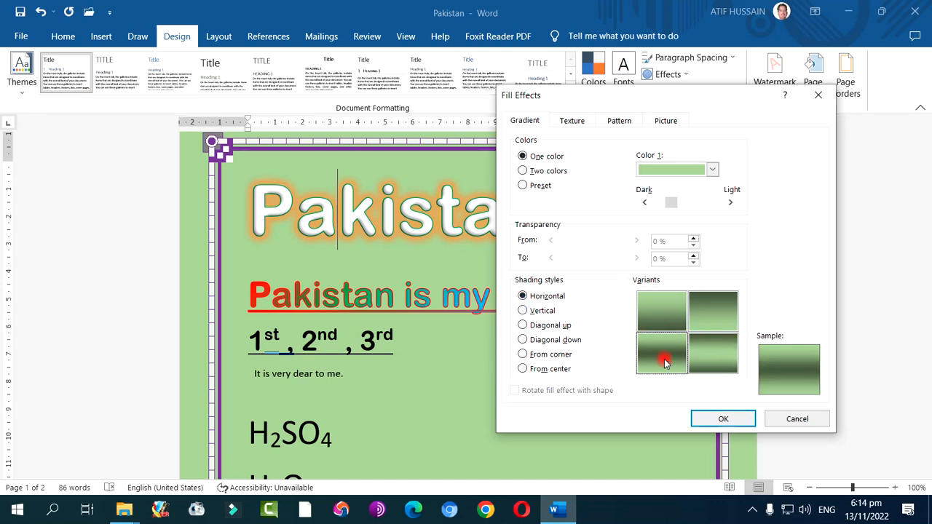
{"action": "left_click", "coordinate": [704, 417]}
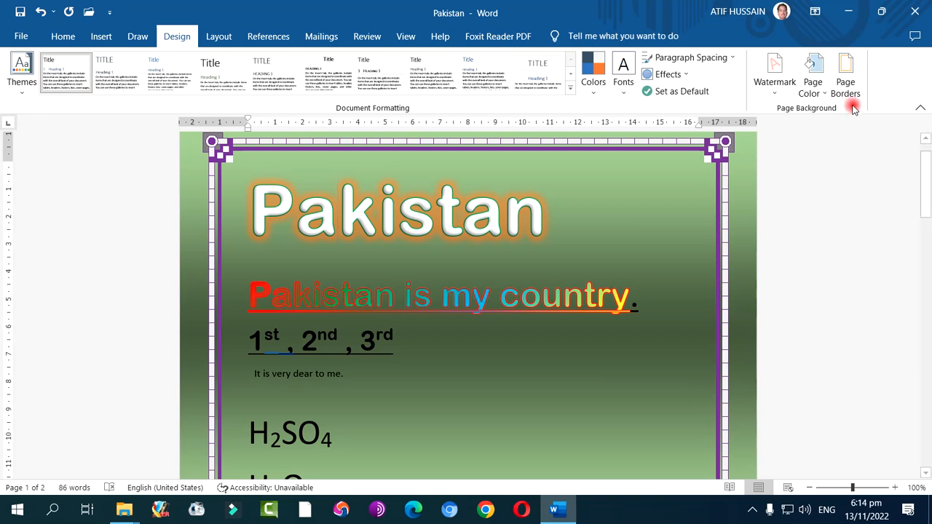
Preview the Vertical, Diagonal up, Diagonal down, From corner and From center shading styles for the page's one-color gradient
{"action": "left_click", "coordinate": [811, 84]}
{"action": "left_click", "coordinate": [840, 284]}
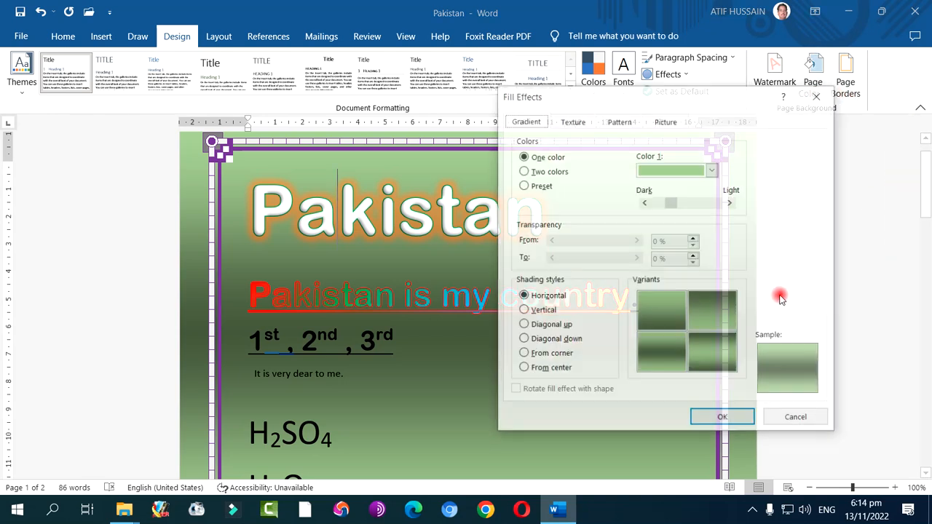
{"action": "left_click", "coordinate": [527, 310]}
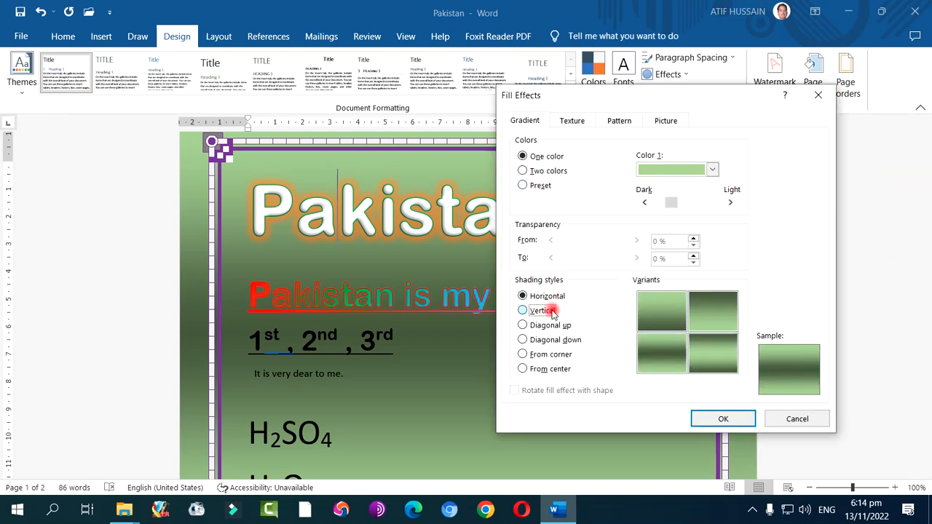
{"action": "left_click", "coordinate": [565, 326]}
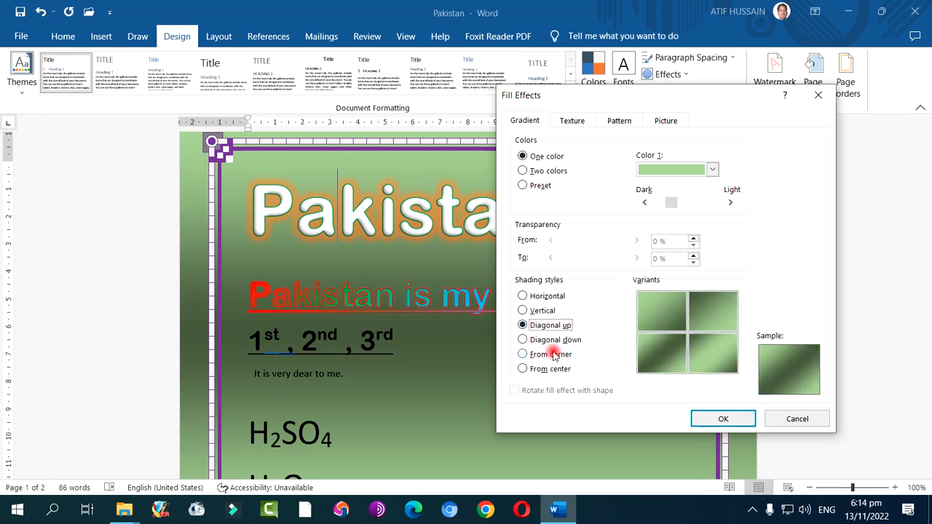
{"action": "left_click", "coordinate": [559, 341]}
{"action": "left_click", "coordinate": [558, 354]}
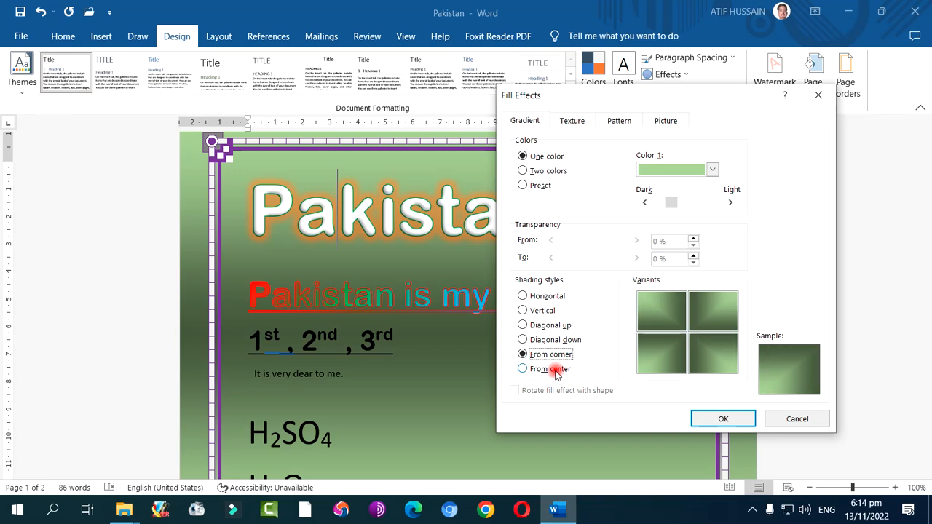
{"action": "left_click", "coordinate": [556, 370]}
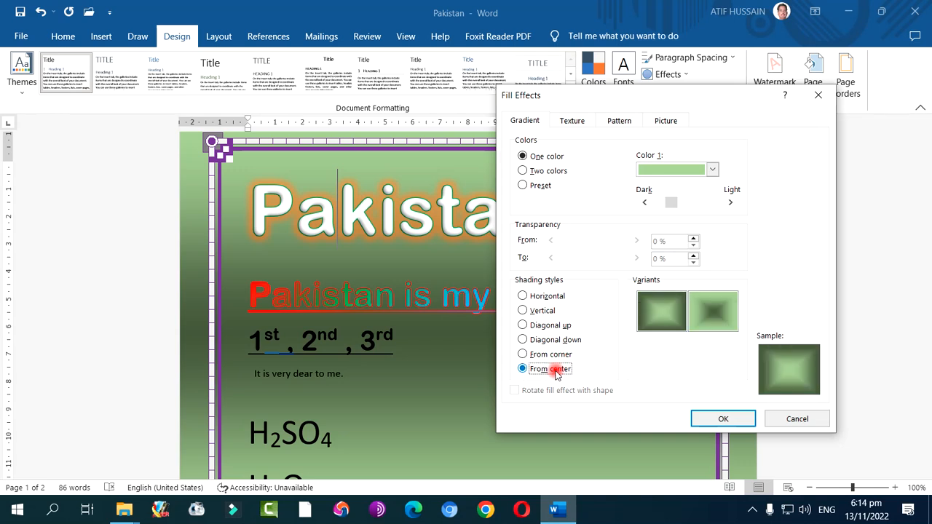
Apply a two-color page gradient of light green and light orange with Diagonal up shading and the orange-centered variant
{"action": "left_click", "coordinate": [556, 170]}
{"action": "left_click", "coordinate": [664, 203]}
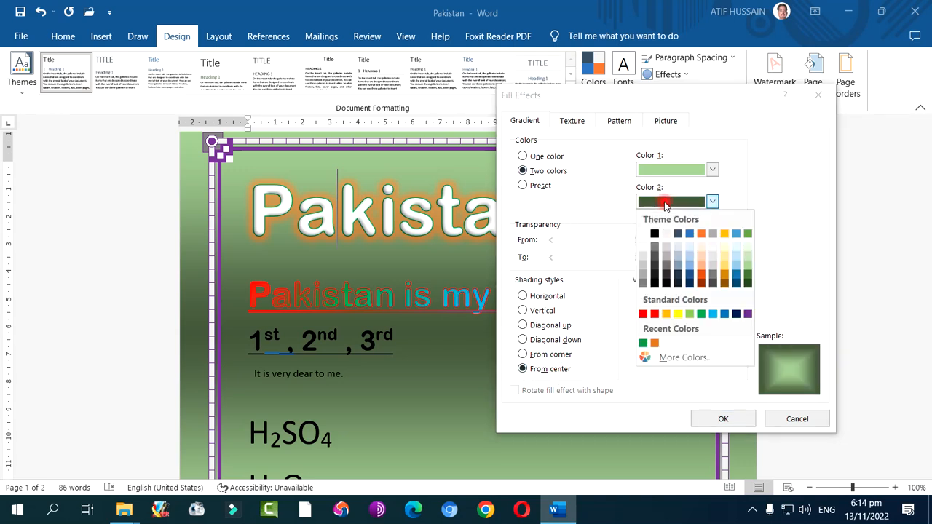
{"action": "left_click", "coordinate": [700, 265]}
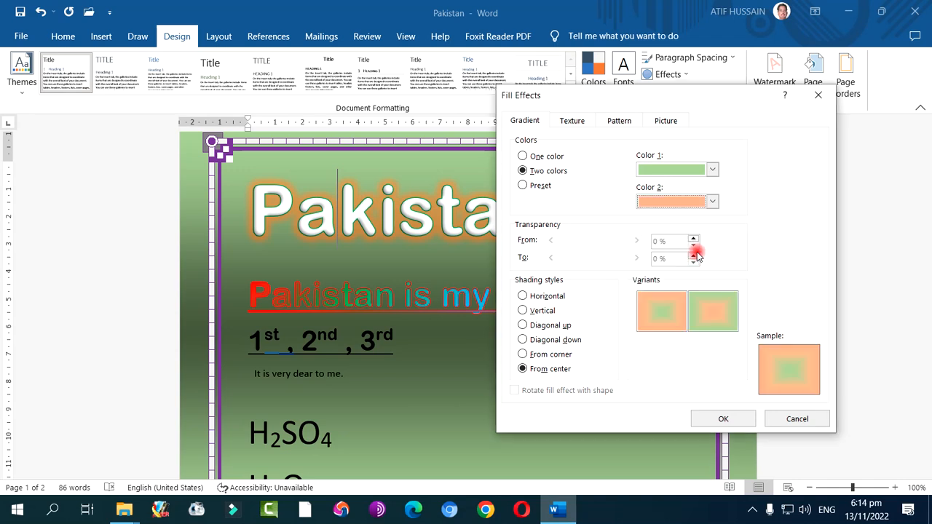
{"action": "left_click", "coordinate": [546, 326]}
{"action": "left_click", "coordinate": [662, 354]}
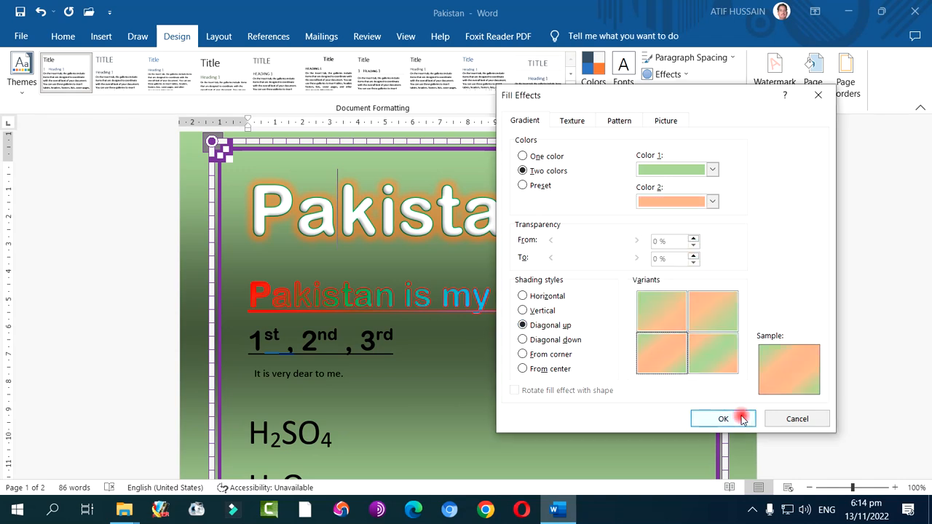
{"action": "left_click", "coordinate": [742, 422]}
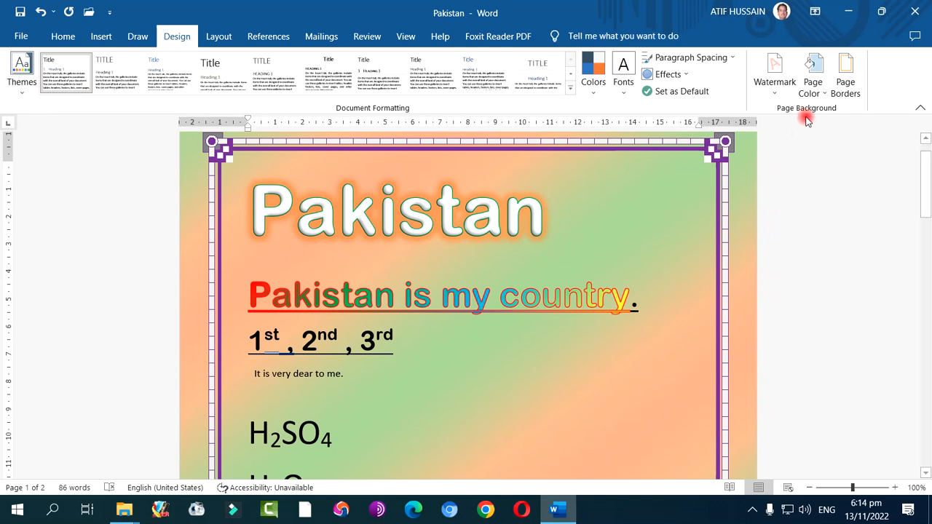
Apply the preset Daybreak gradient as the page background with Diagonal up shading and the white-to-blue variant
{"action": "left_click", "coordinate": [809, 94]}
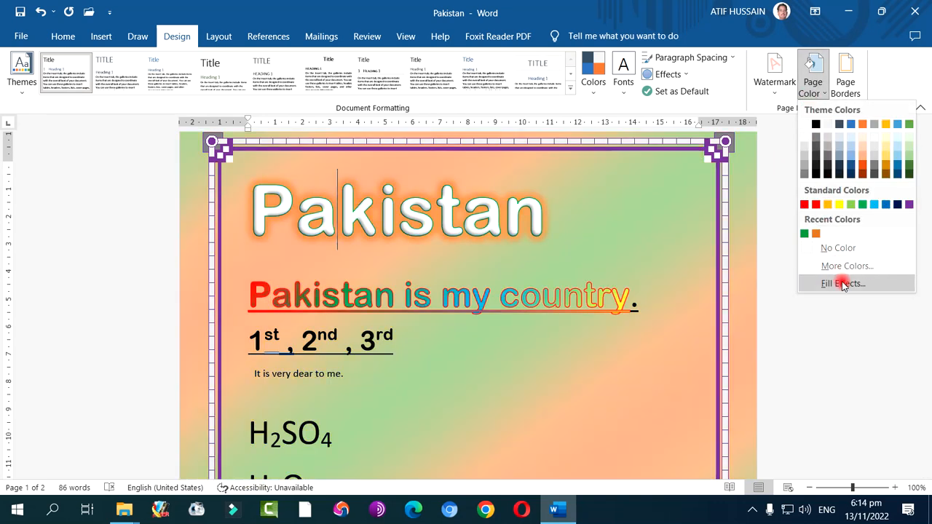
{"action": "left_click", "coordinate": [827, 281]}
{"action": "left_click", "coordinate": [542, 187]}
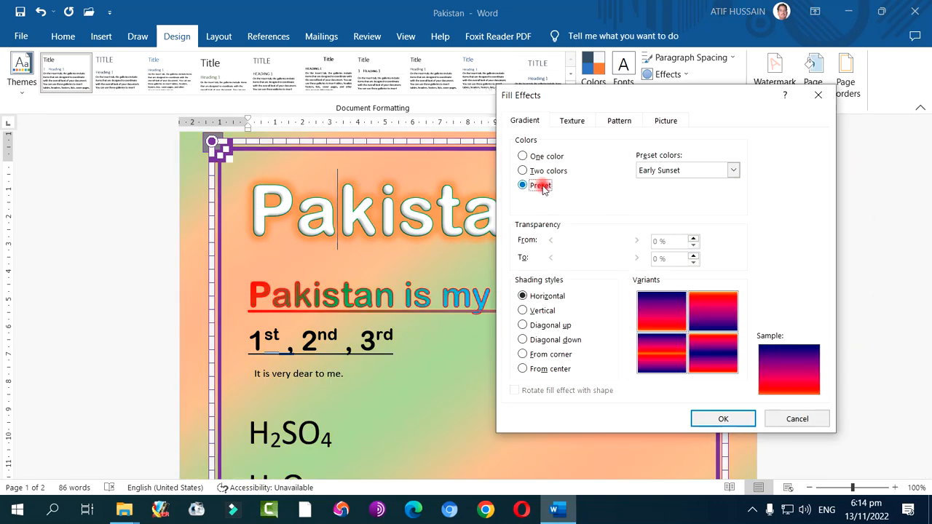
{"action": "left_click", "coordinate": [733, 169]}
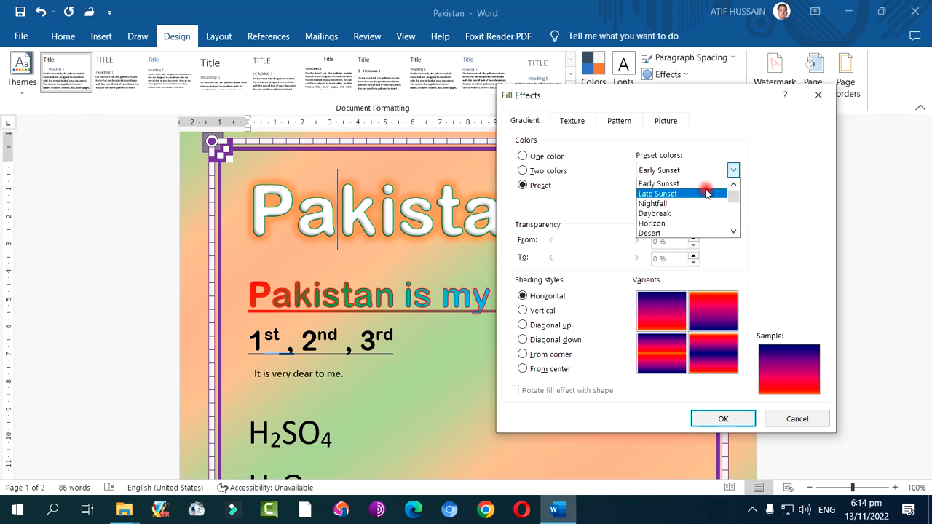
{"action": "left_click", "coordinate": [705, 193]}
{"action": "left_click", "coordinate": [732, 169]}
{"action": "left_click", "coordinate": [680, 214]}
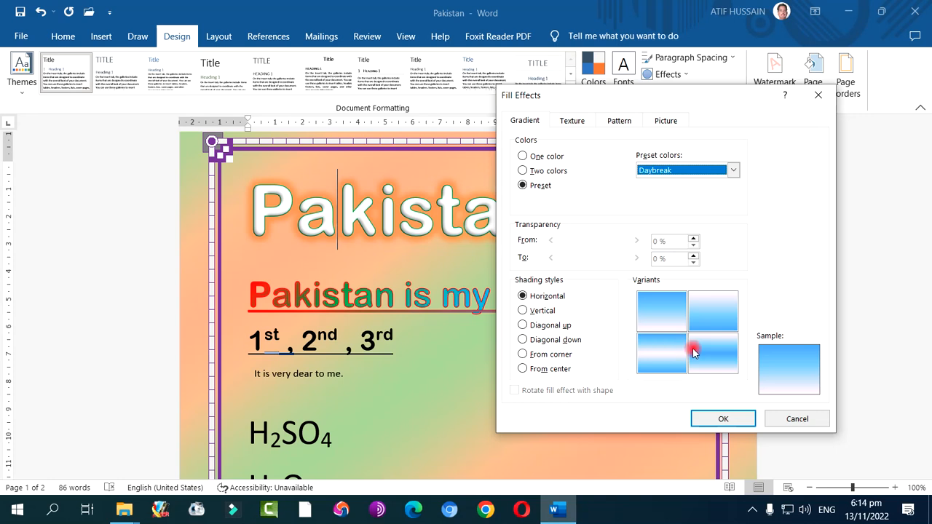
{"action": "left_click", "coordinate": [704, 317]}
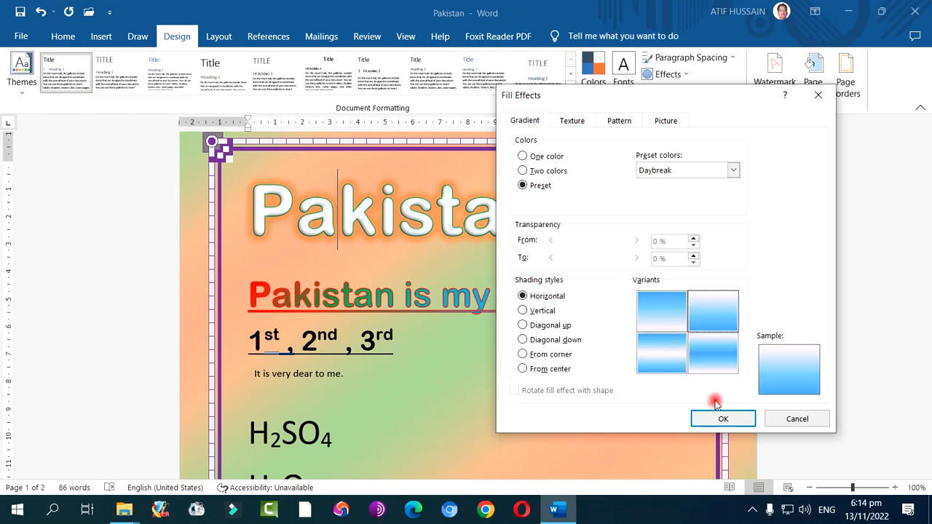
{"action": "left_click", "coordinate": [547, 324]}
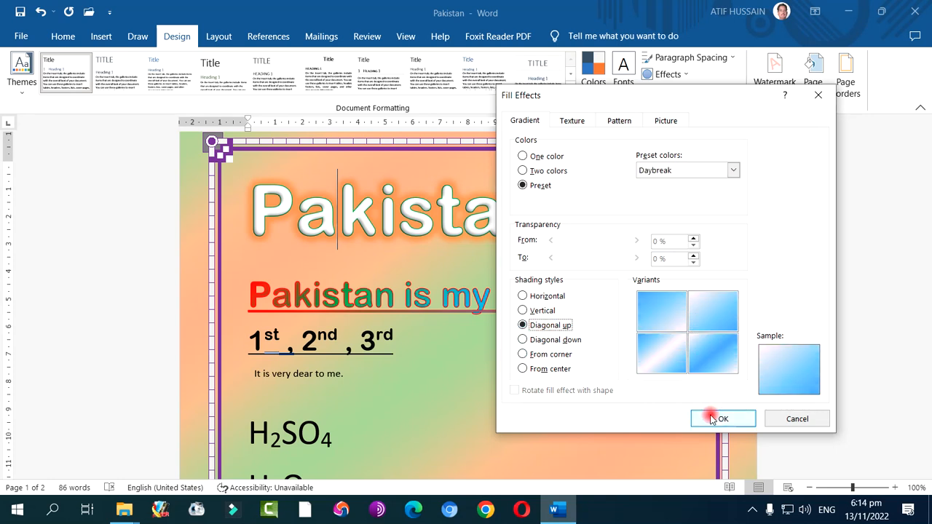
{"action": "left_click", "coordinate": [705, 410]}
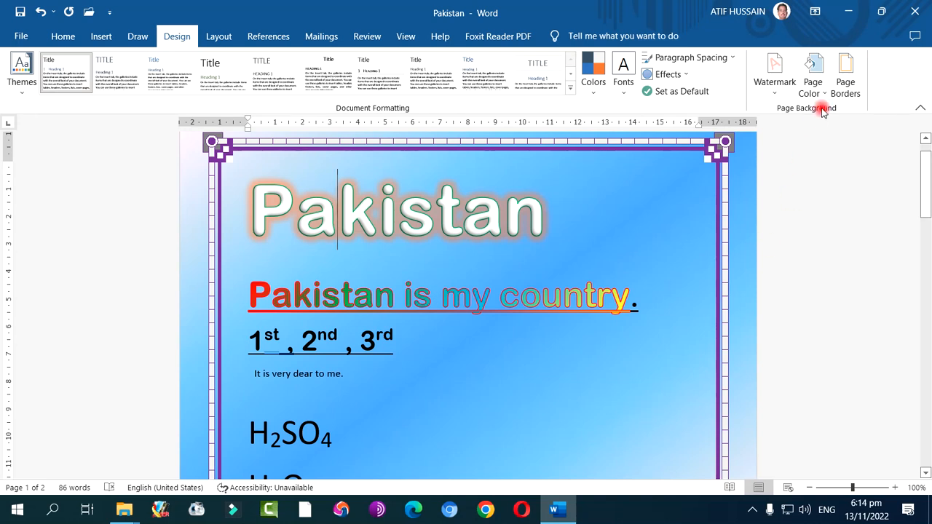
Fill the page background with the Pink tissue paper texture
{"action": "left_click", "coordinate": [812, 86]}
{"action": "left_click", "coordinate": [837, 283]}
{"action": "left_click", "coordinate": [575, 121]}
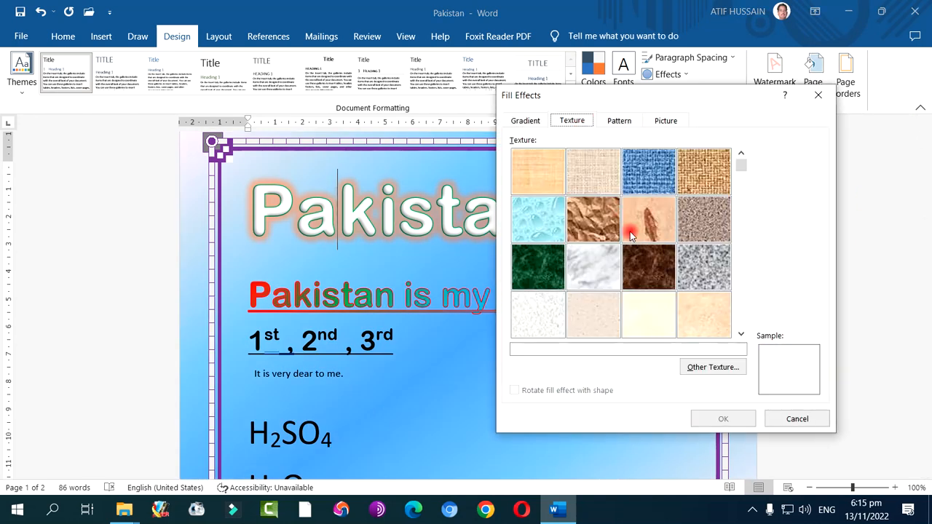
{"action": "left_click_drag", "start_coordinate": [740, 163], "coordinate": [746, 273]}
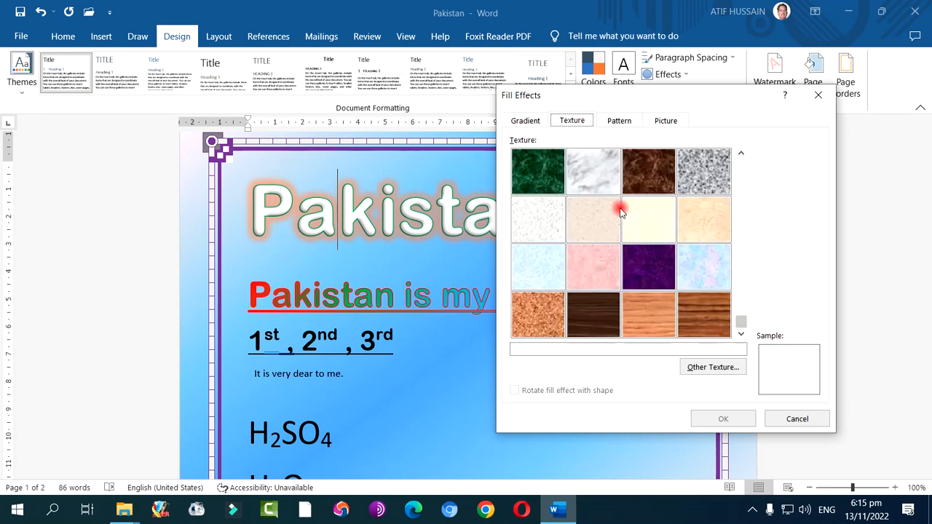
{"action": "left_click", "coordinate": [591, 172]}
{"action": "left_click", "coordinate": [593, 272]}
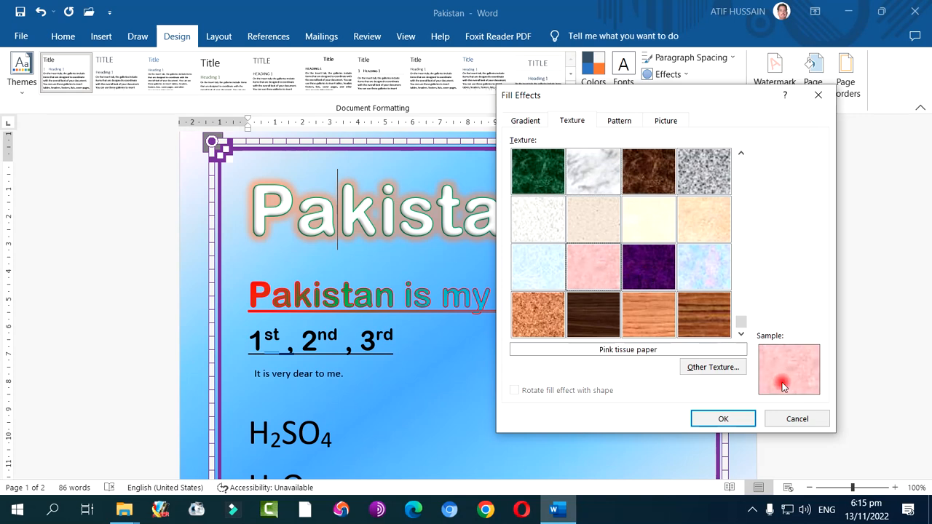
{"action": "left_click", "coordinate": [724, 417]}
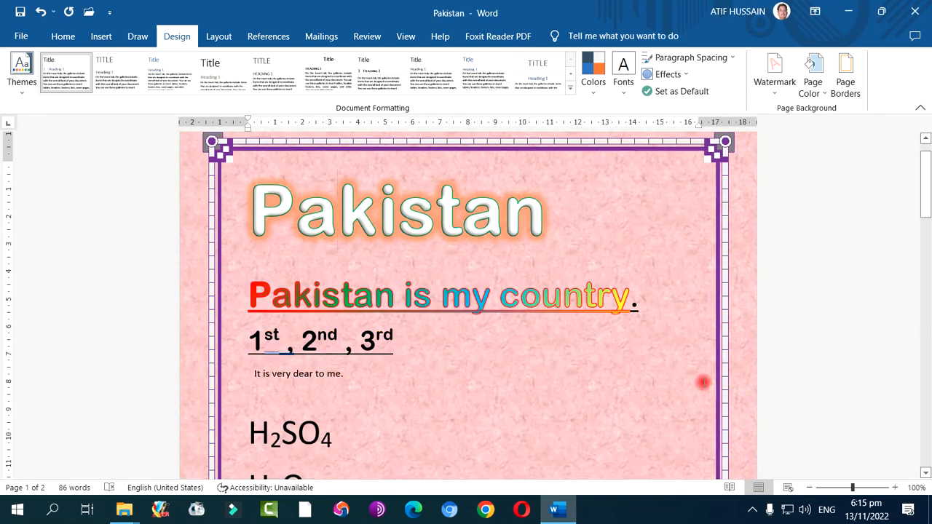
Apply the Solid diamond grid pattern with a blue foreground color as the page background
{"action": "left_click", "coordinate": [812, 91]}
{"action": "left_click", "coordinate": [842, 283]}
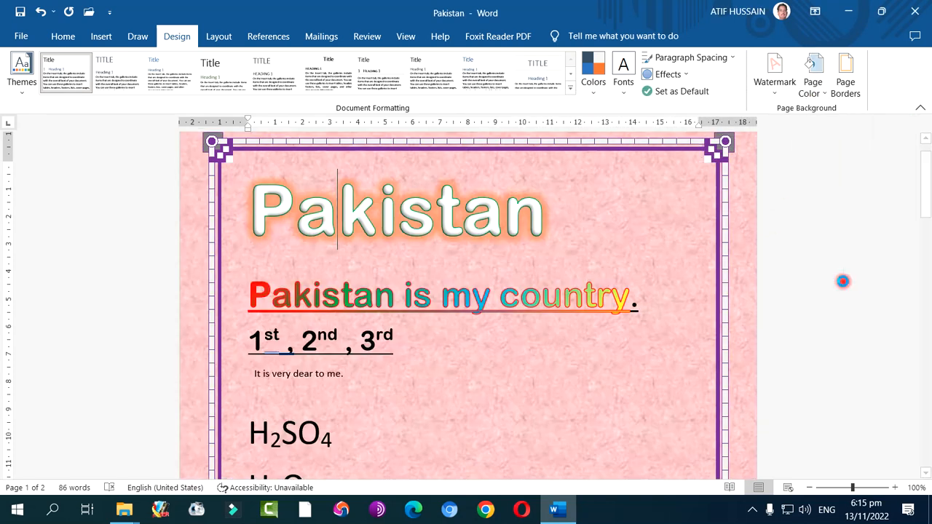
{"action": "left_click", "coordinate": [618, 120]}
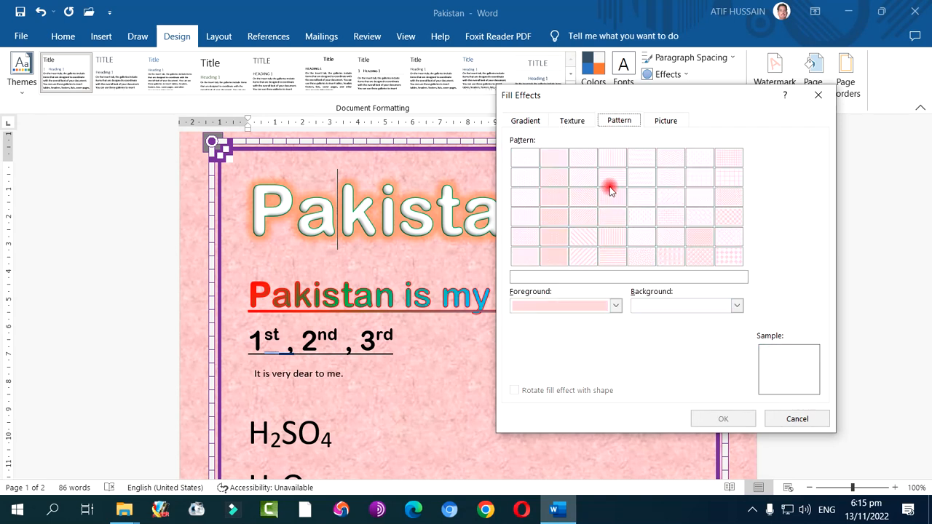
{"action": "left_click", "coordinate": [732, 254]}
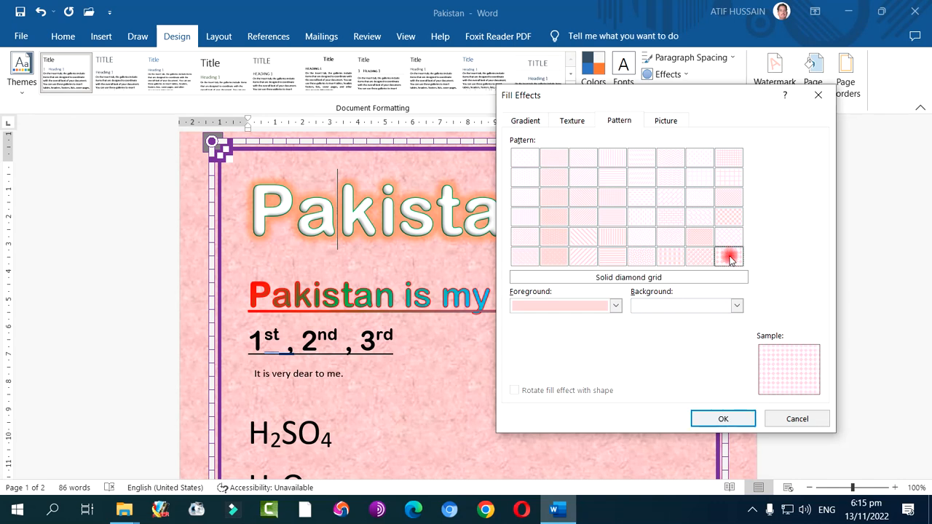
{"action": "left_click", "coordinate": [617, 305]}
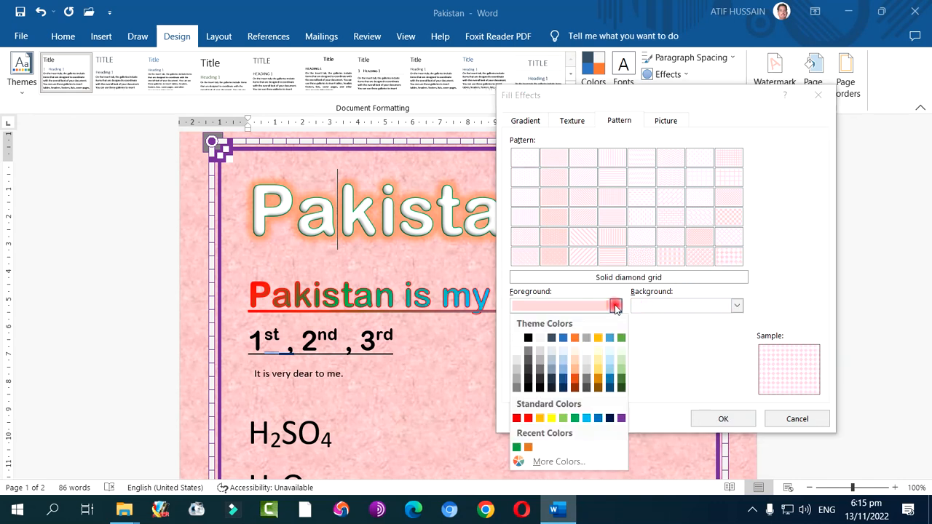
{"action": "left_click", "coordinate": [561, 371]}
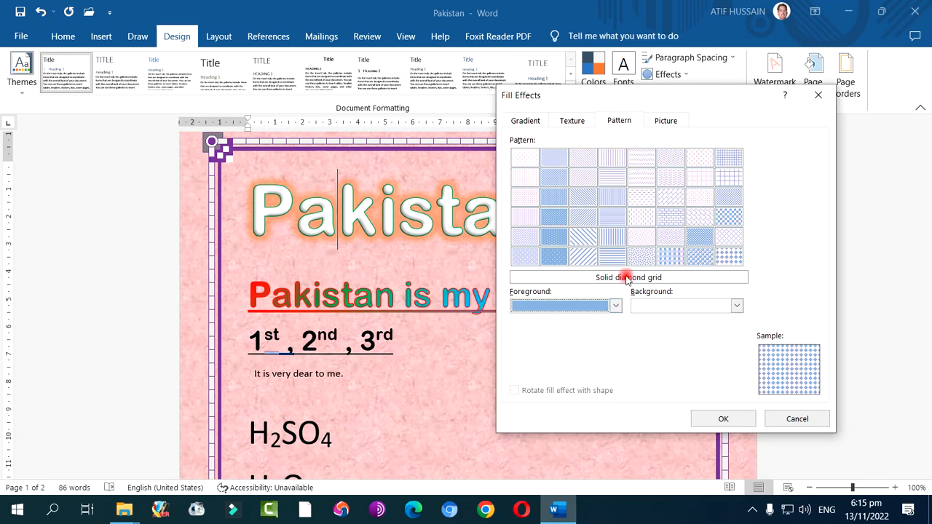
{"action": "left_click", "coordinate": [723, 418]}
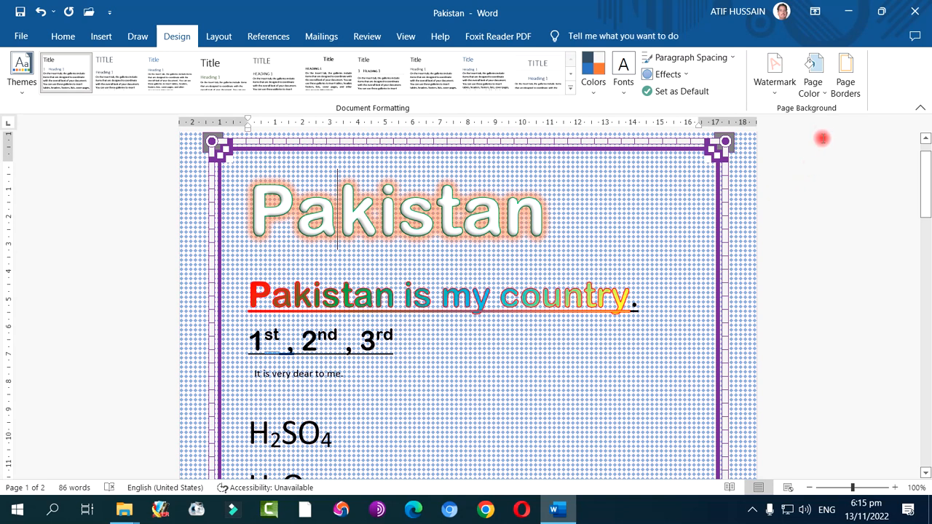
Search Bing for "nature" pictures to use as the page's picture fill
{"action": "left_click", "coordinate": [813, 84]}
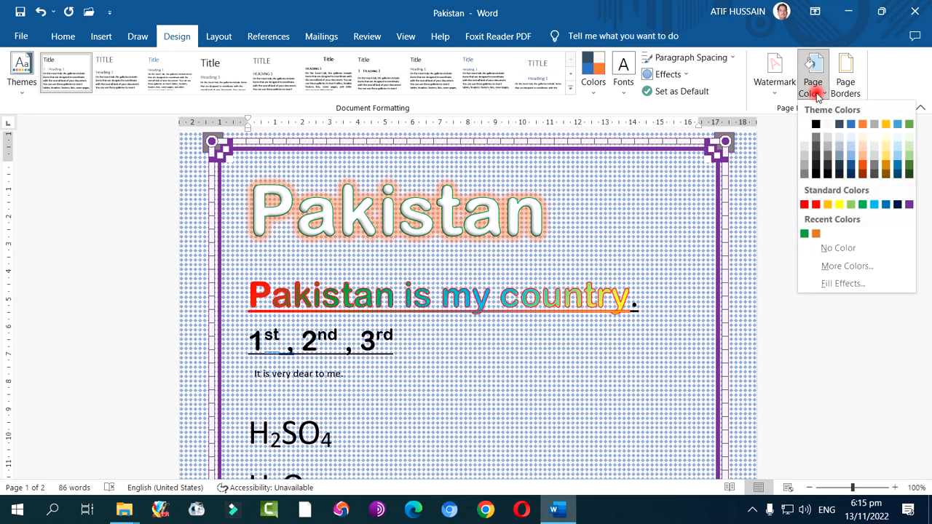
{"action": "left_click", "coordinate": [823, 283]}
{"action": "left_click", "coordinate": [667, 121]}
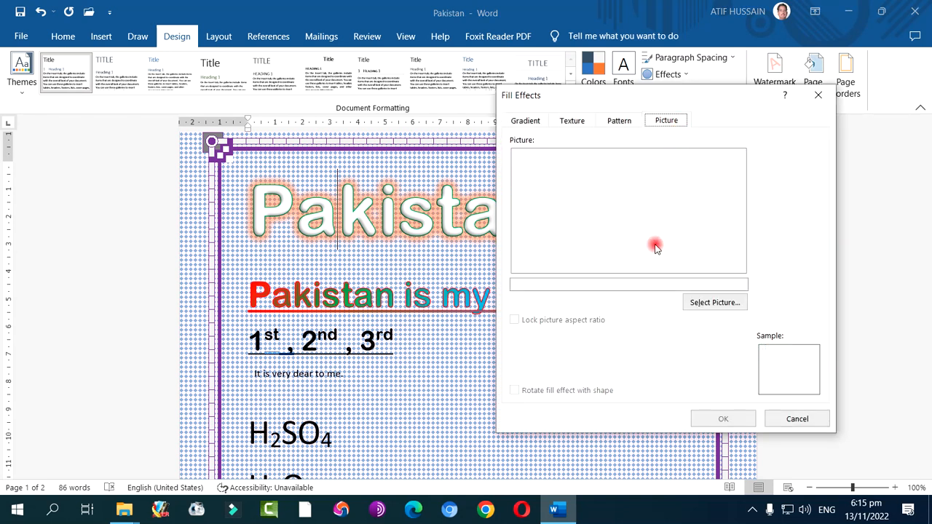
{"action": "left_click", "coordinate": [711, 305]}
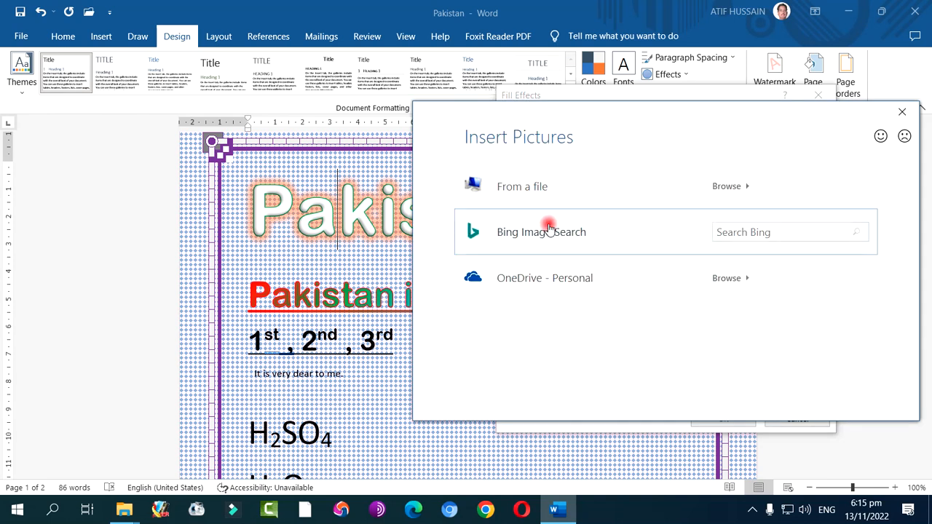
{"action": "left_click", "coordinate": [765, 227]}
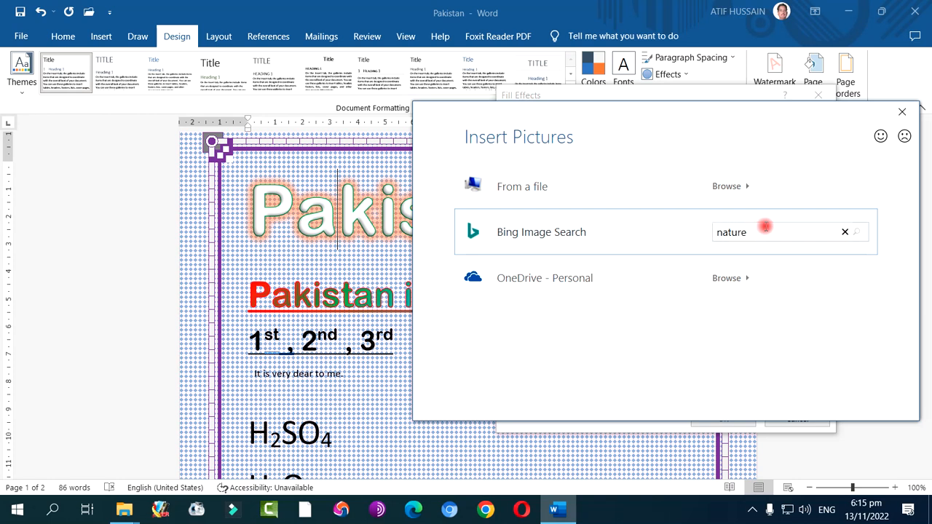
{"action": "key", "text": "Return"}
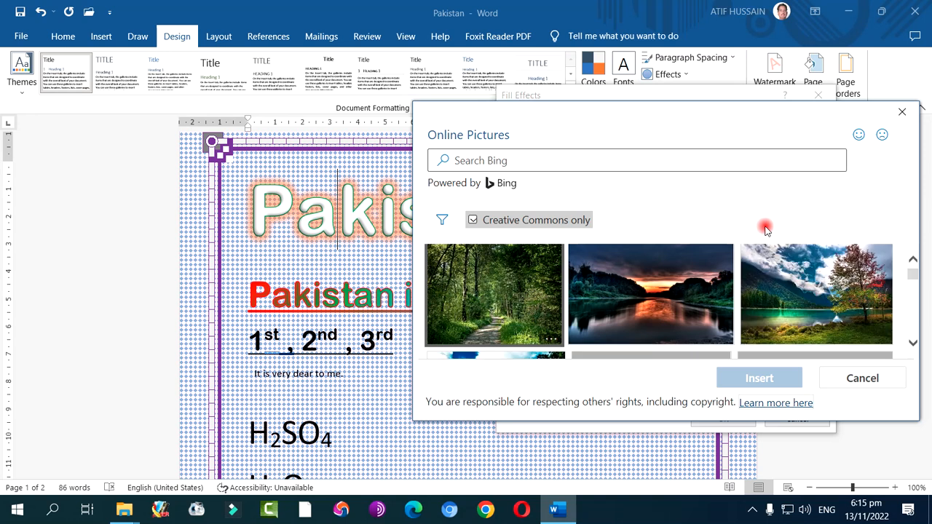
Fill the page background with the online picture of a mountain lake with a red-leaved tree and check it down the page
{"action": "left_click", "coordinate": [798, 282]}
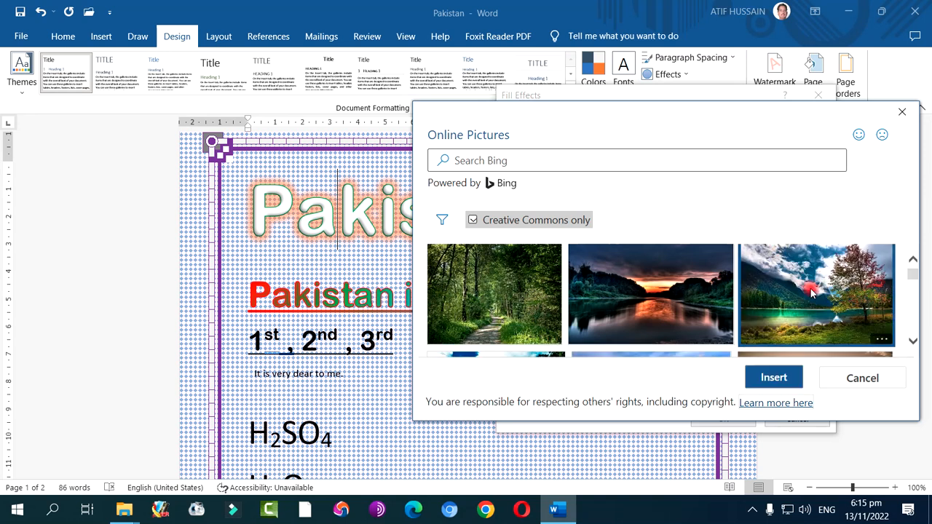
{"action": "left_click", "coordinate": [776, 377]}
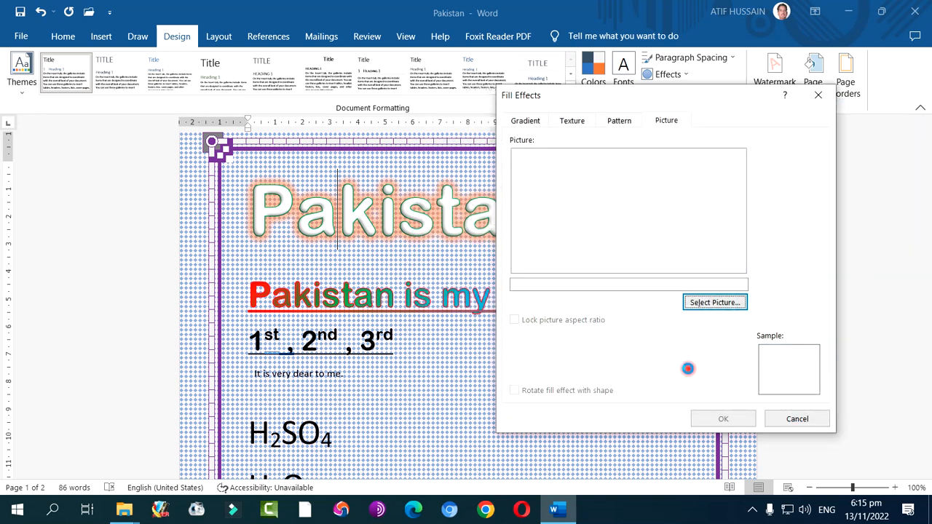
{"action": "left_click", "coordinate": [717, 419]}
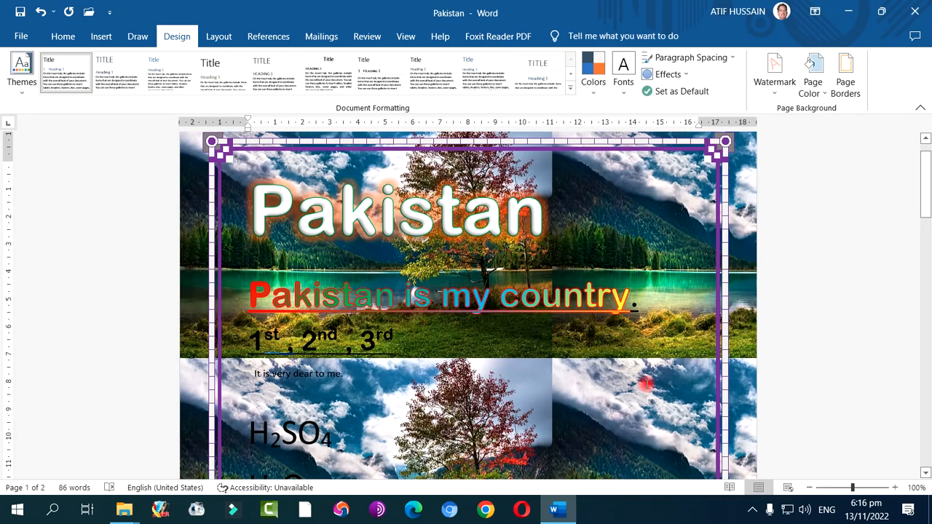
{"action": "scroll", "coordinate": [630, 381], "scroll_direction": "down", "scroll_amount": 5}
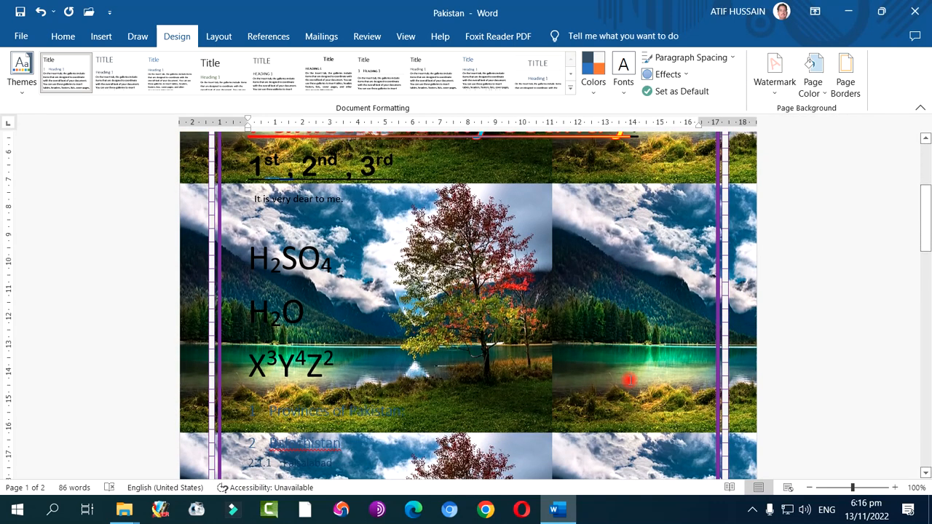
{"action": "scroll", "coordinate": [629, 381], "scroll_direction": "up", "scroll_amount": 4}
Start choosing a replacement page background picture from a file on the computer
{"action": "left_click", "coordinate": [820, 96]}
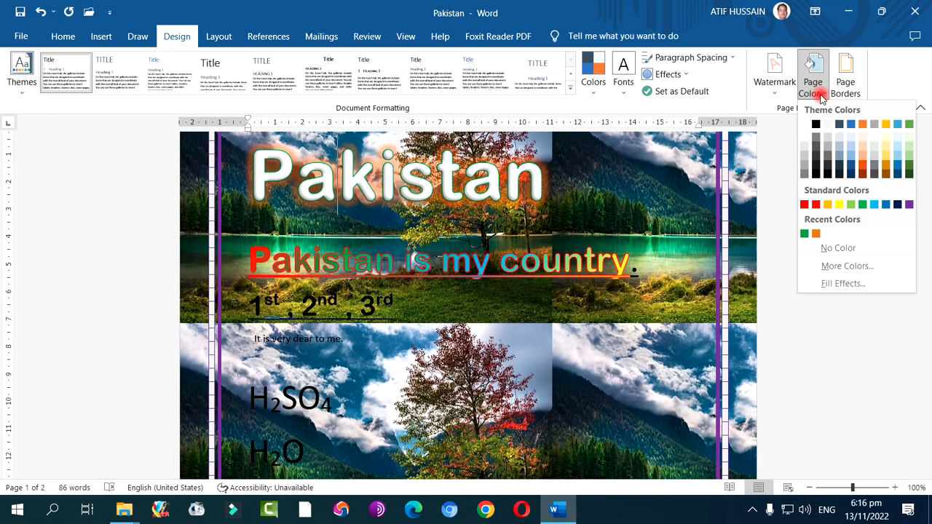
{"action": "left_click", "coordinate": [845, 284]}
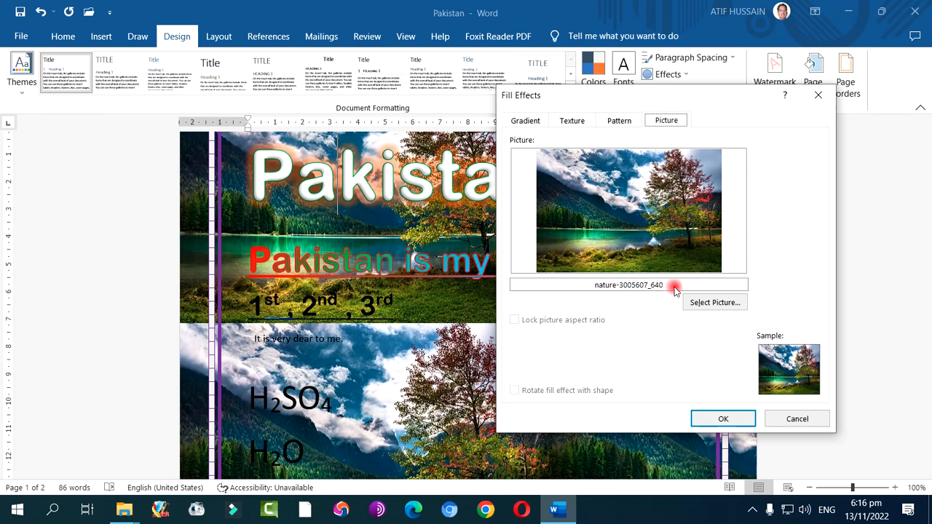
{"action": "left_click", "coordinate": [713, 305]}
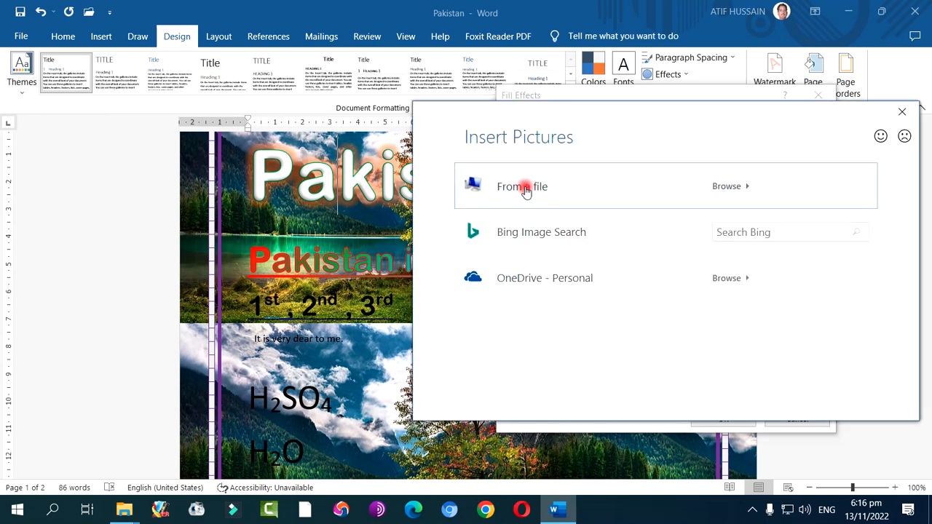
{"action": "left_click", "coordinate": [731, 188]}
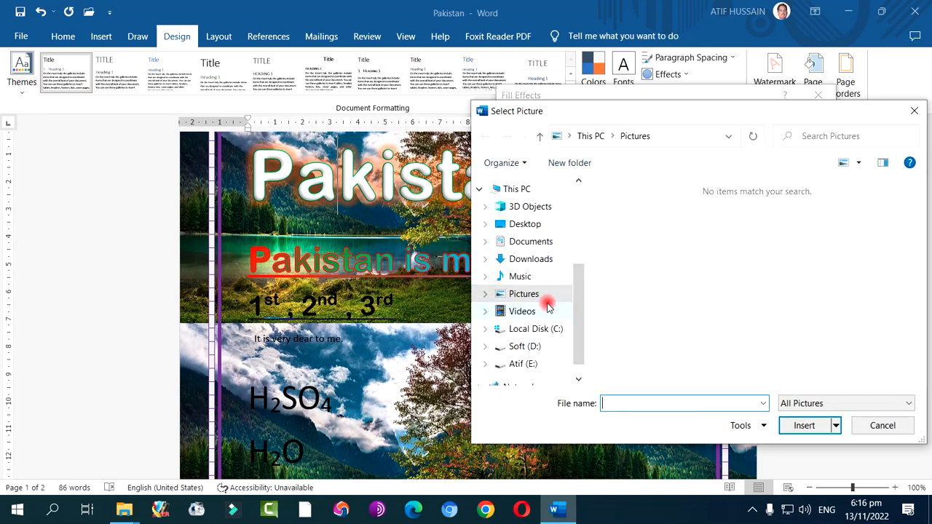
Browse to the NATURE folder inside My PC > Backgrounds on the E: drive
{"action": "left_click", "coordinate": [519, 347]}
{"action": "double_click", "coordinate": [632, 226]}
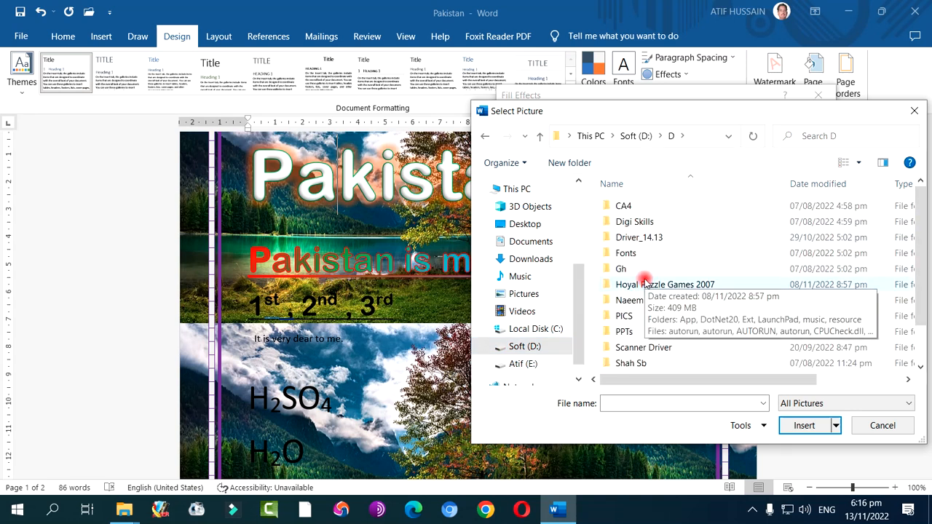
{"action": "left_click", "coordinate": [526, 363]}
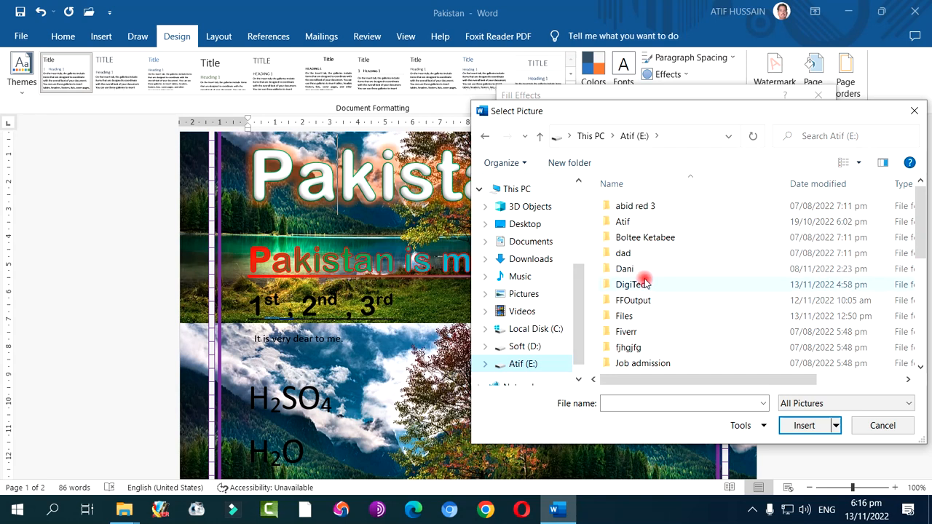
{"action": "scroll", "coordinate": [645, 304], "scroll_direction": "down", "scroll_amount": 5}
{"action": "double_click", "coordinate": [647, 270]}
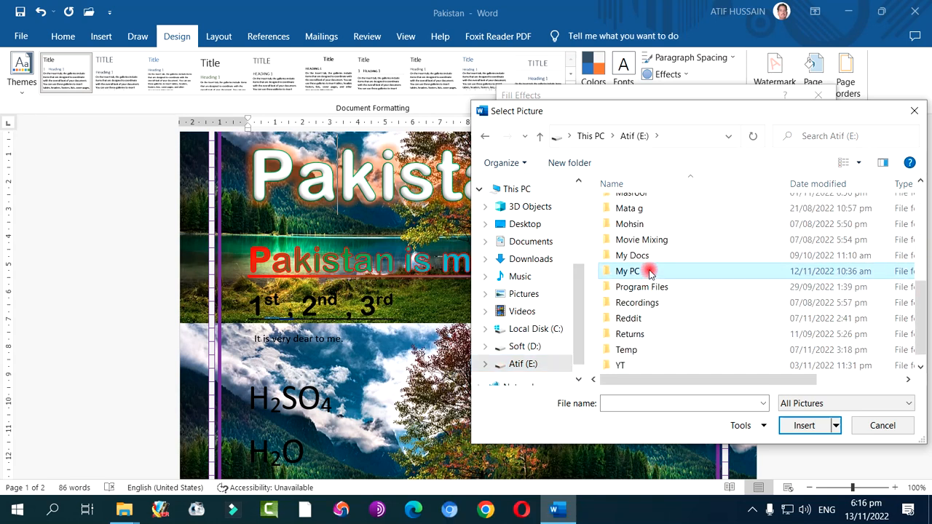
{"action": "double_click", "coordinate": [654, 222]}
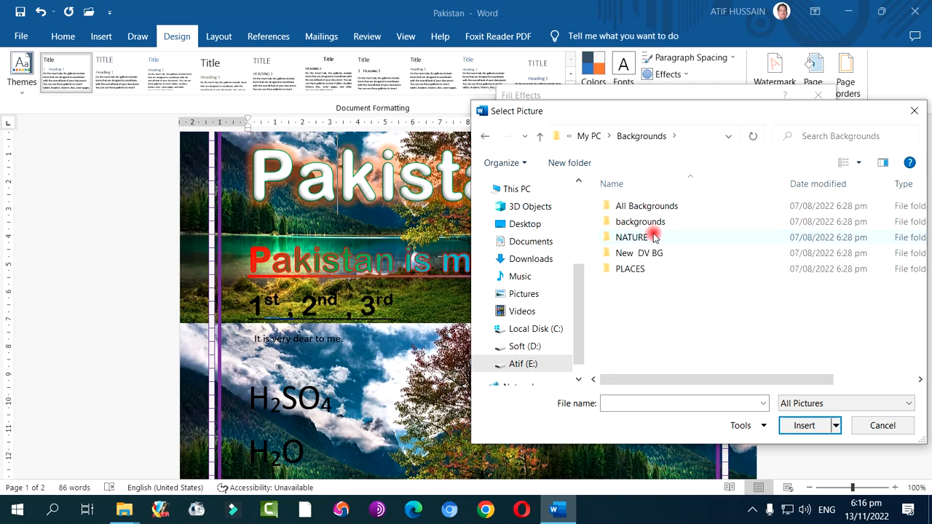
{"action": "left_click", "coordinate": [665, 208]}
{"action": "double_click", "coordinate": [665, 208]}
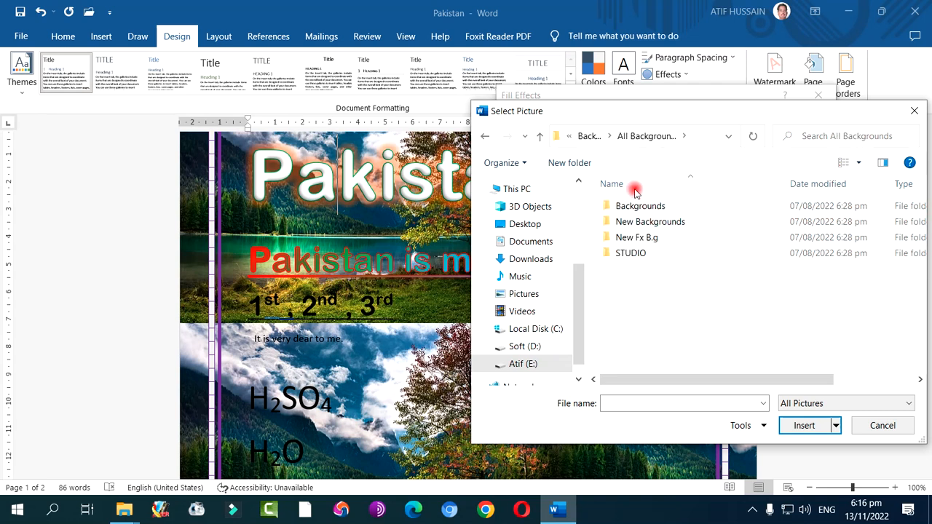
{"action": "left_click", "coordinate": [588, 135]}
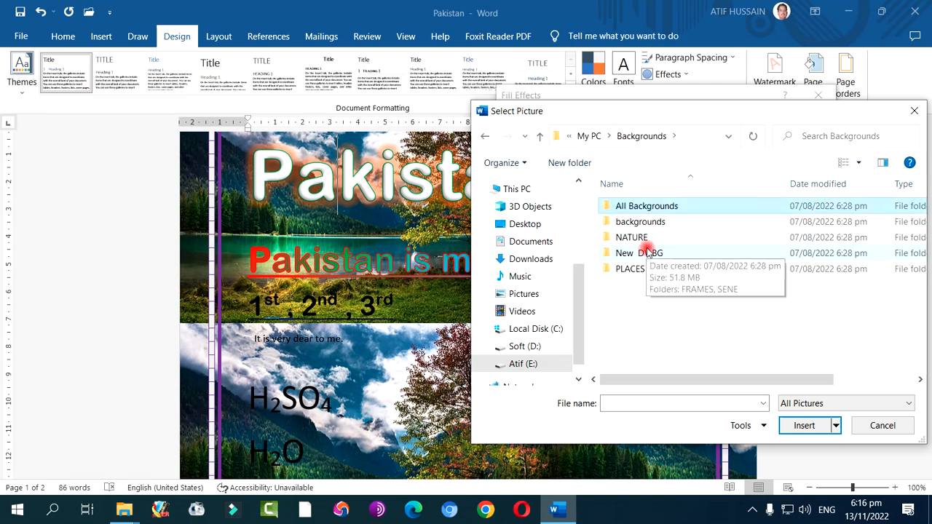
{"action": "double_click", "coordinate": [640, 236]}
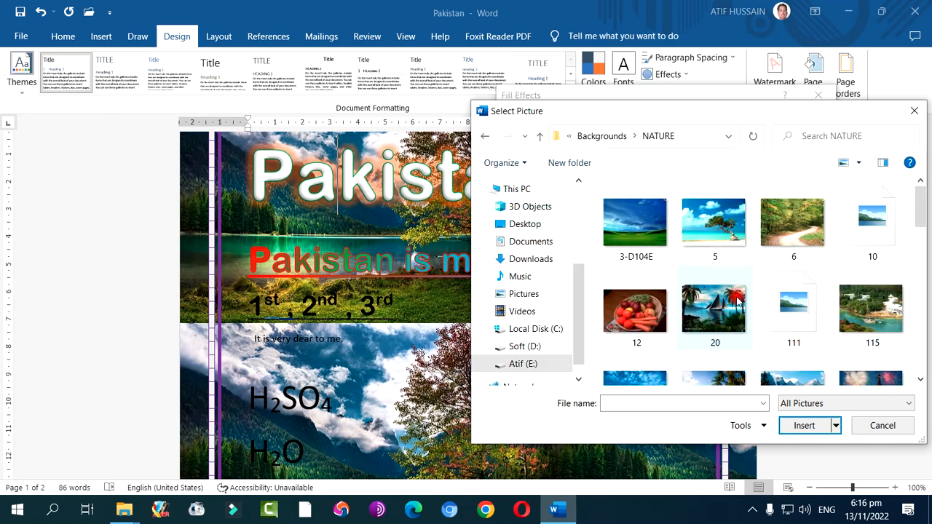
Fill the page background with the Azul picture from the NATURE folder and check it across the pages
{"action": "scroll", "coordinate": [743, 301], "scroll_direction": "down", "scroll_amount": 5}
{"action": "scroll", "coordinate": [744, 303], "scroll_direction": "down", "scroll_amount": 1}
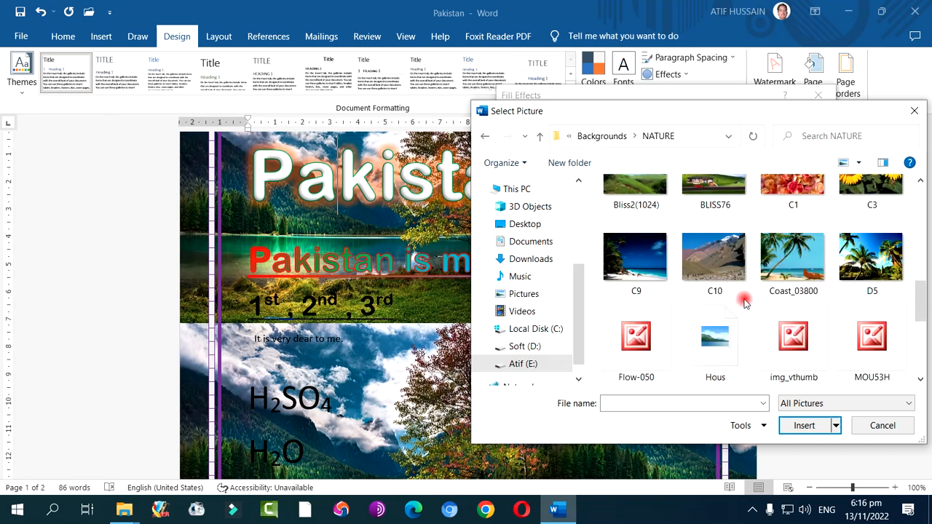
{"action": "scroll", "coordinate": [740, 296], "scroll_direction": "up", "scroll_amount": 3}
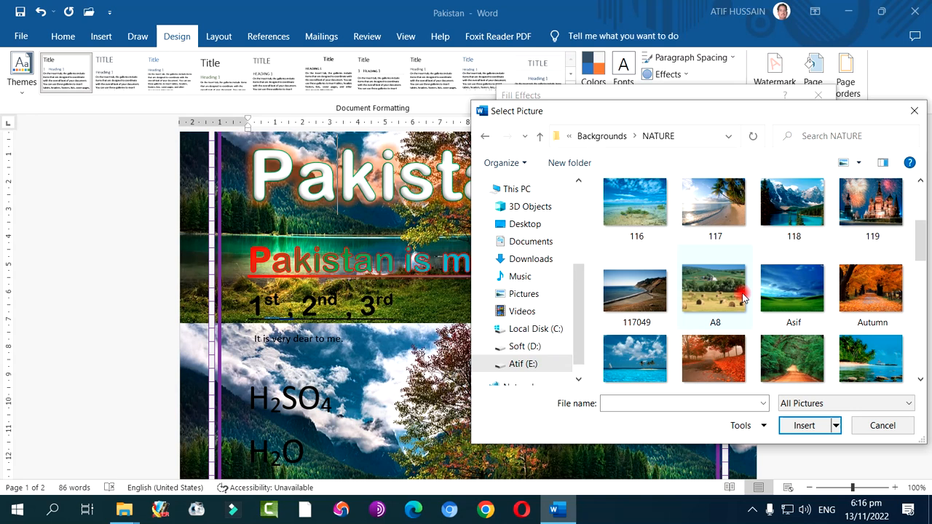
{"action": "double_click", "coordinate": [637, 350]}
{"action": "left_click", "coordinate": [720, 417]}
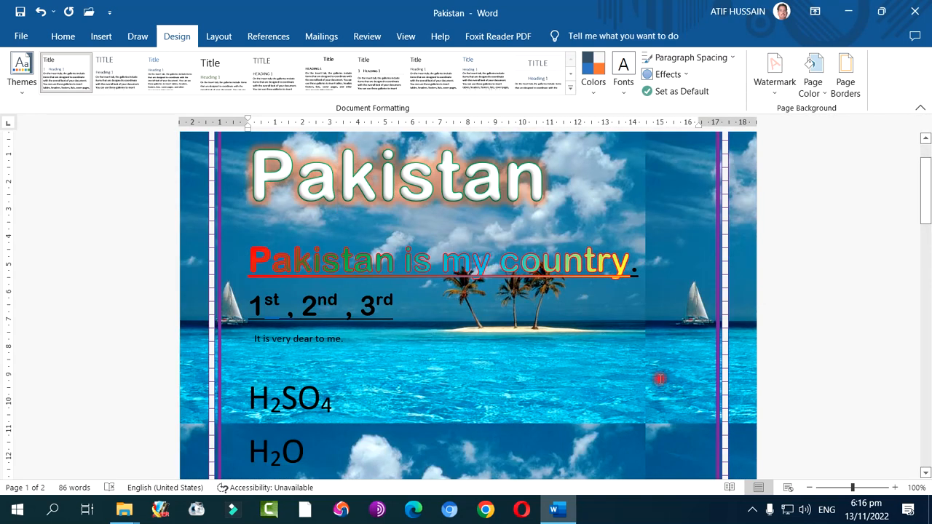
{"action": "scroll", "coordinate": [539, 315], "scroll_direction": "up", "scroll_amount": 2}
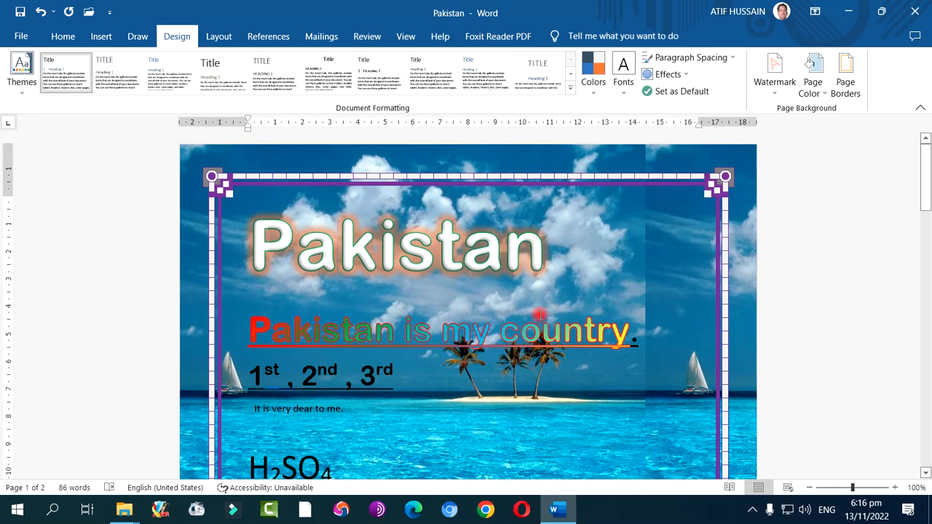
{"action": "scroll", "coordinate": [545, 309], "scroll_direction": "down", "scroll_amount": 15}
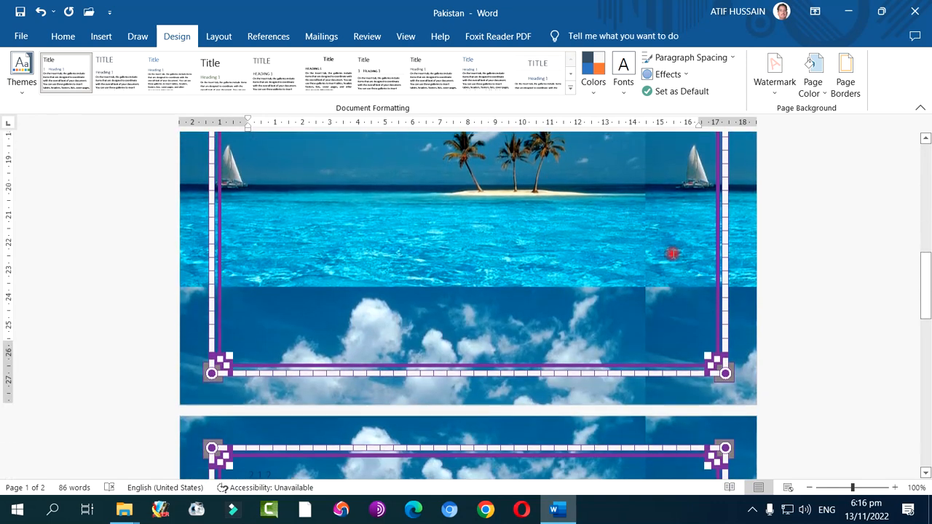
Remove the picture background from the pages by setting the page color to No Color
{"action": "left_click", "coordinate": [812, 92]}
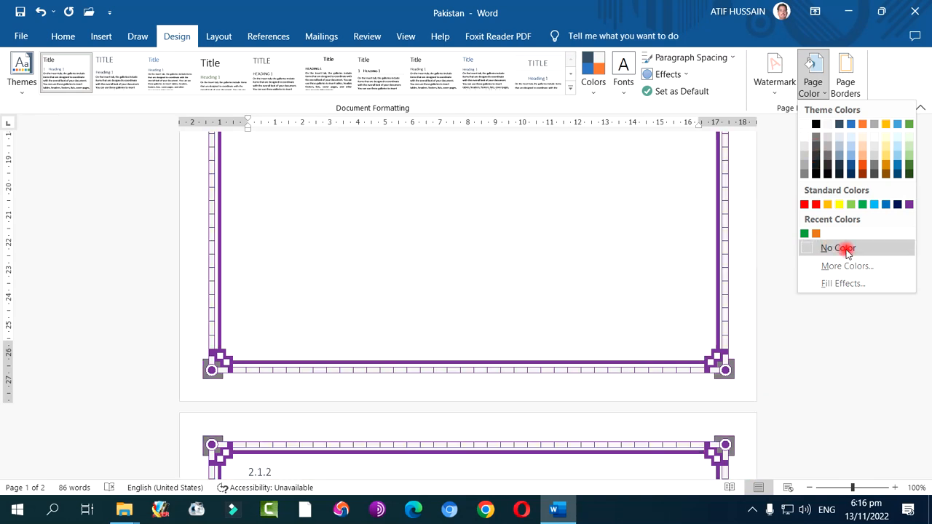
{"action": "left_click", "coordinate": [839, 249]}
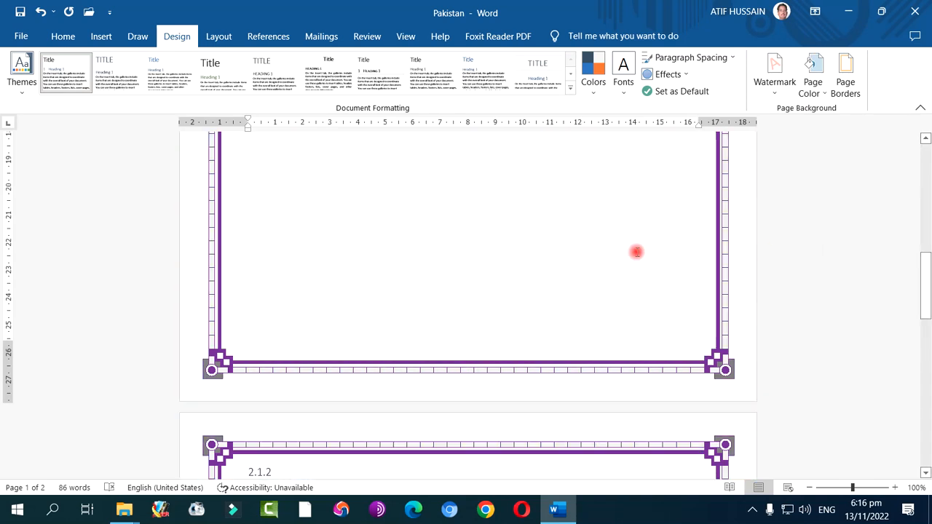
{"action": "scroll", "coordinate": [582, 245], "scroll_direction": "up", "scroll_amount": 15}
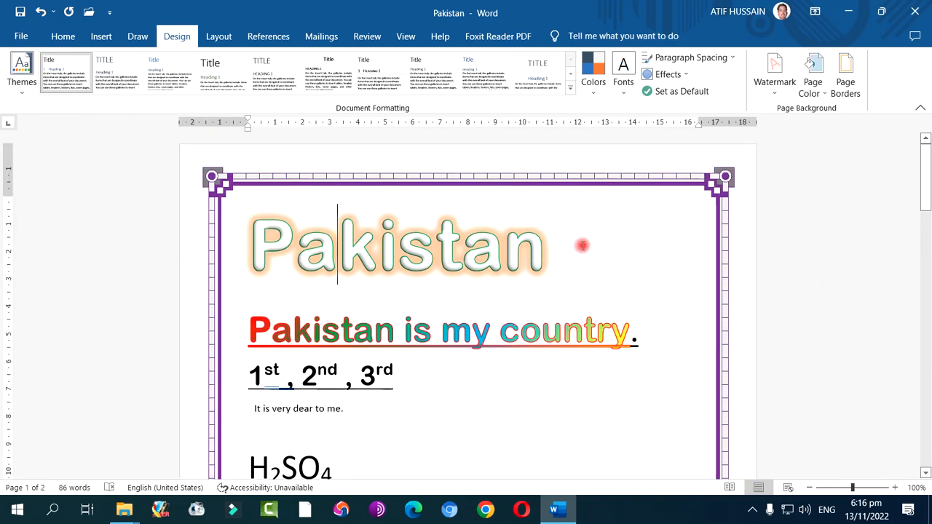
Add the gray diagonal CONFIDENTIAL 1 watermark to the document and check it down the page
{"action": "left_click", "coordinate": [770, 82]}
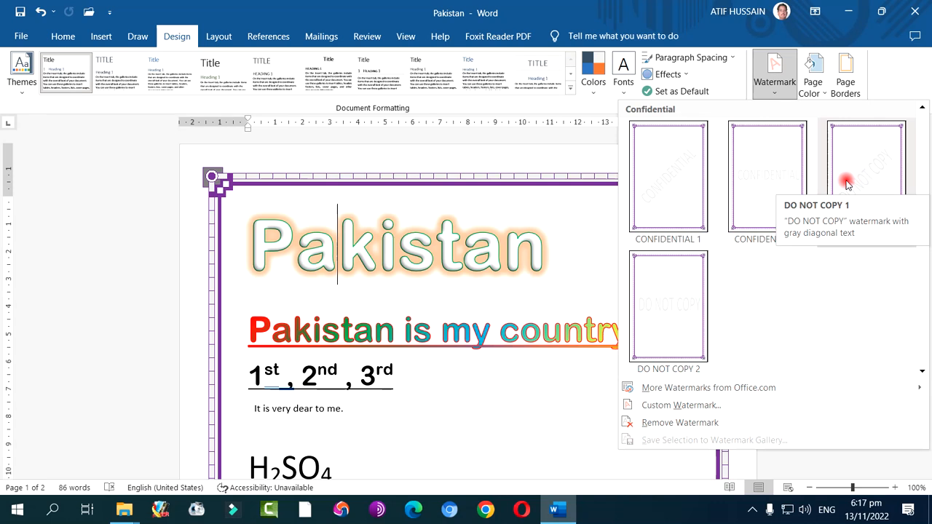
{"action": "left_click", "coordinate": [677, 186]}
{"action": "scroll", "coordinate": [507, 281], "scroll_direction": "down", "scroll_amount": 2}
{"action": "scroll", "coordinate": [507, 281], "scroll_direction": "down", "scroll_amount": 1}
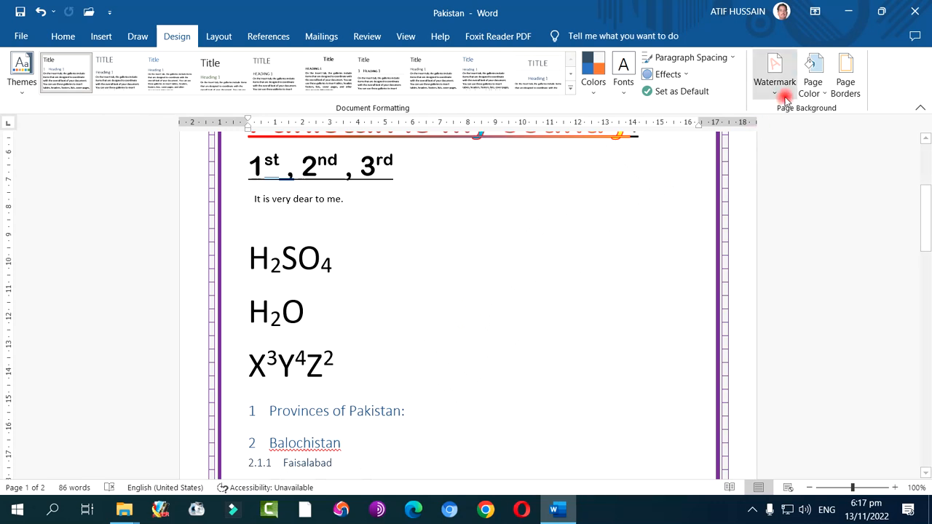
{"action": "scroll", "coordinate": [559, 274], "scroll_direction": "down", "scroll_amount": 2}
{"action": "scroll", "coordinate": [485, 312], "scroll_direction": "up", "scroll_amount": 2}
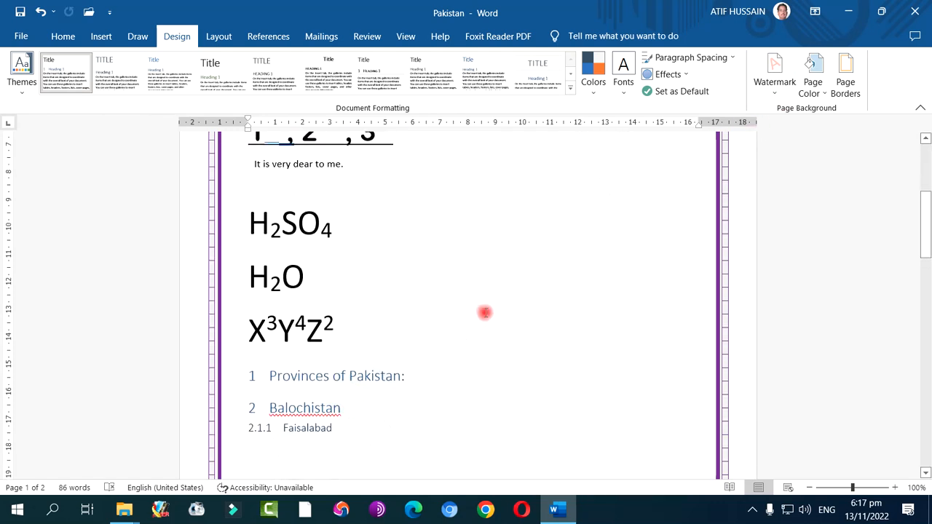
Customize the CONFIDENTIAL text watermark by setting its color to yellow, leaving the size on Auto, and apply it
{"action": "left_click", "coordinate": [777, 89]}
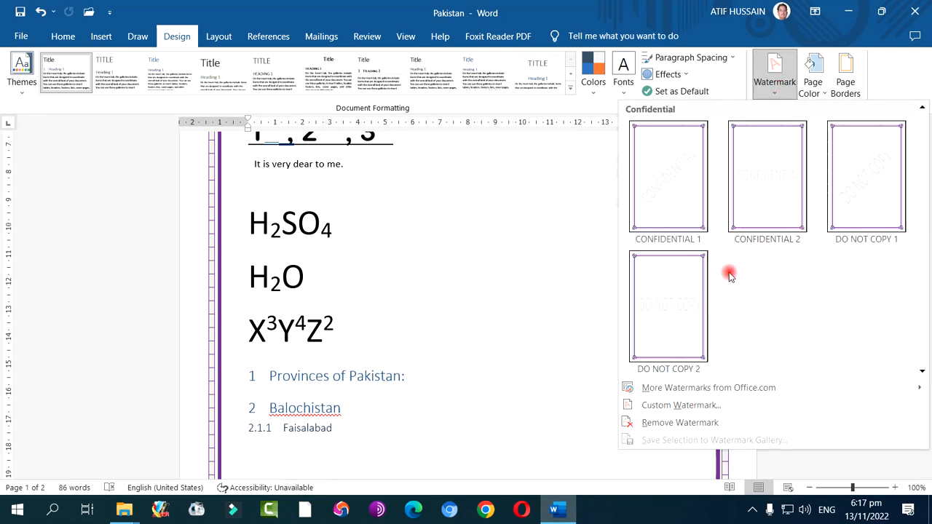
{"action": "left_click", "coordinate": [689, 412]}
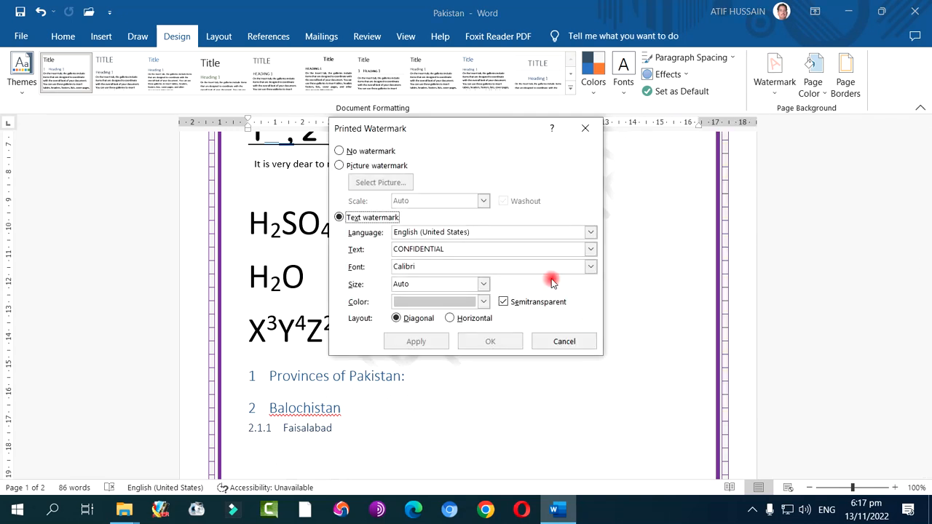
{"action": "left_click_drag", "start_coordinate": [412, 131], "coordinate": [656, 174]}
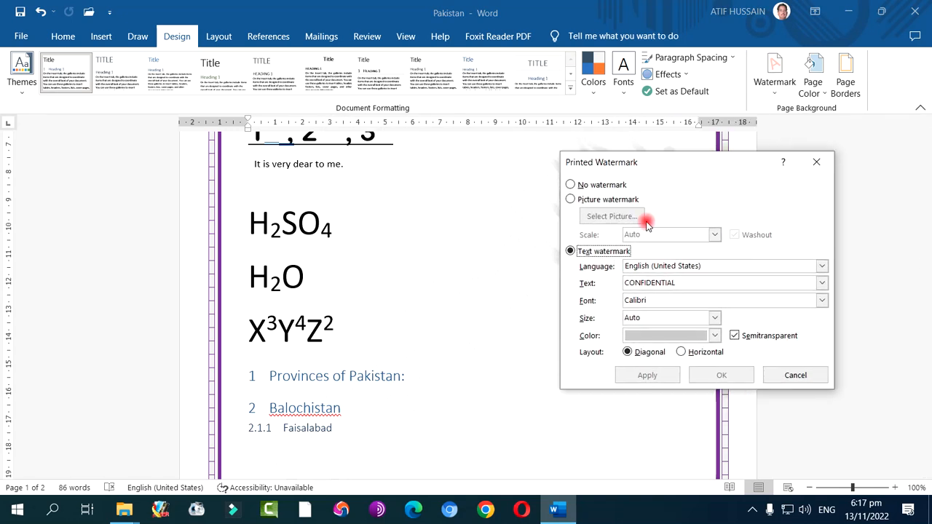
{"action": "double_click", "coordinate": [660, 284]}
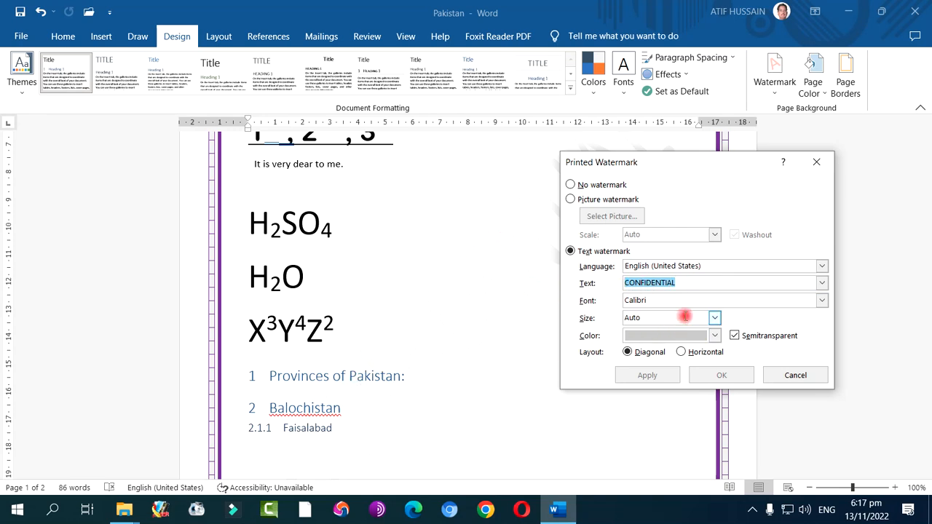
{"action": "left_click", "coordinate": [713, 319]}
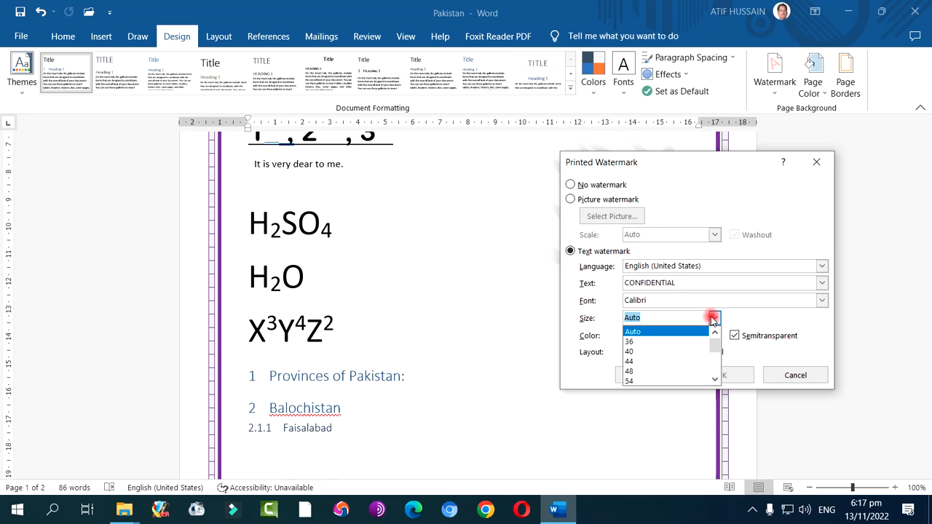
{"action": "left_click", "coordinate": [734, 317]}
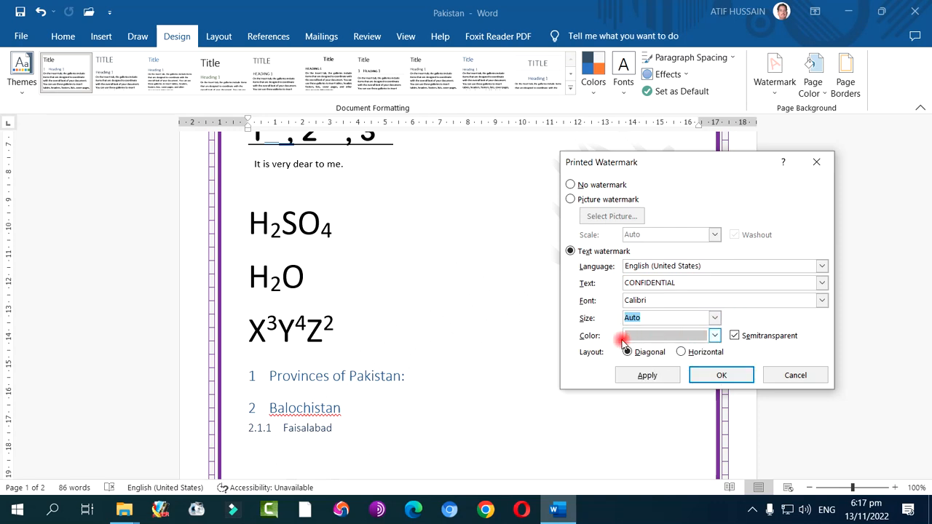
{"action": "left_click", "coordinate": [701, 334]}
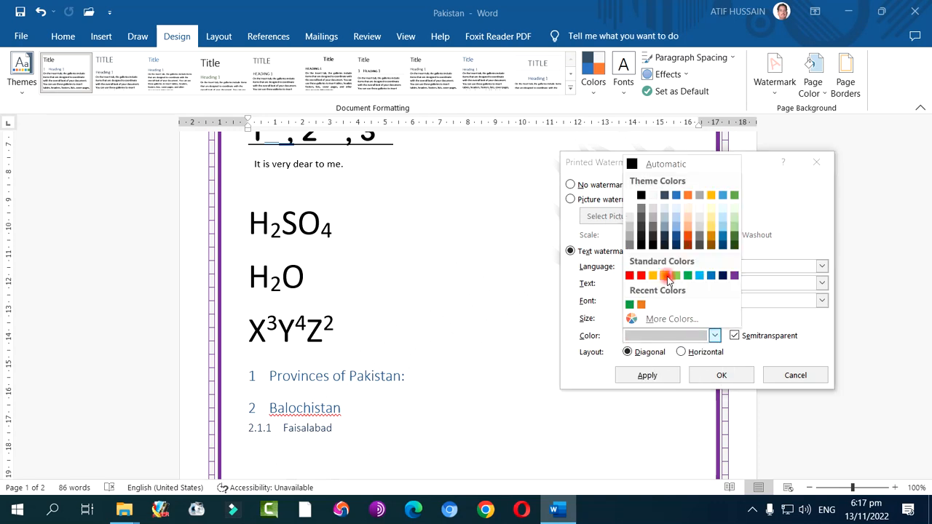
{"action": "left_click", "coordinate": [665, 276]}
{"action": "left_click", "coordinate": [669, 376]}
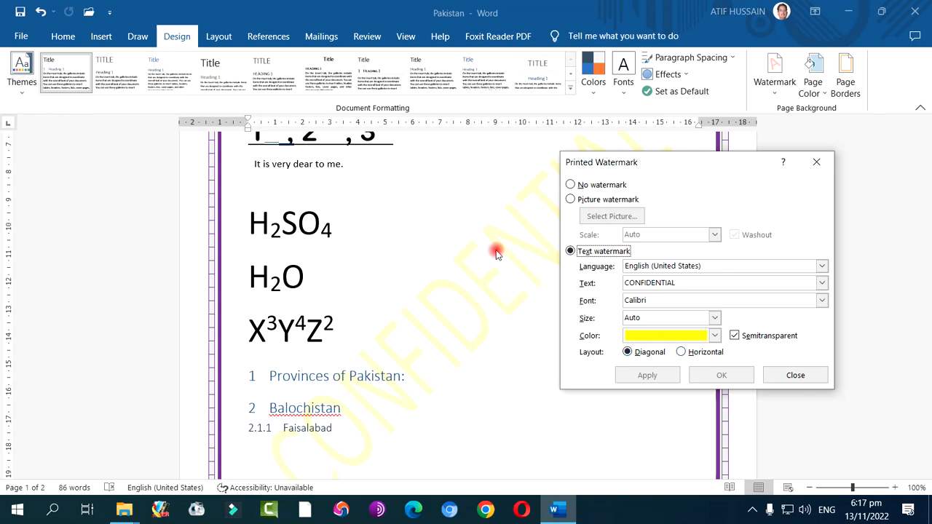
Apply the horizontal layout to the yellow watermark and return it to the diagonal layout
{"action": "left_click", "coordinate": [709, 354]}
{"action": "left_click", "coordinate": [647, 375]}
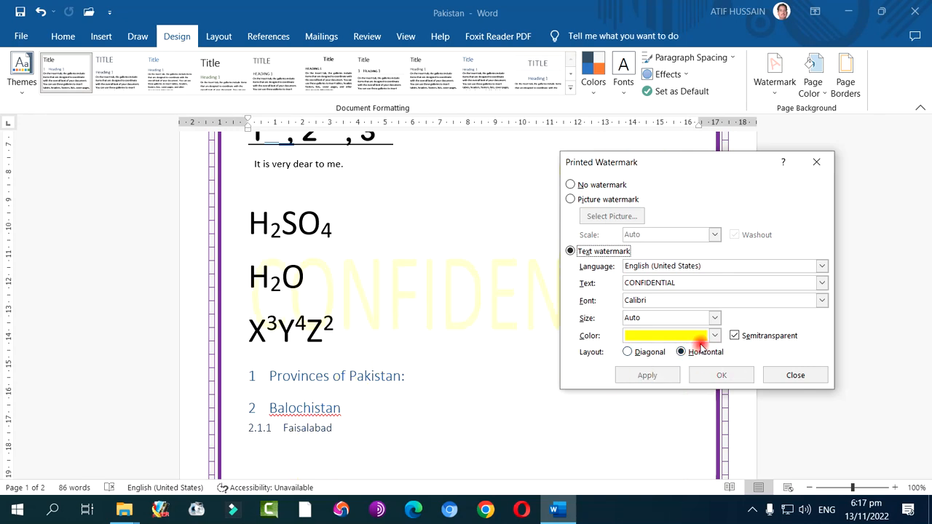
{"action": "left_click", "coordinate": [645, 353]}
{"action": "left_click", "coordinate": [659, 375]}
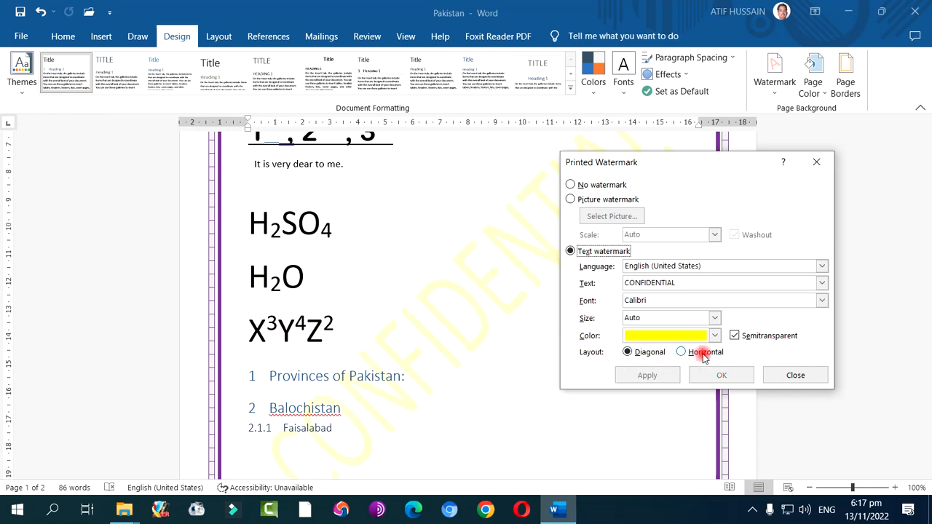
Apply the yellow CONFIDENTIAL watermark without semitransparency, and remove the watermark from the document
{"action": "left_click", "coordinate": [741, 337]}
{"action": "left_click", "coordinate": [650, 375]}
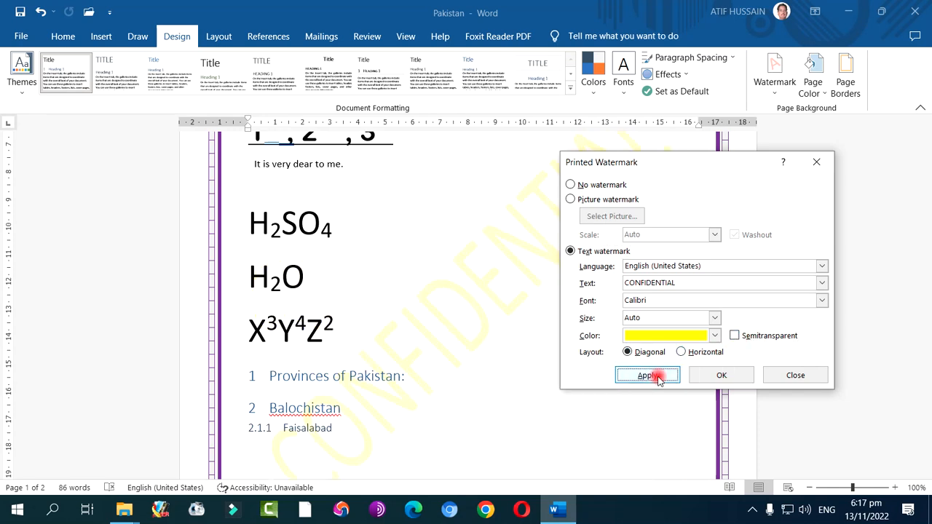
{"action": "left_click", "coordinate": [750, 336]}
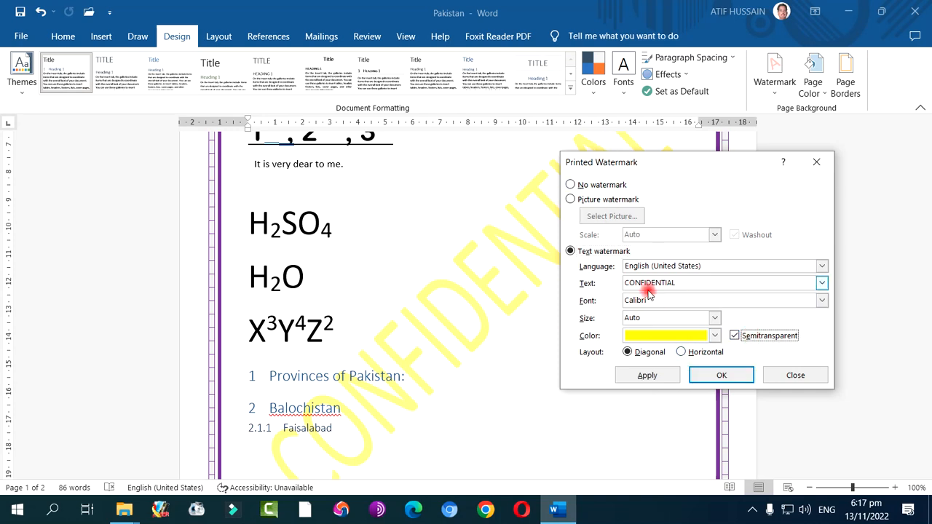
{"action": "left_click", "coordinate": [599, 186]}
{"action": "left_click", "coordinate": [646, 373]}
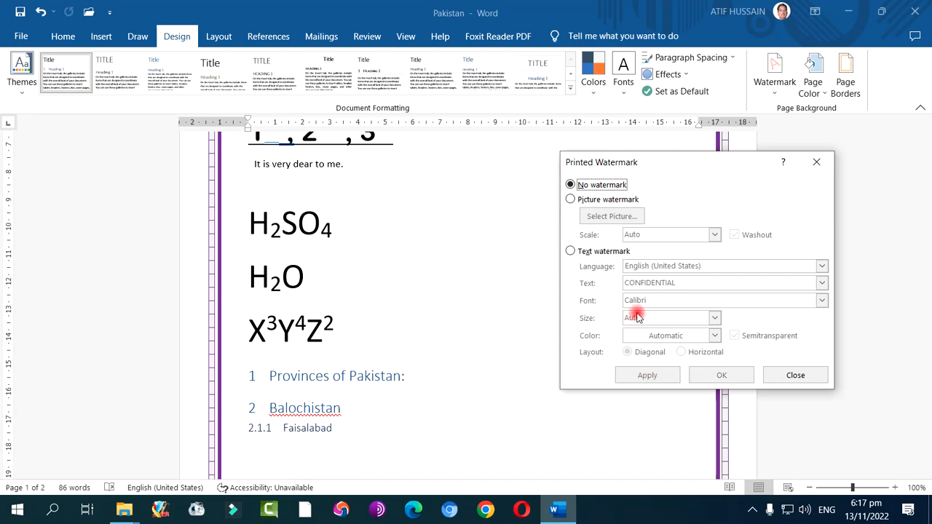
Switch to a picture watermark and search Bing for "logo punjab govt"
{"action": "left_click", "coordinate": [611, 200]}
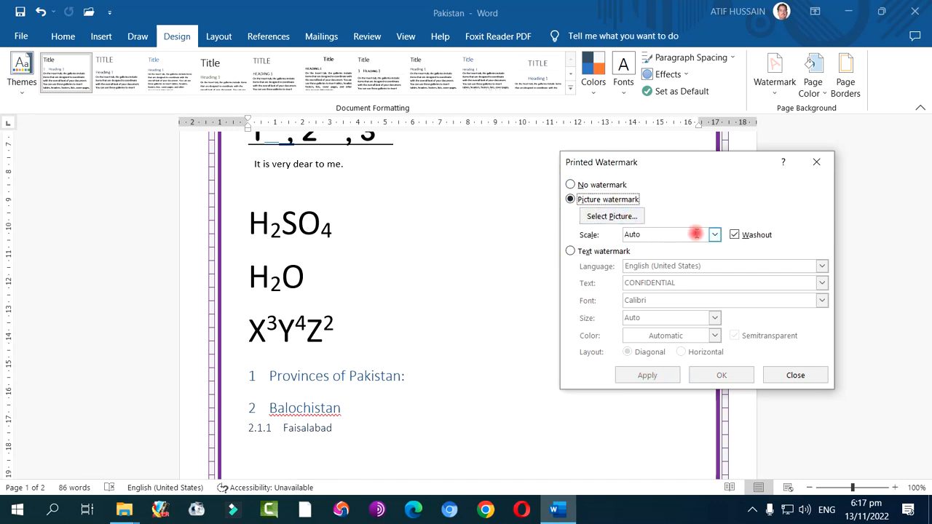
{"action": "left_click", "coordinate": [631, 217]}
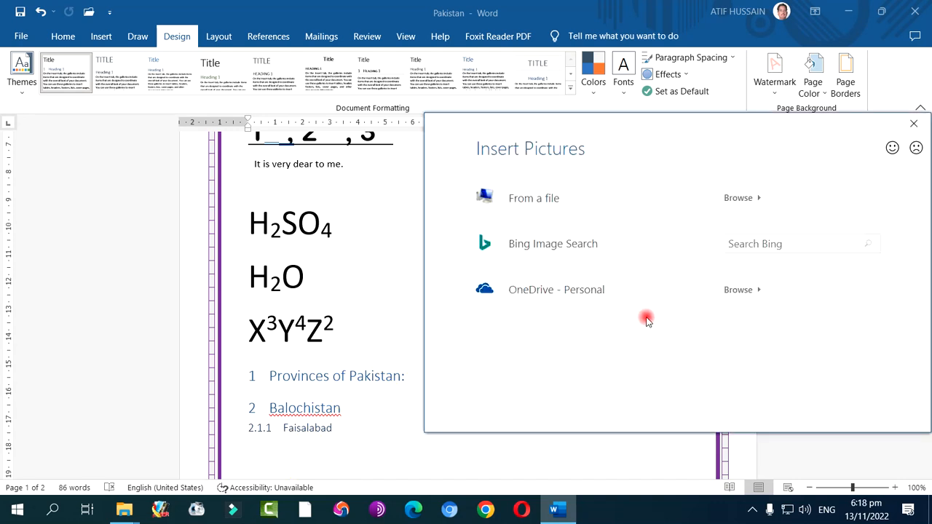
{"action": "left_click", "coordinate": [743, 242]}
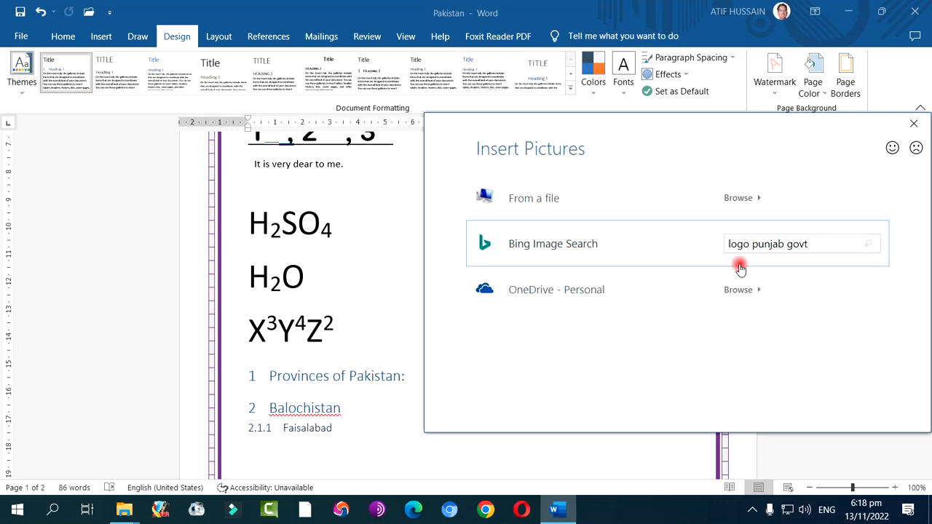
{"action": "key", "text": "Return"}
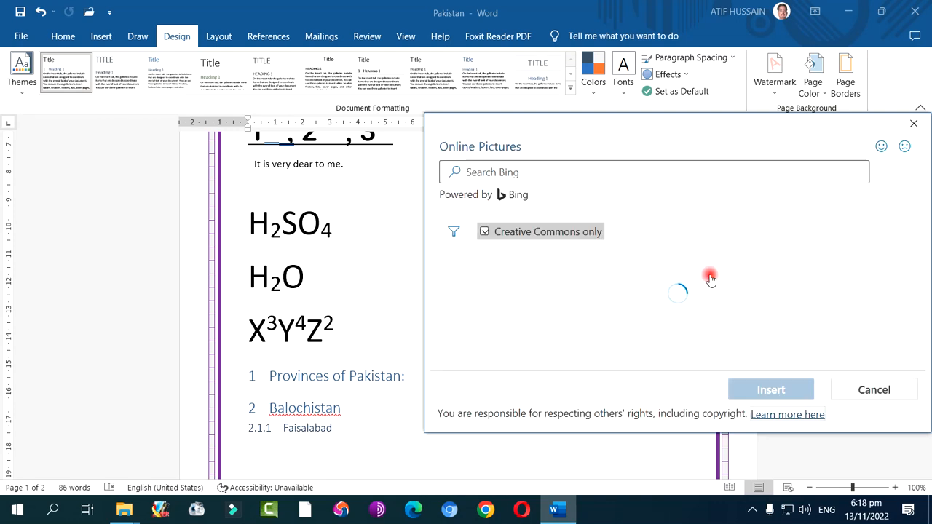
Apply the Coat_of_arms_of_Punjab picture as the watermark with Auto scale and Washout, and check it up the page
{"action": "scroll", "coordinate": [786, 298], "scroll_direction": "down", "scroll_amount": 2}
{"action": "scroll", "coordinate": [790, 304], "scroll_direction": "up", "scroll_amount": 1}
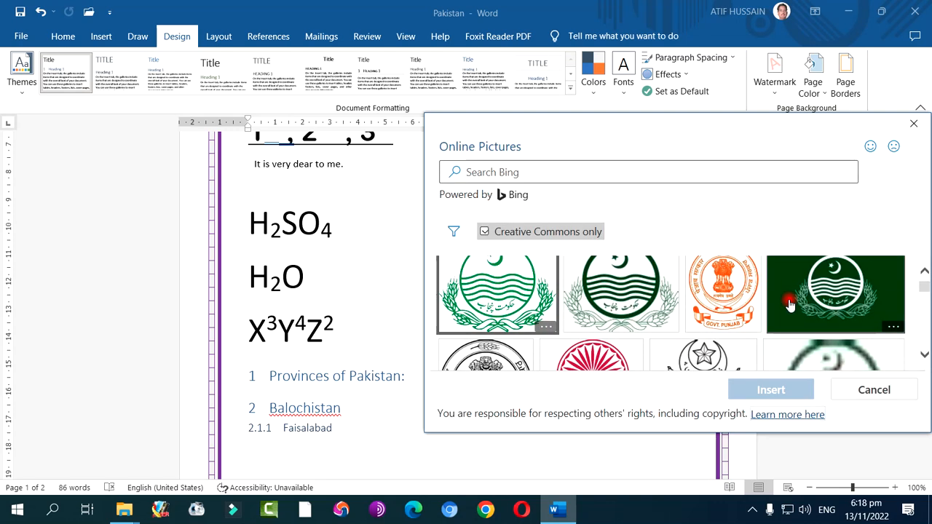
{"action": "left_click", "coordinate": [608, 289]}
{"action": "left_click", "coordinate": [776, 392]}
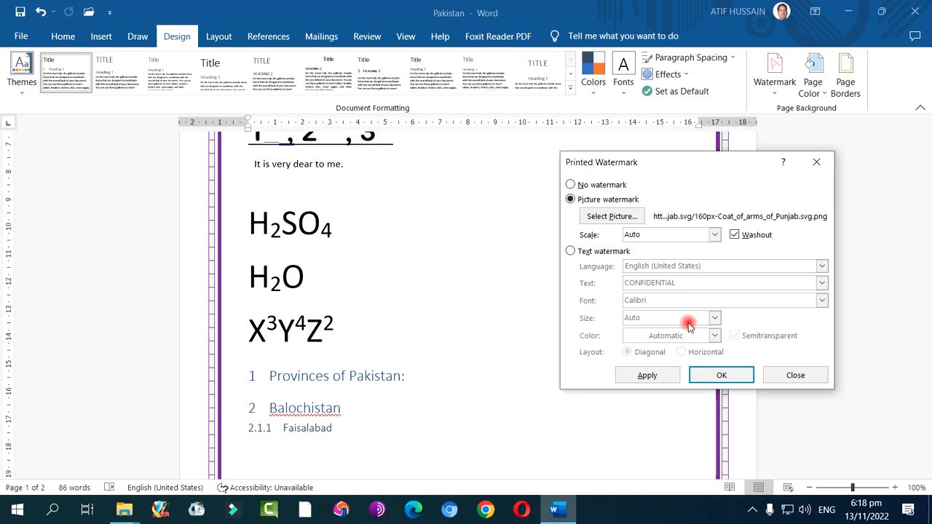
{"action": "left_click", "coordinate": [648, 375]}
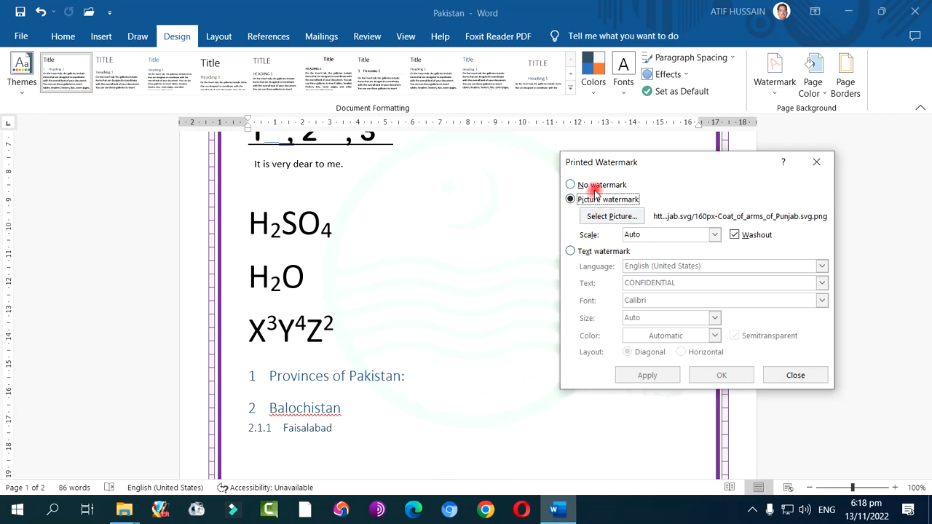
{"action": "left_click", "coordinate": [799, 375]}
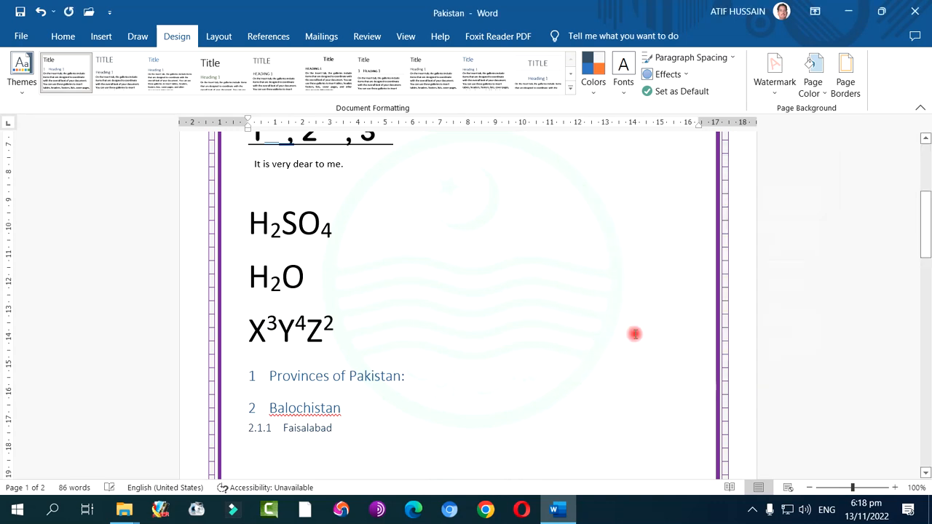
{"action": "scroll", "coordinate": [470, 289], "scroll_direction": "up", "scroll_amount": 5}
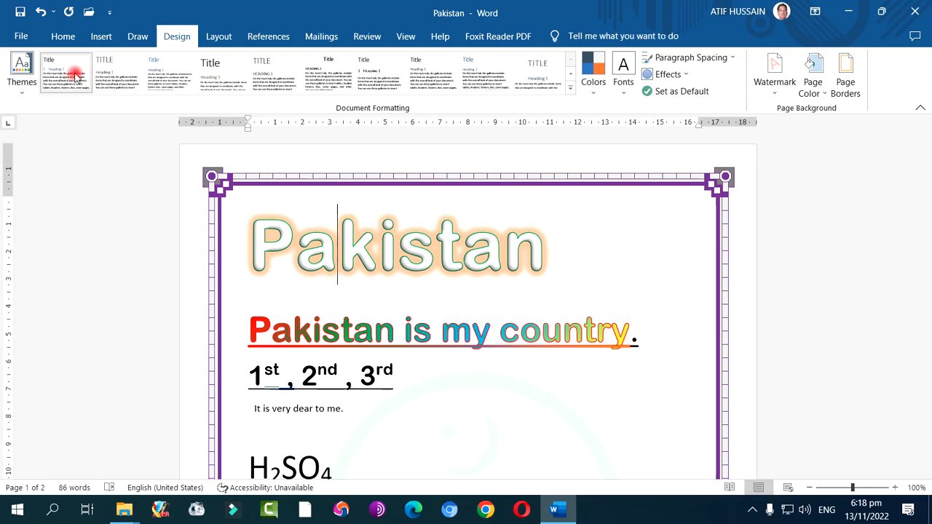
{"action": "left_click", "coordinate": [569, 87]}
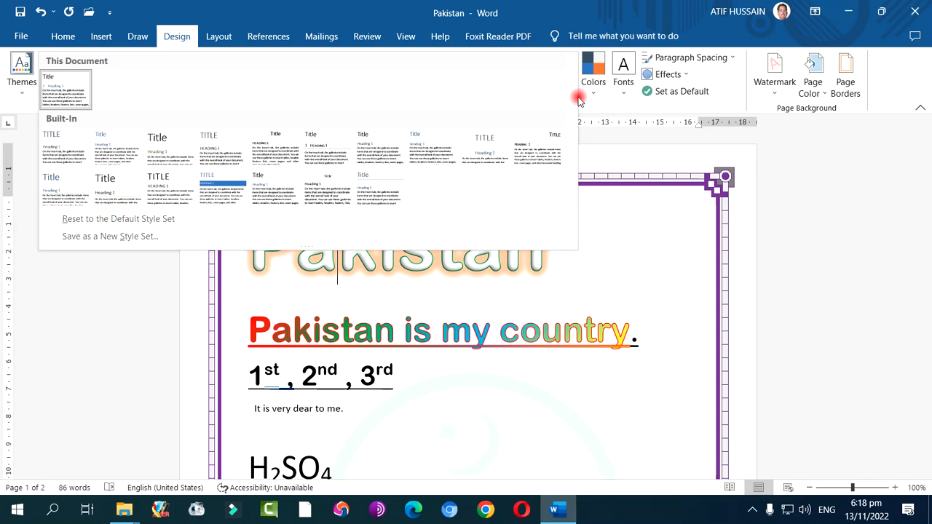
{"action": "left_click", "coordinate": [616, 167]}
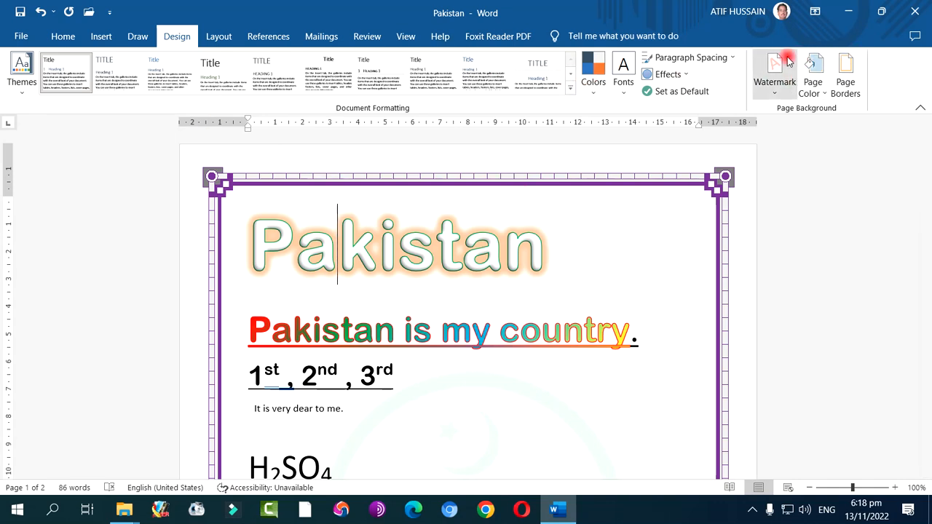
{"action": "left_click", "coordinate": [211, 36]}
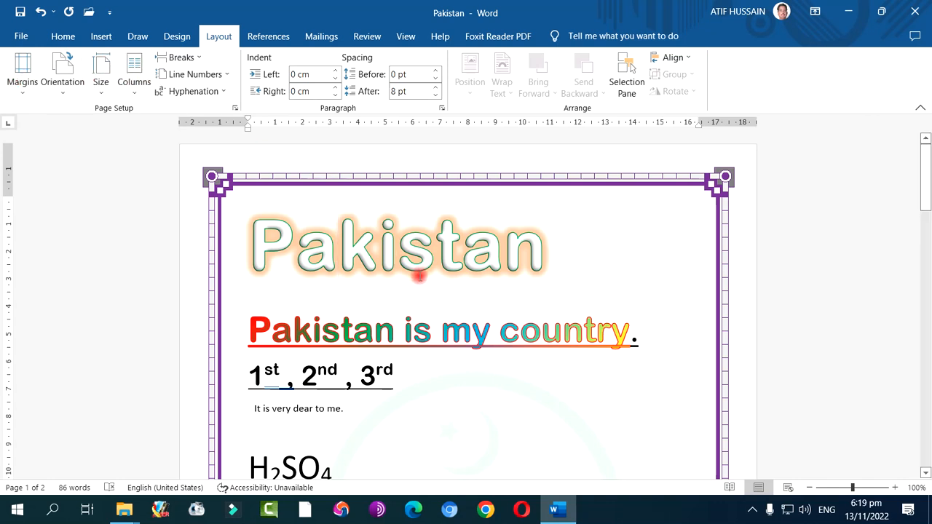
{"action": "left_click", "coordinate": [751, 509]}
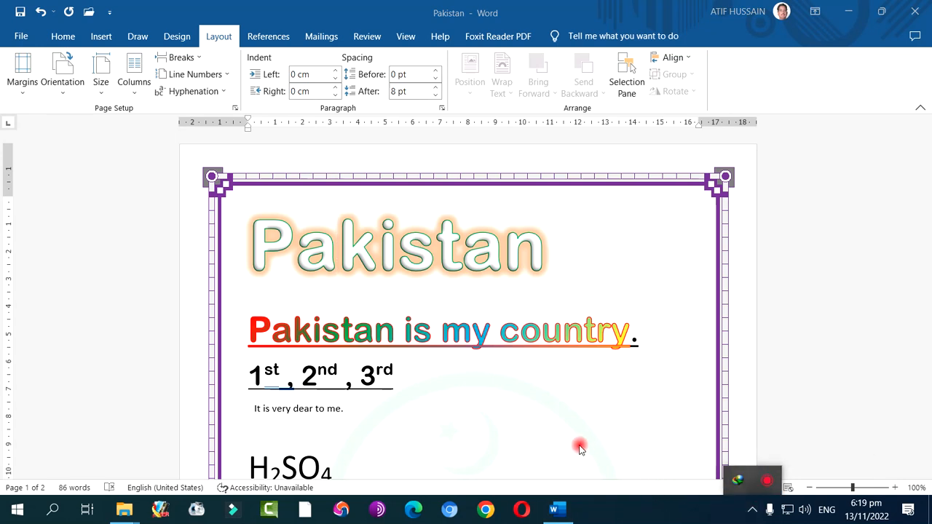
{"action": "left_click", "coordinate": [458, 437]}
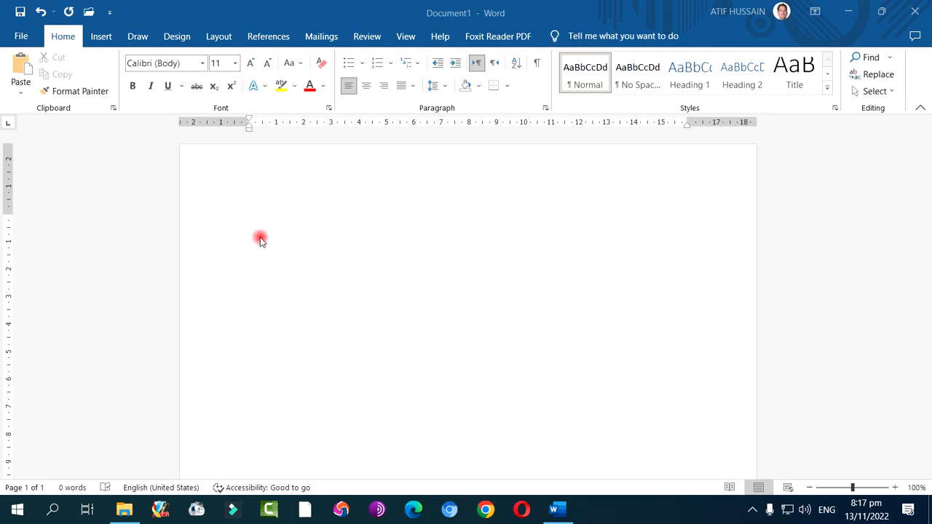
Insert a table with five columns and four rows in the blank document
{"action": "left_click", "coordinate": [101, 37]}
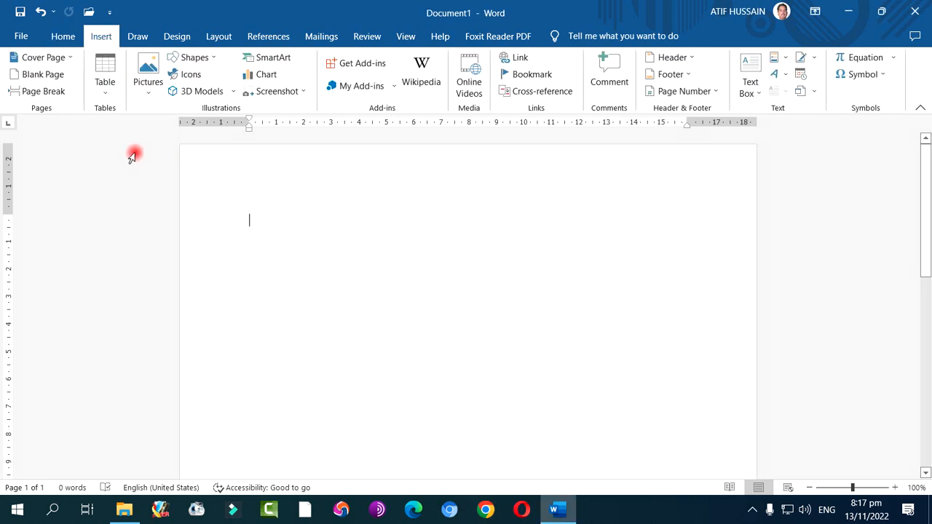
{"action": "left_click", "coordinate": [104, 88]}
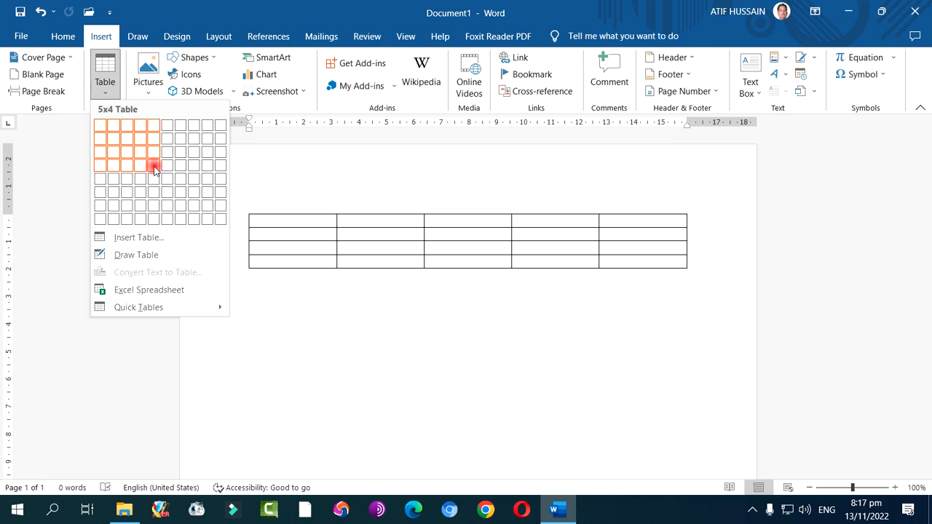
{"action": "left_click", "coordinate": [153, 170]}
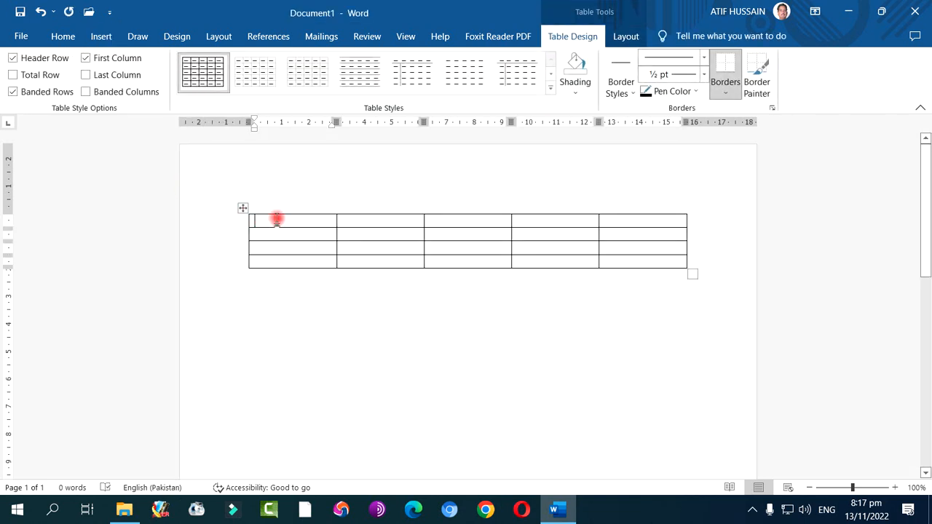
Select the table's first two columns, select its first row instead, and clear the selection
{"action": "left_click", "coordinate": [282, 201]}
{"action": "left_click", "coordinate": [371, 202]}
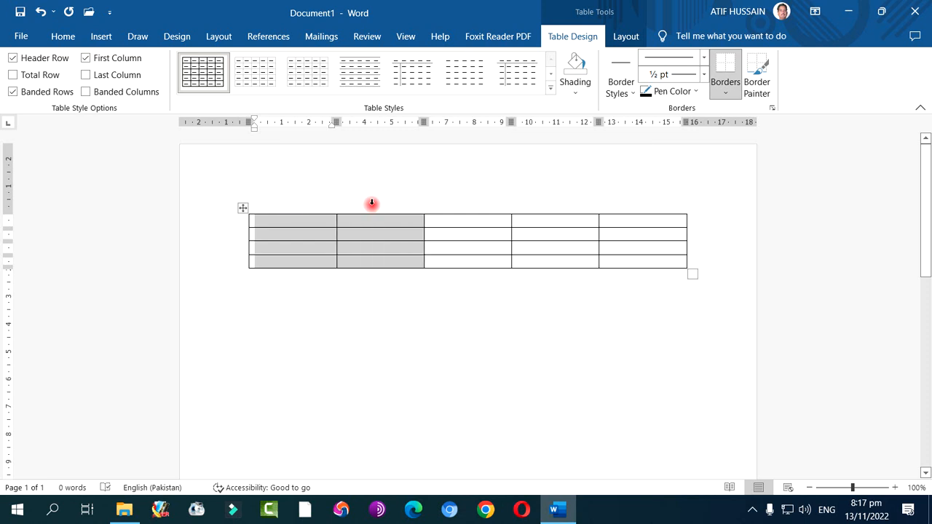
{"action": "left_click", "coordinate": [213, 227]}
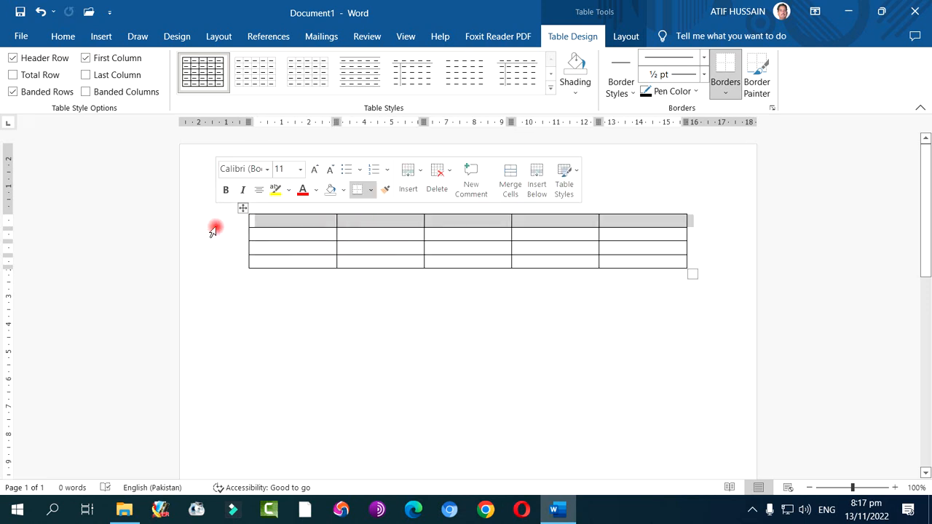
{"action": "left_click", "coordinate": [295, 235]}
{"action": "left_click", "coordinate": [350, 235]}
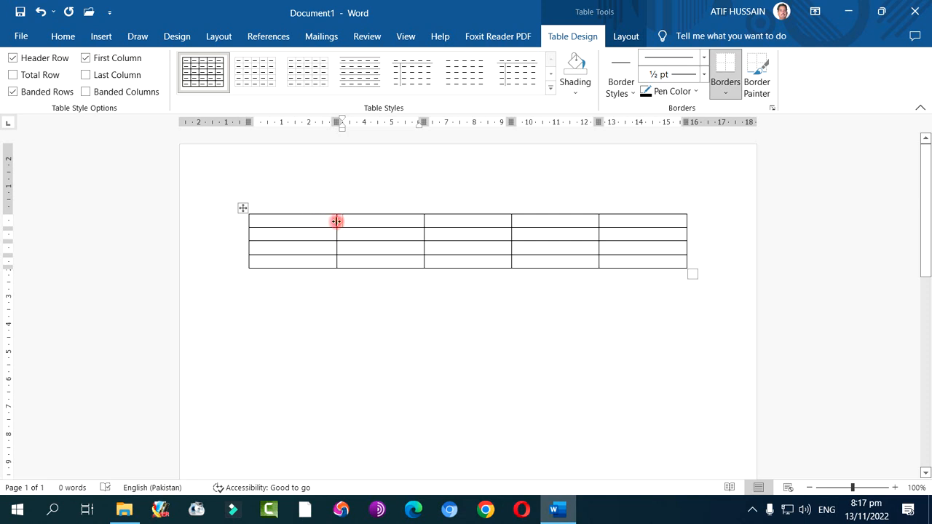
Narrow the table's first column to about 1.8 cm and increase the first row's height to about 2 cm
{"action": "left_click_drag", "start_coordinate": [337, 221], "coordinate": [297, 228]}
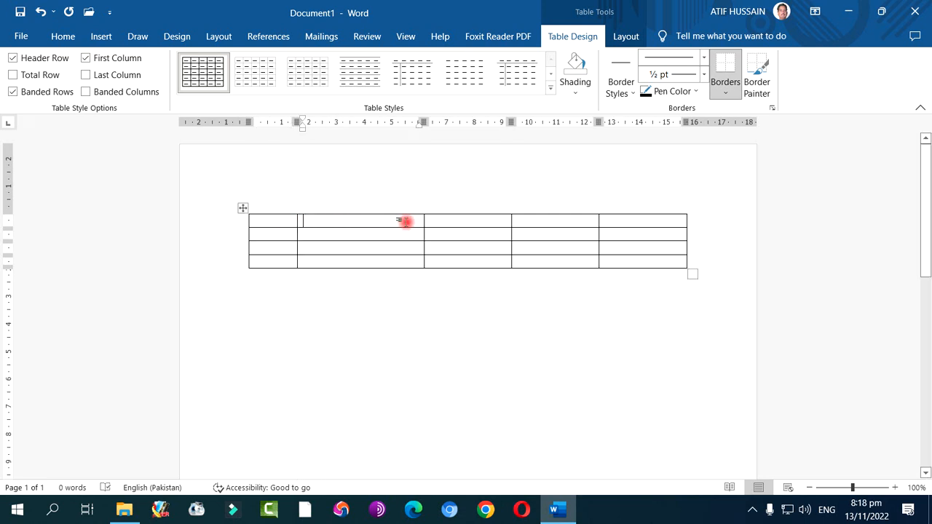
{"action": "left_click", "coordinate": [444, 223]}
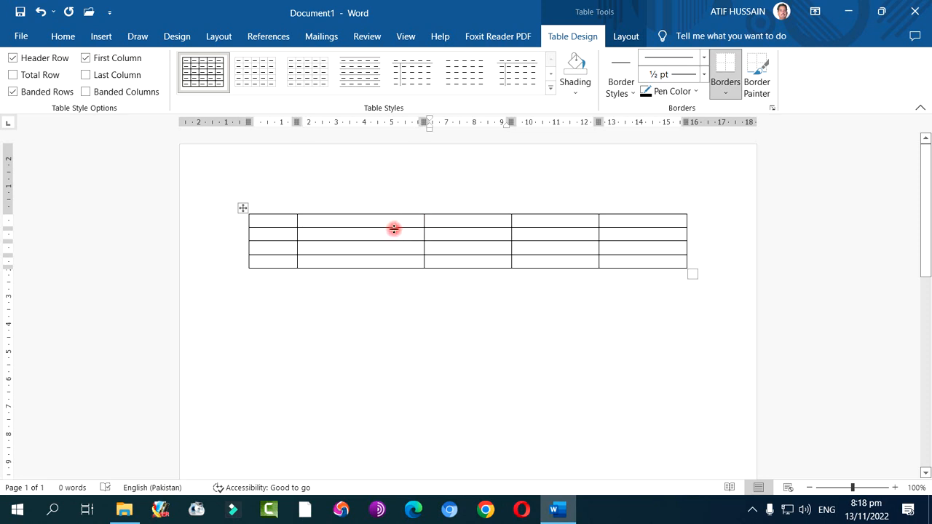
{"action": "left_click_drag", "start_coordinate": [393, 228], "coordinate": [393, 270]}
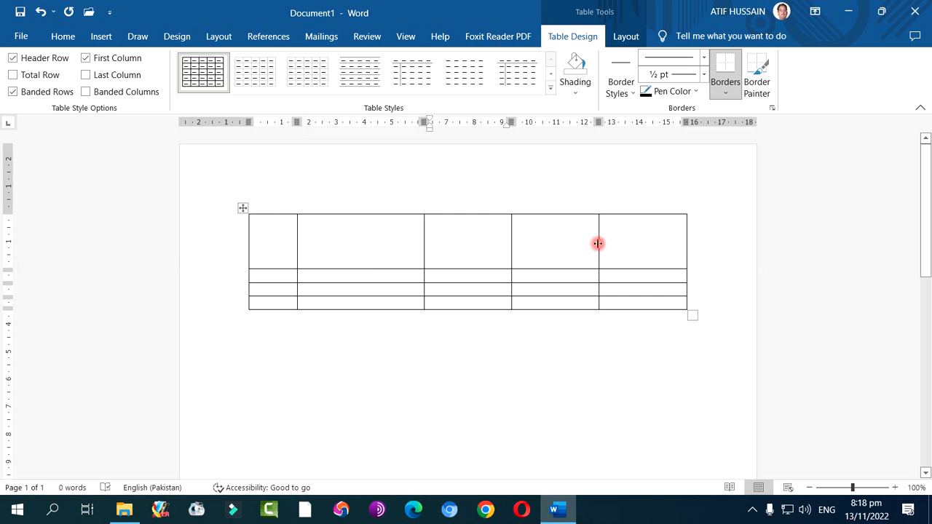
{"action": "left_click", "coordinate": [341, 249]}
{"action": "left_click", "coordinate": [477, 244]}
{"action": "left_click", "coordinate": [546, 243]}
{"action": "left_click", "coordinate": [658, 242]}
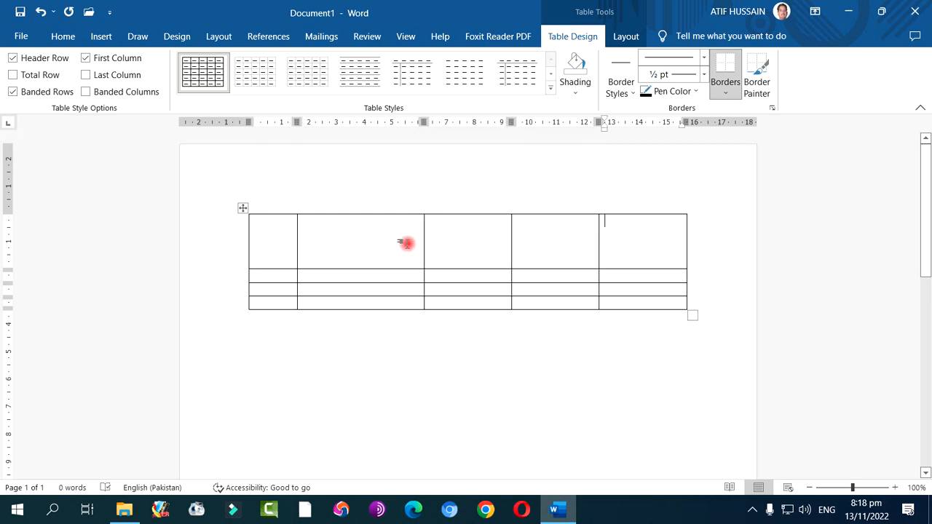
Insert a second table below the first through the Insert Table dialog, with 5 columns, 4 rows and Auto fixed column width
{"action": "left_click", "coordinate": [324, 367]}
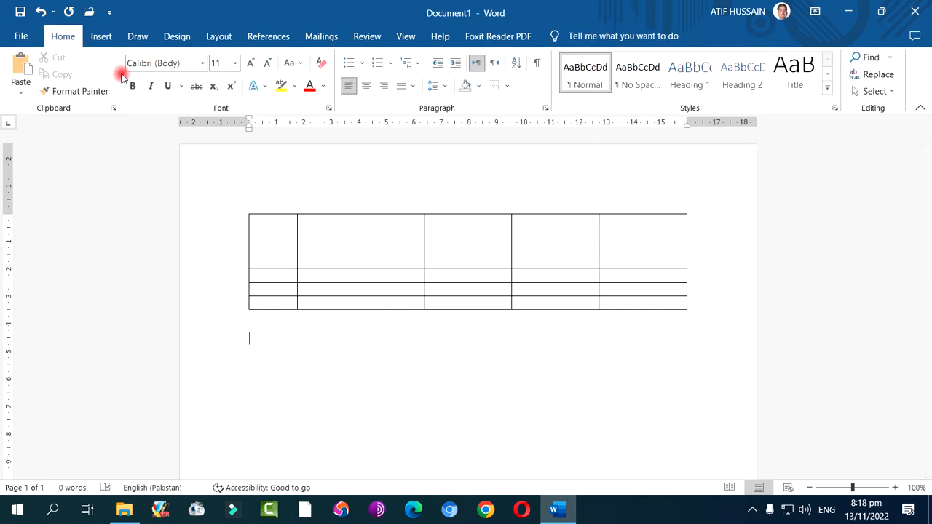
{"action": "left_click", "coordinate": [102, 38]}
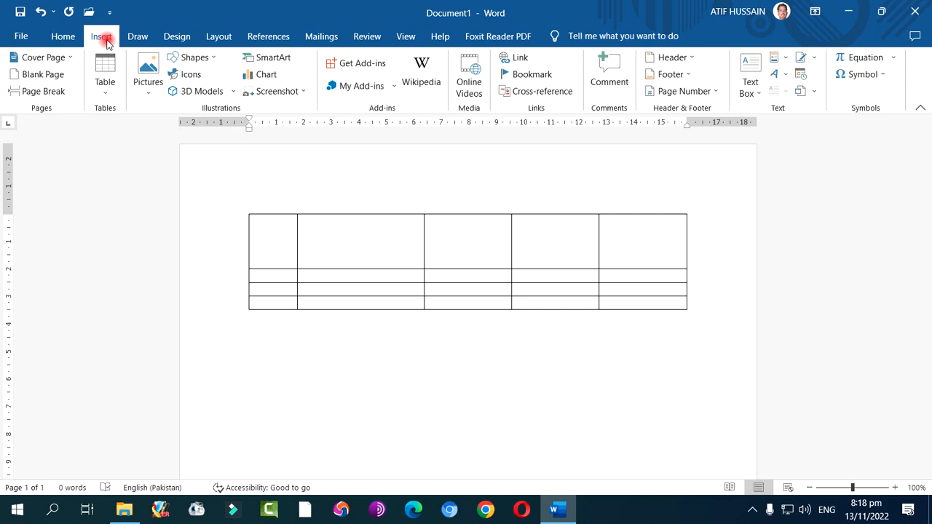
{"action": "left_click", "coordinate": [105, 82]}
{"action": "left_click", "coordinate": [139, 237]}
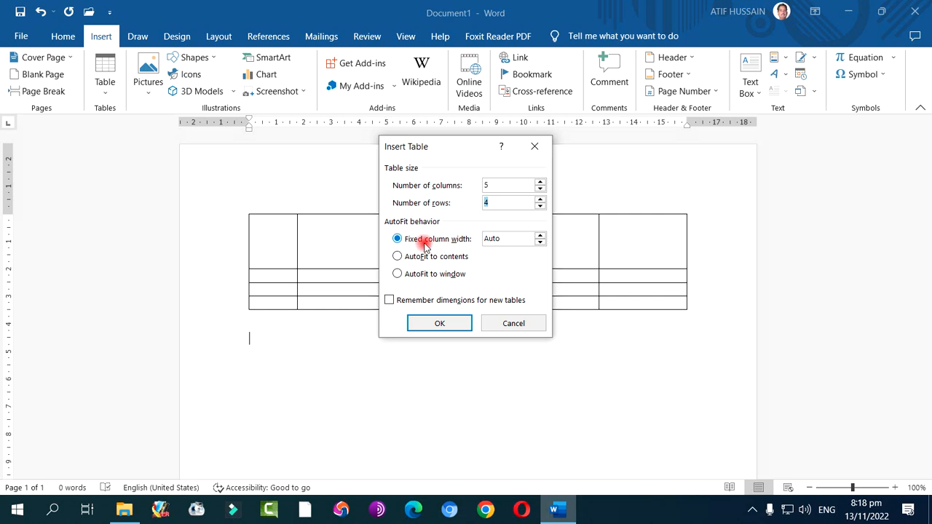
{"action": "left_click", "coordinate": [540, 239]}
{"action": "left_click", "coordinate": [542, 244]}
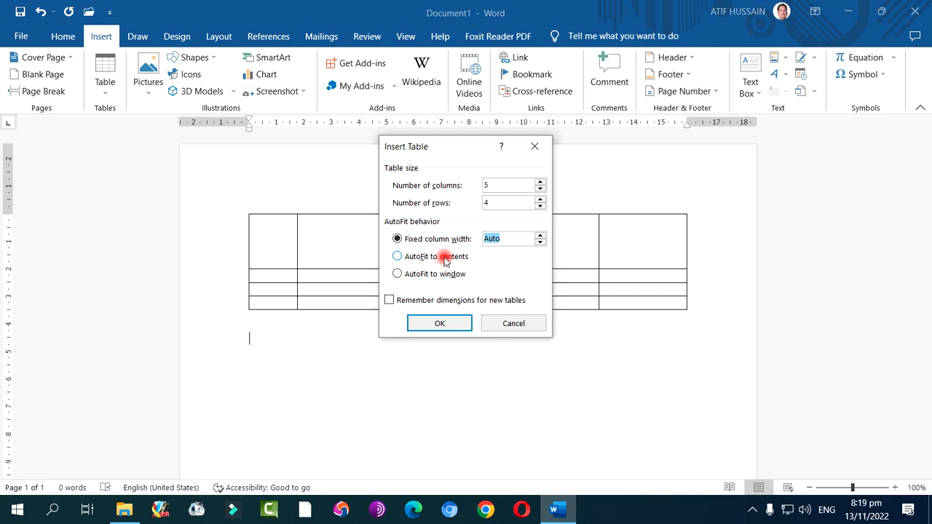
{"action": "left_click", "coordinate": [438, 323]}
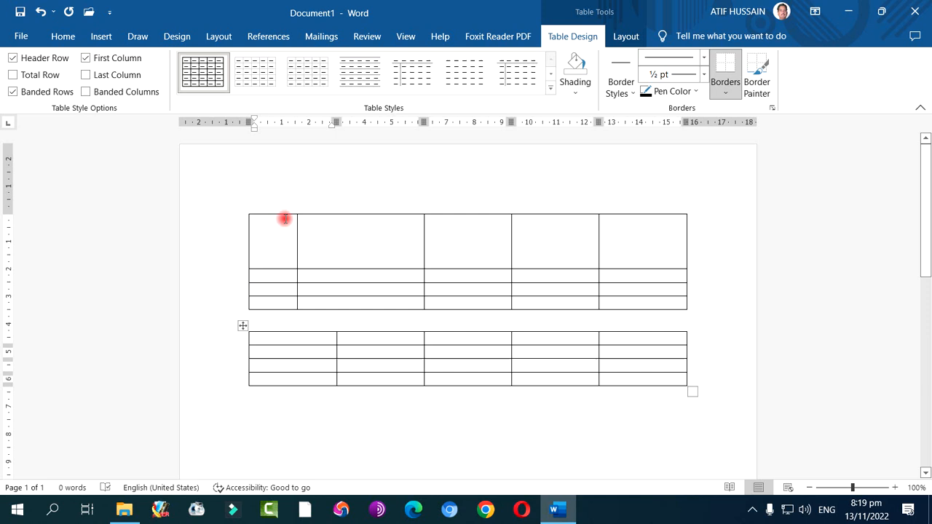
Select the whole second table, select a block of its cells instead, and clear the selection
{"action": "mouse_move", "coordinate": [333, 317]}
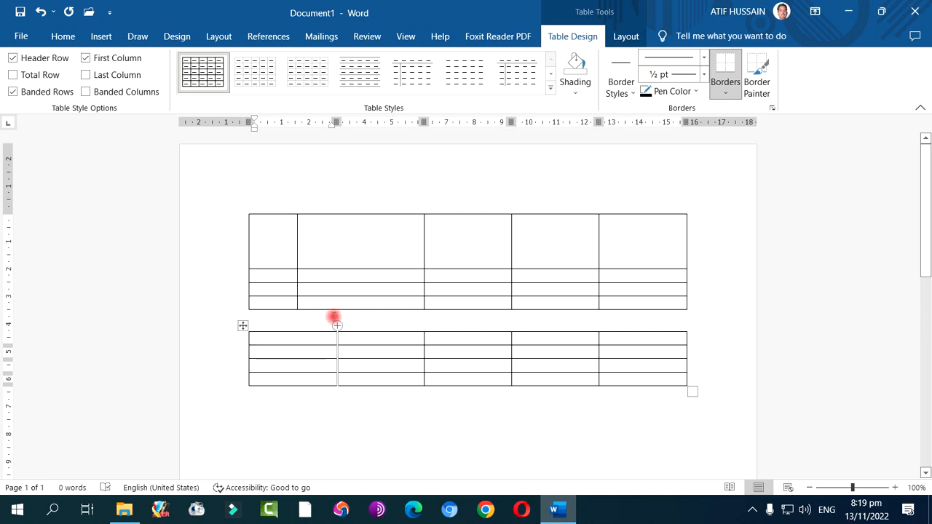
{"action": "right_click", "coordinate": [242, 325]}
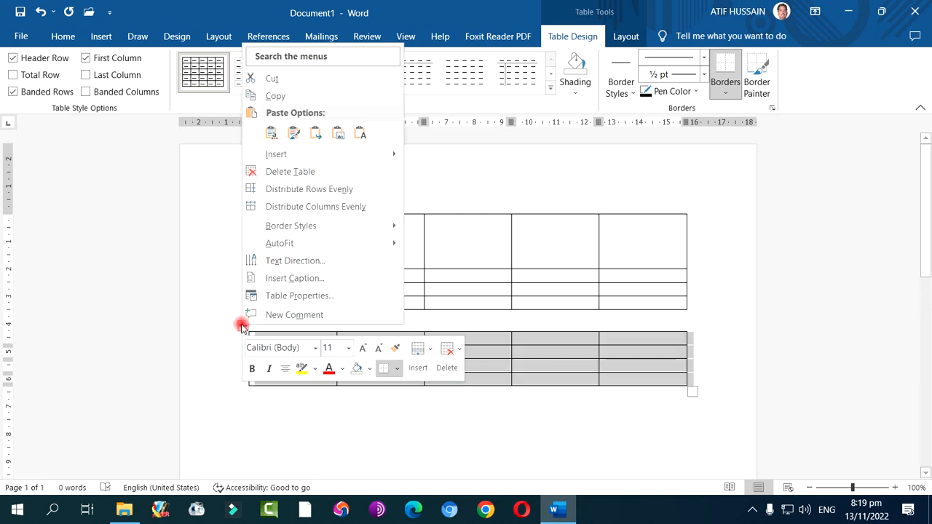
{"action": "left_click", "coordinate": [555, 336]}
{"action": "left_click", "coordinate": [534, 339]}
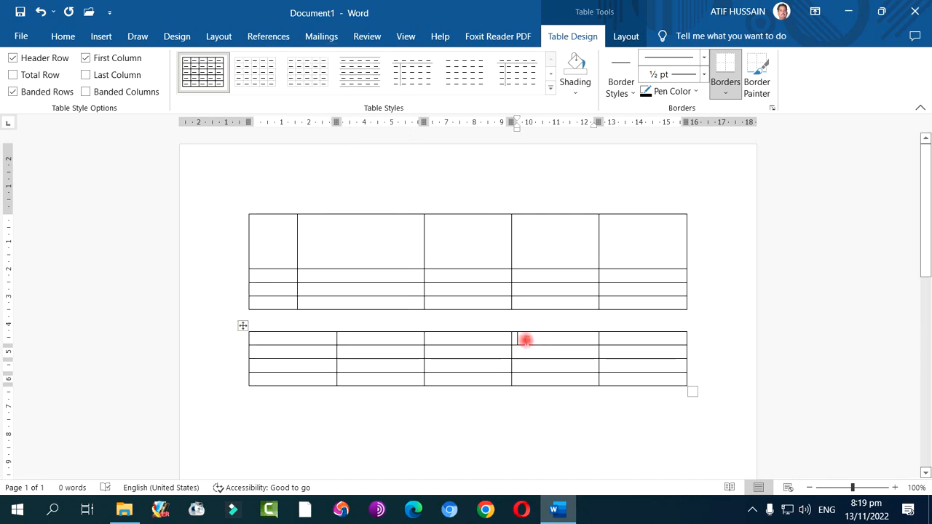
{"action": "left_click_drag", "start_coordinate": [318, 341], "coordinate": [547, 379]}
{"action": "left_click", "coordinate": [551, 340]}
{"action": "left_click", "coordinate": [483, 343]}
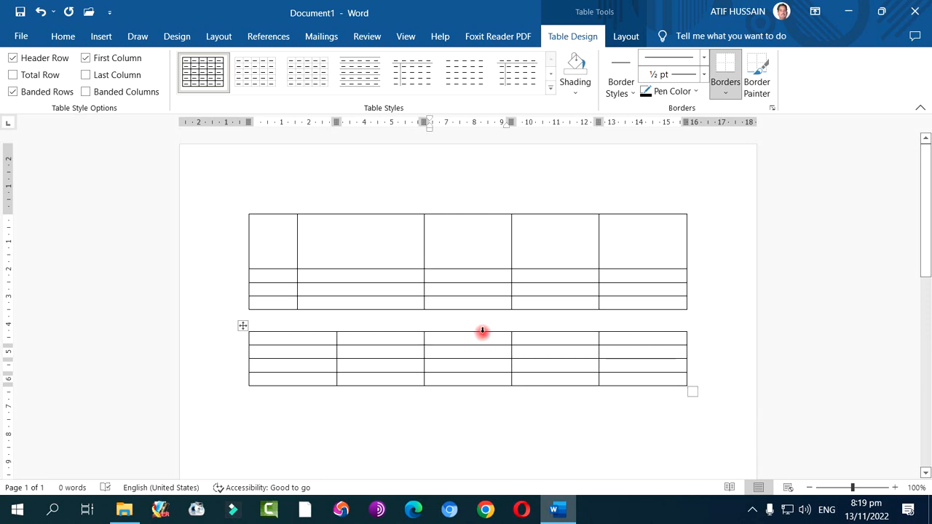
In the second table, select the third column, the second row, that row's first cell, and the second- and third-row cells from the second column onward
{"action": "left_click", "coordinate": [482, 331]}
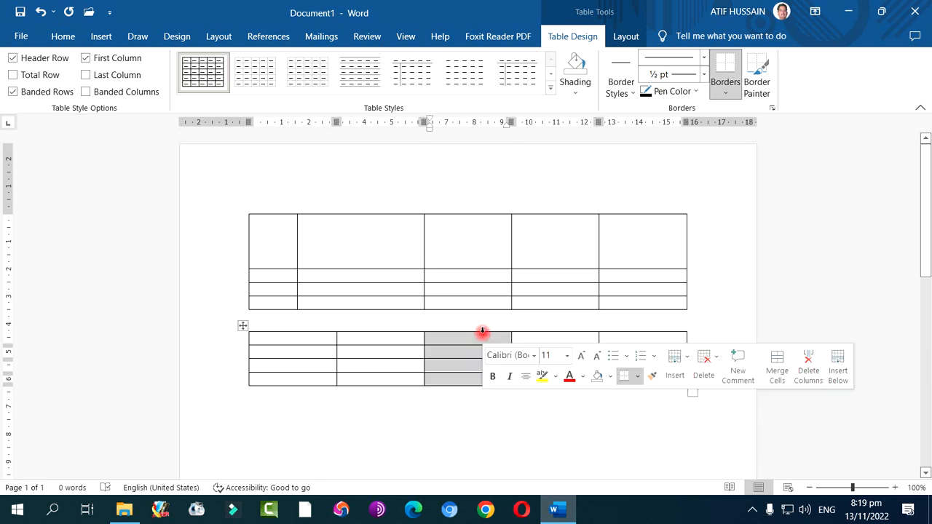
{"action": "left_click", "coordinate": [230, 356]}
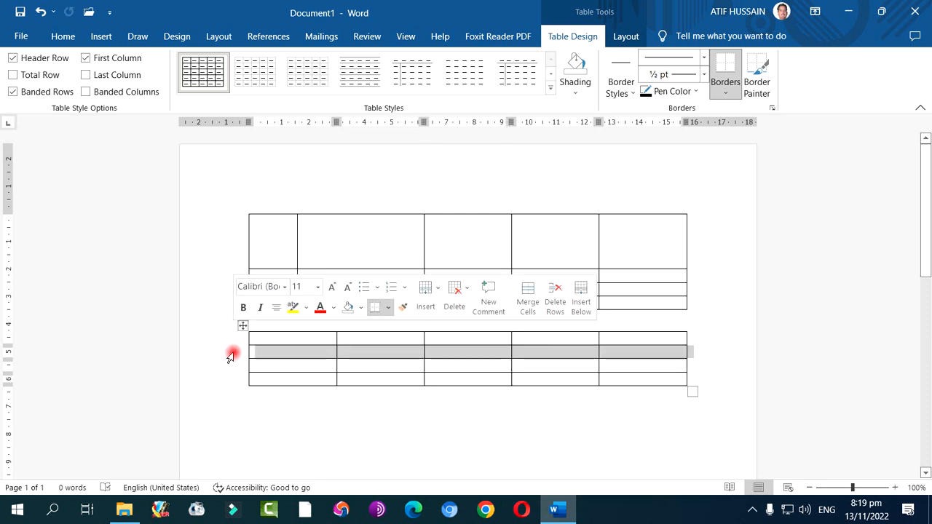
{"action": "left_click", "coordinate": [329, 400]}
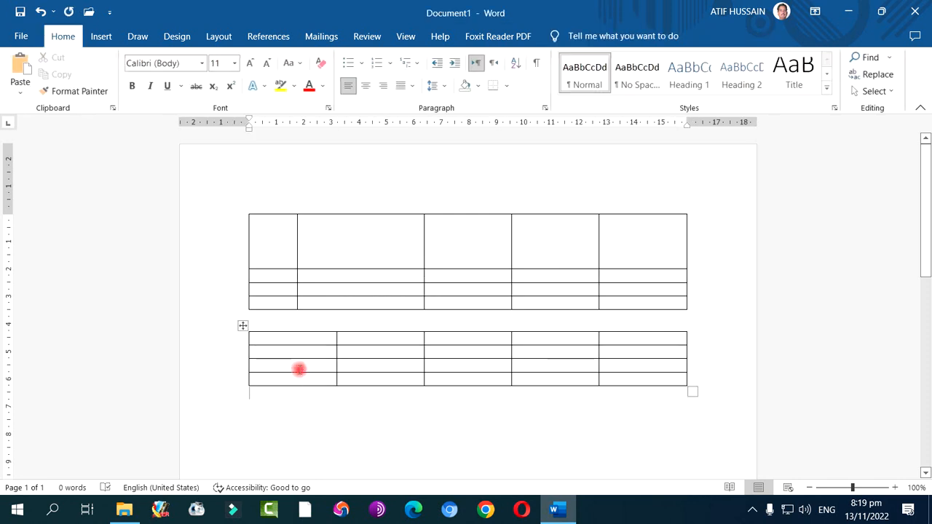
{"action": "left_click", "coordinate": [250, 353]}
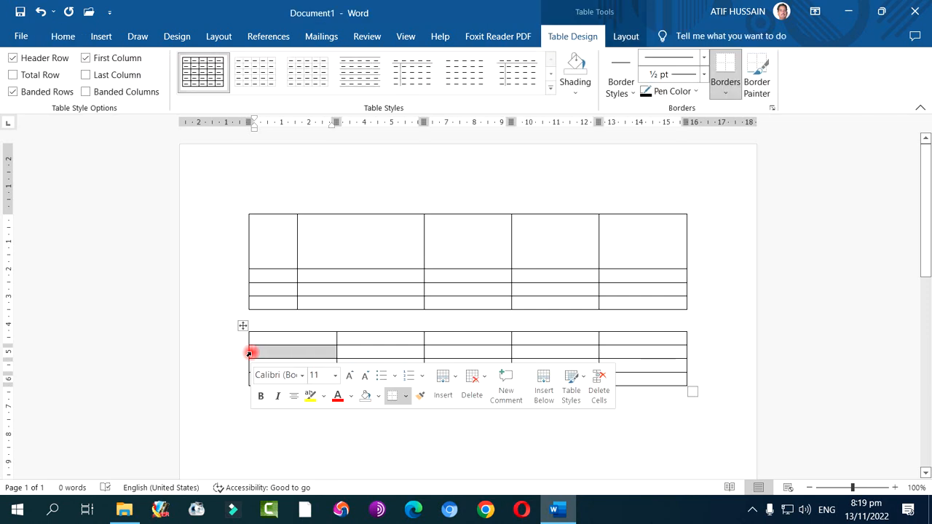
{"action": "left_click", "coordinate": [349, 350]}
{"action": "left_click_drag", "start_coordinate": [349, 351], "coordinate": [612, 365]}
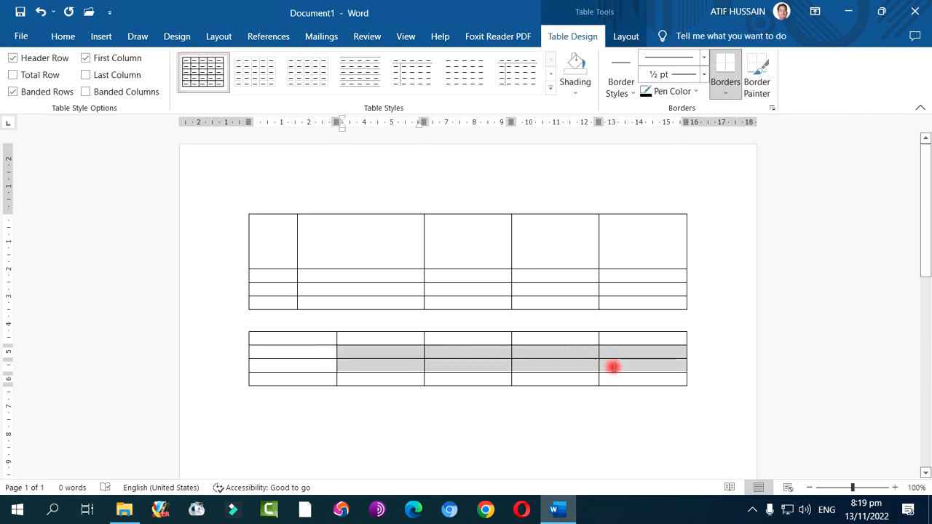
Select the whole upper table with the tall first row and delete it
{"action": "left_click", "coordinate": [347, 251]}
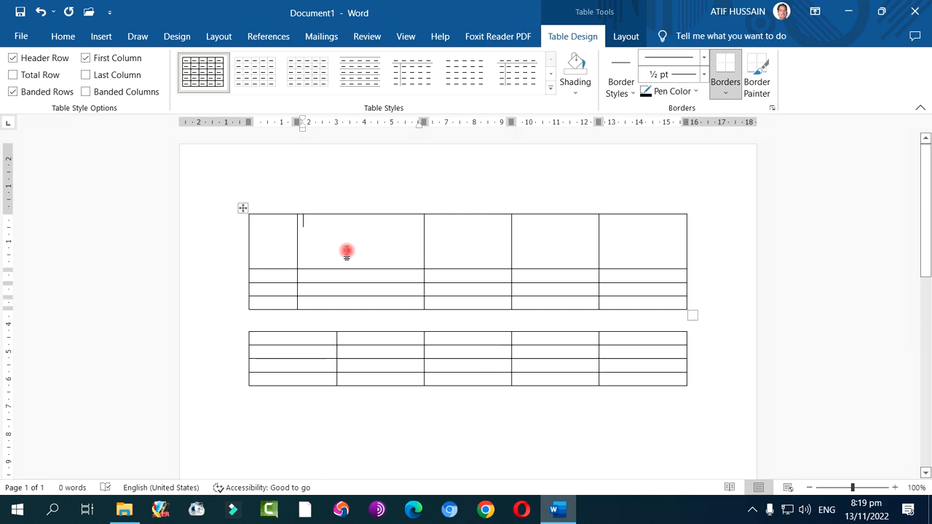
{"action": "right_click", "coordinate": [244, 210]}
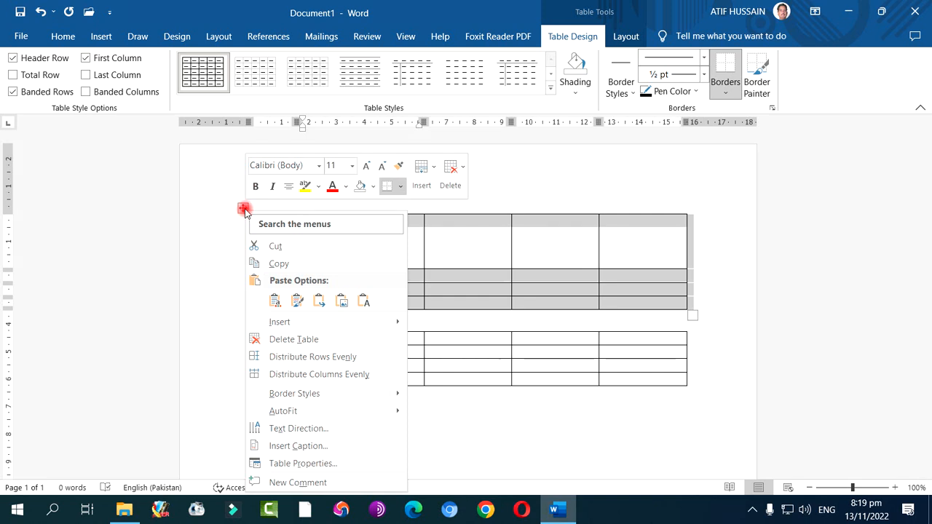
{"action": "left_click", "coordinate": [240, 209]}
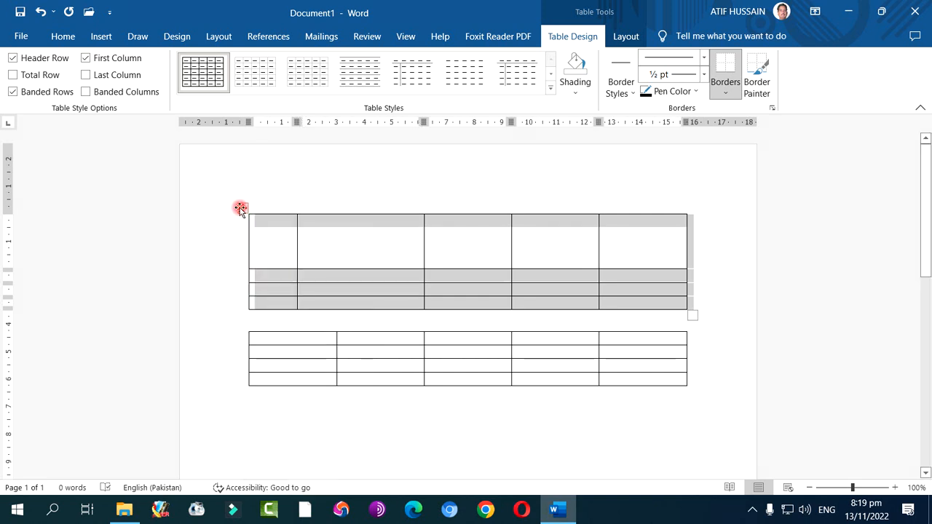
{"action": "right_click", "coordinate": [240, 209]}
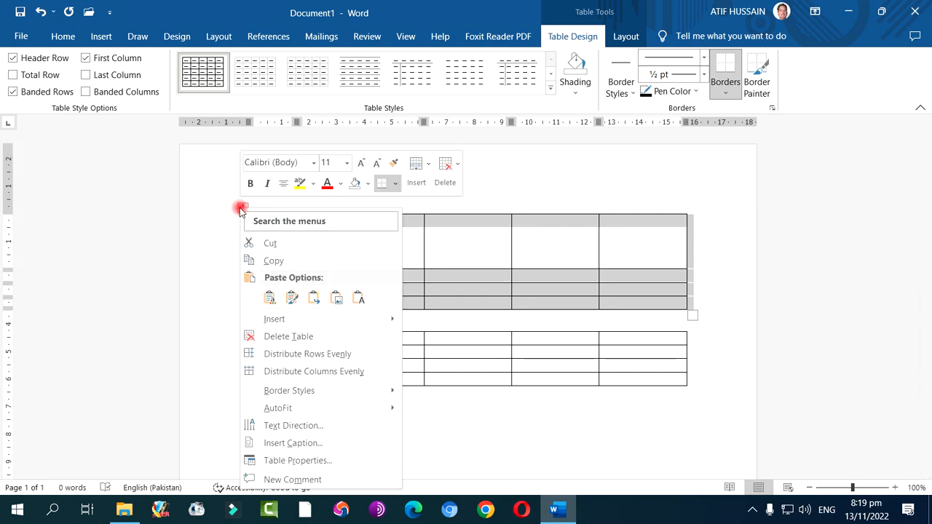
{"action": "left_click", "coordinate": [299, 339]}
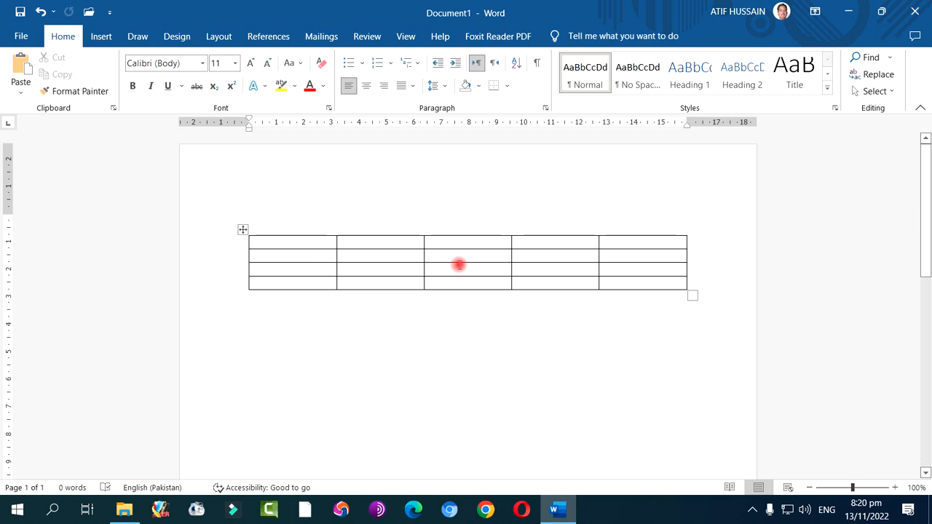
Fill the remaining table's first row with the headings Sr No, Name, Marks Obtained, Total Marks and Grade
{"action": "left_click", "coordinate": [274, 247]}
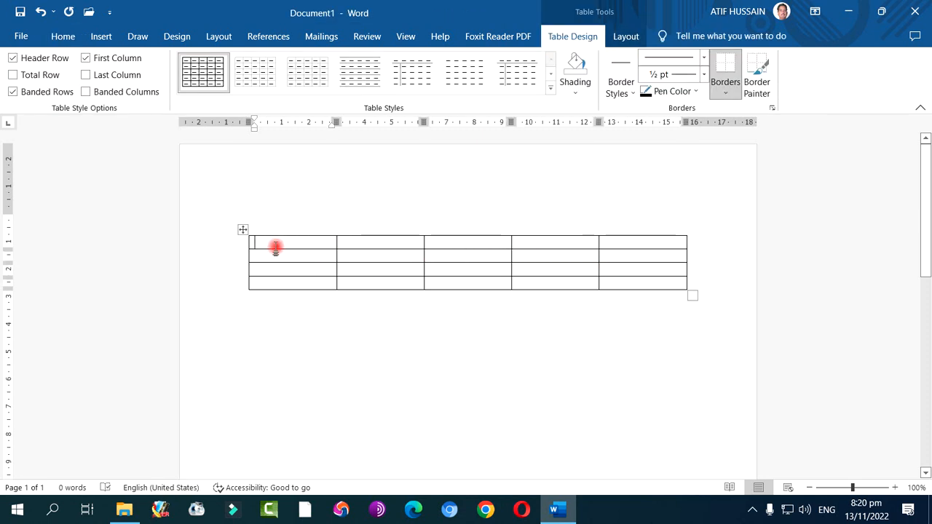
{"action": "type", "text": "Sr No"}
{"action": "key", "text": "Tab"}
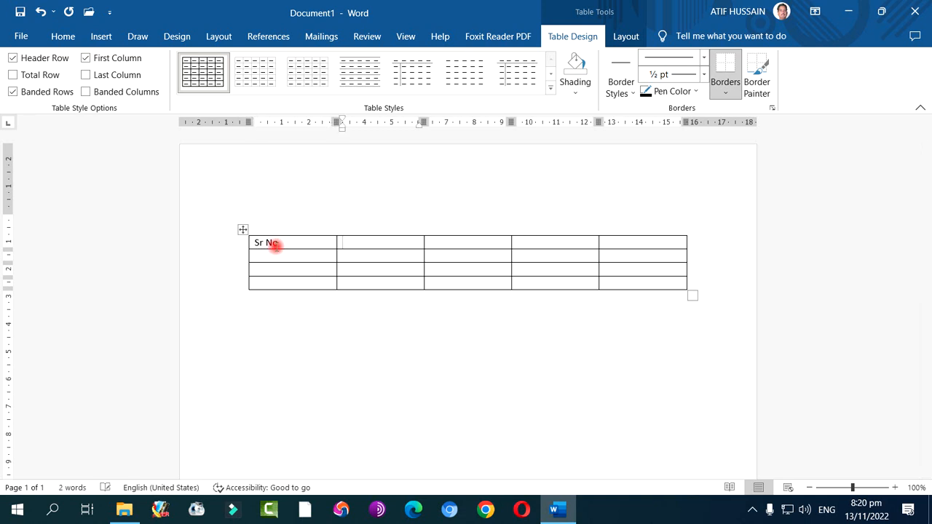
{"action": "key", "text": "Tab"}
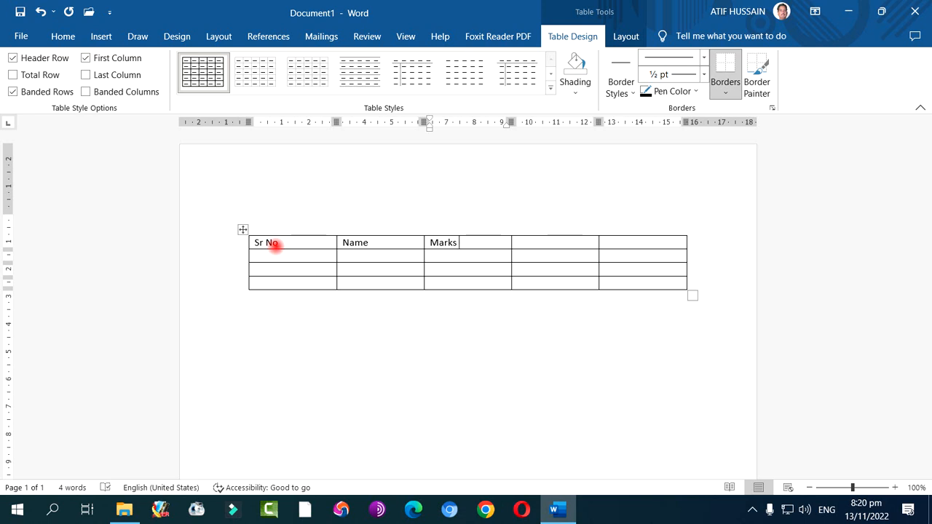
{"action": "type", "text": "btained"}
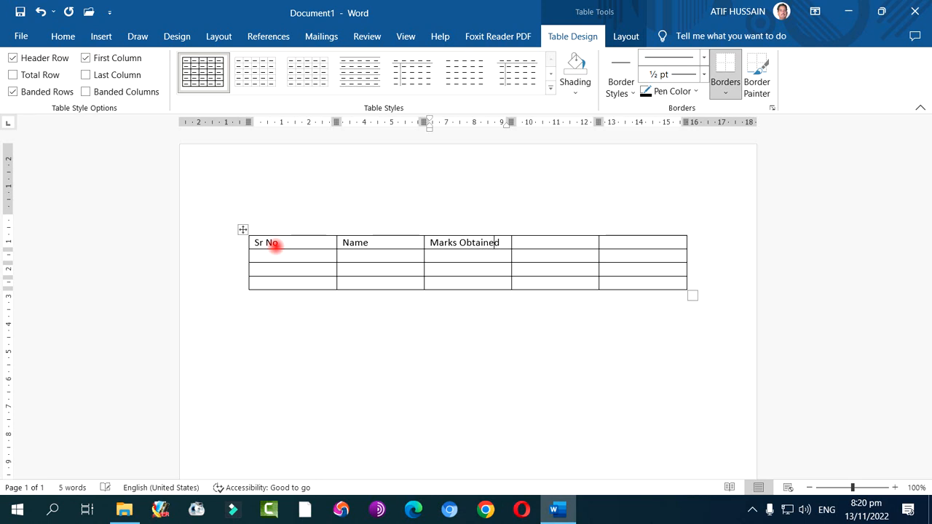
{"action": "key", "text": "Tab"}
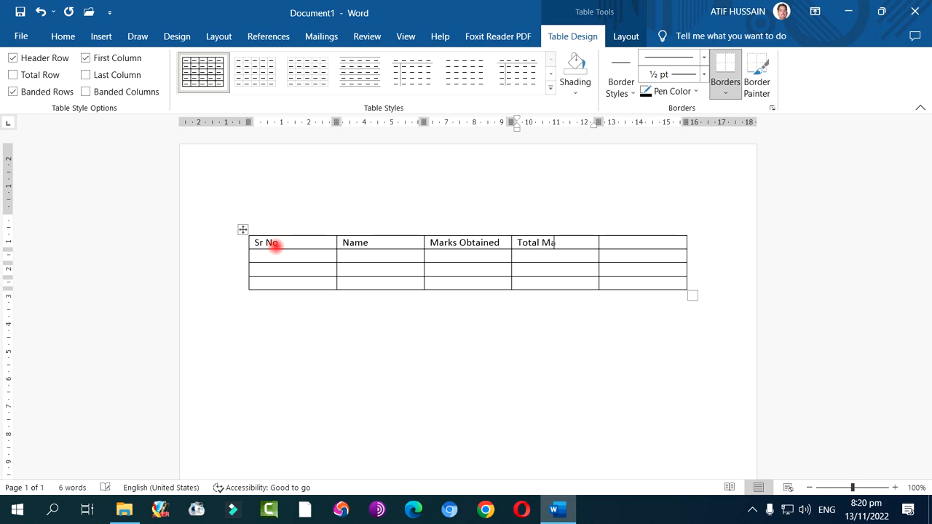
{"action": "key", "text": "Tab"}
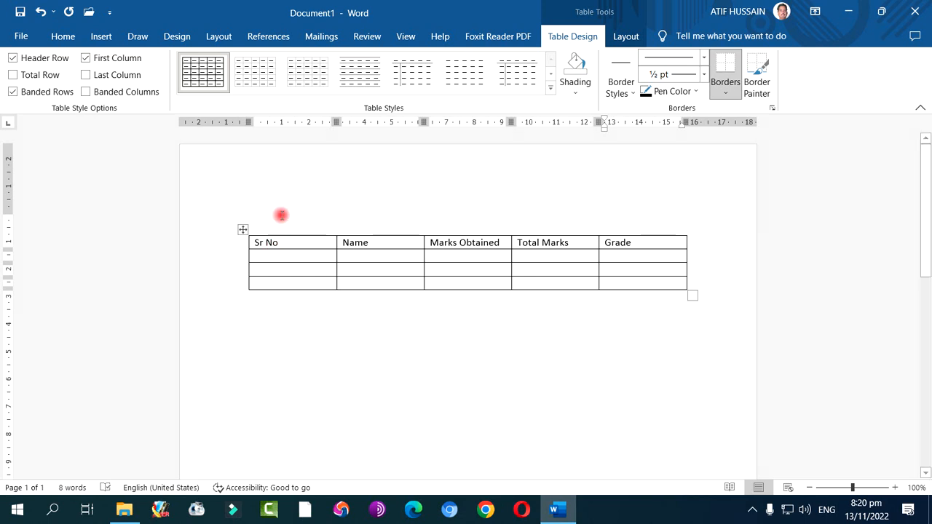
Insert a column before the Grade column and give it the heading Result
{"action": "right_click", "coordinate": [646, 243]}
{"action": "left_click", "coordinate": [644, 243]}
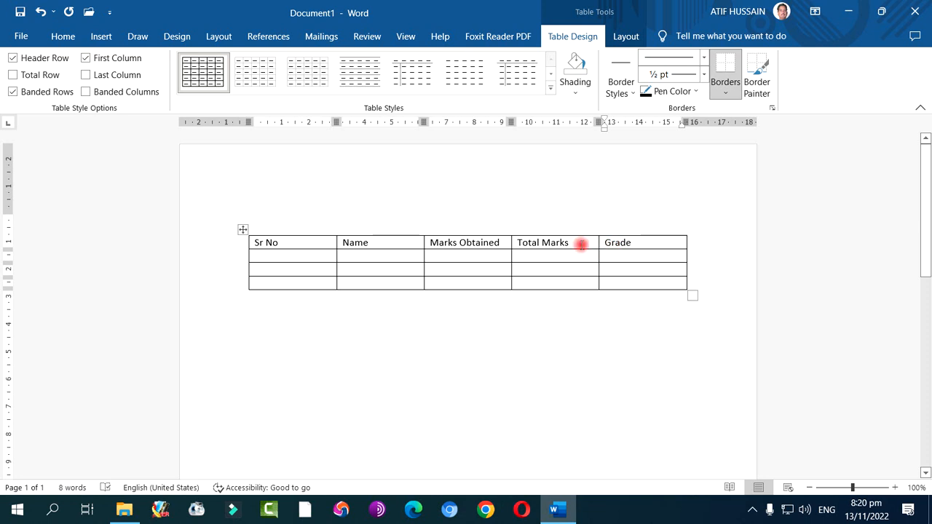
{"action": "right_click", "coordinate": [636, 246]}
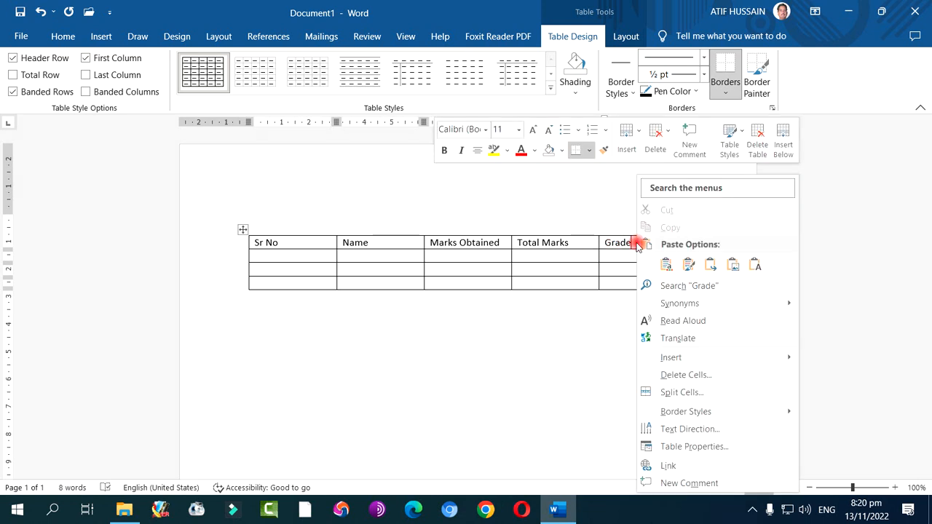
{"action": "mouse_move", "coordinate": [676, 363]}
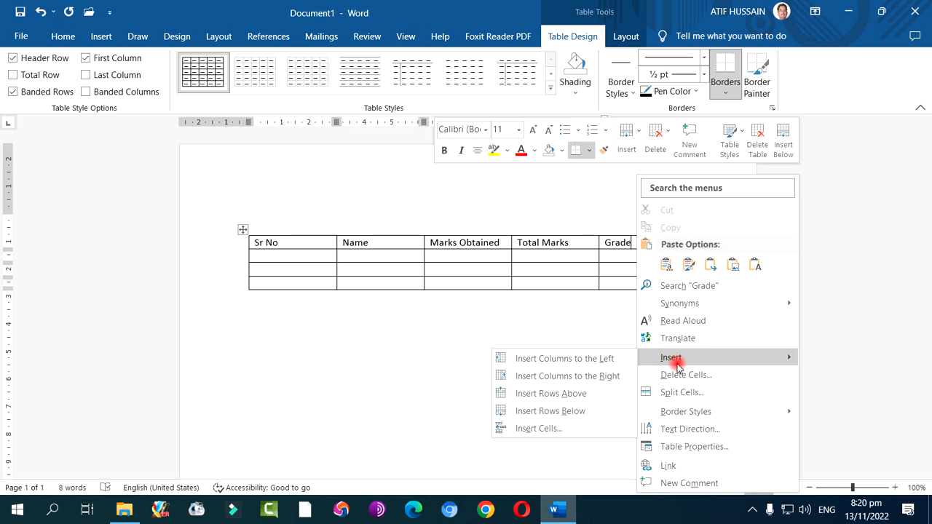
{"action": "left_click", "coordinate": [601, 358]}
{"action": "left_click", "coordinate": [580, 250]}
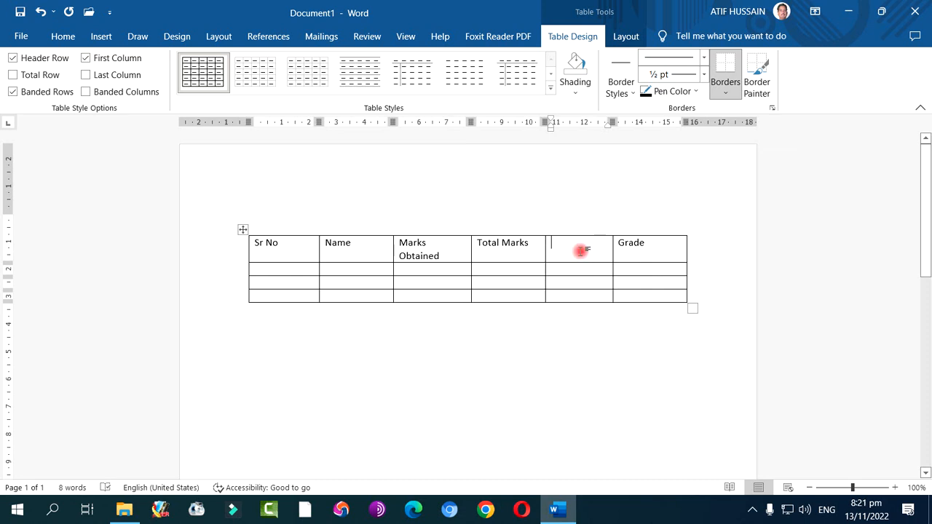
{"action": "type", "text": "Result"}
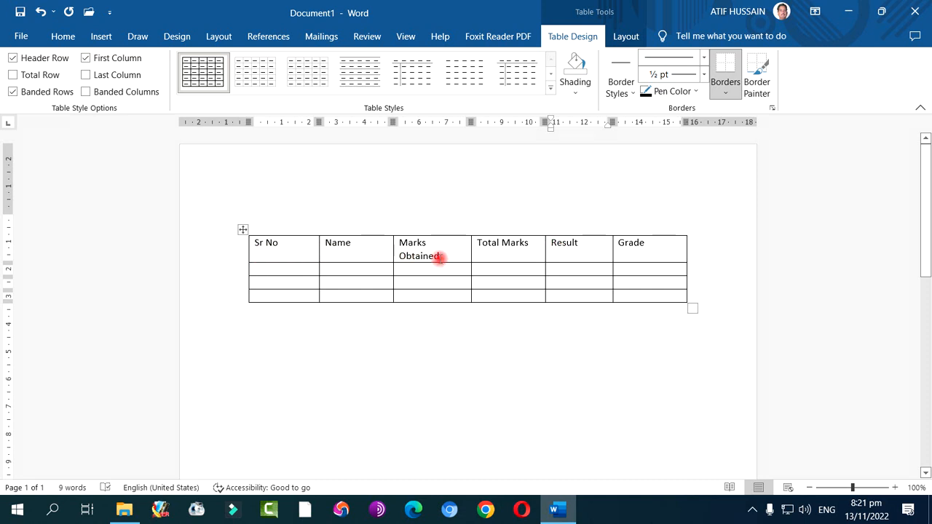
Advance cell by cell from the Grade heading through the table and past its end to append five empty rows
{"action": "left_click", "coordinate": [654, 250]}
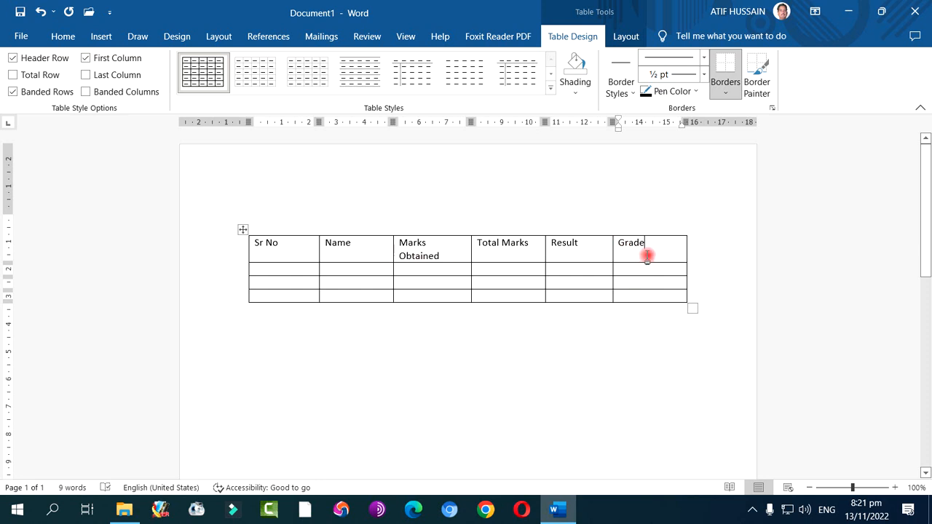
{"action": "key", "text": "Tab"}
{"action": "key", "text": "Tab"}
{"action": "key", "text": "Tab"}
{"action": "key", "text": "Tab"}
{"action": "key", "text": "Tab"}
{"action": "key", "text": "Tab"}
{"action": "key", "text": "Tab"}
{"action": "key", "text": "Tab"}
{"action": "key", "text": "Tab"}
{"action": "key", "text": "Tab"}
{"action": "key", "text": "Tab"}
{"action": "key", "text": "Tab"}
{"action": "key", "text": "Tab"}
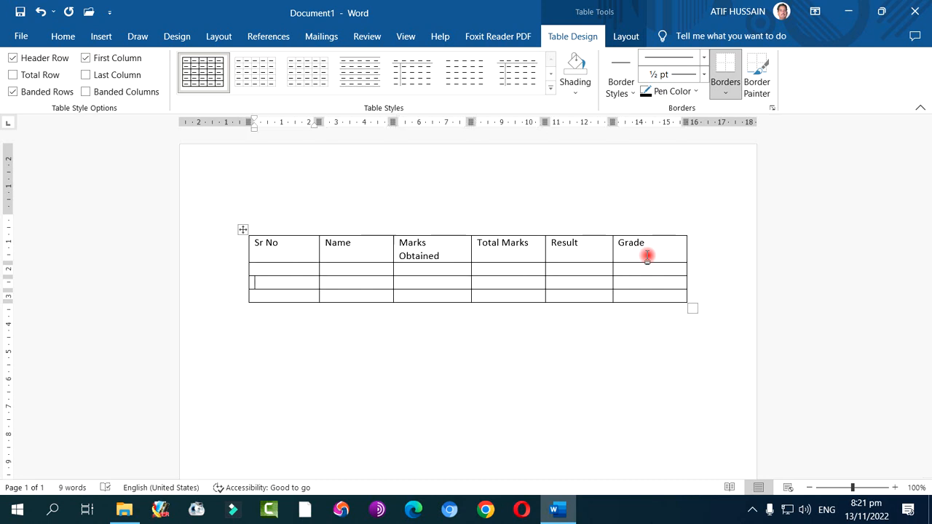
{"action": "key", "text": "Tab"}
{"action": "key", "text": "Tab"}
{"action": "key", "text": "Tab"}
{"action": "key", "text": "Tab"}
{"action": "key", "text": "Tab"}
{"action": "key", "text": "Tab"}
{"action": "key", "text": "Tab"}
{"action": "key", "text": "Tab"}
{"action": "key", "text": "Tab"}
{"action": "key", "text": "Tab"}
{"action": "key", "text": "Tab"}
{"action": "key", "text": "Tab"}
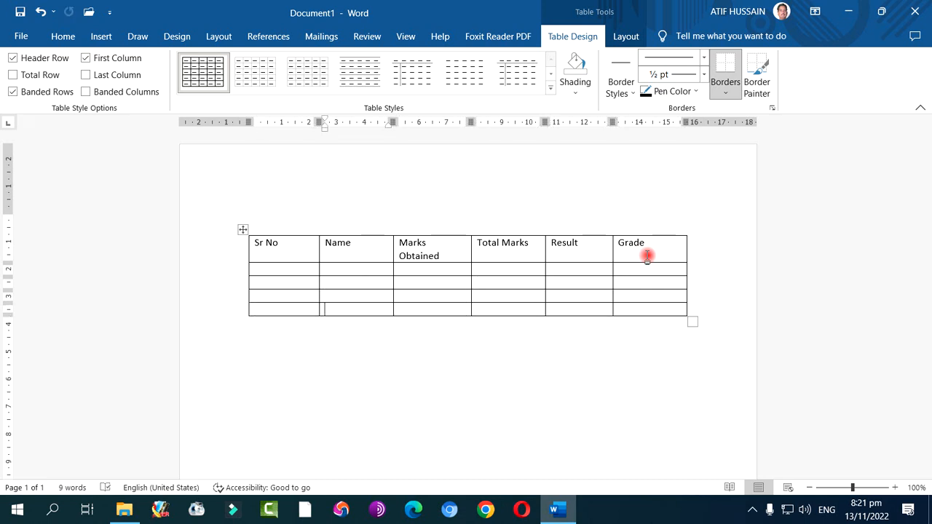
{"action": "key", "text": "Tab"}
{"action": "key", "text": "Tab"}
{"action": "key", "text": "Tab"}
{"action": "key", "text": "Tab"}
{"action": "key", "text": "Tab"}
{"action": "key", "text": "Tab"}
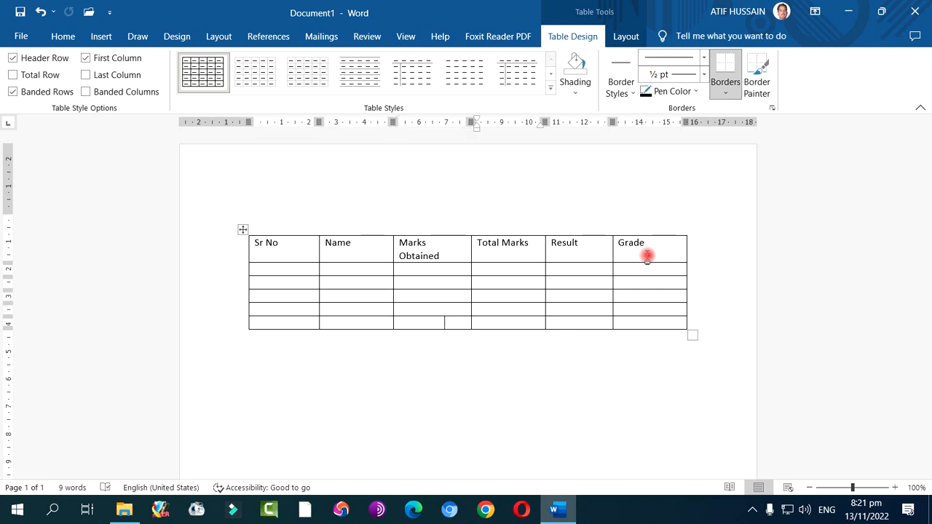
{"action": "key", "text": "Tab"}
{"action": "key", "text": "Tab"}
{"action": "key", "text": "Tab"}
{"action": "key", "text": "Tab"}
{"action": "key", "text": "Tab"}
{"action": "key", "text": "Tab"}
{"action": "key", "text": "Tab"}
{"action": "key", "text": "Tab"}
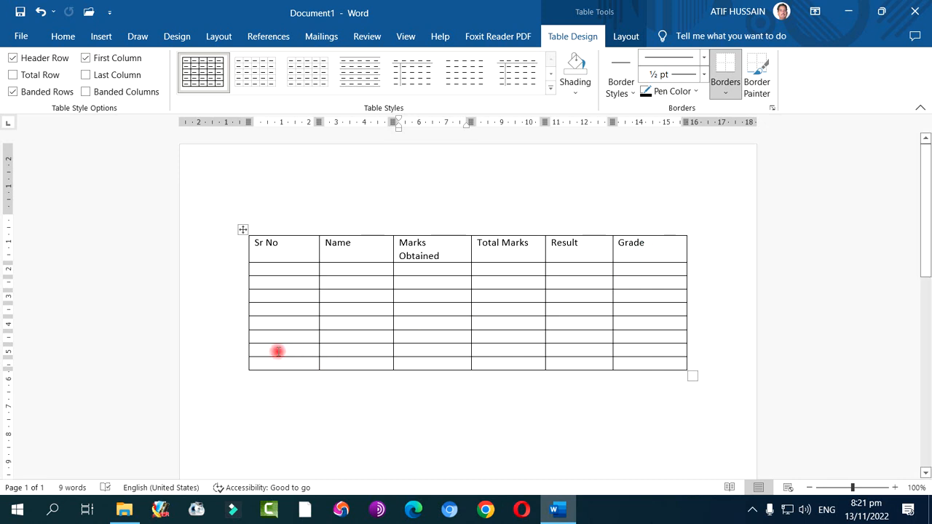
Select the last two rows of the table and delete them with the Delete entire row option
{"action": "left_click_drag", "start_coordinate": [277, 352], "coordinate": [655, 364]}
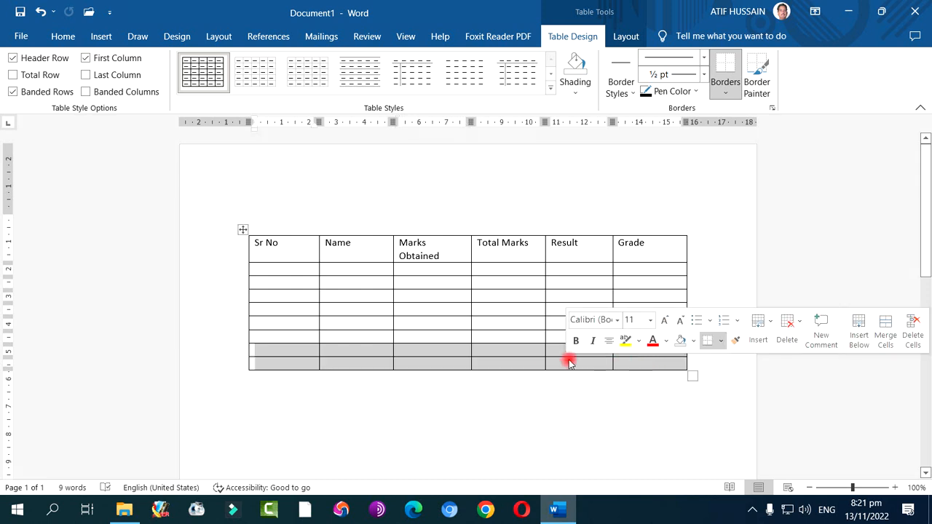
{"action": "right_click", "coordinate": [487, 350]}
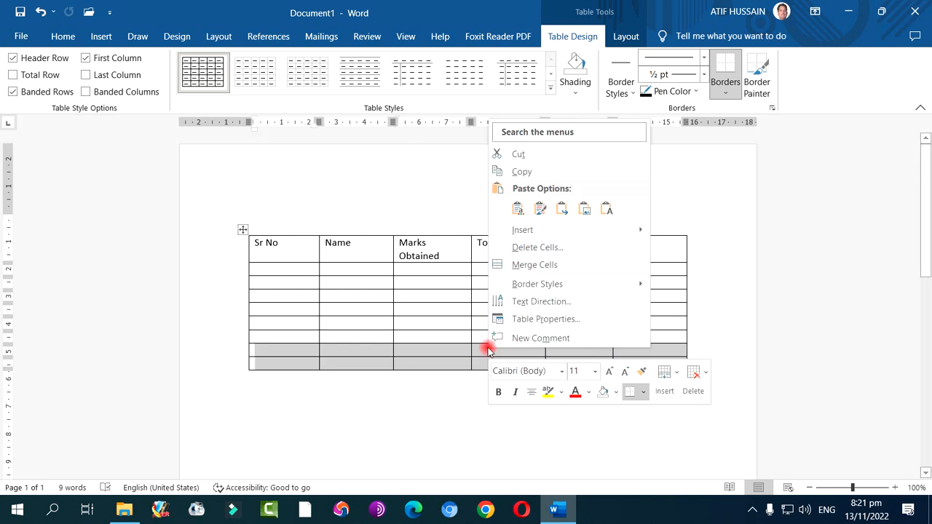
{"action": "left_click", "coordinate": [553, 249]}
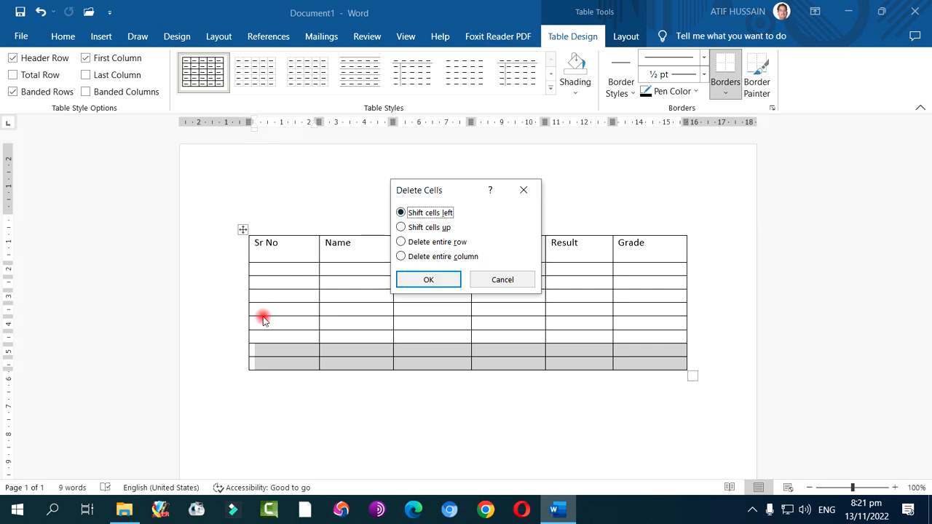
{"action": "left_click", "coordinate": [432, 227]}
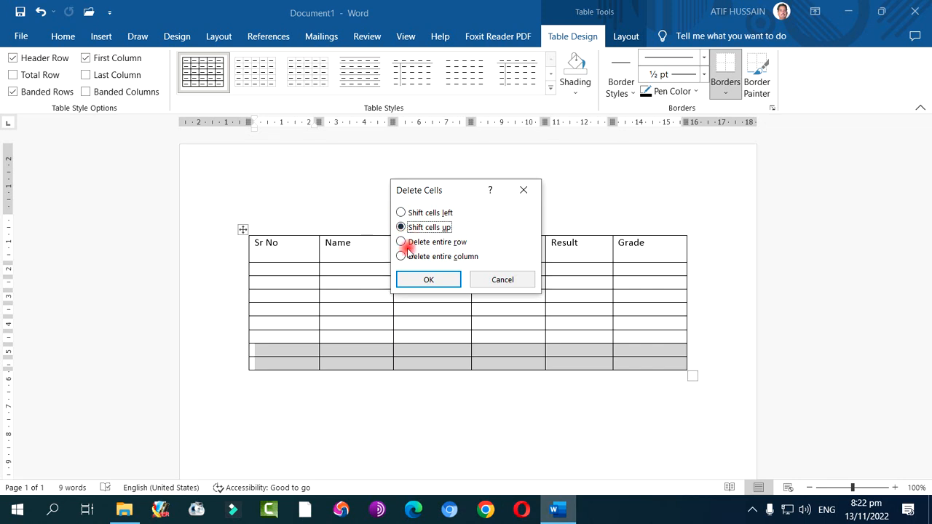
{"action": "left_click", "coordinate": [441, 242]}
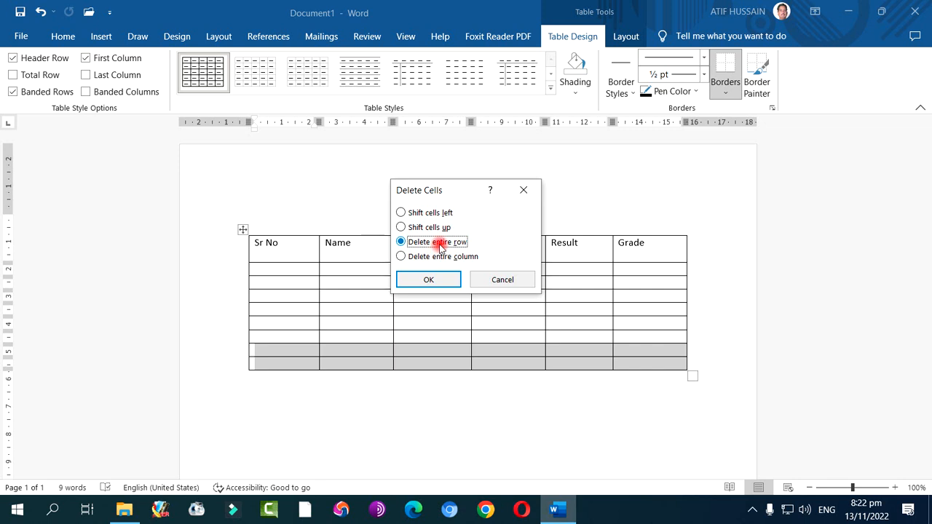
{"action": "left_click", "coordinate": [434, 274]}
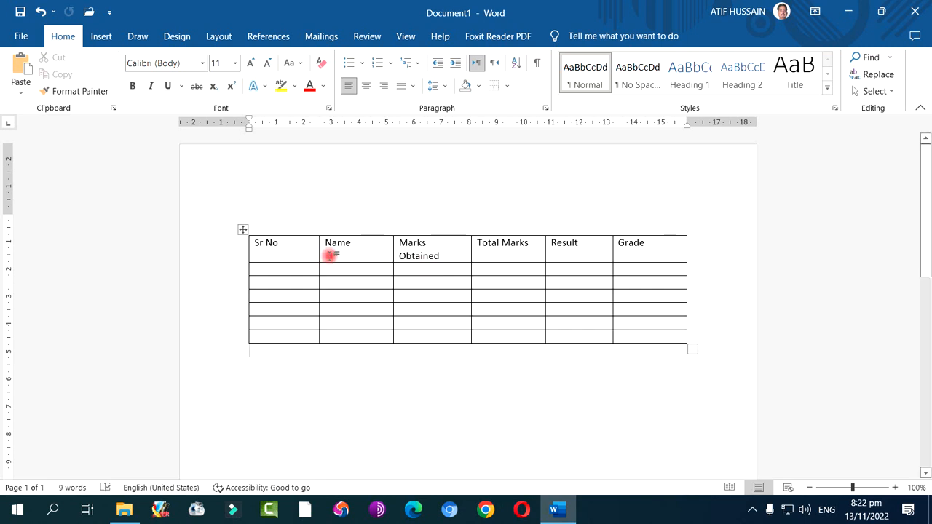
Apply AutoFit to Contents to the whole table
{"action": "left_click", "coordinate": [412, 281]}
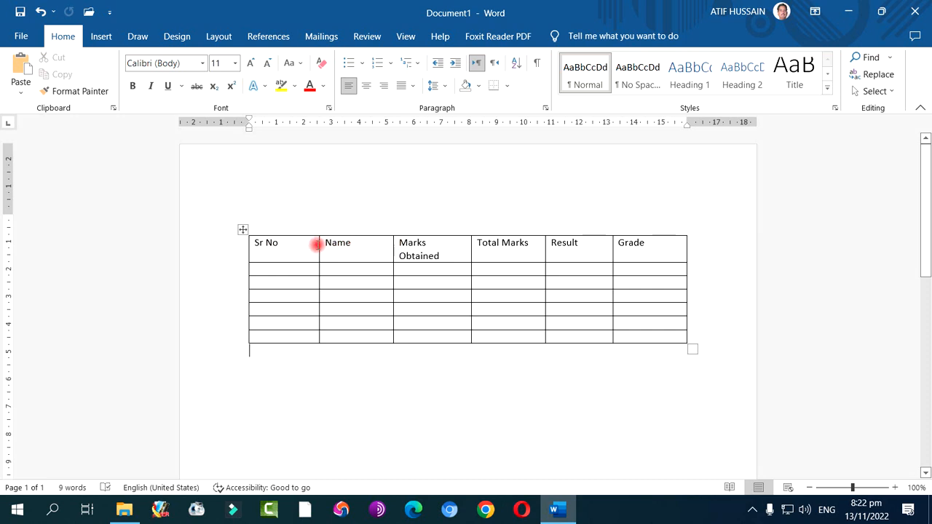
{"action": "right_click", "coordinate": [242, 230]}
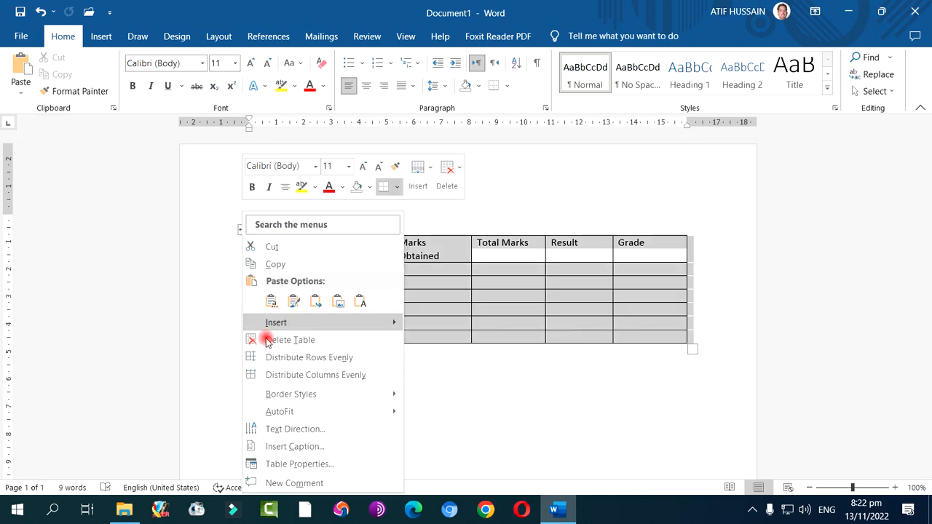
{"action": "mouse_move", "coordinate": [288, 413]}
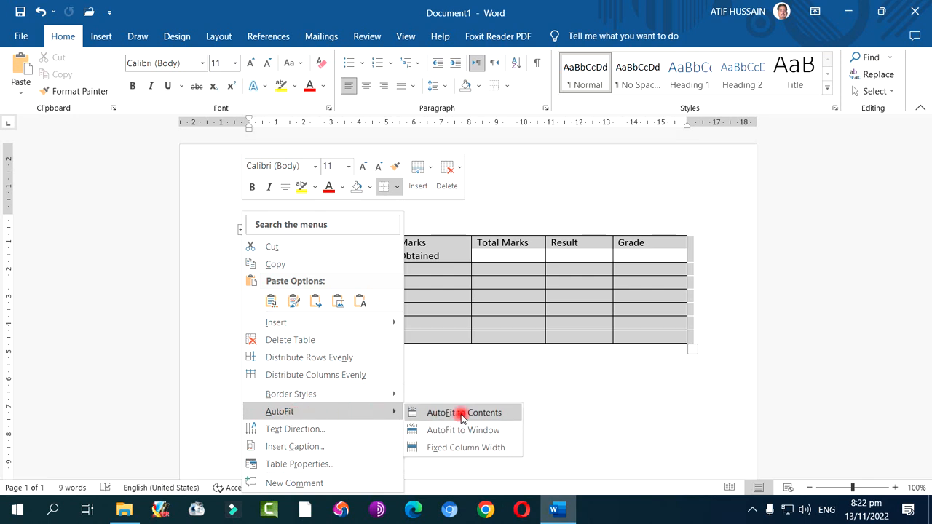
{"action": "left_click", "coordinate": [494, 414]}
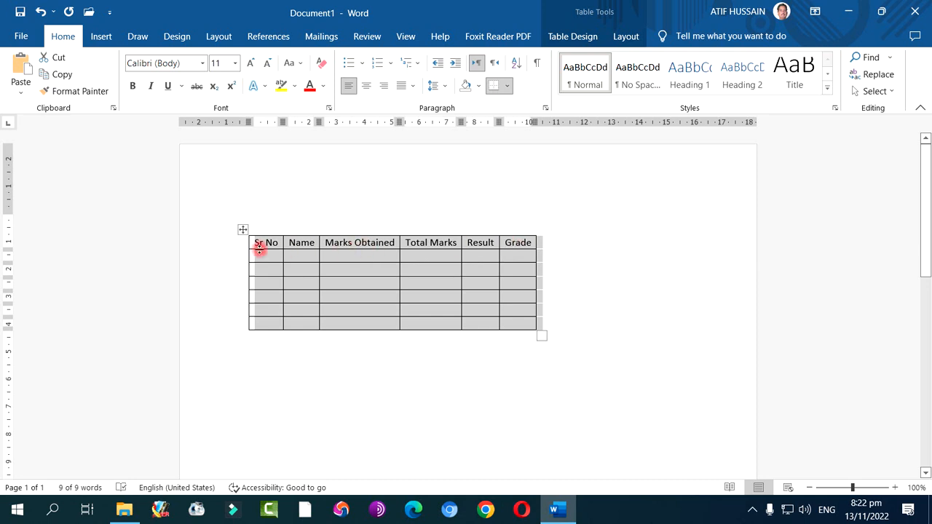
Apply AutoFit to Window to the table and set it to Fixed Column Width
{"action": "right_click", "coordinate": [243, 230]}
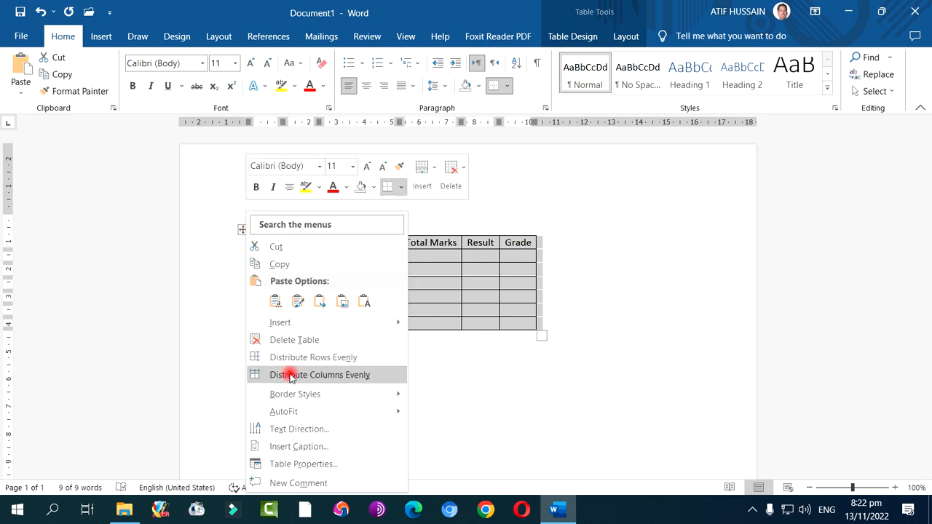
{"action": "mouse_move", "coordinate": [289, 412]}
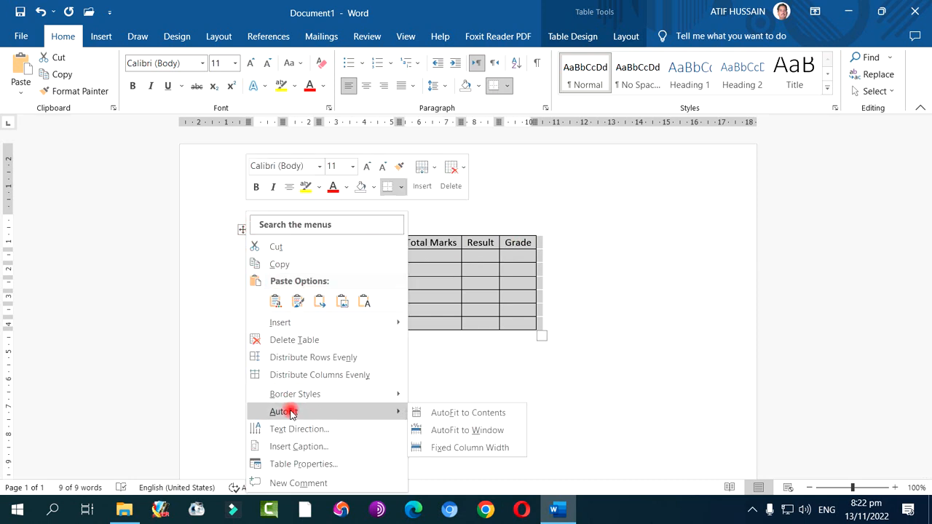
{"action": "left_click", "coordinate": [468, 430]}
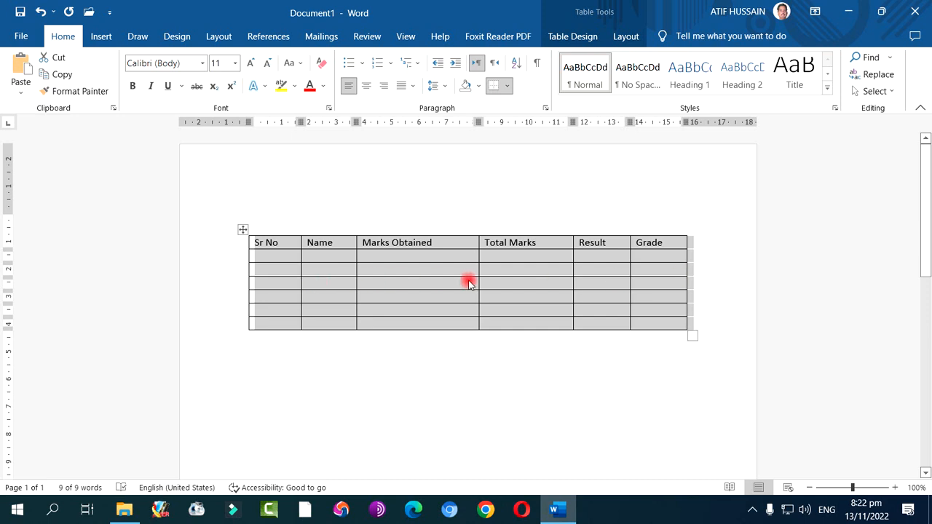
{"action": "right_click", "coordinate": [243, 230]}
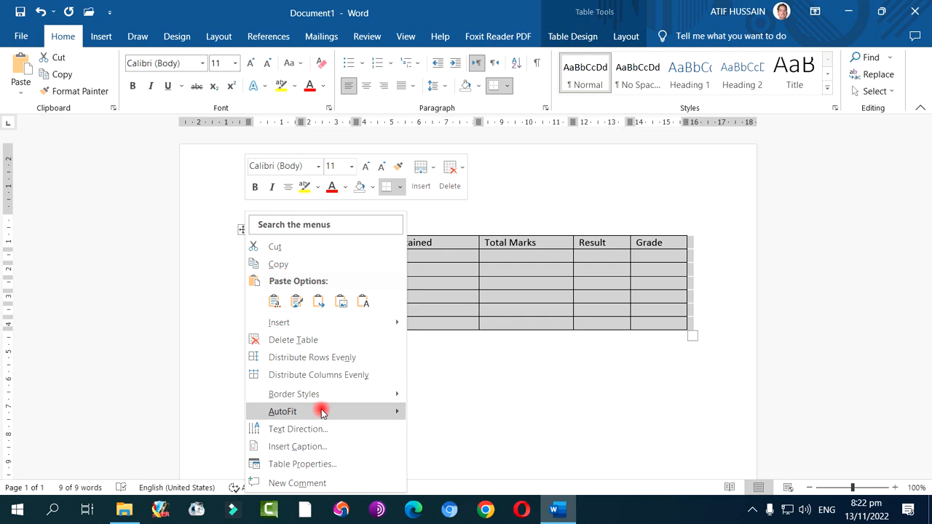
{"action": "mouse_move", "coordinate": [322, 412]}
{"action": "left_click", "coordinate": [505, 447]}
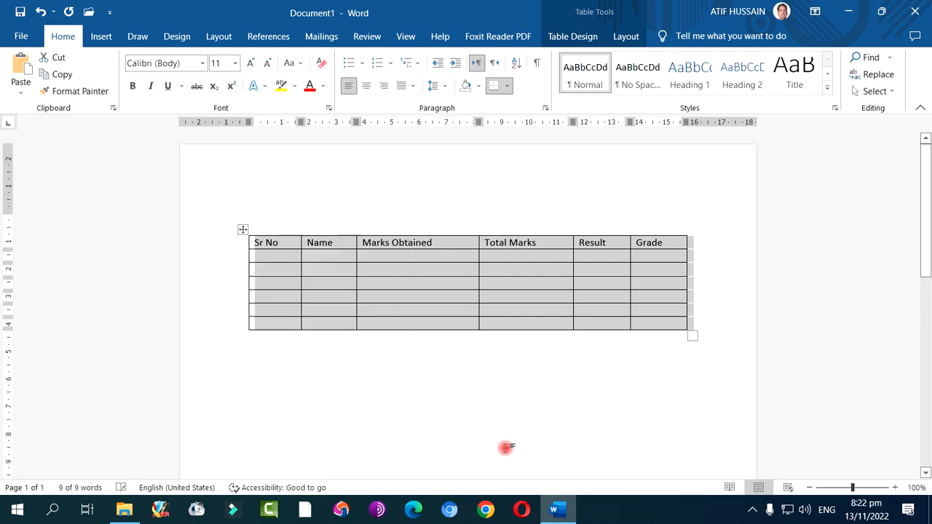
View the column size settings in the table's properties and close them without applying anything
{"action": "right_click", "coordinate": [383, 258]}
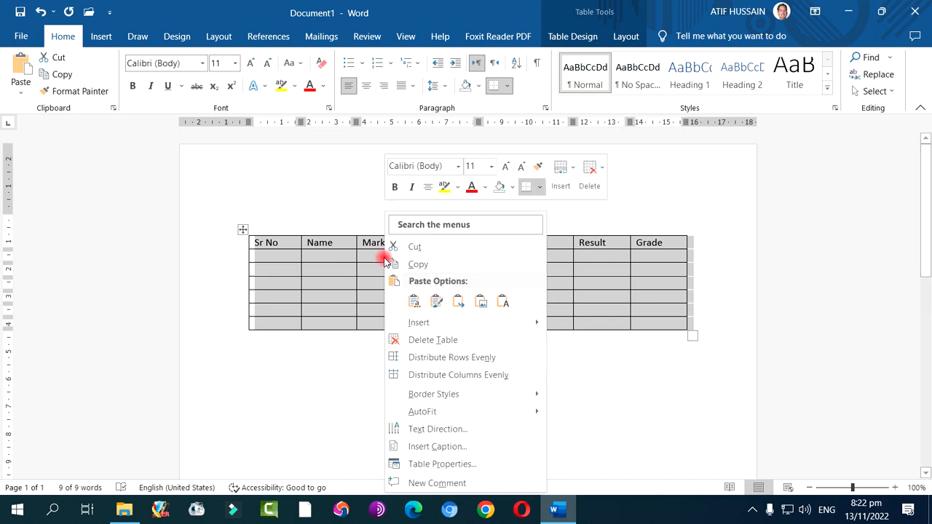
{"action": "left_click", "coordinate": [442, 463]}
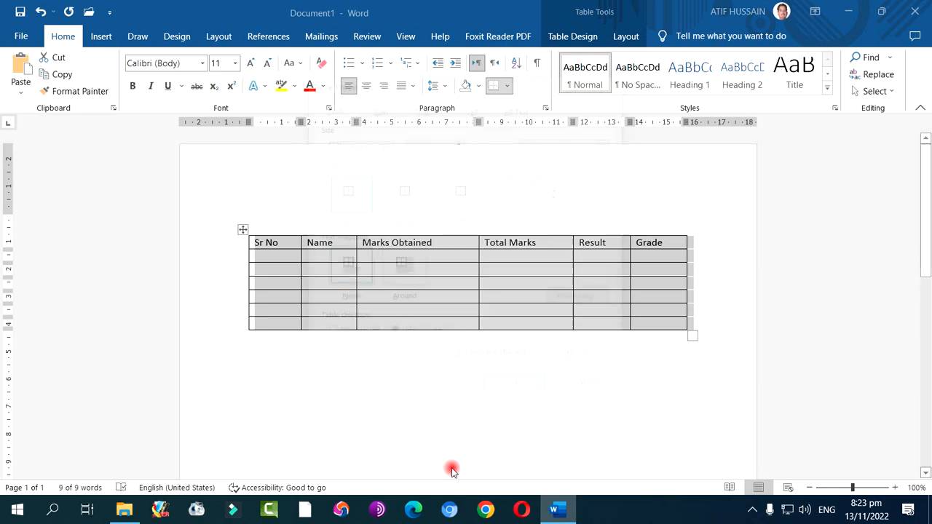
{"action": "left_click", "coordinate": [427, 108]}
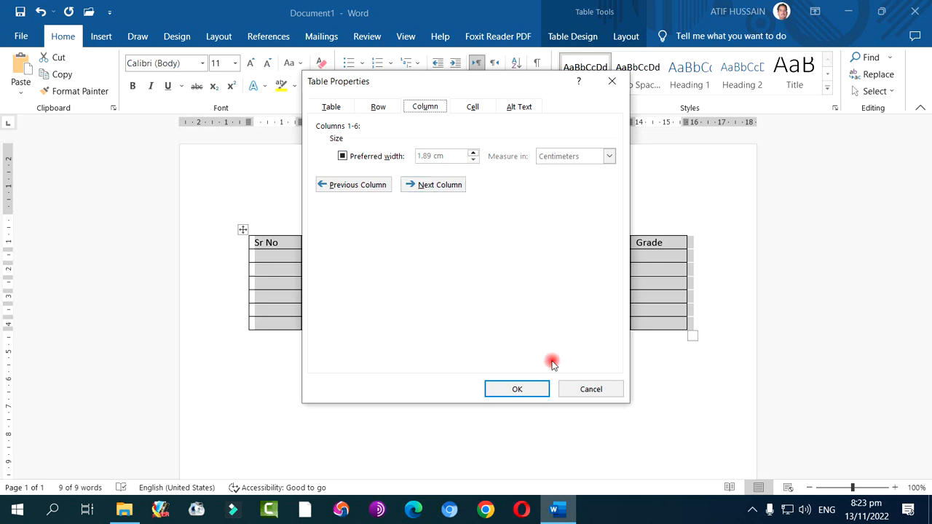
{"action": "left_click", "coordinate": [585, 389]}
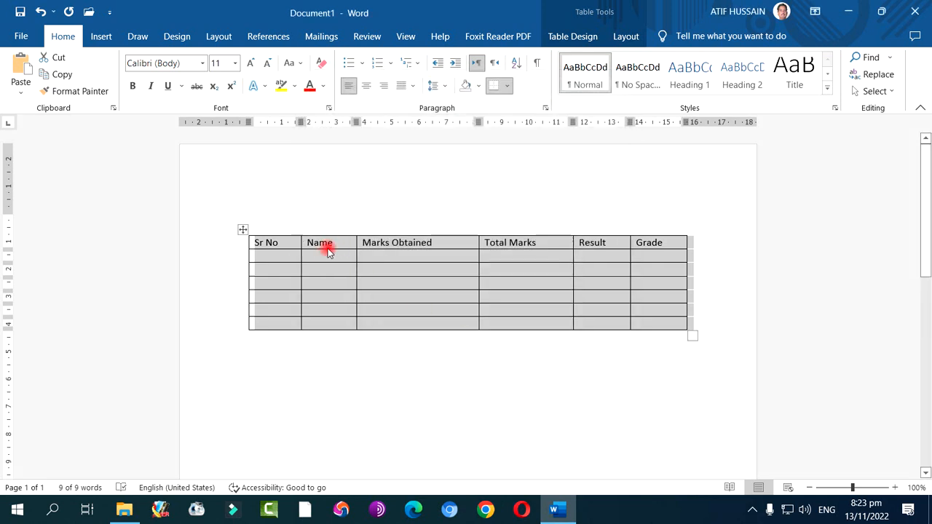
Try distributing the table's columns evenly and undo that change
{"action": "right_click", "coordinate": [291, 259]}
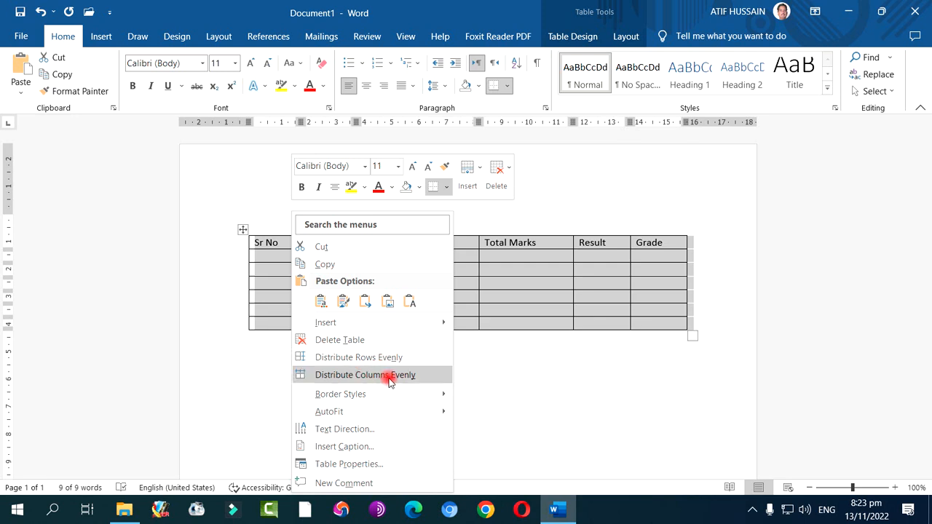
{"action": "left_click", "coordinate": [389, 380]}
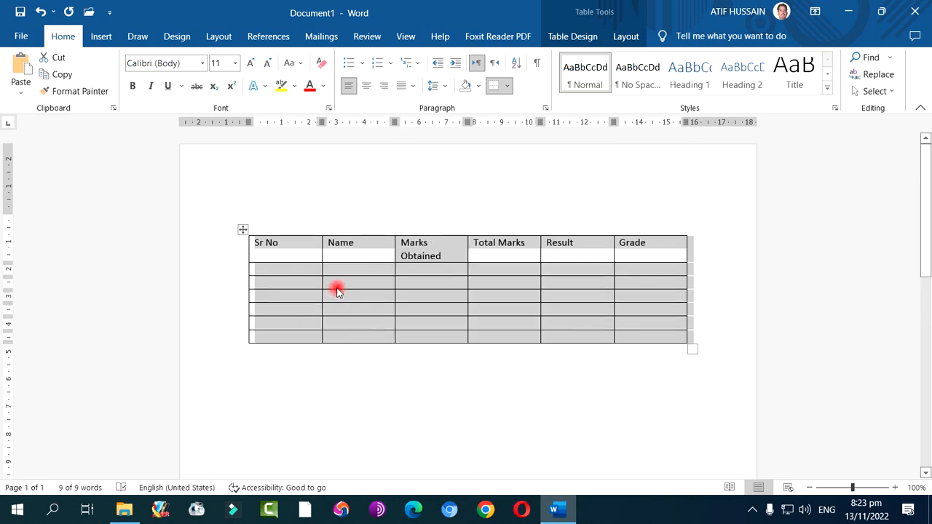
{"action": "left_click", "coordinate": [43, 14]}
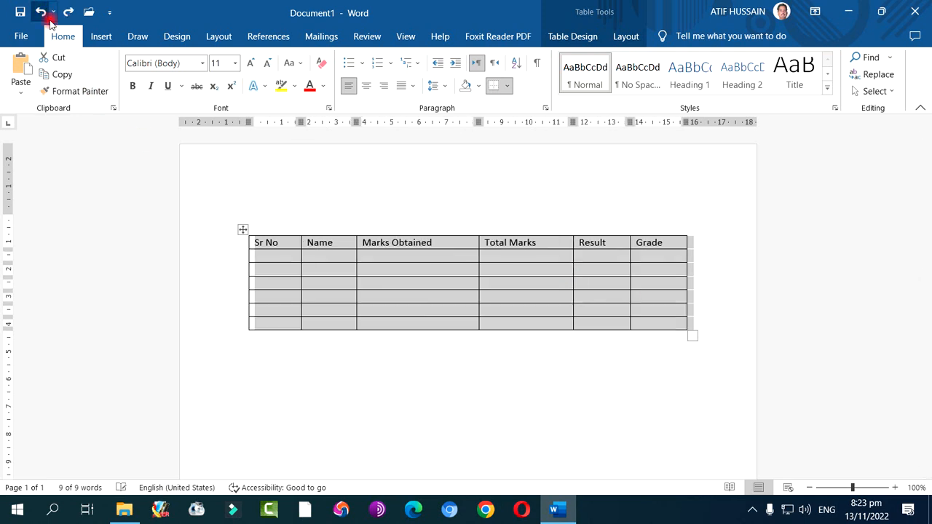
View the border styles offered for the selected table without applying any of them
{"action": "right_click", "coordinate": [336, 262]}
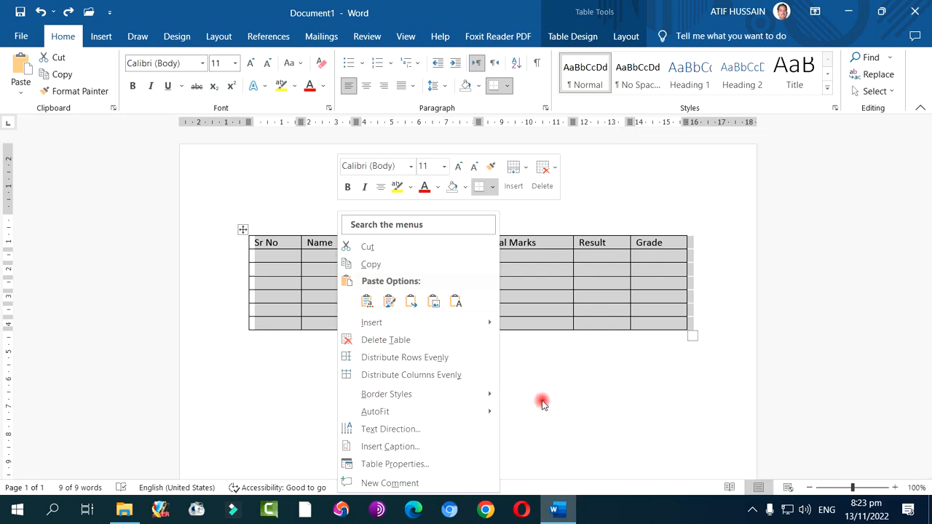
{"action": "mouse_move", "coordinate": [490, 394]}
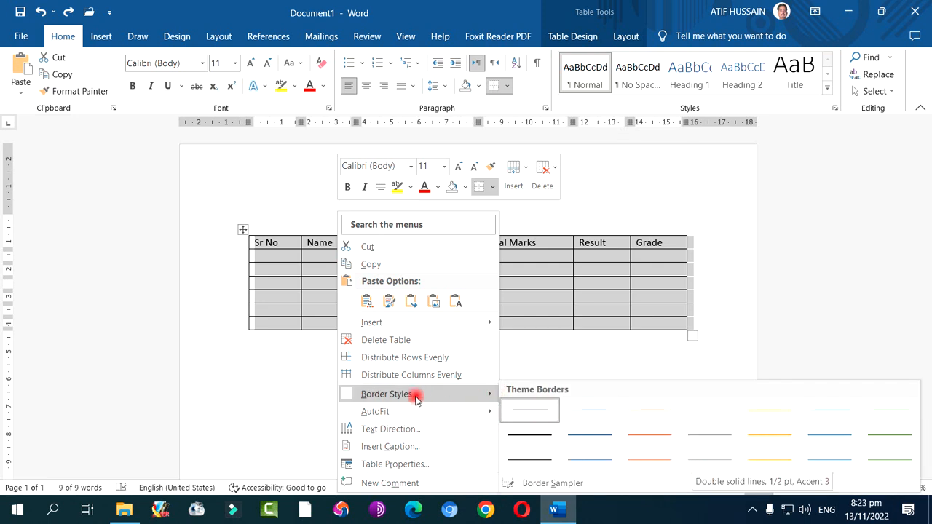
{"action": "mouse_move", "coordinate": [393, 413]}
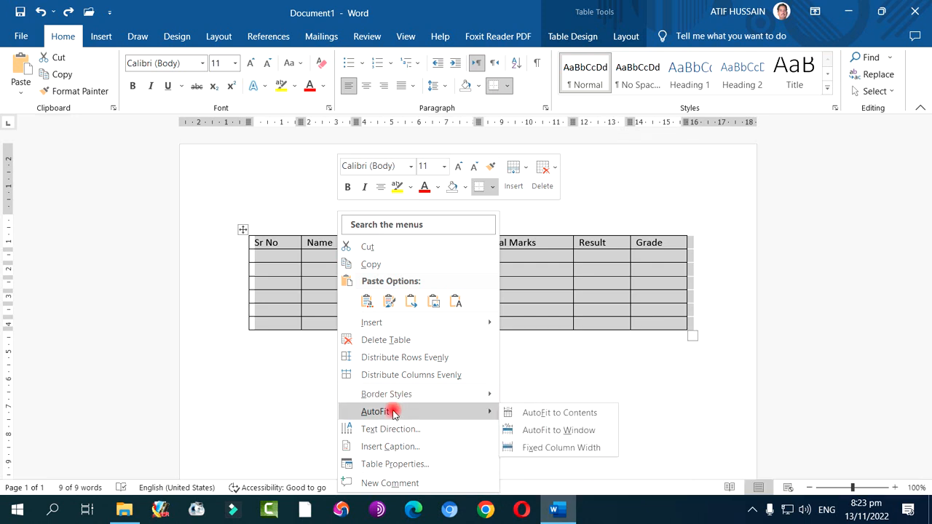
{"action": "left_click", "coordinate": [262, 255]}
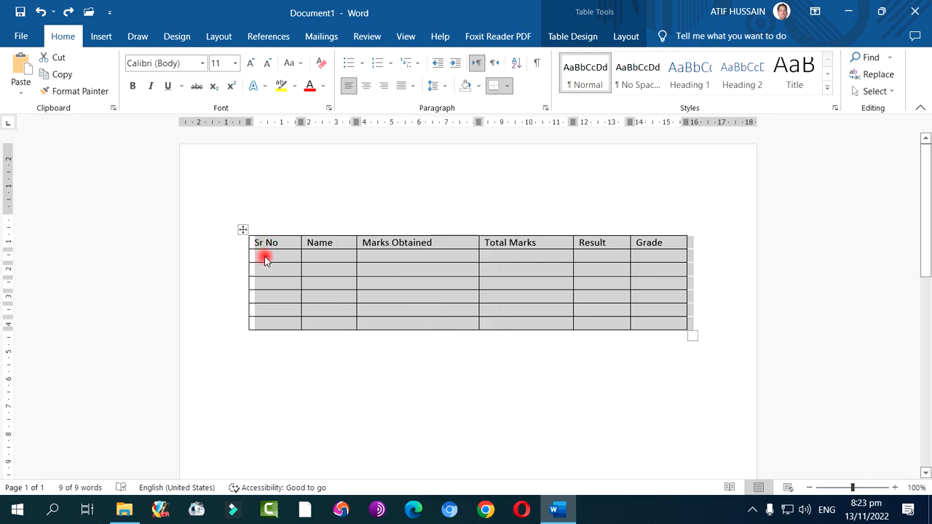
{"action": "left_click", "coordinate": [430, 242]}
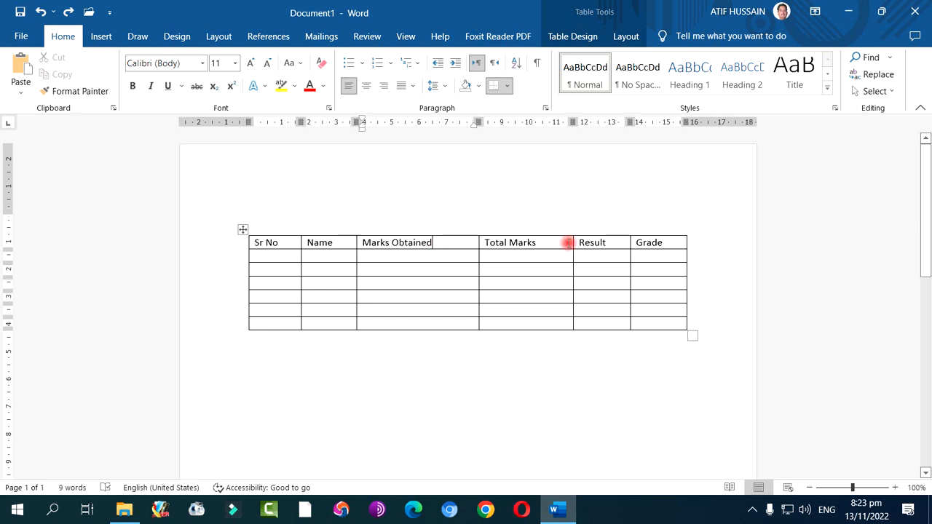
Set the text direction of the Marks Obtained header cell to vertical, reading from bottom to top
{"action": "left_click_drag", "start_coordinate": [439, 245], "coordinate": [362, 242]}
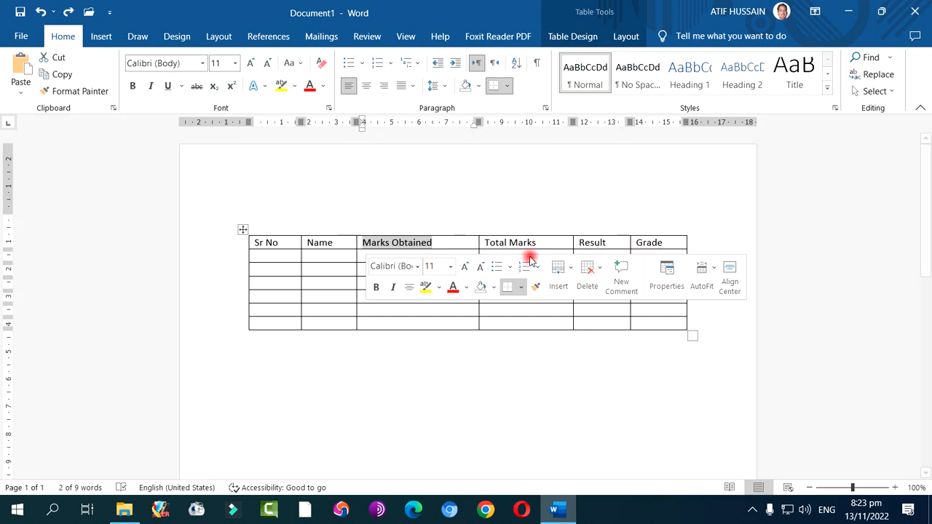
{"action": "left_click", "coordinate": [412, 246]}
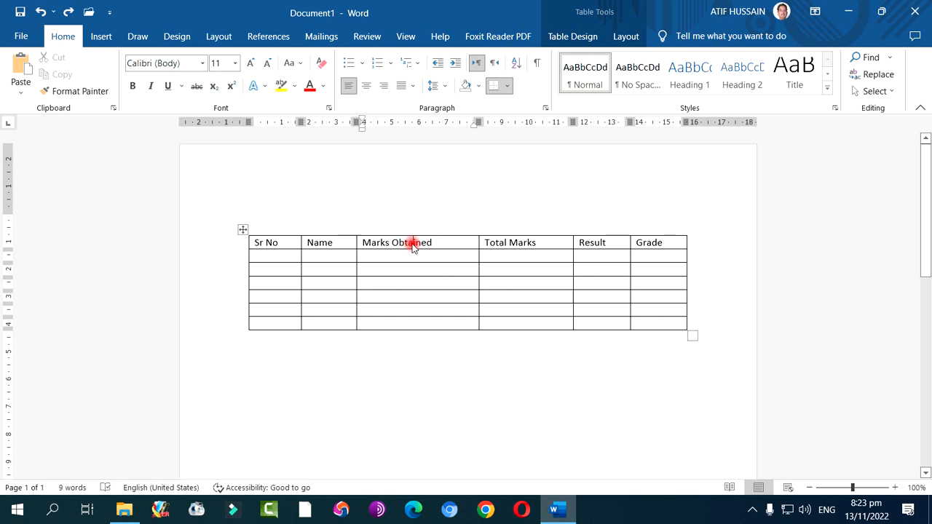
{"action": "right_click", "coordinate": [412, 246]}
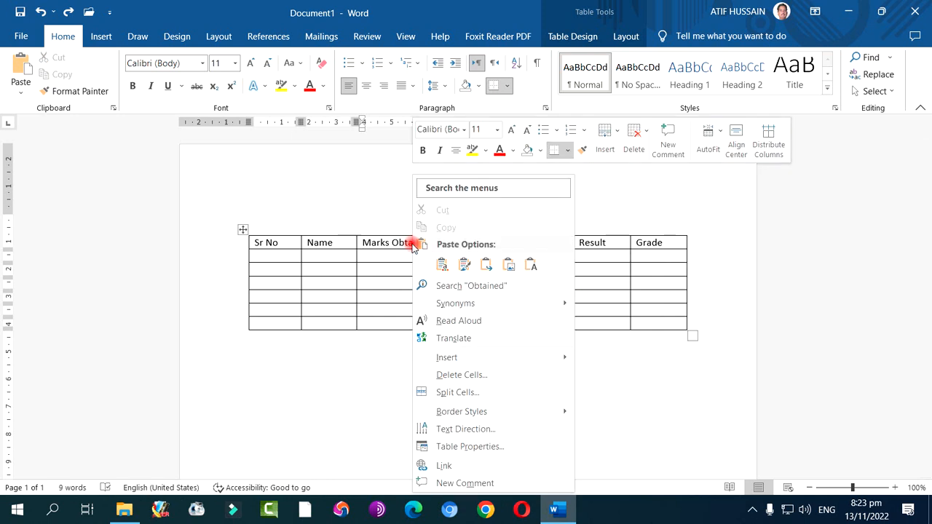
{"action": "left_click", "coordinate": [472, 431]}
{"action": "left_click", "coordinate": [373, 242]}
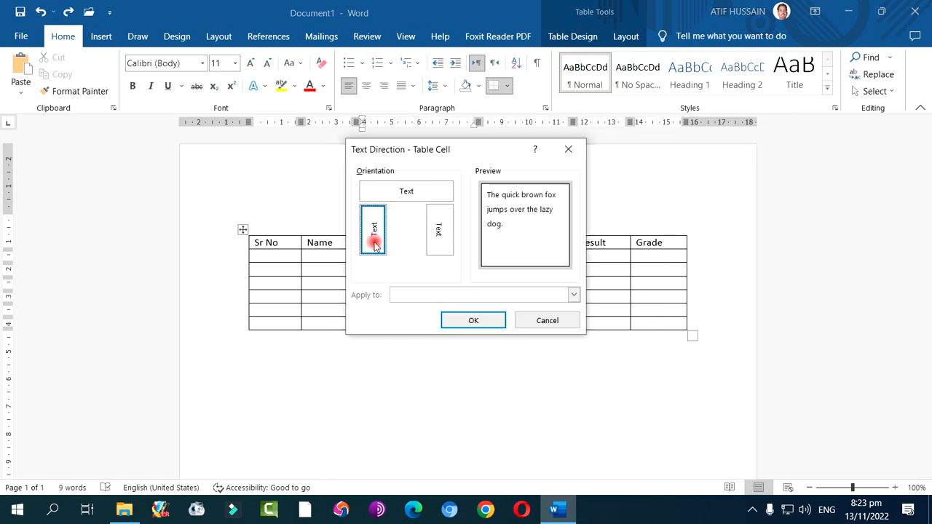
{"action": "left_click", "coordinate": [471, 321]}
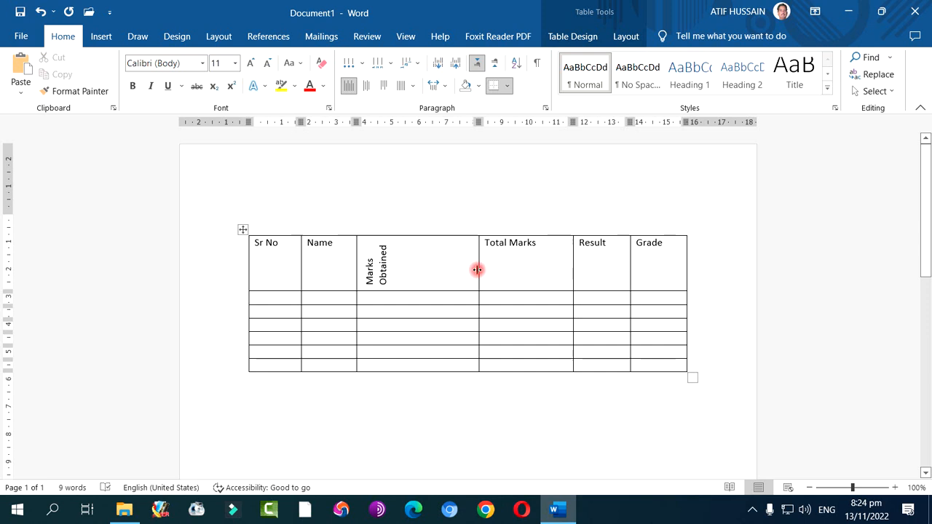
Try narrowing the Marks Obtained column around its vertical header, and undo both the width and the text direction changes
{"action": "left_click_drag", "start_coordinate": [476, 271], "coordinate": [391, 276]}
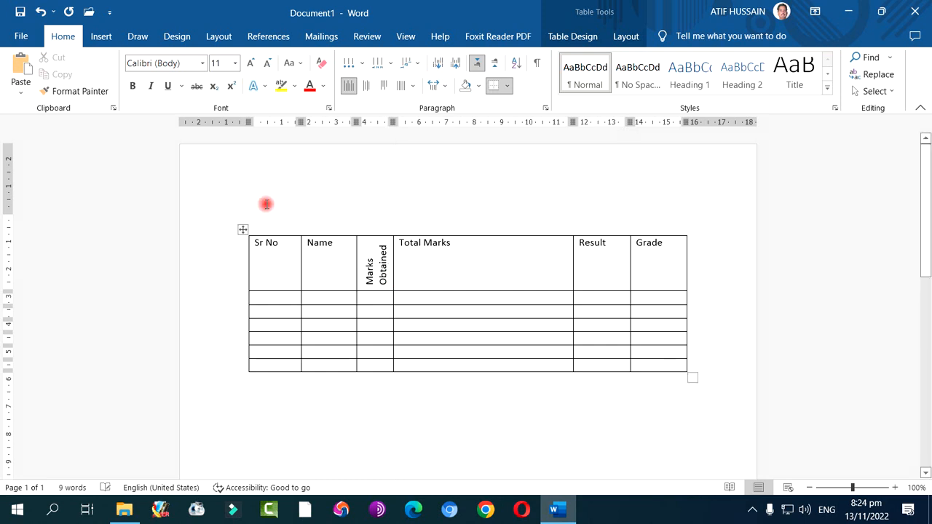
{"action": "left_click", "coordinate": [39, 11]}
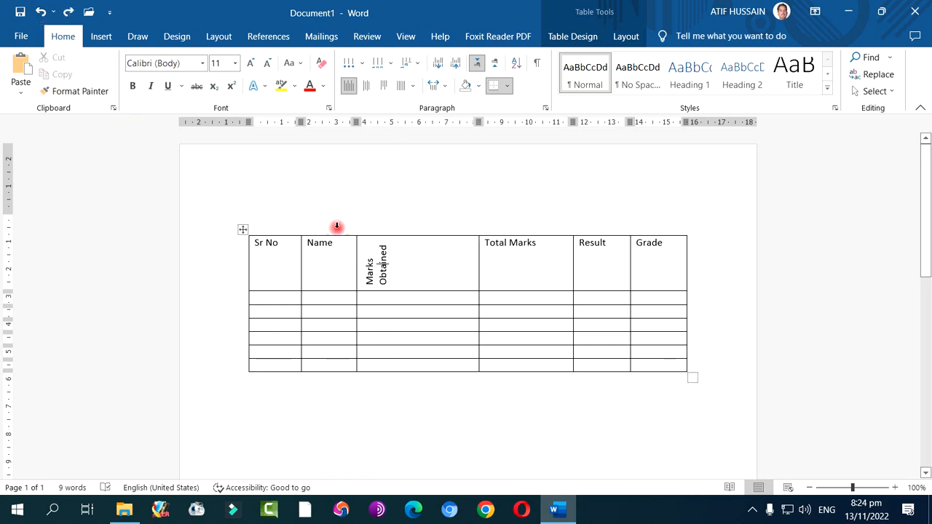
{"action": "left_click", "coordinate": [39, 11]}
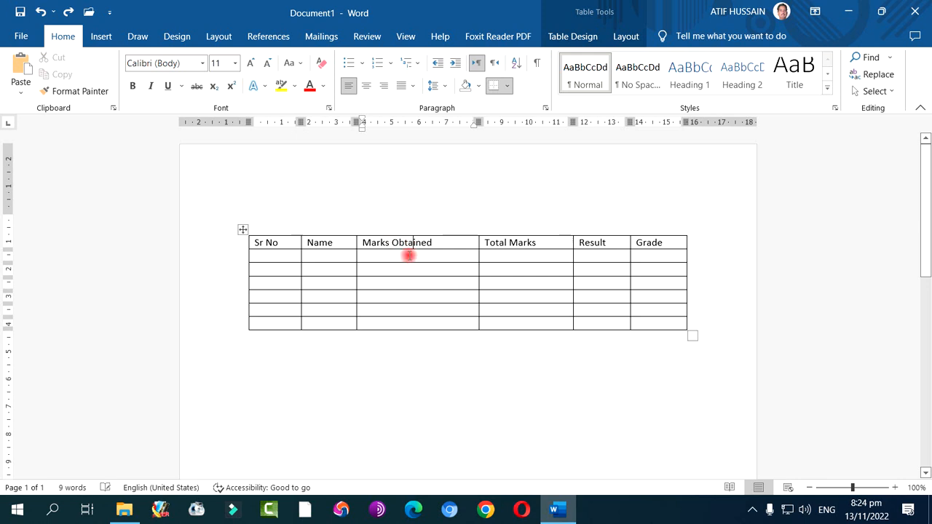
{"action": "right_click", "coordinate": [406, 257]}
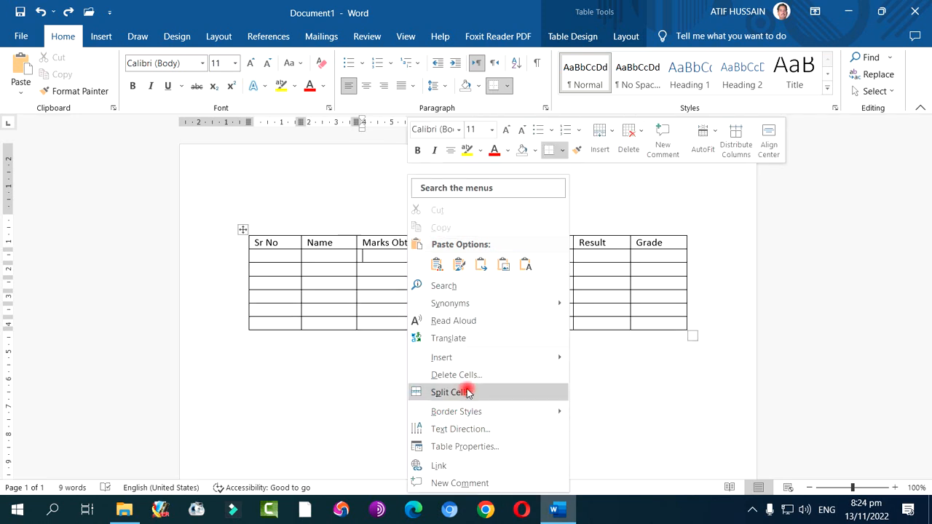
{"action": "left_click", "coordinate": [331, 284]}
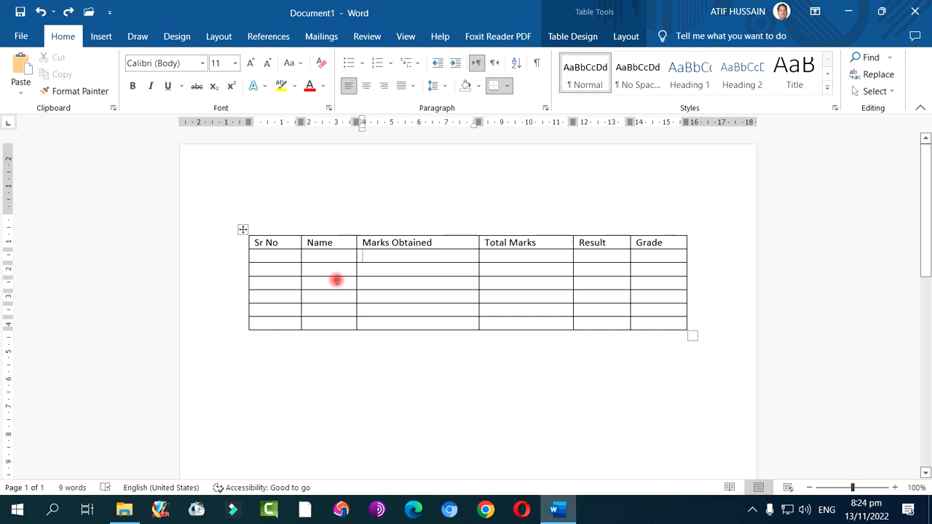
Replace the Marks Obtained header text with a new heading beginning with "Edu"
{"action": "left_click_drag", "start_coordinate": [462, 242], "coordinate": [367, 249]}
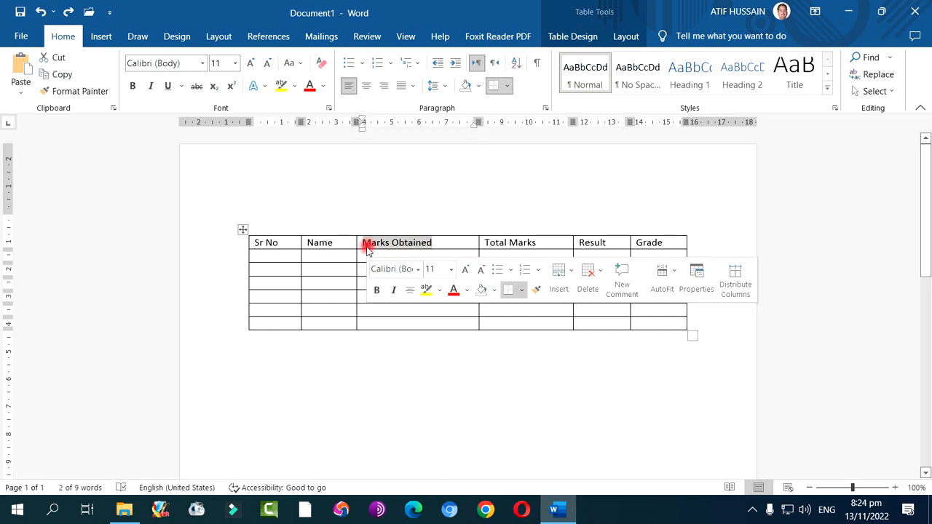
{"action": "type", "text": "Education"}
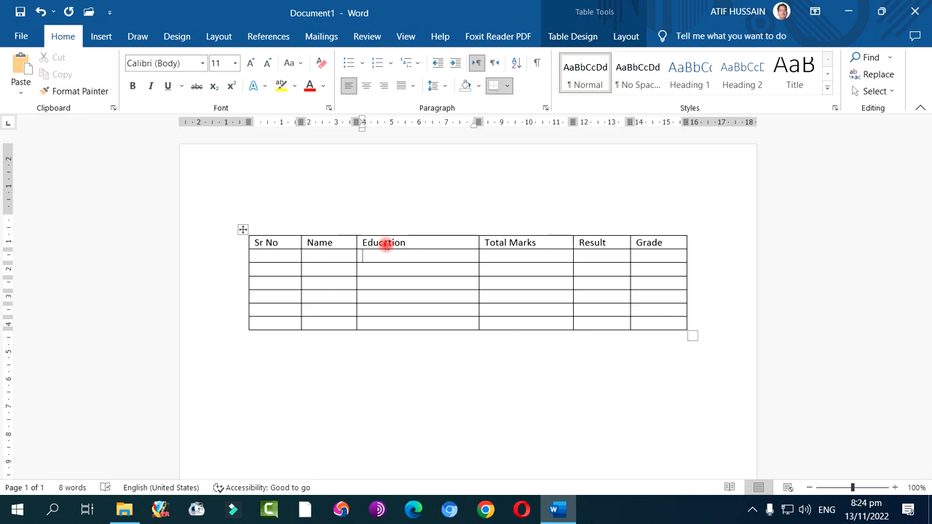
Replace the Education heading in the table's first row with Qualification
{"action": "double_click", "coordinate": [394, 242]}
{"action": "left_click", "coordinate": [372, 256]}
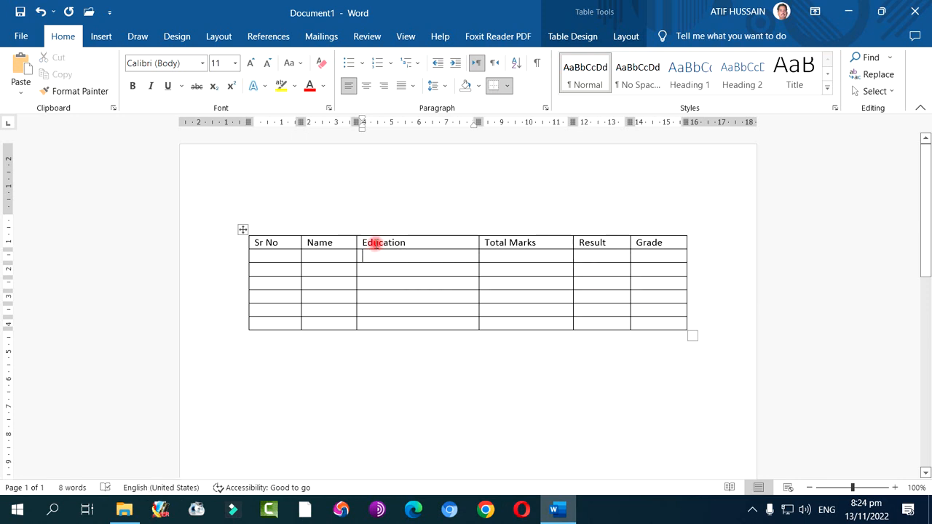
{"action": "double_click", "coordinate": [377, 243]}
{"action": "left_click", "coordinate": [376, 242]}
{"action": "type", "text": "Qualifi"}
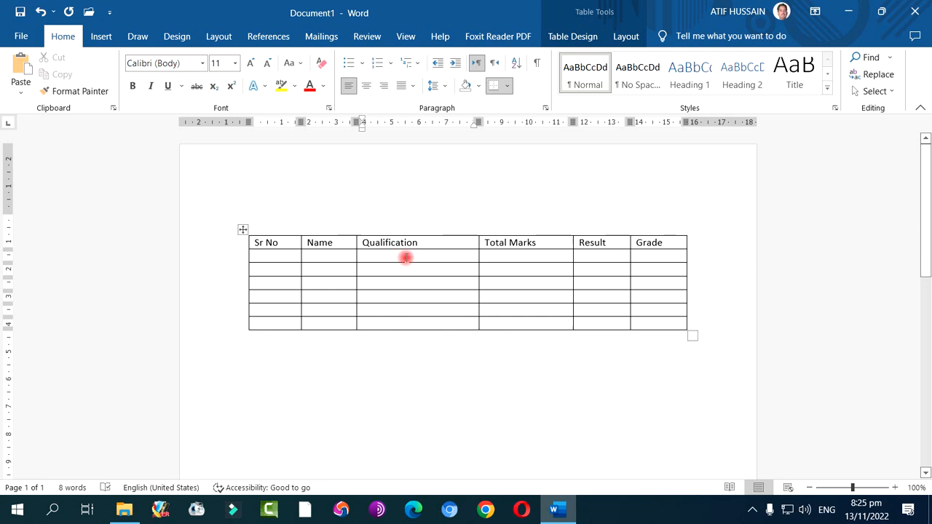
{"action": "left_click_drag", "start_coordinate": [406, 258], "coordinate": [410, 322]}
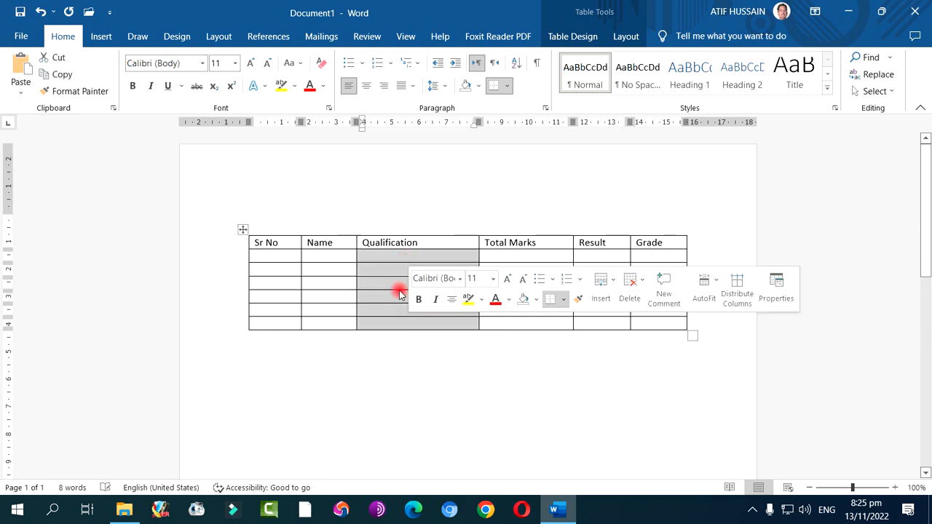
{"action": "right_click", "coordinate": [390, 260]}
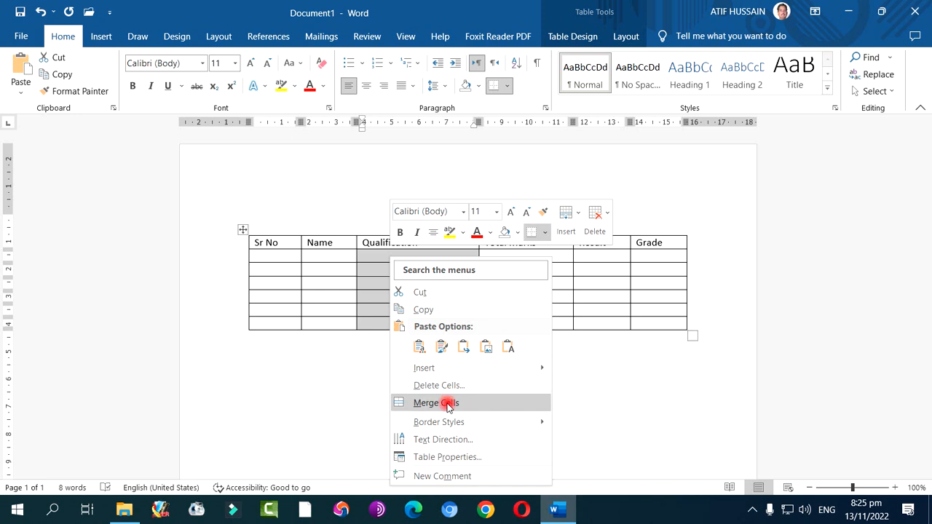
{"action": "left_click", "coordinate": [375, 265]}
Split the cell directly below the Qualification heading into 2 columns and 1 row
{"action": "left_click", "coordinate": [380, 259]}
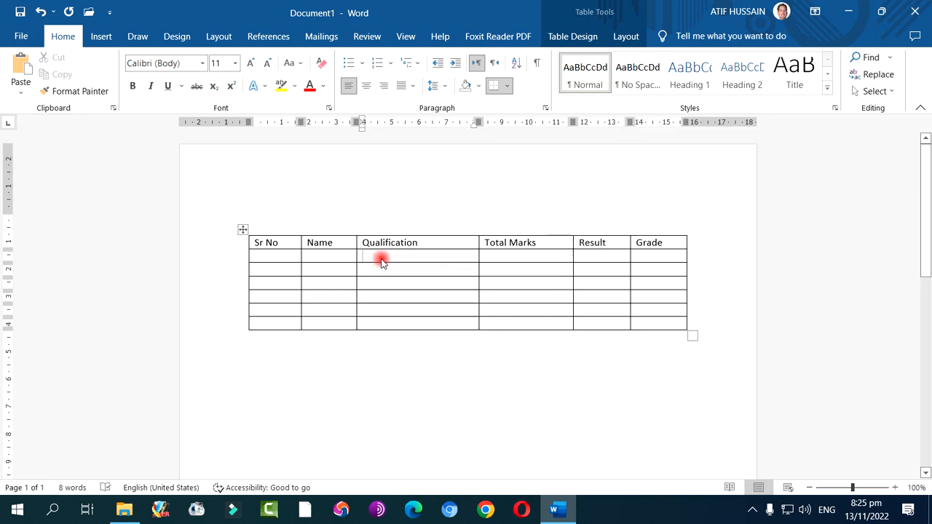
{"action": "right_click", "coordinate": [381, 260]}
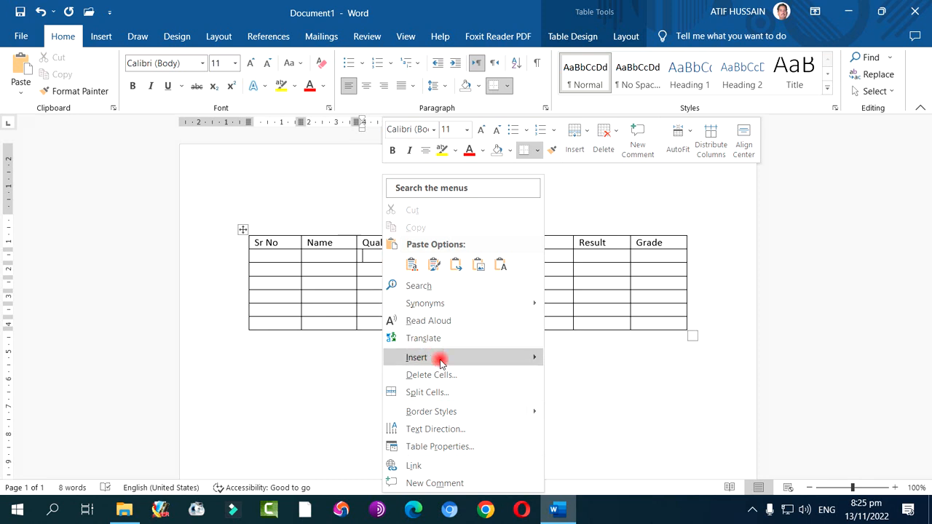
{"action": "left_click", "coordinate": [444, 392]}
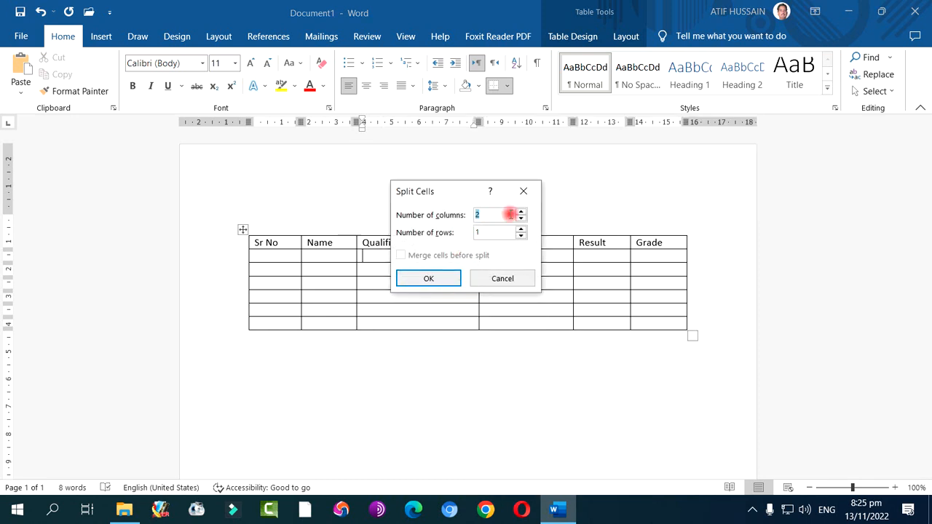
{"action": "left_click", "coordinate": [444, 277]}
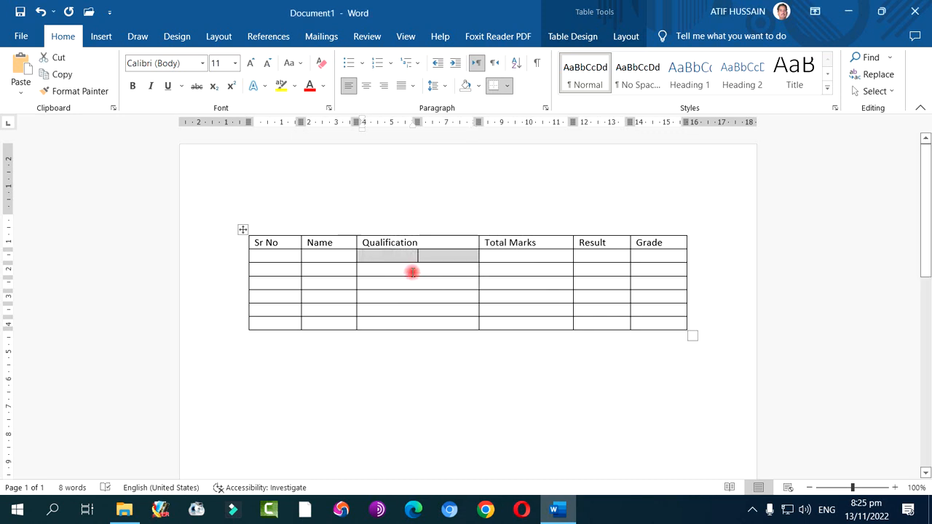
Split the third-row cell in the Qualification column into 2 columns and 1 row
{"action": "left_click", "coordinate": [408, 272]}
{"action": "right_click", "coordinate": [409, 272]}
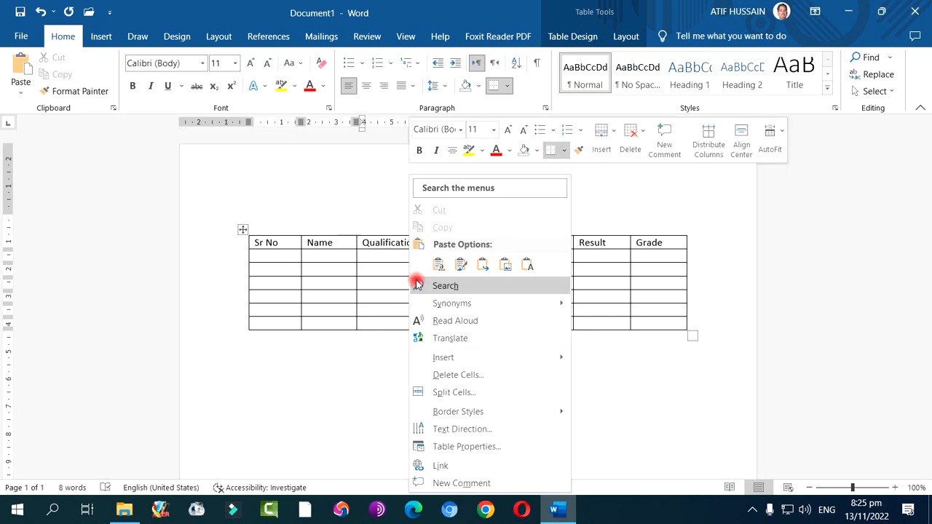
{"action": "left_click", "coordinate": [455, 393]}
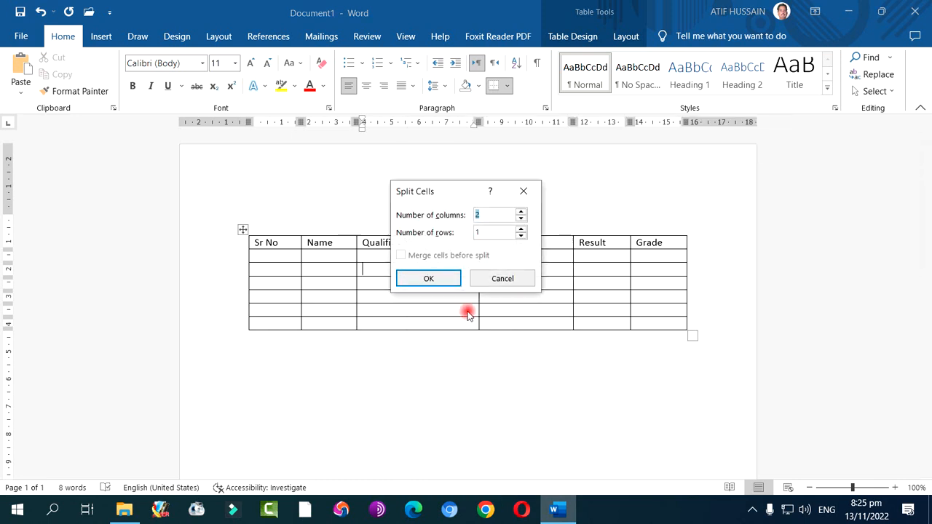
{"action": "left_click", "coordinate": [454, 278]}
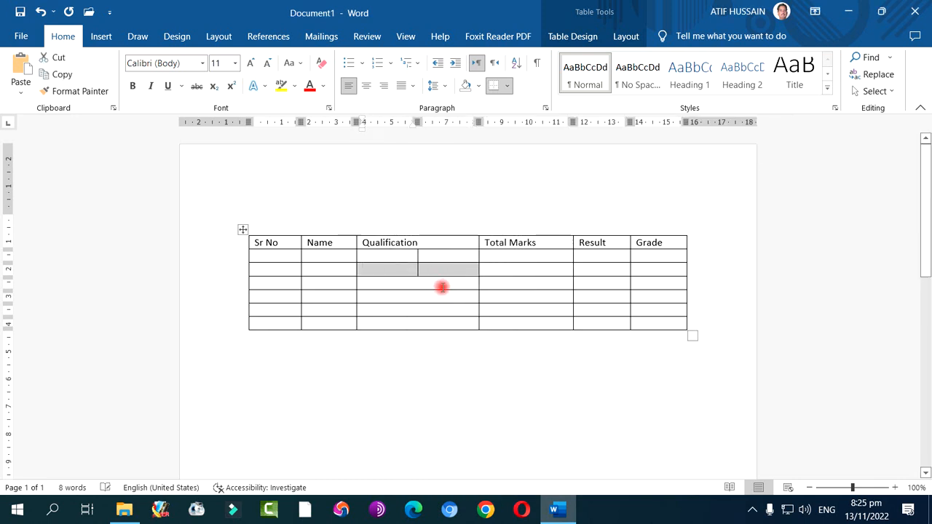
Centre the Qualification heading horizontally in its cell
{"action": "left_click", "coordinate": [422, 284]}
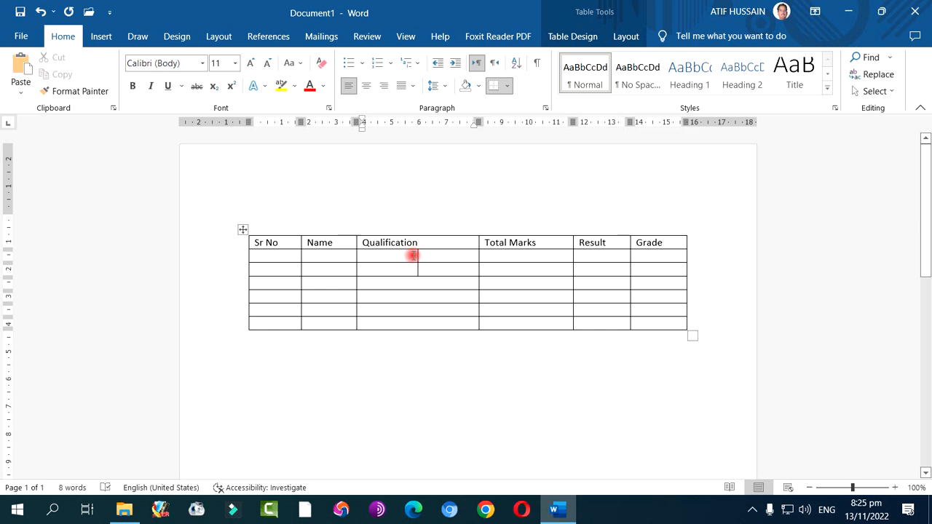
{"action": "left_click", "coordinate": [401, 243]}
{"action": "left_click", "coordinate": [366, 86]}
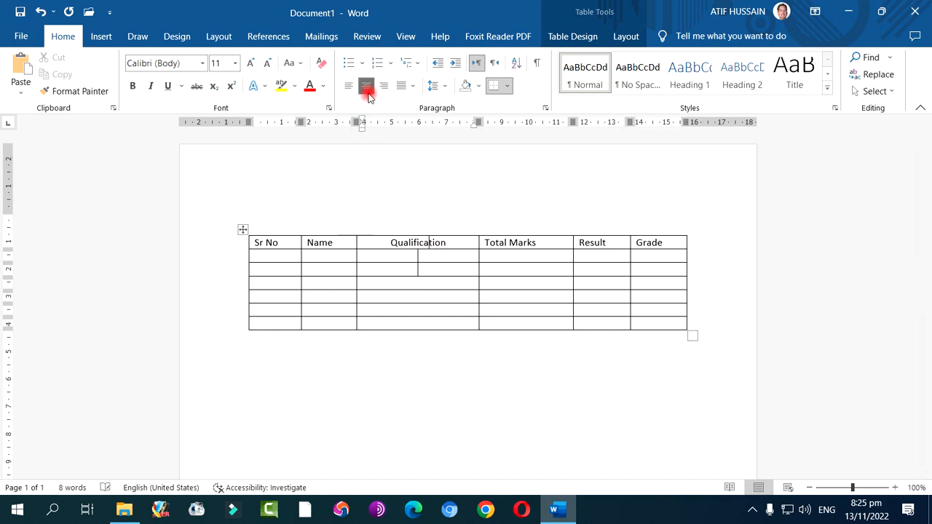
Enter the subheadings Educational and Professional in the two split cells directly below Qualification
{"action": "left_click", "coordinate": [393, 257]}
{"action": "type", "text": "Educa"}
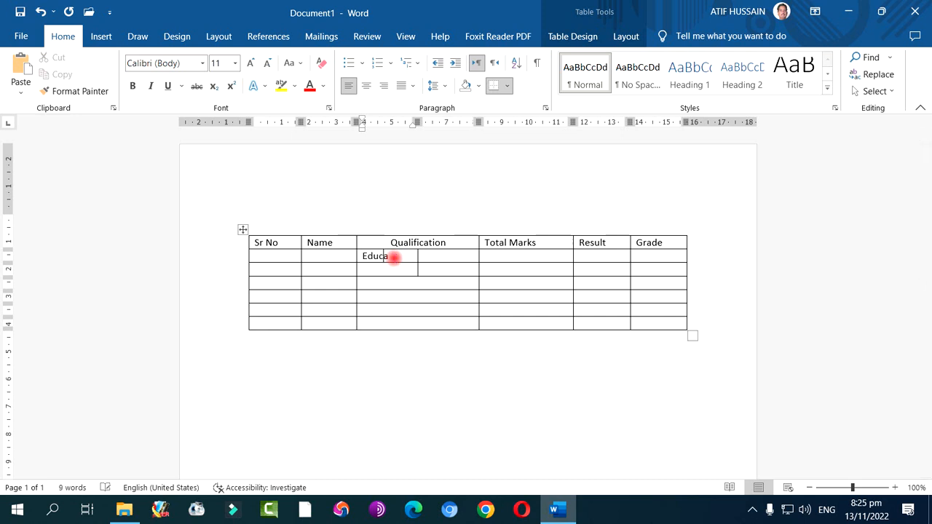
{"action": "type", "text": "tional "}
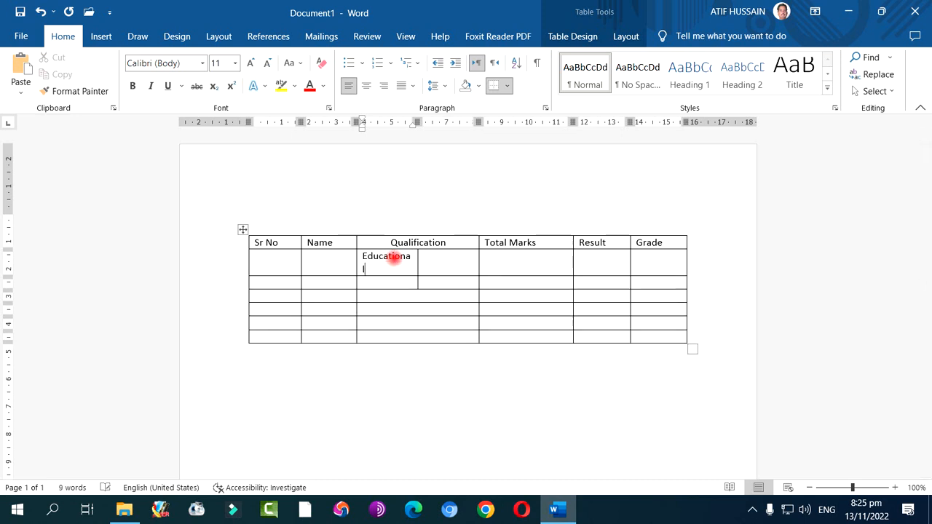
{"action": "type", "text": "Professional"}
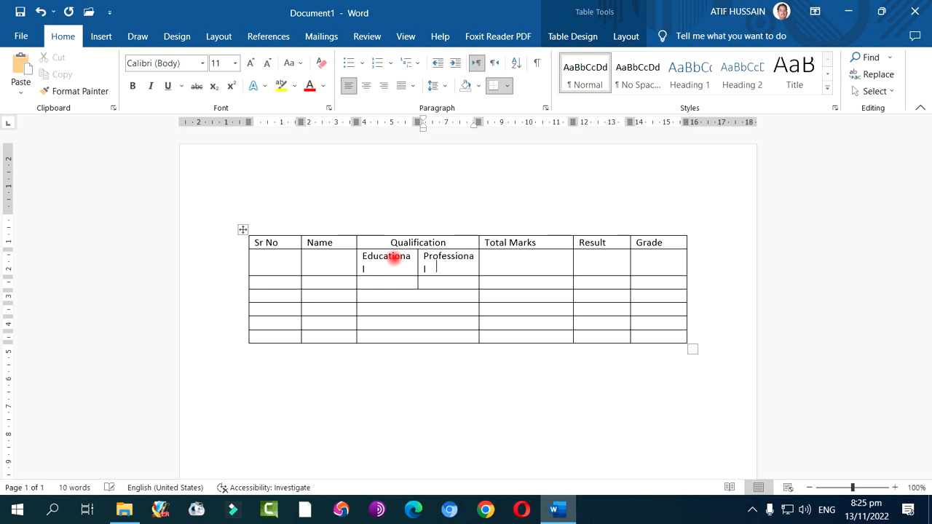
Merge the two second-row cells below the Total Marks and Result headings
{"action": "left_click", "coordinate": [524, 266]}
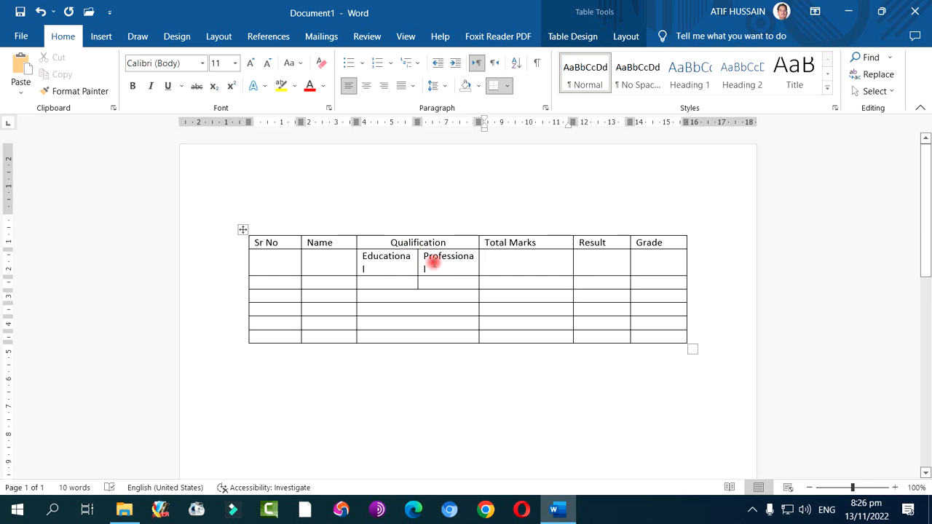
{"action": "left_click_drag", "start_coordinate": [528, 268], "coordinate": [591, 266]}
{"action": "right_click", "coordinate": [536, 260]}
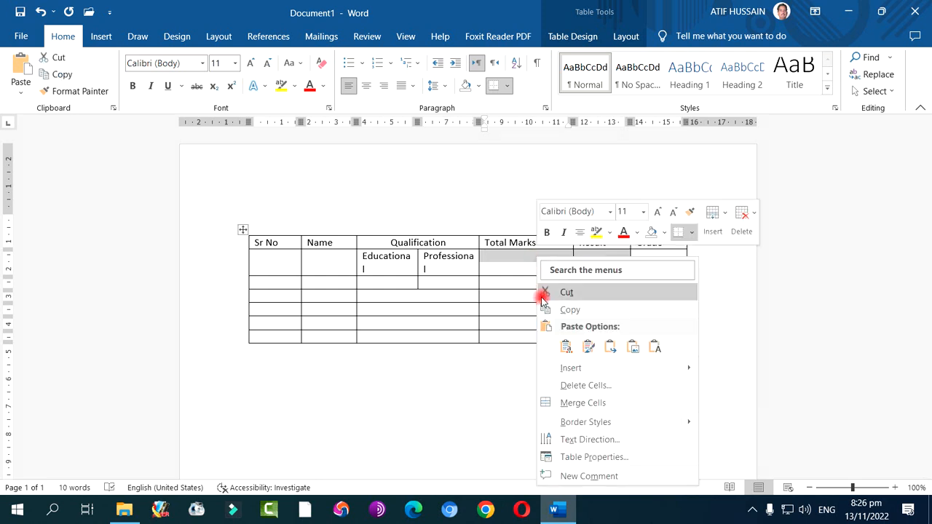
{"action": "left_click", "coordinate": [585, 405]}
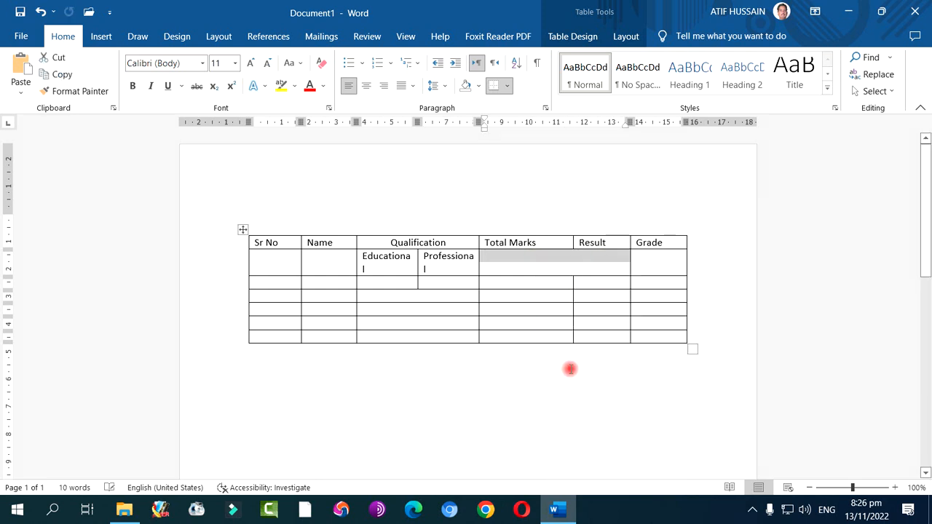
Split the merged cell below Total Marks and Result into 2 columns, and align its divider with the boundary between those headings
{"action": "left_click", "coordinate": [552, 267]}
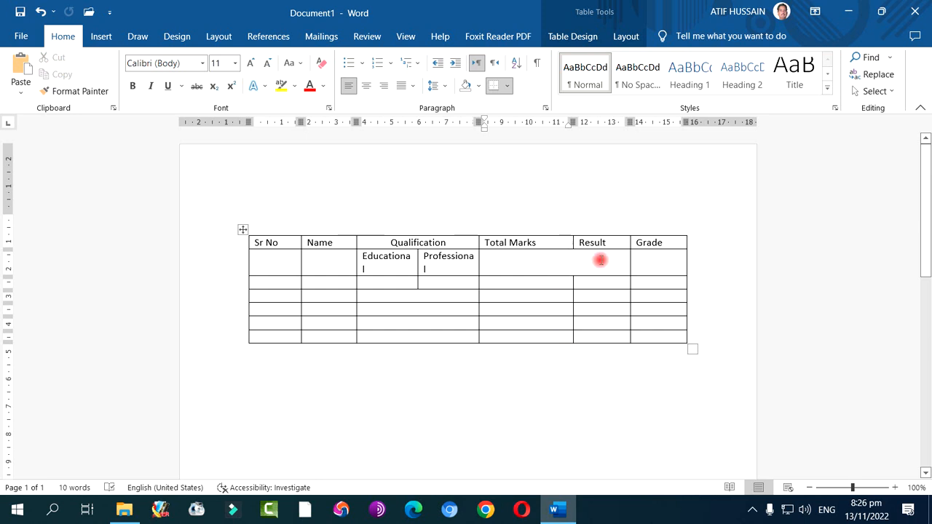
{"action": "right_click", "coordinate": [547, 256]}
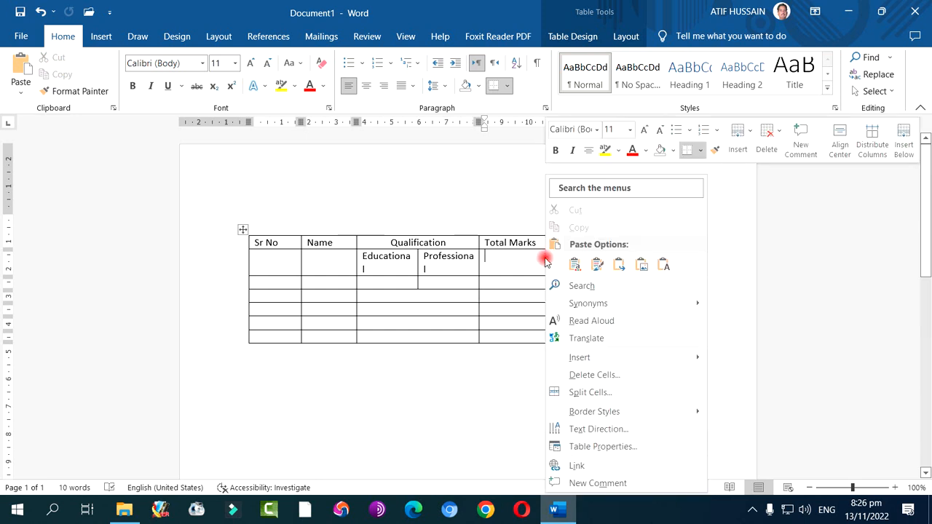
{"action": "left_click", "coordinate": [587, 392]}
{"action": "left_click", "coordinate": [450, 276]}
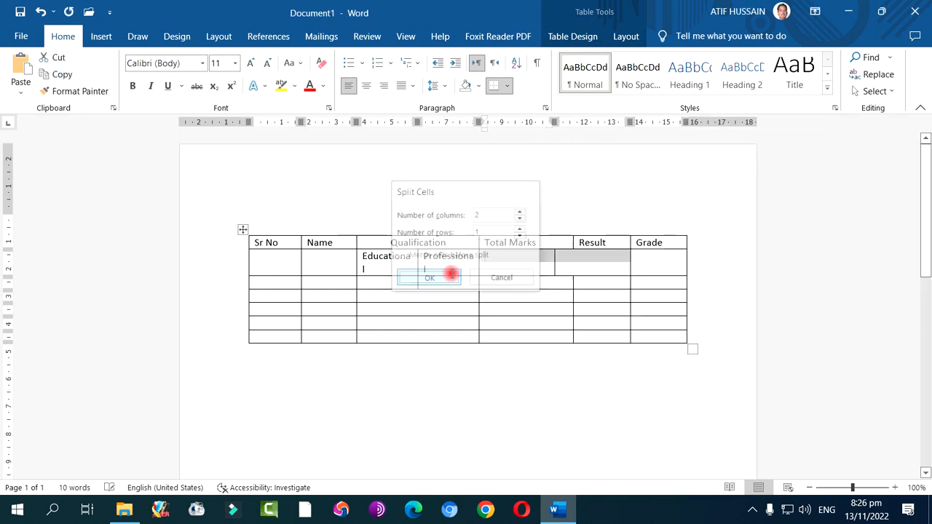
{"action": "left_click", "coordinate": [560, 260]}
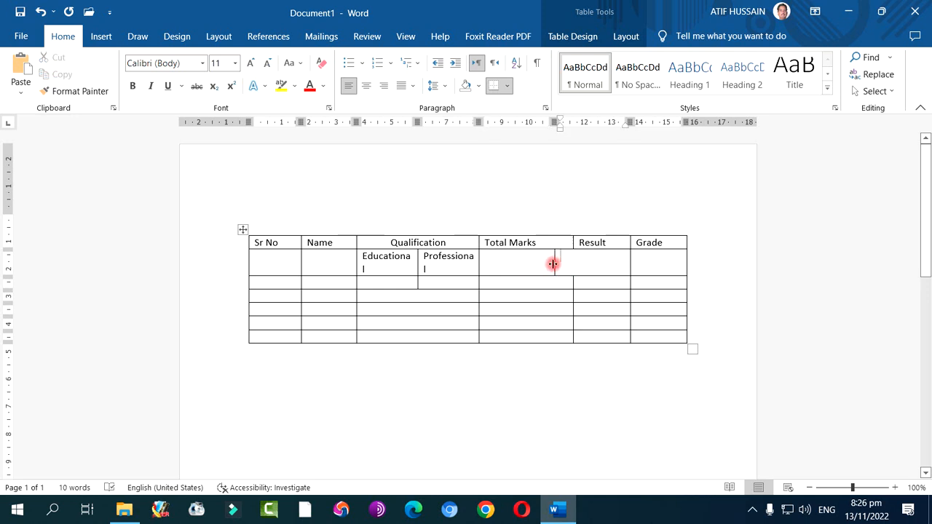
{"action": "left_click_drag", "start_coordinate": [553, 264], "coordinate": [572, 264]}
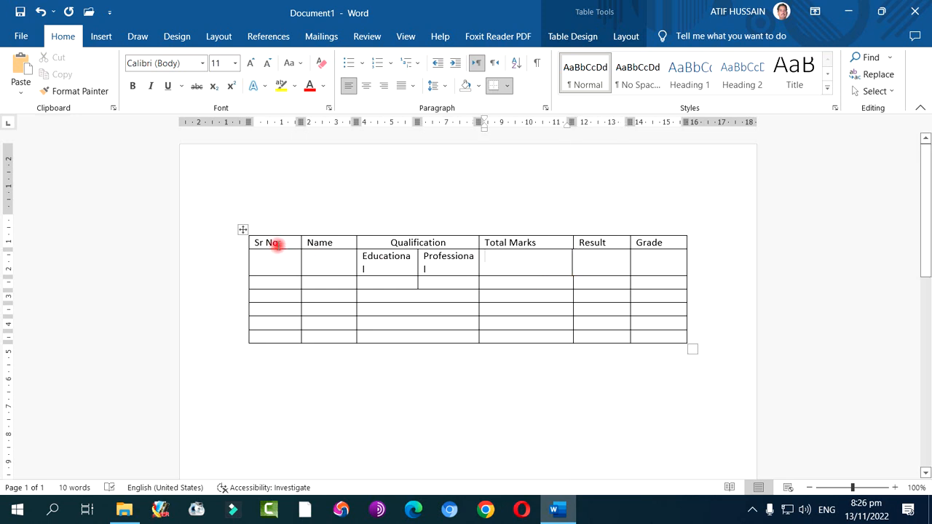
Turn the table's Header Row style option off and on again
{"action": "left_click", "coordinate": [278, 245]}
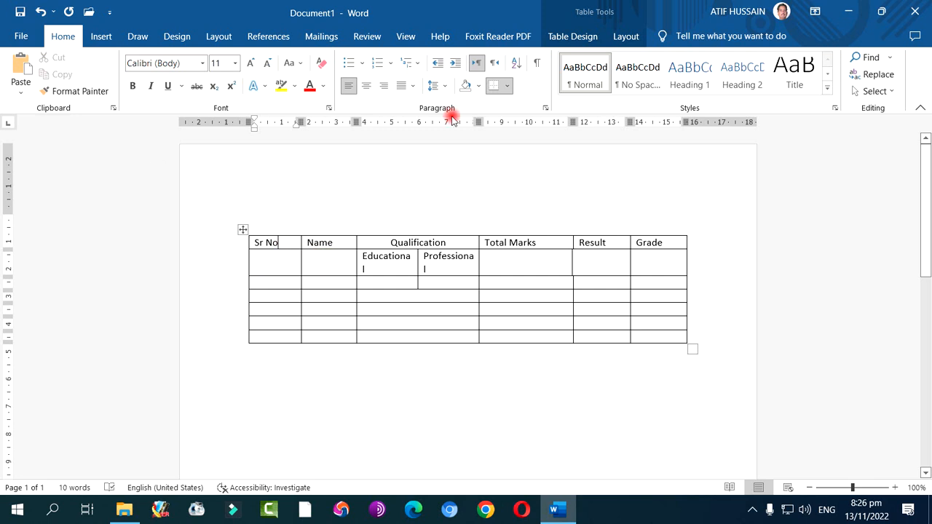
{"action": "left_click", "coordinate": [582, 38]}
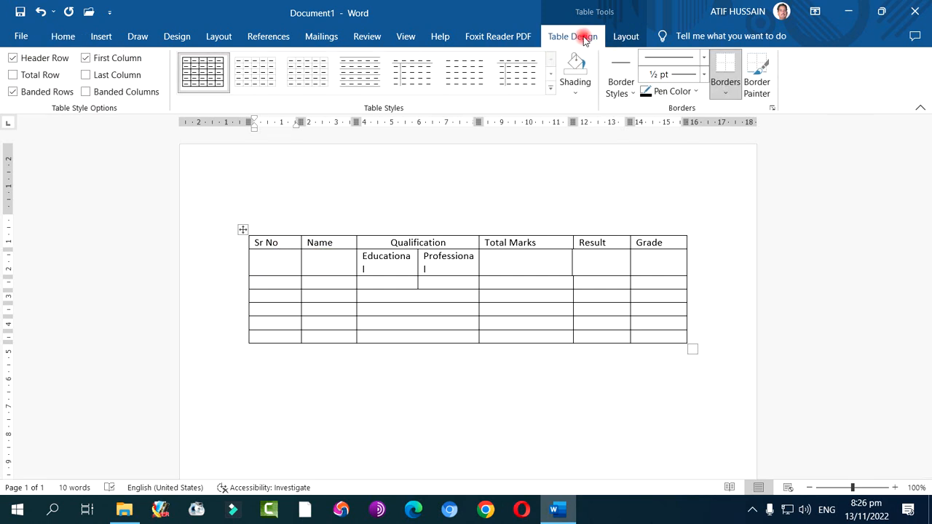
{"action": "left_click", "coordinate": [617, 37]}
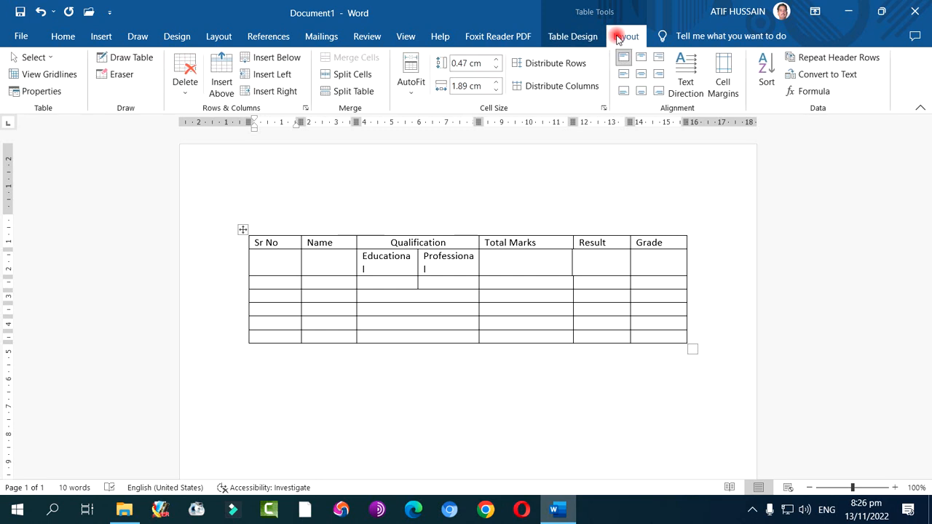
{"action": "left_click", "coordinate": [572, 36]}
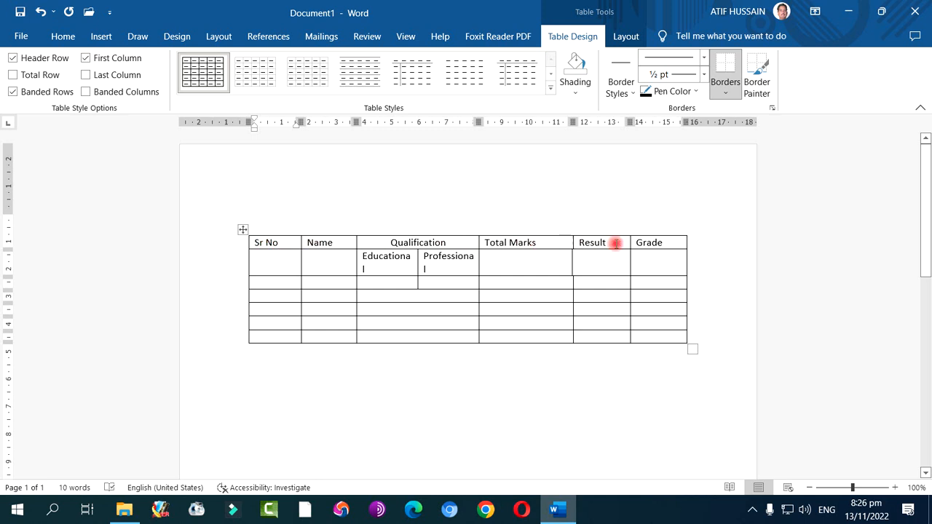
{"action": "left_click", "coordinate": [13, 58]}
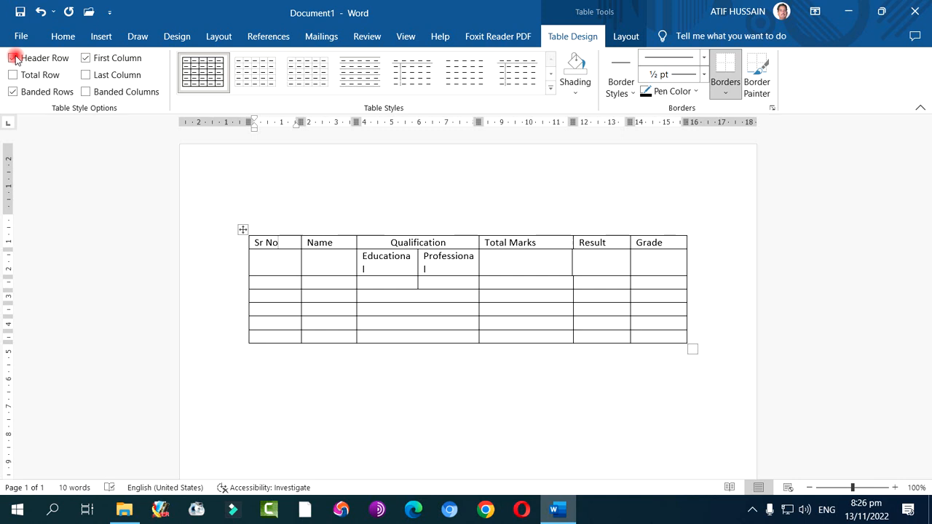
{"action": "left_click", "coordinate": [13, 58]}
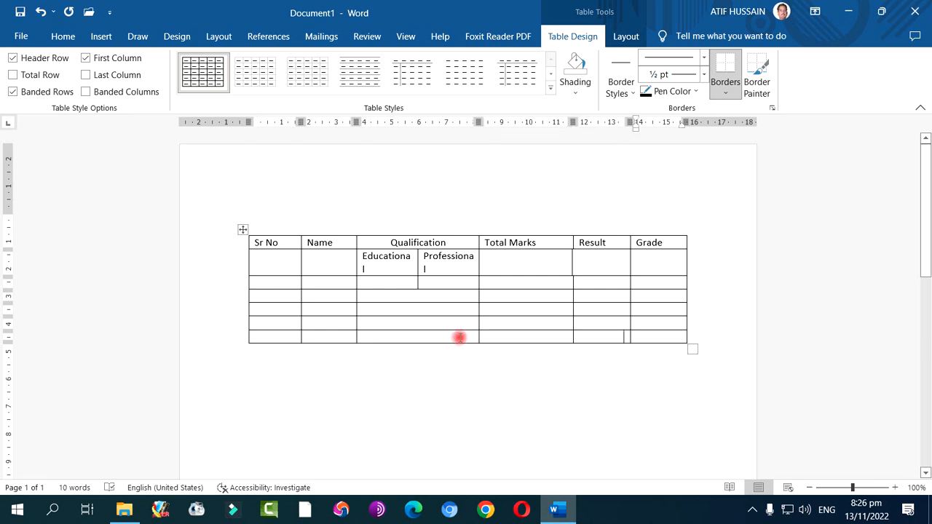
Append blank rows to the end of the table until it continues onto the second page with eight rows there
{"action": "key", "text": "Tab"}
{"action": "key", "text": "Tab"}
{"action": "key", "text": "Tab"}
{"action": "key", "text": "Tab"}
{"action": "key", "text": "Tab"}
{"action": "key", "text": "Tab"}
{"action": "key", "text": "Tab"}
{"action": "key", "text": "Tab"}
{"action": "key", "text": "Tab"}
{"action": "key", "text": "Tab"}
{"action": "key", "text": "Tab"}
{"action": "key", "text": "Tab"}
{"action": "key", "text": "Tab"}
{"action": "key", "text": "Tab"}
{"action": "key", "text": "Tab"}
{"action": "key", "text": "Tab"}
{"action": "key", "text": "Tab"}
{"action": "key", "text": "Tab"}
{"action": "key", "text": "Tab"}
{"action": "key", "text": "Tab"}
{"action": "key", "text": "Tab"}
{"action": "key", "text": "Tab"}
{"action": "key", "text": "Tab"}
{"action": "key", "text": "Tab"}
{"action": "key", "text": "Tab"}
{"action": "key", "text": "Tab"}
{"action": "key", "text": "Tab"}
{"action": "key", "text": "Tab"}
{"action": "key", "text": "Tab"}
{"action": "key", "text": "Tab"}
{"action": "key", "text": "Tab"}
{"action": "key", "text": "Tab"}
{"action": "key", "text": "Tab"}
{"action": "key", "text": "Tab"}
{"action": "key", "text": "Tab"}
{"action": "key", "text": "Tab"}
{"action": "key", "text": "Tab"}
{"action": "key", "text": "Tab"}
{"action": "key", "text": "Tab"}
{"action": "key", "text": "Tab"}
{"action": "key", "text": "Tab"}
{"action": "key", "text": "Tab"}
{"action": "key", "text": "Tab"}
{"action": "key", "text": "Tab"}
{"action": "key", "text": "Tab"}
{"action": "key", "text": "Tab"}
{"action": "key", "text": "Tab"}
{"action": "key", "text": "Tab"}
{"action": "key", "text": "Tab"}
{"action": "key", "text": "Tab"}
{"action": "key", "text": "Tab"}
{"action": "key", "text": "Tab"}
{"action": "key", "text": "Tab"}
{"action": "key", "text": "Tab"}
{"action": "key", "text": "Tab"}
{"action": "key", "text": "Tab"}
{"action": "key", "text": "Tab"}
{"action": "key", "text": "Tab"}
{"action": "key", "text": "Tab"}
{"action": "key", "text": "Tab"}
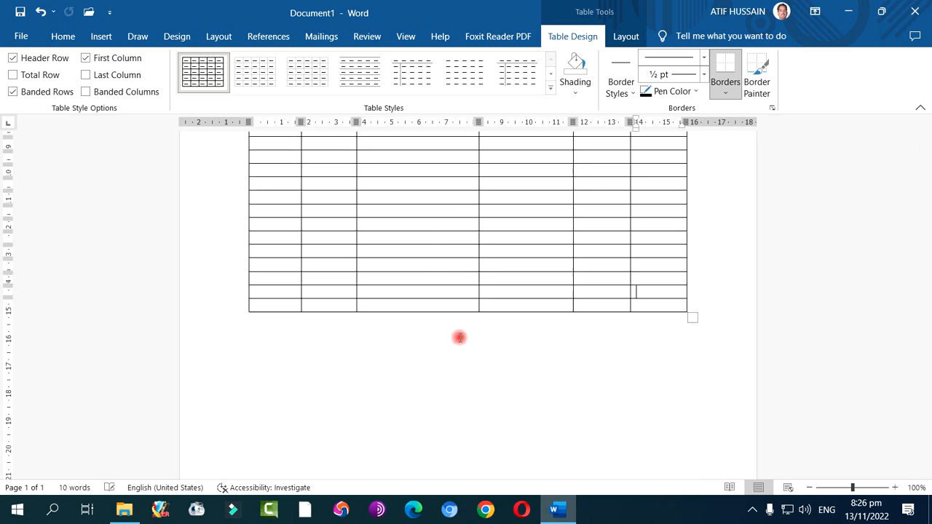
{"action": "key", "text": "Tab"}
{"action": "key", "text": "Tab"}
{"action": "key", "text": "Tab"}
{"action": "key", "text": "Tab"}
{"action": "key", "text": "Tab"}
{"action": "key", "text": "Tab"}
{"action": "key", "text": "Tab"}
{"action": "key", "text": "Tab"}
{"action": "key", "text": "Tab"}
{"action": "key", "text": "Tab"}
{"action": "key", "text": "Tab"}
{"action": "key", "text": "Tab"}
{"action": "key", "text": "Tab"}
{"action": "key", "text": "Tab"}
{"action": "key", "text": "Tab"}
{"action": "key", "text": "Tab"}
{"action": "key", "text": "Tab"}
{"action": "key", "text": "Tab"}
{"action": "key", "text": "Tab"}
{"action": "key", "text": "Tab"}
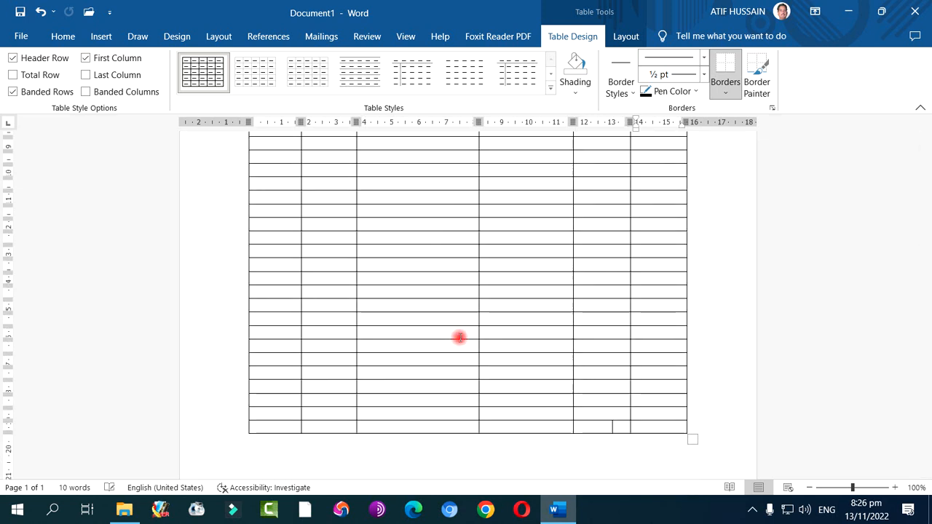
{"action": "key", "text": "Tab"}
{"action": "key", "text": "Tab"}
{"action": "key", "text": "Tab"}
{"action": "key", "text": "Tab"}
{"action": "key", "text": "Tab"}
{"action": "key", "text": "Tab"}
{"action": "key", "text": "Tab"}
{"action": "key", "text": "Tab"}
{"action": "key", "text": "Tab"}
{"action": "key", "text": "Tab"}
{"action": "key", "text": "Tab"}
{"action": "key", "text": "Tab"}
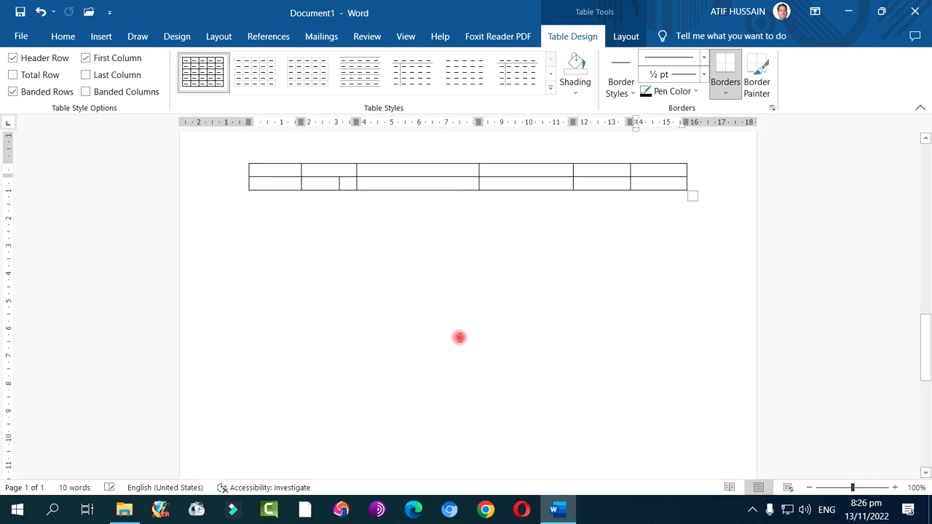
{"action": "key", "text": "Tab"}
{"action": "key", "text": "Tab"}
{"action": "key", "text": "Tab"}
{"action": "key", "text": "Tab"}
{"action": "key", "text": "Tab"}
{"action": "key", "text": "Tab"}
{"action": "key", "text": "Tab"}
{"action": "key", "text": "Tab"}
{"action": "key", "text": "Tab"}
{"action": "key", "text": "Tab"}
{"action": "key", "text": "Tab"}
{"action": "key", "text": "Tab"}
{"action": "key", "text": "Tab"}
{"action": "key", "text": "Tab"}
{"action": "key", "text": "Tab"}
{"action": "key", "text": "Tab"}
{"action": "key", "text": "Tab"}
{"action": "key", "text": "Tab"}
{"action": "key", "text": "Tab"}
{"action": "key", "text": "Tab"}
{"action": "key", "text": "Tab"}
{"action": "key", "text": "Tab"}
{"action": "key", "text": "Tab"}
{"action": "key", "text": "Tab"}
{"action": "key", "text": "Tab"}
{"action": "key", "text": "Tab"}
{"action": "key", "text": "Tab"}
{"action": "key", "text": "Tab"}
{"action": "key", "text": "Tab"}
{"action": "key", "text": "Tab"}
{"action": "key", "text": "Tab"}
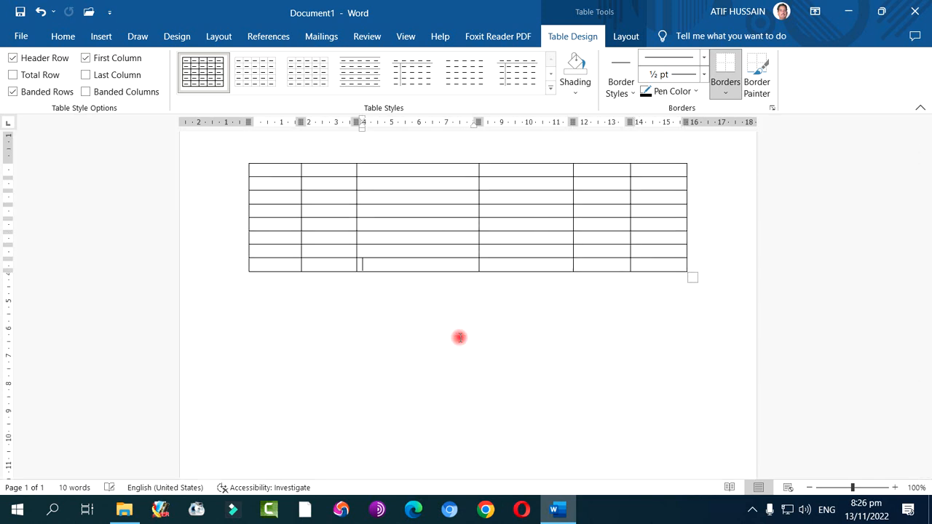
{"action": "scroll", "coordinate": [399, 251], "scroll_direction": "up", "scroll_amount": 2}
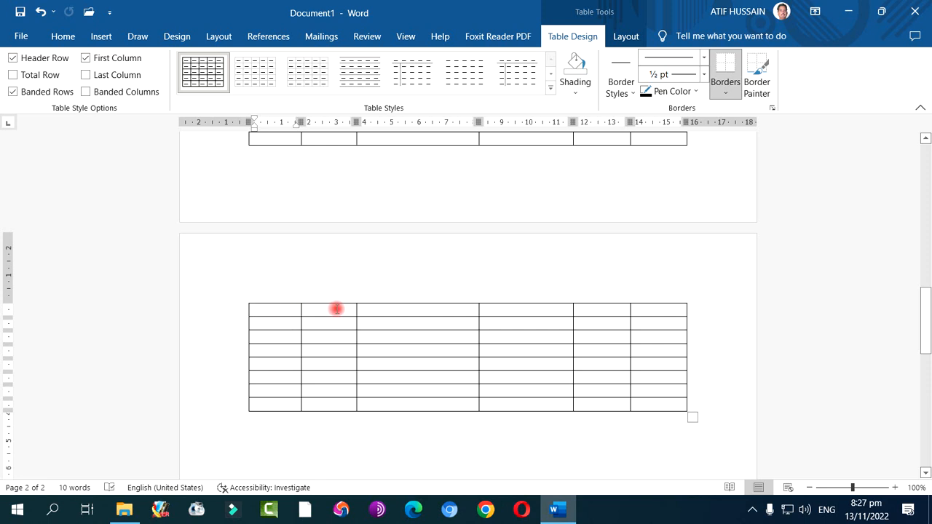
{"action": "left_click", "coordinate": [430, 311]}
{"action": "left_click", "coordinate": [520, 311]}
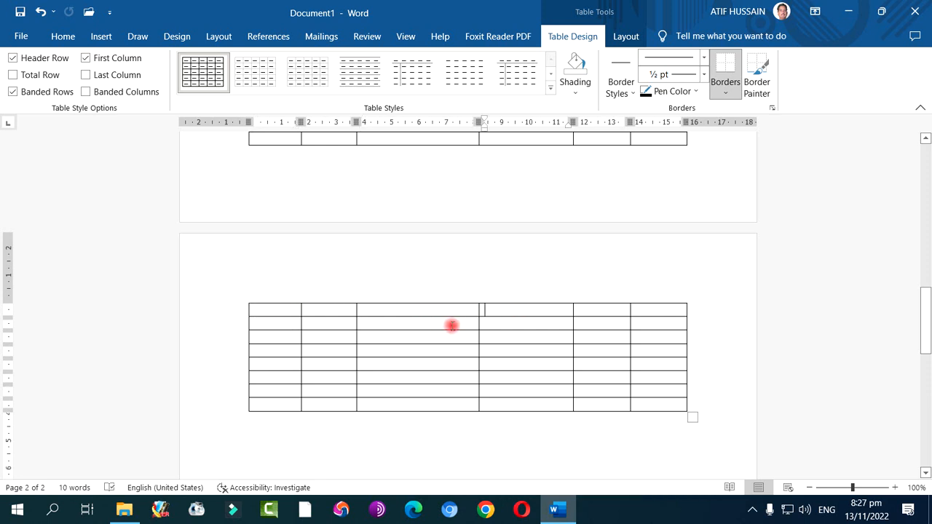
{"action": "scroll", "coordinate": [439, 324], "scroll_direction": "up", "scroll_amount": 6}
{"action": "scroll", "coordinate": [440, 324], "scroll_direction": "up", "scroll_amount": 5}
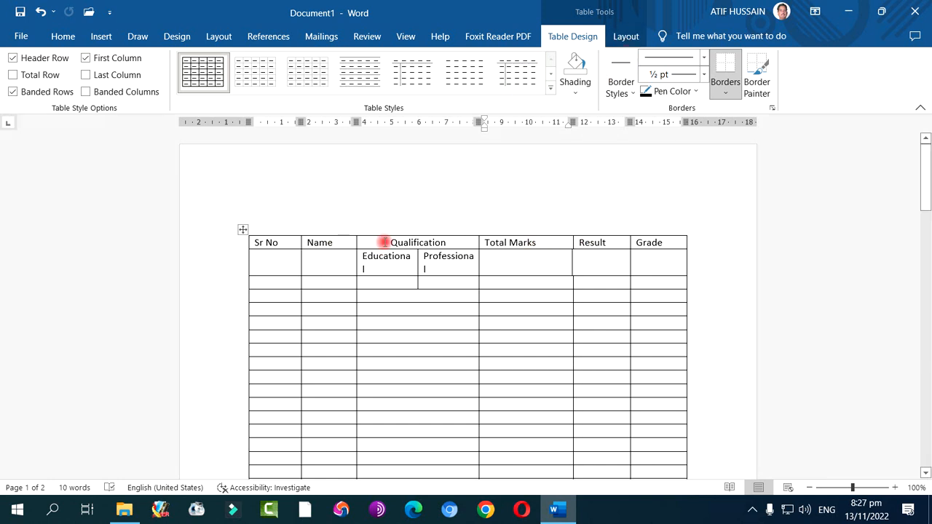
{"action": "left_click", "coordinate": [617, 39]}
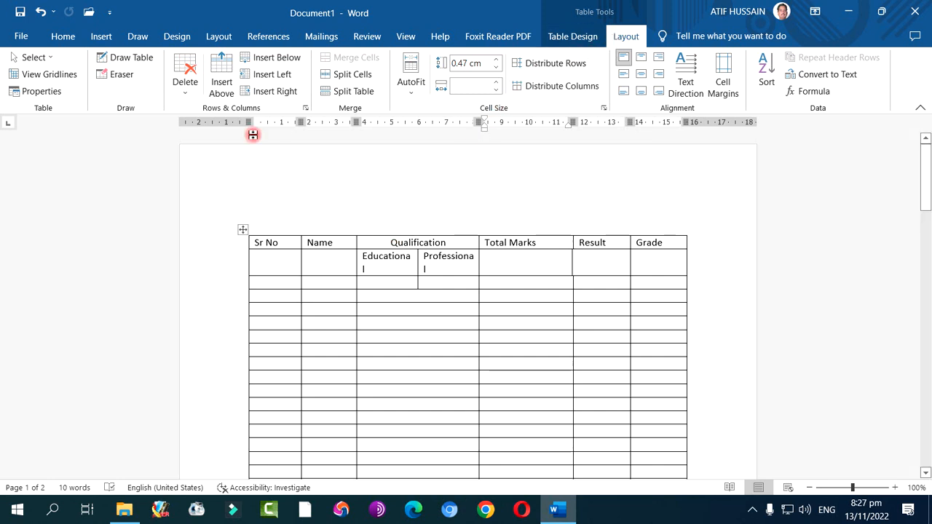
{"action": "left_click", "coordinate": [106, 37]}
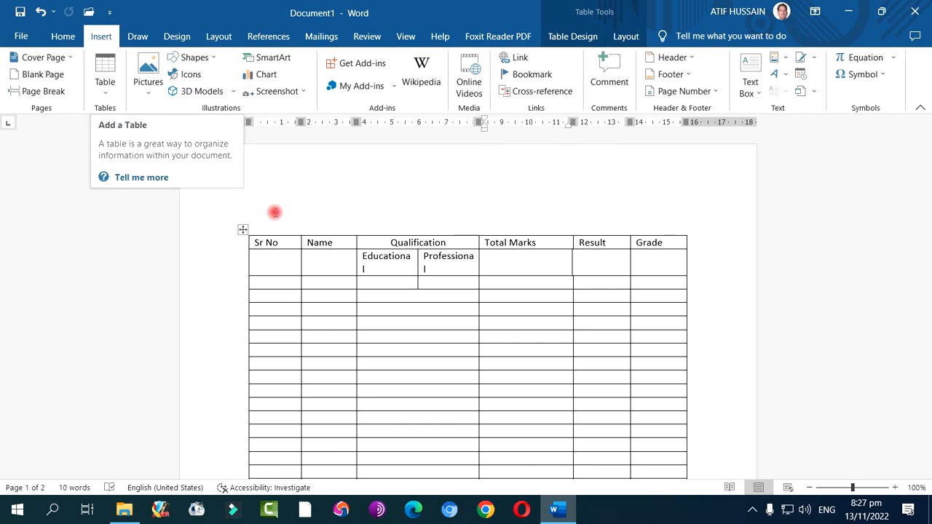
Turn on Repeat Header Rows for the table's first row and check the heading on the second page
{"action": "left_click", "coordinate": [311, 242]}
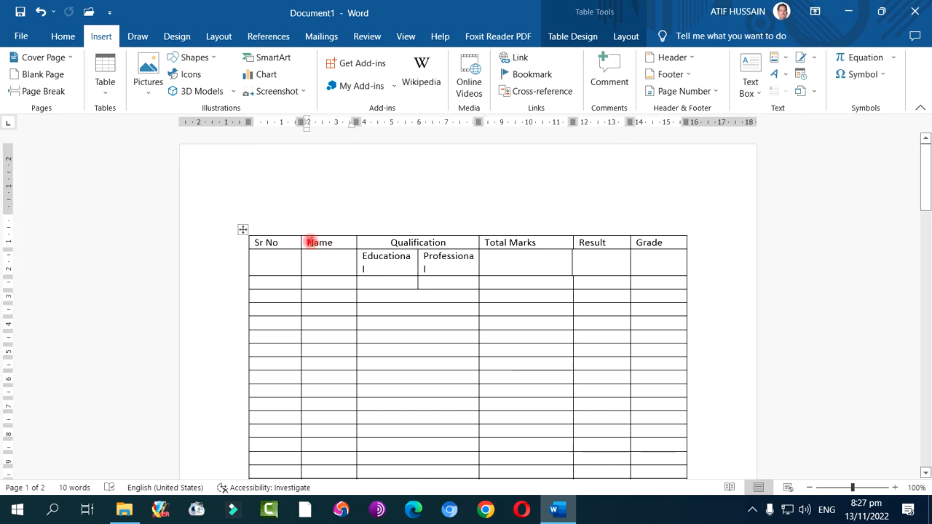
{"action": "right_click", "coordinate": [311, 242]}
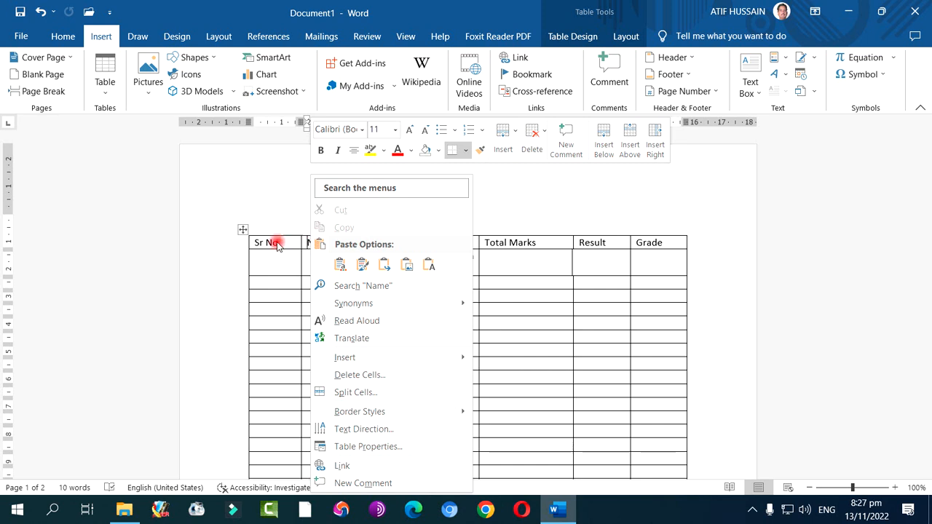
{"action": "key", "text": "Escape"}
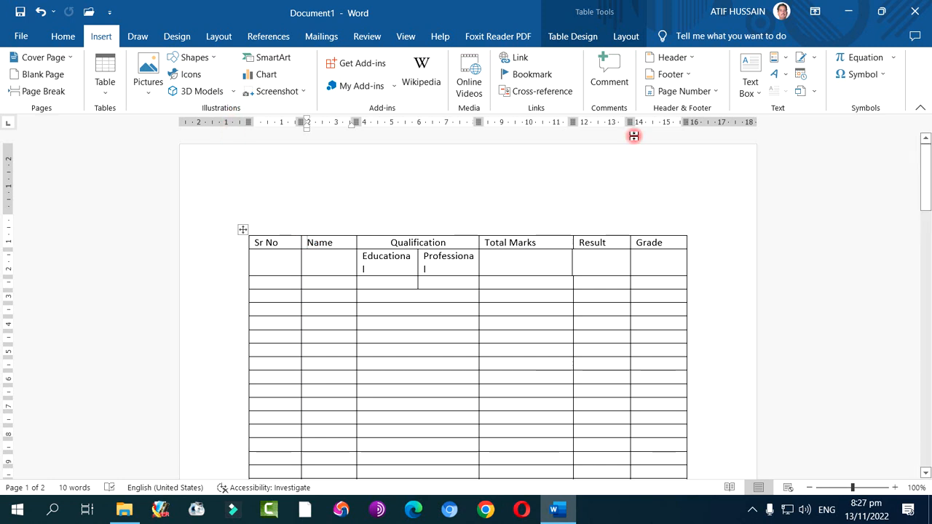
{"action": "left_click", "coordinate": [624, 40]}
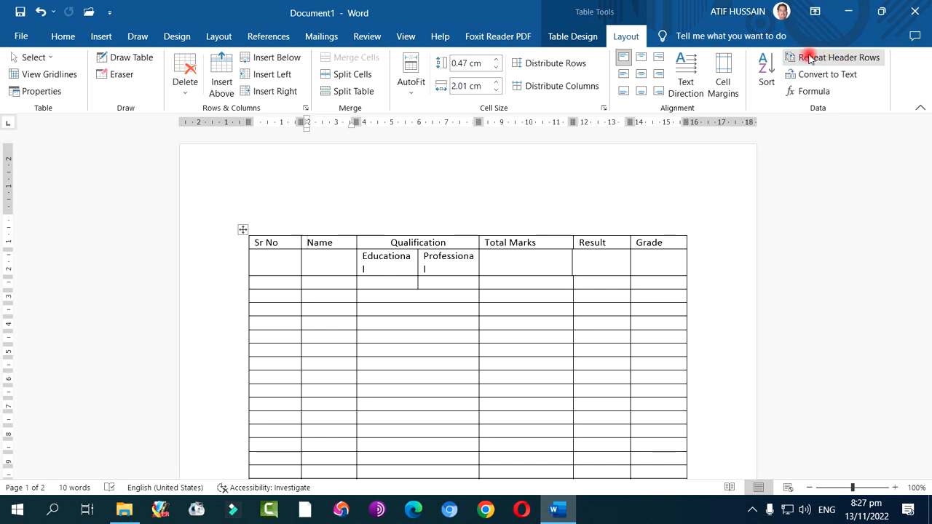
{"action": "left_click", "coordinate": [854, 58]}
{"action": "scroll", "coordinate": [452, 281], "scroll_direction": "down", "scroll_amount": 5}
{"action": "scroll", "coordinate": [452, 280], "scroll_direction": "down", "scroll_amount": 14}
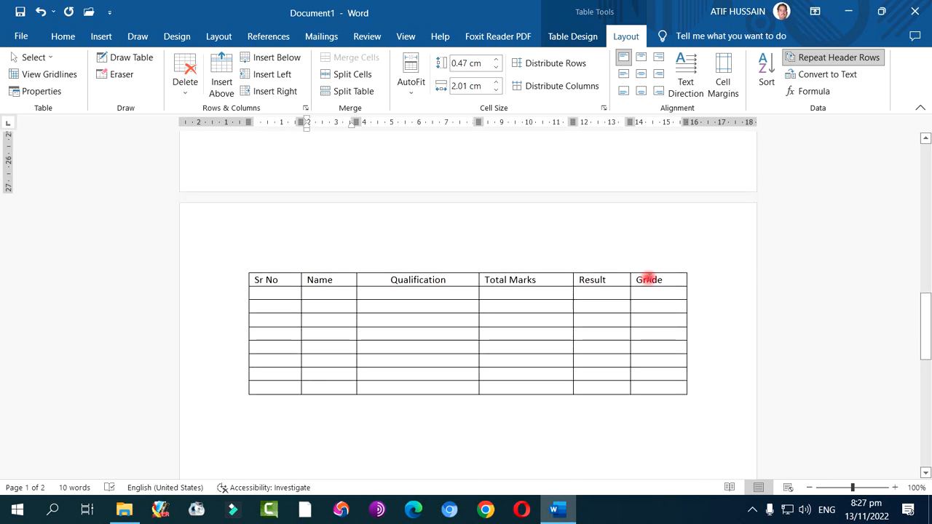
Append blank rows to the end of the table until five of them follow the repeated heading on the third page
{"action": "left_click", "coordinate": [650, 389]}
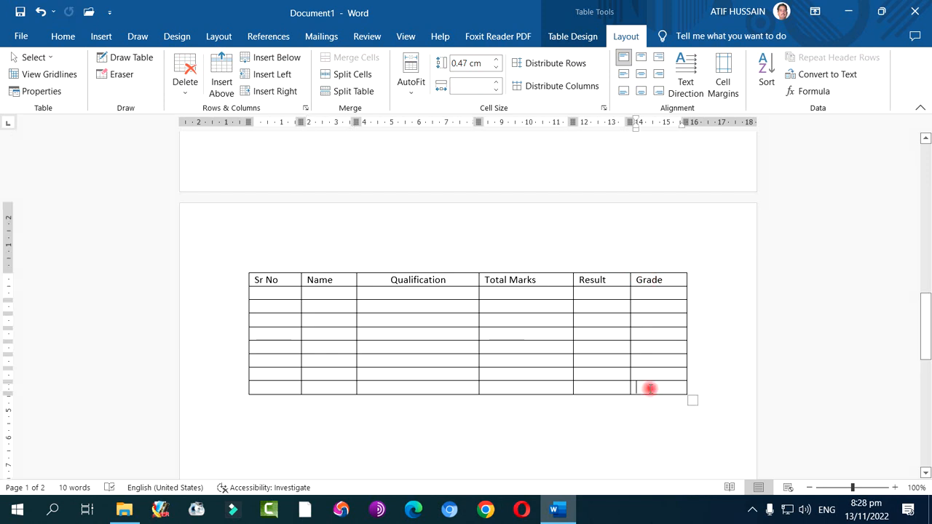
{"action": "key", "text": "Tab"}
{"action": "key", "text": "Tab"}
{"action": "key", "text": "Tab"}
{"action": "key", "text": "Tab"}
{"action": "key", "text": "Tab"}
{"action": "key", "text": "Tab"}
{"action": "key", "text": "Tab"}
{"action": "key", "text": "Tab"}
{"action": "key", "text": "Tab"}
{"action": "key", "text": "Tab"}
{"action": "key", "text": "Tab"}
{"action": "key", "text": "Tab"}
{"action": "key", "text": "Tab"}
{"action": "key", "text": "Tab"}
{"action": "key", "text": "Tab"}
{"action": "key", "text": "Tab"}
{"action": "key", "text": "Tab"}
{"action": "key", "text": "Tab"}
{"action": "key", "text": "Tab"}
{"action": "key", "text": "Tab"}
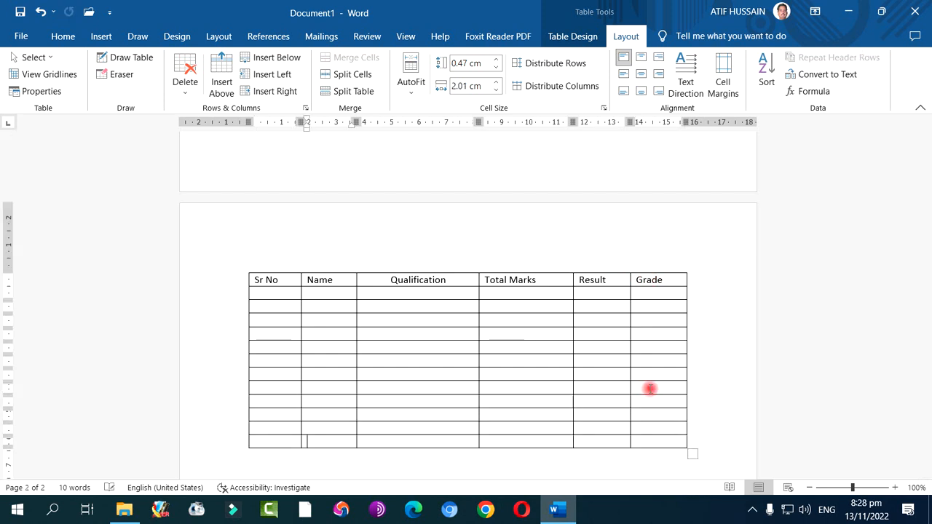
{"action": "key", "text": "Tab"}
{"action": "key", "text": "Tab"}
{"action": "key", "text": "Tab"}
{"action": "key", "text": "Tab"}
{"action": "key", "text": "Tab"}
{"action": "key", "text": "Tab"}
{"action": "key", "text": "Tab"}
{"action": "key", "text": "Tab"}
{"action": "key", "text": "Tab"}
{"action": "key", "text": "Tab"}
{"action": "key", "text": "Tab"}
{"action": "key", "text": "Tab"}
{"action": "key", "text": "Tab"}
{"action": "key", "text": "Tab"}
{"action": "key", "text": "Tab"}
{"action": "key", "text": "Tab"}
{"action": "key", "text": "Tab"}
{"action": "key", "text": "Tab"}
{"action": "key", "text": "Tab"}
{"action": "key", "text": "Tab"}
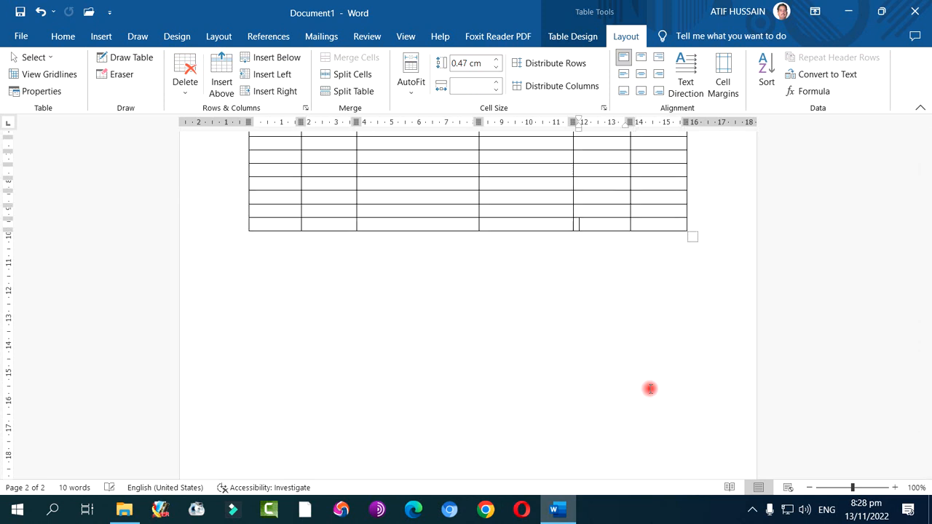
{"action": "key", "text": "Tab"}
{"action": "key", "text": "Tab"}
{"action": "key", "text": "Tab"}
{"action": "key", "text": "Tab"}
{"action": "key", "text": "Tab"}
{"action": "key", "text": "Tab"}
{"action": "key", "text": "Tab"}
{"action": "key", "text": "Tab"}
{"action": "key", "text": "Tab"}
{"action": "key", "text": "Tab"}
{"action": "key", "text": "Tab"}
{"action": "key", "text": "Tab"}
{"action": "key", "text": "Tab"}
{"action": "key", "text": "Tab"}
{"action": "key", "text": "Tab"}
{"action": "key", "text": "Tab"}
{"action": "key", "text": "Tab"}
{"action": "key", "text": "Tab"}
{"action": "key", "text": "Tab"}
{"action": "key", "text": "Tab"}
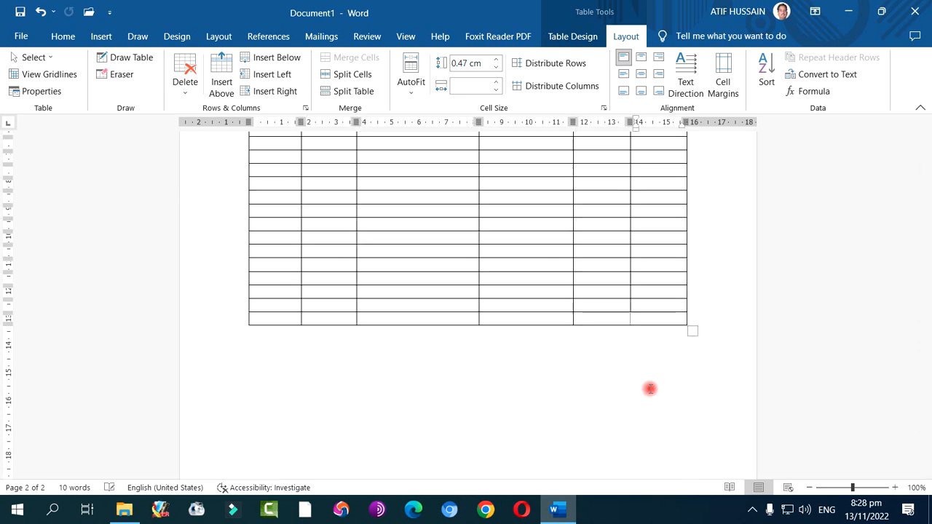
{"action": "key", "text": "Tab"}
{"action": "key", "text": "Tab"}
{"action": "key", "text": "Tab"}
{"action": "key", "text": "Tab"}
{"action": "key", "text": "Tab"}
{"action": "key", "text": "Tab"}
{"action": "key", "text": "Tab"}
{"action": "key", "text": "Tab"}
{"action": "key", "text": "Tab"}
{"action": "key", "text": "Tab"}
{"action": "key", "text": "Tab"}
{"action": "key", "text": "Tab"}
{"action": "key", "text": "Tab"}
{"action": "key", "text": "Tab"}
{"action": "key", "text": "Tab"}
{"action": "key", "text": "Tab"}
{"action": "key", "text": "Tab"}
{"action": "key", "text": "Tab"}
{"action": "key", "text": "Tab"}
{"action": "key", "text": "Tab"}
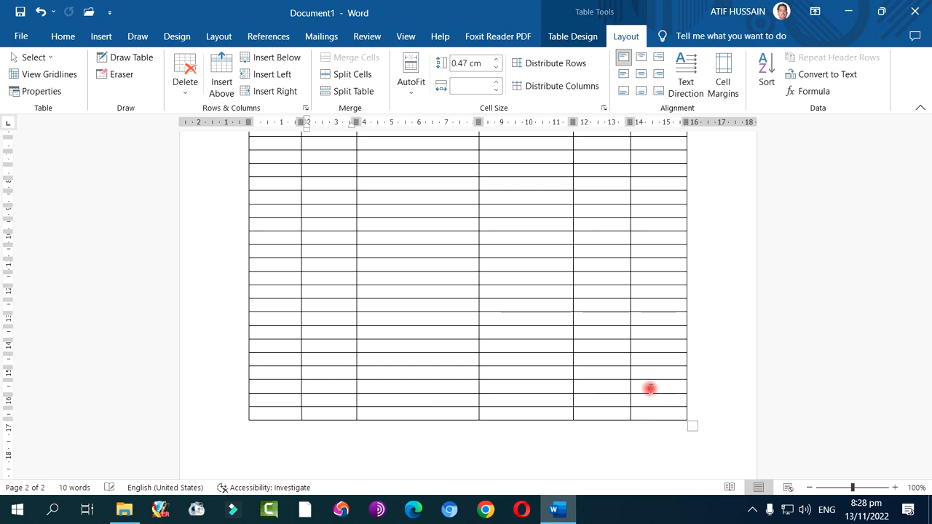
{"action": "key", "text": "Tab"}
{"action": "key", "text": "Tab"}
{"action": "key", "text": "Tab"}
{"action": "key", "text": "Tab"}
{"action": "key", "text": "Tab"}
{"action": "key", "text": "Tab"}
{"action": "key", "text": "Tab"}
{"action": "key", "text": "Tab"}
{"action": "key", "text": "Tab"}
{"action": "key", "text": "Tab"}
{"action": "key", "text": "Tab"}
{"action": "key", "text": "Tab"}
{"action": "key", "text": "Tab"}
{"action": "key", "text": "Tab"}
{"action": "key", "text": "Tab"}
{"action": "key", "text": "Tab"}
{"action": "key", "text": "Tab"}
{"action": "key", "text": "Tab"}
{"action": "key", "text": "Tab"}
{"action": "key", "text": "Tab"}
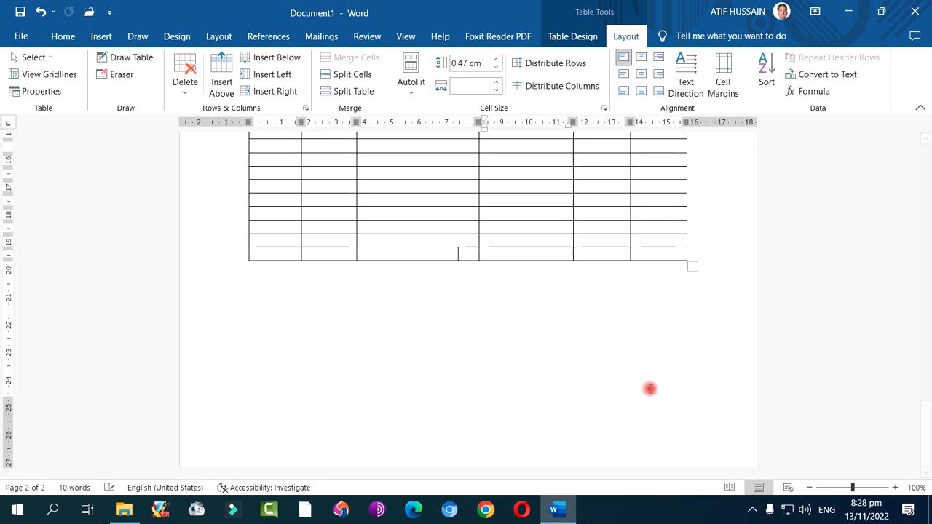
{"action": "key", "text": "Tab"}
{"action": "key", "text": "Tab"}
{"action": "key", "text": "Tab"}
{"action": "key", "text": "Tab"}
{"action": "key", "text": "Tab"}
{"action": "key", "text": "Tab"}
{"action": "key", "text": "Tab"}
{"action": "key", "text": "Tab"}
{"action": "key", "text": "Tab"}
{"action": "key", "text": "Tab"}
{"action": "key", "text": "Tab"}
{"action": "key", "text": "Tab"}
{"action": "key", "text": "Tab"}
{"action": "key", "text": "Tab"}
{"action": "key", "text": "Tab"}
{"action": "key", "text": "Tab"}
{"action": "key", "text": "Tab"}
{"action": "key", "text": "Tab"}
{"action": "key", "text": "Tab"}
{"action": "key", "text": "Tab"}
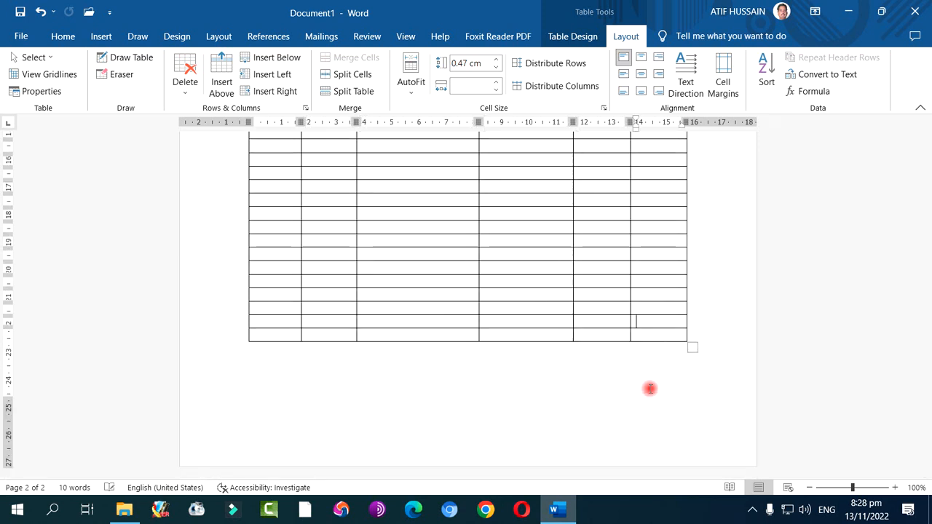
{"action": "key", "text": "Tab"}
{"action": "key", "text": "Tab"}
{"action": "key", "text": "Tab"}
{"action": "key", "text": "Tab"}
{"action": "key", "text": "Tab"}
{"action": "key", "text": "Tab"}
{"action": "key", "text": "Tab"}
{"action": "key", "text": "Tab"}
{"action": "key", "text": "Tab"}
{"action": "key", "text": "Tab"}
{"action": "key", "text": "Tab"}
{"action": "key", "text": "Tab"}
{"action": "key", "text": "Tab"}
{"action": "key", "text": "Tab"}
{"action": "key", "text": "Tab"}
{"action": "key", "text": "Tab"}
{"action": "key", "text": "Tab"}
{"action": "key", "text": "Tab"}
{"action": "key", "text": "Tab"}
{"action": "key", "text": "Tab"}
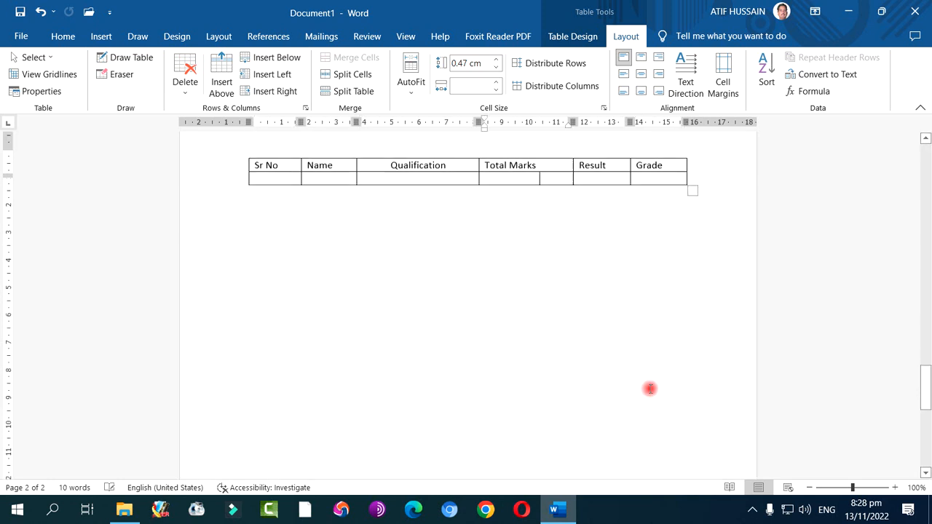
{"action": "key", "text": "Tab"}
{"action": "key", "text": "Tab"}
{"action": "key", "text": "Tab"}
{"action": "key", "text": "Tab"}
{"action": "key", "text": "Tab"}
{"action": "key", "text": "Tab"}
{"action": "key", "text": "Tab"}
{"action": "key", "text": "Tab"}
{"action": "key", "text": "Tab"}
{"action": "key", "text": "Tab"}
{"action": "key", "text": "Tab"}
{"action": "key", "text": "Tab"}
{"action": "key", "text": "Tab"}
{"action": "key", "text": "Tab"}
{"action": "key", "text": "Tab"}
{"action": "key", "text": "Tab"}
{"action": "key", "text": "Tab"}
{"action": "key", "text": "Tab"}
{"action": "key", "text": "Tab"}
{"action": "key", "text": "Tab"}
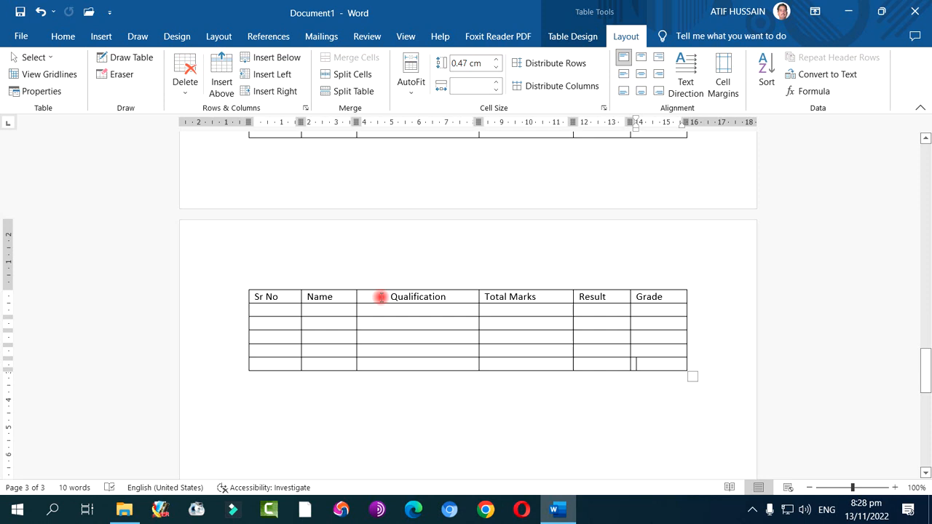
Review the repeated headings across the pages and check the Repeat Header Rows setting from the Qualification heading on page one
{"action": "scroll", "coordinate": [396, 308], "scroll_direction": "up", "scroll_amount": 6}
{"action": "scroll", "coordinate": [398, 312], "scroll_direction": "down", "scroll_amount": 4}
{"action": "scroll", "coordinate": [398, 312], "scroll_direction": "up", "scroll_amount": 20}
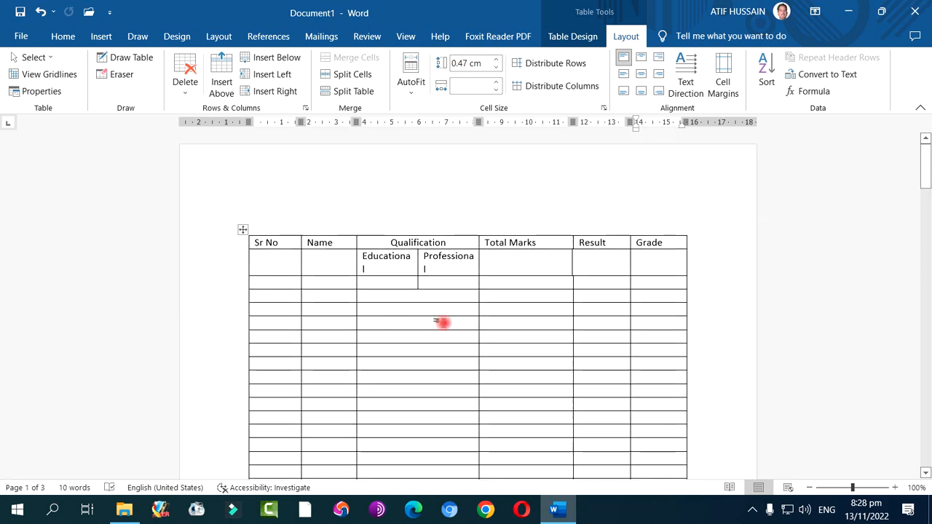
{"action": "left_click", "coordinate": [442, 322]}
{"action": "left_click", "coordinate": [446, 245]}
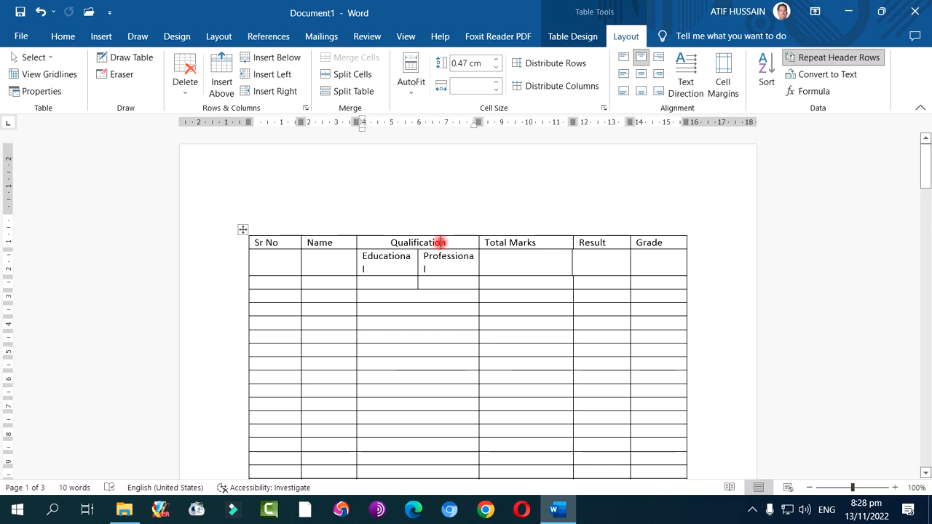
{"action": "left_click", "coordinate": [823, 62]}
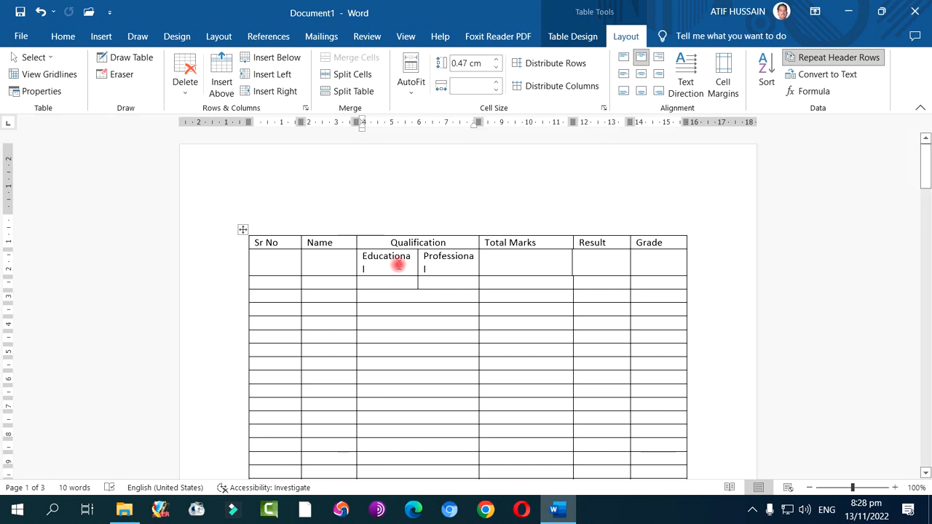
Open Table Properties from the Educational cell and try Around text wrapping for the table
{"action": "right_click", "coordinate": [399, 266]}
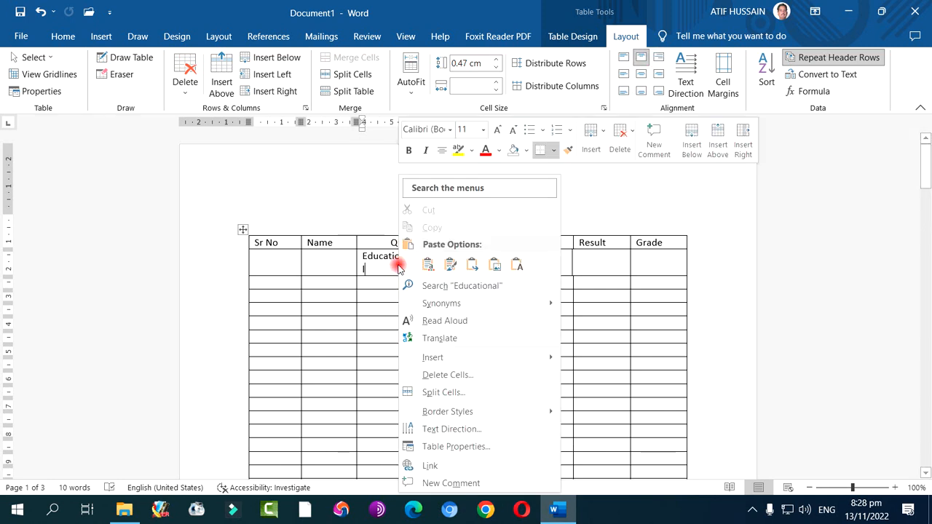
{"action": "left_click", "coordinate": [463, 447]}
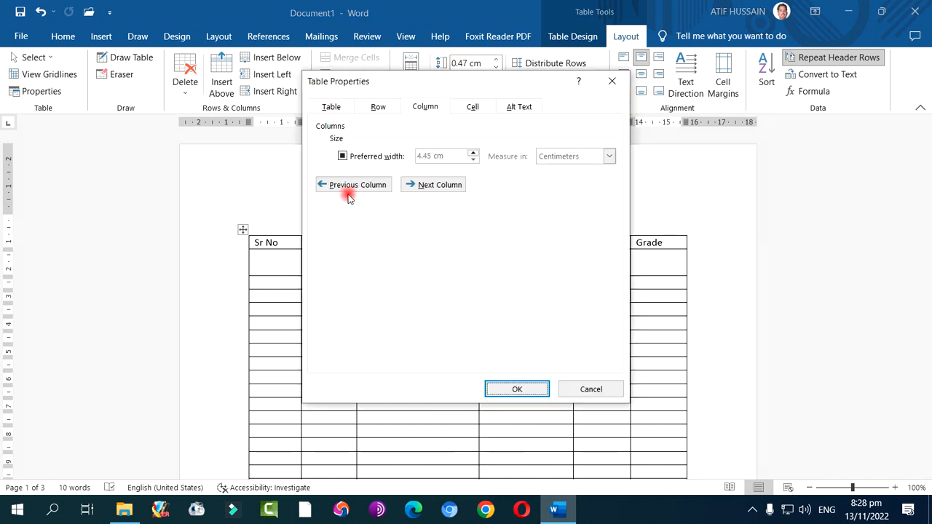
{"action": "left_click", "coordinate": [334, 106]}
{"action": "left_click", "coordinate": [345, 197]}
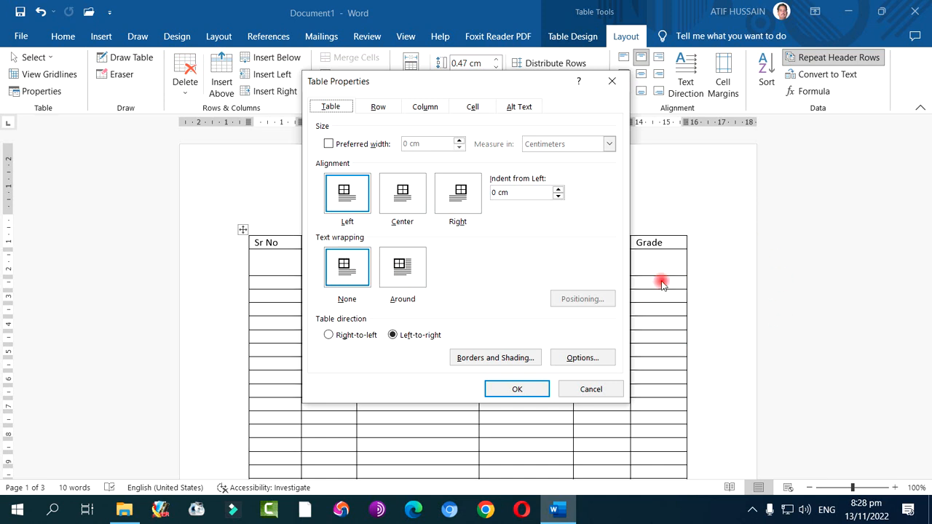
{"action": "left_click", "coordinate": [422, 283]}
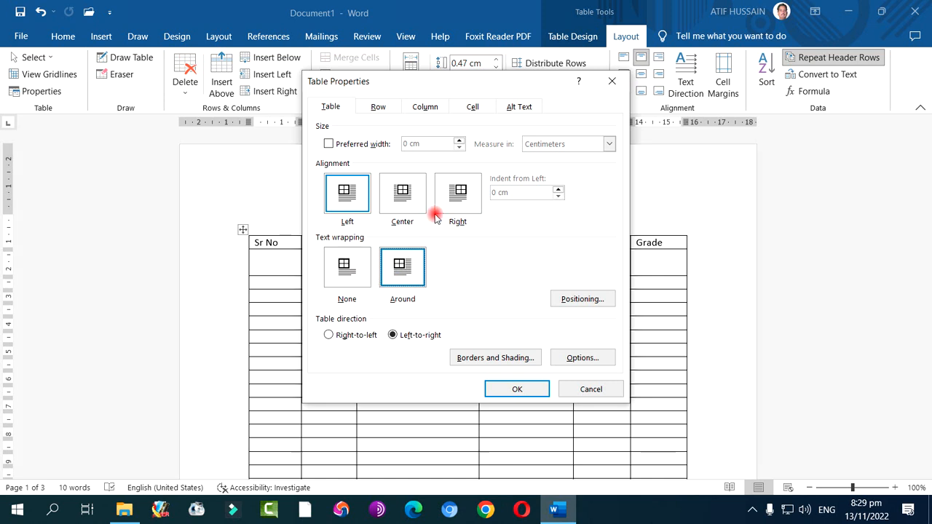
Examine the row height, column, cell and alt text settings in Table Properties, and cancel without applying changes
{"action": "left_click", "coordinate": [383, 109]}
{"action": "left_click", "coordinate": [351, 155]}
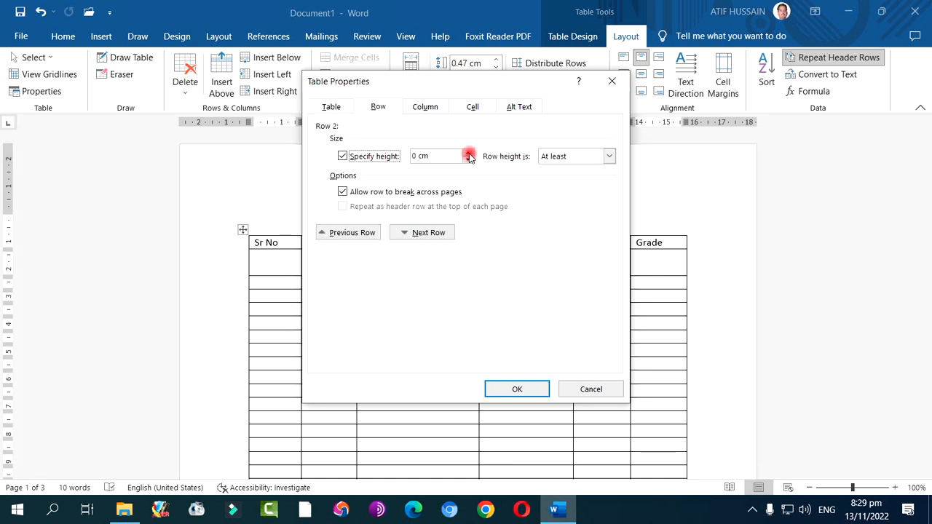
{"action": "left_click", "coordinate": [343, 156]}
{"action": "left_click", "coordinate": [425, 107]}
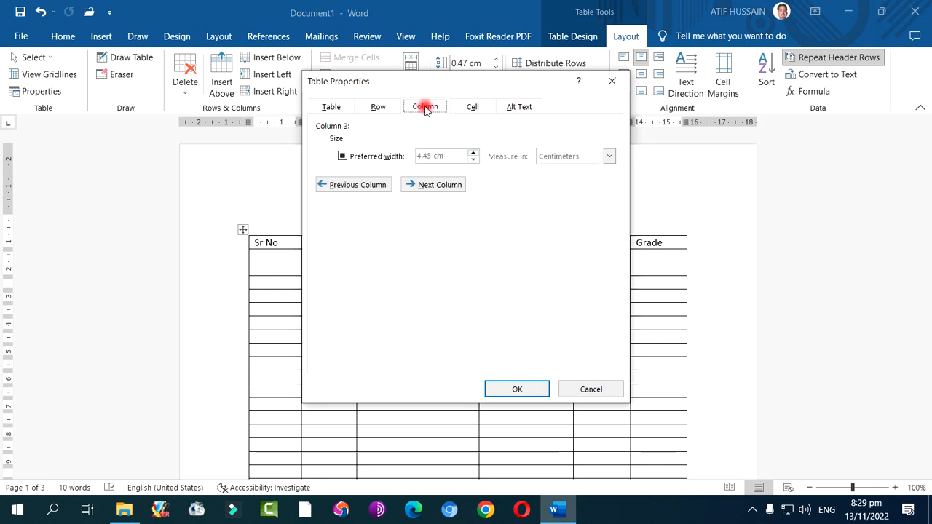
{"action": "left_click", "coordinate": [472, 107]}
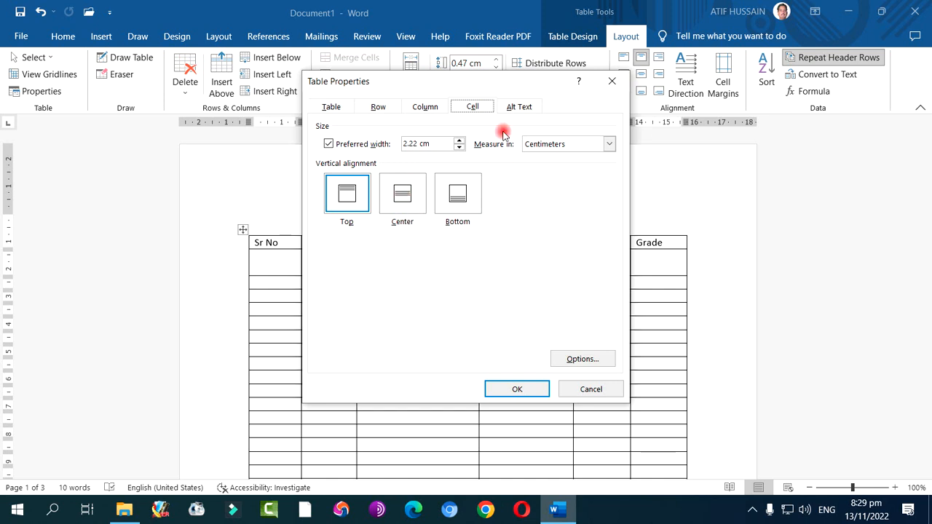
{"action": "left_click", "coordinate": [519, 107]}
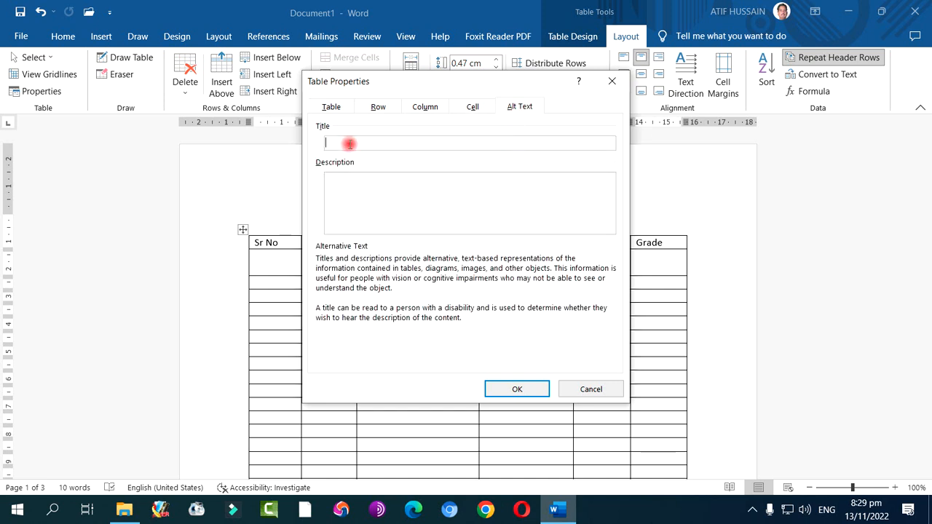
{"action": "left_click", "coordinate": [349, 202]}
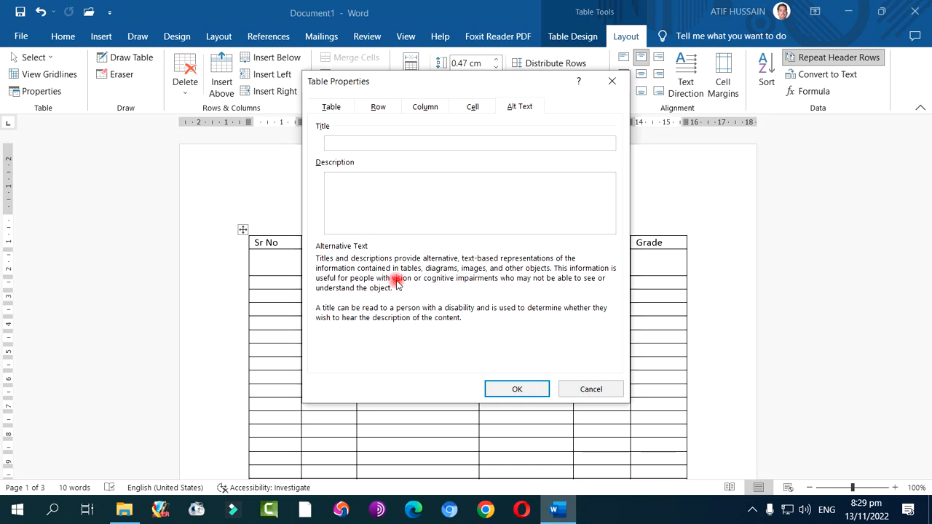
{"action": "left_click", "coordinate": [588, 388]}
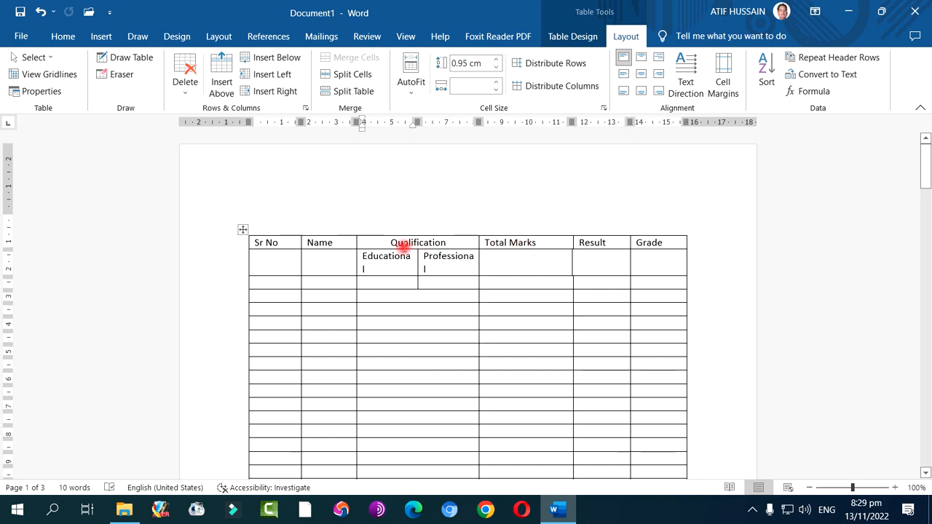
Move the word Result from the heading row into the second-row cell below it
{"action": "left_click_drag", "start_coordinate": [612, 241], "coordinate": [588, 262]}
{"action": "double_click", "coordinate": [591, 244]}
{"action": "left_click", "coordinate": [530, 266]}
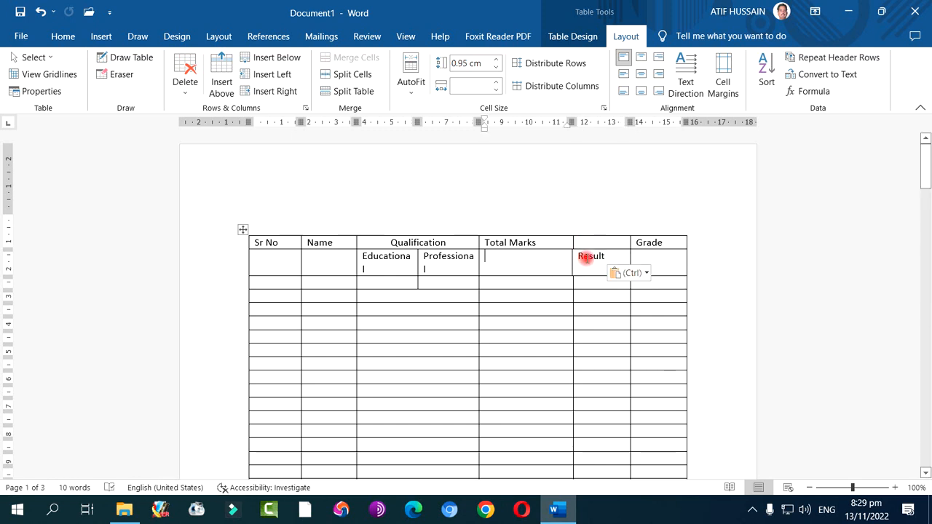
Align the Result text to the middle centre of its cell, and change it to middle right
{"action": "left_click", "coordinate": [583, 259]}
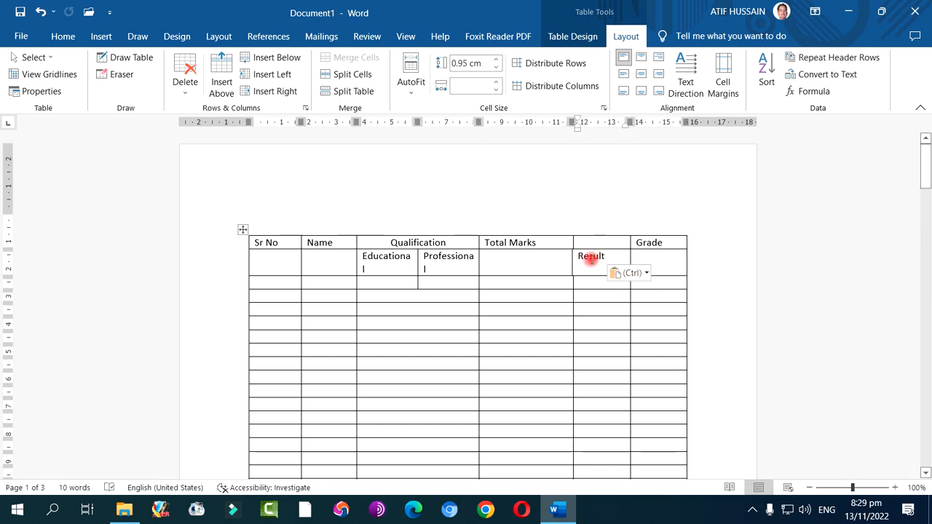
{"action": "left_click", "coordinate": [642, 75]}
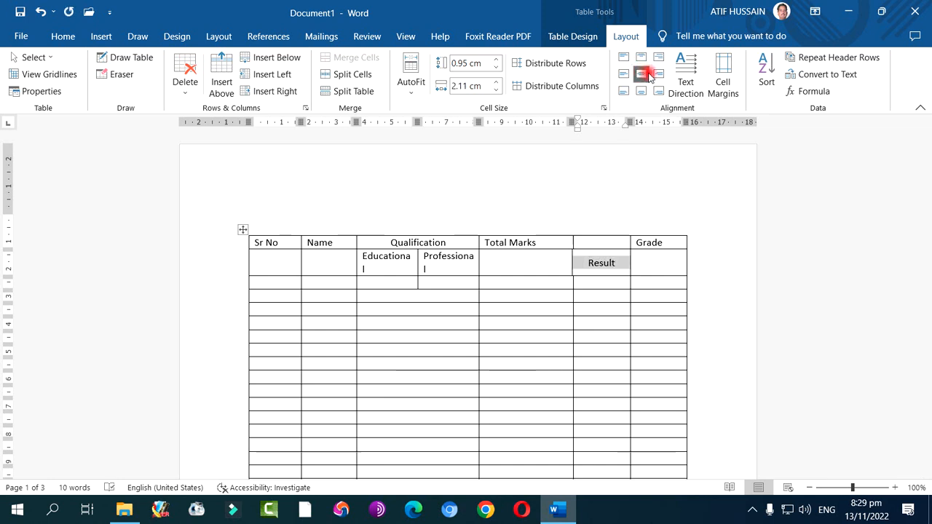
{"action": "left_click", "coordinate": [658, 76]}
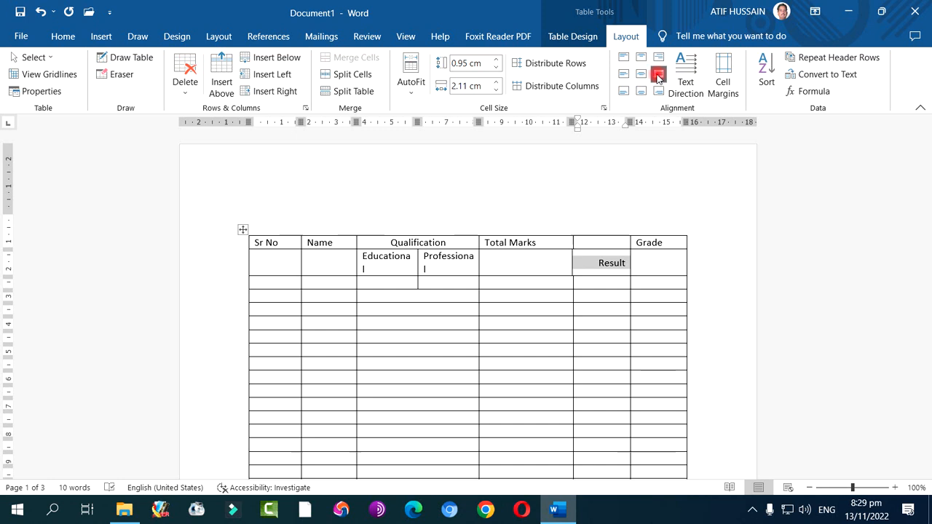
Cycle the Result text through the remaining cell alignments, including all bottom and top positions, and finish with middle centre
{"action": "left_click", "coordinate": [623, 75]}
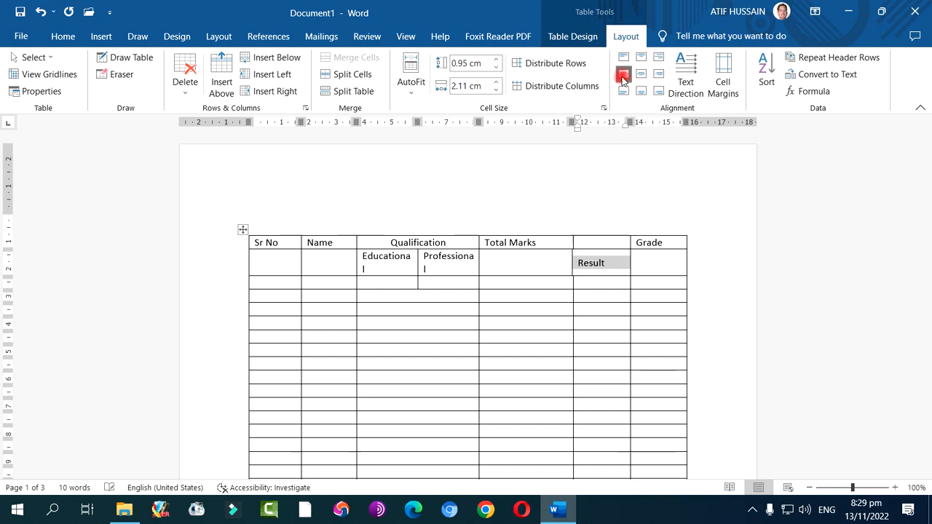
{"action": "left_click", "coordinate": [657, 75]}
{"action": "left_click", "coordinate": [657, 91]}
{"action": "left_click", "coordinate": [640, 91]}
{"action": "left_click", "coordinate": [623, 91]}
{"action": "left_click", "coordinate": [622, 58]}
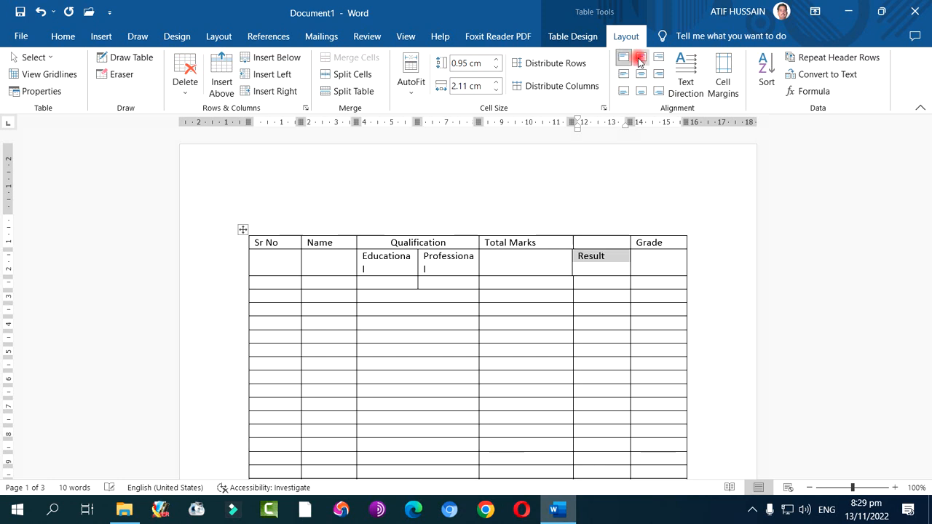
{"action": "left_click", "coordinate": [641, 58]}
{"action": "left_click", "coordinate": [657, 57]}
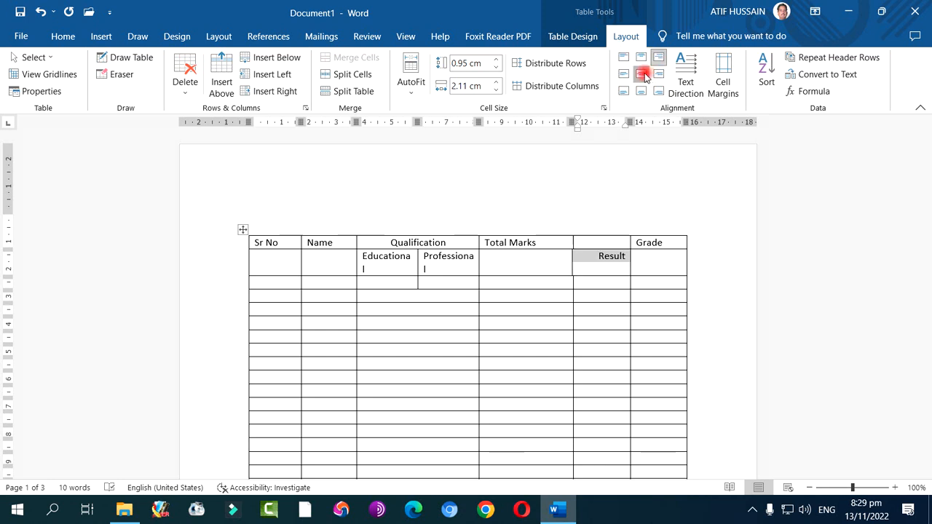
{"action": "left_click", "coordinate": [640, 75]}
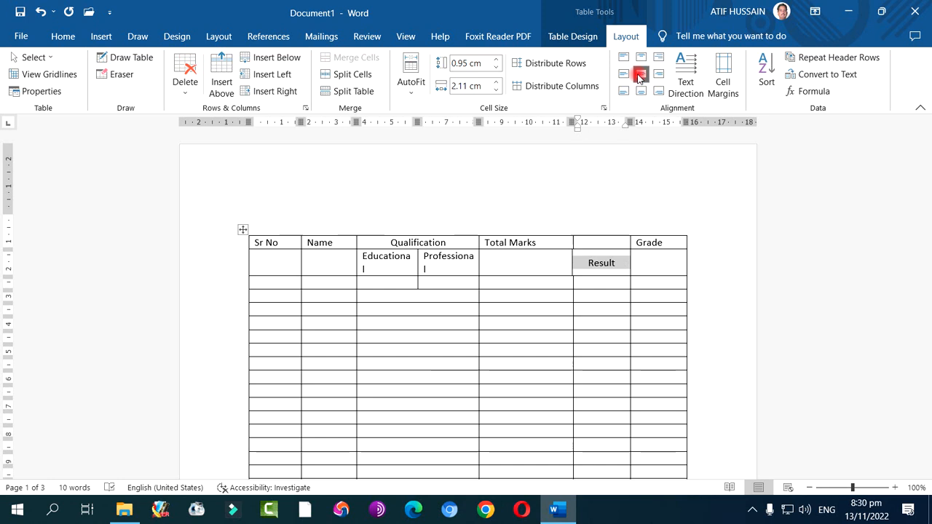
Split the table in two so that the second table begins at the fourteenth row
{"action": "left_click", "coordinate": [420, 89]}
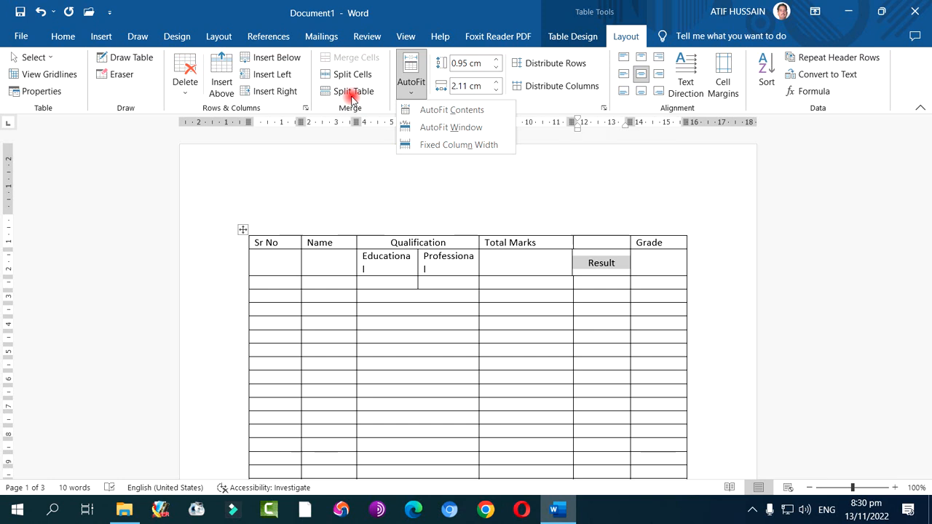
{"action": "left_click", "coordinate": [383, 425]}
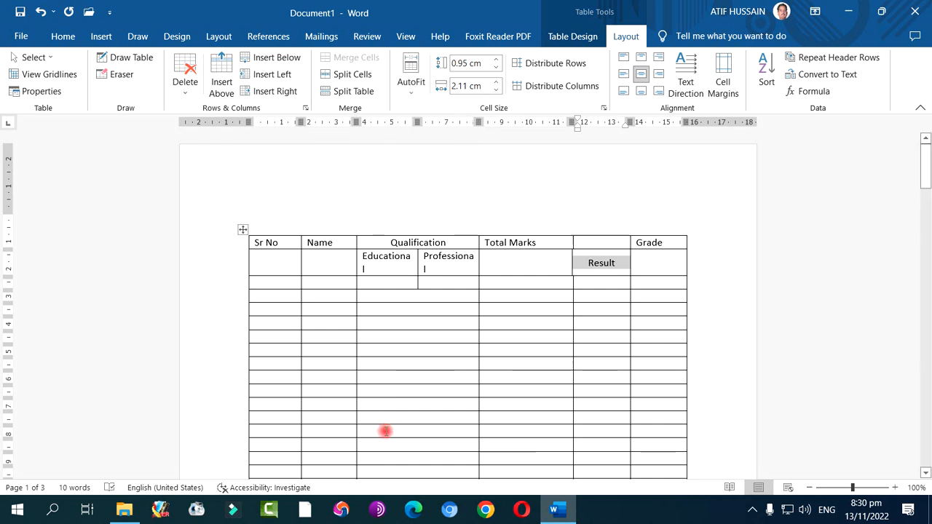
{"action": "left_click", "coordinate": [386, 428]}
{"action": "left_click", "coordinate": [350, 95]}
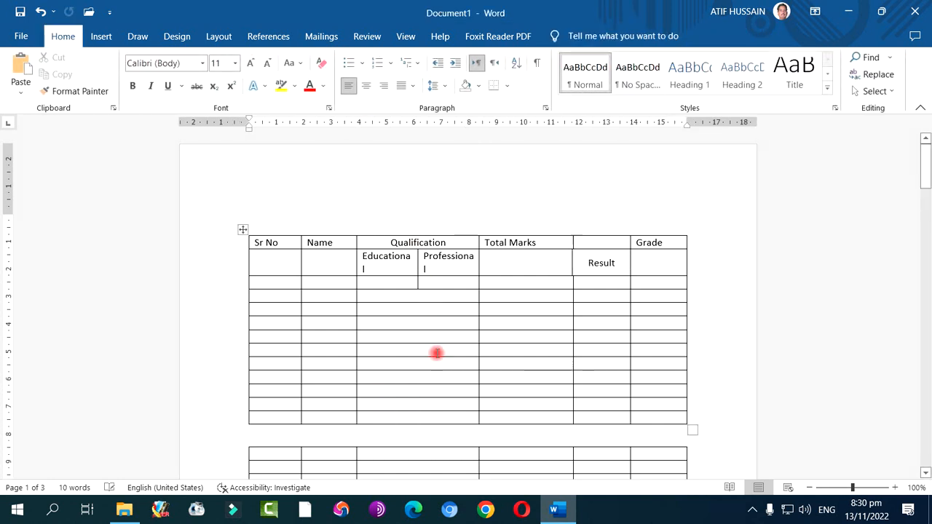
Try the list table style with a solid blue header on the upper table, and change it to the orange variant
{"action": "left_click", "coordinate": [333, 323]}
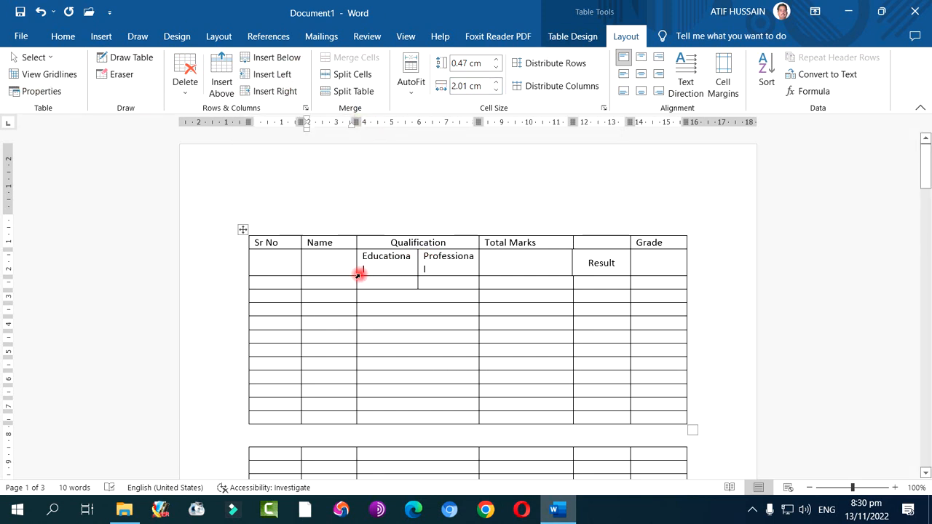
{"action": "left_click", "coordinate": [573, 36]}
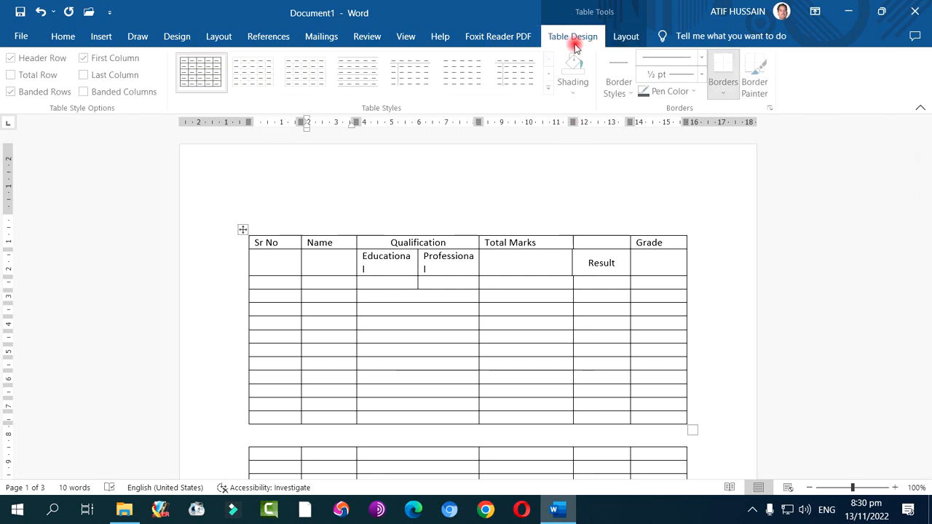
{"action": "left_click", "coordinate": [551, 91]}
{"action": "scroll", "coordinate": [435, 241], "scroll_direction": "down", "scroll_amount": 4}
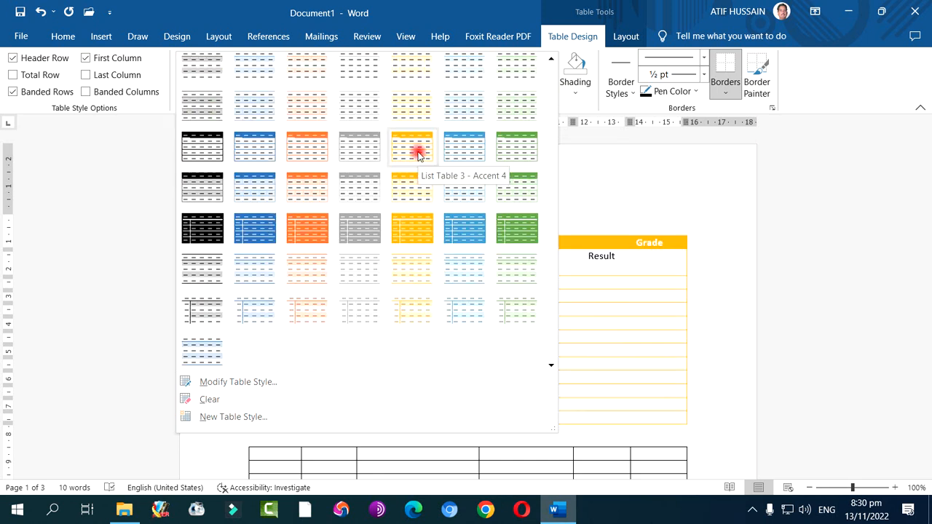
{"action": "left_click", "coordinate": [255, 153]}
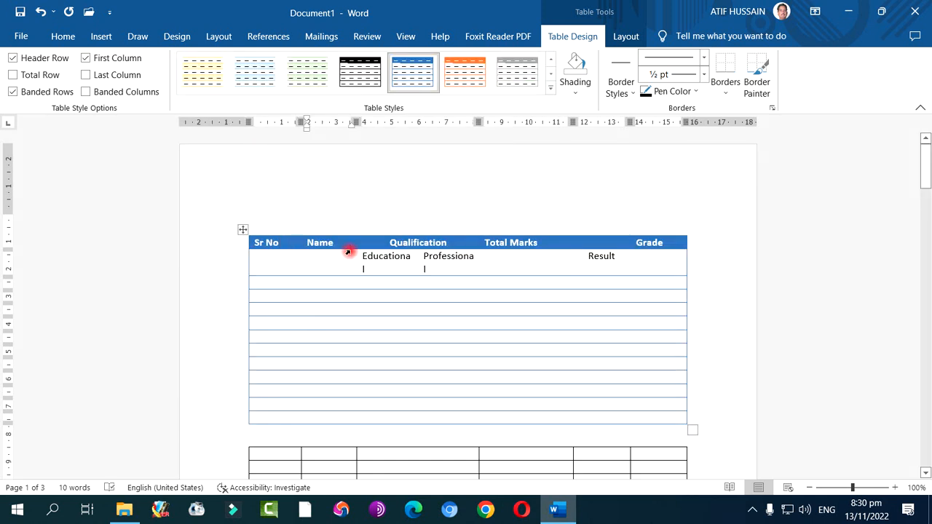
{"action": "left_click", "coordinate": [477, 76]}
Try the light plain grid and green banded grid styles on the upper table, and restore the plain black grid style
{"action": "left_click", "coordinate": [550, 89]}
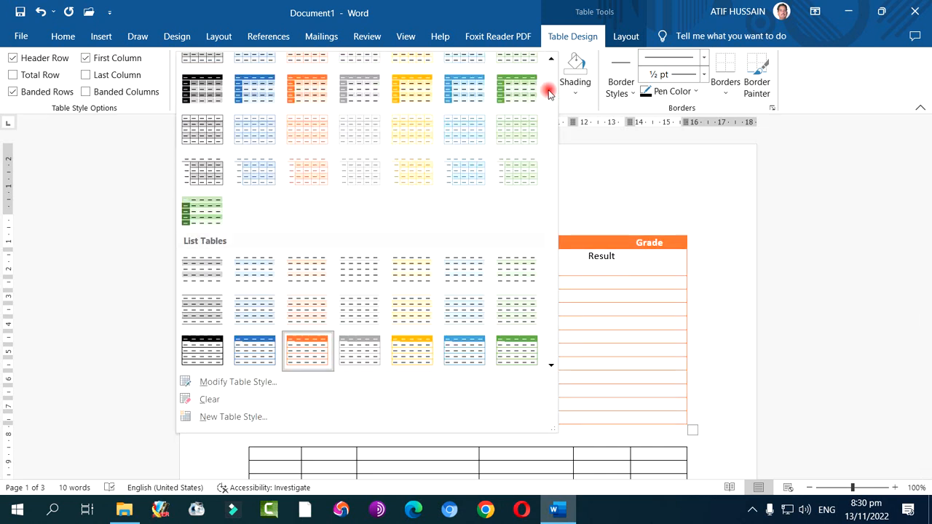
{"action": "scroll", "coordinate": [444, 175], "scroll_direction": "up", "scroll_amount": 5}
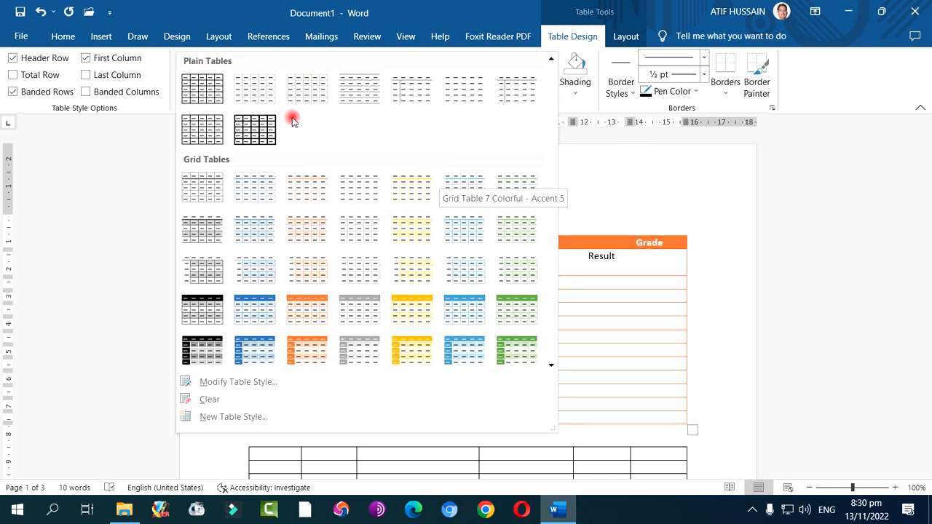
{"action": "left_click", "coordinate": [252, 91]}
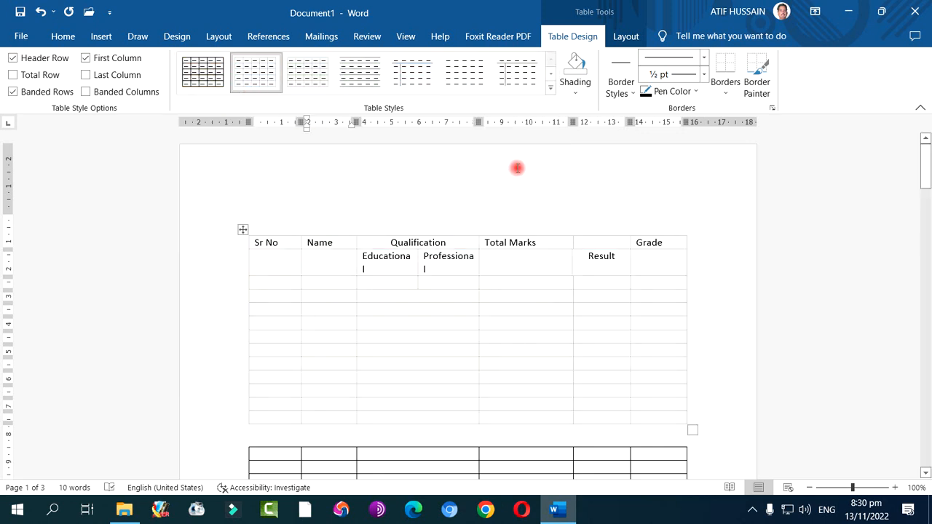
{"action": "left_click", "coordinate": [549, 89]}
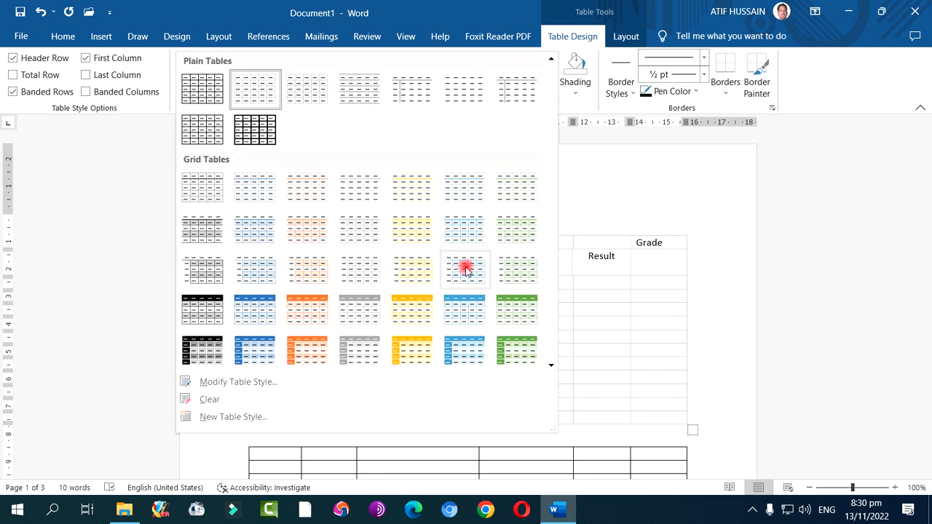
{"action": "left_click", "coordinate": [527, 312]}
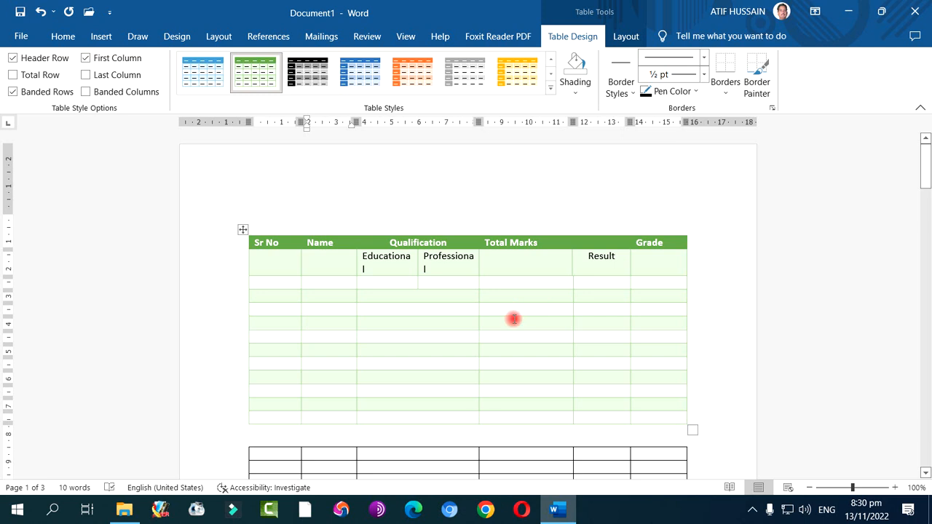
{"action": "left_click", "coordinate": [550, 85]}
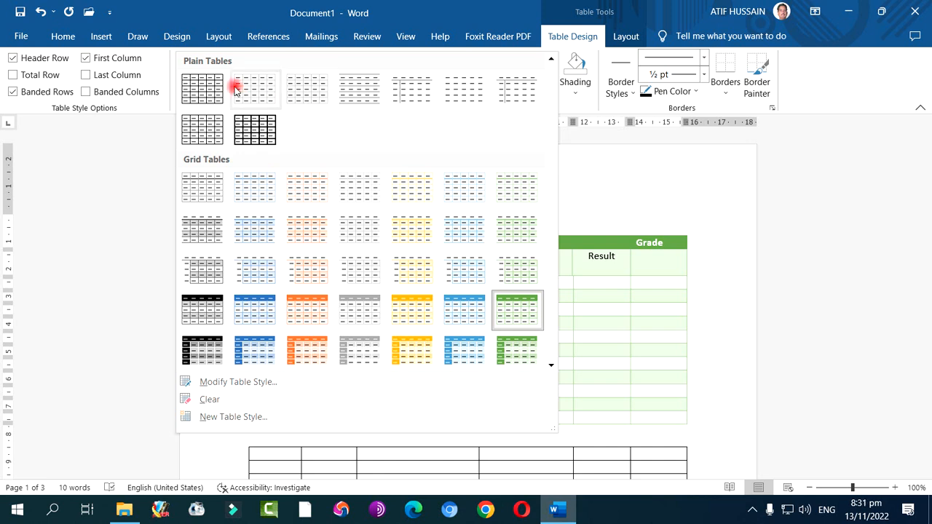
{"action": "left_click", "coordinate": [201, 87]}
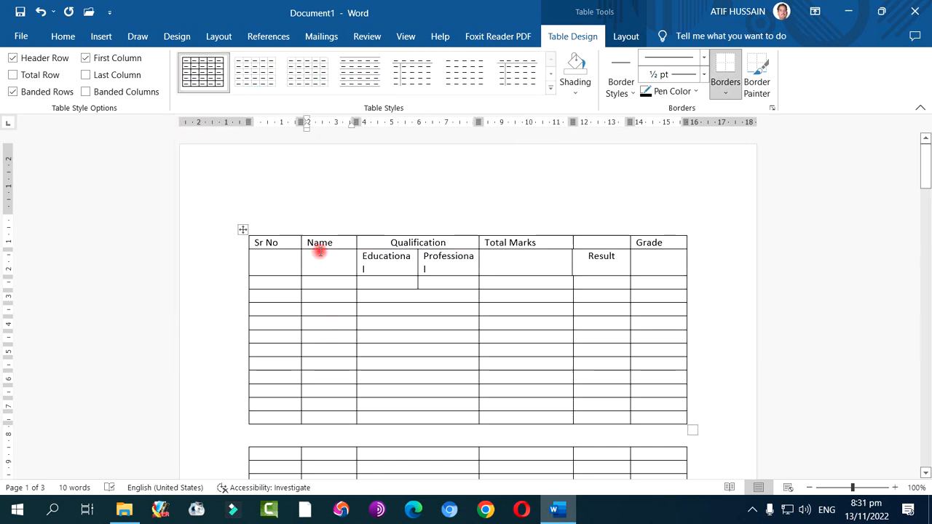
Shade the heading row of the upper table, from Sr No to Grade, light orange
{"action": "mouse_move", "coordinate": [268, 244]}
{"action": "left_mouse_down"}
{"action": "mouse_move", "coordinate": [655, 239]}
{"action": "mouse_move", "coordinate": [606, 246]}
{"action": "left_mouse_up"}
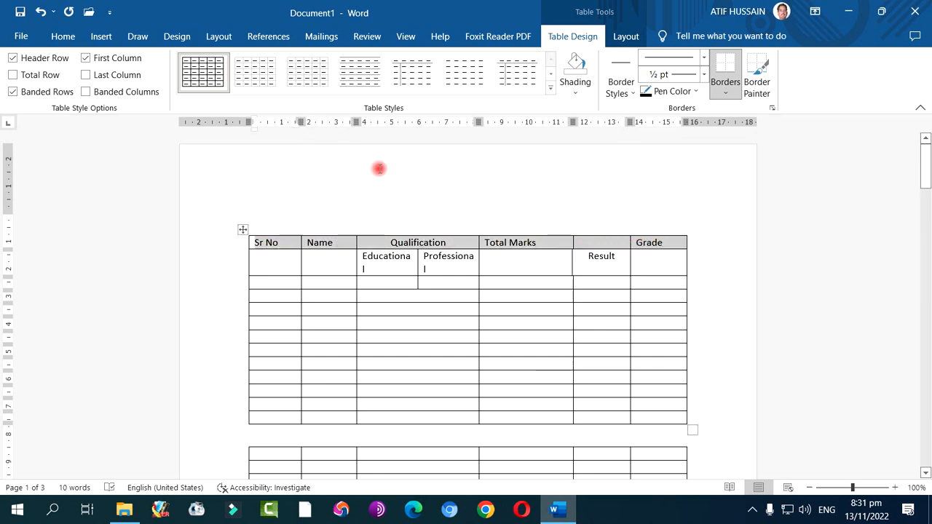
{"action": "left_click", "coordinate": [62, 36]}
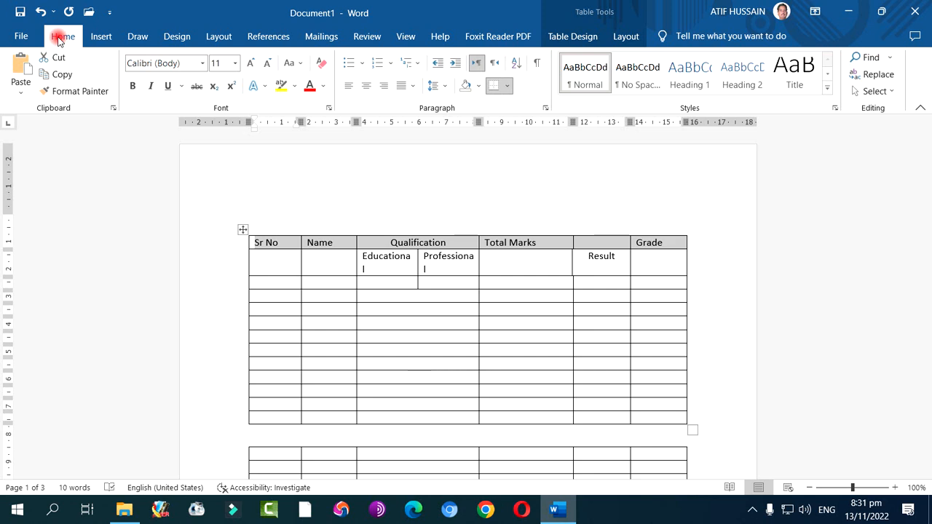
{"action": "left_click", "coordinate": [477, 87]}
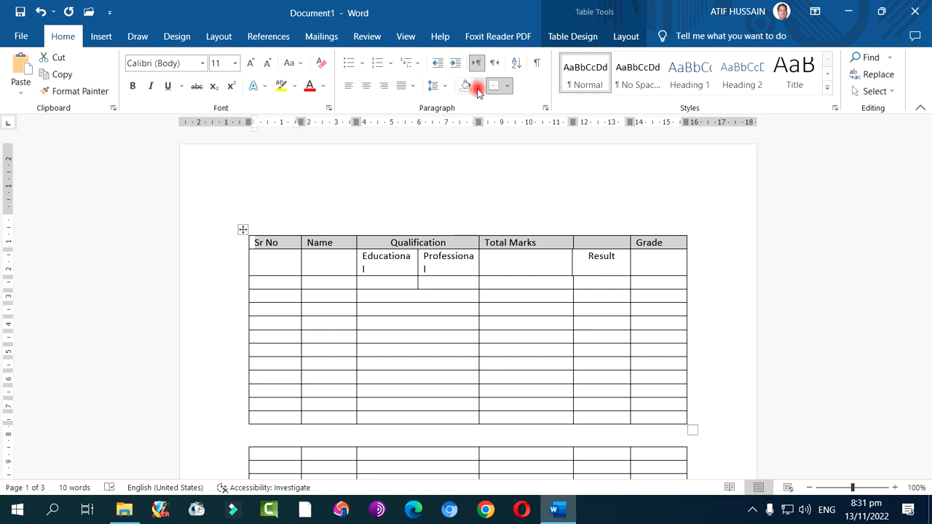
{"action": "left_click", "coordinate": [505, 87]}
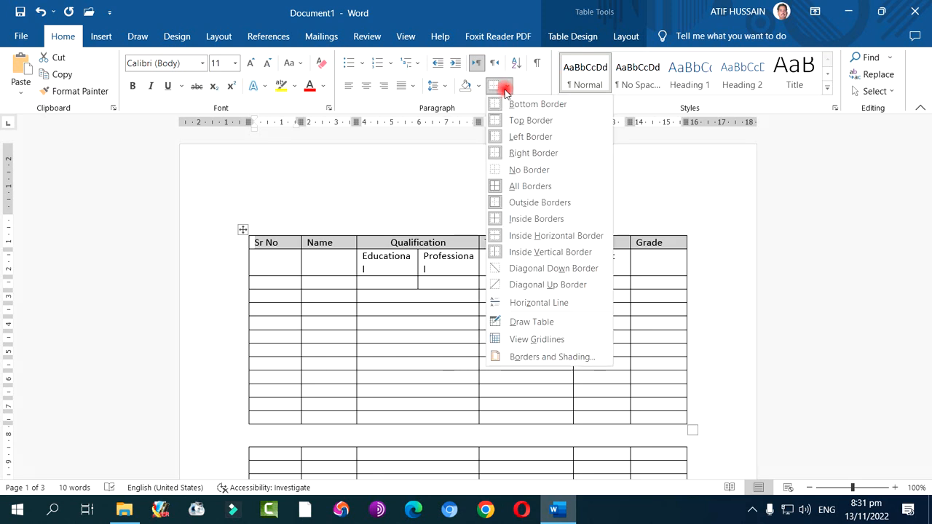
{"action": "left_click", "coordinate": [535, 153]}
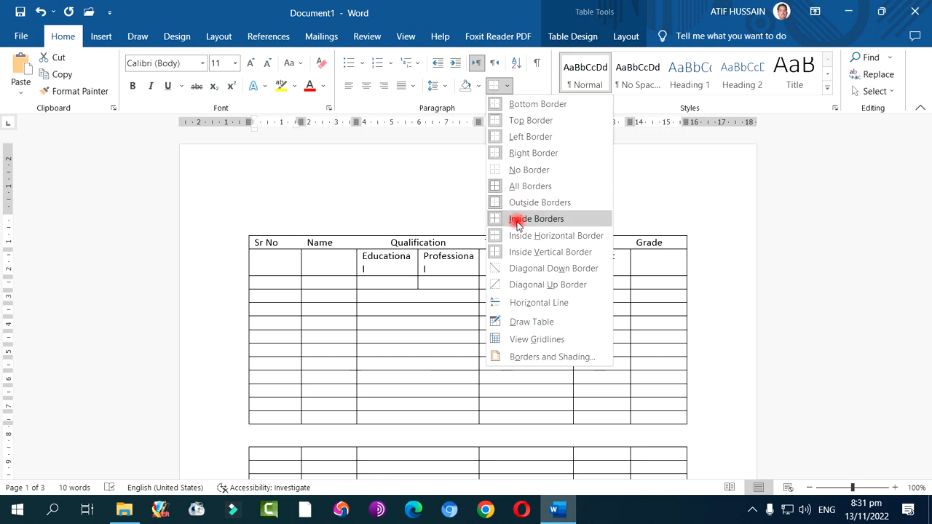
{"action": "left_click", "coordinate": [532, 188]}
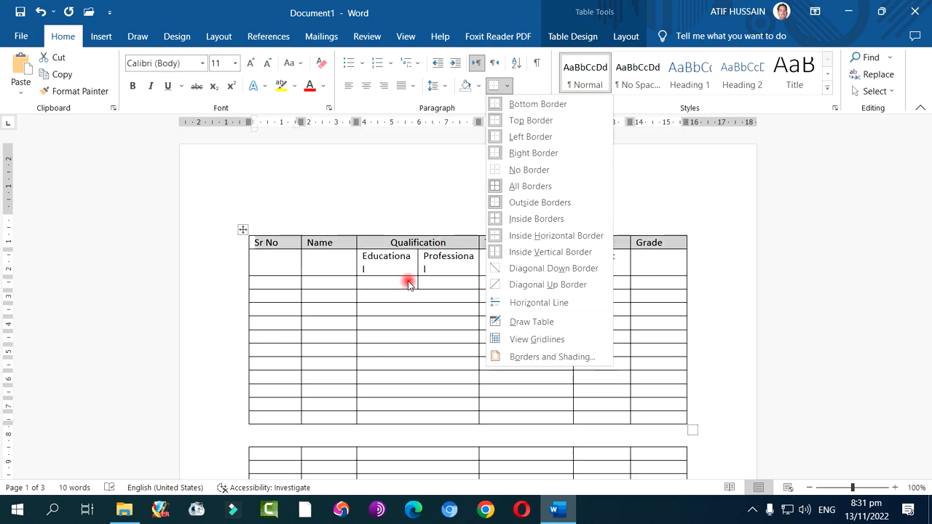
{"action": "left_click", "coordinate": [478, 86]}
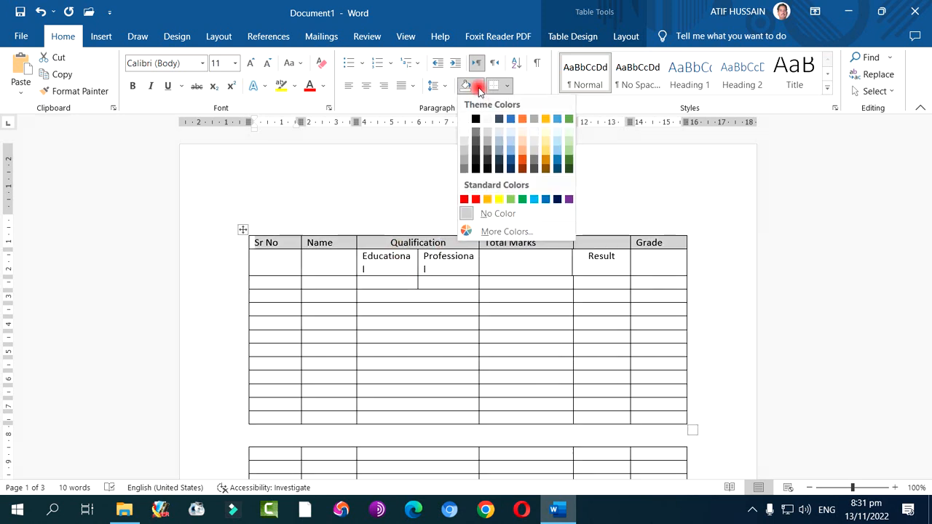
{"action": "left_click", "coordinate": [519, 153]}
{"action": "left_click", "coordinate": [408, 337]}
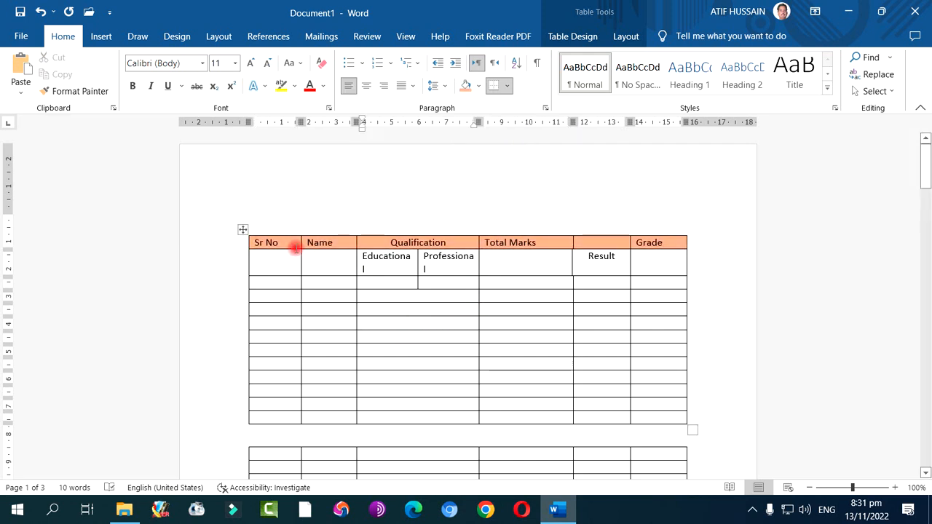
Shade the Sr No column cells below the heading row of the upper table light green
{"action": "left_click_drag", "start_coordinate": [271, 242], "coordinate": [647, 241]}
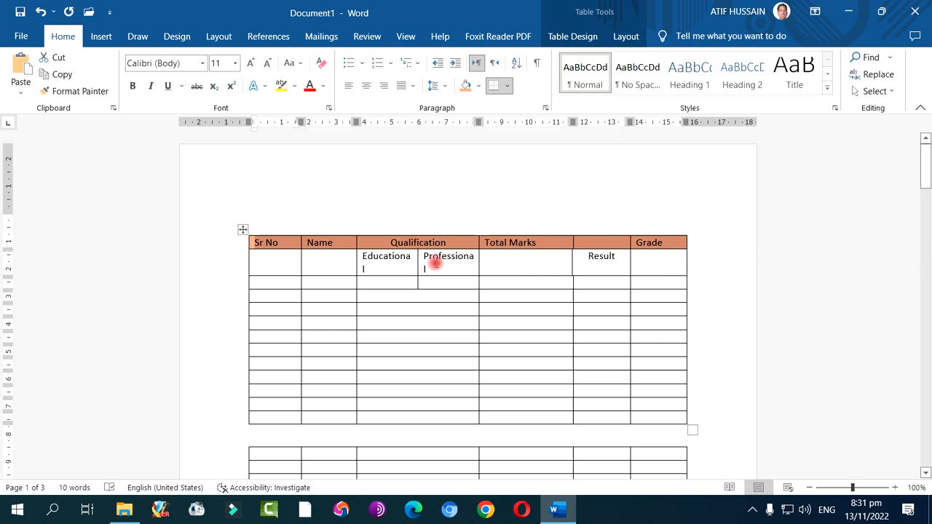
{"action": "left_click", "coordinate": [341, 258]}
{"action": "left_click_drag", "start_coordinate": [277, 260], "coordinate": [265, 416]}
{"action": "left_click", "coordinate": [478, 86]}
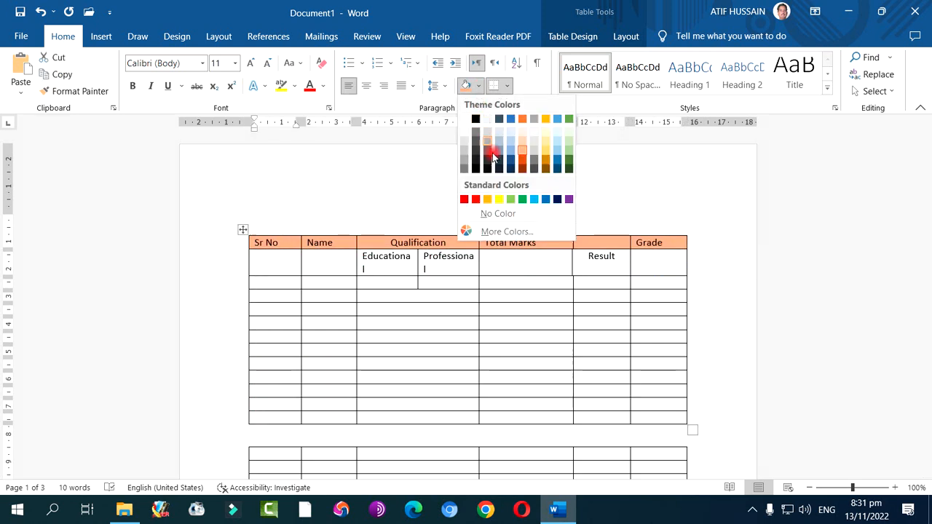
{"action": "left_click", "coordinate": [569, 150]}
Shade the remaining upper-table cells below the heading, from the Name column to the Grade column, light blue
{"action": "left_click_drag", "start_coordinate": [339, 262], "coordinate": [677, 425]}
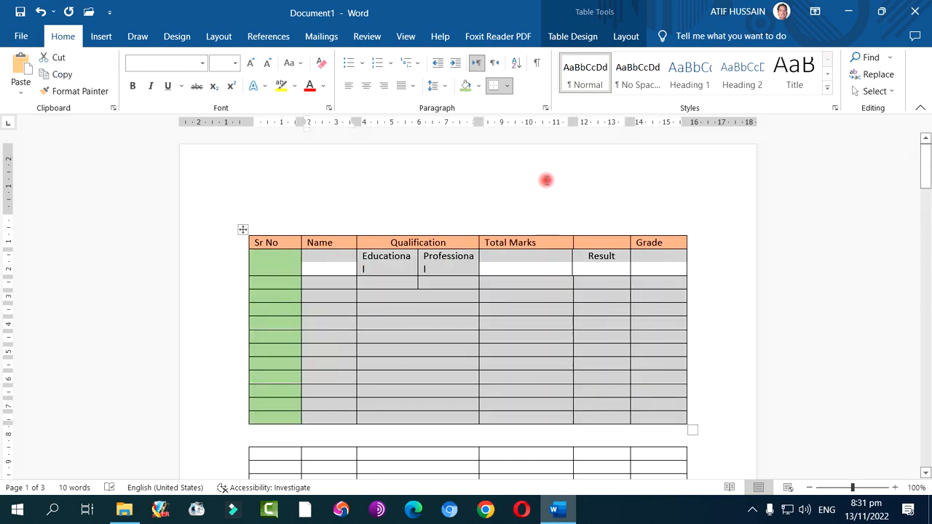
{"action": "left_click", "coordinate": [479, 86]}
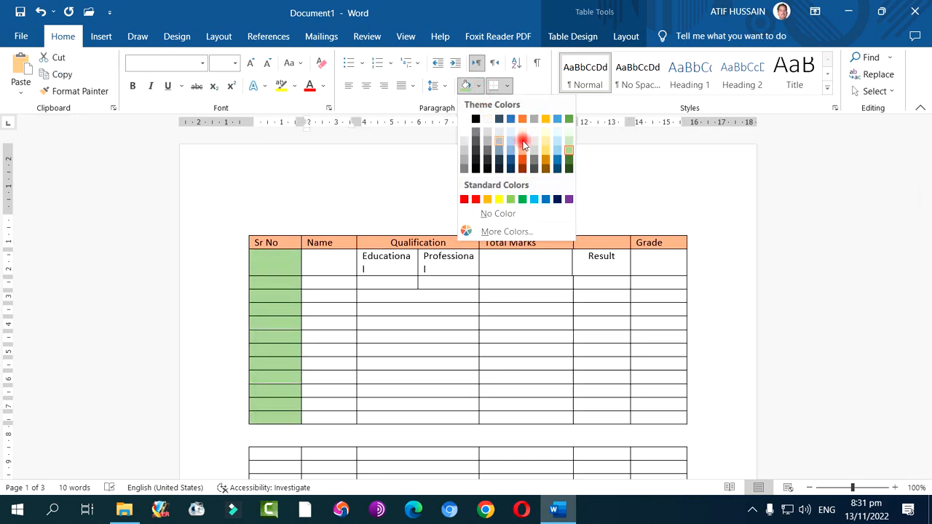
{"action": "left_click", "coordinate": [558, 145]}
{"action": "left_click", "coordinate": [422, 356]}
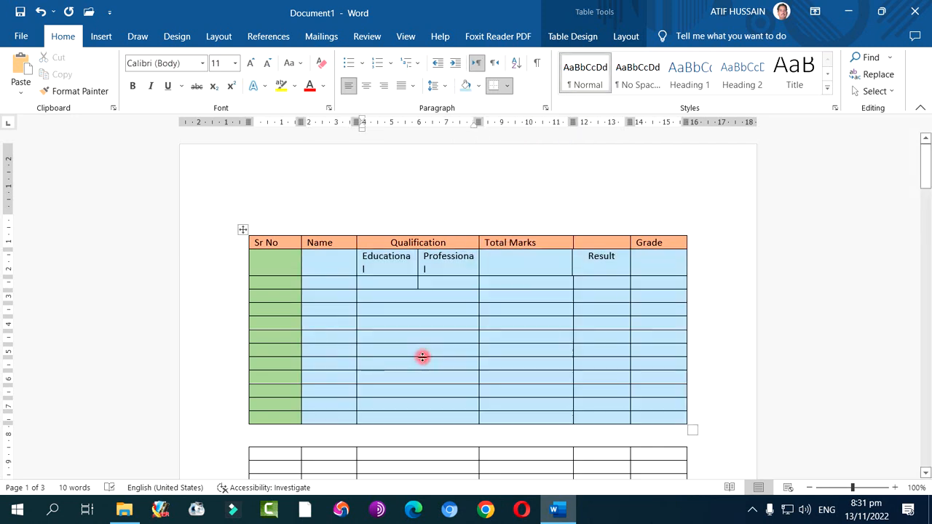
{"action": "left_click_drag", "start_coordinate": [320, 268], "coordinate": [664, 323]}
{"action": "left_click", "coordinate": [586, 38]}
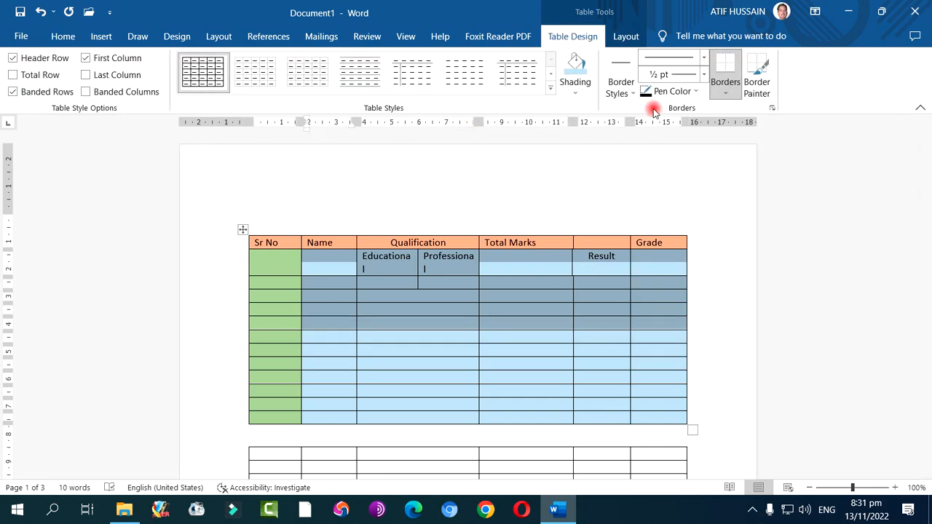
{"action": "left_click", "coordinate": [626, 36]}
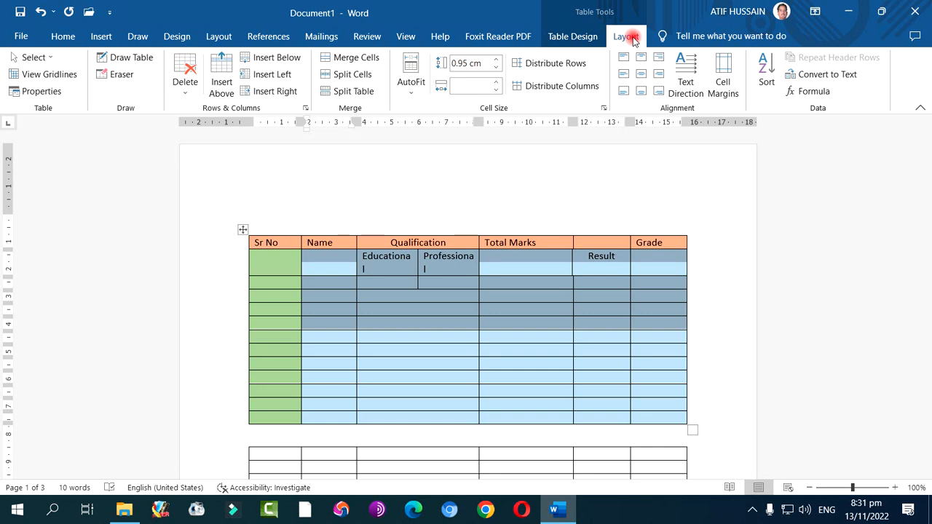
{"action": "left_click", "coordinate": [584, 42]}
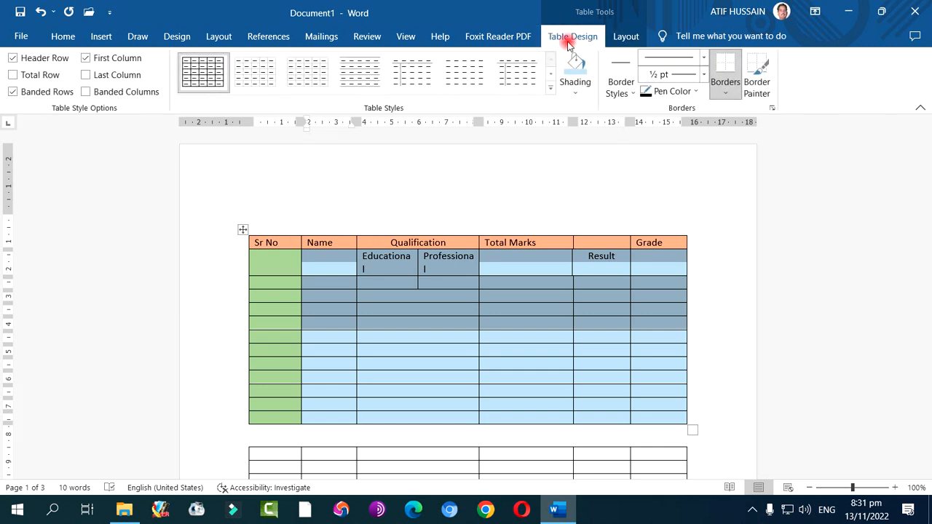
{"action": "left_click", "coordinate": [178, 39]}
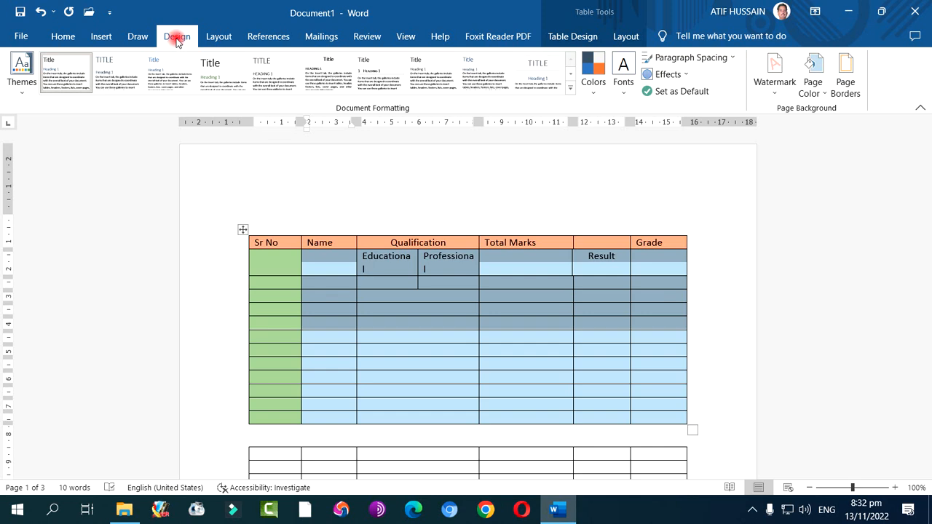
{"action": "left_click", "coordinate": [557, 36]}
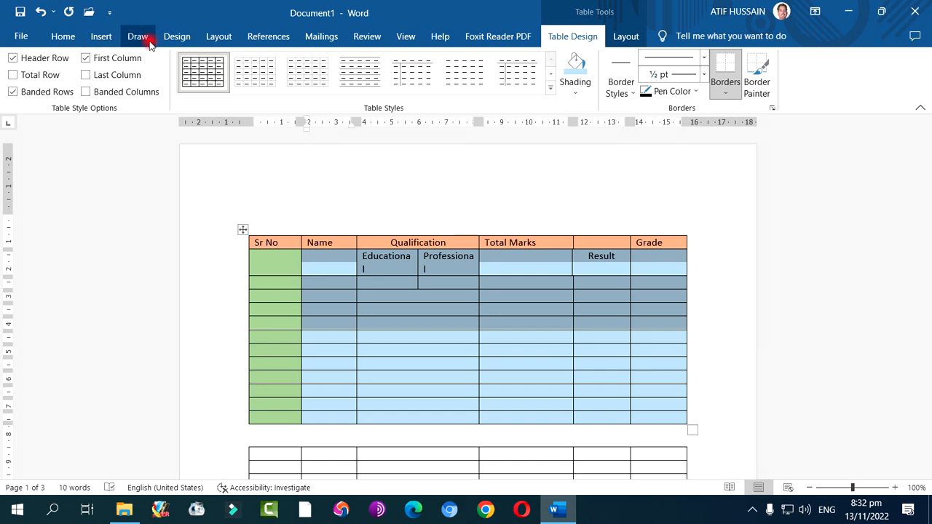
{"action": "left_click", "coordinate": [625, 38]}
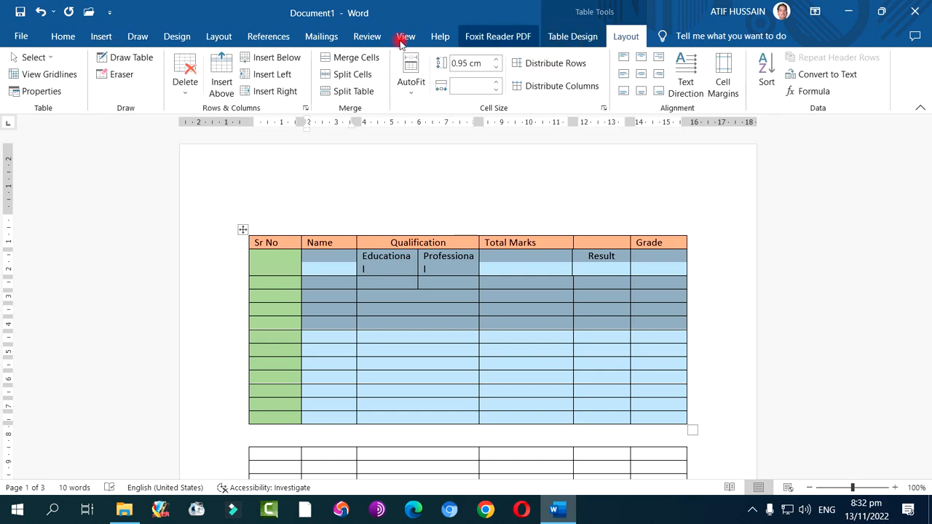
{"action": "left_click", "coordinate": [219, 38]}
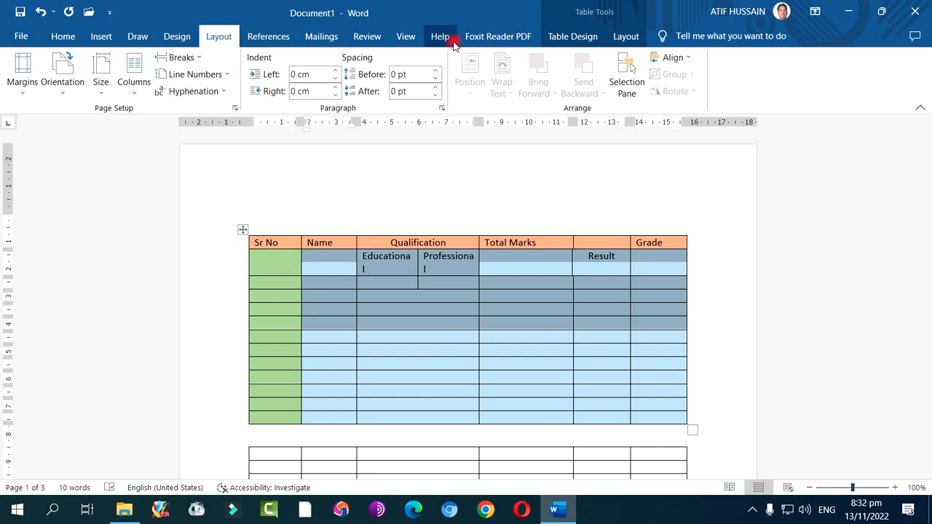
{"action": "left_click", "coordinate": [630, 39]}
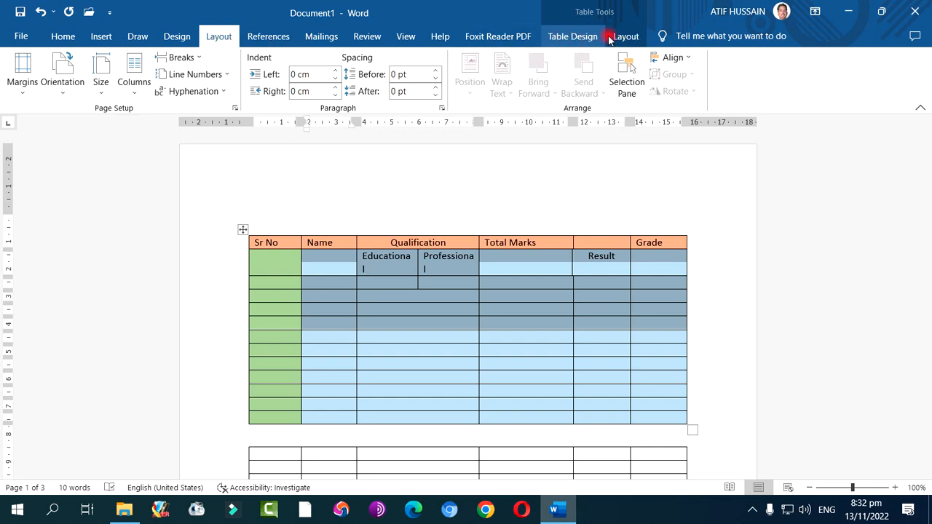
{"action": "left_click", "coordinate": [703, 244]}
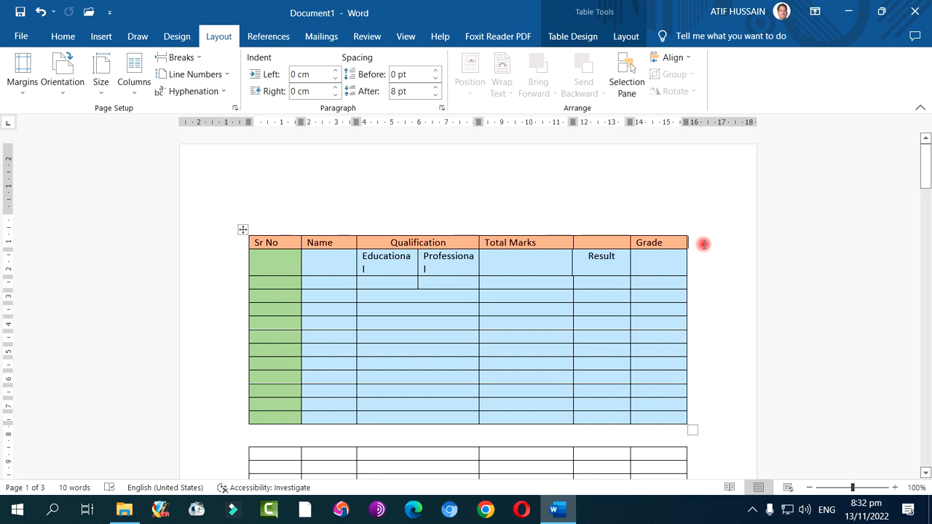
{"action": "left_click", "coordinate": [681, 195]}
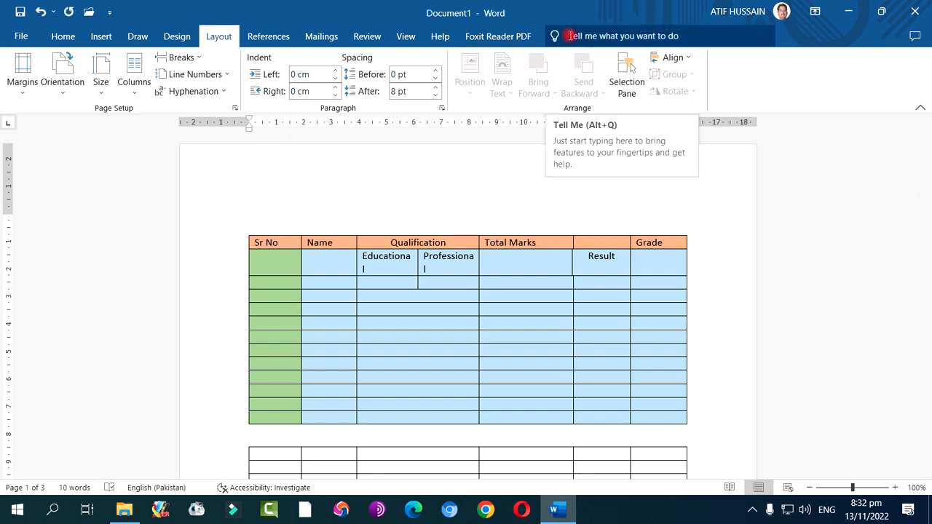
{"action": "left_click", "coordinate": [314, 268]}
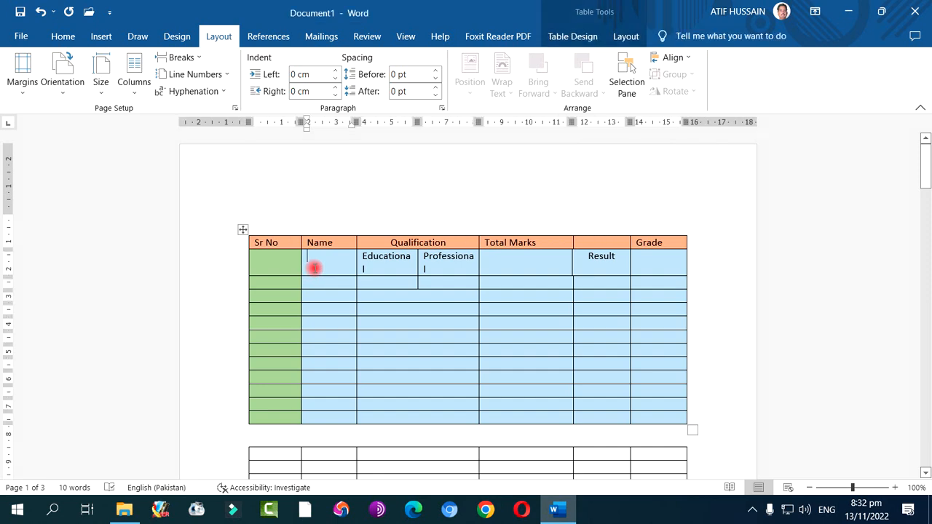
Shade the three rows directly below the upper table's heading row light orange across all columns
{"action": "left_click", "coordinate": [584, 35]}
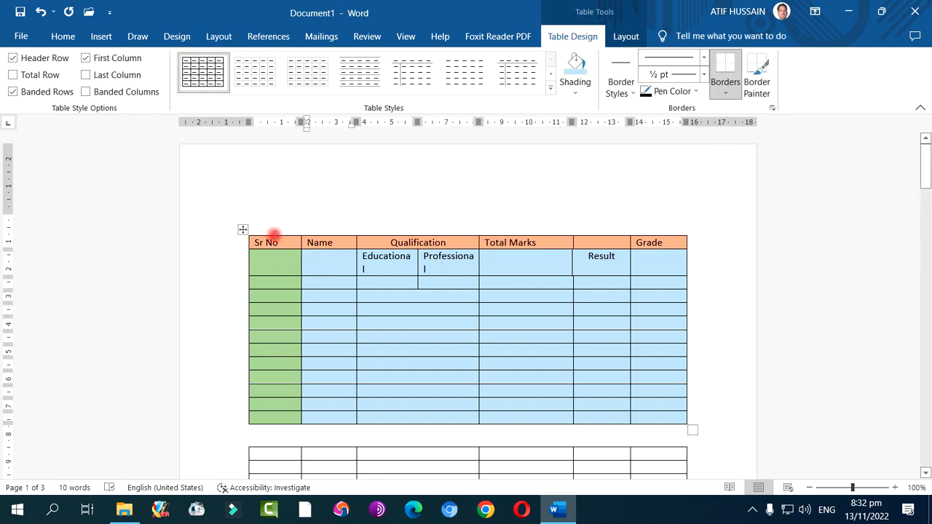
{"action": "left_click_drag", "start_coordinate": [270, 257], "coordinate": [676, 293]}
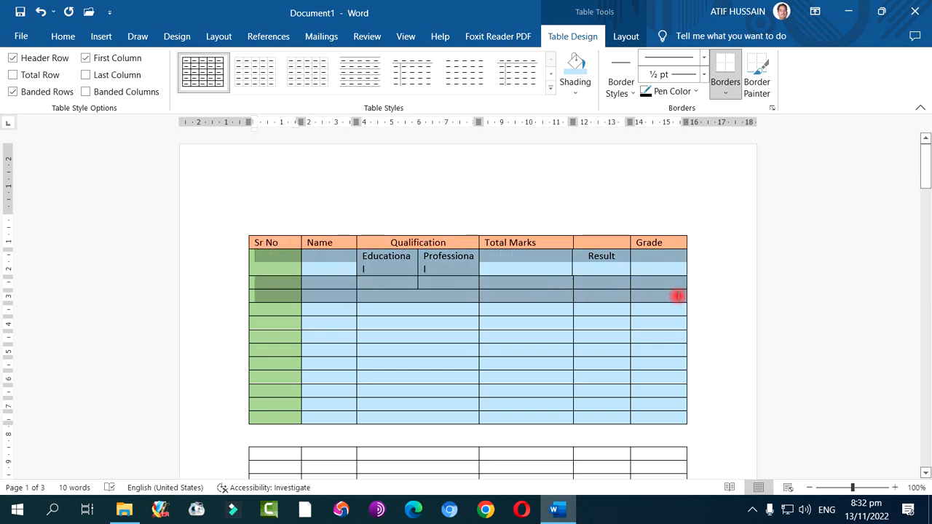
{"action": "left_click", "coordinate": [580, 93]}
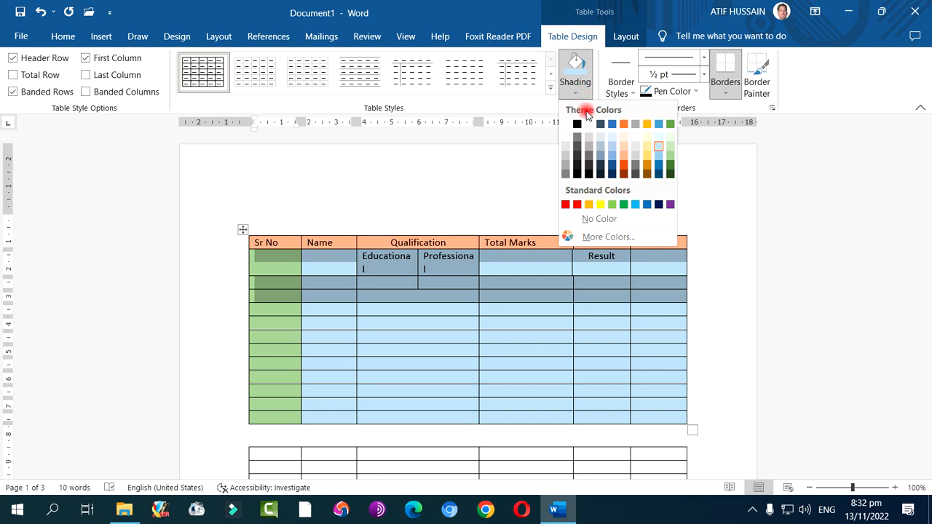
{"action": "left_click", "coordinate": [622, 160]}
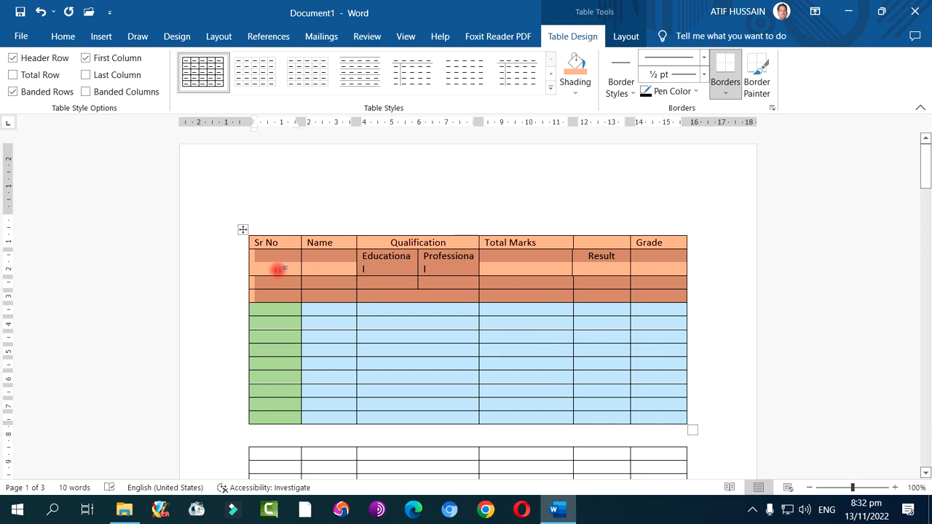
{"action": "left_click", "coordinate": [622, 93]}
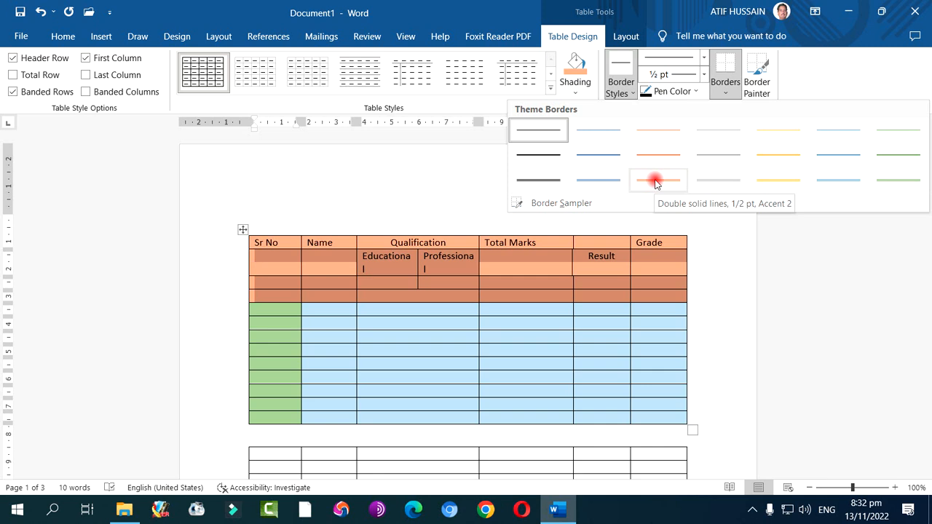
{"action": "left_click", "coordinate": [836, 184]}
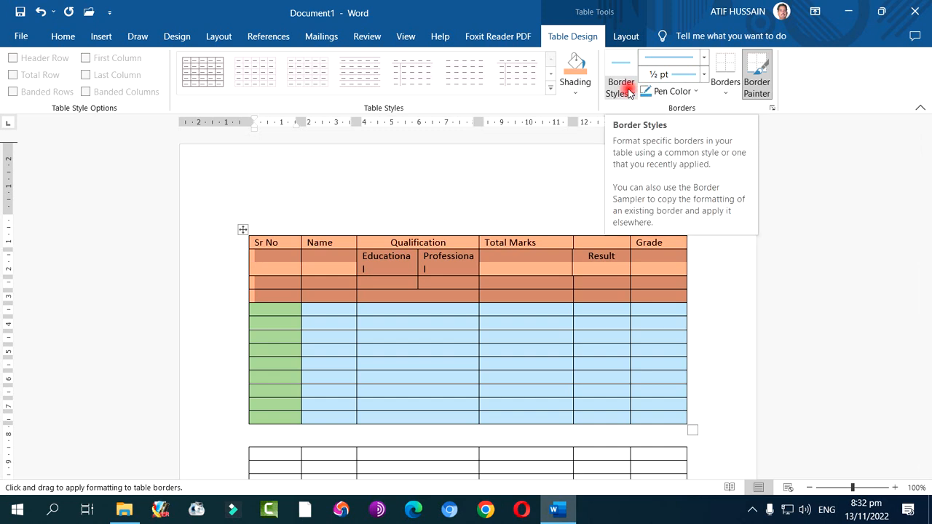
{"action": "left_click", "coordinate": [760, 87]}
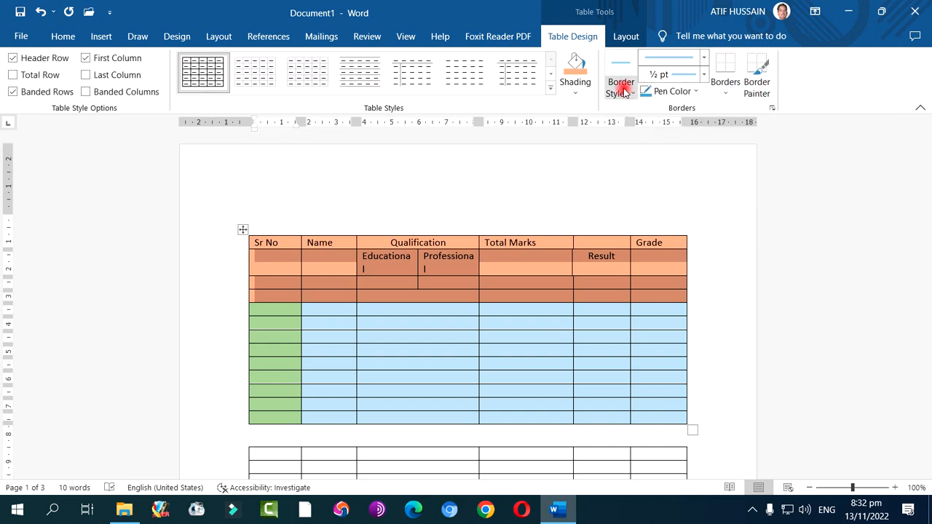
Try to paint the black double-line border style across the upper table's cells and over empty page areas
{"action": "left_click", "coordinate": [617, 89]}
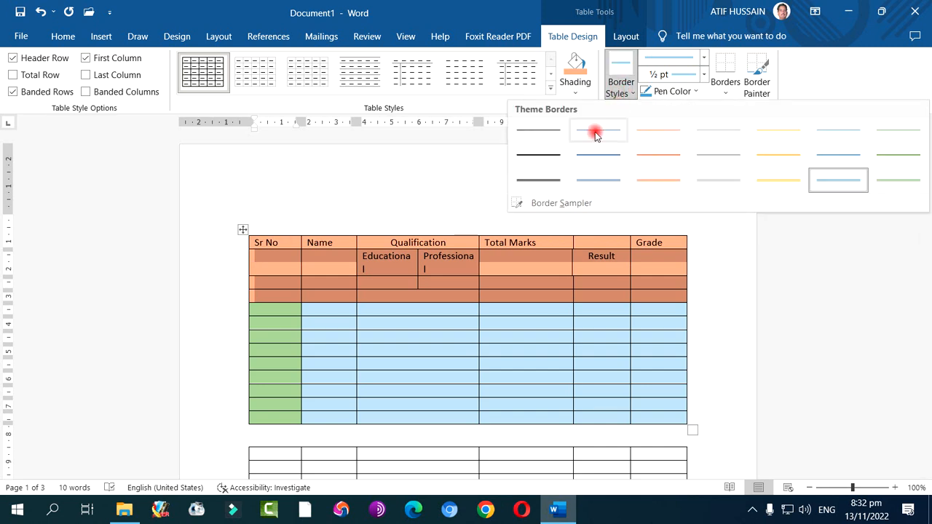
{"action": "left_click", "coordinate": [551, 178]}
{"action": "mouse_move", "coordinate": [280, 255]}
{"action": "left_mouse_down"}
{"action": "mouse_move", "coordinate": [323, 274]}
{"action": "mouse_move", "coordinate": [505, 268]}
{"action": "mouse_move", "coordinate": [439, 276]}
{"action": "mouse_move", "coordinate": [451, 347]}
{"action": "left_mouse_up"}
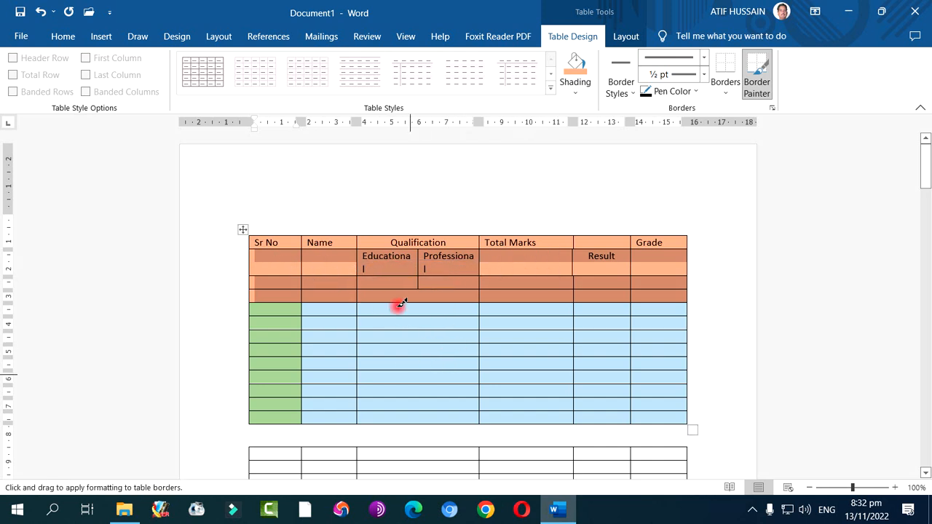
{"action": "mouse_move", "coordinate": [350, 185]}
{"action": "left_mouse_down"}
{"action": "mouse_move", "coordinate": [519, 208]}
{"action": "mouse_move", "coordinate": [561, 177]}
{"action": "mouse_move", "coordinate": [537, 195]}
{"action": "left_mouse_up"}
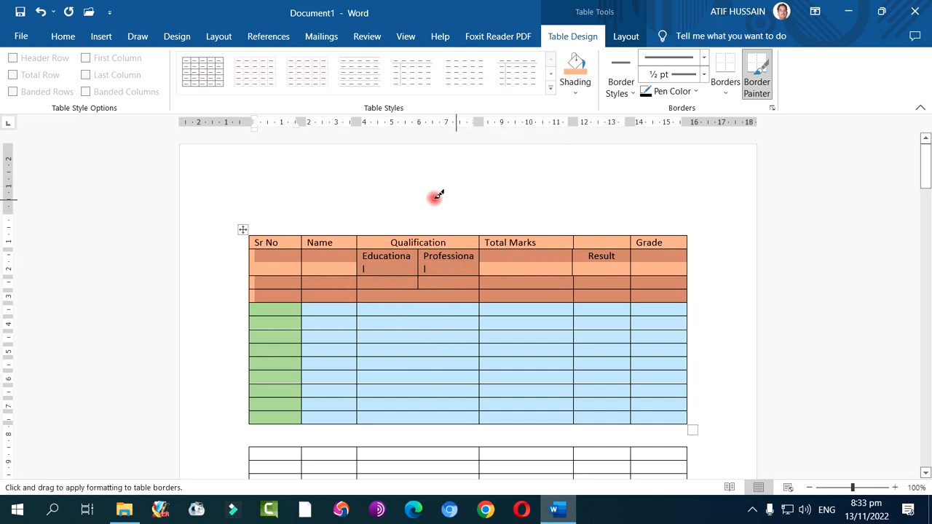
{"action": "scroll", "coordinate": [697, 344], "scroll_direction": "down", "scroll_amount": 8}
{"action": "scroll", "coordinate": [697, 339], "scroll_direction": "up", "scroll_amount": 4}
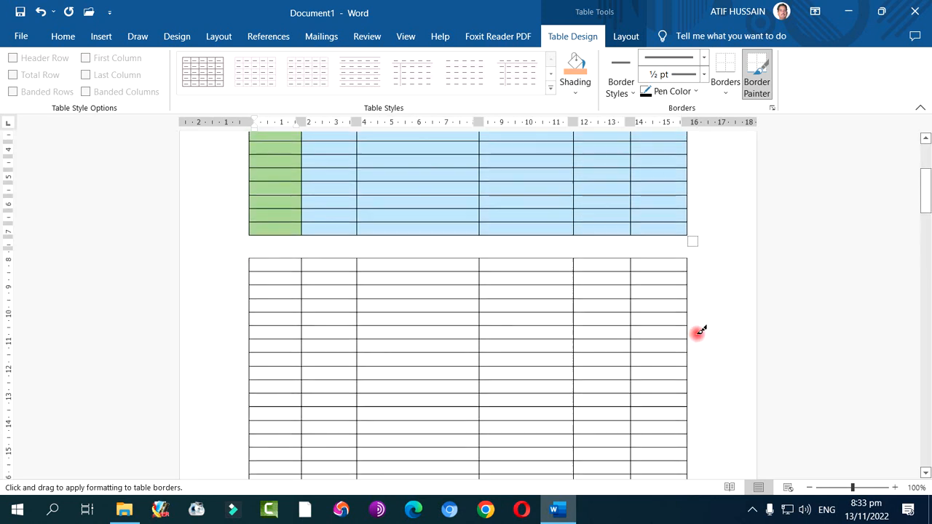
{"action": "scroll", "coordinate": [325, 267], "scroll_direction": "down", "scroll_amount": 15}
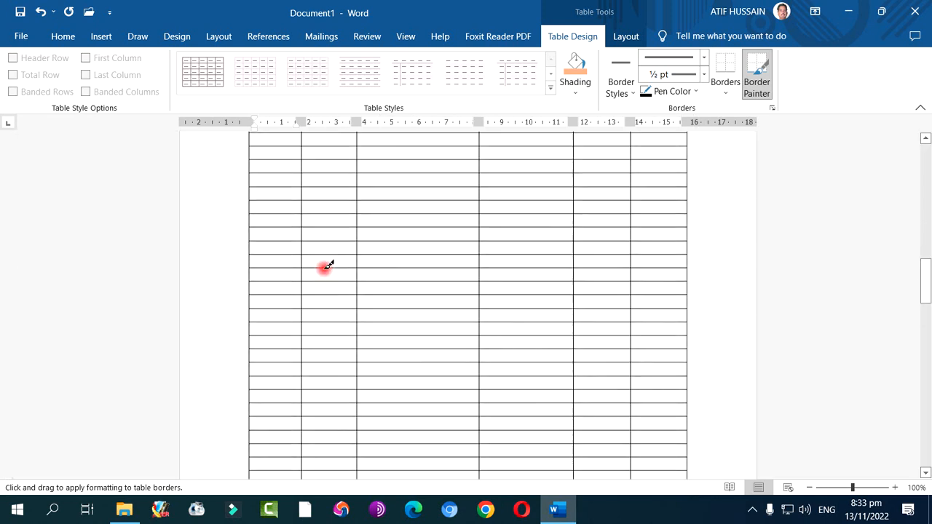
{"action": "scroll", "coordinate": [325, 267], "scroll_direction": "down", "scroll_amount": 10}
{"action": "mouse_move", "coordinate": [302, 249]}
{"action": "left_mouse_down"}
{"action": "mouse_move", "coordinate": [555, 271]}
{"action": "mouse_move", "coordinate": [564, 251]}
{"action": "left_mouse_up"}
{"action": "mouse_move", "coordinate": [359, 248]}
{"action": "left_mouse_down"}
{"action": "mouse_move", "coordinate": [535, 250]}
{"action": "mouse_move", "coordinate": [551, 283]}
{"action": "mouse_move", "coordinate": [546, 278]}
{"action": "left_mouse_up"}
{"action": "key", "text": "Escape"}
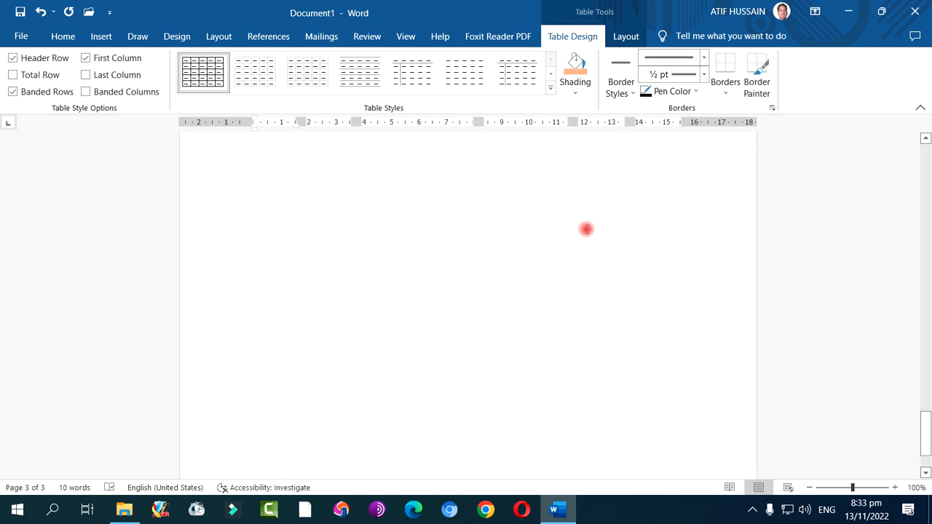
On page 3, paint the border above the table's second-last row with the blue ½ pt double-line style, from the first to the fourth column
{"action": "left_click", "coordinate": [531, 253]}
{"action": "scroll", "coordinate": [531, 253], "scroll_direction": "up", "scroll_amount": 4}
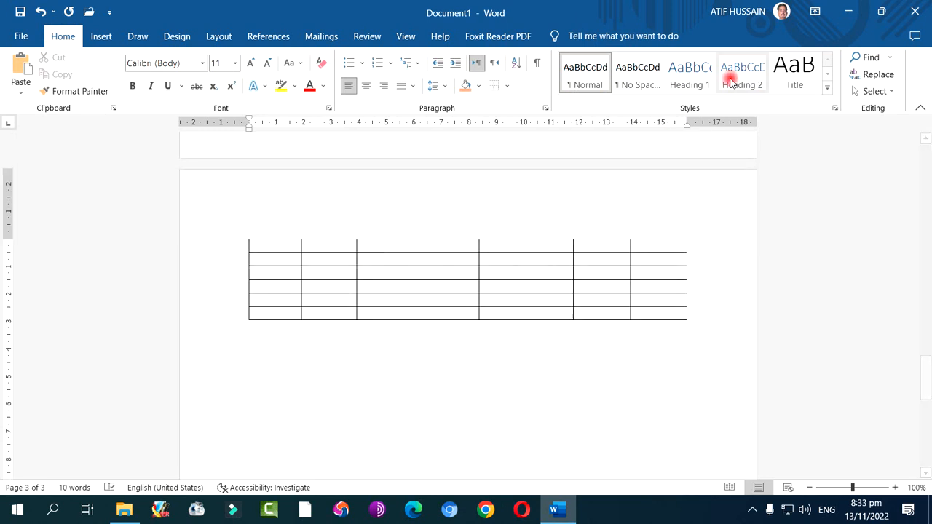
{"action": "left_click", "coordinate": [415, 313]}
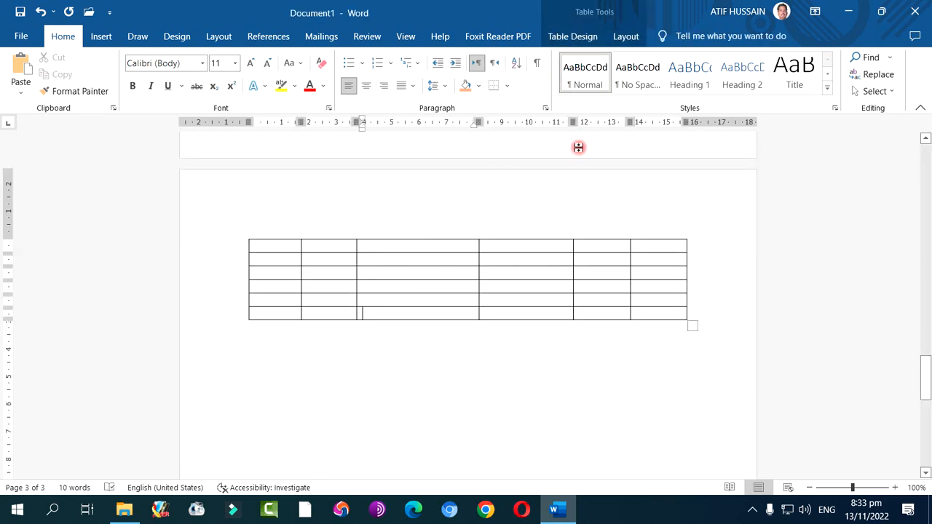
{"action": "left_click", "coordinate": [587, 37]}
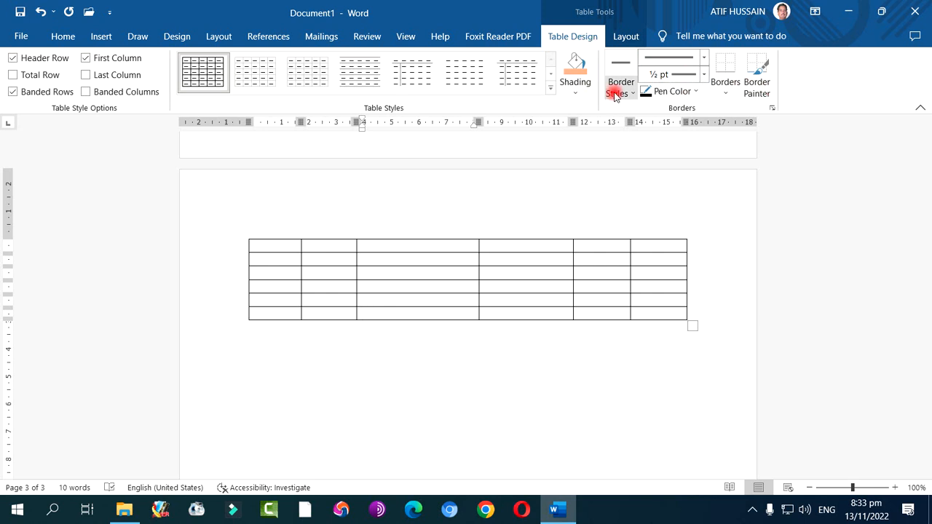
{"action": "left_click_drag", "start_coordinate": [264, 302], "coordinate": [613, 316]}
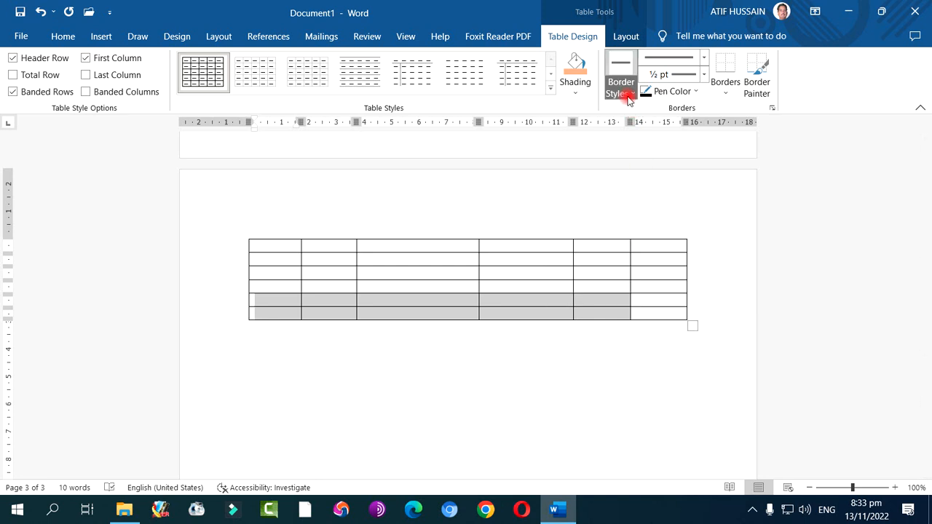
{"action": "left_click", "coordinate": [622, 92]}
{"action": "left_click", "coordinate": [599, 182]}
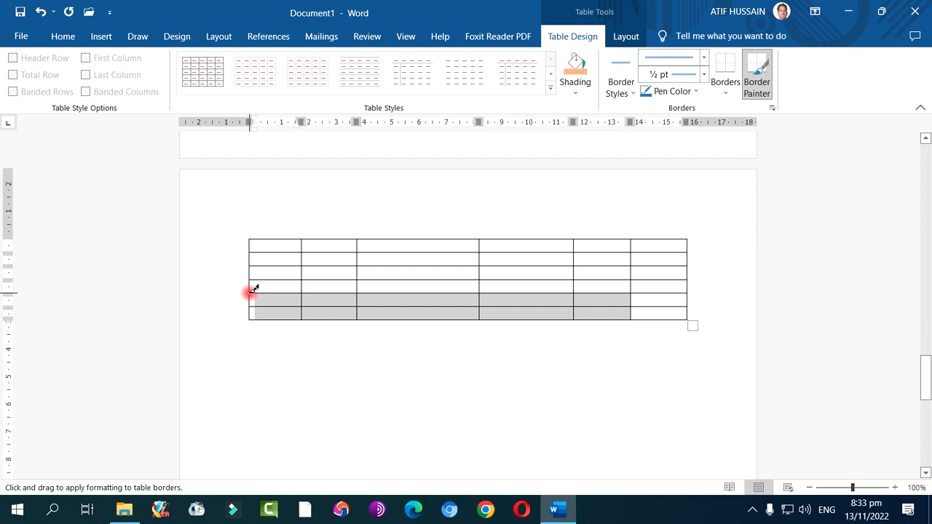
{"action": "left_click_drag", "start_coordinate": [251, 293], "coordinate": [268, 292]}
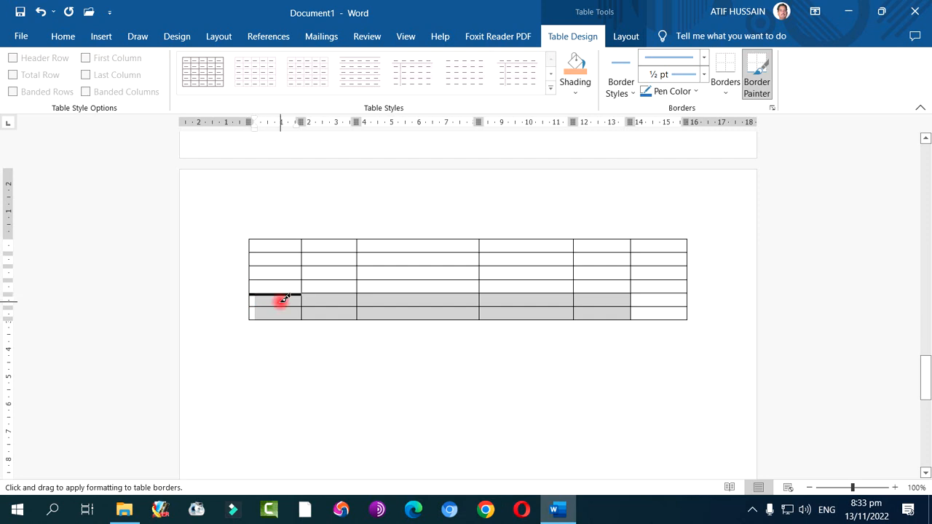
{"action": "left_click", "coordinate": [281, 299]}
{"action": "left_click", "coordinate": [325, 294]}
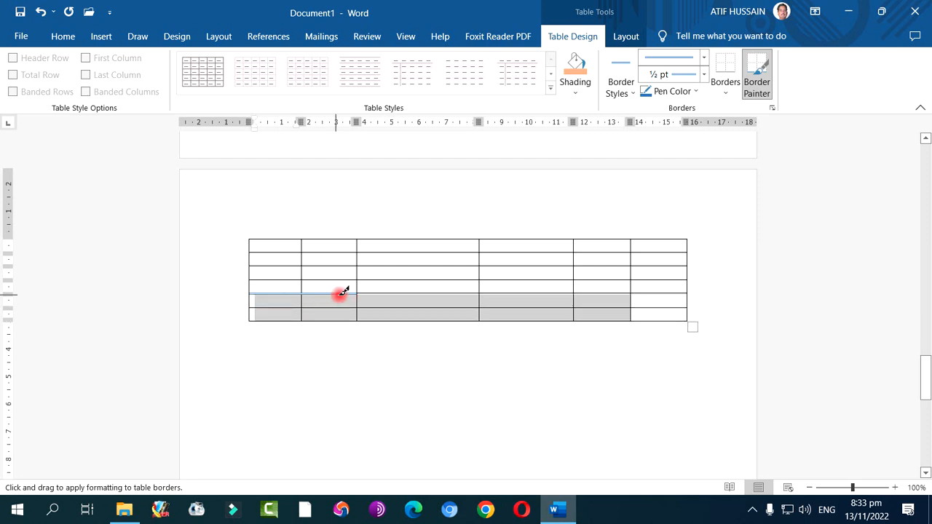
{"action": "left_click", "coordinate": [375, 292]}
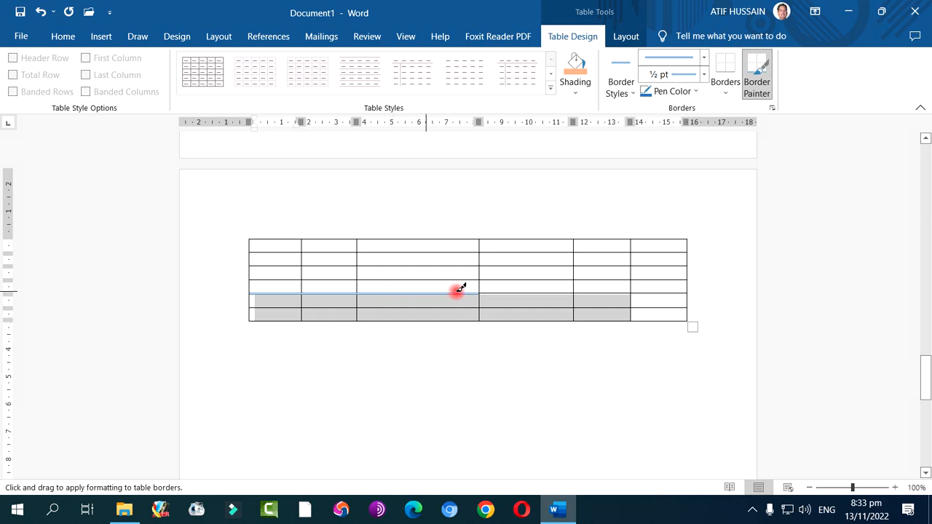
{"action": "left_click", "coordinate": [513, 291]}
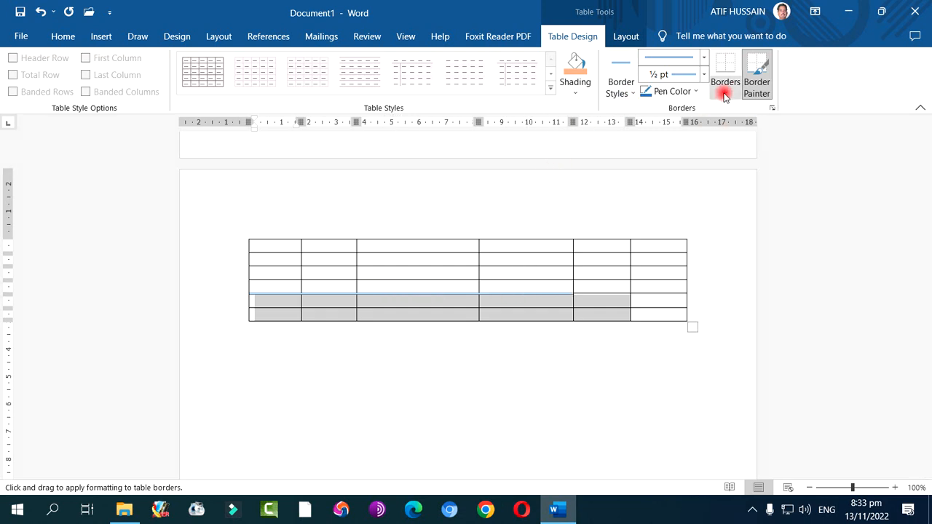
{"action": "left_click", "coordinate": [754, 84]}
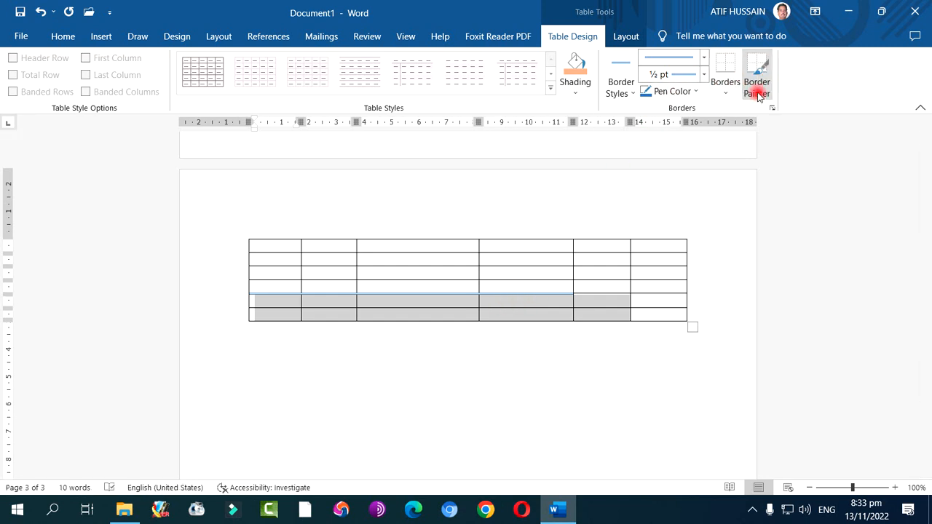
Apply red 1 ½ pt solid lines as all borders of the selected cells in the page 3 table's last two rows
{"action": "left_click", "coordinate": [726, 91]}
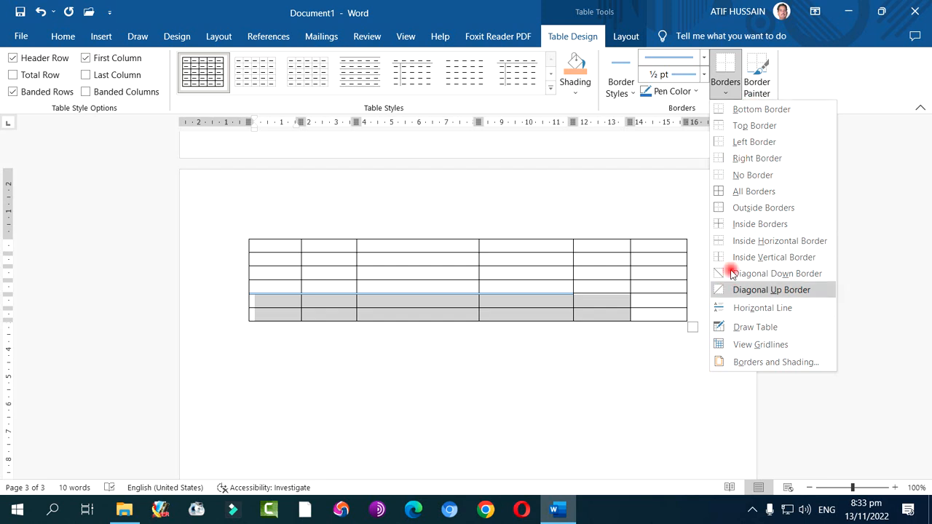
{"action": "left_click", "coordinate": [794, 364]}
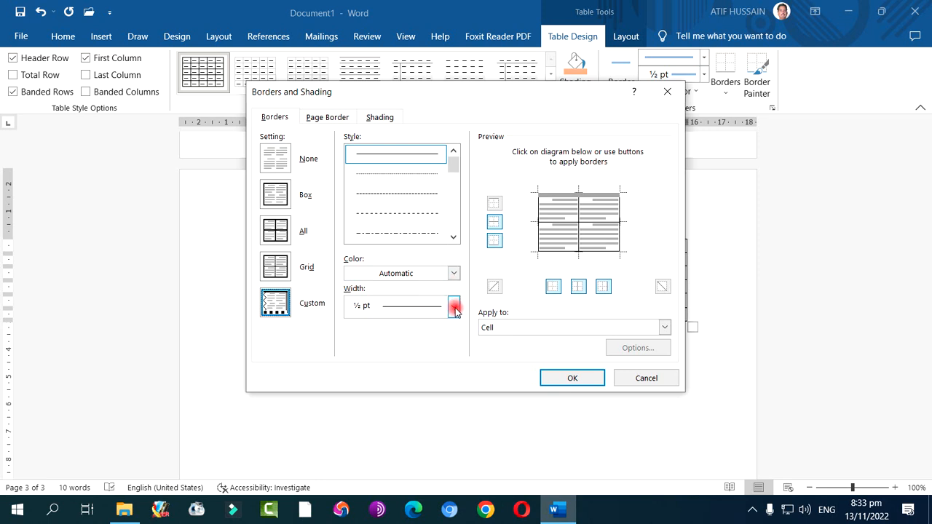
{"action": "left_click", "coordinate": [453, 275]}
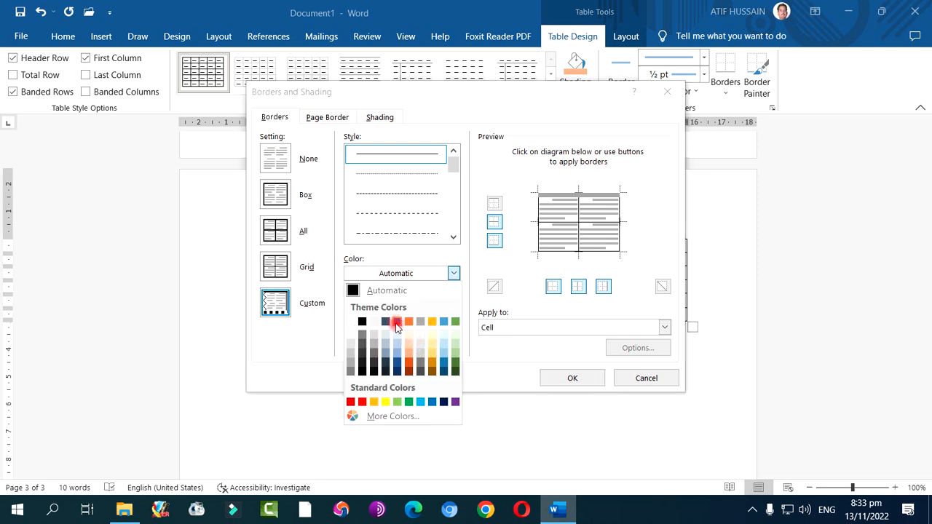
{"action": "left_click", "coordinate": [351, 401]}
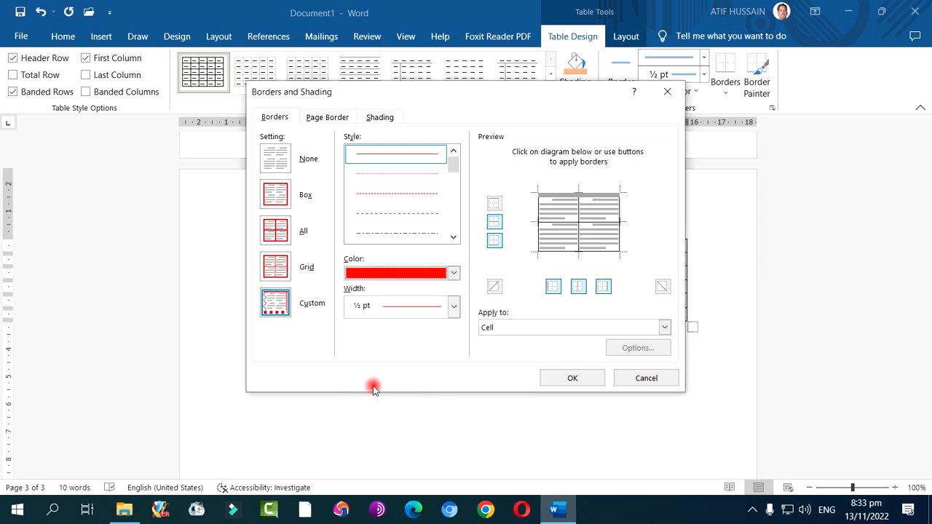
{"action": "left_click", "coordinate": [435, 312]}
{"action": "left_click", "coordinate": [429, 204]}
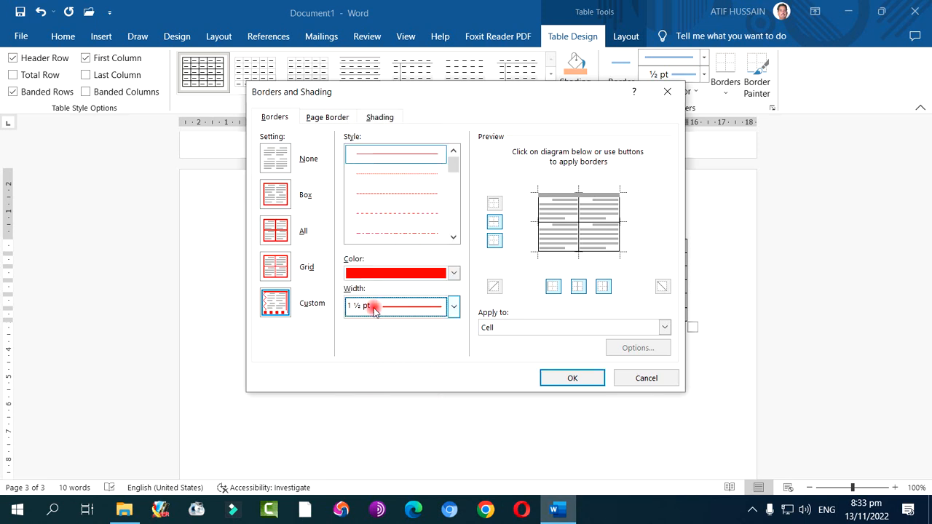
{"action": "left_click", "coordinate": [270, 236]}
{"action": "left_click", "coordinate": [554, 380]}
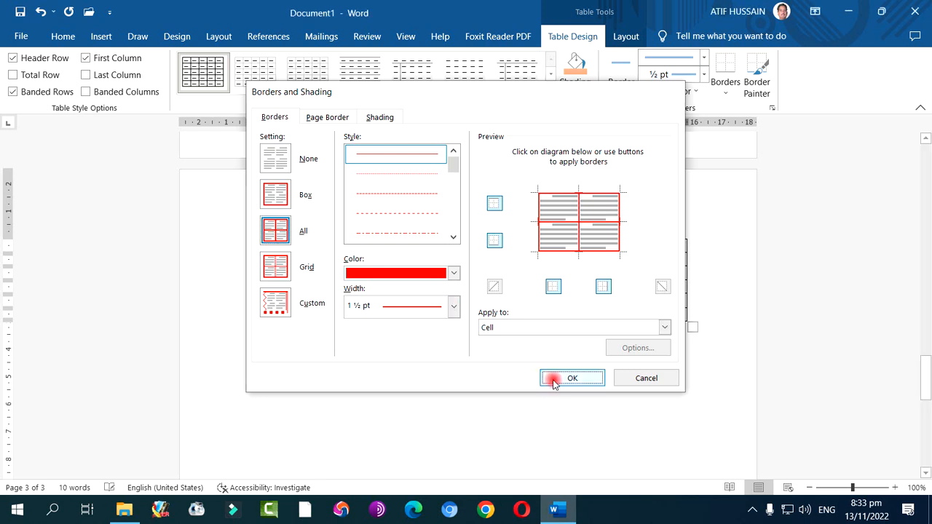
{"action": "left_click", "coordinate": [550, 381]}
Change all borders of the selected cells in the table's last two rows to the red ¾ pt double-wavy line style
{"action": "left_click_drag", "start_coordinate": [287, 305], "coordinate": [610, 322]}
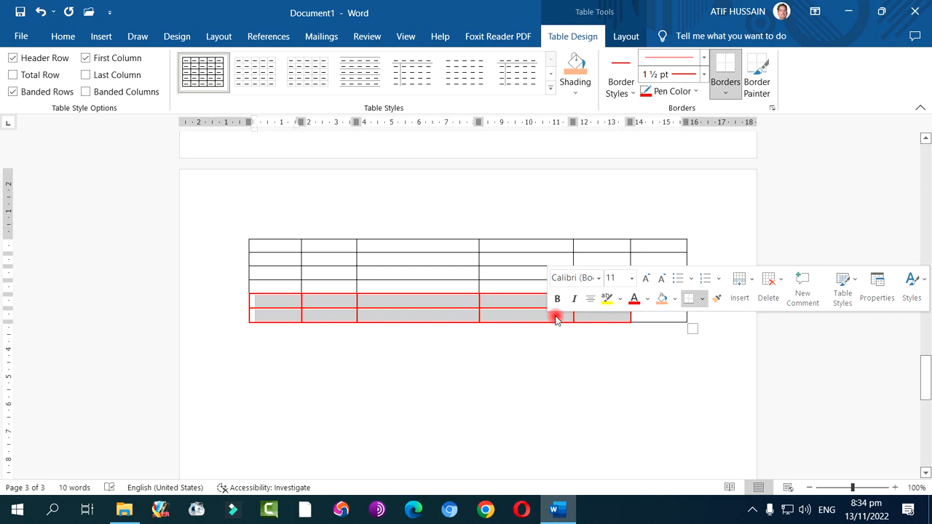
{"action": "left_click", "coordinate": [726, 95]}
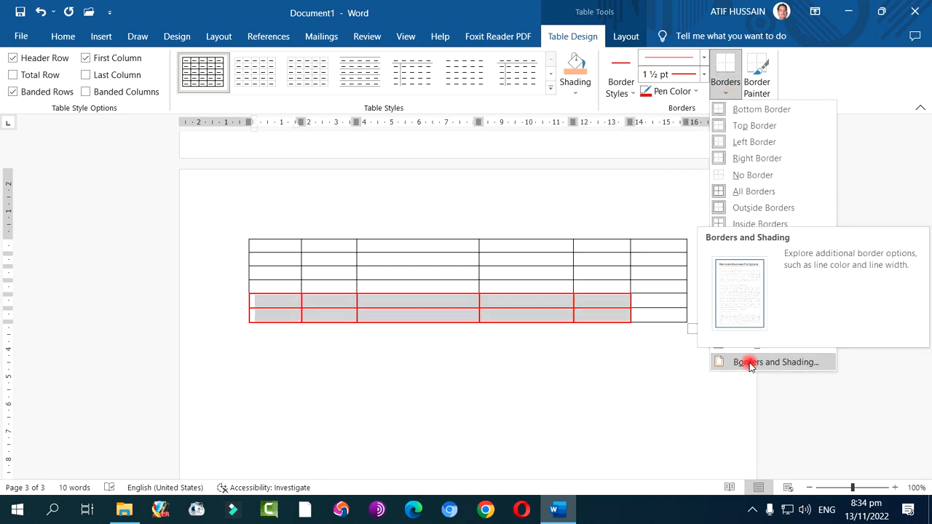
{"action": "left_click", "coordinate": [64, 37]}
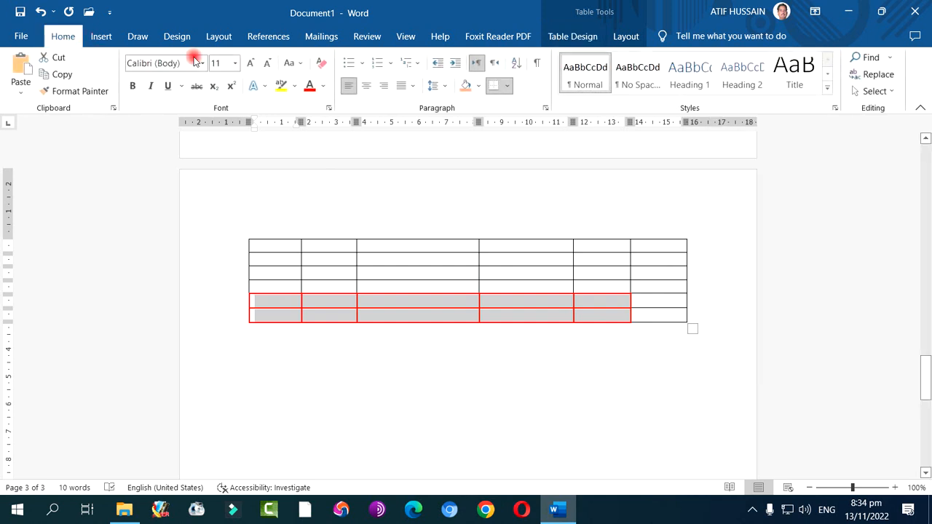
{"action": "left_click", "coordinate": [507, 90]}
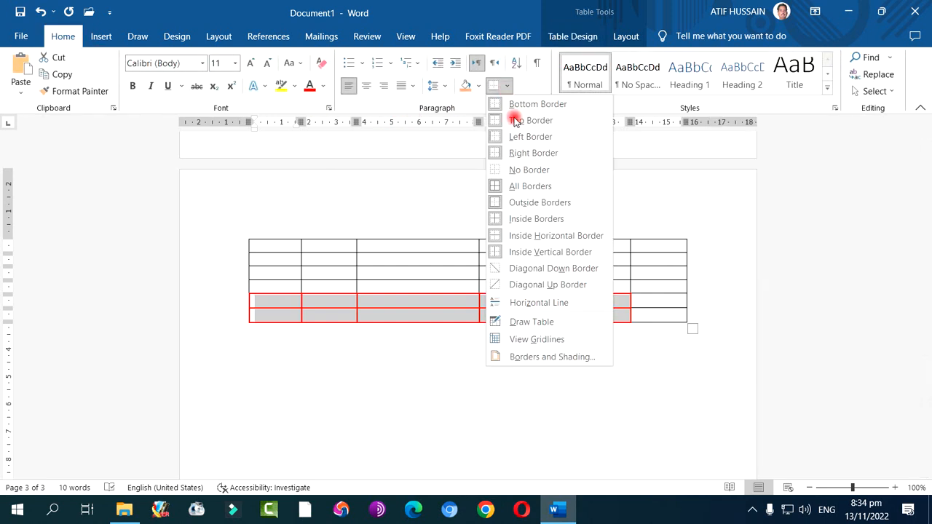
{"action": "left_click", "coordinate": [553, 355]}
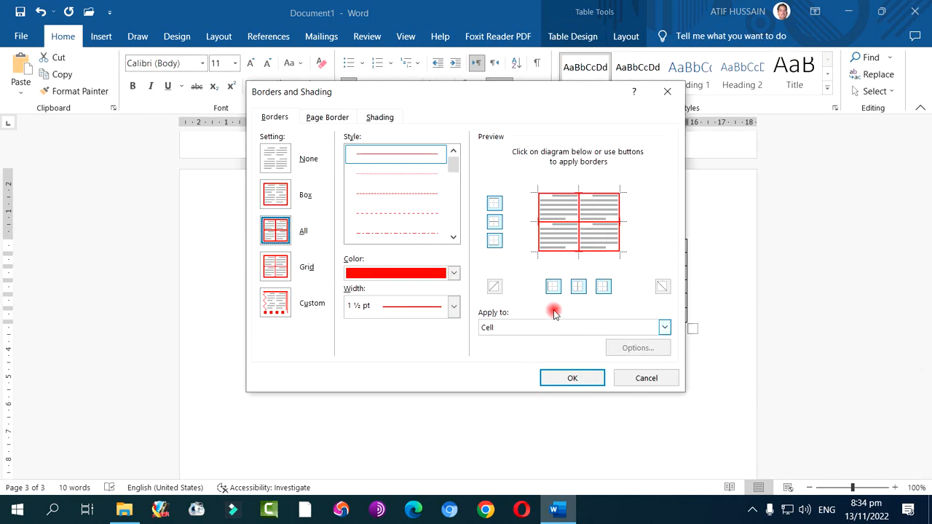
{"action": "left_click_drag", "start_coordinate": [462, 176], "coordinate": [462, 217]}
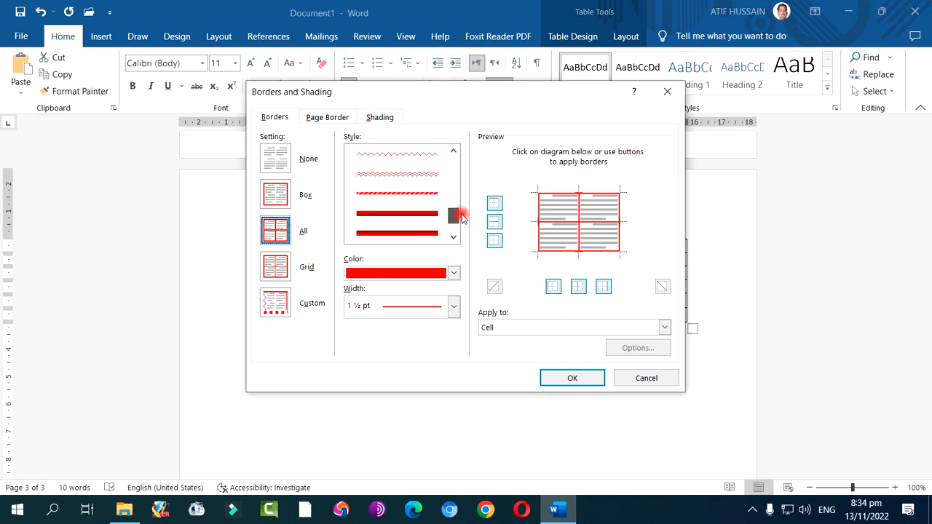
{"action": "left_click", "coordinate": [426, 175]}
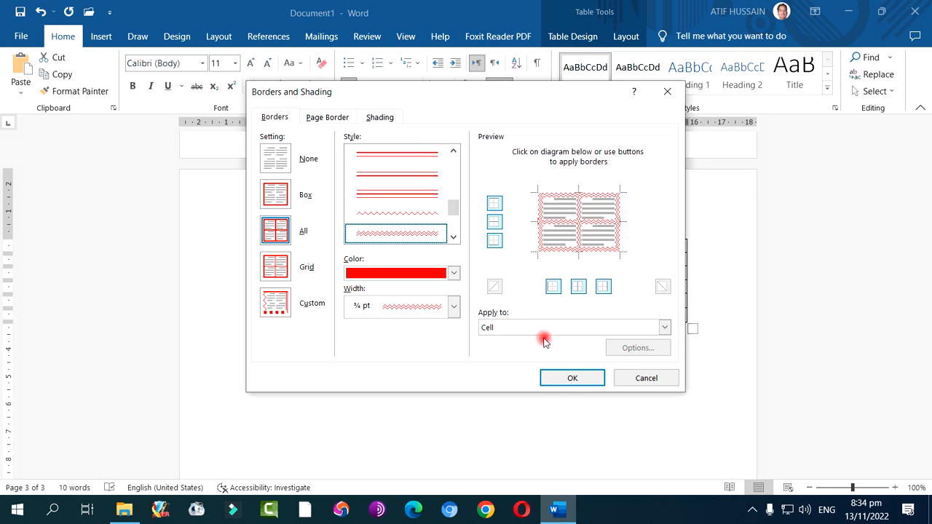
{"action": "left_click", "coordinate": [571, 378]}
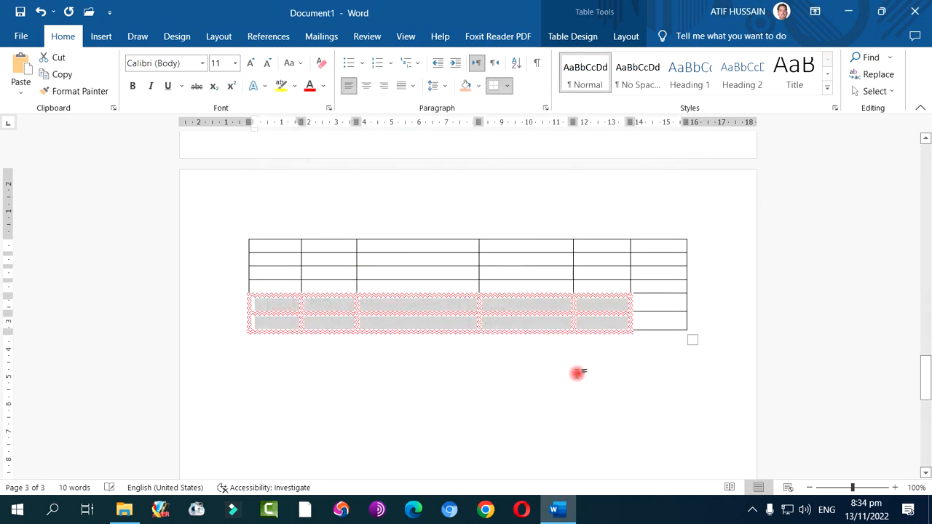
{"action": "left_click", "coordinate": [521, 317]}
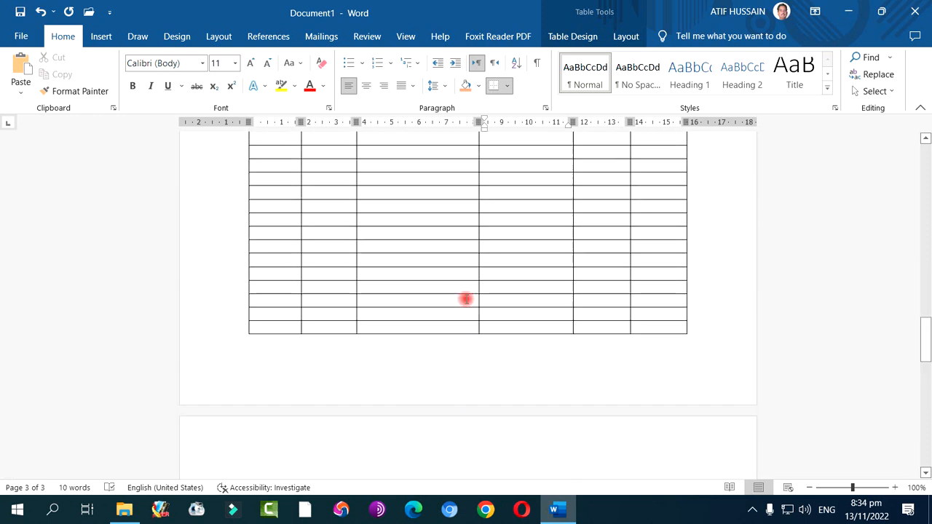
Delete the entire document content, including all tables, and return to the start of the first page
{"action": "scroll", "coordinate": [465, 298], "scroll_direction": "up", "scroll_amount": 5}
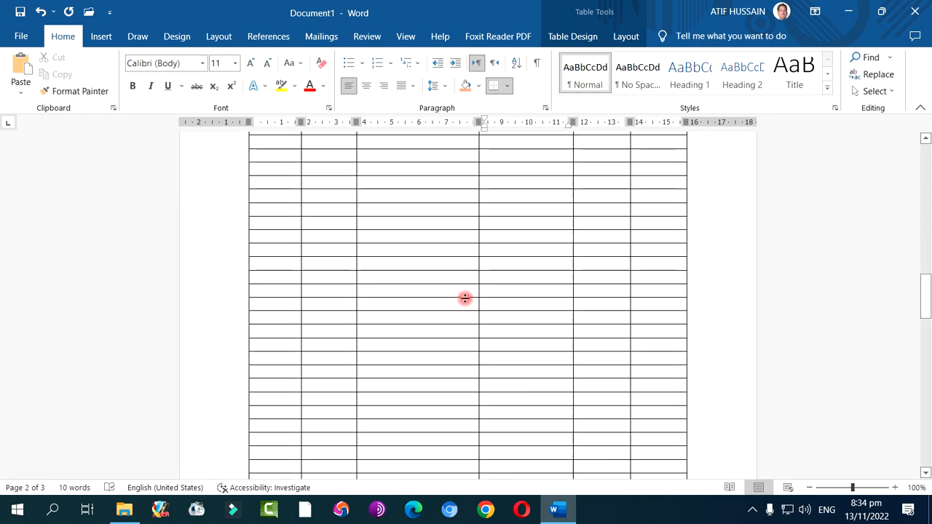
{"action": "key", "text": "ctrl+a"}
{"action": "key", "text": "Delete"}
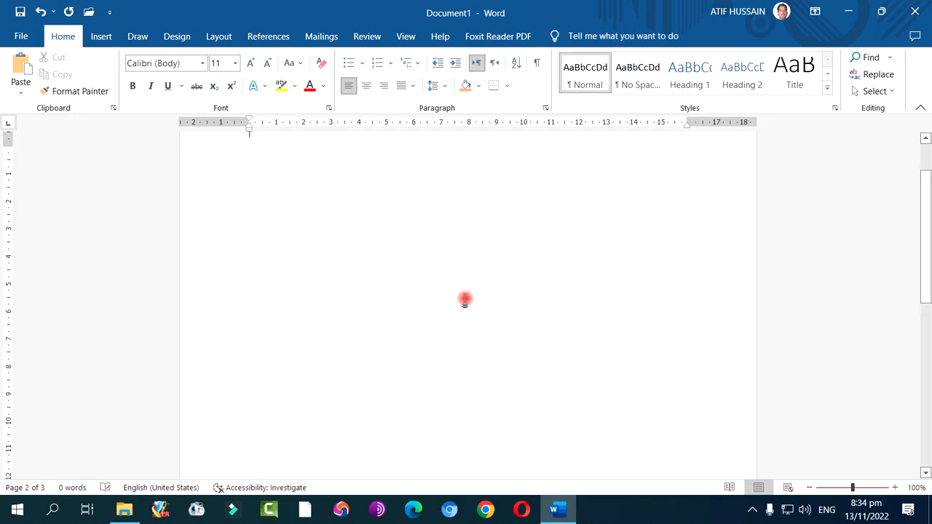
{"action": "scroll", "coordinate": [465, 299], "scroll_direction": "down", "scroll_amount": 2}
{"action": "scroll", "coordinate": [471, 300], "scroll_direction": "up", "scroll_amount": 2}
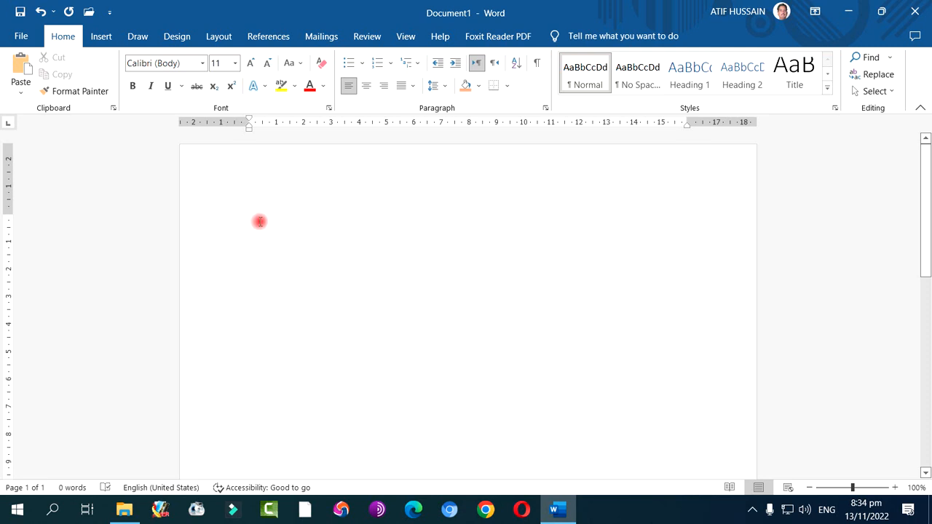
Insert an embedded Excel spreadsheet as a table at the start of the blank document
{"action": "left_click", "coordinate": [101, 38]}
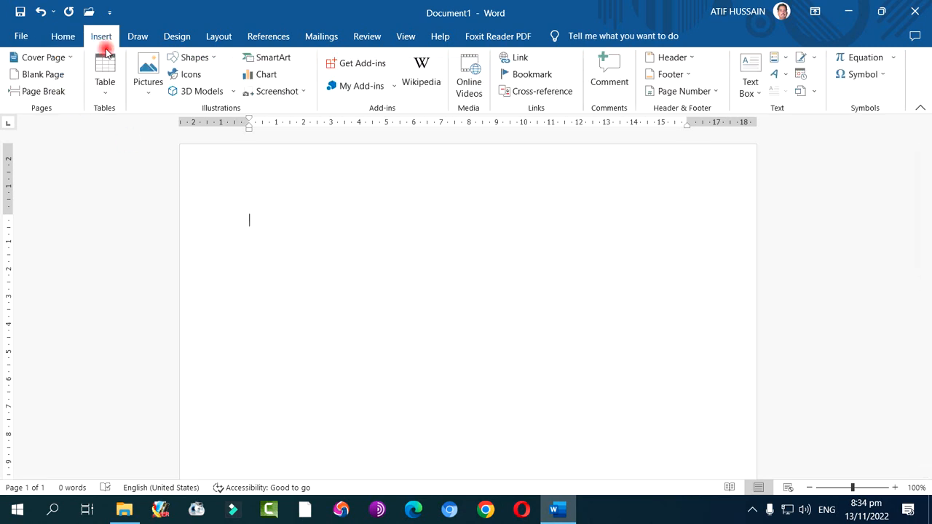
{"action": "left_click", "coordinate": [104, 91]}
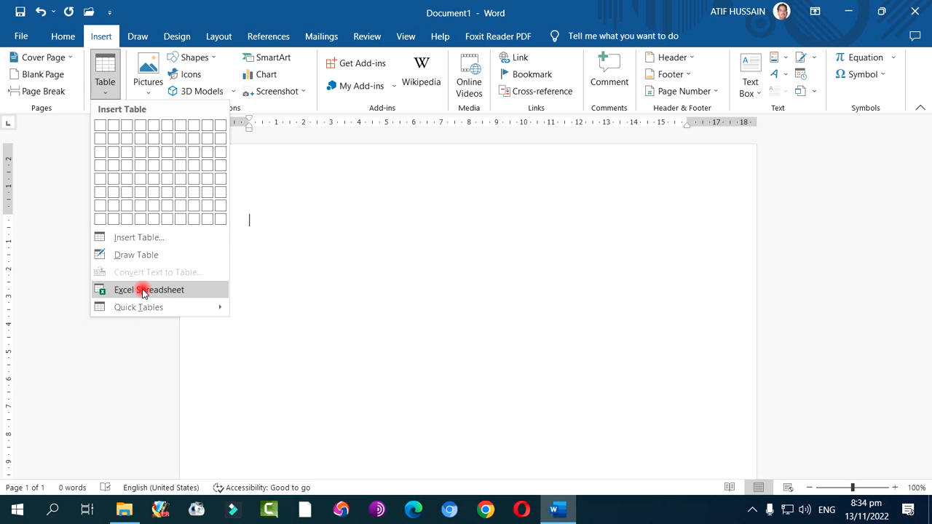
{"action": "left_click", "coordinate": [144, 291]}
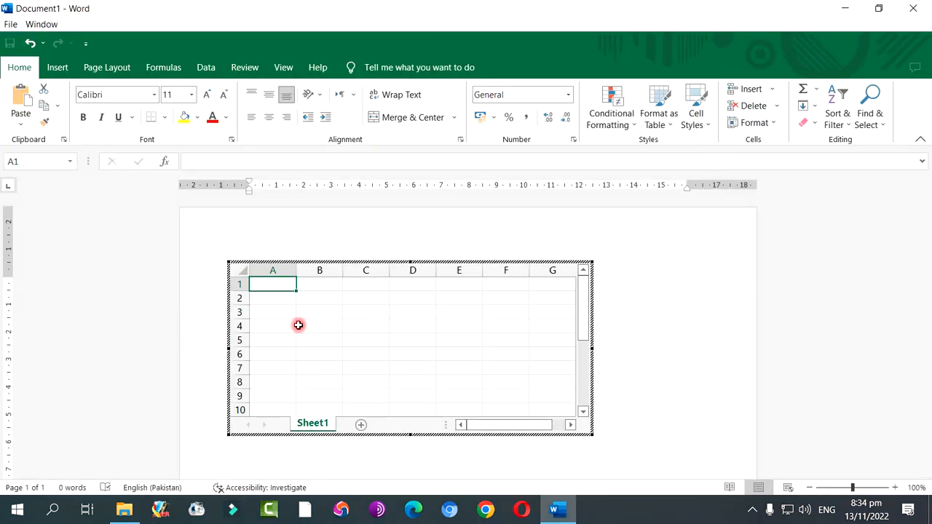
Enter the headings Sr No, Name, Marks, Obt marks and %age in cells A1 to E1
{"action": "type", "text": "Sr No"}
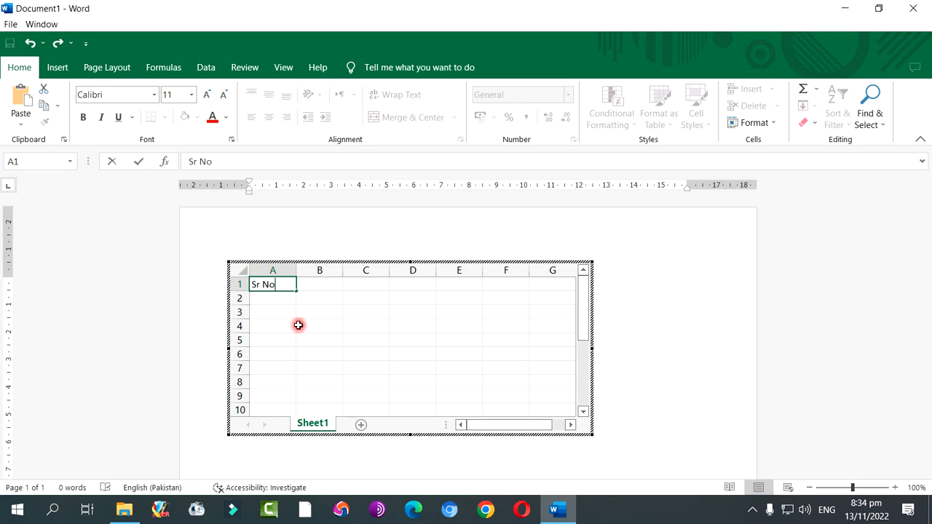
{"action": "key", "text": "Tab"}
{"action": "type", "text": "N"}
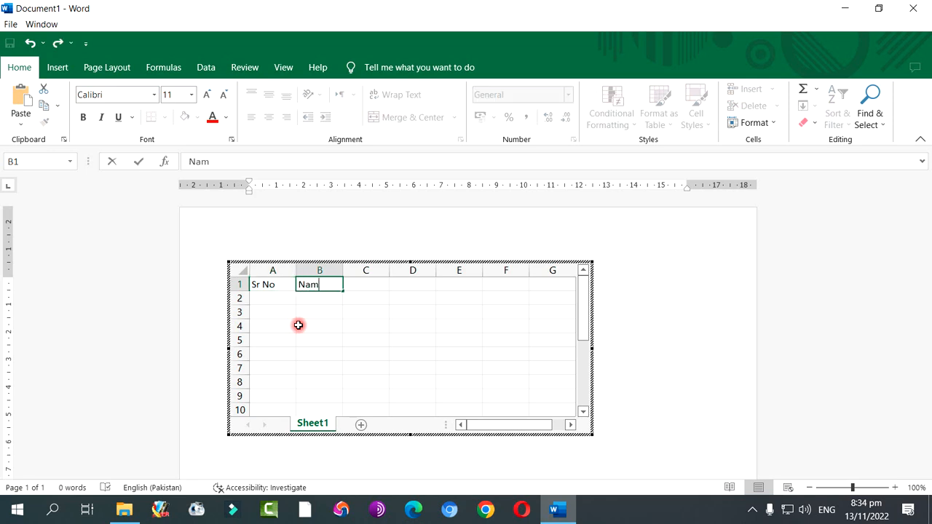
{"action": "key", "text": "Tab"}
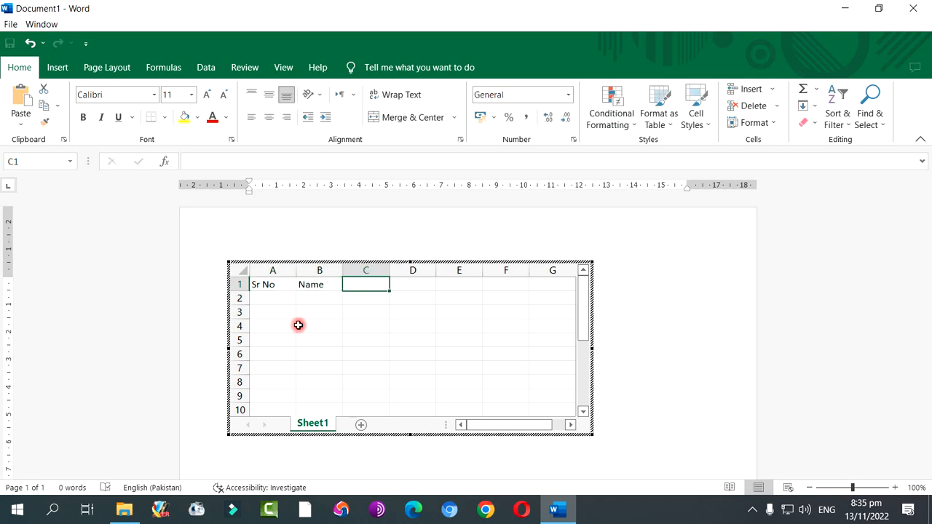
{"action": "type", "text": "Marks"}
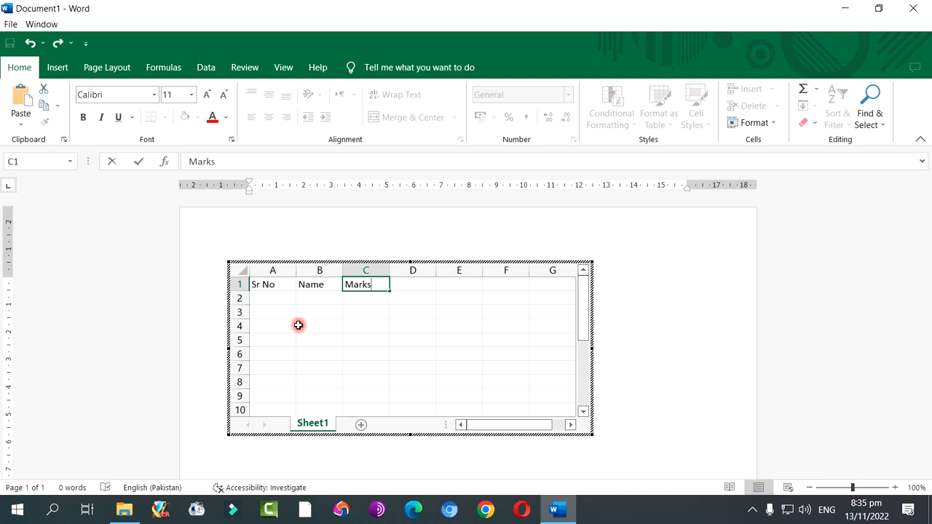
{"action": "key", "text": "Tab"}
{"action": "type", "text": "O"}
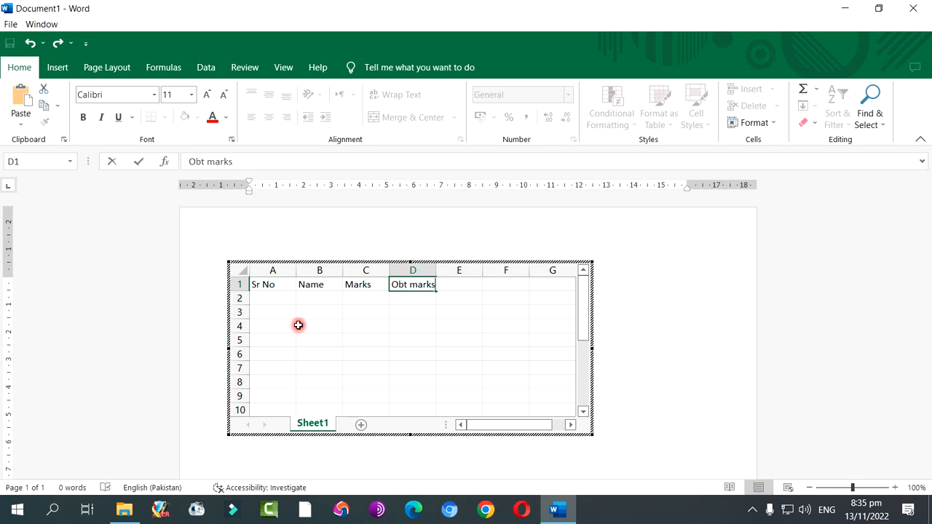
{"action": "key", "text": "Tab"}
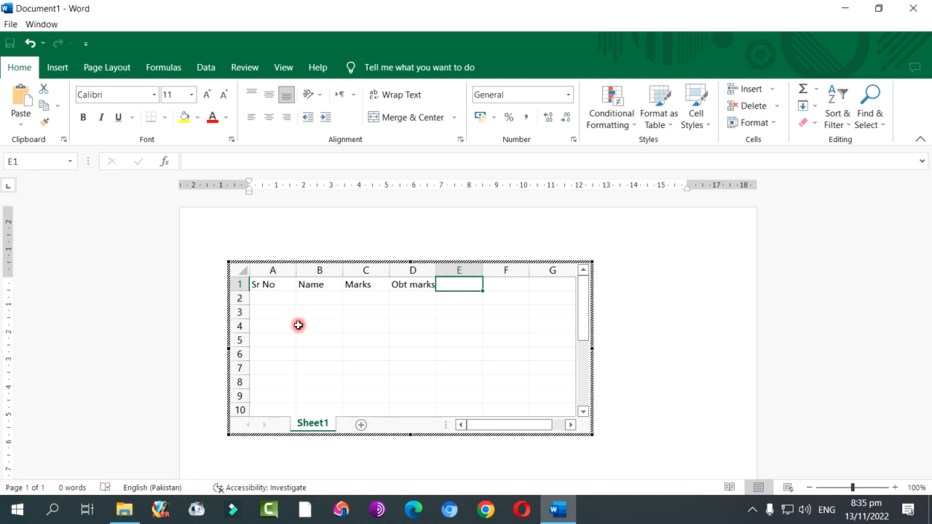
{"action": "type", "text": "%age"}
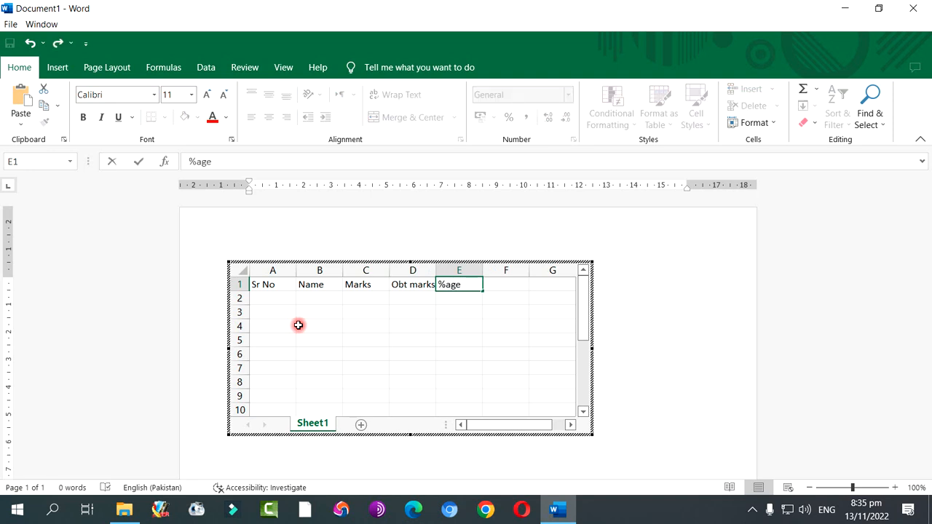
{"action": "key", "text": "Return"}
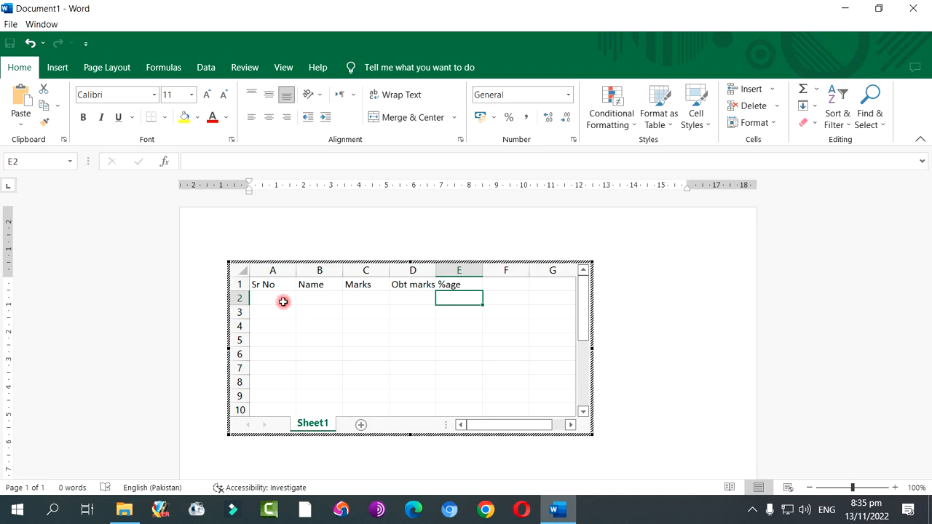
Fill the Sr No column with the numbers 1 to 12 from A2 to A13 and centre them horizontally
{"action": "left_click", "coordinate": [283, 301]}
{"action": "type", "text": "1"}
{"action": "key", "text": "Return"}
{"action": "type", "text": "2"}
{"action": "key", "text": "Return"}
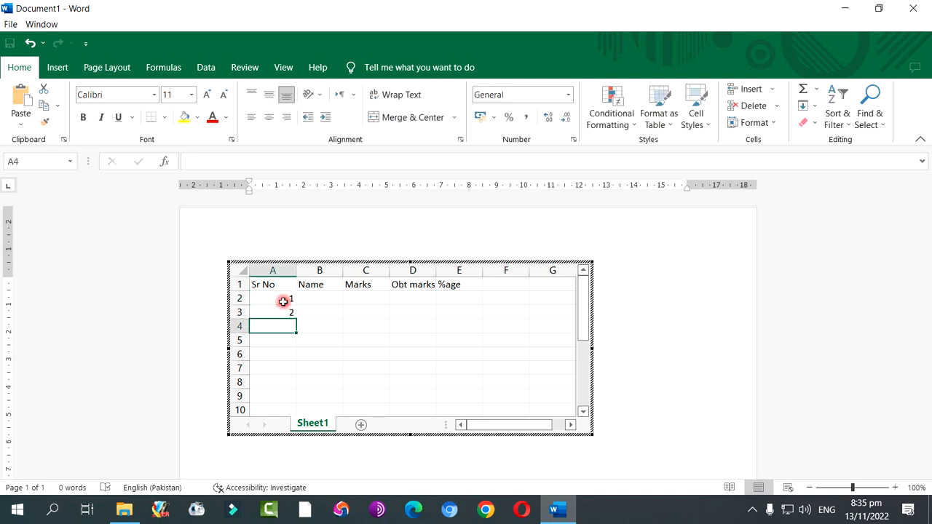
{"action": "left_click_drag", "start_coordinate": [283, 301], "coordinate": [290, 387]}
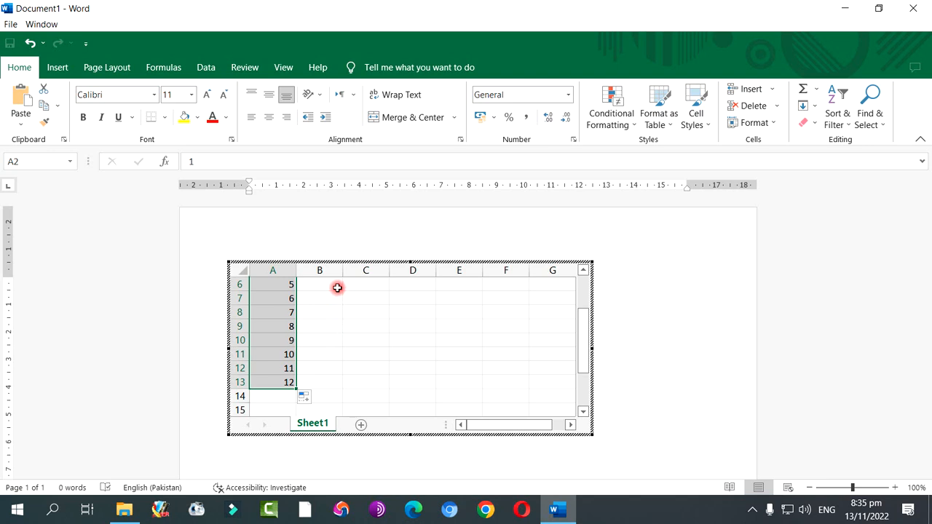
{"action": "left_click", "coordinate": [277, 122]}
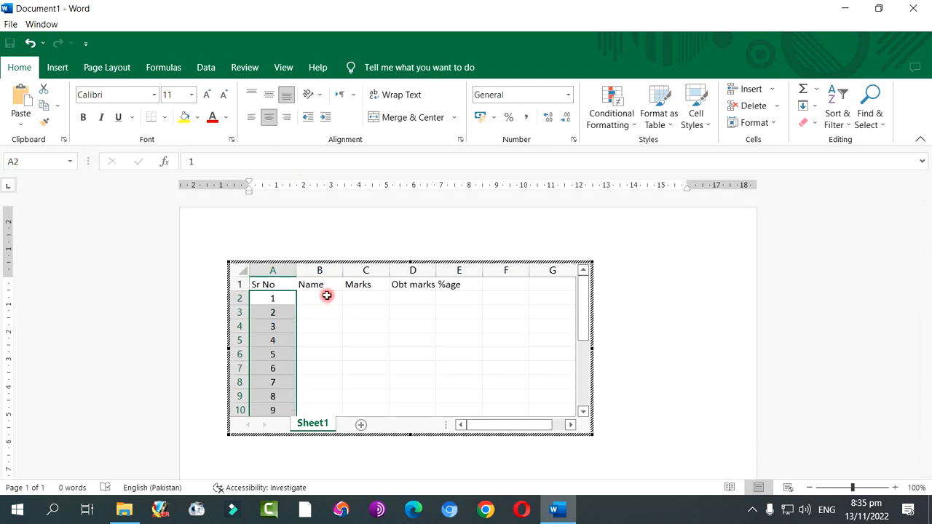
Enter 1100 in the first cell below the Marks heading, C2, and select that cell again
{"action": "left_click", "coordinate": [325, 294]}
{"action": "left_click", "coordinate": [377, 298]}
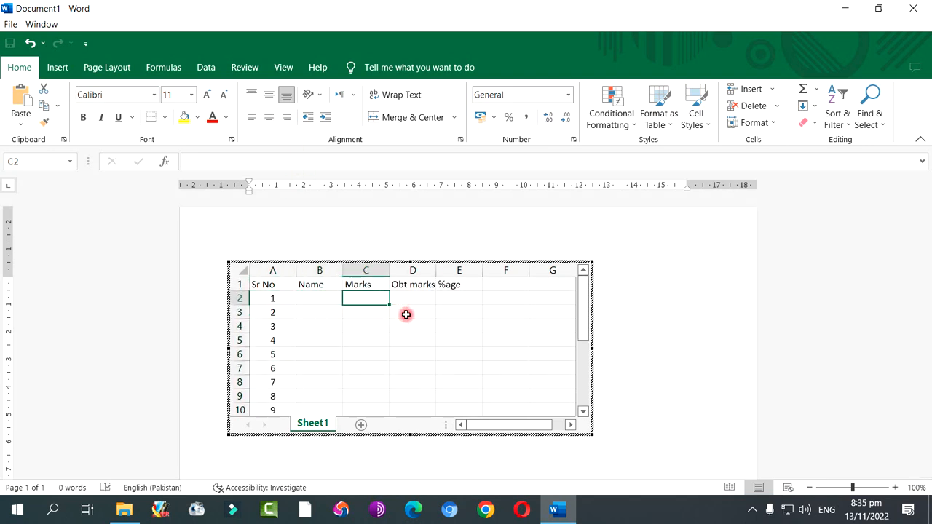
{"action": "type", "text": "1"}
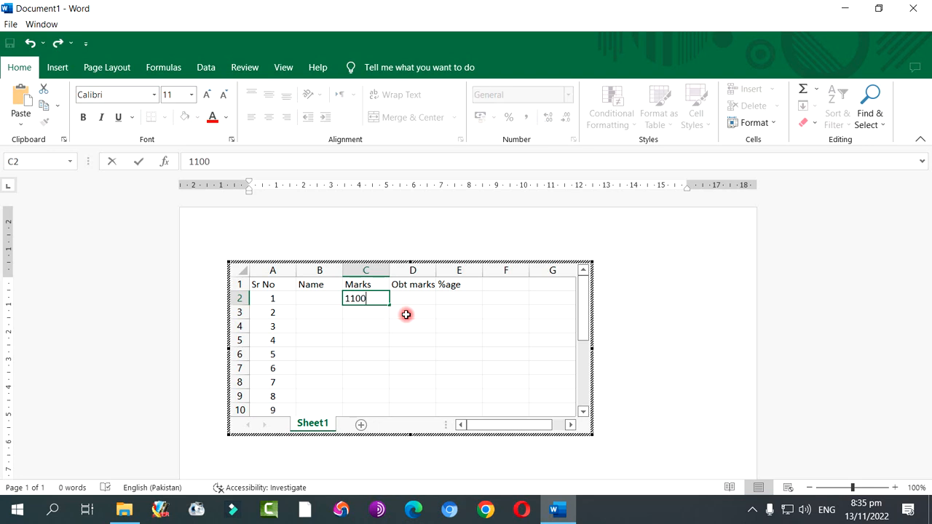
{"action": "type", "text": "100"}
{"action": "left_click", "coordinate": [406, 314]}
{"action": "left_click", "coordinate": [381, 299]}
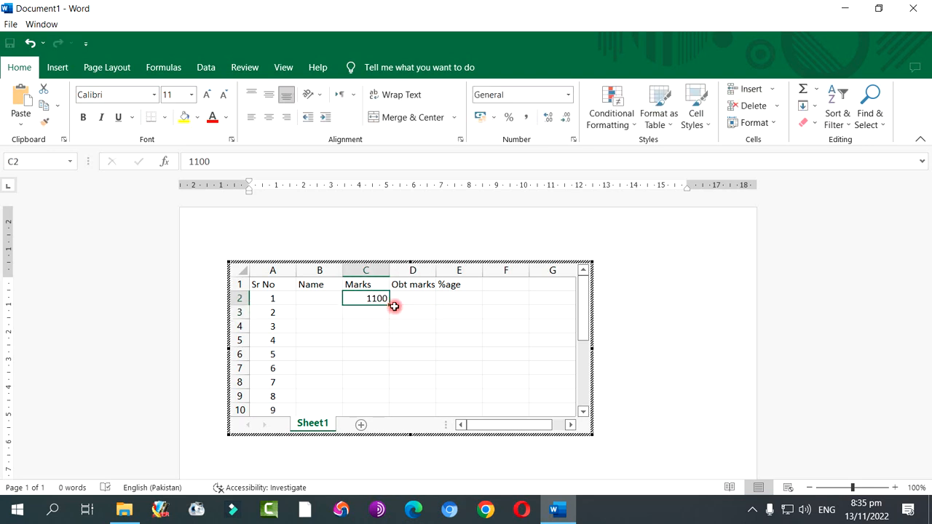
Copy 1100 down the Marks column to C10, and enter 56, 36, 852, 659, 955, 588 and 478 in D2 to D8
{"action": "left_click_drag", "start_coordinate": [389, 304], "coordinate": [391, 411]}
{"action": "left_click", "coordinate": [416, 298]}
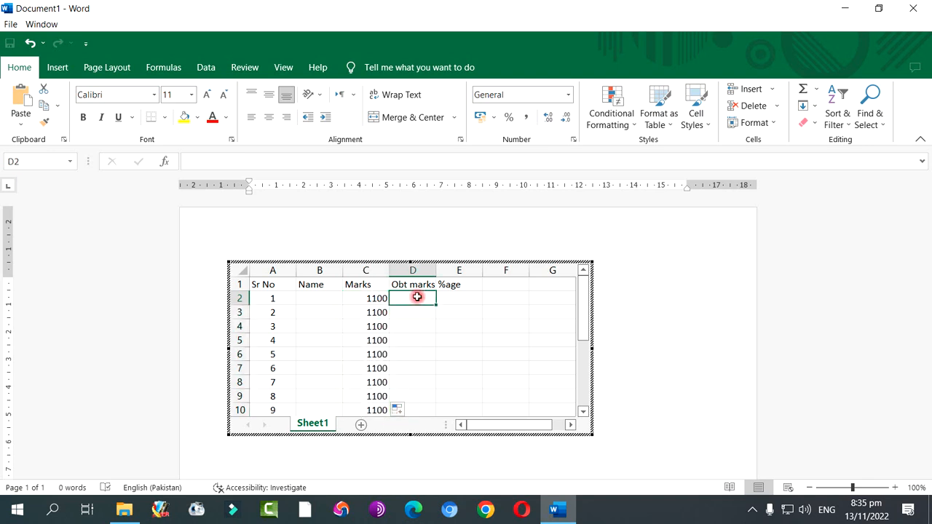
{"action": "type", "text": "56"}
{"action": "key", "text": "Return"}
{"action": "type", "text": "36"}
{"action": "key", "text": "Return"}
{"action": "type", "text": "85"}
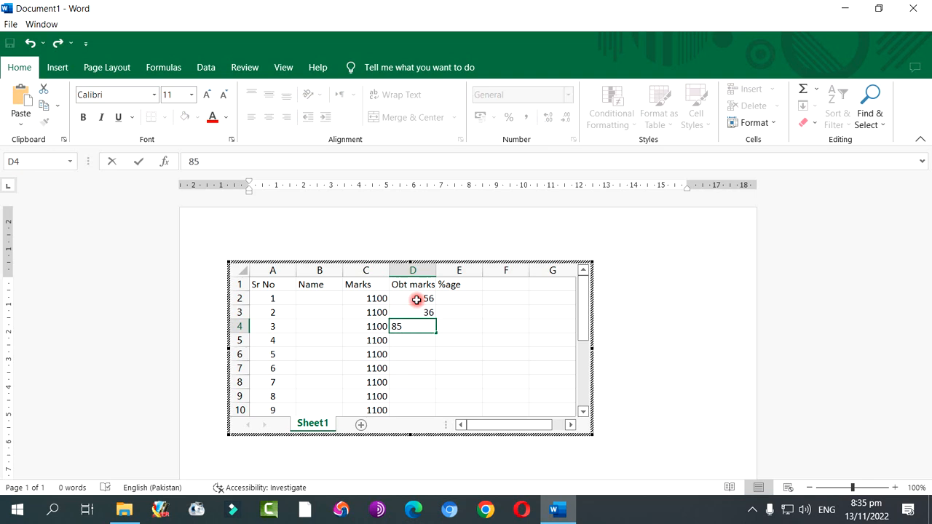
{"action": "type", "text": "2"}
{"action": "key", "text": "Return"}
{"action": "key", "text": "Return"}
{"action": "type", "text": "95"}
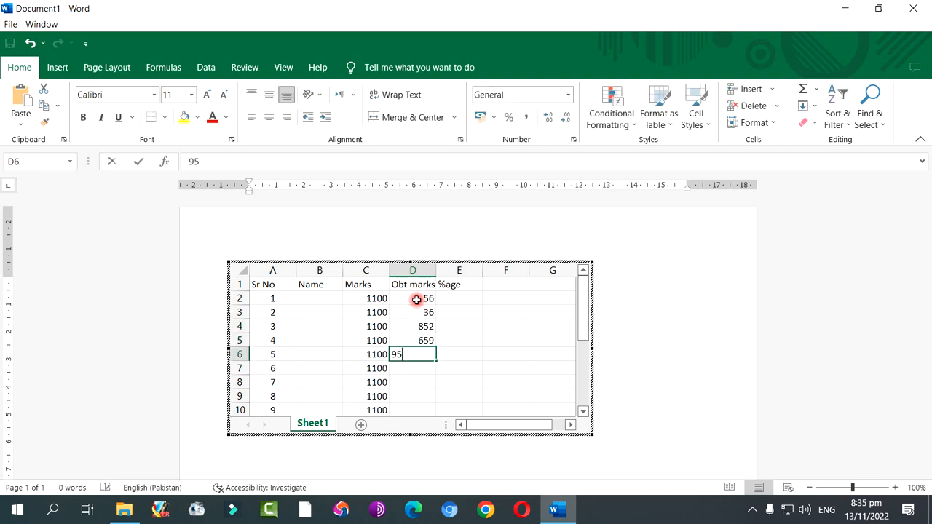
{"action": "type", "text": "5"}
{"action": "key", "text": "Return"}
{"action": "type", "text": "588"}
{"action": "key", "text": "Return"}
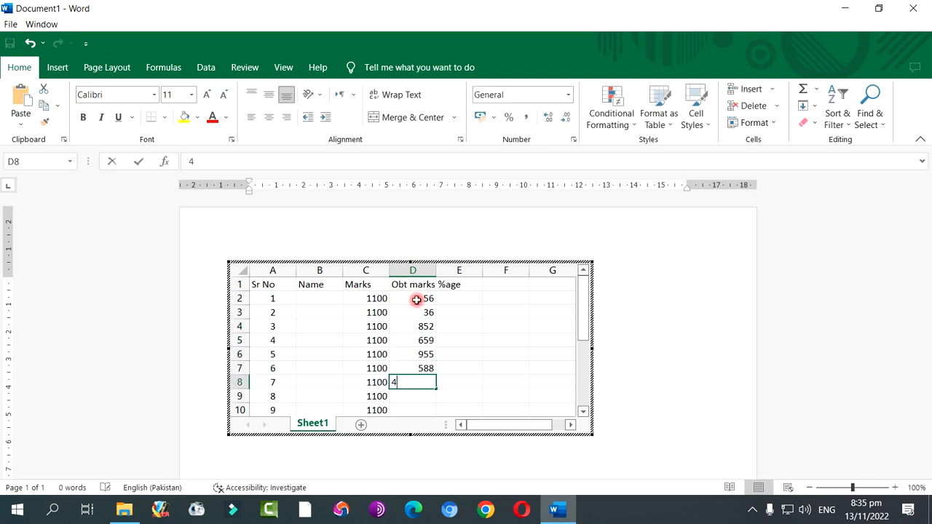
{"action": "type", "text": "478"}
Enter the percentage formula =D2/C2*100 in E2 and copy it down the %age column to E9
{"action": "left_click", "coordinate": [466, 299]}
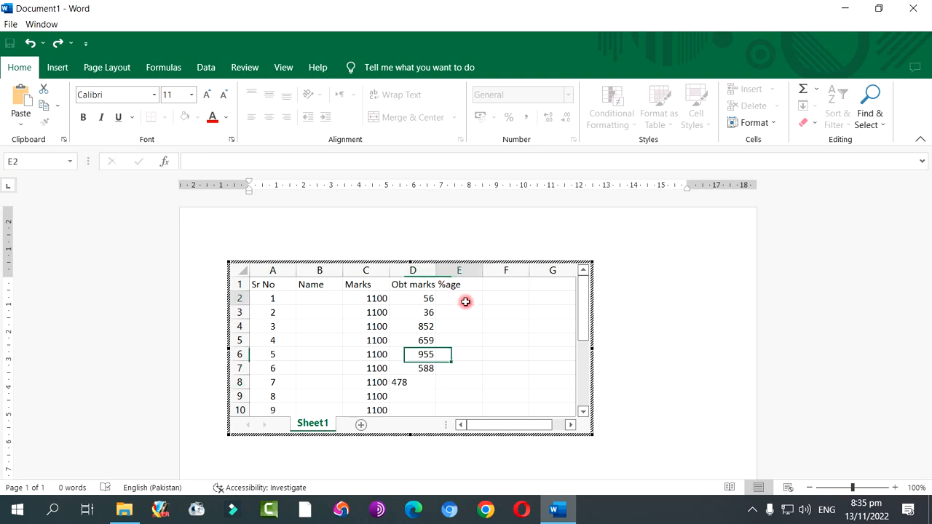
{"action": "type", "text": "="}
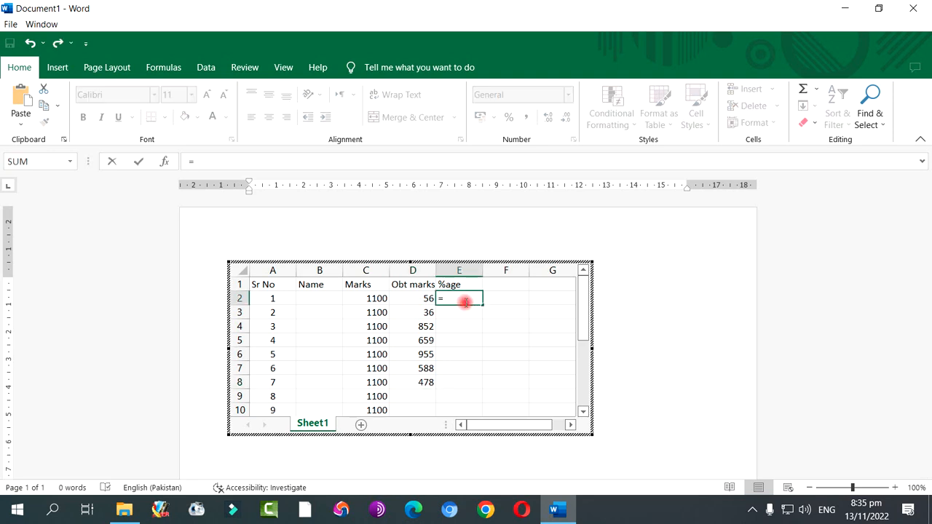
{"action": "left_click", "coordinate": [417, 297]}
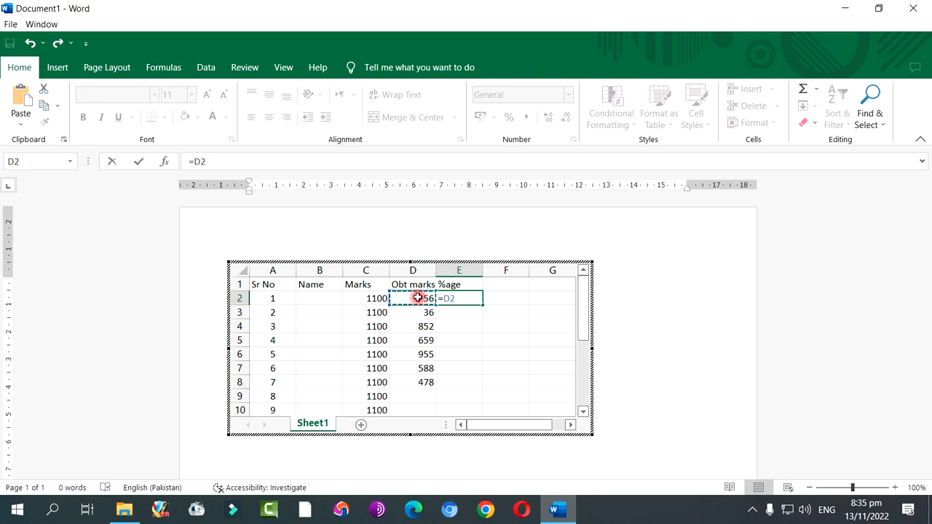
{"action": "type", "text": "/"}
{"action": "left_click", "coordinate": [374, 299]}
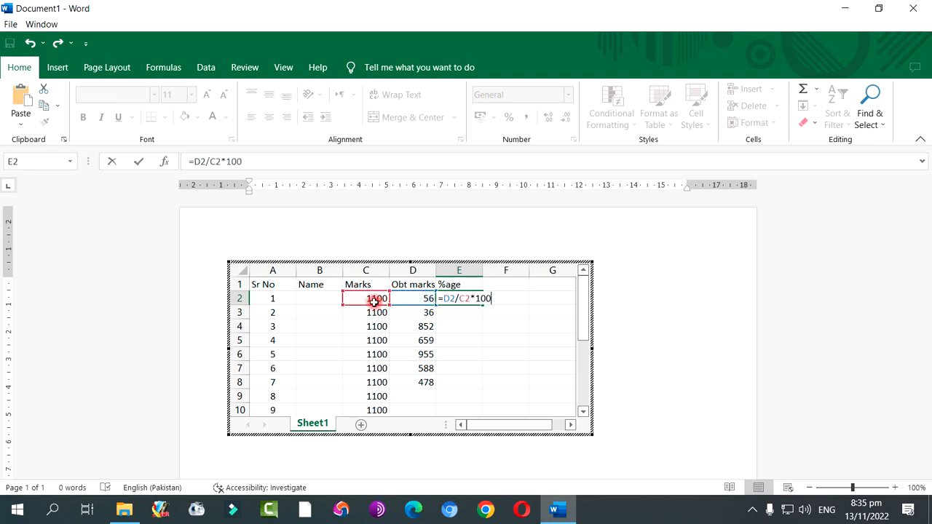
{"action": "key", "text": "Return"}
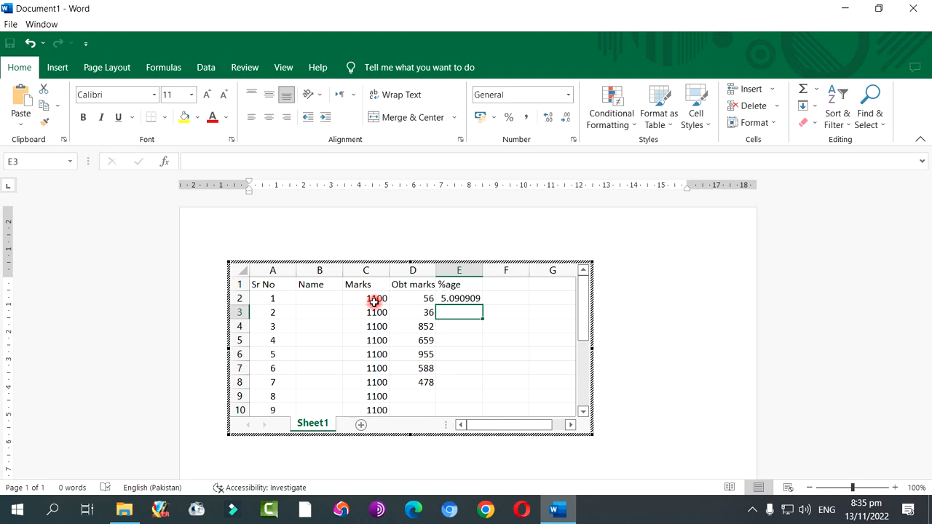
{"action": "left_click", "coordinate": [475, 298]}
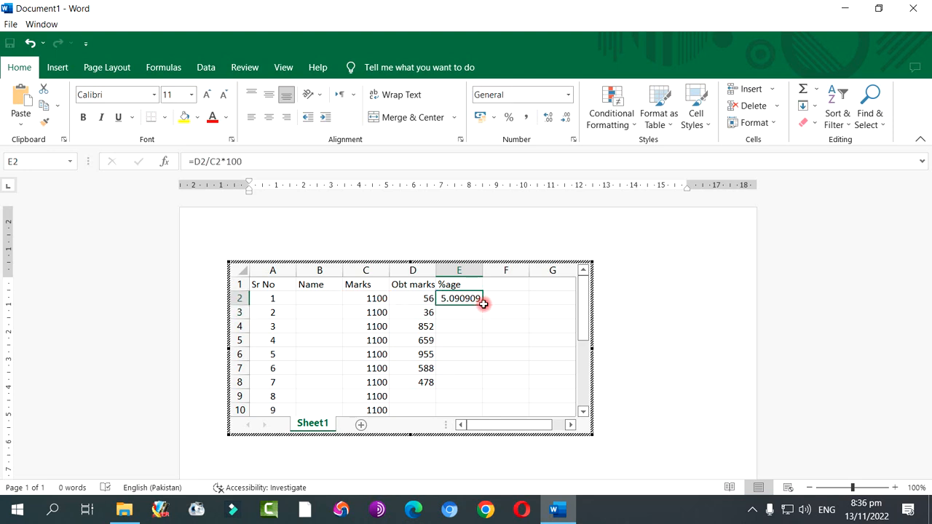
{"action": "left_click_drag", "start_coordinate": [483, 306], "coordinate": [481, 403]}
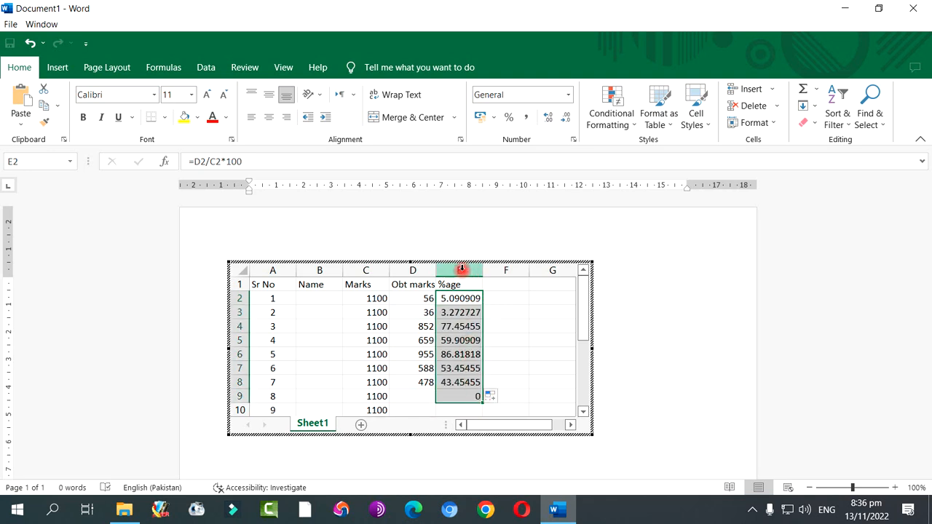
Reduce the percentages in E2 to E9 to whole numbers without decimals and centre them horizontally
{"action": "left_click", "coordinate": [566, 118]}
{"action": "left_click", "coordinate": [566, 118]}
{"action": "left_click", "coordinate": [565, 118]}
{"action": "left_click", "coordinate": [565, 119]}
{"action": "left_click", "coordinate": [566, 118]}
{"action": "left_click", "coordinate": [565, 118]}
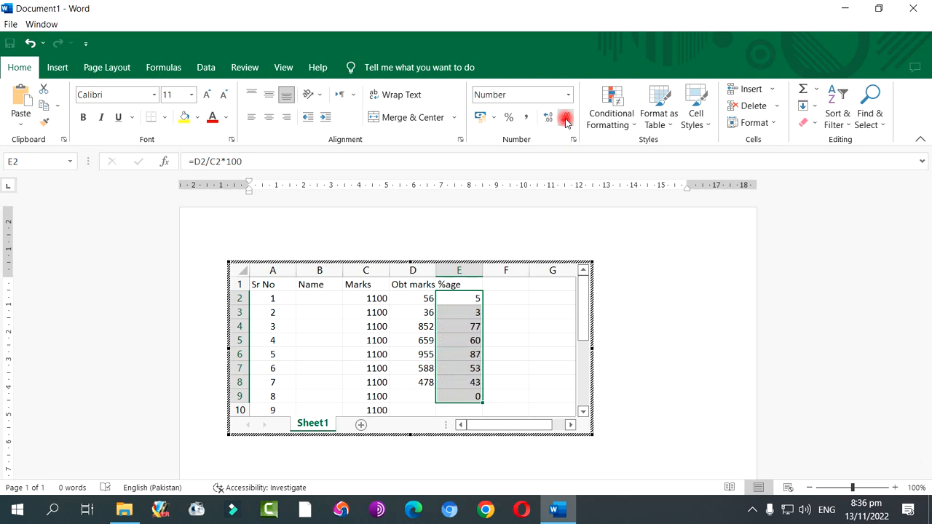
{"action": "left_click", "coordinate": [266, 118]}
{"action": "left_click", "coordinate": [311, 326]}
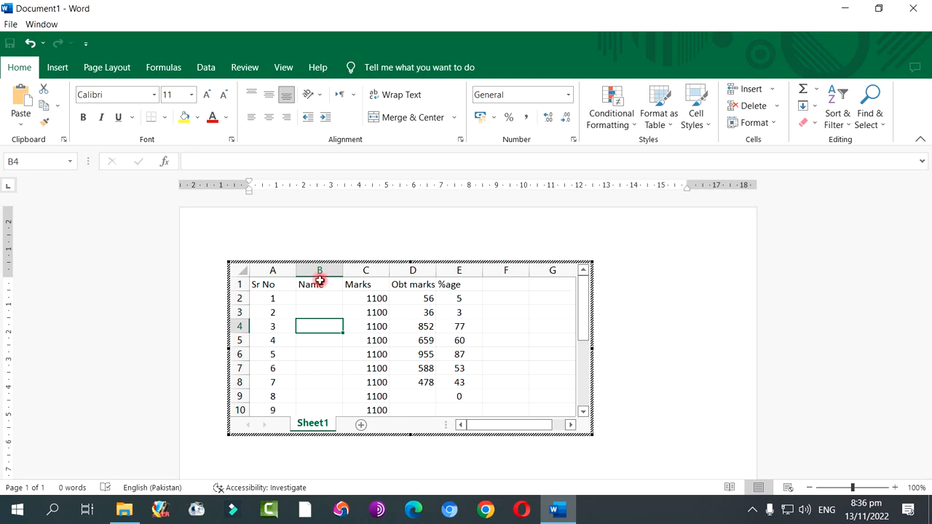
Leave the embedded spreadsheet and examine how it appears as a table on the document page
{"action": "left_click", "coordinate": [675, 319]}
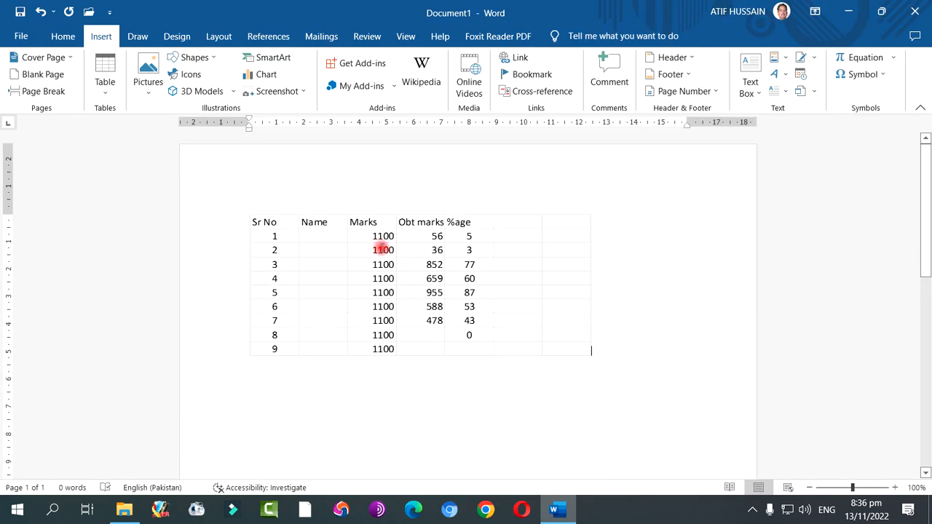
{"action": "left_click", "coordinate": [311, 220]}
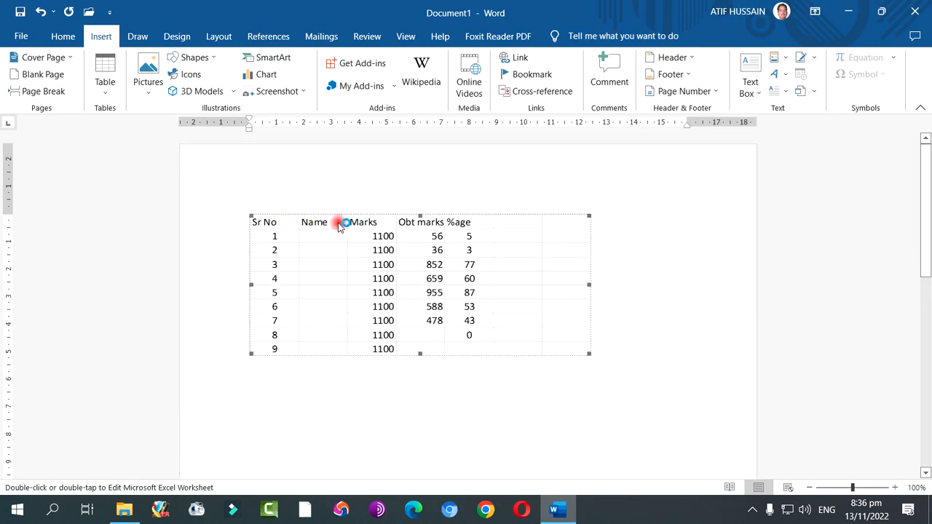
{"action": "left_click", "coordinate": [643, 279]}
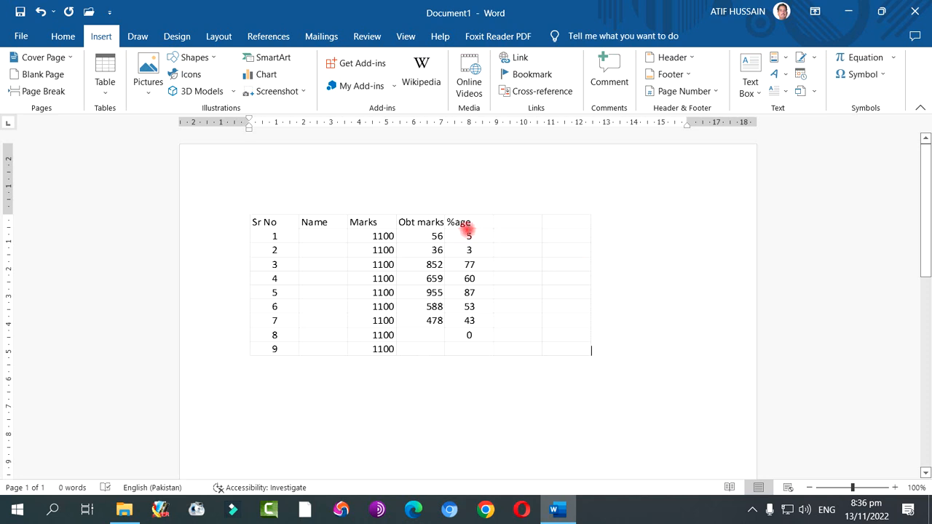
{"action": "left_click", "coordinate": [436, 223]}
{"action": "left_click", "coordinate": [655, 251]}
Reopen the embedded spreadsheet for editing and give the headings A1 to E1 a light blue fill with all borders
{"action": "double_click", "coordinate": [447, 220]}
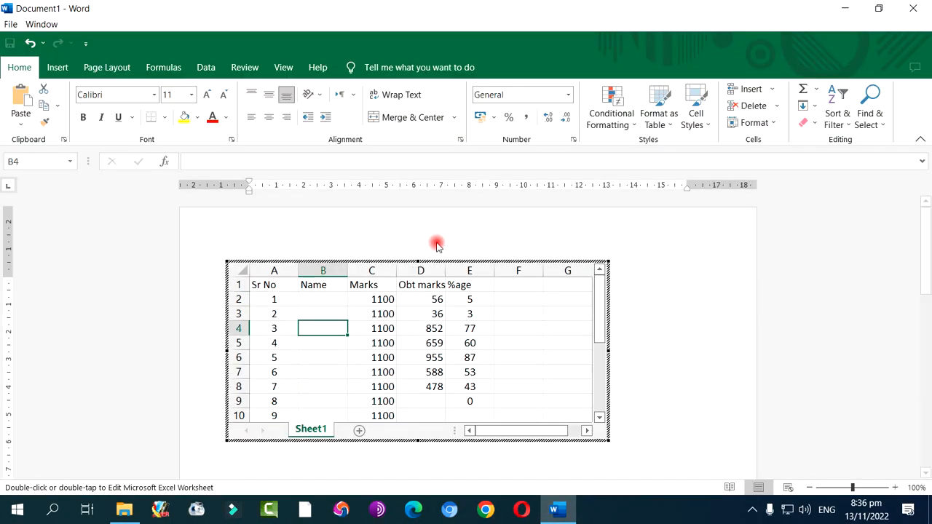
{"action": "left_click_drag", "start_coordinate": [254, 285], "coordinate": [473, 285]}
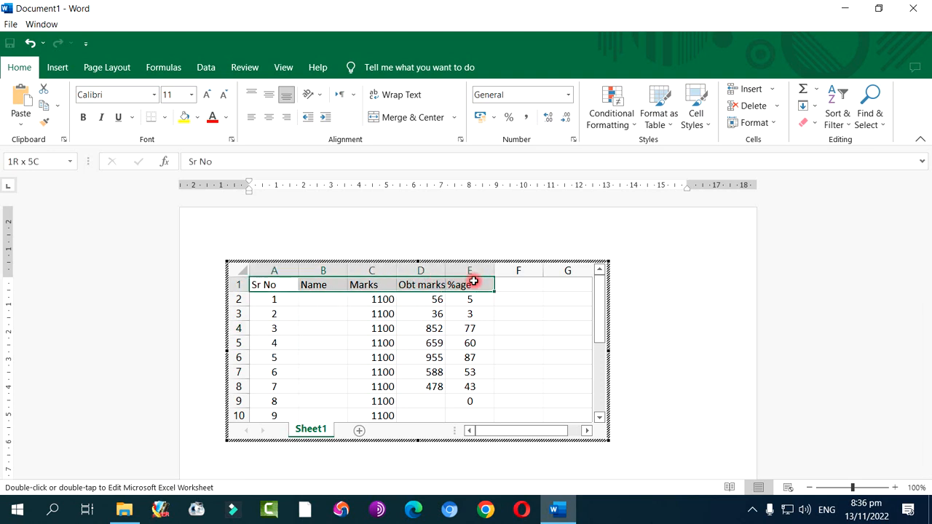
{"action": "left_click", "coordinate": [196, 117]}
{"action": "left_click", "coordinate": [229, 176]}
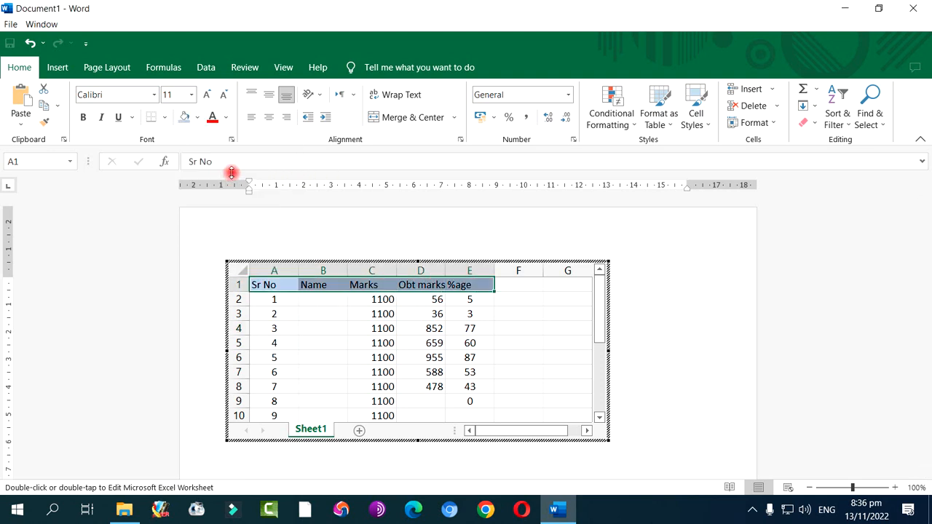
{"action": "left_click", "coordinate": [165, 118]}
{"action": "left_click", "coordinate": [178, 245]}
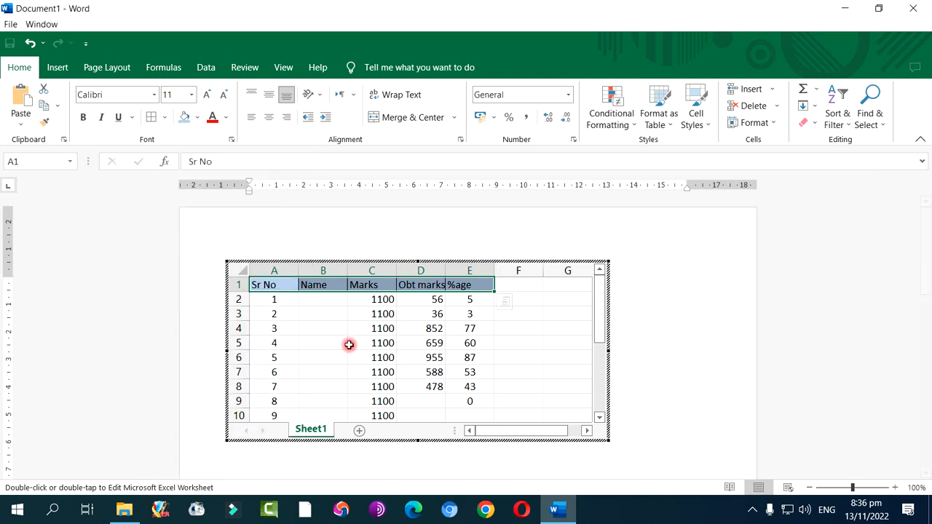
Apply a light gold fill and all borders to the data rows below the headings, from column A to column E
{"action": "left_click", "coordinate": [349, 345]}
{"action": "left_click_drag", "start_coordinate": [262, 296], "coordinate": [480, 416]}
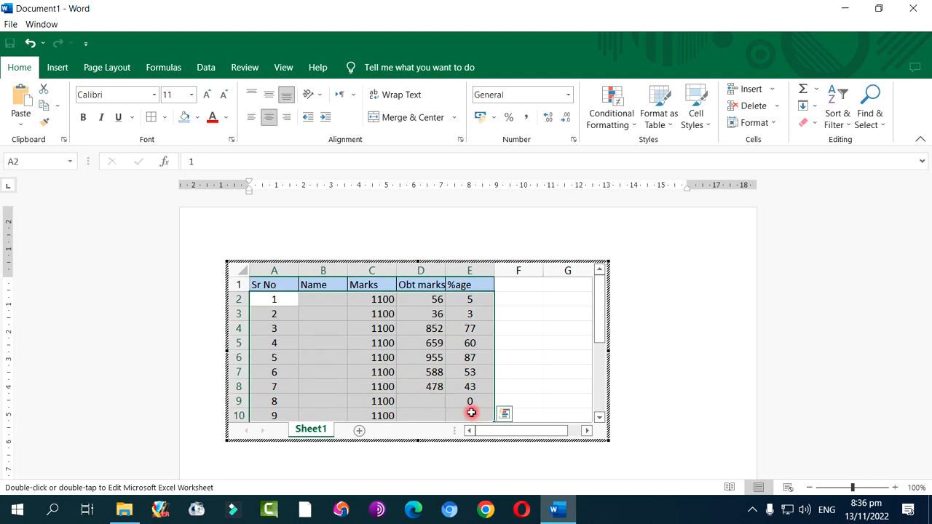
{"action": "left_click", "coordinate": [197, 118]}
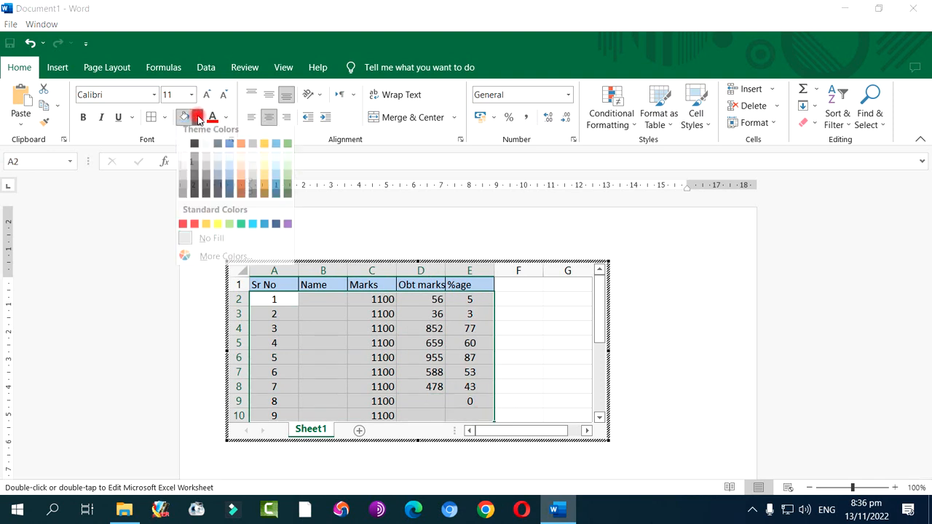
{"action": "left_click", "coordinate": [263, 178]}
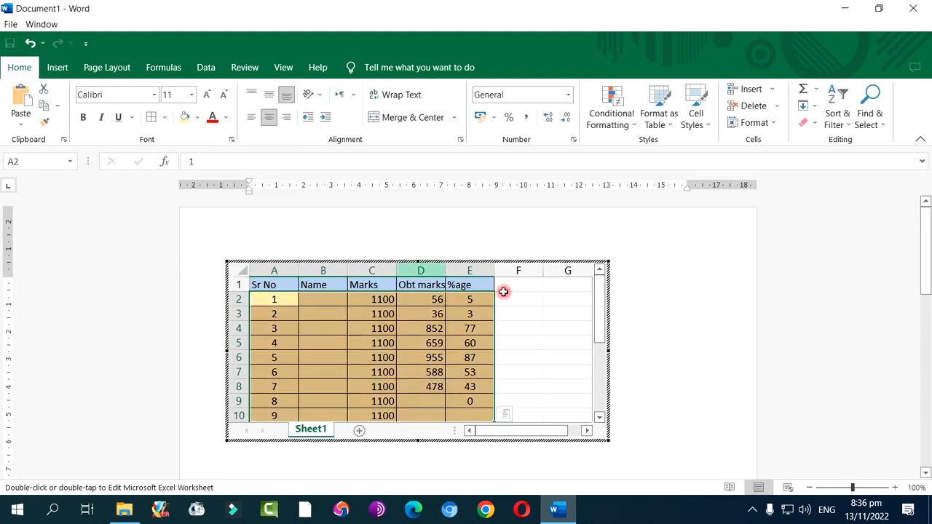
Return to the document and widen the embedded table to about 15.4 cm, almost reaching the right page margin
{"action": "left_click", "coordinate": [658, 318]}
{"action": "left_click", "coordinate": [474, 352]}
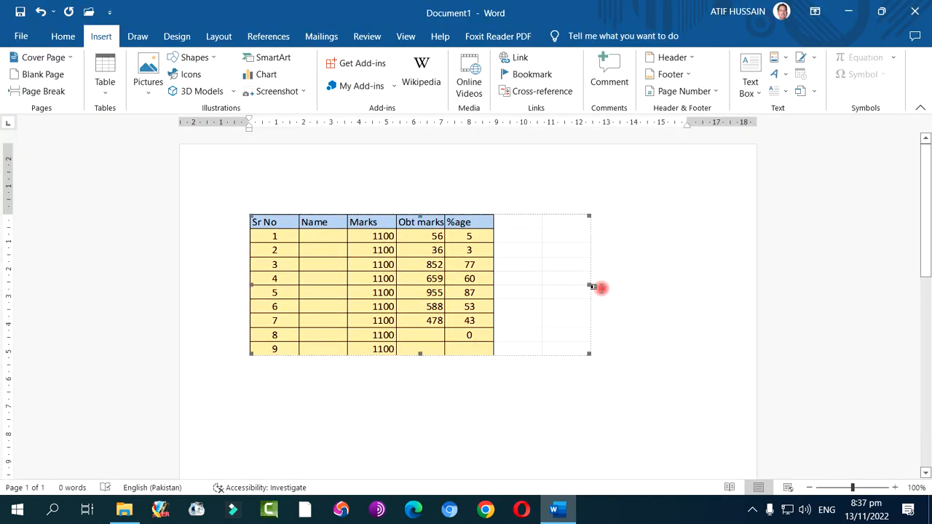
{"action": "left_click_drag", "start_coordinate": [564, 288], "coordinate": [531, 290]}
{"action": "left_click_drag", "start_coordinate": [659, 298], "coordinate": [671, 301]}
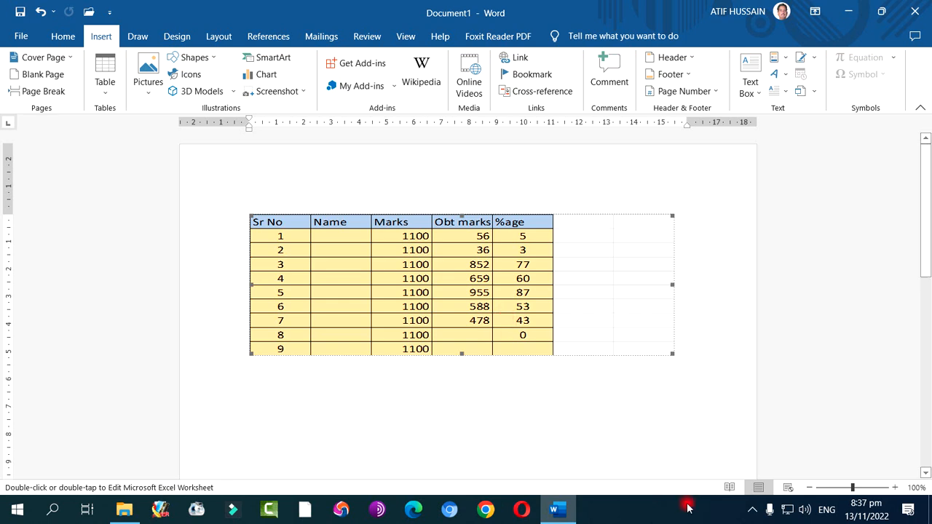
{"action": "left_click", "coordinate": [752, 509]}
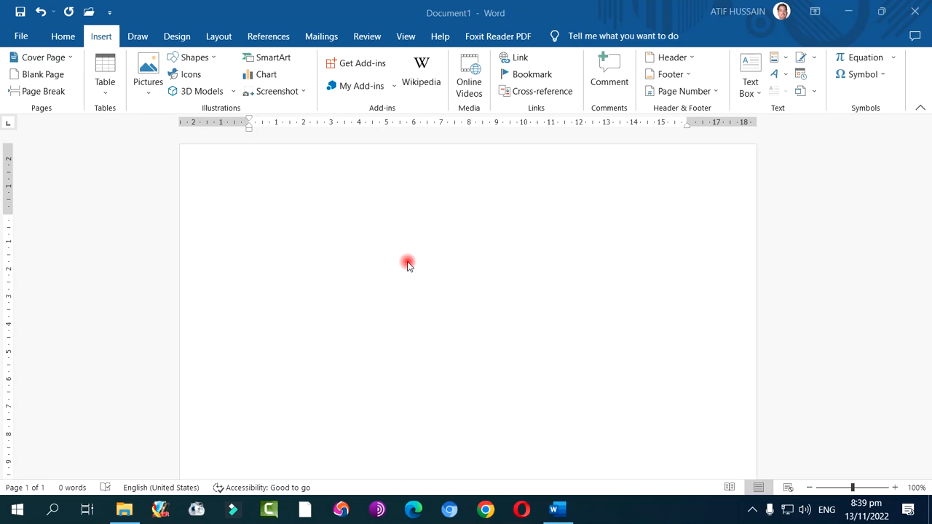
Start inserting a picture from this device and browse drive E: to My PC, Backgrounds, New DV BG, FRAMES
{"action": "left_click", "coordinate": [306, 185]}
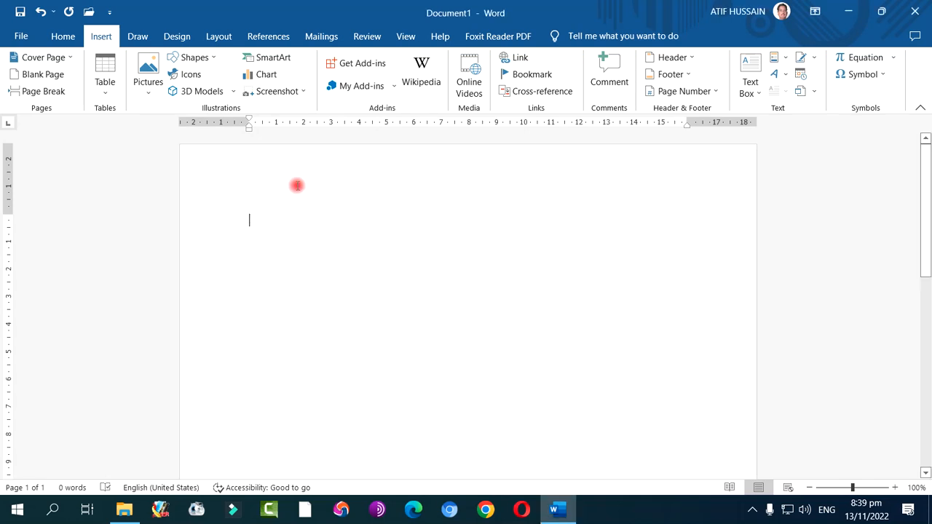
{"action": "left_click", "coordinate": [150, 90]}
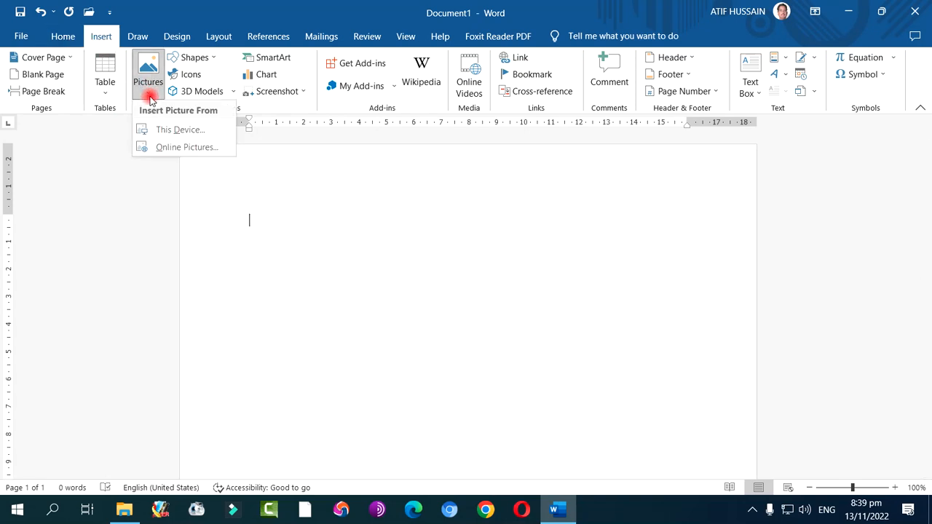
{"action": "left_click", "coordinate": [168, 129]}
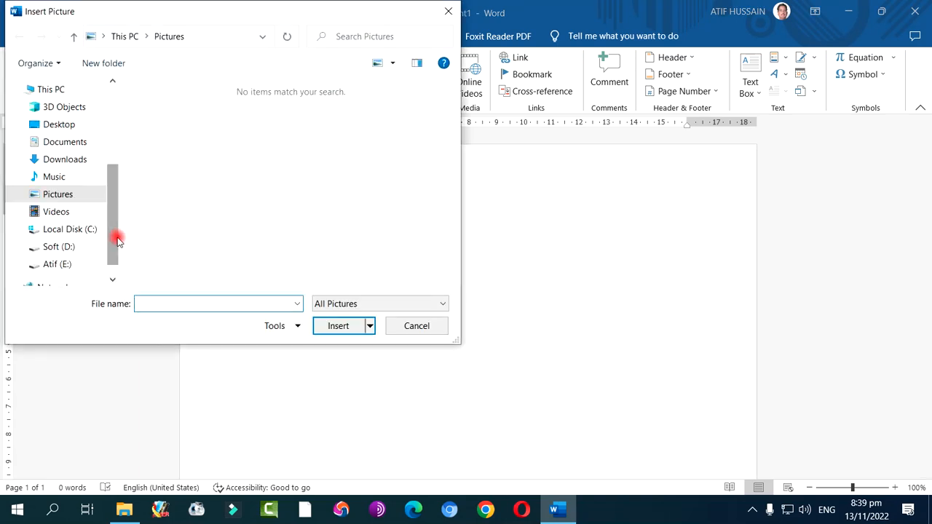
{"action": "left_click", "coordinate": [58, 263]}
{"action": "scroll", "coordinate": [198, 223], "scroll_direction": "down", "scroll_amount": 5}
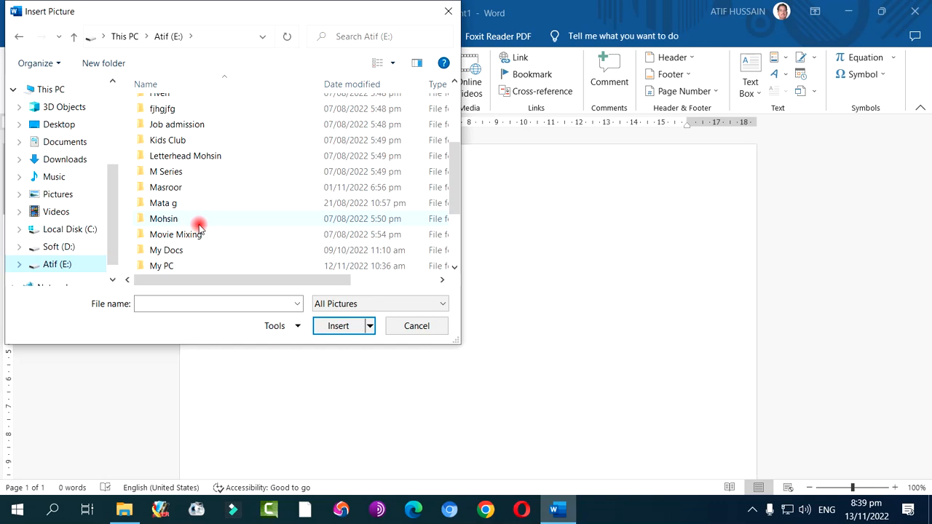
{"action": "double_click", "coordinate": [175, 171]}
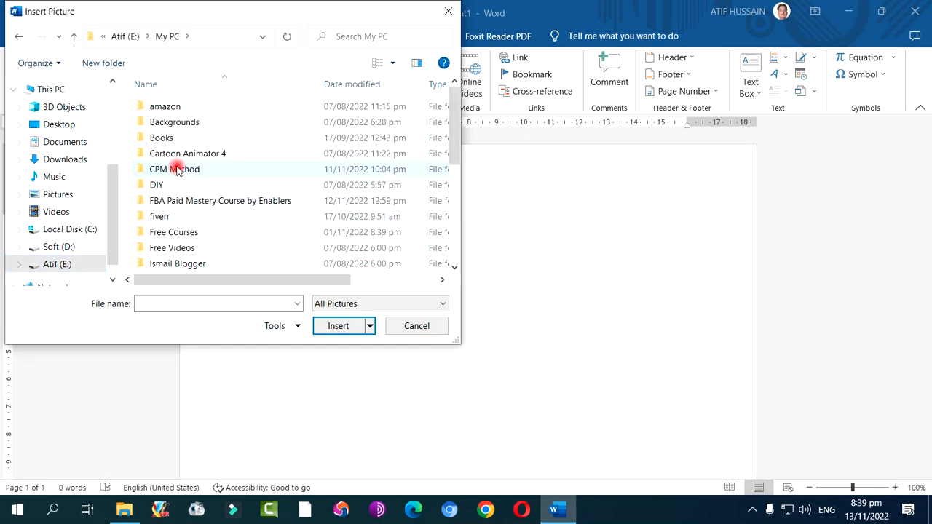
{"action": "double_click", "coordinate": [178, 123]}
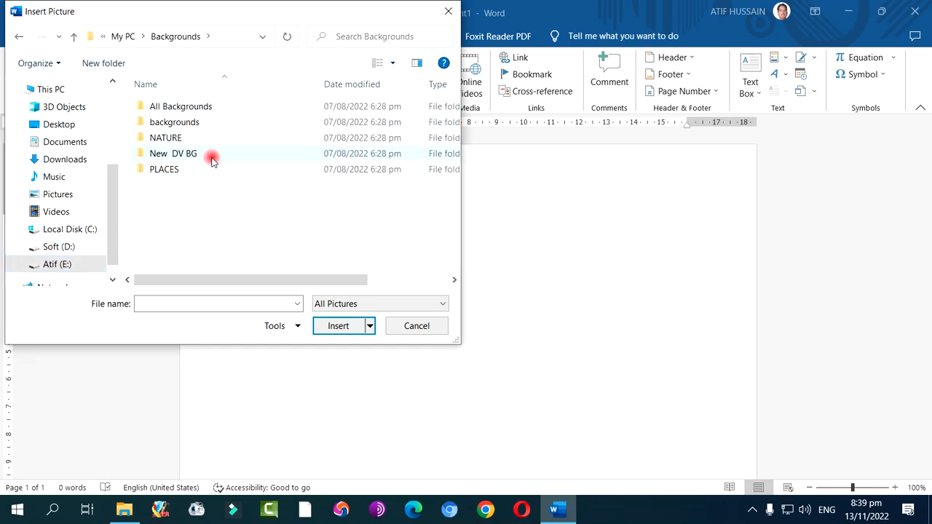
{"action": "double_click", "coordinate": [212, 160]}
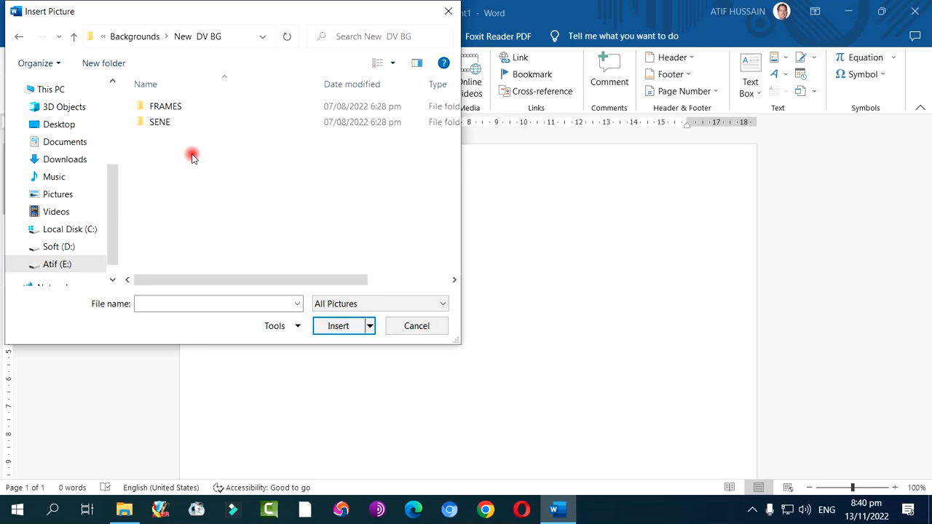
{"action": "double_click", "coordinate": [177, 105]}
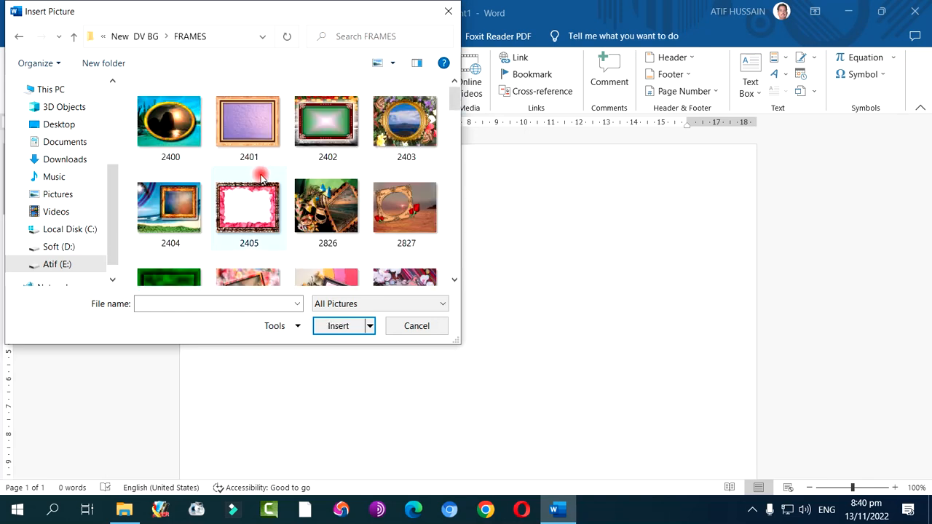
Insert picture 2840 from the FRAMES folder into the document and look it over on the page
{"action": "scroll", "coordinate": [353, 205], "scroll_direction": "down", "scroll_amount": 5}
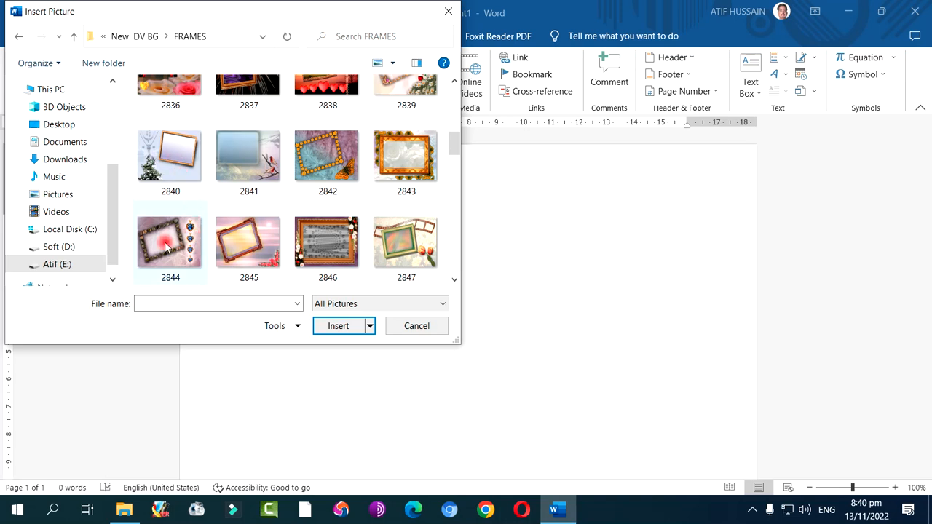
{"action": "left_click", "coordinate": [182, 158]}
{"action": "left_click", "coordinate": [340, 326]}
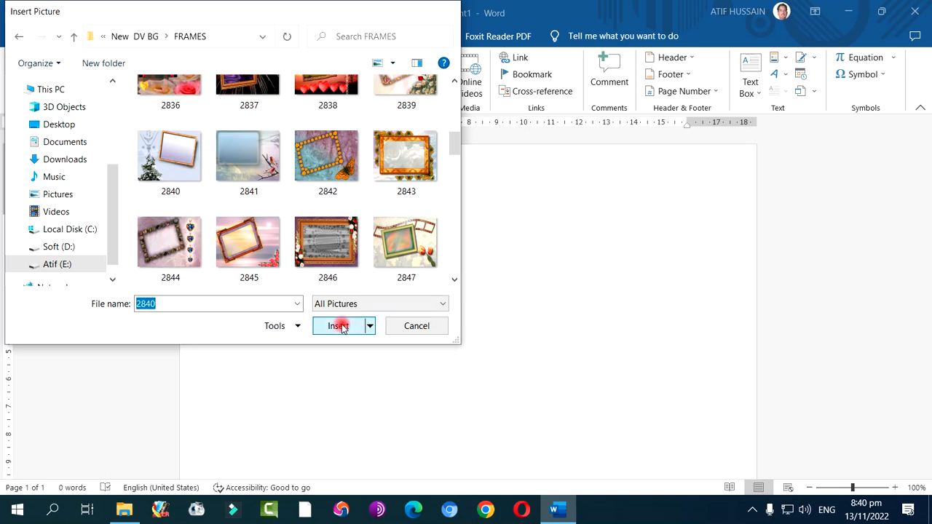
{"action": "scroll", "coordinate": [436, 338], "scroll_direction": "down", "scroll_amount": 6}
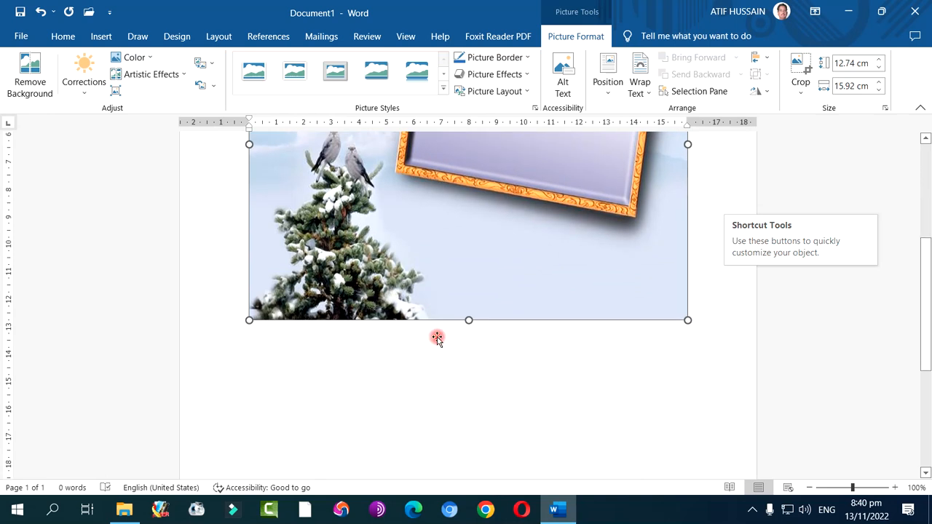
{"action": "scroll", "coordinate": [437, 338], "scroll_direction": "up", "scroll_amount": 5}
{"action": "scroll", "coordinate": [436, 338], "scroll_direction": "down", "scroll_amount": 4}
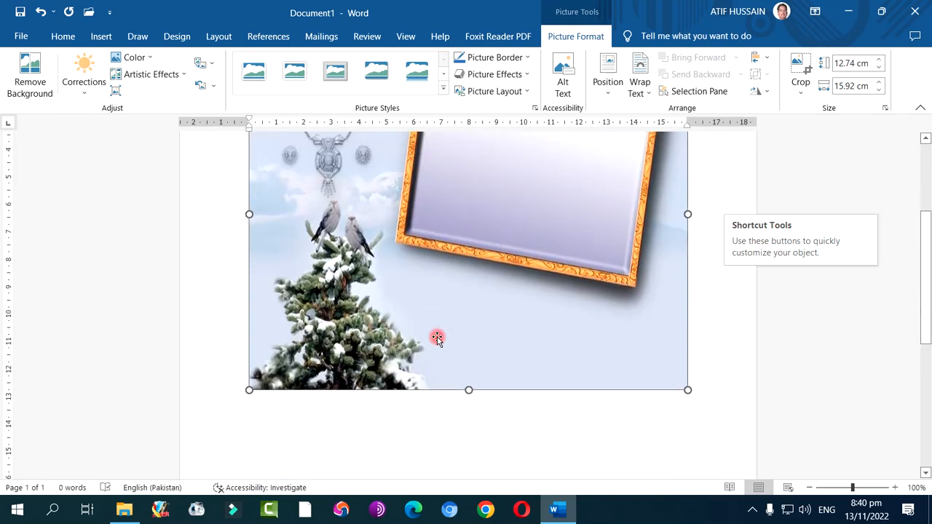
{"action": "scroll", "coordinate": [436, 337], "scroll_direction": "up", "scroll_amount": 3}
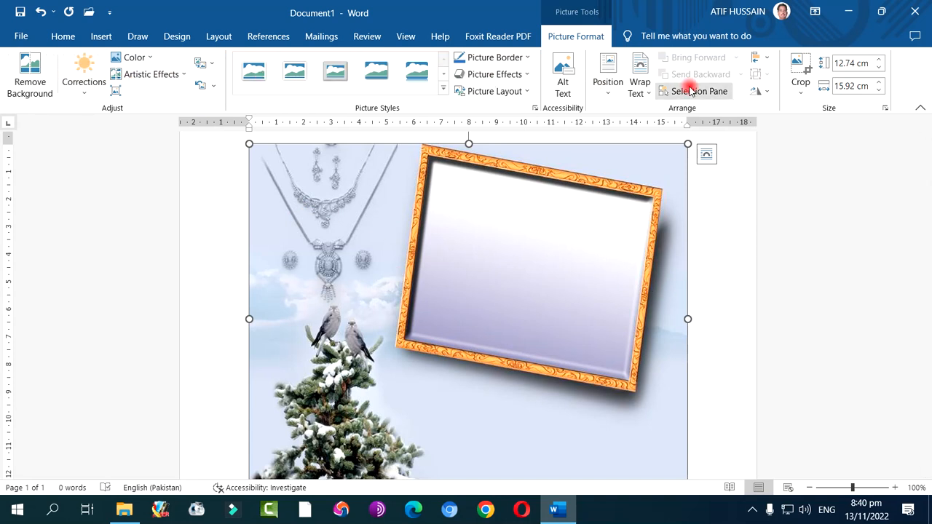
Examine the sharpen, brightness and contrast corrections and the picture styles offered for the inserted picture
{"action": "left_click", "coordinate": [721, 230]}
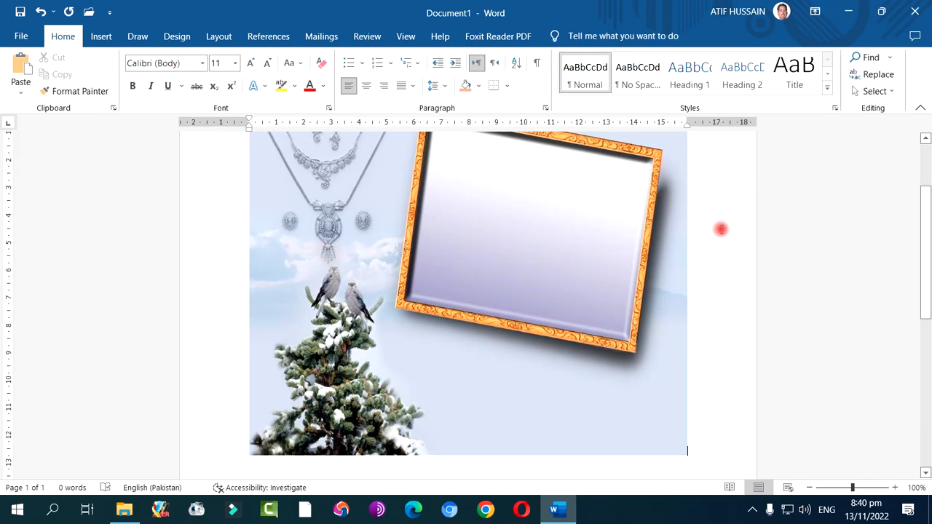
{"action": "left_click", "coordinate": [517, 220]}
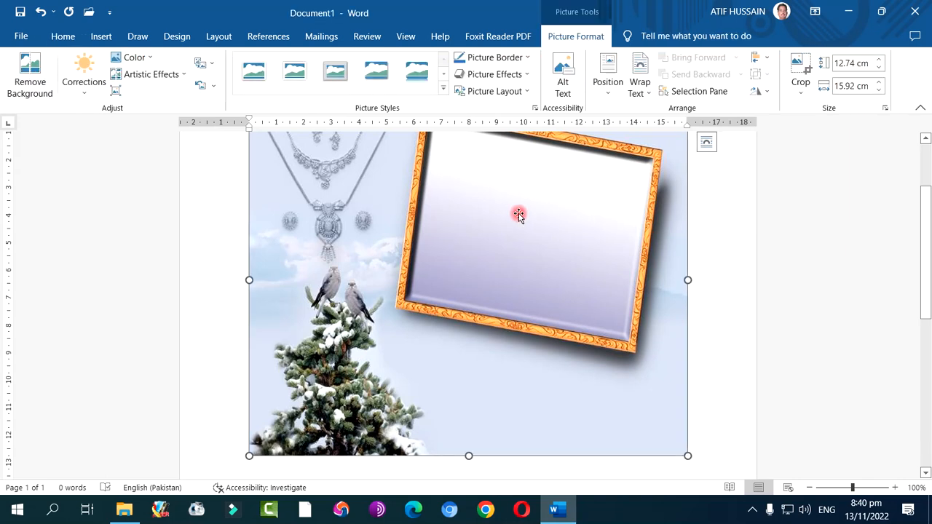
{"action": "left_click", "coordinate": [84, 93]}
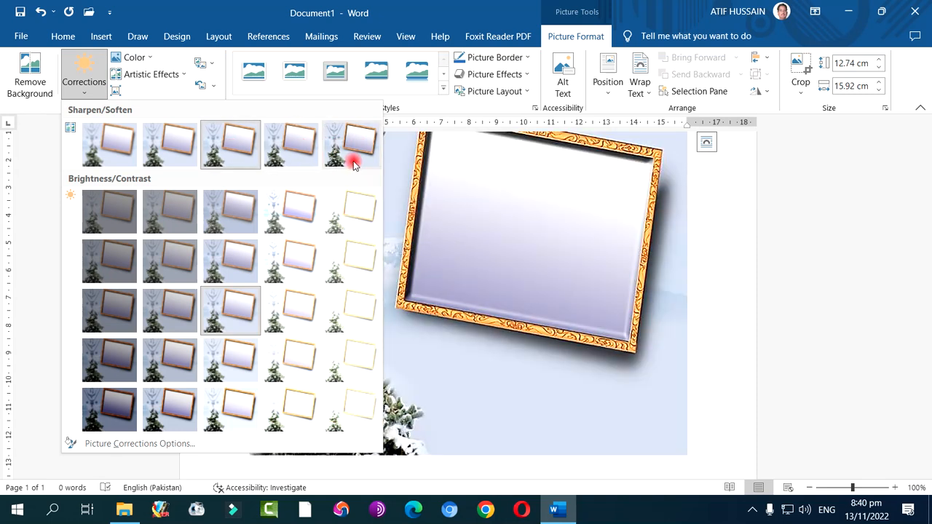
{"action": "left_click", "coordinate": [480, 227]}
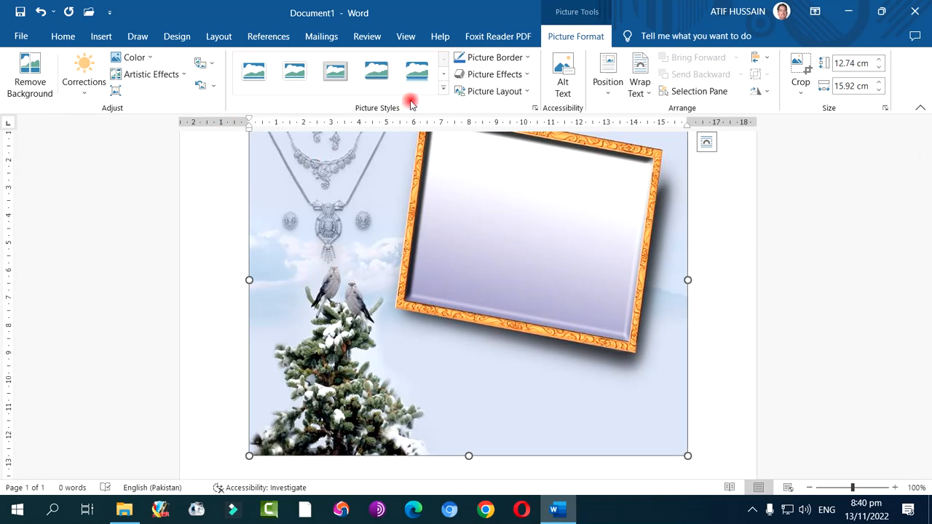
{"action": "left_click", "coordinate": [441, 88]}
{"action": "left_click", "coordinate": [495, 199]}
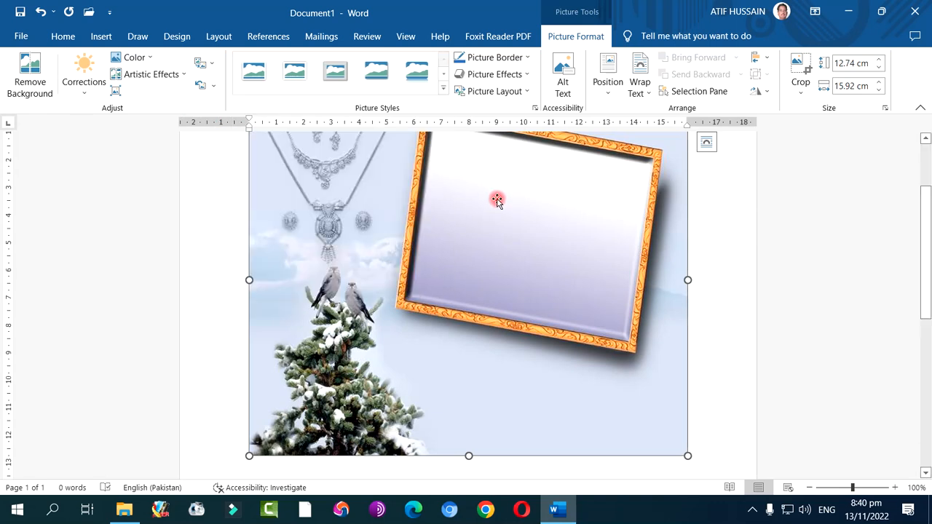
Crop the picture's bottom, top and right edges to about 9.44 by 14.97 cm and scale it down to about 6.39 by 10.13 cm
{"action": "scroll", "coordinate": [502, 247], "scroll_direction": "up", "scroll_amount": 3}
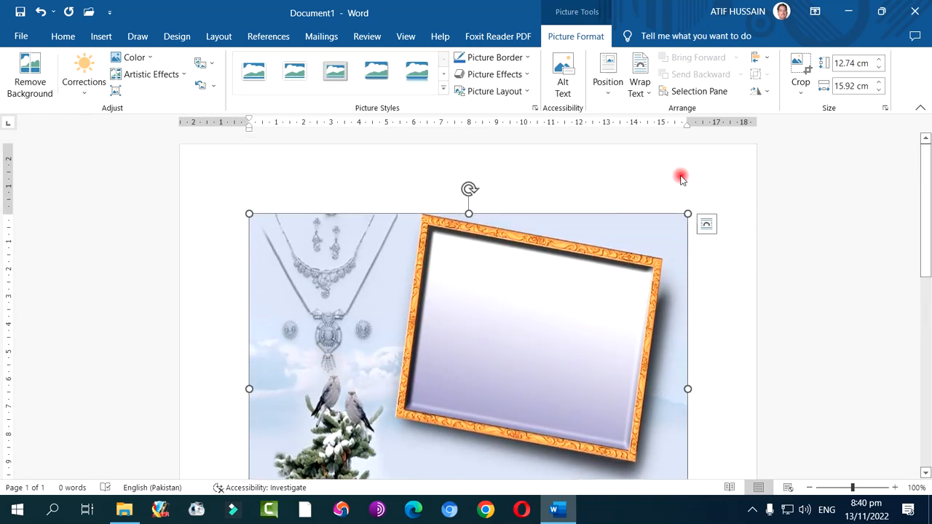
{"action": "left_click", "coordinate": [800, 64]}
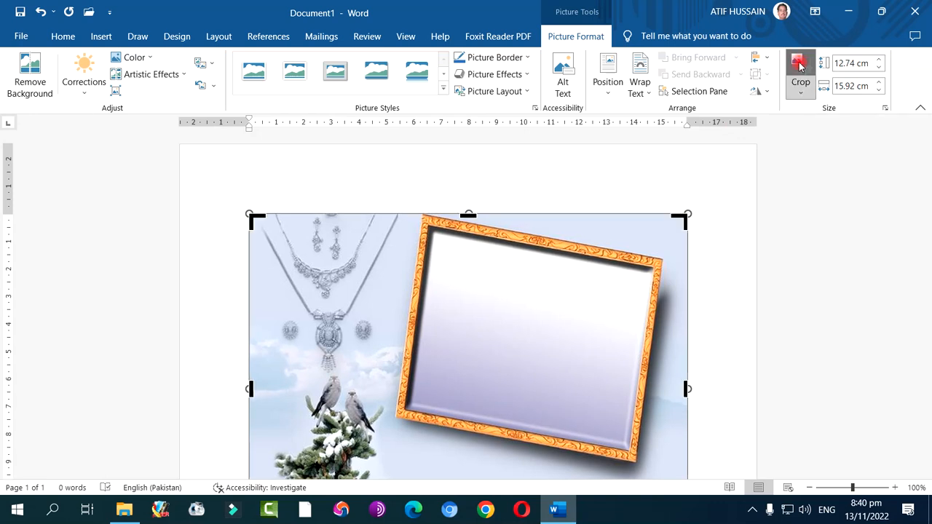
{"action": "scroll", "coordinate": [540, 299], "scroll_direction": "down", "scroll_amount": 4}
{"action": "scroll", "coordinate": [539, 299], "scroll_direction": "down", "scroll_amount": 1}
{"action": "scroll", "coordinate": [526, 308], "scroll_direction": "up", "scroll_amount": 2}
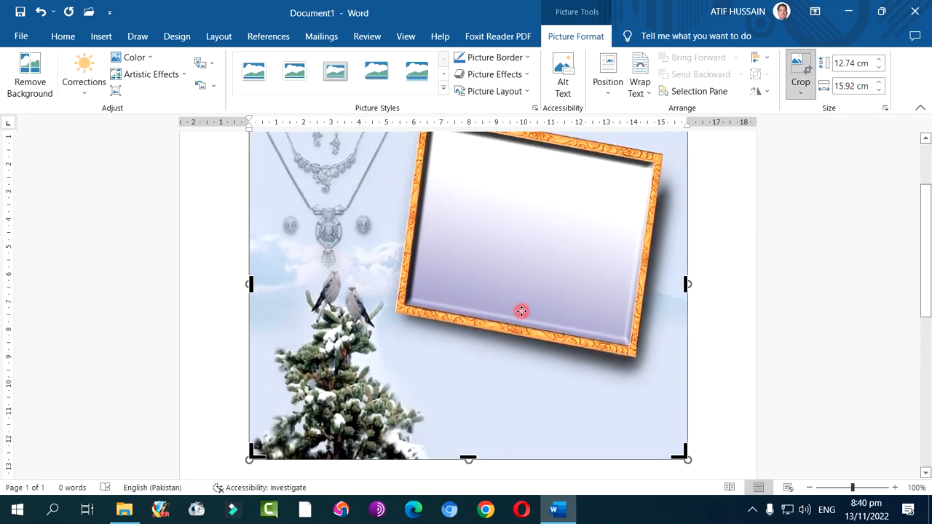
{"action": "left_click_drag", "start_coordinate": [469, 456], "coordinate": [470, 400]}
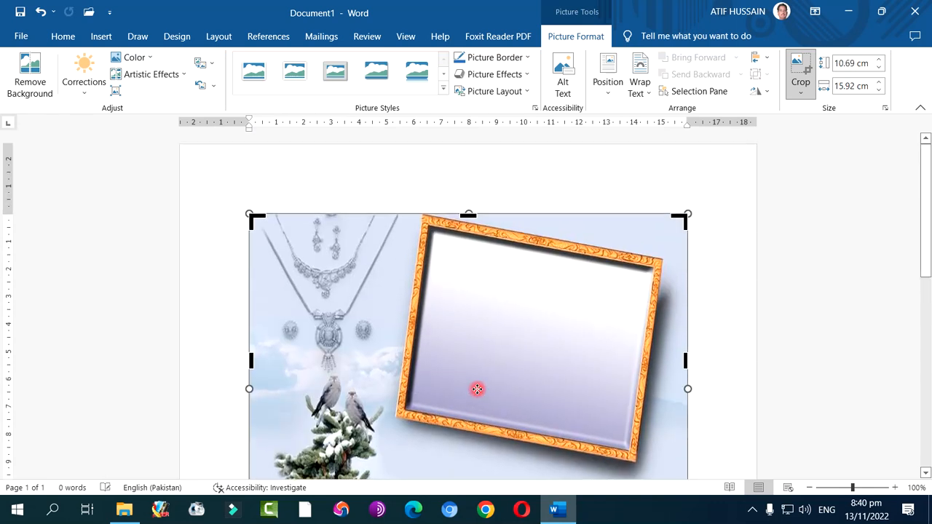
{"action": "left_click_drag", "start_coordinate": [469, 217], "coordinate": [473, 251]}
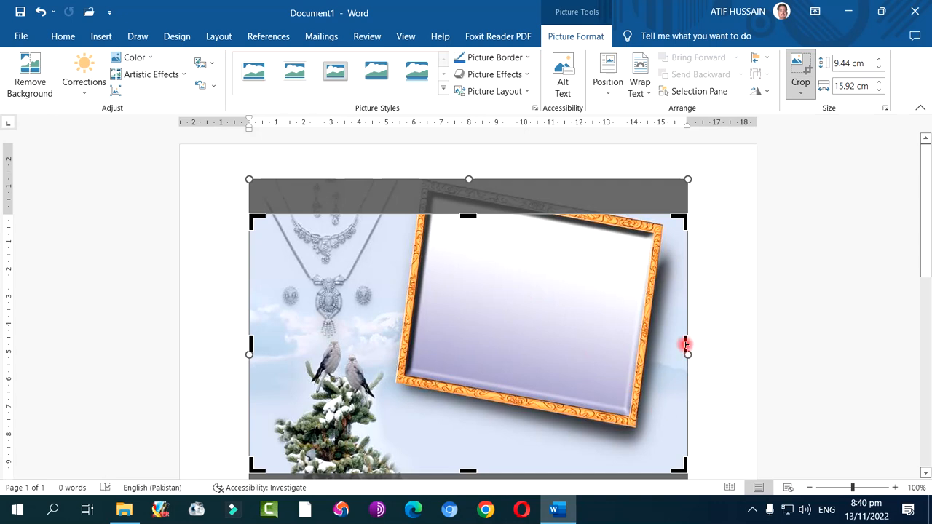
{"action": "left_click_drag", "start_coordinate": [685, 344], "coordinate": [659, 346]}
{"action": "left_click", "coordinate": [798, 64]}
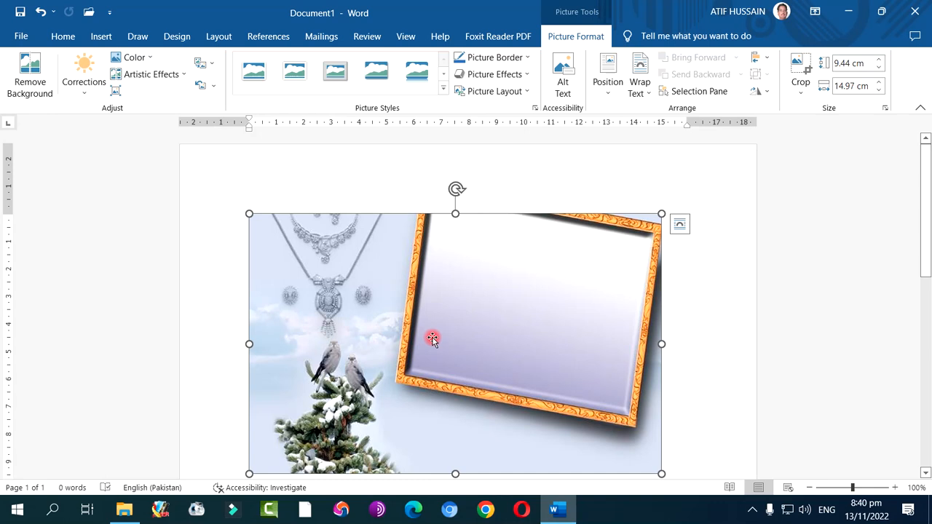
{"action": "left_click_drag", "start_coordinate": [661, 215], "coordinate": [497, 298]}
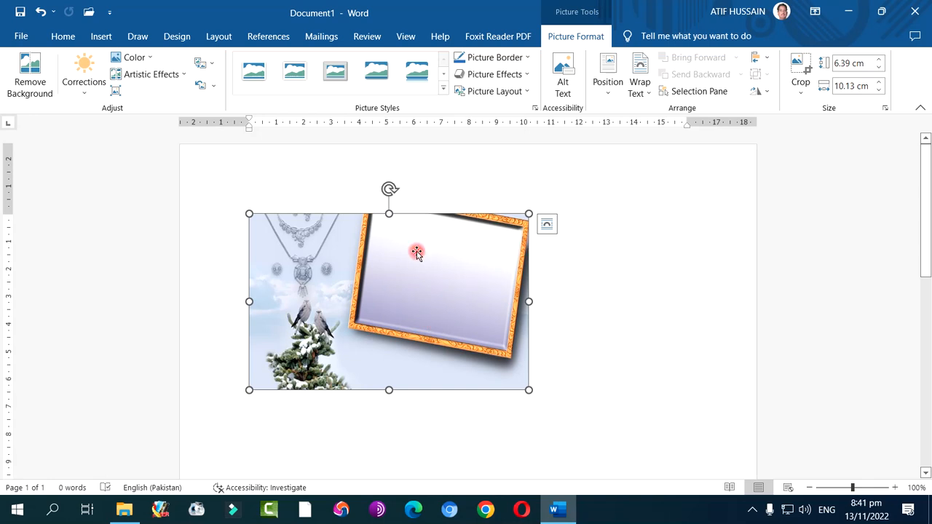
Try the Beveled Oval, Black style, a drop-shadow rectangle style and a soft-edged oval style on the picture
{"action": "left_click", "coordinate": [443, 88]}
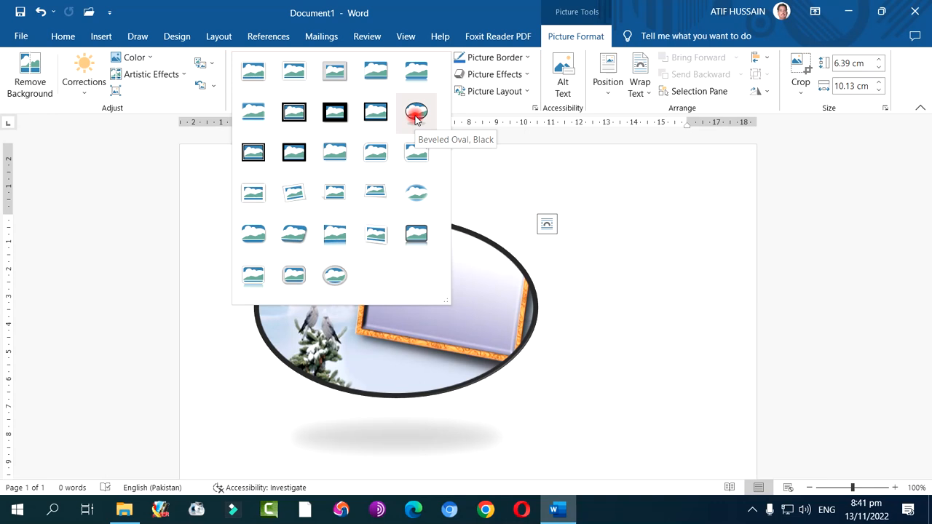
{"action": "left_click", "coordinate": [415, 117]}
{"action": "left_click", "coordinate": [440, 89]}
{"action": "left_click", "coordinate": [334, 152]}
{"action": "left_click", "coordinate": [443, 89]}
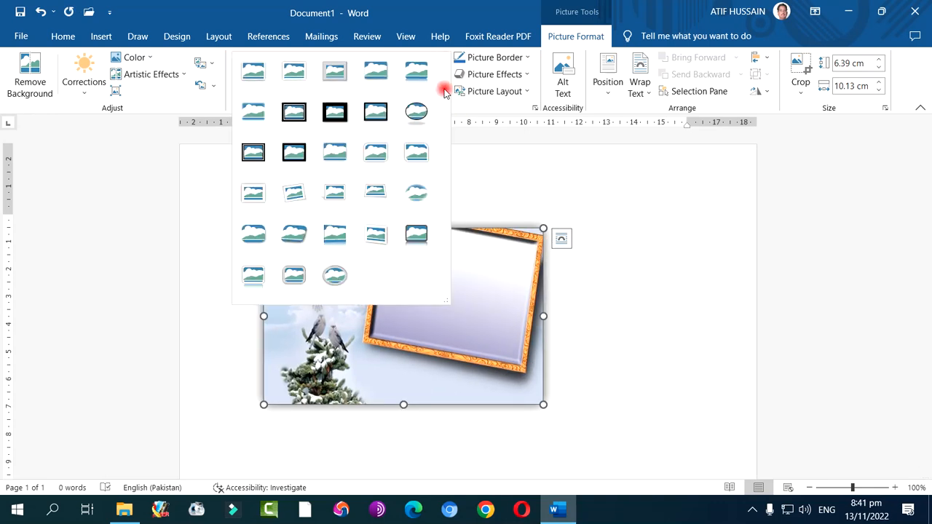
{"action": "left_click", "coordinate": [418, 195]}
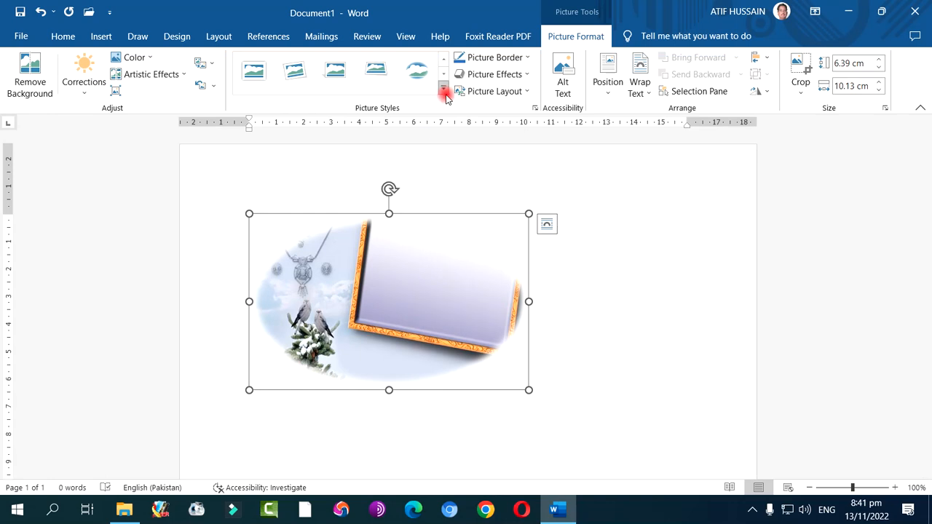
Apply the metallic framed oval style to the picture and colour its border with the blue theme colour
{"action": "left_click", "coordinate": [445, 93]}
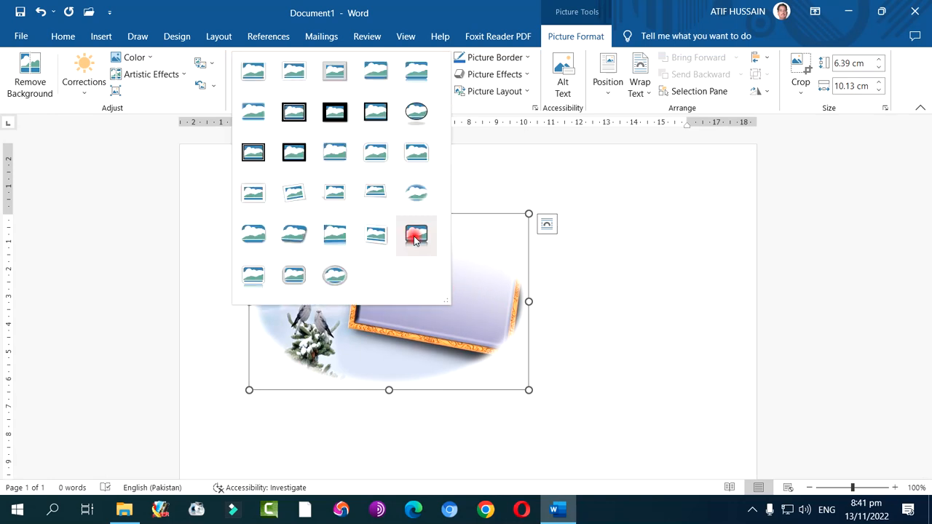
{"action": "left_click", "coordinate": [335, 275]}
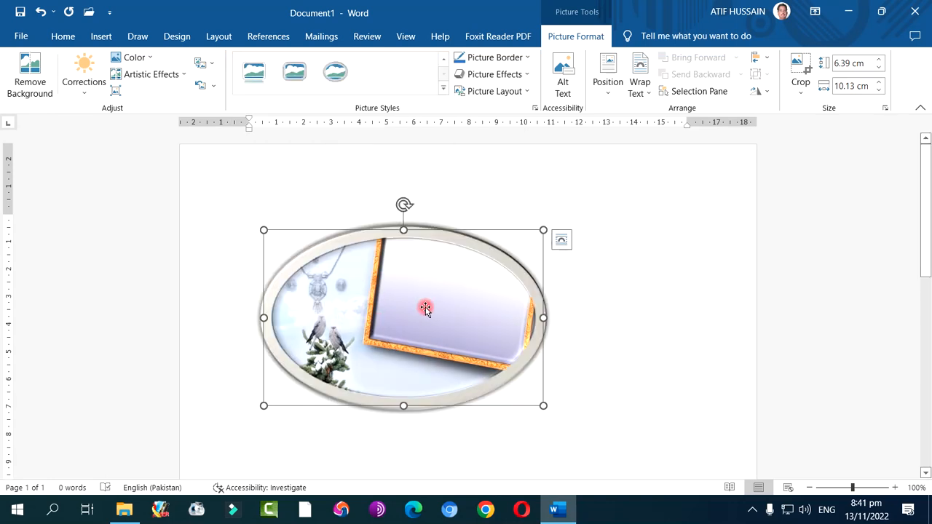
{"action": "left_click", "coordinate": [516, 58]}
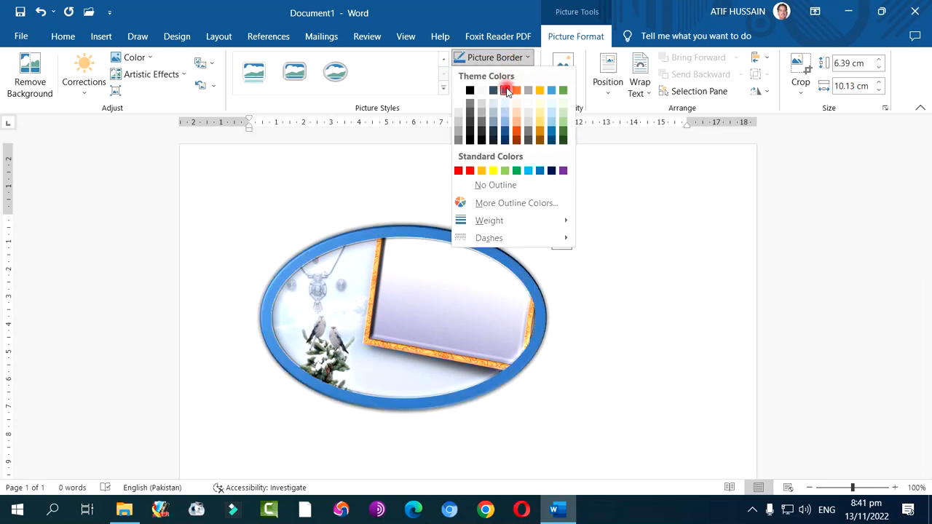
{"action": "left_click", "coordinate": [506, 90]}
Look through the border weights and try a dotted dash style on the oval picture's border
{"action": "left_click", "coordinate": [520, 59]}
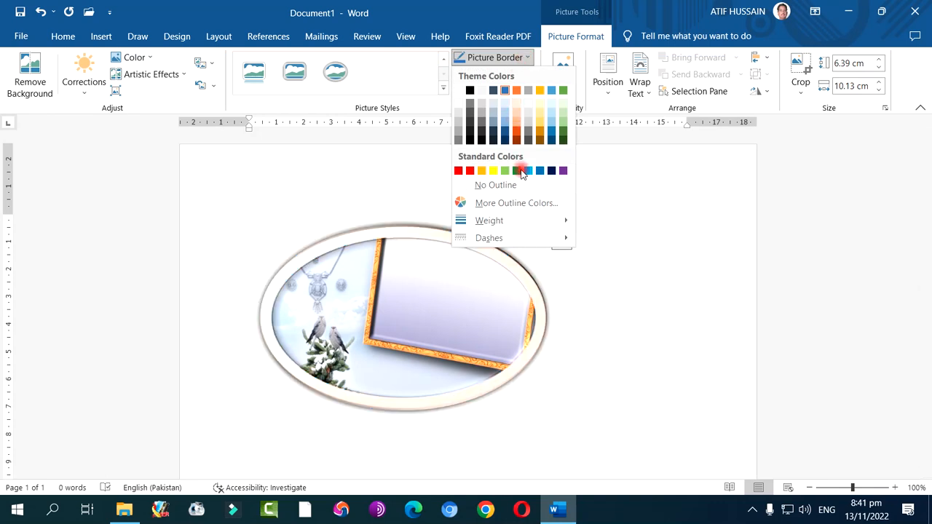
{"action": "mouse_move", "coordinate": [520, 220]}
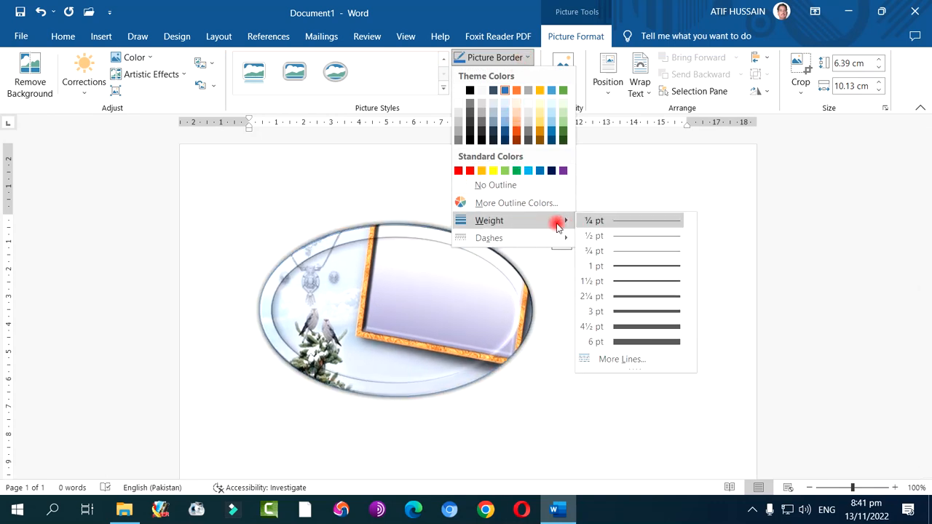
{"action": "mouse_move", "coordinate": [537, 236]}
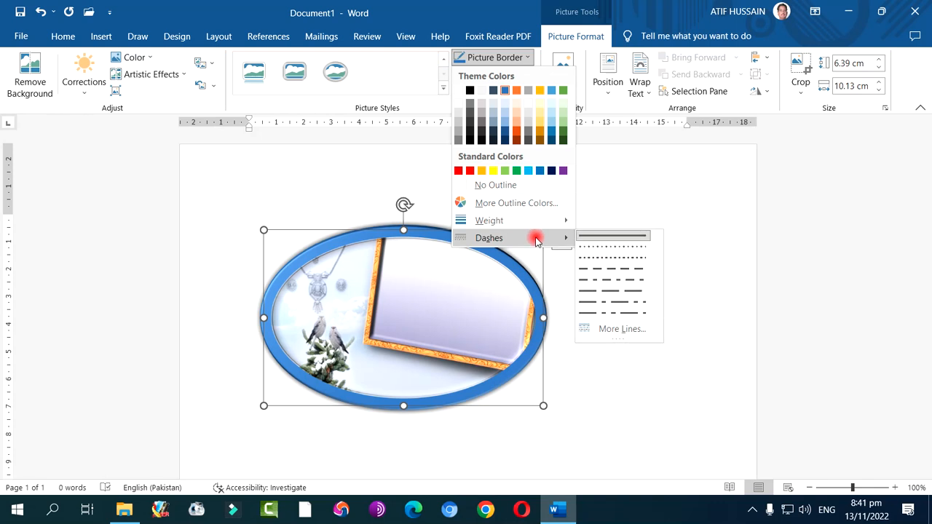
{"action": "left_click", "coordinate": [632, 243]}
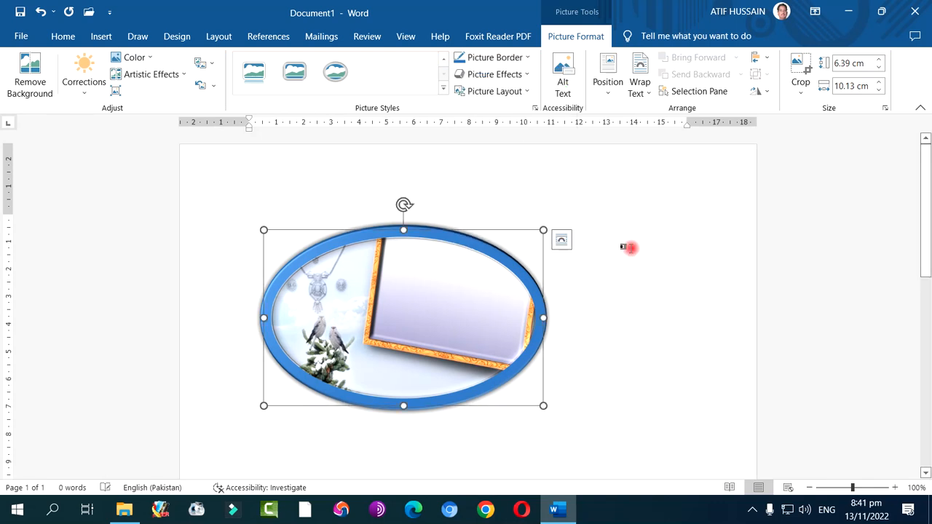
Set the oval picture's border weight to 4½ pt
{"action": "left_click", "coordinate": [516, 58]}
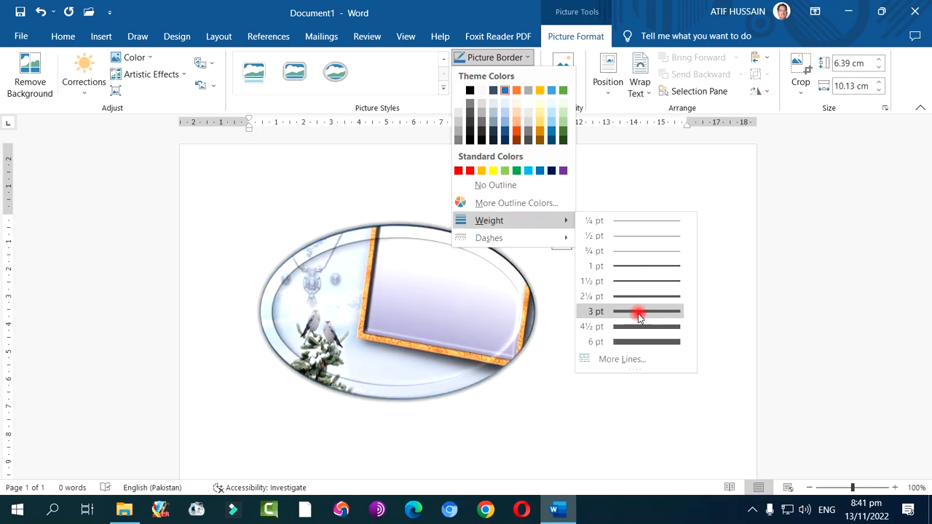
{"action": "left_click", "coordinate": [640, 325]}
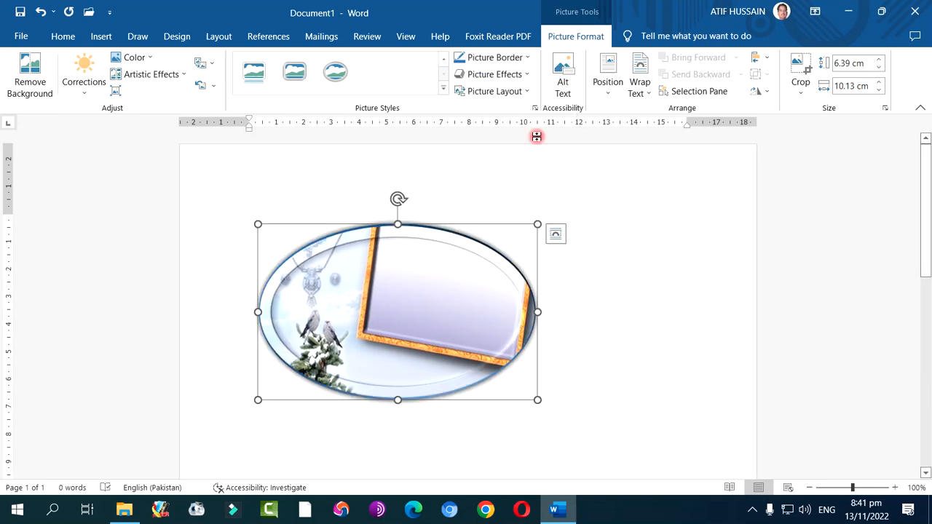
{"action": "left_click", "coordinate": [521, 76]}
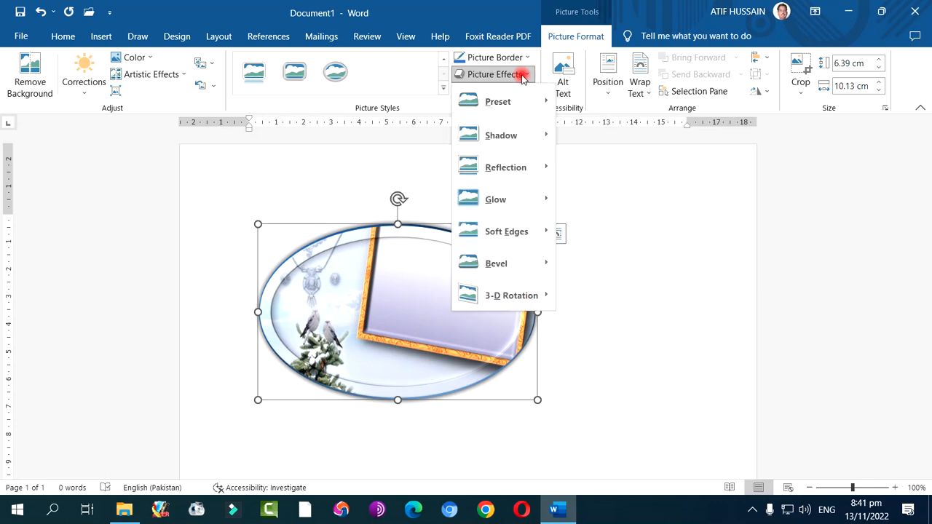
{"action": "left_click", "coordinate": [521, 76]}
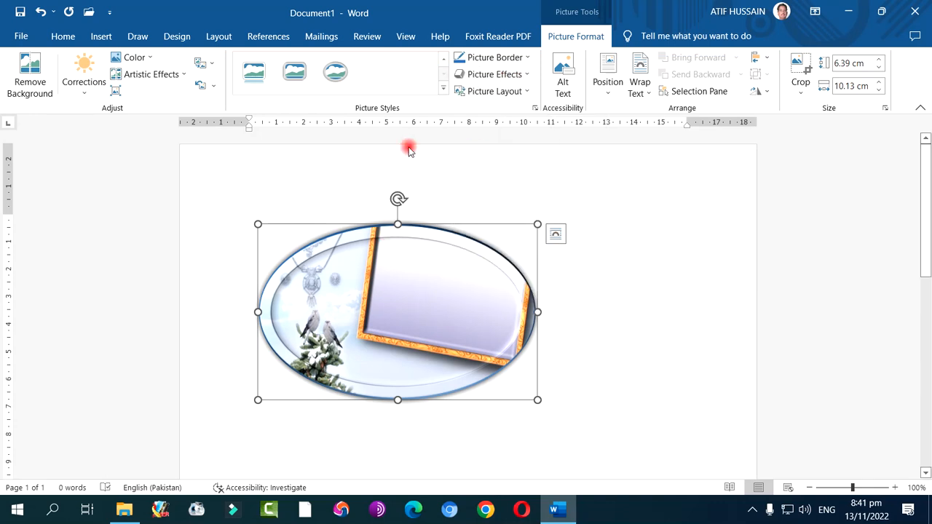
Apply the simple white-framed rectangle style to the picture and set its border weight to 4½ pt
{"action": "left_click", "coordinate": [443, 88]}
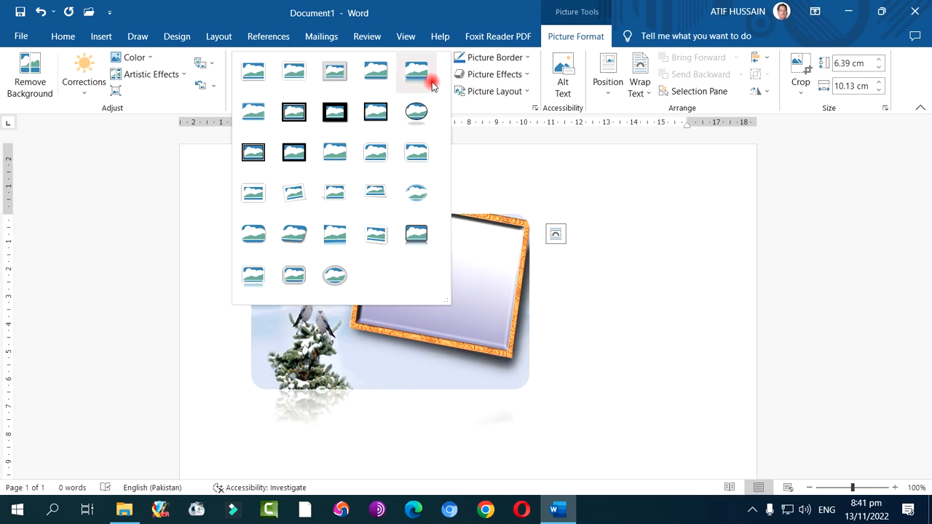
{"action": "left_click", "coordinate": [248, 70]}
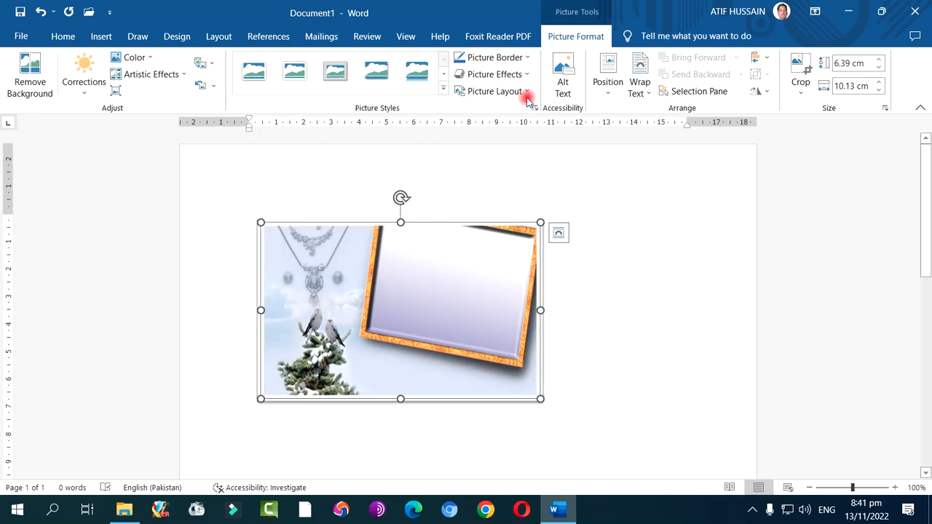
{"action": "left_click", "coordinate": [490, 57]}
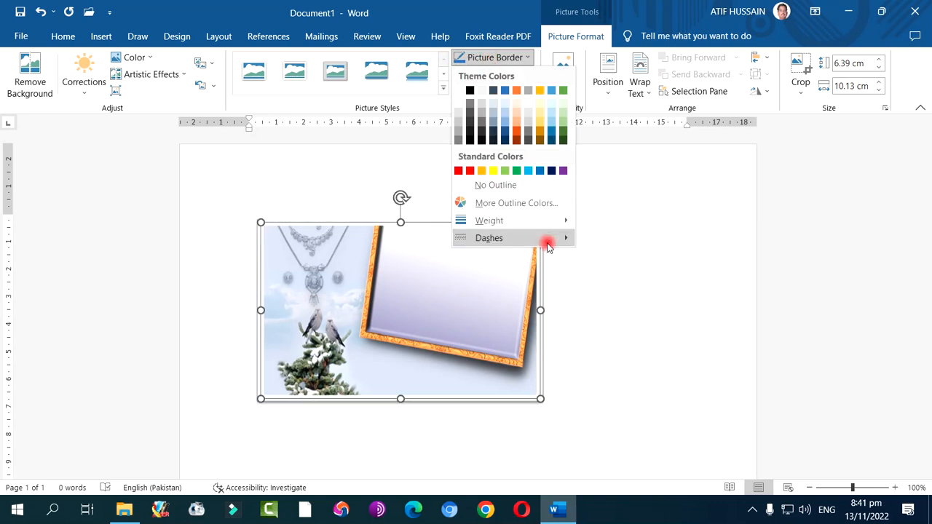
{"action": "mouse_move", "coordinate": [541, 220]}
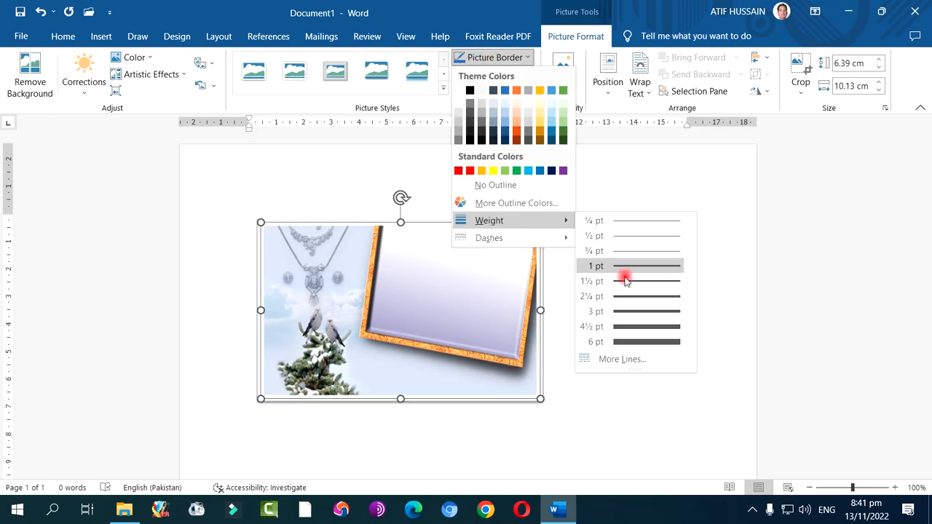
{"action": "left_click", "coordinate": [635, 332]}
Choose a dotted dash style for the rectangular picture's border and colour the border with the standard dark blue
{"action": "left_click", "coordinate": [493, 57]}
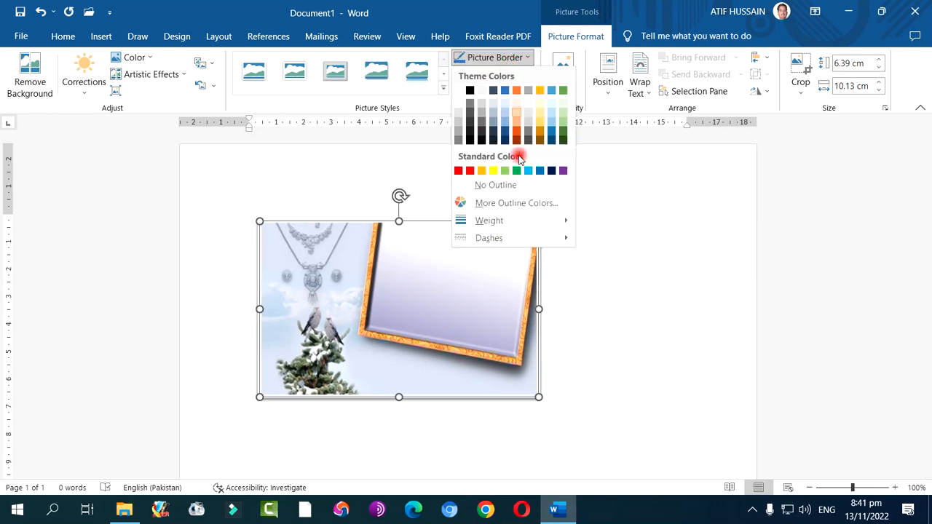
{"action": "mouse_move", "coordinate": [528, 221]}
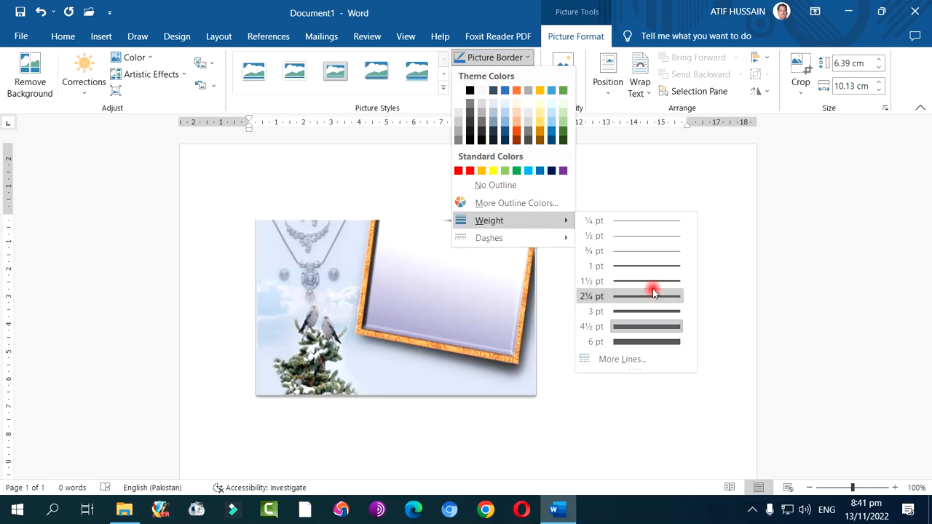
{"action": "mouse_move", "coordinate": [571, 238]}
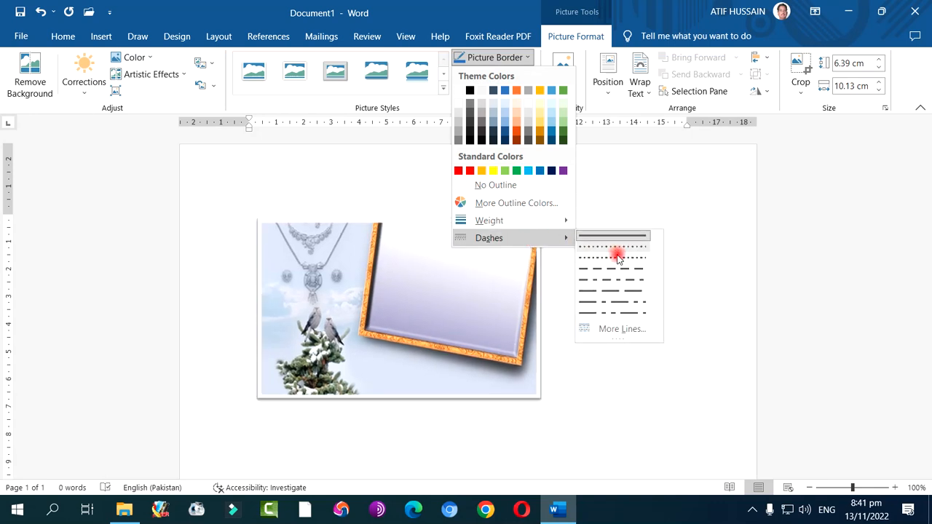
{"action": "left_click", "coordinate": [616, 259]}
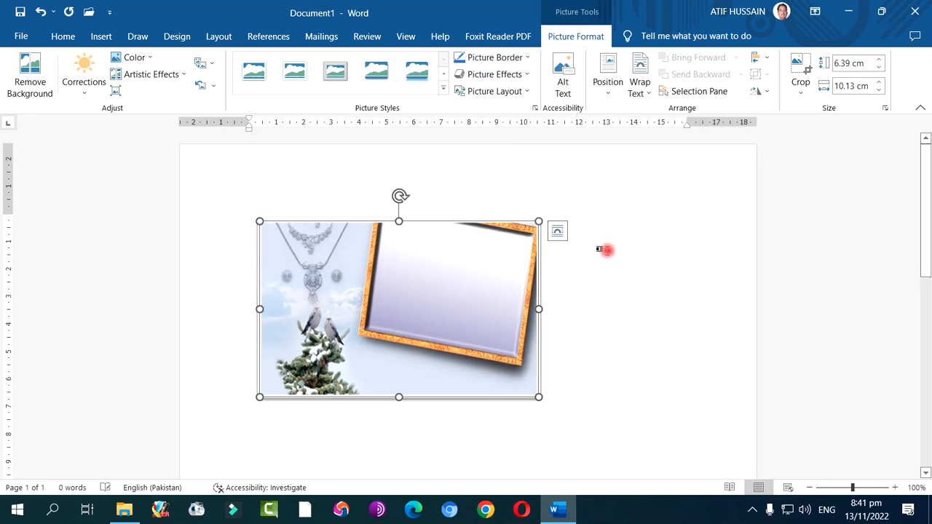
{"action": "left_click", "coordinate": [501, 65]}
{"action": "left_click", "coordinate": [550, 171]}
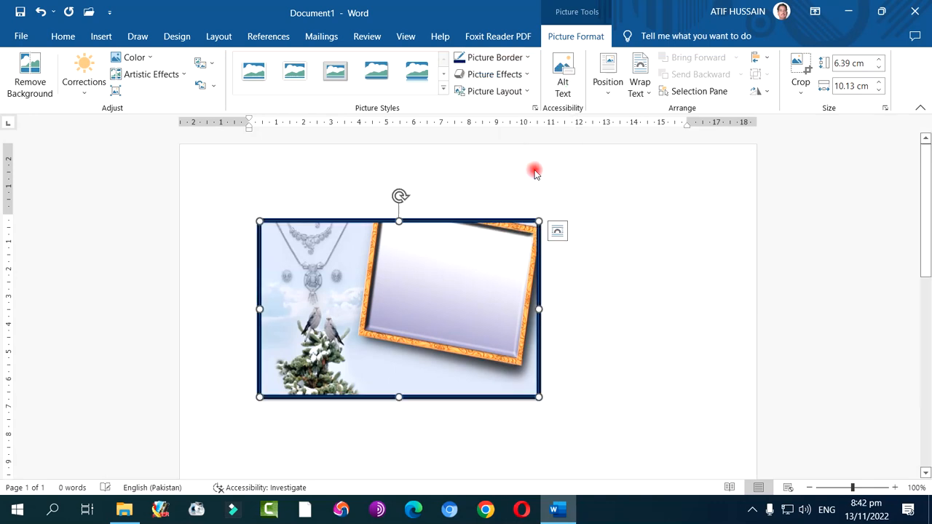
{"action": "left_click", "coordinate": [495, 58]}
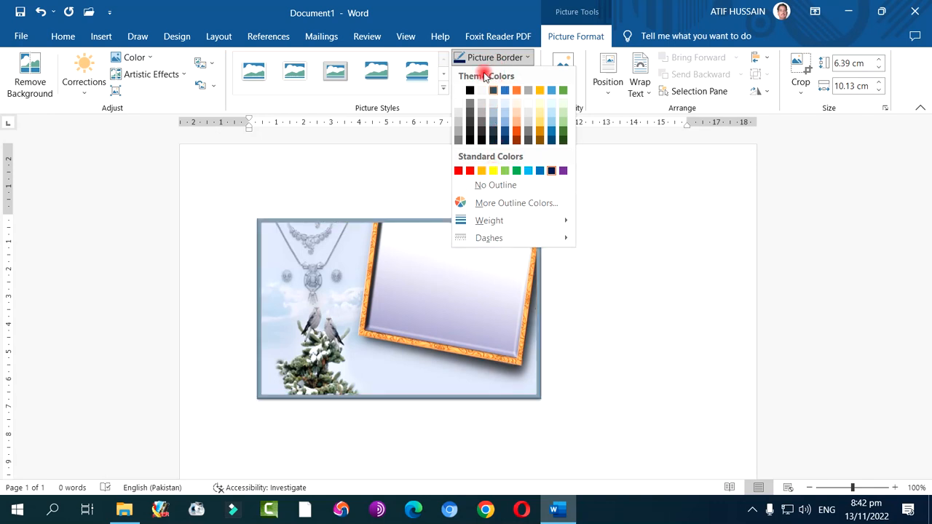
{"action": "left_click", "coordinate": [481, 58]}
Look through the preset, shadow, reflection and glow effects and try a soft-edge variation on the framed picture
{"action": "left_click", "coordinate": [491, 75]}
{"action": "mouse_move", "coordinate": [493, 102]}
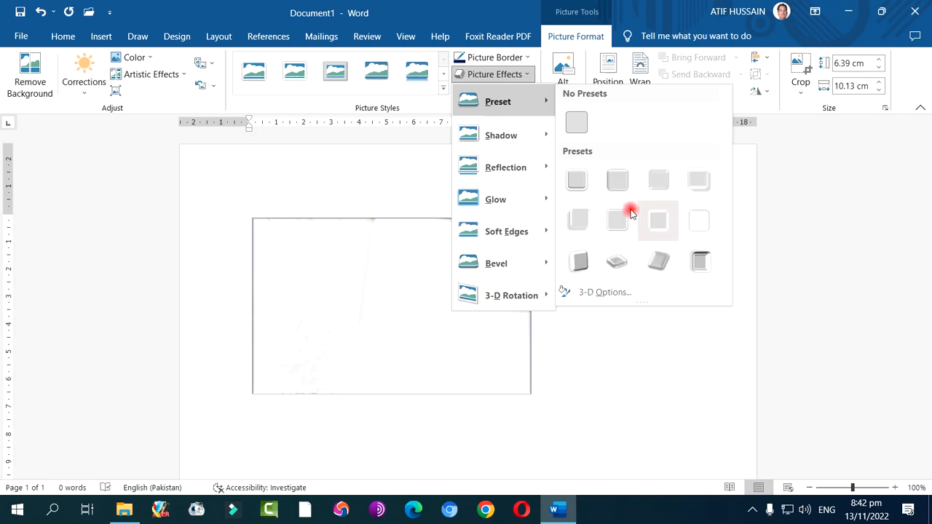
{"action": "mouse_move", "coordinate": [531, 138]}
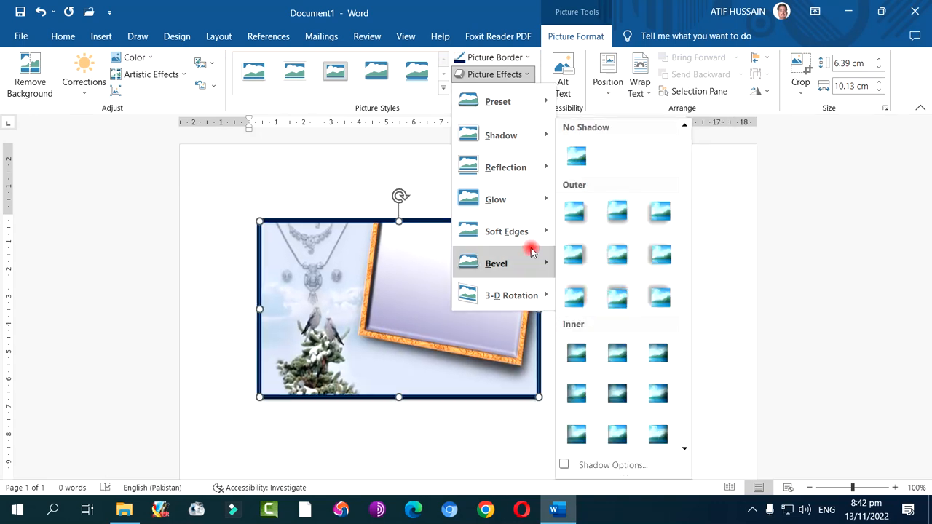
{"action": "mouse_move", "coordinate": [506, 177]}
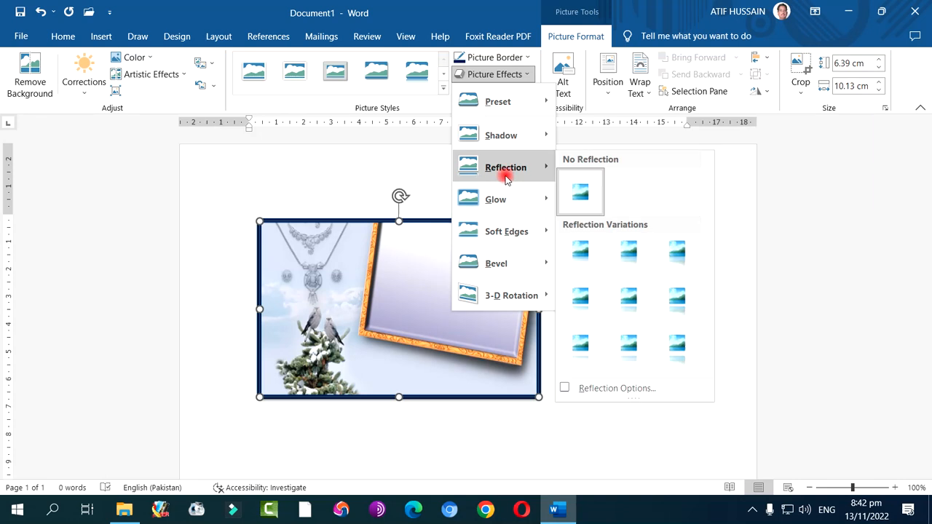
{"action": "mouse_move", "coordinate": [504, 206]}
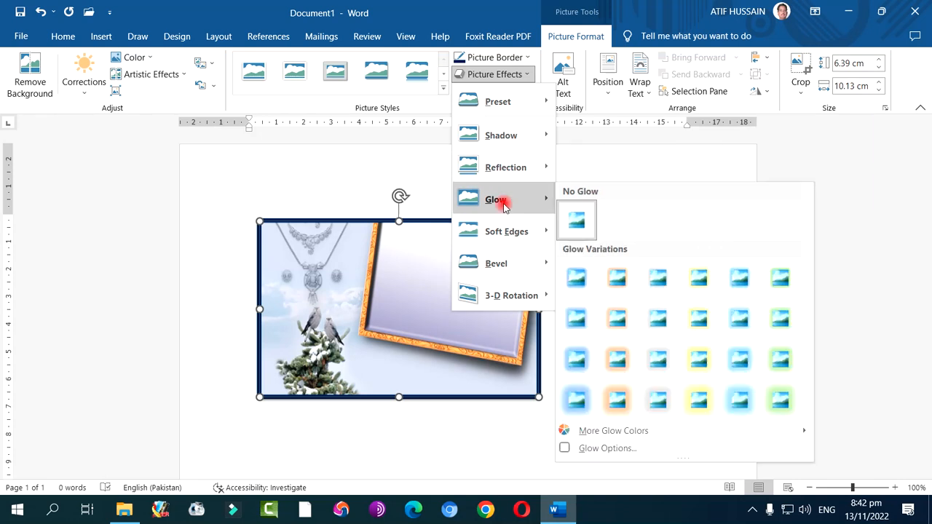
{"action": "mouse_move", "coordinate": [504, 232]}
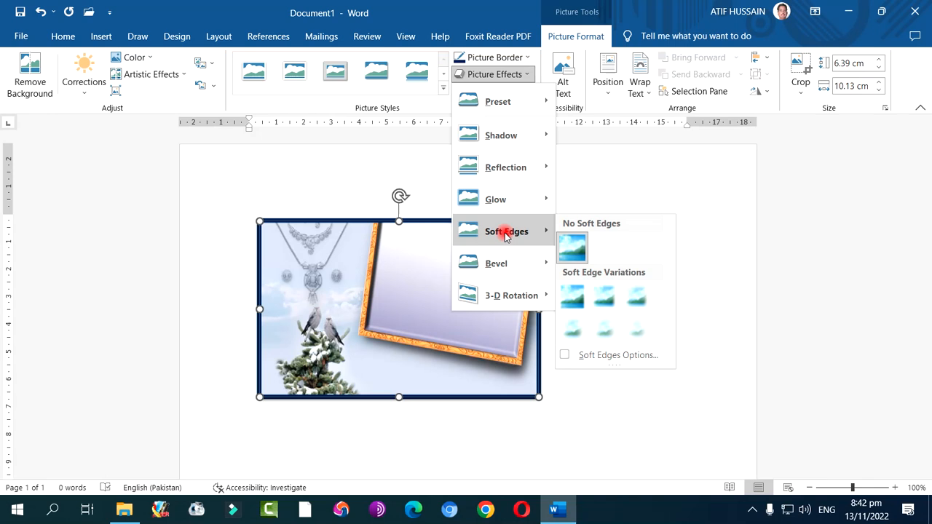
{"action": "left_click", "coordinate": [567, 338]}
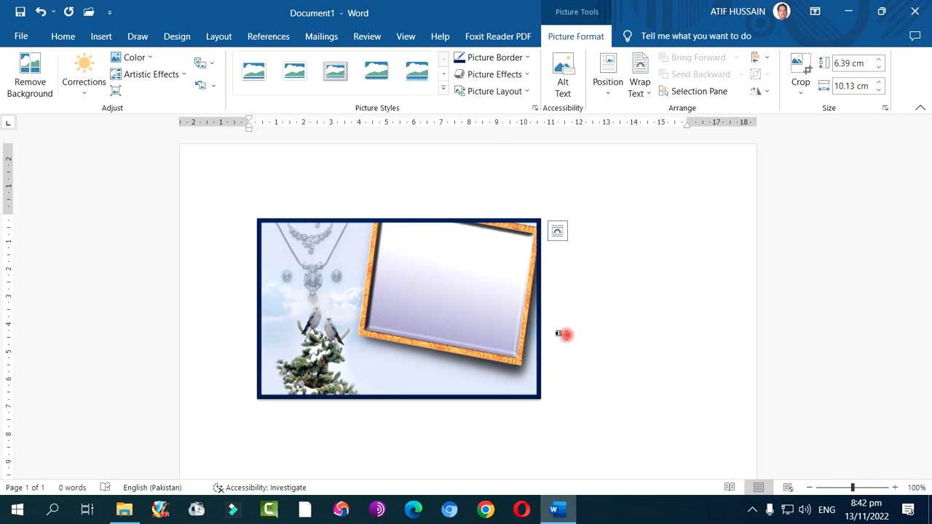
Apply the soft-edged oval style to the picture and give it the Cutout bevel effect
{"action": "left_click", "coordinate": [443, 88]}
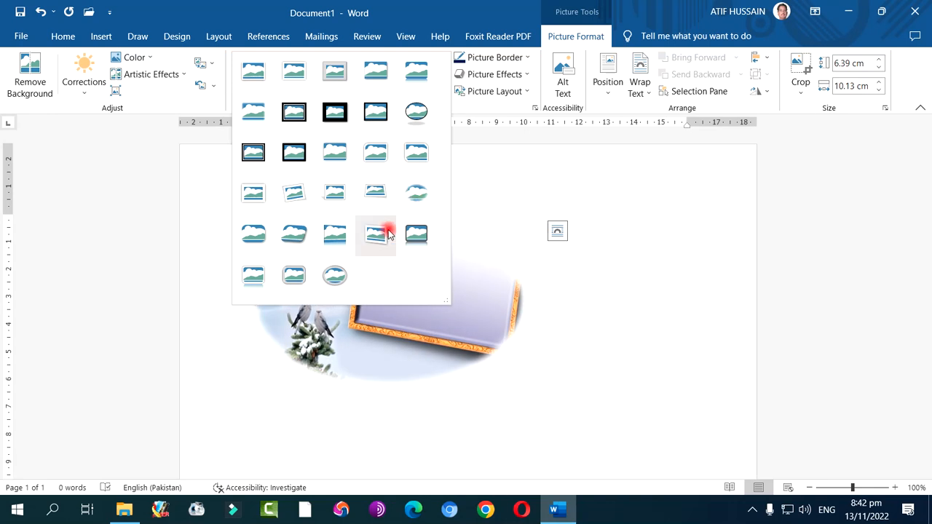
{"action": "left_click", "coordinate": [411, 189]}
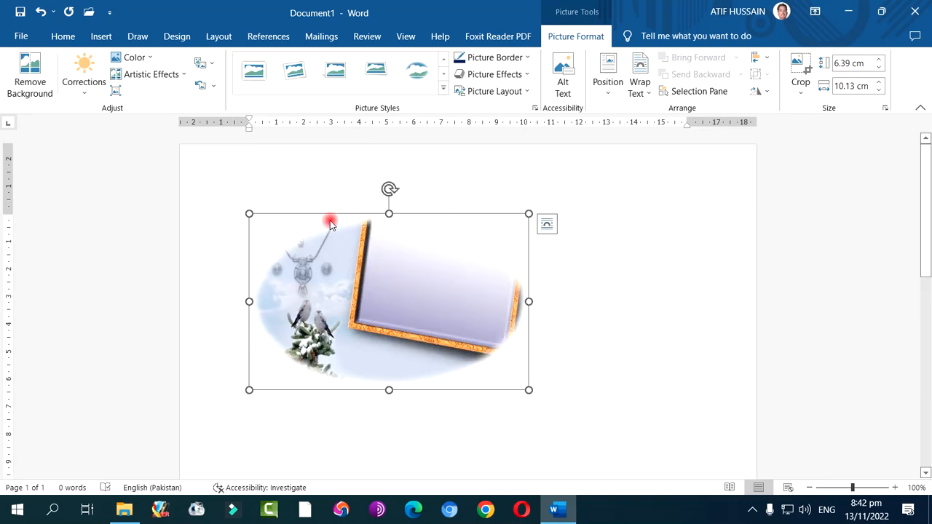
{"action": "left_click", "coordinate": [487, 76]}
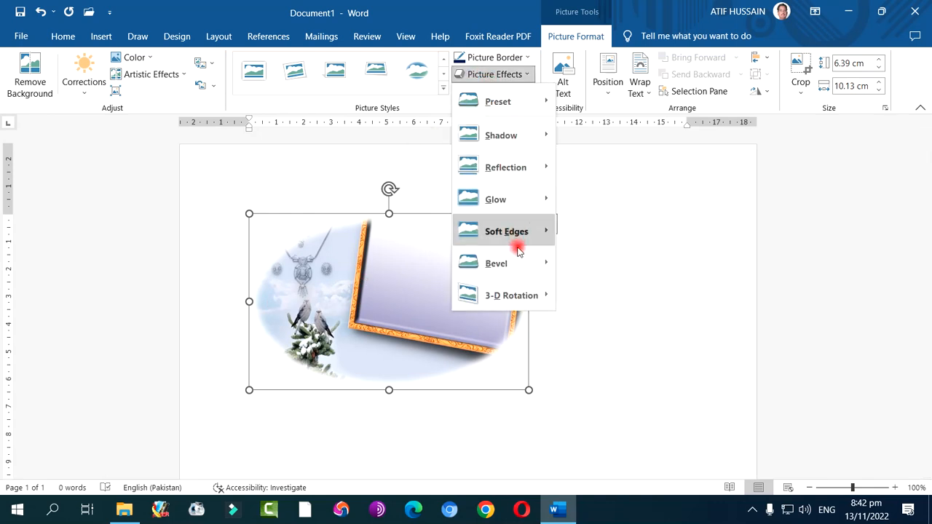
{"action": "mouse_move", "coordinate": [518, 233]}
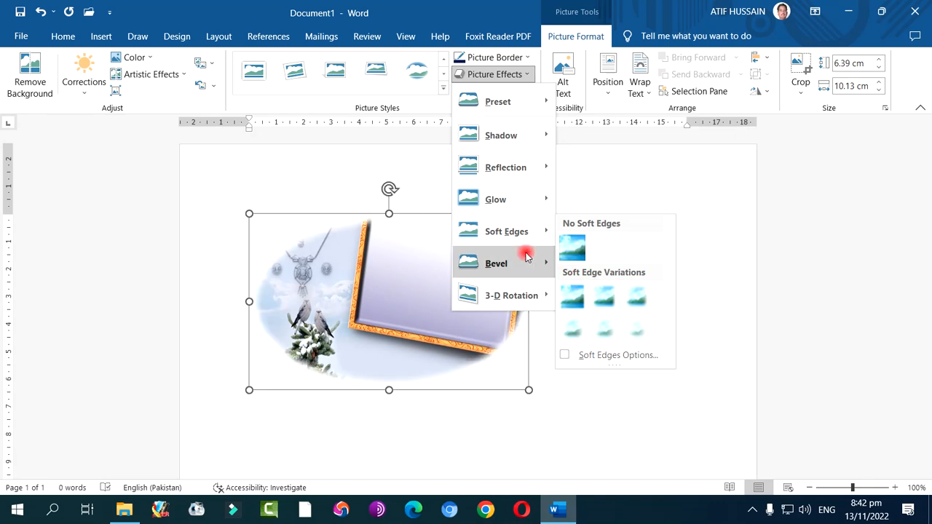
{"action": "mouse_move", "coordinate": [546, 260]}
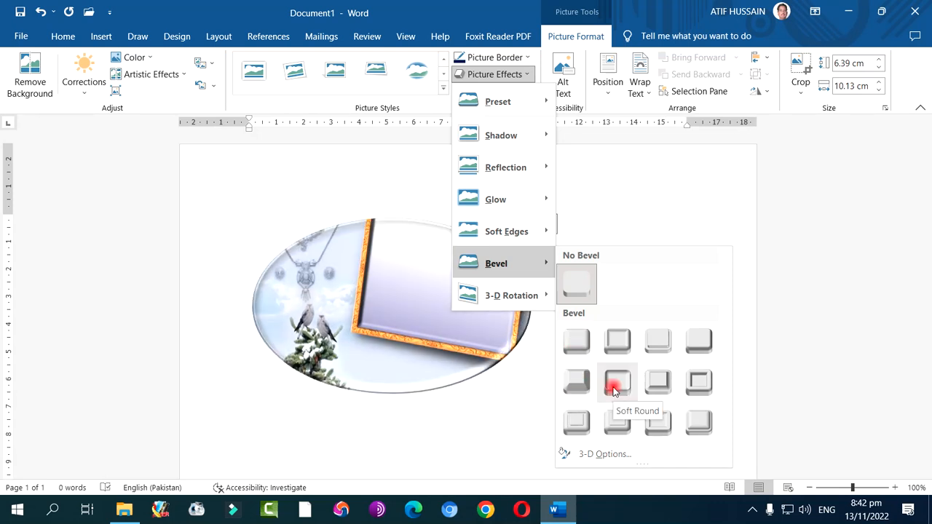
{"action": "left_click", "coordinate": [688, 382]}
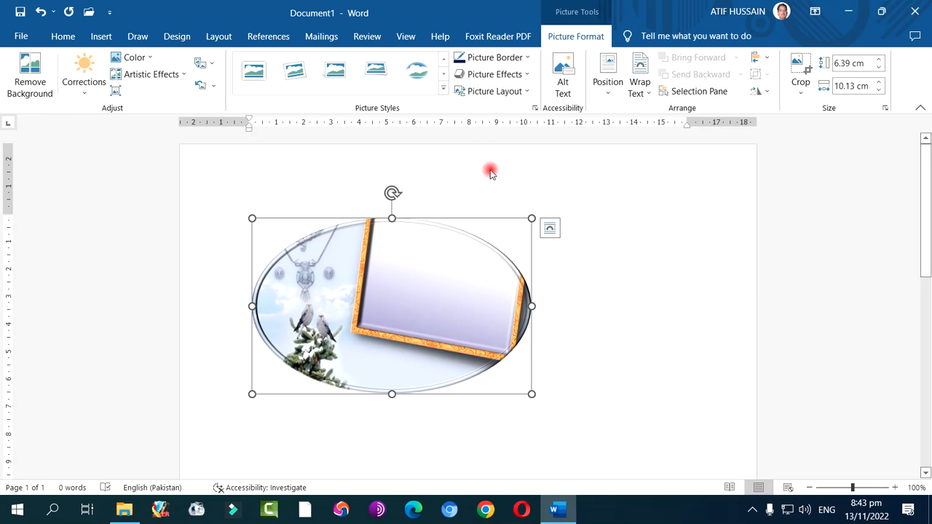
{"action": "left_click", "coordinate": [504, 92]}
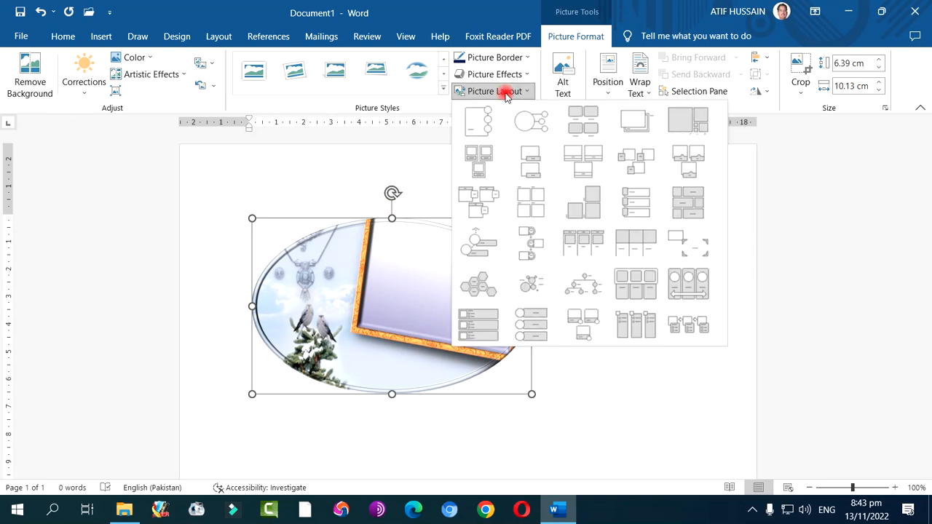
{"action": "left_click", "coordinate": [366, 303]}
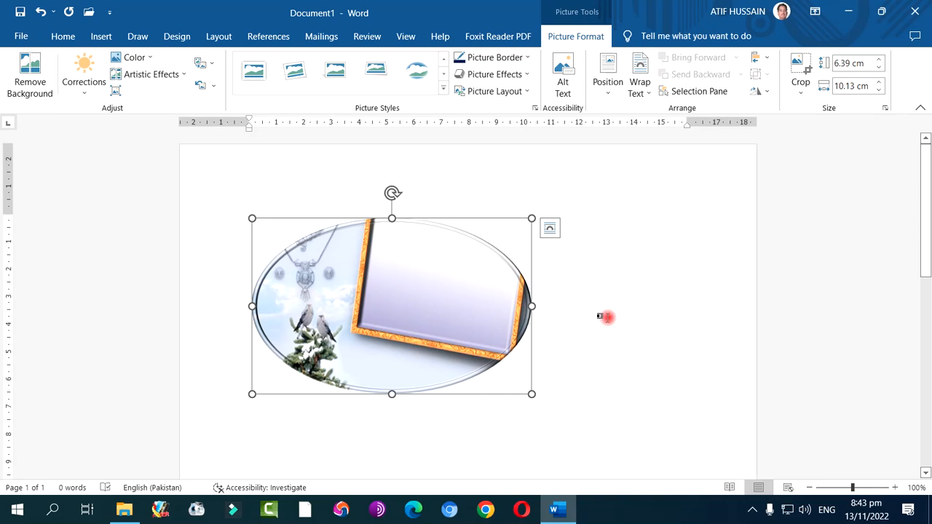
{"action": "left_click", "coordinate": [575, 394]}
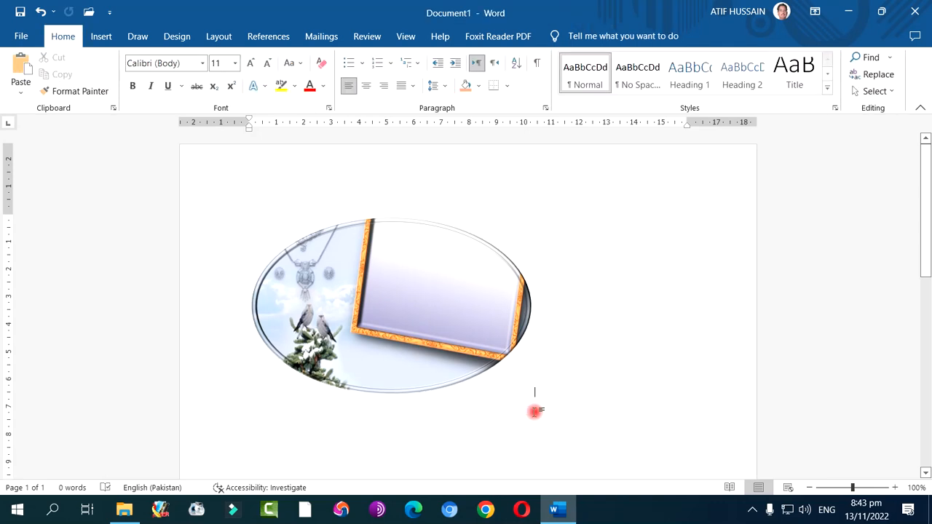
Set the oval picture's text wrapping to In Front of Text, and move it freely on the page while scaling it down slightly
{"action": "left_click", "coordinate": [335, 249]}
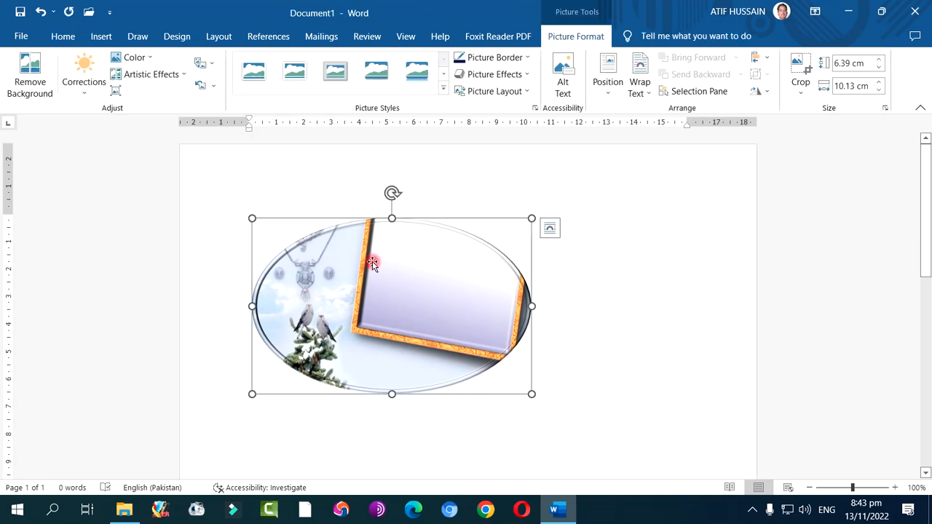
{"action": "left_click", "coordinate": [640, 88]}
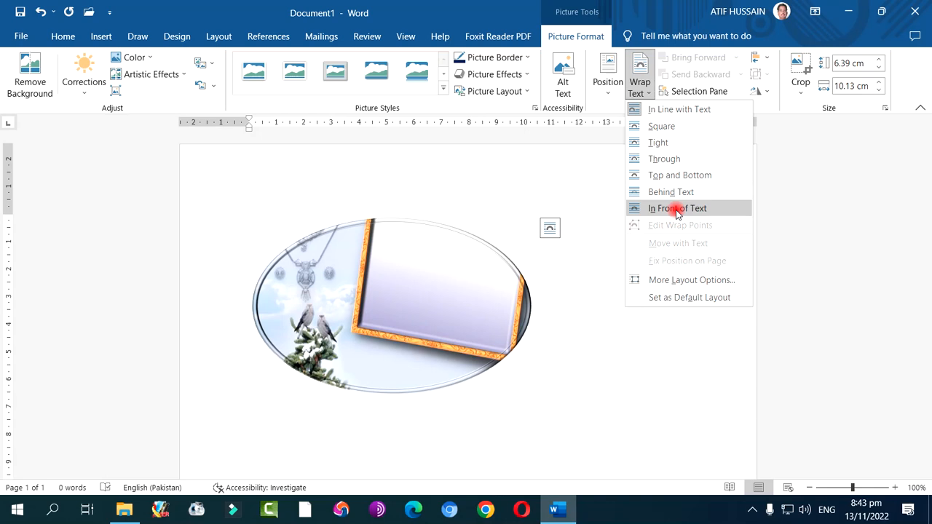
{"action": "left_click", "coordinate": [676, 211]}
{"action": "left_click_drag", "start_coordinate": [333, 308], "coordinate": [412, 394]}
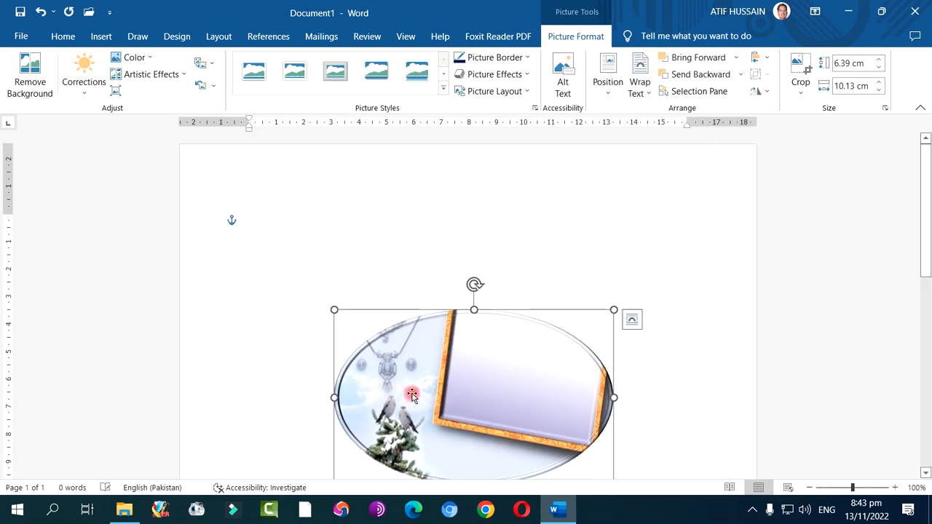
{"action": "left_click_drag", "start_coordinate": [614, 311], "coordinate": [595, 336]}
{"action": "left_click_drag", "start_coordinate": [497, 380], "coordinate": [591, 347]}
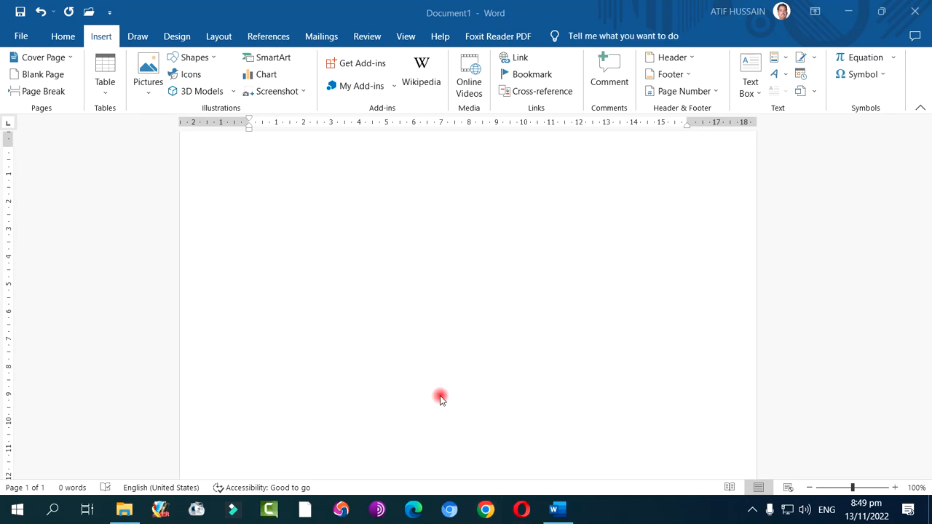
Open the online pictures search for inserting an image and browse the suggested image categories
{"action": "left_click", "coordinate": [149, 93]}
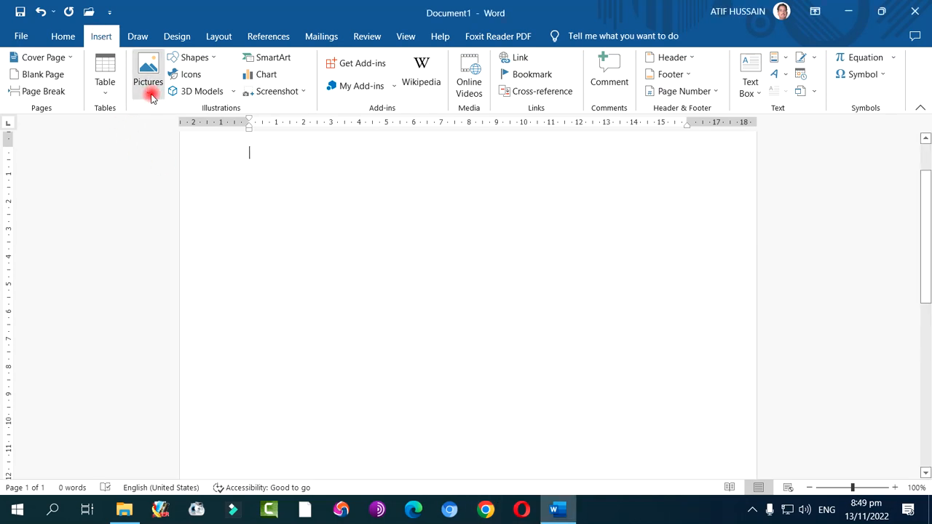
{"action": "left_click", "coordinate": [189, 149]}
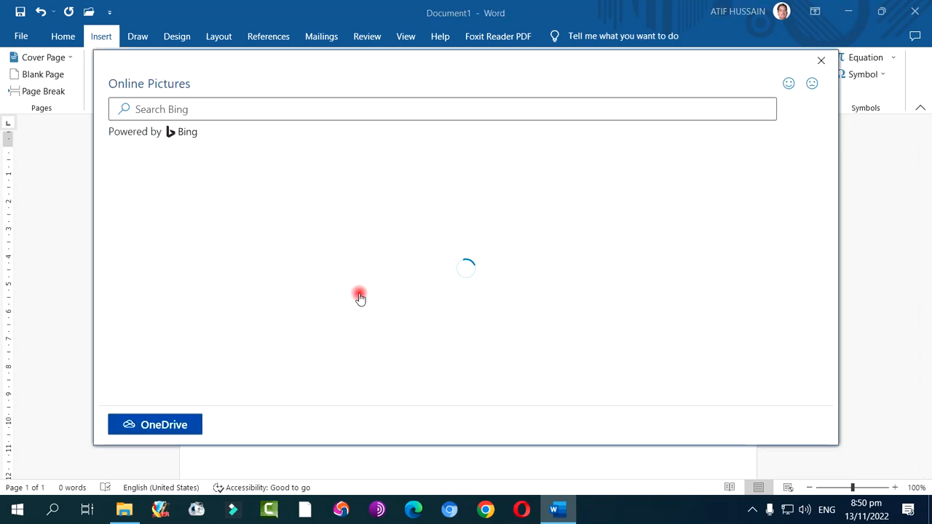
{"action": "scroll", "coordinate": [359, 301], "scroll_direction": "down", "scroll_amount": 15}
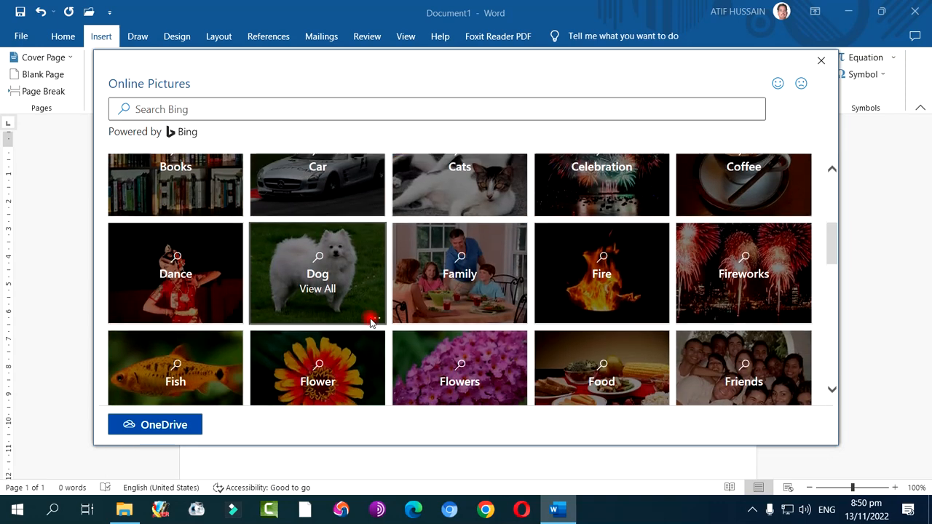
{"action": "scroll", "coordinate": [370, 311], "scroll_direction": "down", "scroll_amount": 2}
{"action": "scroll", "coordinate": [370, 311], "scroll_direction": "up", "scroll_amount": 15}
{"action": "scroll", "coordinate": [370, 310], "scroll_direction": "up", "scroll_amount": 3}
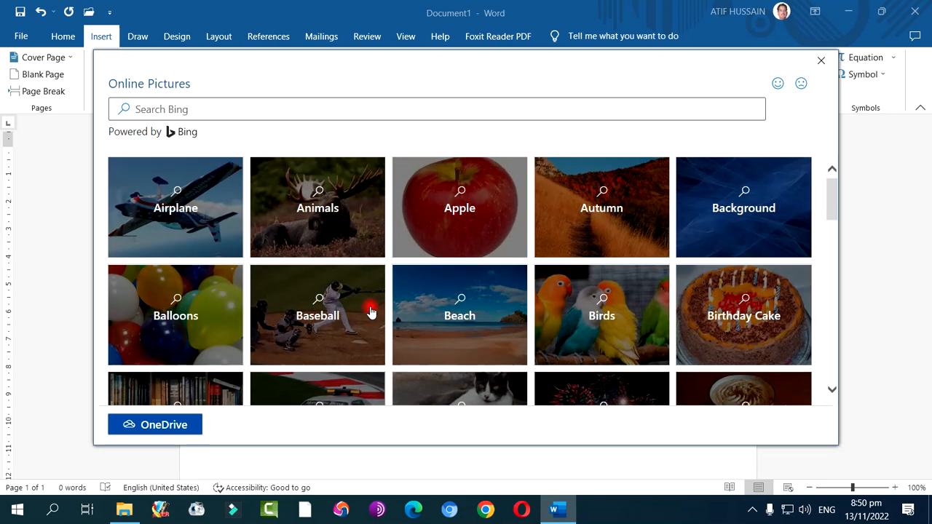
Search the online pictures for "school" and look through the results
{"action": "left_click", "coordinate": [197, 107]}
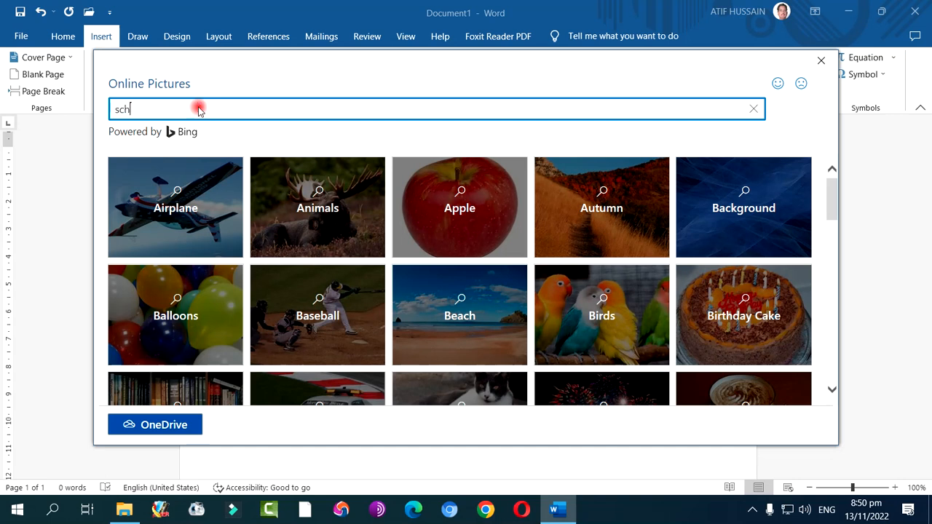
{"action": "key", "text": "Return"}
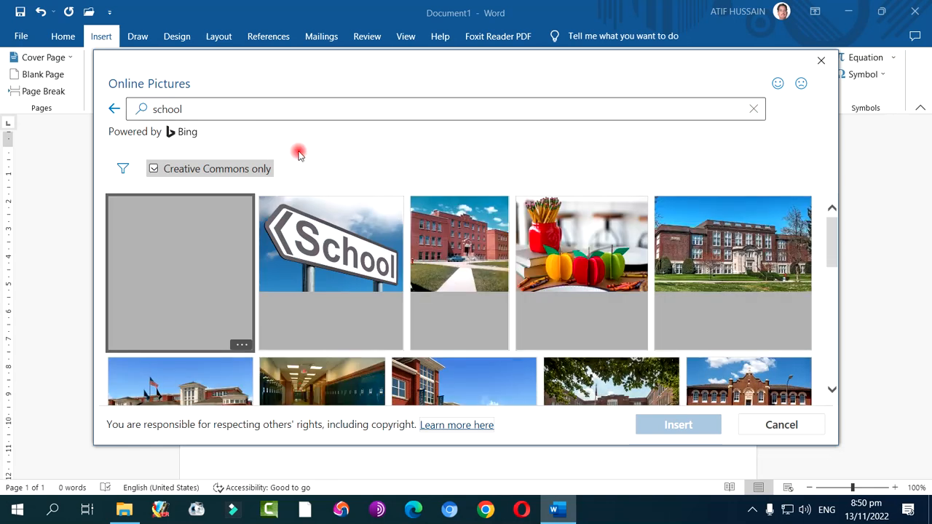
{"action": "scroll", "coordinate": [474, 293], "scroll_direction": "down", "scroll_amount": 3}
{"action": "scroll", "coordinate": [474, 293], "scroll_direction": "down", "scroll_amount": 5}
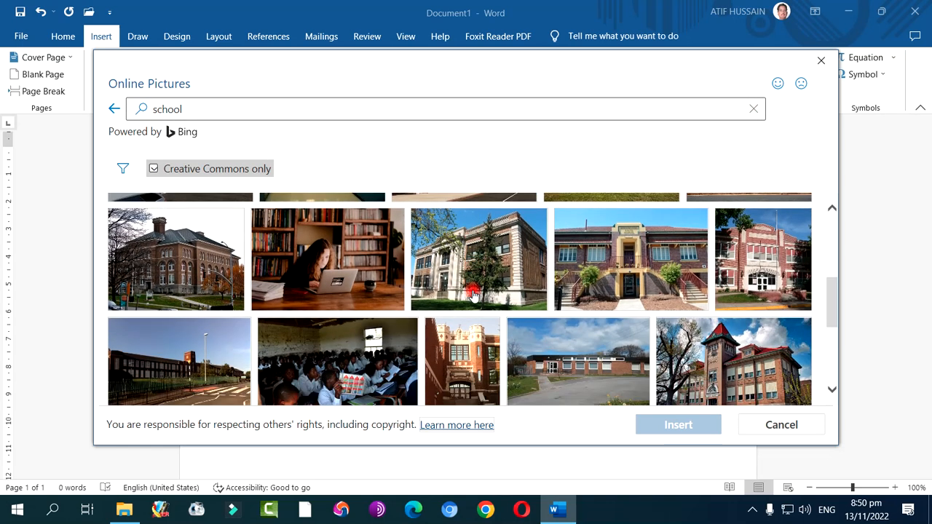
{"action": "scroll", "coordinate": [474, 293], "scroll_direction": "up", "scroll_amount": 10}
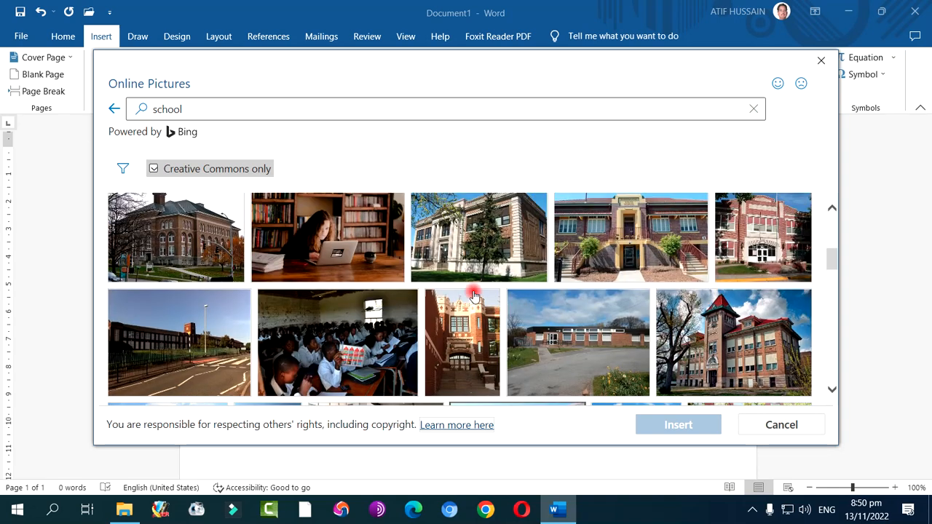
Search the online pictures for "punjab govt logo" and look through the logos found
{"action": "left_click_drag", "start_coordinate": [243, 107], "coordinate": [132, 109]}
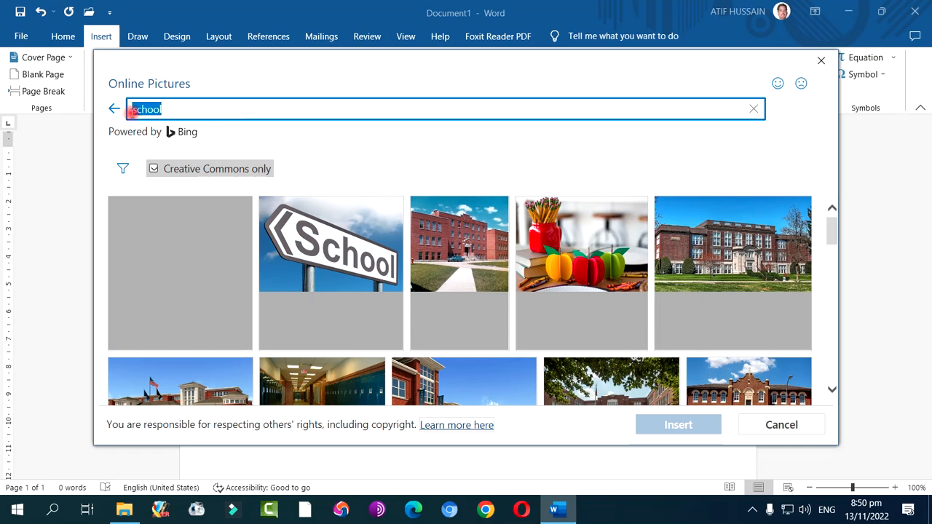
{"action": "type", "text": "punjab govt logo"}
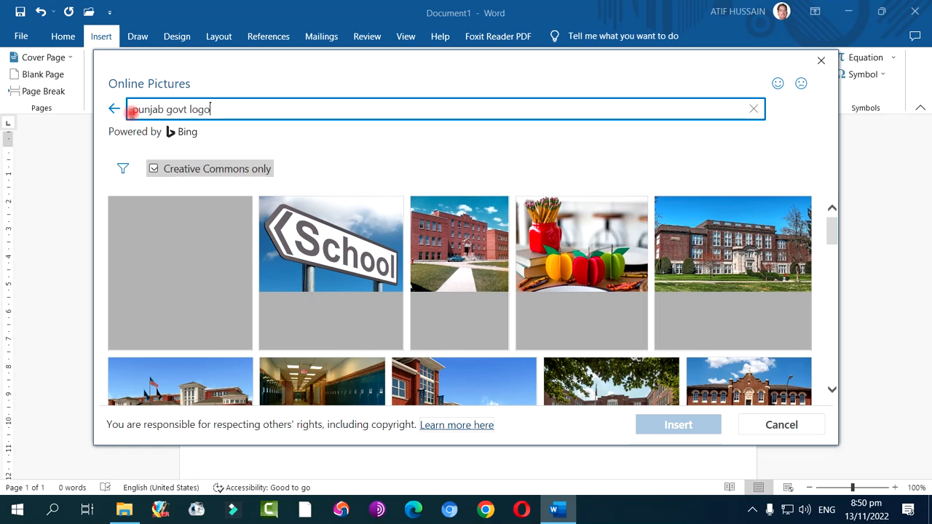
{"action": "key", "text": "Return"}
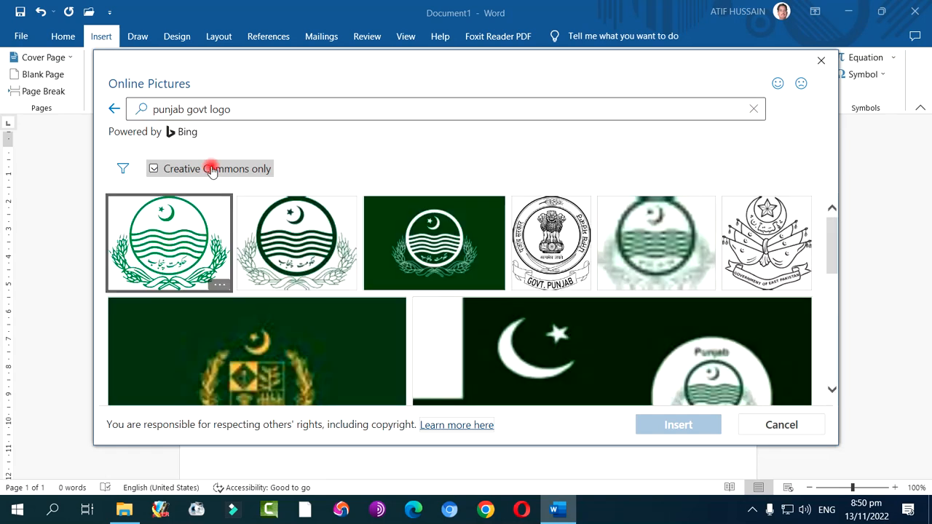
{"action": "scroll", "coordinate": [303, 277], "scroll_direction": "down", "scroll_amount": 3}
{"action": "scroll", "coordinate": [303, 284], "scroll_direction": "down", "scroll_amount": 3}
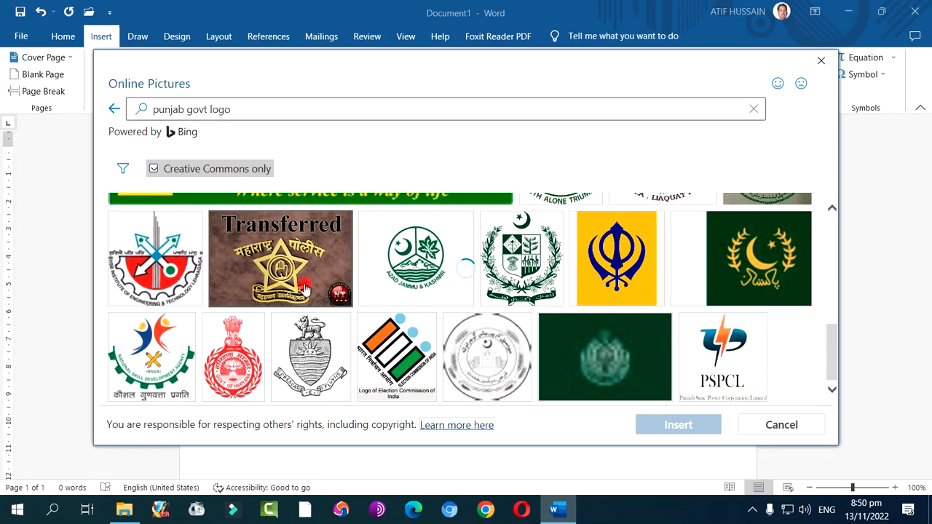
{"action": "scroll", "coordinate": [298, 284], "scroll_direction": "down", "scroll_amount": 1}
Replace the online picture search term with "Apple" and run the search
{"action": "left_click", "coordinate": [232, 110]}
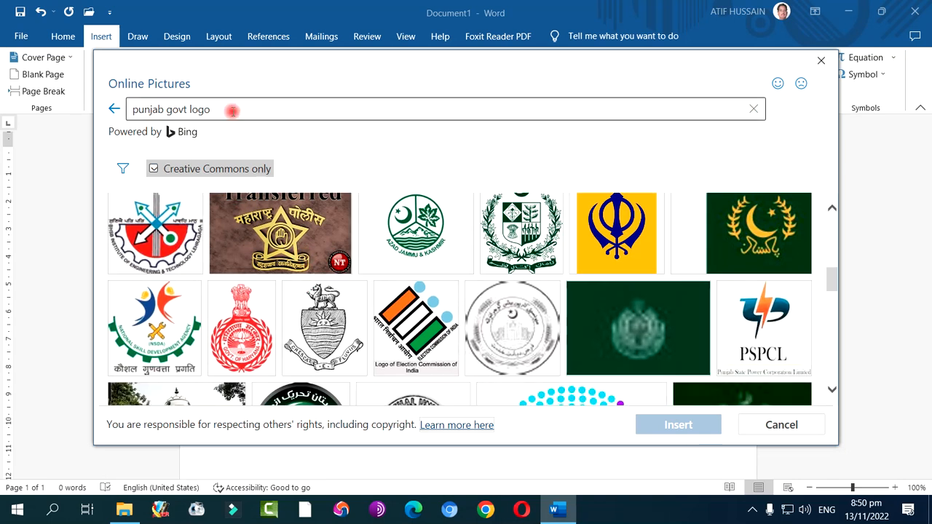
{"action": "left_click_drag", "start_coordinate": [241, 110], "coordinate": [131, 111]}
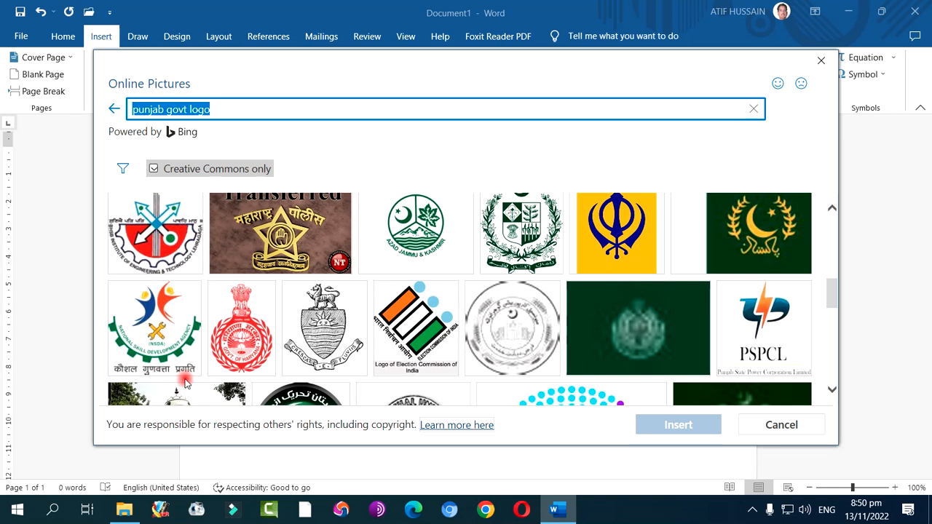
{"action": "type", "text": "Apple"}
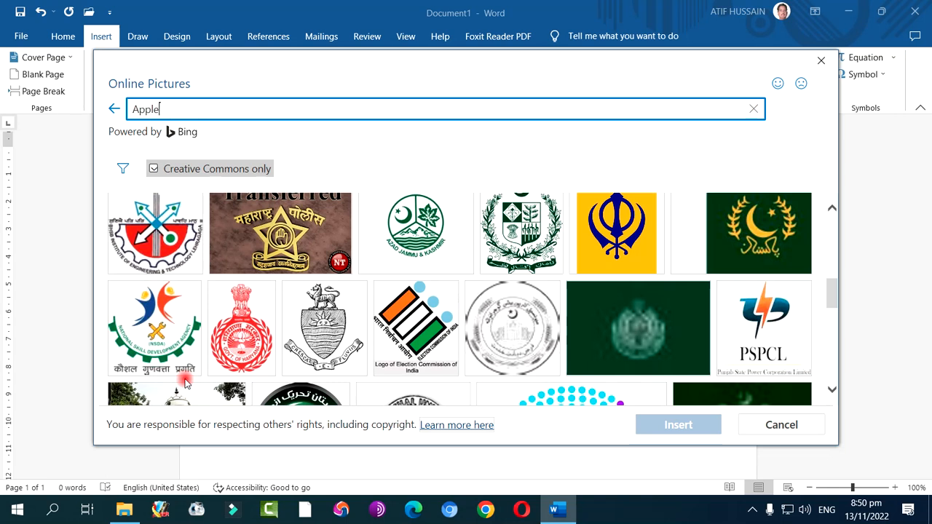
{"action": "key", "text": "Return"}
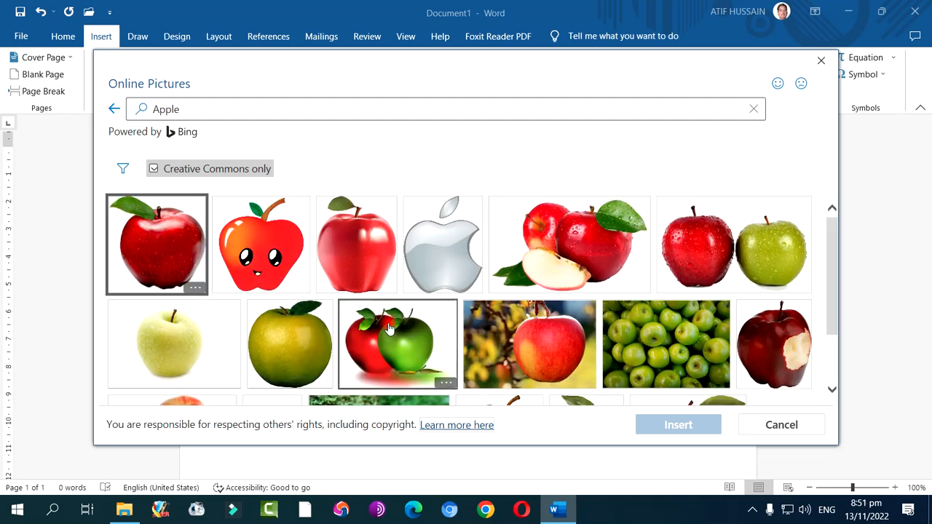
Select the first red apple picture and the side-by-side red and green apples picture, and insert both into the document
{"action": "scroll", "coordinate": [397, 321], "scroll_direction": "down", "scroll_amount": 1}
{"action": "scroll", "coordinate": [398, 321], "scroll_direction": "down", "scroll_amount": 2}
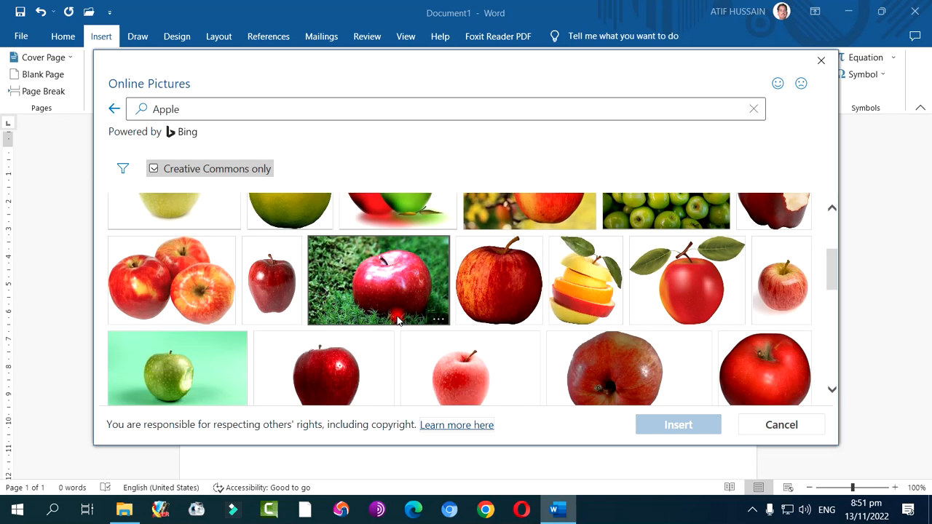
{"action": "scroll", "coordinate": [398, 321], "scroll_direction": "up", "scroll_amount": 1}
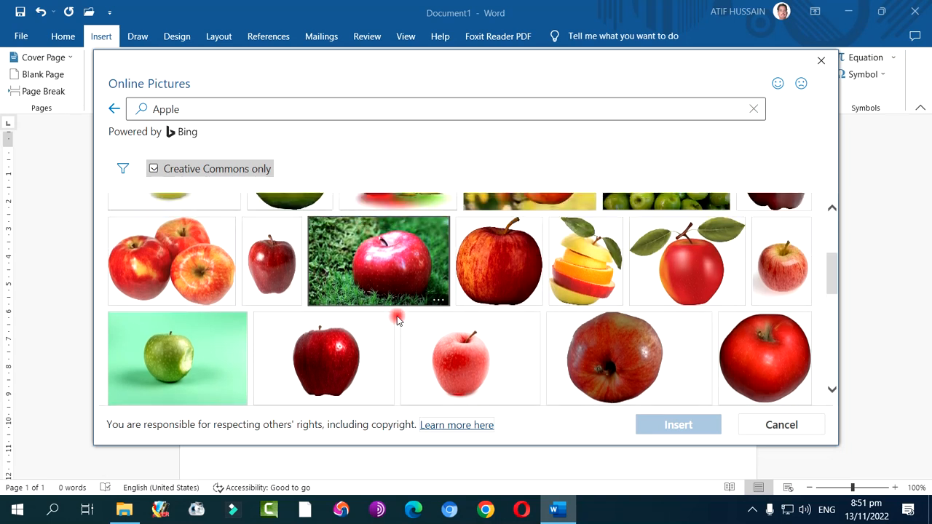
{"action": "scroll", "coordinate": [398, 321], "scroll_direction": "up", "scroll_amount": 2}
{"action": "left_click", "coordinate": [161, 254]}
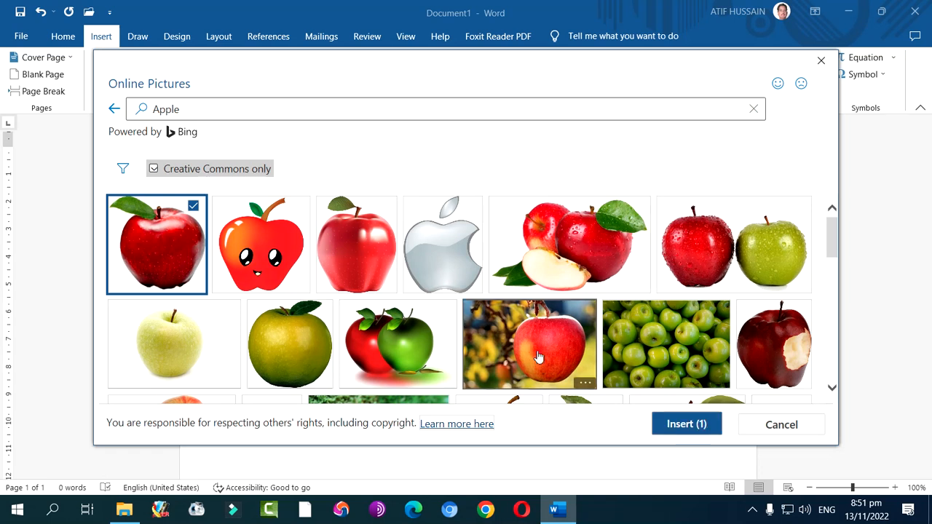
{"action": "left_click", "coordinate": [697, 270]}
{"action": "left_click", "coordinate": [676, 426]}
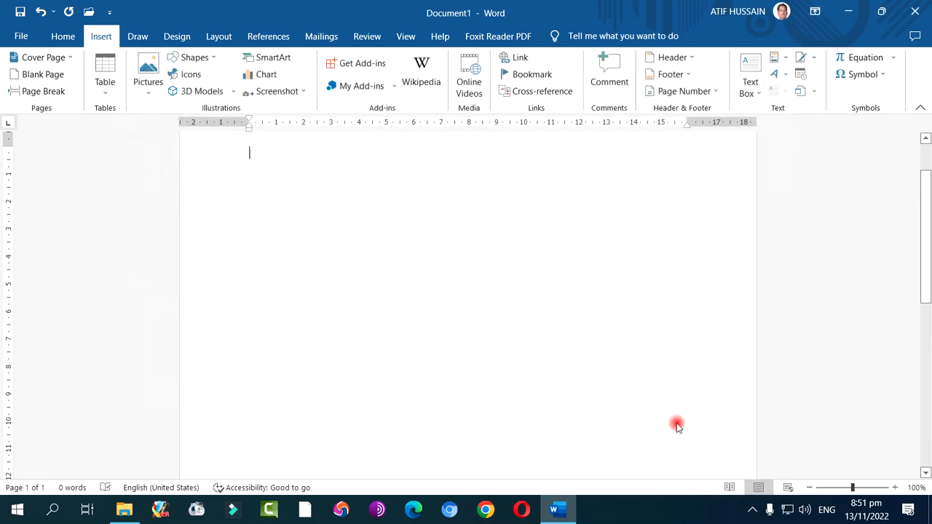
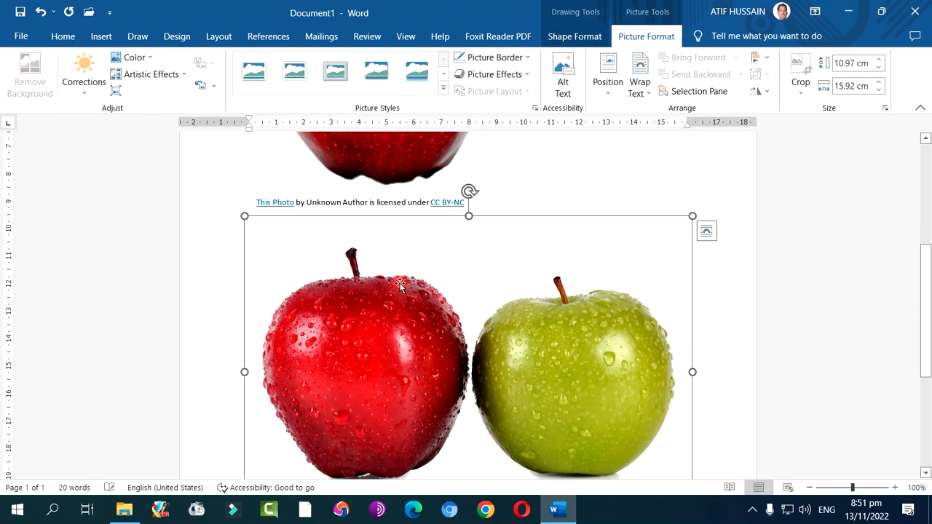
Delete the licence caption text box beneath the single red apple picture
{"action": "scroll", "coordinate": [470, 285], "scroll_direction": "up", "scroll_amount": 4}
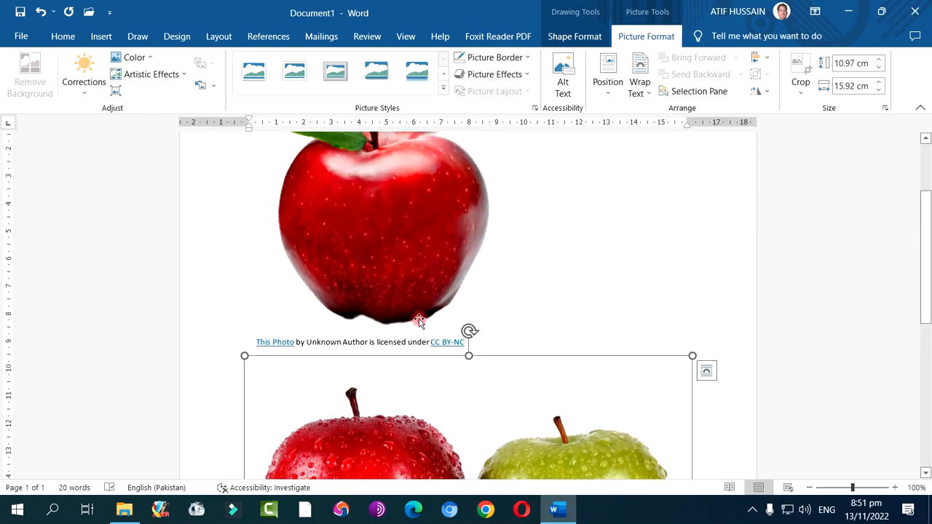
{"action": "left_click", "coordinate": [343, 342]}
{"action": "left_click", "coordinate": [347, 341]}
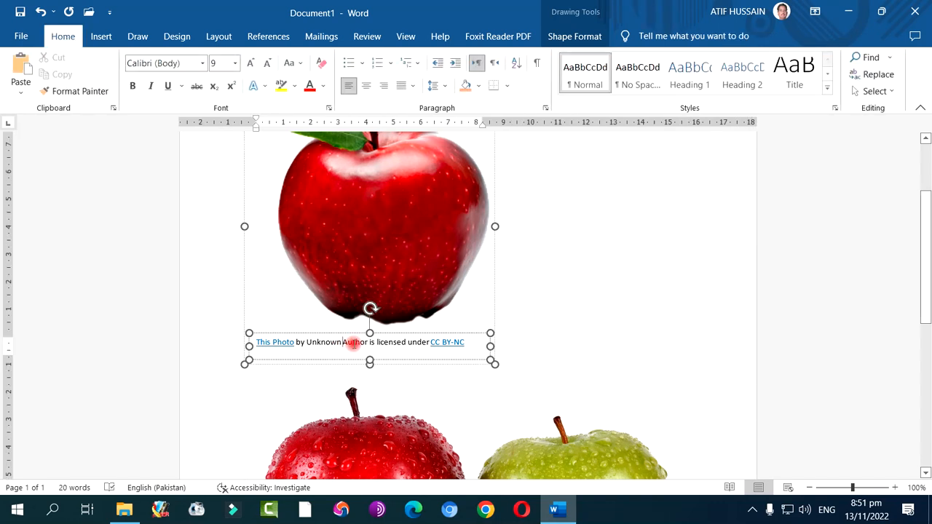
{"action": "left_click", "coordinate": [661, 352]}
{"action": "left_click", "coordinate": [401, 342]}
{"action": "left_click_drag", "start_coordinate": [345, 332], "coordinate": [562, 331]}
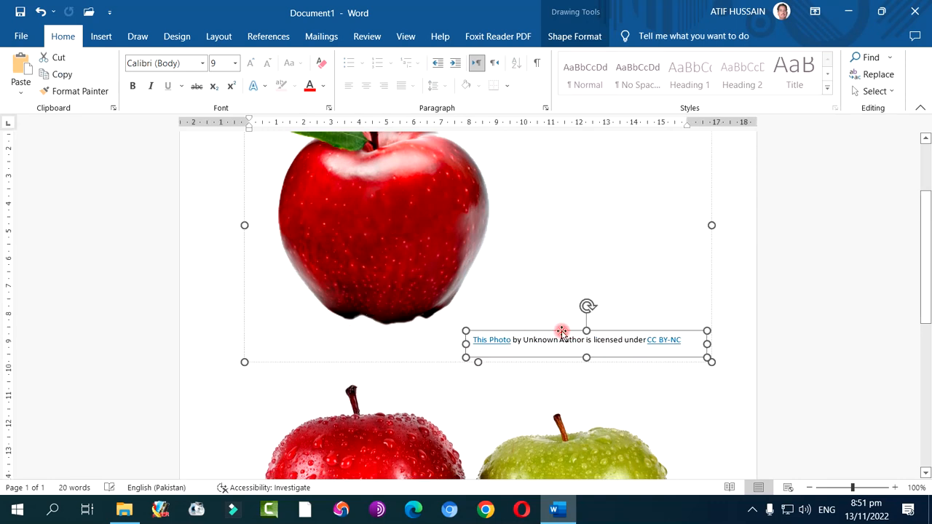
{"action": "key", "text": "Delete"}
Delete the licence caption text box beneath the red and green apples picture
{"action": "scroll", "coordinate": [499, 366], "scroll_direction": "down", "scroll_amount": 6}
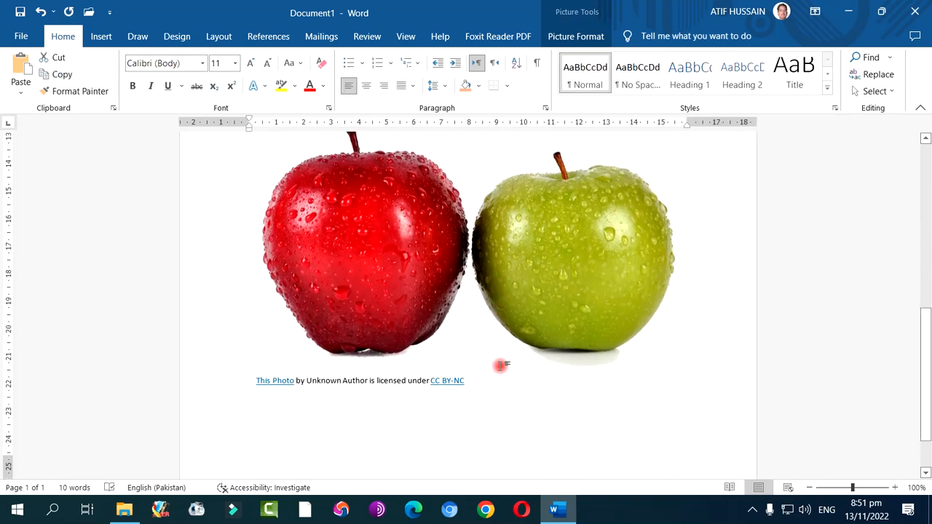
{"action": "left_click", "coordinate": [365, 303]}
{"action": "left_click", "coordinate": [390, 296]}
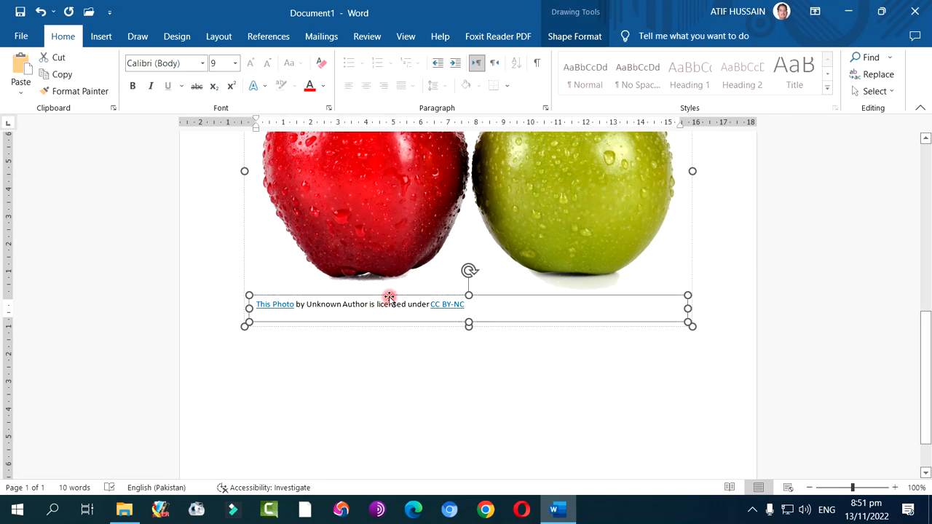
{"action": "key", "text": "Delete"}
Set the text wrapping of the single red apple picture to In Front of Text
{"action": "scroll", "coordinate": [388, 297], "scroll_direction": "up", "scroll_amount": 6}
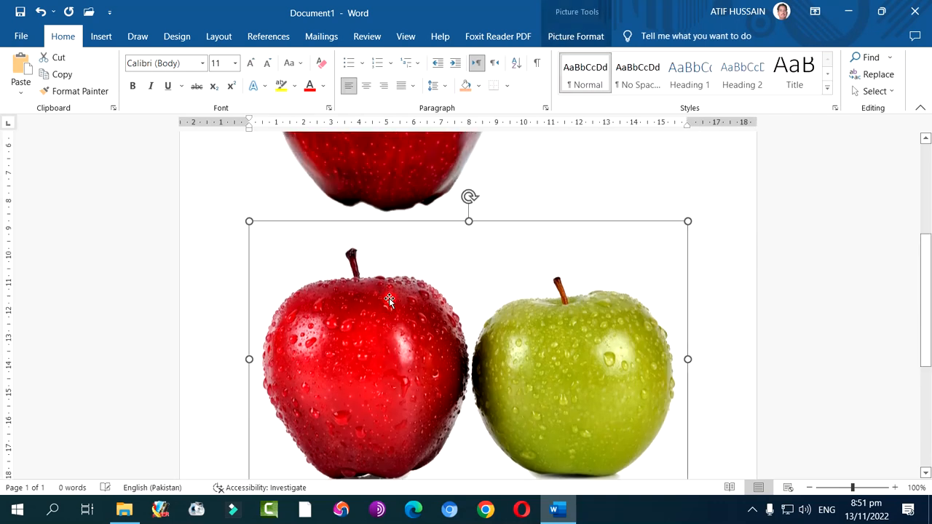
{"action": "scroll", "coordinate": [388, 309], "scroll_direction": "down", "scroll_amount": 4}
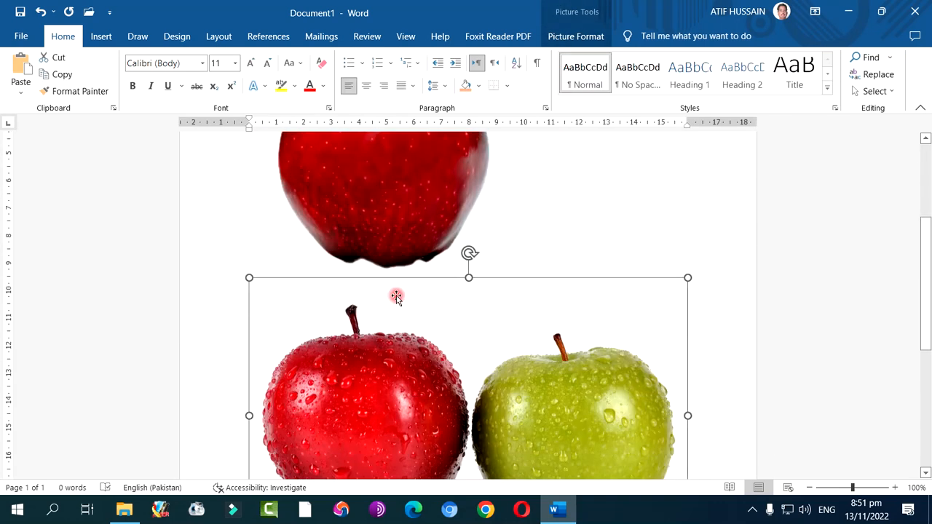
{"action": "left_click", "coordinate": [419, 169]}
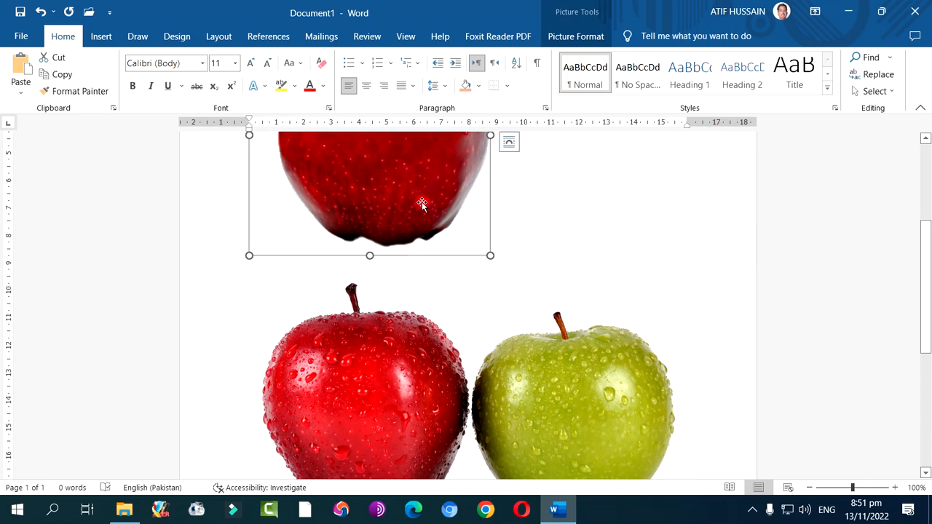
{"action": "double_click", "coordinate": [387, 195]}
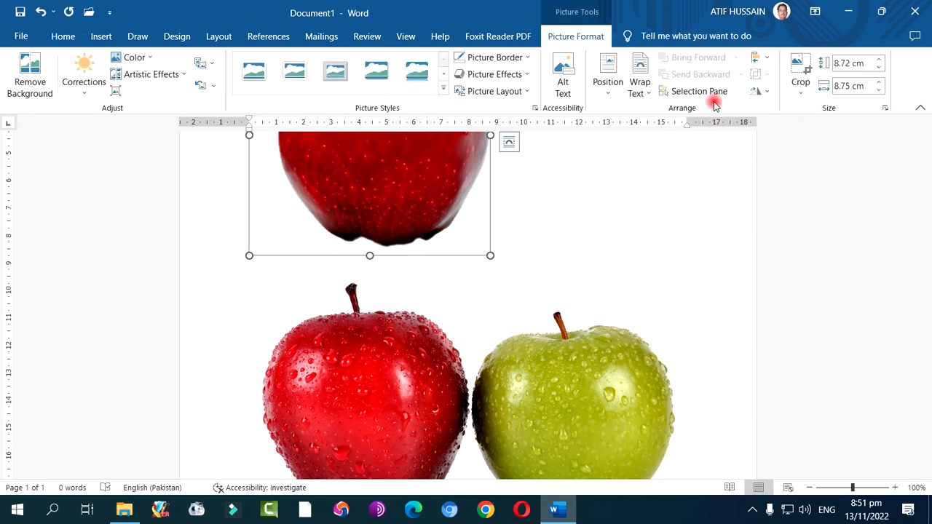
{"action": "left_click", "coordinate": [642, 93]}
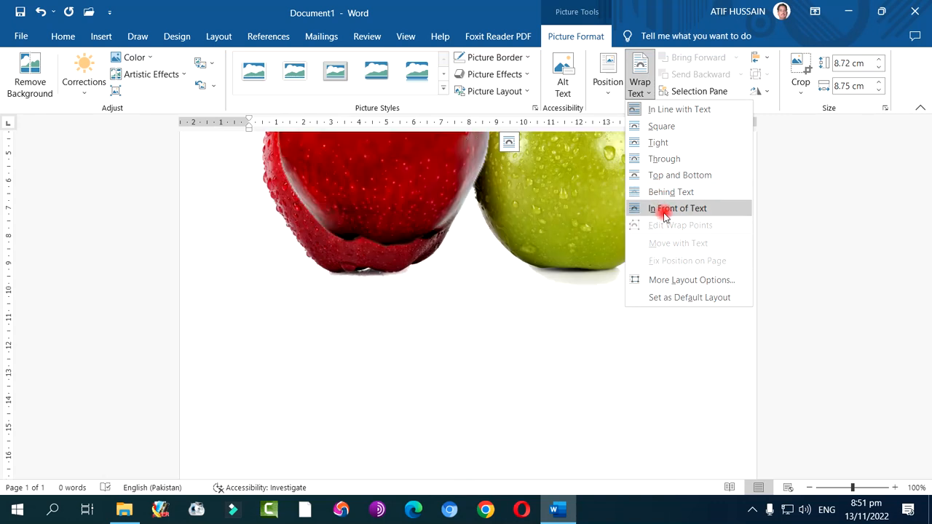
{"action": "left_click", "coordinate": [664, 210]}
Set the text wrapping of the red and green apples picture to In Front of Text
{"action": "scroll", "coordinate": [553, 323], "scroll_direction": "up", "scroll_amount": 4}
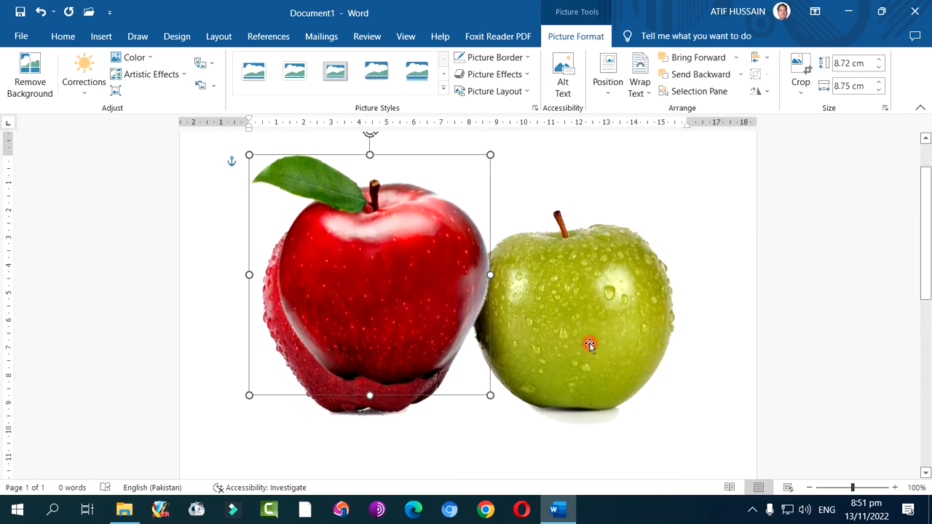
{"action": "left_click", "coordinate": [641, 90]}
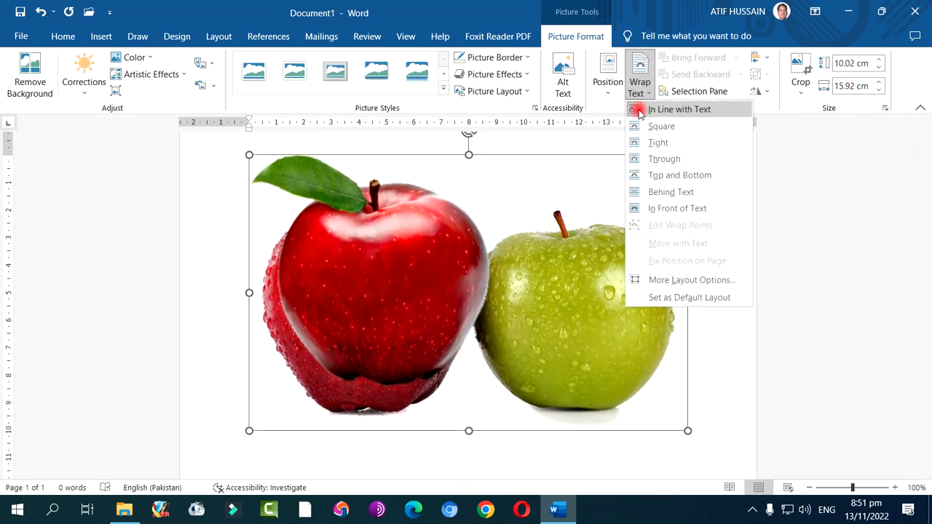
{"action": "left_click", "coordinate": [637, 208]}
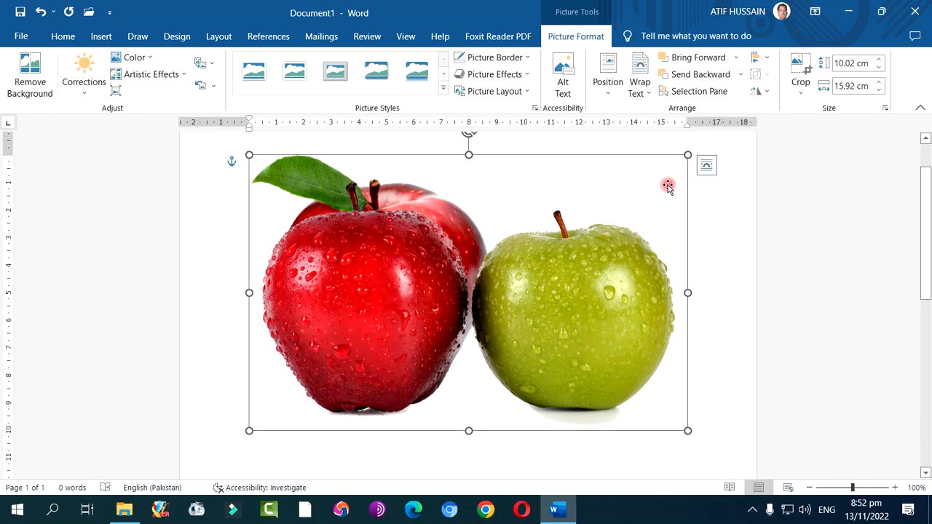
Shrink the red and green apples picture to about 5.53 by 8.78 cm and move it to the right of the single apple
{"action": "left_click_drag", "start_coordinate": [686, 155], "coordinate": [492, 278]}
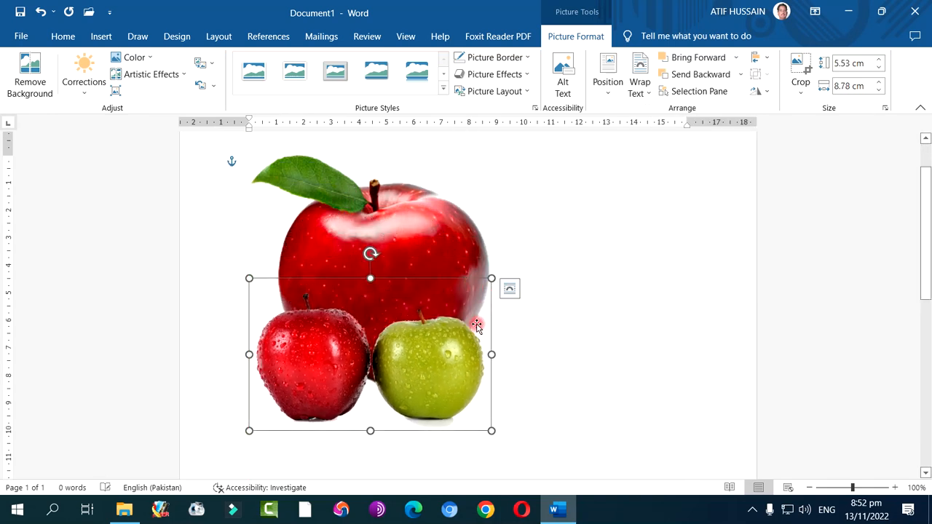
{"action": "left_click_drag", "start_coordinate": [486, 356], "coordinate": [630, 353]}
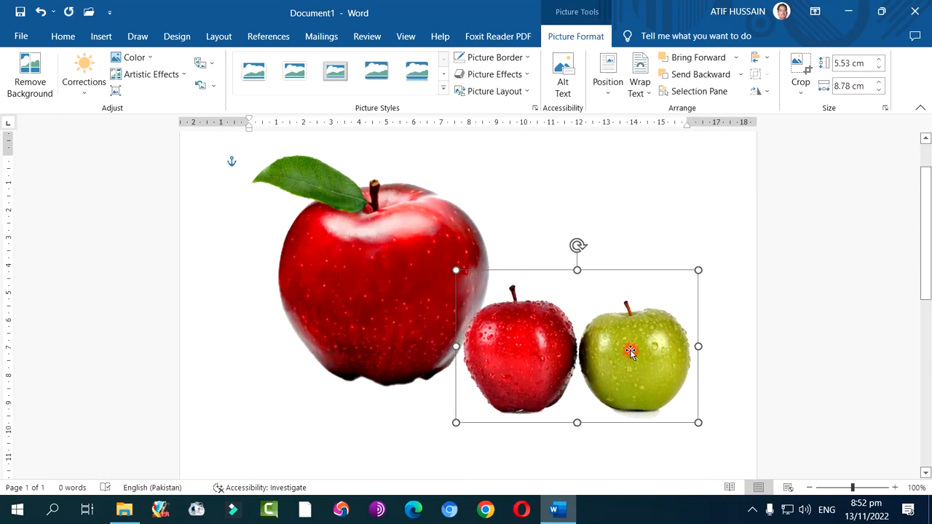
Shrink the single red apple picture to about 5.71 by 5.74 cm and place it above and left of the two apples, slightly overlapping them
{"action": "left_click", "coordinate": [384, 289]}
{"action": "left_click_drag", "start_coordinate": [385, 288], "coordinate": [359, 345]}
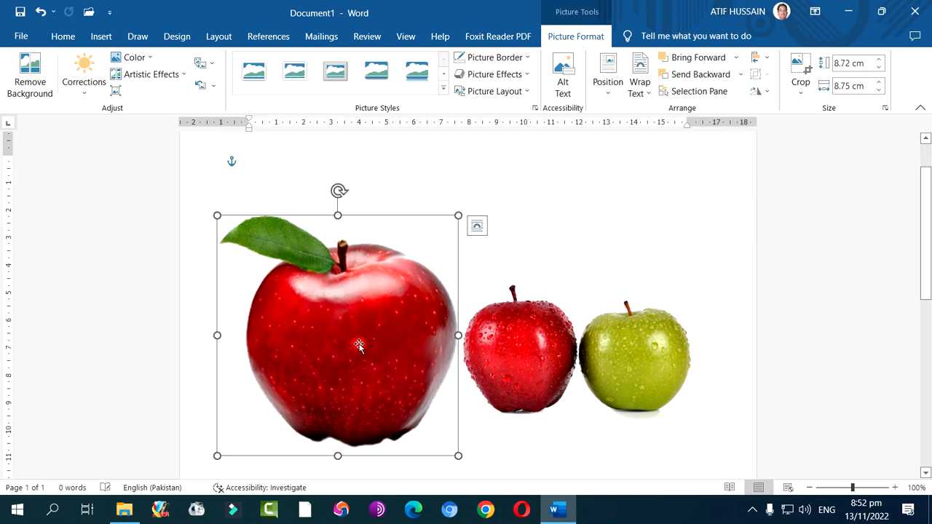
{"action": "left_click_drag", "start_coordinate": [455, 217], "coordinate": [376, 339]}
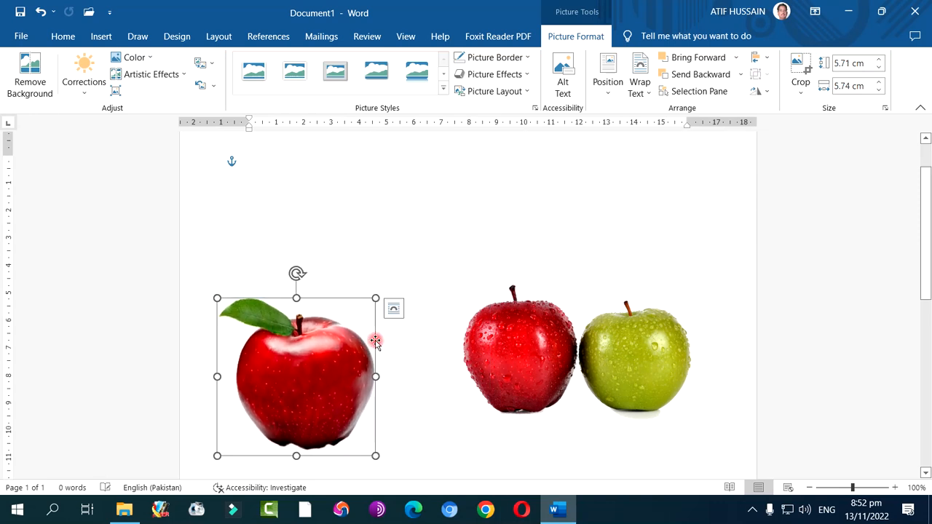
{"action": "left_click_drag", "start_coordinate": [322, 368], "coordinate": [460, 247]}
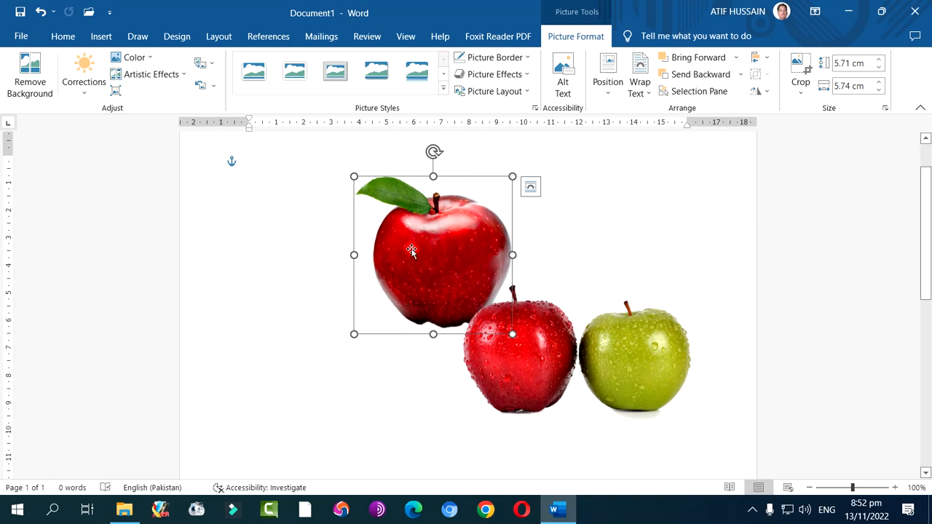
{"action": "left_click", "coordinate": [320, 276]}
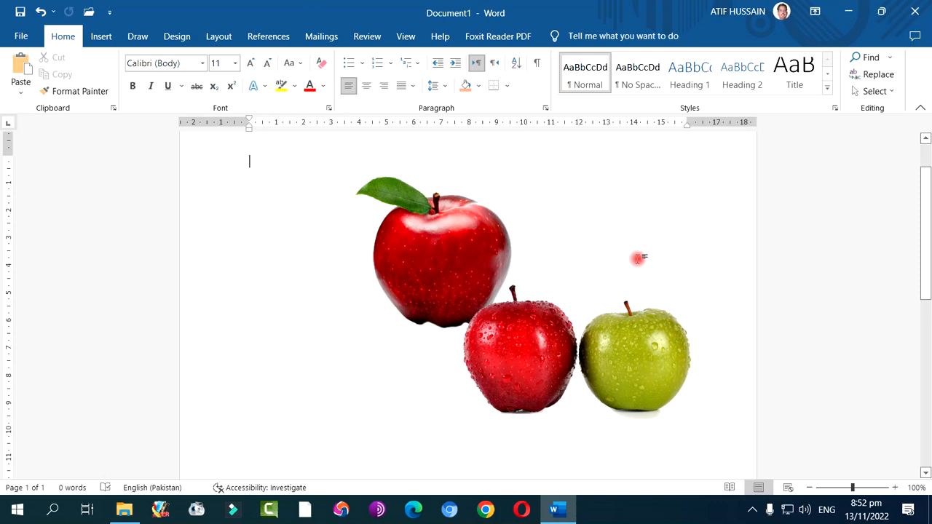
Give the single red apple picture a dark blue border with a weight of 4½ pt
{"action": "left_click", "coordinate": [447, 264]}
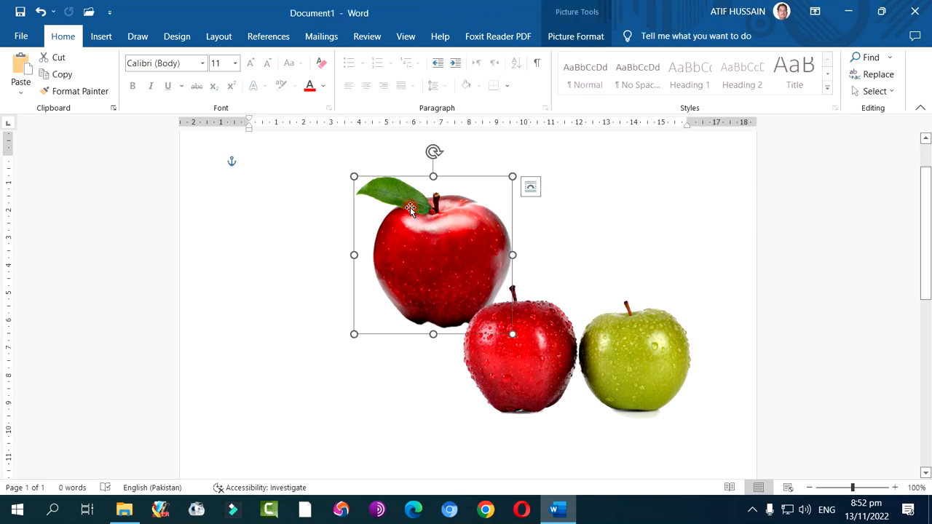
{"action": "double_click", "coordinate": [450, 233]}
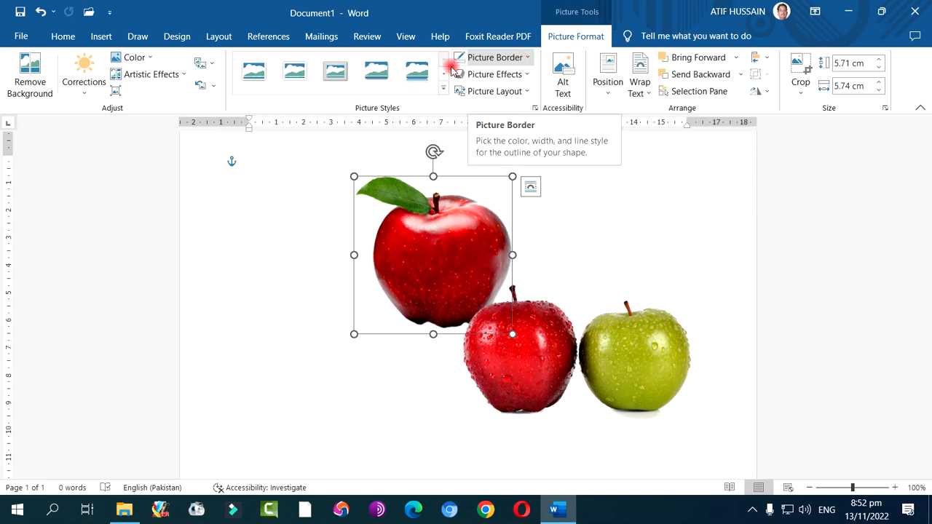
{"action": "left_click", "coordinate": [444, 88]}
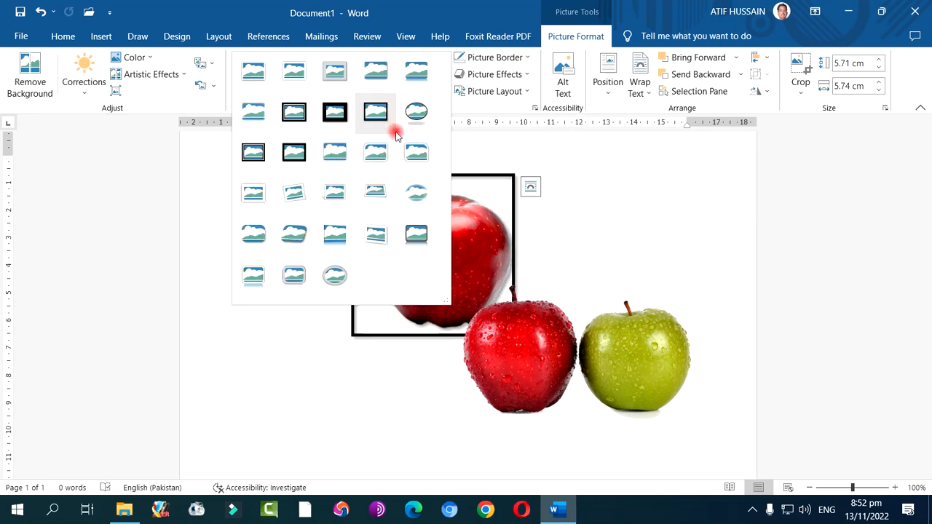
{"action": "left_click", "coordinate": [495, 57]}
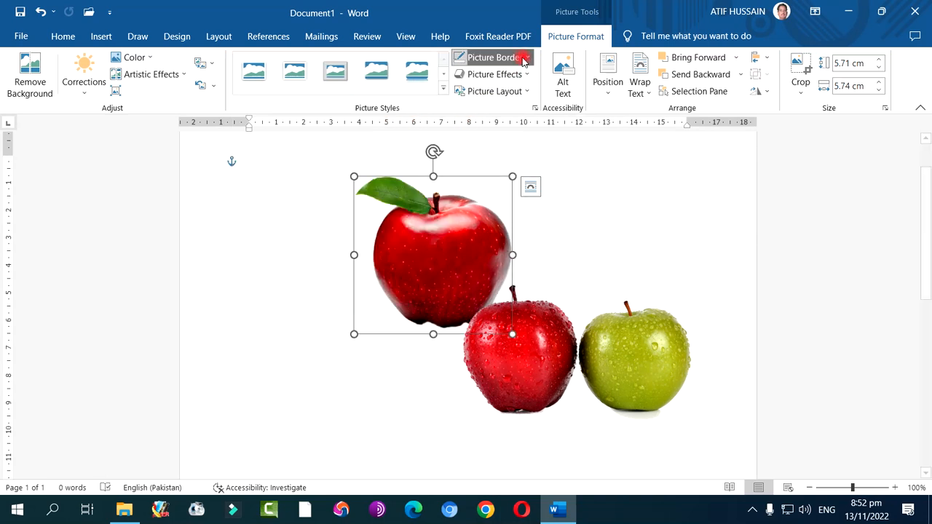
{"action": "left_click", "coordinate": [495, 56]}
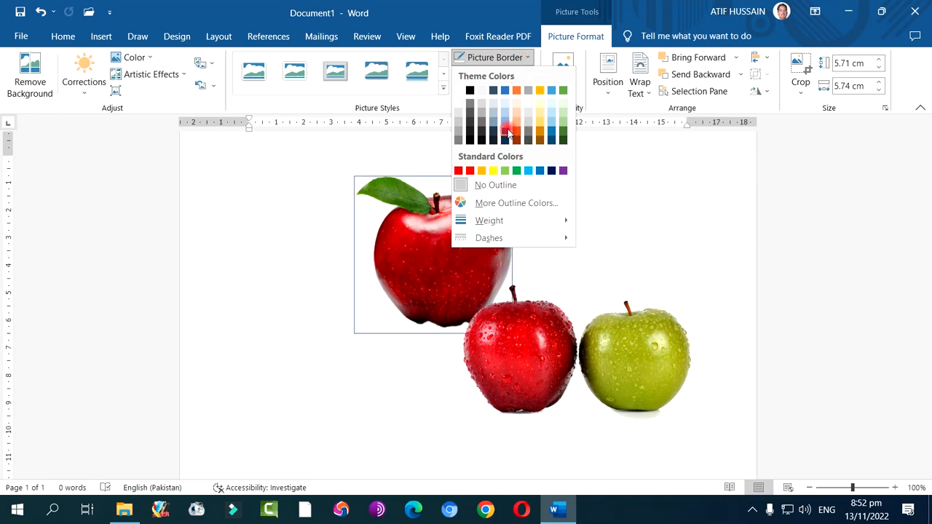
{"action": "left_click", "coordinate": [551, 171]}
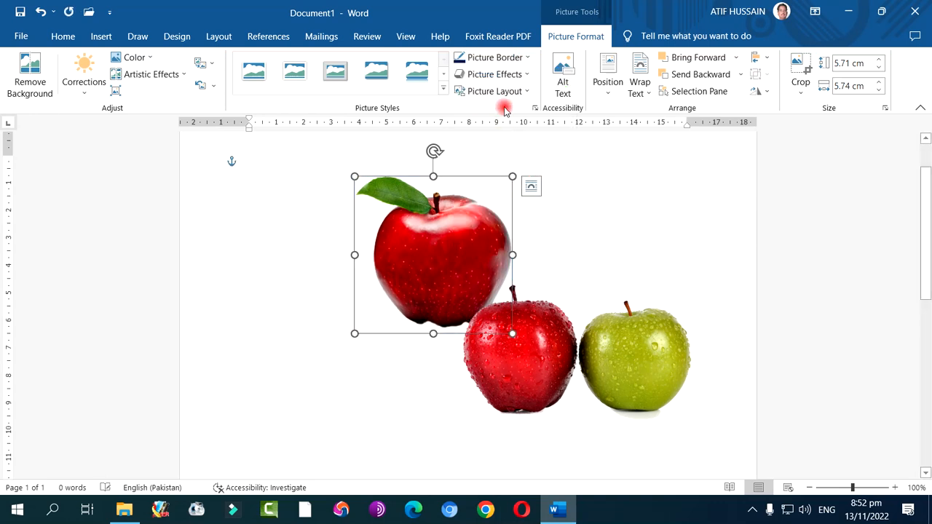
{"action": "left_click", "coordinate": [500, 57]}
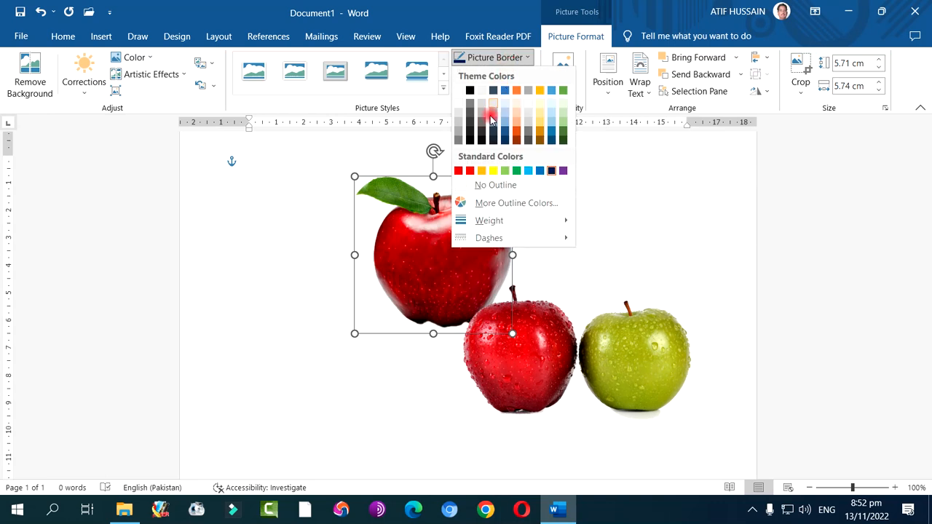
{"action": "mouse_move", "coordinate": [493, 223]}
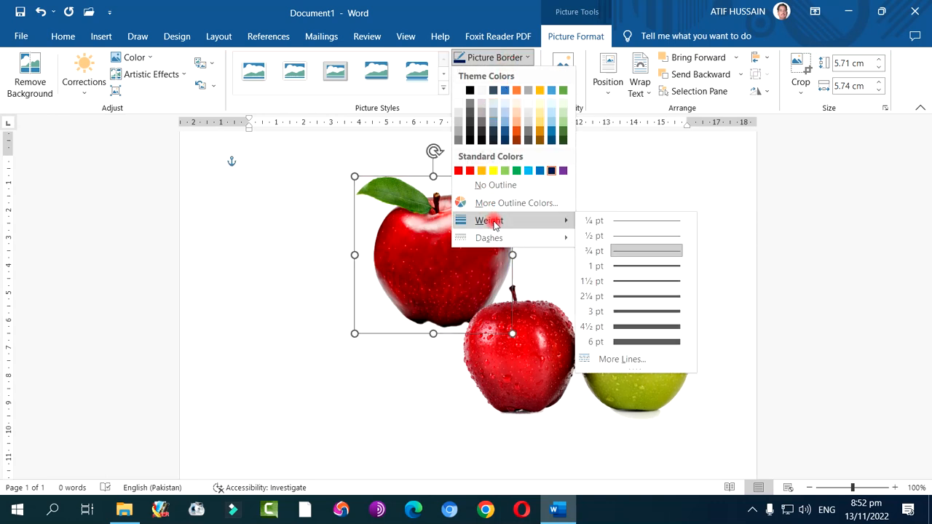
{"action": "left_click", "coordinate": [634, 326]}
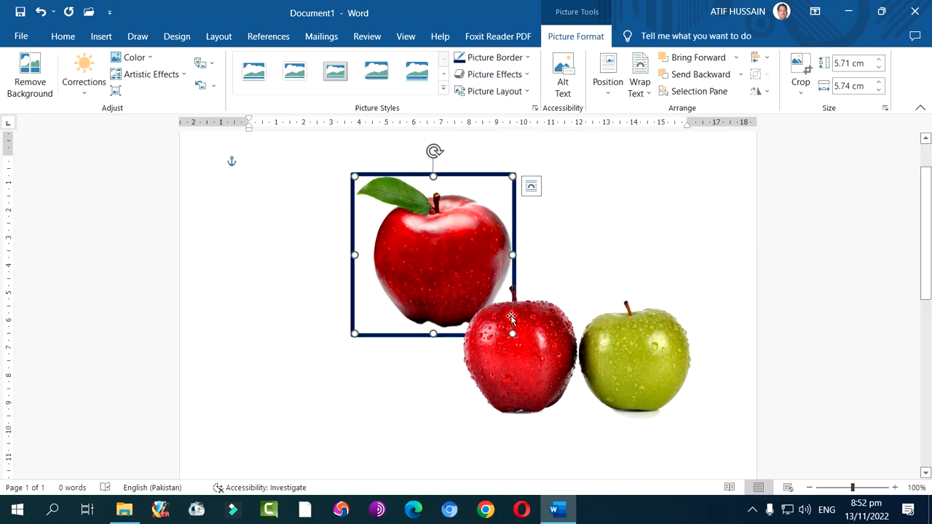
Move the red and green apples picture slightly up and left so it overlaps more of the bordered apple picture
{"action": "left_click", "coordinate": [530, 349]}
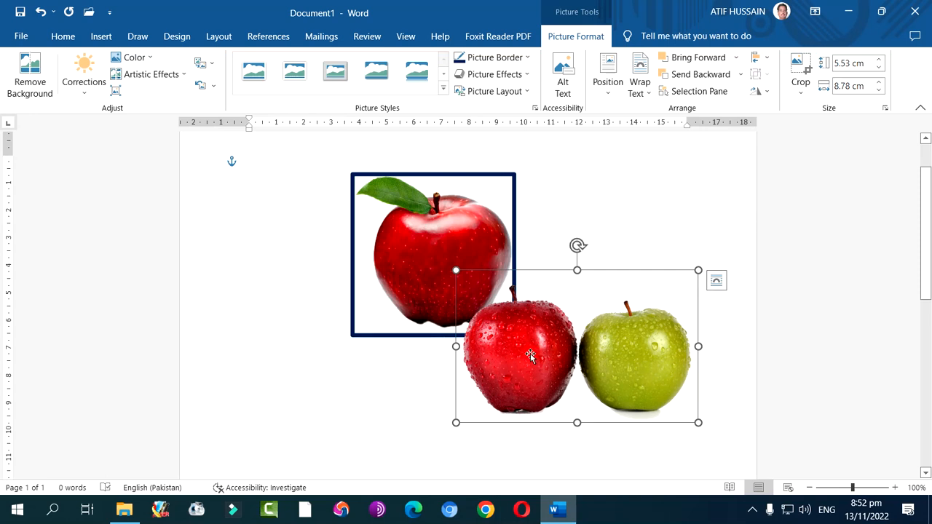
{"action": "left_click_drag", "start_coordinate": [529, 355], "coordinate": [519, 330]}
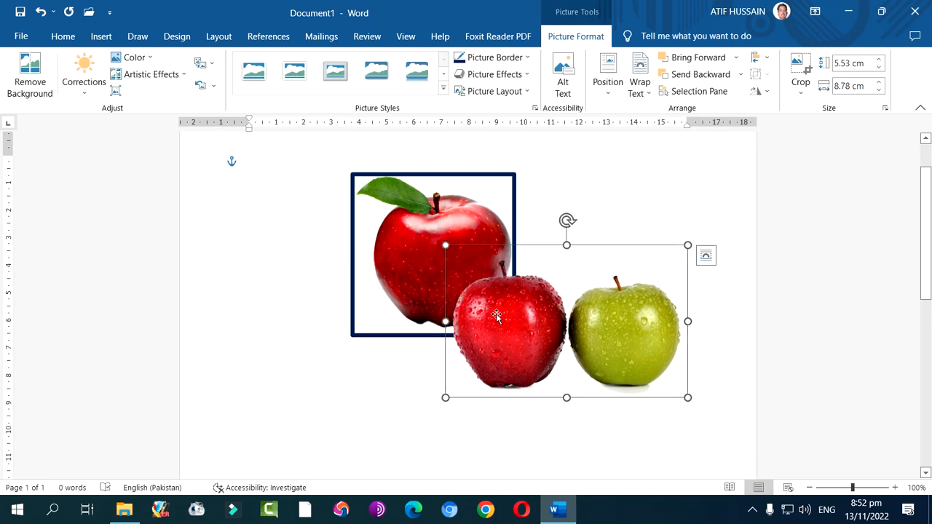
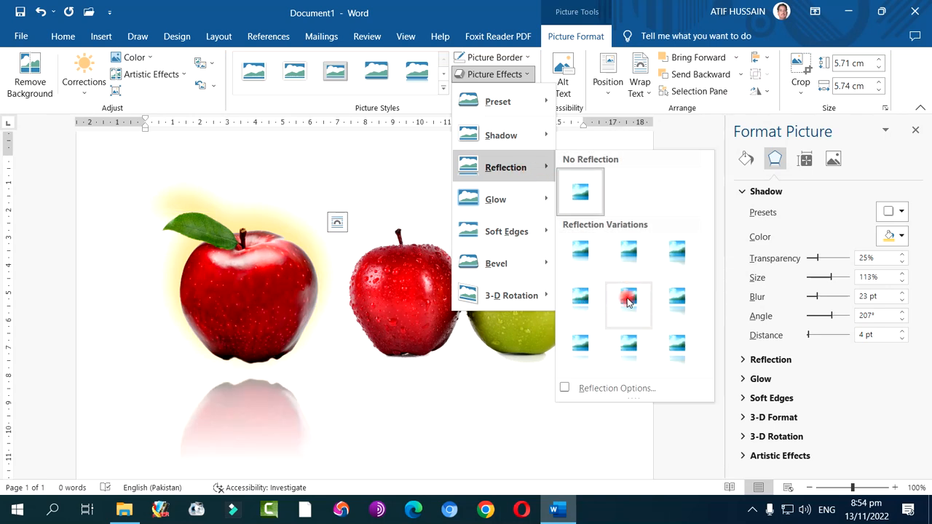
Apply the white picture style with snipped diagonal corners to the single red apple picture
{"action": "mouse_move", "coordinate": [513, 233]}
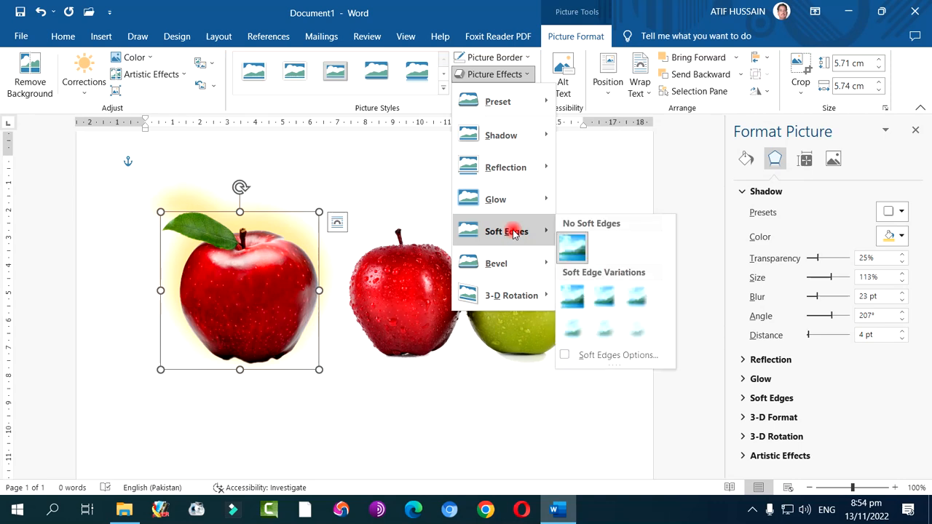
{"action": "mouse_move", "coordinate": [495, 263]}
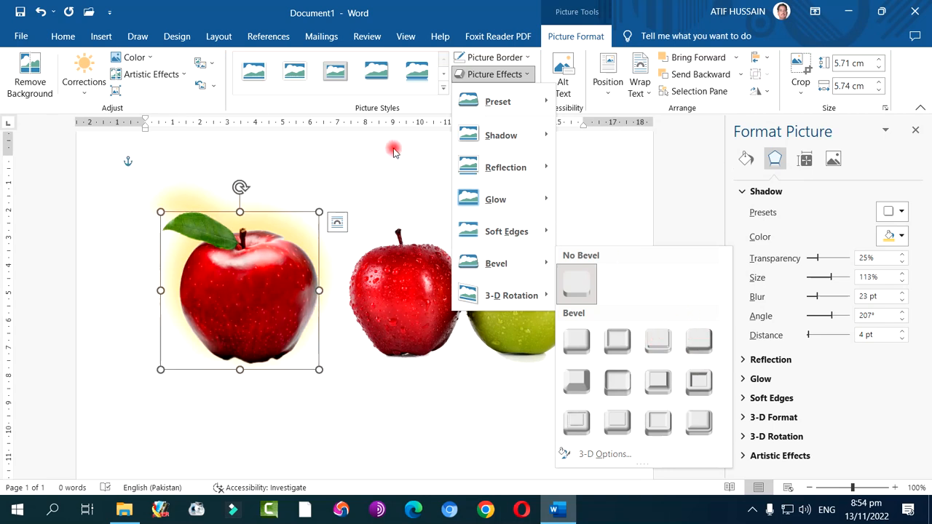
{"action": "left_click", "coordinate": [441, 87]}
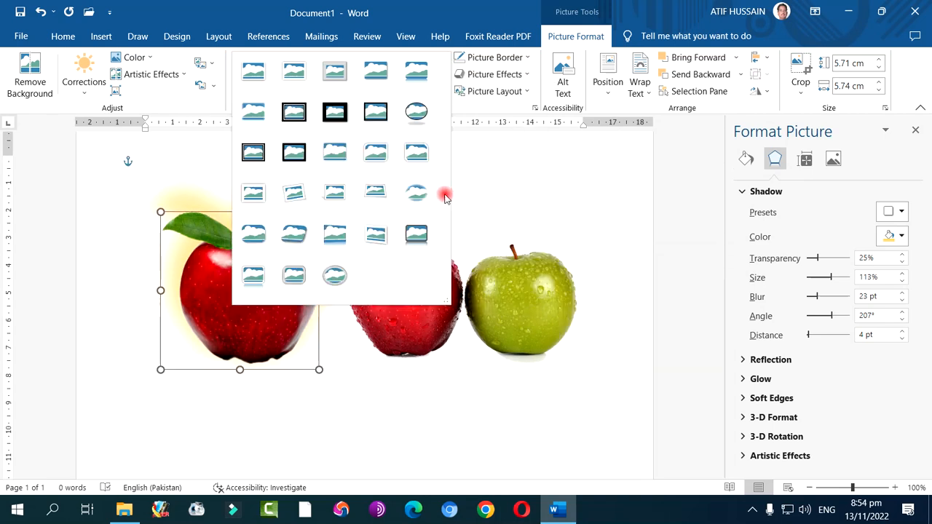
{"action": "left_click", "coordinate": [419, 159]}
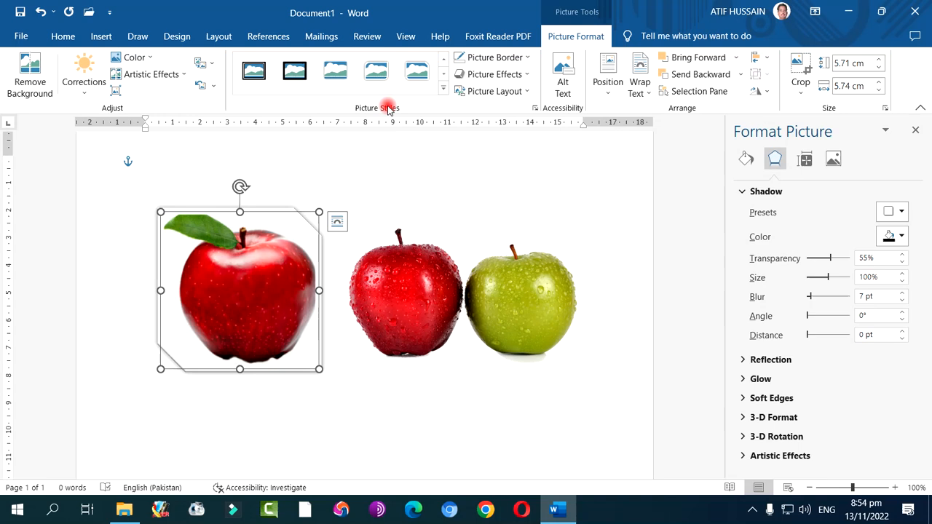
{"action": "left_click", "coordinate": [752, 511]}
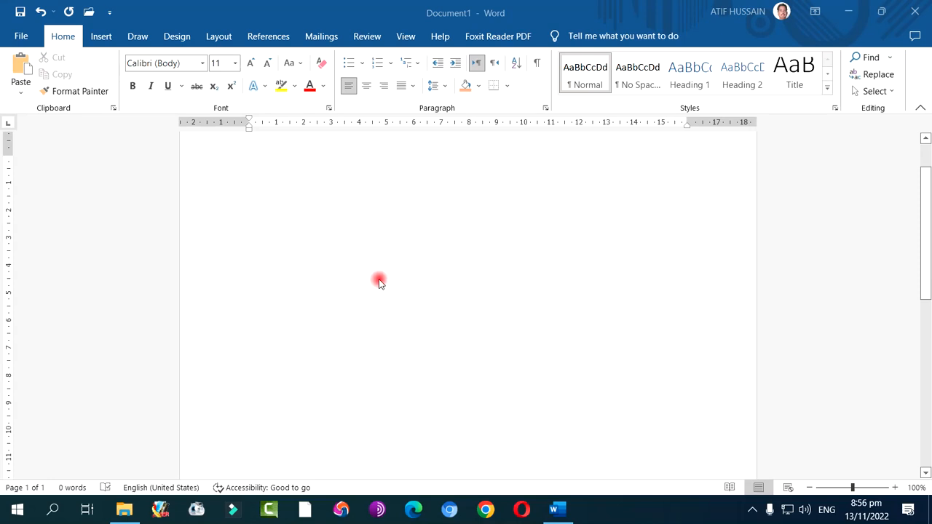
Draw a 32-point star shape about 5.53 cm high and 5.97 cm wide in the upper middle of the blank page
{"action": "scroll", "coordinate": [378, 282], "scroll_direction": "up", "scroll_amount": 2}
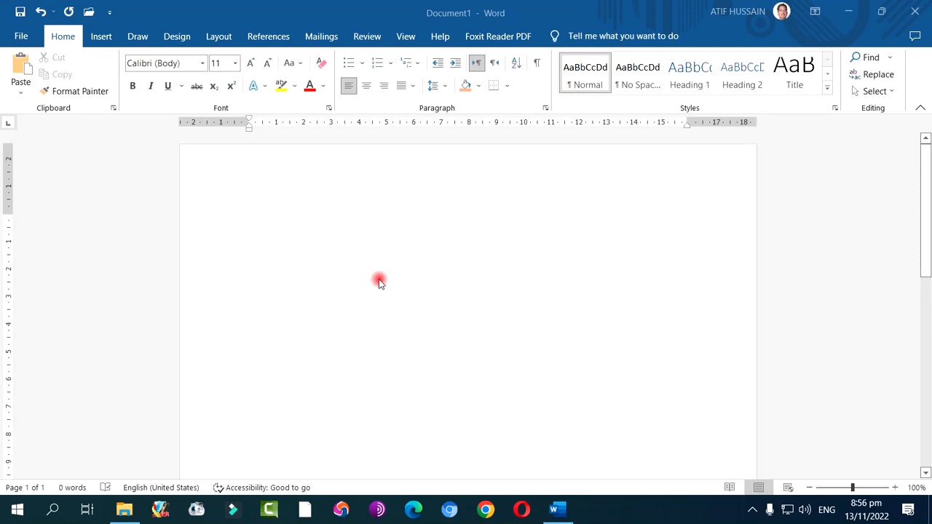
{"action": "left_click", "coordinate": [102, 36]}
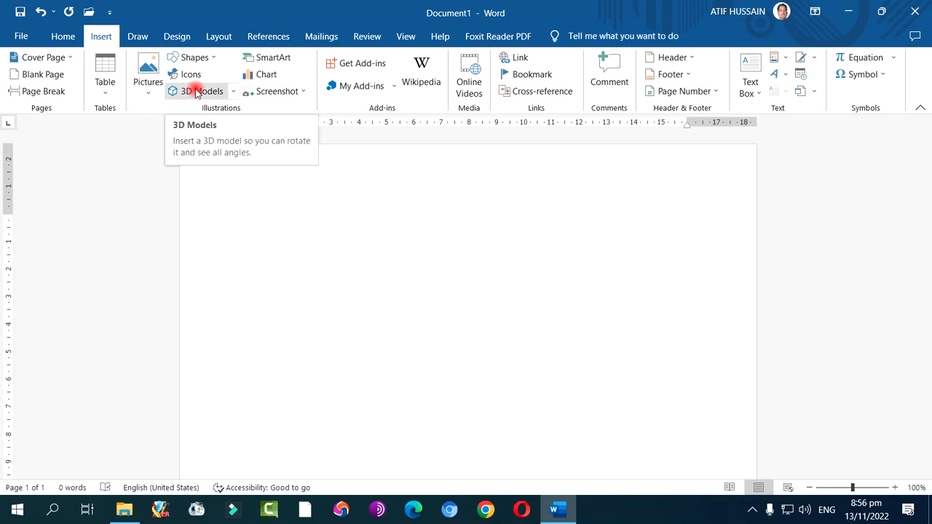
{"action": "left_click", "coordinate": [198, 58]}
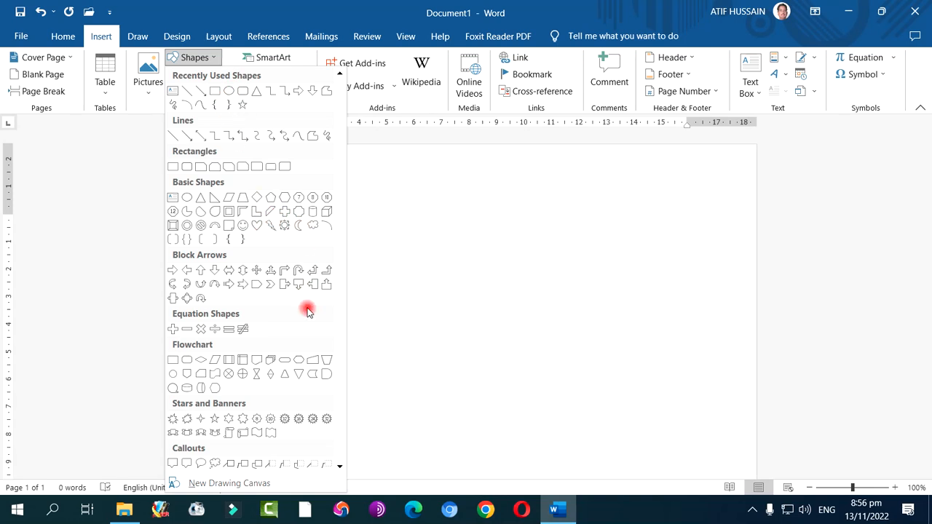
{"action": "left_click", "coordinate": [328, 422]}
{"action": "left_click_drag", "start_coordinate": [382, 236], "coordinate": [545, 388]}
{"action": "mouse_move", "coordinate": [464, 258]}
{"action": "left_mouse_down"}
{"action": "mouse_move", "coordinate": [461, 283]}
{"action": "mouse_move", "coordinate": [465, 263]}
{"action": "left_mouse_up"}
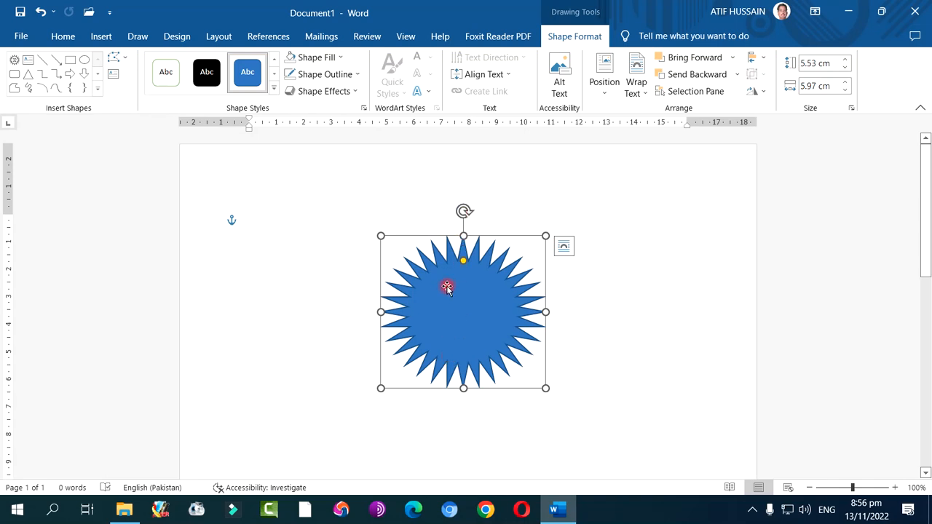
Fill the star with the darker orange theme colour and give it a standard dark blue outline
{"action": "left_click", "coordinate": [274, 89]}
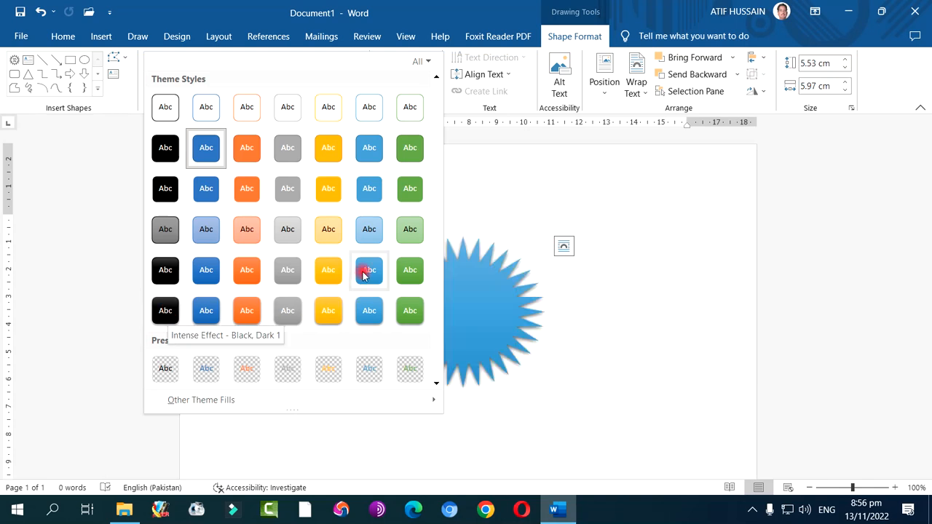
{"action": "left_click", "coordinate": [492, 310]}
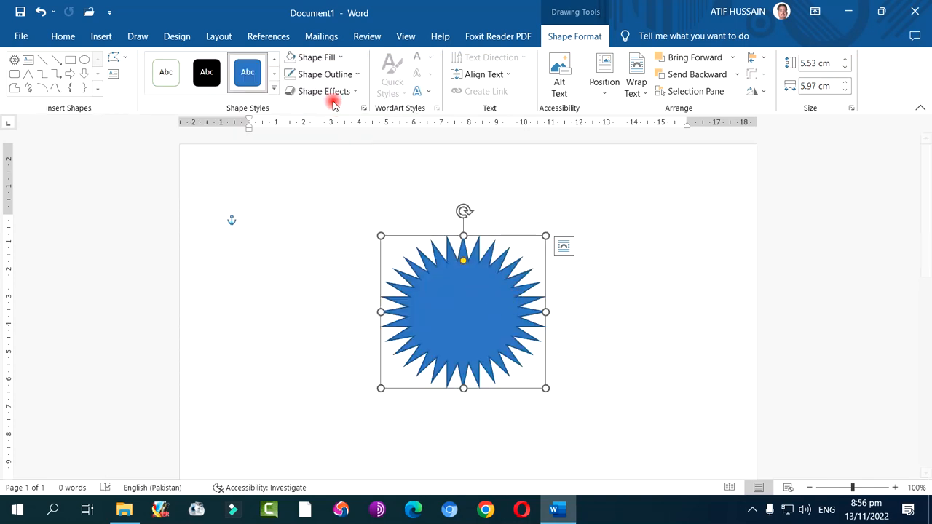
{"action": "left_click", "coordinate": [340, 60]}
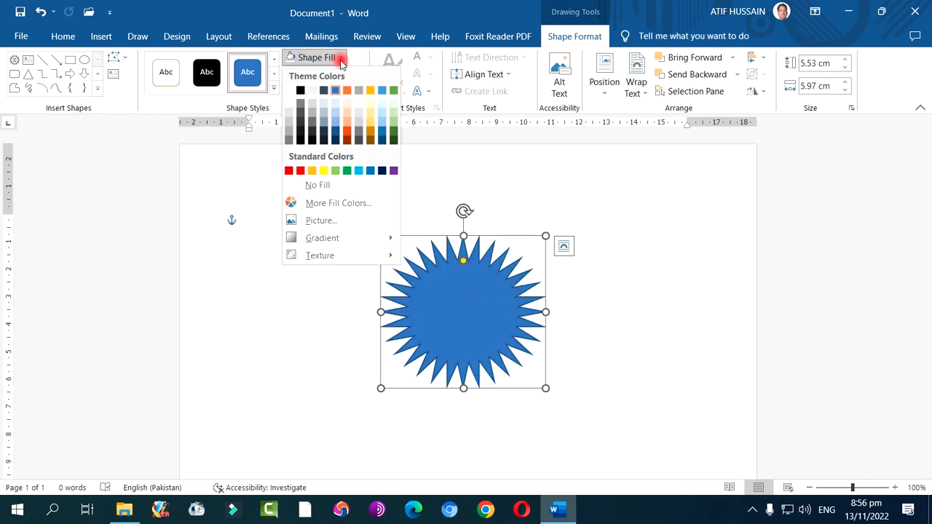
{"action": "left_click", "coordinate": [346, 129]}
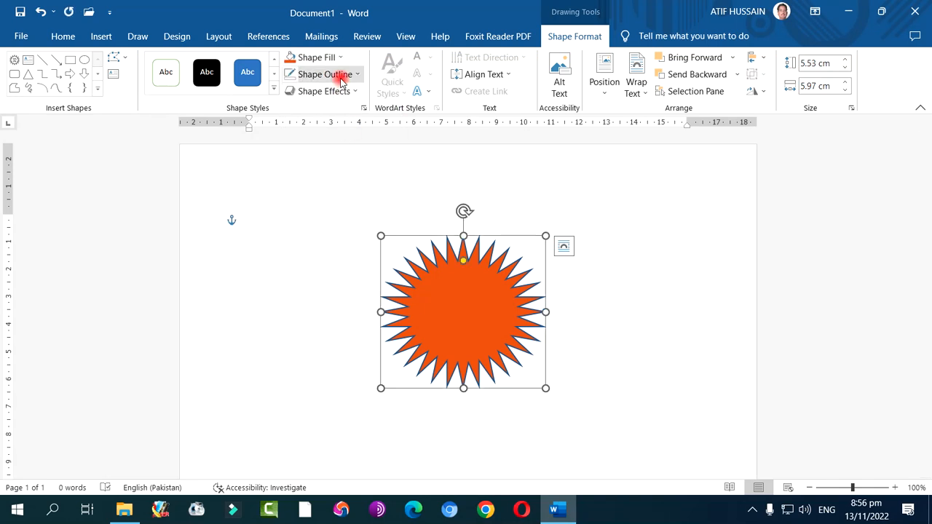
{"action": "left_click", "coordinate": [341, 75]}
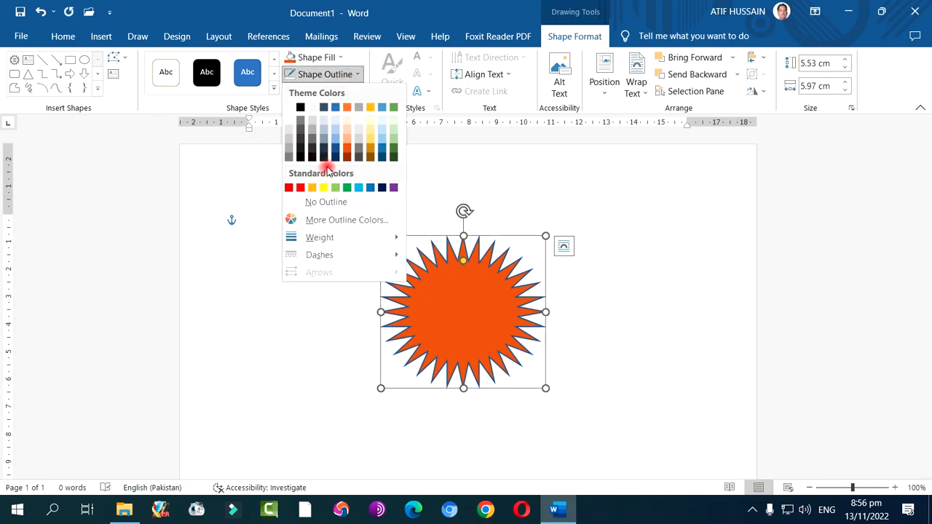
{"action": "left_click", "coordinate": [382, 187]}
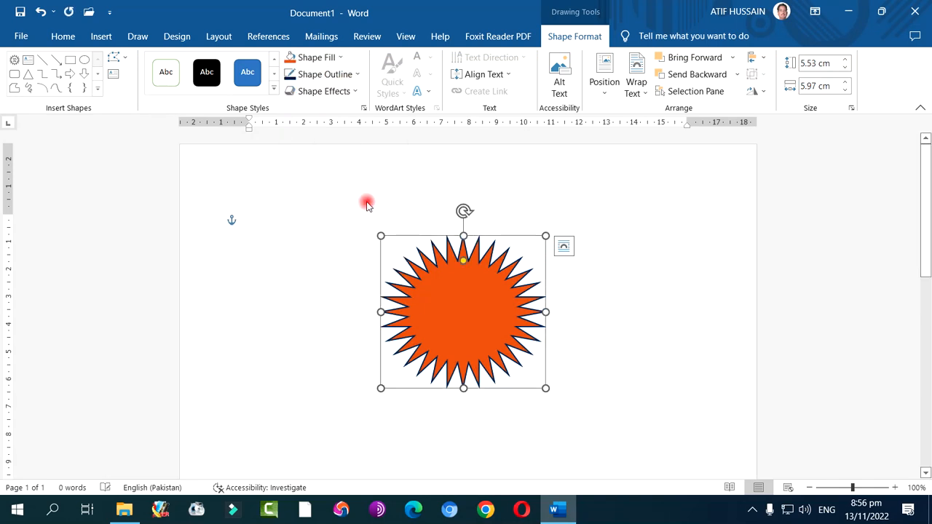
Try a dark gradient radiating from the center and a pale blue-pink marbled texture as the star's fill
{"action": "left_click", "coordinate": [327, 60]}
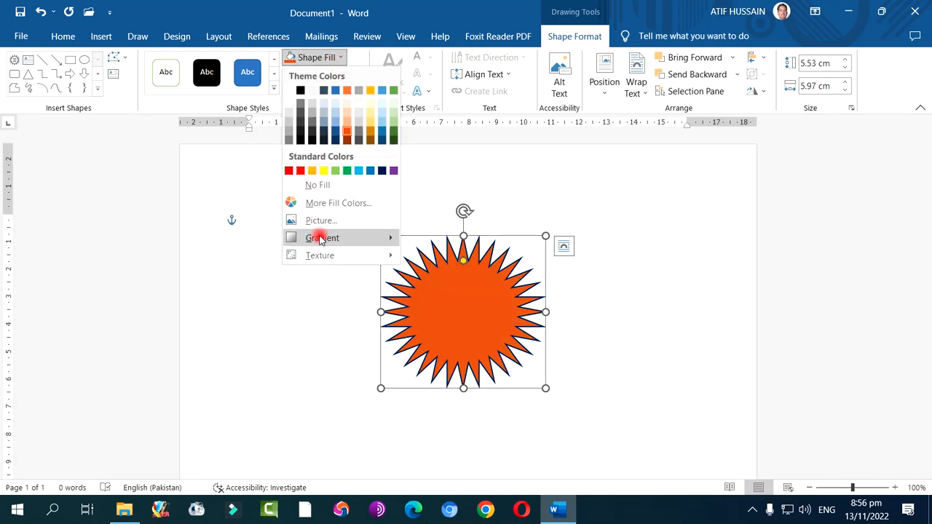
{"action": "mouse_move", "coordinate": [321, 240]}
{"action": "left_click", "coordinate": [462, 413]}
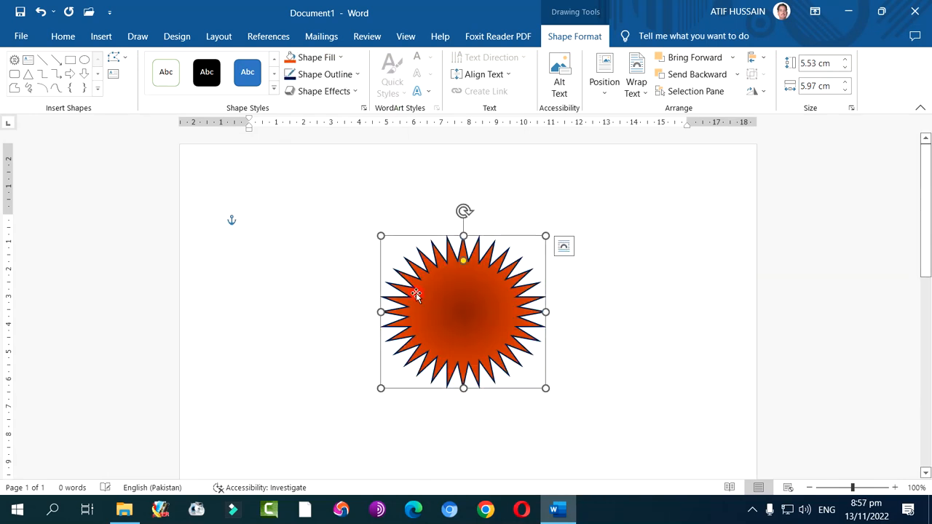
{"action": "left_click", "coordinate": [331, 58]}
{"action": "mouse_move", "coordinate": [332, 251]}
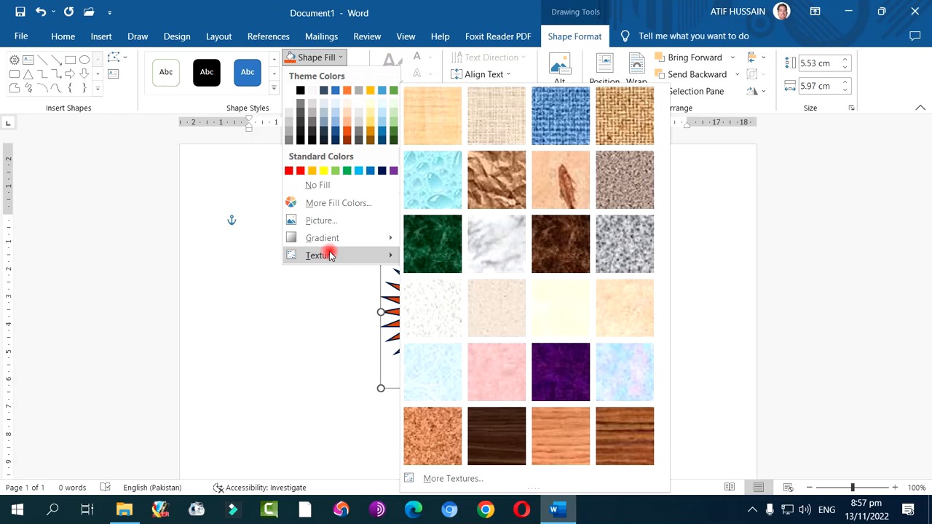
{"action": "left_click", "coordinate": [608, 377]}
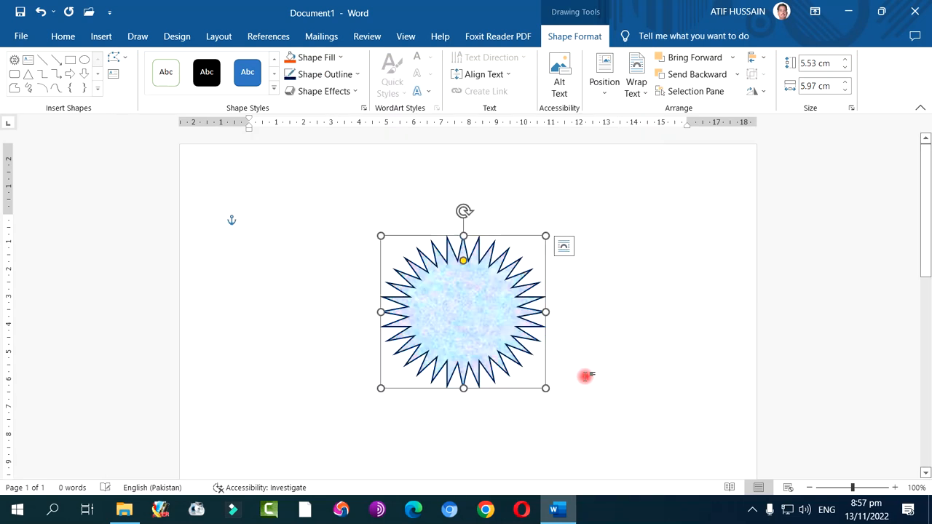
Fill the star with the picture file 3-D104E from the NATURE folder inside Backgrounds
{"action": "left_click", "coordinate": [318, 58]}
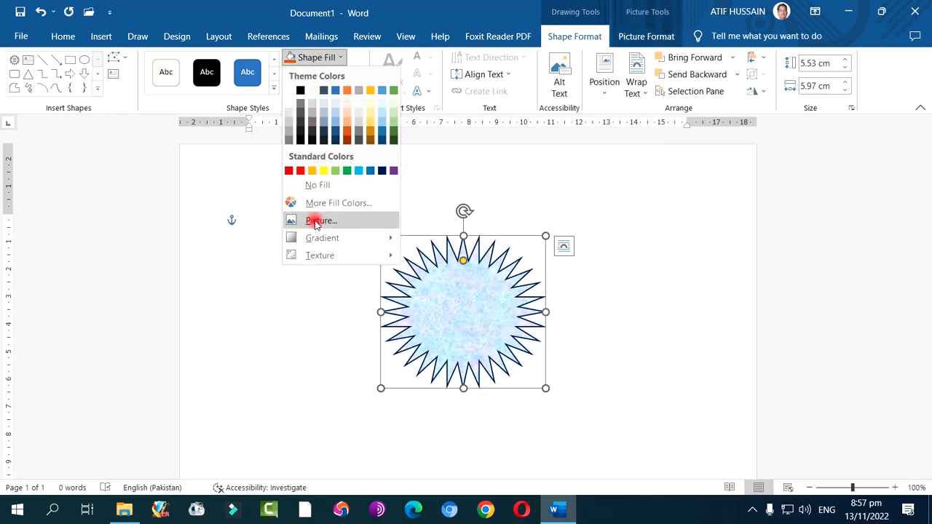
{"action": "left_click", "coordinate": [324, 220]}
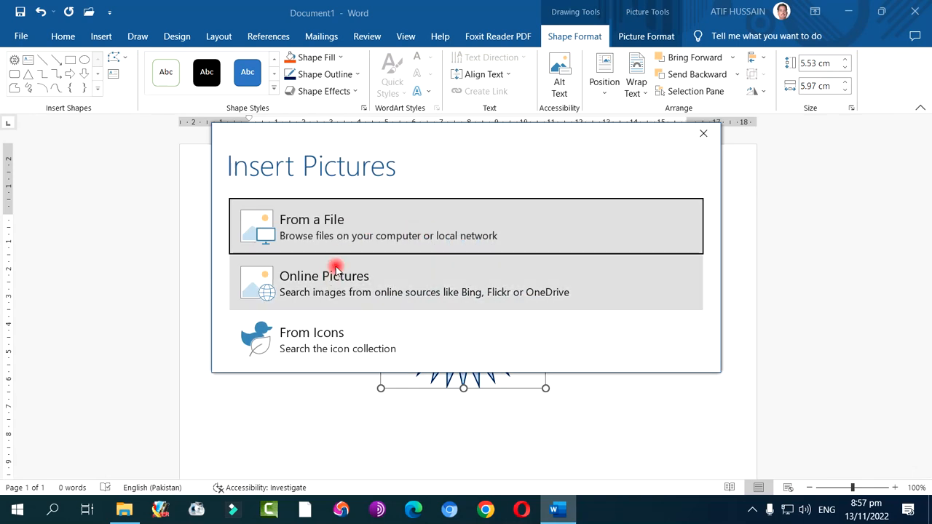
{"action": "left_click", "coordinate": [348, 239]}
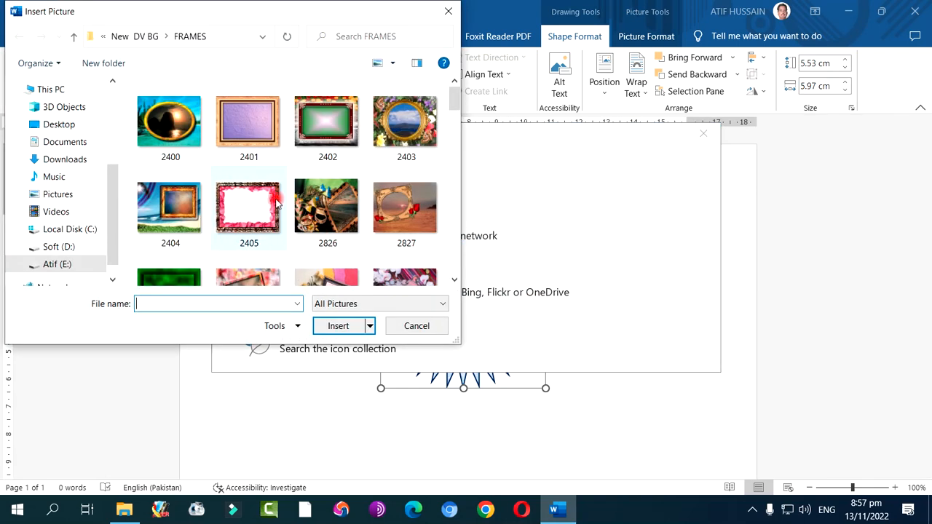
{"action": "scroll", "coordinate": [276, 202], "scroll_direction": "down", "scroll_amount": 3}
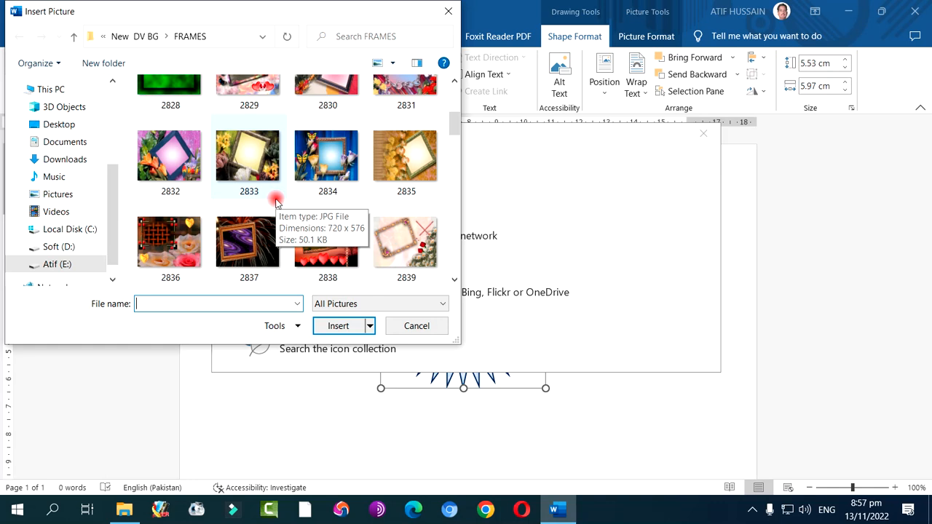
{"action": "scroll", "coordinate": [276, 202], "scroll_direction": "down", "scroll_amount": 2}
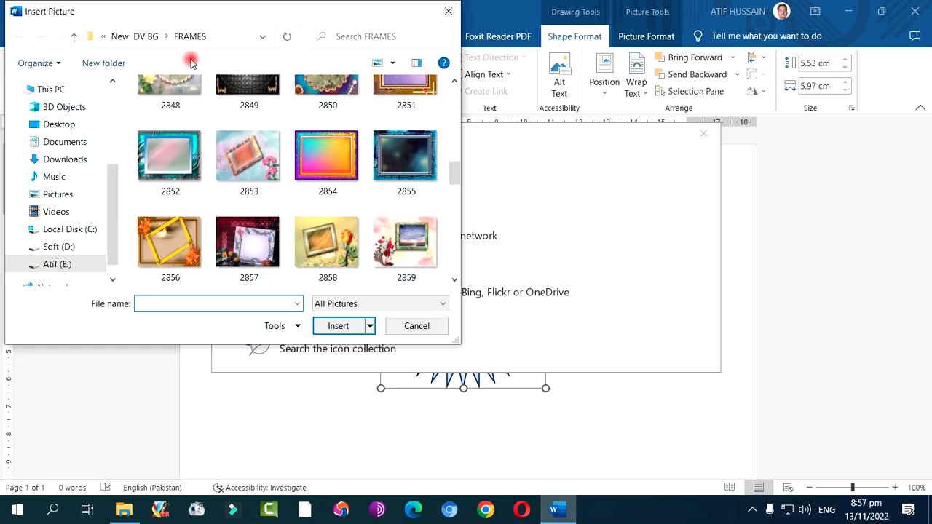
{"action": "left_click", "coordinate": [142, 37]}
{"action": "left_click", "coordinate": [142, 37]}
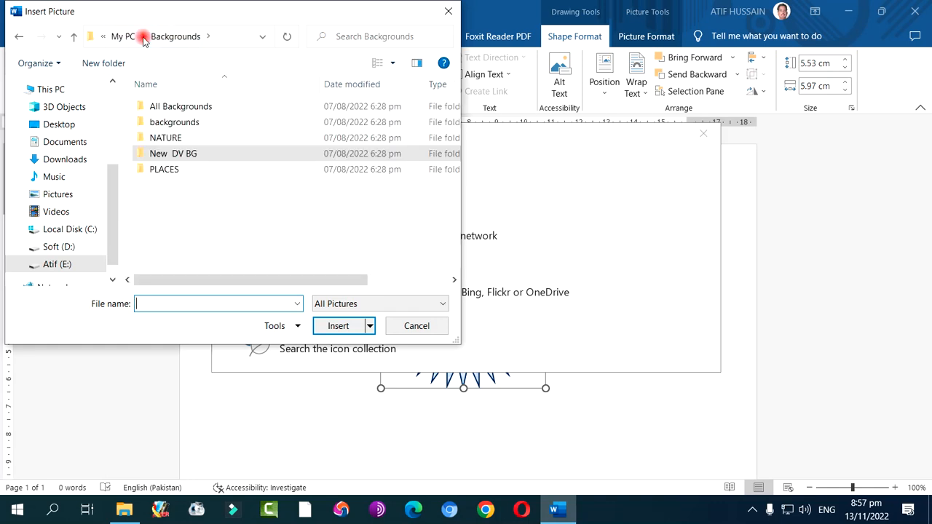
{"action": "double_click", "coordinate": [177, 141]}
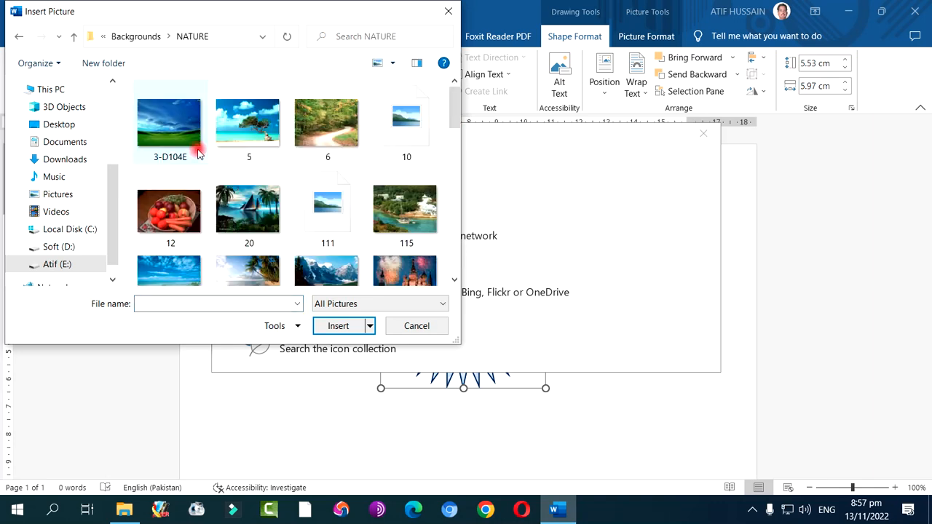
{"action": "double_click", "coordinate": [200, 147]}
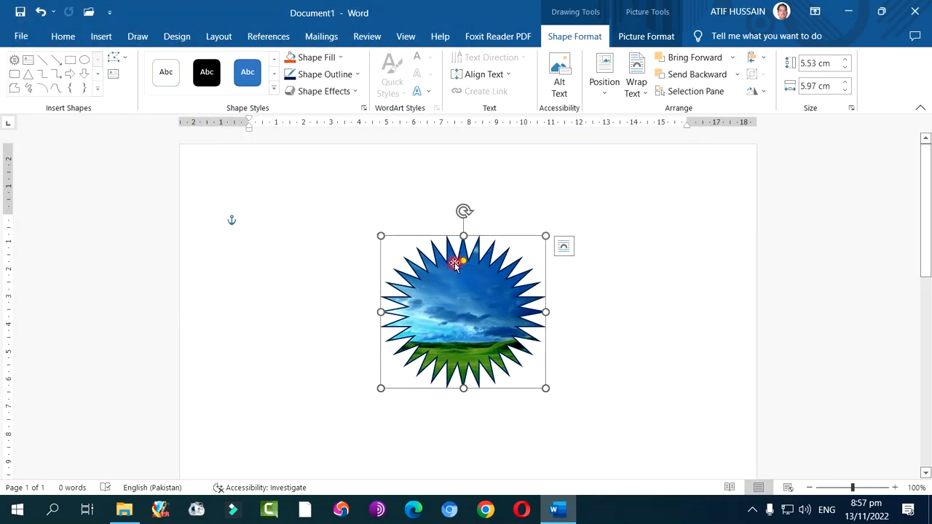
Fill the star with the plain orange theme colour
{"action": "left_click", "coordinate": [329, 58]}
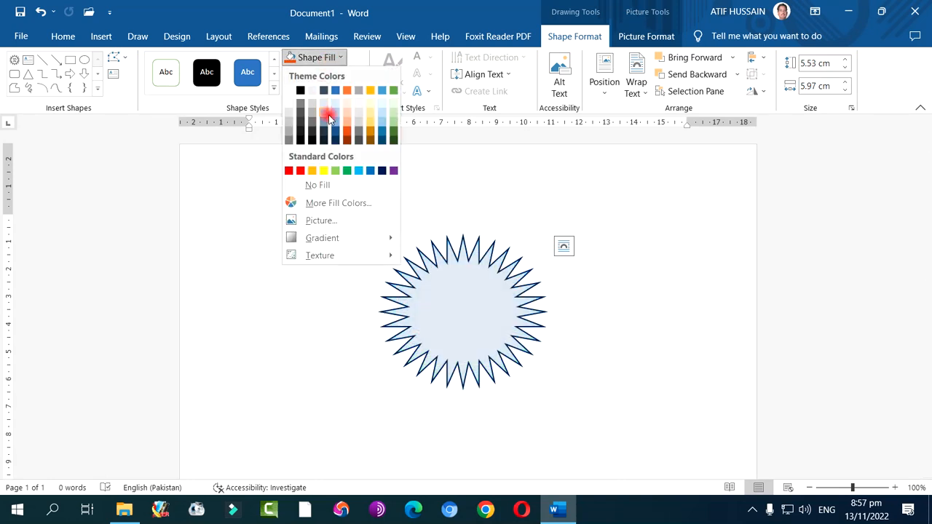
{"action": "left_click", "coordinate": [347, 90]}
{"action": "left_click", "coordinate": [318, 58]}
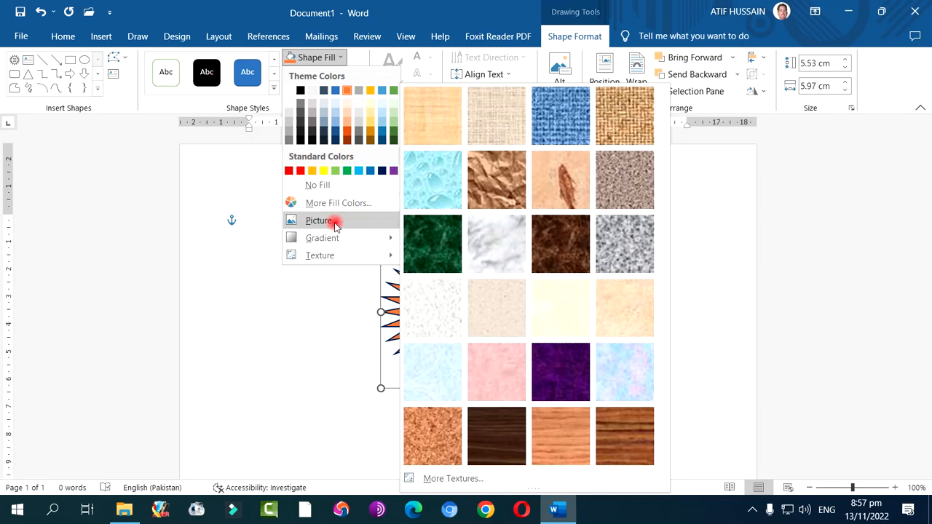
{"action": "left_click", "coordinate": [310, 57]}
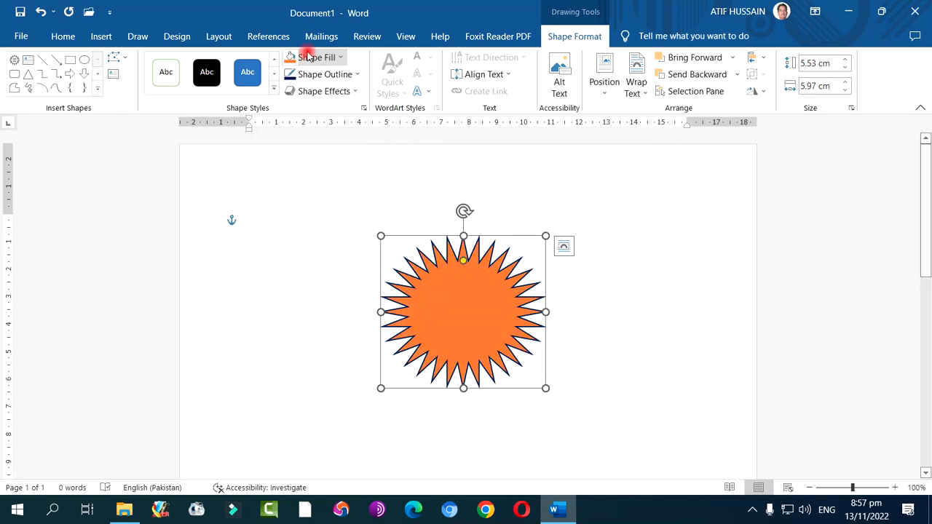
Apply the first bevel variation in the second row of bevel presets to the orange star
{"action": "left_click", "coordinate": [323, 93]}
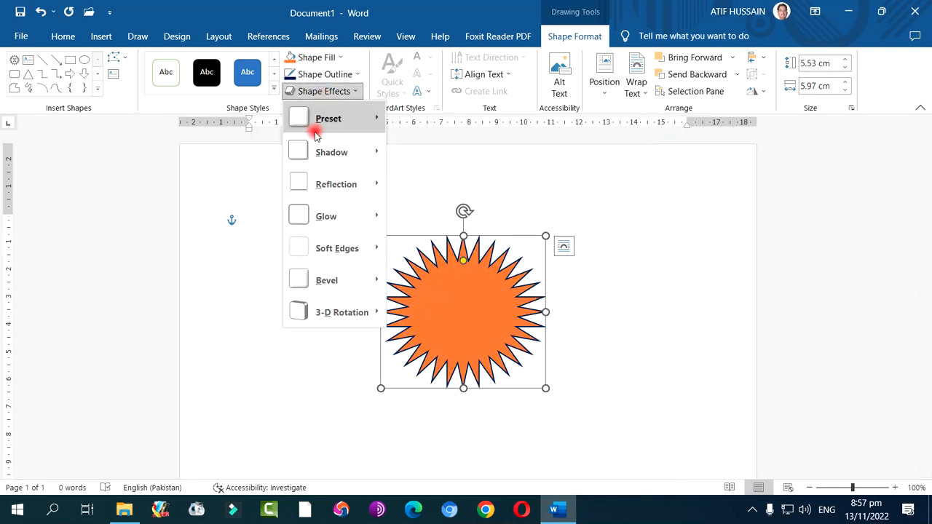
{"action": "mouse_move", "coordinate": [347, 149]}
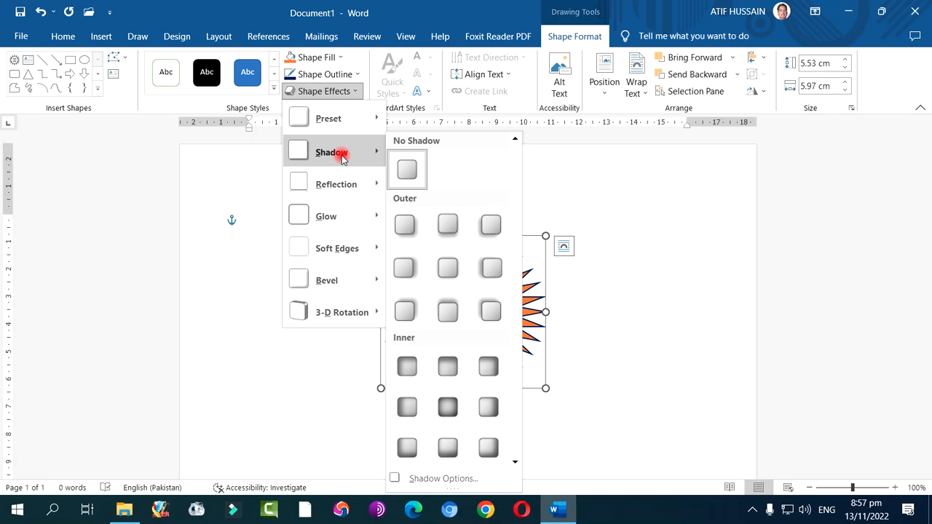
{"action": "mouse_move", "coordinate": [339, 188]}
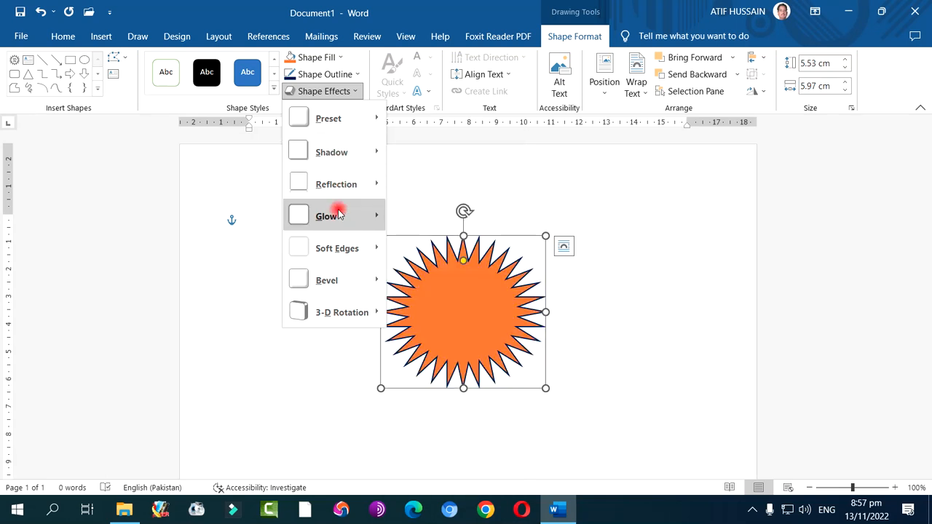
{"action": "mouse_move", "coordinate": [339, 251]}
{"action": "mouse_move", "coordinate": [337, 280]}
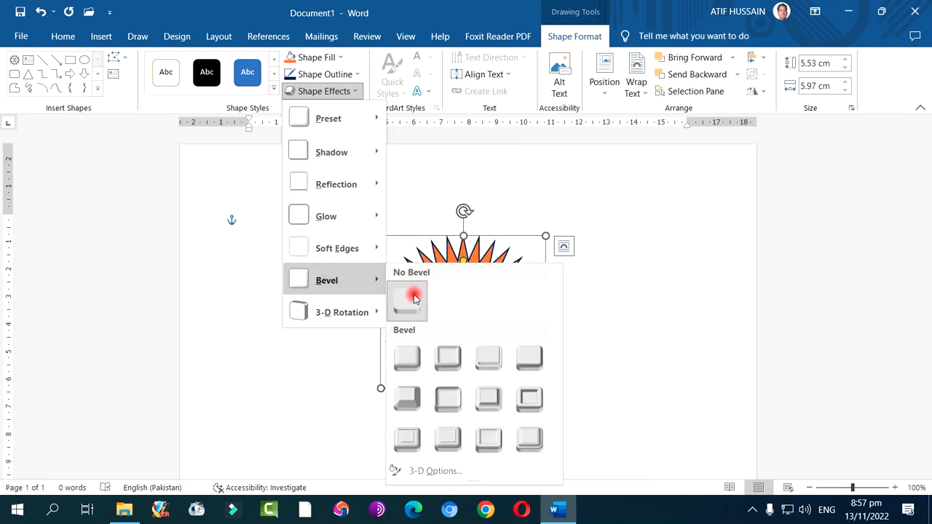
{"action": "left_click", "coordinate": [408, 400]}
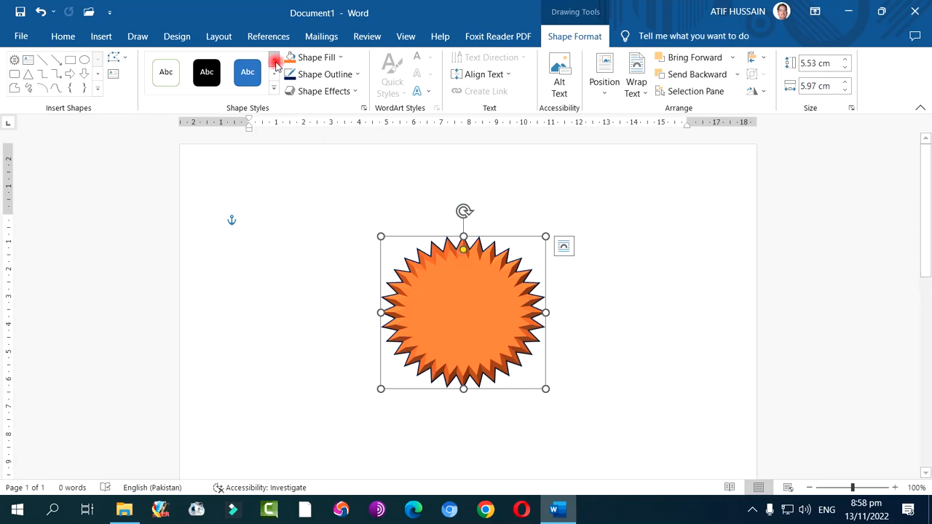
Delete the orange star from the page
{"action": "left_click", "coordinate": [100, 36]}
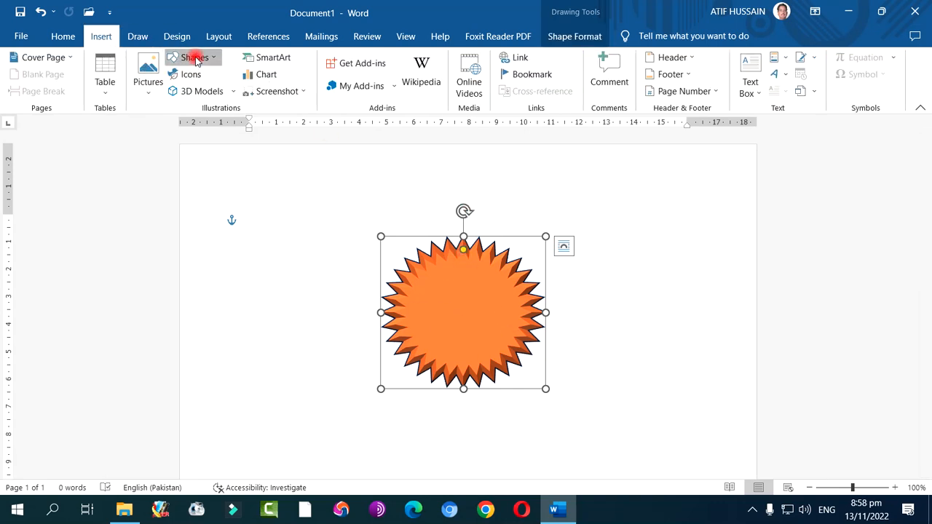
{"action": "left_click", "coordinate": [192, 57]}
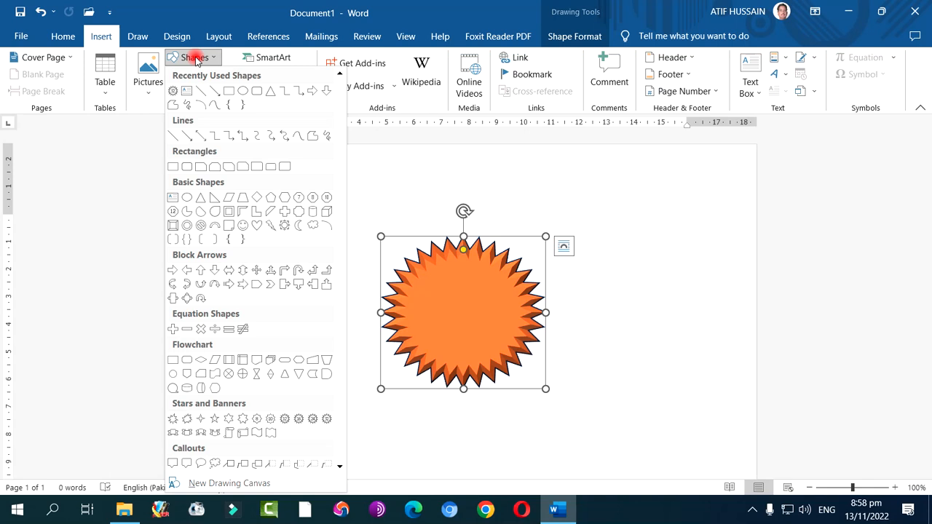
{"action": "left_click", "coordinate": [493, 329]}
{"action": "key", "text": "Delete"}
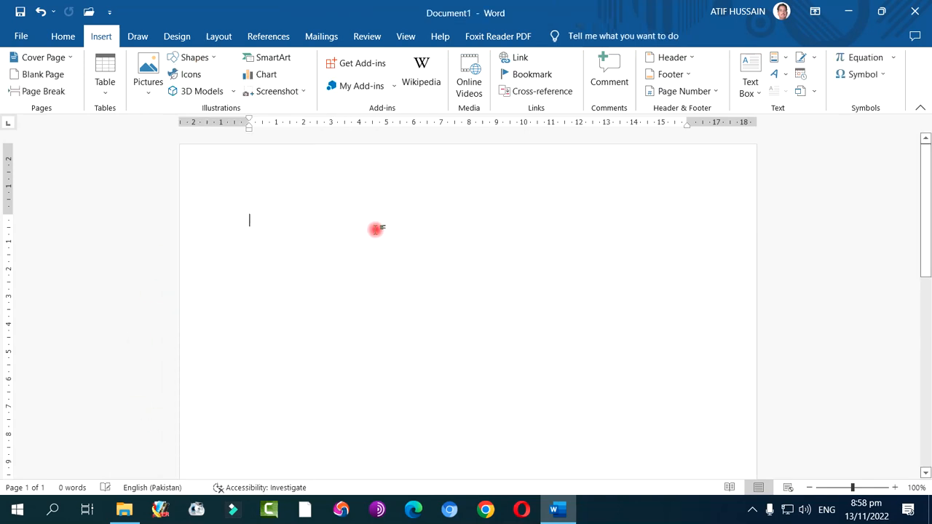
Draw a rectangle about 6.33 cm high, widened to about 10.9 cm, and fill it with white
{"action": "left_click", "coordinate": [191, 57]}
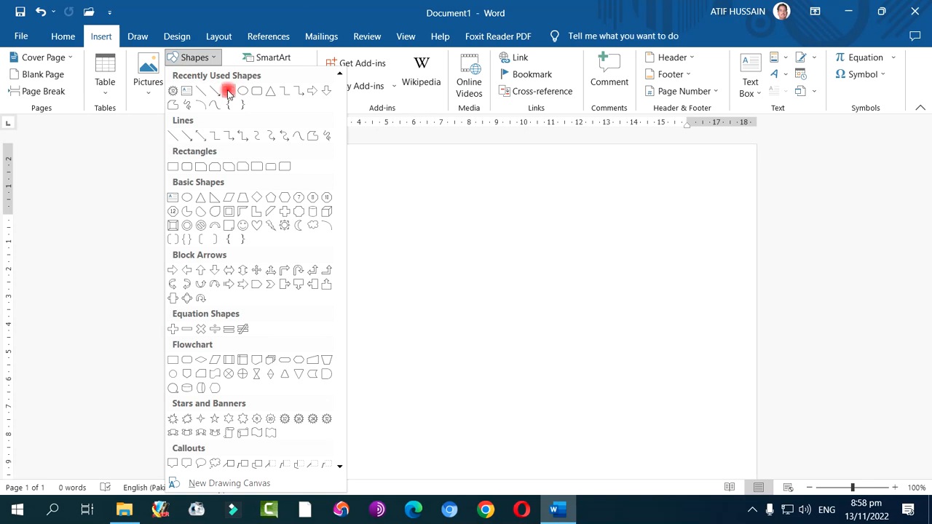
{"action": "left_click", "coordinate": [228, 90]}
{"action": "left_click_drag", "start_coordinate": [272, 252], "coordinate": [559, 429]}
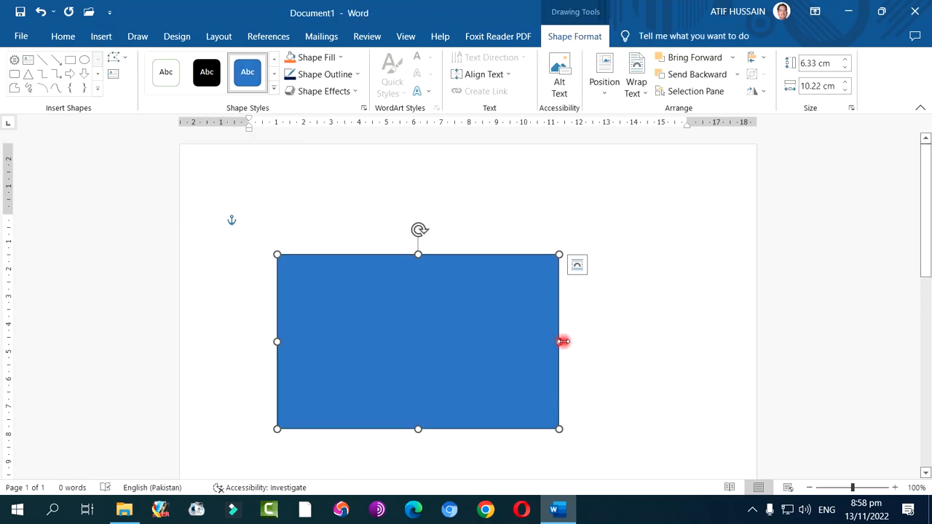
{"action": "left_click_drag", "start_coordinate": [559, 342], "coordinate": [577, 341]}
{"action": "left_click", "coordinate": [325, 59]}
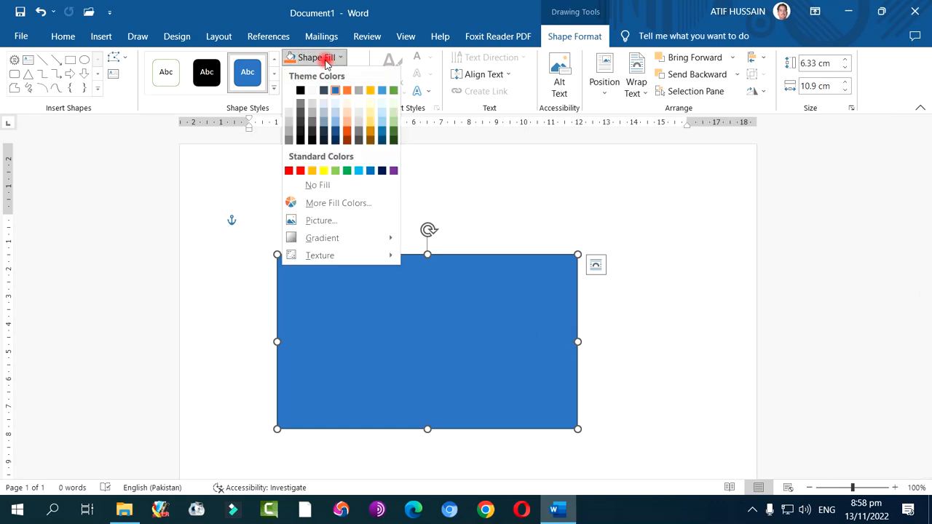
{"action": "left_click", "coordinate": [289, 89]}
Draw a narrow rectangle about 6.27 cm high and 2.41 cm wide over the large rectangle's left end and fill it with white
{"action": "left_click", "coordinate": [100, 37]}
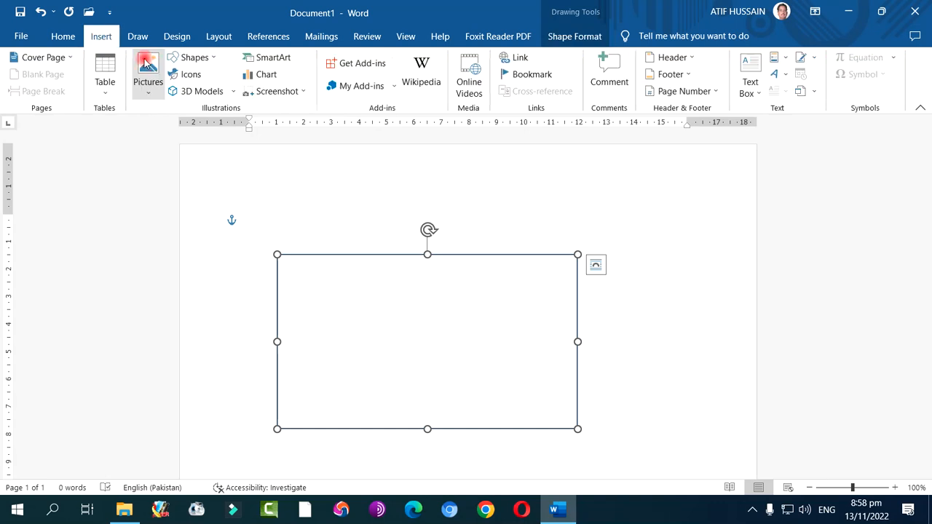
{"action": "left_click", "coordinate": [192, 57]}
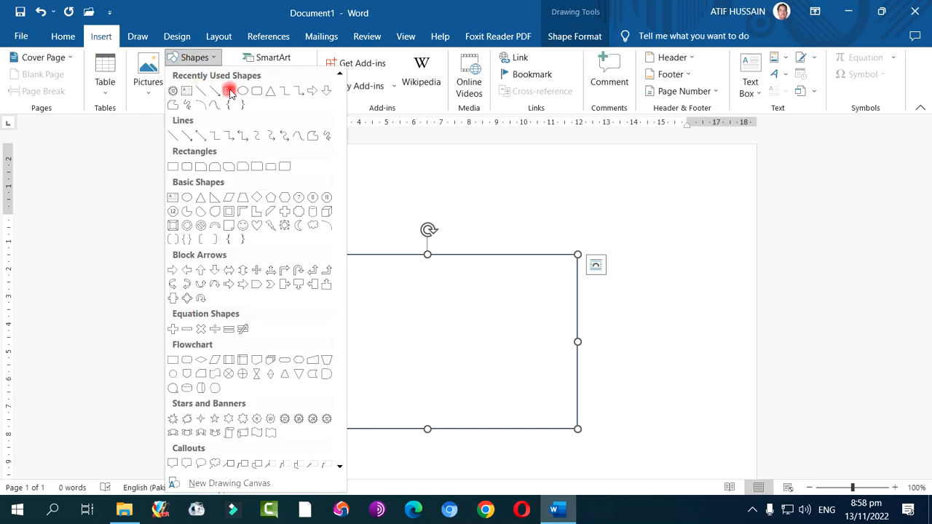
{"action": "left_click", "coordinate": [230, 91]}
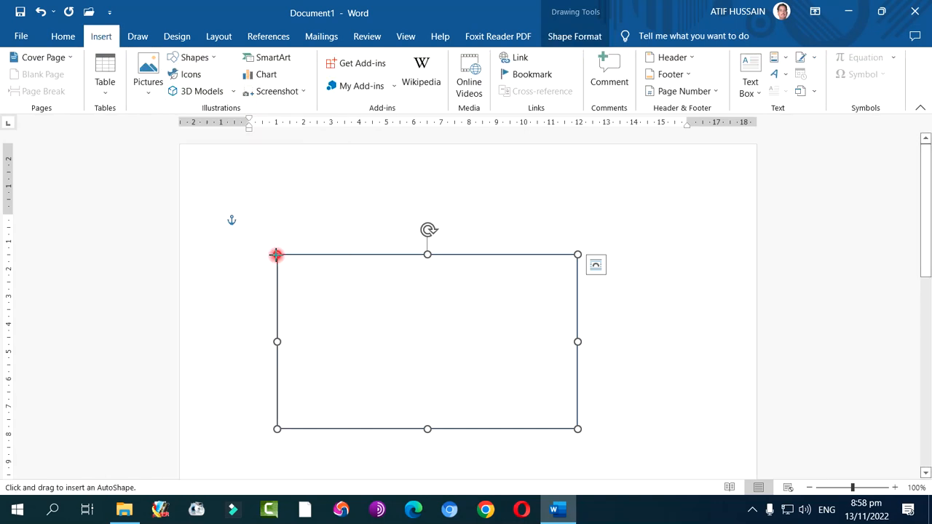
{"action": "left_click_drag", "start_coordinate": [277, 254], "coordinate": [344, 427]}
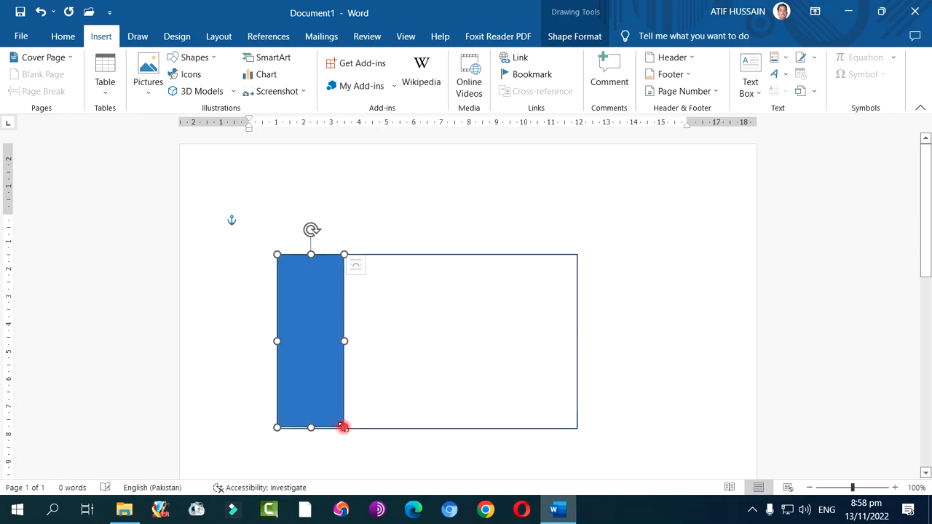
{"action": "left_click", "coordinate": [291, 57]}
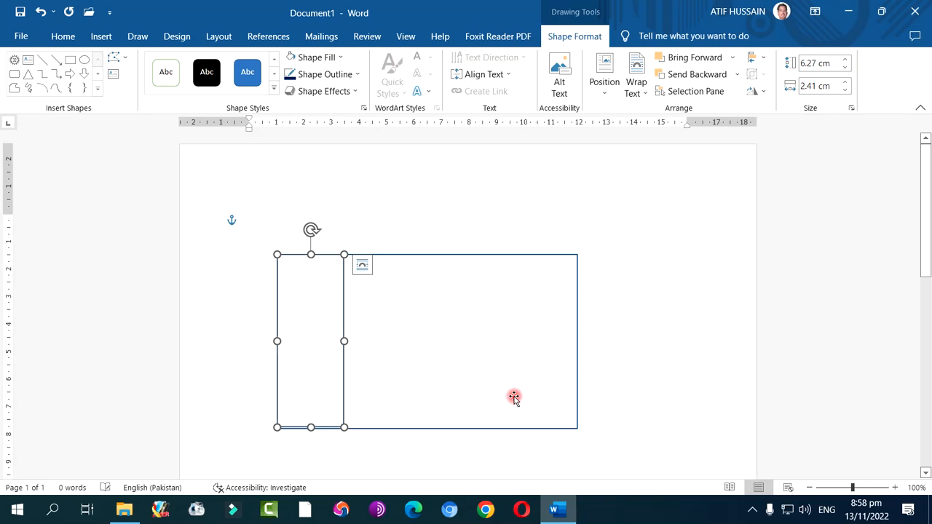
Fill the large rectangle with the standard green colour
{"action": "left_click", "coordinate": [512, 386]}
{"action": "left_click", "coordinate": [324, 57]}
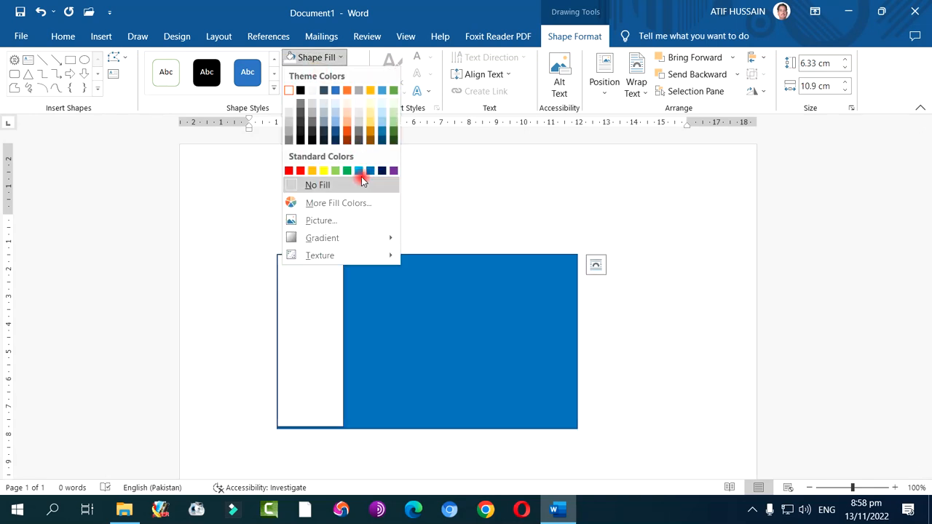
{"action": "left_click", "coordinate": [346, 172]}
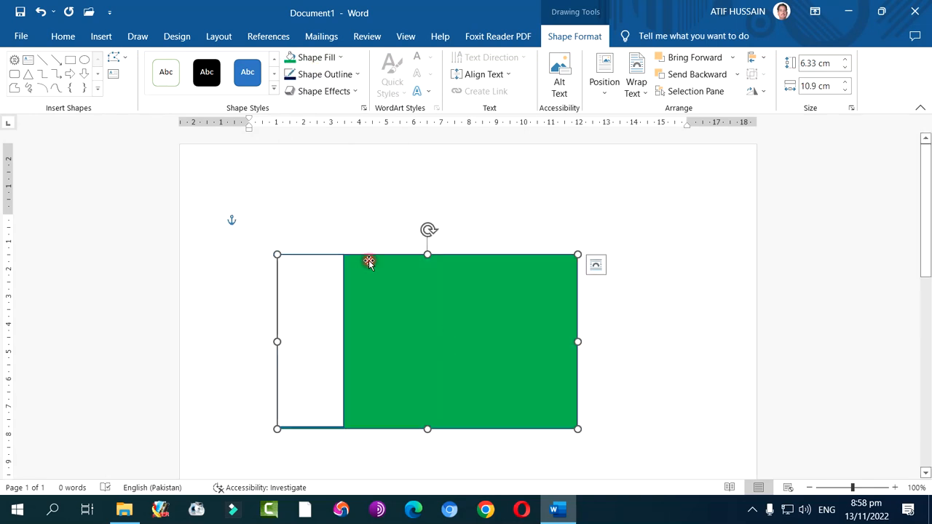
Draw an oval about 3.64 cm high and 3.96 cm wide inside the green area and fill it with white
{"action": "left_click", "coordinate": [101, 36]}
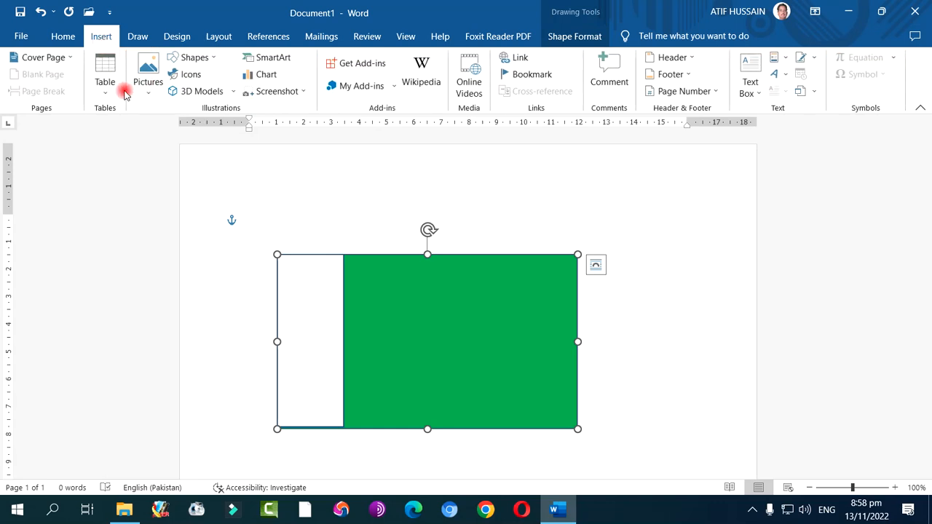
{"action": "left_click", "coordinate": [200, 58]}
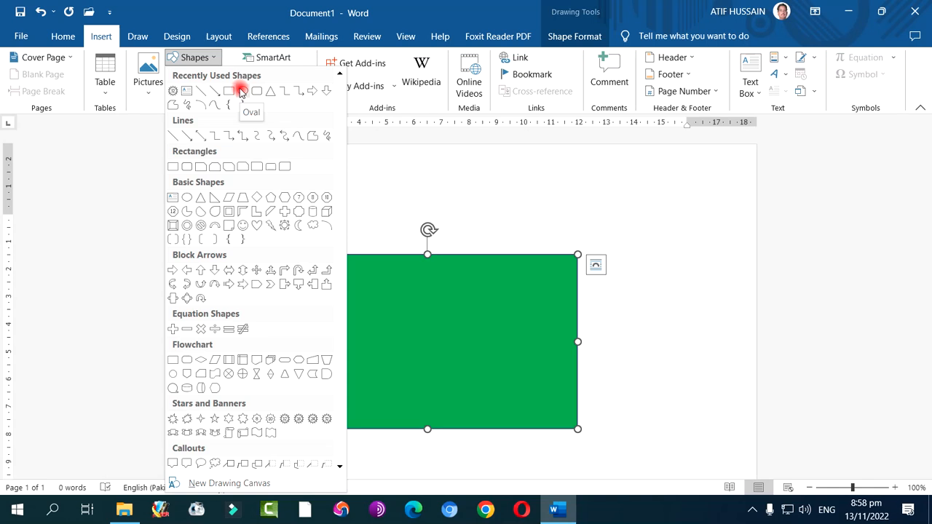
{"action": "left_click", "coordinate": [241, 91]}
{"action": "left_click_drag", "start_coordinate": [379, 298], "coordinate": [489, 399]}
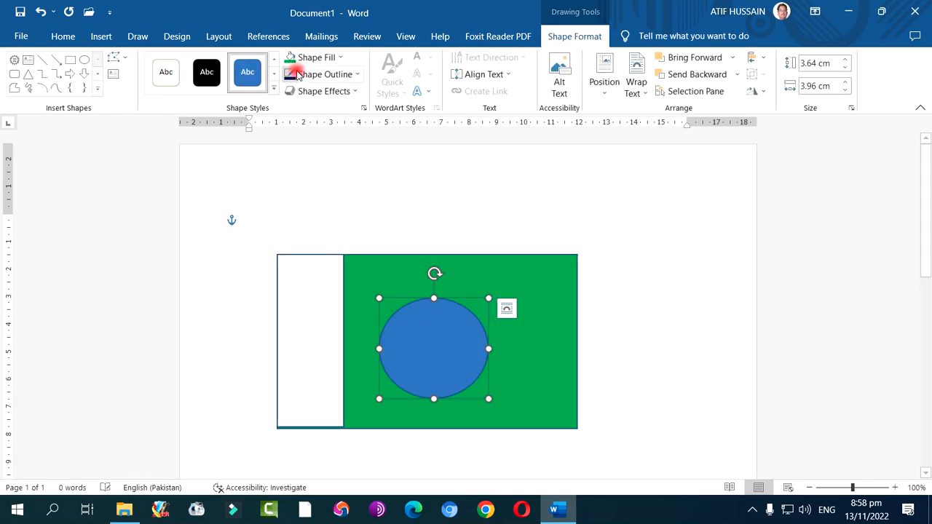
{"action": "left_click", "coordinate": [314, 58]}
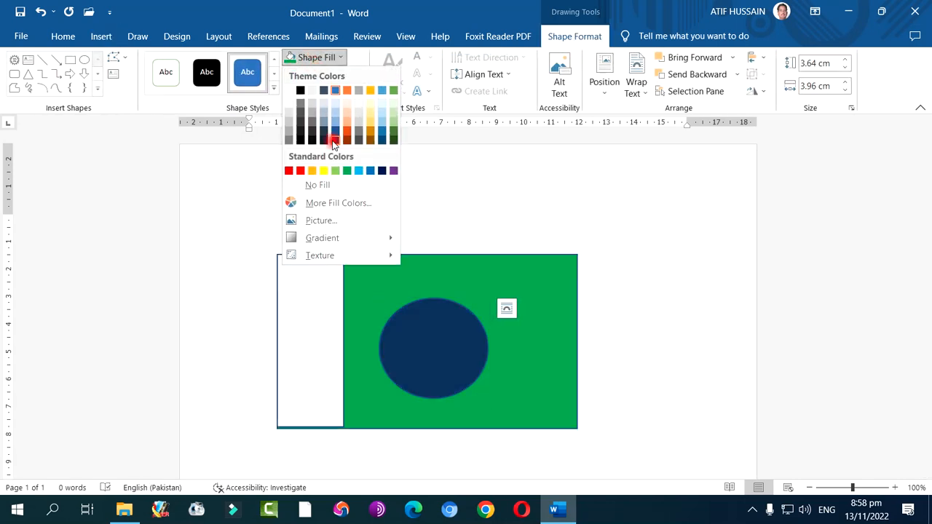
{"action": "left_click", "coordinate": [291, 89]}
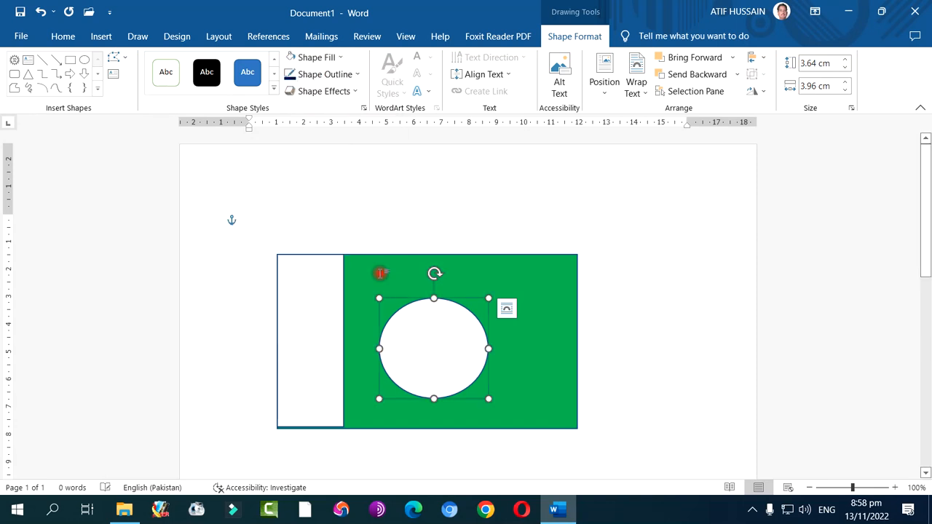
Duplicate the white oval by copying it and pasting it with its source formatting
{"action": "right_click", "coordinate": [437, 342]}
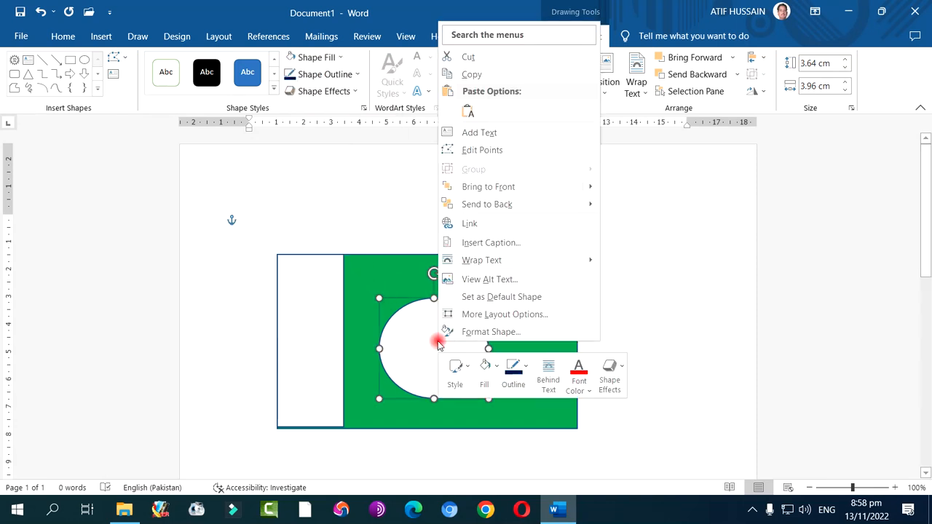
{"action": "left_click", "coordinate": [477, 79]}
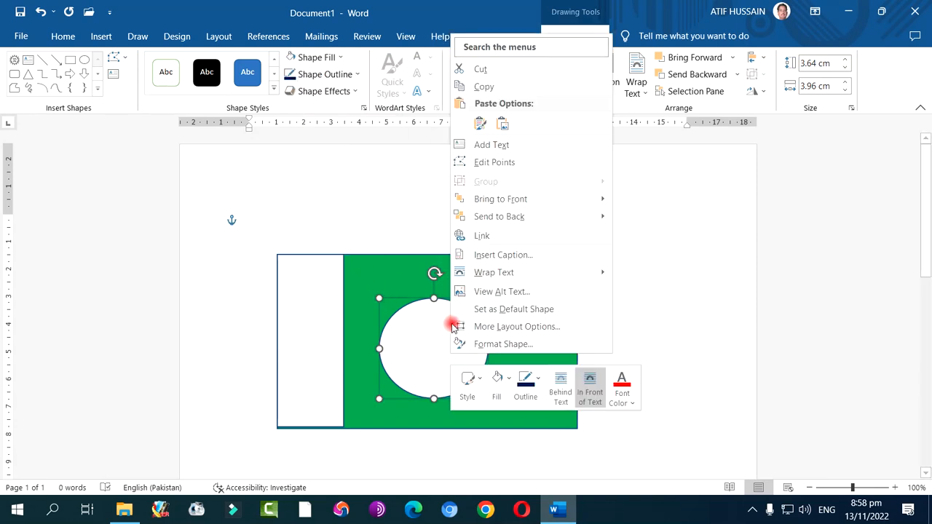
{"action": "left_click", "coordinate": [504, 125]}
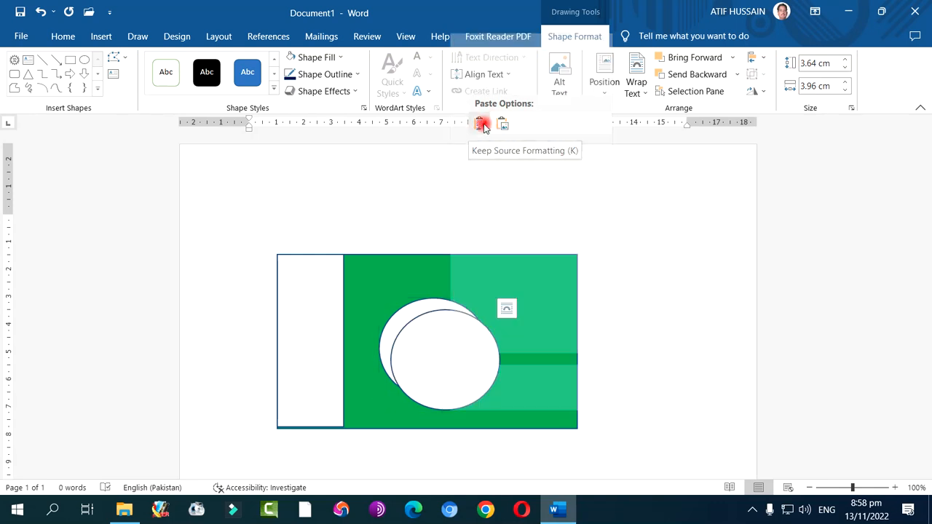
{"action": "left_click", "coordinate": [475, 125]}
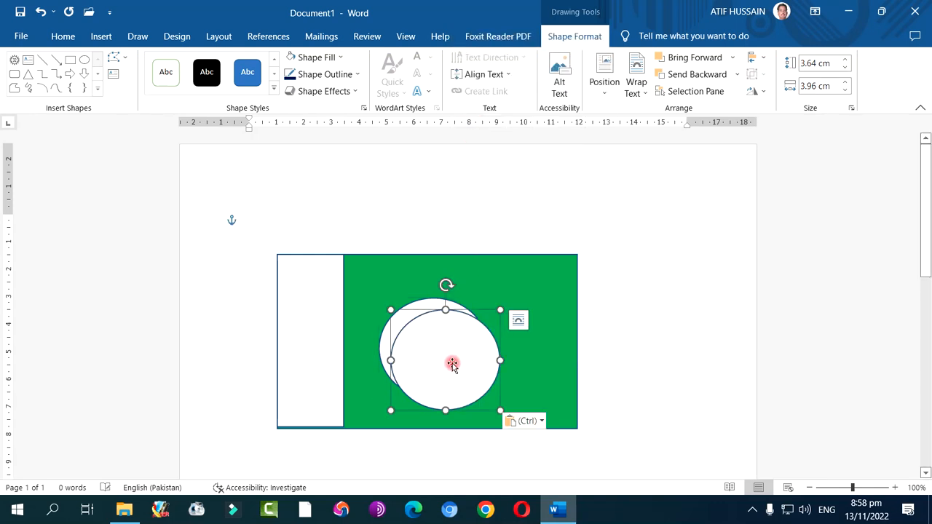
Shrink the copied oval to about 3.15 by 3.62 cm and shift it toward the right side of the original oval
{"action": "left_click_drag", "start_coordinate": [444, 409], "coordinate": [447, 396]}
{"action": "mouse_move", "coordinate": [454, 364]}
{"action": "left_mouse_down"}
{"action": "mouse_move", "coordinate": [456, 349]}
{"action": "mouse_move", "coordinate": [459, 357]}
{"action": "left_mouse_up"}
{"action": "left_click_drag", "start_coordinate": [395, 349], "coordinate": [405, 349]}
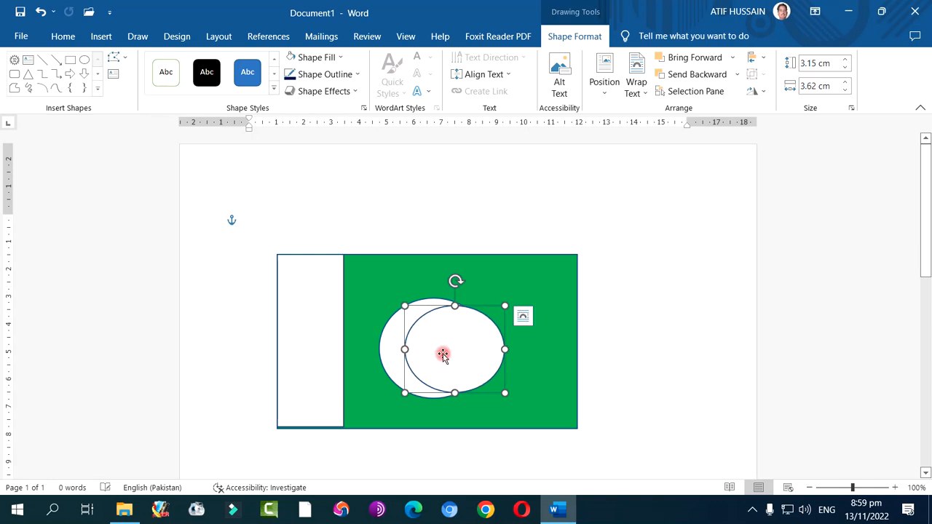
Fill the smaller front oval with the standard green colour and remove its outline to form a crescent
{"action": "left_click", "coordinate": [639, 358]}
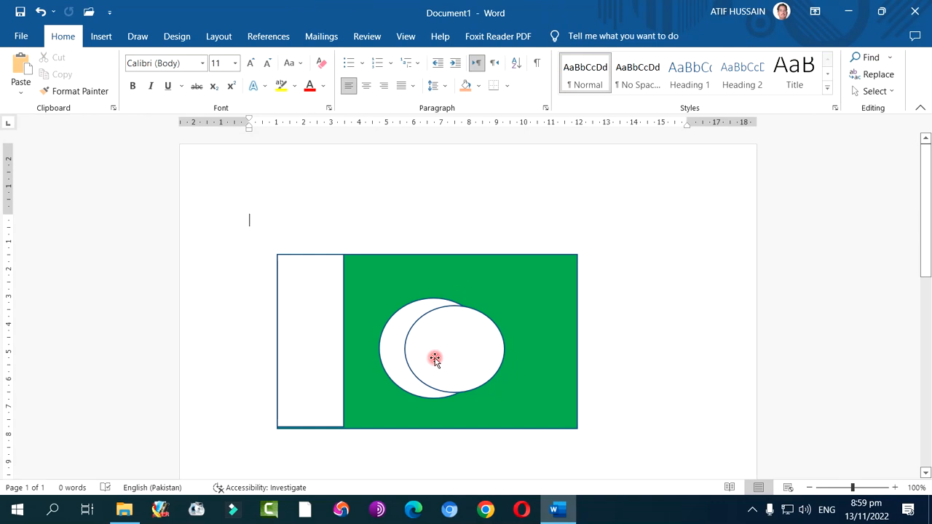
{"action": "left_click", "coordinate": [399, 349]}
{"action": "left_click", "coordinate": [443, 348]}
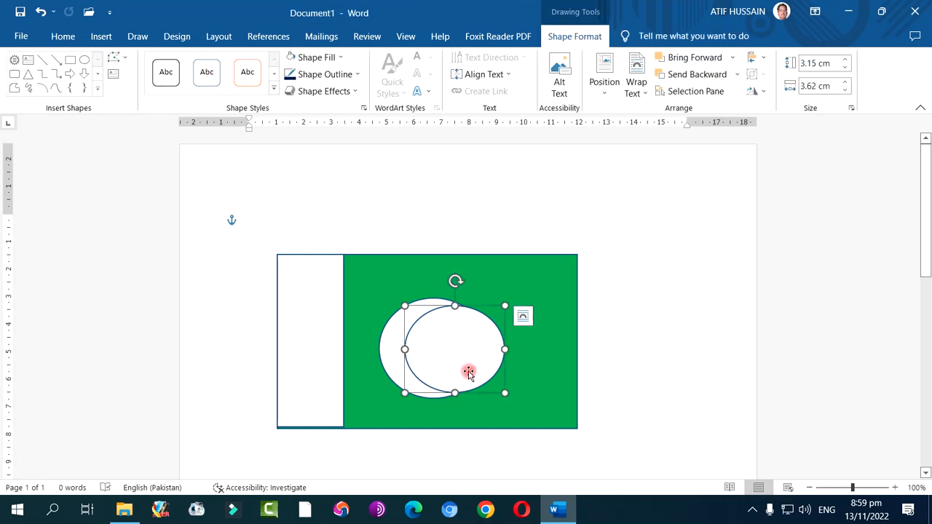
{"action": "left_click", "coordinate": [335, 66]}
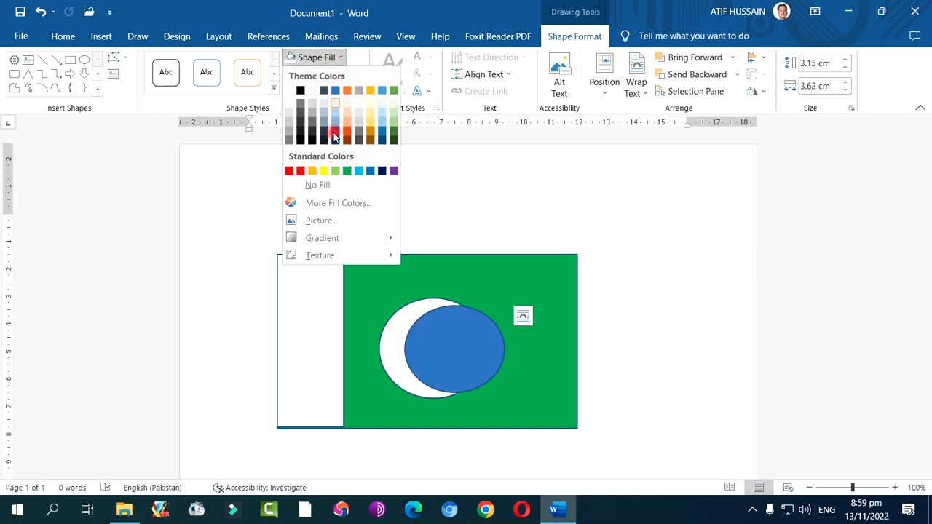
{"action": "left_click", "coordinate": [348, 171]}
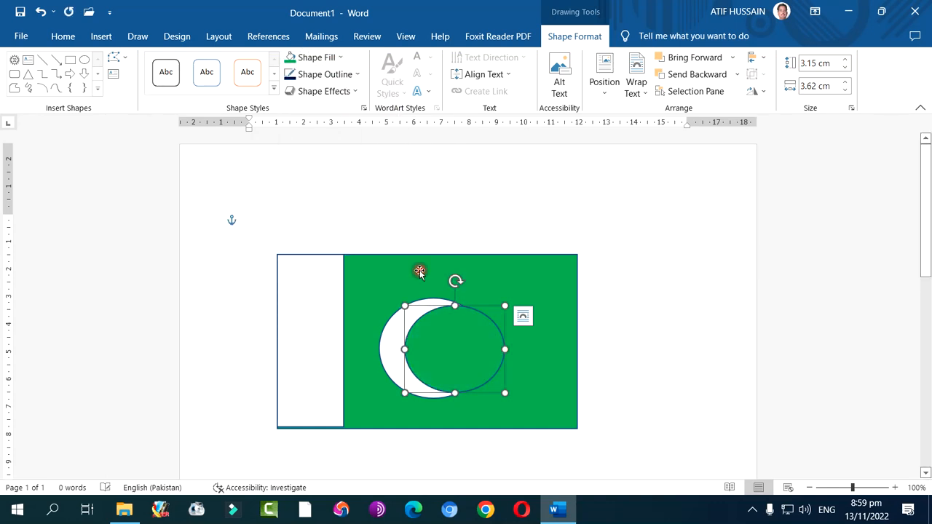
{"action": "left_click", "coordinate": [328, 75]}
{"action": "left_click", "coordinate": [327, 202]}
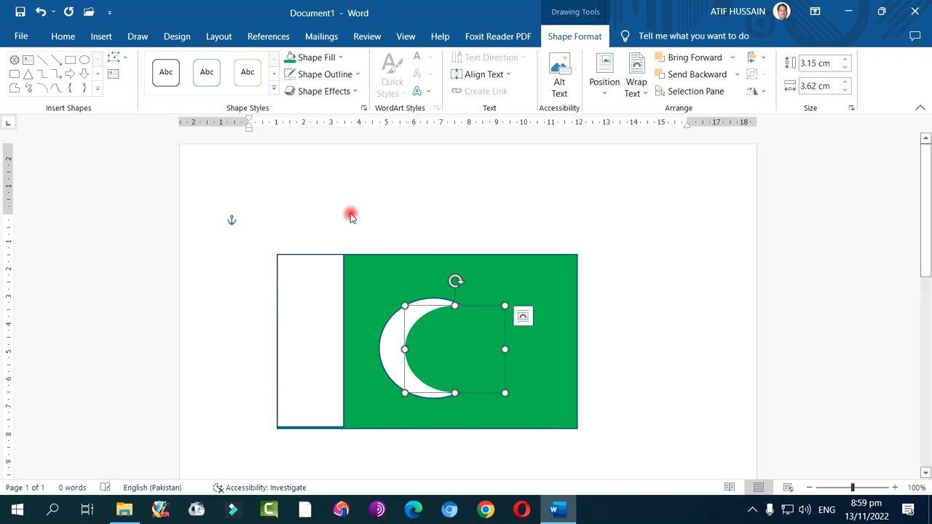
{"action": "left_click", "coordinate": [672, 308]}
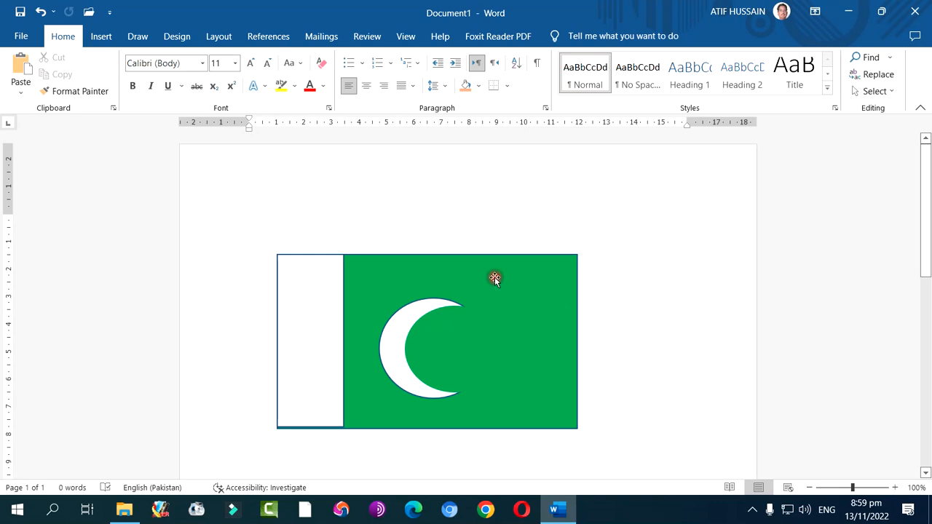
Draw a five-pointed star about 1.93 cm high and 2.41 cm wide in the crescent's opening and fill it with white
{"action": "left_click", "coordinate": [101, 38]}
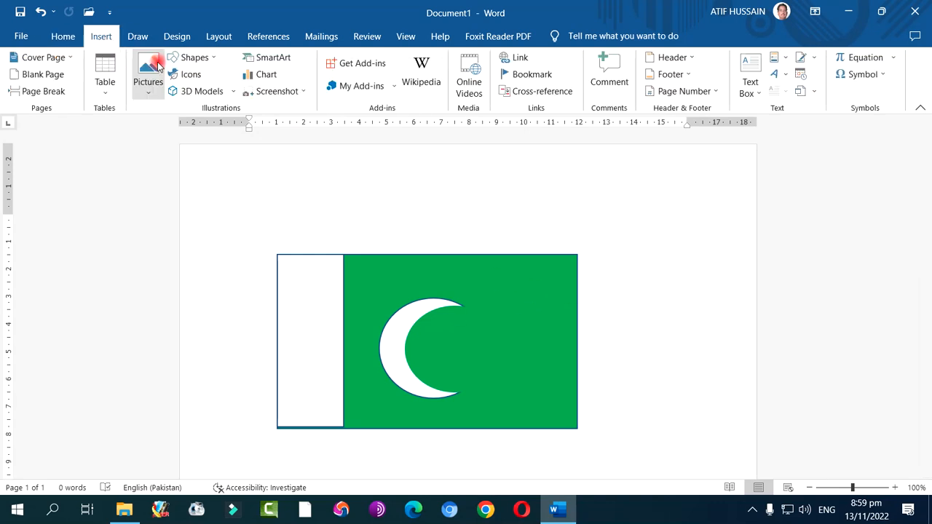
{"action": "left_click", "coordinate": [192, 57]}
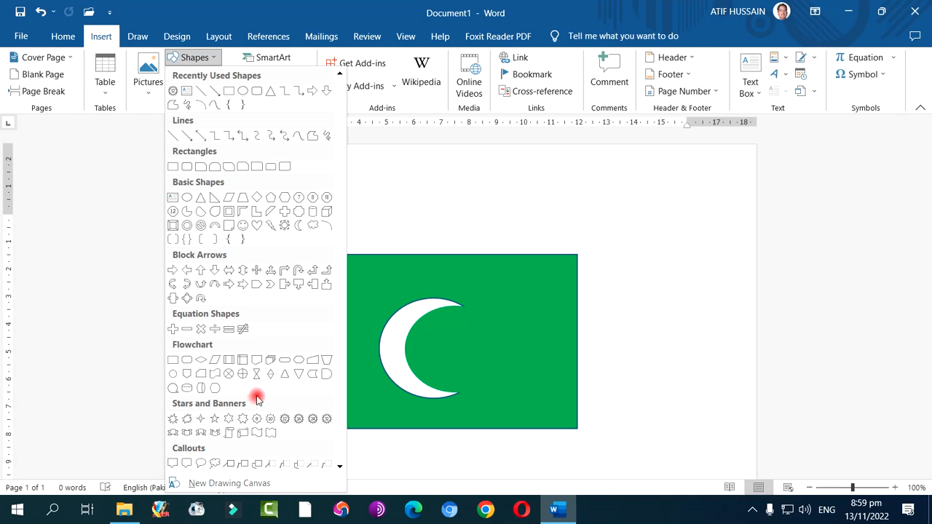
{"action": "left_click", "coordinate": [214, 420]}
{"action": "mouse_move", "coordinate": [448, 333]}
{"action": "left_mouse_down"}
{"action": "mouse_move", "coordinate": [516, 384]}
{"action": "mouse_move", "coordinate": [463, 360]}
{"action": "left_mouse_up"}
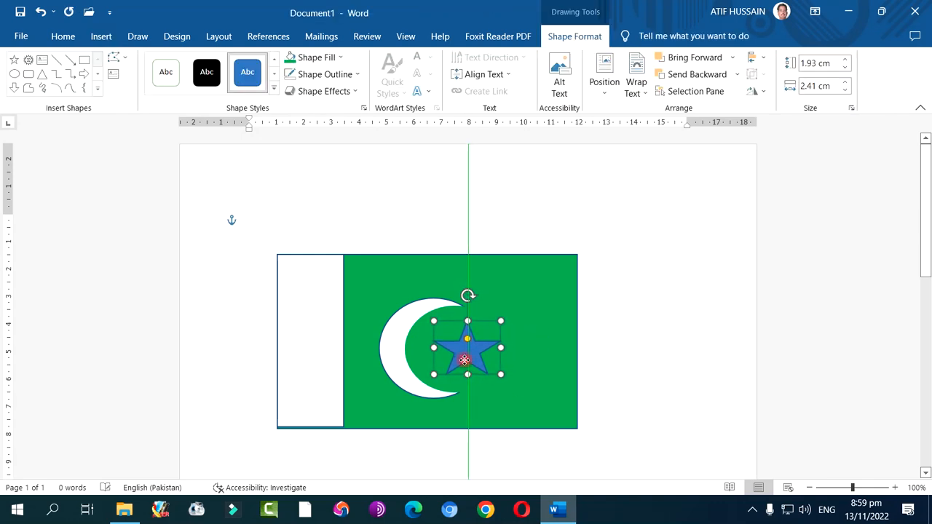
{"action": "left_click", "coordinate": [317, 61]}
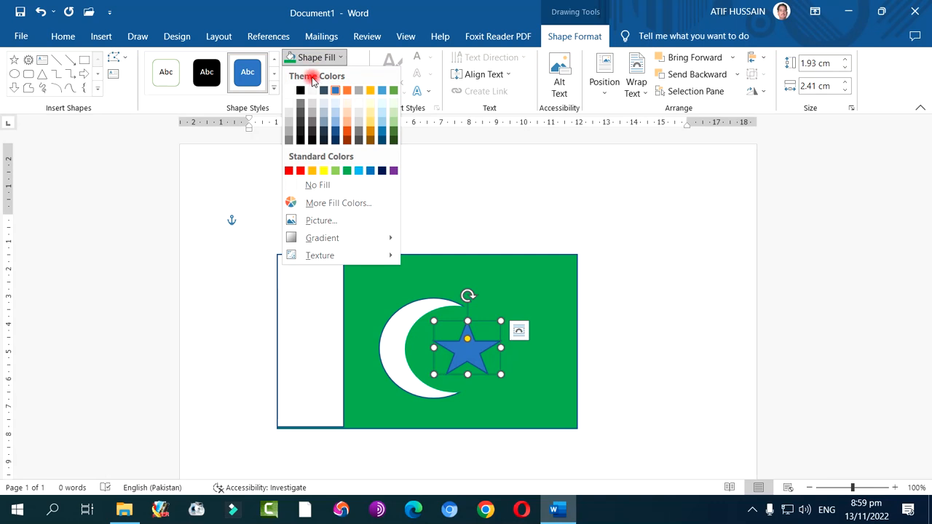
{"action": "left_click", "coordinate": [289, 87]}
{"action": "left_click", "coordinate": [687, 311]}
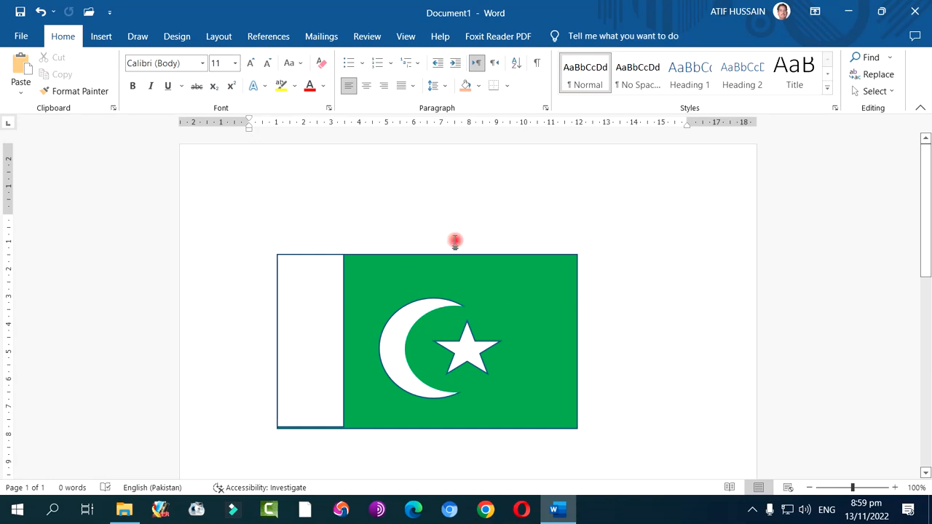
Insert the soccer ball icon from the Sports category of the online icon library
{"action": "left_click", "coordinate": [102, 36]}
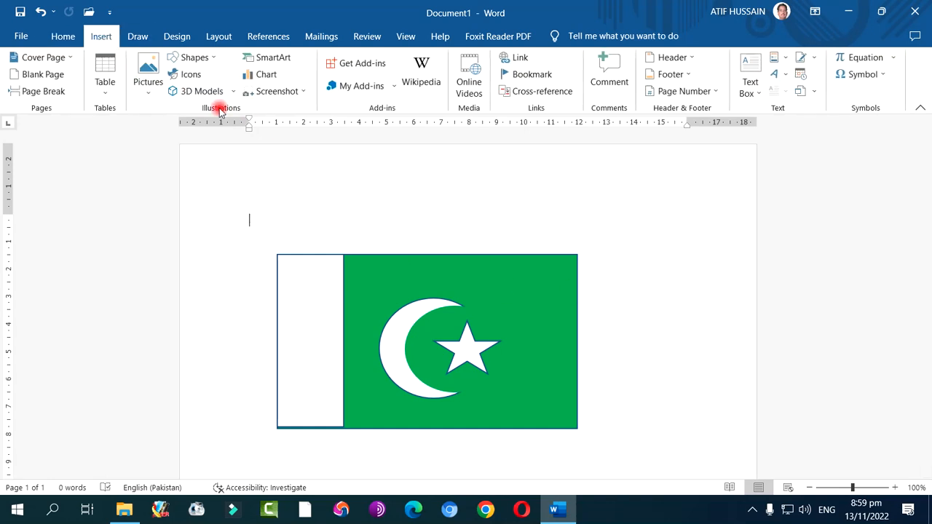
{"action": "left_click", "coordinate": [191, 75]}
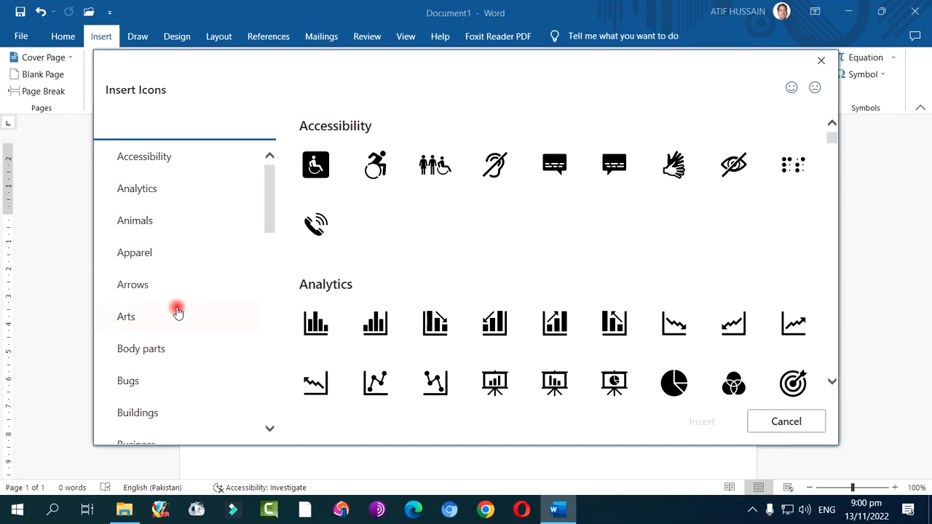
{"action": "scroll", "coordinate": [171, 306], "scroll_direction": "down", "scroll_amount": 10}
{"action": "scroll", "coordinate": [178, 311], "scroll_direction": "down", "scroll_amount": 5}
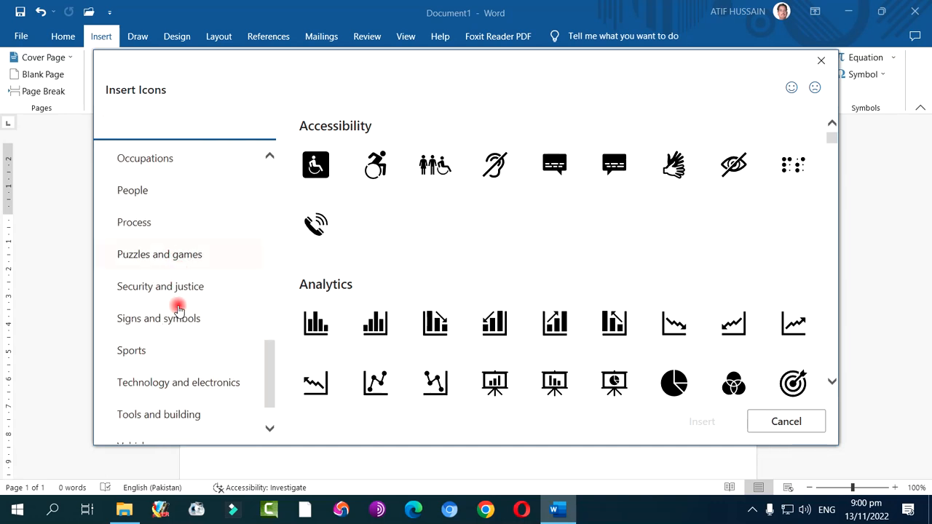
{"action": "left_click", "coordinate": [128, 307]}
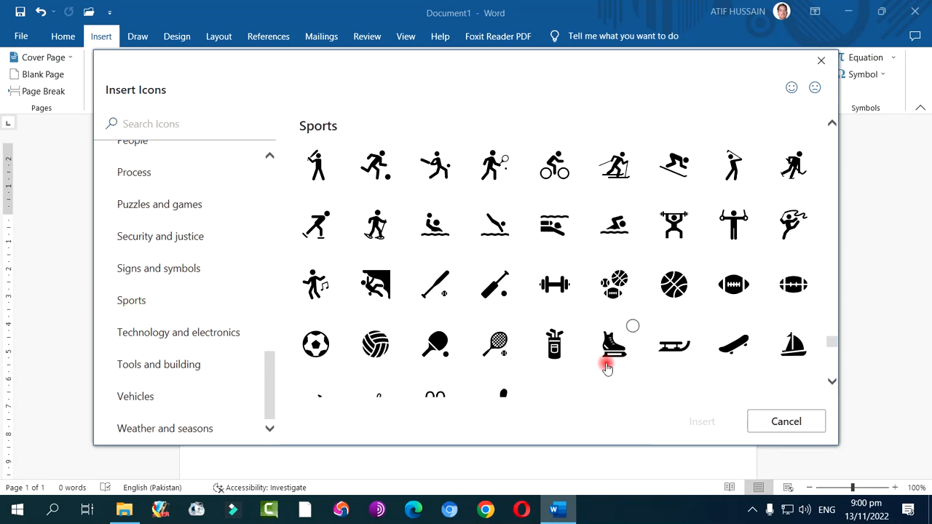
{"action": "scroll", "coordinate": [572, 277], "scroll_direction": "down", "scroll_amount": 2}
{"action": "scroll", "coordinate": [572, 290], "scroll_direction": "down", "scroll_amount": 1}
{"action": "scroll", "coordinate": [572, 289], "scroll_direction": "up", "scroll_amount": 3}
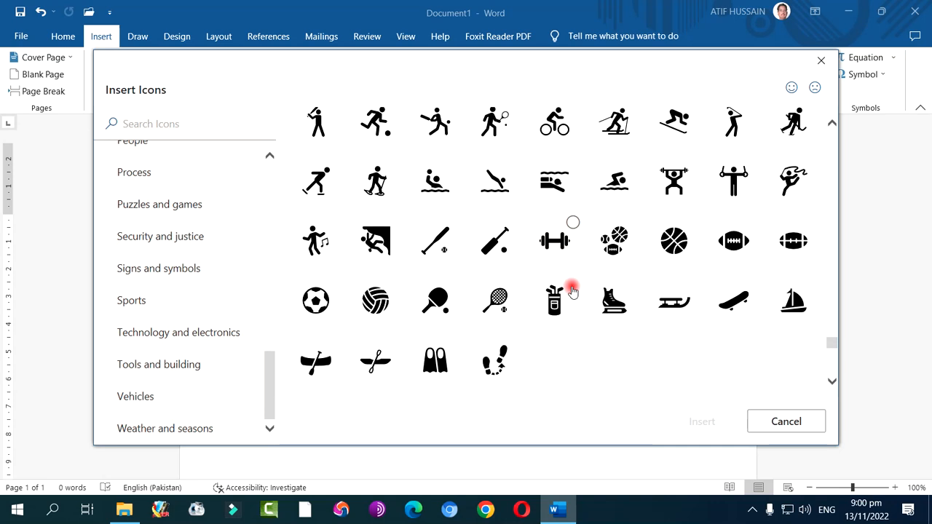
{"action": "left_click", "coordinate": [315, 302]}
{"action": "left_click", "coordinate": [703, 422]}
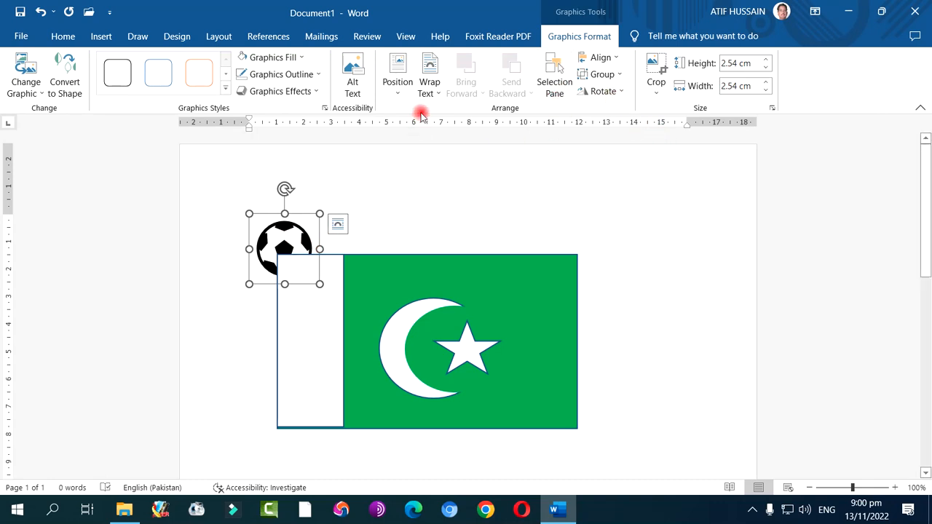
Set the soccer ball's text wrapping to In Front of Text and move it into the blank area right of the flag
{"action": "left_click", "coordinate": [429, 84]}
{"action": "left_click", "coordinate": [456, 204]}
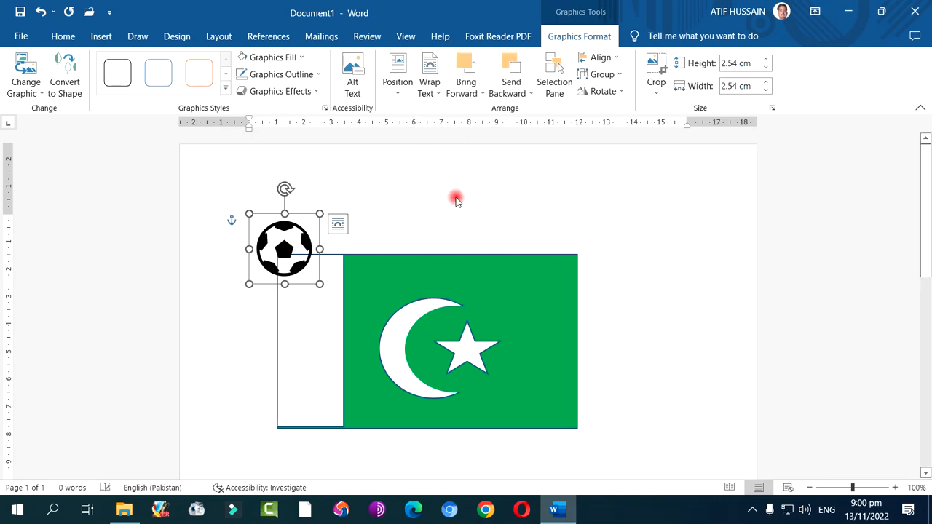
{"action": "left_click", "coordinate": [456, 197]}
{"action": "left_click_drag", "start_coordinate": [265, 242], "coordinate": [643, 361]}
{"action": "left_click", "coordinate": [408, 233]}
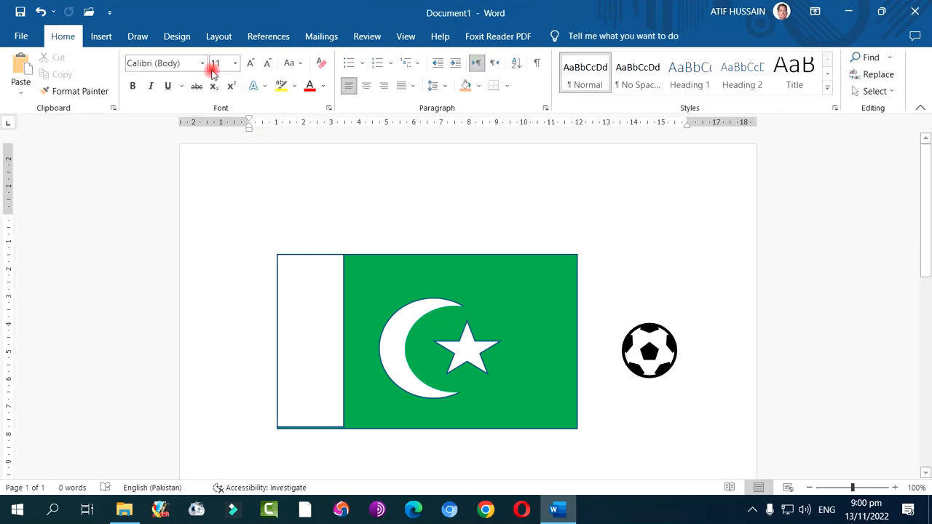
Insert the cube lattice 3D model with red corner spheres and blue inner spheres from the online Chemistry category
{"action": "left_click", "coordinate": [93, 34]}
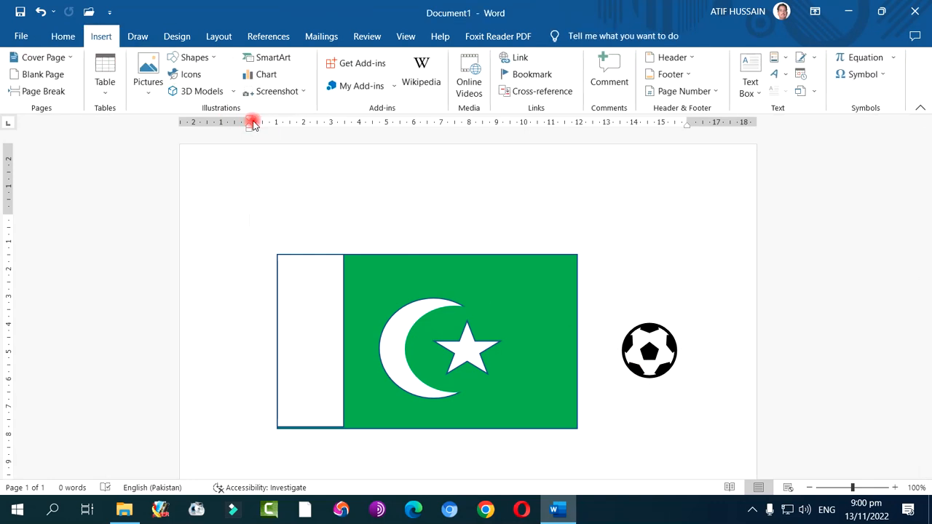
{"action": "left_click", "coordinate": [205, 93]}
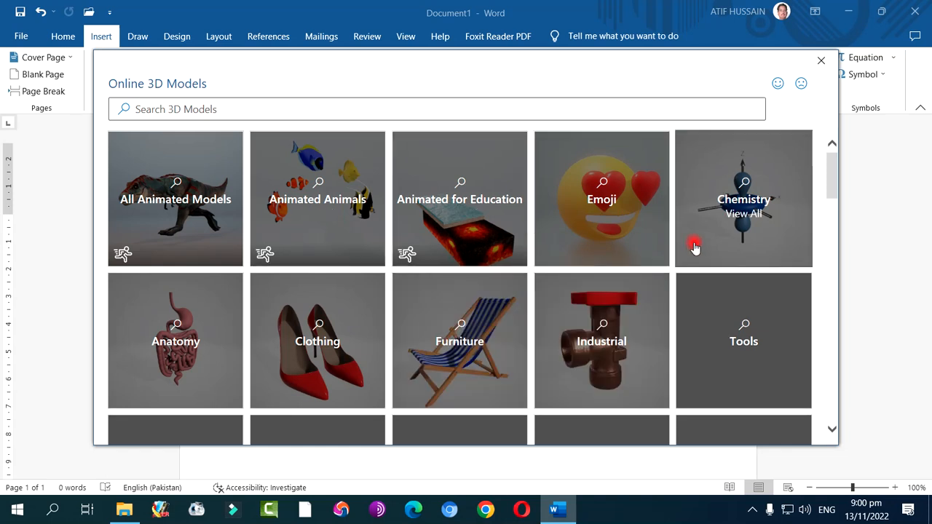
{"action": "left_click", "coordinate": [741, 227]}
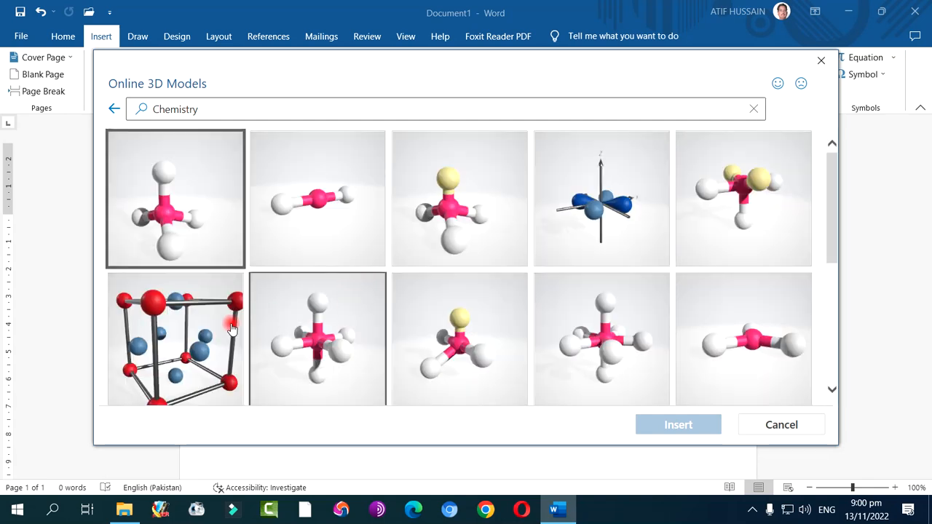
{"action": "scroll", "coordinate": [458, 320], "scroll_direction": "down", "scroll_amount": 5}
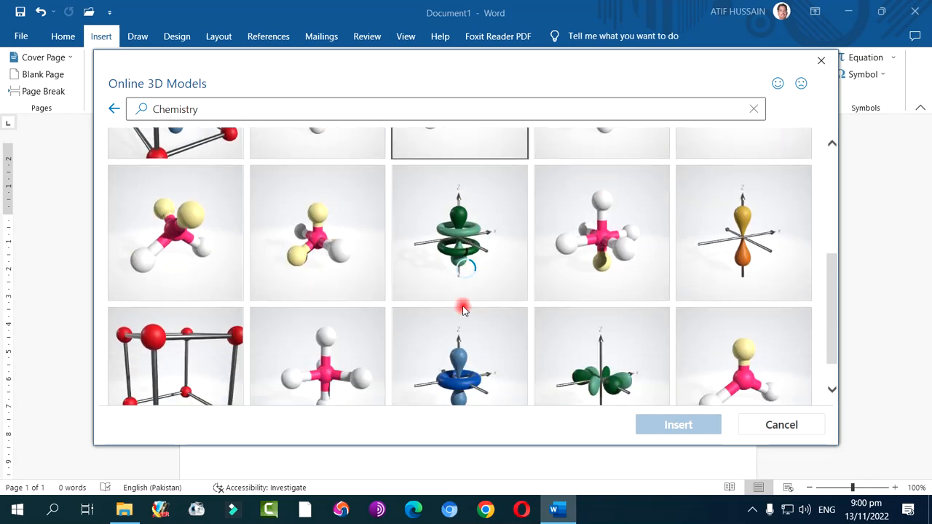
{"action": "scroll", "coordinate": [464, 310], "scroll_direction": "down", "scroll_amount": 3}
{"action": "scroll", "coordinate": [464, 311], "scroll_direction": "up", "scroll_amount": 6}
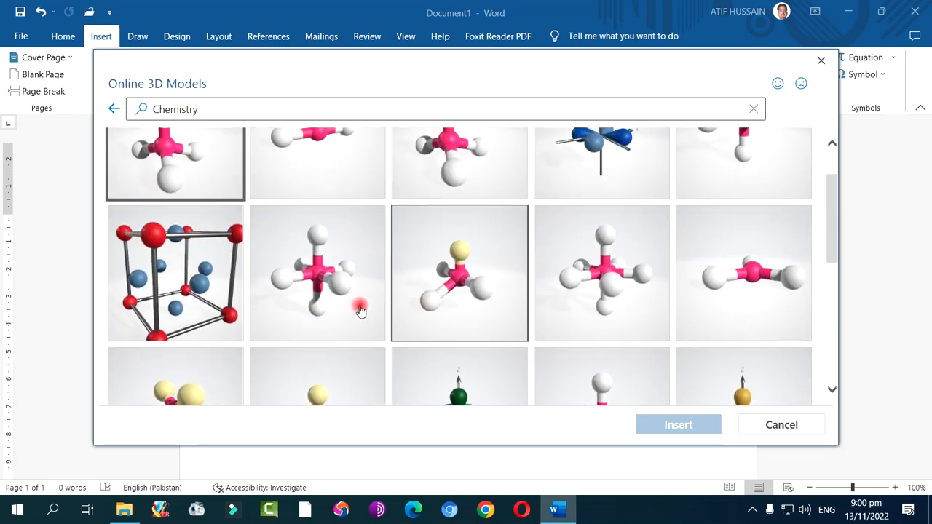
{"action": "left_click", "coordinate": [178, 275]}
{"action": "left_click", "coordinate": [678, 425]}
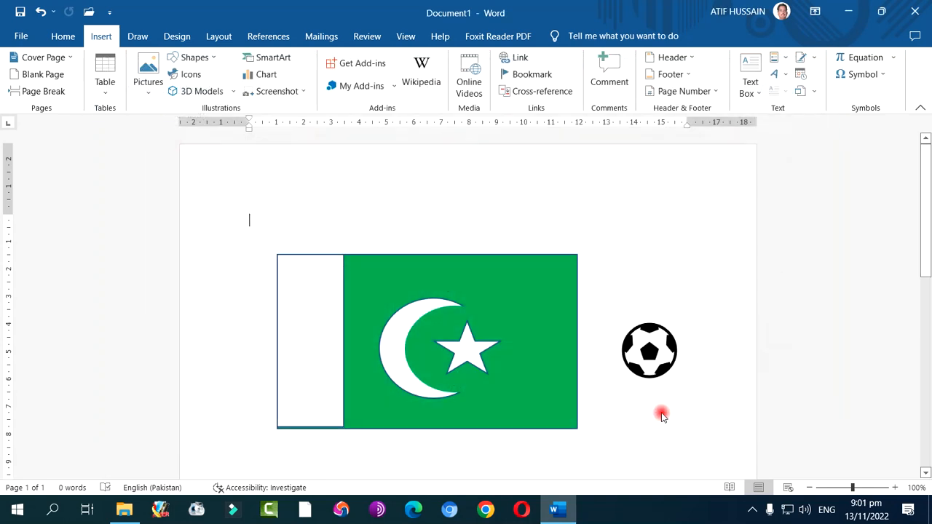
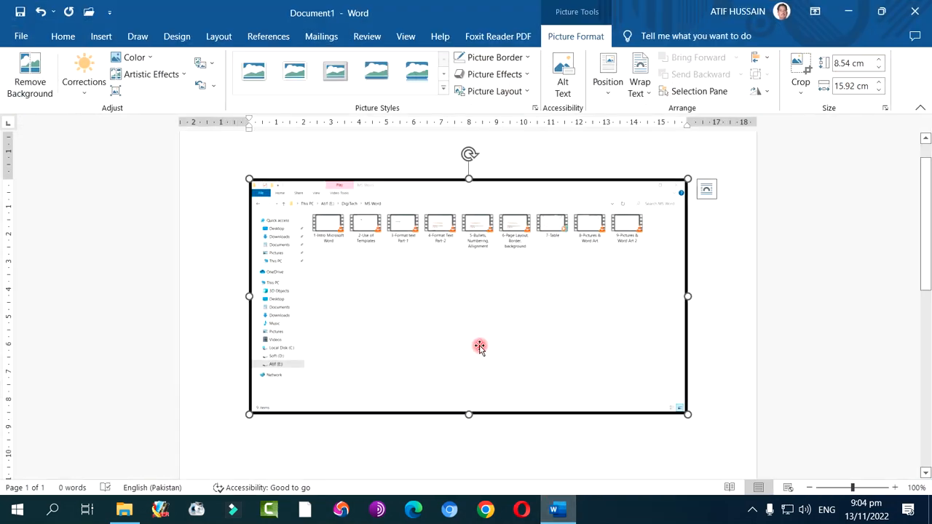
Delete the folder screenshot from the page and insert the available MS Word folder window as a screenshot again
{"action": "key", "text": "Delete"}
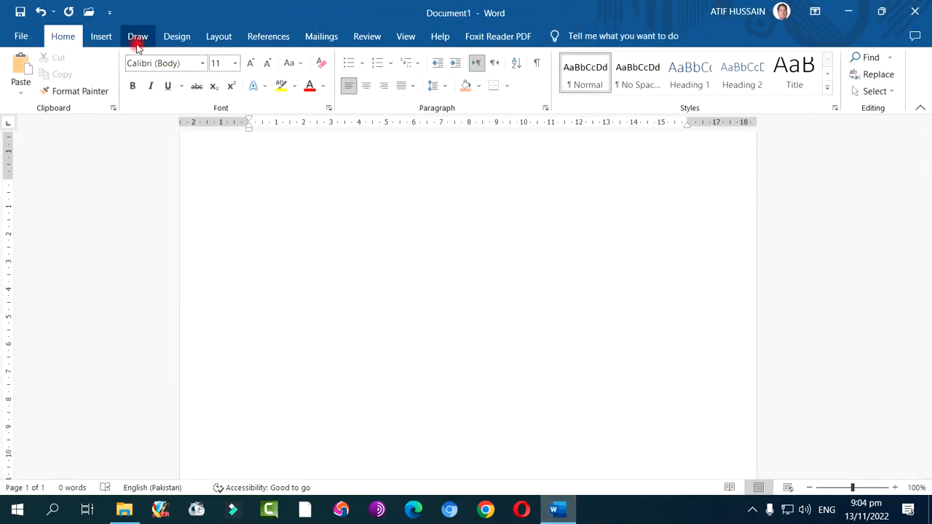
{"action": "left_click", "coordinate": [102, 37]}
{"action": "left_click", "coordinate": [268, 91]}
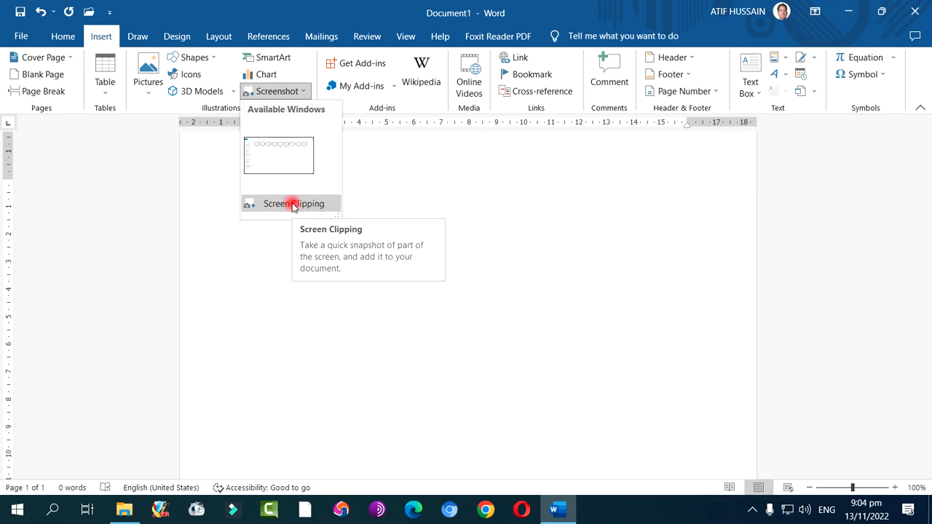
{"action": "left_click", "coordinate": [289, 148]}
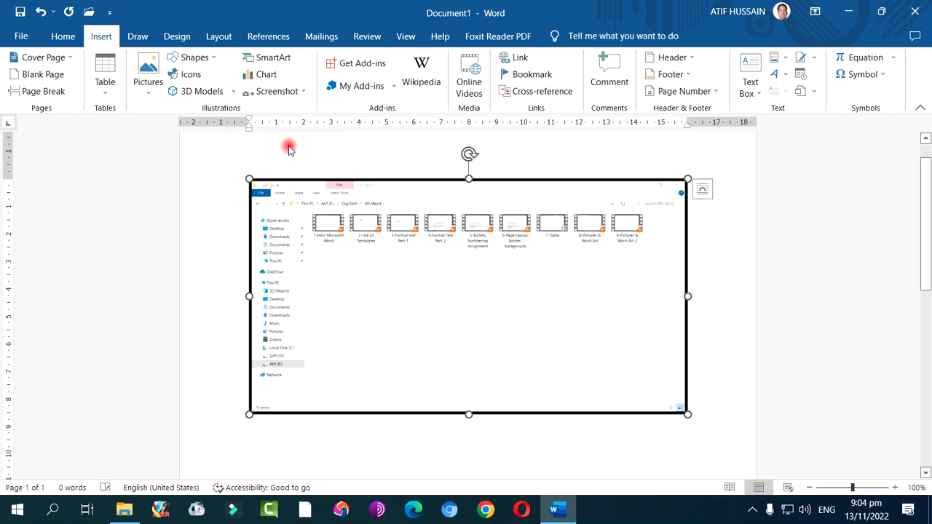
Undo the window screenshot and insert a screen clipping of the folder's video thumbnails, about 4.06 cm high and 7.49 cm wide
{"action": "key", "text": "ctrl+z"}
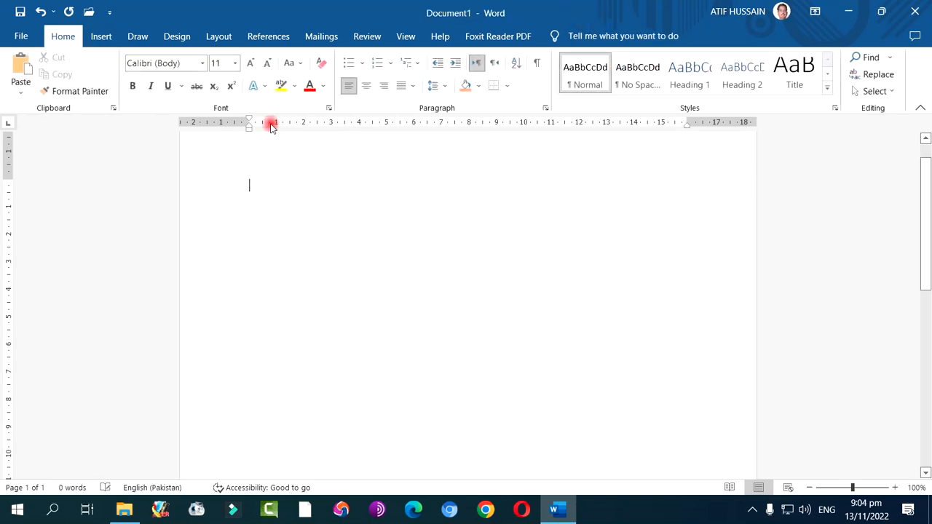
{"action": "left_click", "coordinate": [99, 35]}
{"action": "left_click", "coordinate": [251, 98]}
{"action": "left_click", "coordinate": [292, 201]}
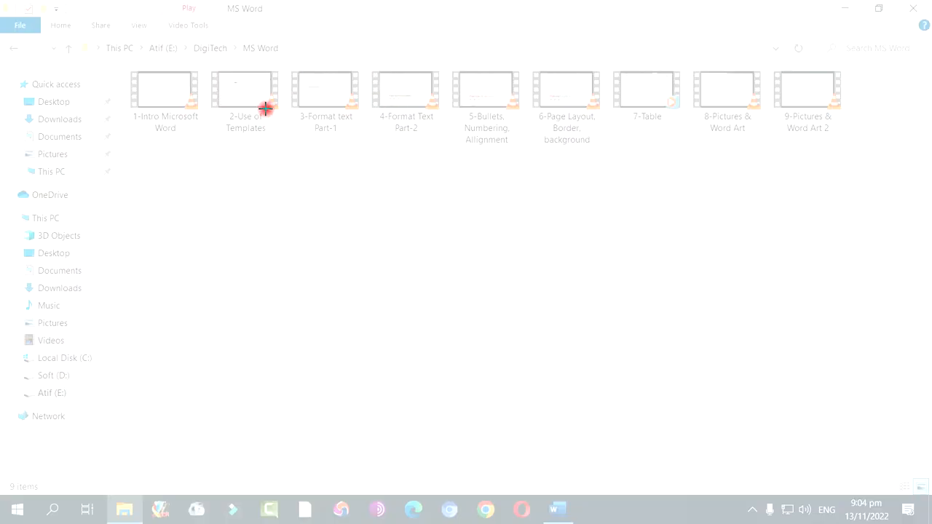
{"action": "left_click_drag", "start_coordinate": [315, 175], "coordinate": [521, 67]}
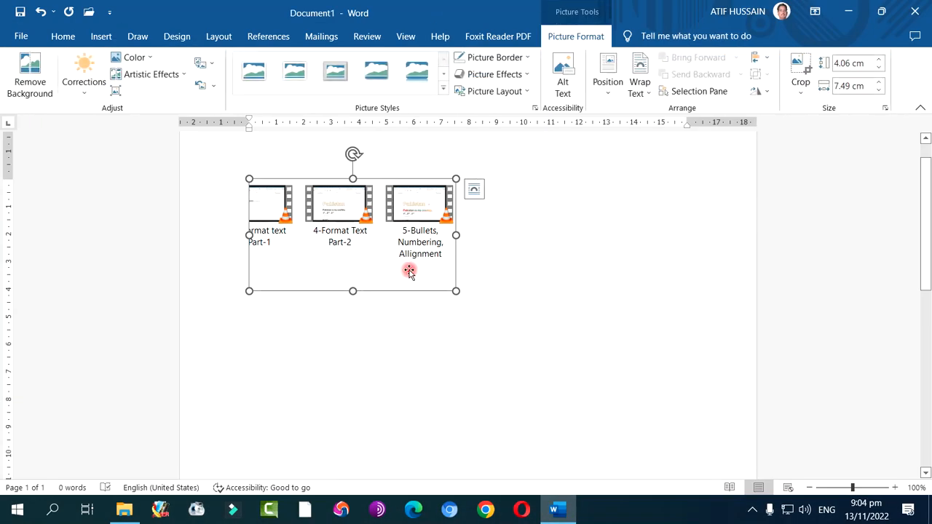
Delete the screen clipping from the document
{"action": "left_click", "coordinate": [514, 316]}
{"action": "left_click", "coordinate": [401, 255]}
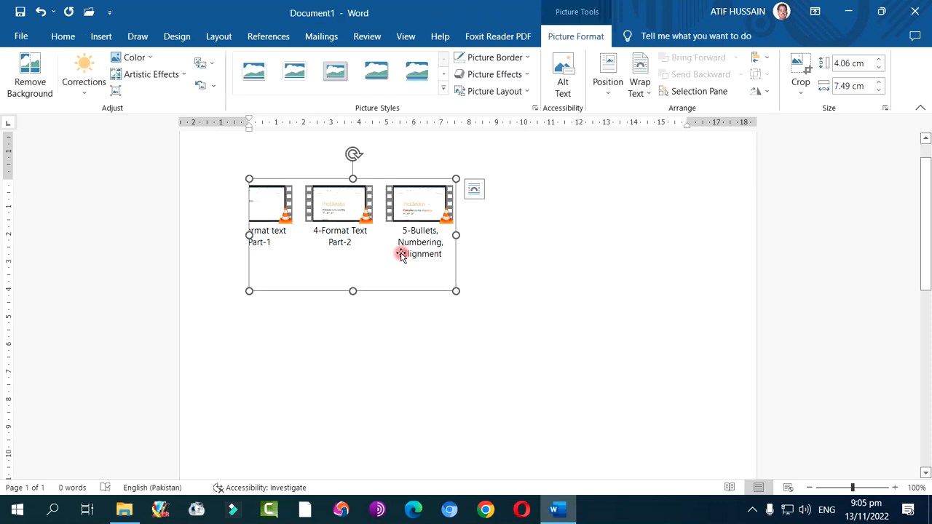
{"action": "key", "text": "Delete"}
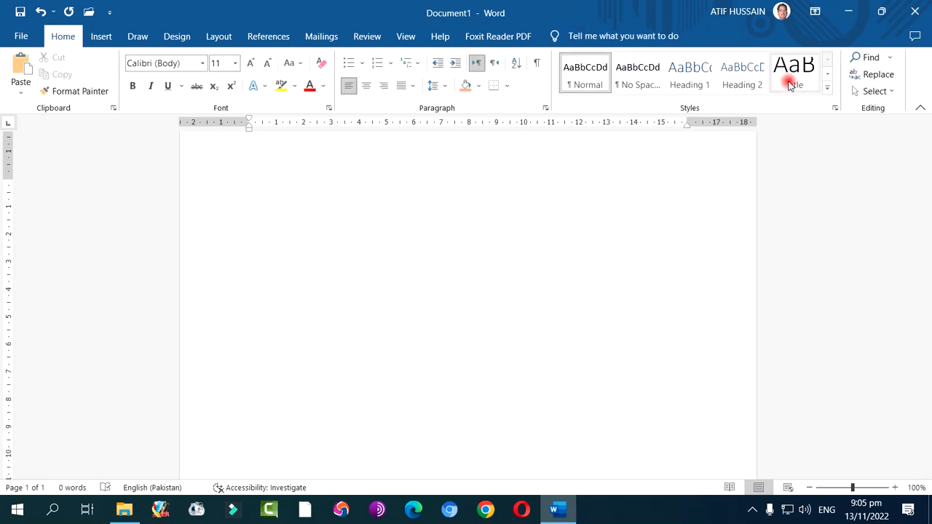
Minimize Word and the File Explorer folder window to show the desktop, and switch back to the Word document
{"action": "left_click", "coordinate": [844, 11]}
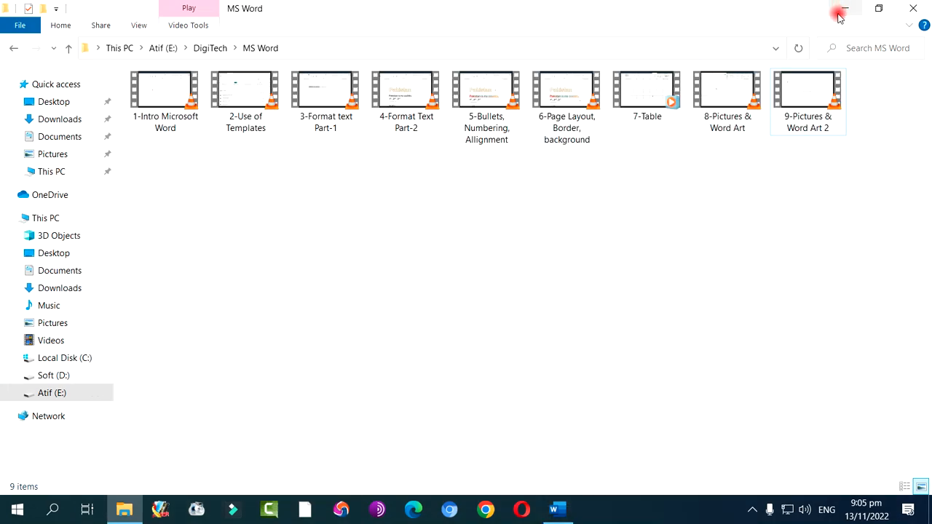
{"action": "left_click", "coordinate": [841, 12]}
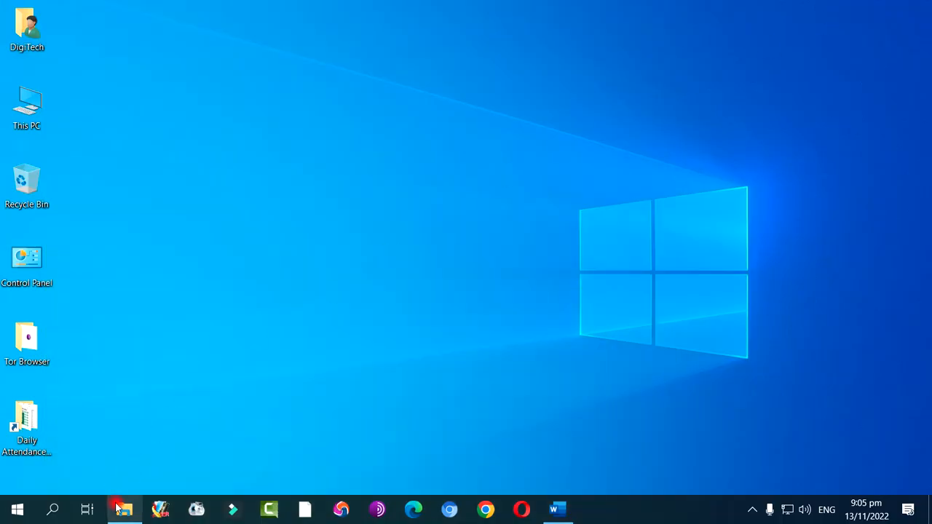
{"action": "left_click", "coordinate": [122, 509]}
{"action": "left_click", "coordinate": [120, 511]}
{"action": "left_click", "coordinate": [121, 510]}
{"action": "left_click", "coordinate": [121, 510]}
{"action": "left_click", "coordinate": [557, 510]}
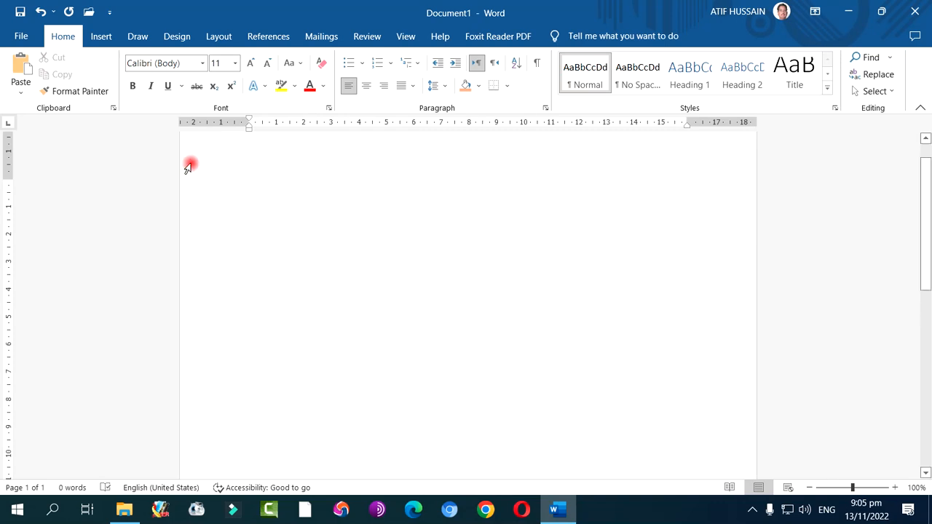
Paste the captured full-screen image into the document and shrink it to about 6.82 cm high and 12.13 cm wide
{"action": "left_click", "coordinate": [20, 71]}
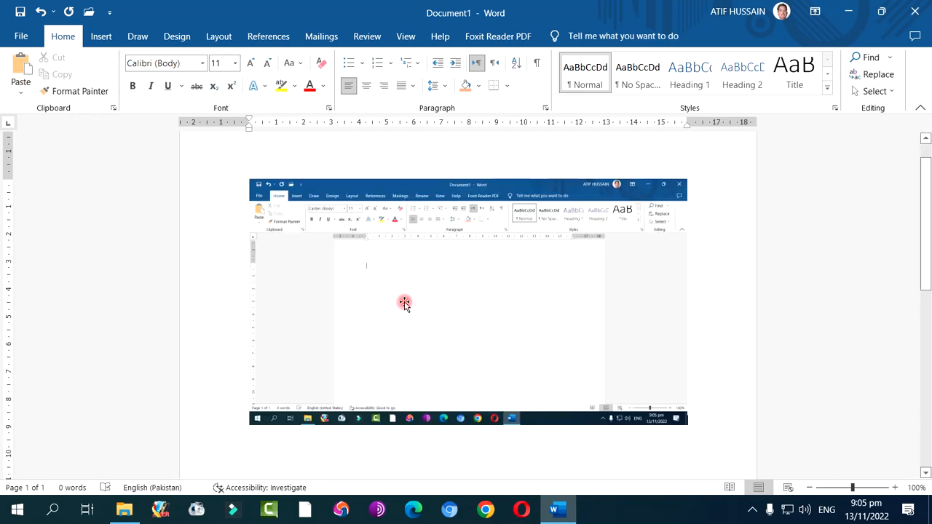
{"action": "left_click", "coordinate": [449, 298]}
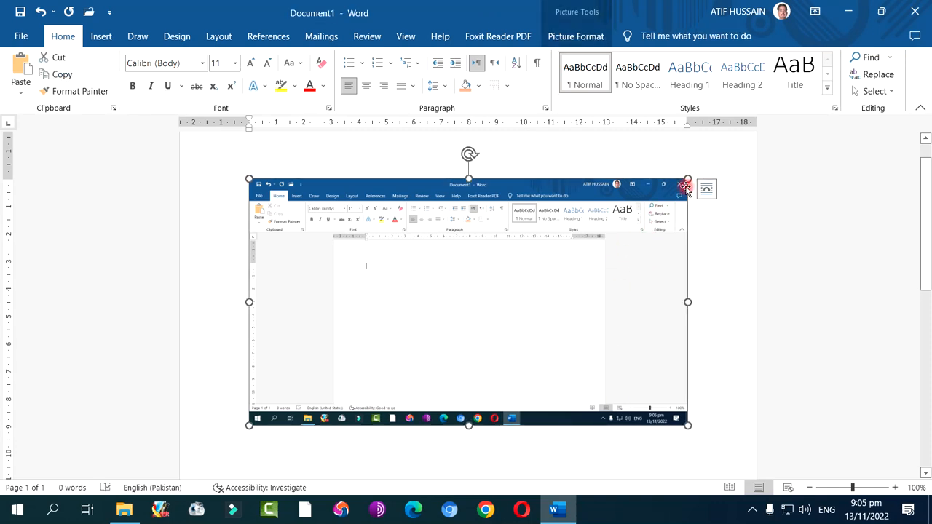
{"action": "left_click_drag", "start_coordinate": [686, 179], "coordinate": [585, 255]}
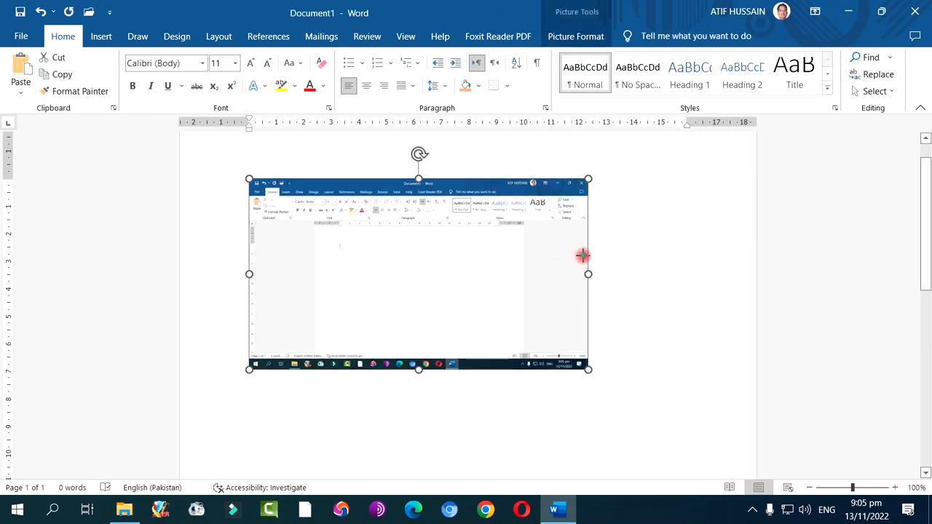
Crop the pasted screen capture from its right side to keep a strip about 3.85 cm wide
{"action": "double_click", "coordinate": [489, 280]}
{"action": "left_click", "coordinate": [799, 71]}
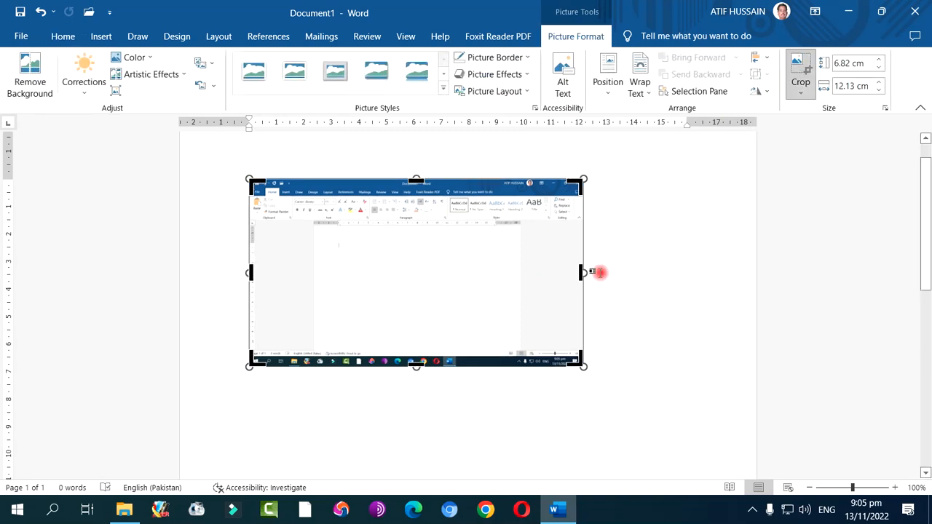
{"action": "left_click_drag", "start_coordinate": [580, 271], "coordinate": [347, 281]}
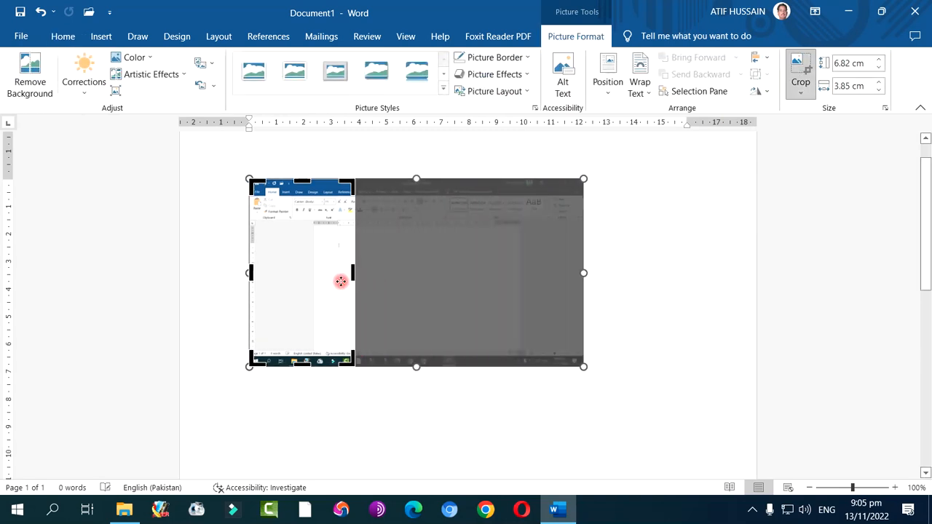
{"action": "left_click", "coordinate": [799, 67]}
Delete the cropped screen capture from the page
{"action": "left_click", "coordinate": [372, 313]}
{"action": "left_click", "coordinate": [323, 293]}
{"action": "key", "text": "Delete"}
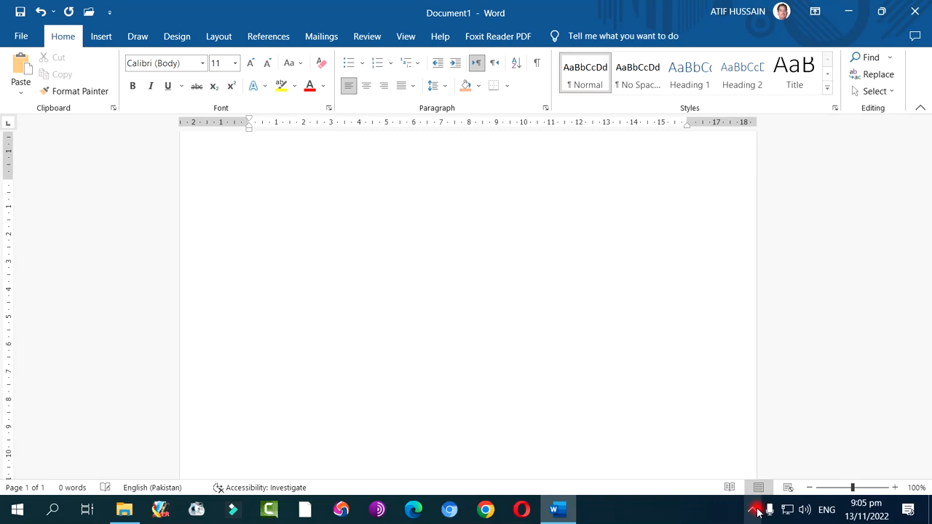
{"action": "left_click", "coordinate": [752, 510]}
{"action": "left_click", "coordinate": [767, 480]}
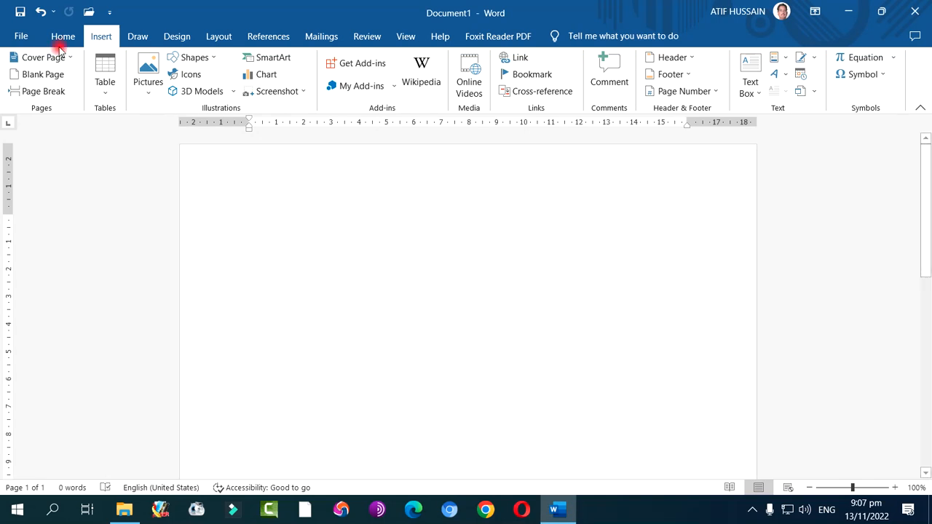
Examine the chart types available for insertion, including Line, Pie, Bar, Area, Scatter, Map, Surface, Radar, Treemap, Histogram, Waterfall and the saved templates
{"action": "left_click", "coordinate": [258, 76]}
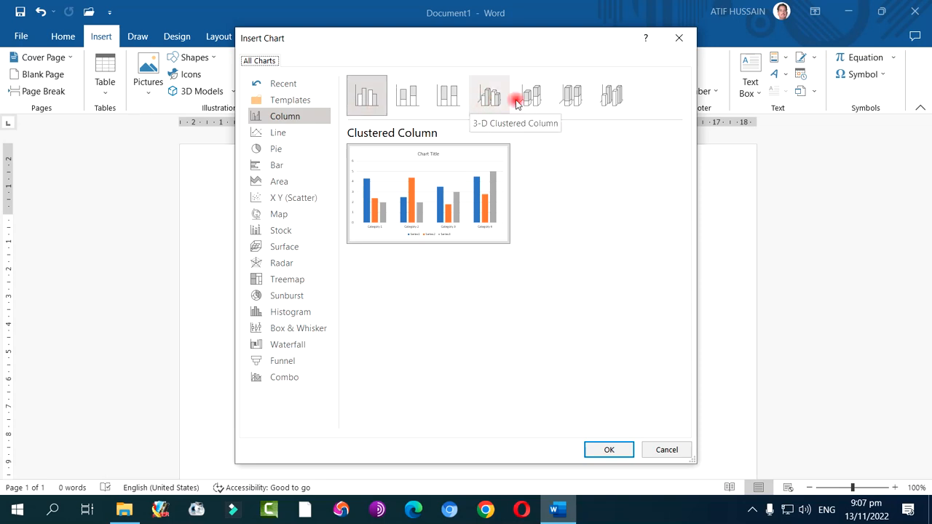
{"action": "left_click", "coordinate": [279, 134]}
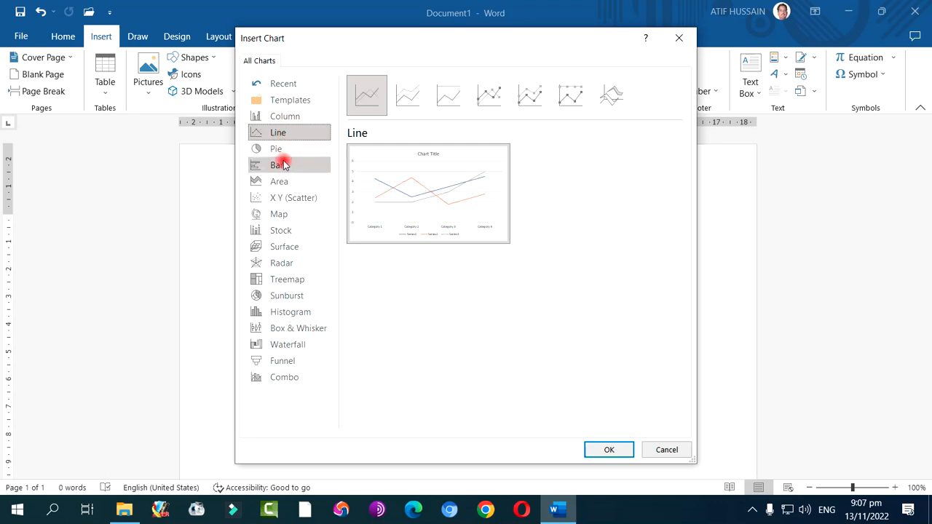
{"action": "left_click", "coordinate": [276, 149]}
{"action": "left_click", "coordinate": [282, 167]}
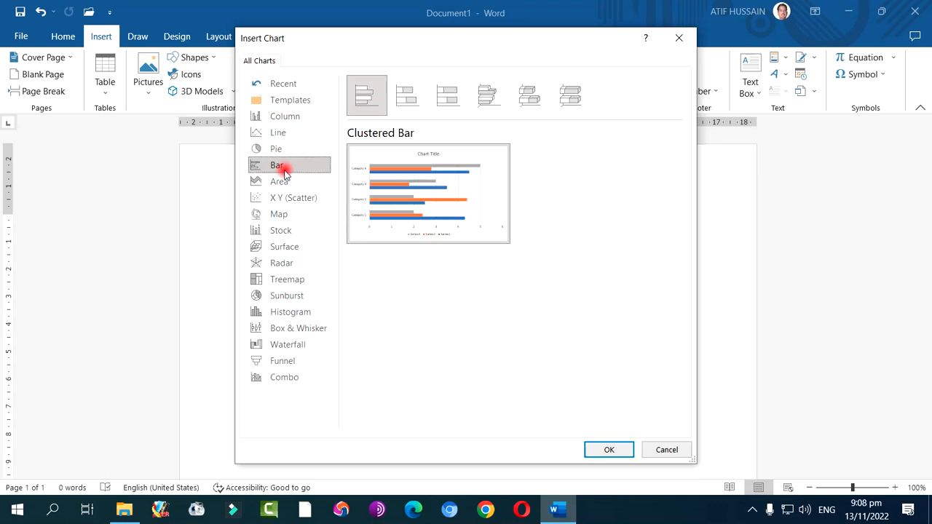
{"action": "left_click", "coordinate": [281, 181]}
{"action": "left_click", "coordinate": [286, 198]}
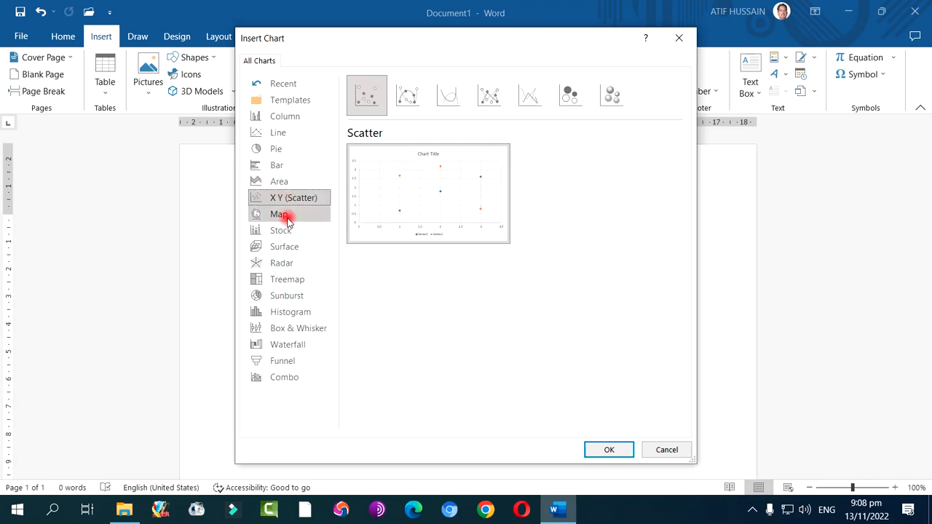
{"action": "left_click", "coordinate": [282, 216]}
{"action": "left_click", "coordinate": [284, 247]}
{"action": "left_click", "coordinate": [283, 263]}
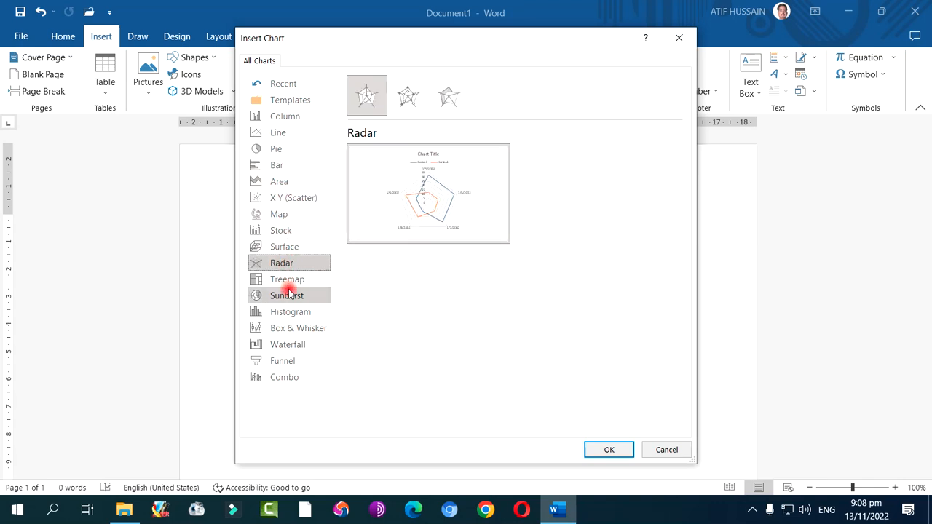
{"action": "left_click", "coordinate": [288, 279]}
{"action": "left_click", "coordinate": [290, 311]}
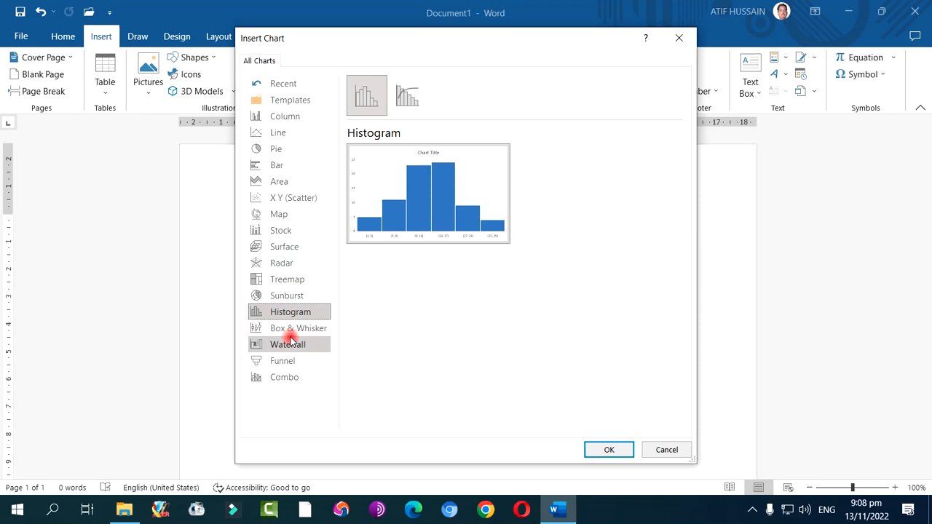
{"action": "left_click", "coordinate": [290, 341]}
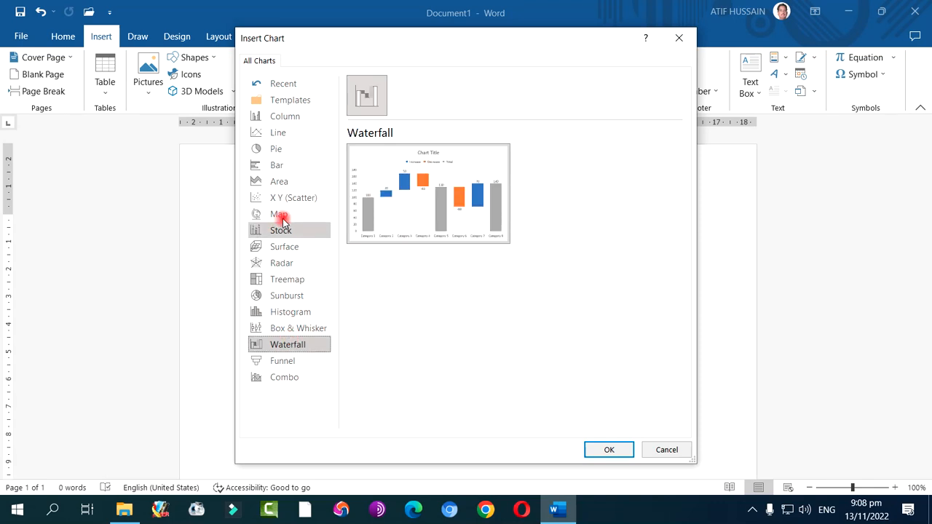
{"action": "left_click", "coordinate": [289, 103]}
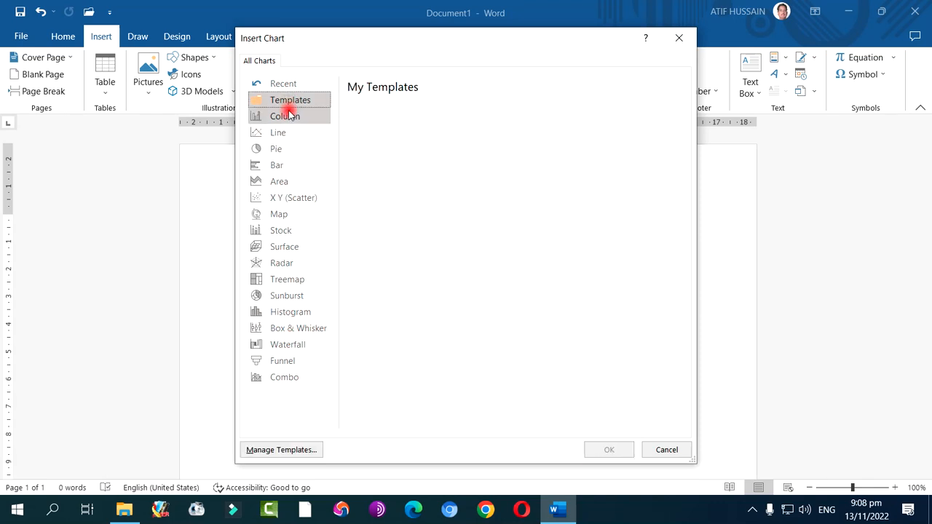
{"action": "left_click", "coordinate": [290, 116]}
{"action": "left_click", "coordinate": [290, 149]}
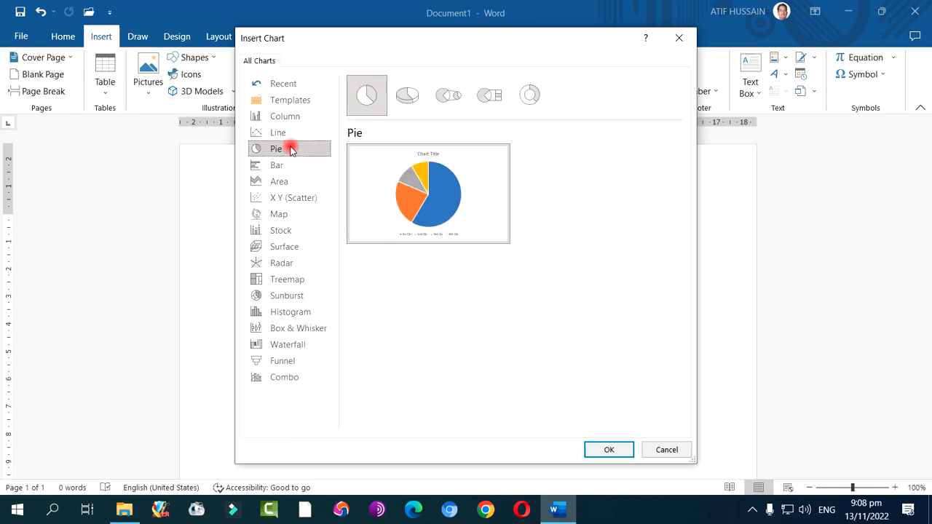
{"action": "left_click", "coordinate": [293, 104]}
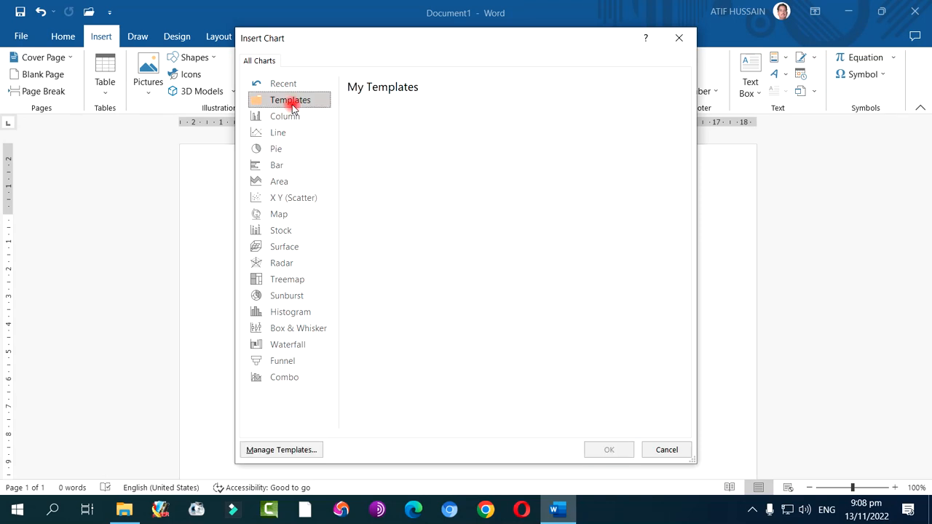
Insert a standard pie chart and dismiss the licence notice in its data sheet
{"action": "left_click", "coordinate": [285, 133]}
{"action": "left_click", "coordinate": [280, 148]}
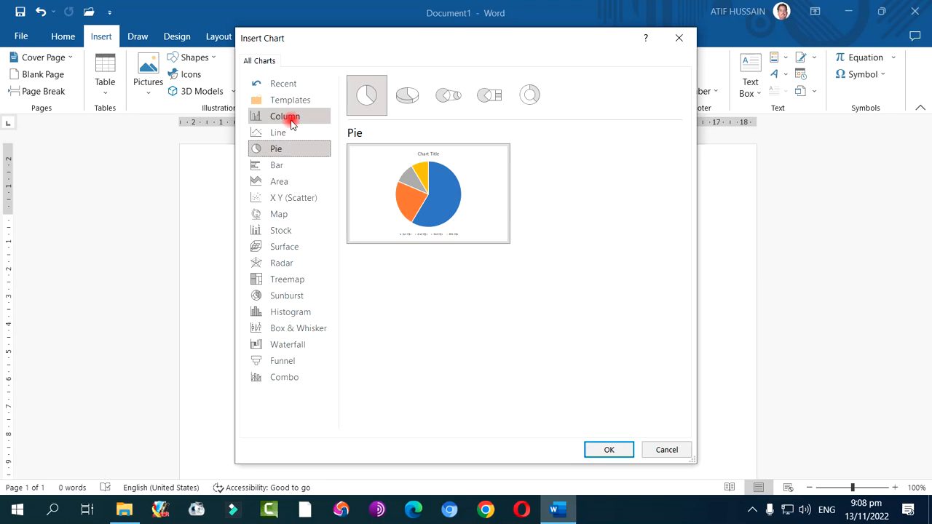
{"action": "mouse_move", "coordinate": [394, 179]}
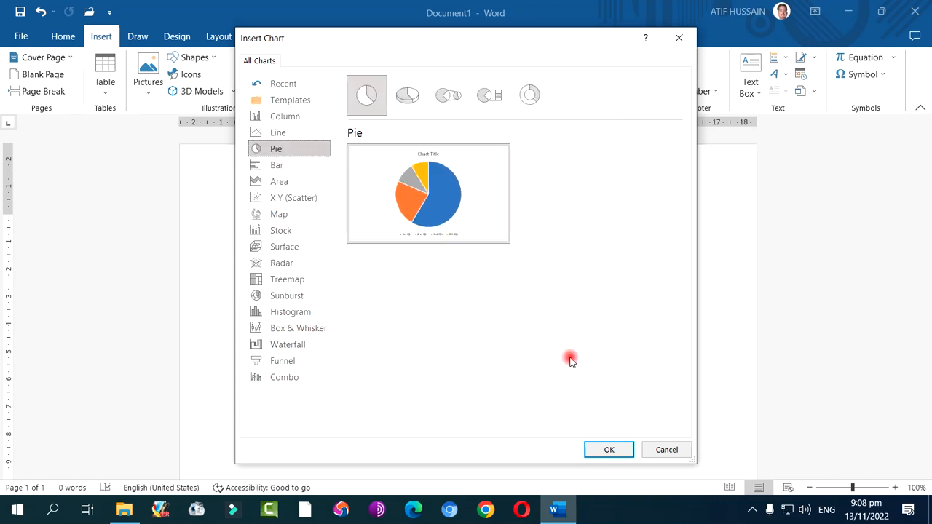
{"action": "left_click", "coordinate": [607, 450]}
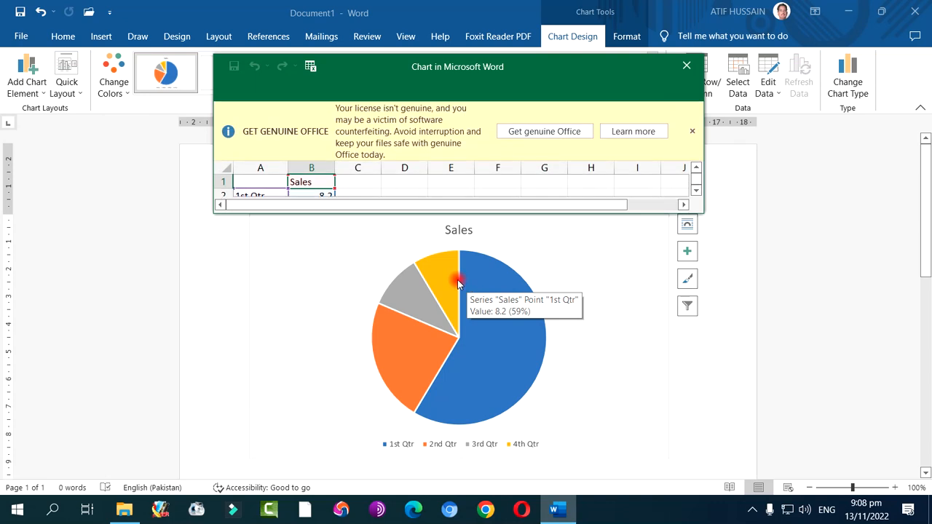
{"action": "left_click", "coordinate": [693, 133]}
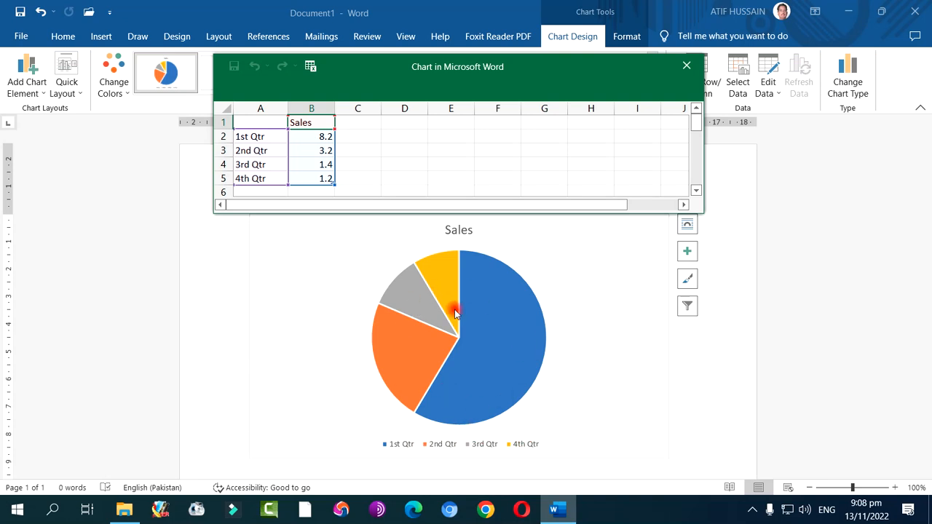
Replace the four quarter labels in the pie chart's data sheet with Urdu, Eng, Math and Science
{"action": "left_click", "coordinate": [267, 136]}
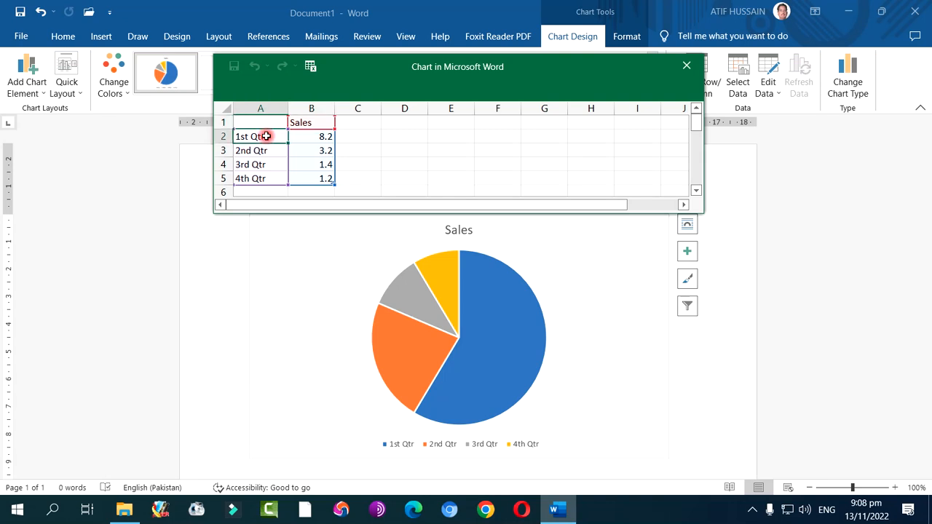
{"action": "type", "text": "Urdu"}
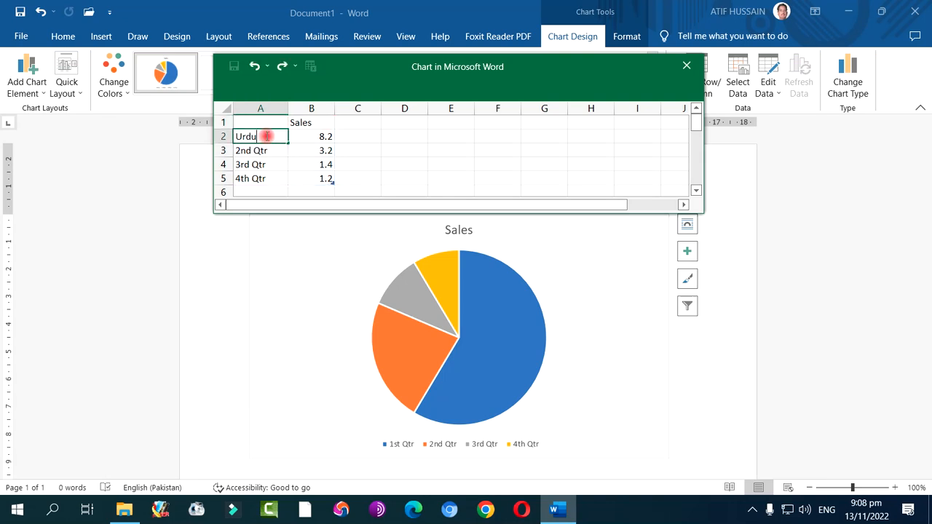
{"action": "key", "text": "Return"}
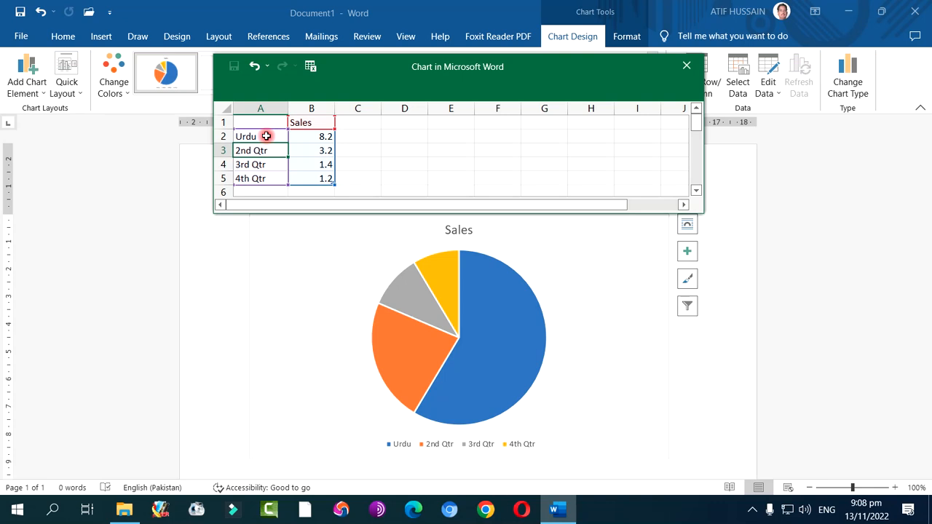
{"action": "type", "text": "E"}
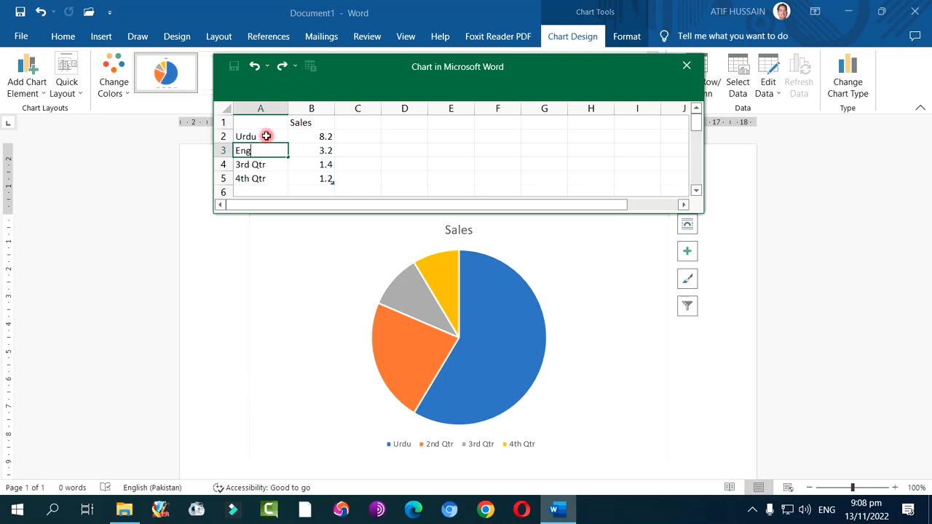
{"action": "type", "text": "ng"}
{"action": "key", "text": "Return"}
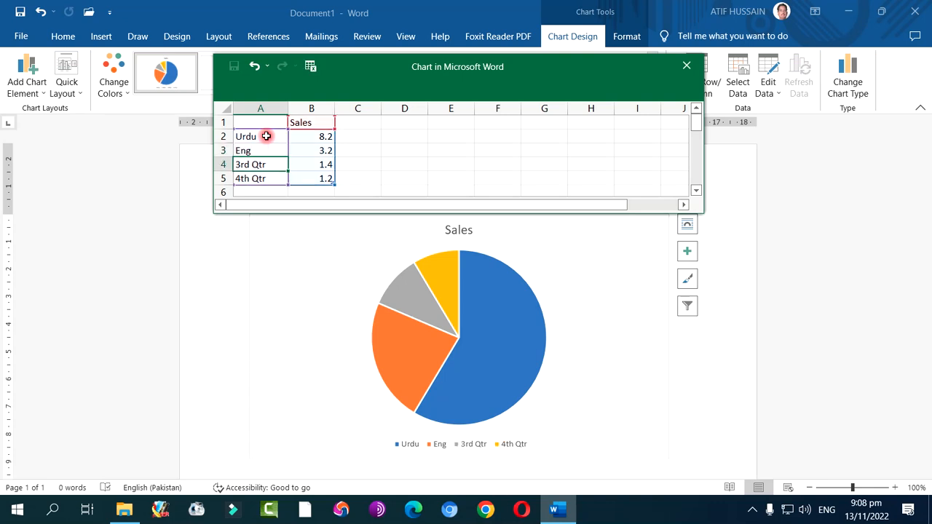
{"action": "type", "text": "Ma"}
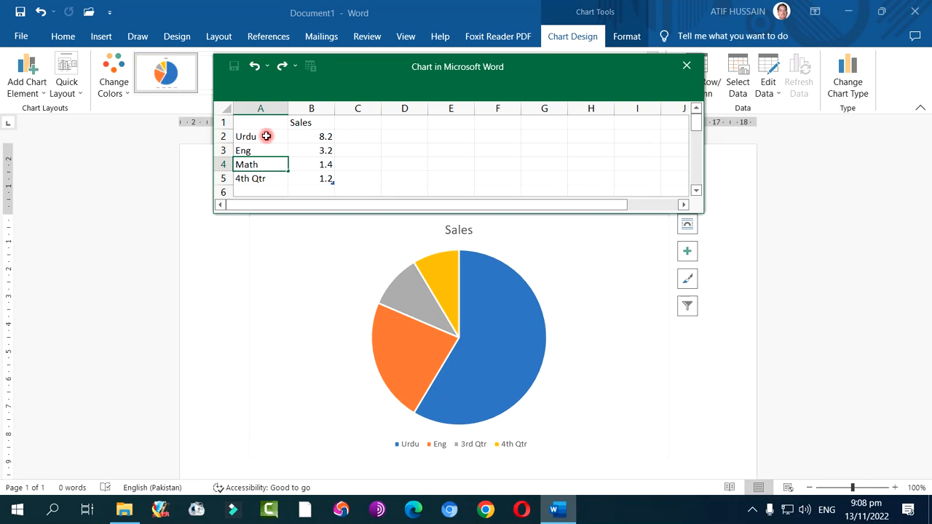
{"action": "type", "text": "th"}
{"action": "key", "text": "Return"}
{"action": "type", "text": "Science"}
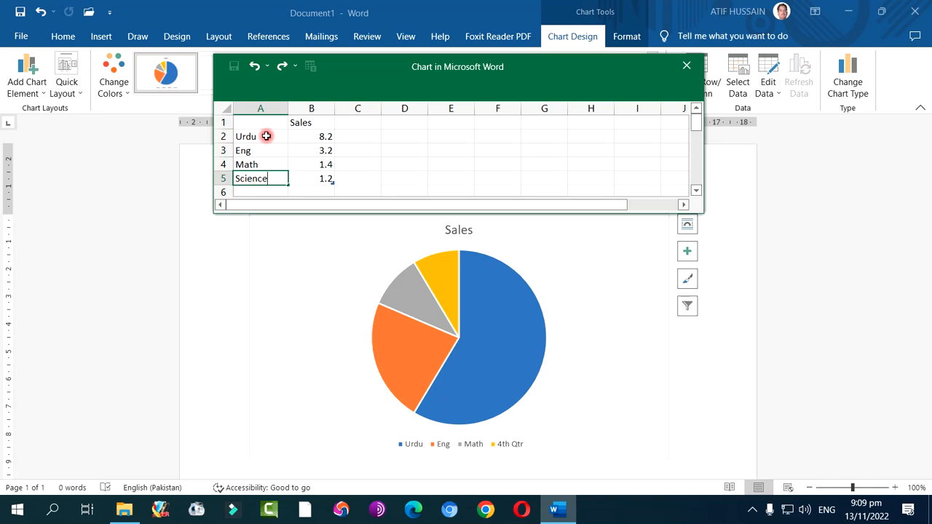
{"action": "left_click", "coordinate": [323, 137]}
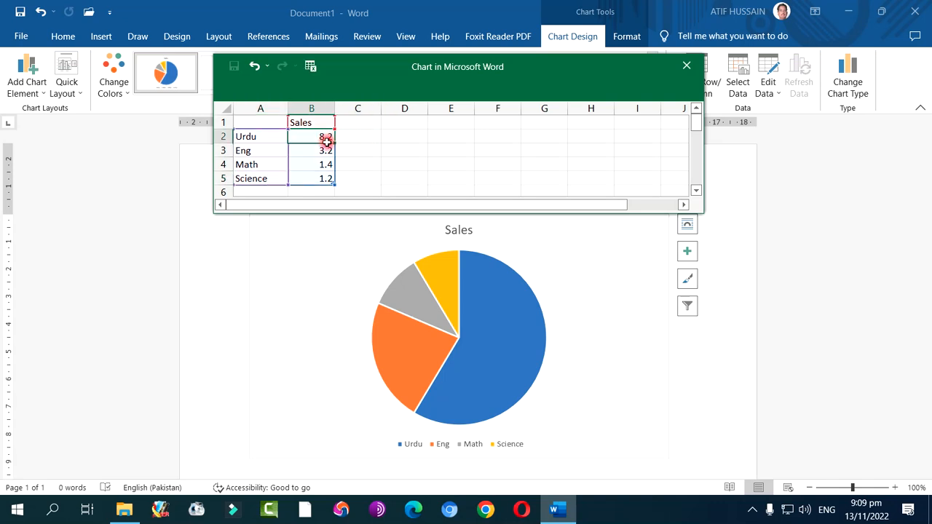
Rename the data column header in cell B1 as Marks
{"action": "left_click", "coordinate": [303, 122]}
{"action": "type", "text": "Marks"}
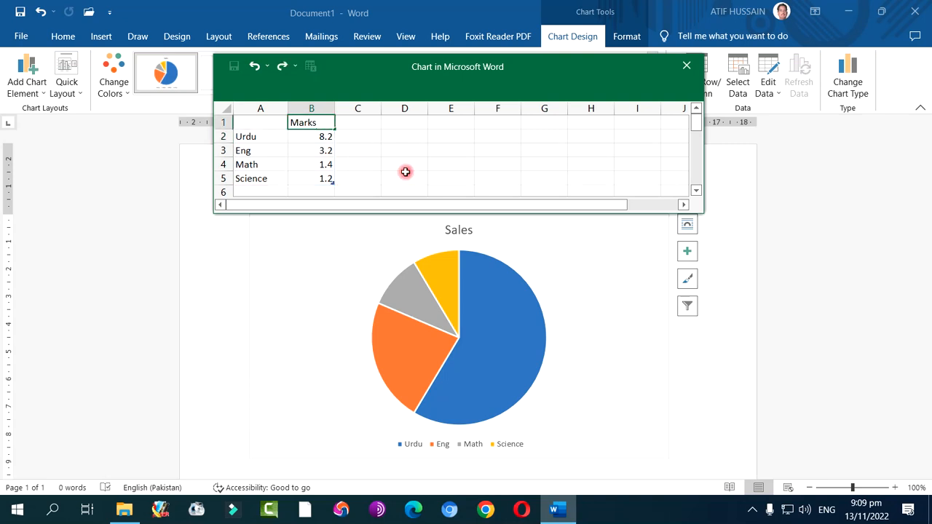
{"action": "left_click", "coordinate": [317, 136]}
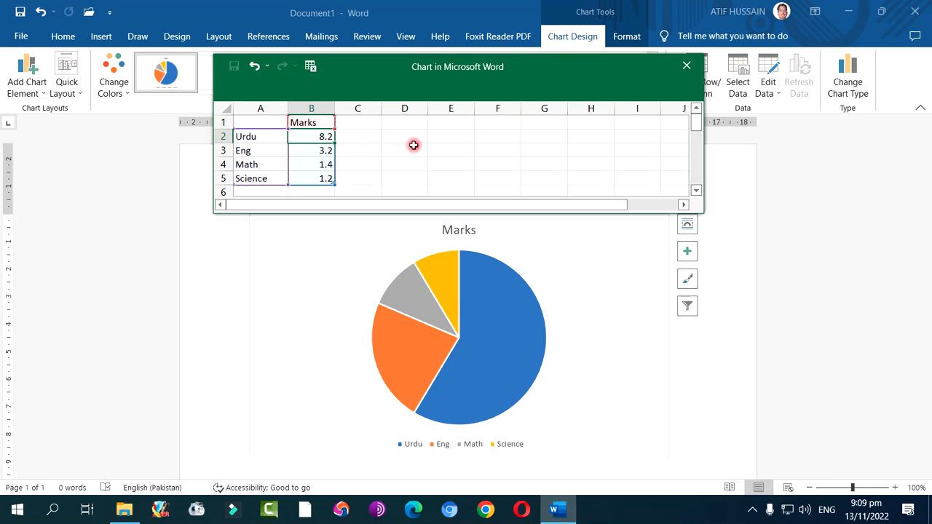
Set the marks to 20 for Urdu, 32 for Eng, 28 for Math and 60 for Science in the chart data
{"action": "type", "text": "68"}
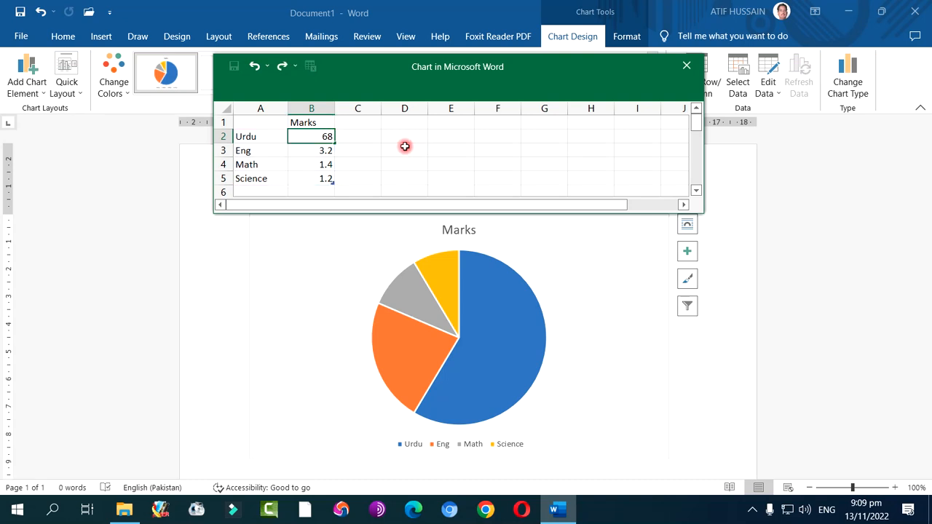
{"action": "left_click", "coordinate": [326, 152]}
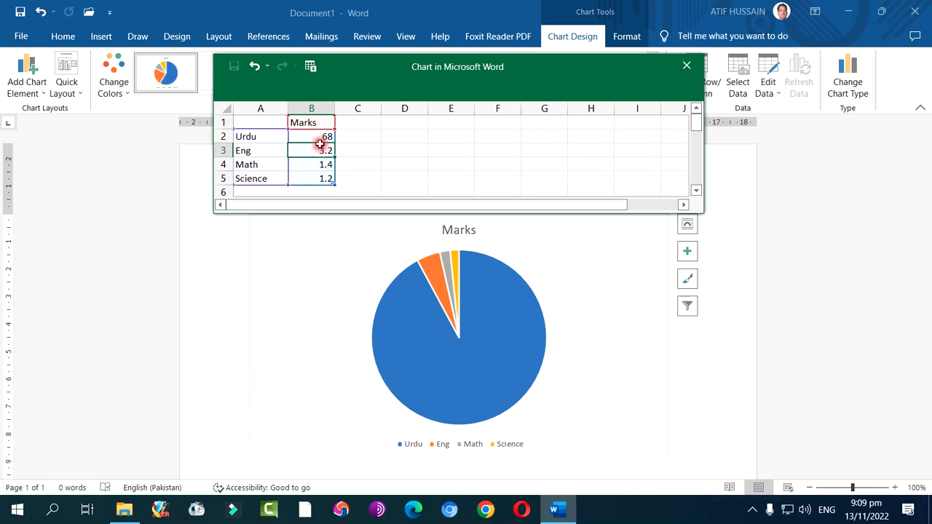
{"action": "left_click", "coordinate": [321, 138]}
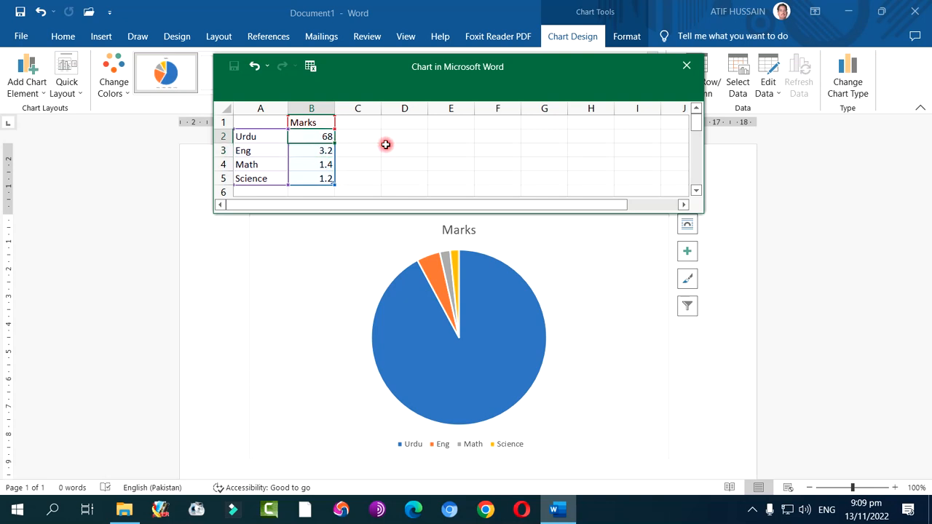
{"action": "type", "text": "20"}
{"action": "key", "text": "Return"}
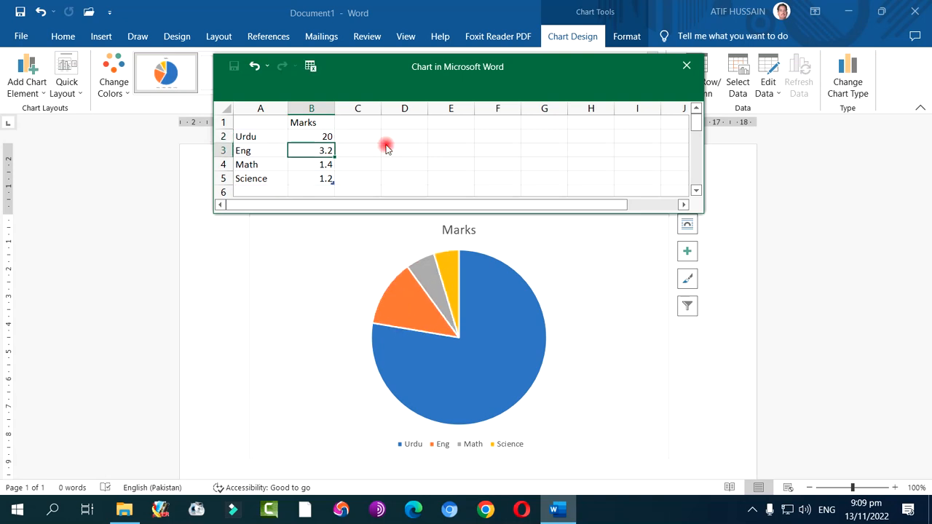
{"action": "type", "text": "32"}
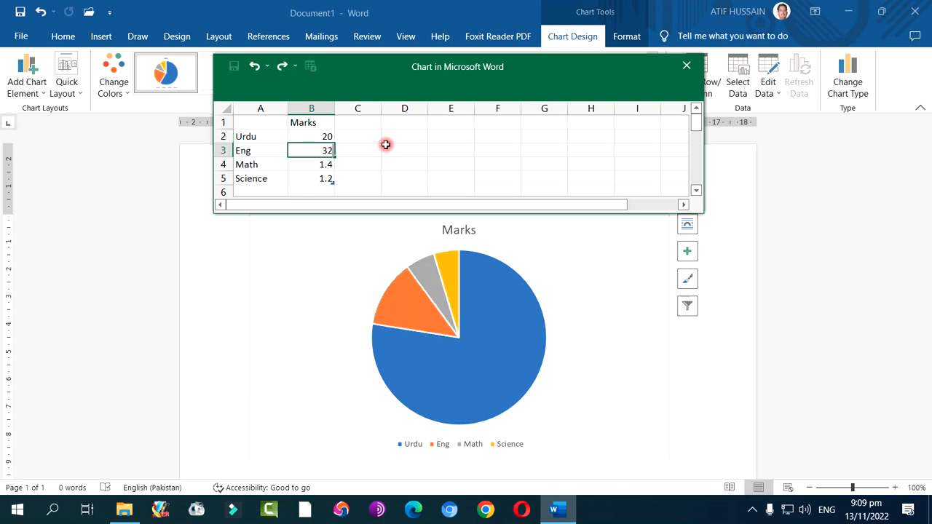
{"action": "key", "text": "Return"}
{"action": "type", "text": "28"}
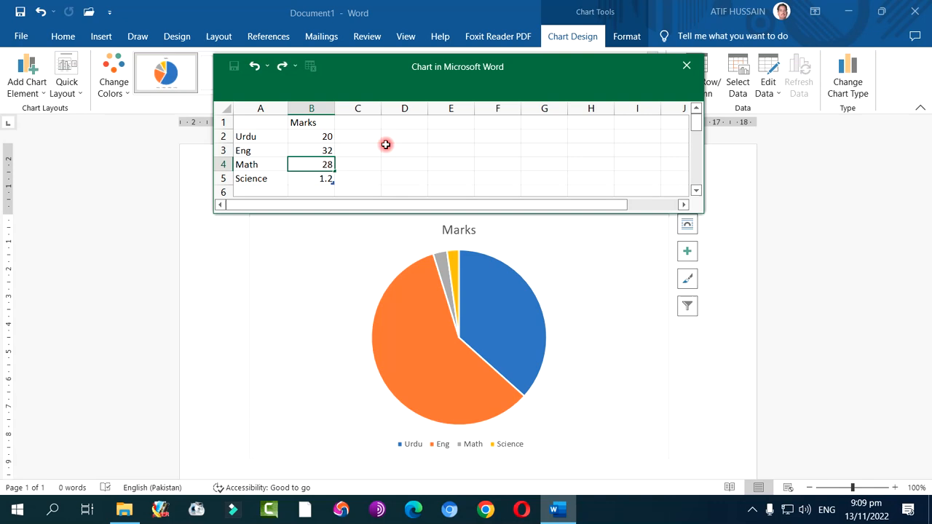
{"action": "key", "text": "Return"}
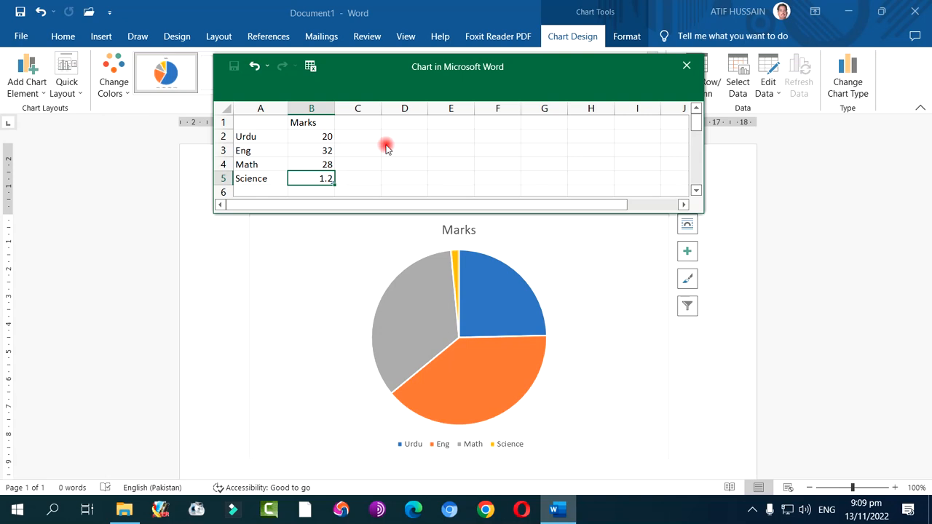
{"action": "type", "text": "60"}
{"action": "key", "text": "Return"}
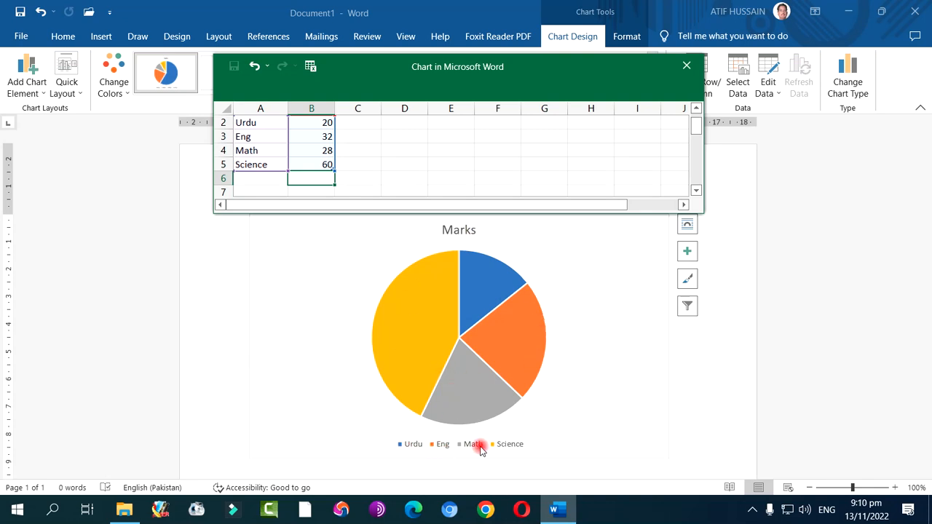
Format only the Math slice of the pie with a solid red fill from the standard colors
{"action": "left_click", "coordinate": [491, 351]}
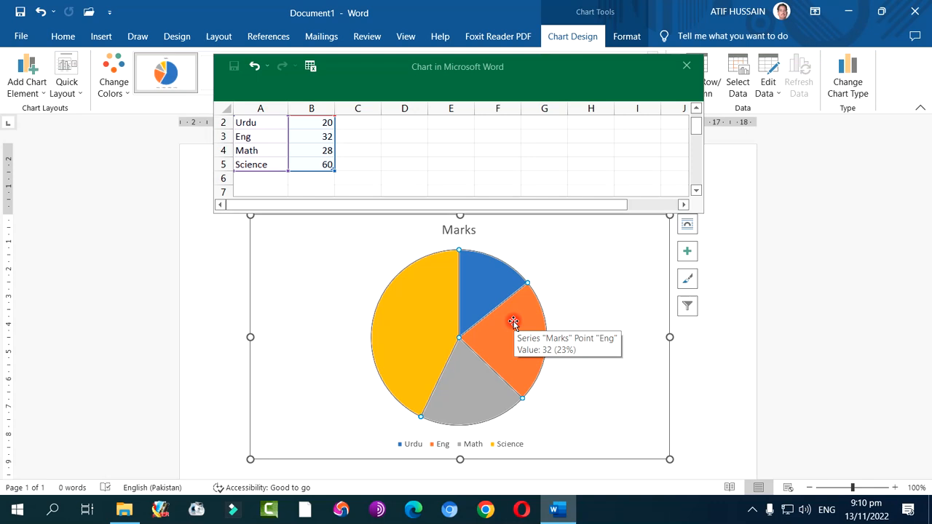
{"action": "left_click", "coordinate": [461, 399]}
{"action": "right_click", "coordinate": [462, 399]}
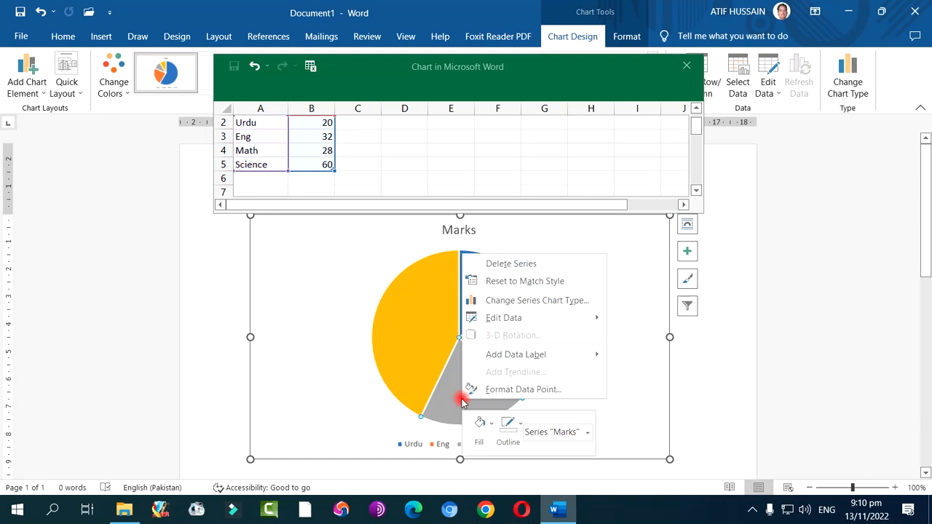
{"action": "left_click", "coordinate": [532, 390]}
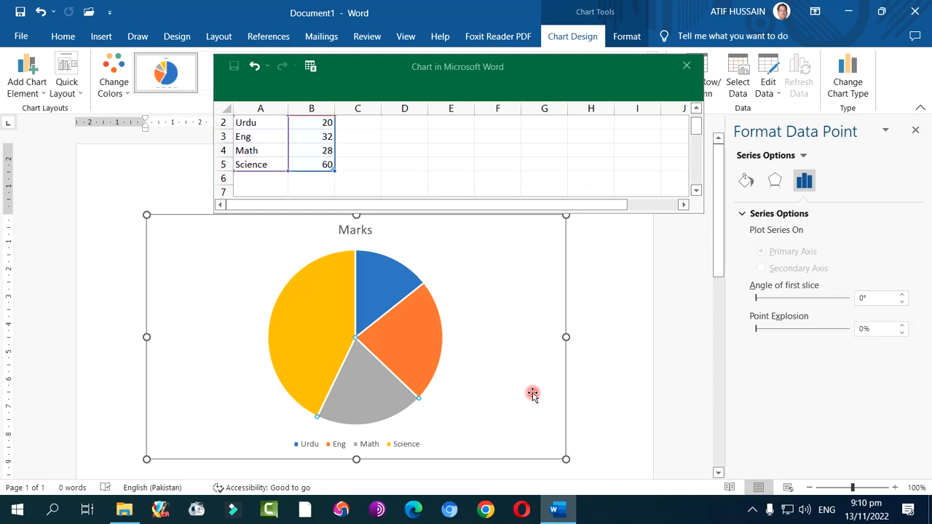
{"action": "left_click", "coordinate": [745, 180]}
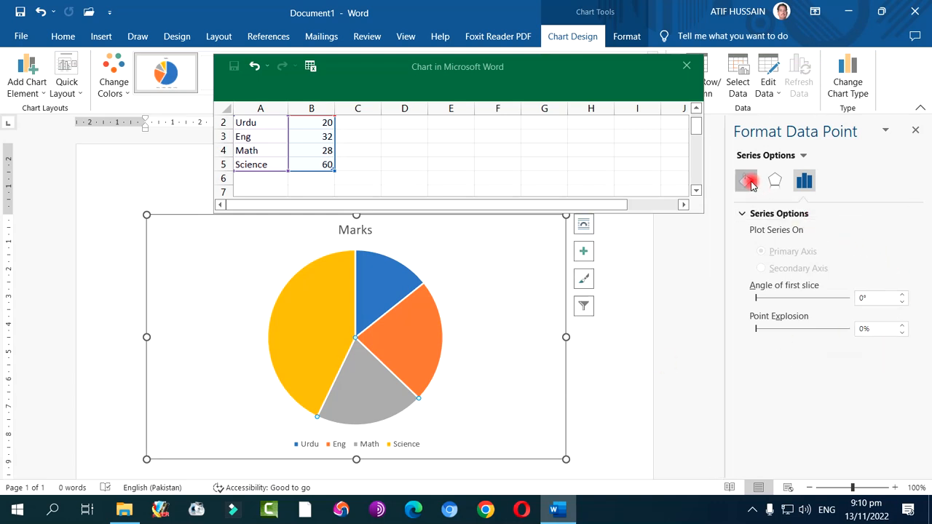
{"action": "left_click", "coordinate": [757, 213]}
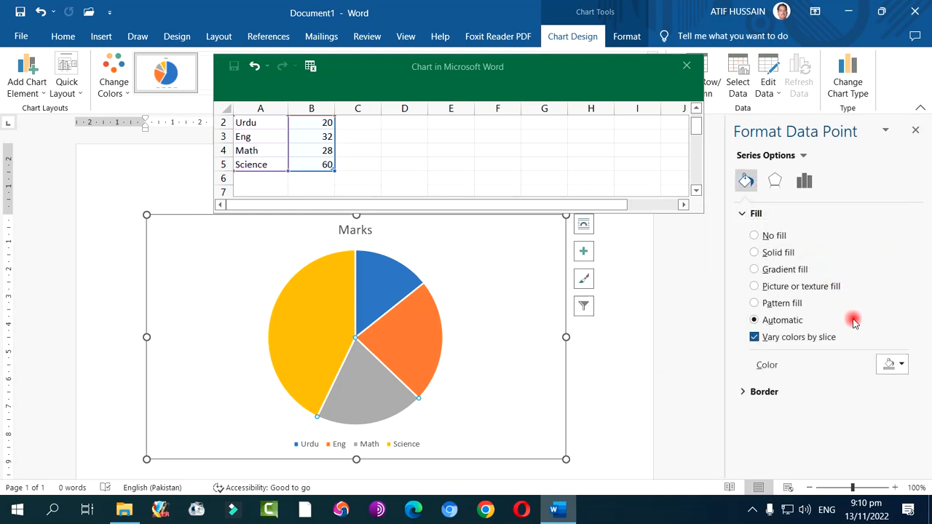
{"action": "left_click", "coordinate": [898, 366]}
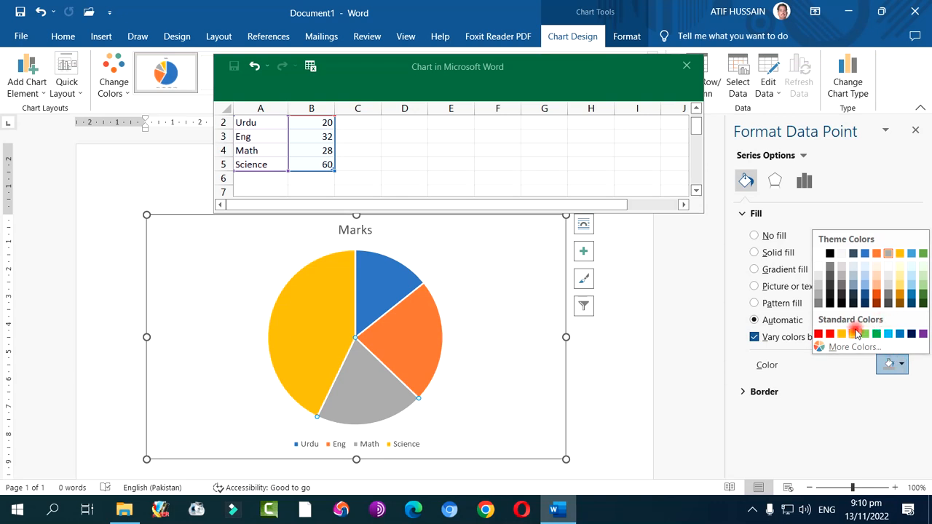
{"action": "left_click", "coordinate": [831, 334]}
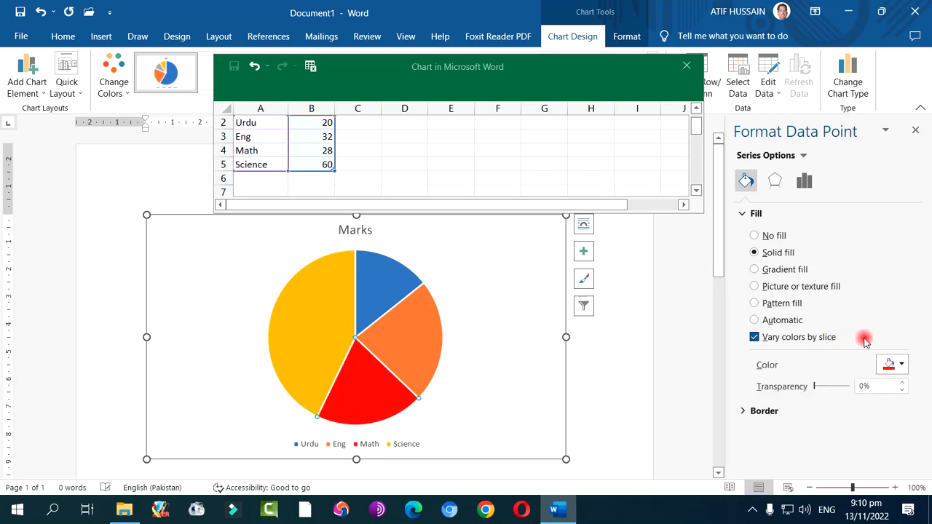
{"action": "left_click", "coordinate": [915, 131]}
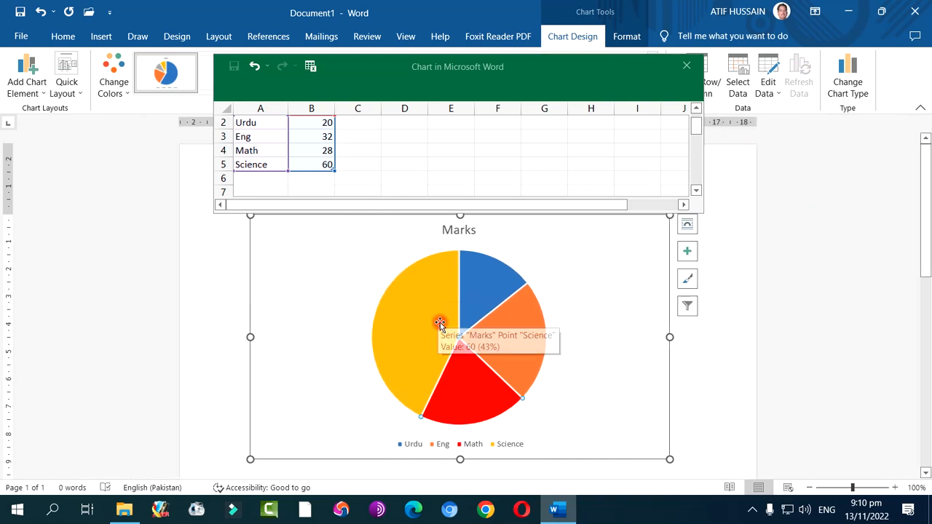
{"action": "left_click", "coordinate": [703, 350]}
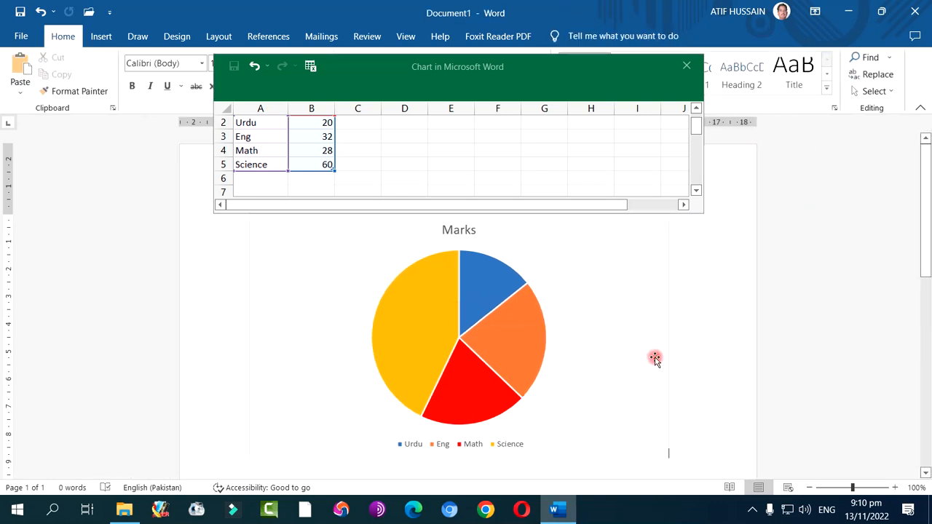
Add data labels to the Eng, Urdu, Science and Math slices of the pie chart, one slice at a time
{"action": "left_click", "coordinate": [466, 329]}
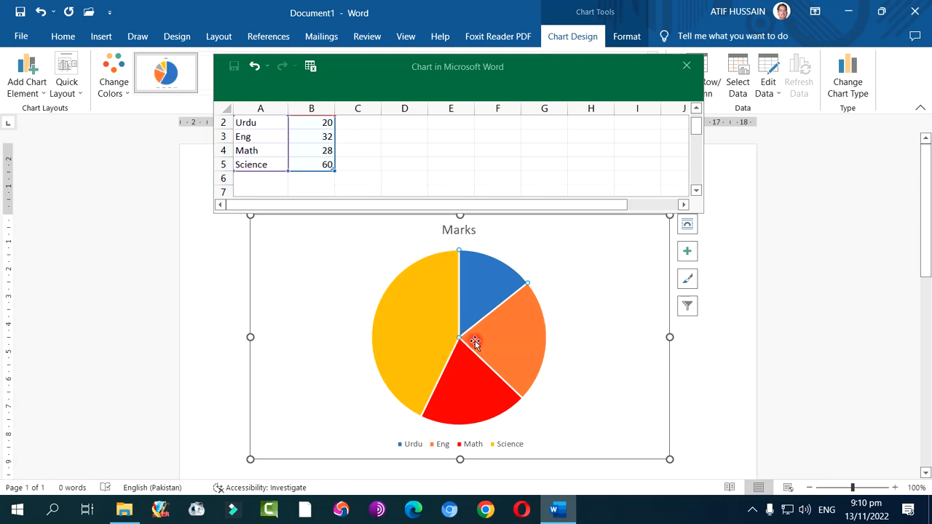
{"action": "right_click", "coordinate": [473, 342]}
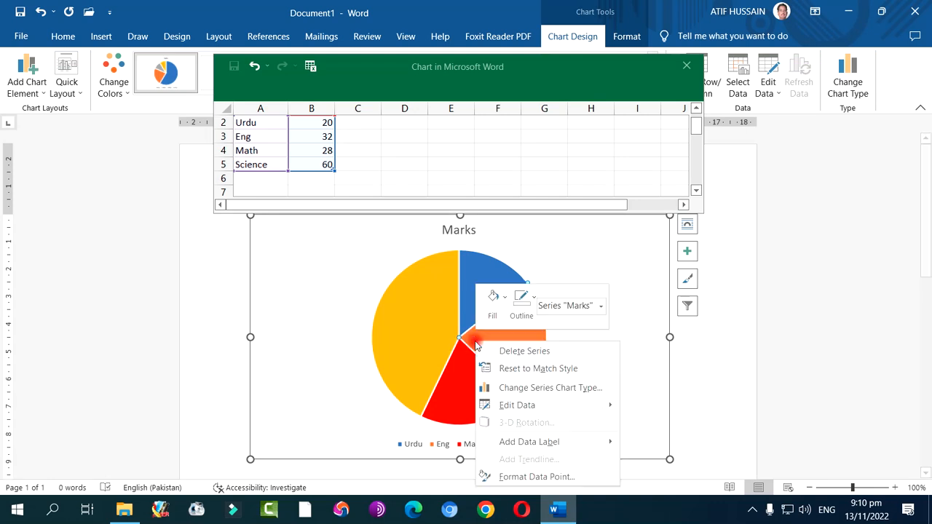
{"action": "left_click", "coordinate": [542, 443]}
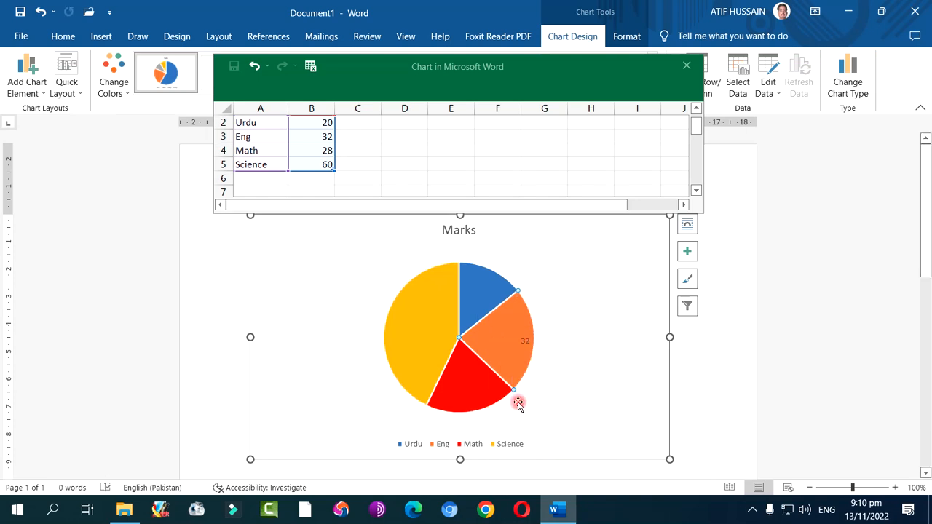
{"action": "right_click", "coordinate": [474, 298]}
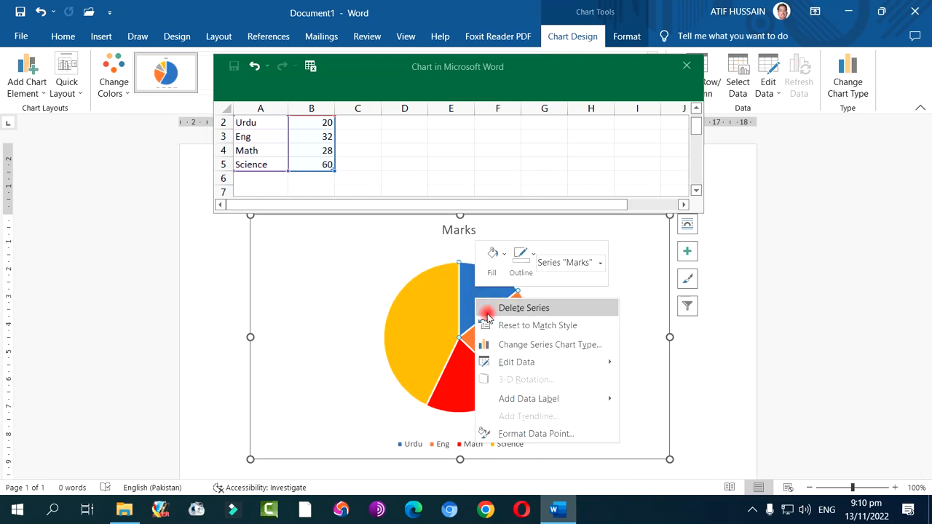
{"action": "left_click", "coordinate": [509, 396]}
{"action": "right_click", "coordinate": [441, 315]}
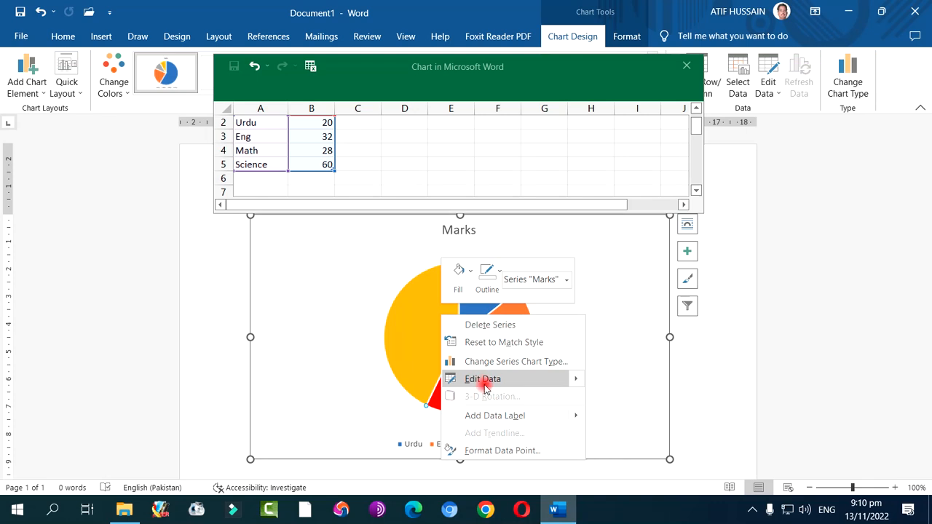
{"action": "left_click", "coordinate": [484, 379]}
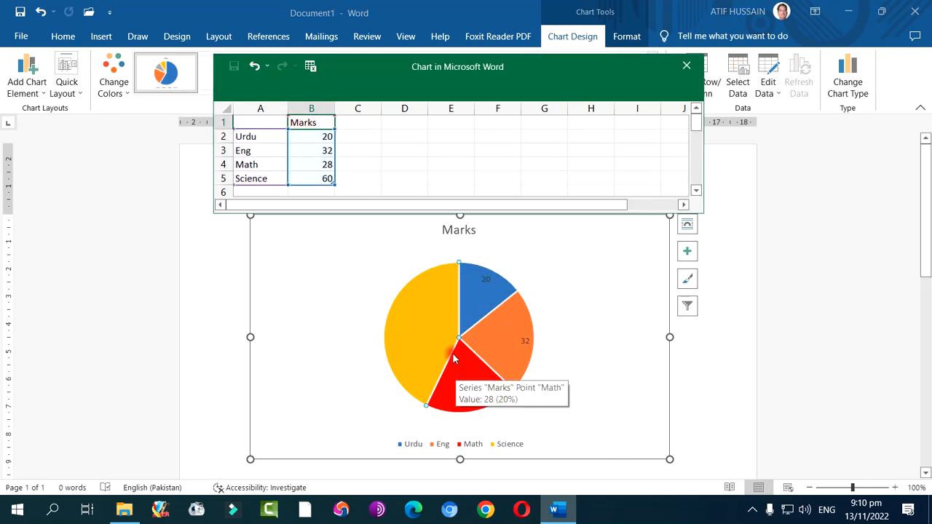
{"action": "right_click", "coordinate": [433, 327]}
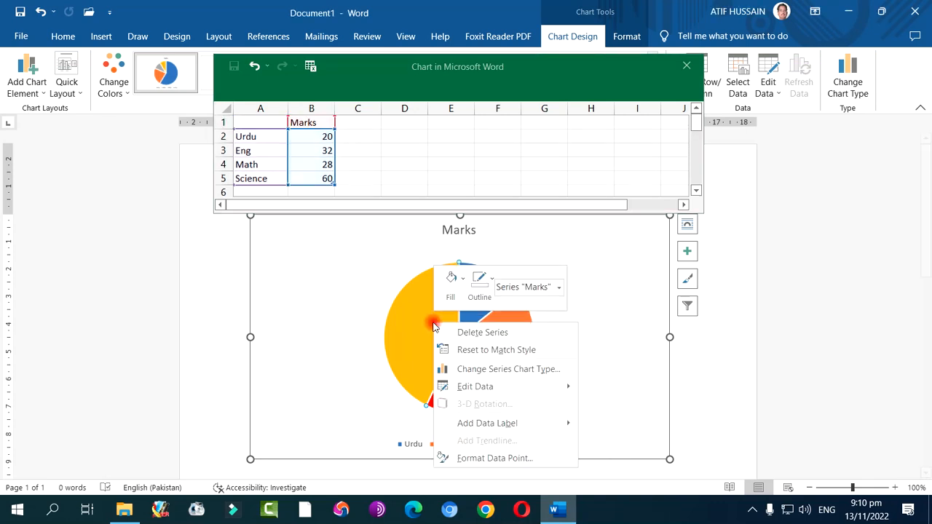
{"action": "left_click", "coordinate": [499, 426]}
{"action": "right_click", "coordinate": [458, 381]}
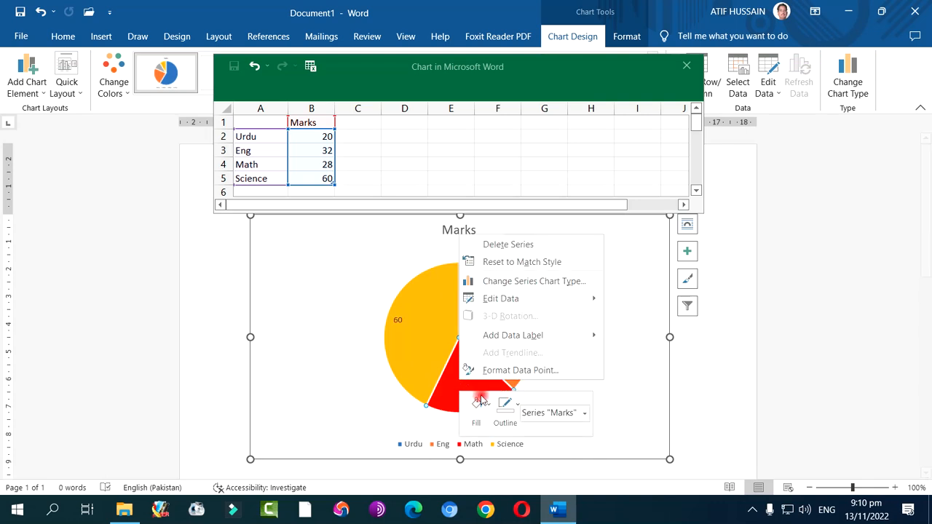
{"action": "left_click", "coordinate": [517, 339]}
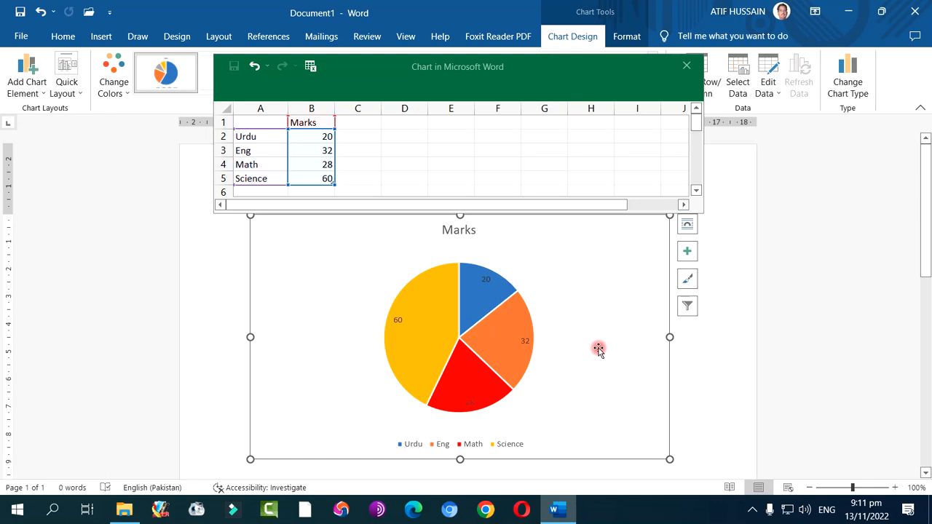
Pull only the Urdu slice slightly outward so it is separated from the rest of the pie
{"action": "left_click", "coordinate": [486, 300]}
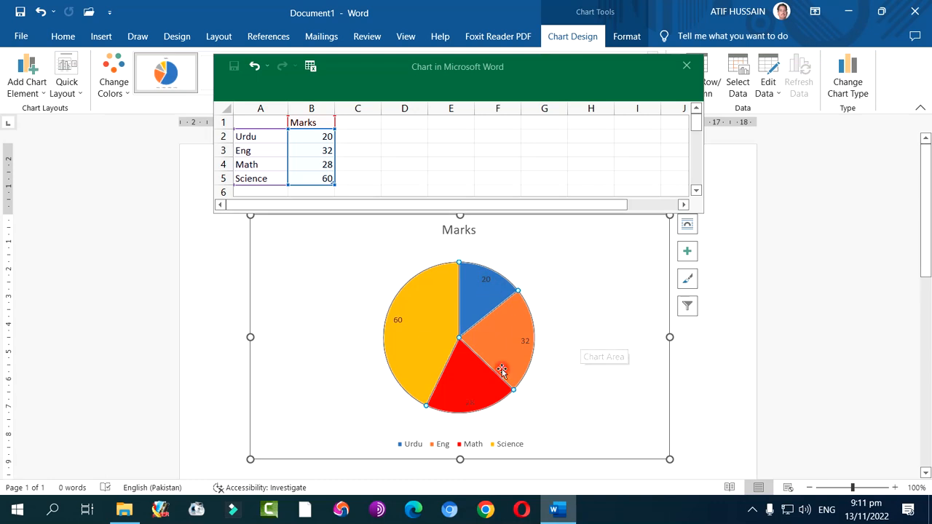
{"action": "left_click", "coordinate": [704, 361]}
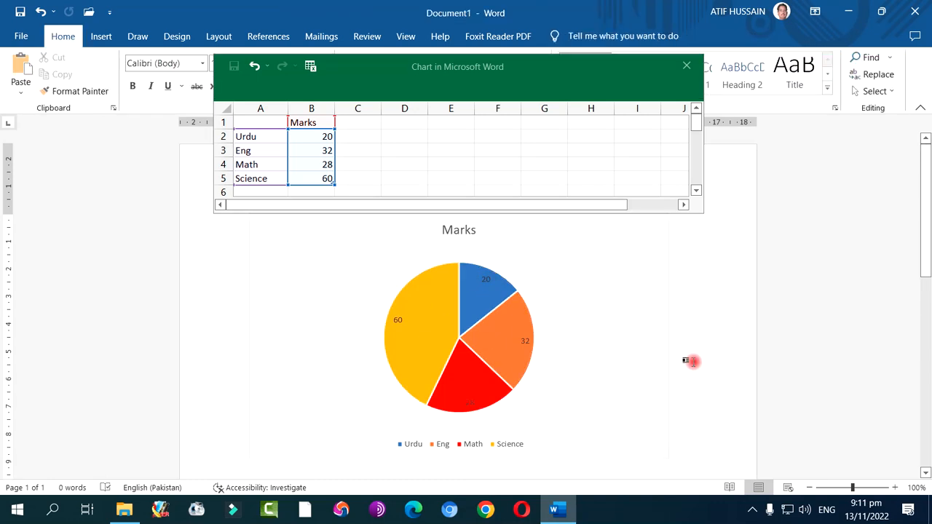
{"action": "left_click", "coordinate": [514, 347]}
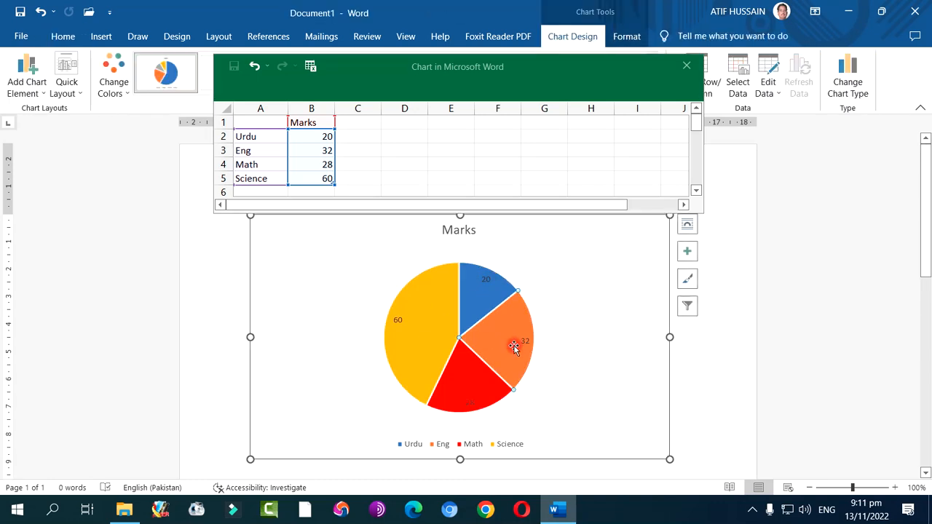
{"action": "left_click", "coordinate": [449, 332]}
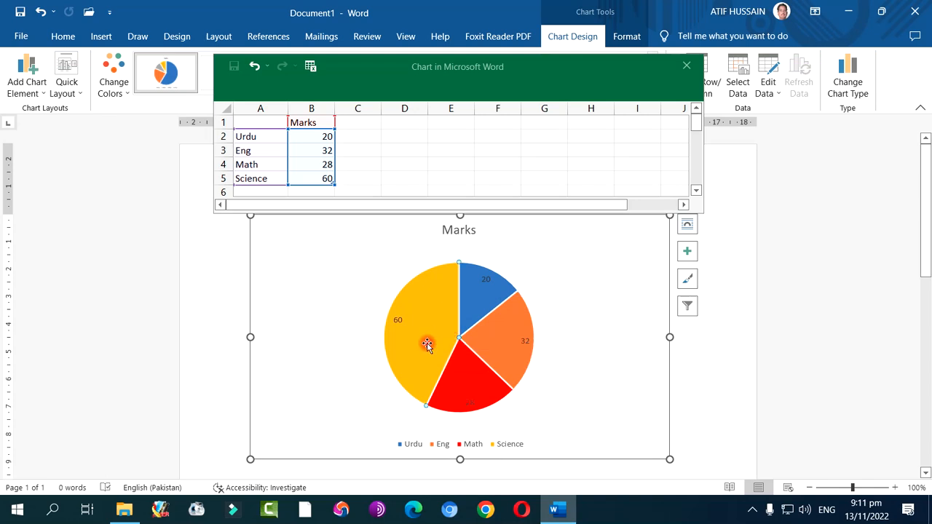
{"action": "left_click", "coordinate": [506, 337]}
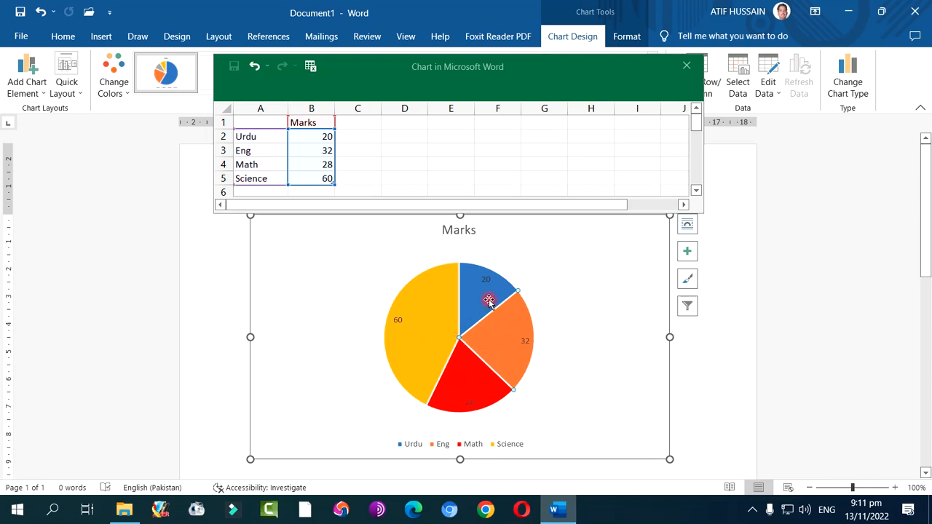
{"action": "left_click_drag", "start_coordinate": [495, 287], "coordinate": [500, 273]}
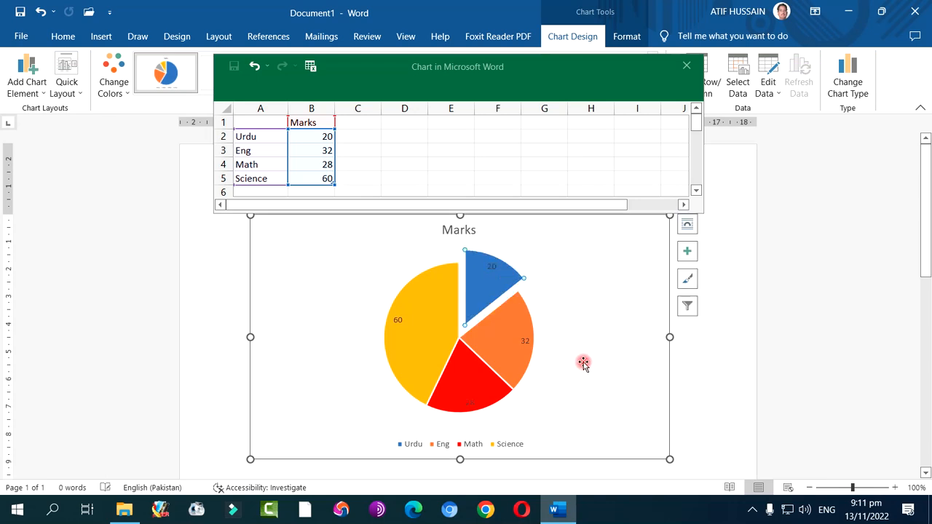
{"action": "left_click", "coordinate": [583, 366]}
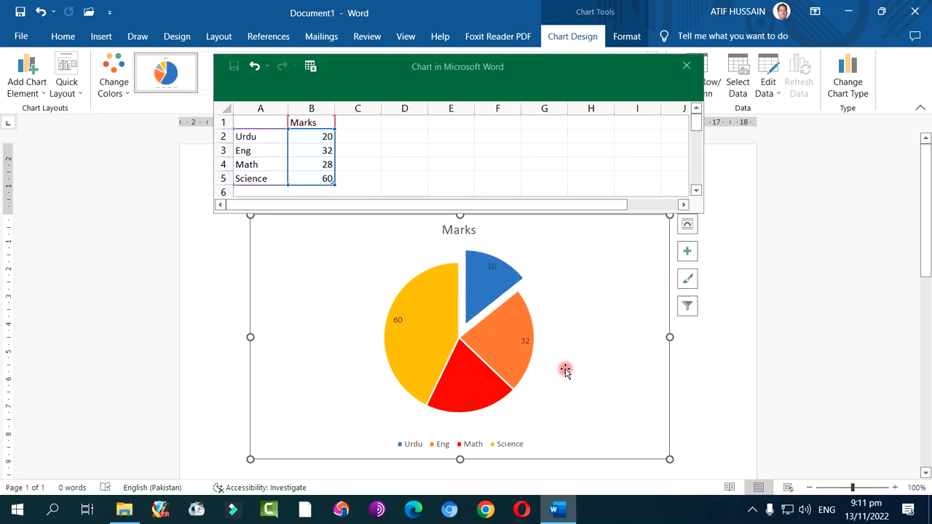
{"action": "left_click", "coordinate": [499, 356]}
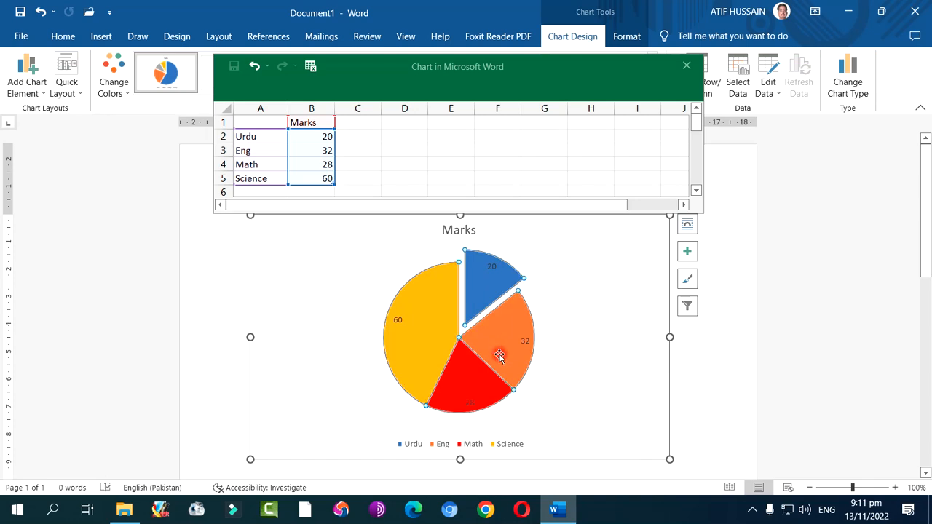
{"action": "left_click", "coordinate": [516, 396]}
{"action": "left_click", "coordinate": [573, 402]}
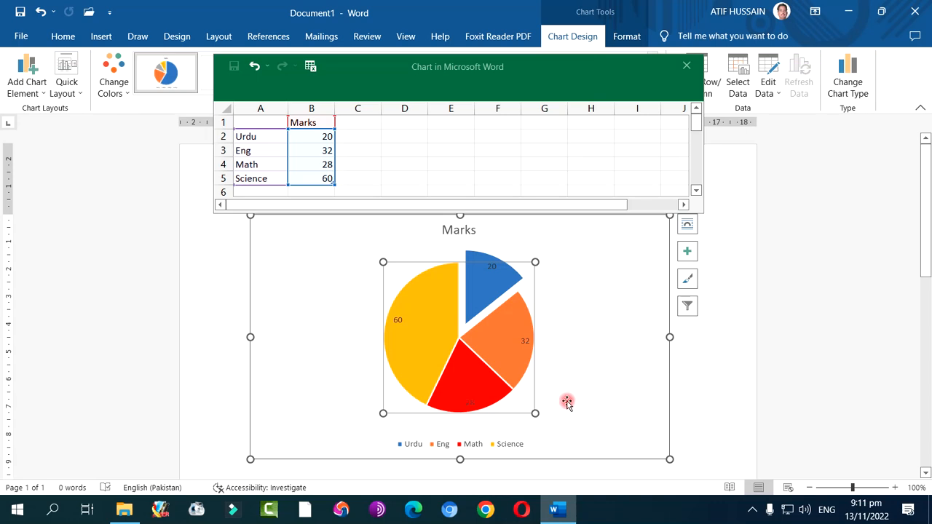
{"action": "left_click", "coordinate": [480, 363]}
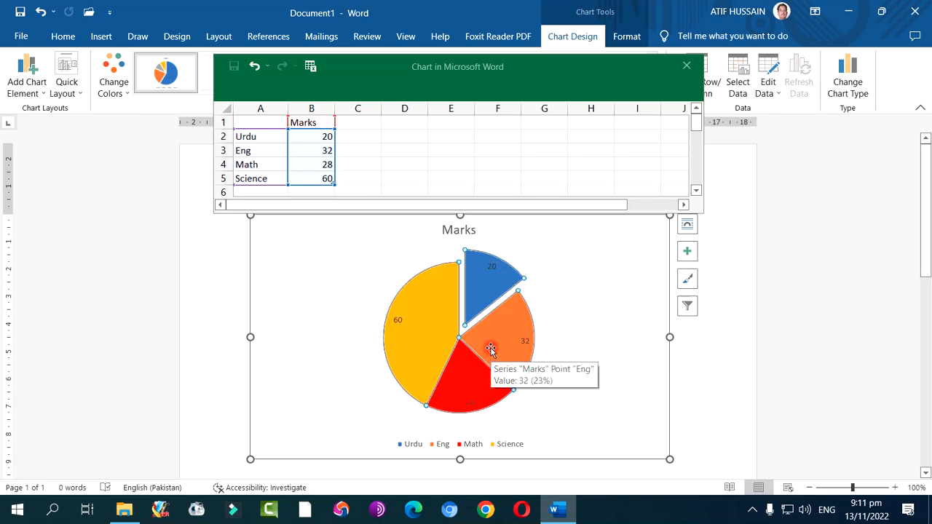
{"action": "right_click", "coordinate": [491, 350]}
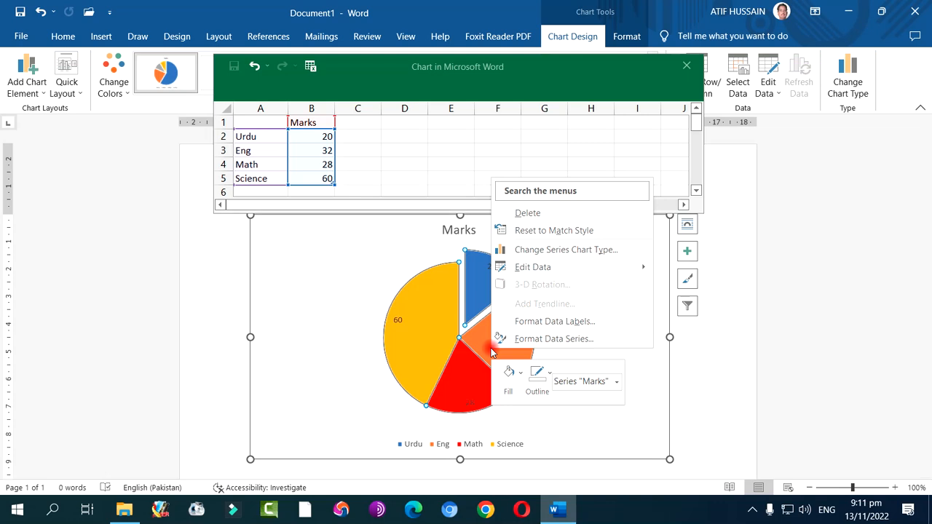
{"action": "left_click", "coordinate": [509, 338]}
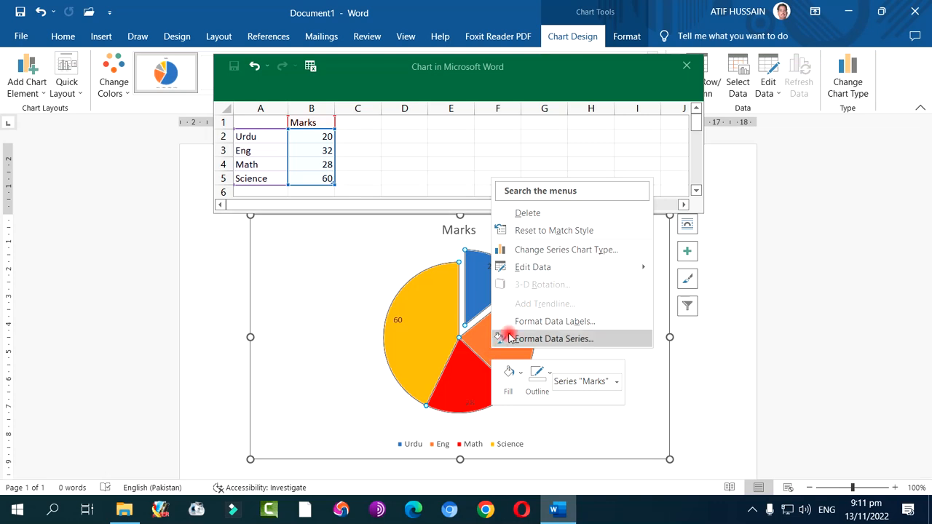
{"action": "left_click", "coordinate": [345, 355]}
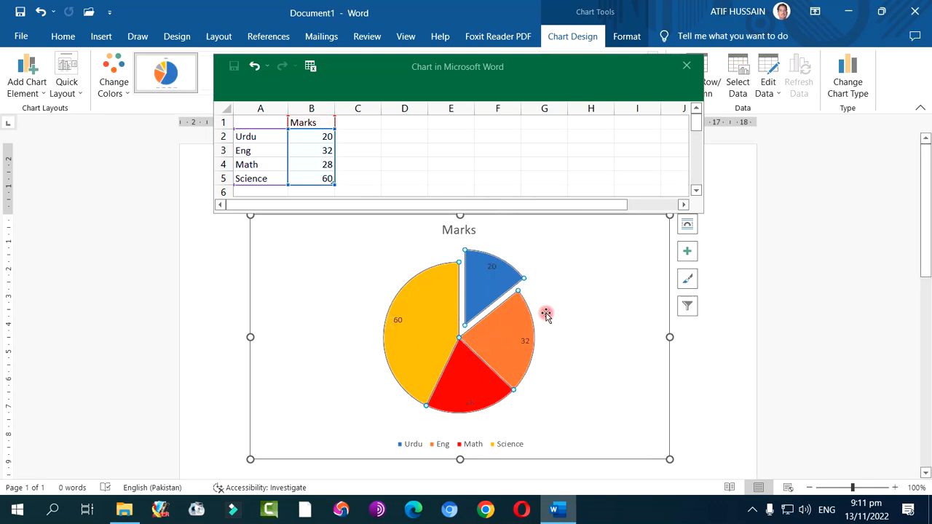
Close the chart's data sheet and deselect the chart
{"action": "left_click", "coordinate": [685, 66]}
{"action": "left_click", "coordinate": [682, 400]}
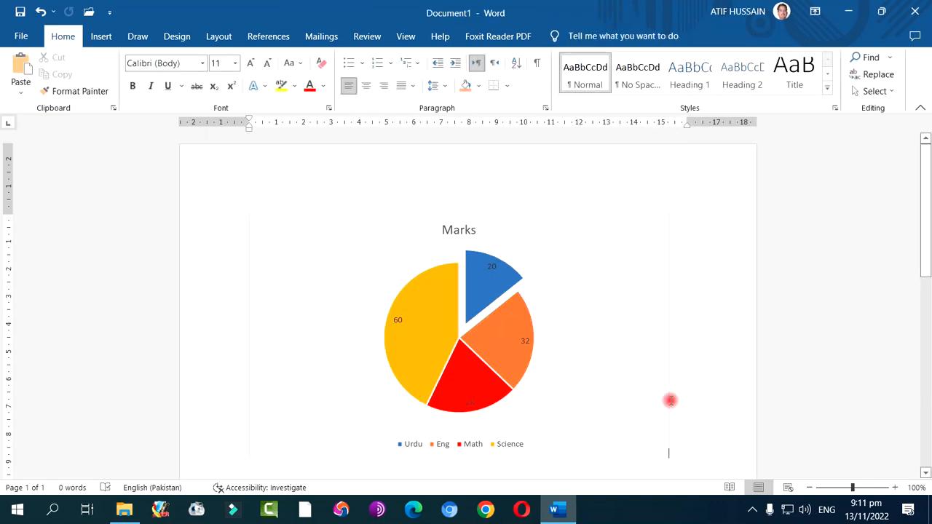
Apply chart Style 12 to the pie chart
{"action": "left_click", "coordinate": [495, 366]}
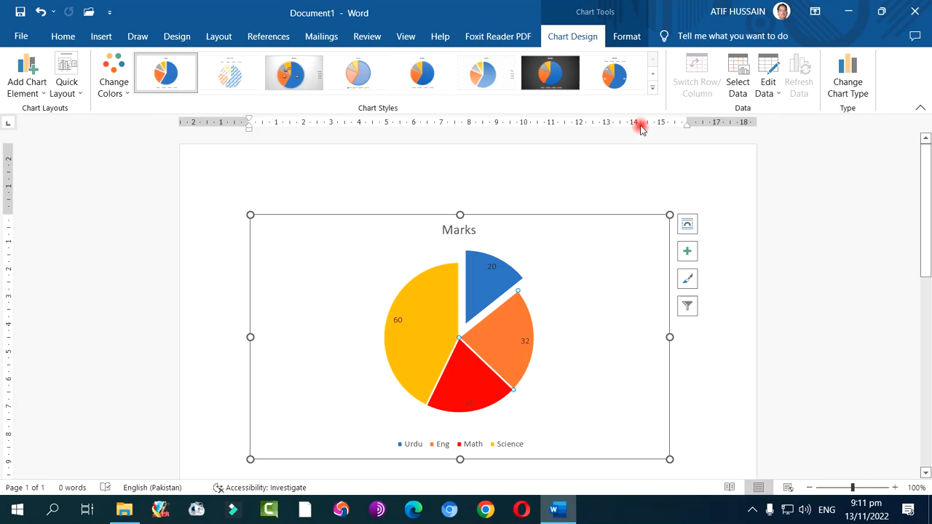
{"action": "left_click", "coordinate": [652, 89]}
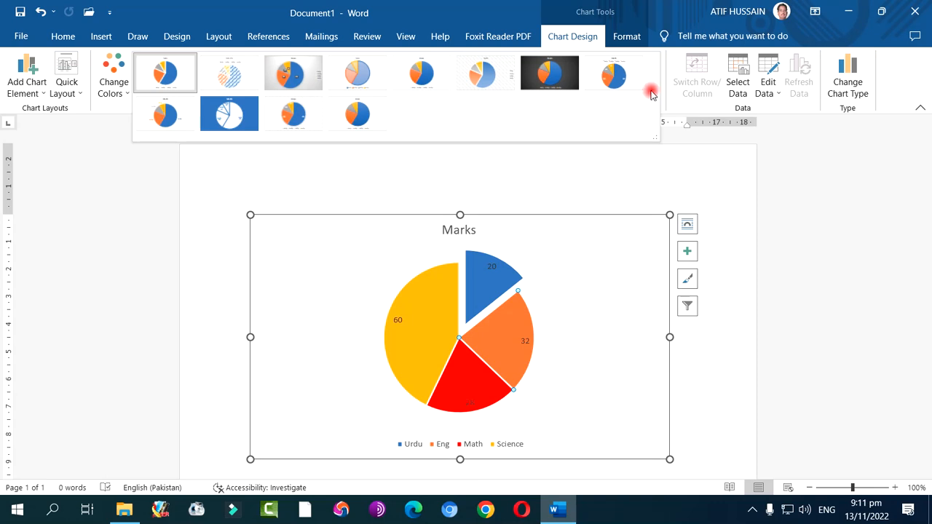
{"action": "left_click", "coordinate": [355, 110]}
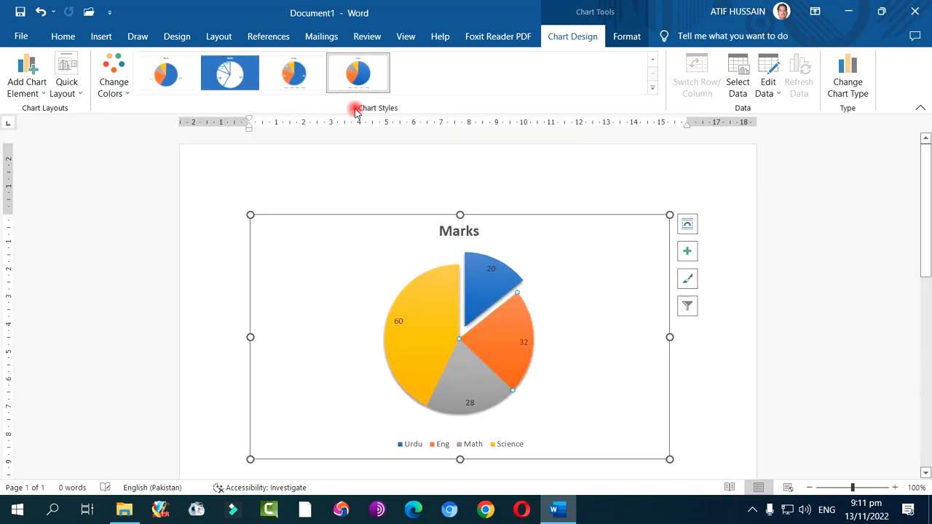
Apply the chart style with an uppercase title, the legend above the pie, and white labels combining values and percentages
{"action": "left_click", "coordinate": [650, 90]}
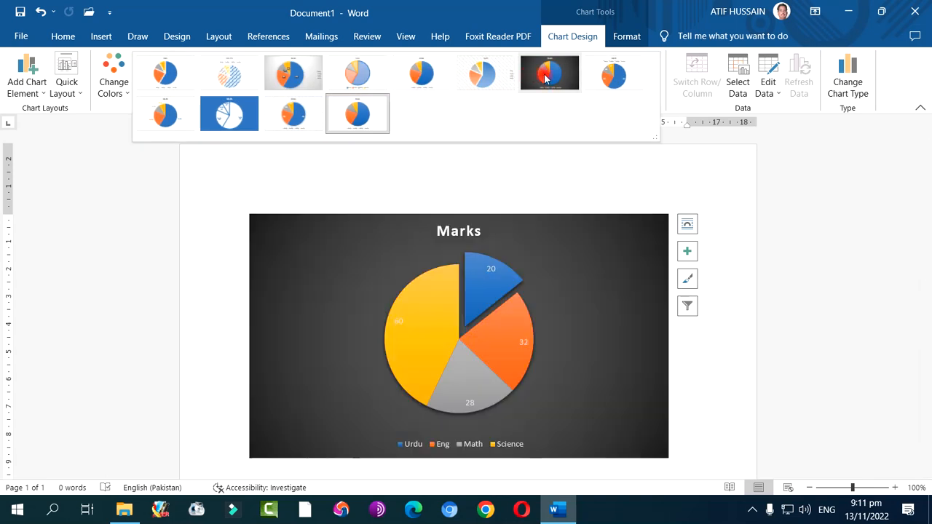
{"action": "left_click", "coordinate": [615, 77]}
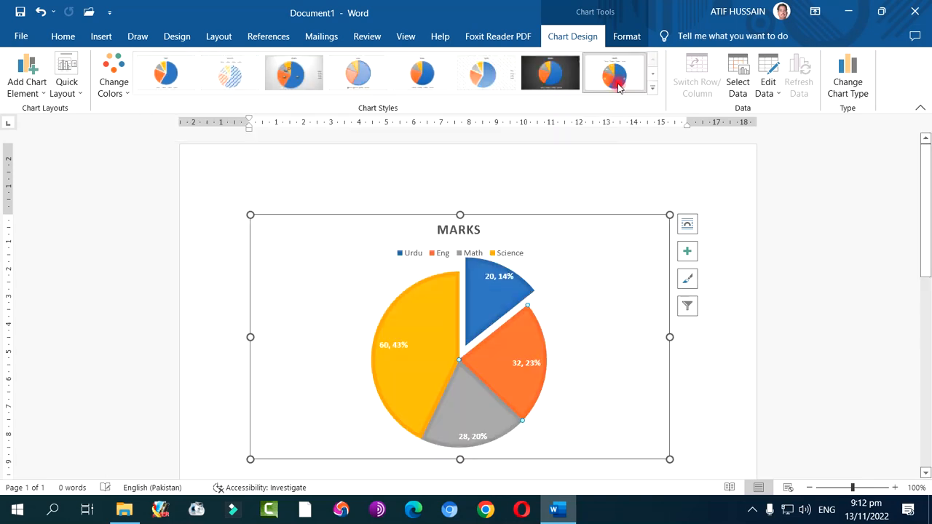
{"action": "left_click", "coordinate": [697, 364]}
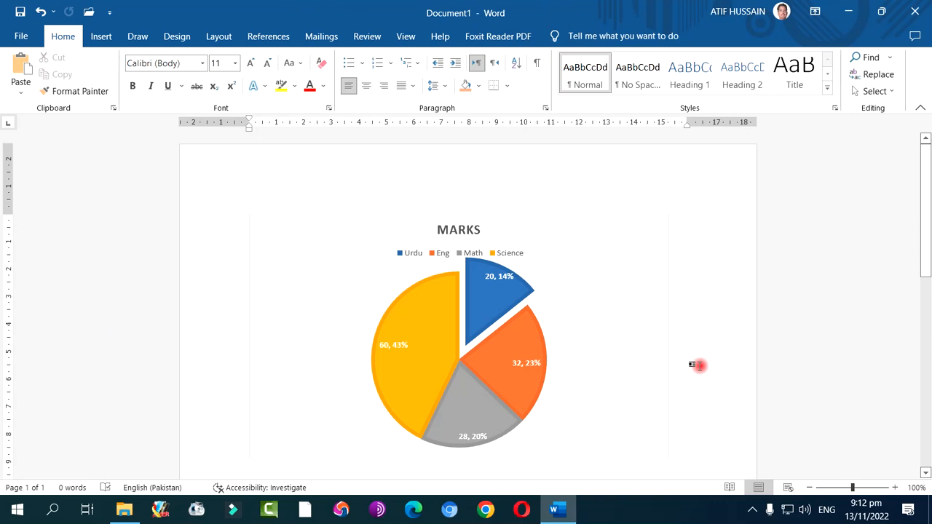
{"action": "left_click", "coordinate": [561, 323]}
{"action": "left_click", "coordinate": [652, 88]}
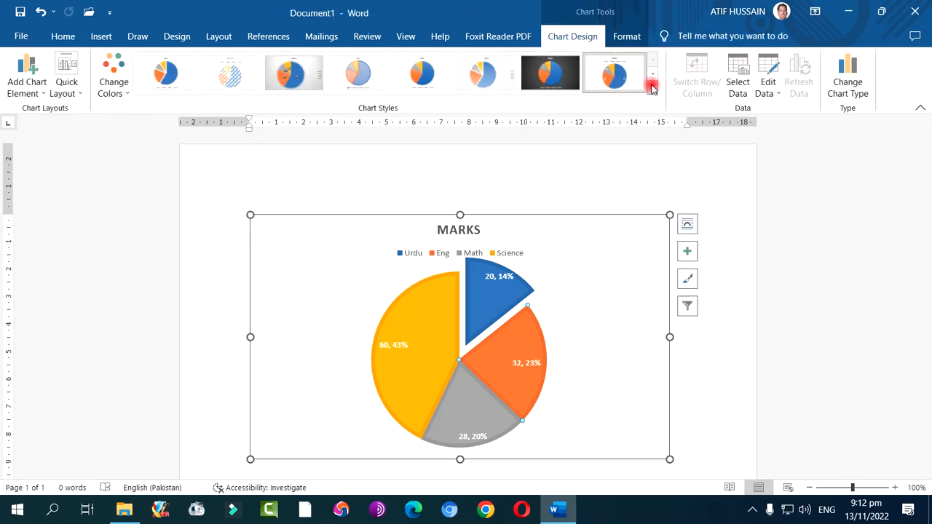
{"action": "left_click", "coordinate": [109, 87]}
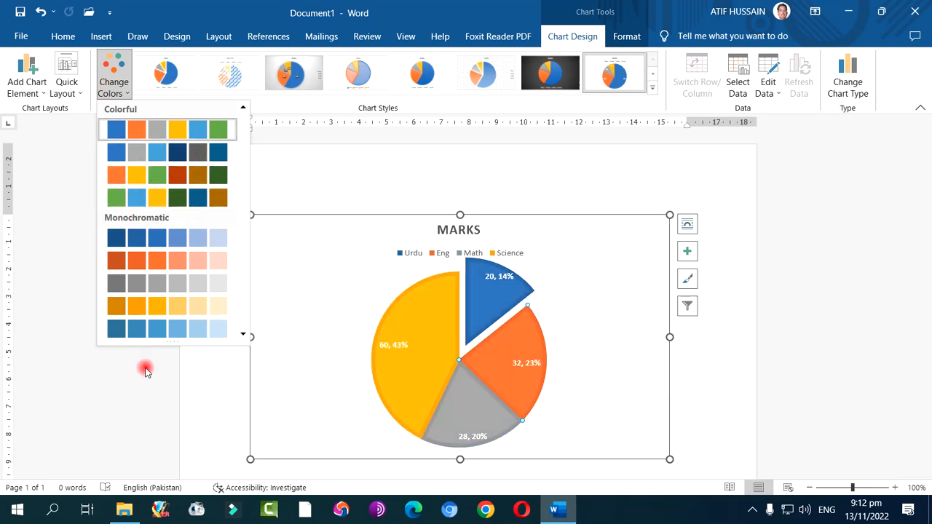
{"action": "left_click", "coordinate": [310, 191]}
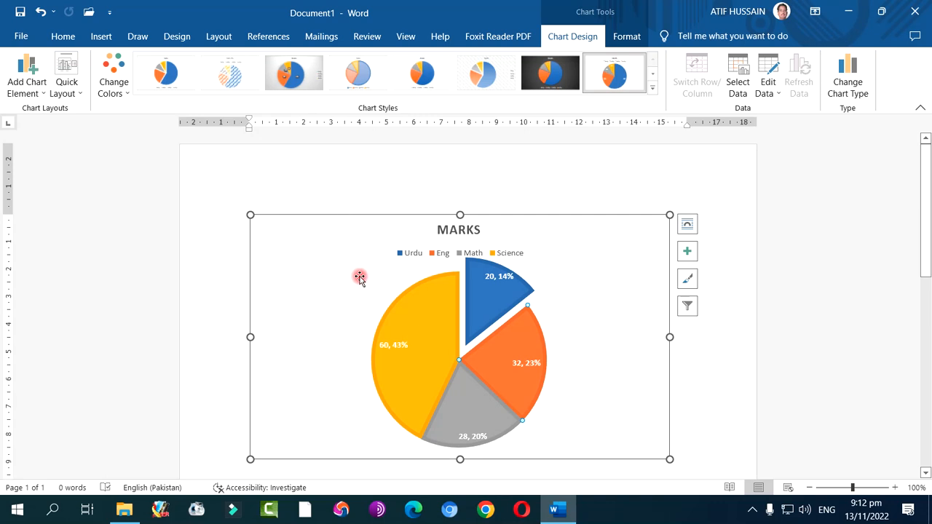
{"action": "left_click", "coordinate": [719, 361]}
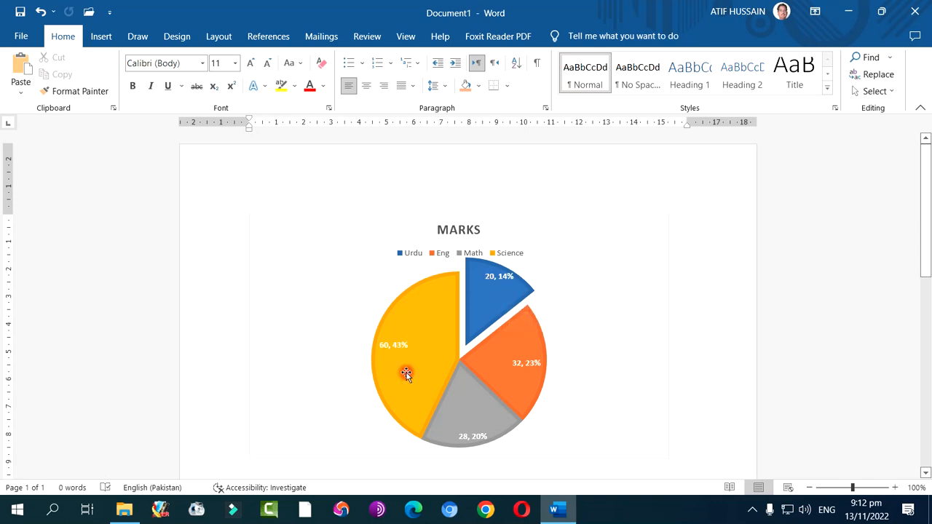
Select the whole pie chart and open its underlying data sheet for editing
{"action": "double_click", "coordinate": [437, 338]}
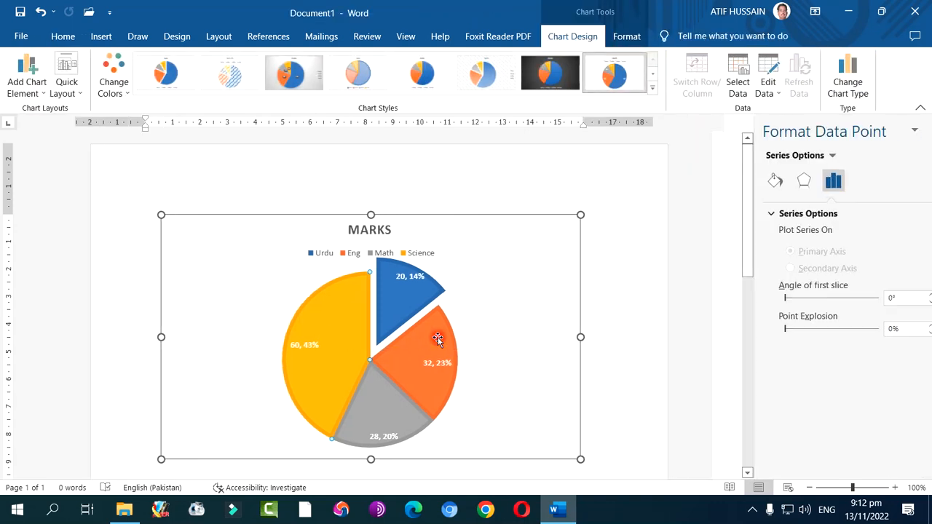
{"action": "left_click", "coordinate": [501, 311]}
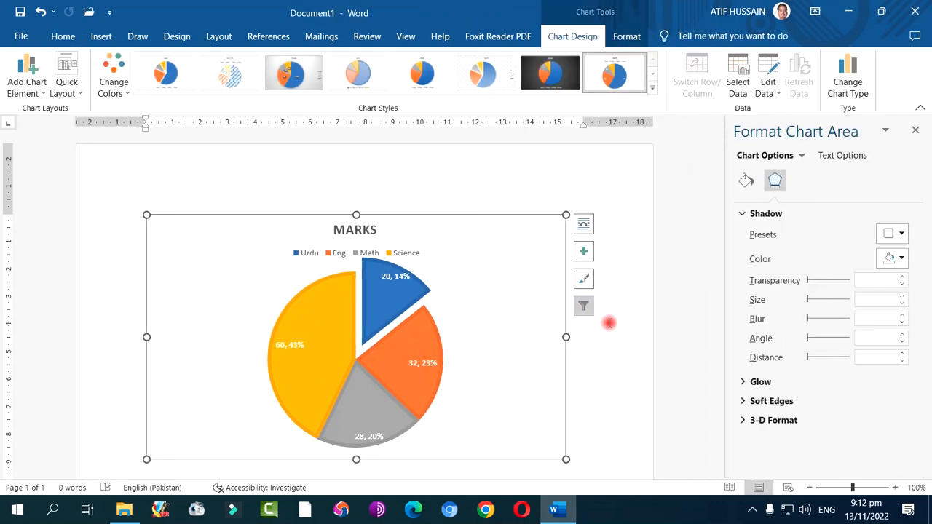
{"action": "left_click", "coordinate": [616, 341]}
{"action": "right_click", "coordinate": [548, 287]}
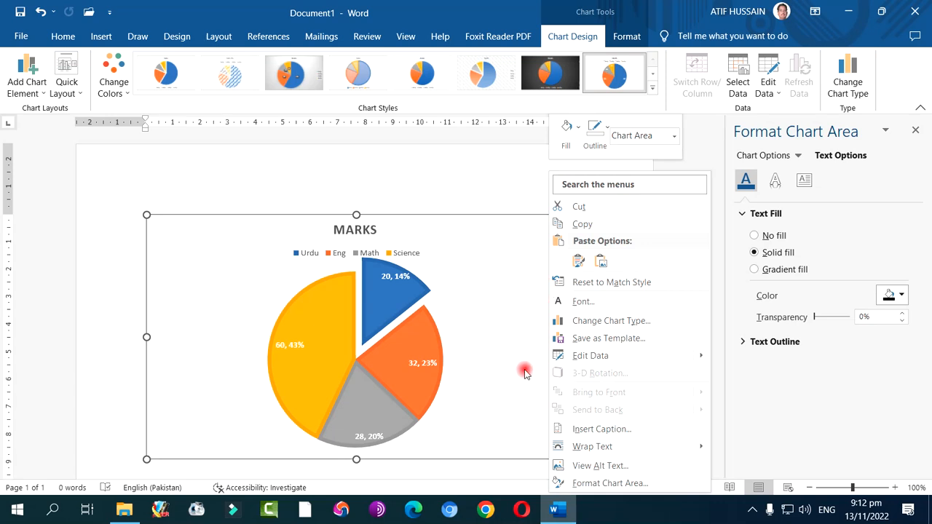
{"action": "left_click", "coordinate": [598, 357]}
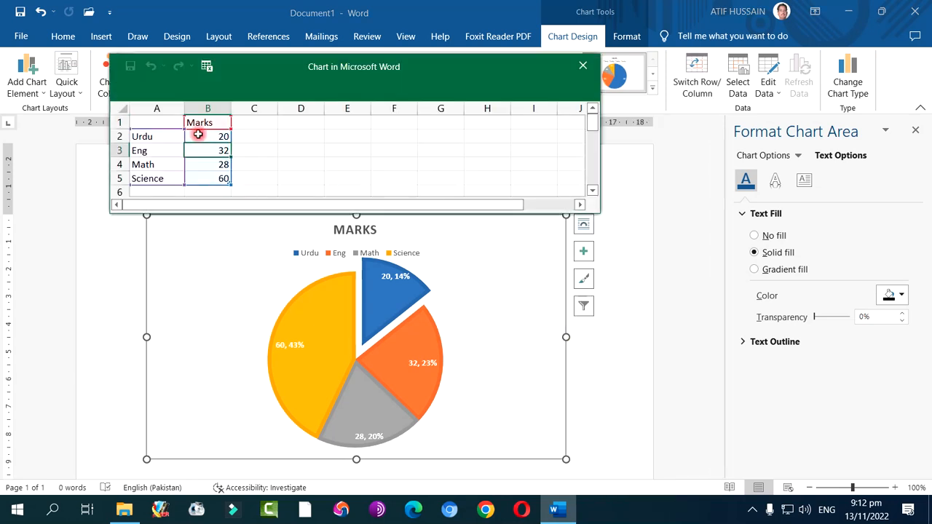
Set the Science mark to 40 in the chart's data, close the data sheet and deselect the chart
{"action": "left_click", "coordinate": [171, 134]}
{"action": "left_click", "coordinate": [165, 162]}
{"action": "left_click", "coordinate": [164, 179]}
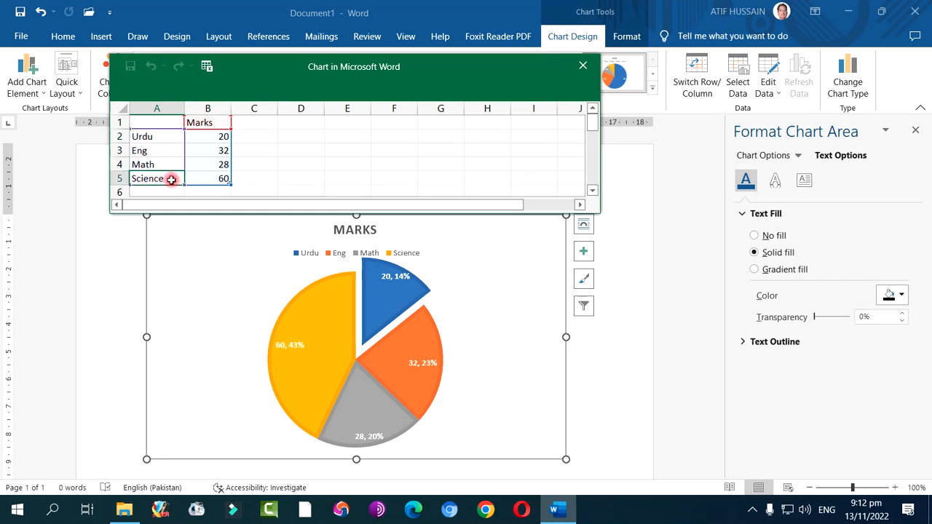
{"action": "left_click", "coordinate": [200, 180]}
{"action": "left_click_drag", "start_coordinate": [208, 137], "coordinate": [208, 178]}
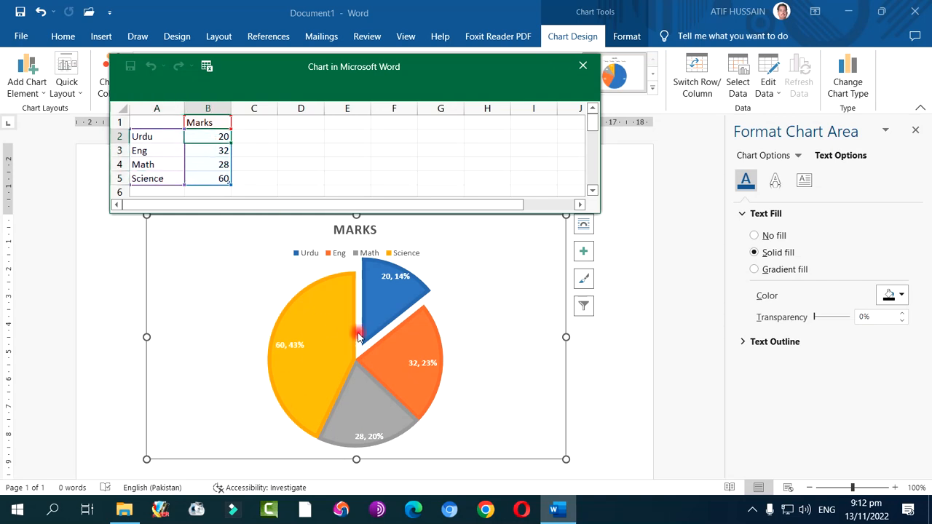
{"action": "left_click", "coordinate": [208, 178]}
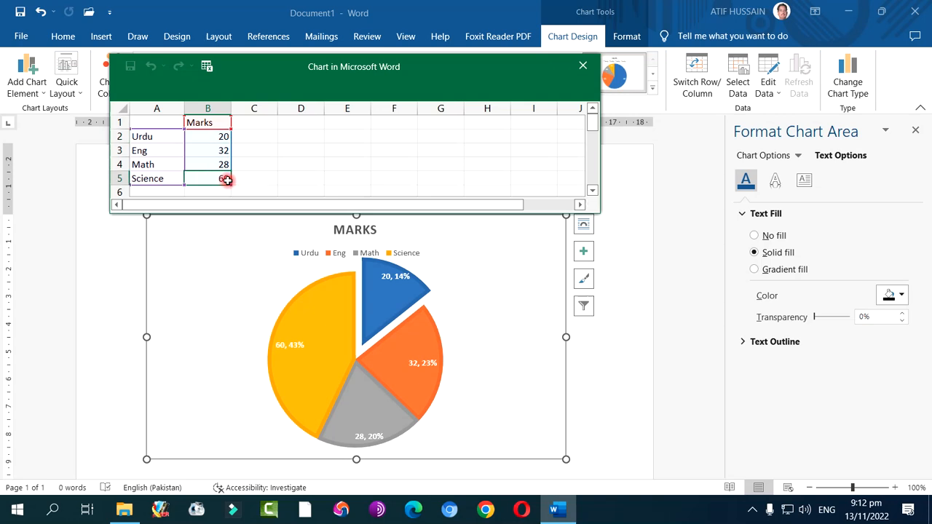
{"action": "type", "text": "40"}
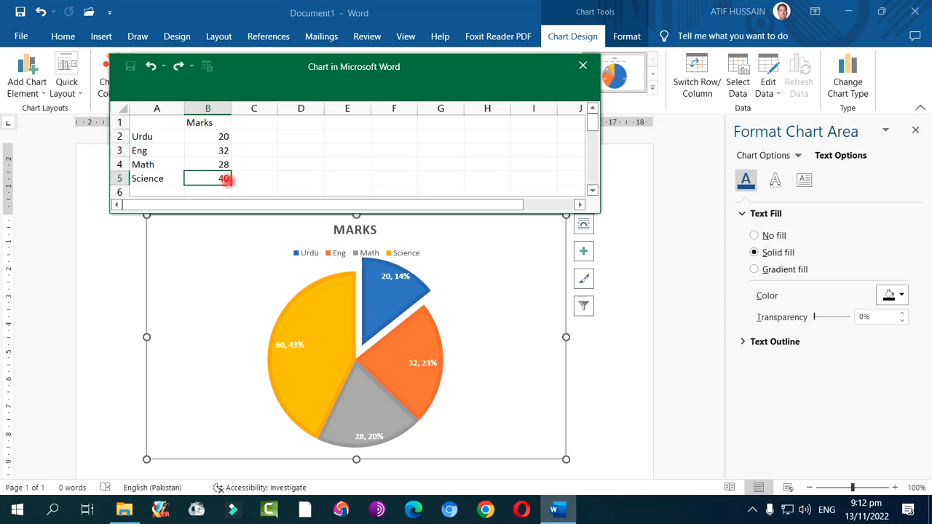
{"action": "left_click", "coordinate": [268, 167]}
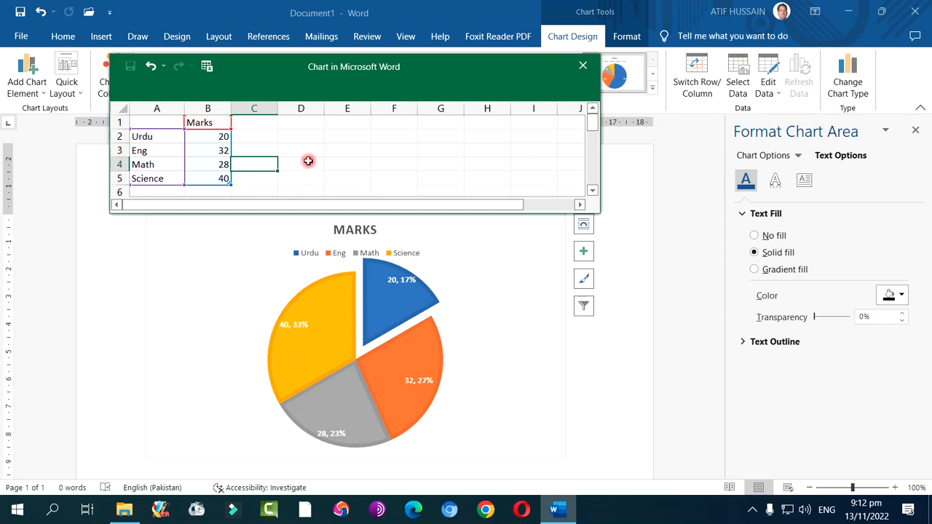
{"action": "left_click", "coordinate": [581, 67]}
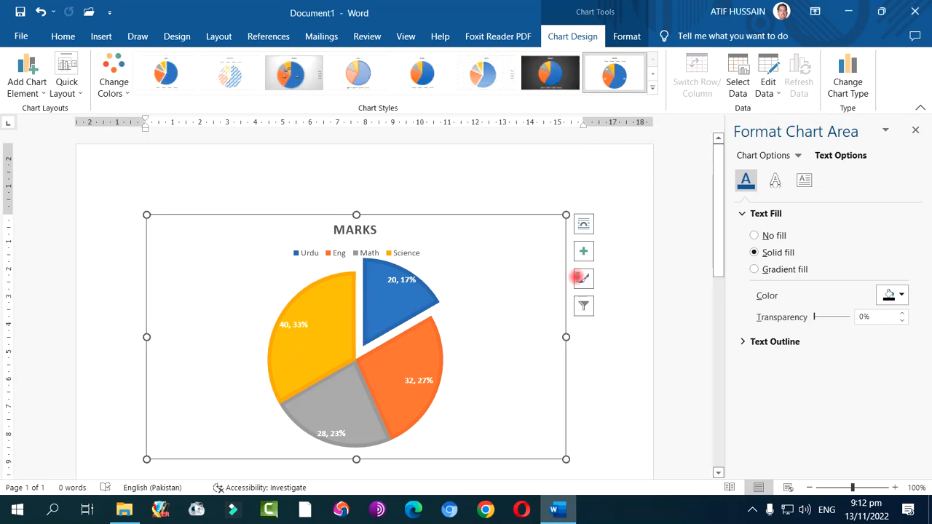
{"action": "left_click", "coordinate": [616, 316]}
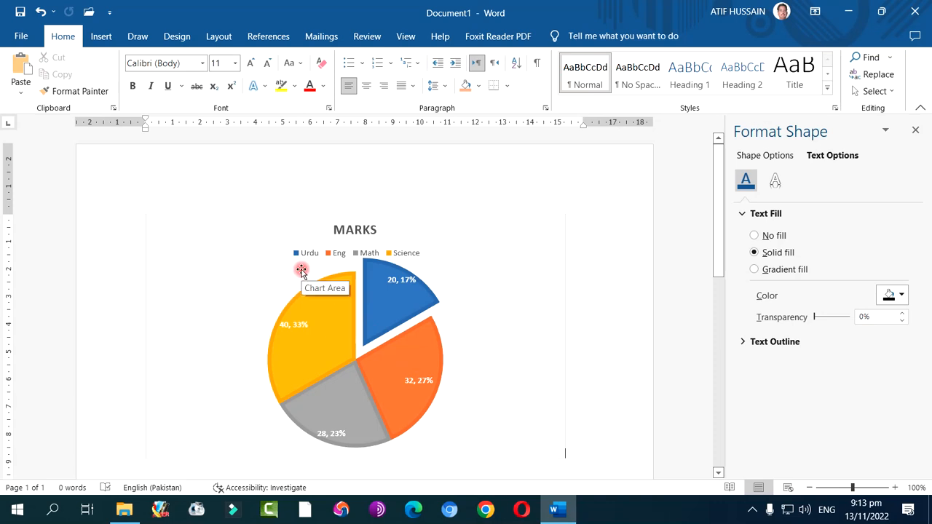
Display the mail merge commands and view the description of Start Mail Merge
{"action": "left_click", "coordinate": [319, 35]}
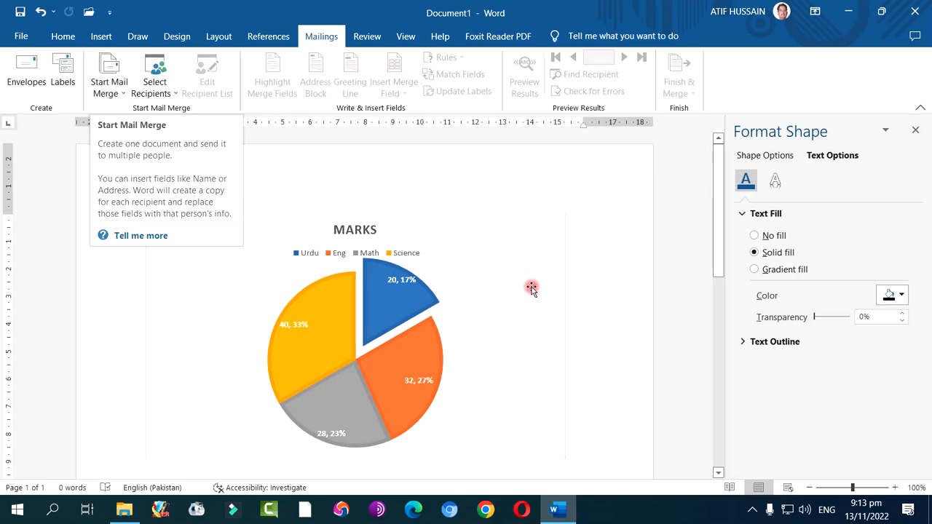
{"action": "left_click", "coordinate": [575, 323]}
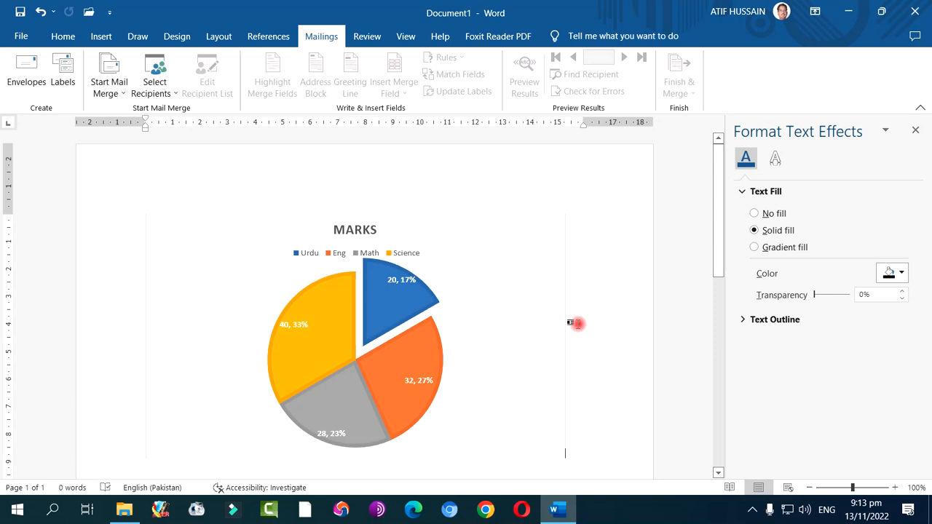